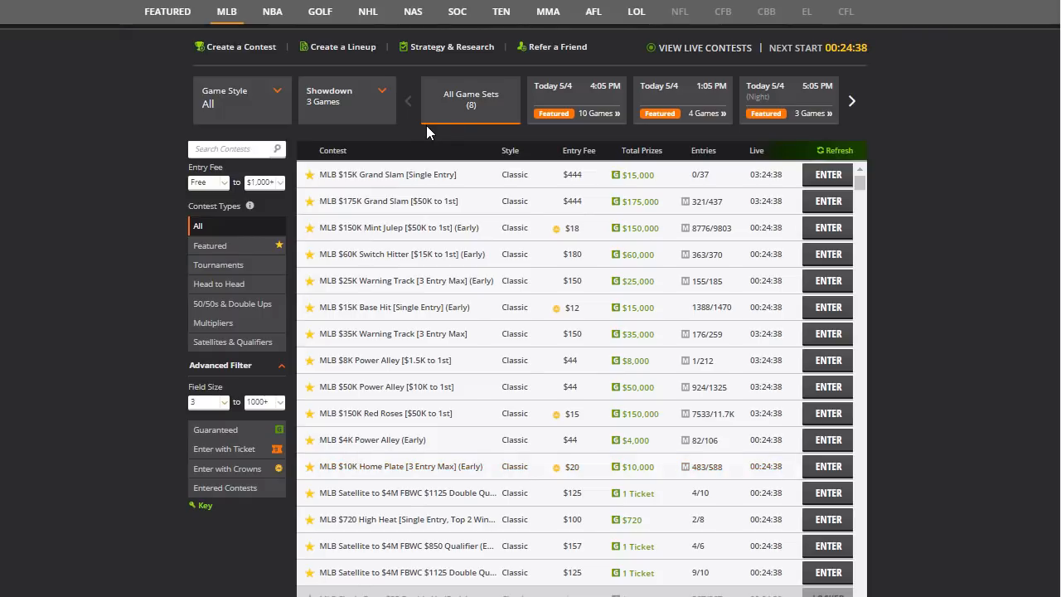
# - Select the Today 5/4 4:05 PM 10-game MLB slate and open the MLB $8K Power Alley contest
pyautogui.click(854, 103)
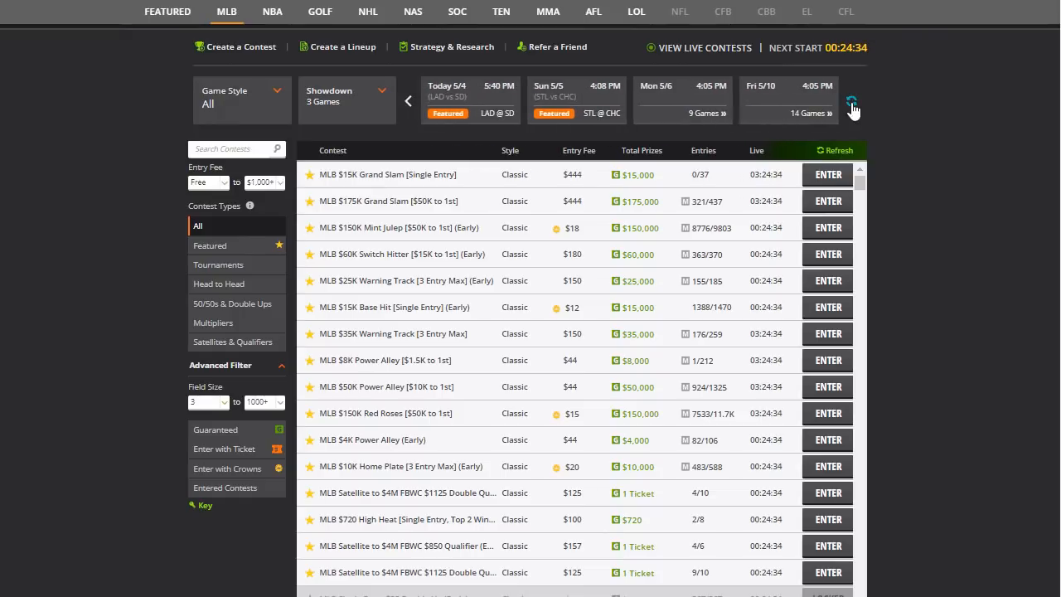
pyautogui.click(409, 98)
pyautogui.click(410, 101)
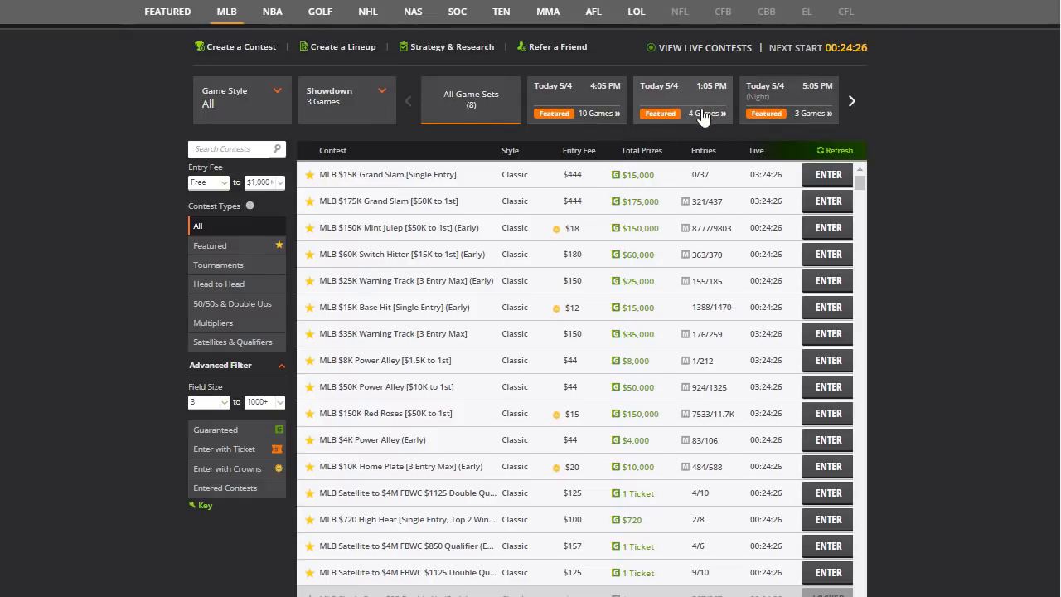
pyautogui.click(603, 97)
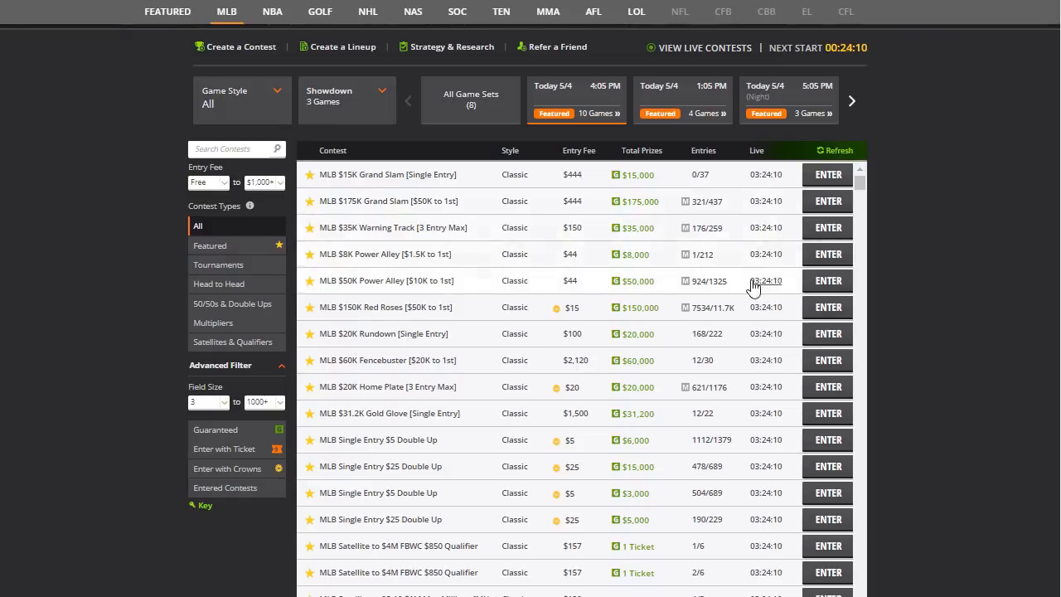
pyautogui.click(812, 280)
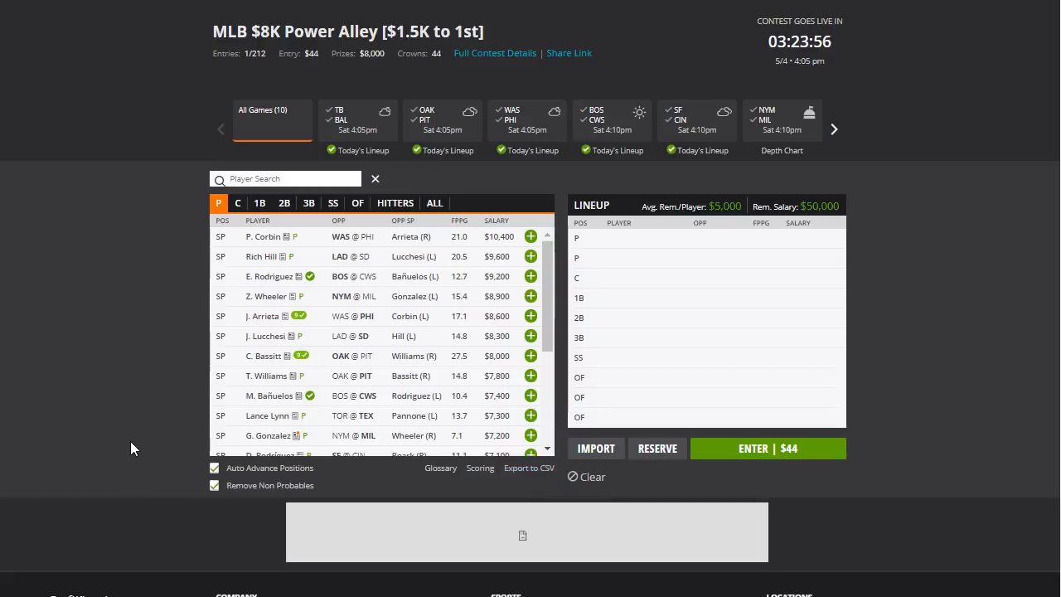
# - Copy the Export to CSV link address and paste it into a new browser tab's address bar
pyautogui.rightClick(527, 472)
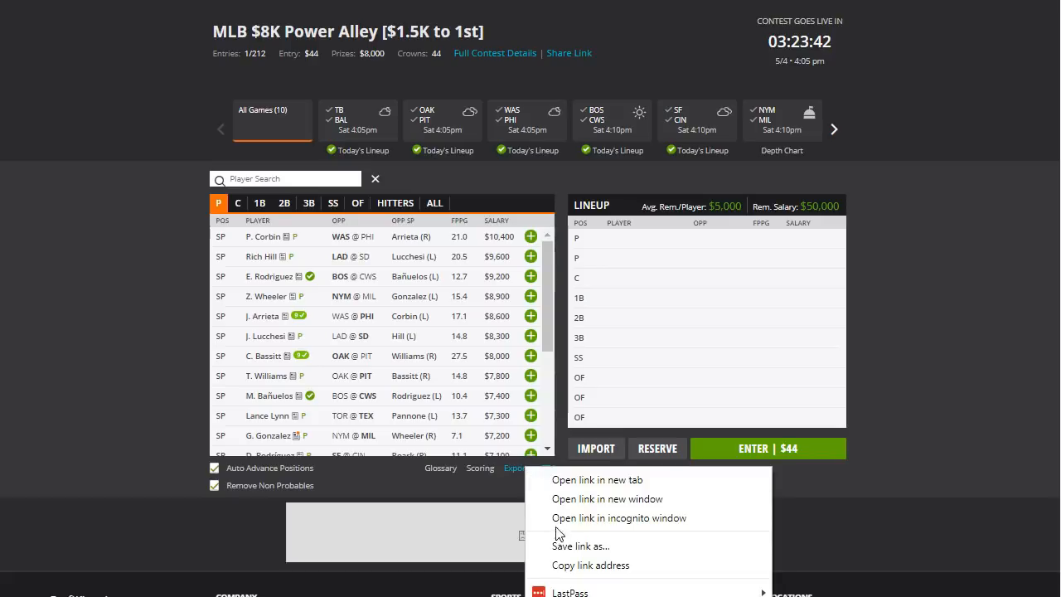
pyautogui.click(570, 566)
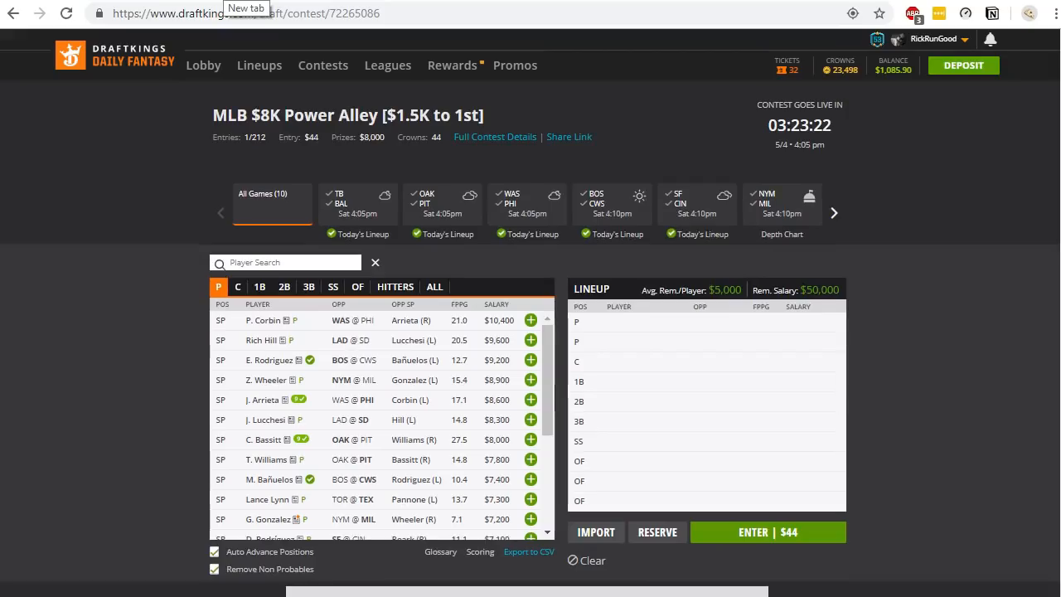
pyautogui.click(224, 1)
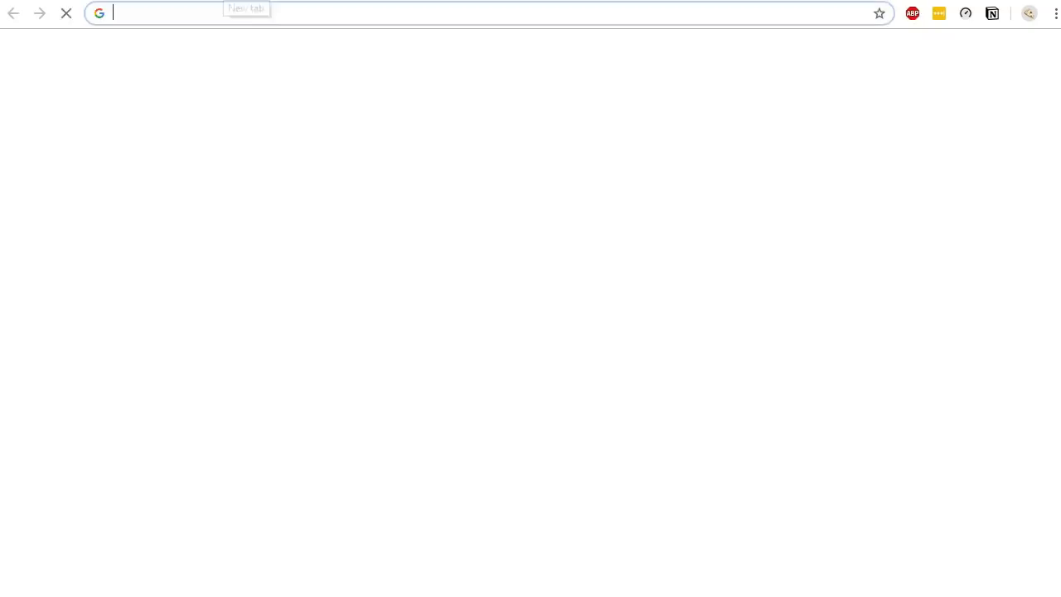
pyautogui.hotkey('ctrl', 'v')
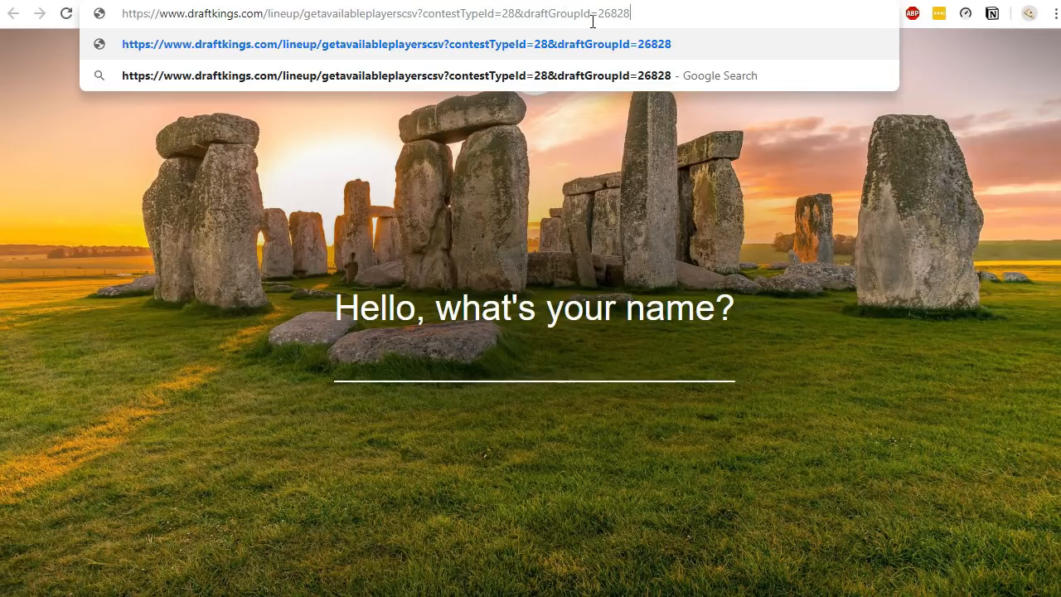
# - Highlight the draftGroupId value 26828 in the pasted link, then go back to the MLB contest lobby
pyautogui.moveTo(599, 17); pyautogui.dragTo(635, 18)
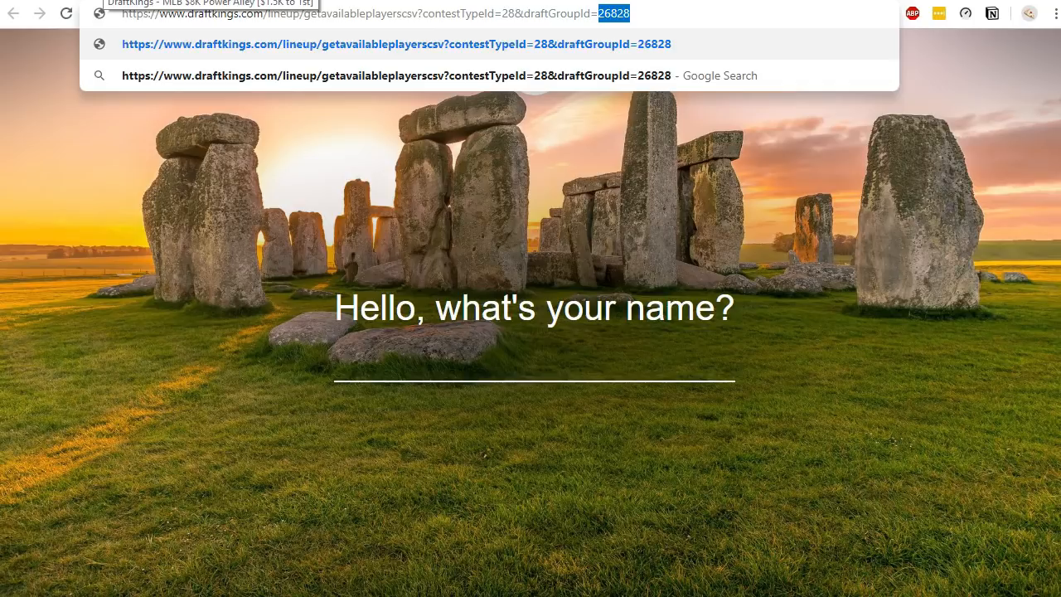
pyautogui.click(103, 1)
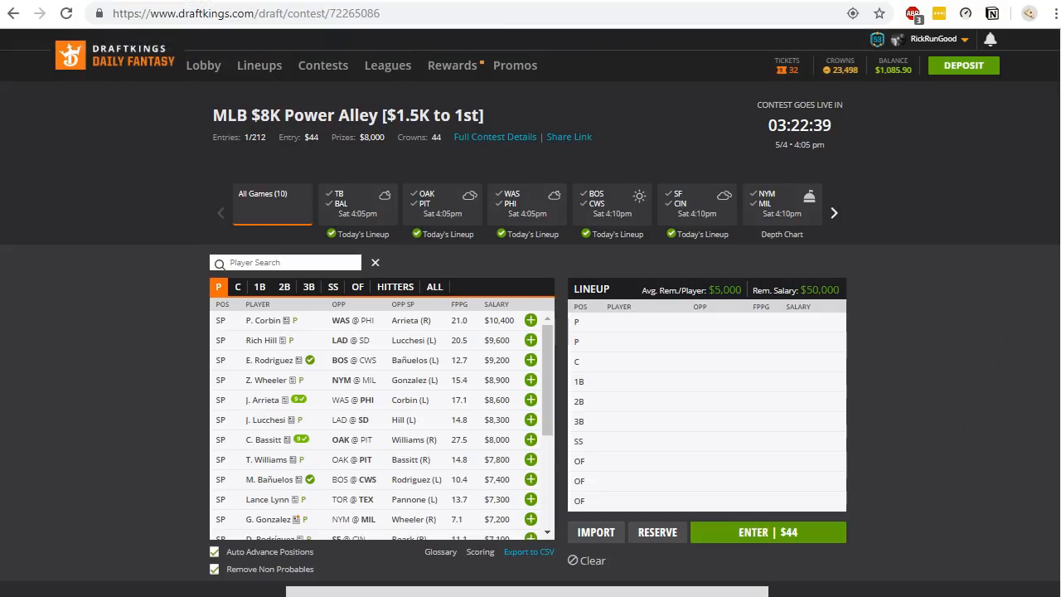
pyautogui.click(10, 14)
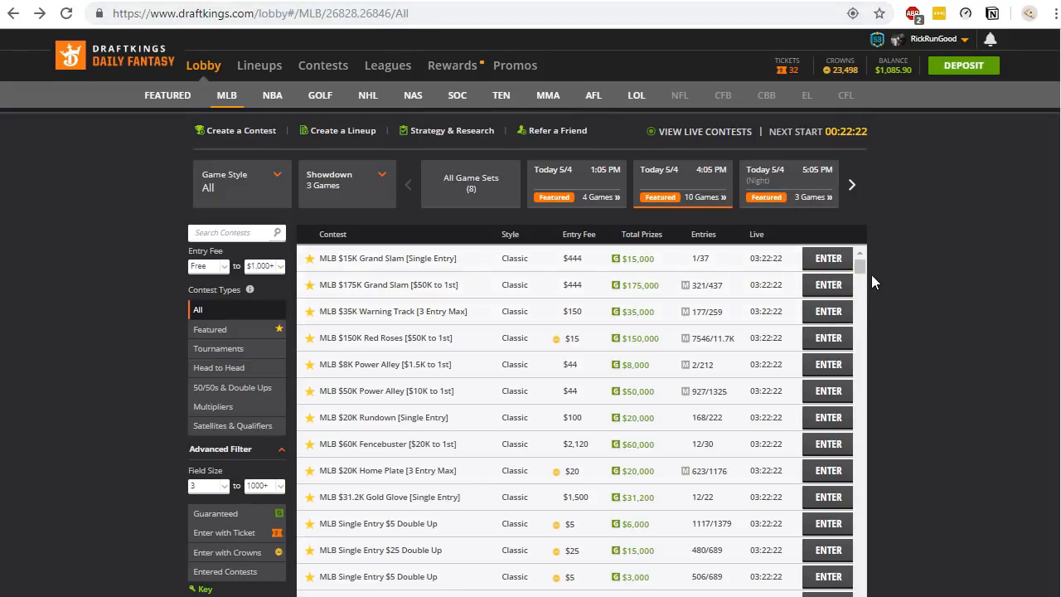
# - Browse the contest list and game sets, ending on the Sun 5/5 4:08 PM STL @ CHC showdown set
pyautogui.moveTo(864, 264); pyautogui.dragTo(862, 389)
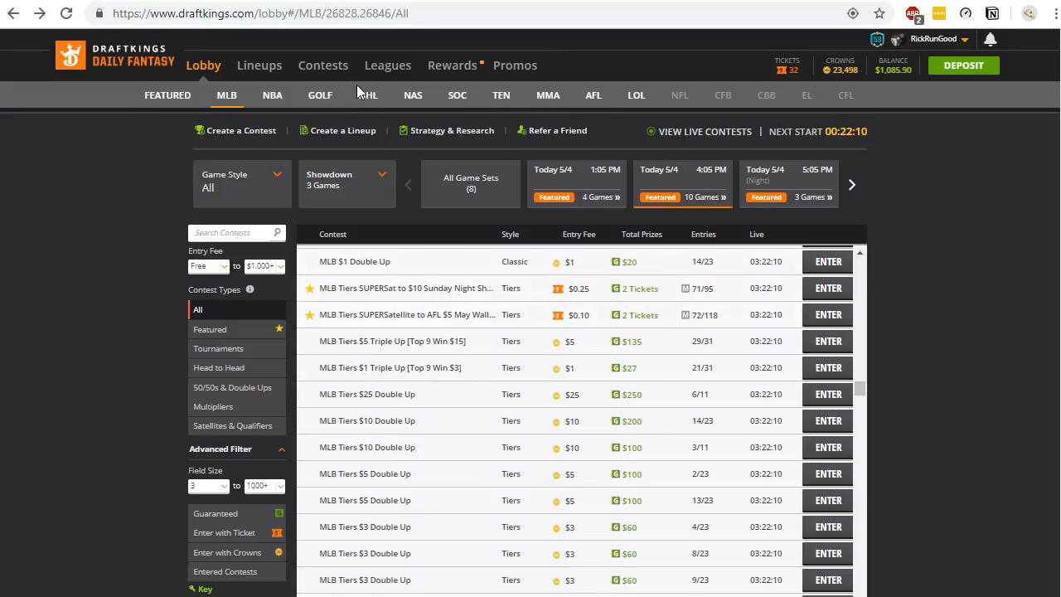
pyautogui.moveTo(862, 389); pyautogui.dragTo(862, 262)
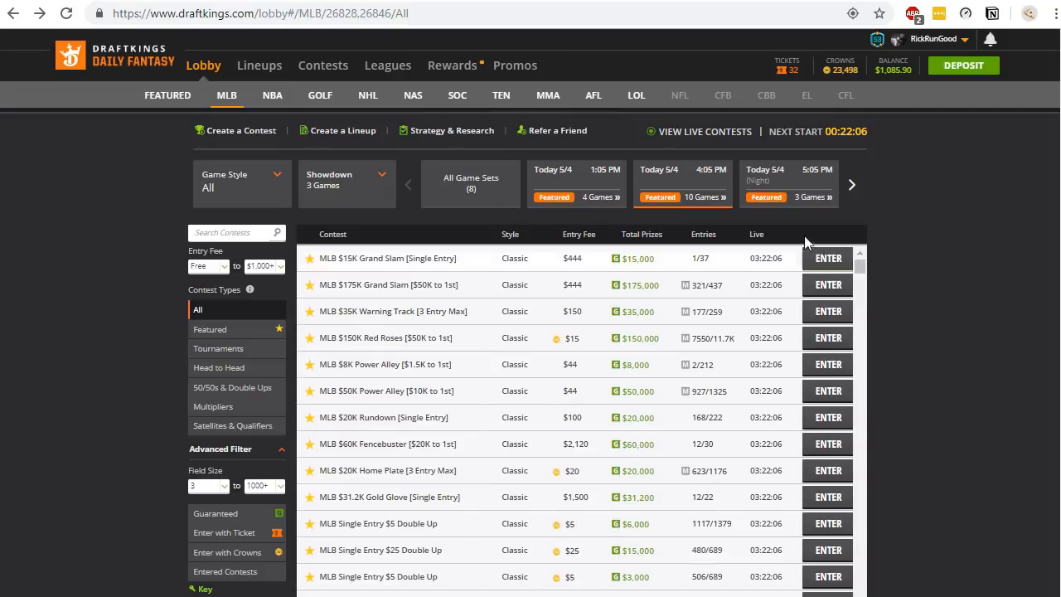
pyautogui.click(793, 191)
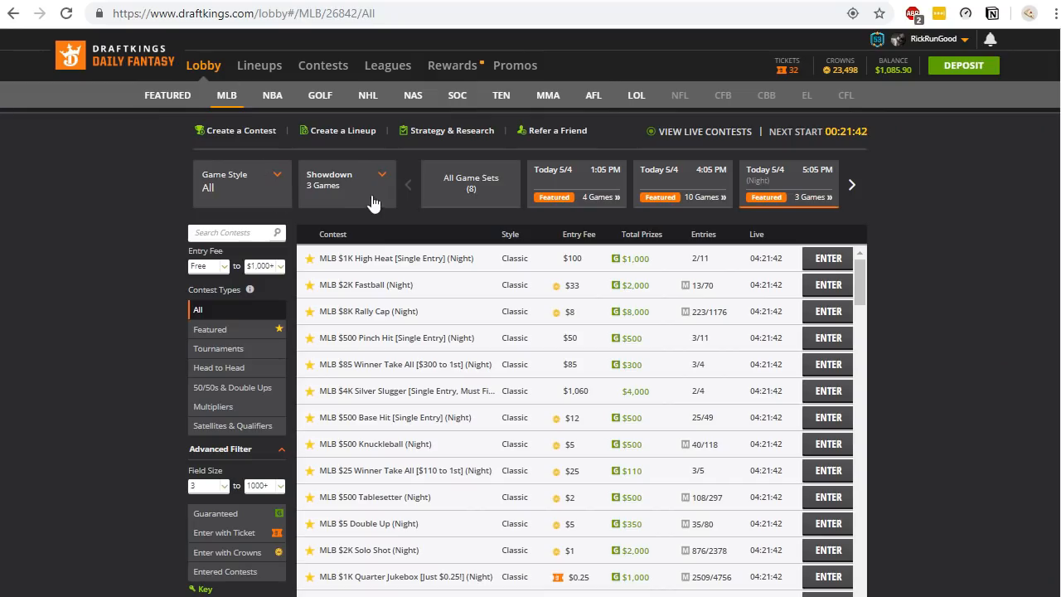
pyautogui.click(372, 203)
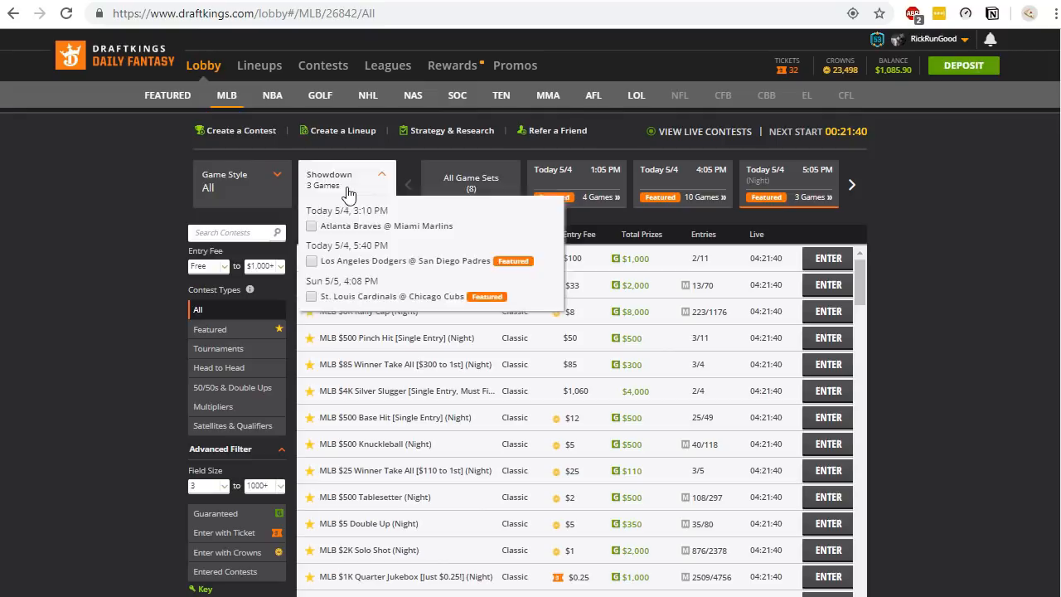
pyautogui.click(851, 186)
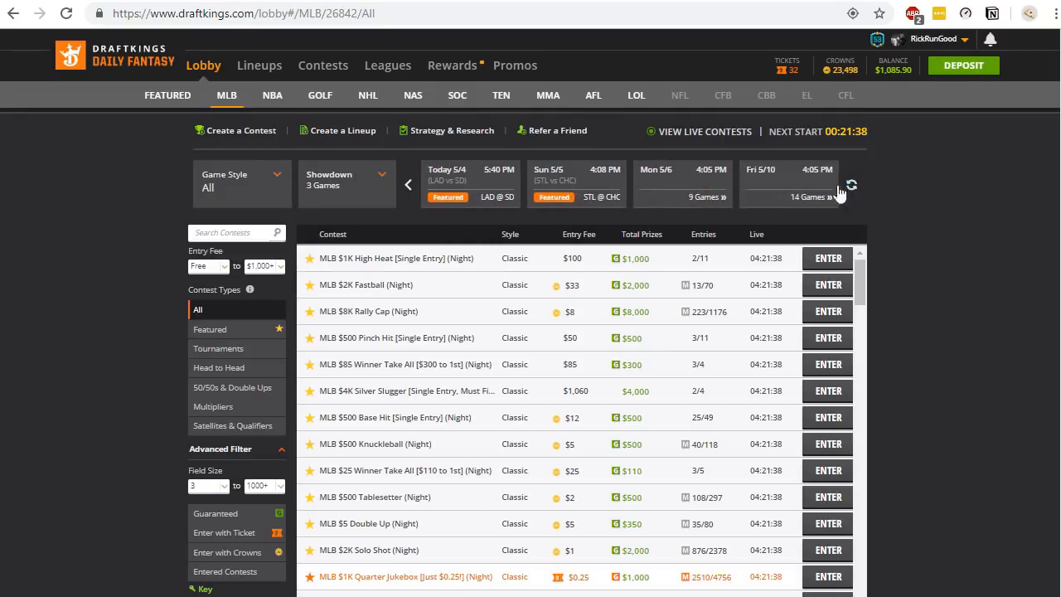
pyautogui.click(591, 189)
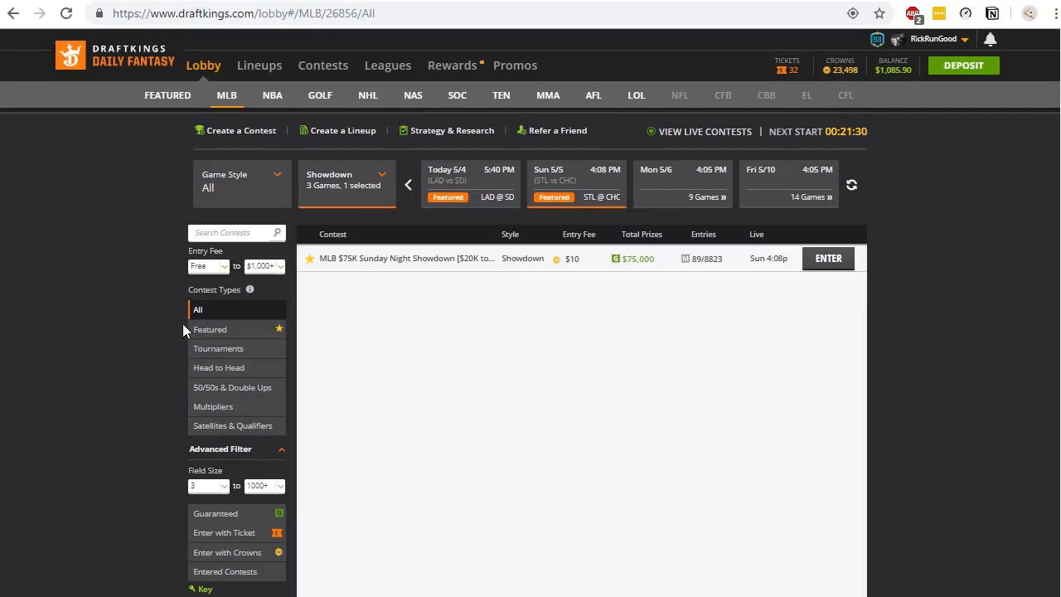
# - Filter the lobby to the MLB Showdown game style and open the MLB Showdown $500 Pinch Hit contest
pyautogui.click(217, 204)
pyautogui.click(226, 330)
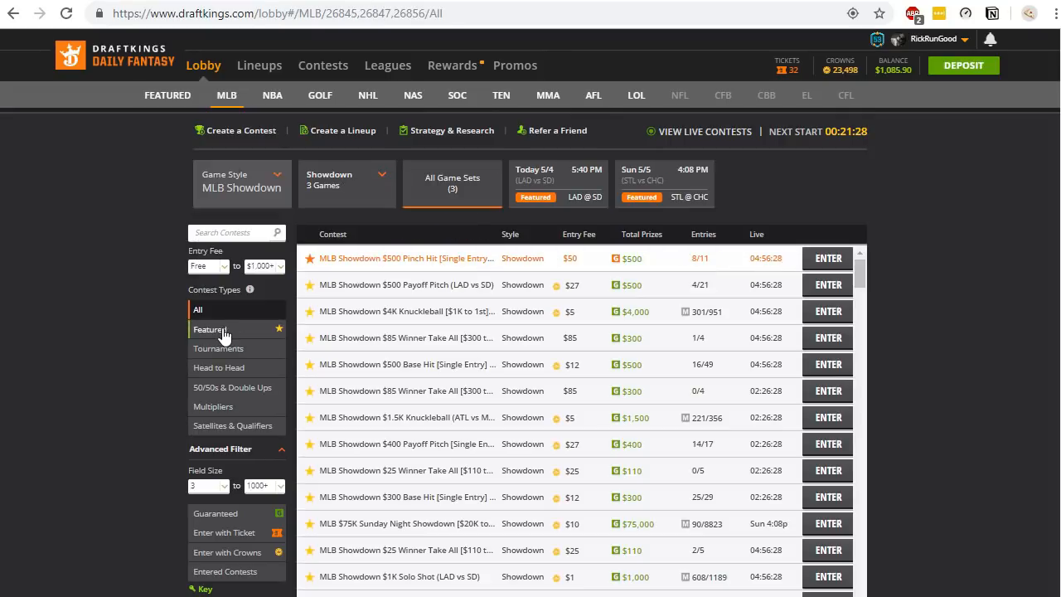
pyautogui.click(833, 269)
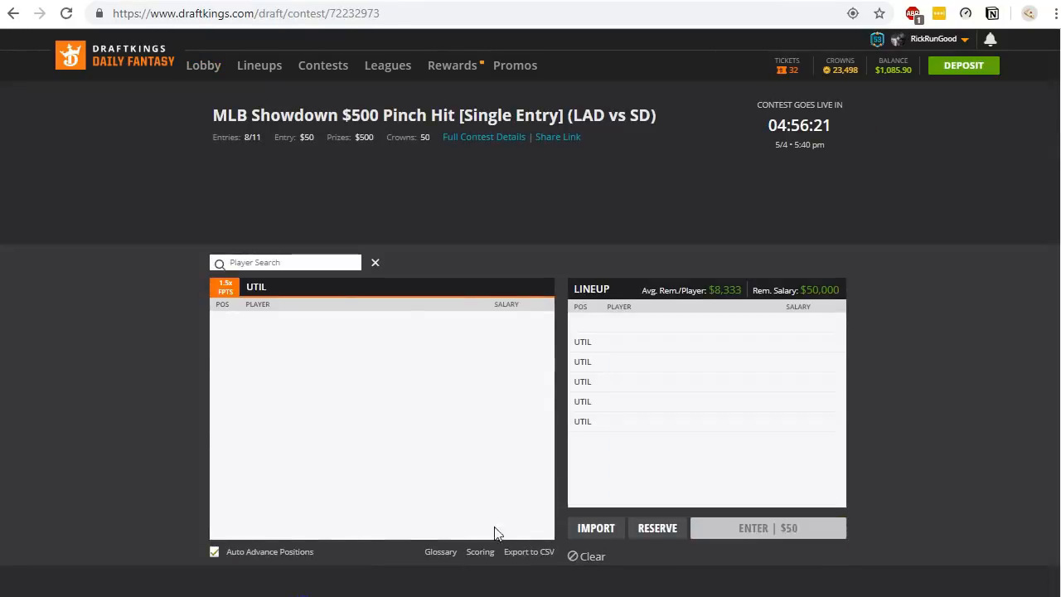
# - Copy this contest's Export to CSV link address and paste it into a new tab's address bar
pyautogui.rightClick(533, 555)
pyautogui.click(599, 469)
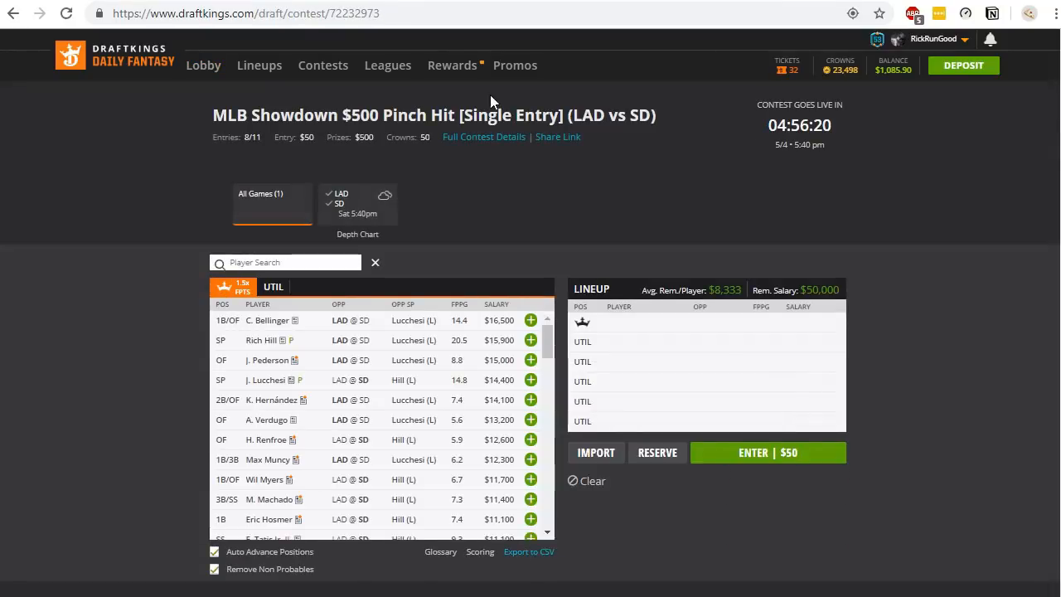
pyautogui.hotkey('ctrl', 't')
pyautogui.hotkey('ctrl', 'v')
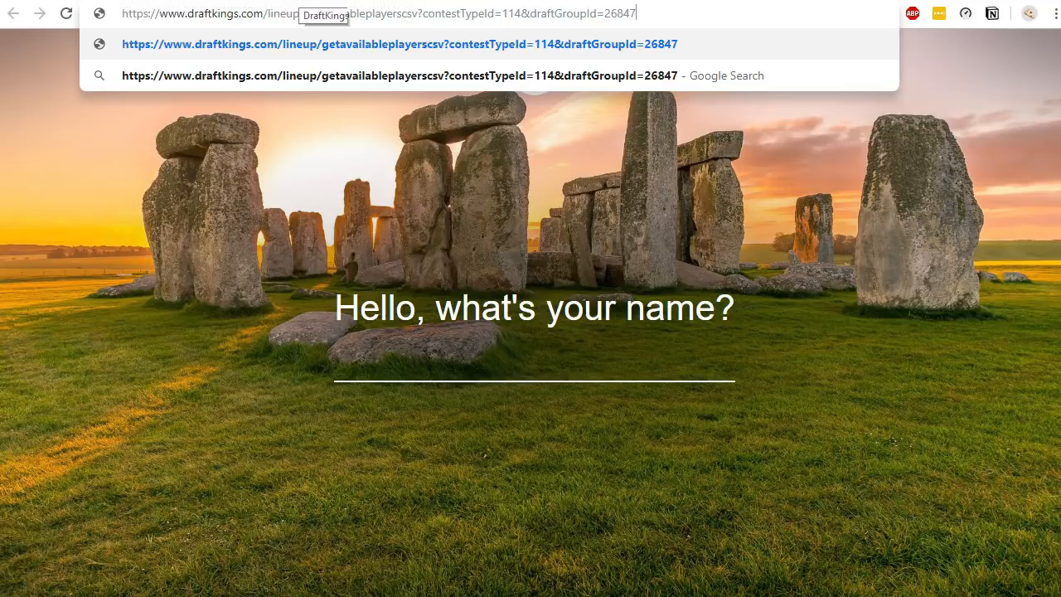
# - Revisit the first pasted CSV link tab, then return to the showdown contest and dismiss its Single-Game Showdown introduction
pyautogui.click(300, 0)
pyautogui.click(641, 17)
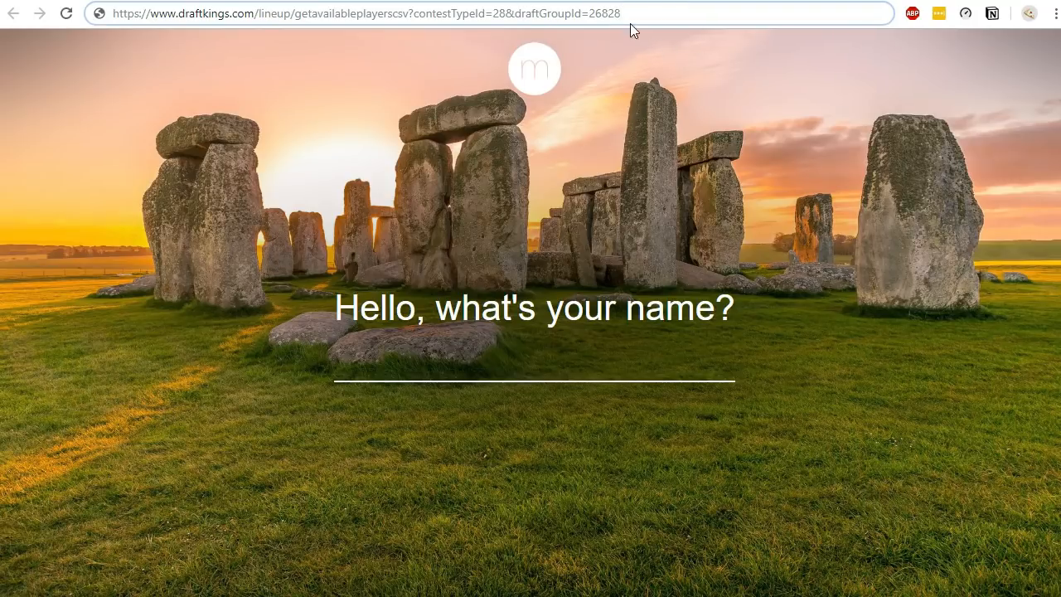
pyautogui.click(306, 0)
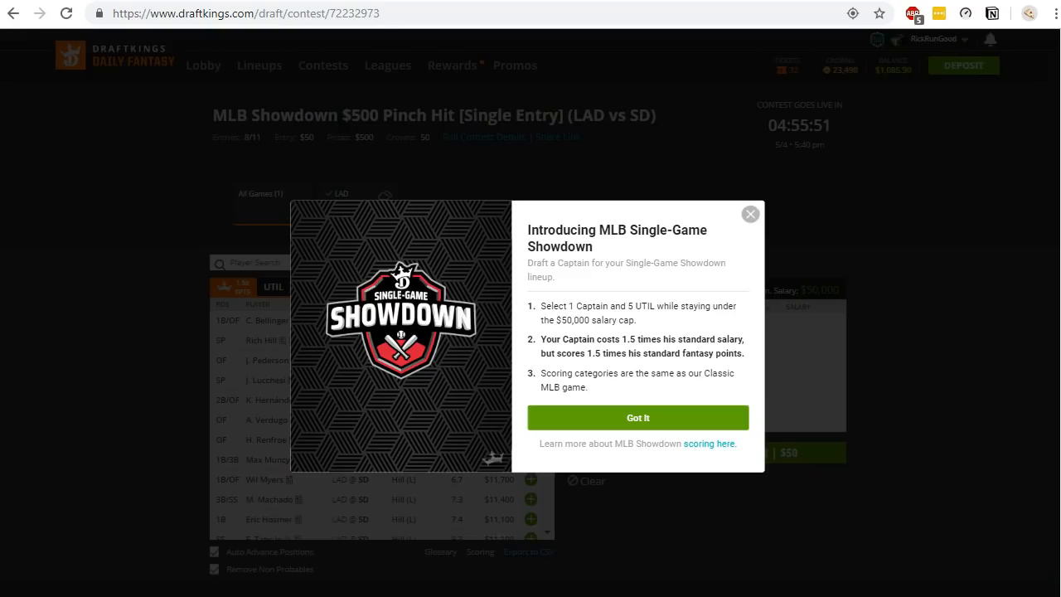
pyautogui.click(750, 214)
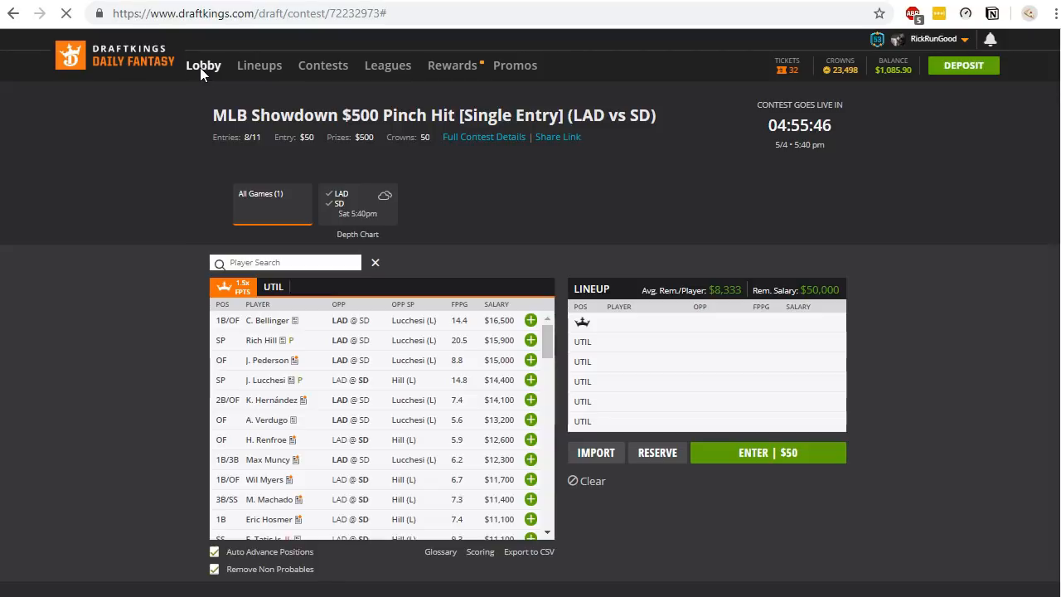
# - Open the MLB $15K Grand Slam contest from the lobby's Today 5/4 4:05 PM slate and go back
pyautogui.click(199, 69)
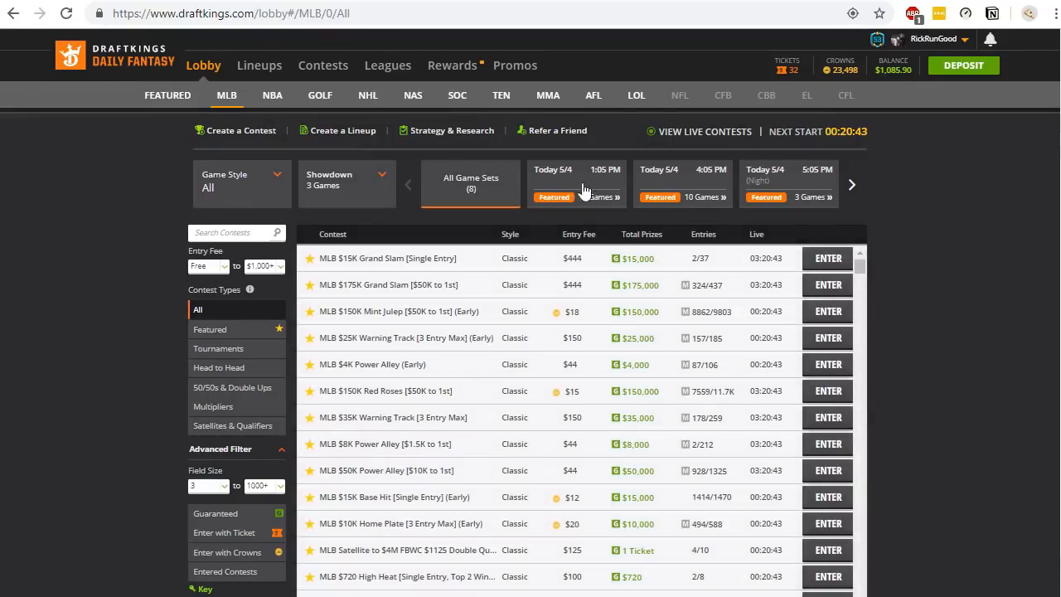
pyautogui.click(681, 189)
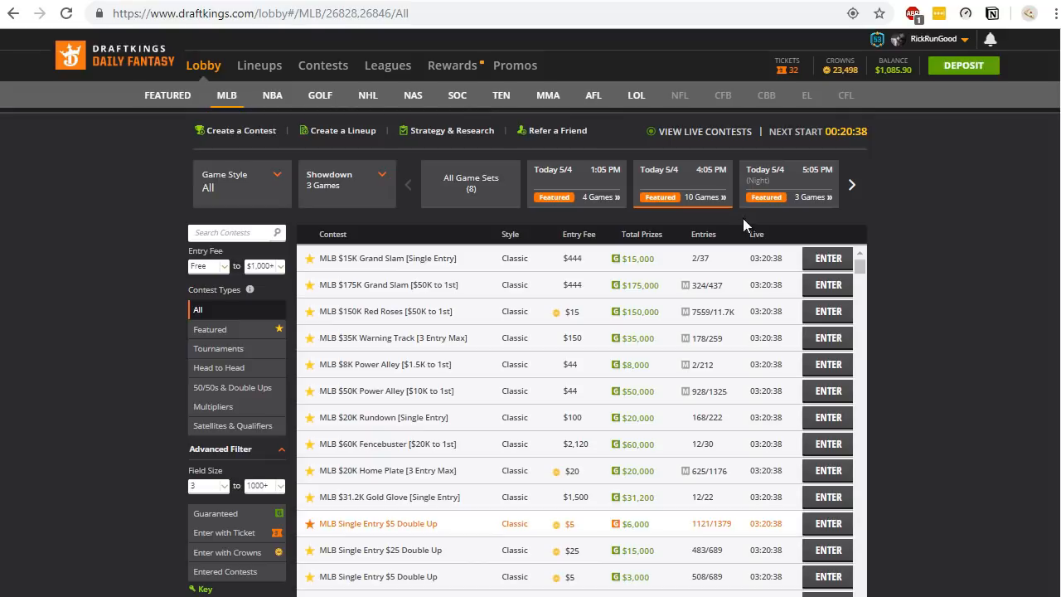
pyautogui.click(813, 262)
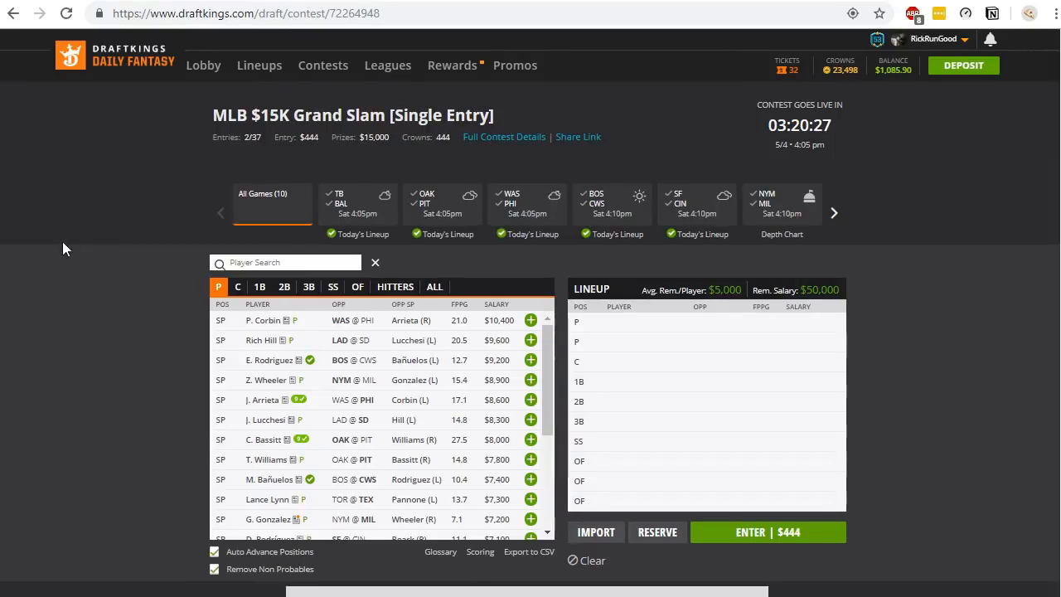
pyautogui.click(13, 16)
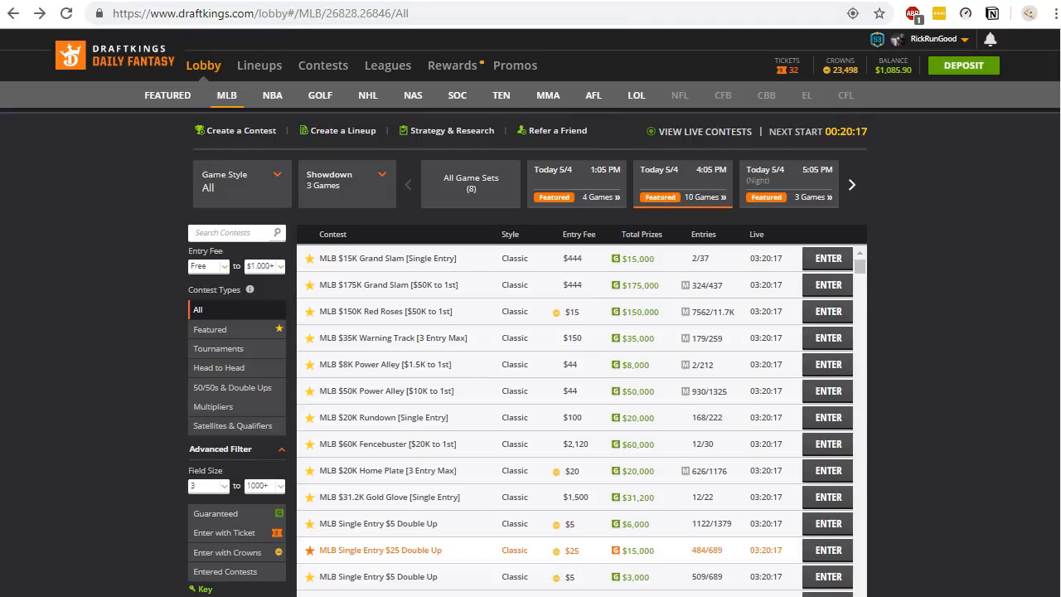
# - Select the whole getavailableplayerscsv link with contestTypeId=28 and draftGroupId=26828 in the first tab's address bar
pyautogui.click(443, 1)
pyautogui.click(404, 12)
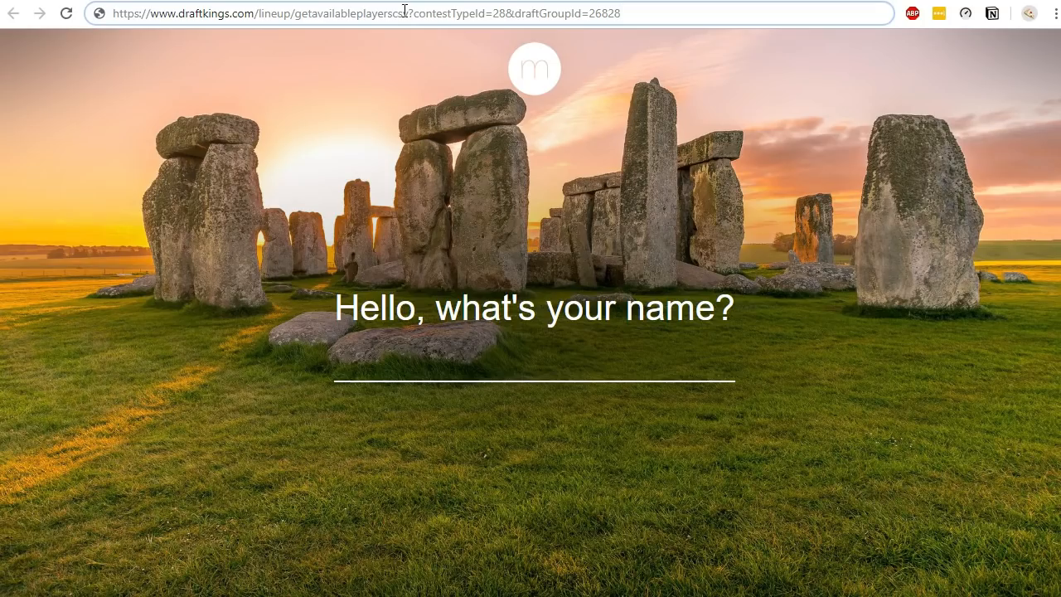
pyautogui.hotkey('ctrl', 'a')
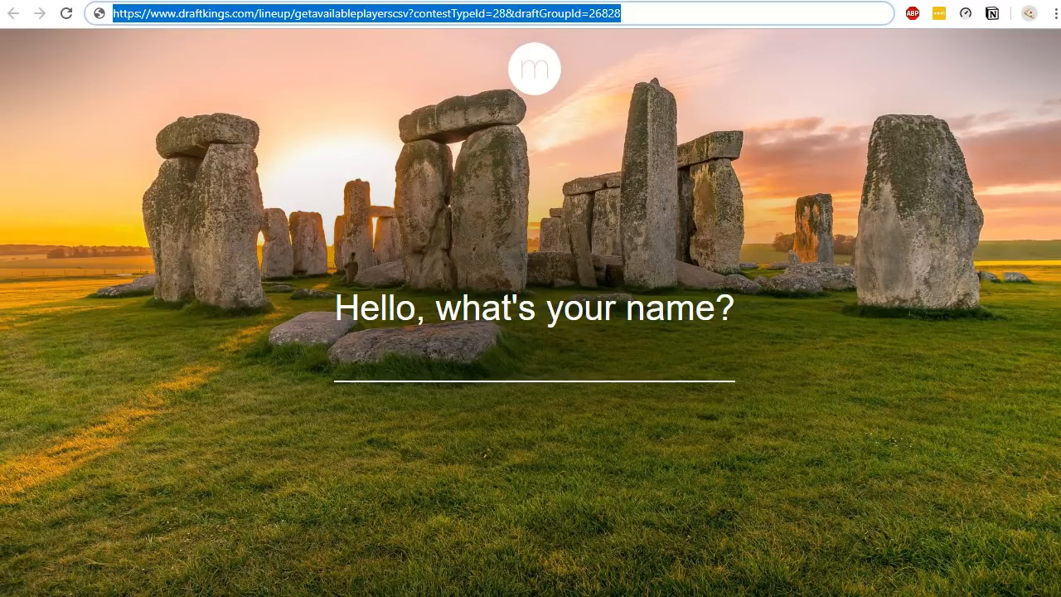
# - Switch to Excel and open the From Web data import dialog
pyautogui.click(531, 596)
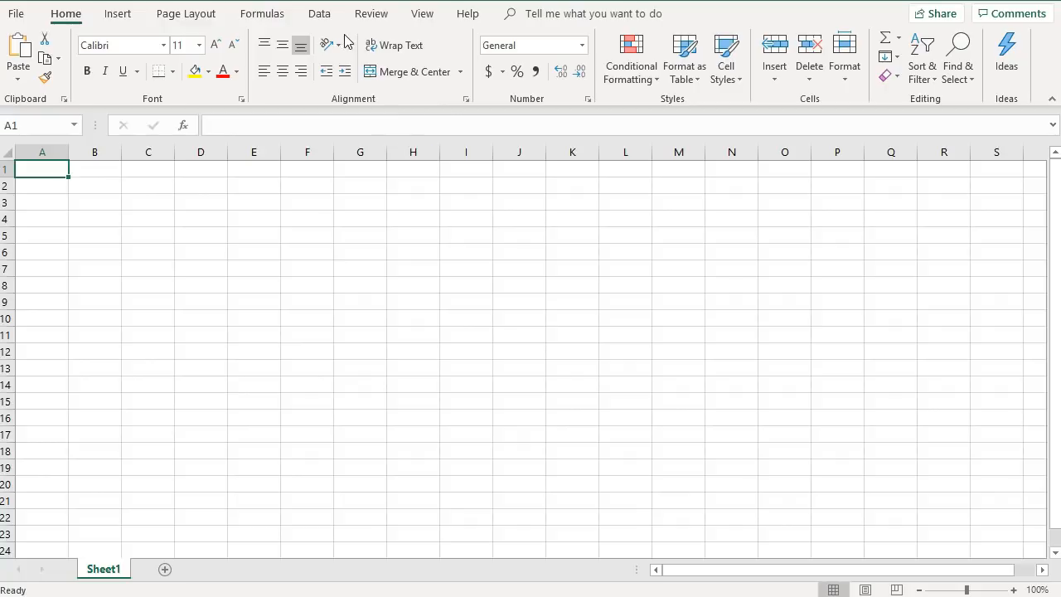
pyautogui.click(320, 15)
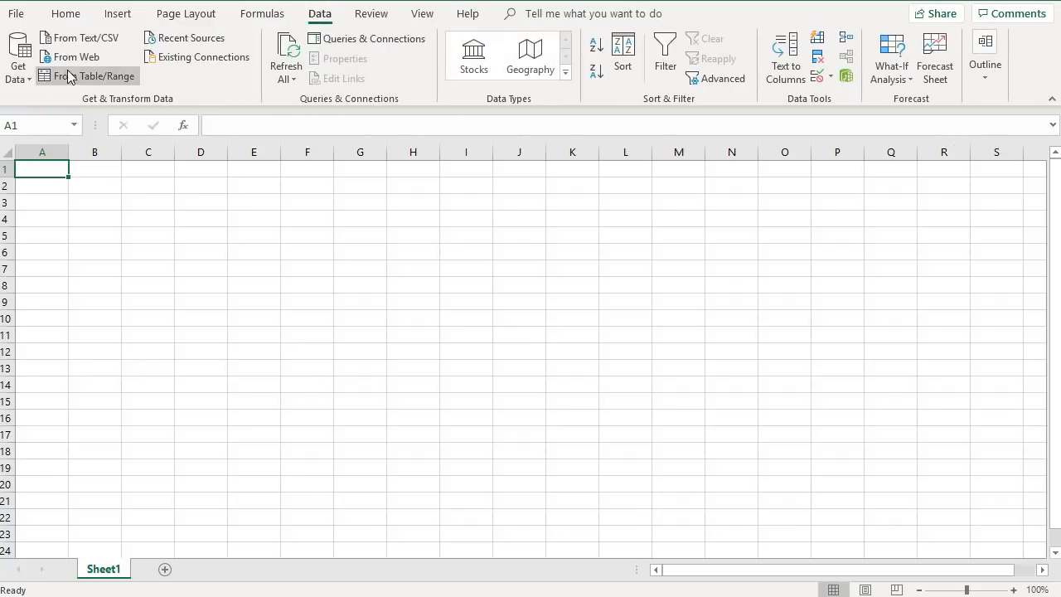
pyautogui.click(22, 74)
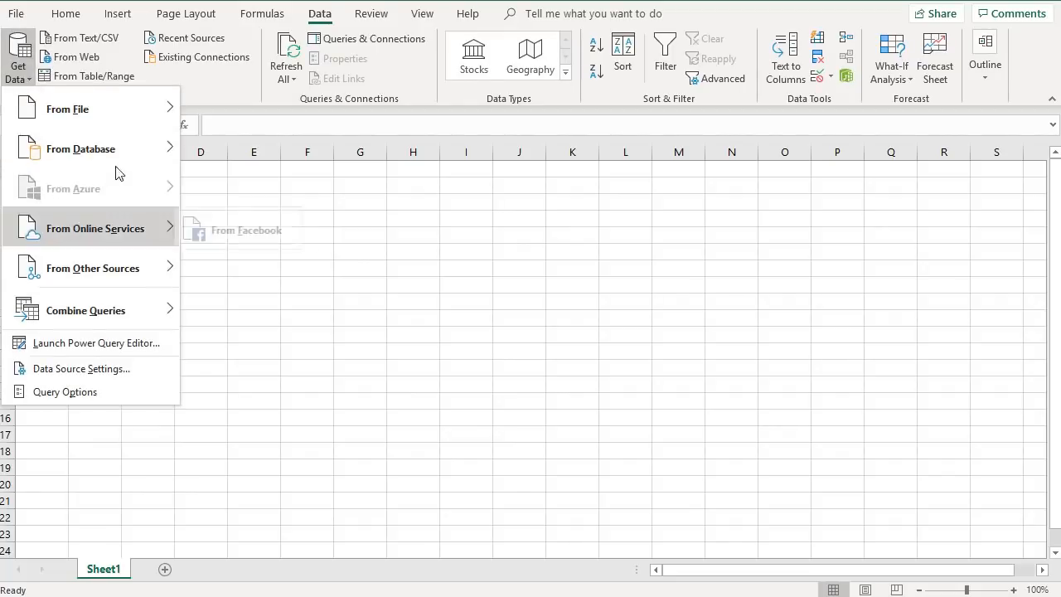
pyautogui.moveTo(125, 268)
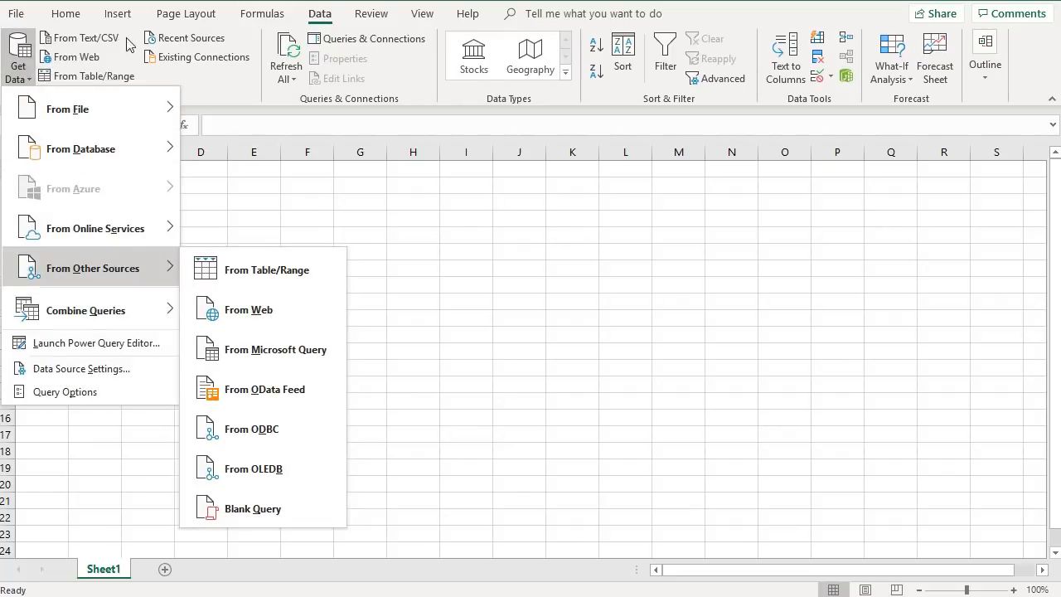
pyautogui.click(71, 56)
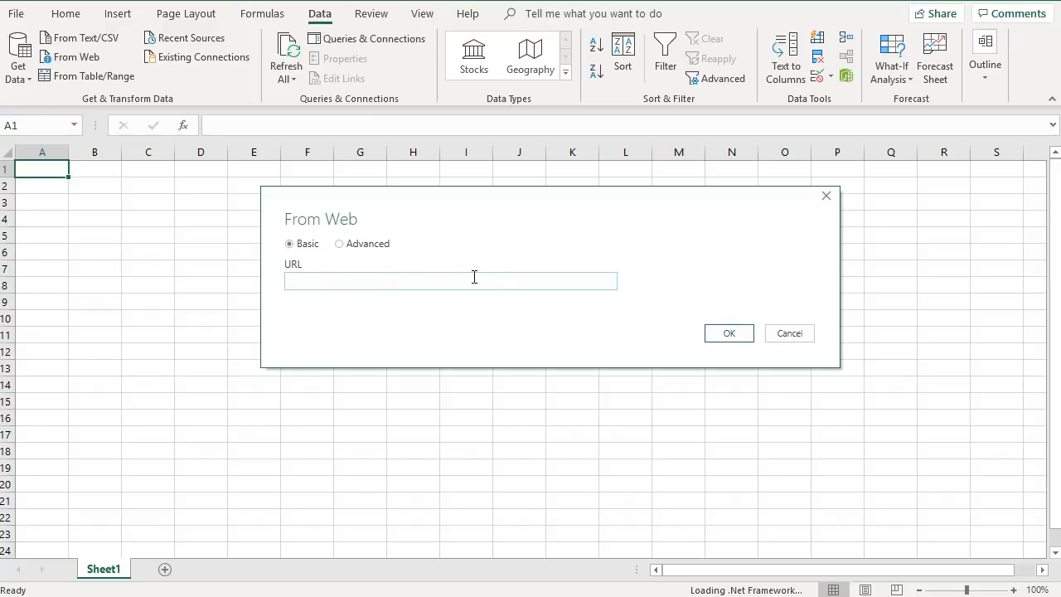
# - Import the pasted getavailableplayerscsv link as a web query, connecting with anonymous access
pyautogui.write('com/lineup/getavailableplayerscsv?contestTypeId=28&draftGroupId=26828')
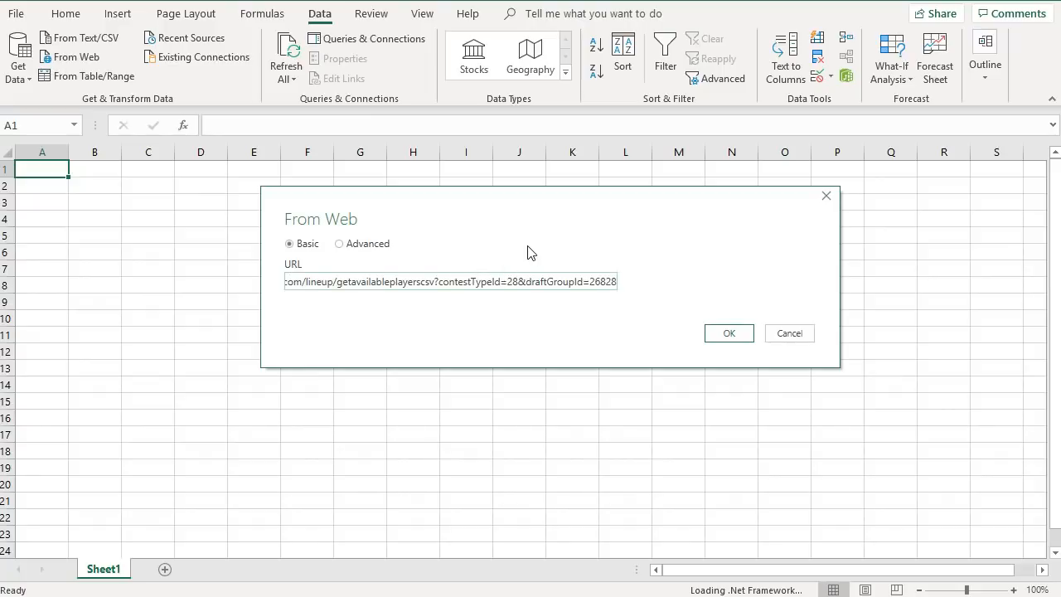
pyautogui.click(729, 333)
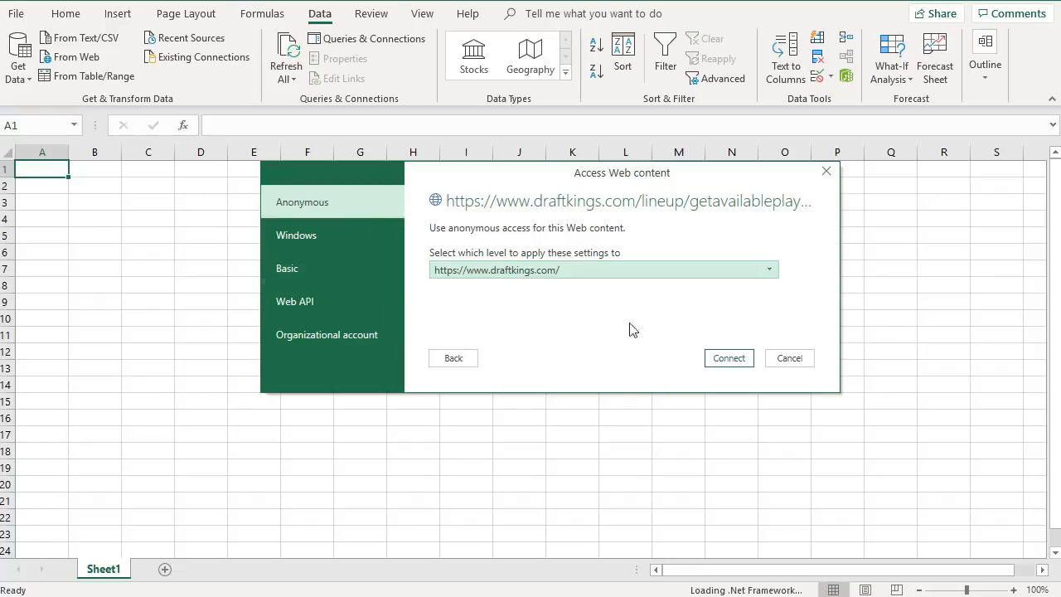
pyautogui.click(728, 359)
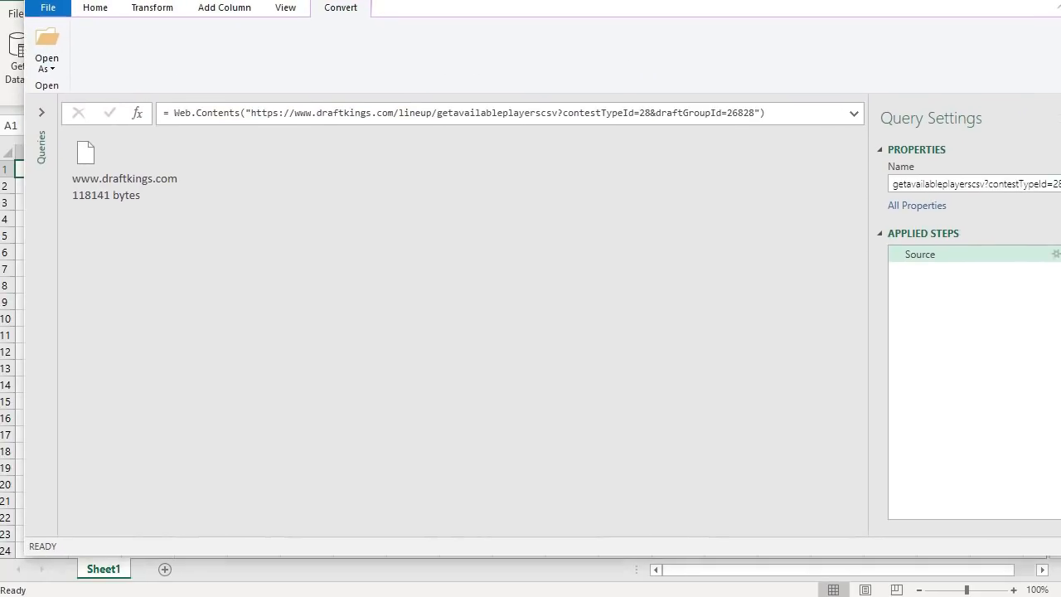
# - Open the downloaded web content as a CSV document in the Power Query Editor
pyautogui.moveTo(1060, 1); pyautogui.dragTo(1053, 13)
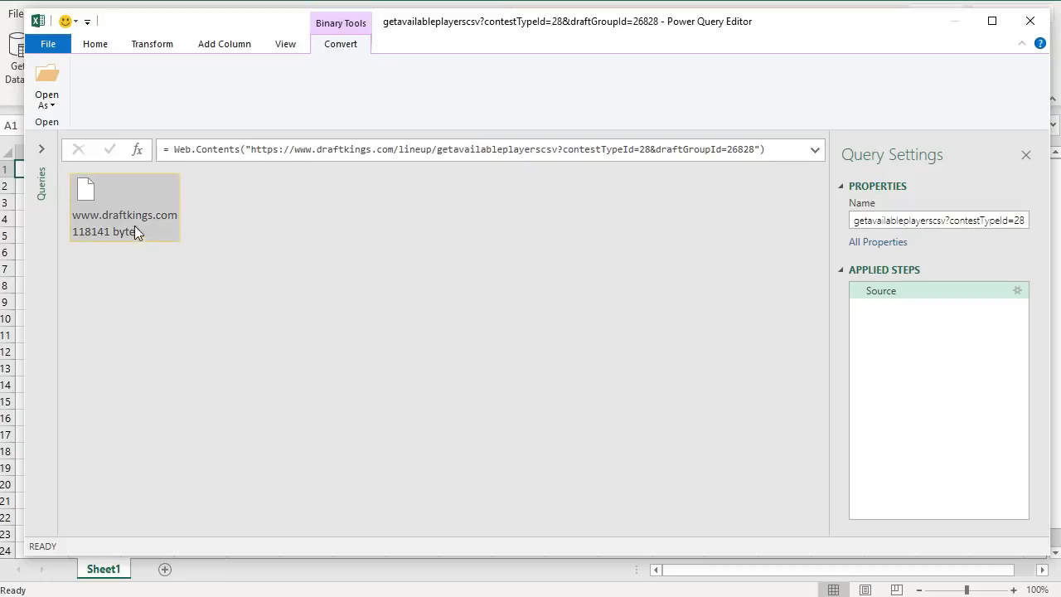
pyautogui.click(54, 110)
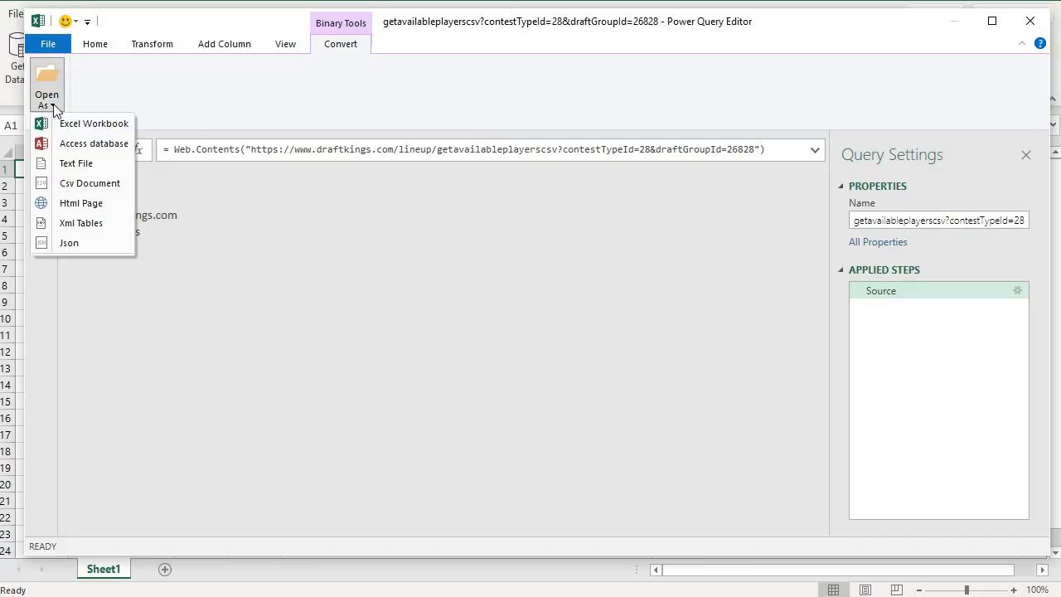
pyautogui.click(111, 184)
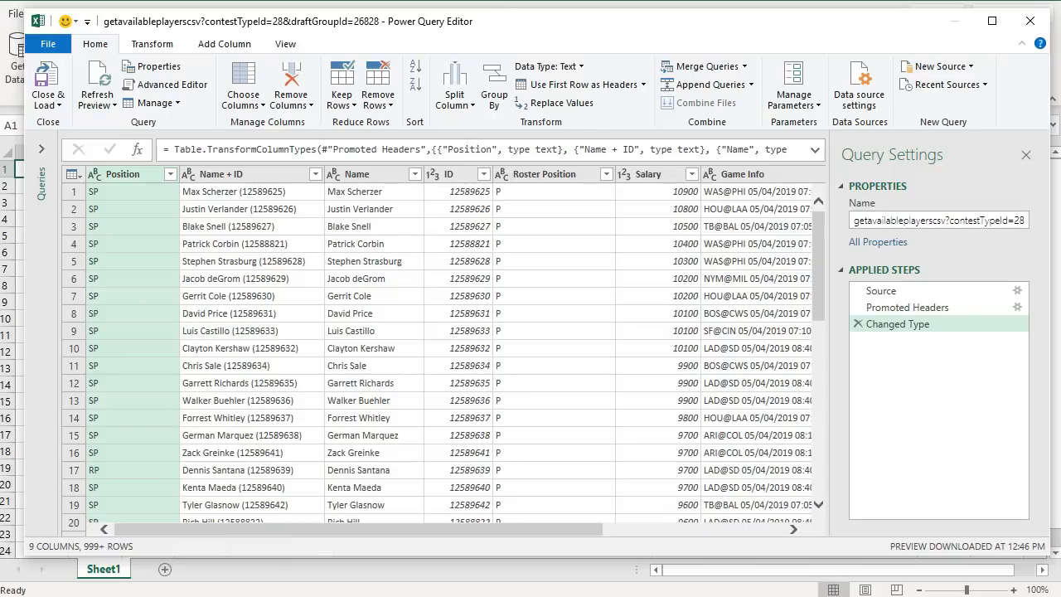
# - Switch to the DraftKings contest page and uncheck Remove Non Probables
pyautogui.moveTo(183, 596)
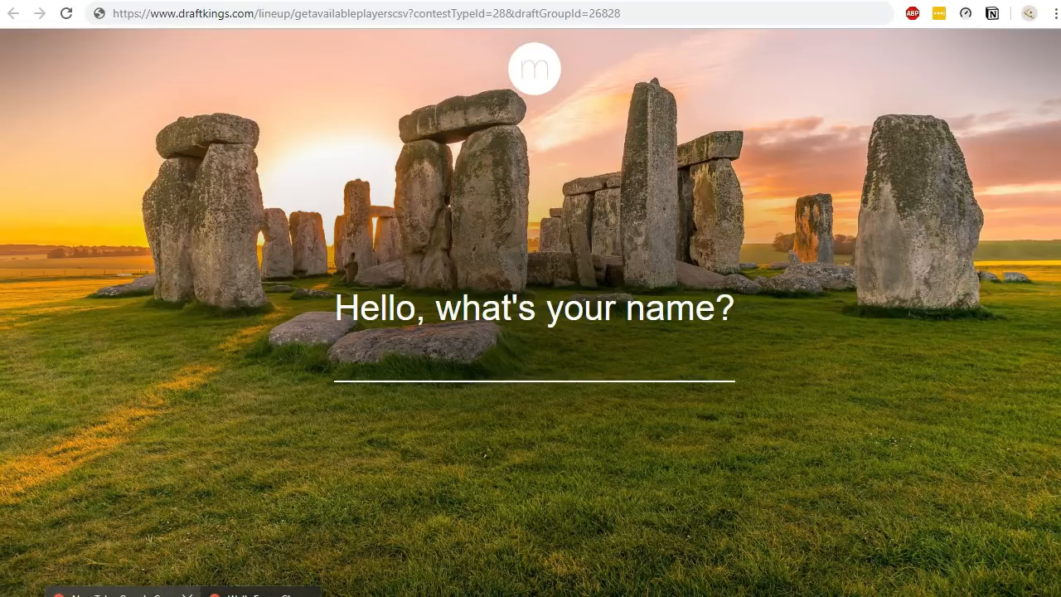
pyautogui.click(123, 595)
pyautogui.click(137, 1)
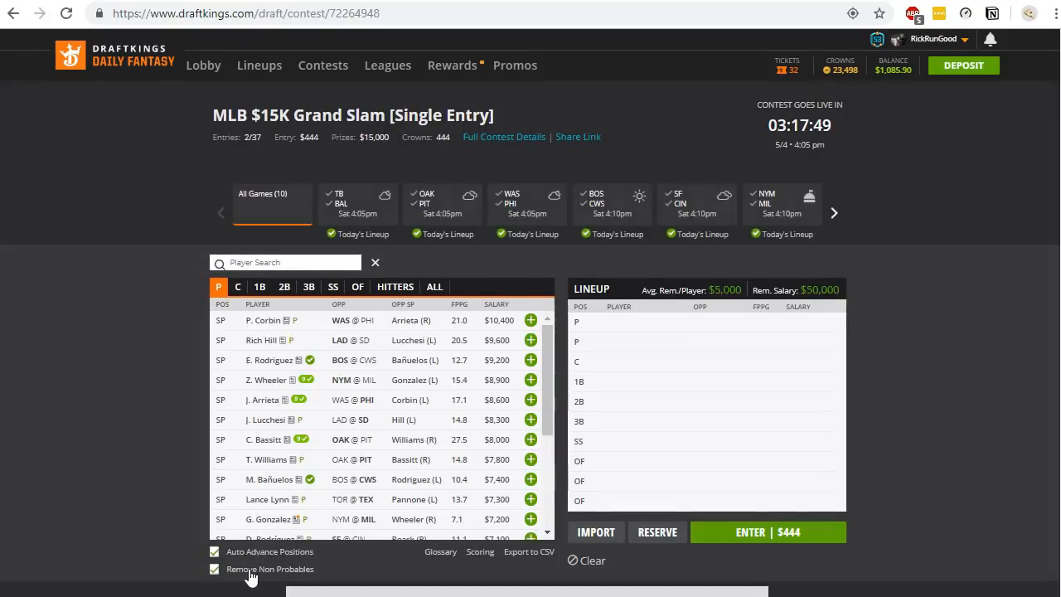
pyautogui.click(252, 576)
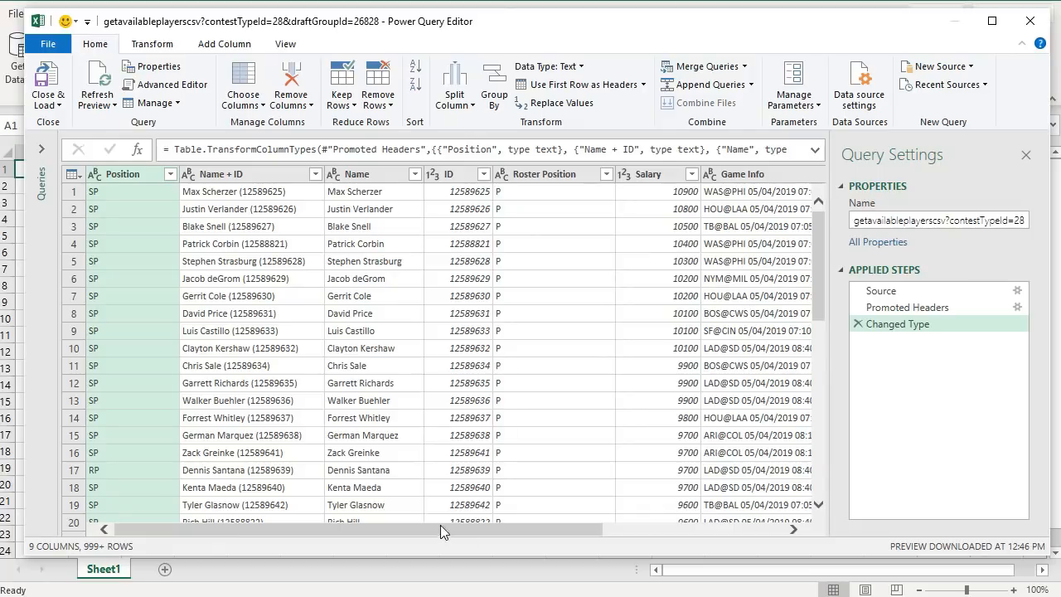
# - Back in the Power Query Editor, rename the query to Salaries
pyautogui.moveTo(432, 525); pyautogui.dragTo(386, 513)
pyautogui.moveTo(326, 530); pyautogui.dragTo(274, 465)
pyautogui.click(897, 224)
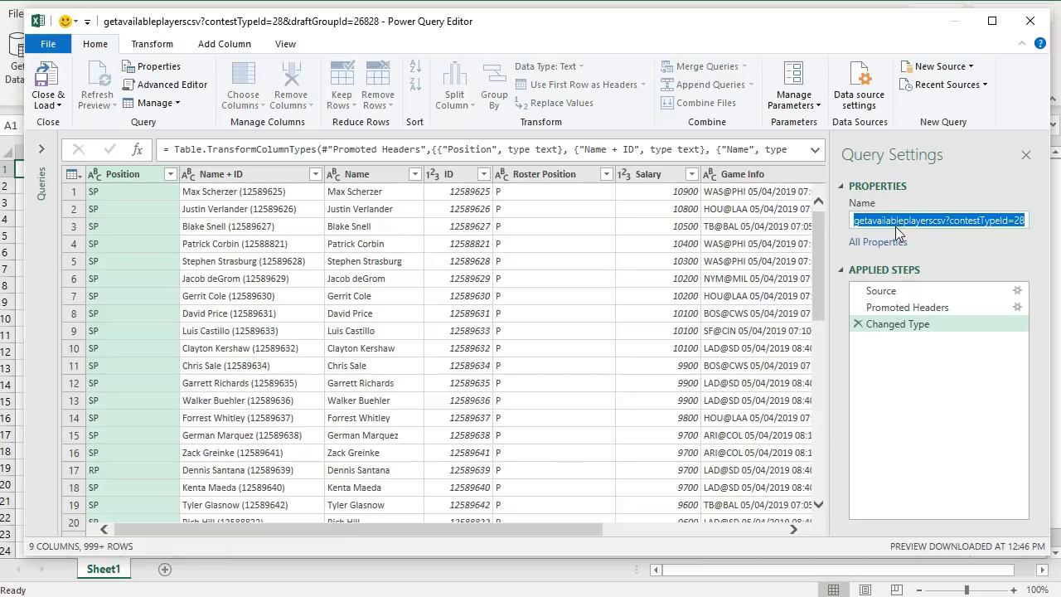
pyautogui.write('Salarie')
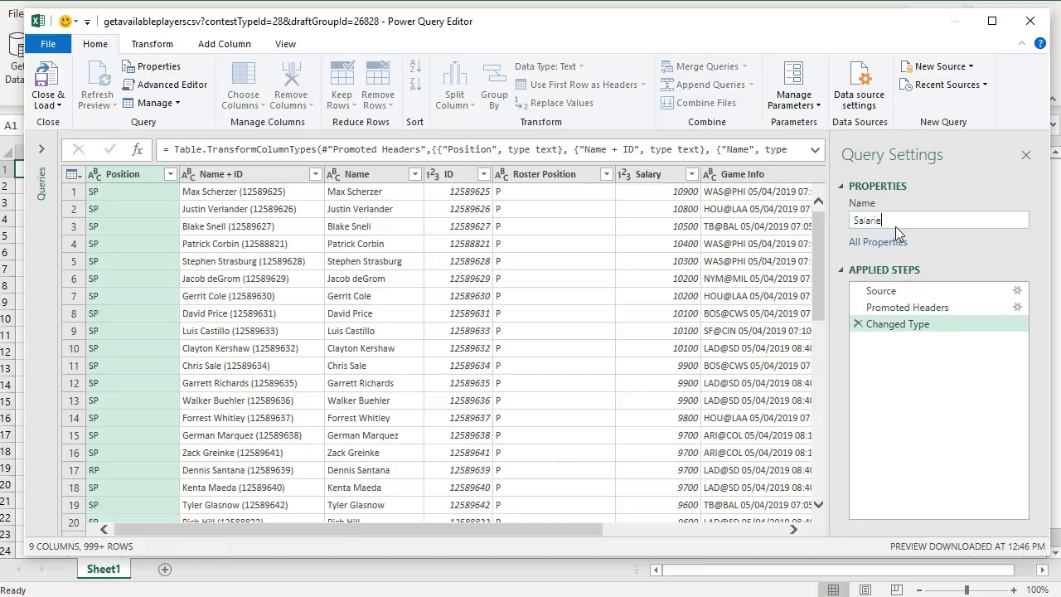
pyautogui.write('s')
pyautogui.press('Return')
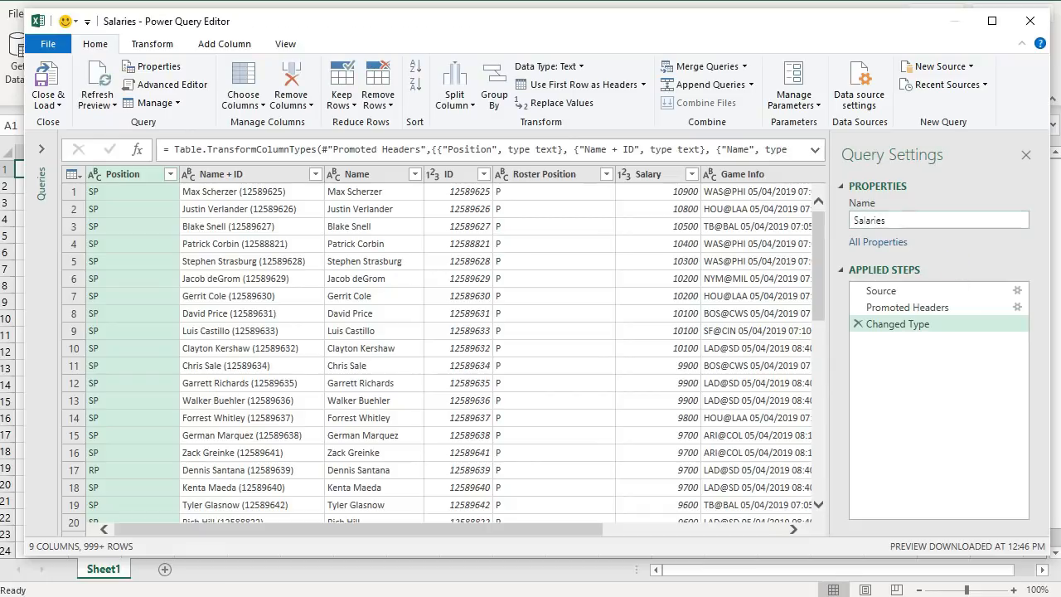
# - Close and load the Salaries query into a new worksheet, then close the Queries & Connections pane
pyautogui.click(47, 80)
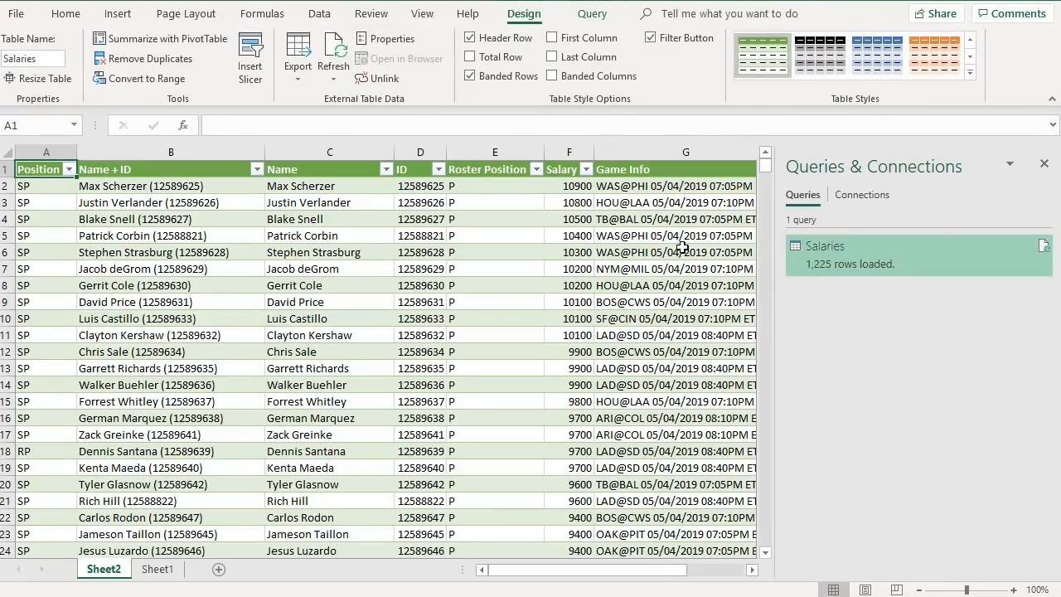
pyautogui.click(1044, 164)
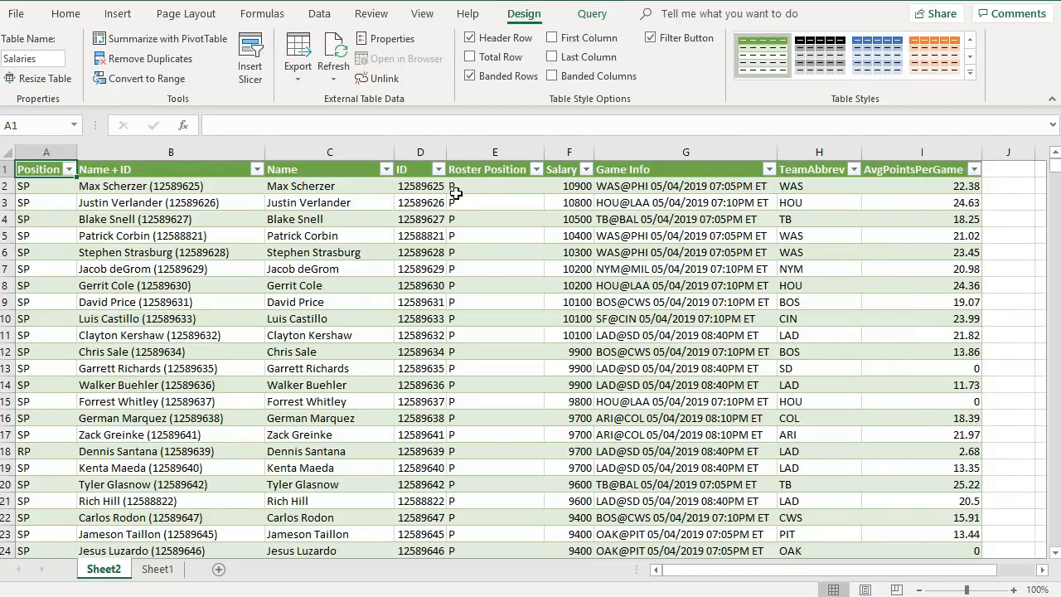
# - Select the whole sheet and center-align all cells
pyautogui.click(7, 153)
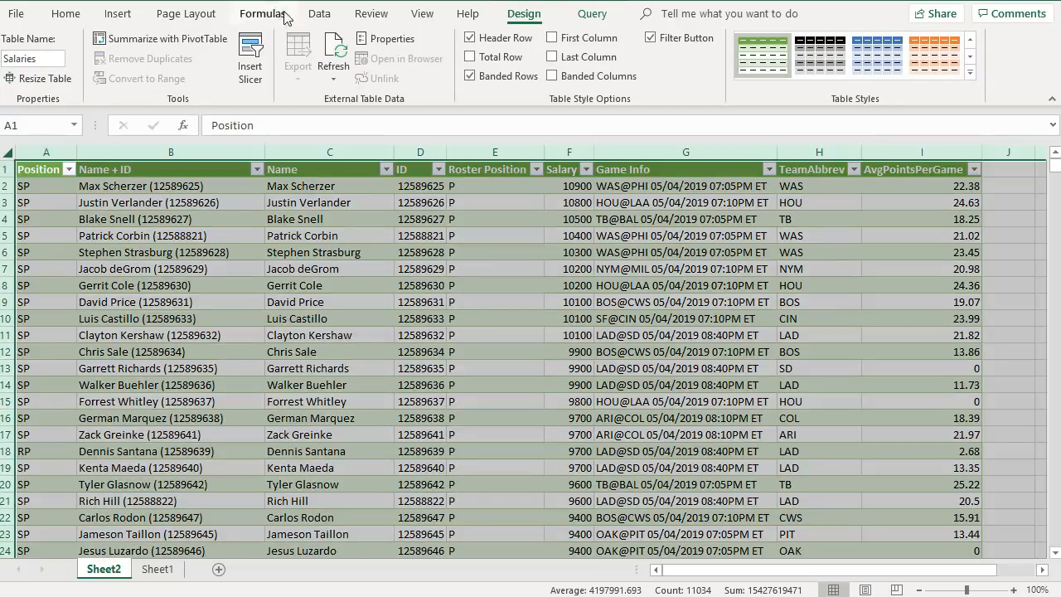
pyautogui.click(319, 13)
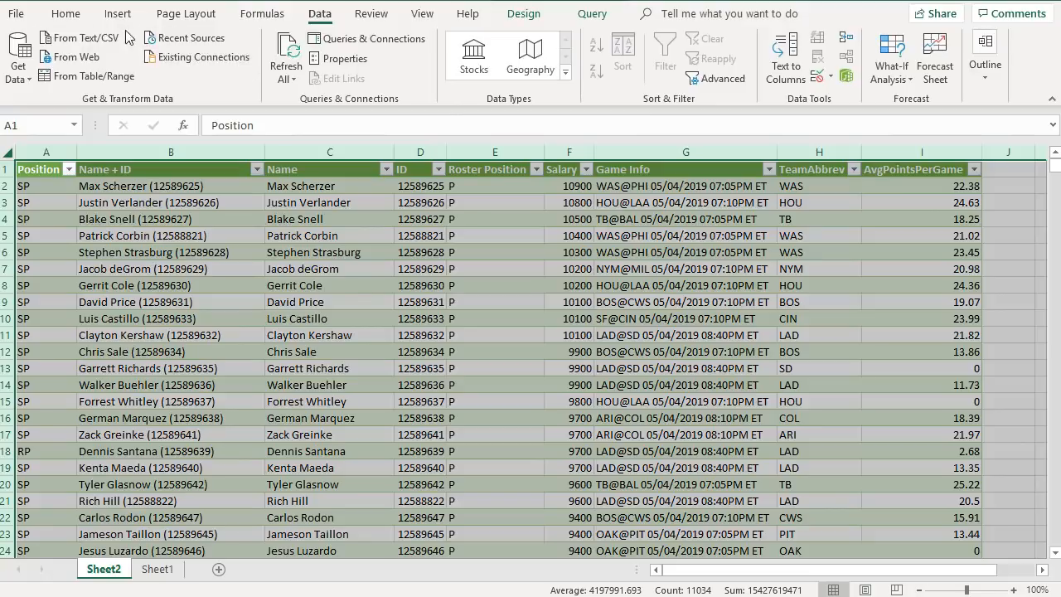
pyautogui.click(73, 14)
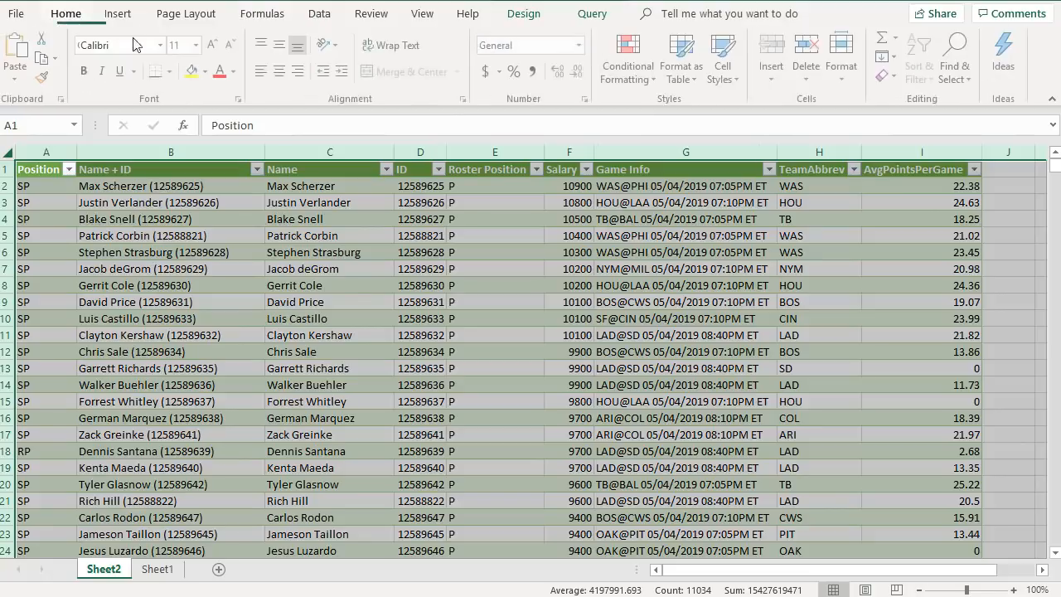
pyautogui.click(282, 72)
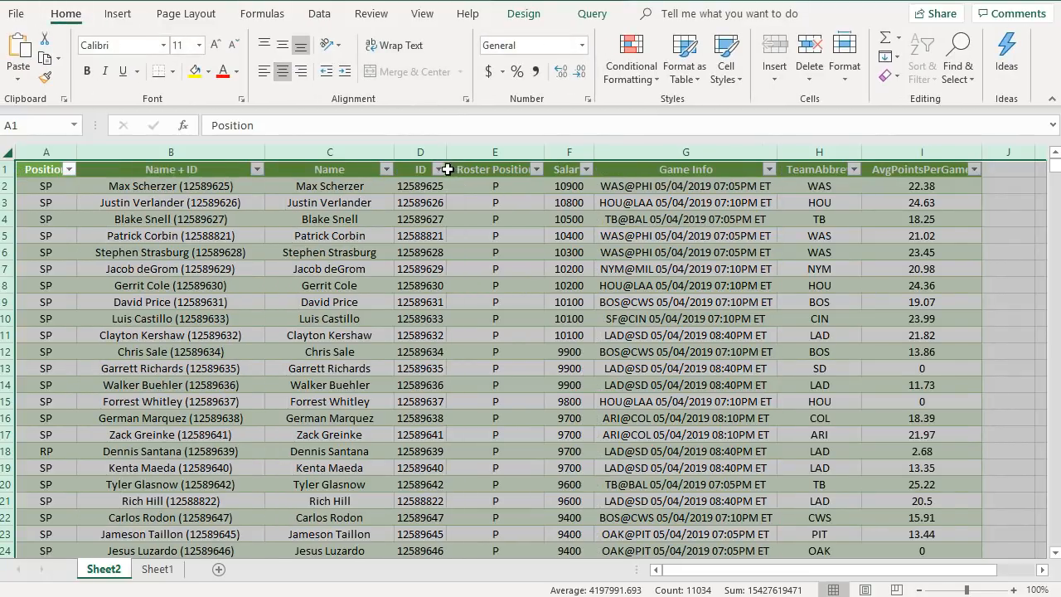
# - Autofit the column widths, then narrow the Position, Name + ID and Roster Position columns
pyautogui.doubleClick(393, 154)
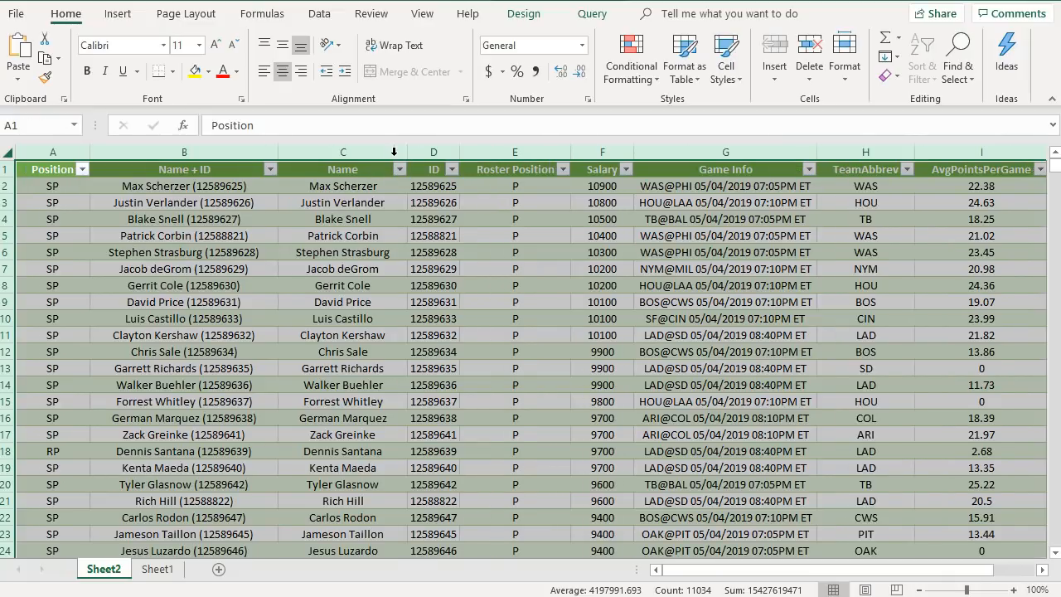
pyautogui.click(373, 267)
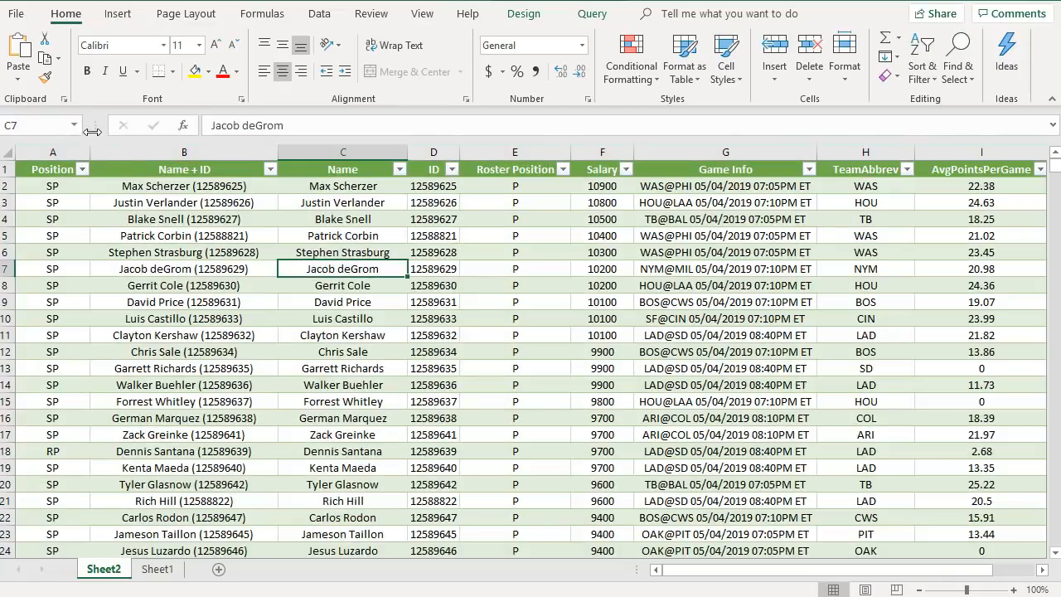
pyautogui.moveTo(87, 151); pyautogui.dragTo(46, 148)
pyautogui.moveTo(232, 147); pyautogui.dragTo(200, 148)
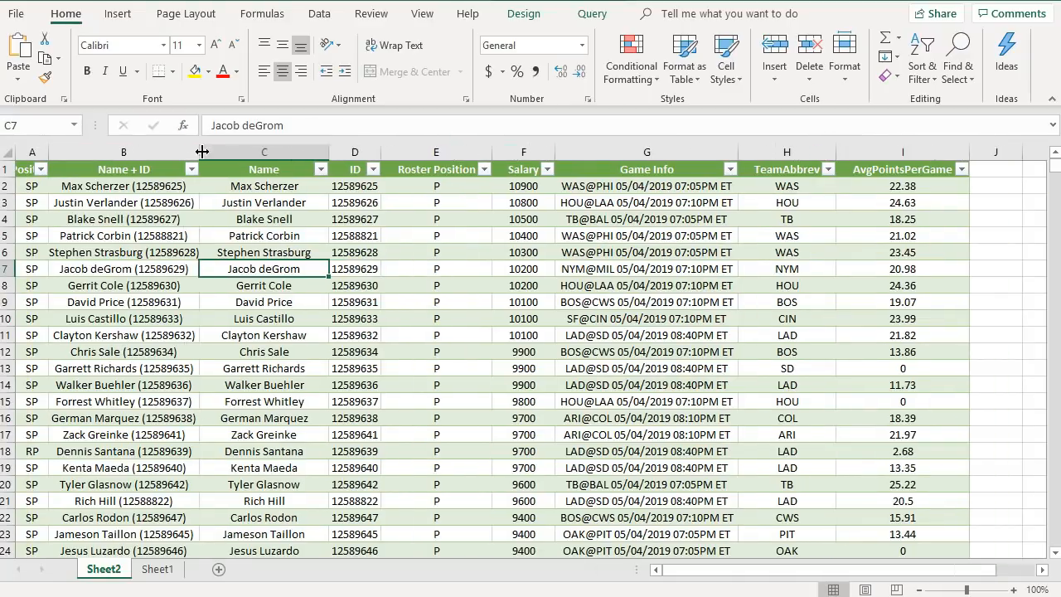
pyautogui.moveTo(492, 149); pyautogui.dragTo(428, 151)
pyautogui.click(448, 225)
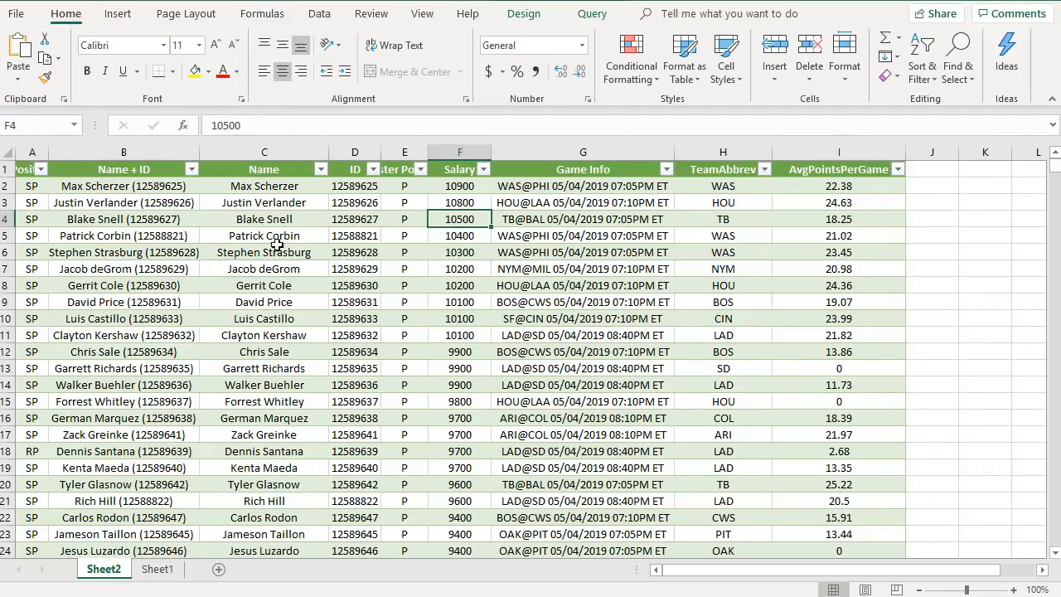
# - Rename the worksheet to Salaries
pyautogui.doubleClick(105, 570)
pyautogui.write('Salaries')
pyautogui.press('Return')
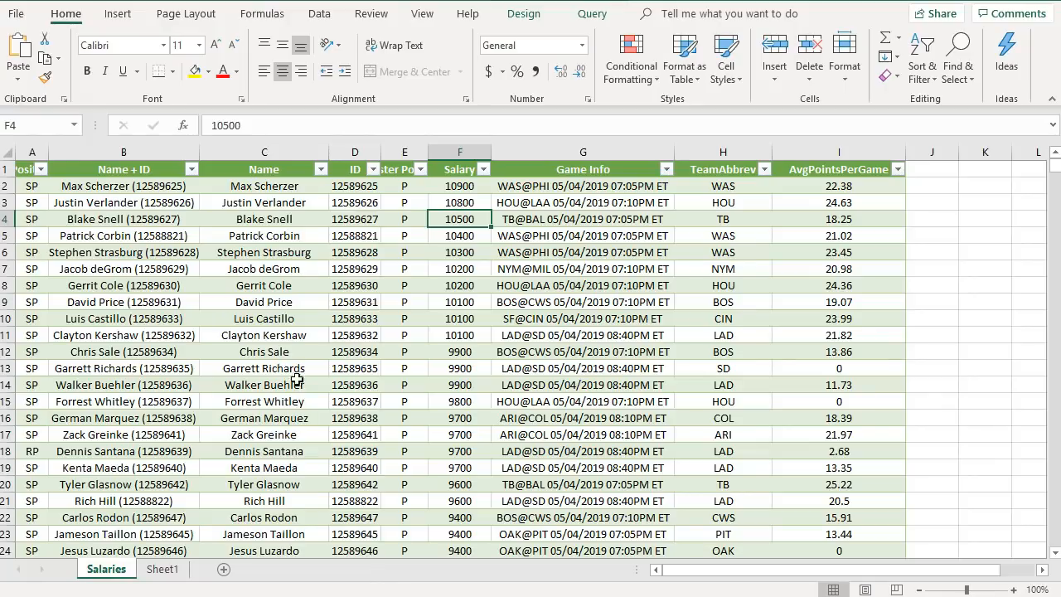
pyautogui.click(141, 369)
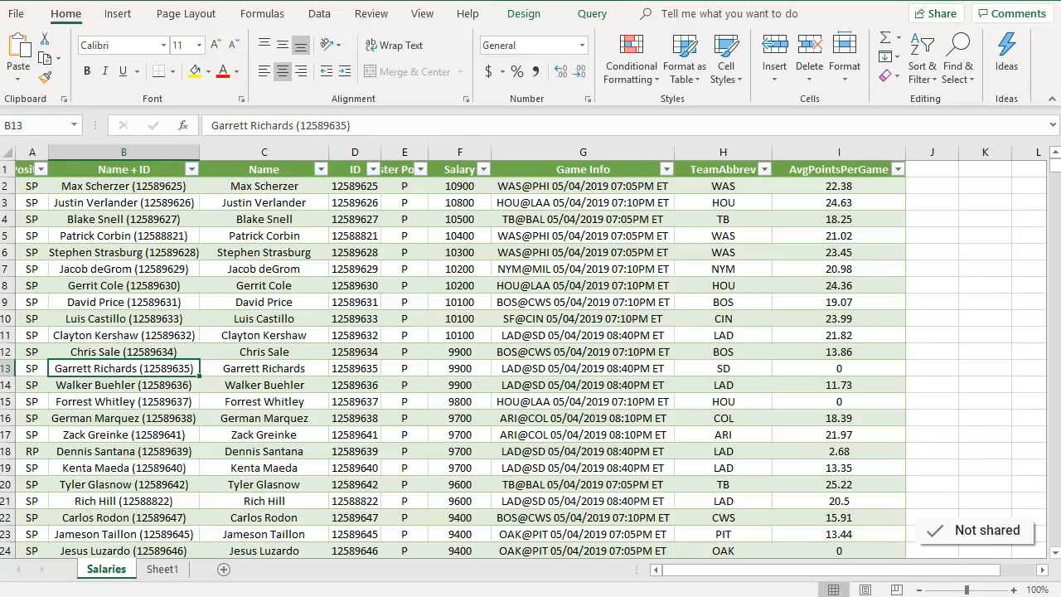
# - Switch to the browser and go to fangraphs.com
pyautogui.hotkey('alt', 'Tab')
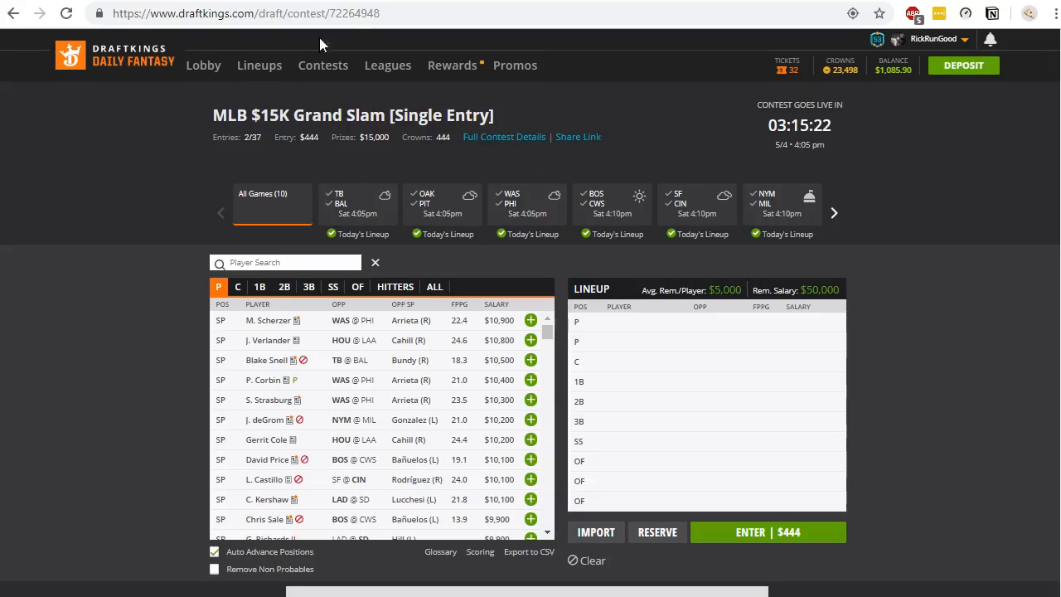
pyautogui.click(296, 1)
pyautogui.write('fna')
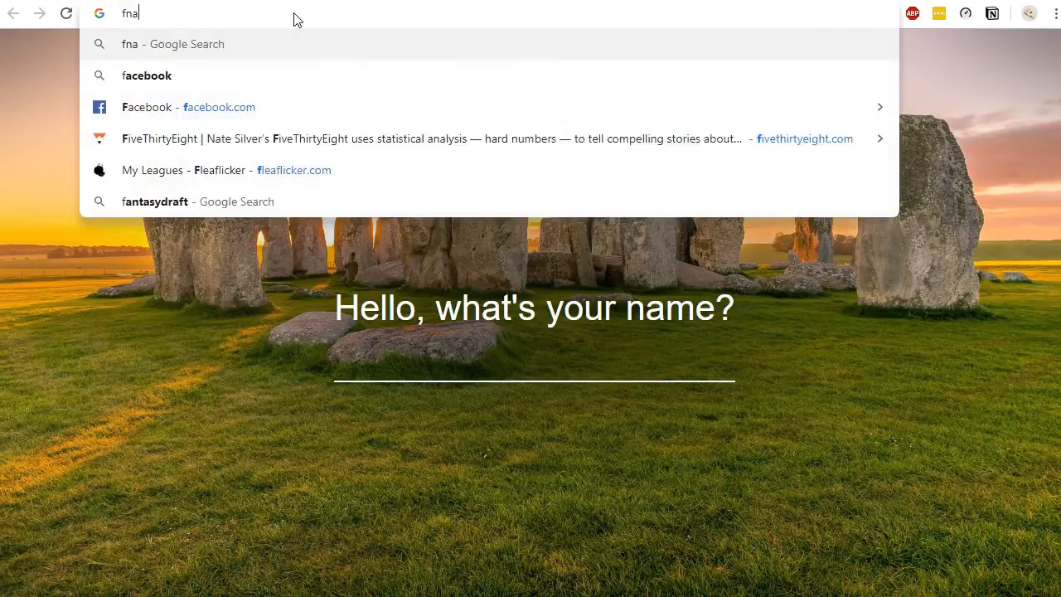
pyautogui.press('BackSpace')
pyautogui.write('ang')
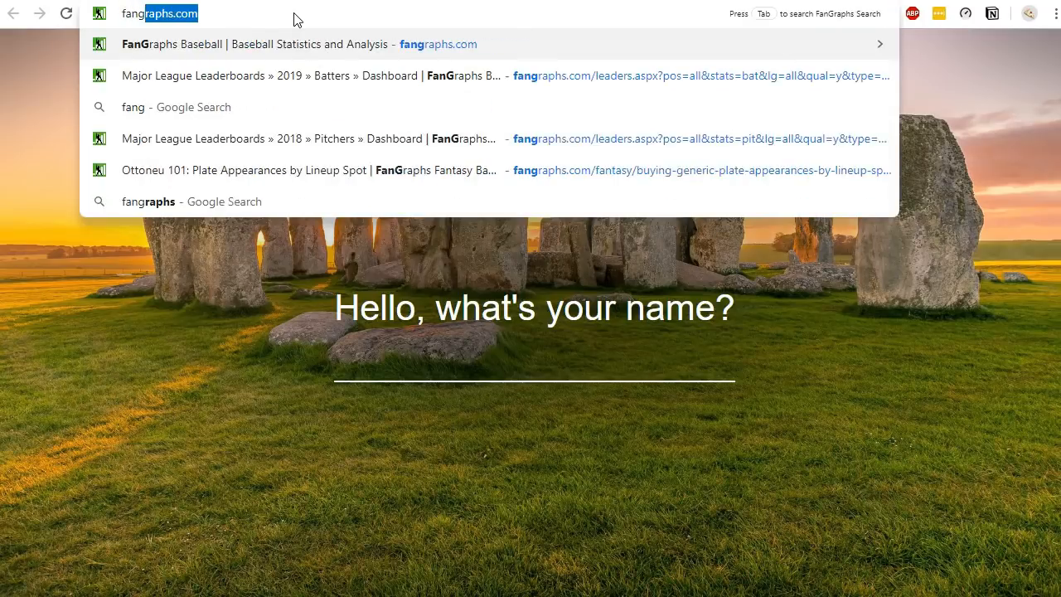
pyautogui.press('Return')
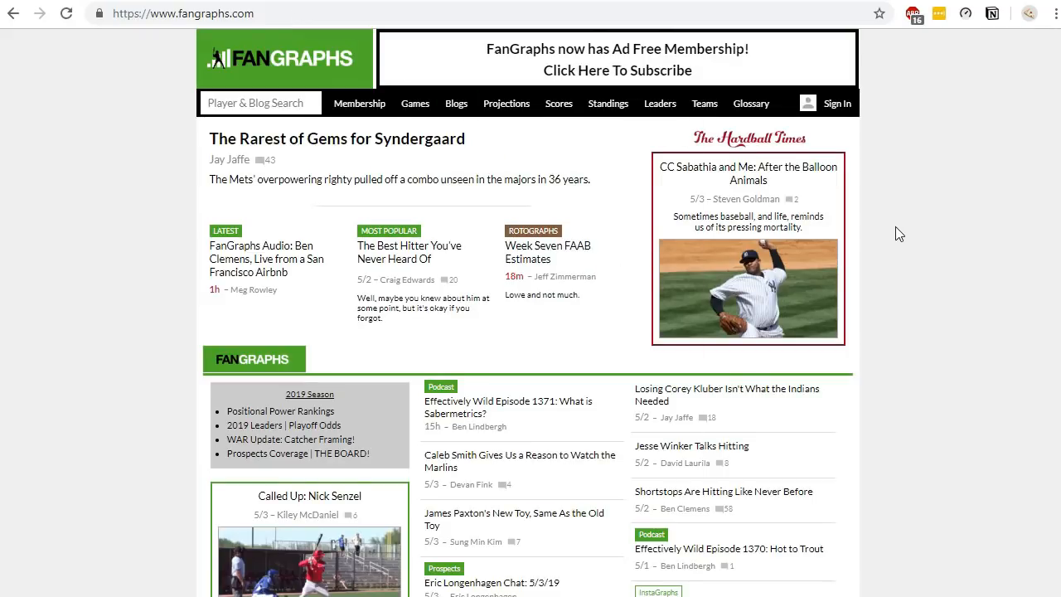
# - Open the 2019 Batting Leaders leaderboard on FanGraphs
pyautogui.scroll(-6, 896, 235)
pyautogui.scroll(1, 896, 227)
pyautogui.moveTo(668, 121)
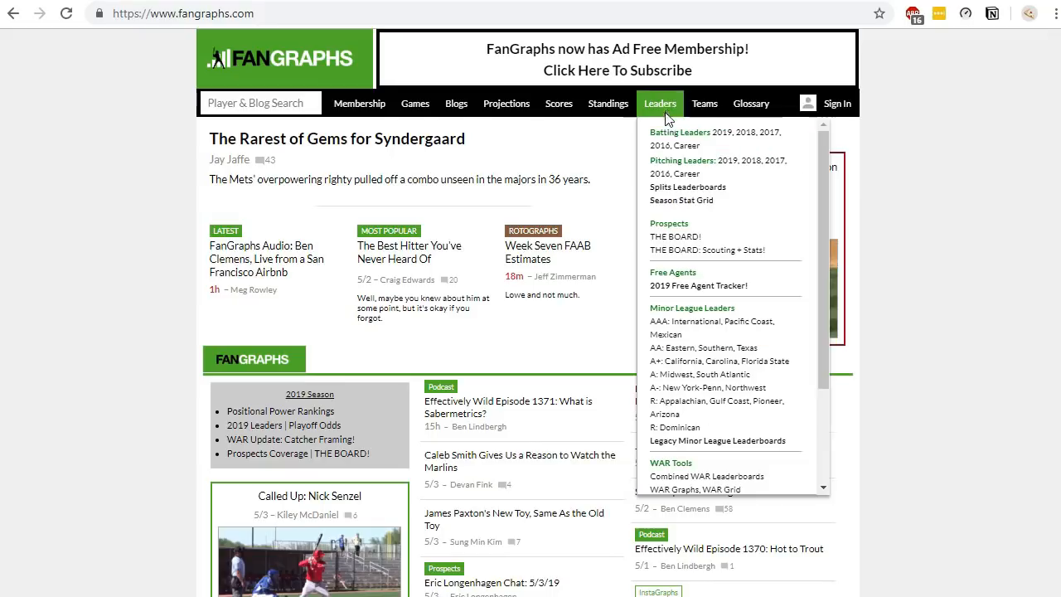
pyautogui.click(722, 143)
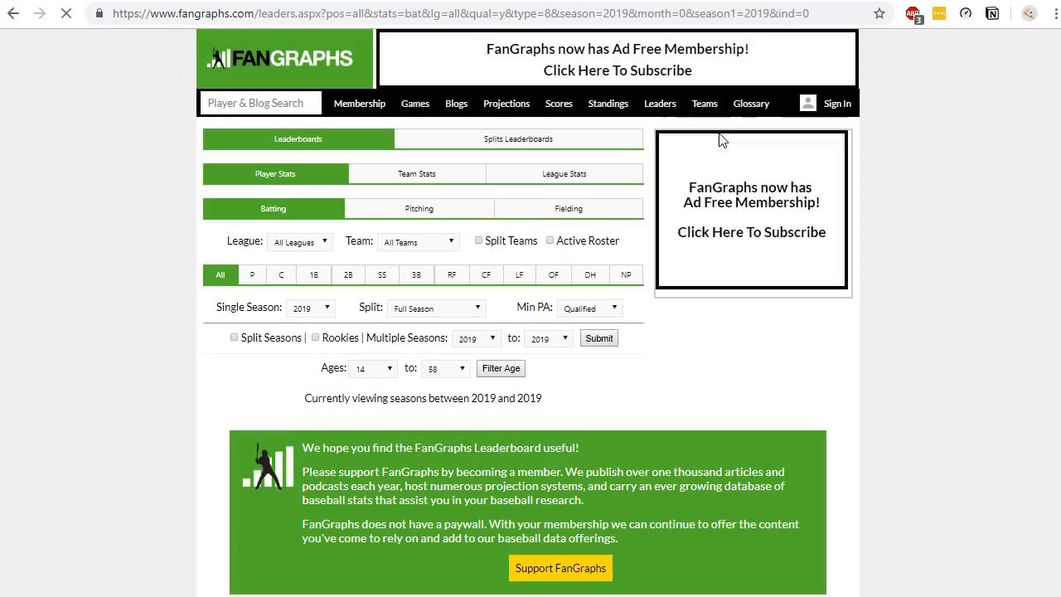
# - Switch the batting leaderboard to the Standard stats view
pyautogui.scroll(-8, 945, 272)
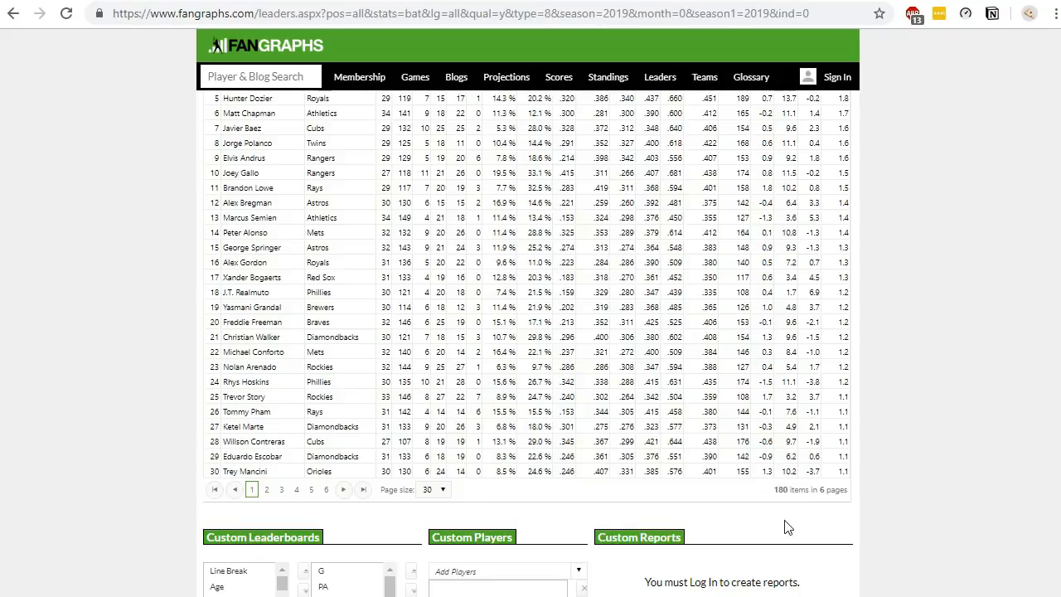
pyautogui.scroll(4, 788, 528)
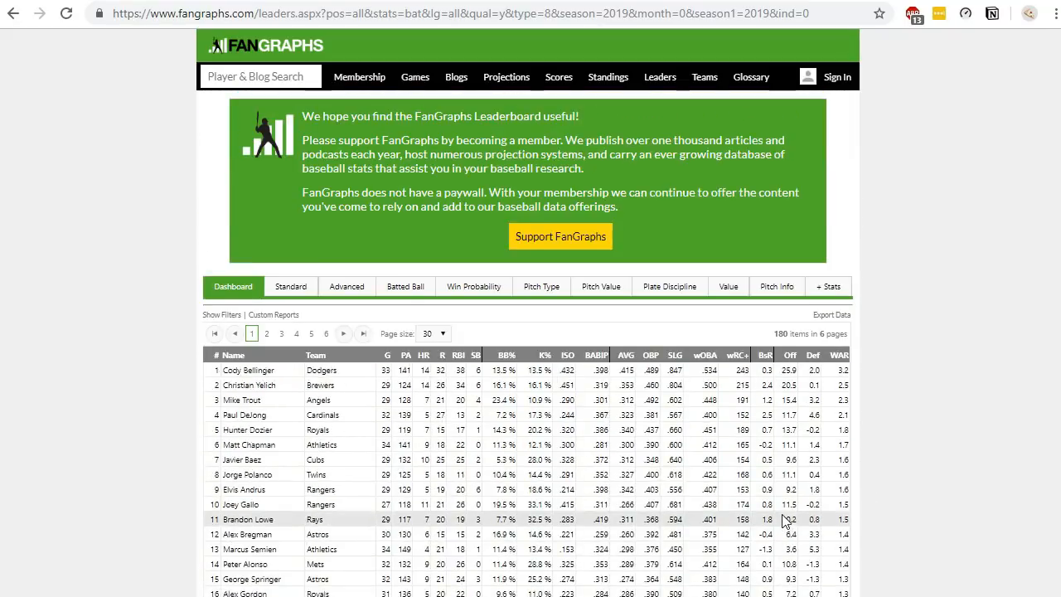
pyautogui.scroll(3, 782, 517)
pyautogui.scroll(-2, 782, 516)
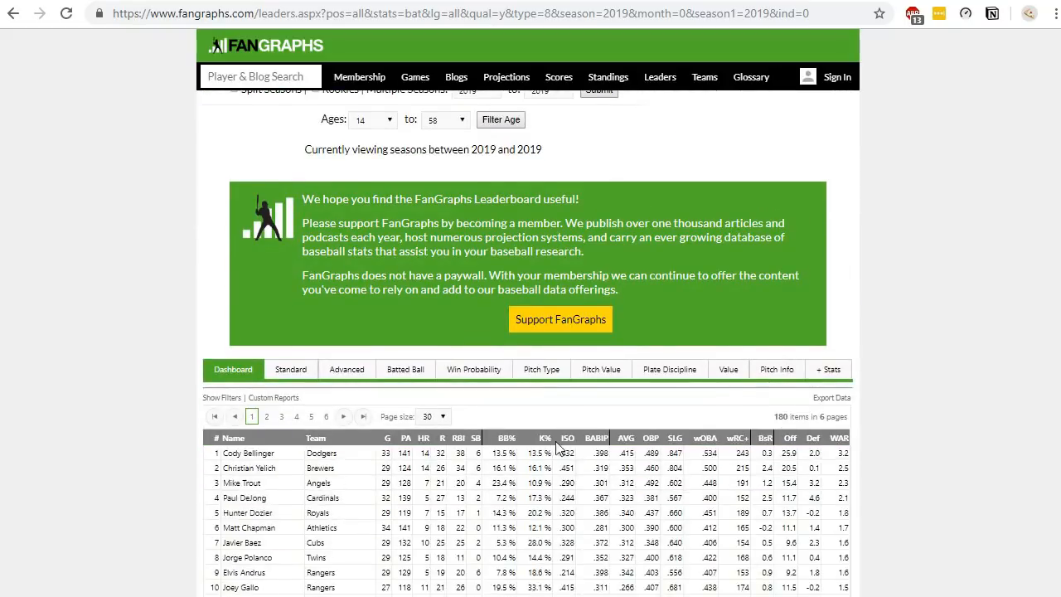
pyautogui.scroll(-2, 558, 447)
pyautogui.click(290, 204)
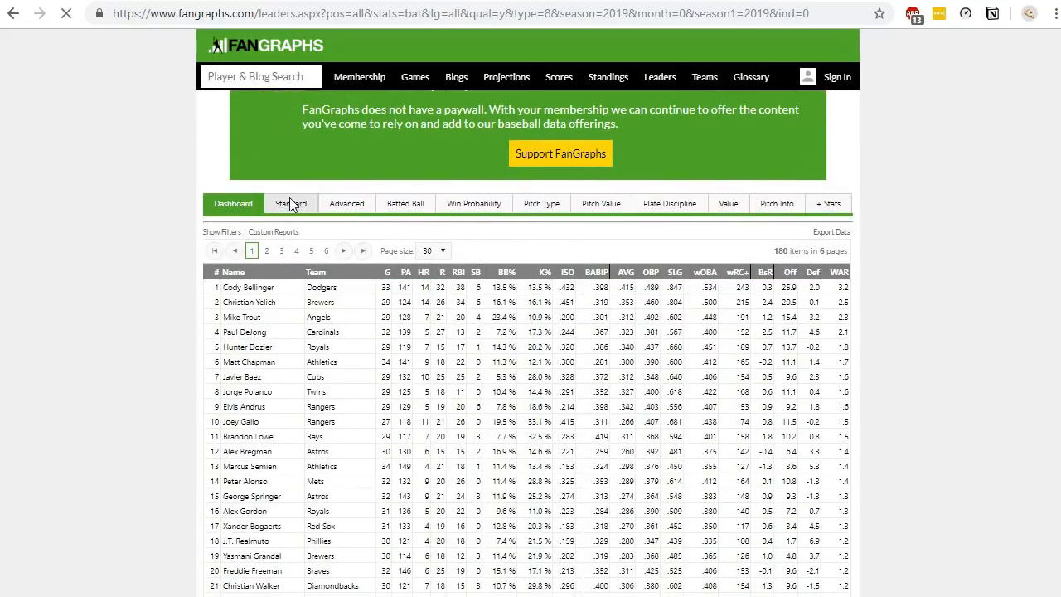
pyautogui.scroll(-3, 871, 344)
pyautogui.scroll(-3, 872, 340)
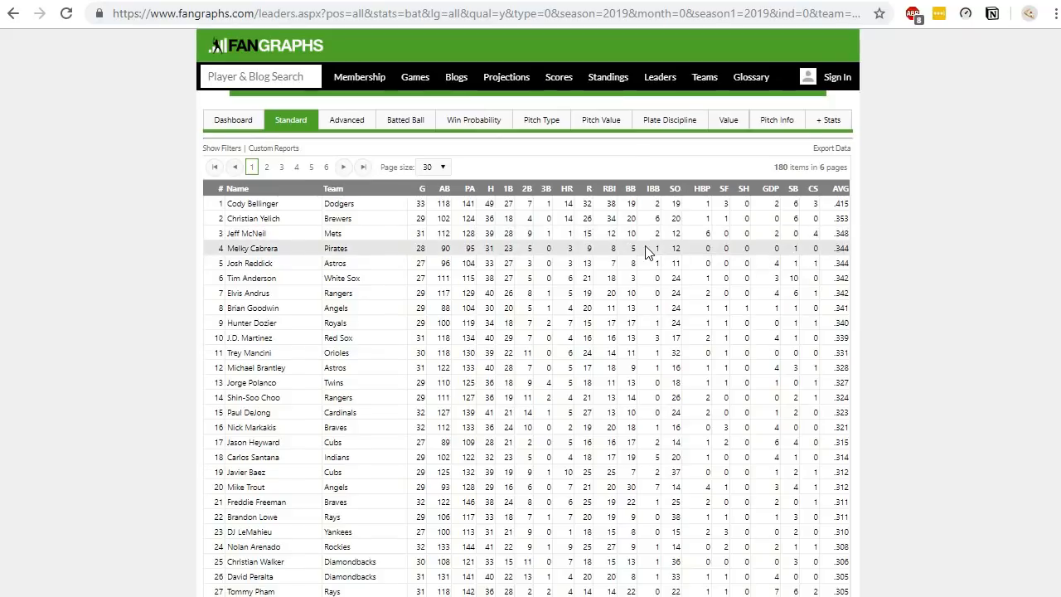
# - Set the leaderboard page size to 50 and dismiss the ad-blocker popup
pyautogui.scroll(-1, 646, 249)
pyautogui.scroll(-1, 645, 249)
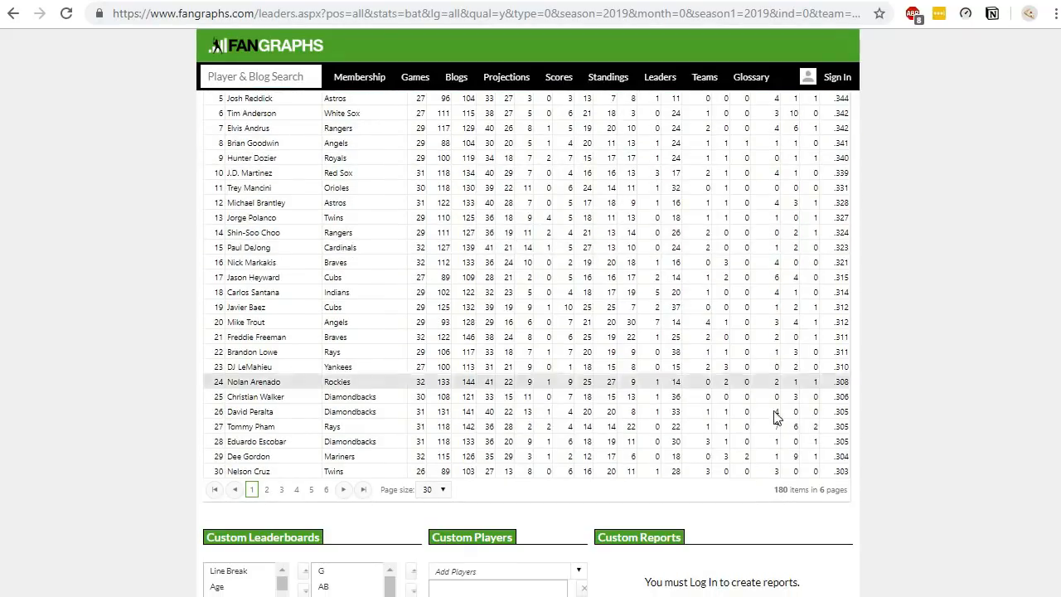
pyautogui.click(436, 489)
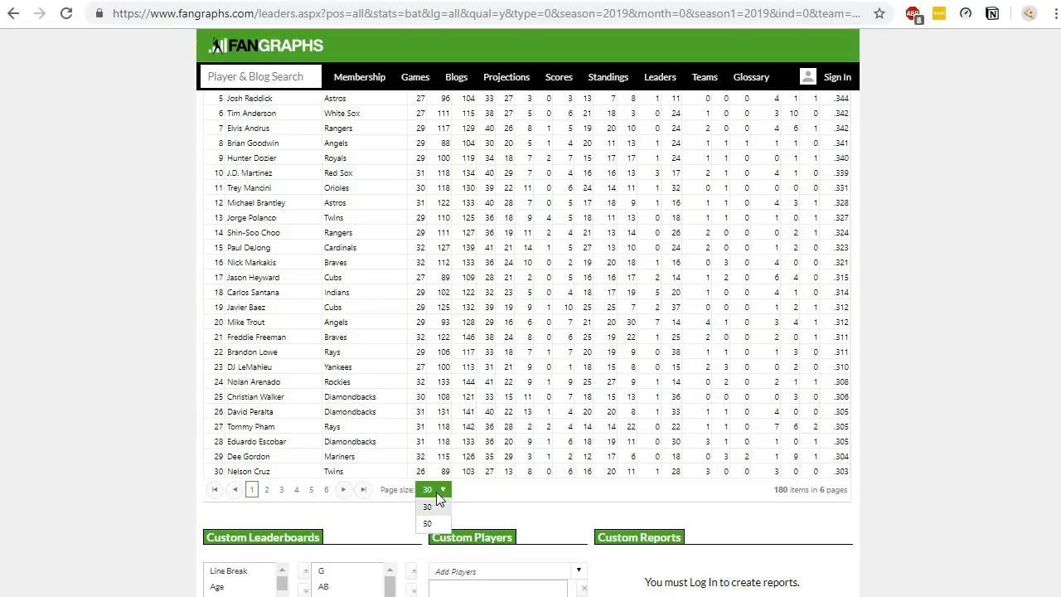
pyautogui.click(428, 556)
pyautogui.scroll(-4, 862, 342)
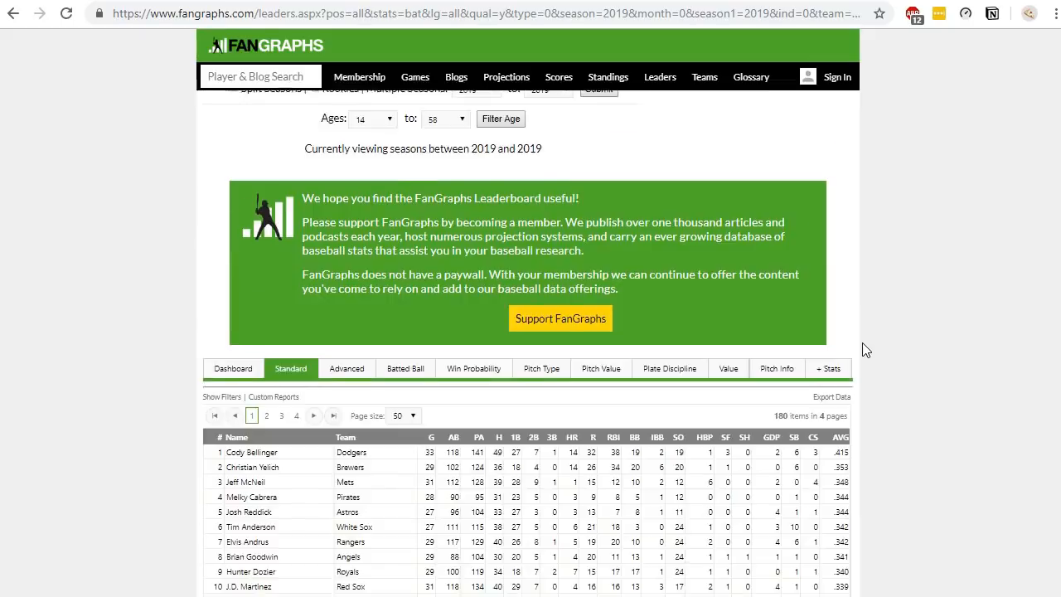
pyautogui.scroll(-2, 846, 353)
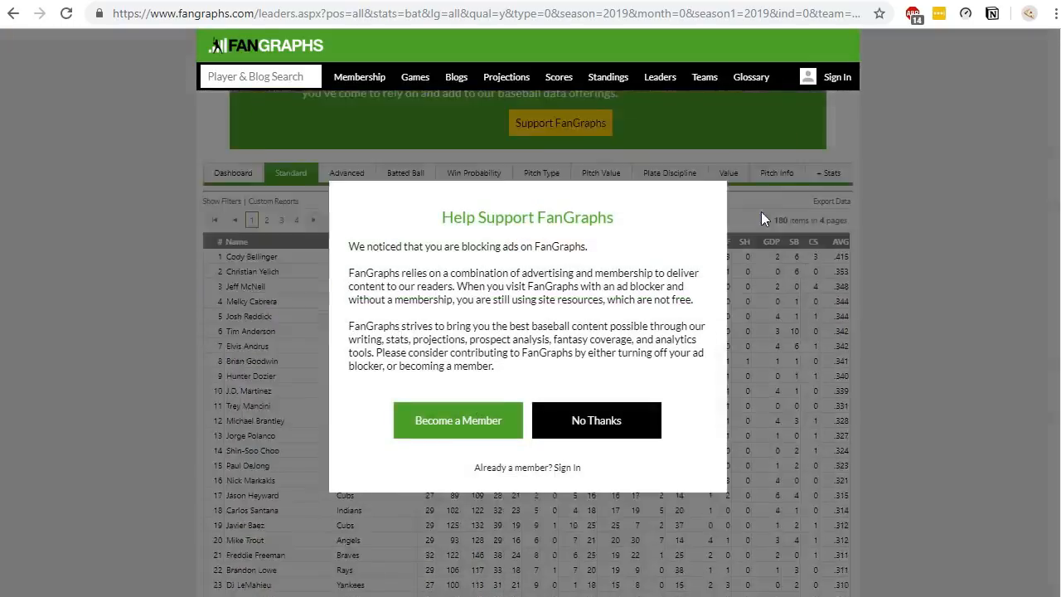
pyautogui.click(598, 430)
pyautogui.scroll(-6, 599, 438)
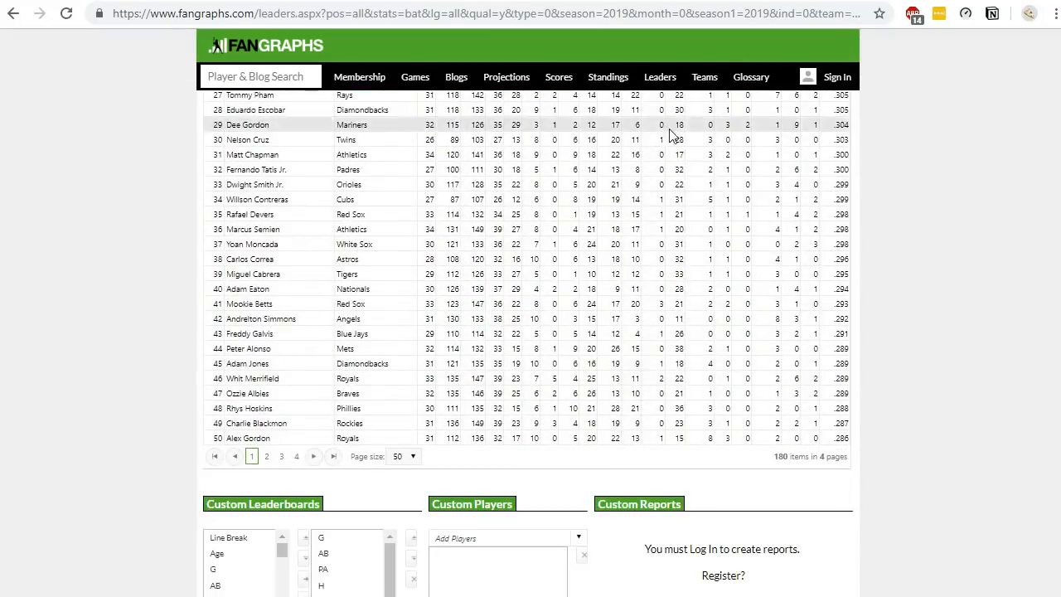
# - Edit the page URL so its page parameter reads 1_1000, listing all players on one page
pyautogui.click(684, 18)
pyautogui.moveTo(687, 17); pyautogui.dragTo(853, 20)
pyautogui.click(851, 18)
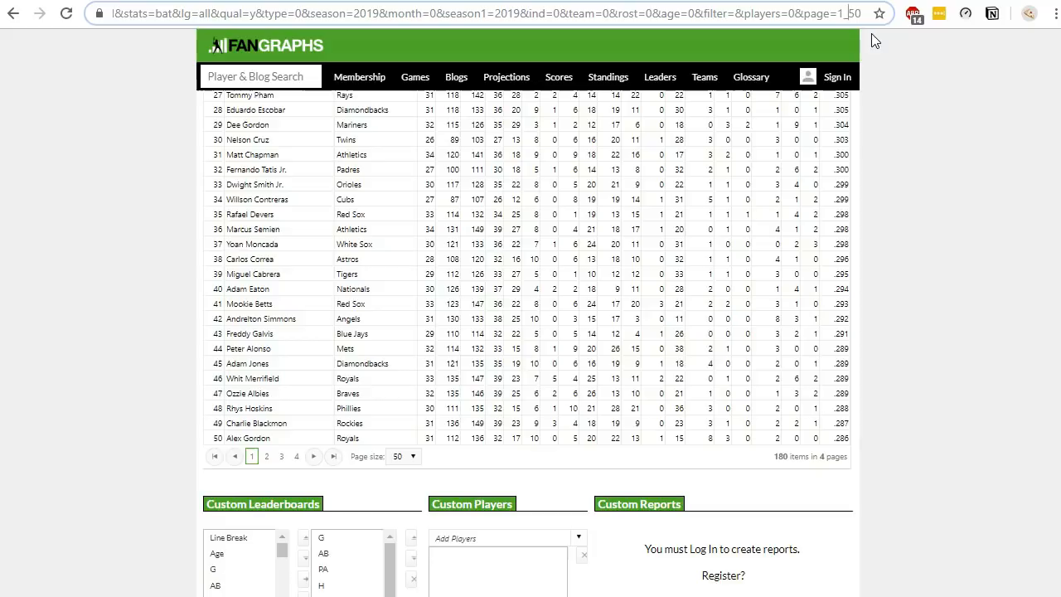
pyautogui.press('Delete')
pyautogui.press('Delete')
pyautogui.write('1')
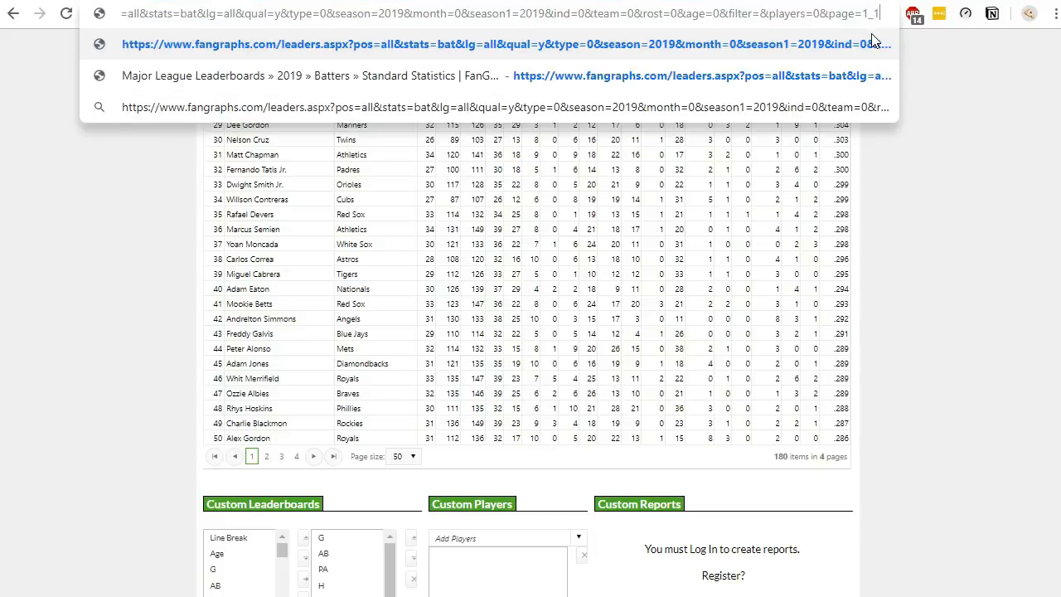
pyautogui.write('000')
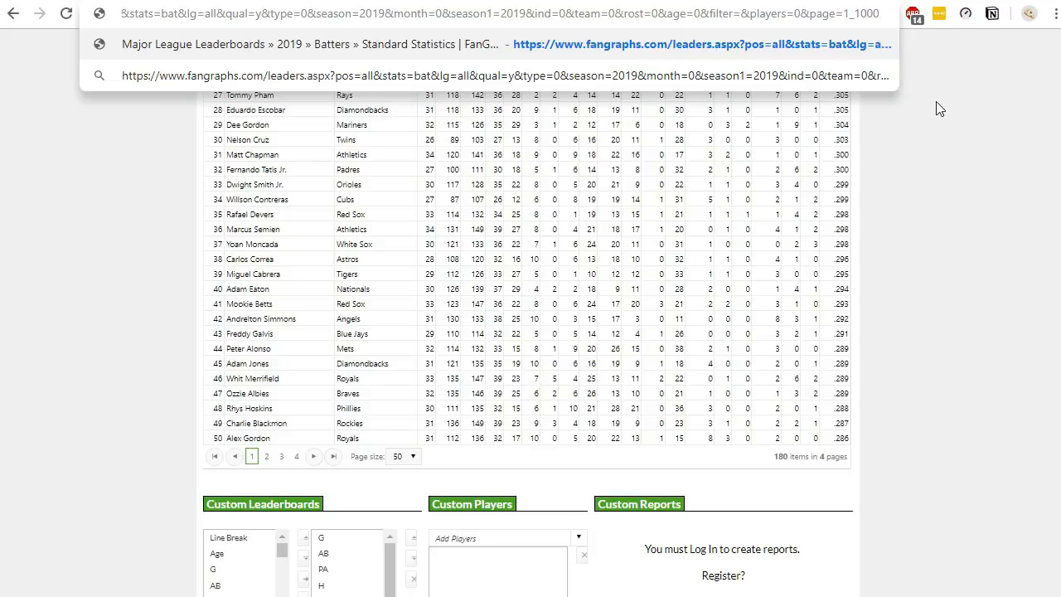
pyautogui.press('Return')
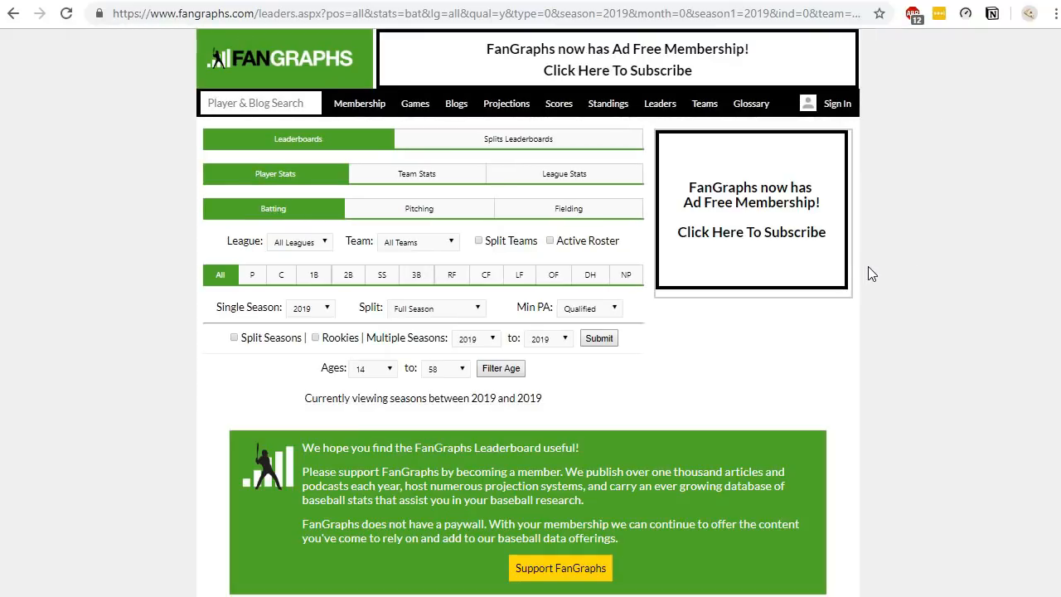
# - Scroll through the full batting leaderboard to review the listed players
pyautogui.scroll(-6, 871, 273)
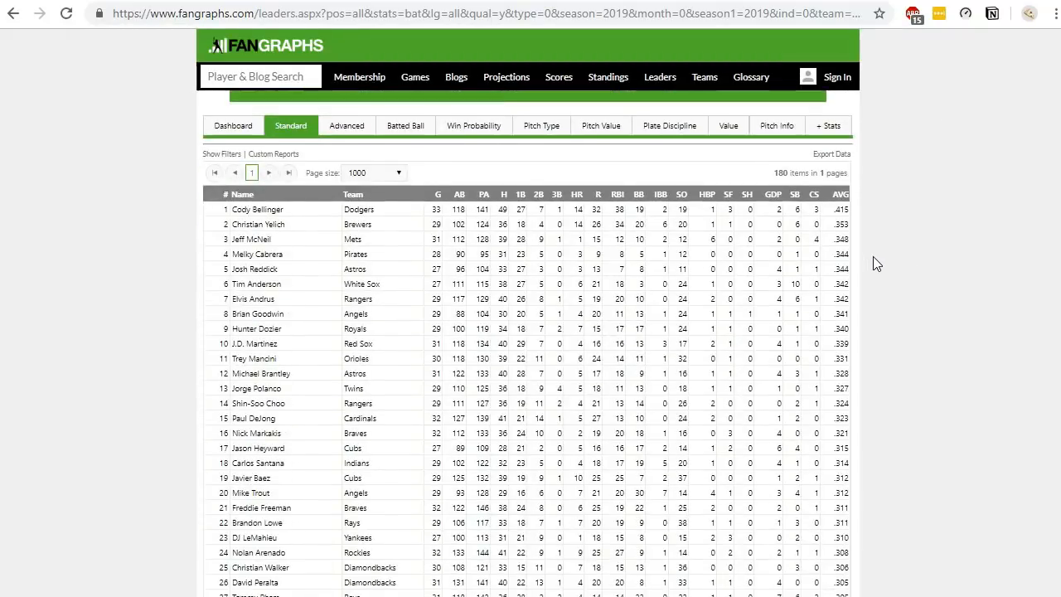
pyautogui.scroll(-14, 873, 264)
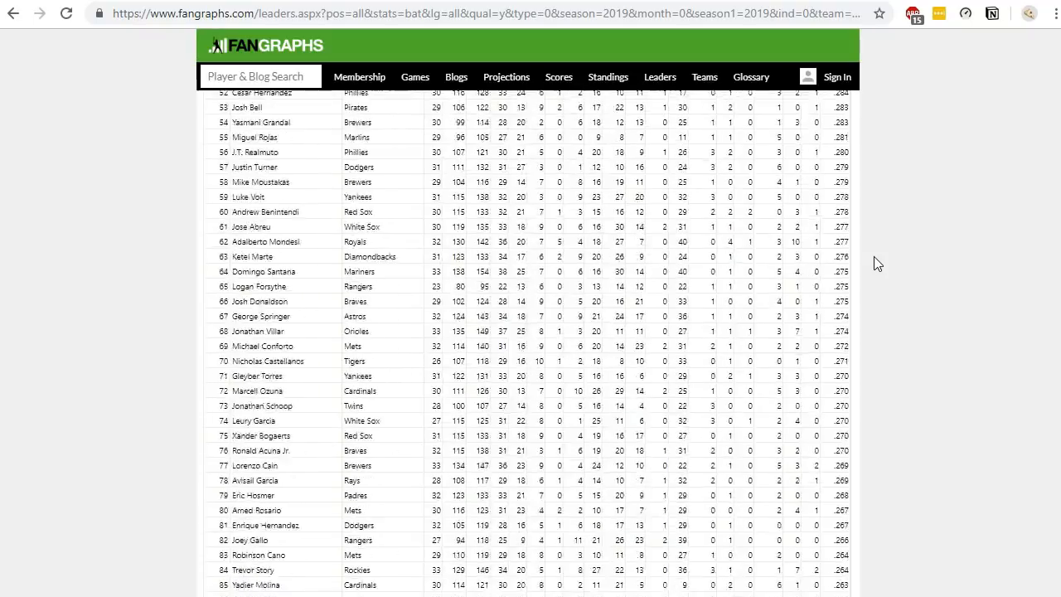
pyautogui.scroll(-20, 877, 258)
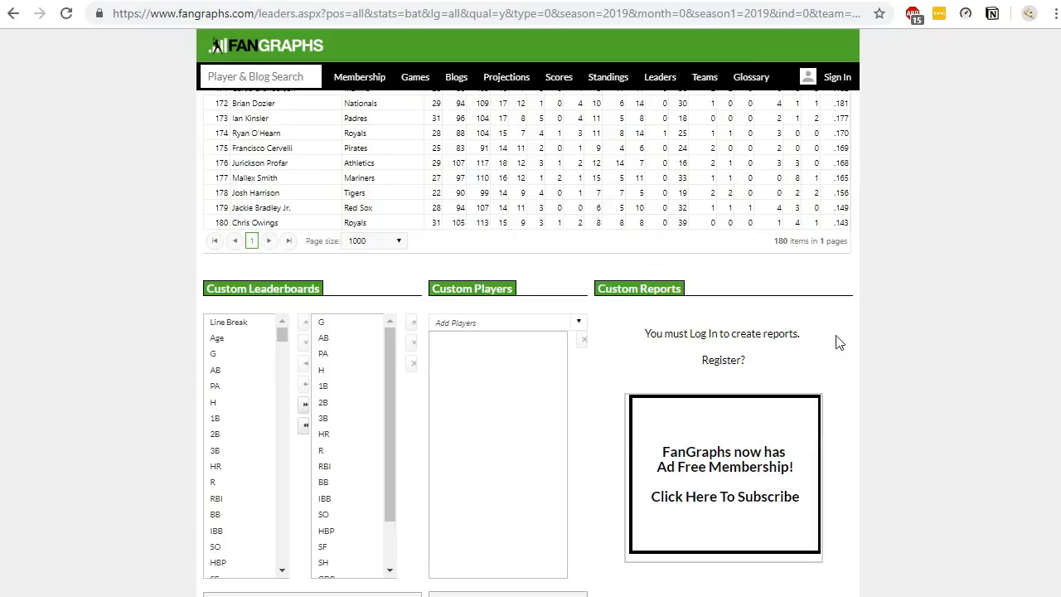
pyautogui.scroll(3, 834, 343)
pyautogui.scroll(15, 922, 341)
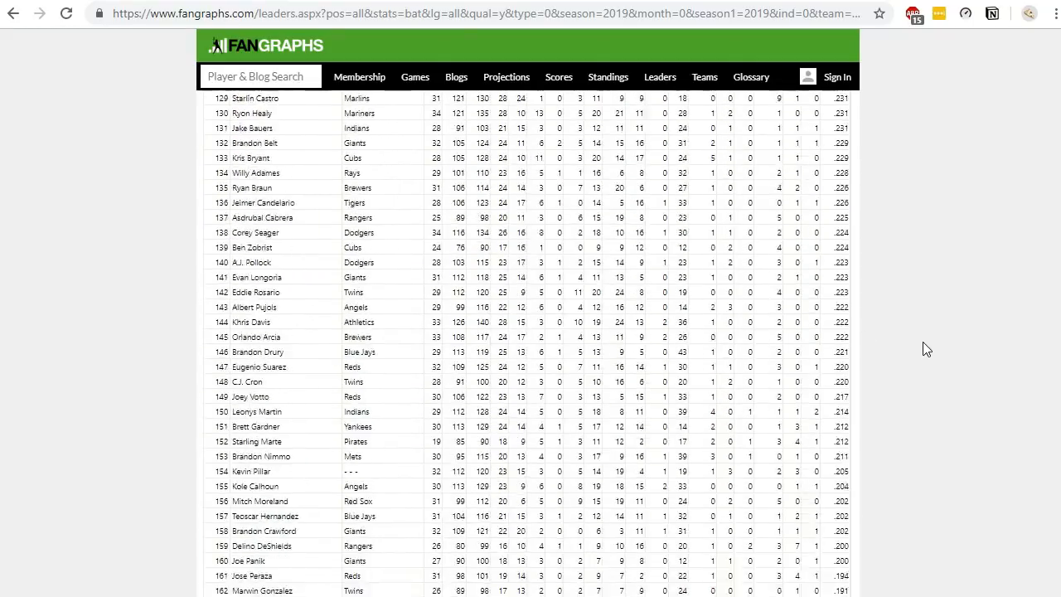
pyautogui.scroll(15, 918, 332)
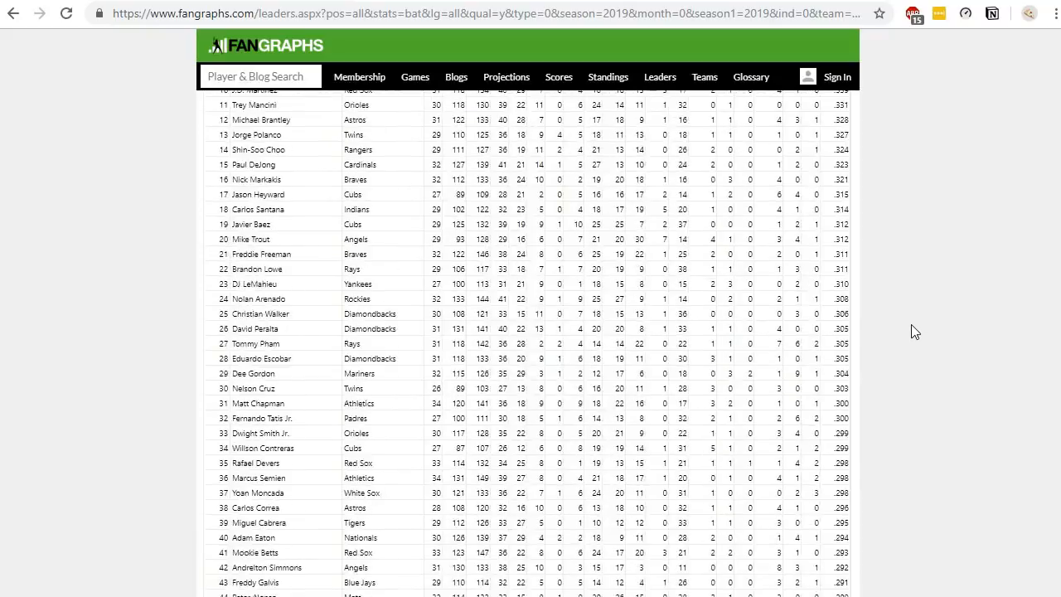
pyautogui.scroll(2, 912, 328)
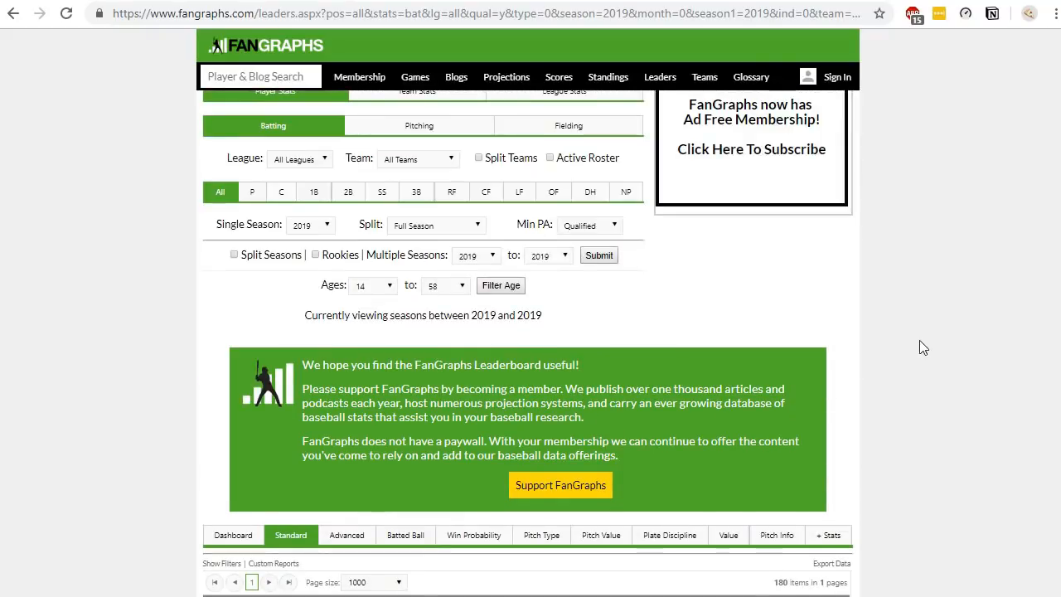
pyautogui.scroll(-6, 923, 347)
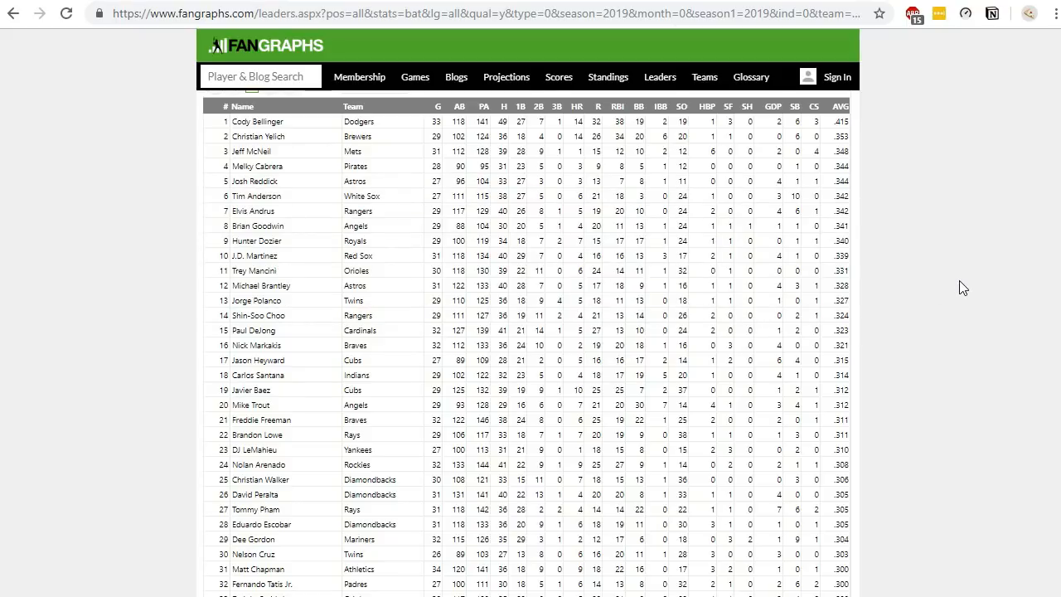
pyautogui.scroll(7, 962, 286)
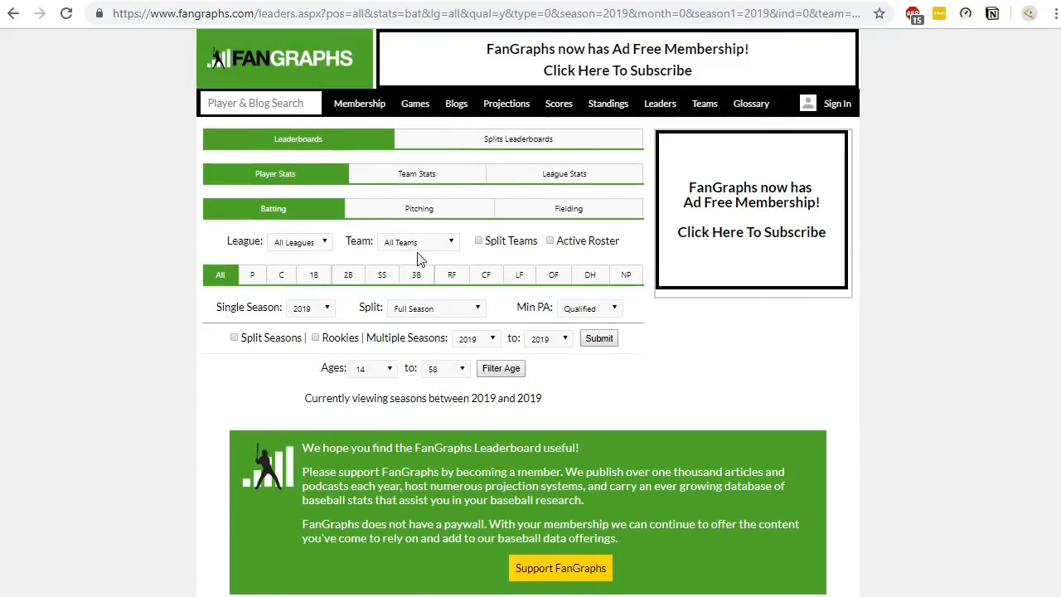
# - Set the minimum plate appearances filter to 10
pyautogui.click(596, 311)
pyautogui.click(587, 358)
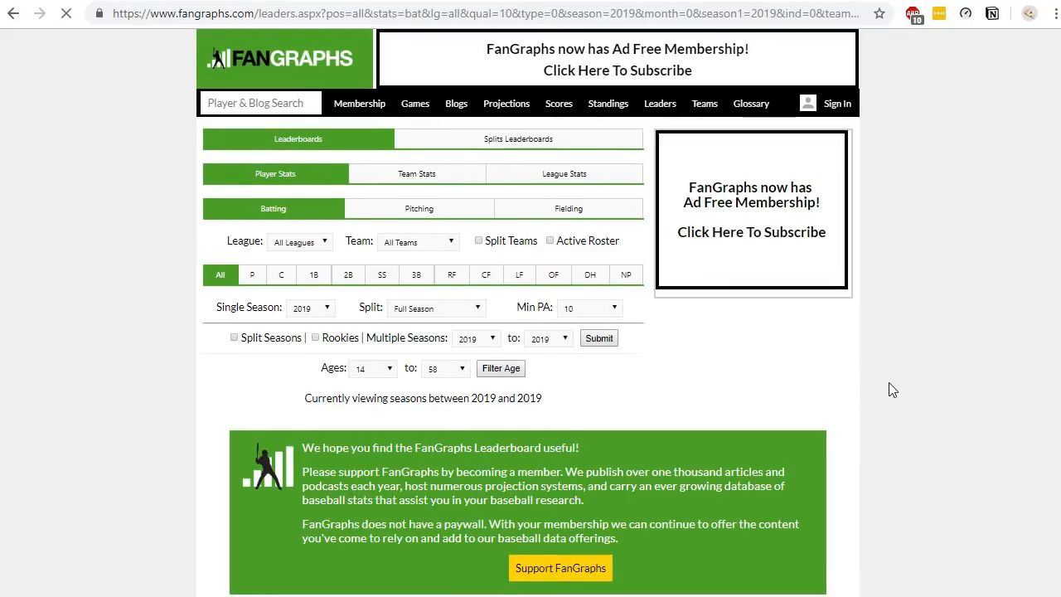
pyautogui.scroll(-8, 891, 386)
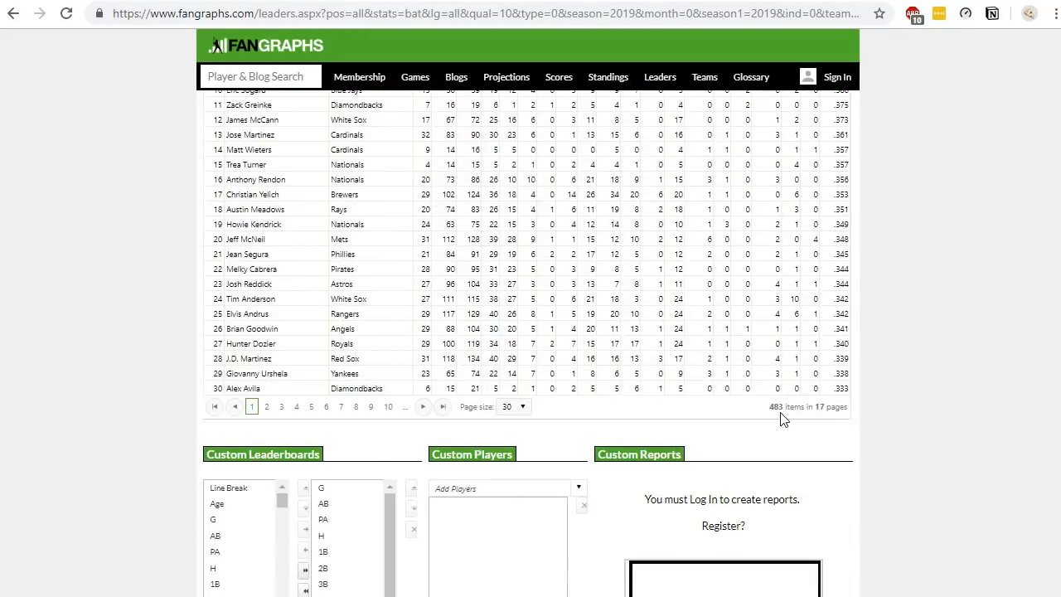
pyautogui.scroll(2, 783, 417)
pyautogui.scroll(1, 862, 341)
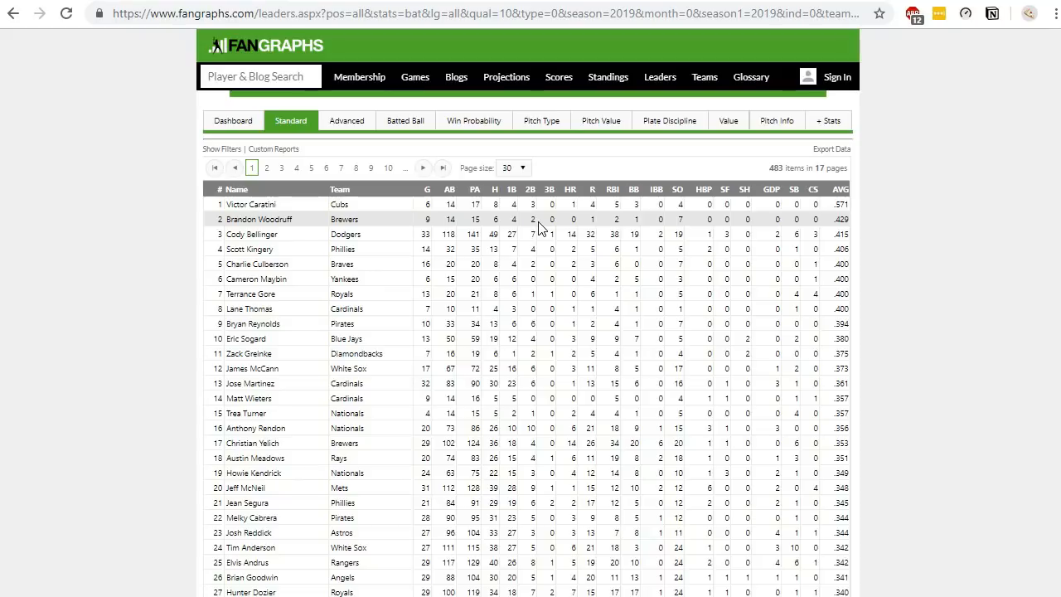
pyautogui.scroll(5, 539, 227)
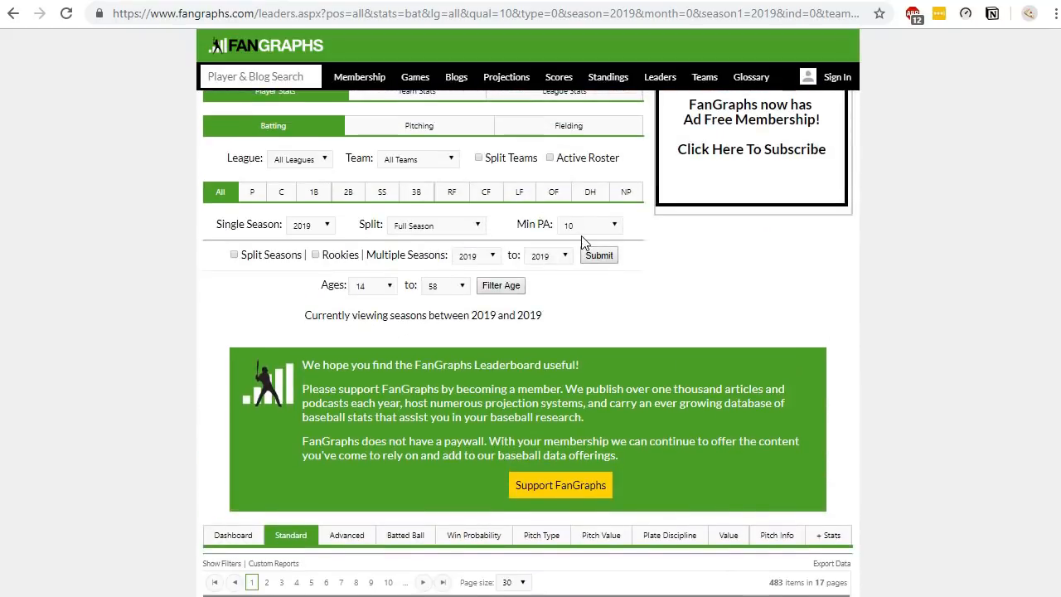
# - Set the minimum plate appearances filter back to Qualified
pyautogui.click(584, 233)
pyautogui.click(709, 278)
pyautogui.scroll(-3, 776, 311)
pyautogui.scroll(-1, 814, 338)
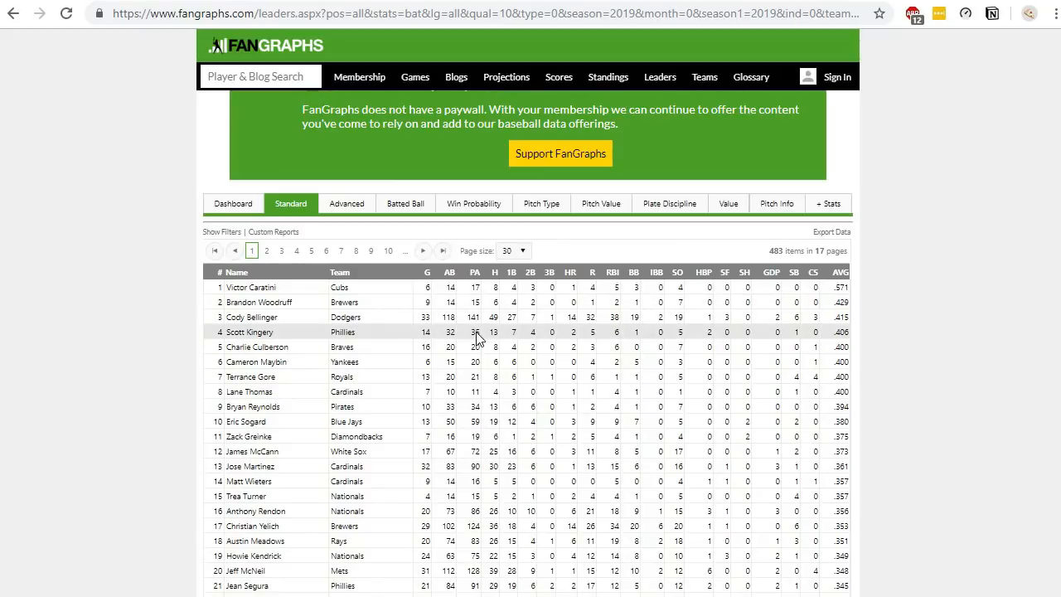
pyautogui.scroll(5, 486, 358)
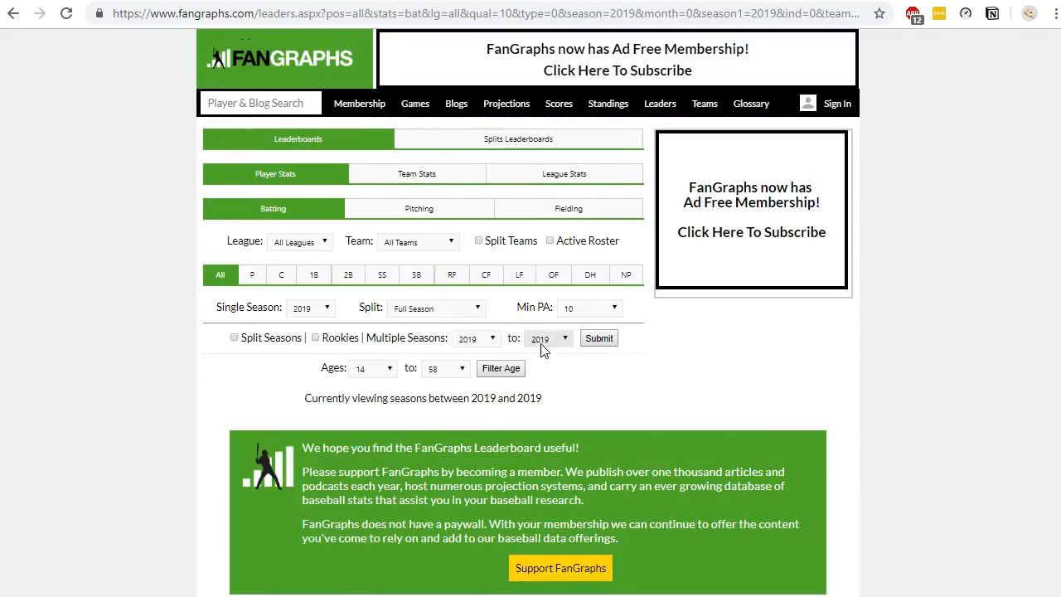
pyautogui.click(580, 308)
pyautogui.scroll(2, 589, 364)
pyautogui.click(586, 326)
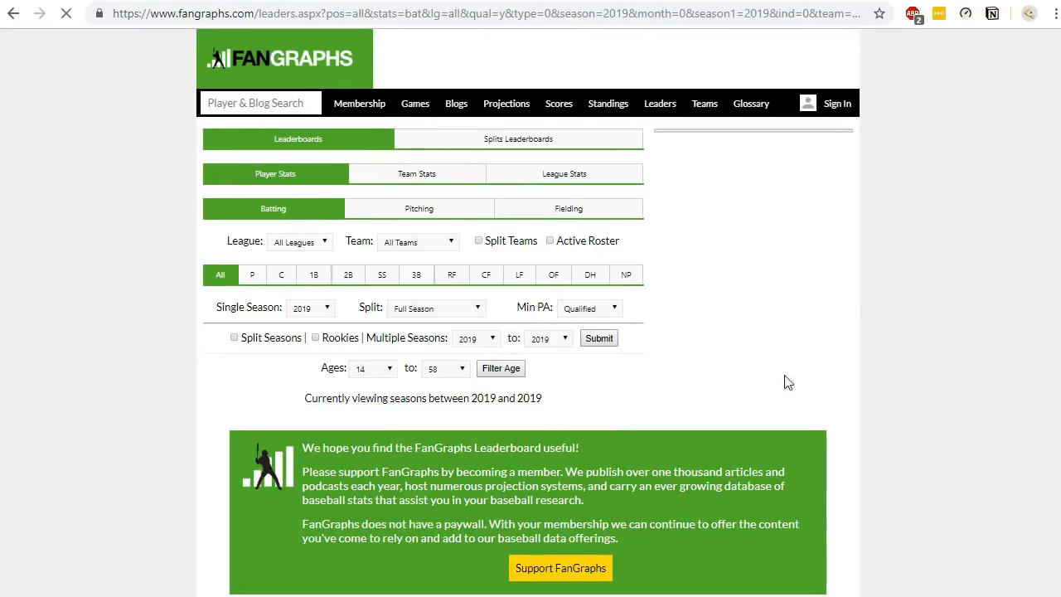
# - Set the leaderboard page size to 50
pyautogui.scroll(-15, 869, 457)
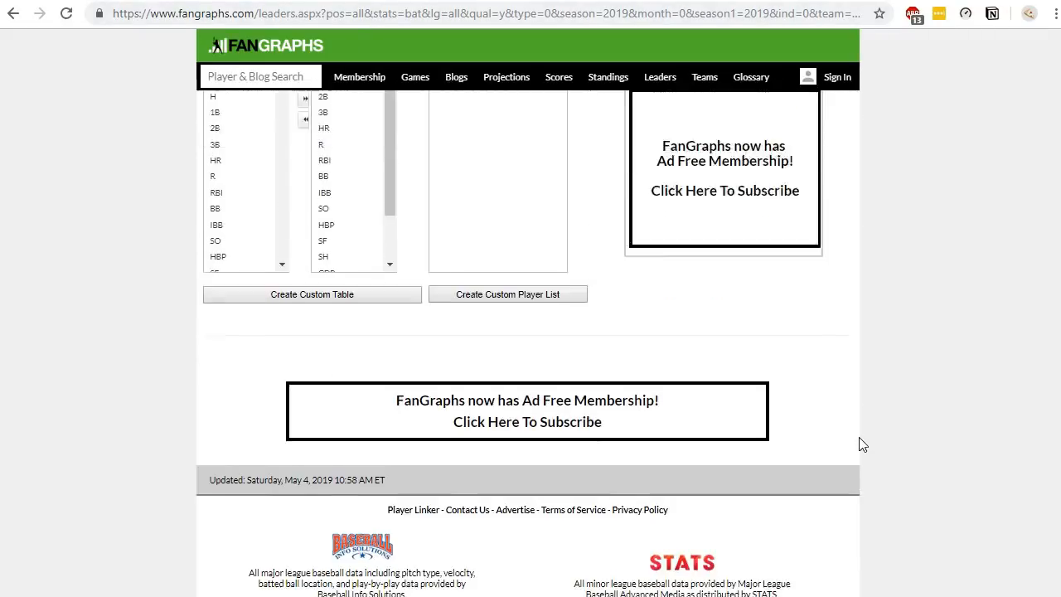
pyautogui.scroll(3, 863, 443)
pyautogui.click(431, 125)
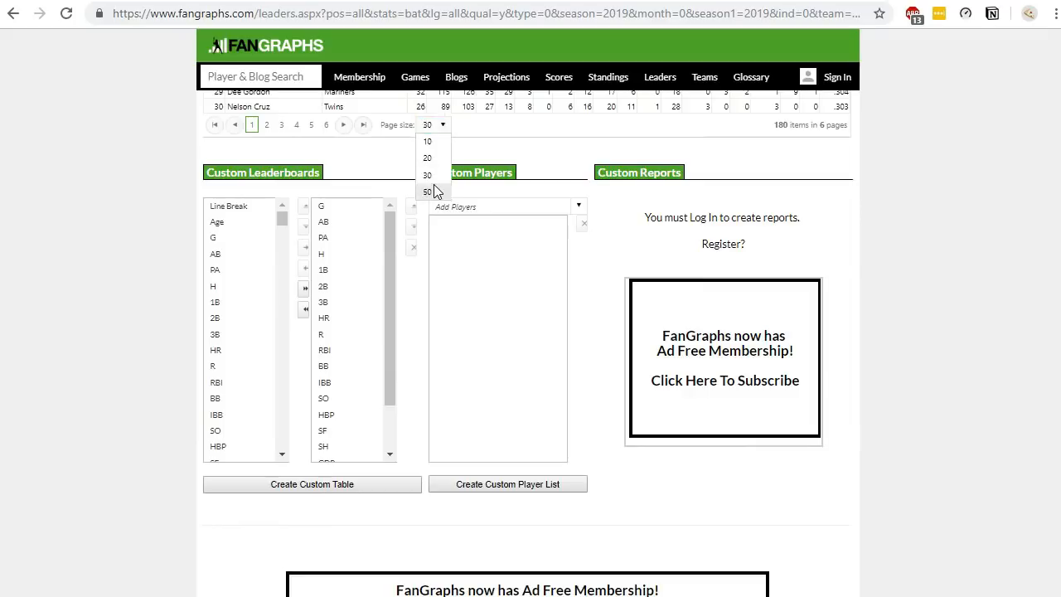
pyautogui.click(433, 189)
# - Change the URL's page parameter to 1_1000 to show all qualified batters on one page
pyautogui.click(799, 22)
pyautogui.click(801, 21)
pyautogui.moveTo(812, 14); pyautogui.dragTo(1052, 68)
pyautogui.press('End')
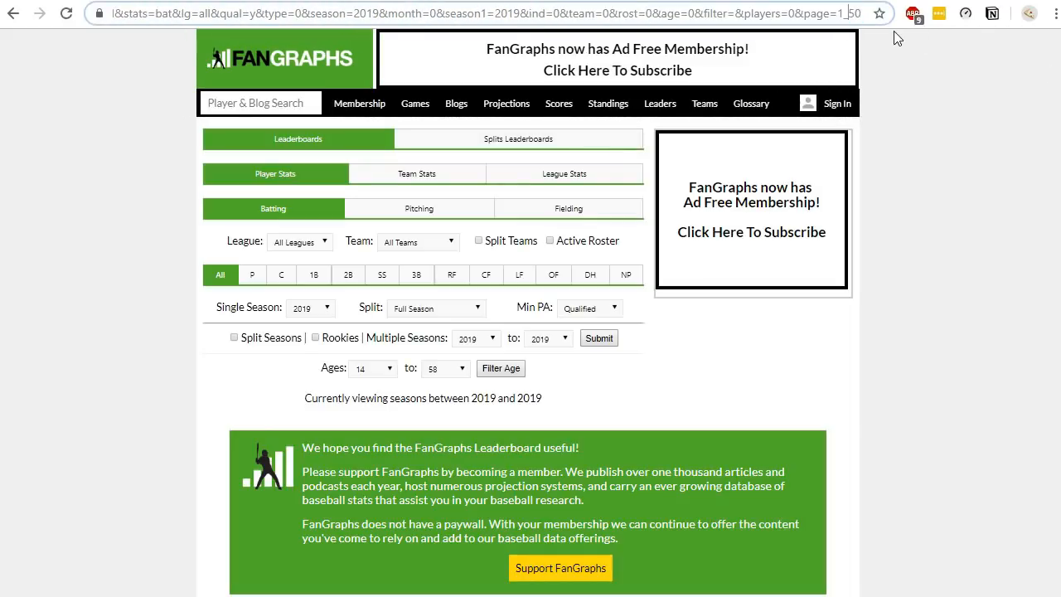
pyautogui.press('BackSpace')
pyautogui.press('BackSpace')
pyautogui.write('1000')
pyautogui.press('Return')
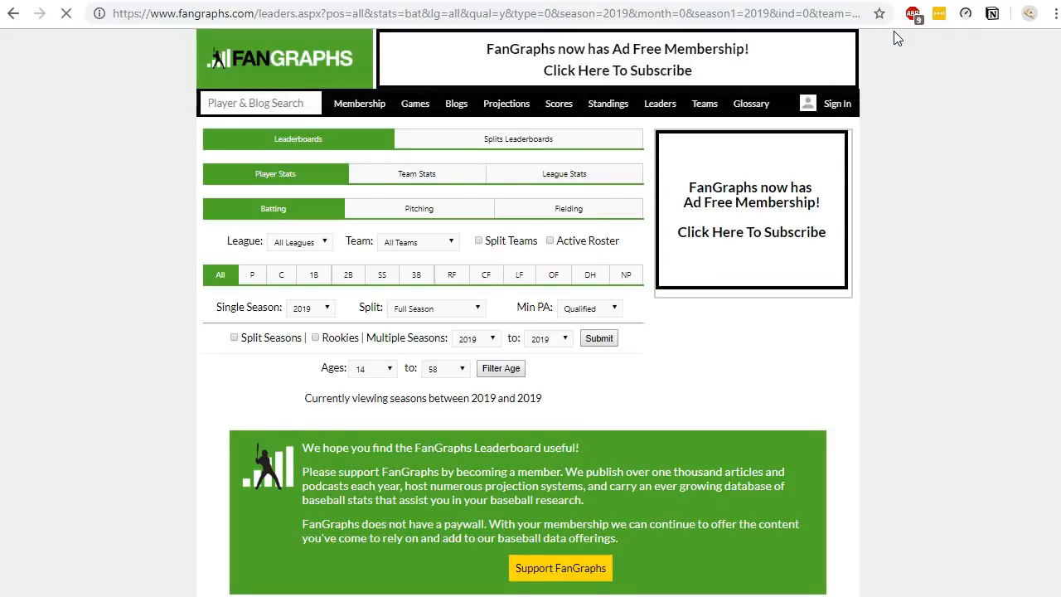
# - Copy the leaderboard URL and switch back to Excel
pyautogui.click(678, 22)
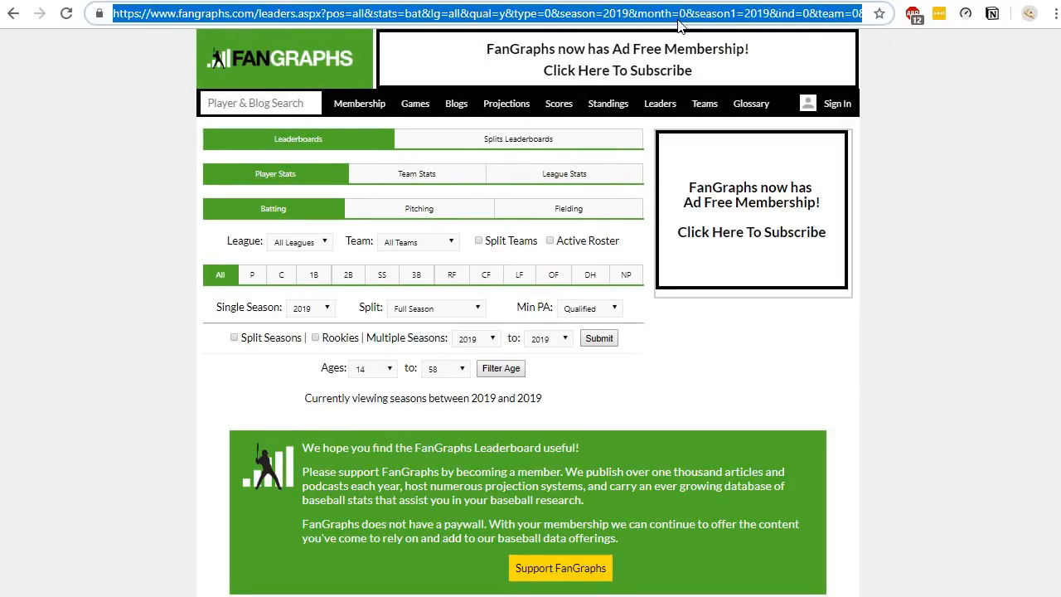
pyautogui.click(951, 268)
pyautogui.hotkey('alt', 'Tab')
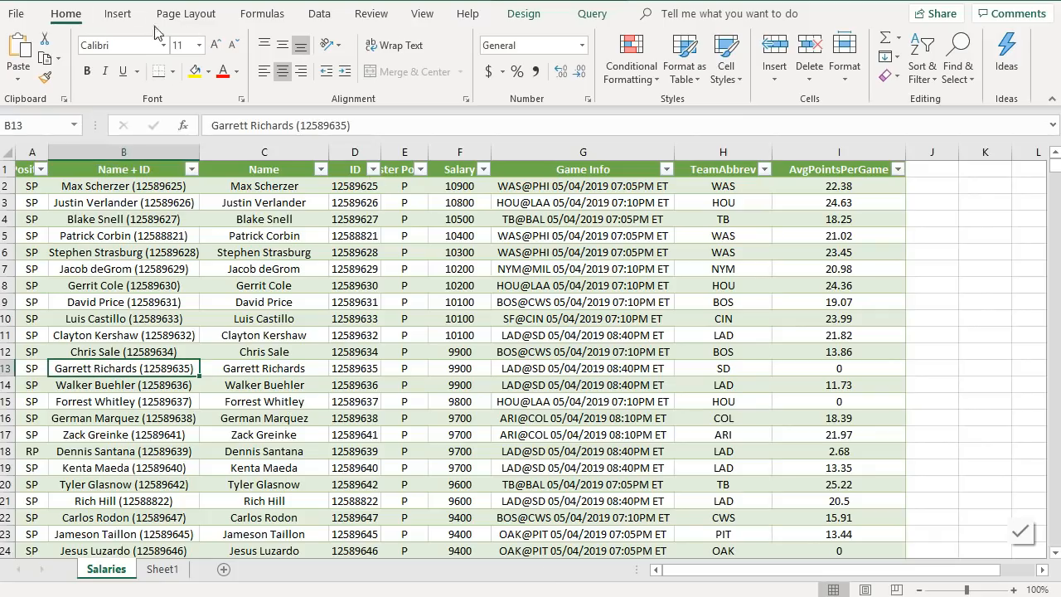
# - Create a new web query from the copied FanGraphs leaderboard URL
pyautogui.click(317, 19)
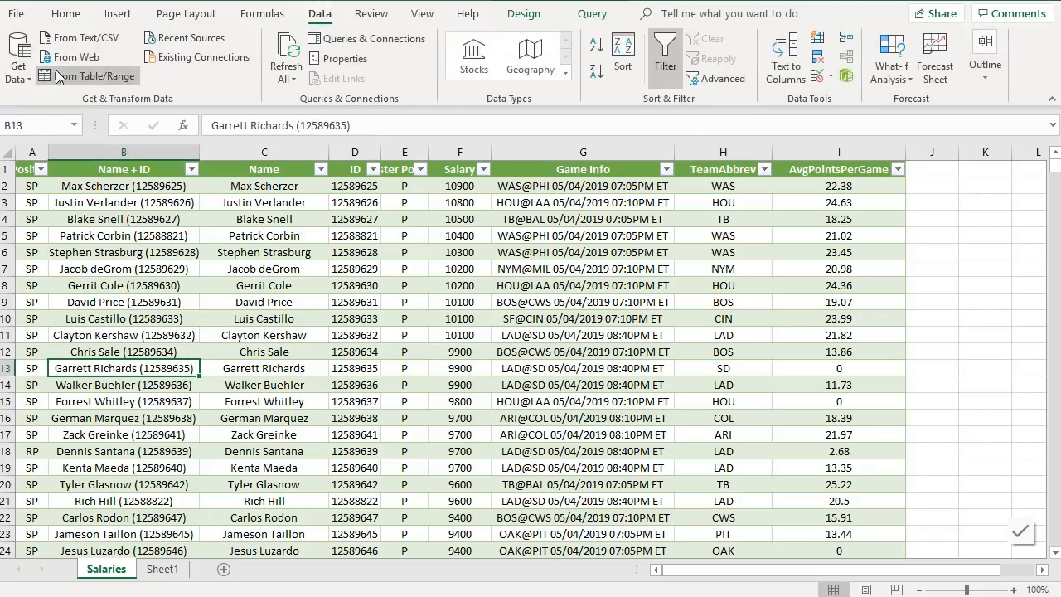
pyautogui.click(75, 57)
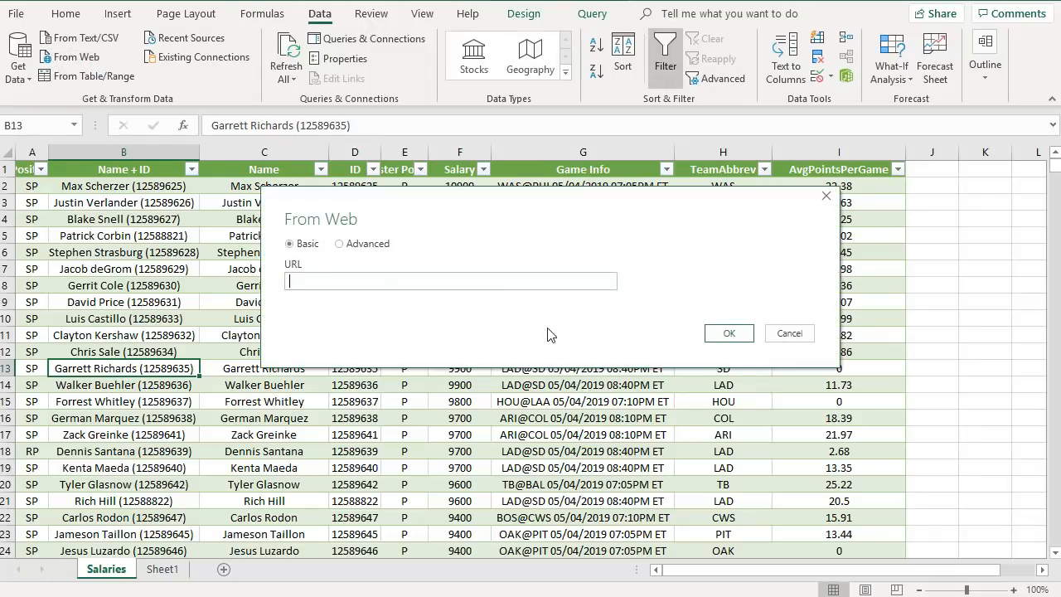
pyautogui.hotkey('ctrl', 'v')
pyautogui.click(726, 336)
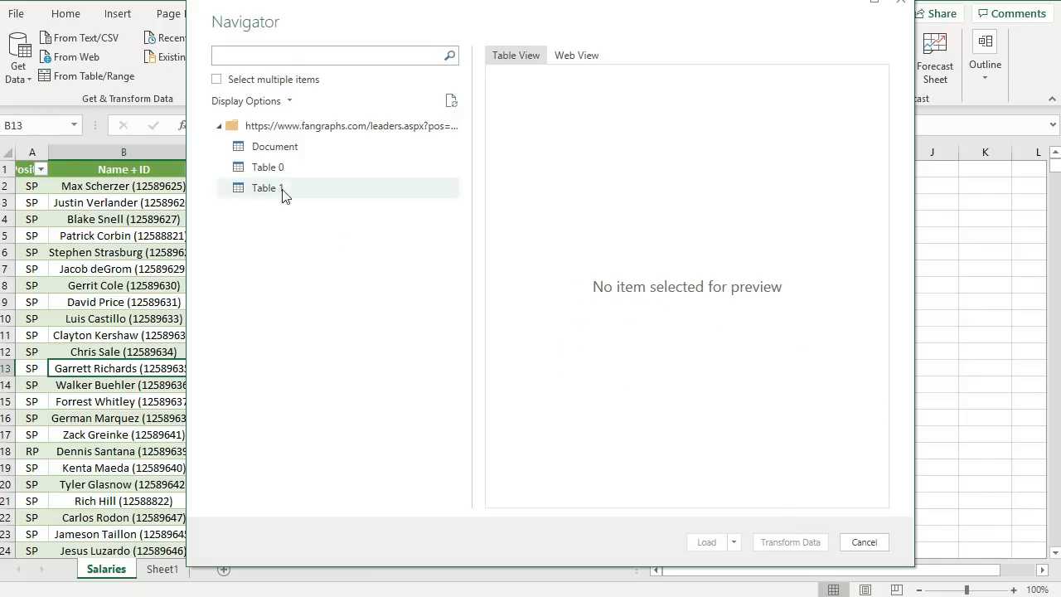
# - Preview the tables found on the page and open Table 1 in the Power Query Editor for transforming
pyautogui.click(265, 153)
pyautogui.click(274, 168)
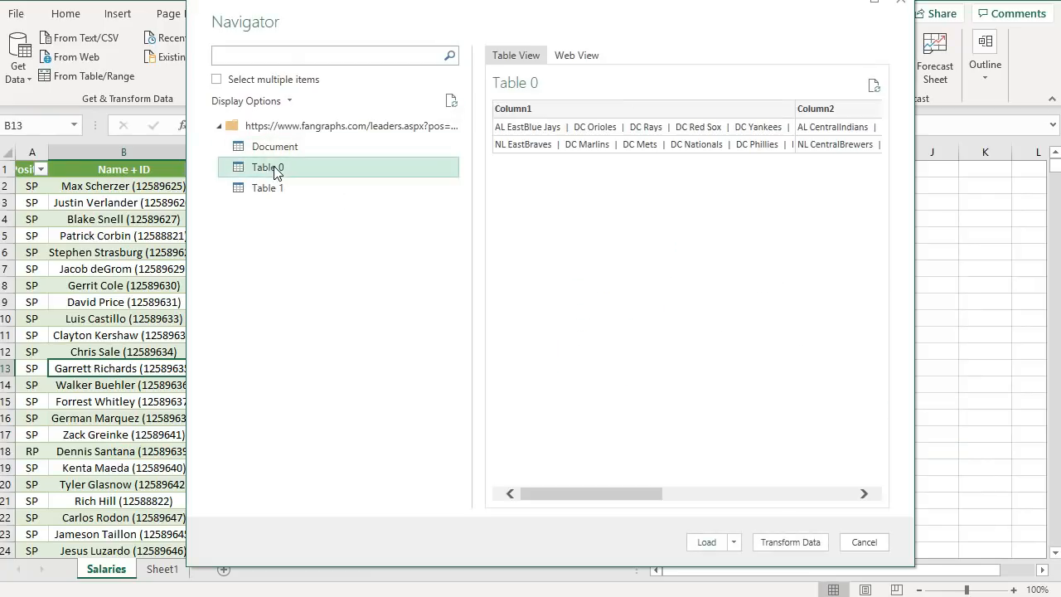
pyautogui.click(277, 189)
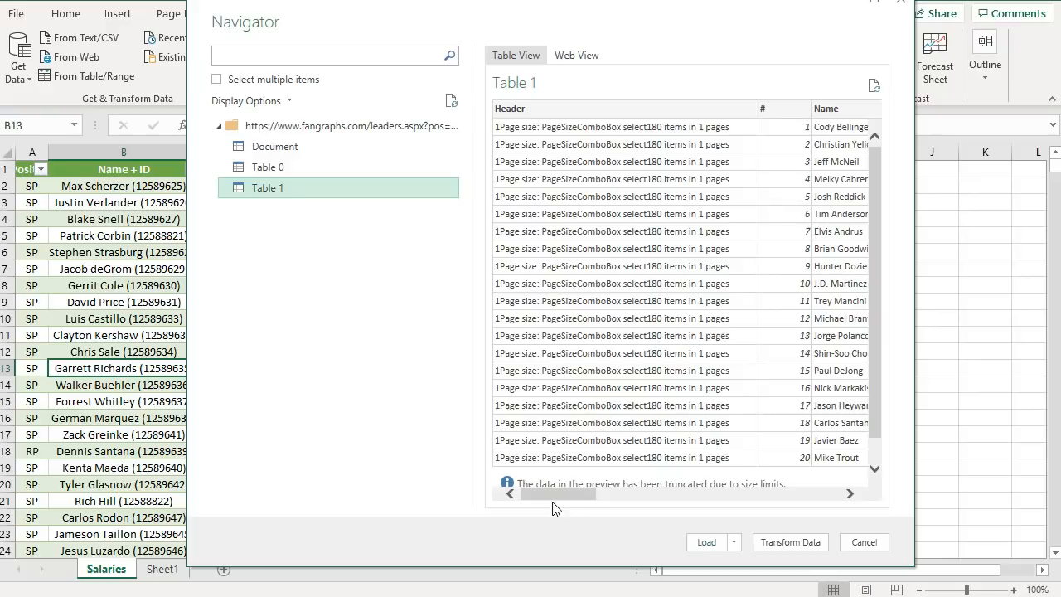
pyautogui.moveTo(545, 493)
pyautogui.mouseDown()
pyautogui.moveTo(638, 499)
pyautogui.moveTo(564, 498)
pyautogui.mouseUp()
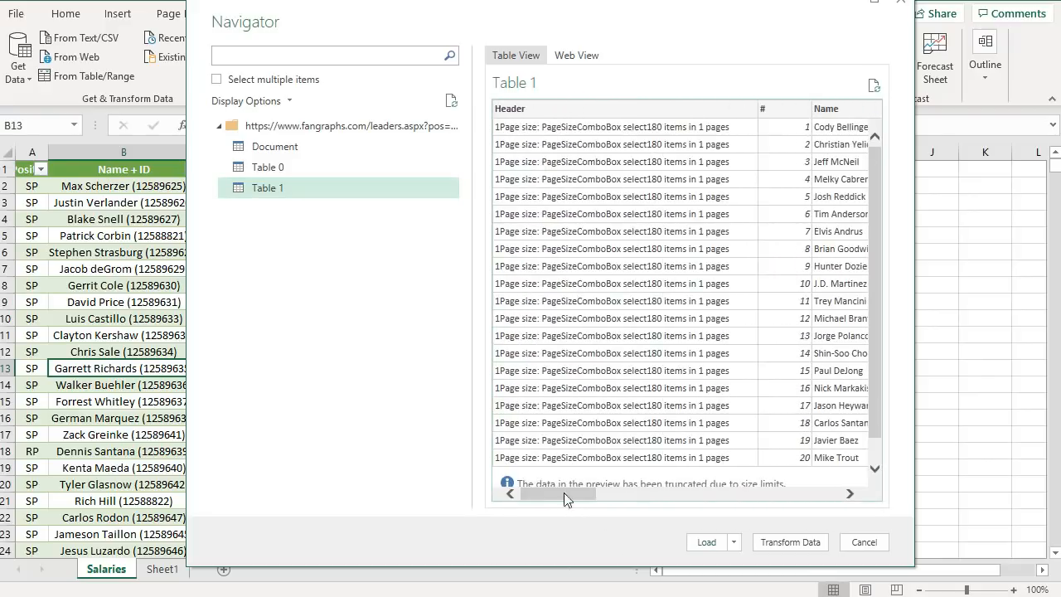
pyautogui.click(788, 544)
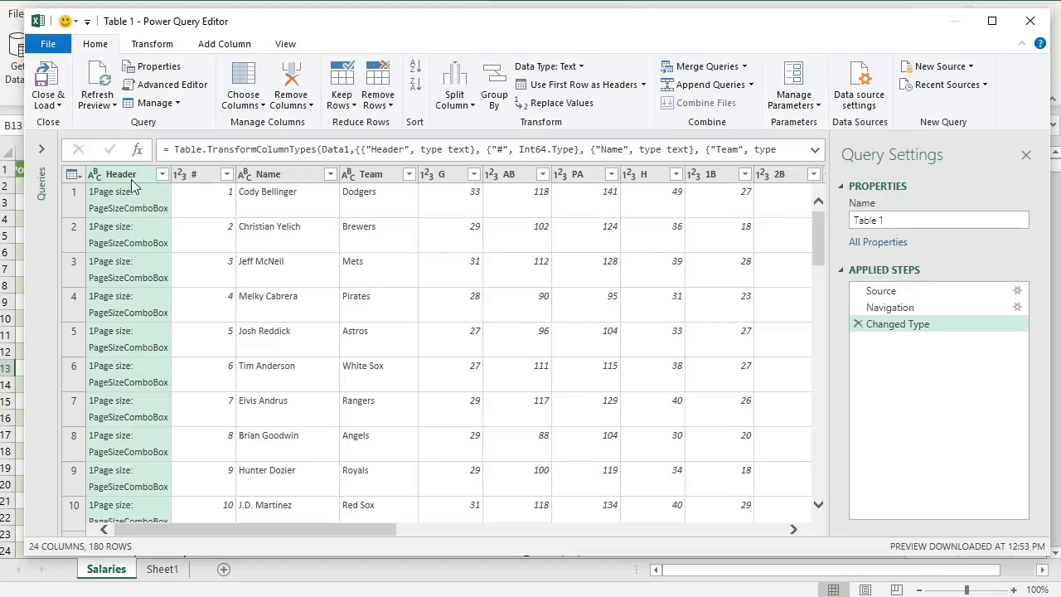
# - Remove the Header column from the leaderboard query
pyautogui.click(291, 79)
pyautogui.moveTo(335, 524); pyautogui.dragTo(235, 532)
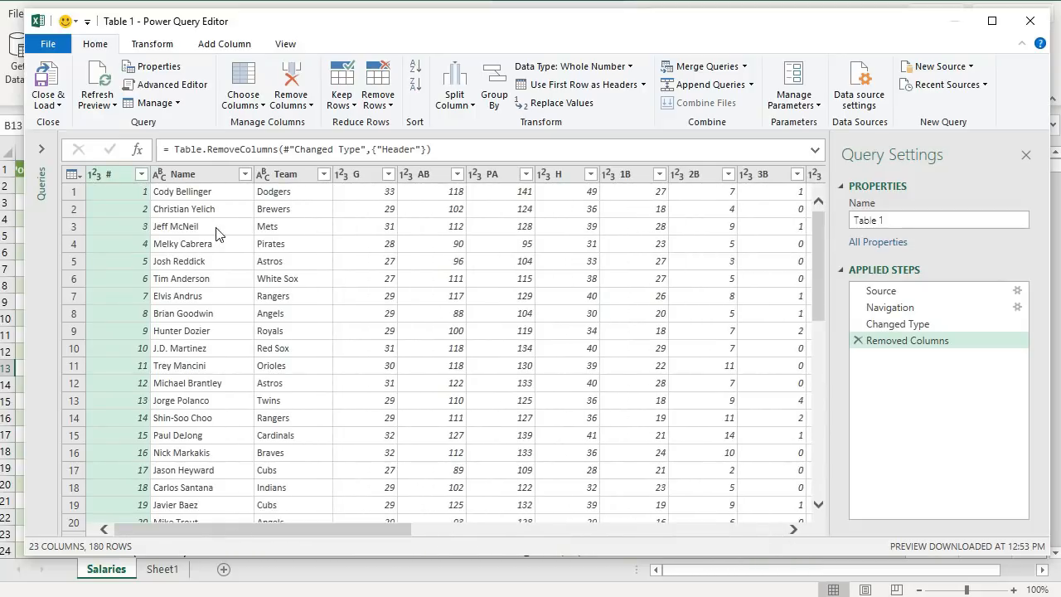
pyautogui.scroll(-20, 809, 324)
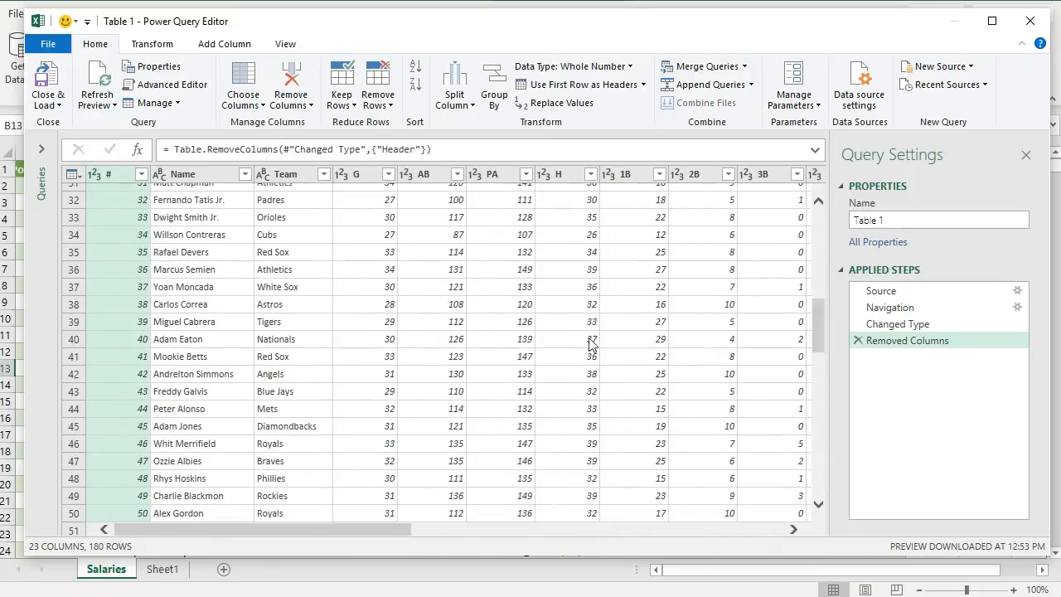
pyautogui.scroll(-11, 519, 326)
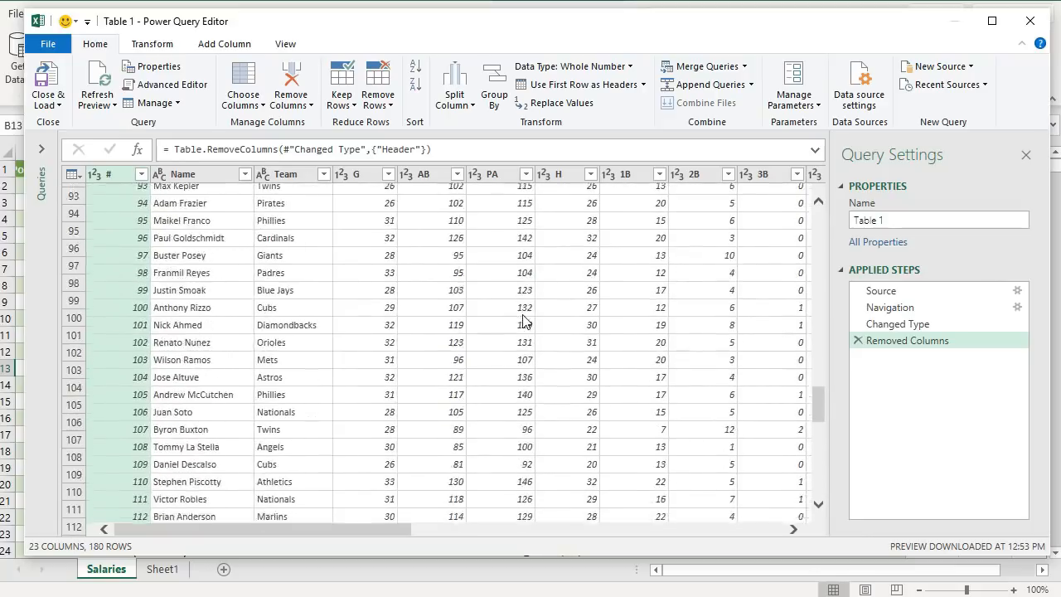
# - Rename the query to Recent Form Hitters and load it to the workbook
pyautogui.click(943, 222)
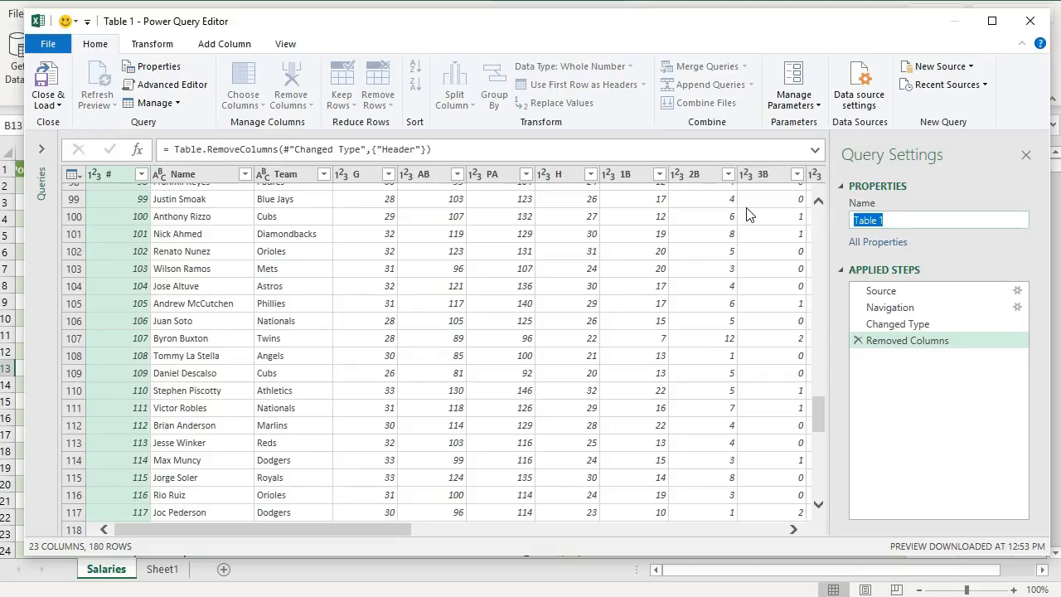
pyautogui.write('Recent Form Hitters')
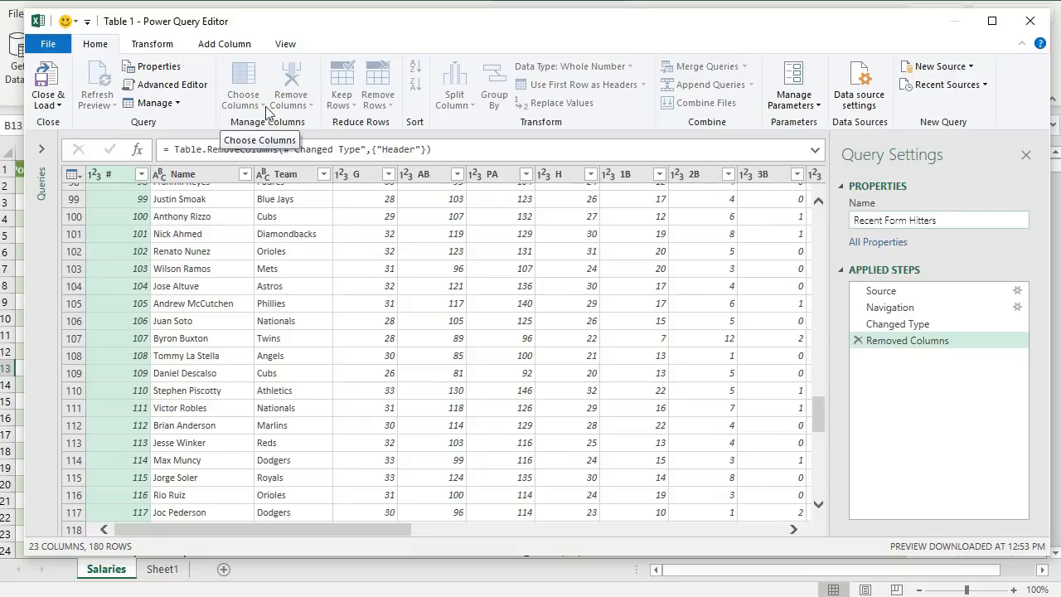
pyautogui.click(57, 93)
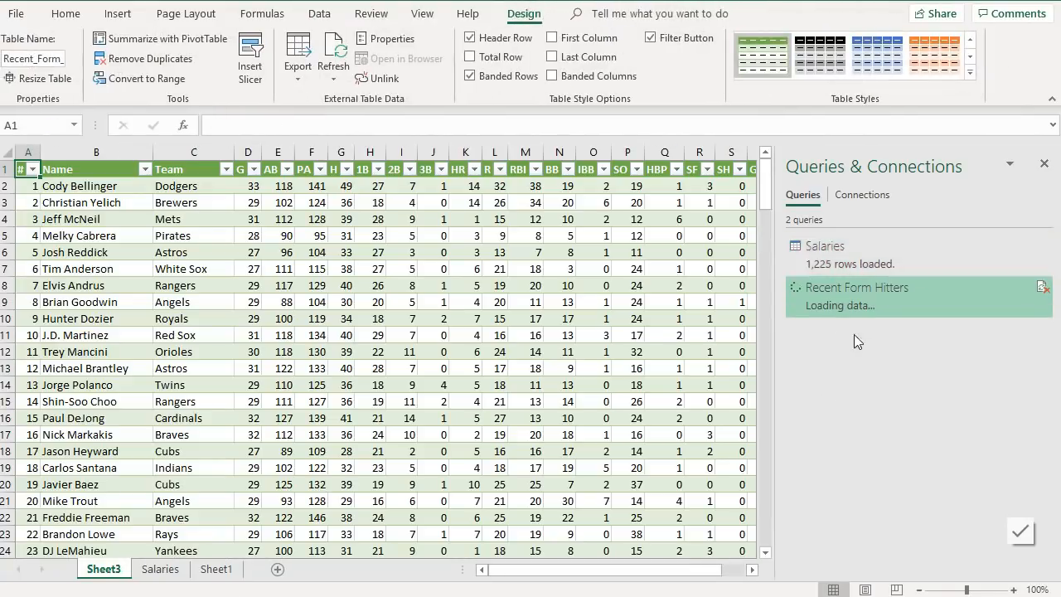
# - Rename the new sheet to Recent Form Hitters
pyautogui.doubleClick(100, 569)
pyautogui.write('Recen')
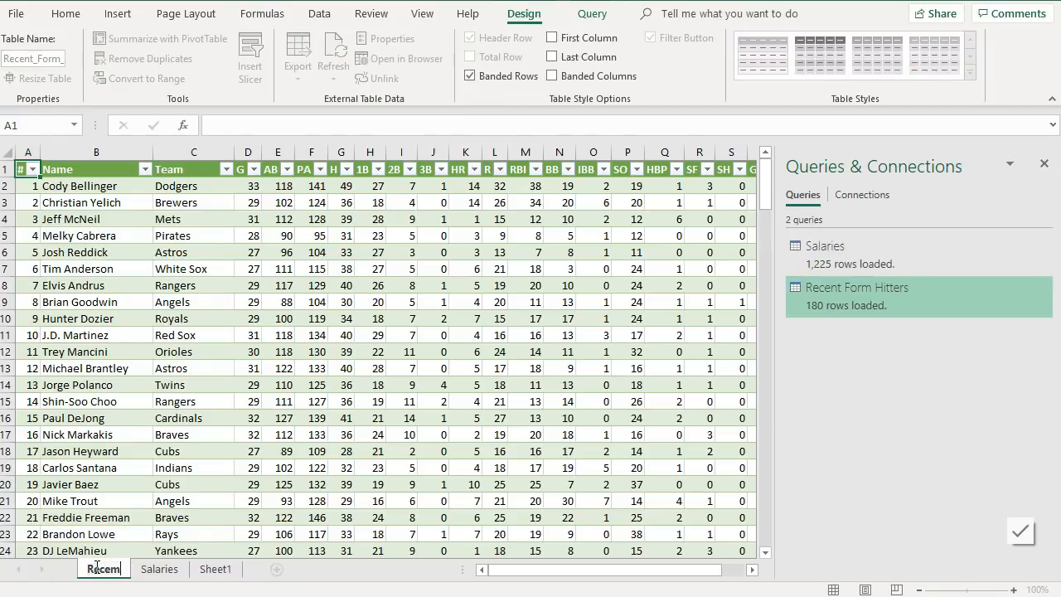
pyautogui.write('t Form Hitters')
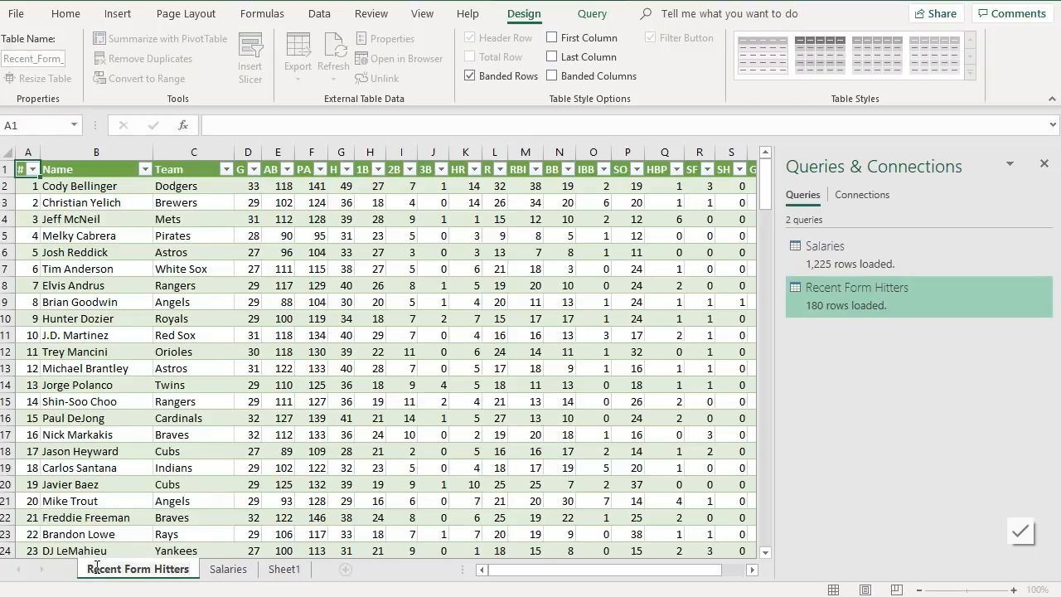
pyautogui.press('Return')
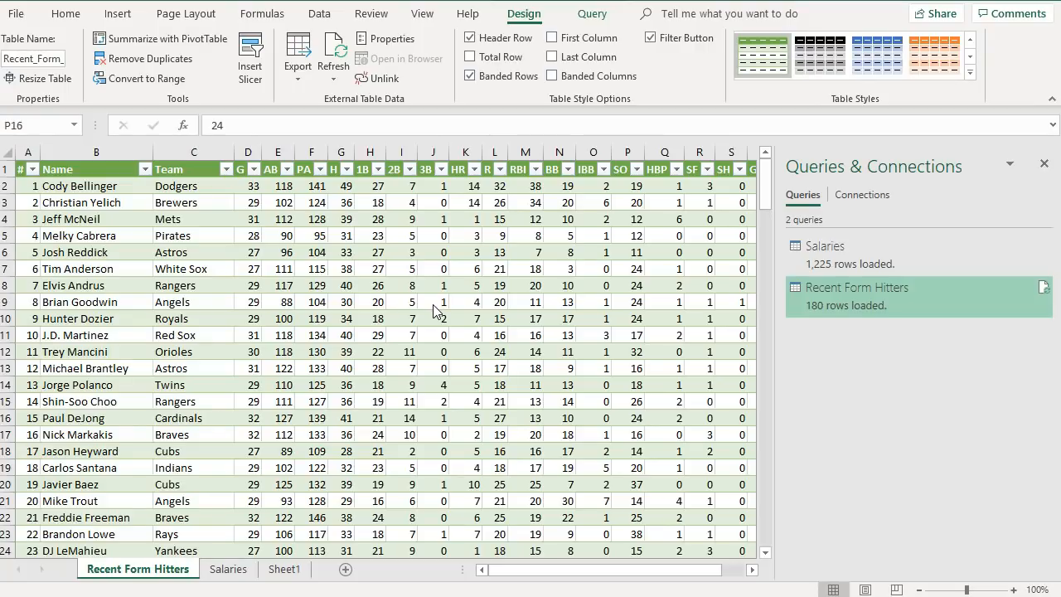
# - Close the queries pane and center-align all the contents of the hitters table
pyautogui.click(1044, 164)
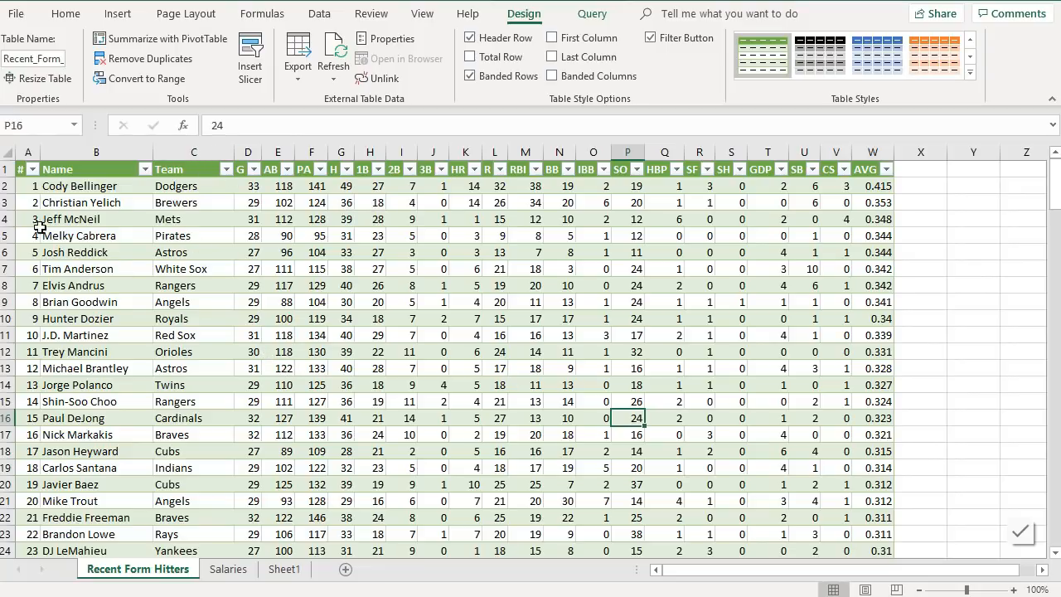
pyautogui.click(13, 158)
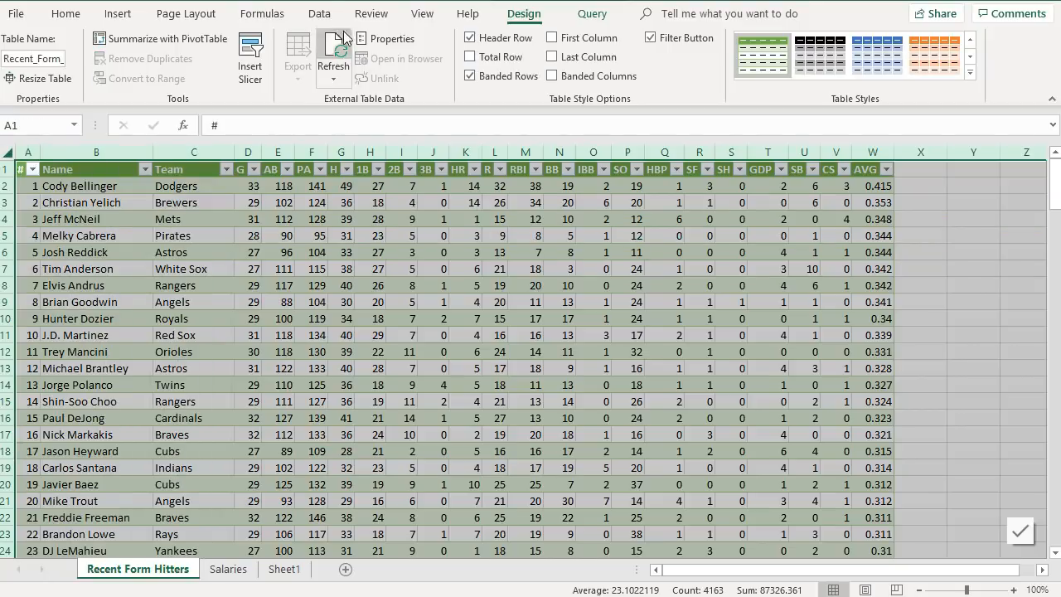
pyautogui.click(65, 14)
pyautogui.click(283, 71)
pyautogui.click(353, 298)
# - Add a DK column header beside the hitters table, then undo it
pyautogui.click(923, 174)
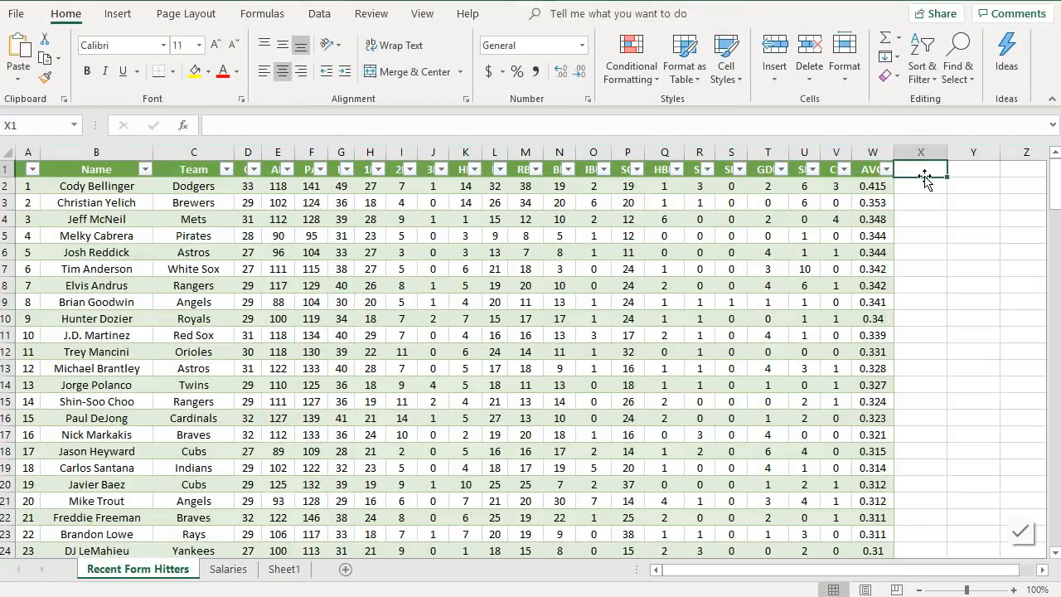
pyautogui.write('DK')
pyautogui.press('Return')
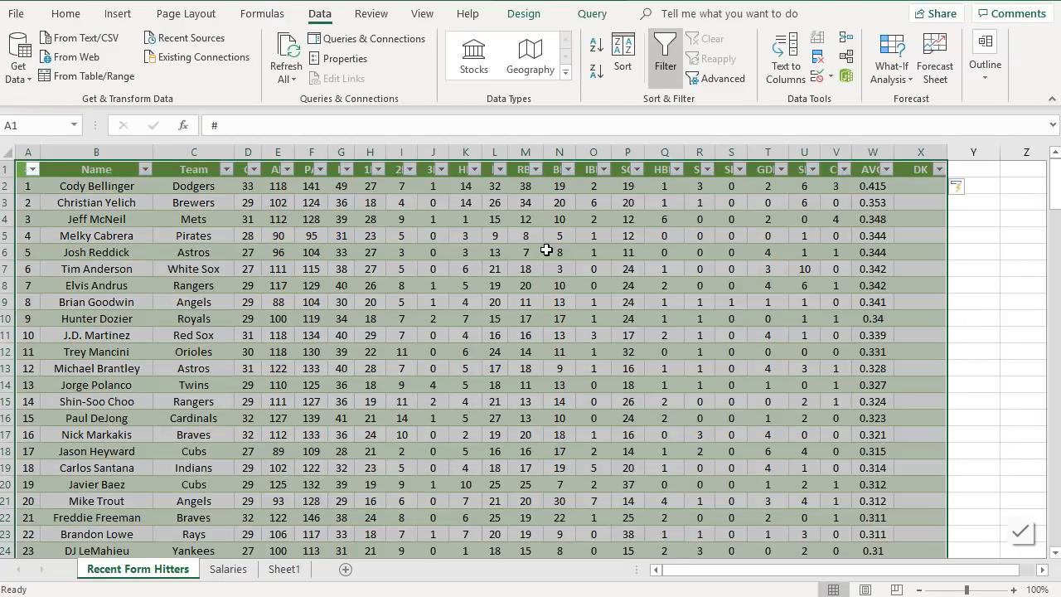
pyautogui.click(548, 250)
pyautogui.click(916, 154)
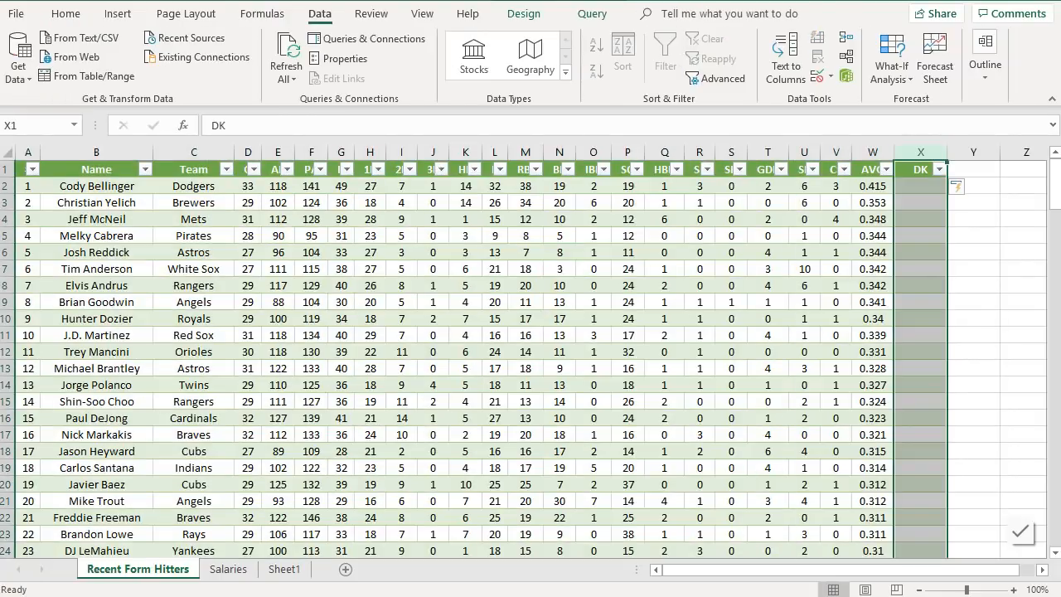
pyautogui.hotkey('ctrl', 'z')
pyautogui.hotkey('ctrl', 'z')
# - Open the Recent Form Hitters query for editing in the Power Query Editor
pyautogui.click(213, 336)
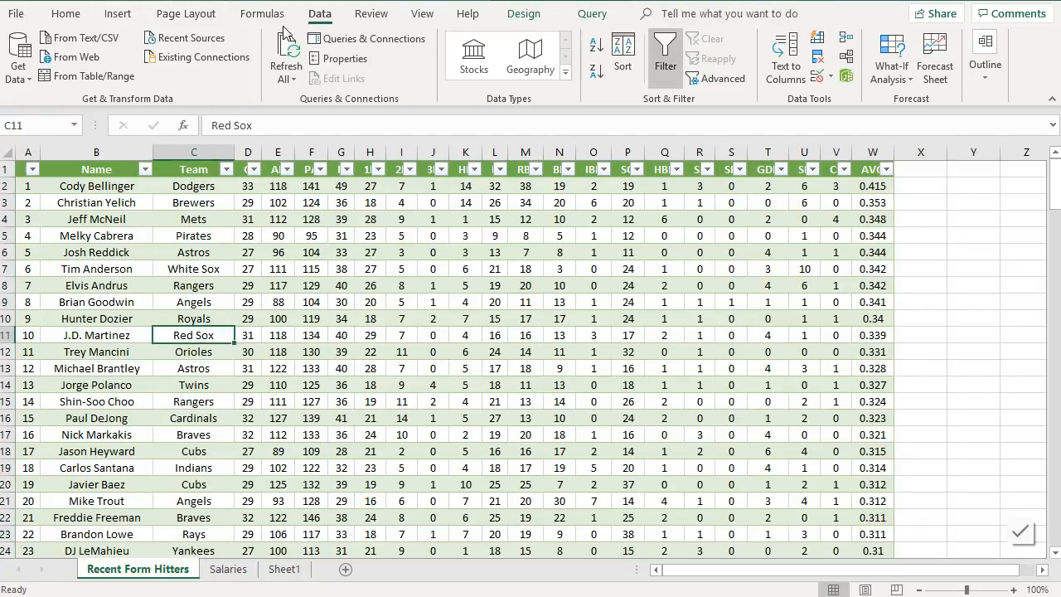
pyautogui.click(373, 38)
pyautogui.moveTo(882, 300)
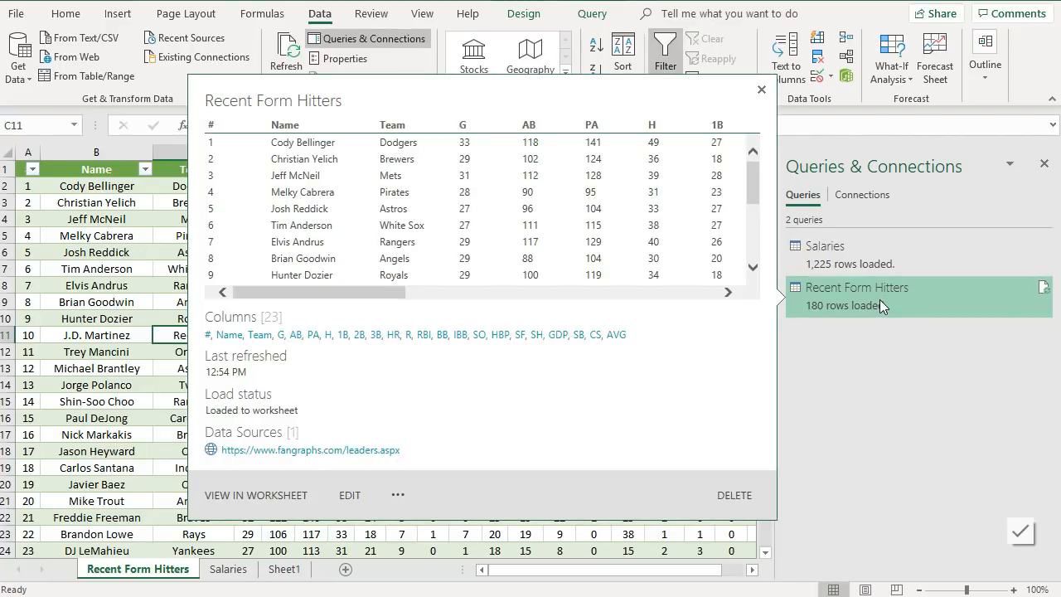
pyautogui.rightClick(879, 300)
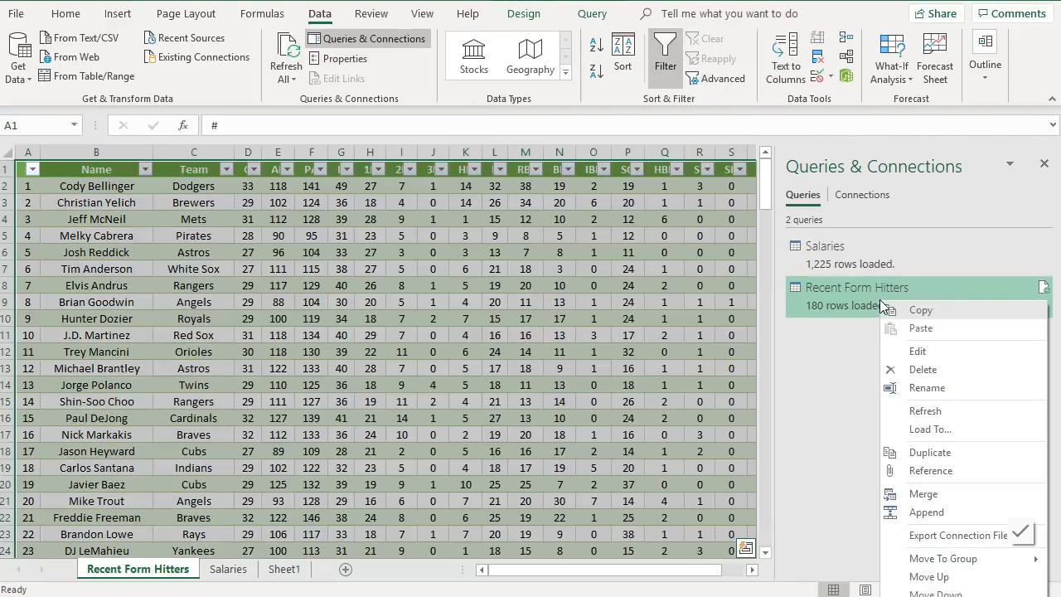
pyautogui.click(918, 353)
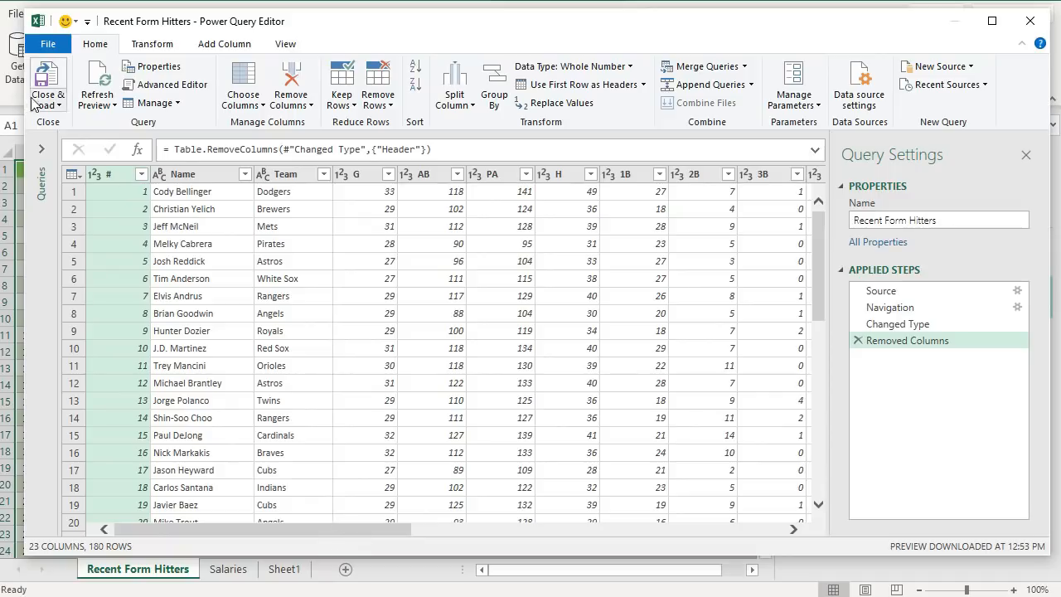
# - Start adding a custom column named DraftKings to the query
pyautogui.moveTo(26, 10); pyautogui.dragTo(0, 8)
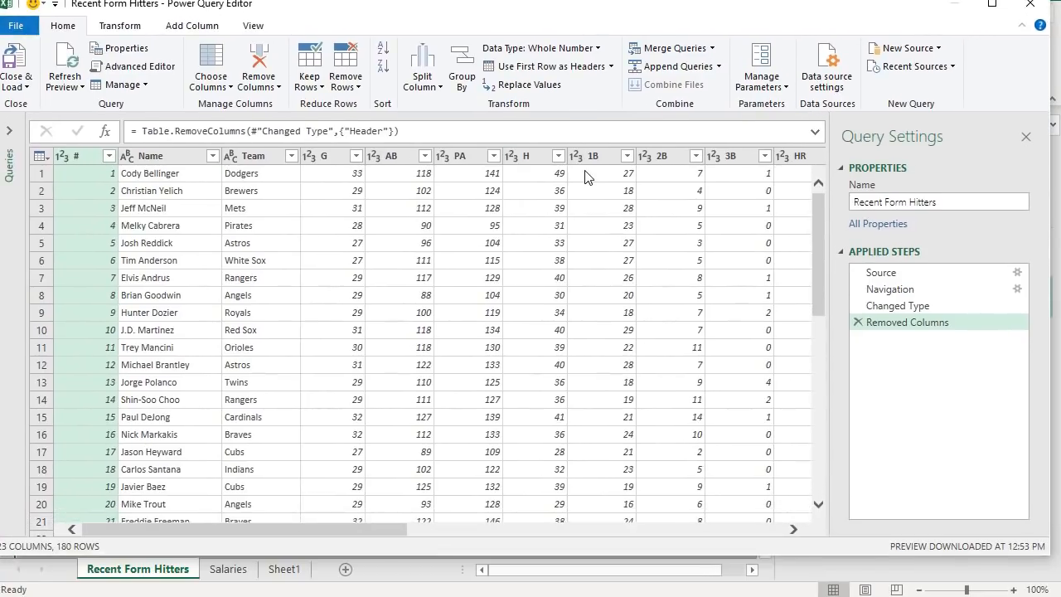
pyautogui.click(190, 31)
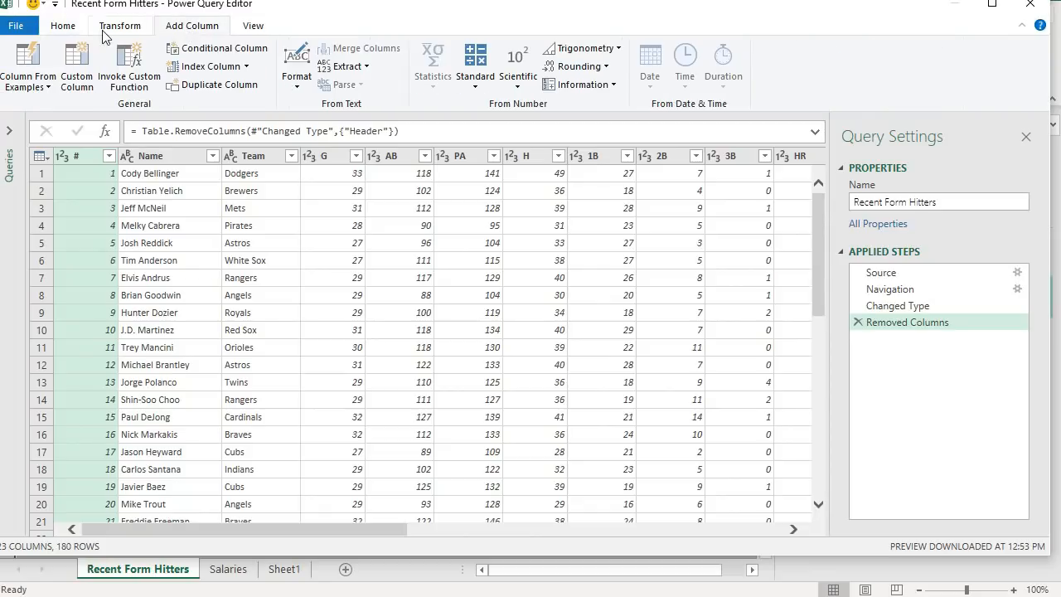
pyautogui.click(93, 73)
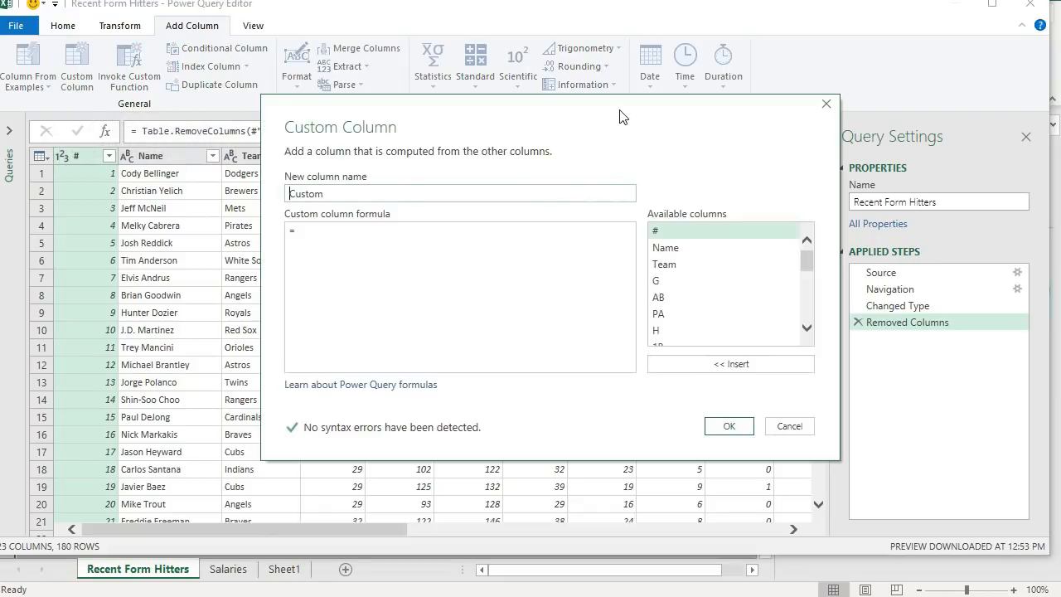
pyautogui.click(334, 232)
pyautogui.write('DraftKomg')
pyautogui.press('BackSpace')
pyautogui.press('BackSpace')
pyautogui.write('omg')
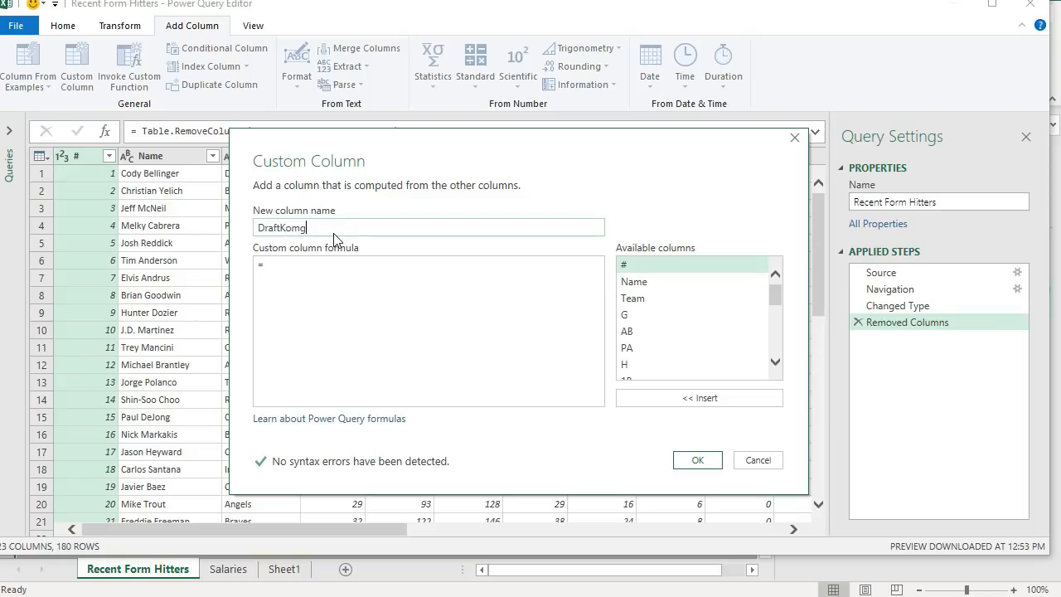
pyautogui.press('BackSpace')
pyautogui.press('BackSpace')
pyautogui.press('BackSpace')
pyautogui.press('BackSpace')
pyautogui.write('King')
pyautogui.press('Tab')
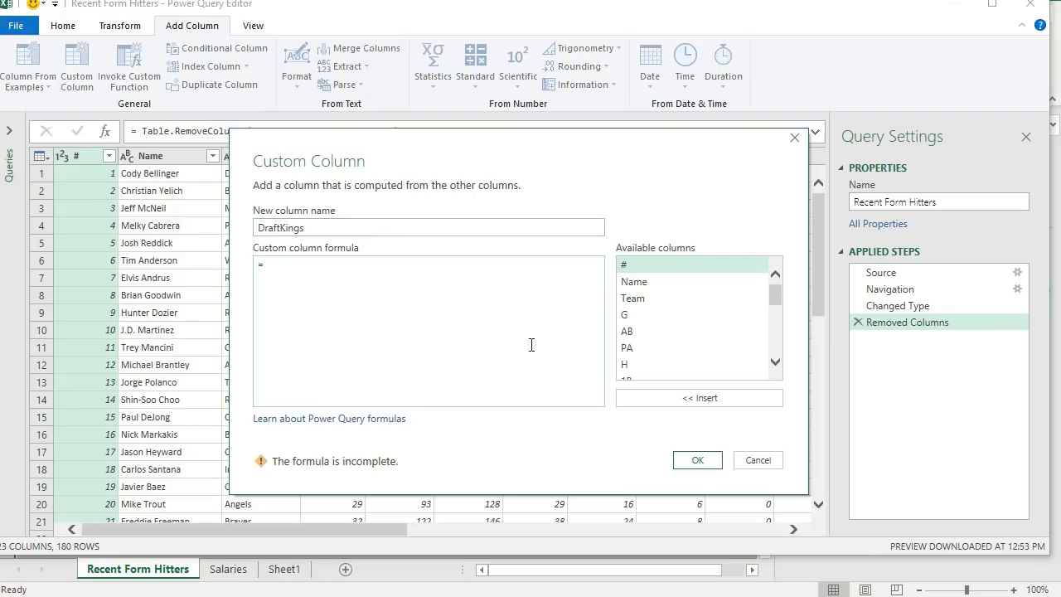
# - Begin the DraftKings formula with the singles term ([1B]*3) followed by a plus sign
pyautogui.moveTo(621, 157); pyautogui.dragTo(660, 70)
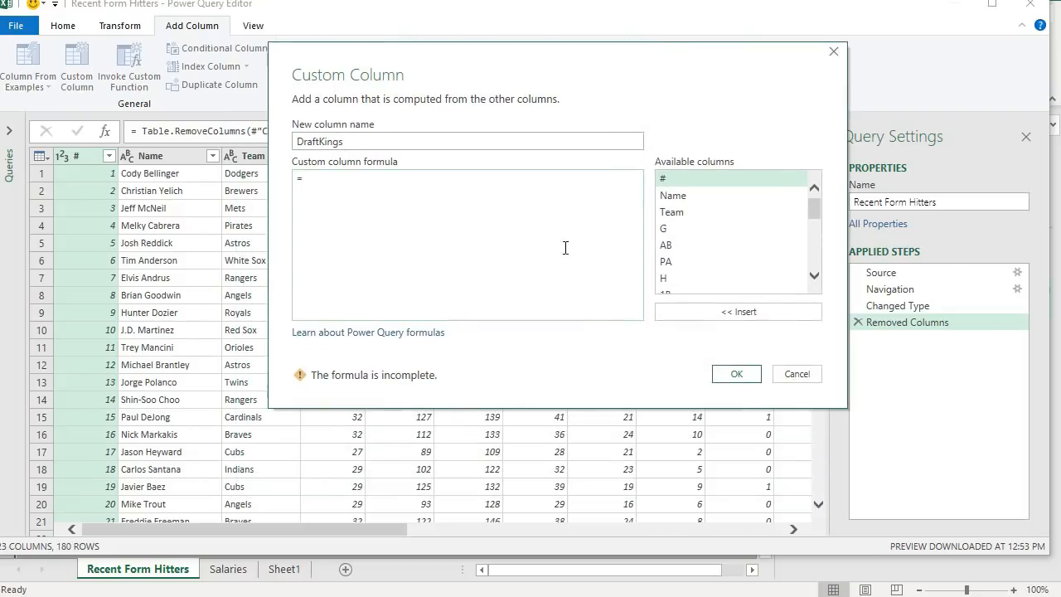
pyautogui.scroll(-1, 744, 232)
pyautogui.scroll(-2, 744, 236)
pyautogui.doubleClick(701, 240)
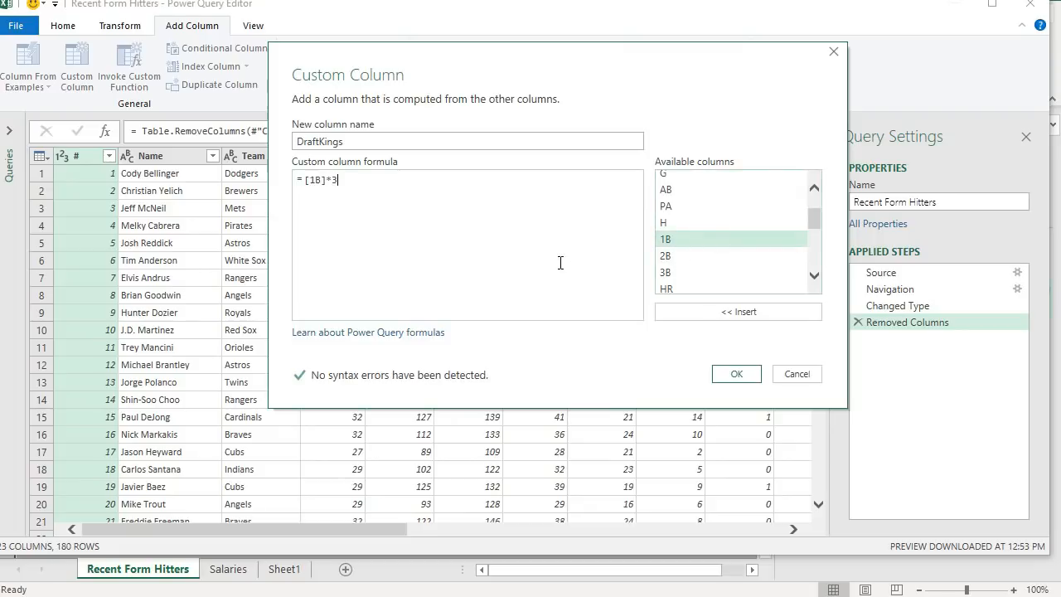
pyautogui.press('Left')
pyautogui.press('Left')
pyautogui.press('Left')
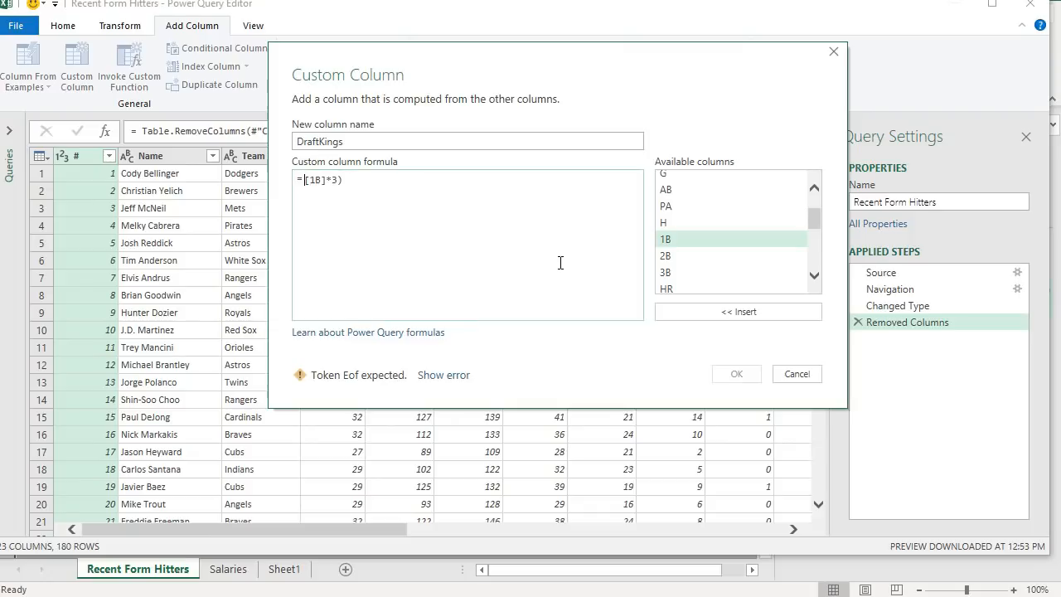
pyautogui.write('(')
pyautogui.press('Right')
pyautogui.press('Right')
pyautogui.press('Right')
pyautogui.press('Right')
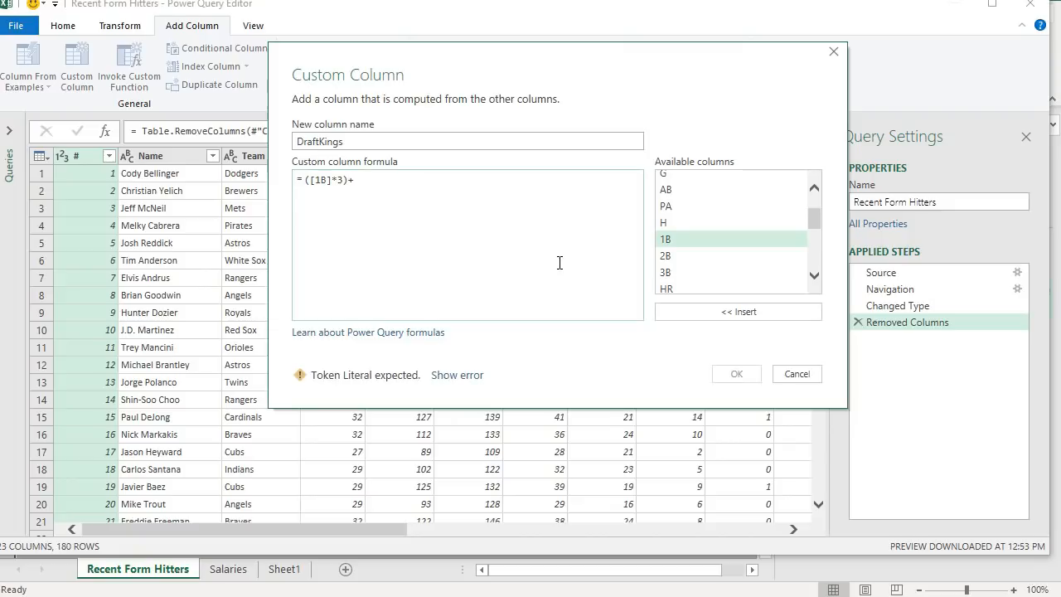
# - Add the doubles and triples terms ([2B]*5)+([3B]*8)+ to the DraftKings formula
pyautogui.doubleClick(724, 256)
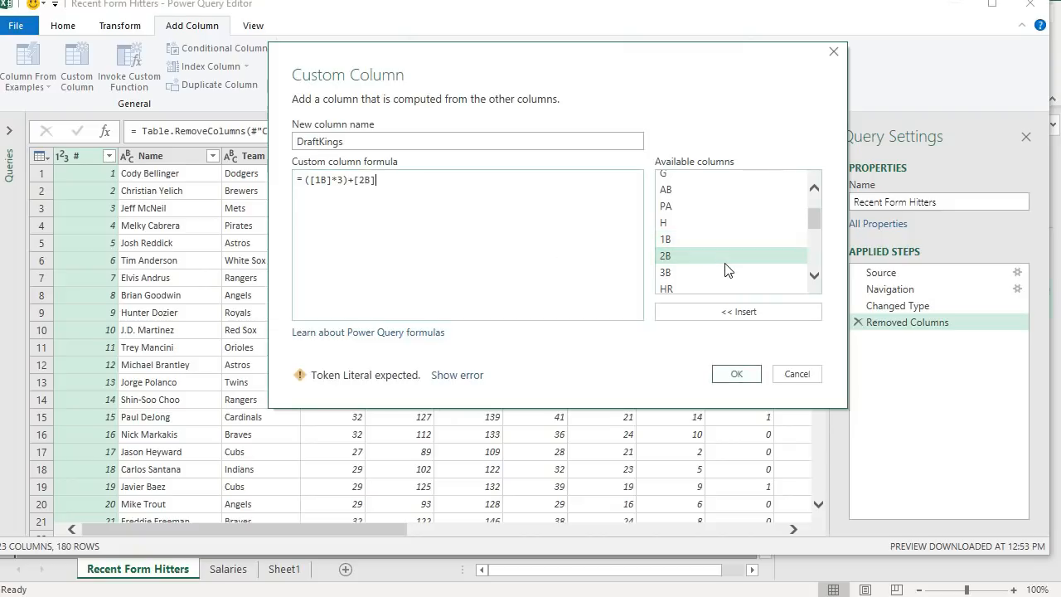
pyautogui.write('*')
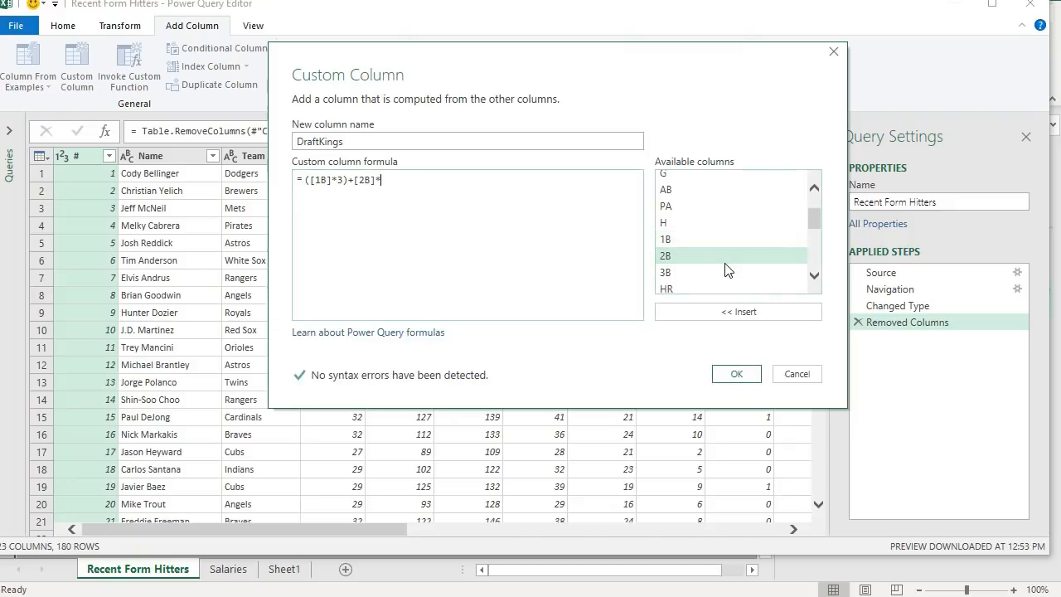
pyautogui.write('5')
pyautogui.press('Left')
pyautogui.press('Left')
pyautogui.press('Left')
pyautogui.write('(')
pyautogui.write('(')
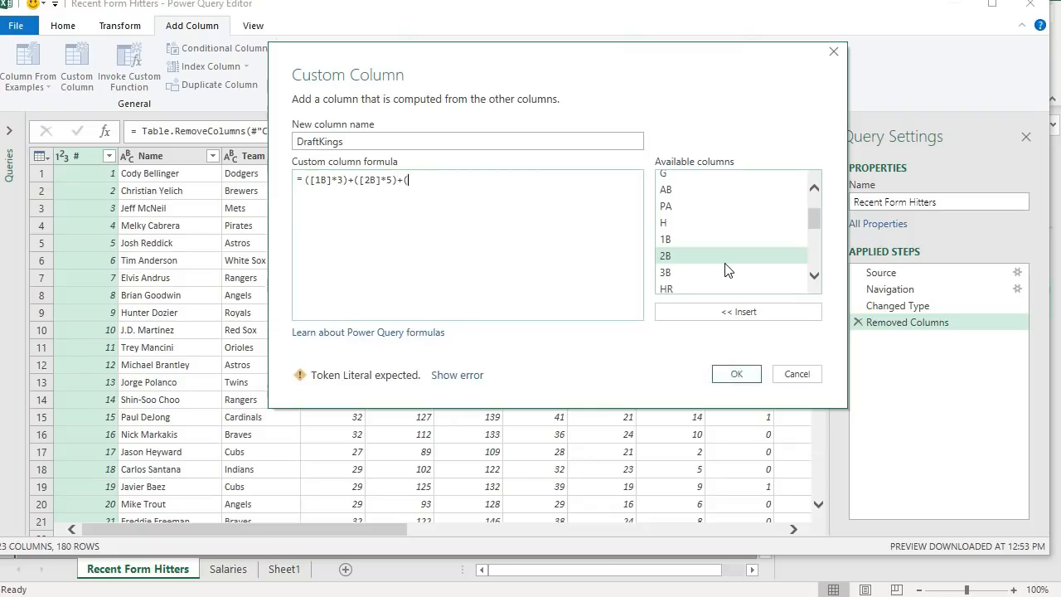
pyautogui.click(704, 270)
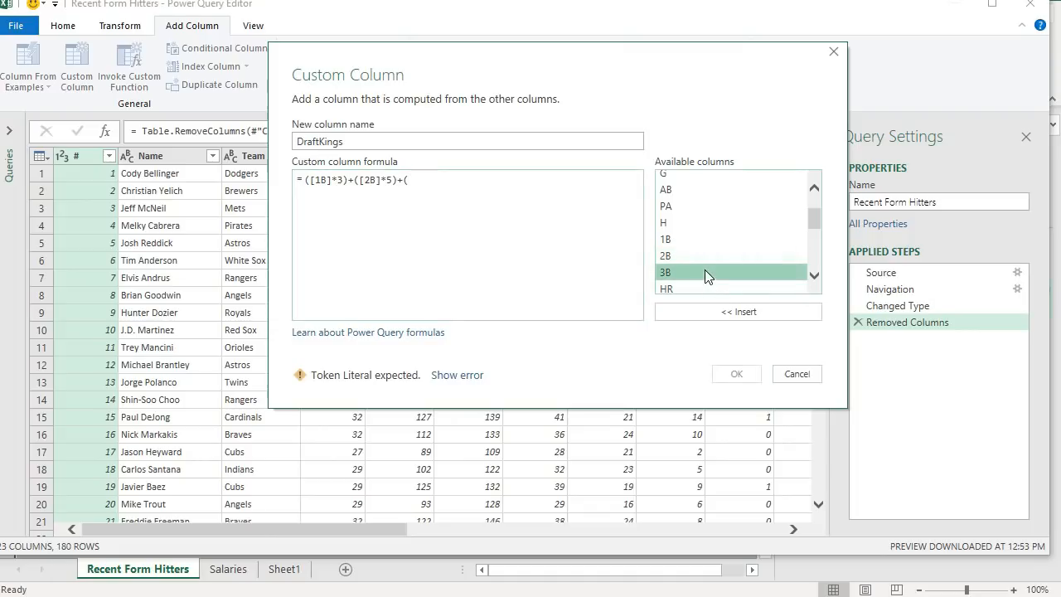
pyautogui.doubleClick(707, 272)
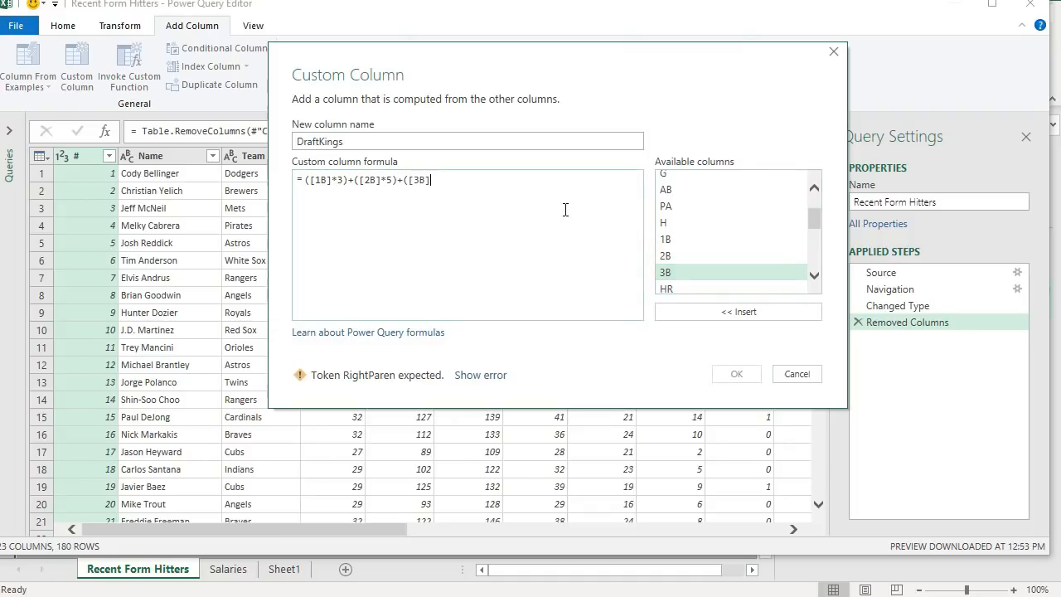
pyautogui.write('*8)+(')
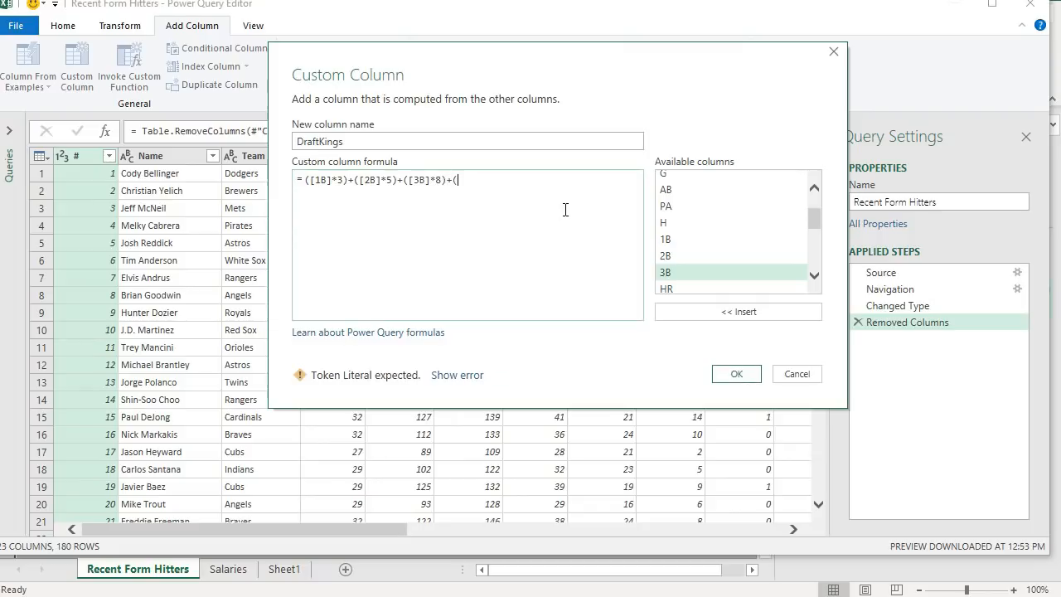
# - Add the home run and RBI terms ([HR]*10)+([RBI]*2)+ to the formula
pyautogui.click(716, 289)
pyautogui.doubleClick(716, 289)
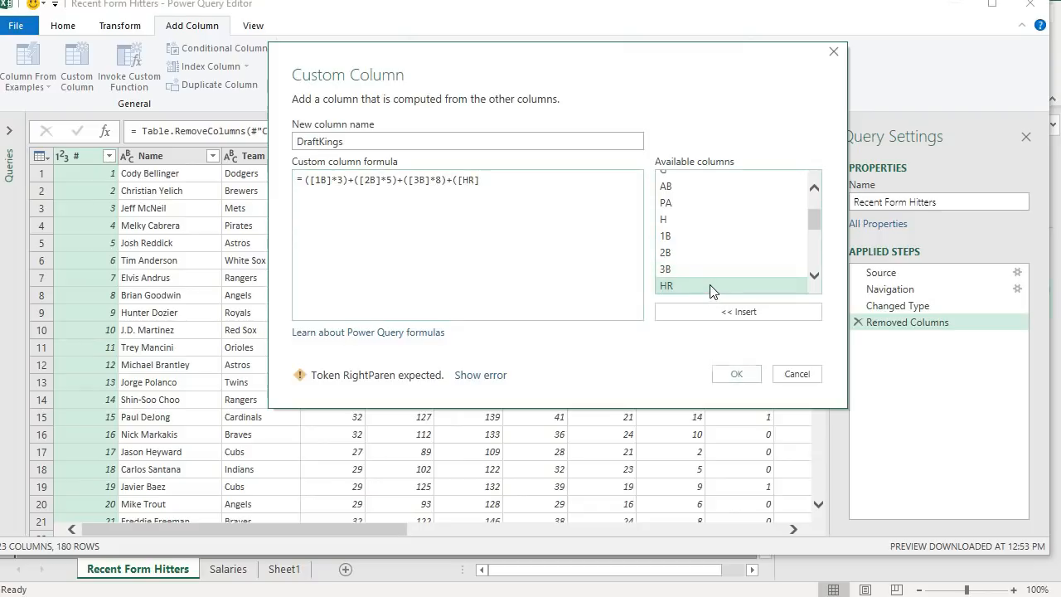
pyautogui.write('*10')
pyautogui.press('BackSpace')
pyautogui.press('BackSpace')
pyautogui.press('BackSpace')
pyautogui.write('*10)')
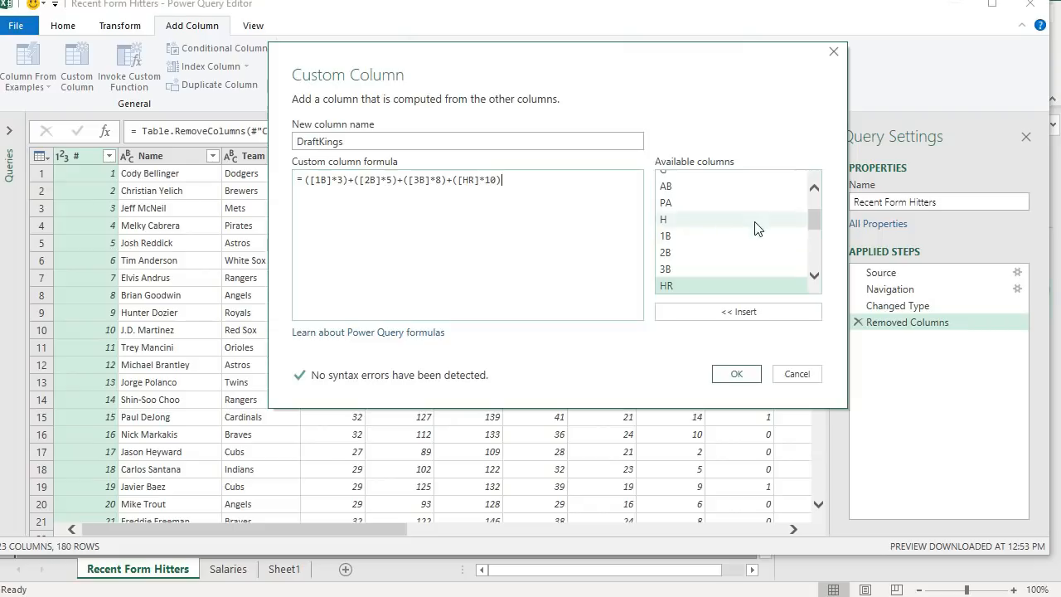
pyautogui.scroll(-2, 746, 228)
pyautogui.write('+')
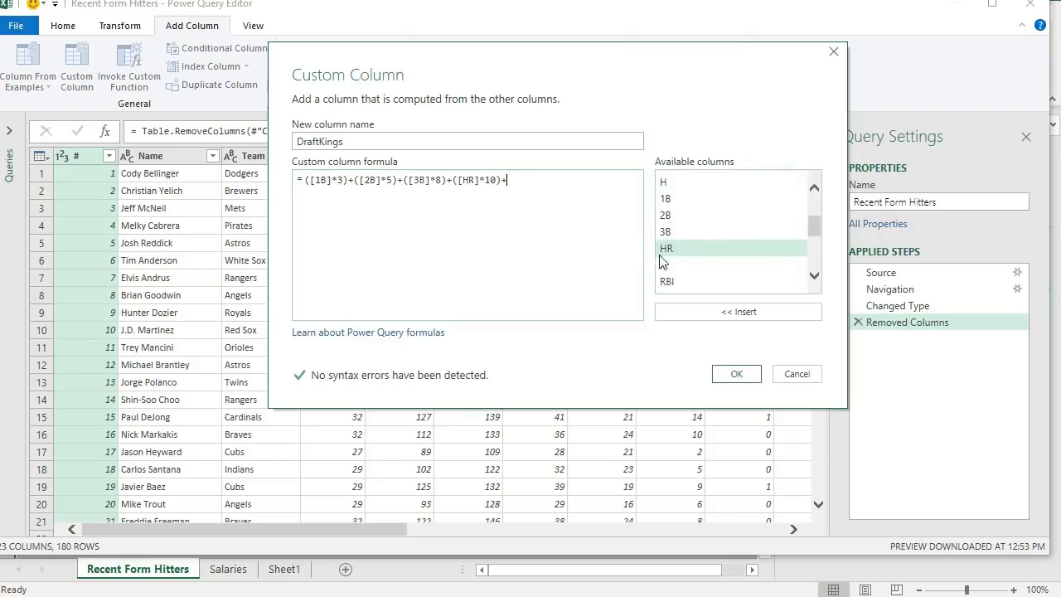
pyautogui.write('(')
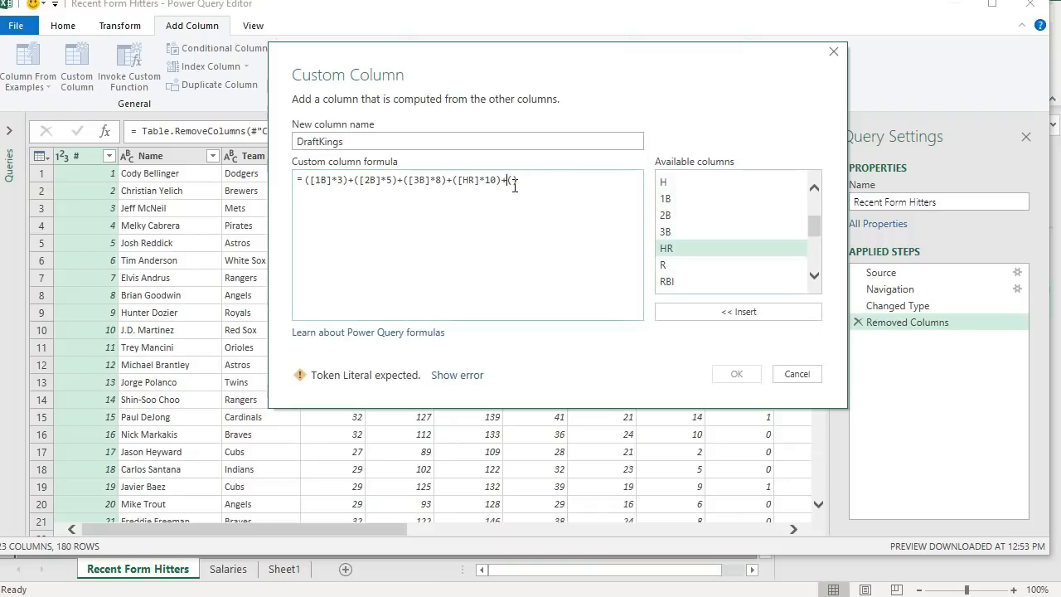
pyautogui.doubleClick(689, 281)
pyautogui.write(')')
pyautogui.press('Left')
pyautogui.write('*2)+')
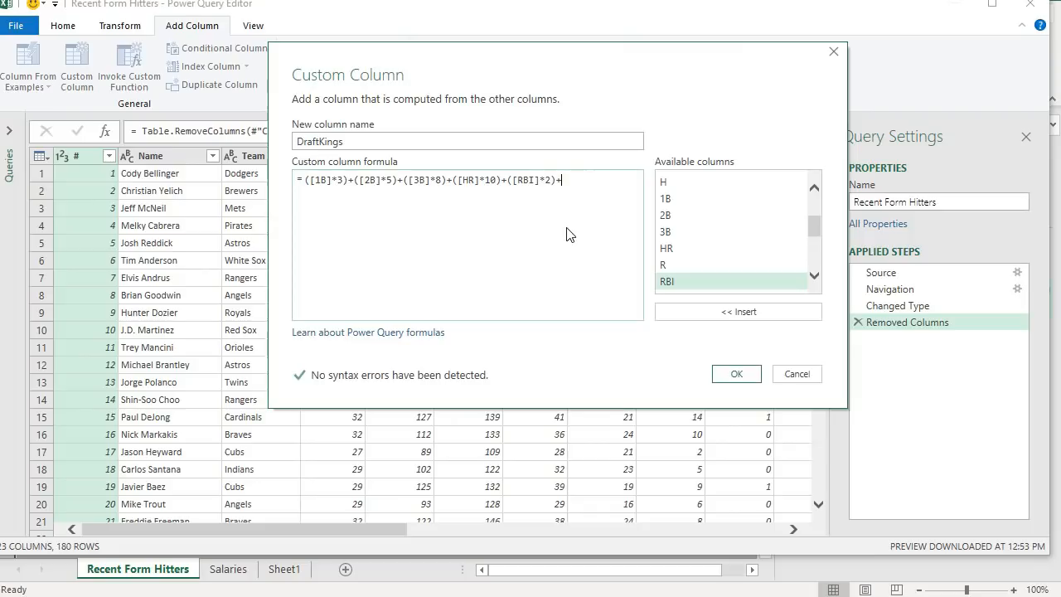
pyautogui.write('(')
# - Add the runs, walks and hit-by-pitch terms ([R]*2)+([BB]*2)+([HBP]*2)+ to the formula
pyautogui.doubleClick(693, 264)
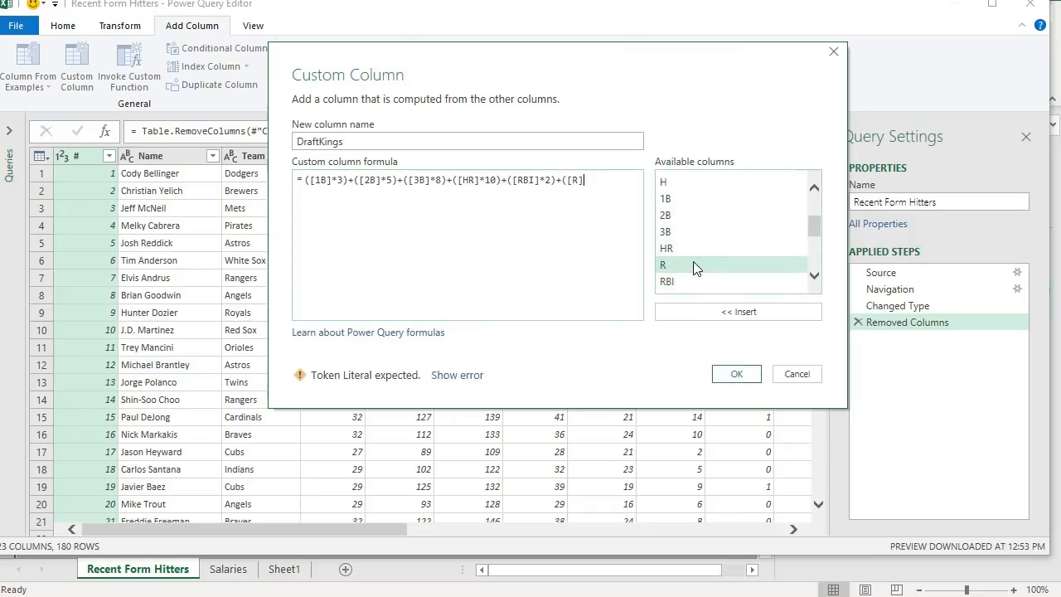
pyautogui.write('*2)')
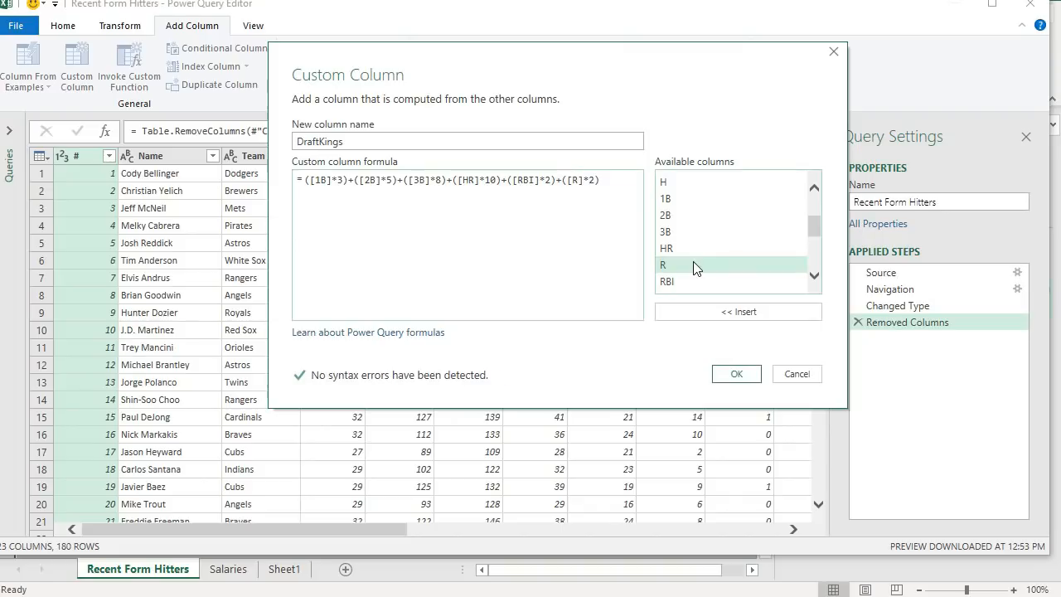
pyautogui.write('+')
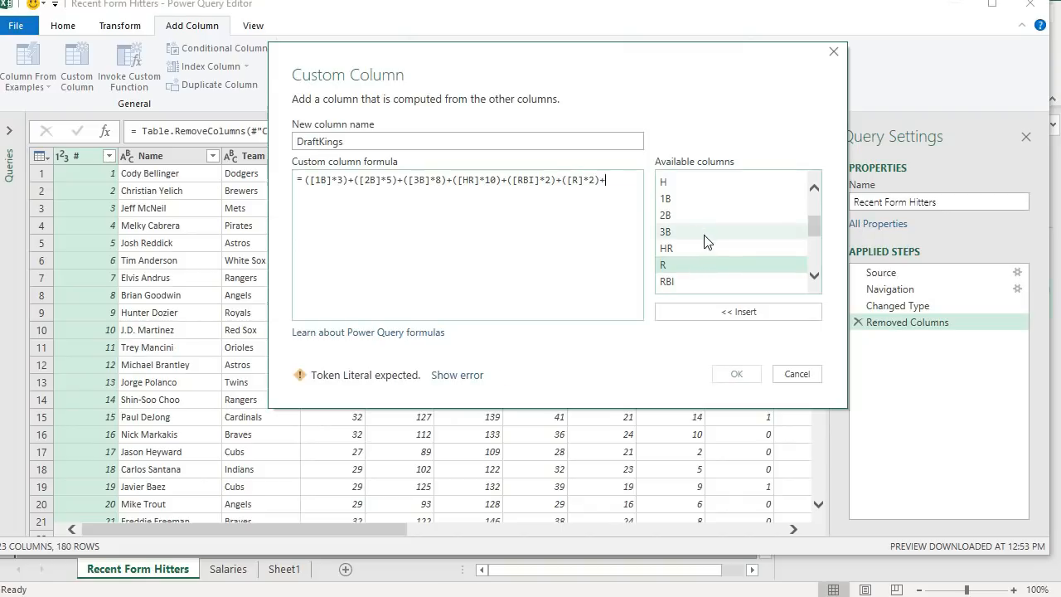
pyautogui.scroll(-3, 697, 236)
pyautogui.write('(')
pyautogui.doubleClick(699, 230)
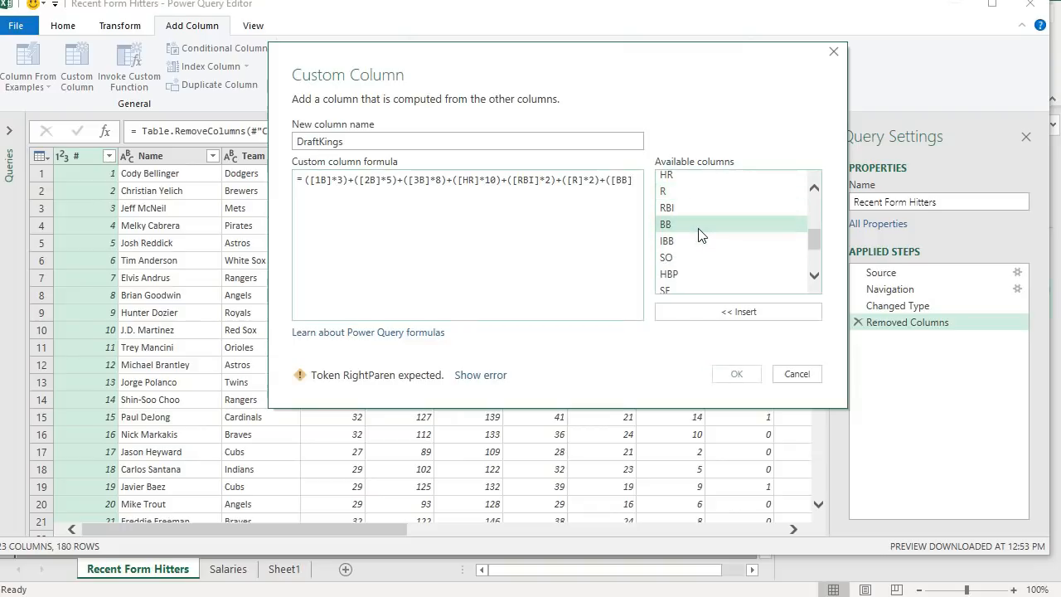
pyautogui.write('*2)+')
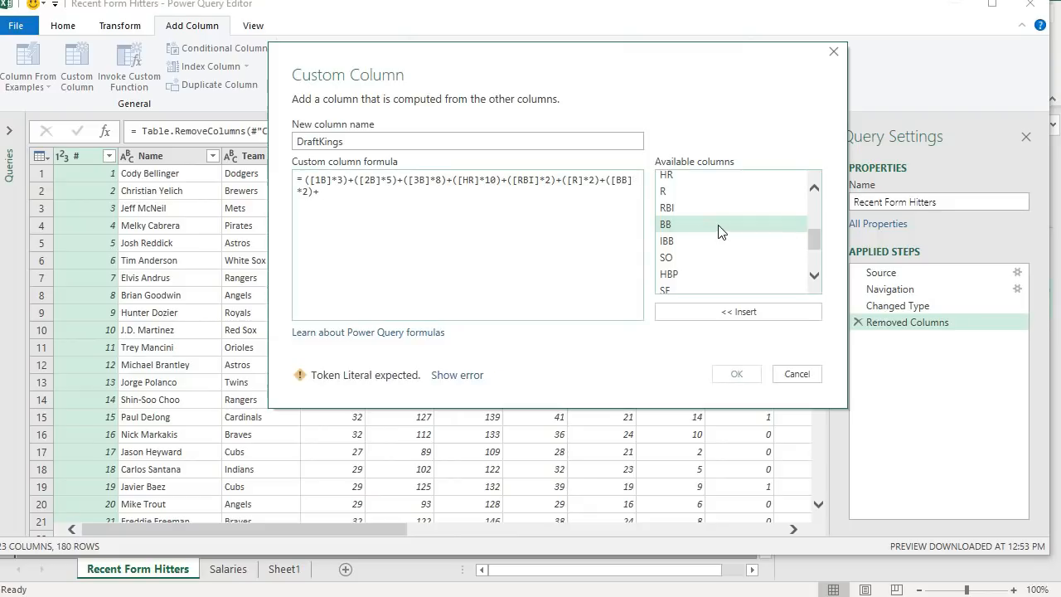
pyautogui.scroll(-1, 698, 248)
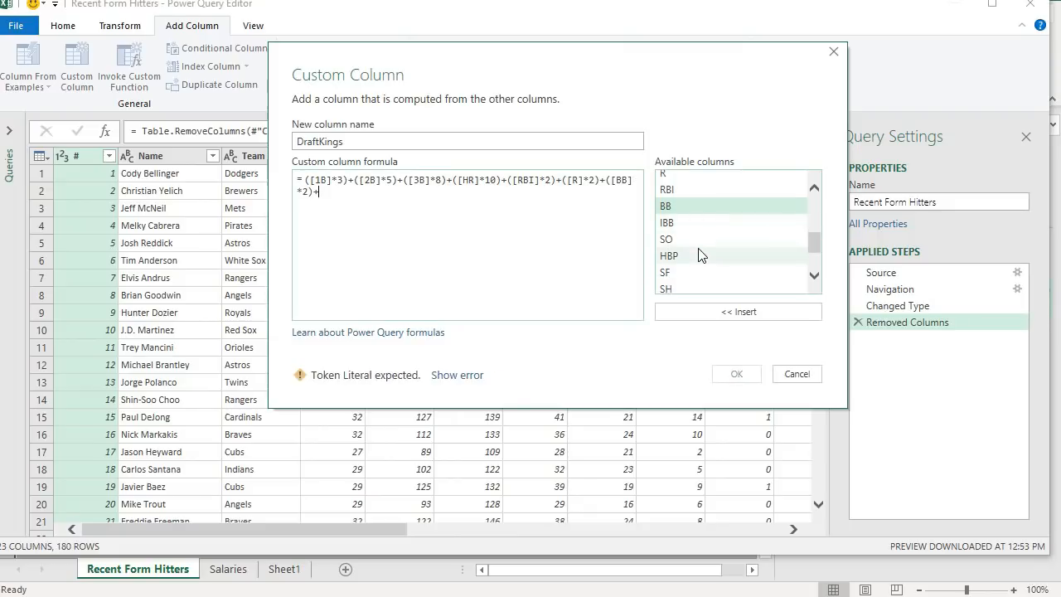
pyautogui.write('(')
pyautogui.doubleClick(698, 254)
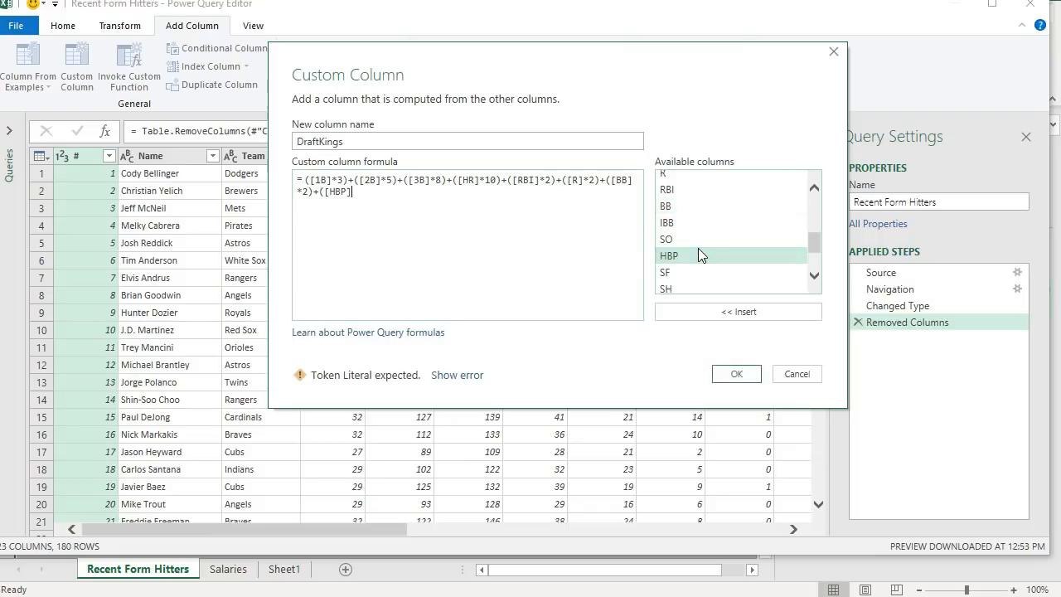
pyautogui.write('*2)+')
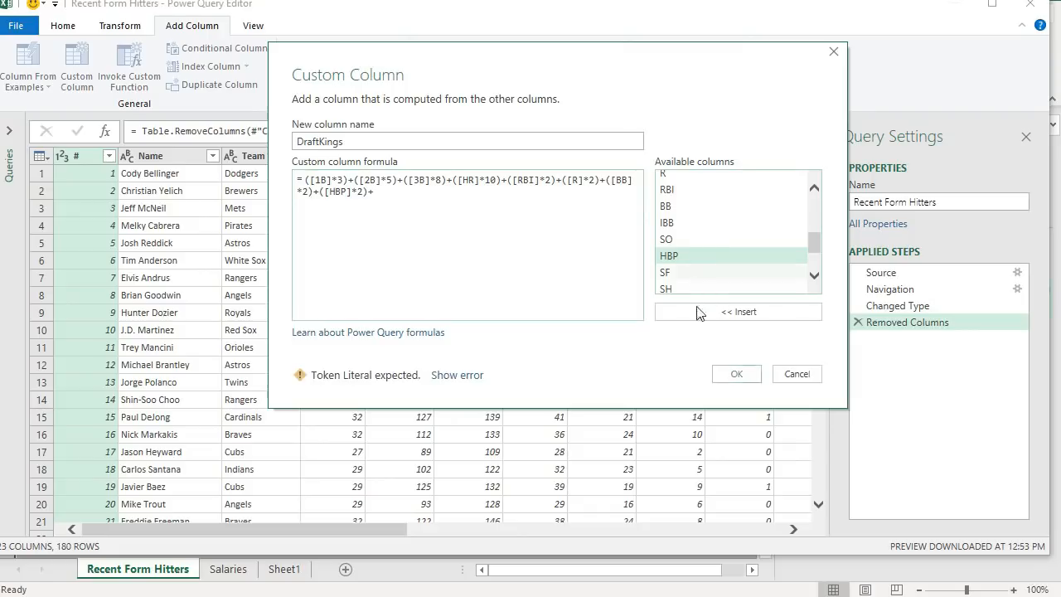
# - Finish the formula with the stolen base term ([SB]*5) and create the DraftKings column
pyautogui.scroll(2, 684, 257)
pyautogui.scroll(1, 691, 238)
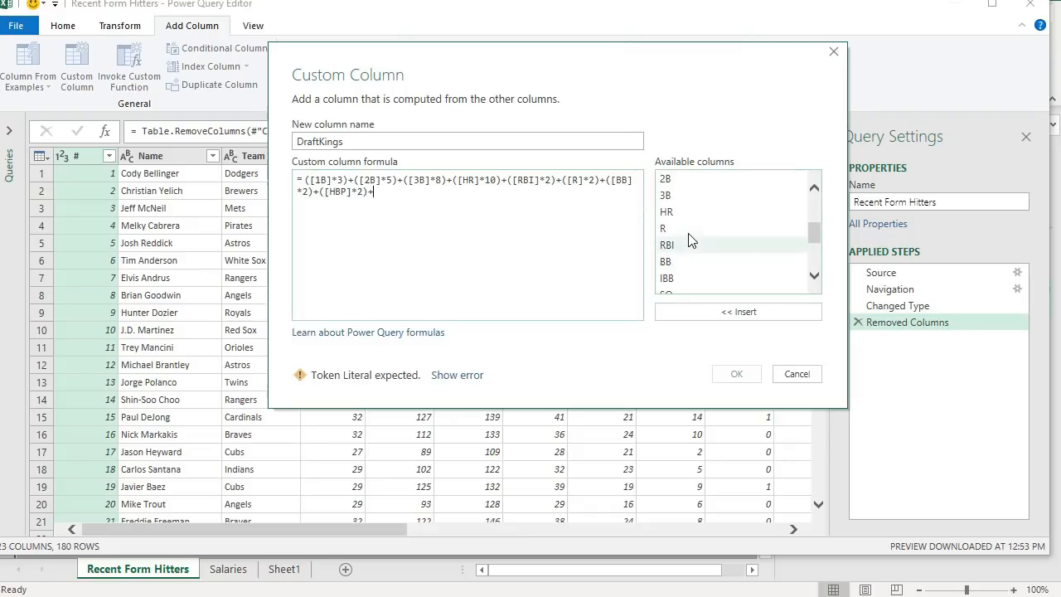
pyautogui.write('(')
pyautogui.scroll(-8, 689, 244)
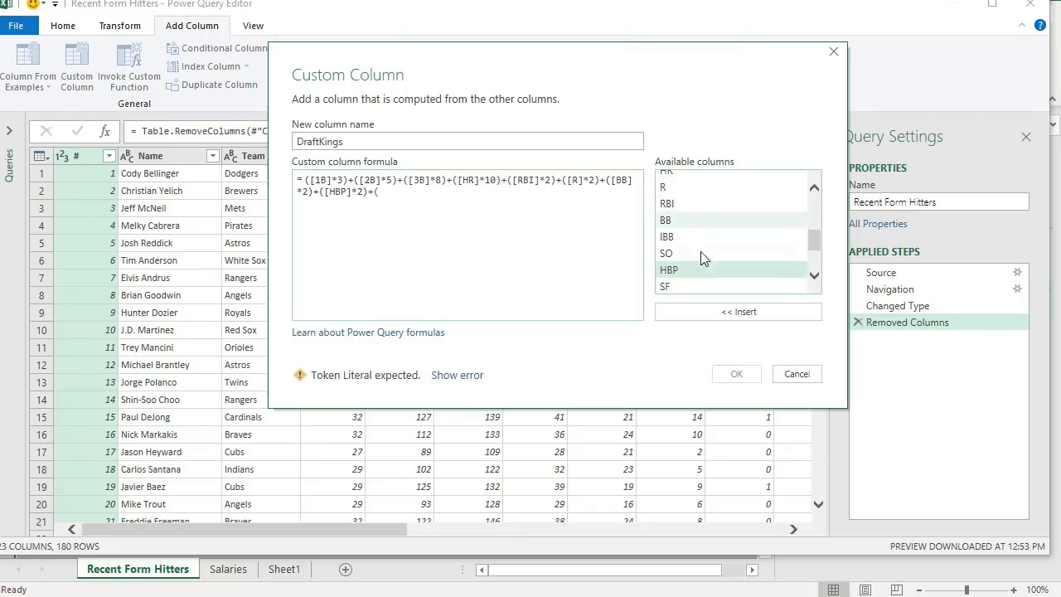
pyautogui.doubleClick(688, 252)
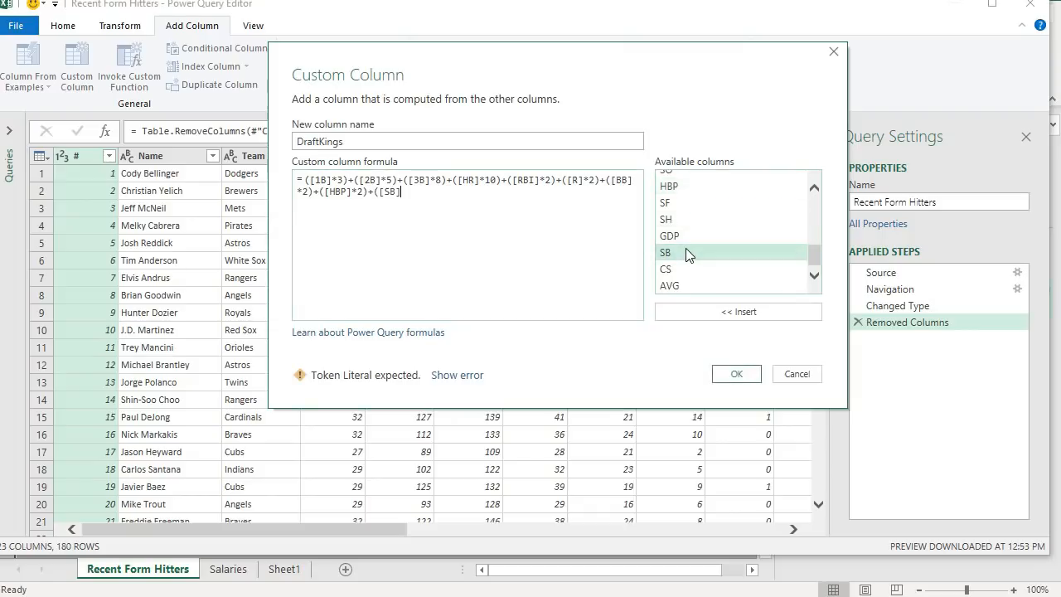
pyautogui.write('*2)')
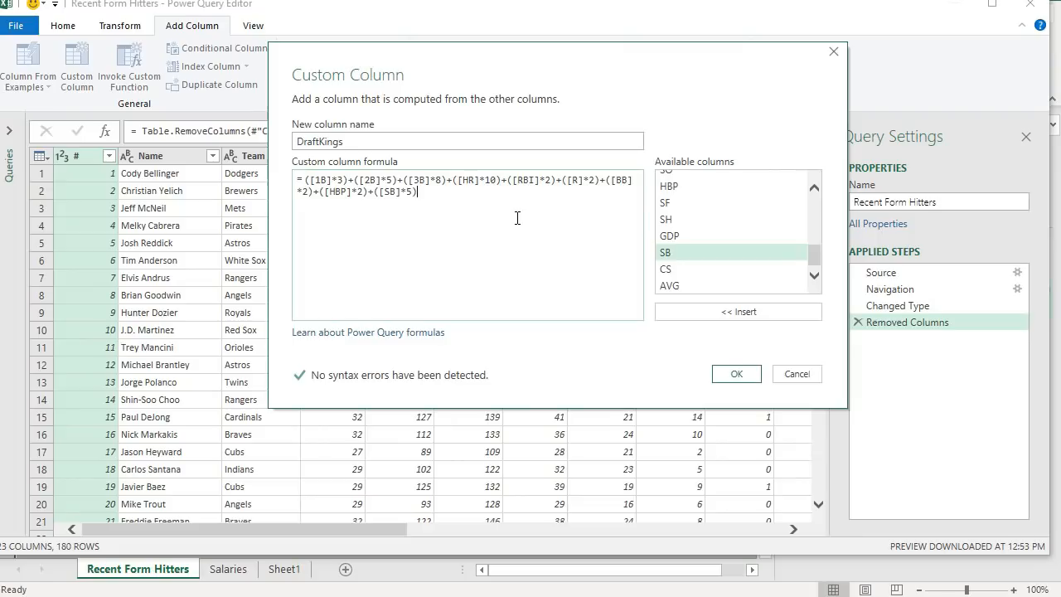
pyautogui.click(736, 374)
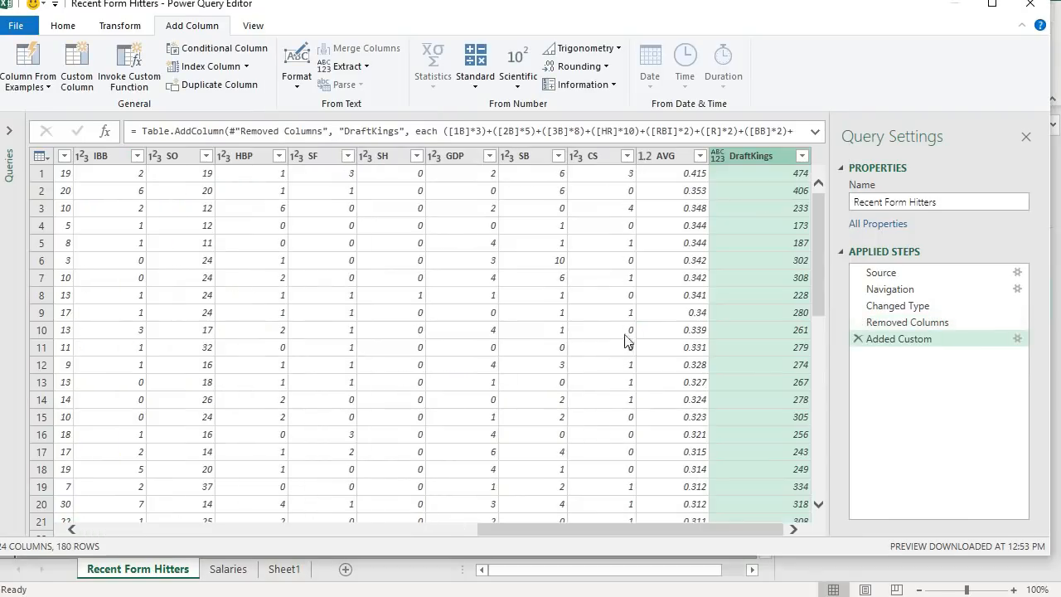
# - Edit the Added Custom step to wrap the whole formula in parentheses and divide it by [G]
pyautogui.moveTo(716, 530); pyautogui.dragTo(277, 476)
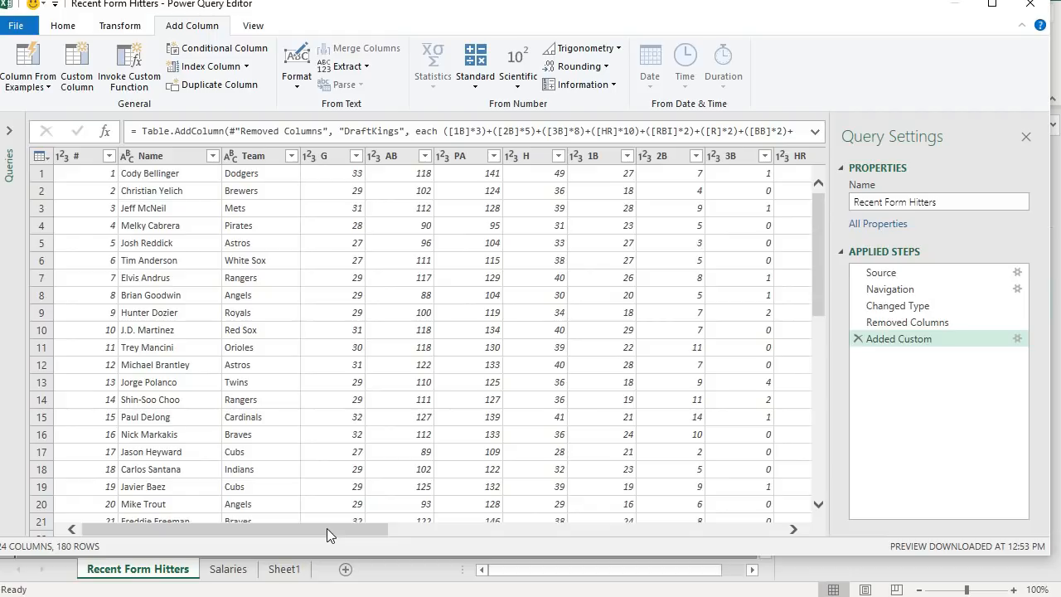
pyautogui.moveTo(326, 528); pyautogui.dragTo(749, 585)
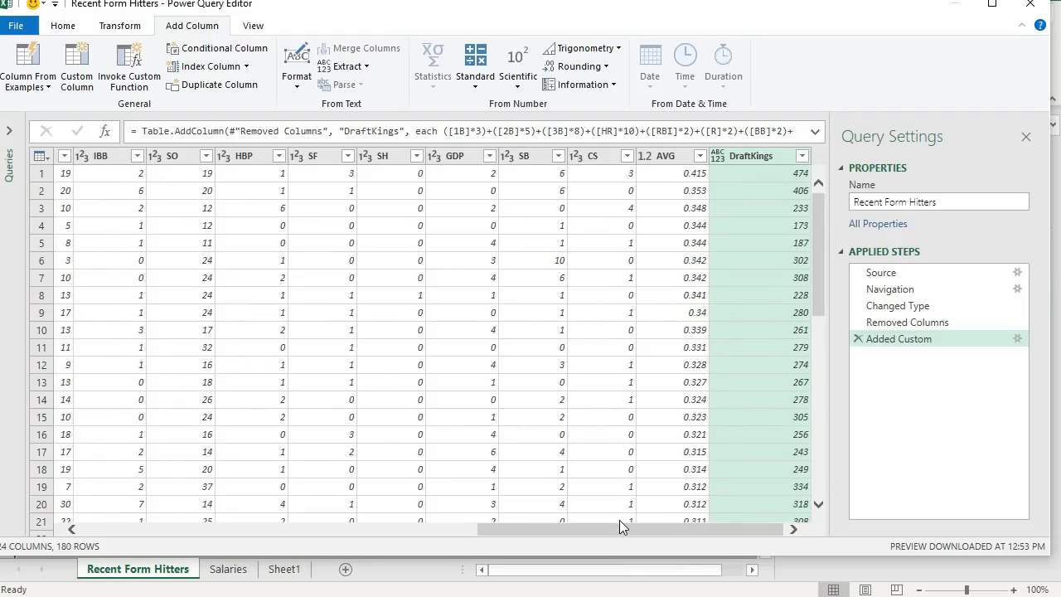
pyautogui.click(1017, 340)
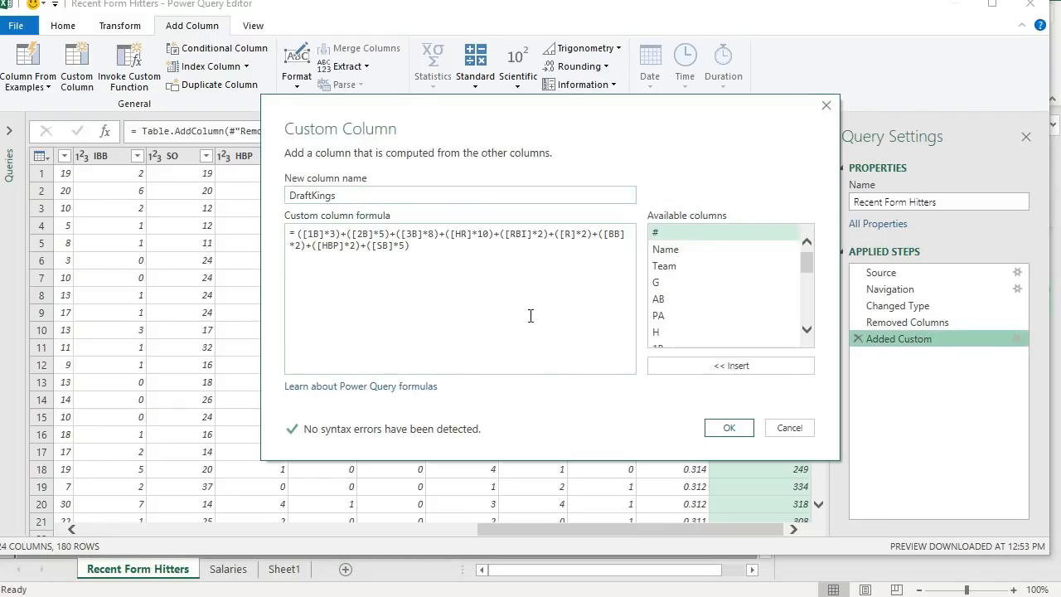
pyautogui.write(')')
pyautogui.click(302, 236)
pyautogui.write('(')
pyautogui.click(482, 253)
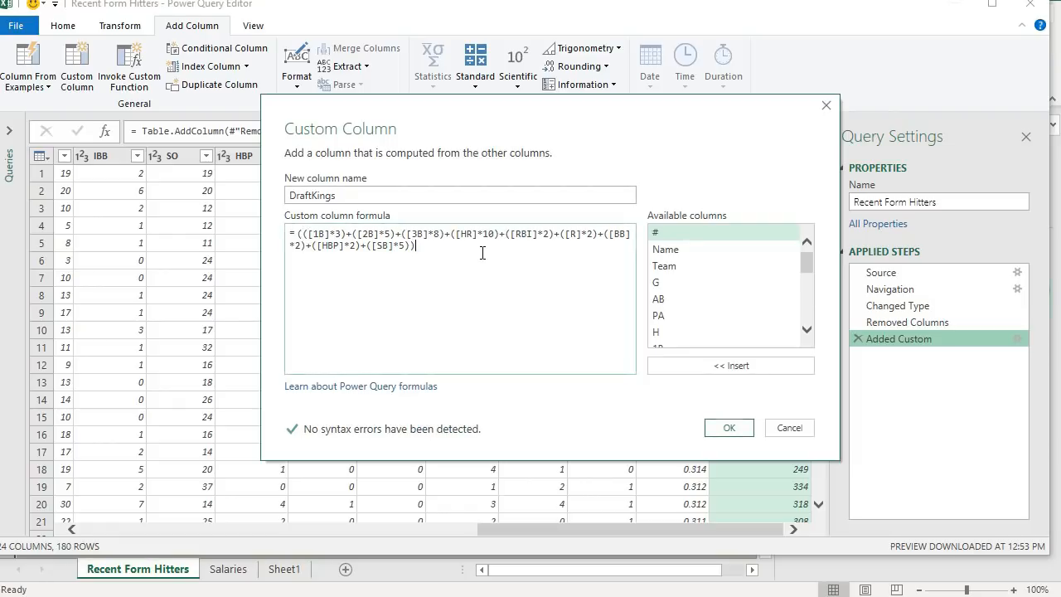
pyautogui.write('/')
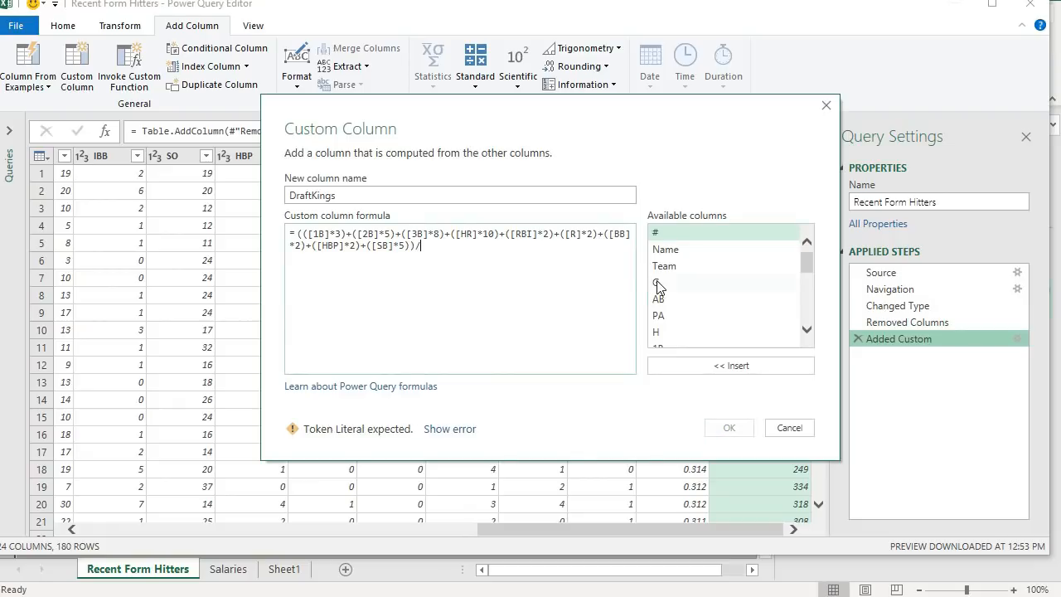
pyautogui.doubleClick(660, 284)
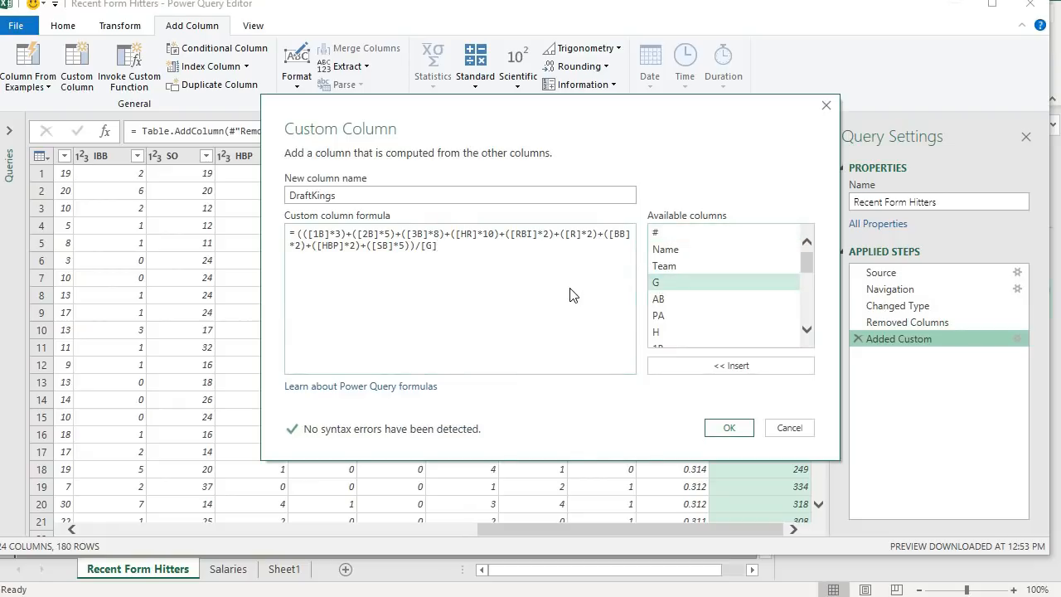
pyautogui.click(723, 429)
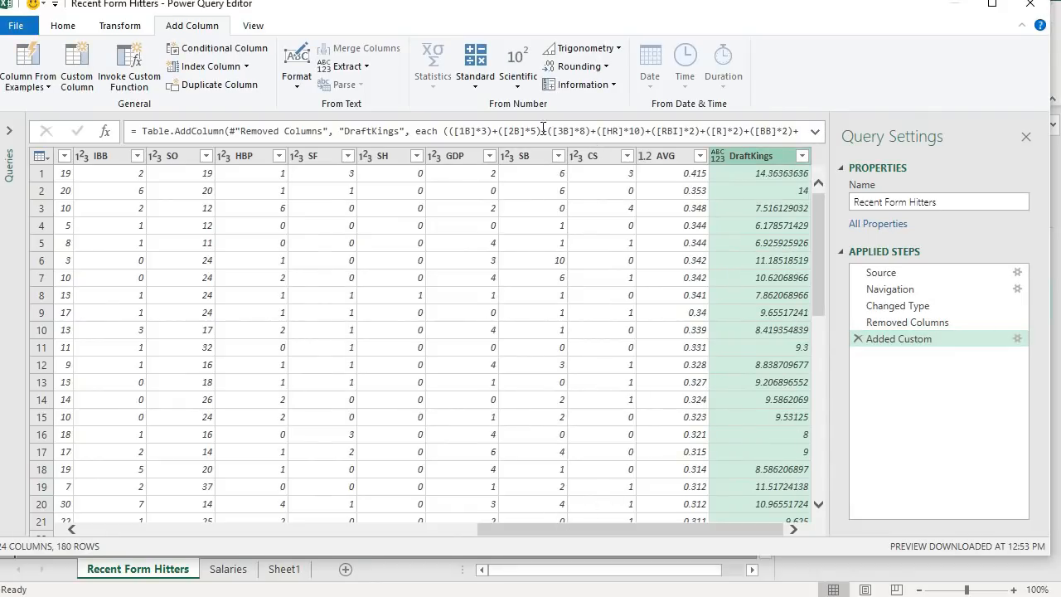
# - Change the DraftKings column's data type to Decimal Number
pyautogui.click(122, 26)
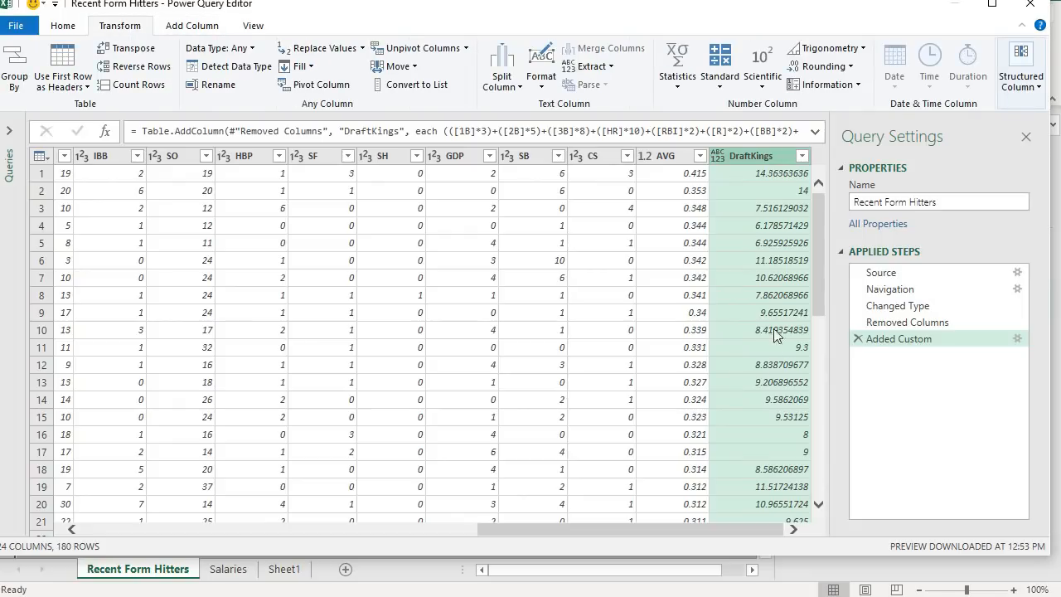
pyautogui.scroll(-5, 779, 247)
pyautogui.scroll(5, 779, 247)
pyautogui.click(718, 156)
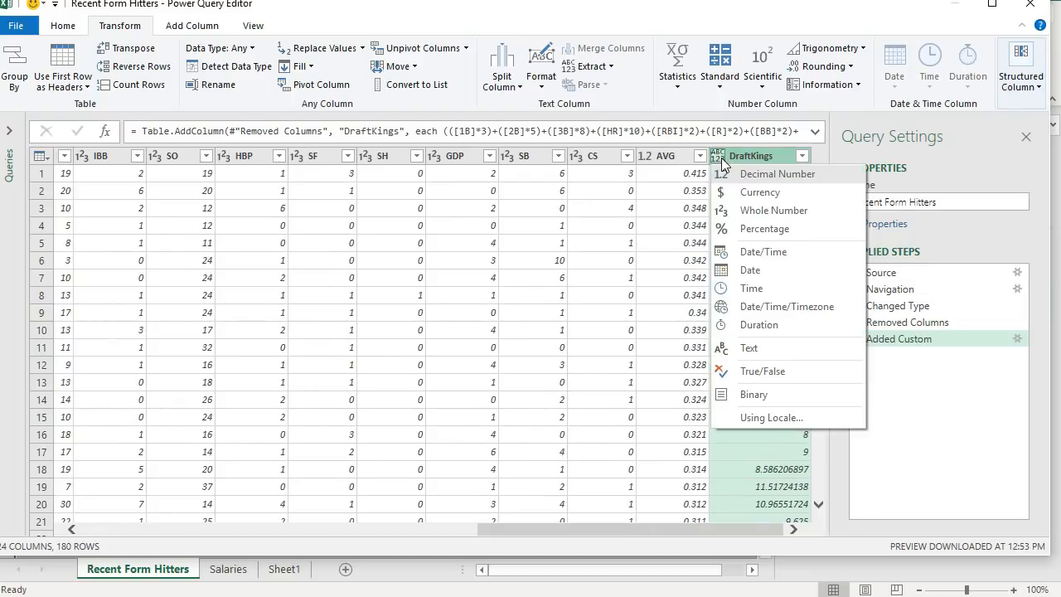
pyautogui.click(746, 174)
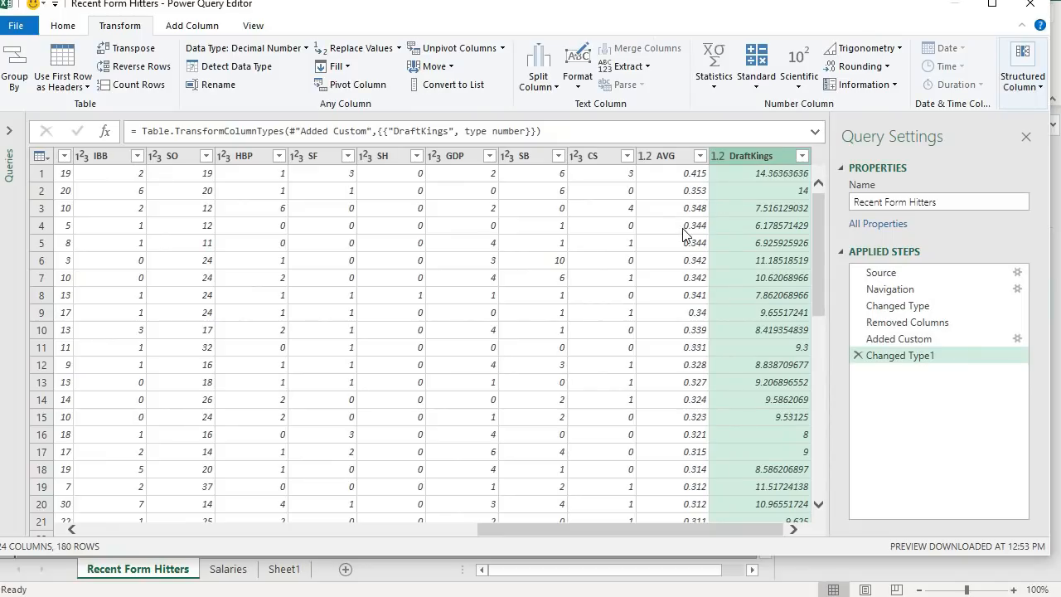
# - Close and load the query to the worksheet, then close the Queries & Connections pane
pyautogui.click(64, 27)
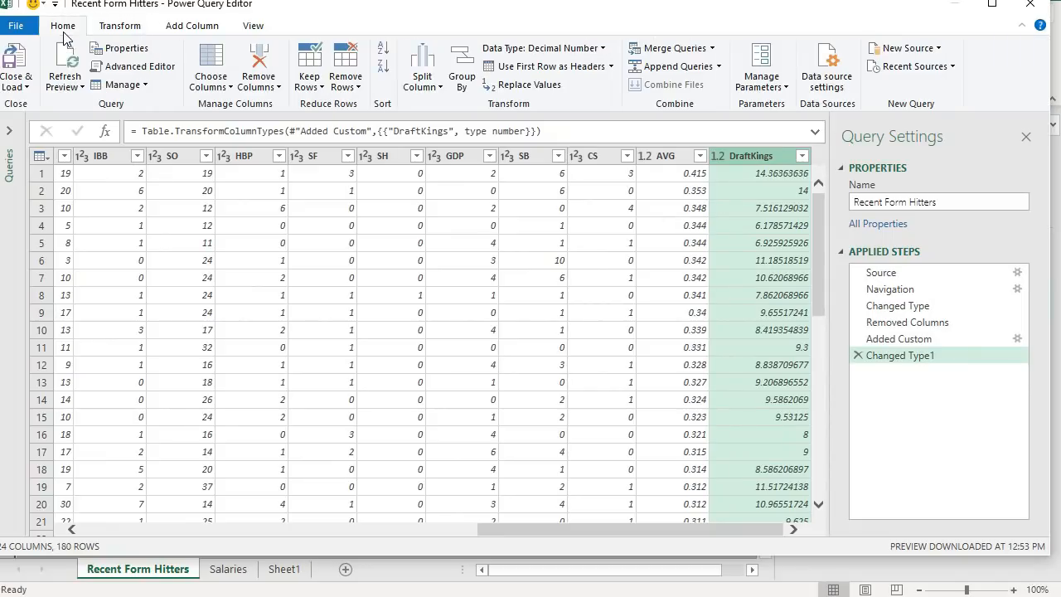
pyautogui.click(21, 54)
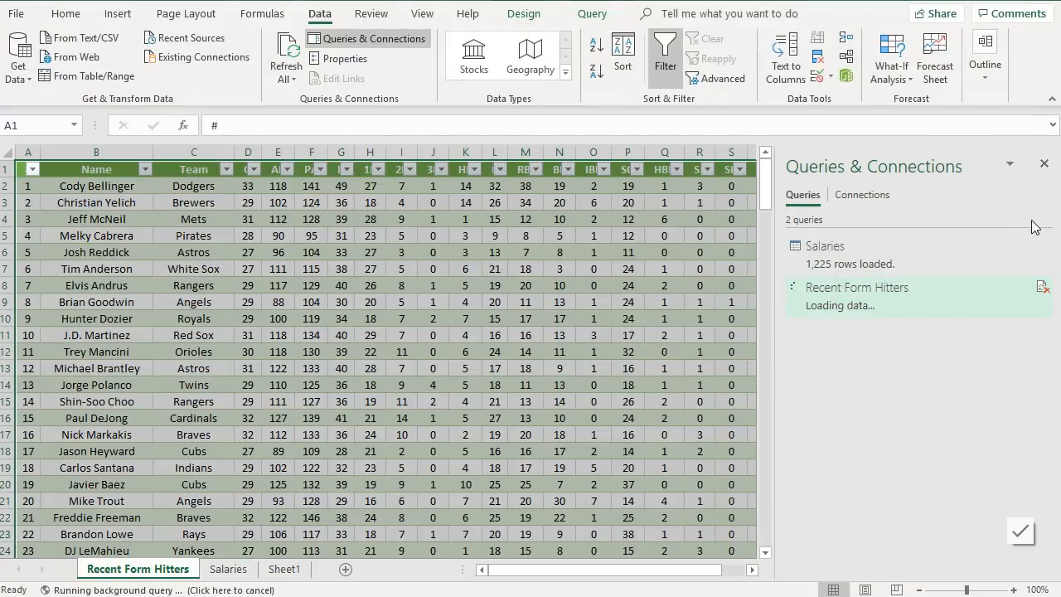
pyautogui.click(1043, 165)
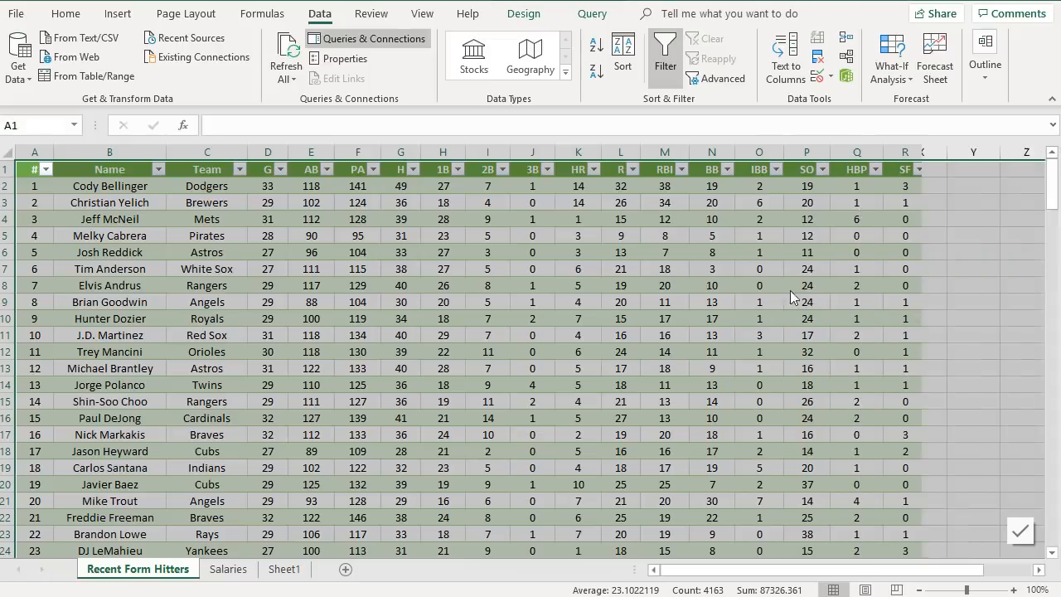
# - Examine the loaded DraftKings column values on the Recent Form Hitters sheet
pyautogui.moveTo(696, 572); pyautogui.dragTo(771, 572)
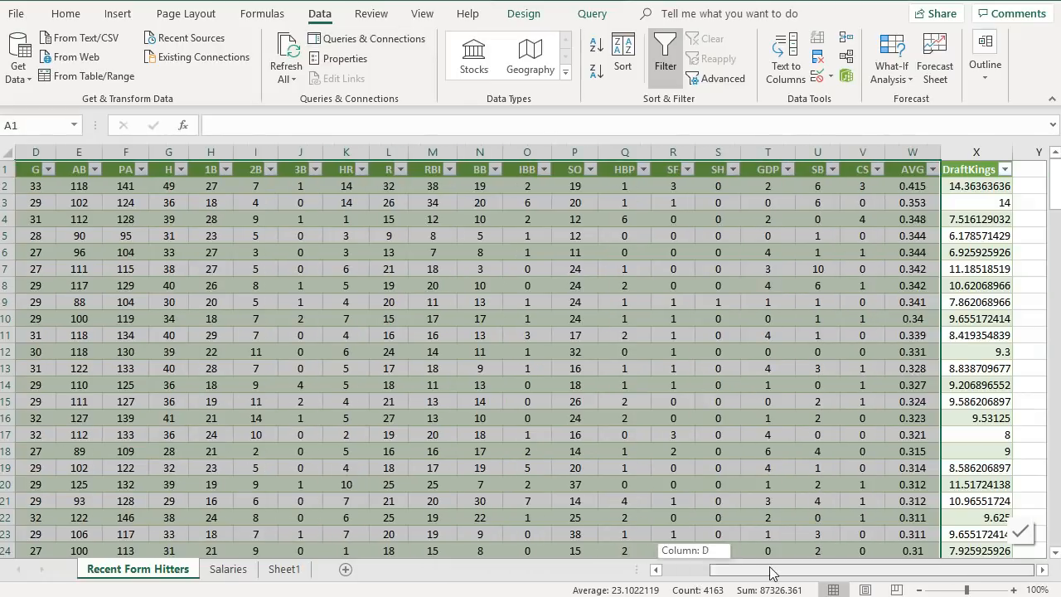
pyautogui.click(768, 434)
pyautogui.click(976, 162)
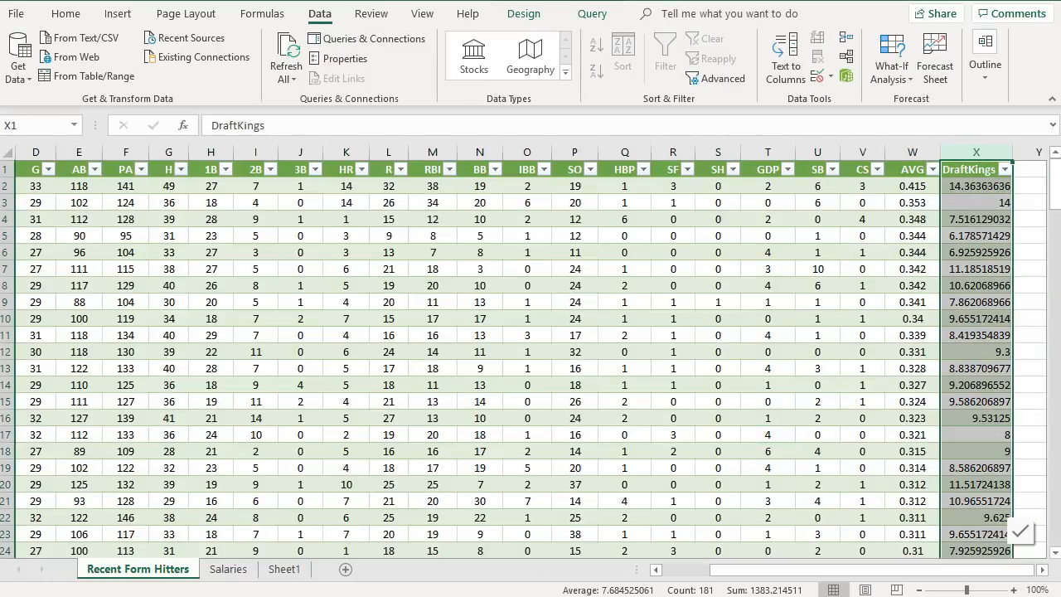
pyautogui.click(65, 13)
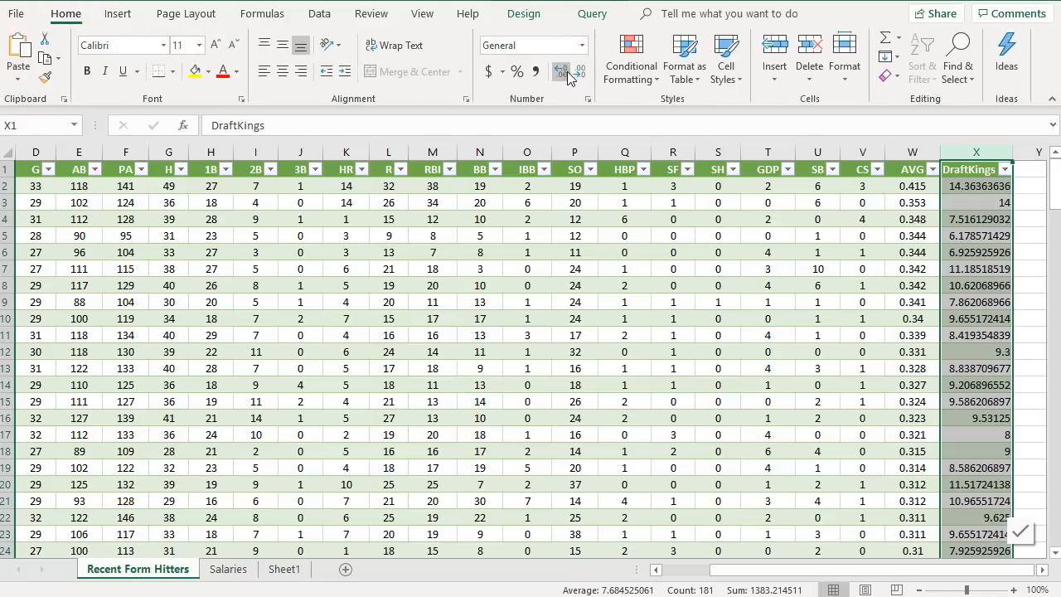
pyautogui.click(976, 219)
pyautogui.scroll(-4, 979, 243)
pyautogui.scroll(4, 980, 243)
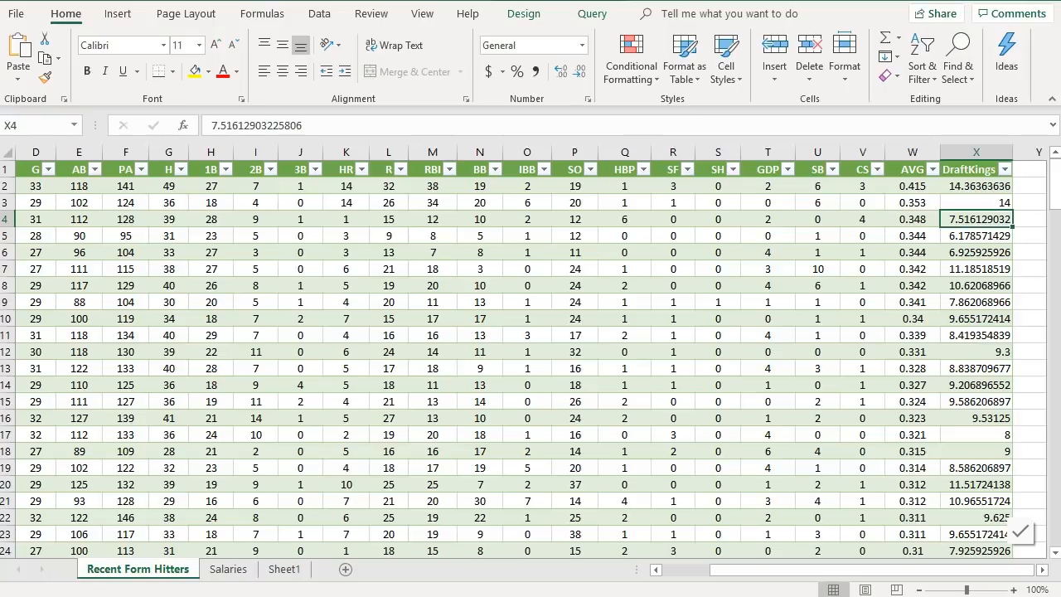
# - Switch to the browser and open the FanGraphs pitching leaderboard
pyautogui.hotkey('alt', 'Tab')
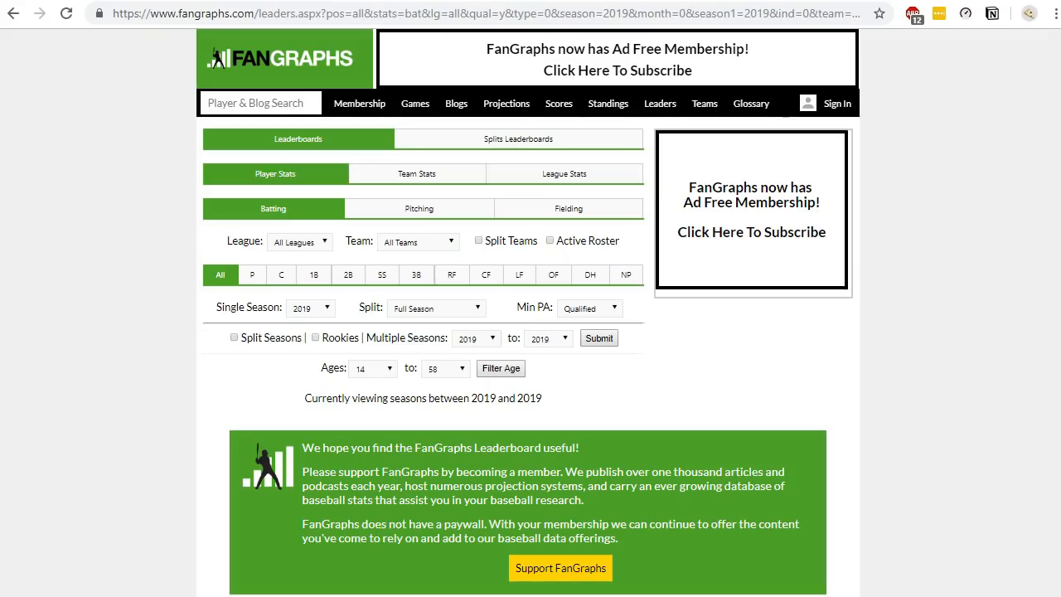
pyautogui.moveTo(617, 119)
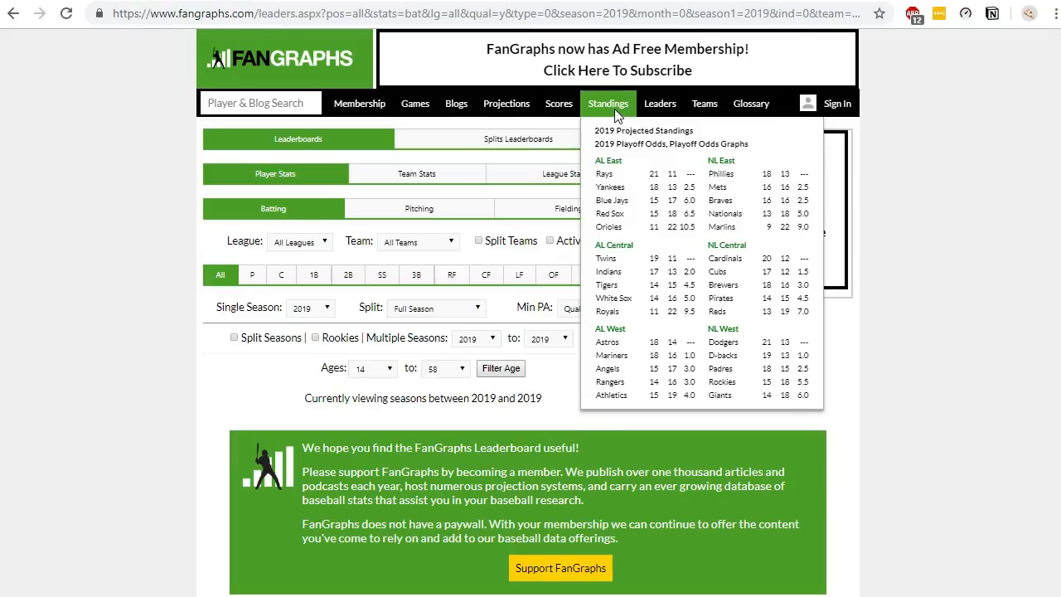
pyautogui.moveTo(559, 103)
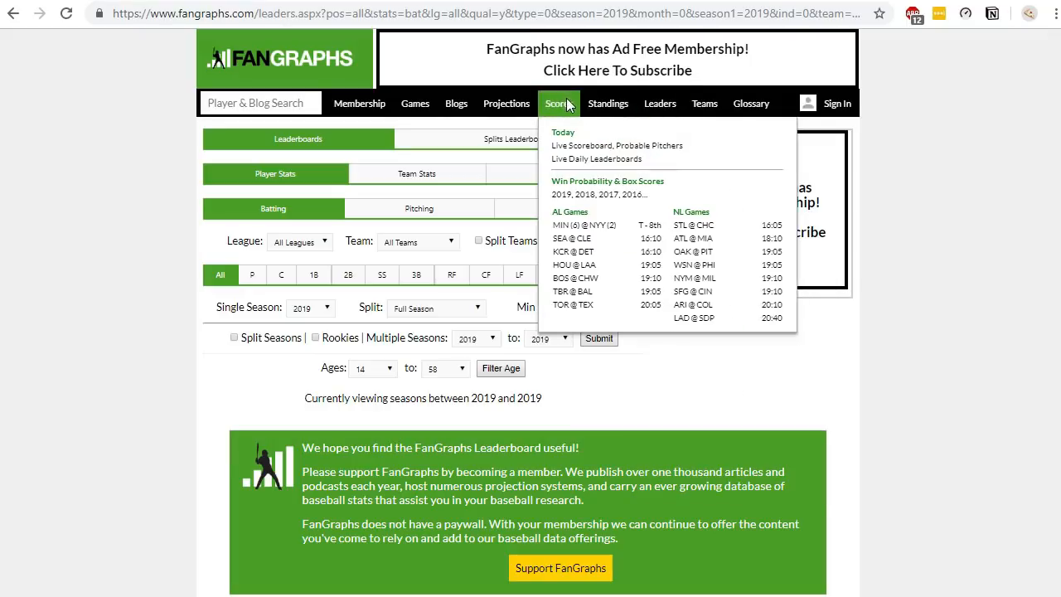
pyautogui.click(639, 151)
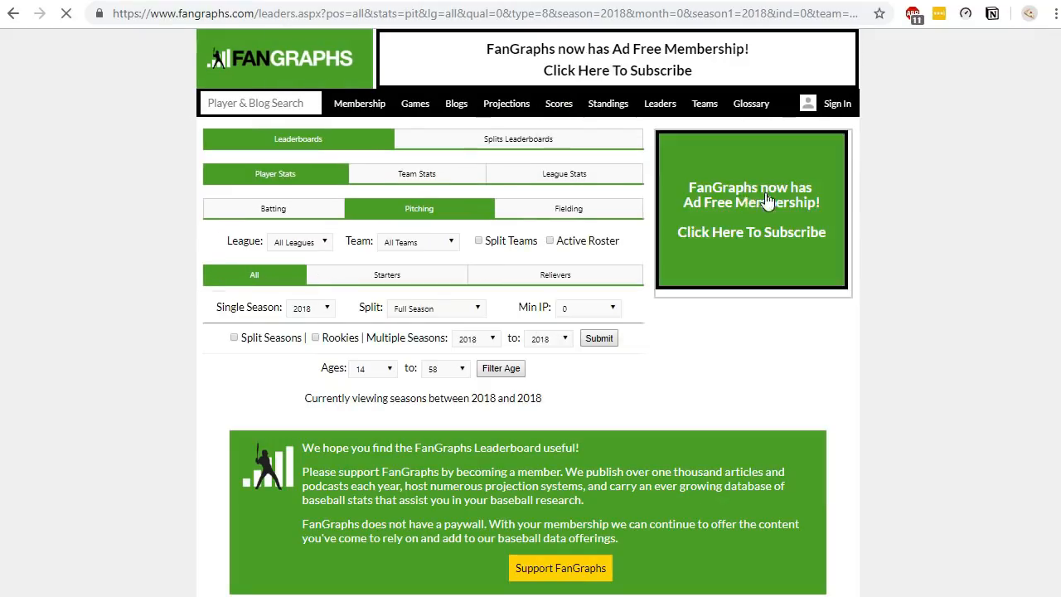
pyautogui.scroll(-5, 951, 331)
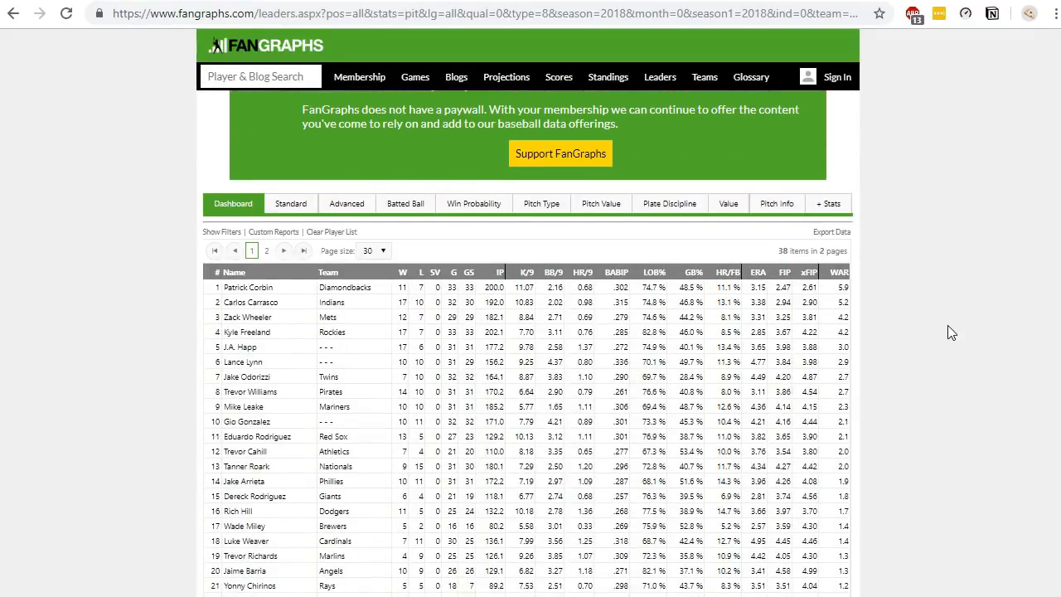
pyautogui.scroll(5, 947, 325)
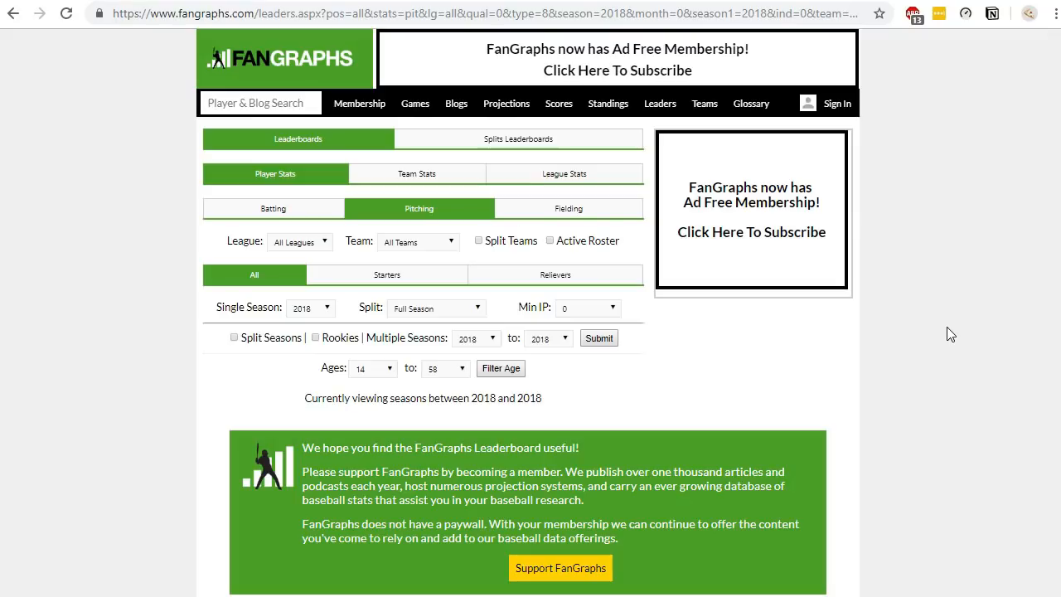
pyautogui.scroll(-7, 947, 327)
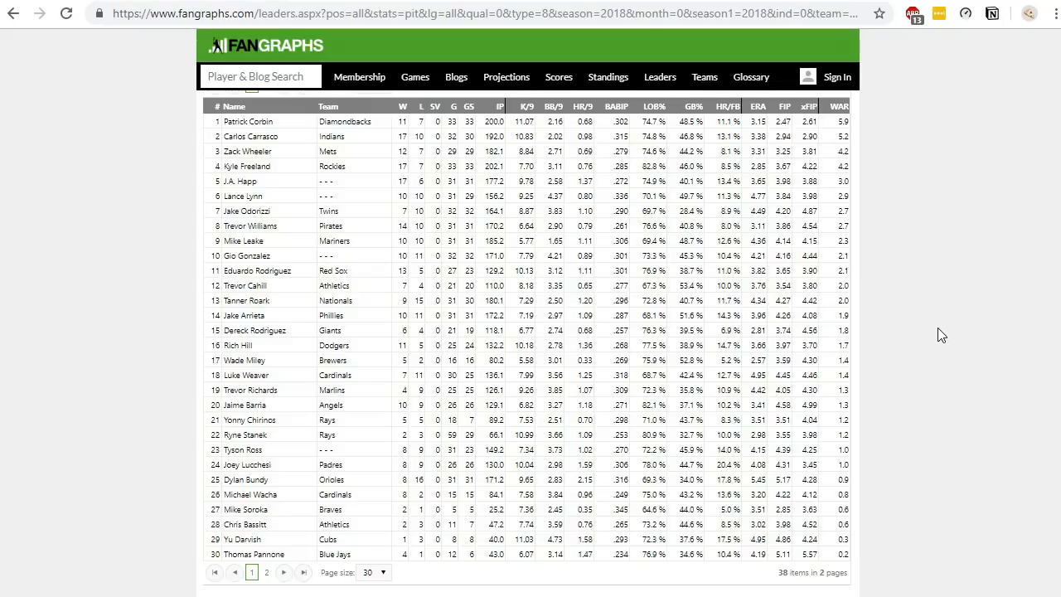
pyautogui.scroll(10, 937, 304)
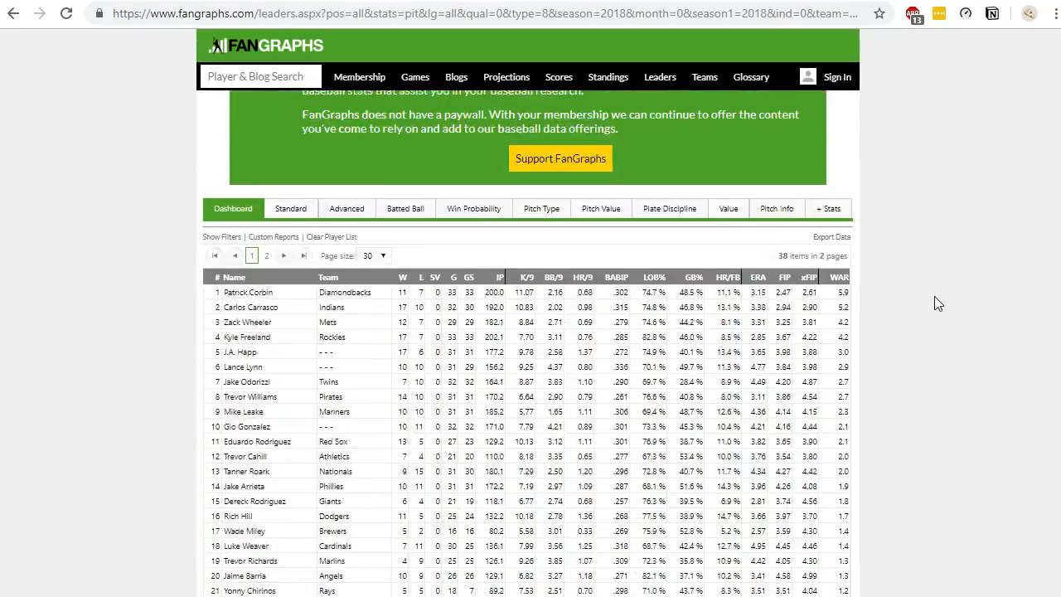
# - Change the URL's players date parameter to p2019-05-01 and reload the leaderboard
pyautogui.click(601, 11)
pyautogui.click(599, 13)
pyautogui.moveTo(587, 13); pyautogui.dragTo(842, 38)
pyautogui.click(804, 14)
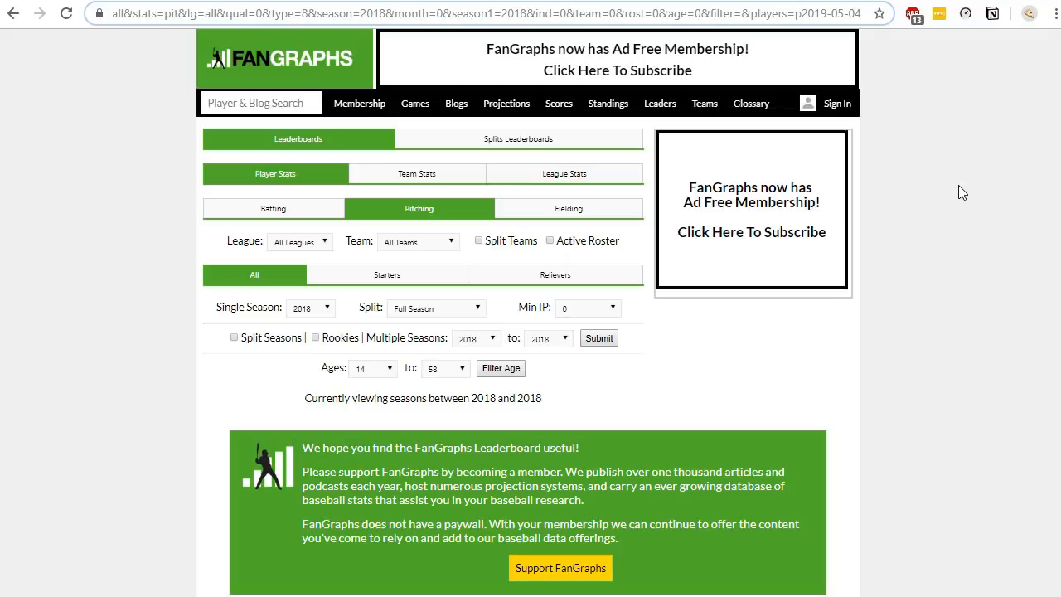
pyautogui.click(860, 13)
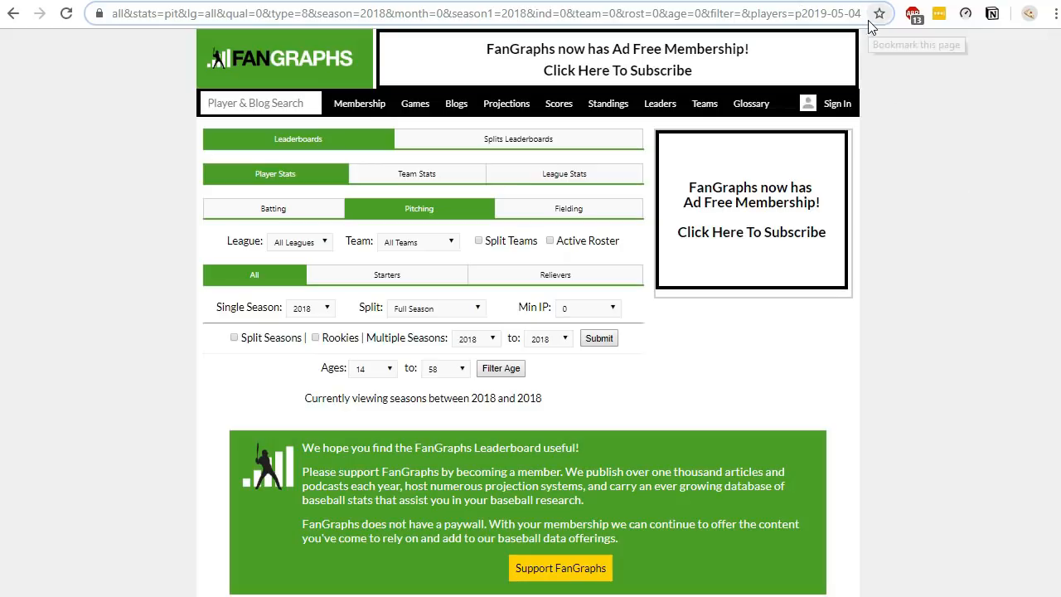
pyautogui.press('BackSpace')
pyautogui.write('1')
pyautogui.press('Return')
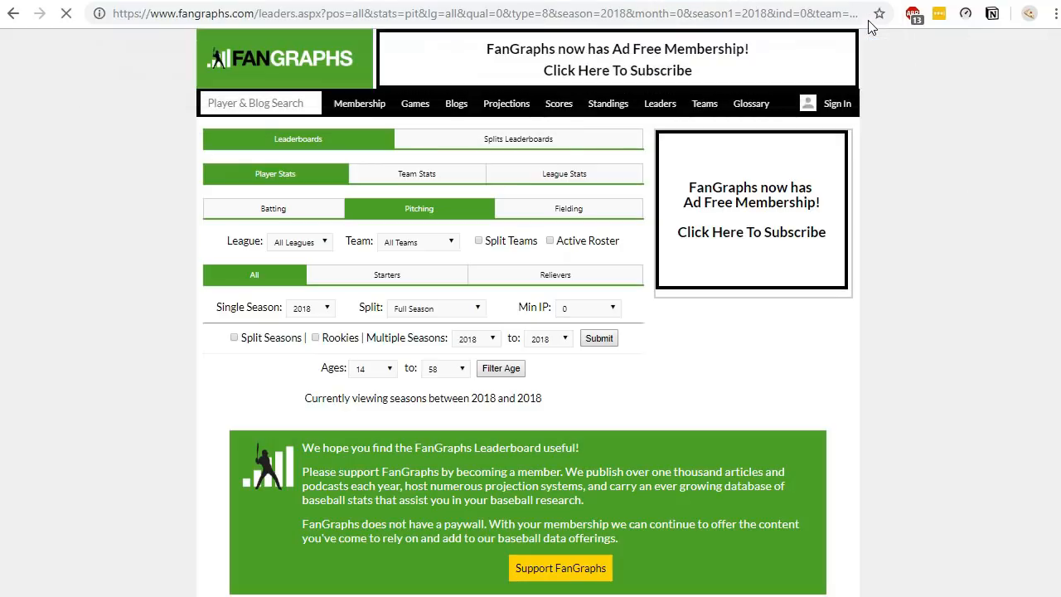
pyautogui.scroll(-7, 891, 247)
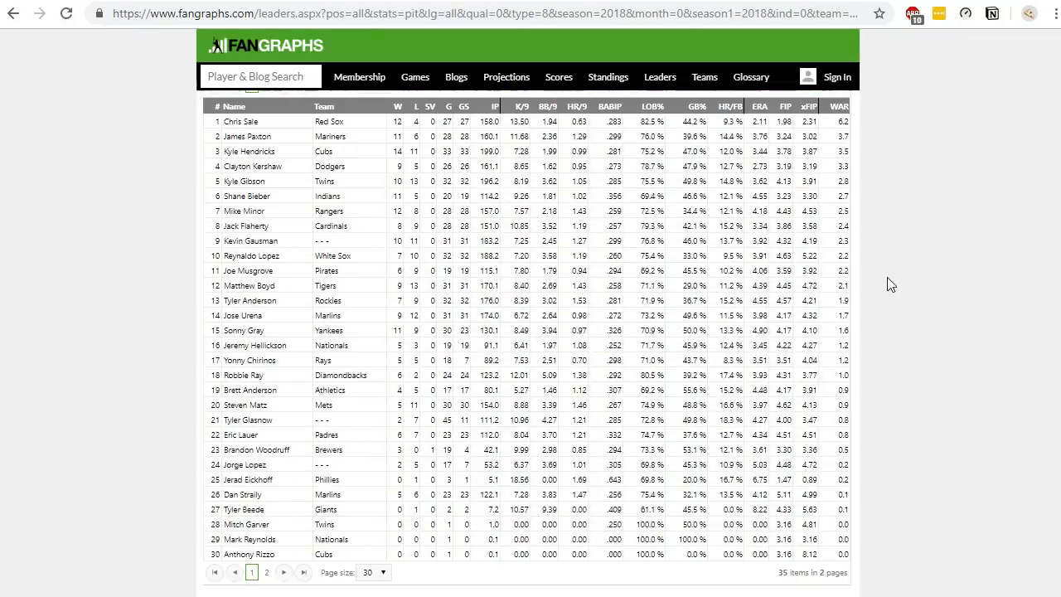
pyautogui.scroll(7, 887, 286)
# - Restore the URL's players date parameter to p2019-05-04 and reload the leaderboard
pyautogui.moveTo(845, 14); pyautogui.dragTo(858, 29)
pyautogui.click(864, 18)
pyautogui.press('BackSpace')
pyautogui.write('4')
pyautogui.press('Return')
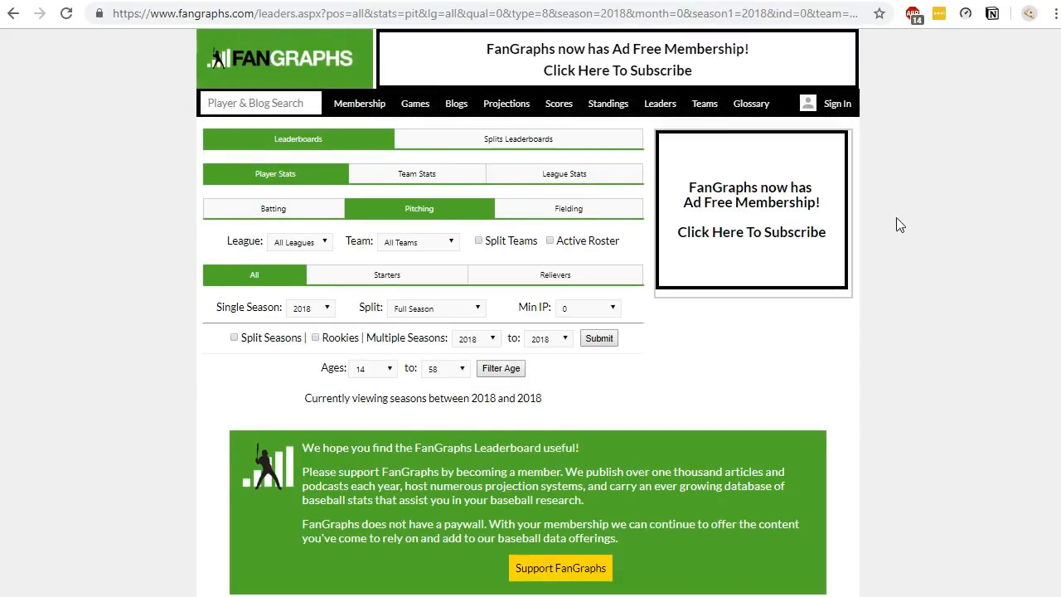
pyautogui.scroll(-6, 900, 224)
pyautogui.scroll(-2, 908, 233)
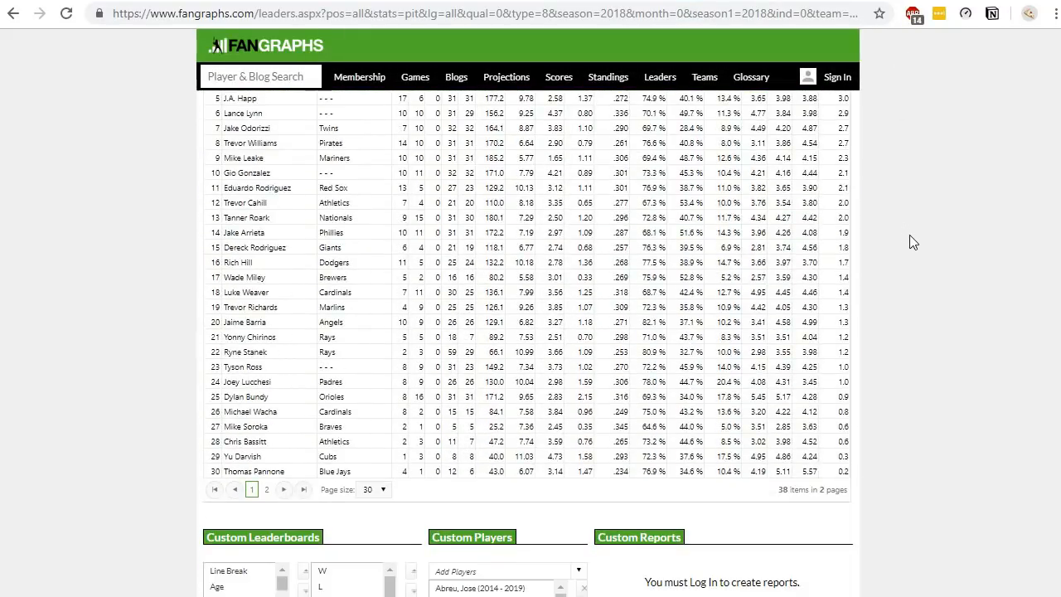
pyautogui.scroll(1, 909, 235)
pyautogui.scroll(1, 910, 235)
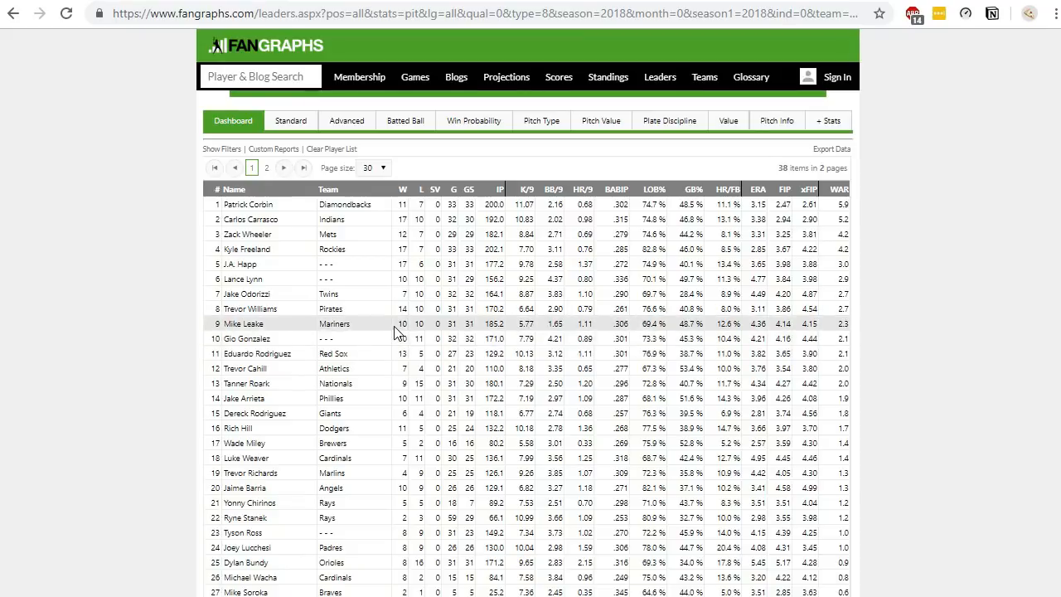
# - Set the pitching leaderboard's Single Season to 2019
pyautogui.click(572, 22)
pyautogui.click(613, 22)
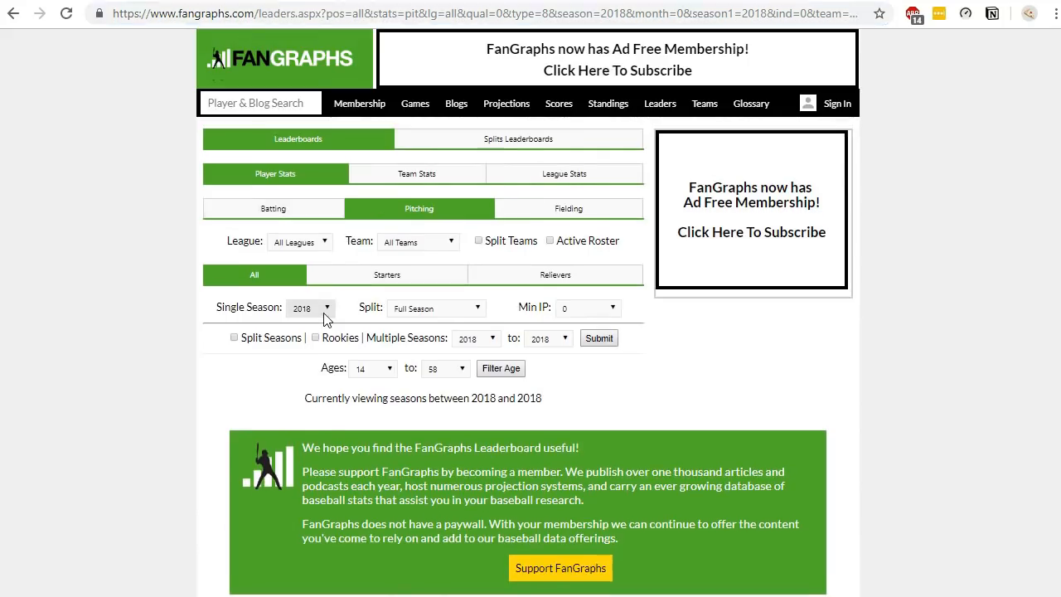
pyautogui.click(320, 310)
pyautogui.scroll(1, 323, 325)
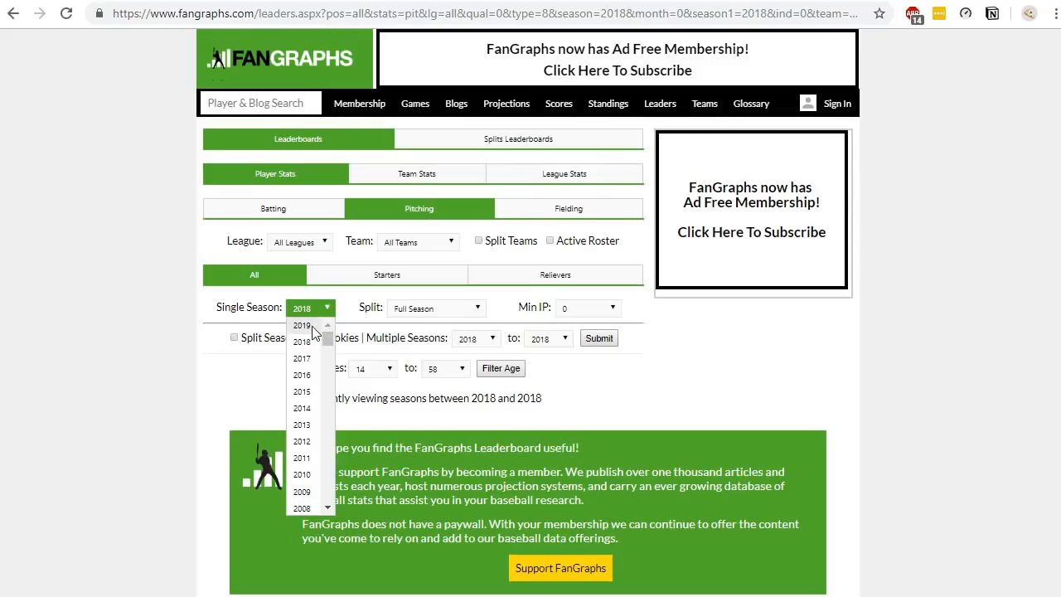
pyautogui.click(313, 328)
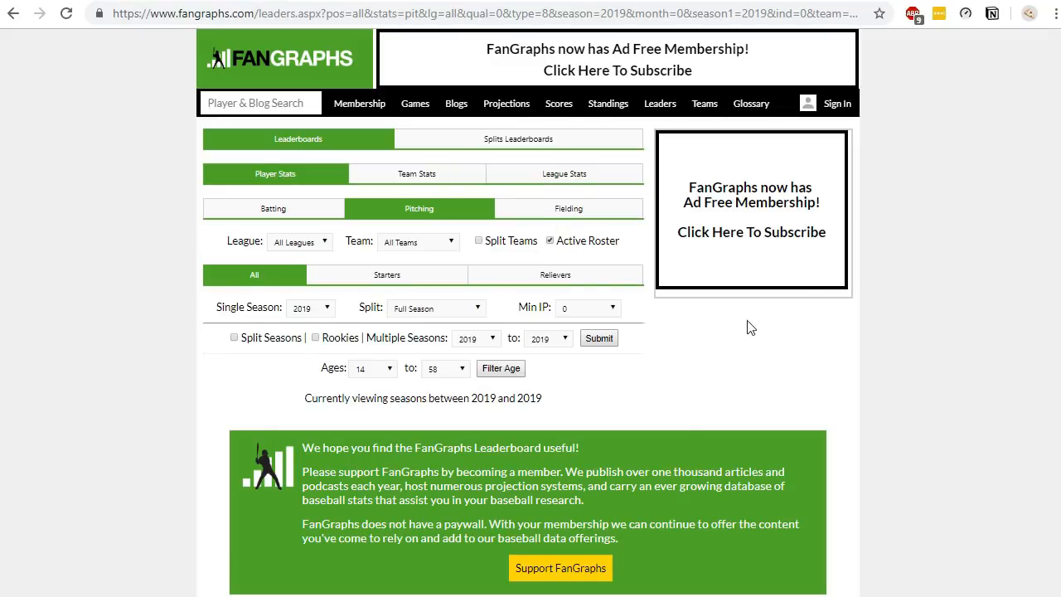
# - Set the Min IP filter of the 2019 pitching leaderboard to 10
pyautogui.scroll(-2, 747, 328)
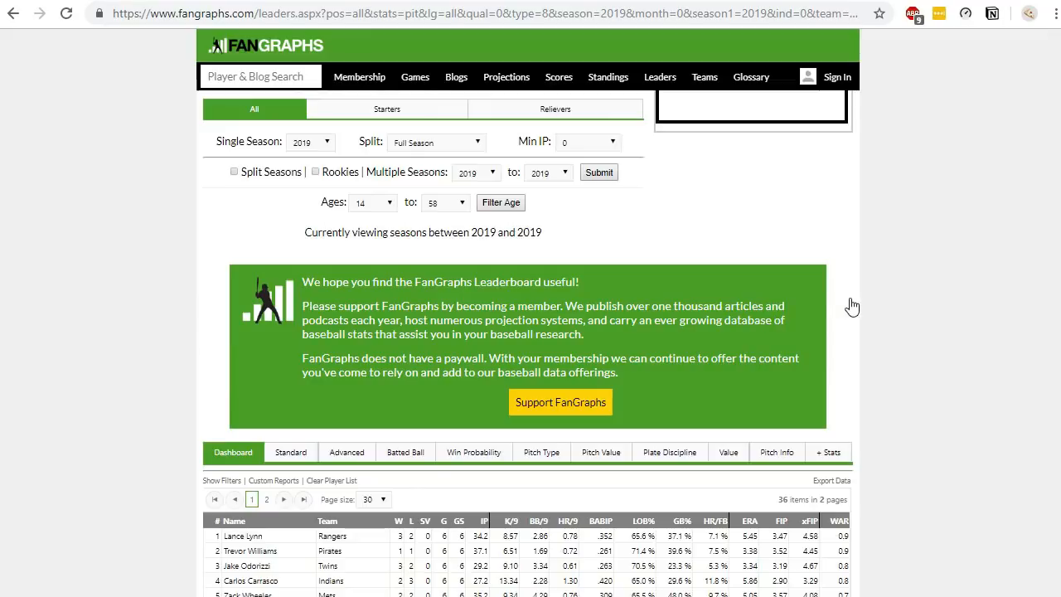
pyautogui.scroll(-1, 912, 282)
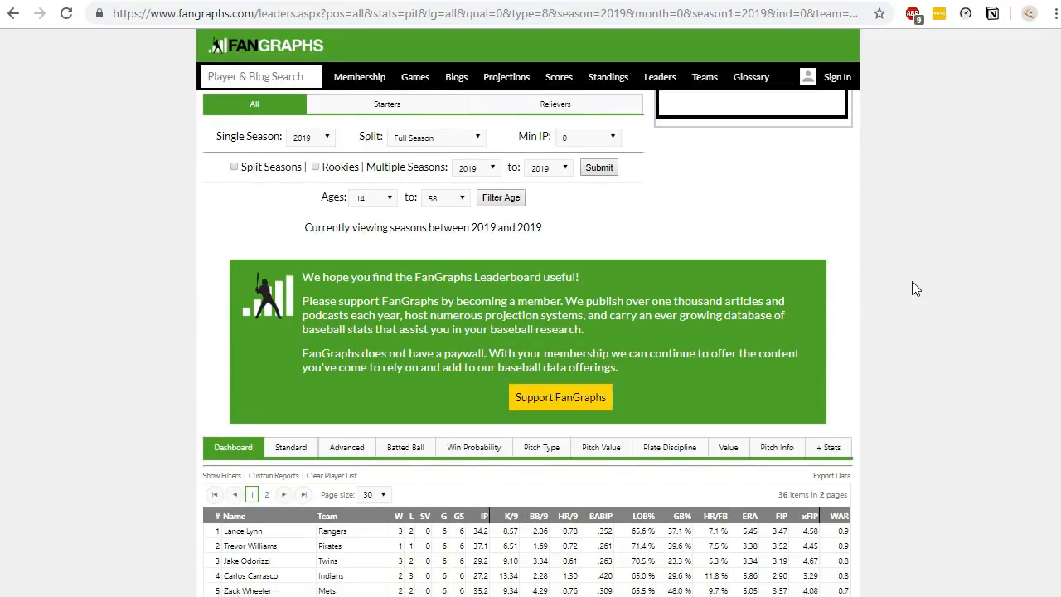
pyautogui.scroll(-4, 915, 288)
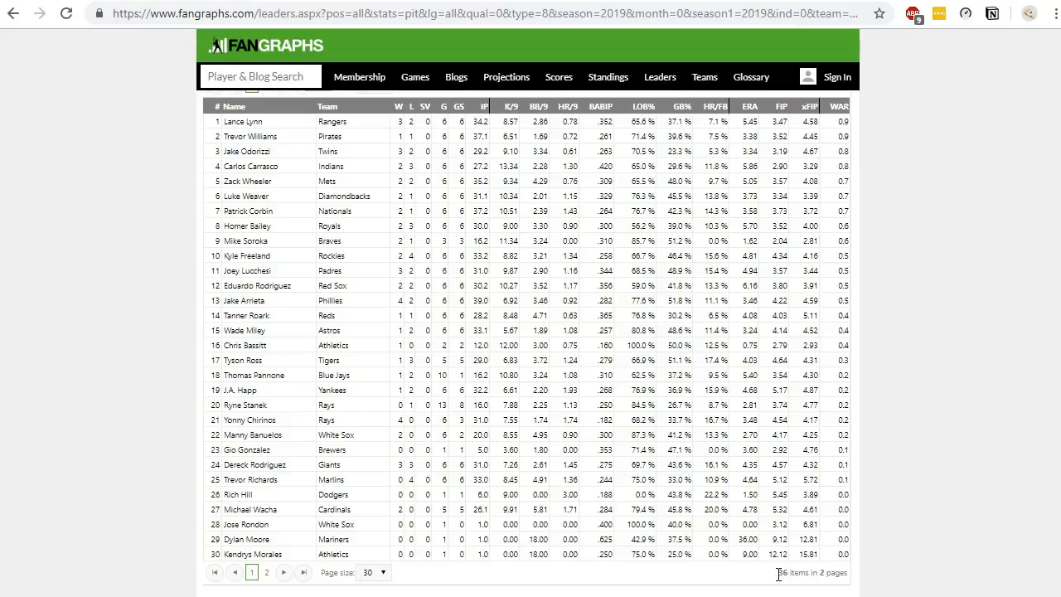
pyautogui.moveTo(778, 575); pyautogui.dragTo(807, 574)
pyautogui.click(807, 574)
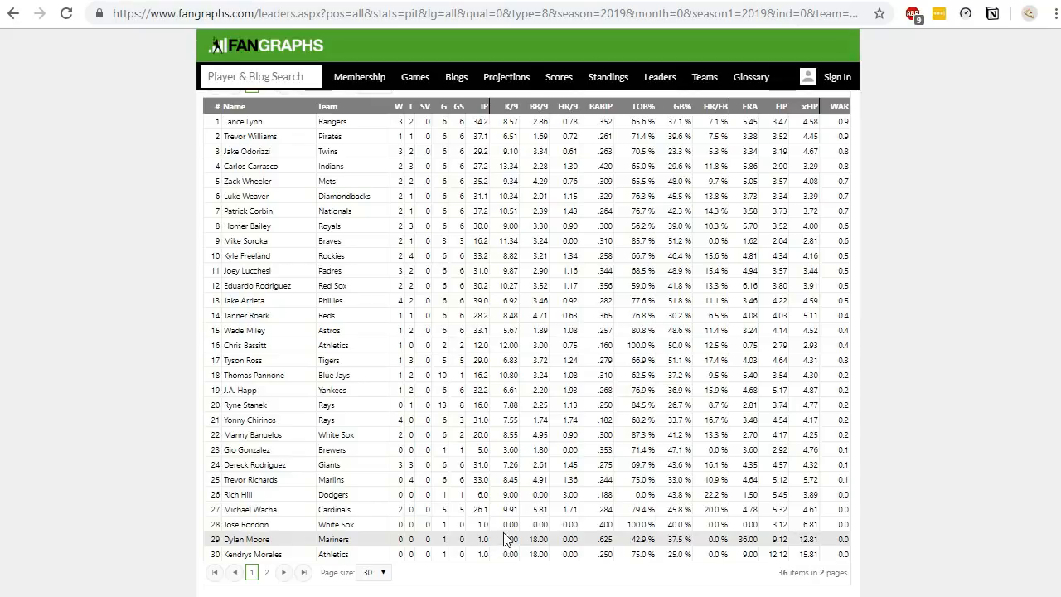
pyautogui.scroll(5, 499, 546)
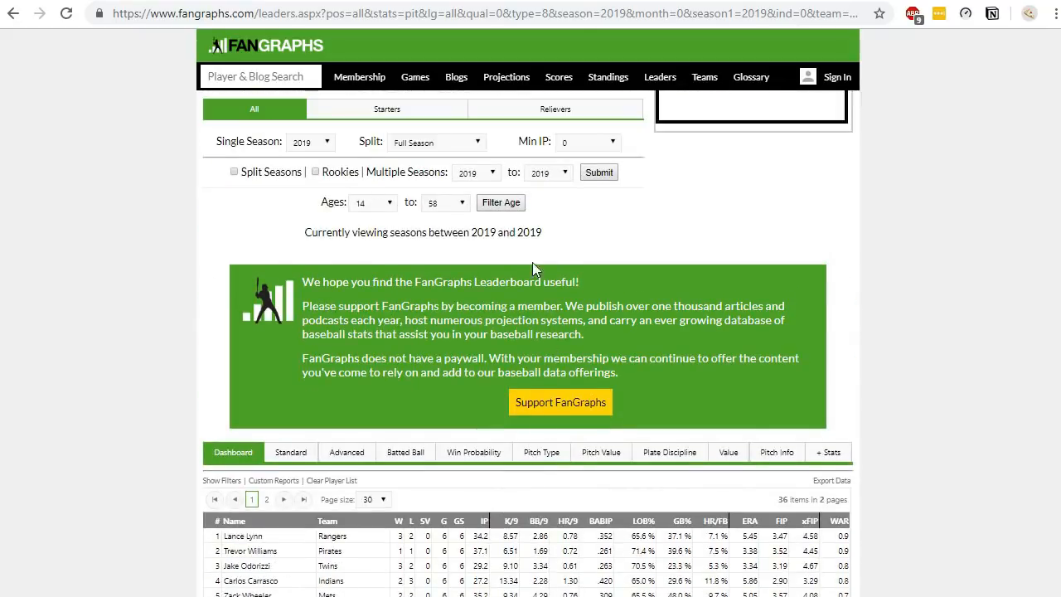
pyautogui.click(583, 138)
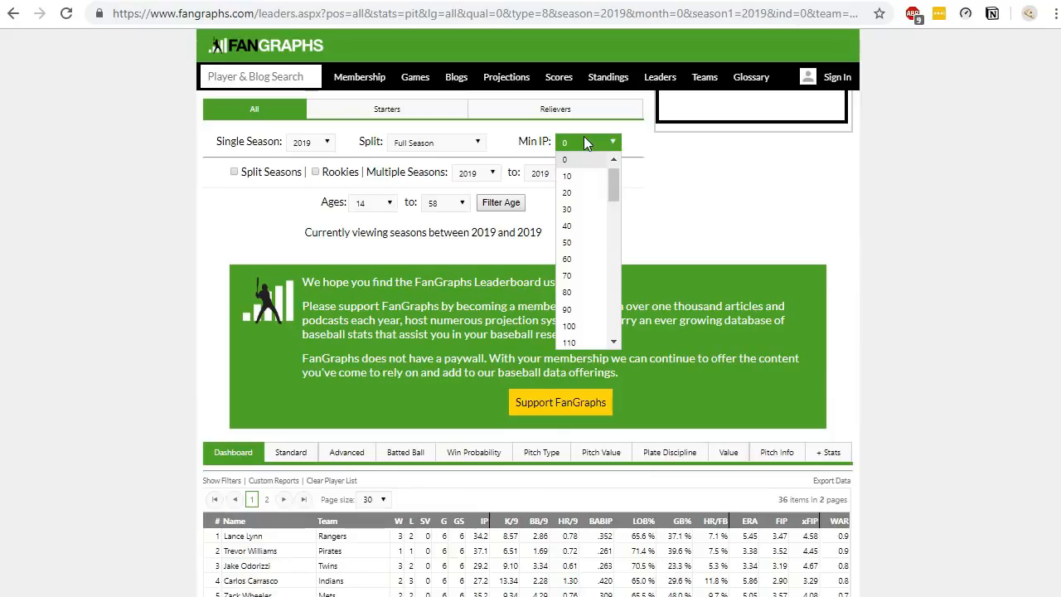
pyautogui.click(594, 180)
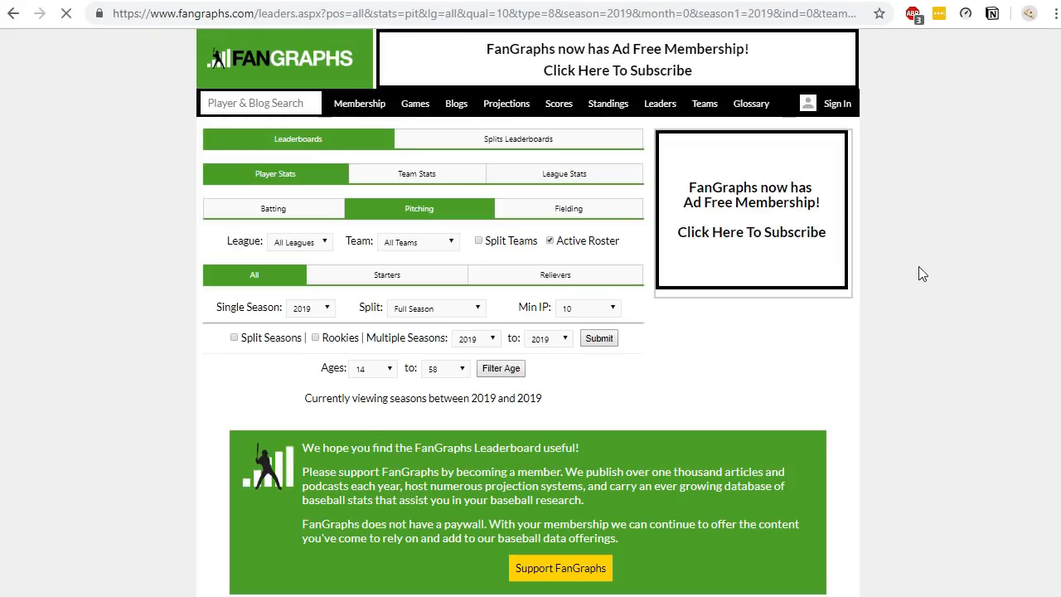
# - Try changing the URL's qual parameter to 5 and reload the pitching leaderboard
pyautogui.scroll(-3, 920, 274)
pyautogui.scroll(-3, 930, 273)
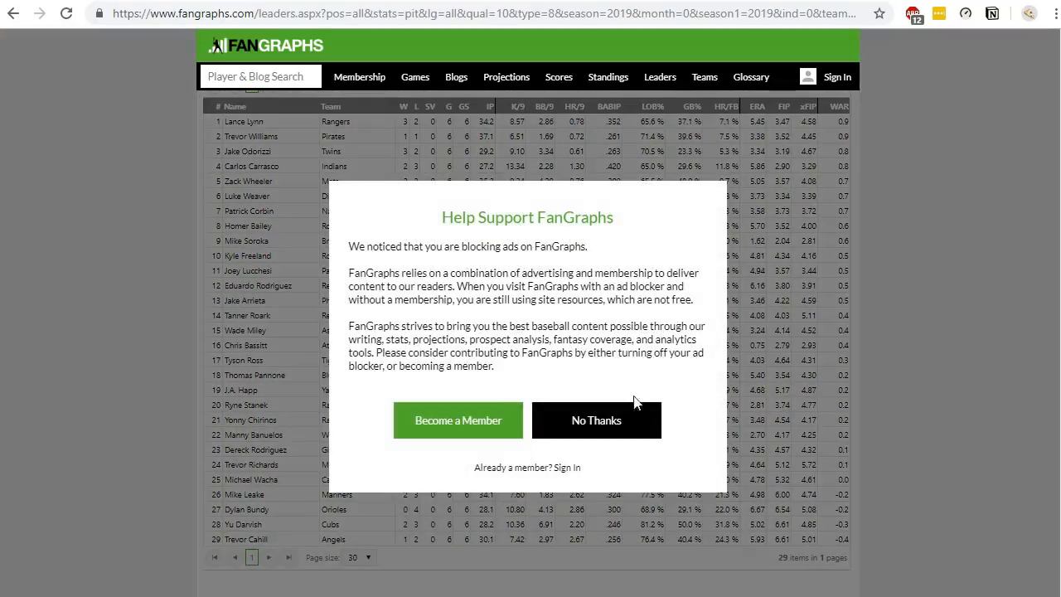
pyautogui.click(563, 417)
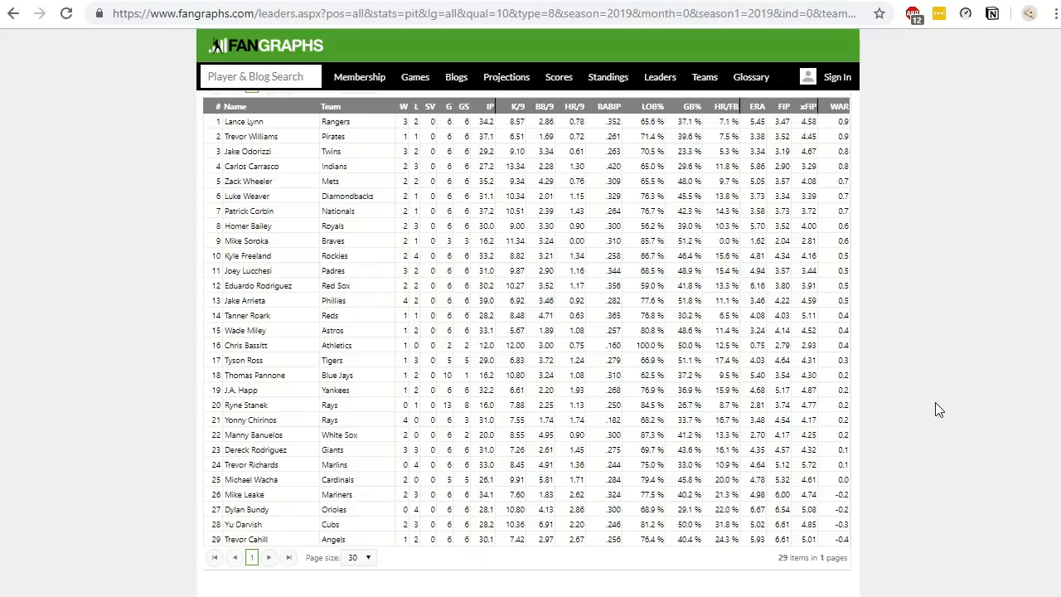
pyautogui.scroll(4, 935, 402)
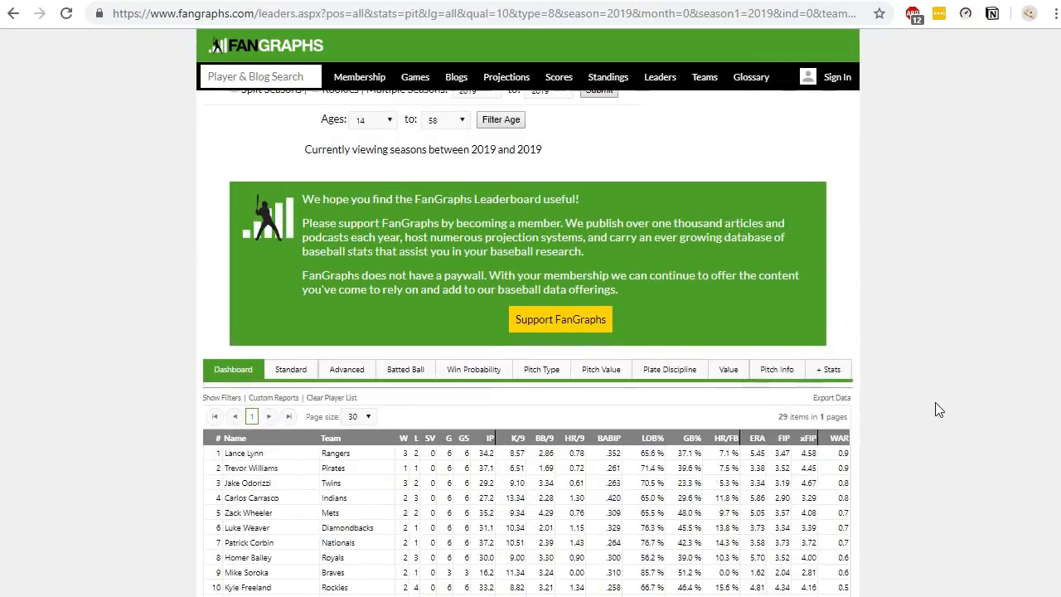
pyautogui.moveTo(736, 12); pyautogui.dragTo(892, 46)
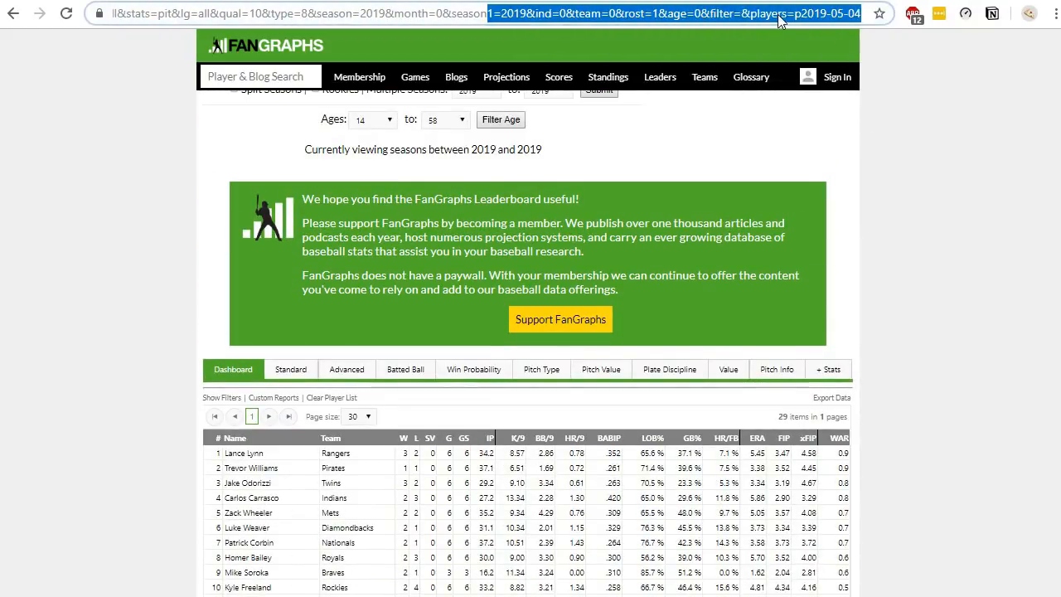
pyautogui.click(474, 9)
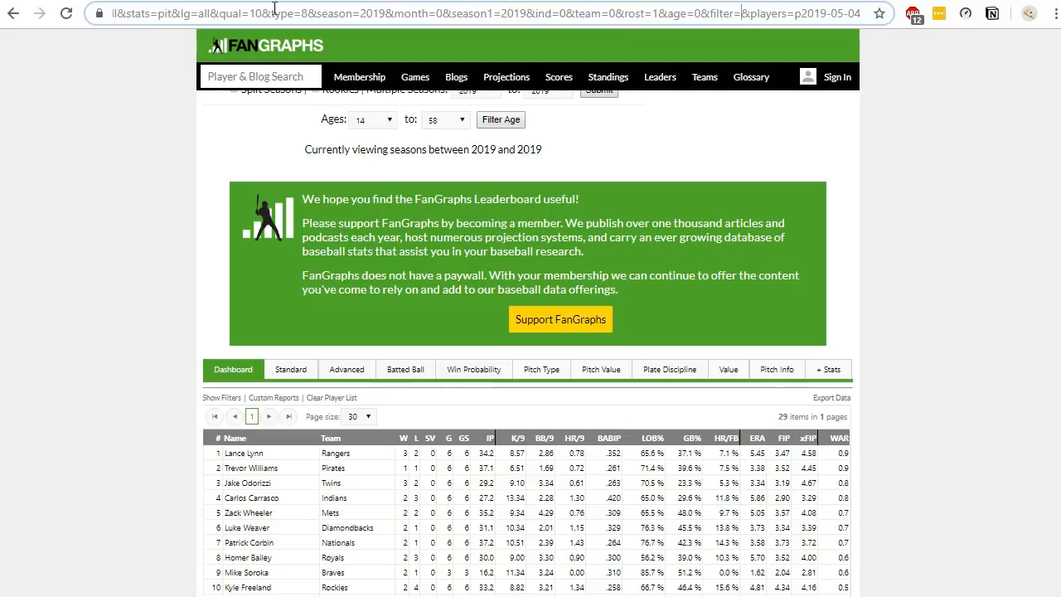
pyautogui.press('BackSpace')
pyautogui.press('BackSpace')
pyautogui.write('5')
pyautogui.press('Return')
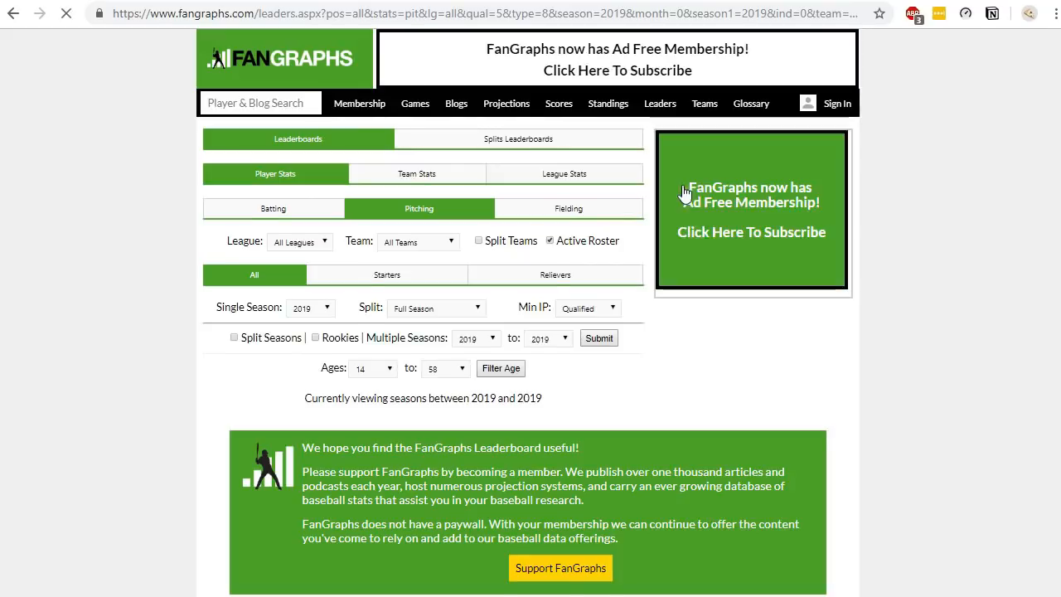
pyautogui.scroll(-10, 848, 303)
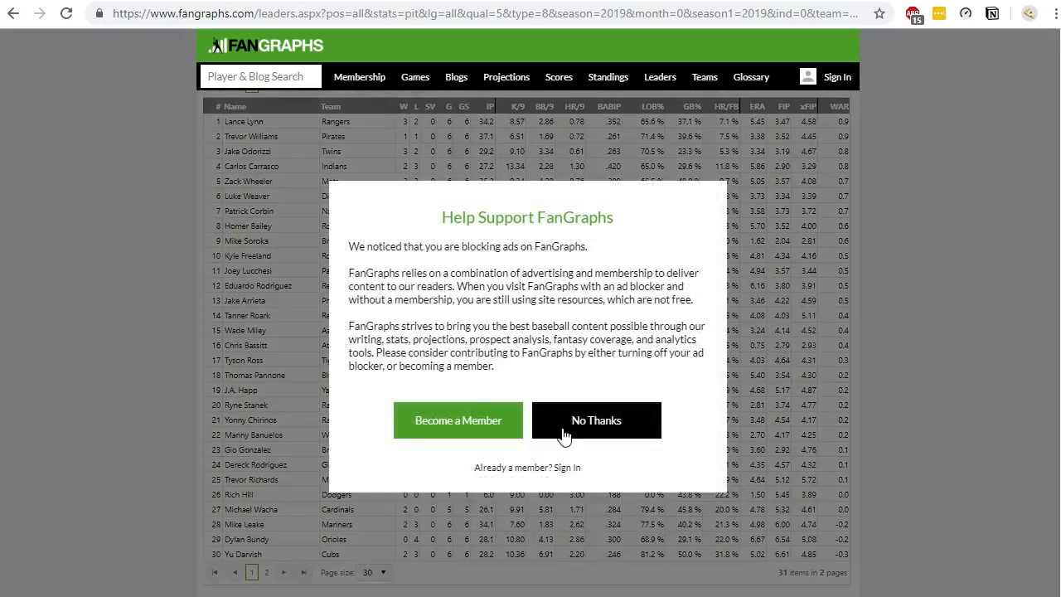
pyautogui.click(564, 437)
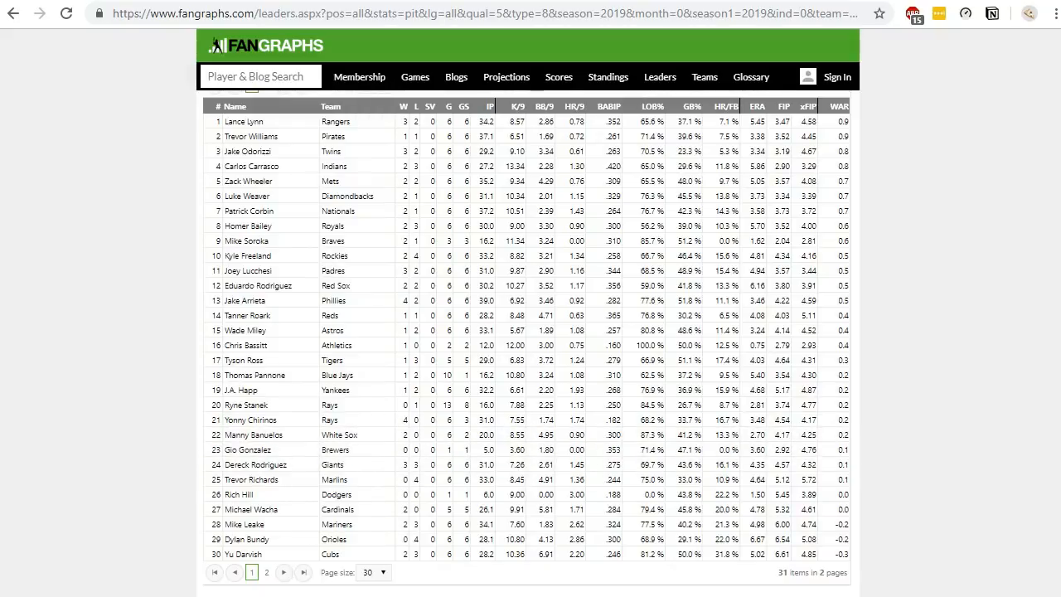
pyautogui.click(282, 572)
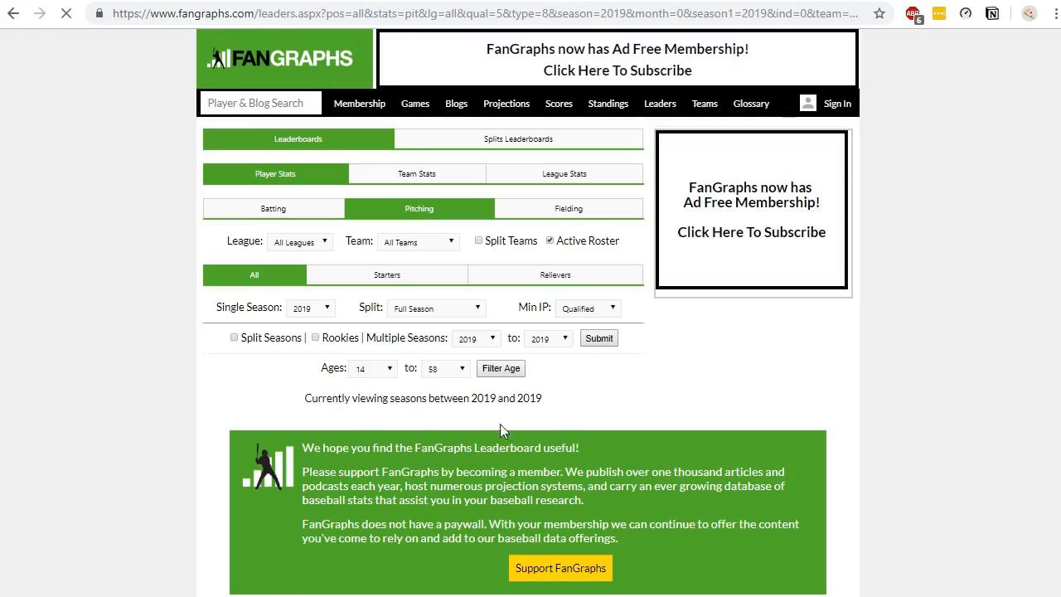
pyautogui.scroll(-3, 501, 427)
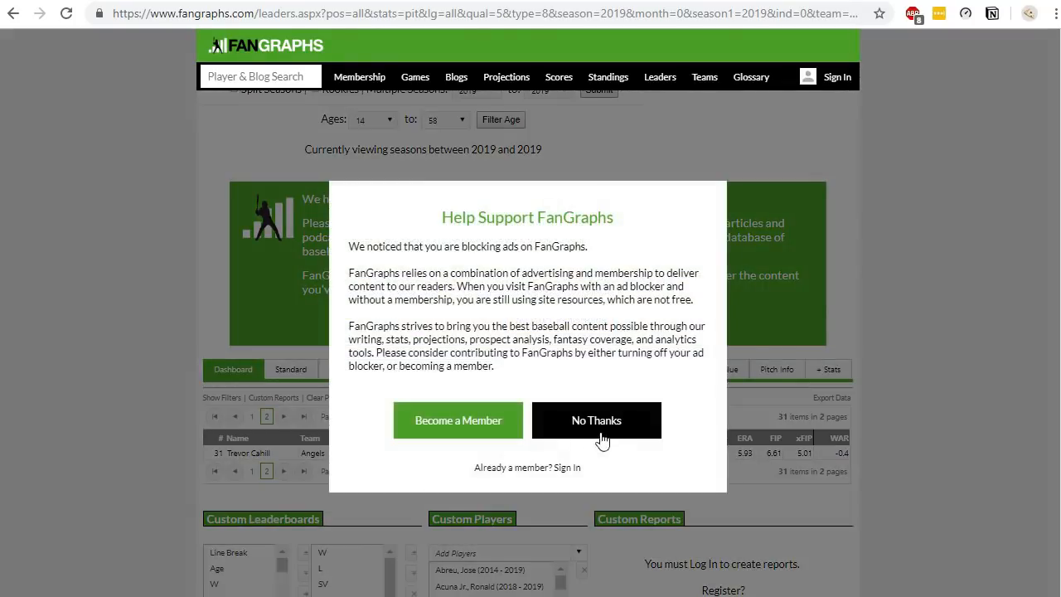
pyautogui.click(602, 439)
pyautogui.click(371, 471)
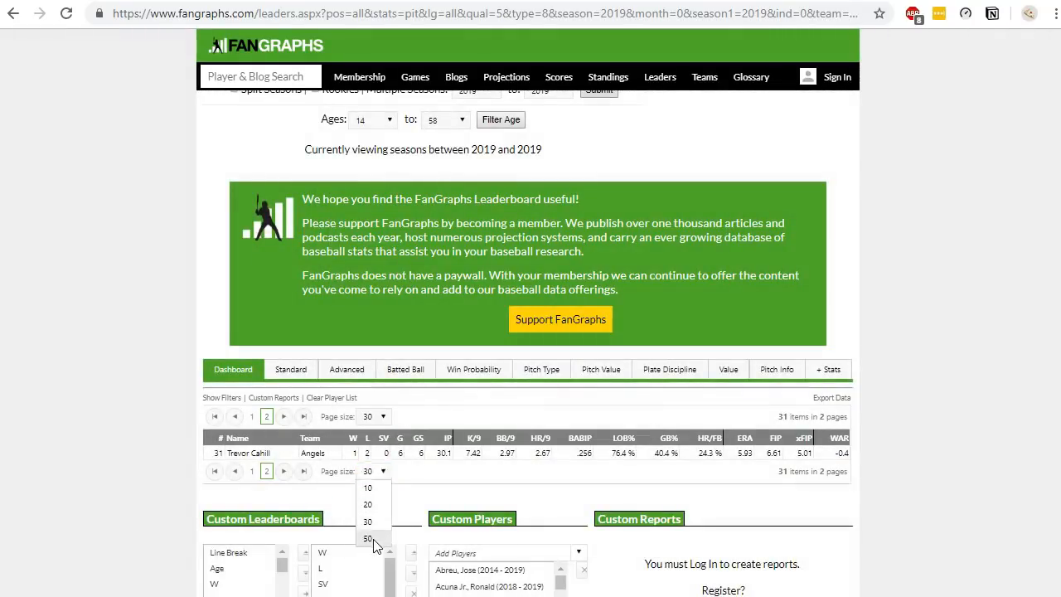
pyautogui.click(367, 538)
pyautogui.scroll(-4, 949, 438)
pyautogui.scroll(-2, 942, 428)
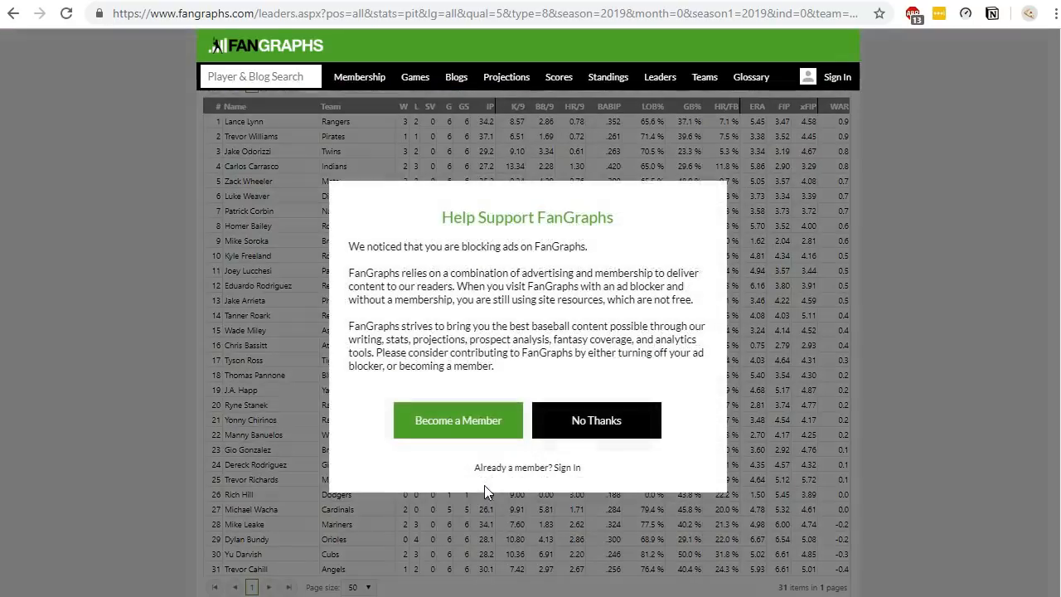
pyautogui.click(510, 423)
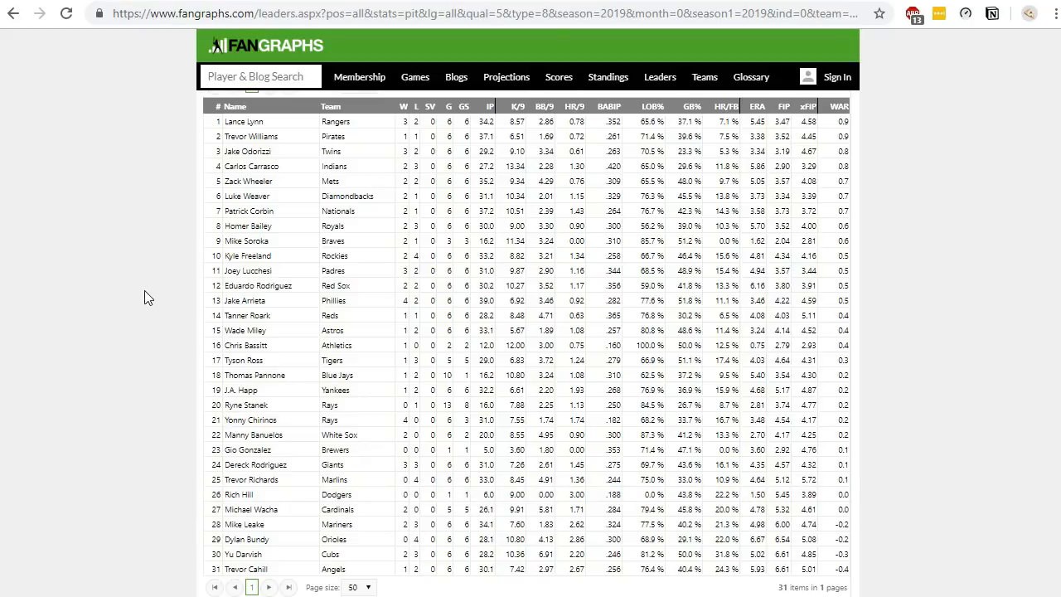
# - Switch the pitching leaderboard to the Standard stats view
pyautogui.scroll(2, 144, 298)
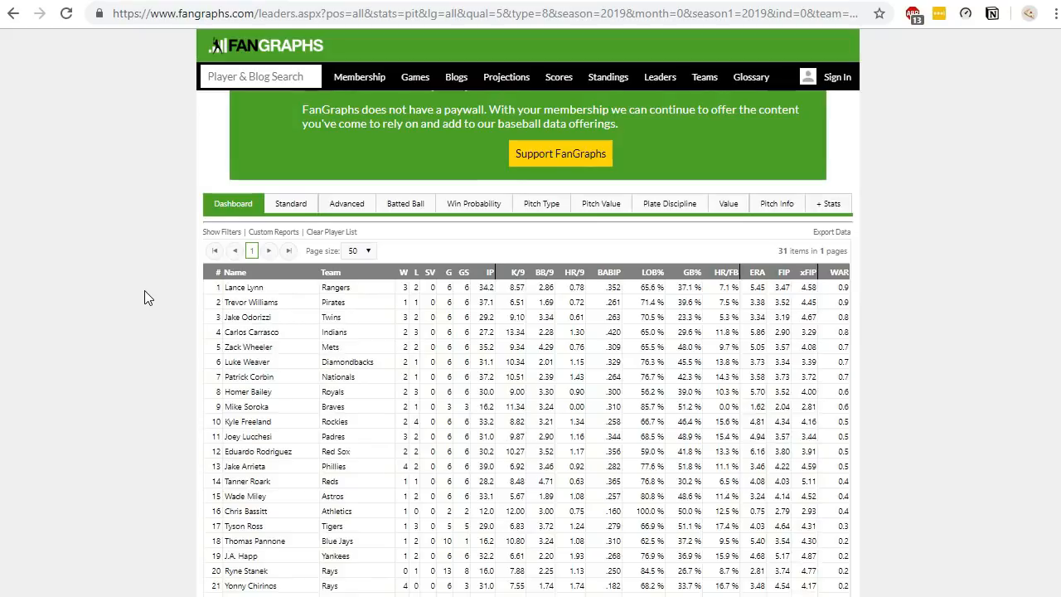
pyautogui.click(290, 205)
pyautogui.scroll(-4, 240, 248)
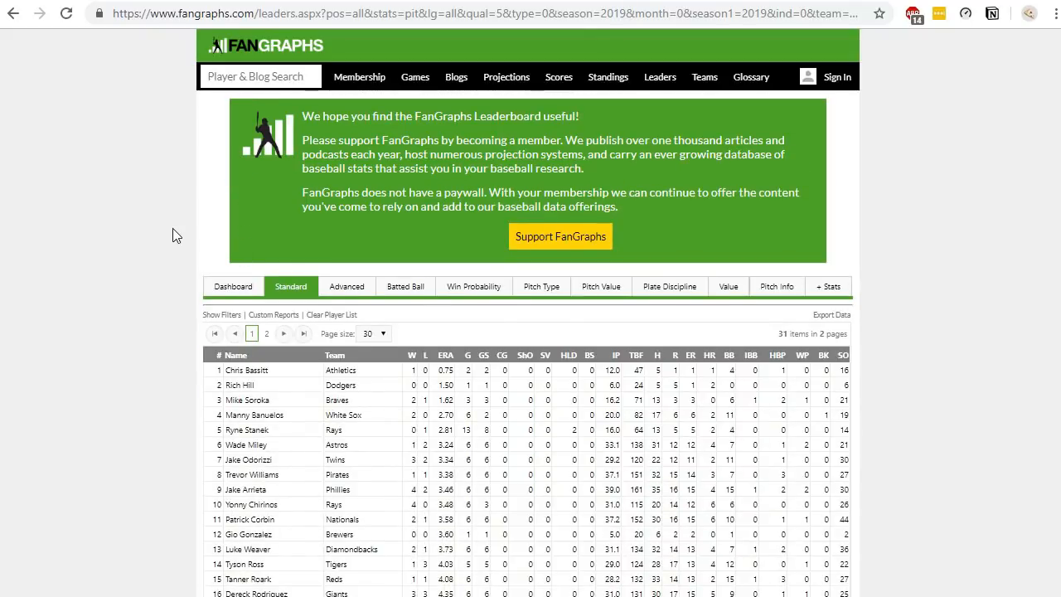
pyautogui.scroll(3, 172, 228)
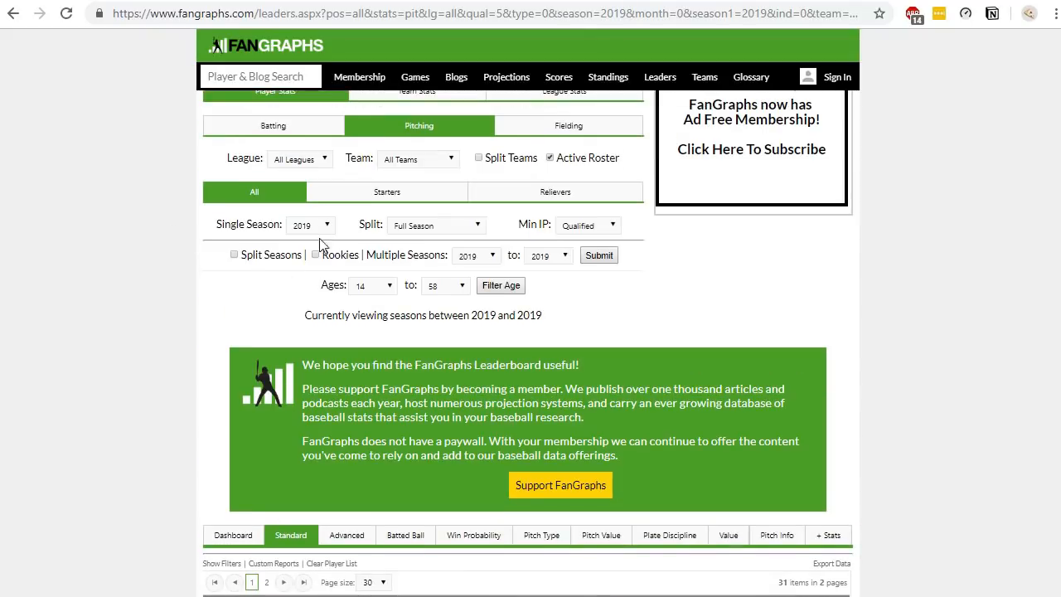
# - Set the Standard pitching leaderboard's Min IP to 10 and its page size to 50
pyautogui.click(584, 235)
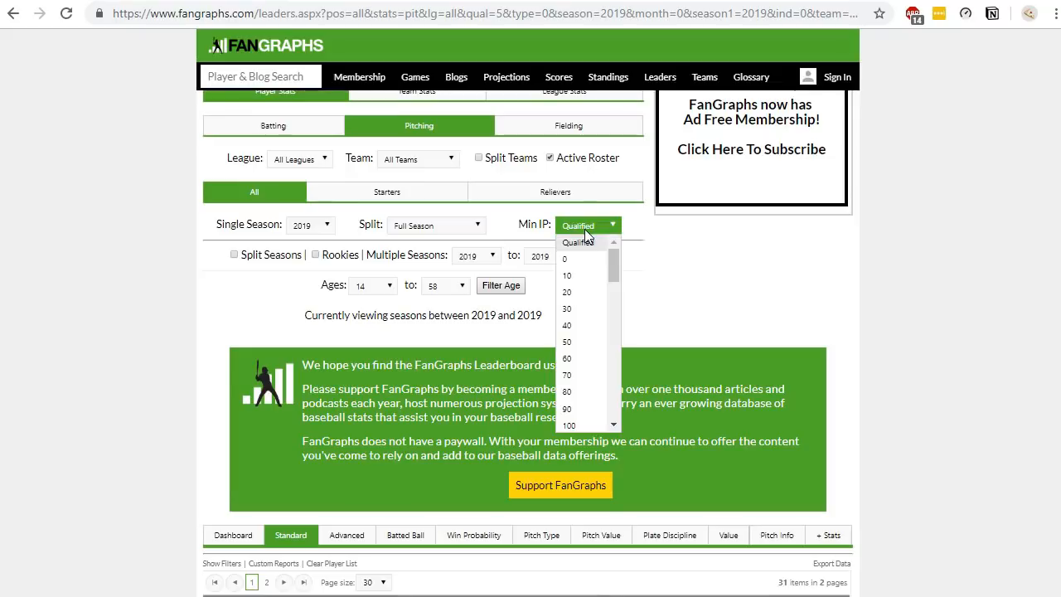
pyautogui.click(594, 273)
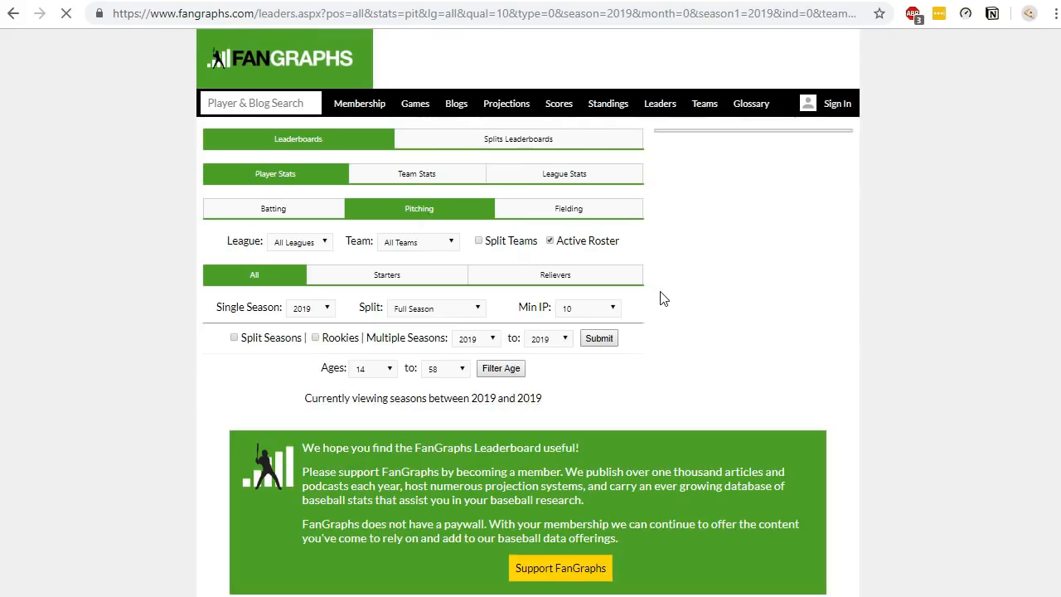
pyautogui.scroll(-3, 664, 300)
pyautogui.scroll(-5, 664, 301)
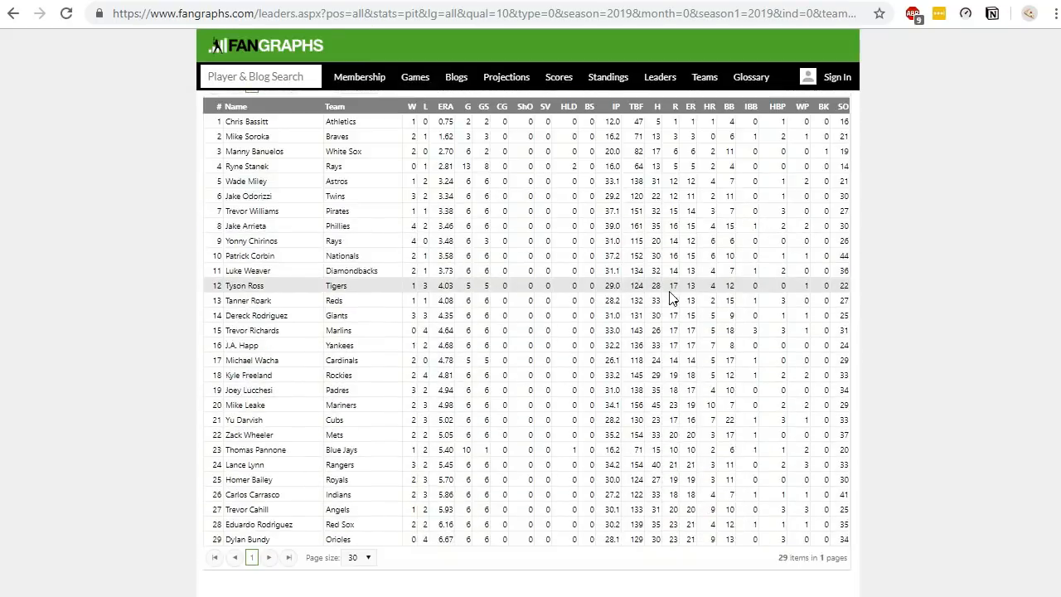
pyautogui.click(369, 473)
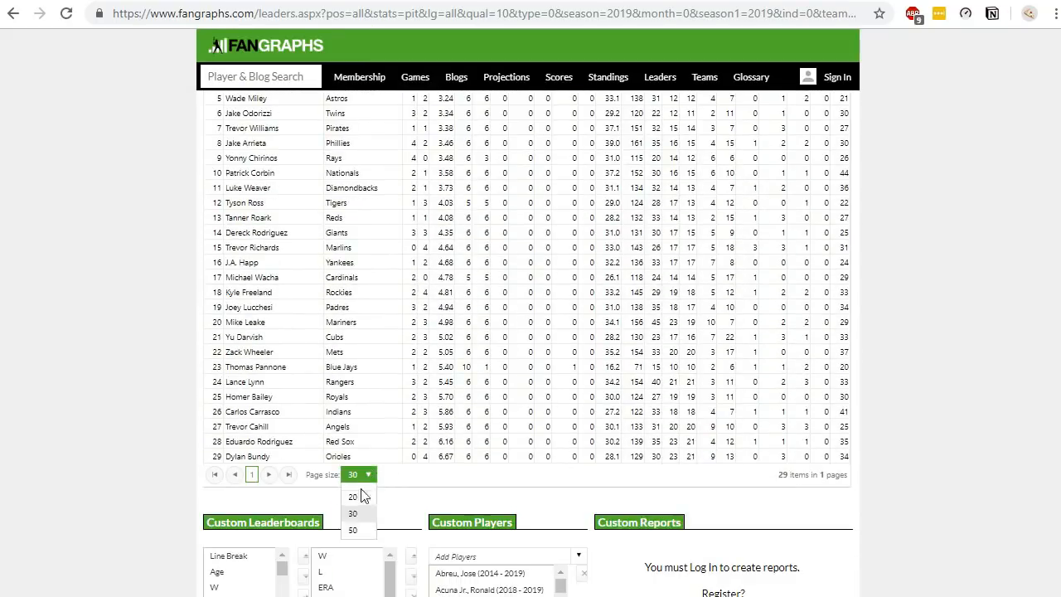
pyautogui.click(363, 541)
# - Copy the full URL of the Standard pitching leaderboard from the address bar
pyautogui.click(820, 13)
pyautogui.moveTo(821, 13); pyautogui.dragTo(918, 42)
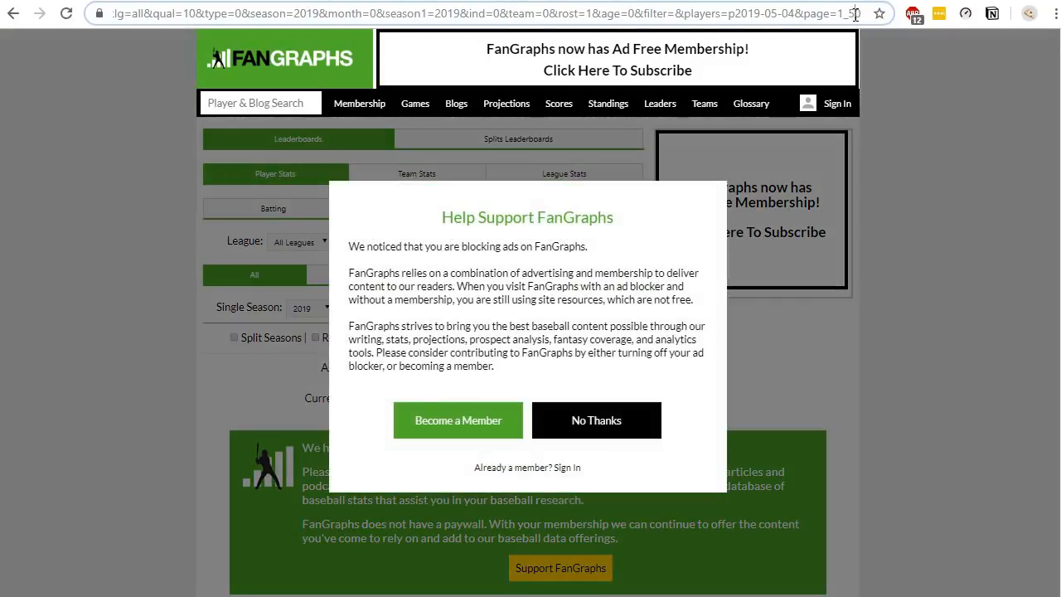
pyautogui.click(611, 419)
pyautogui.click(791, 14)
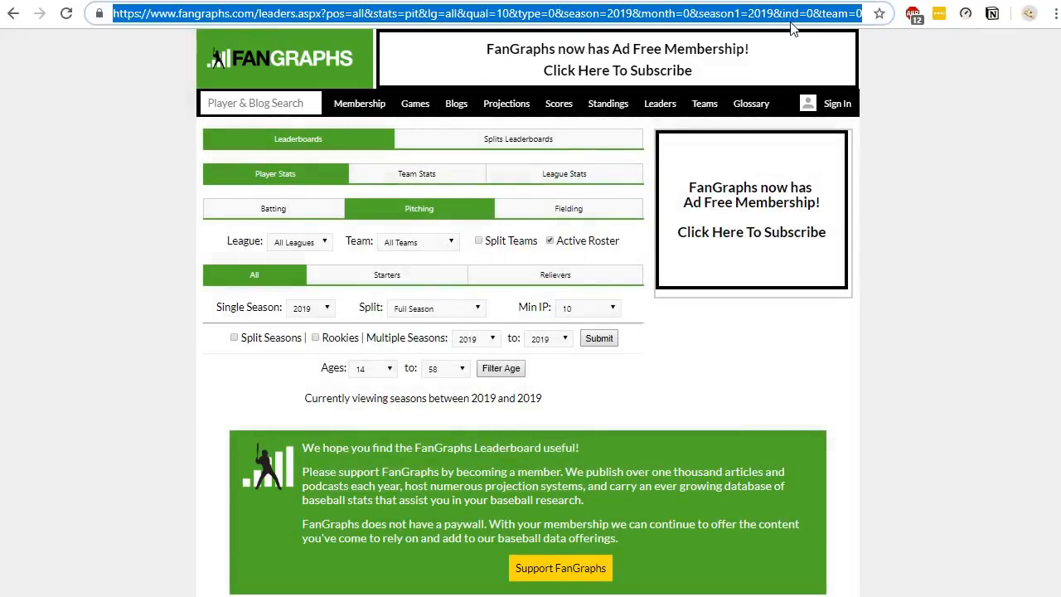
pyautogui.click(934, 182)
pyautogui.scroll(-6, 932, 183)
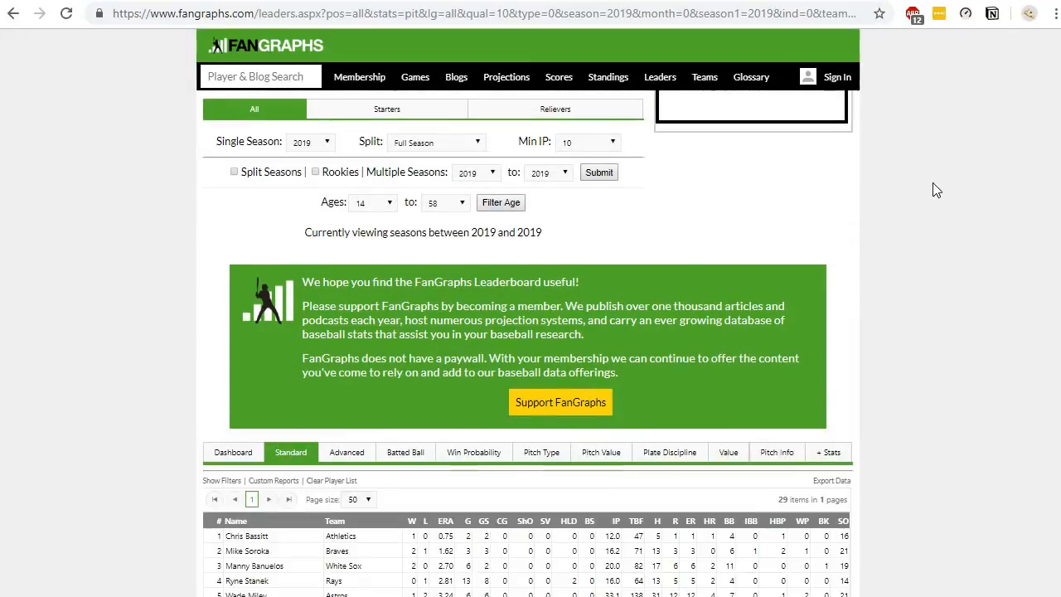
pyautogui.scroll(-2, 928, 214)
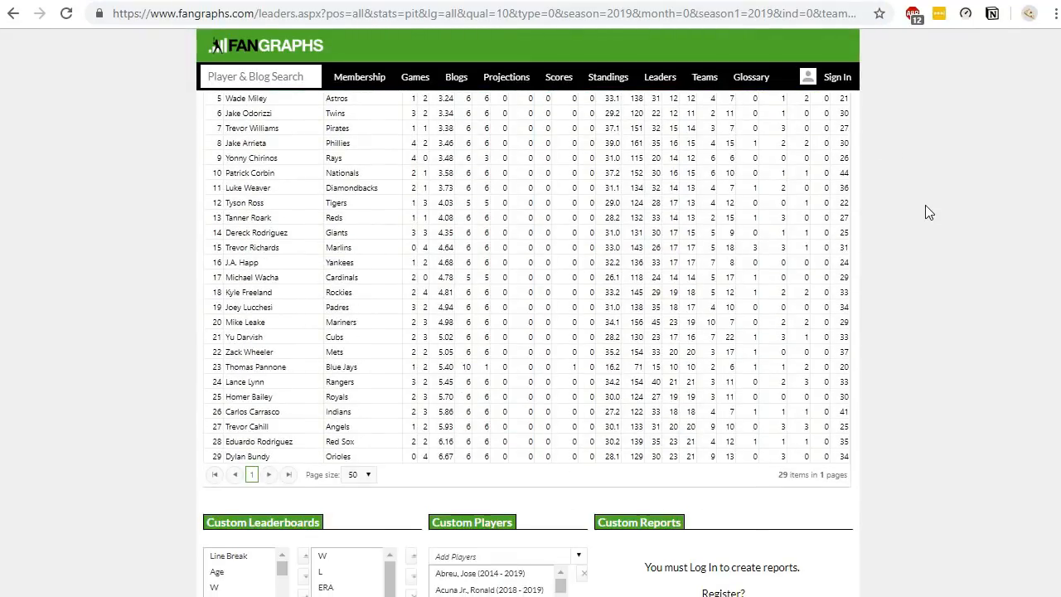
pyautogui.scroll(1, 926, 210)
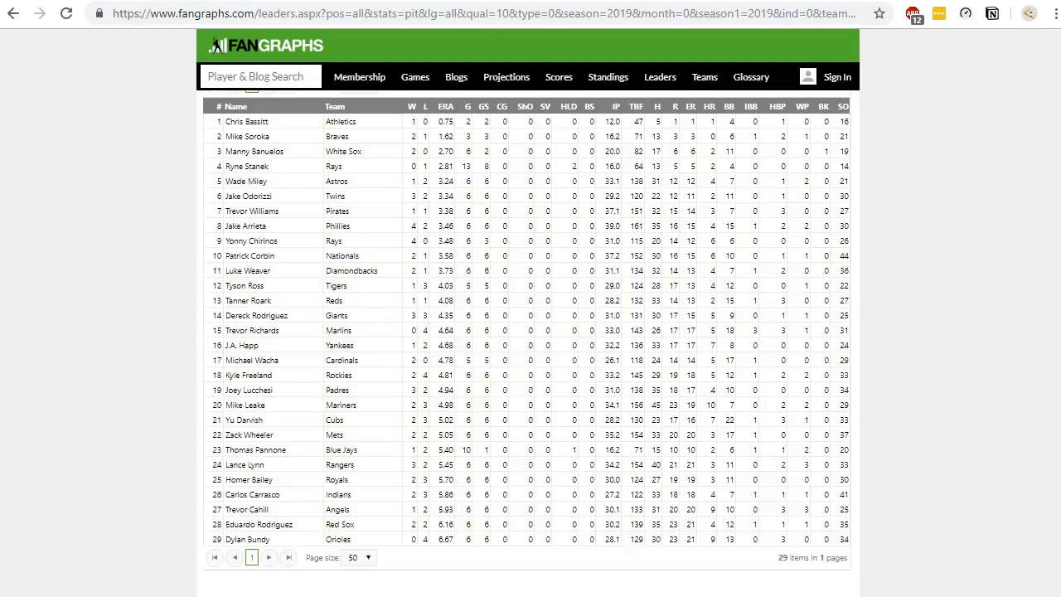
# - Switch to Excel and start a From Web data import using the copied leaderboard URL
pyautogui.hotkey('alt', 'Tab')
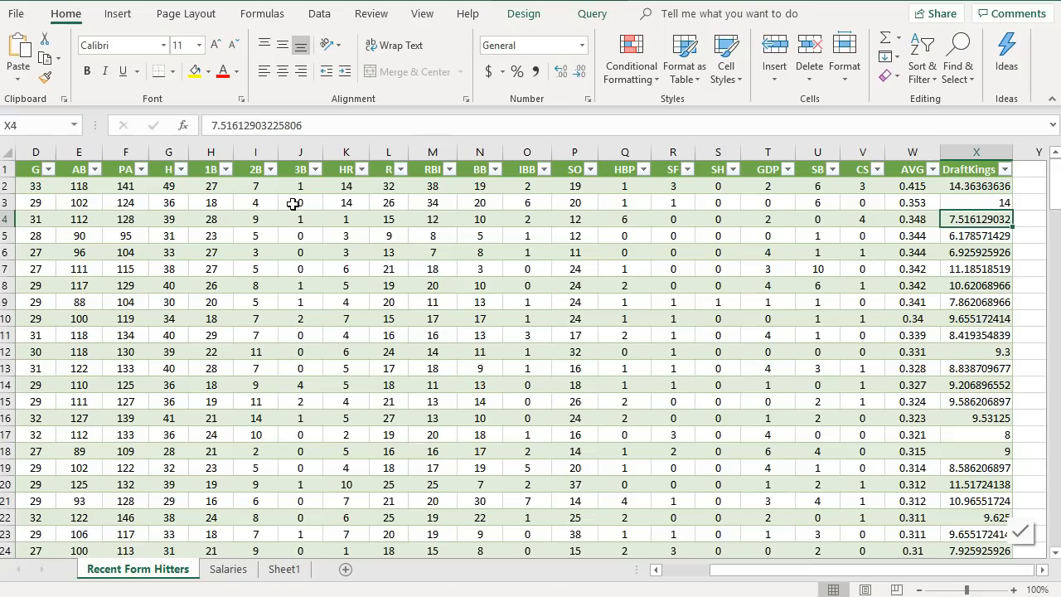
pyautogui.click(332, 16)
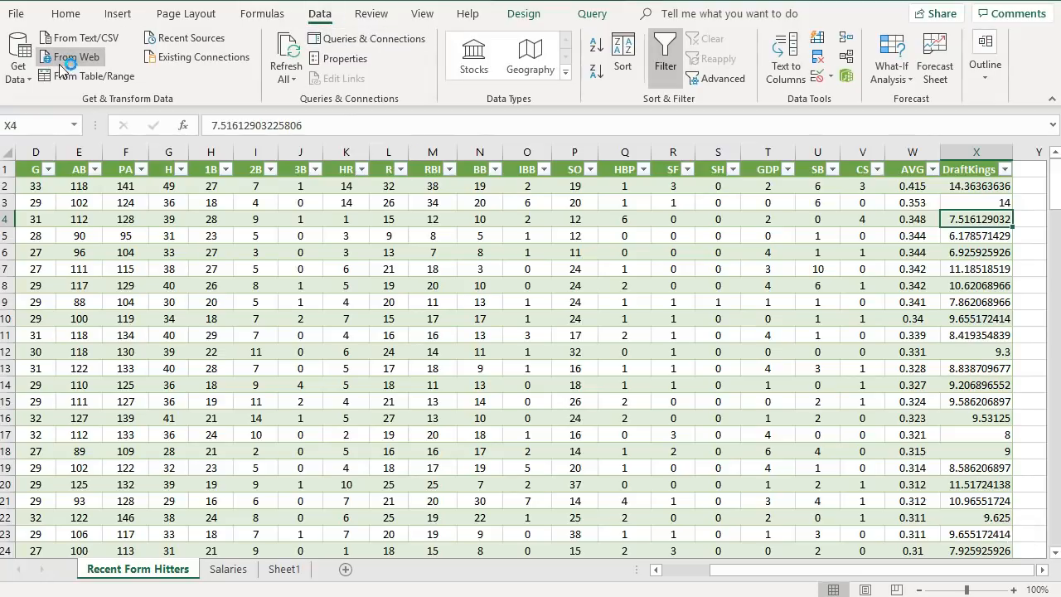
pyautogui.hotkey('ctrl', 'v')
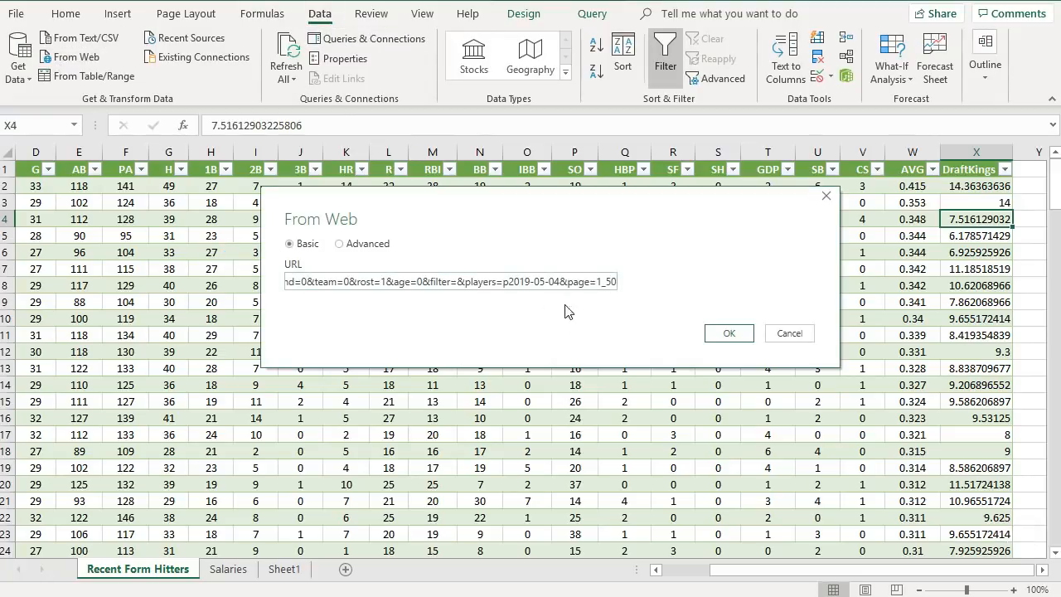
pyautogui.click(729, 336)
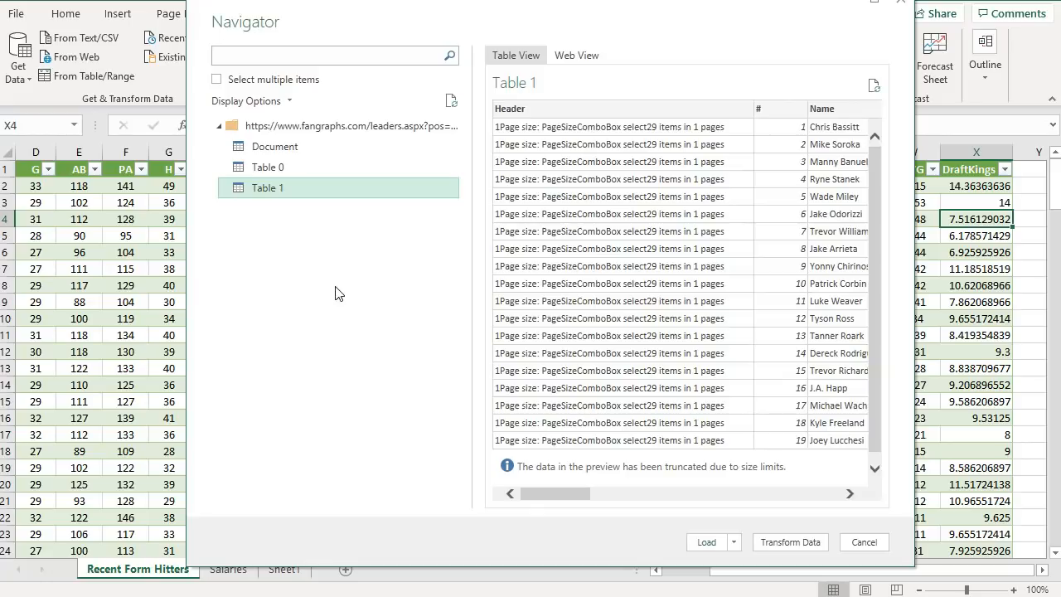
# - Open Table 1 from the Navigator in Power Query Editor and remove its Header column
pyautogui.click(295, 166)
pyautogui.click(295, 150)
pyautogui.click(298, 170)
pyautogui.click(298, 186)
pyautogui.click(784, 539)
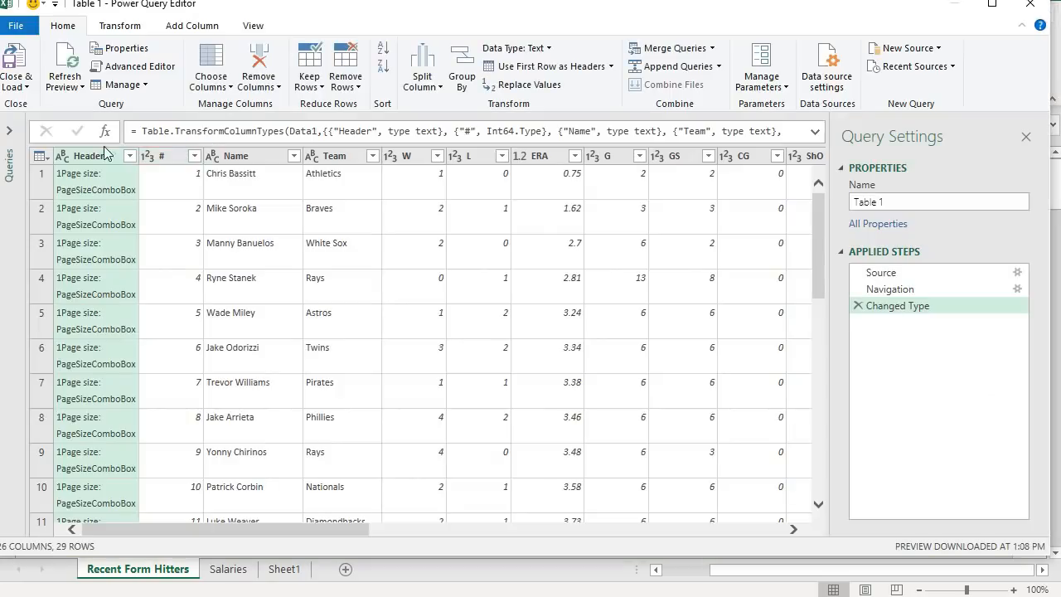
pyautogui.click(259, 57)
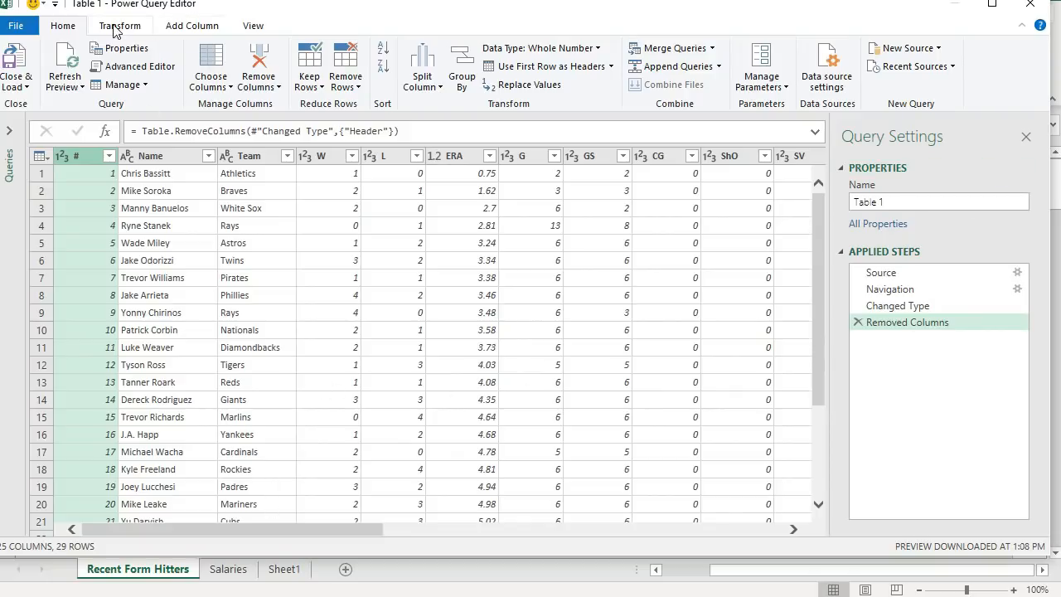
# - Start adding a custom column to the pitching table and name it DraftKings
pyautogui.click(188, 30)
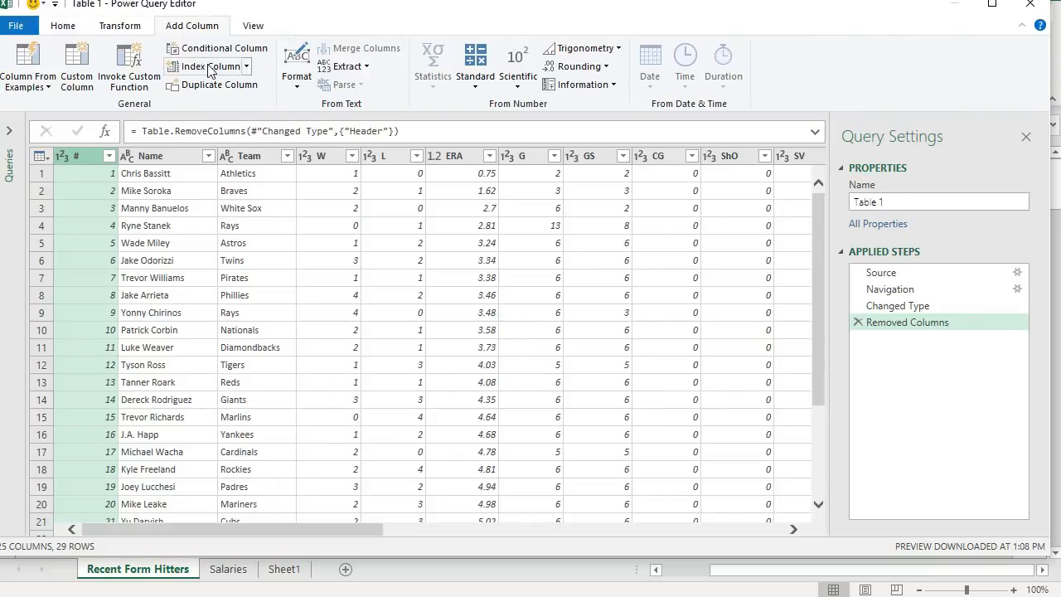
pyautogui.click(79, 63)
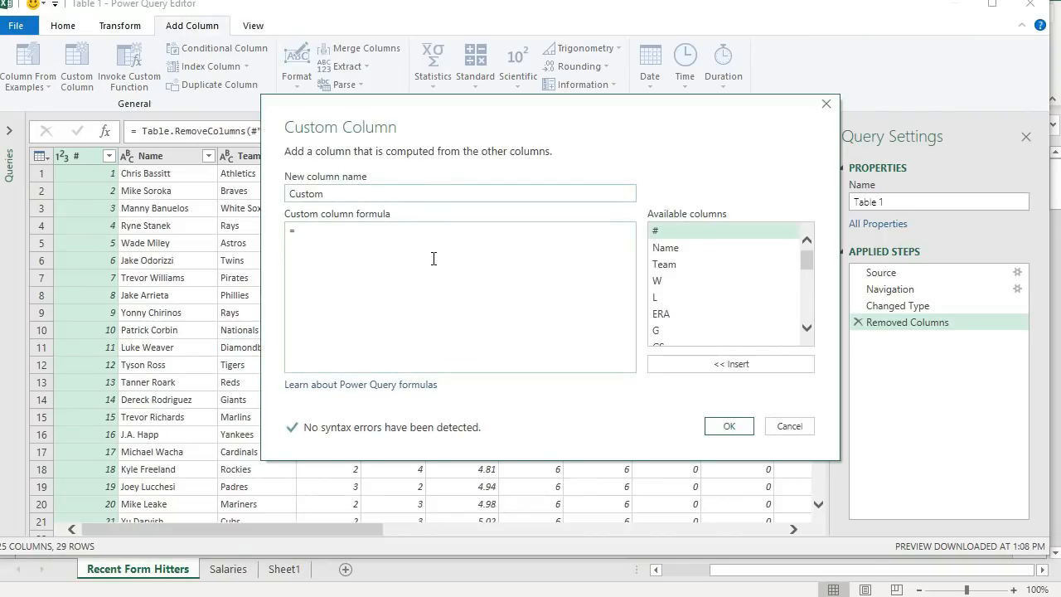
pyautogui.write('DraftKings')
pyautogui.press('Delete')
pyautogui.press('Delete')
pyautogui.press('Delete')
pyautogui.press('Delete')
pyautogui.press('Delete')
pyautogui.click(433, 258)
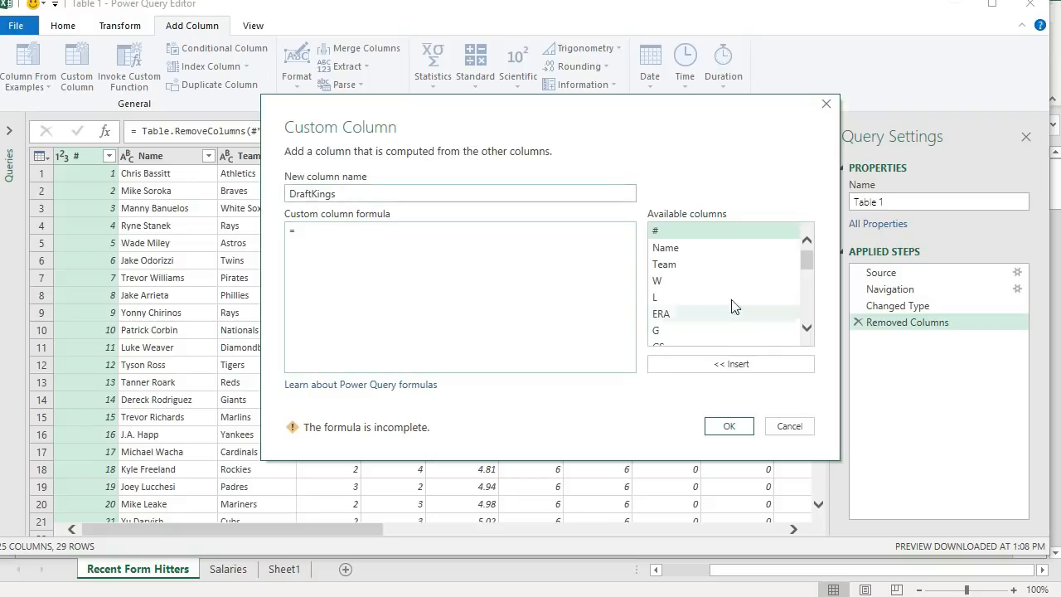
# - Begin the custom column formula with ([IP]*2.25)+([SO]*2)+([W]*4), inserting columns from the available list
pyautogui.moveTo(805, 263); pyautogui.dragTo(807, 287)
pyautogui.doubleClick(718, 276)
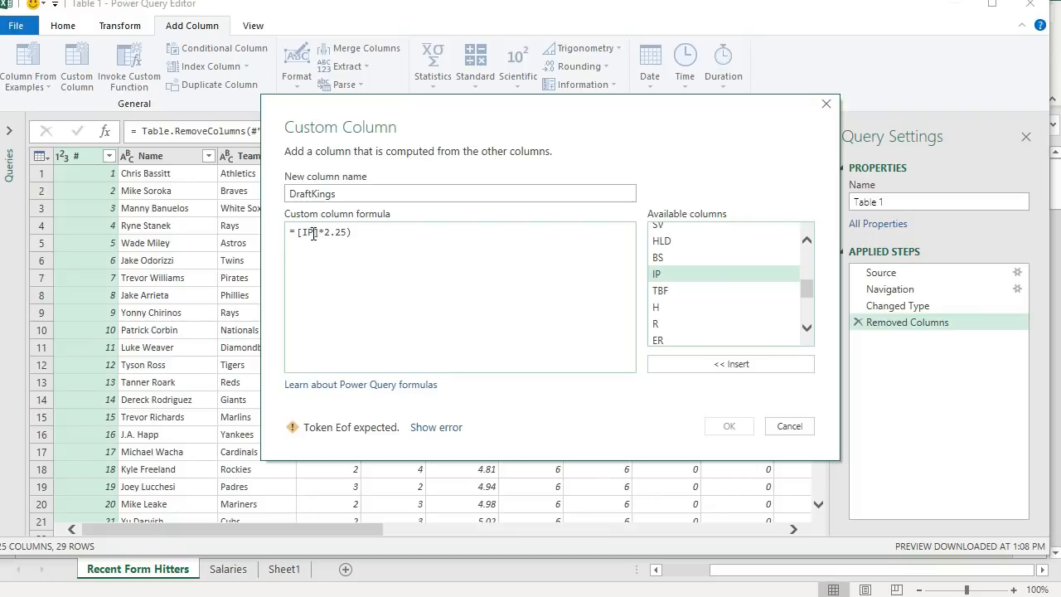
pyautogui.write('(')
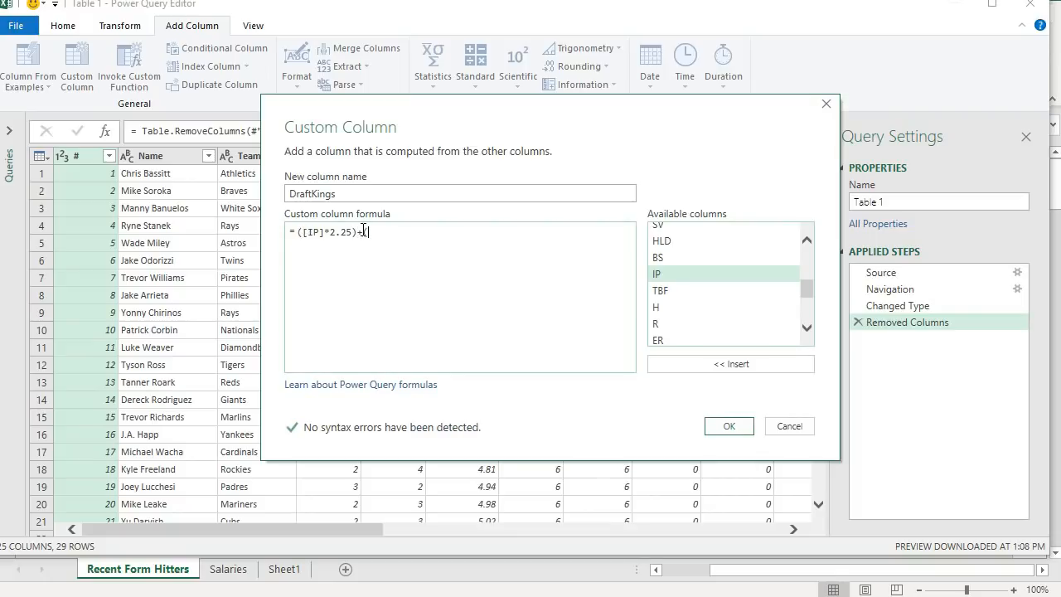
pyautogui.scroll(-2, 718, 318)
pyautogui.scroll(-1, 709, 323)
pyautogui.doubleClick(675, 335)
pyautogui.write('*2')
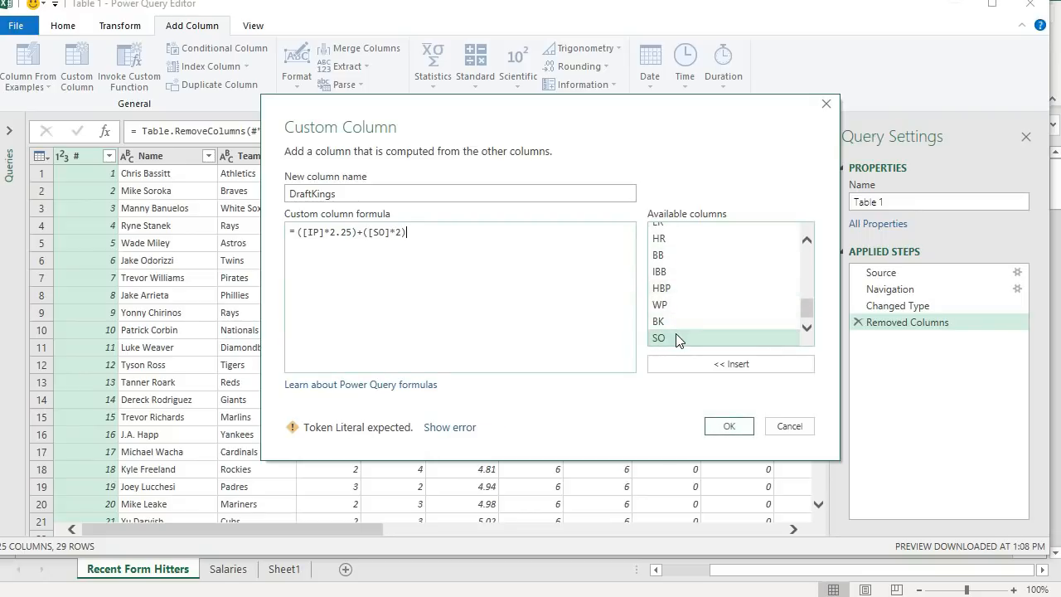
pyautogui.write(')+')
pyautogui.scroll(5, 696, 274)
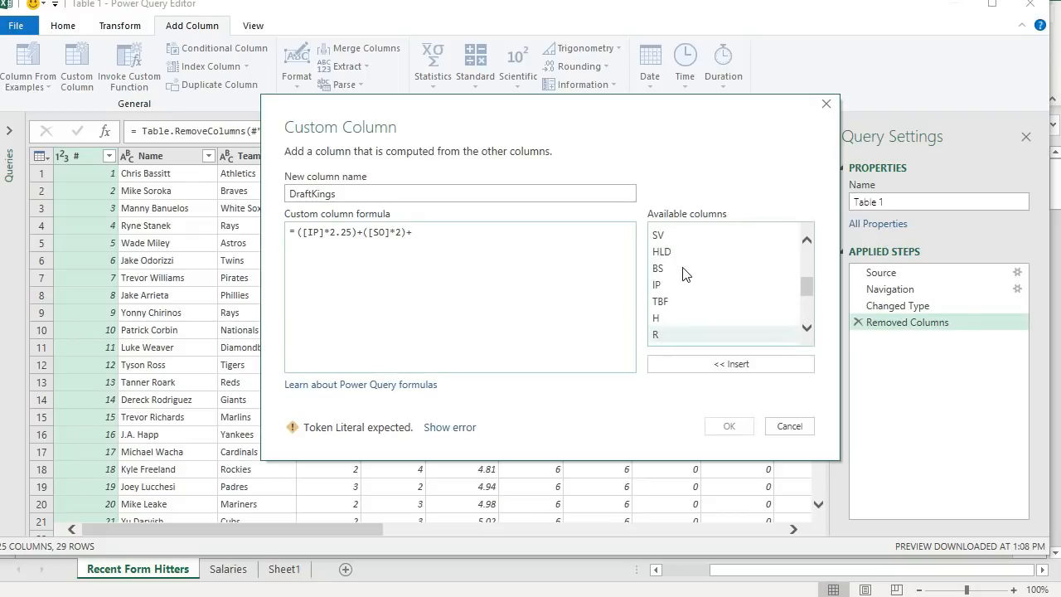
pyautogui.scroll(1, 716, 258)
pyautogui.write('(')
pyautogui.doubleClick(716, 251)
pyautogui.write('*4')
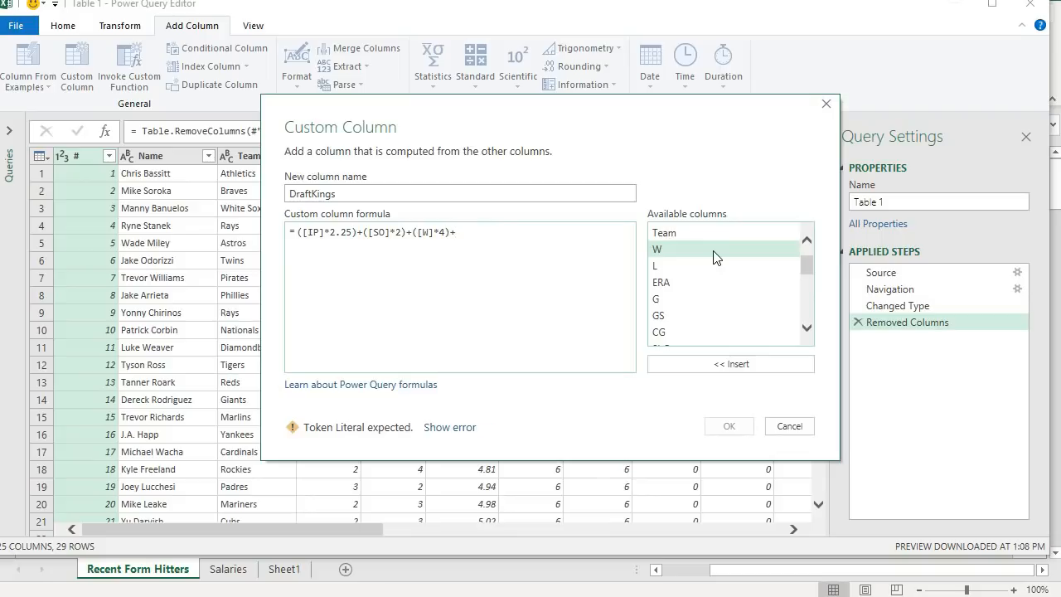
# - Extend the formula by subtracting ([ER]*2) and ([H]*.6)
pyautogui.write('+(')
pyautogui.press('BackSpace')
pyautogui.press('BackSpace')
pyautogui.write('-(')
pyautogui.scroll(-1, 727, 271)
pyautogui.scroll(-3, 727, 271)
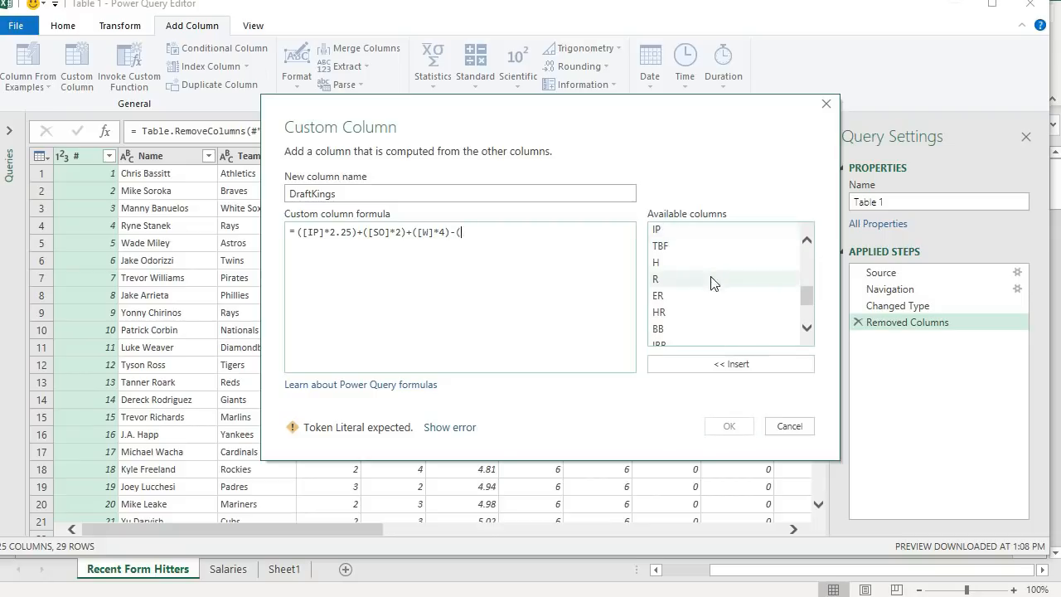
pyautogui.doubleClick(694, 296)
pyautogui.write('*')
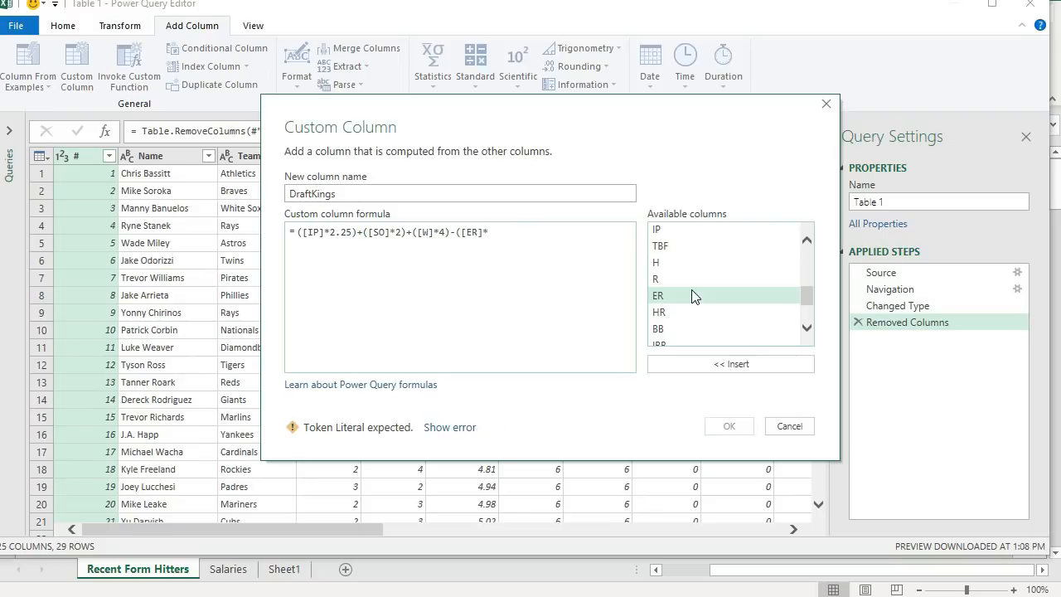
pyautogui.write('2)')
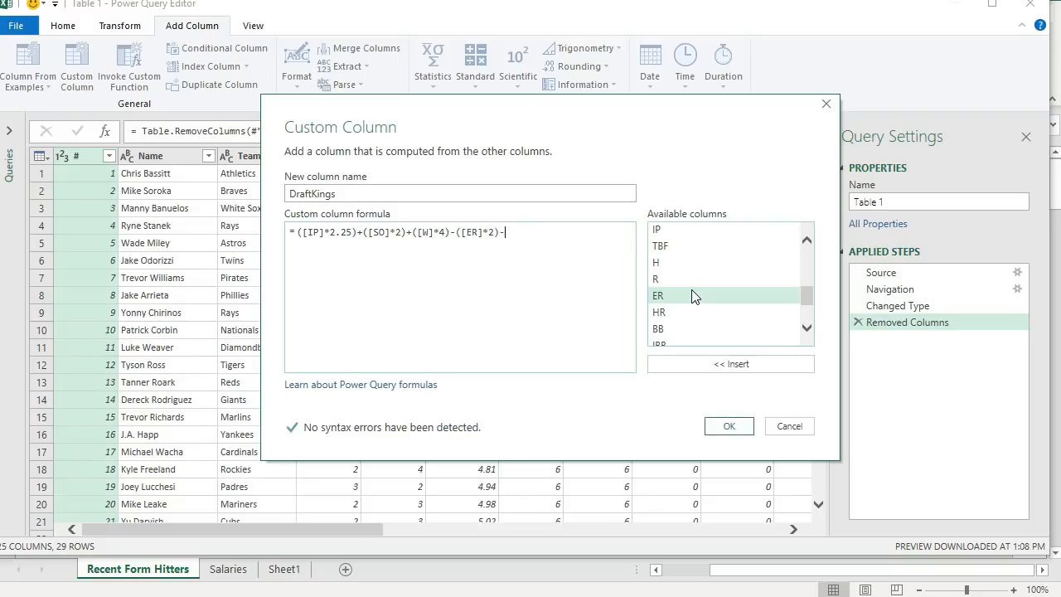
pyautogui.write('-(')
pyautogui.doubleClick(690, 262)
pyautogui.write('*.6)')
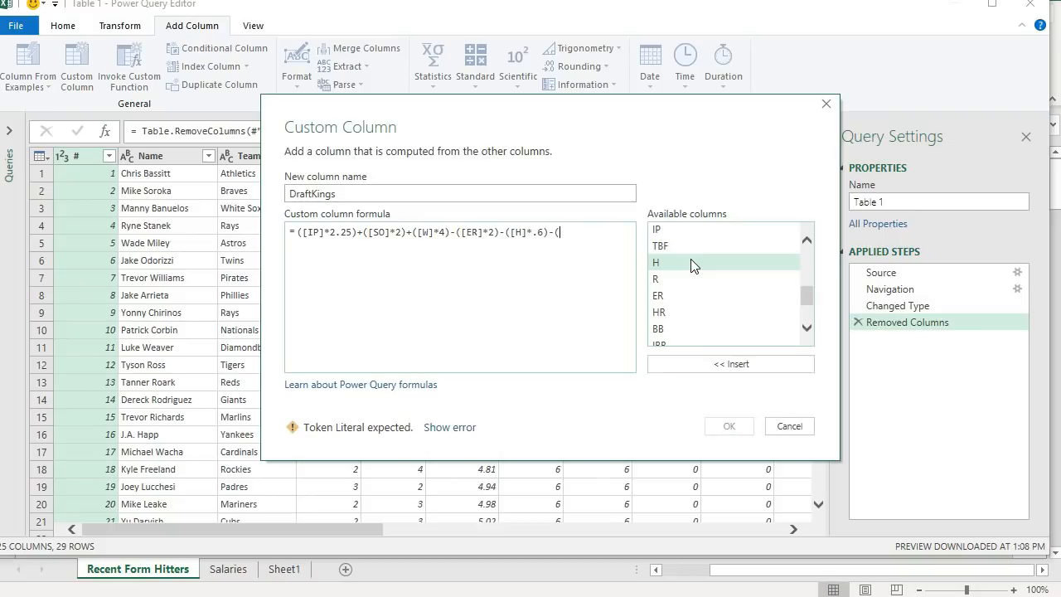
pyautogui.write('-(')
# - Continue the formula by subtracting ([BB]*.6), ([IBB]*.6) and ([HBP]*.6)
pyautogui.doubleClick(705, 329)
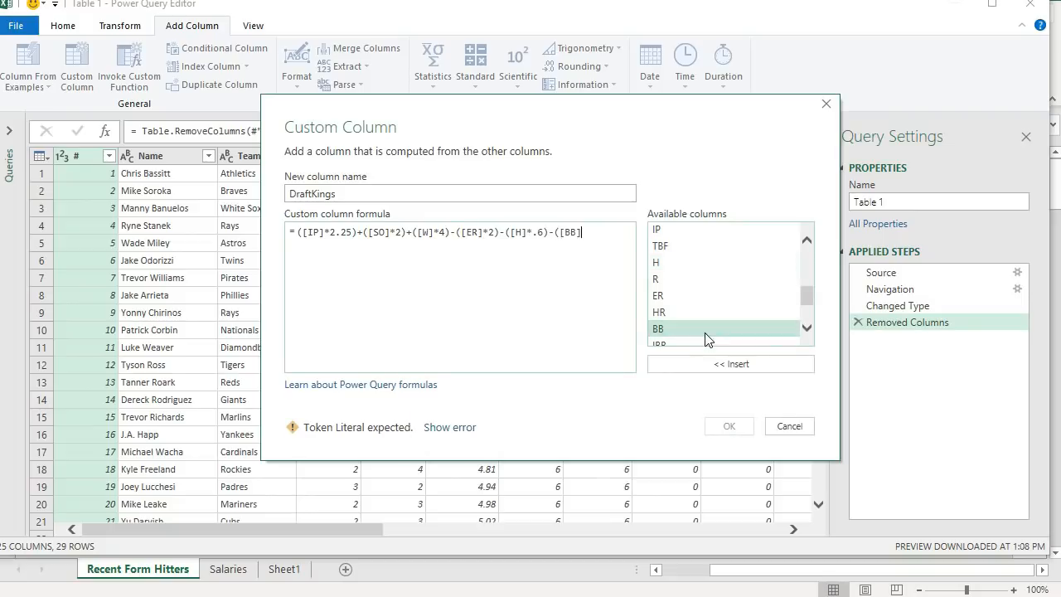
pyautogui.scroll(-2, 721, 330)
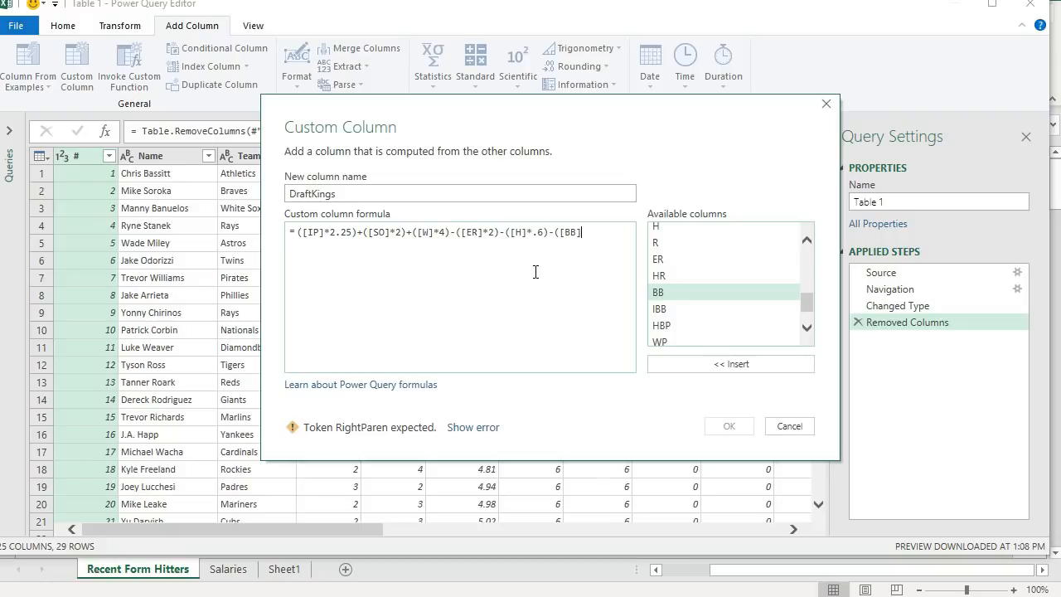
pyautogui.write('*.6')
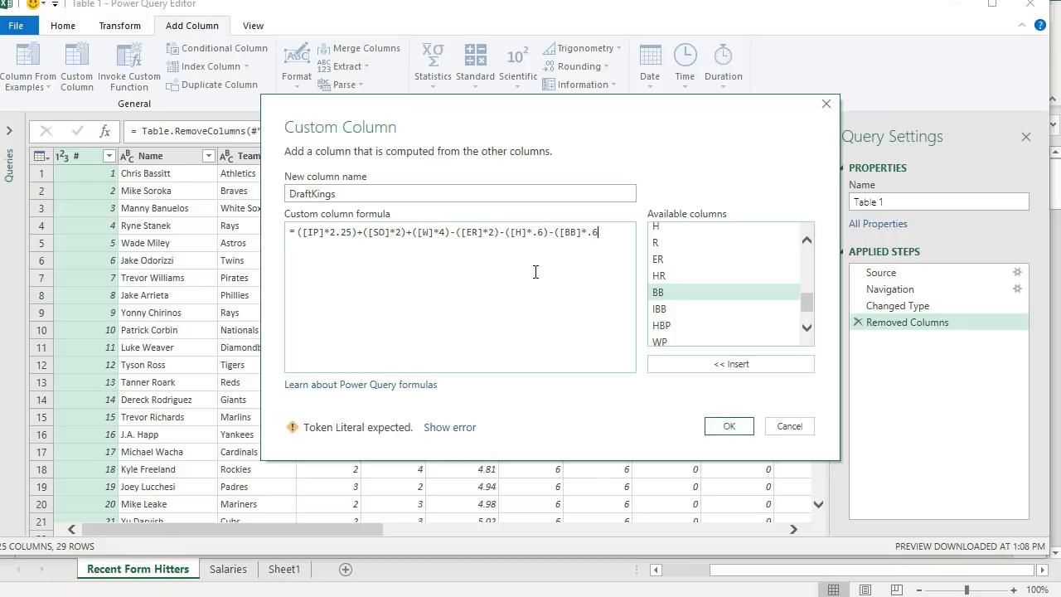
pyautogui.write(')-(')
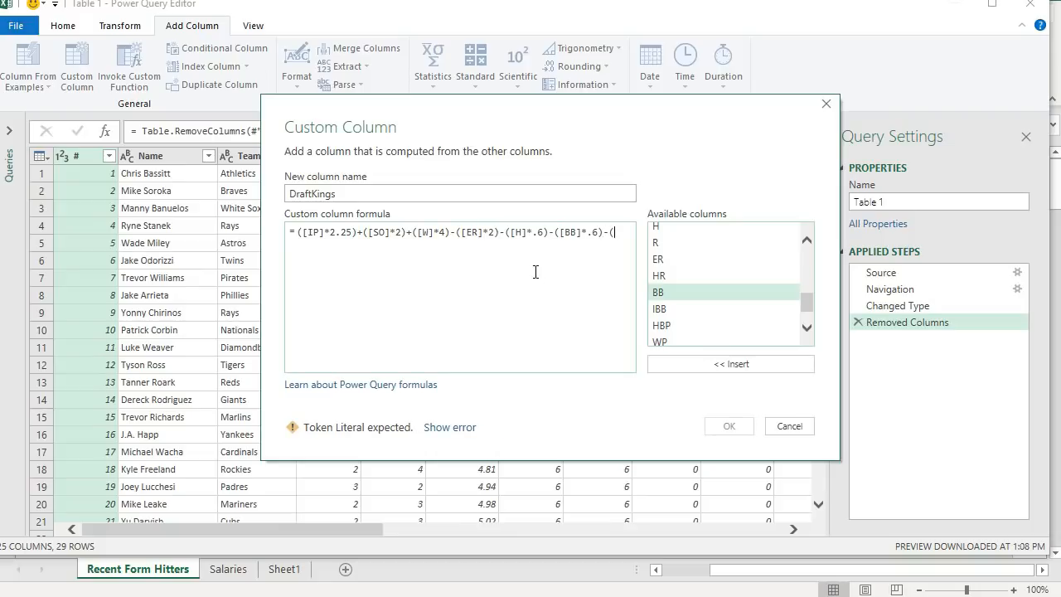
pyautogui.doubleClick(671, 310)
pyautogui.write('*.6)')
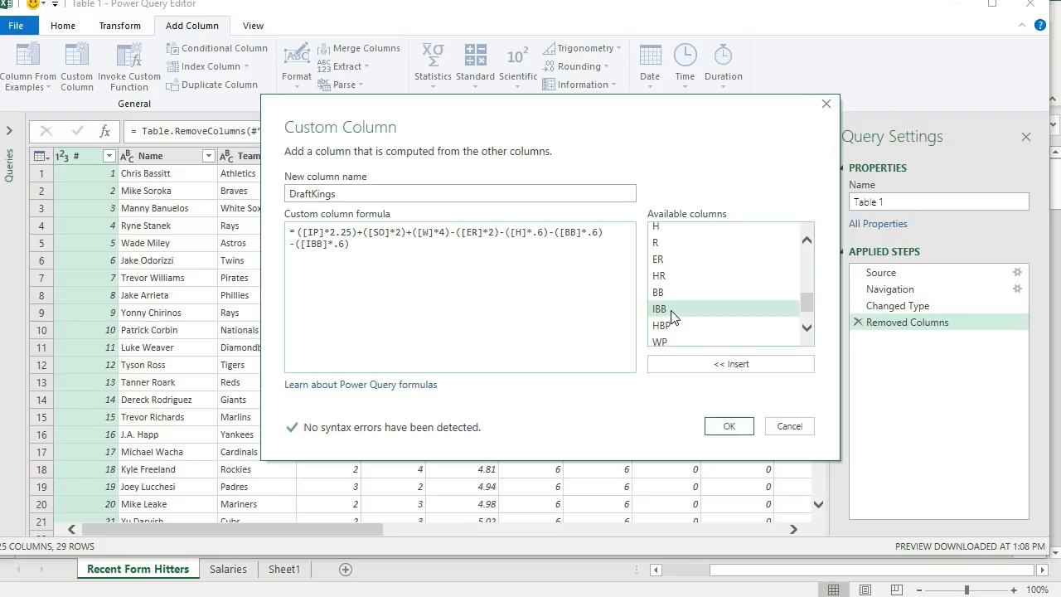
pyautogui.write('-(')
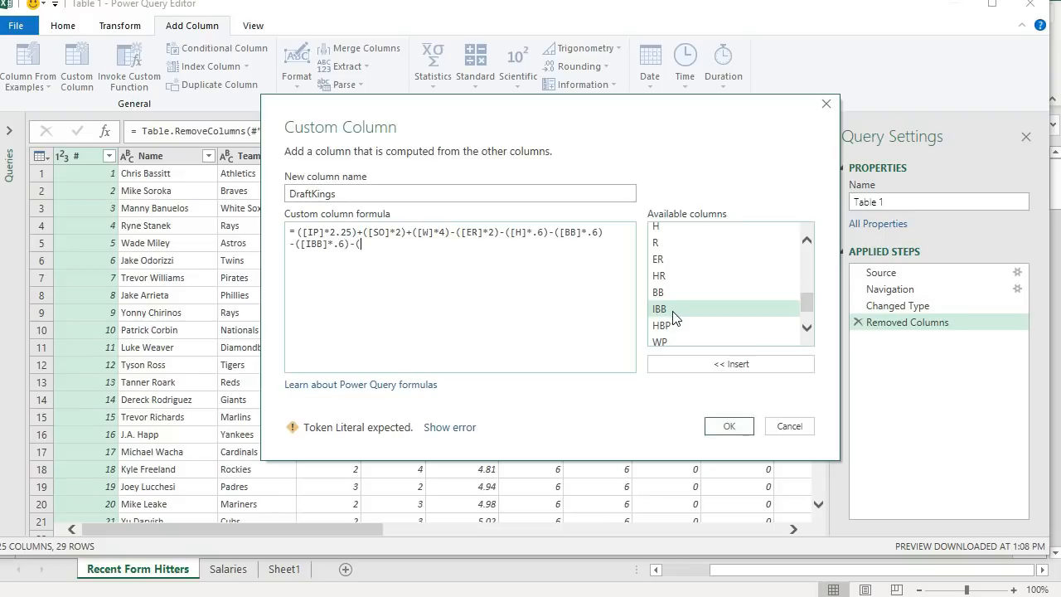
pyautogui.doubleClick(676, 325)
pyautogui.write('*.6')
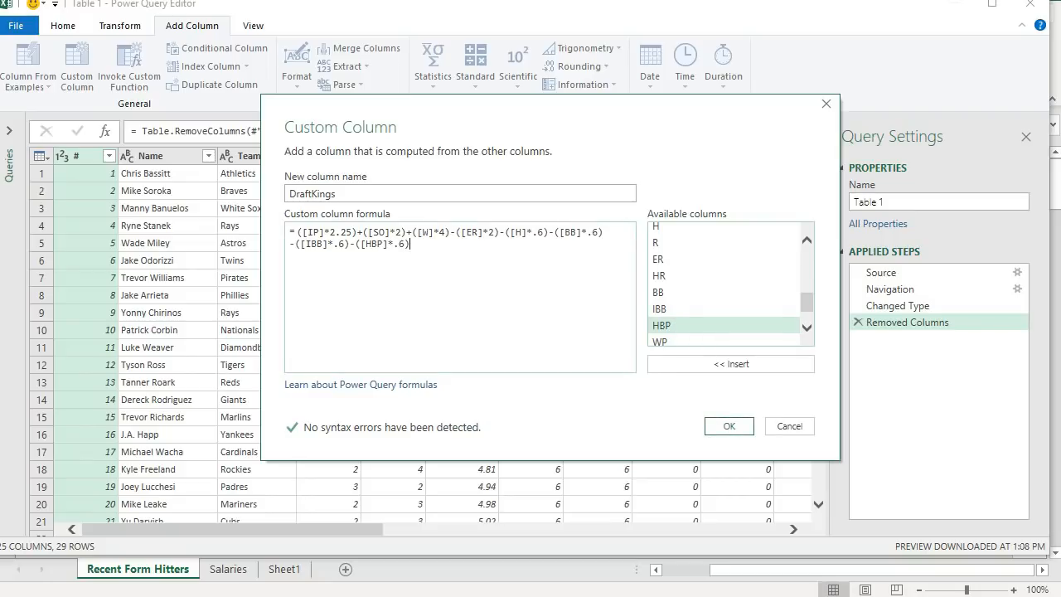
# - Add ([CG]*2.5) and ([ShO]*2.5) to the formula and close its parenthesis
pyautogui.scroll(-1, 746, 298)
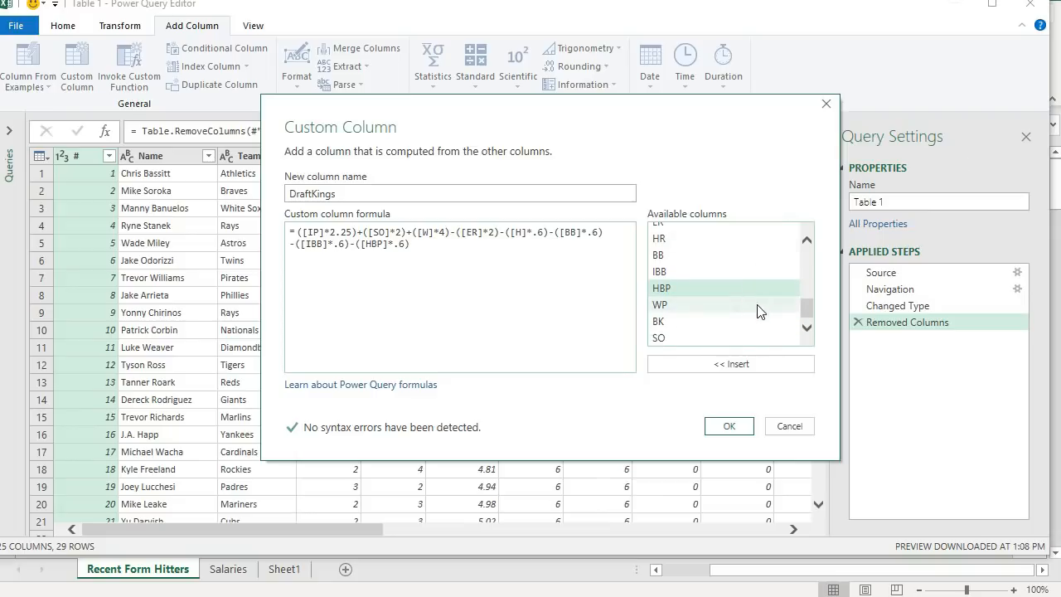
pyautogui.scroll(3, 756, 307)
pyautogui.scroll(3, 720, 319)
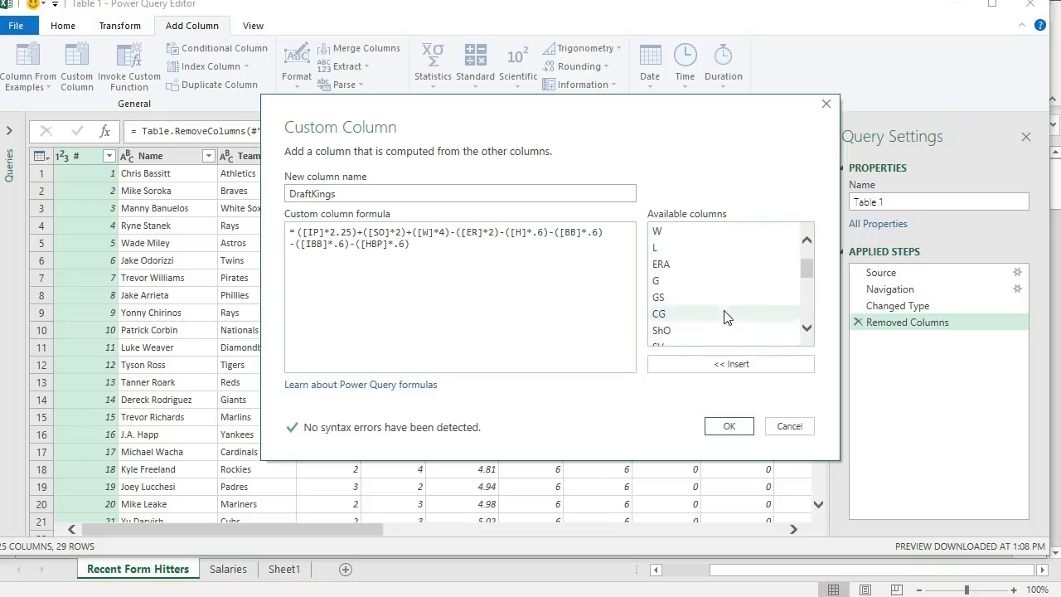
pyautogui.write('(')
pyautogui.doubleClick(684, 316)
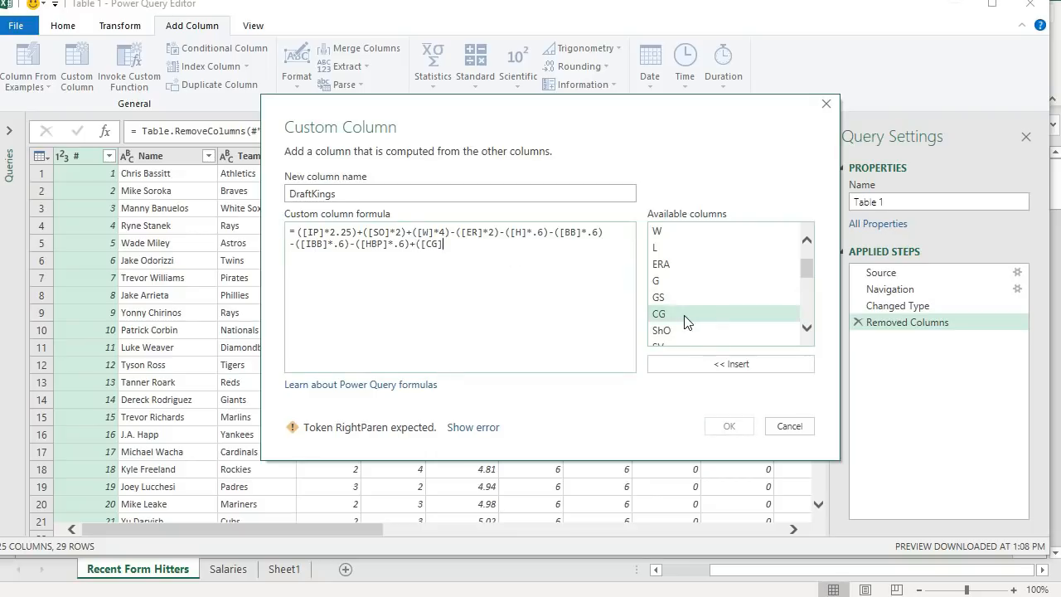
pyautogui.write('*2.5)+(')
pyautogui.scroll(-1, 687, 324)
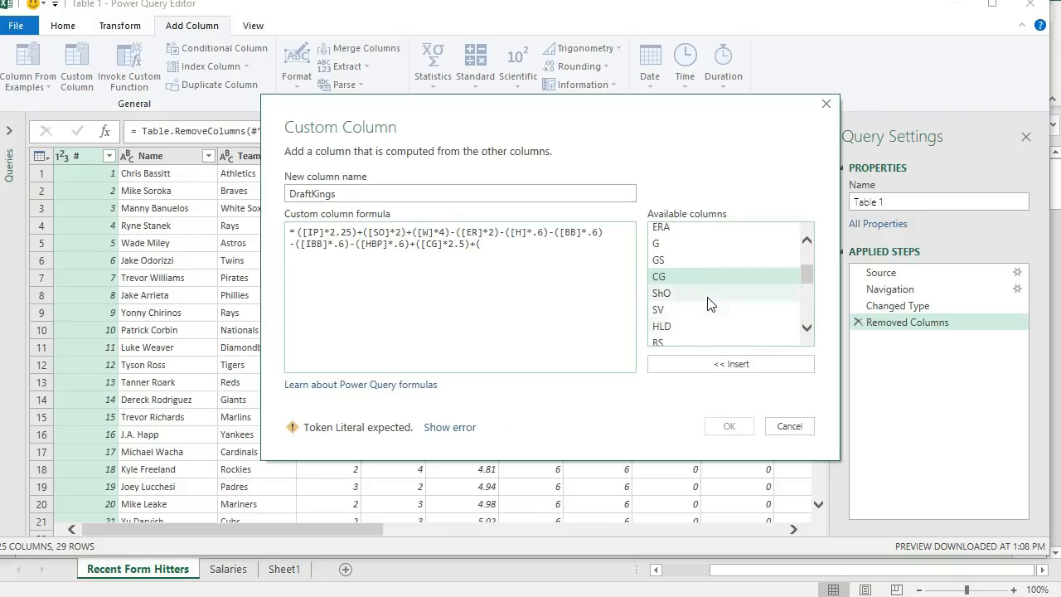
pyautogui.scroll(-3, 713, 304)
pyautogui.scroll(3, 717, 305)
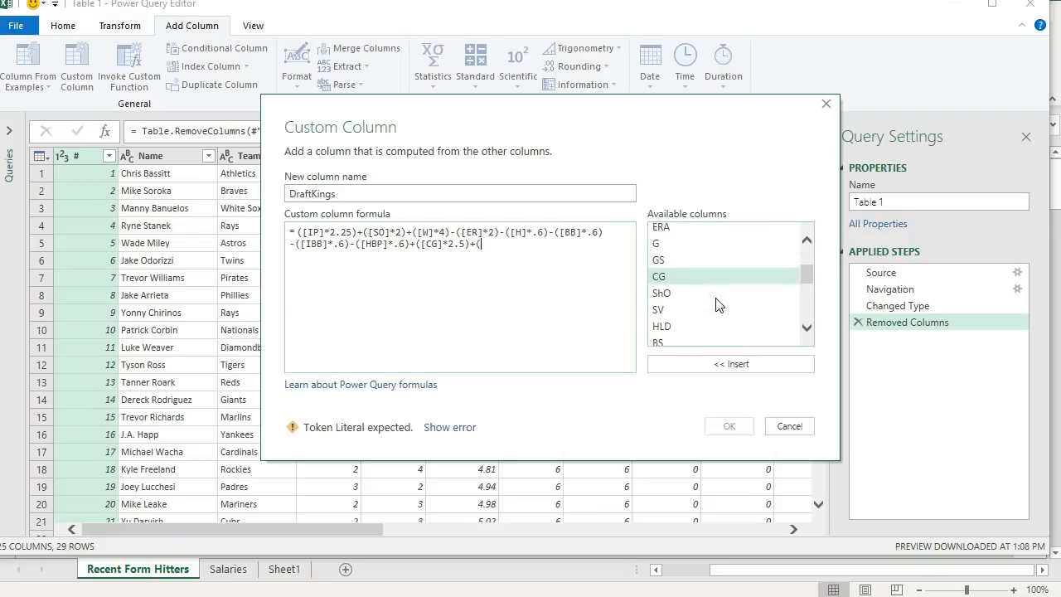
pyautogui.click(697, 297)
pyautogui.doubleClick(698, 297)
pyautogui.write('*2.5)')
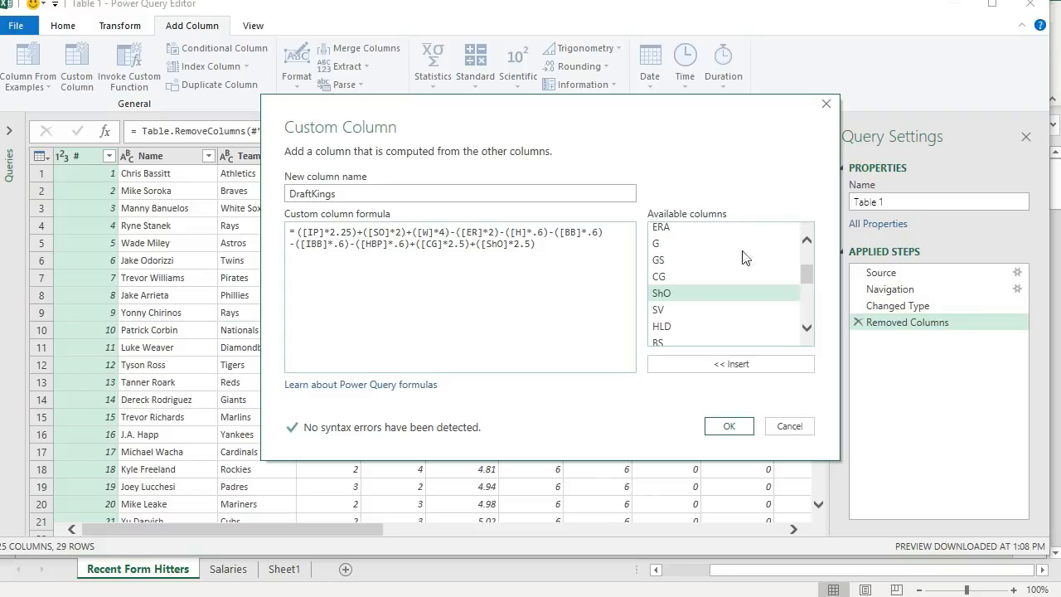
pyautogui.scroll(-3, 750, 259)
pyautogui.scroll(5, 729, 293)
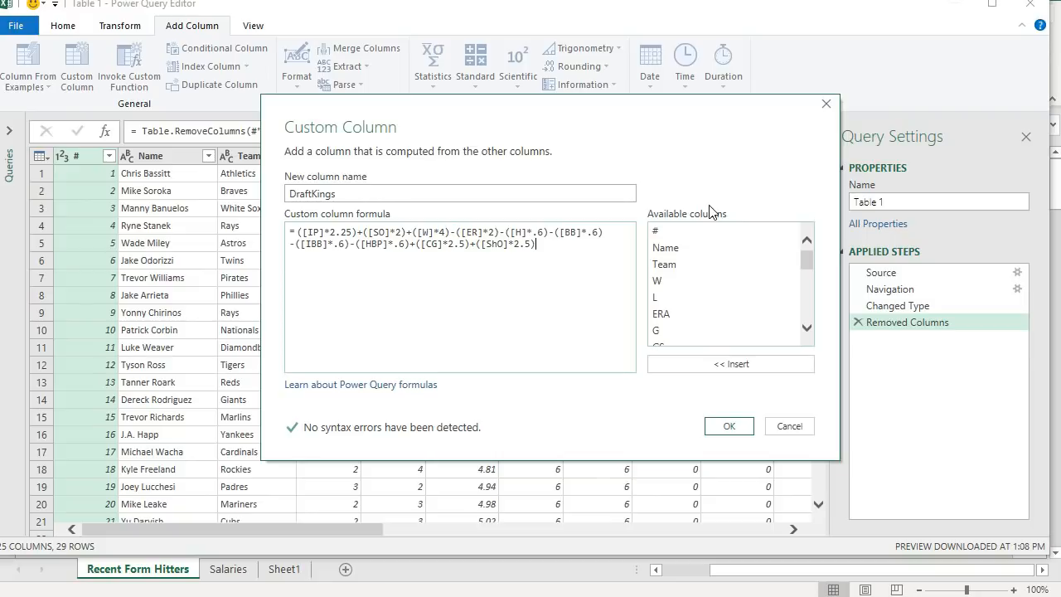
pyautogui.write(')')
# - Wrap the whole points expression in parentheses, divide it by [G], and create the DraftKings column
pyautogui.click(295, 231)
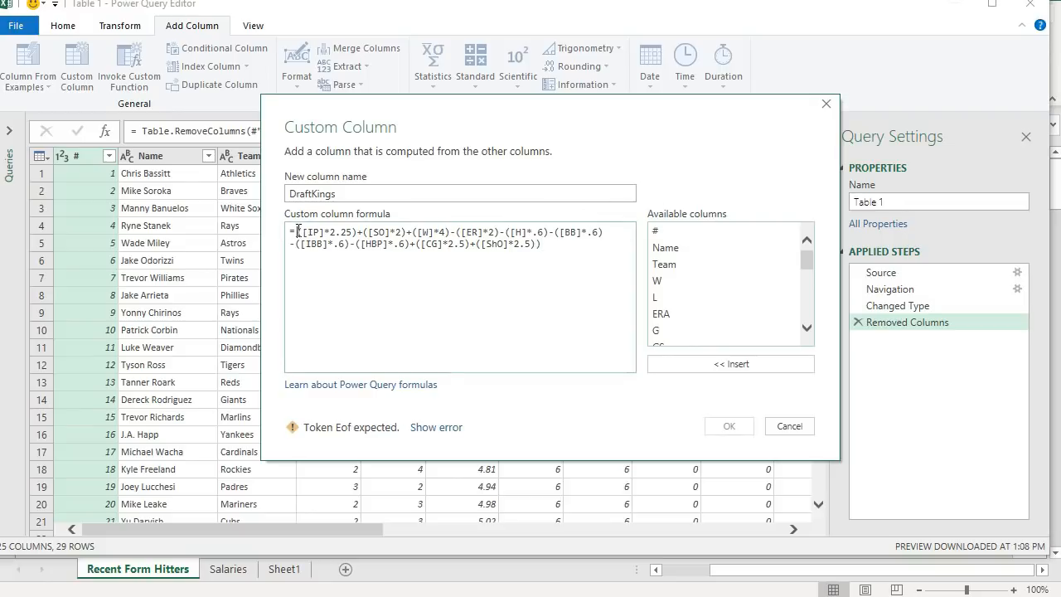
pyautogui.write('((')
pyautogui.click(613, 267)
pyautogui.write('/[G')
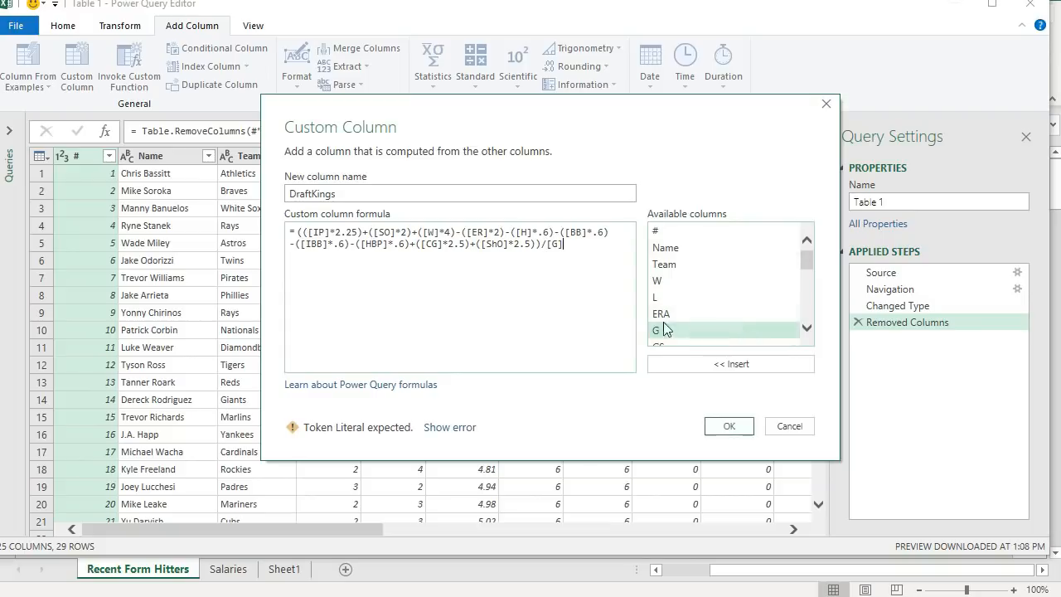
pyautogui.doubleClick(663, 330)
pyautogui.click(711, 423)
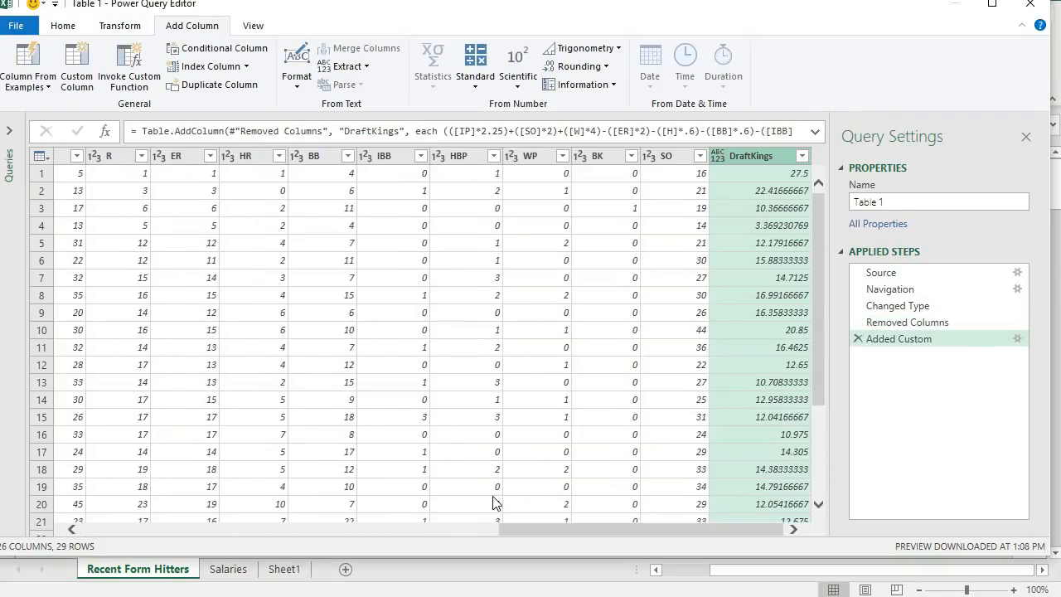
# - Set the DraftKings column's data type to Decimal Number
pyautogui.moveTo(598, 534); pyautogui.dragTo(618, 545)
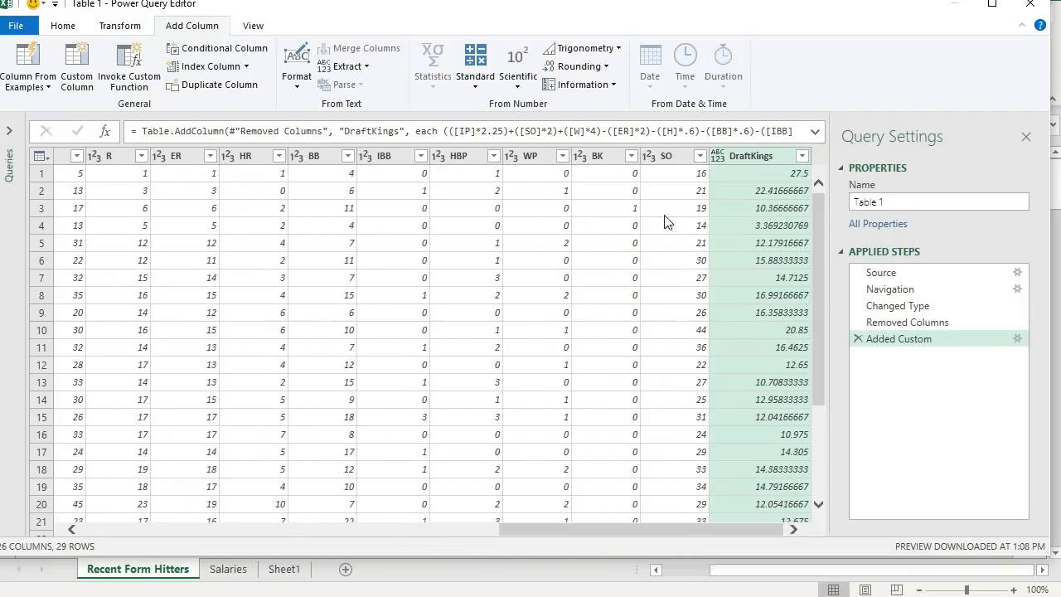
pyautogui.click(718, 162)
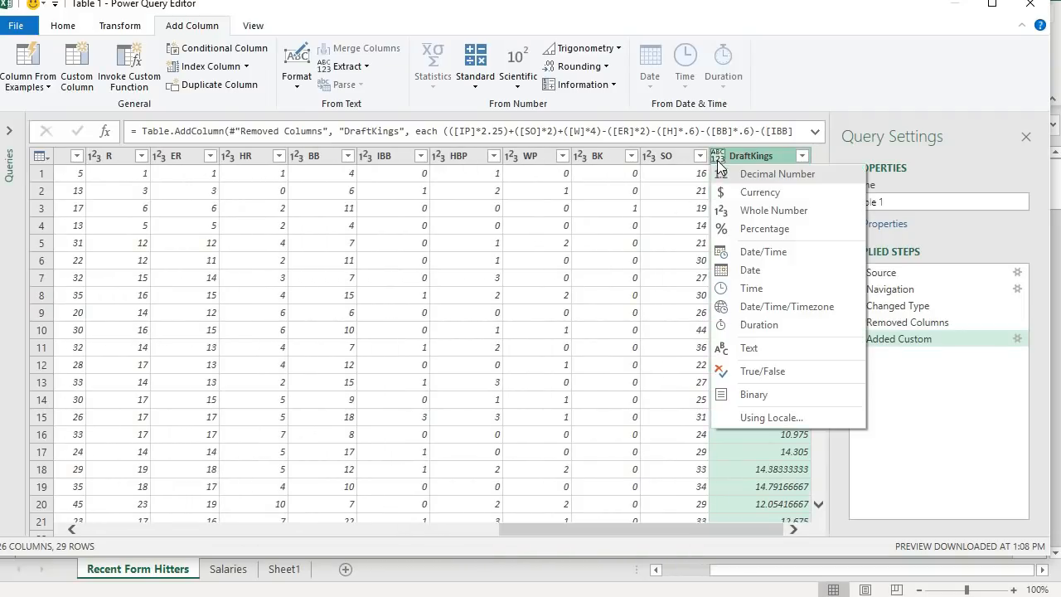
pyautogui.click(771, 176)
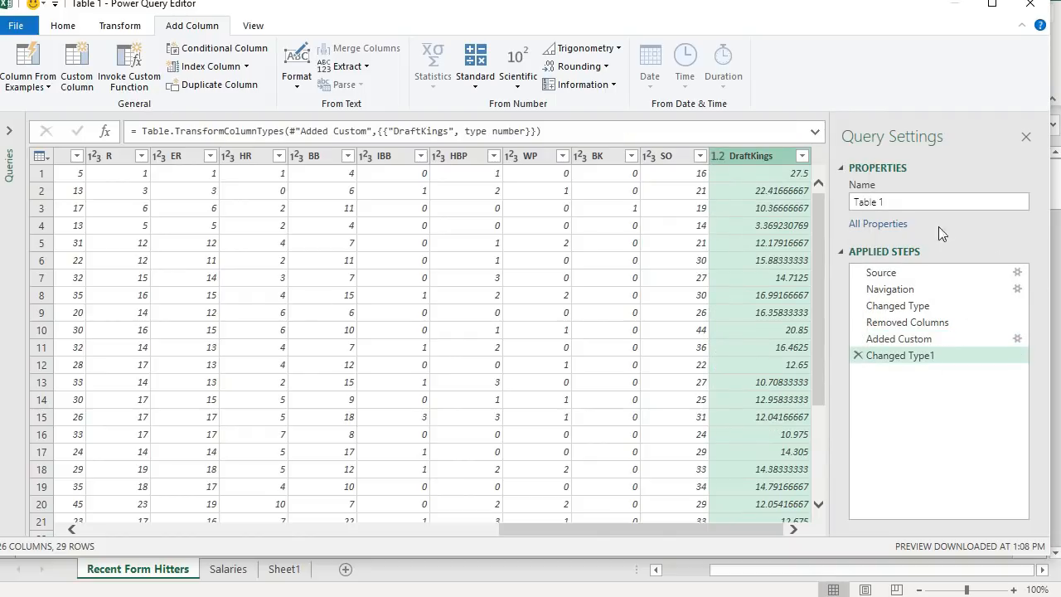
# - Rename the query to Probables and close and load it into the workbook
pyautogui.click(883, 202)
pyautogui.write('Proa')
pyautogui.press('BackSpace')
pyautogui.write('bables')
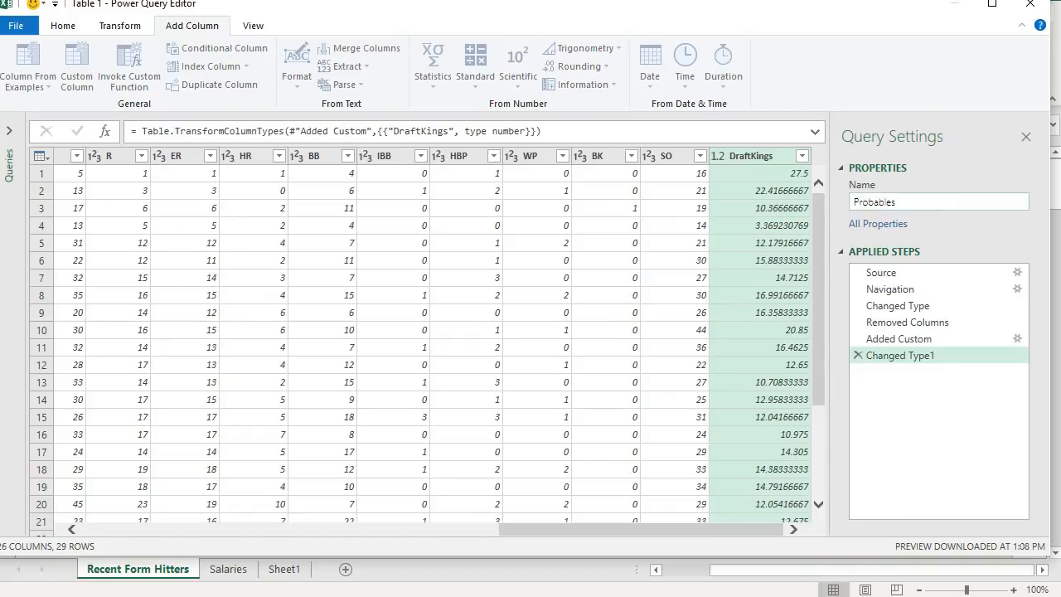
pyautogui.click(62, 25)
pyautogui.click(17, 60)
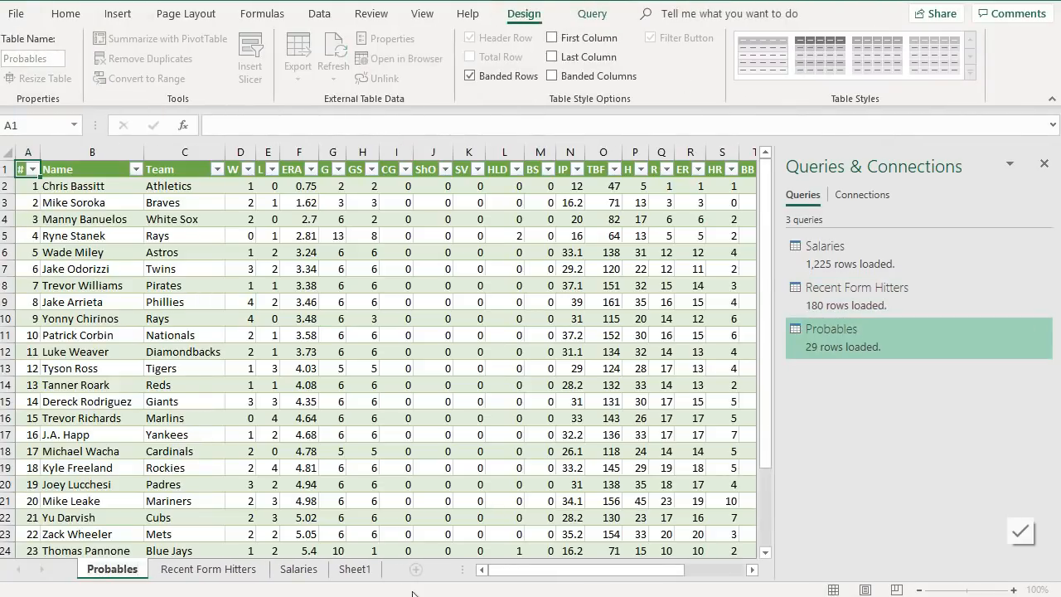
# - Delete the empty Sheet1 worksheet
pyautogui.click(354, 569)
pyautogui.rightClick(352, 569)
pyautogui.click(380, 358)
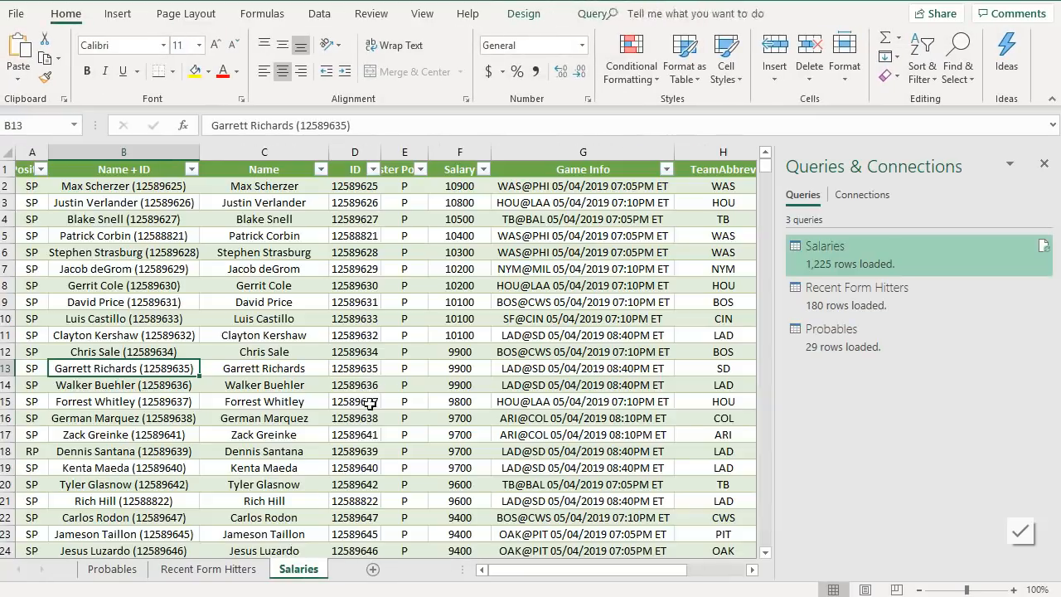
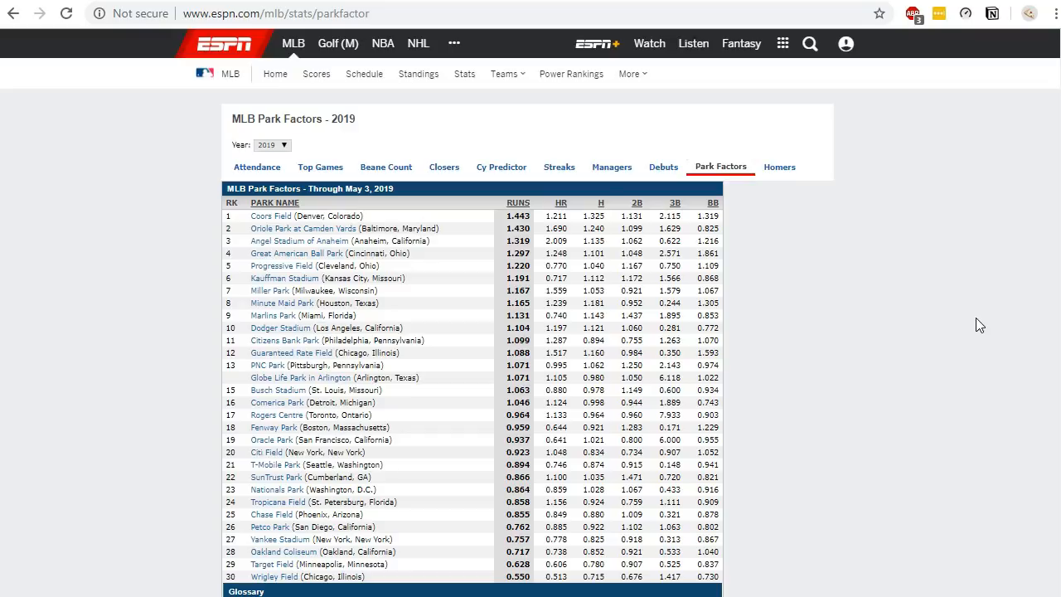
# - Copy the ESPN MLB park factors page address from the browser and switch back to Excel
pyautogui.click(533, 17)
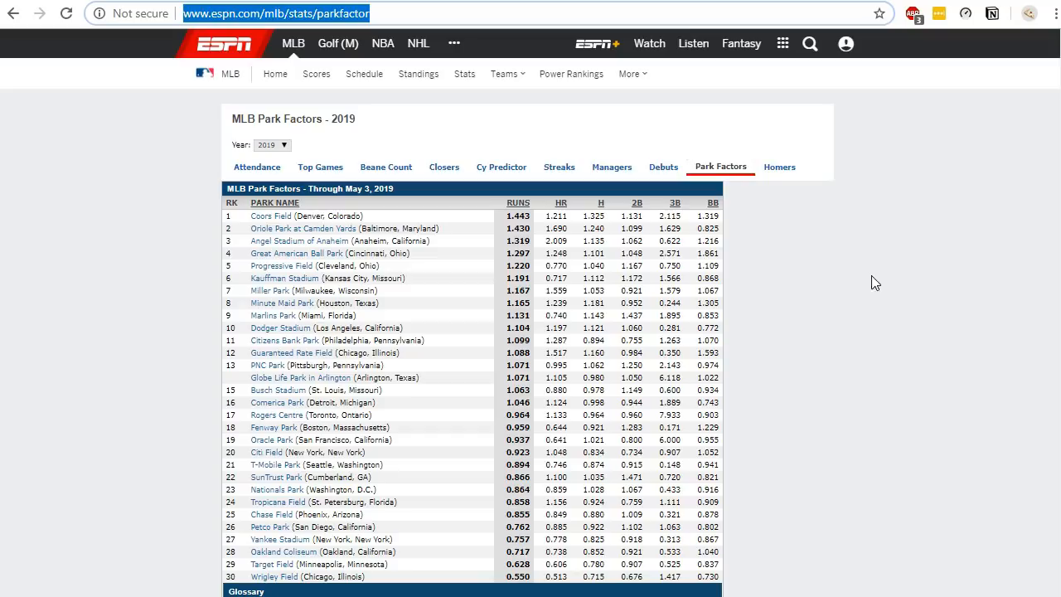
pyautogui.click(273, 12)
pyautogui.tripleClick(273, 12)
pyautogui.hotkey('ctrl', 'c')
pyautogui.hotkey('alt', 'Tab')
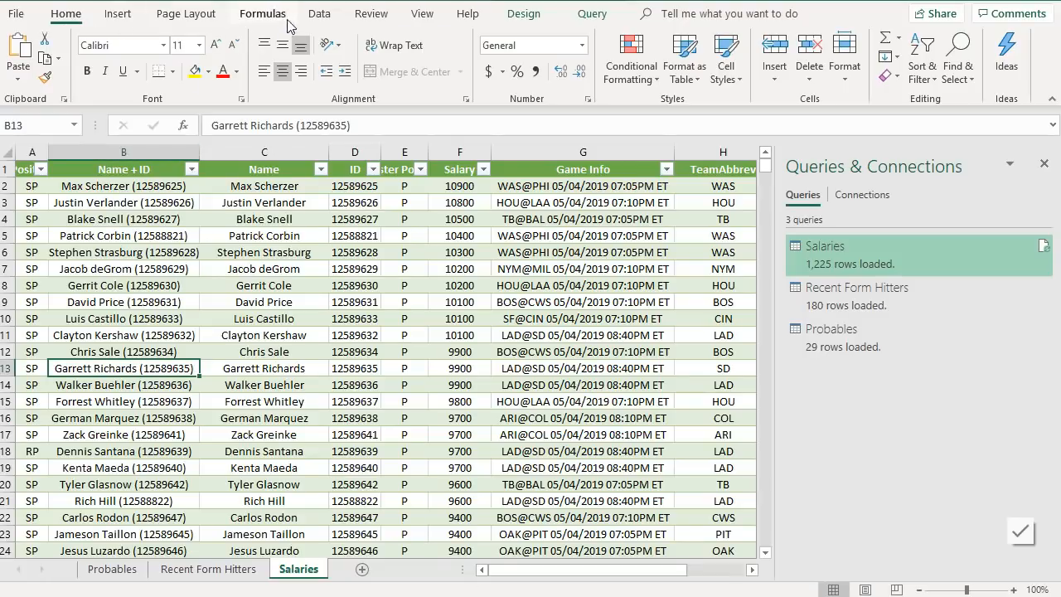
# - Create a From Web query with the copied park factors URL and open Table 0 in the Power Query Editor
pyautogui.click(319, 13)
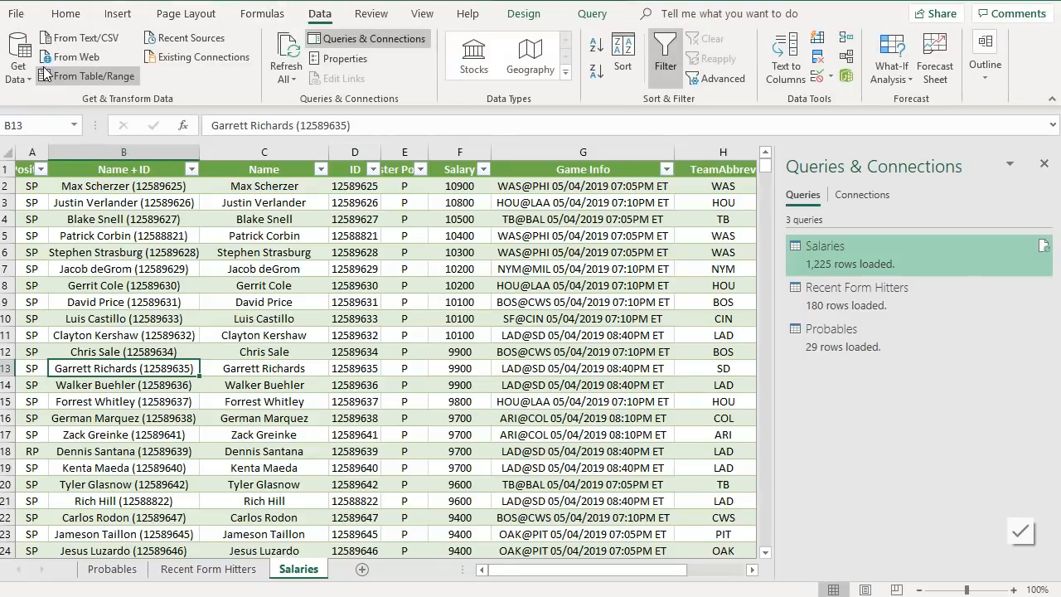
pyautogui.click(77, 58)
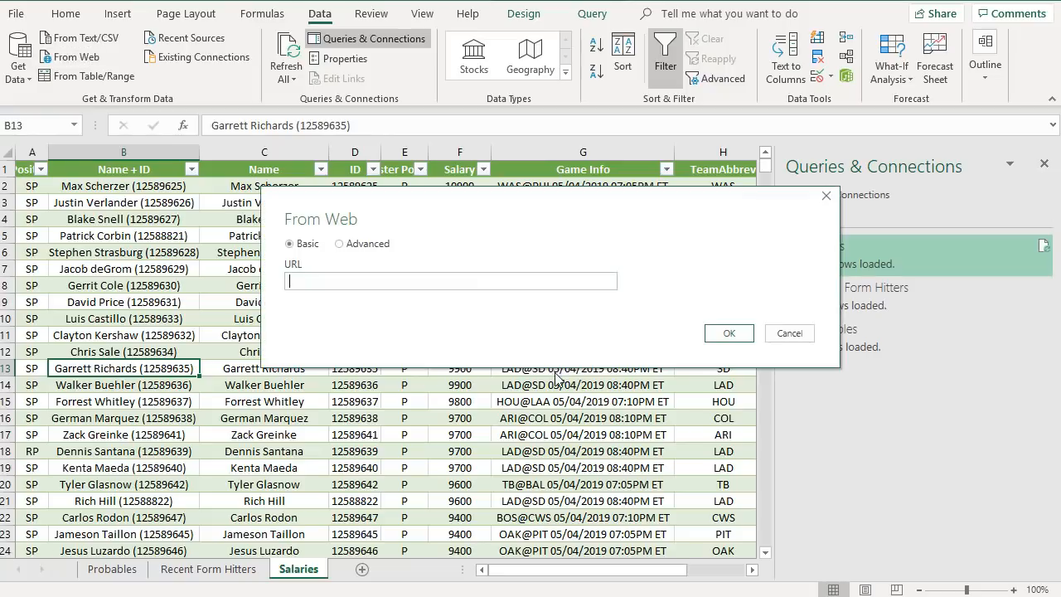
pyautogui.hotkey('ctrl', 'v')
pyautogui.click(729, 333)
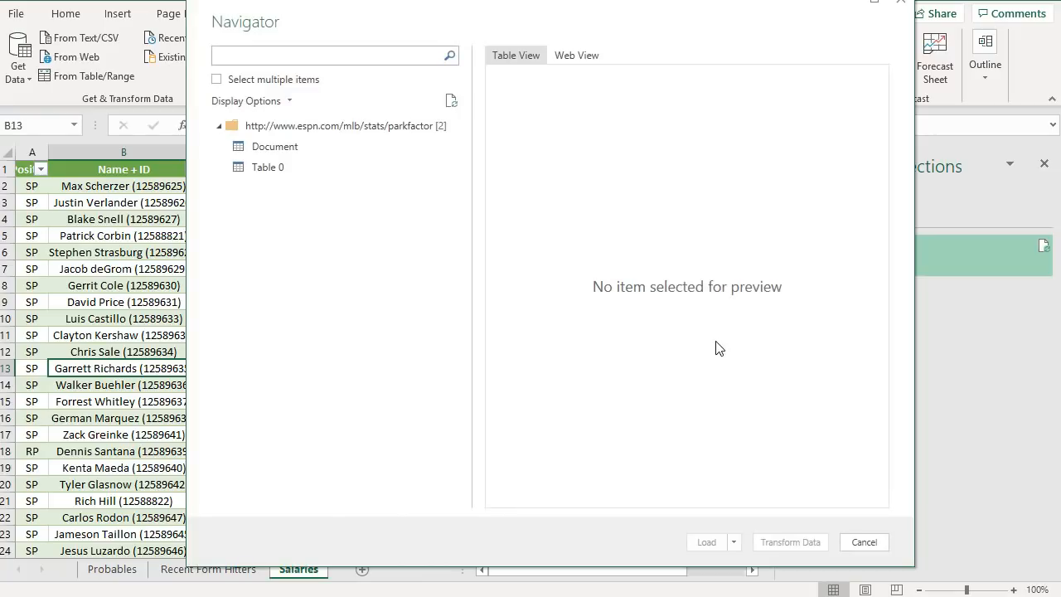
pyautogui.click(356, 170)
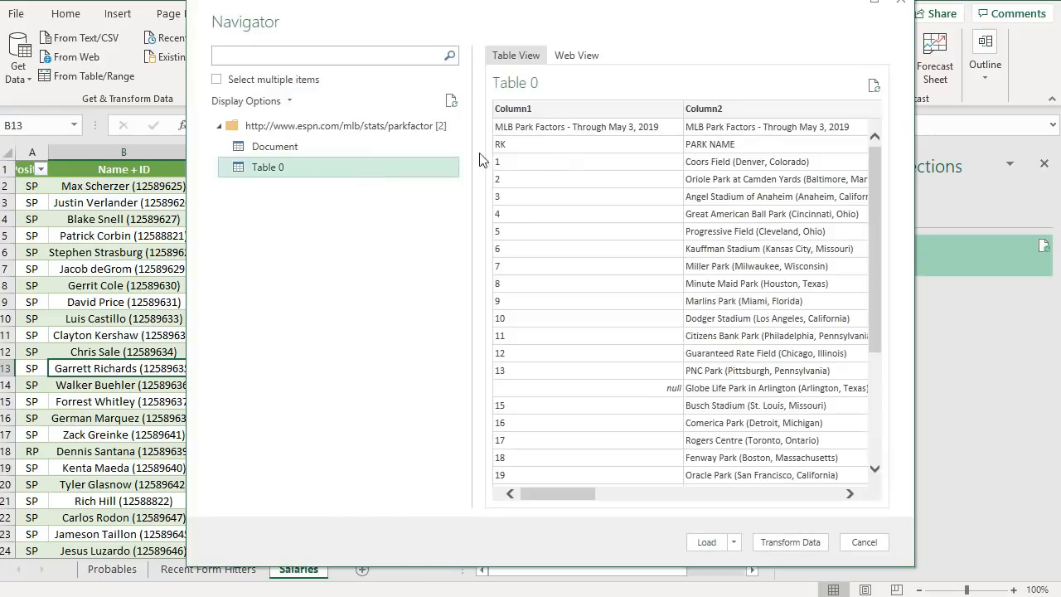
pyautogui.click(792, 542)
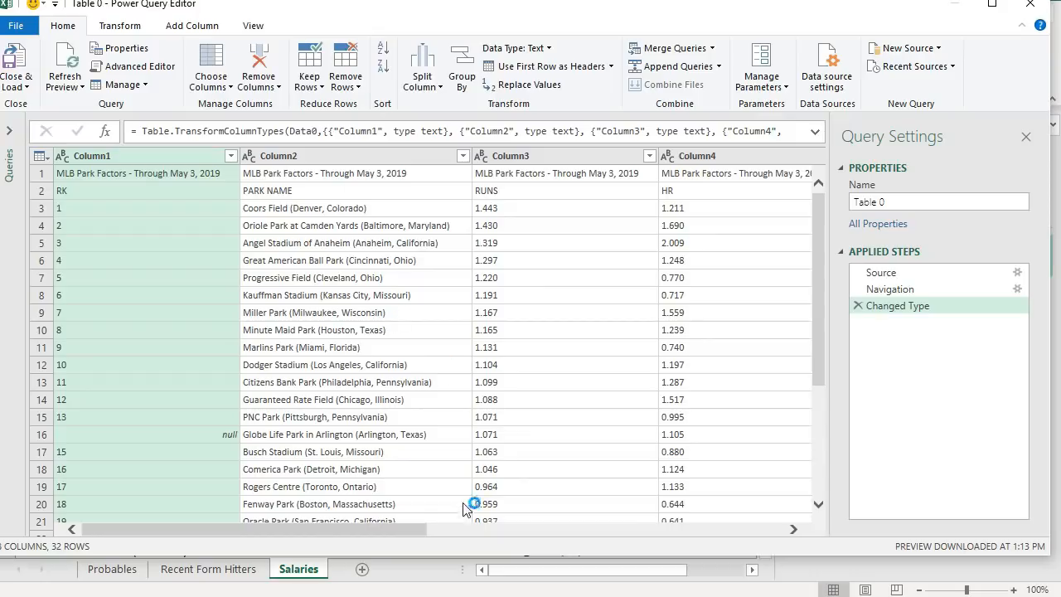
# - Remove the top 1 row of the park factors table and promote the first row to headers
pyautogui.moveTo(383, 536)
pyautogui.mouseDown()
pyautogui.moveTo(761, 538)
pyautogui.moveTo(394, 533)
pyautogui.mouseUp()
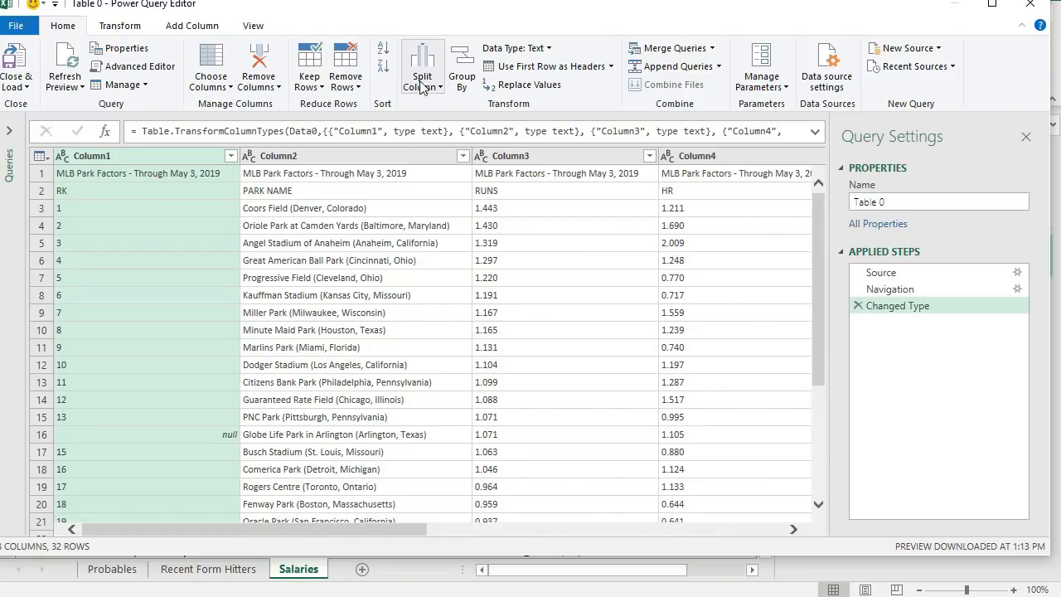
pyautogui.click(46, 175)
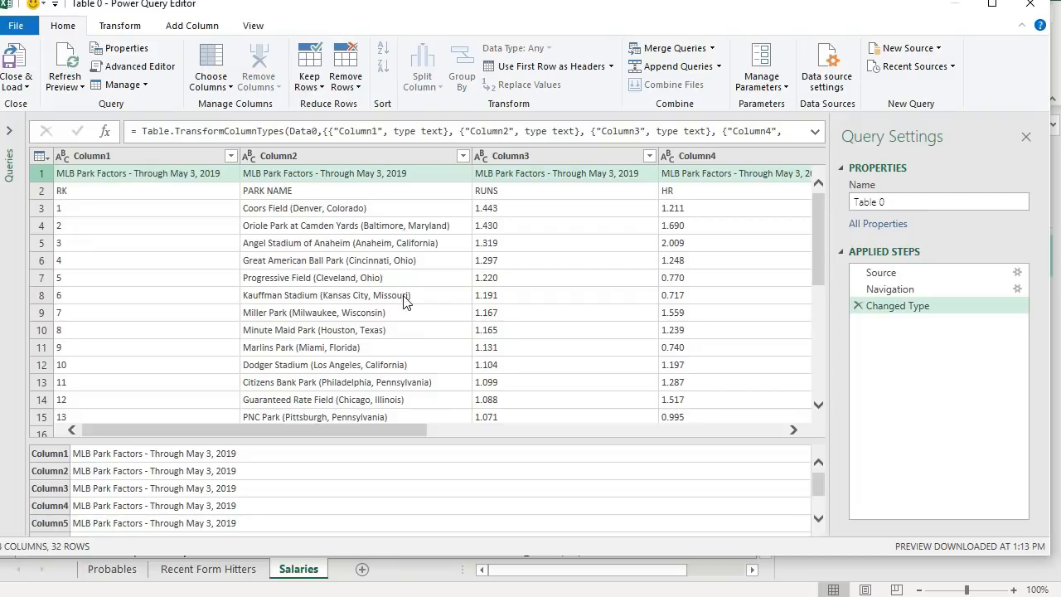
pyautogui.moveTo(399, 441); pyautogui.dragTo(259, 417)
pyautogui.click(345, 60)
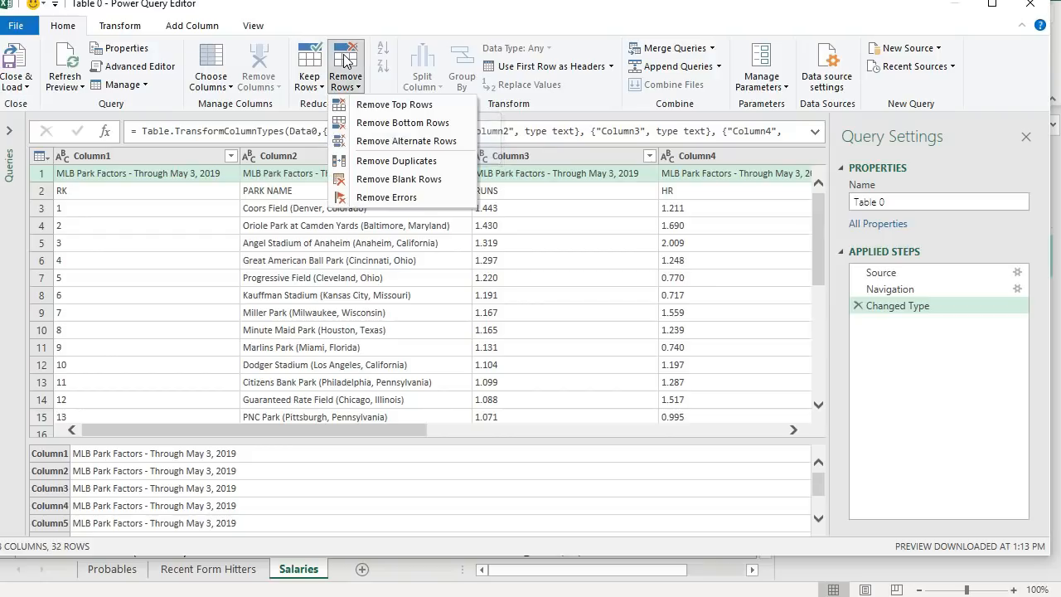
pyautogui.click(372, 105)
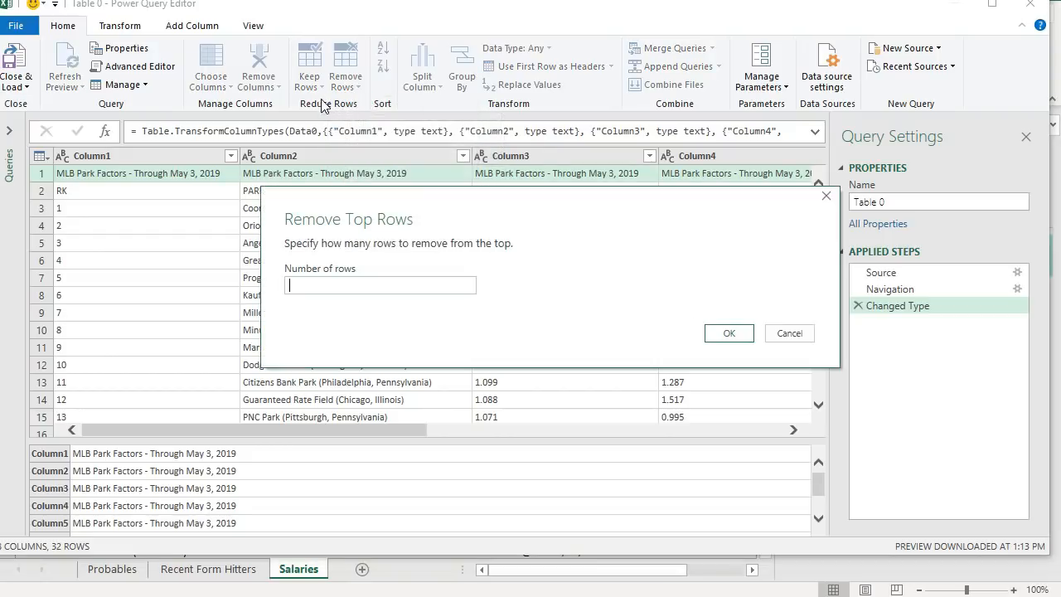
pyautogui.write('1')
pyautogui.click(729, 333)
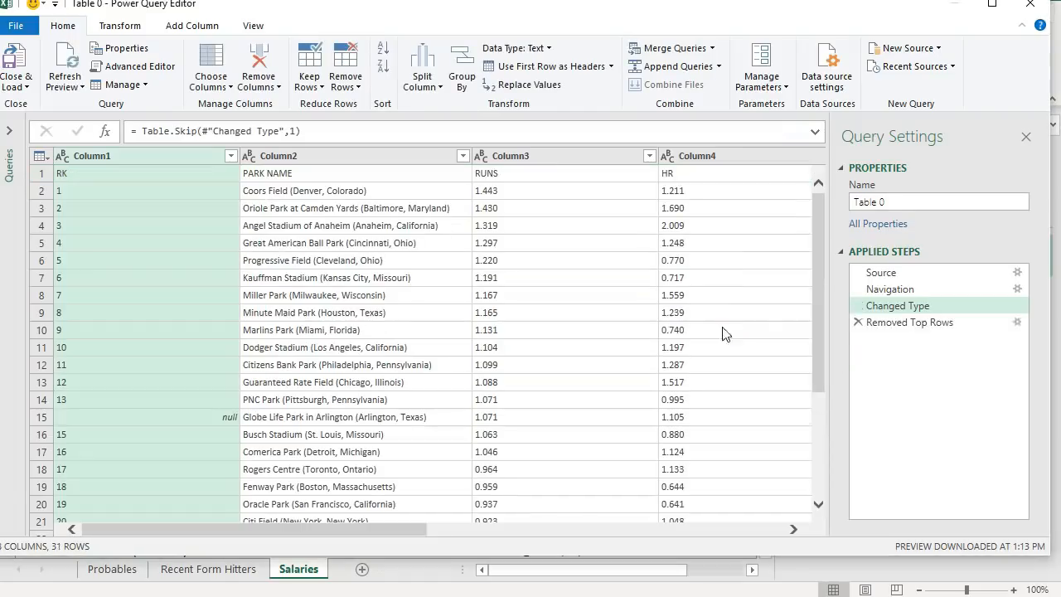
pyautogui.click(561, 71)
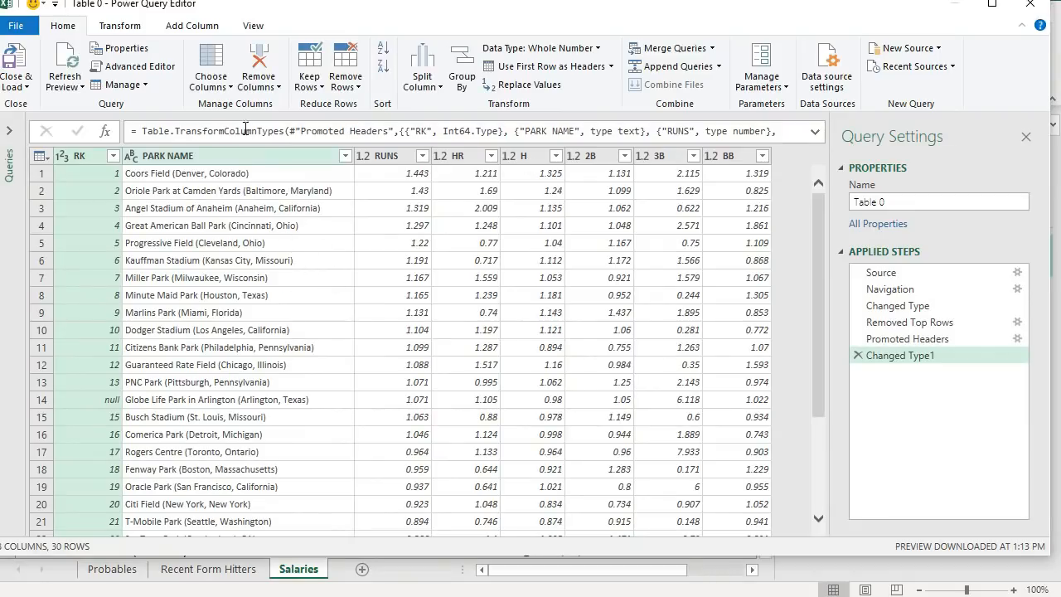
# - Start a custom column named DraftKings whose formula begins with ([RUNS]*2)
pyautogui.click(136, 28)
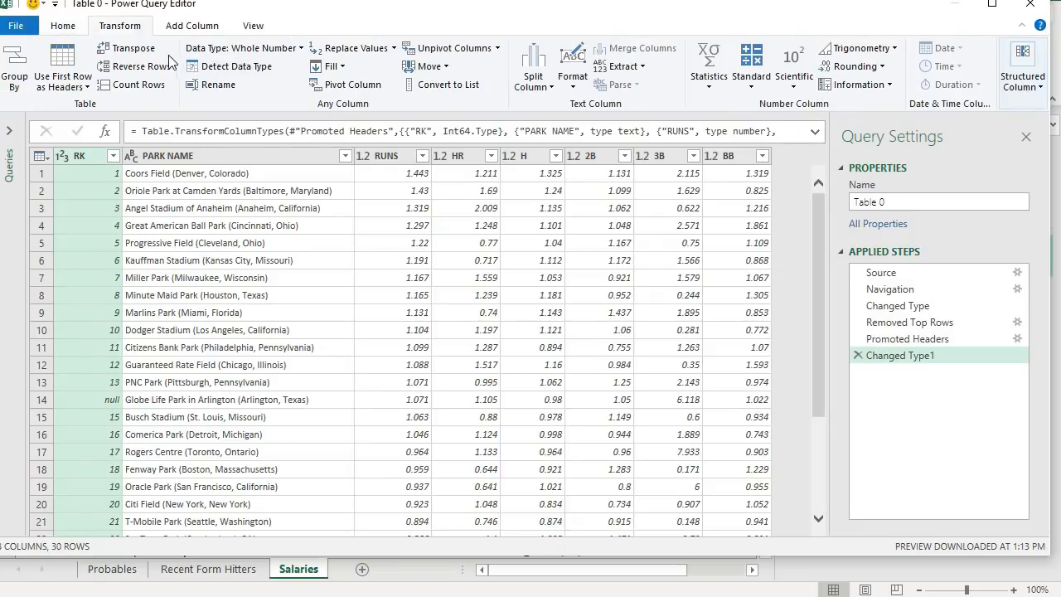
pyautogui.click(192, 26)
pyautogui.click(77, 67)
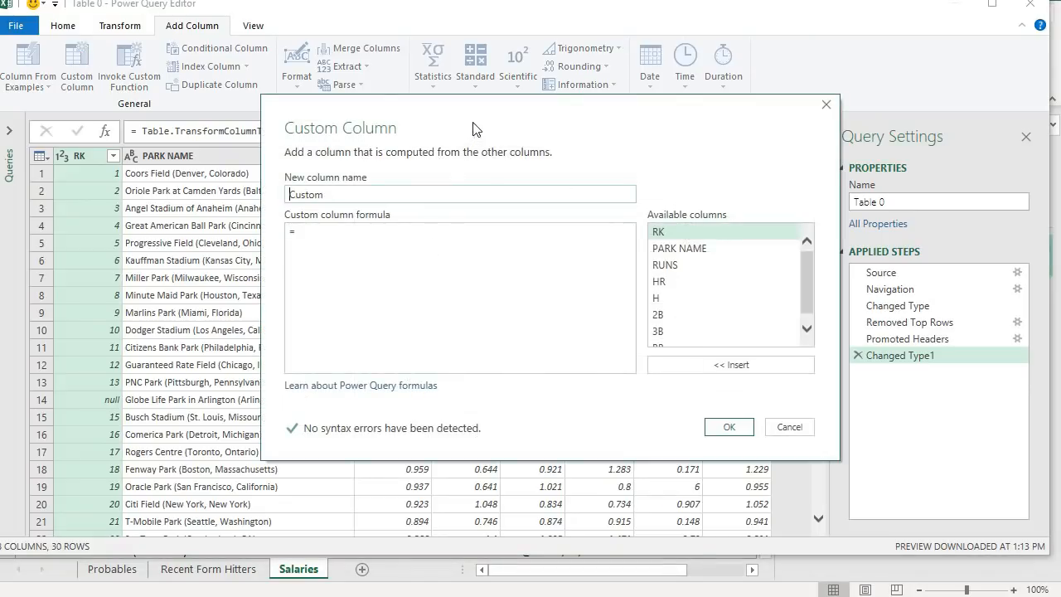
pyautogui.moveTo(475, 129); pyautogui.dragTo(393, 226)
pyautogui.doubleClick(276, 291)
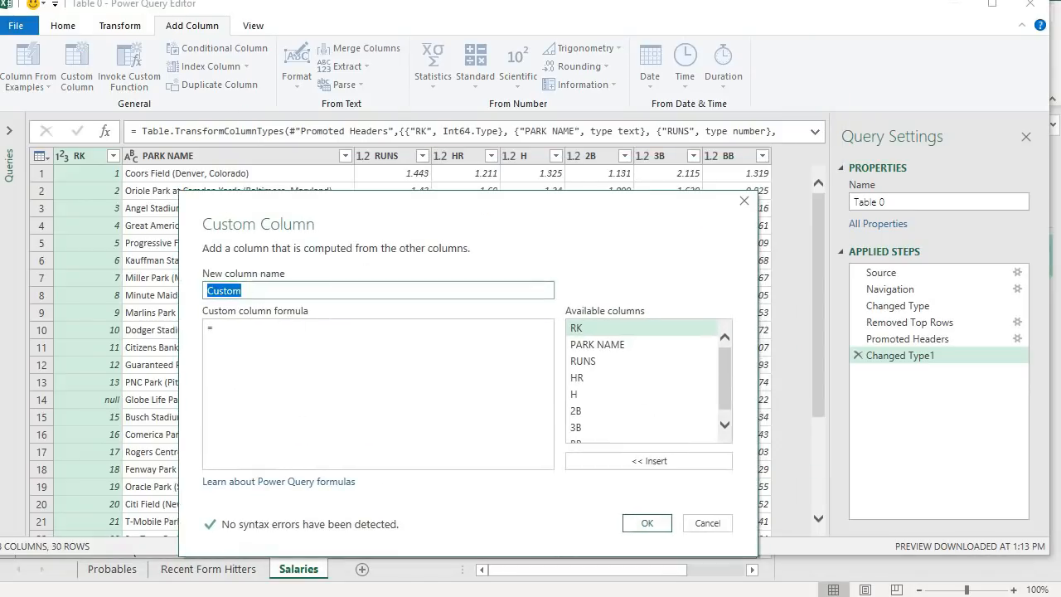
pyautogui.write('DraftKing')
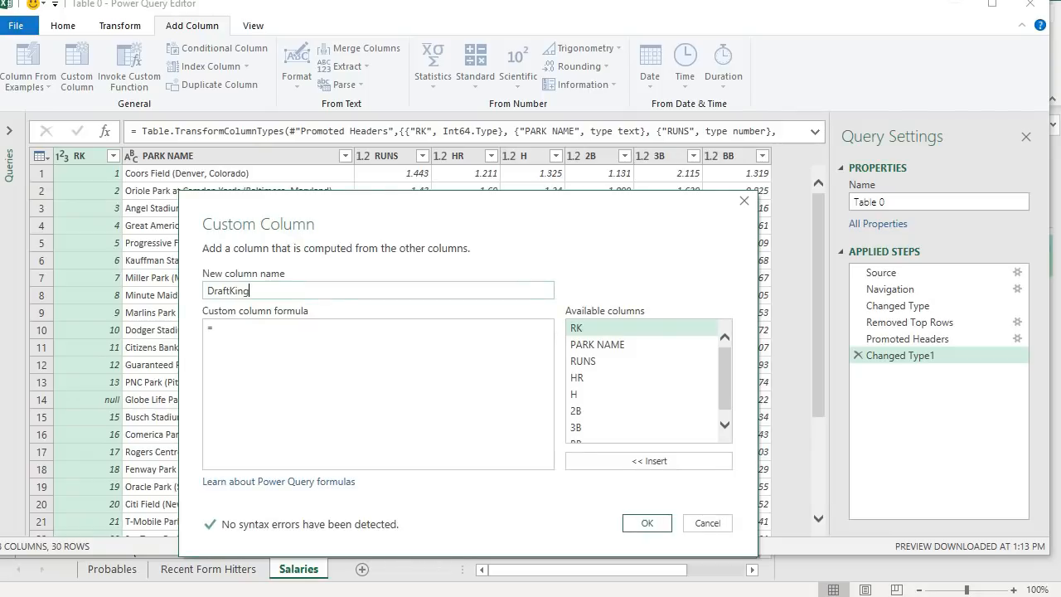
pyautogui.write('s')
pyautogui.click(232, 330)
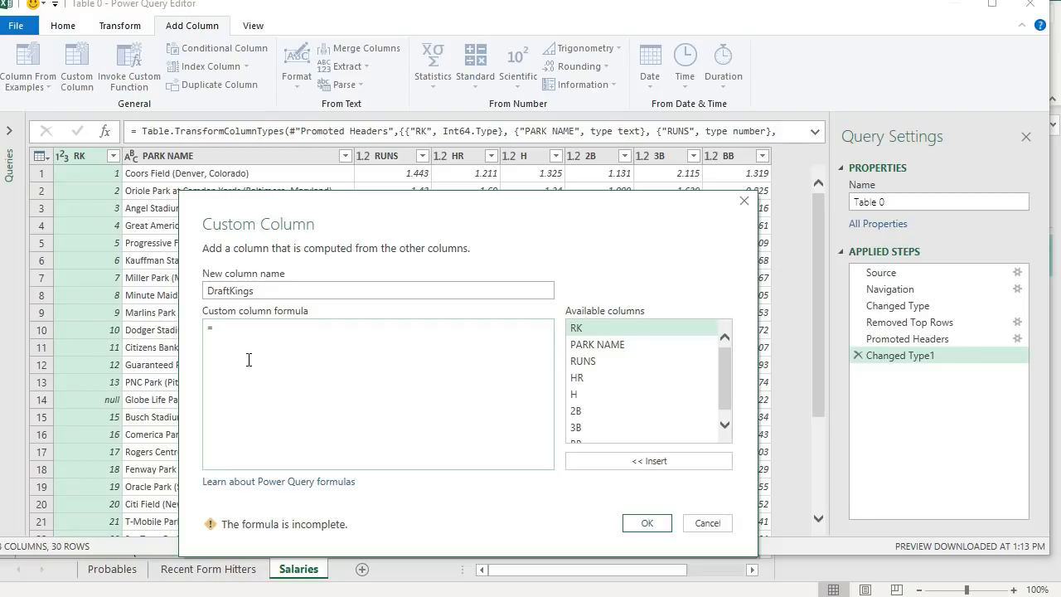
pyautogui.doubleClick(613, 366)
pyautogui.write('*2)')
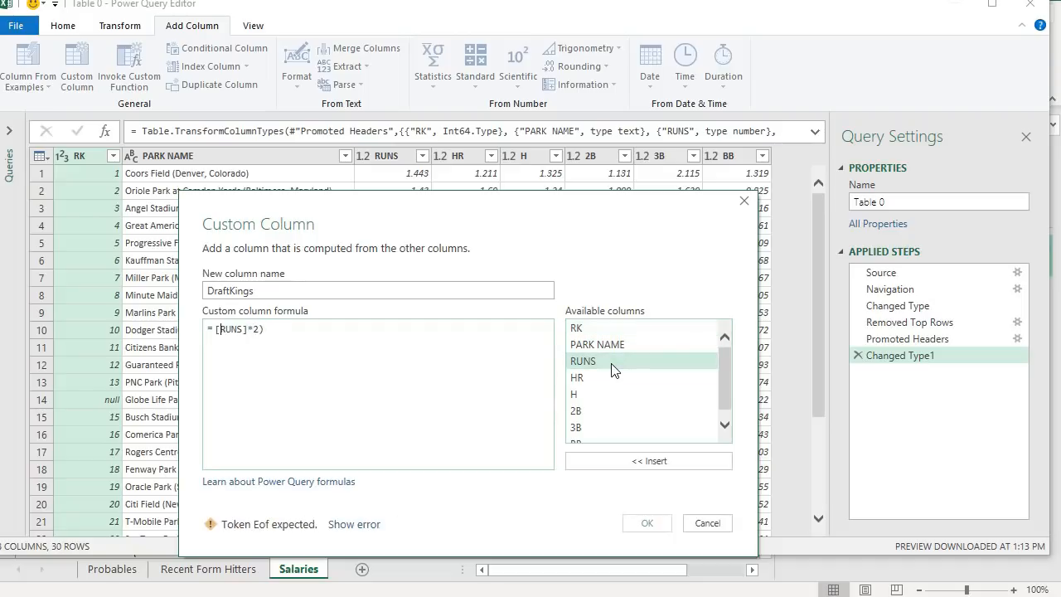
pyautogui.write('(')
pyautogui.press('End')
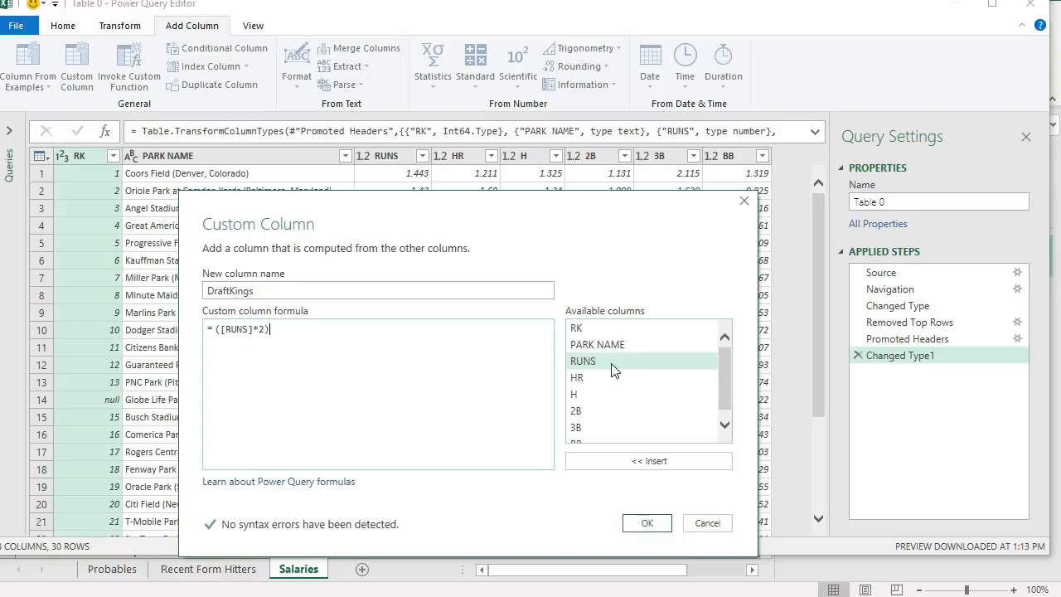
# - Extend the DraftKings formula with the terms ([HR]+10) and ([H]*3)
pyautogui.write('+')
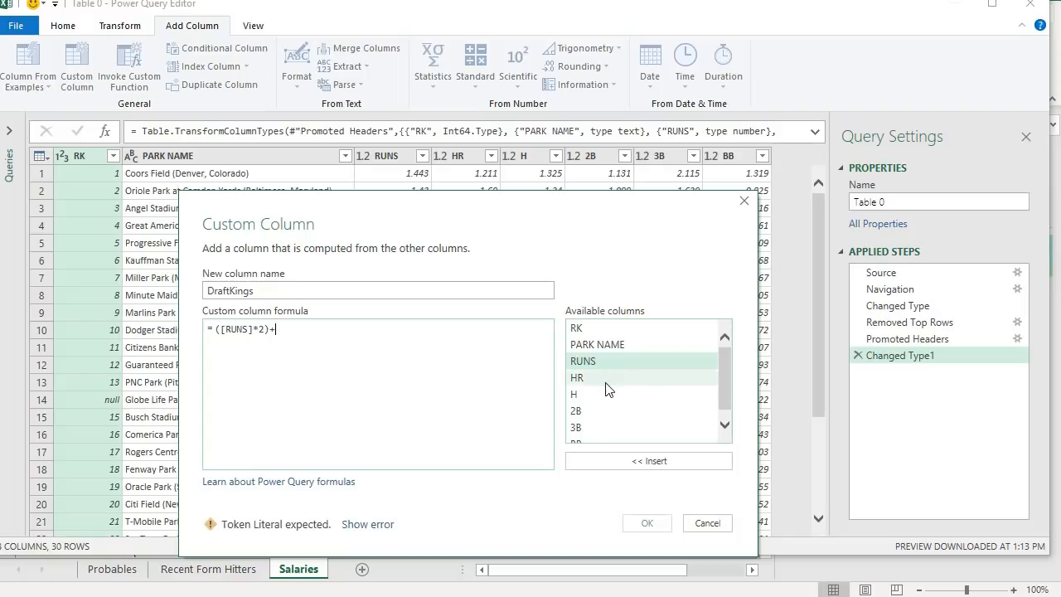
pyautogui.click(606, 381)
pyautogui.doubleClick(606, 383)
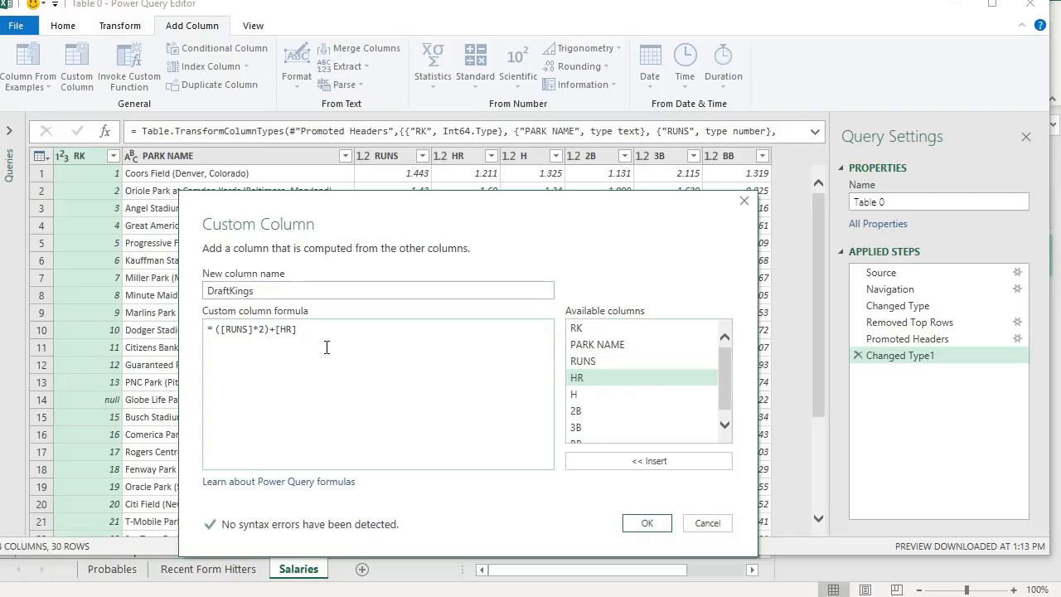
pyautogui.press('Left')
pyautogui.press('Left')
pyautogui.press('Left')
pyautogui.press('Left')
pyautogui.write('(')
pyautogui.press('End')
pyautogui.write('+')
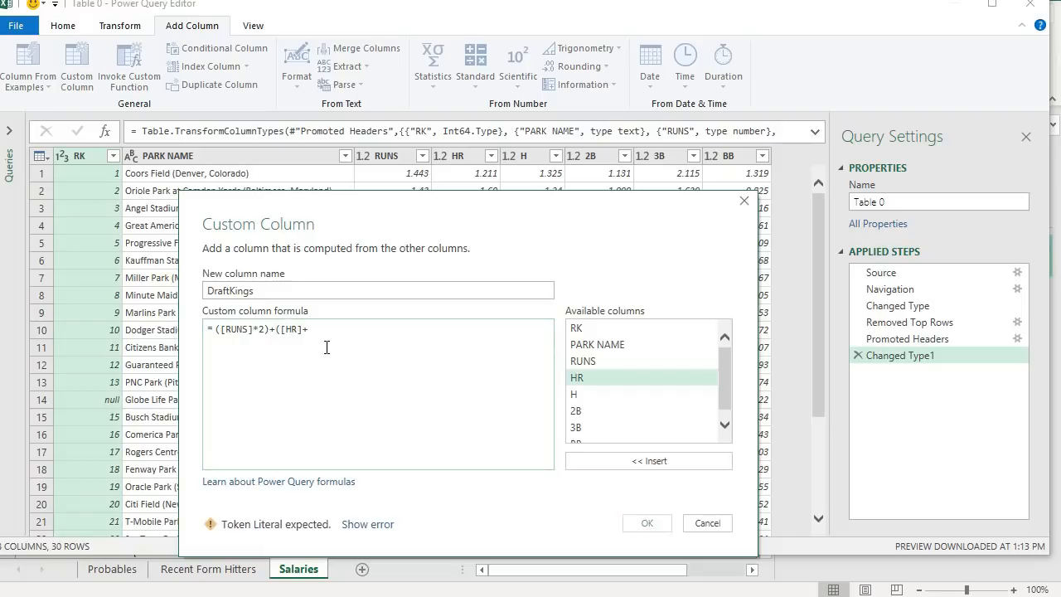
pyautogui.write('10)+(')
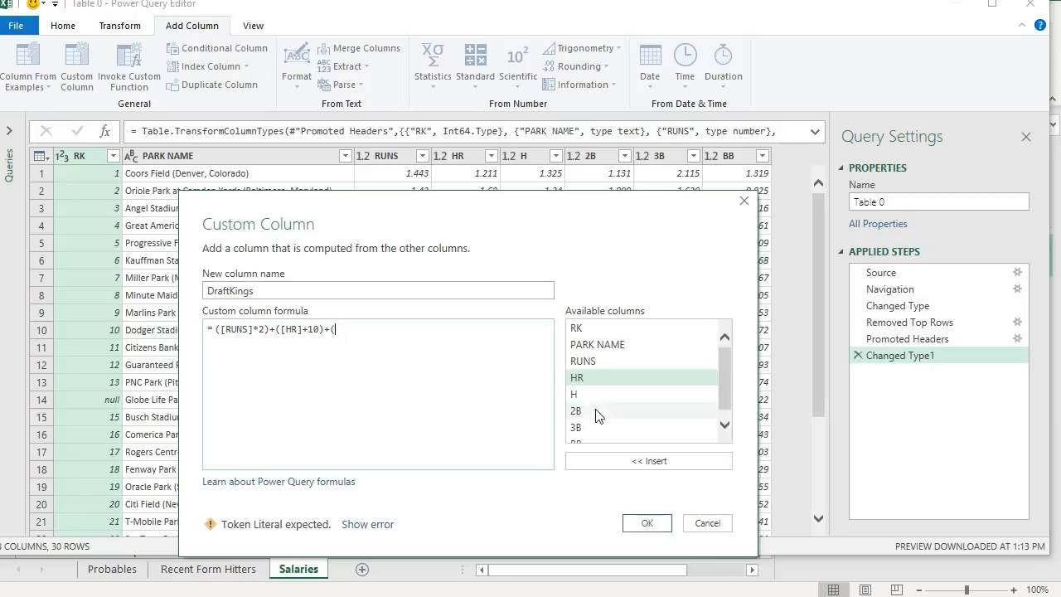
pyautogui.doubleClick(594, 396)
pyautogui.write('*3)')
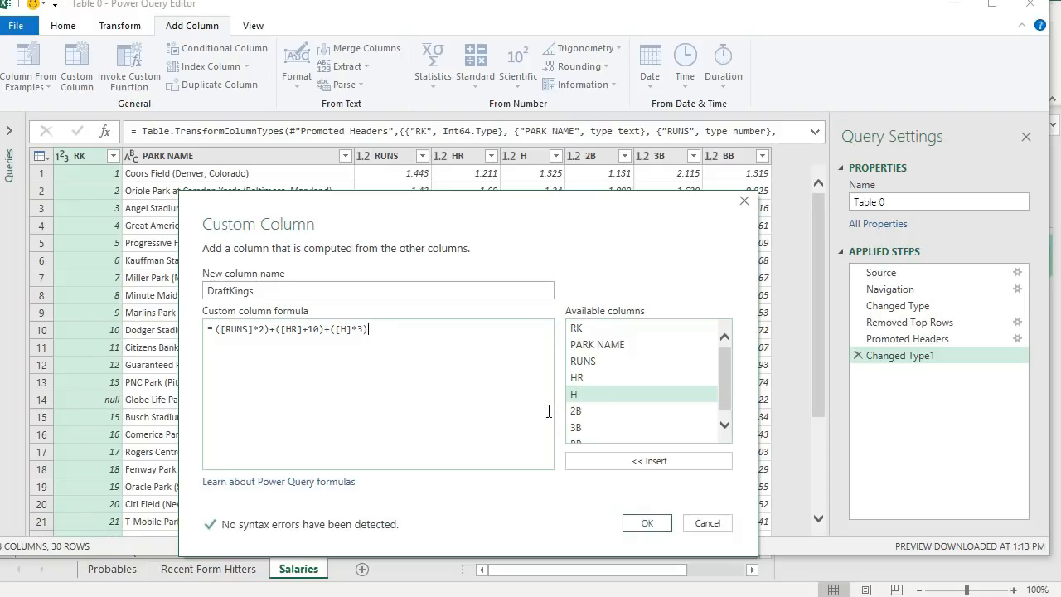
# - Append the terms ([2B]*5), ([3B]*8) and ([BB]*2) to the formula and create the DraftKings column
pyautogui.write('+(')
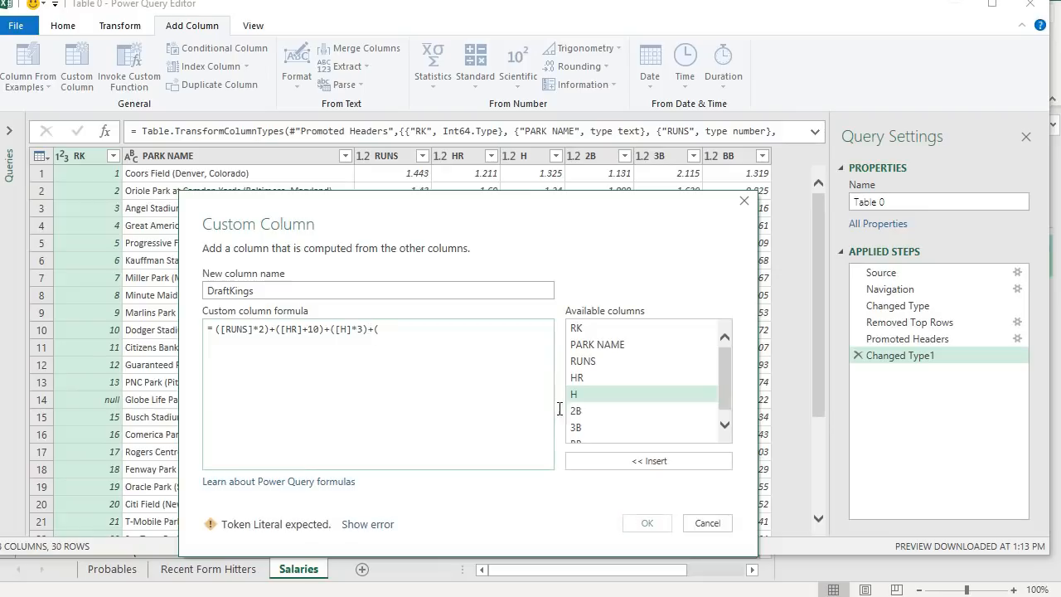
pyautogui.doubleClick(610, 409)
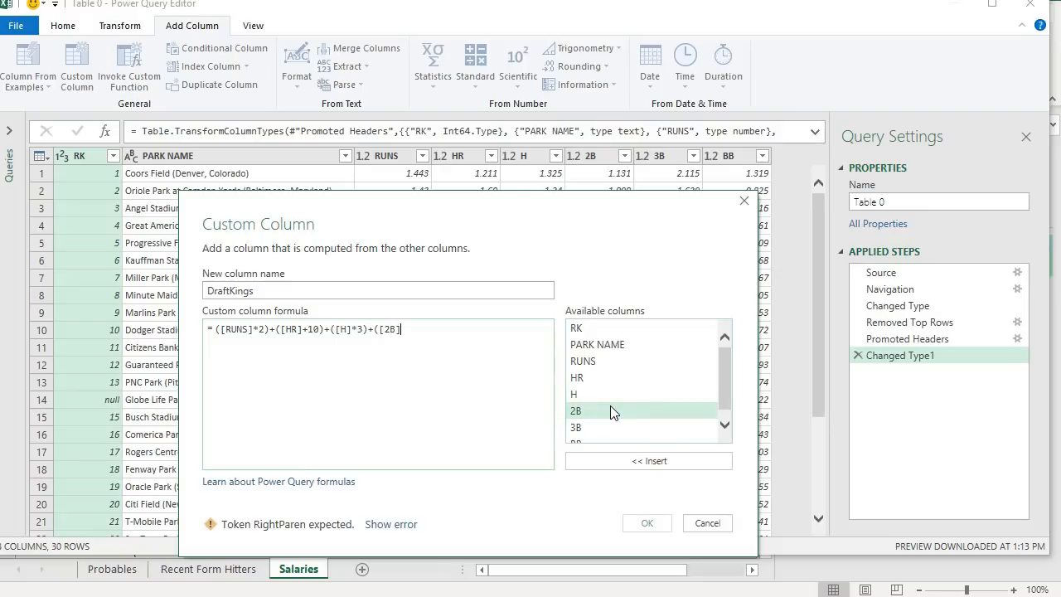
pyautogui.write('+5')
pyautogui.press('BackSpace')
pyautogui.press('BackSpace')
pyautogui.write('*5)+(')
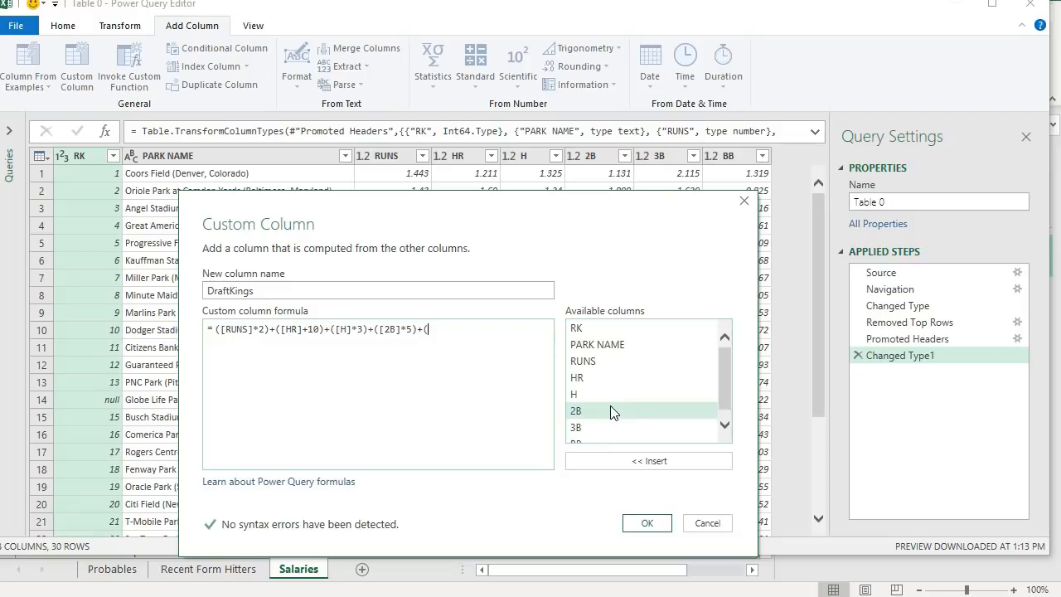
pyautogui.scroll(-1, 613, 412)
pyautogui.doubleClick(609, 416)
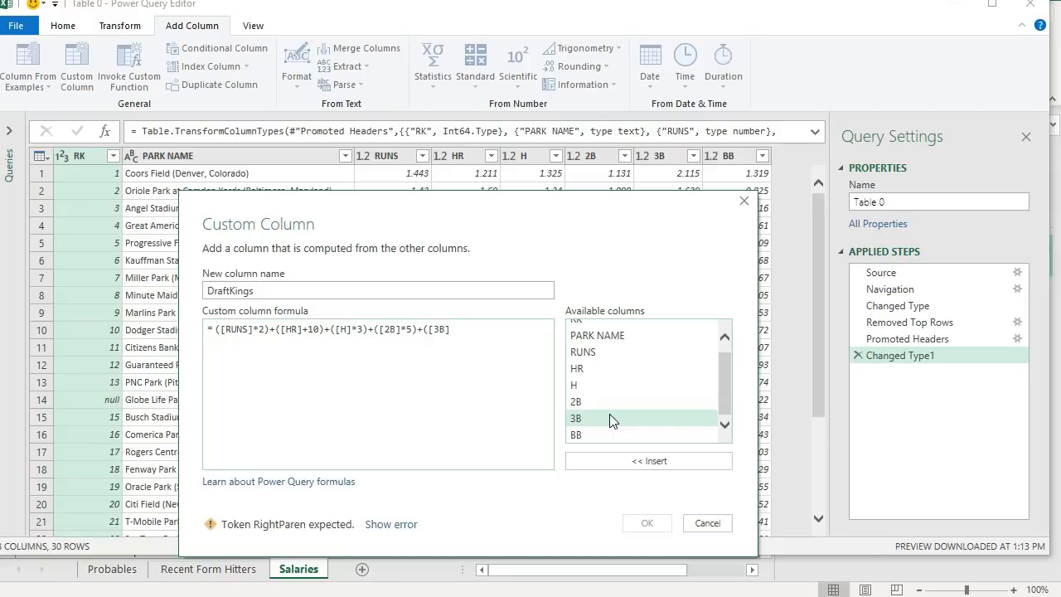
pyautogui.write('*8)+(')
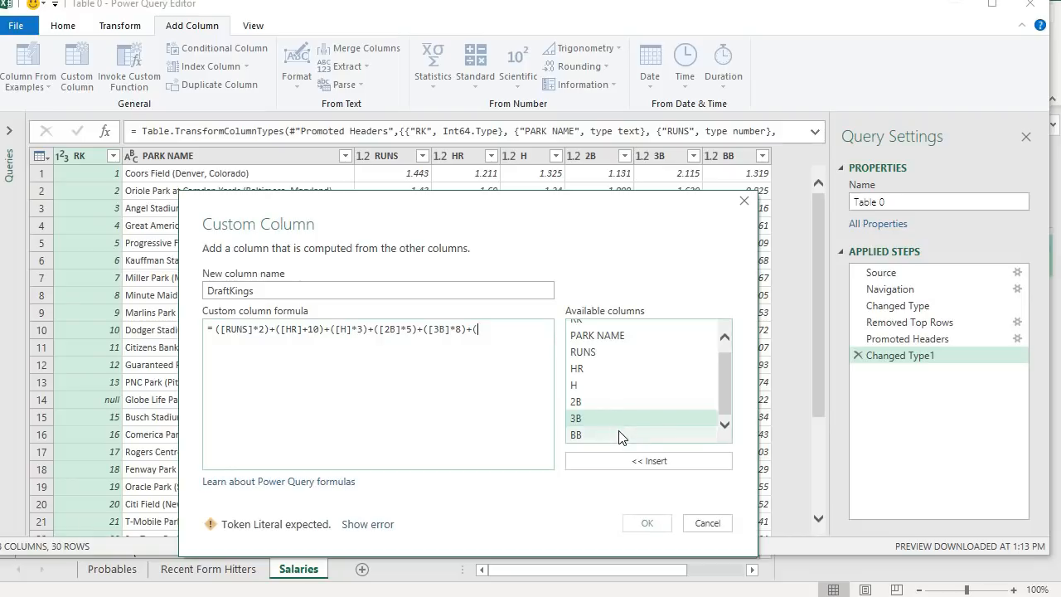
pyautogui.doubleClick(619, 430)
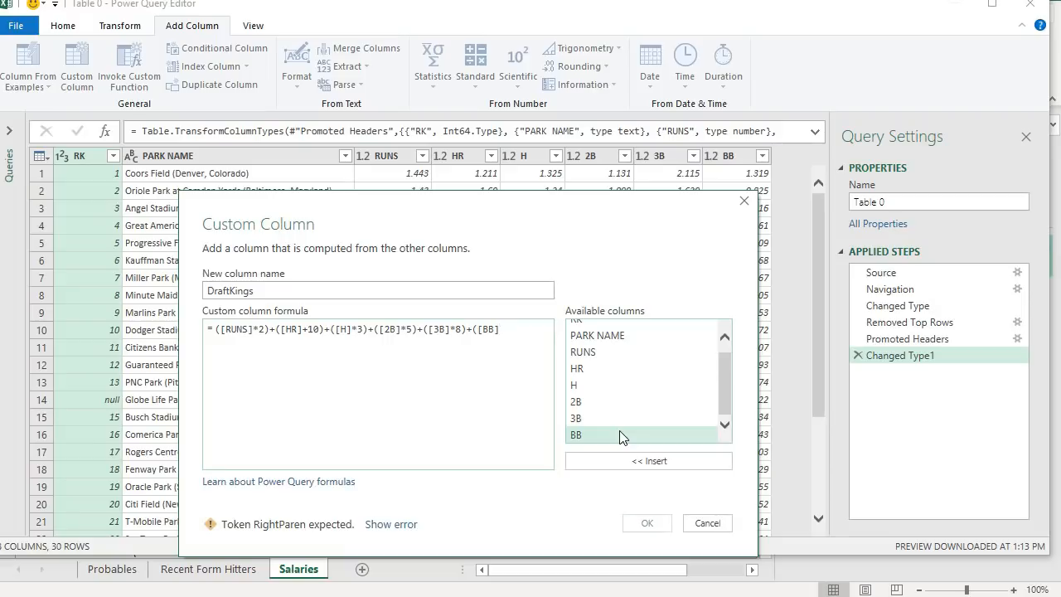
pyautogui.write('*2)')
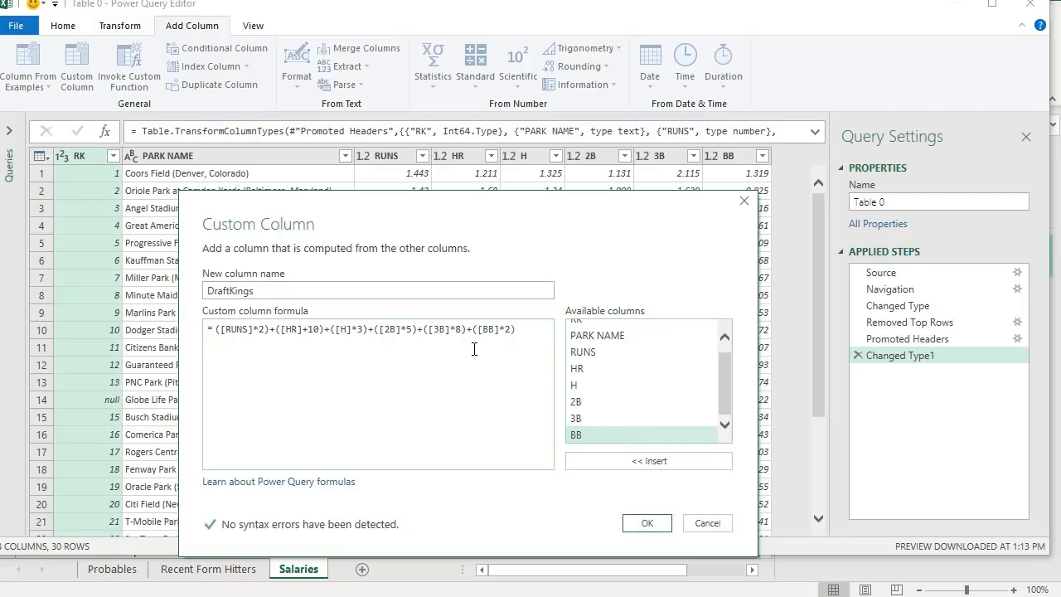
pyautogui.click(647, 524)
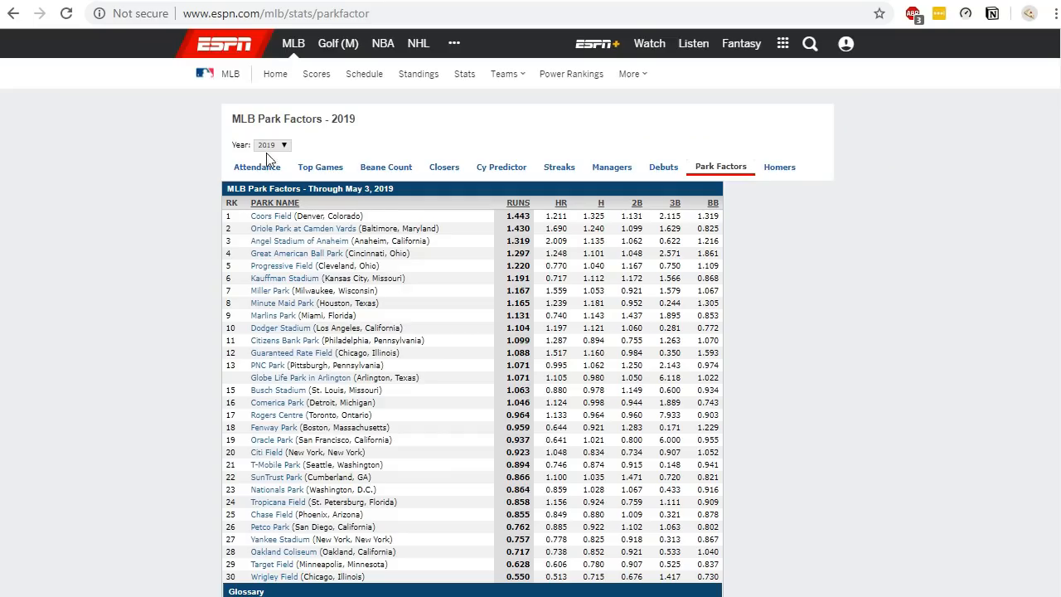
# - Switch to the browser and change the ESPN park factors year to 2018
pyautogui.click(272, 144)
pyautogui.click(272, 168)
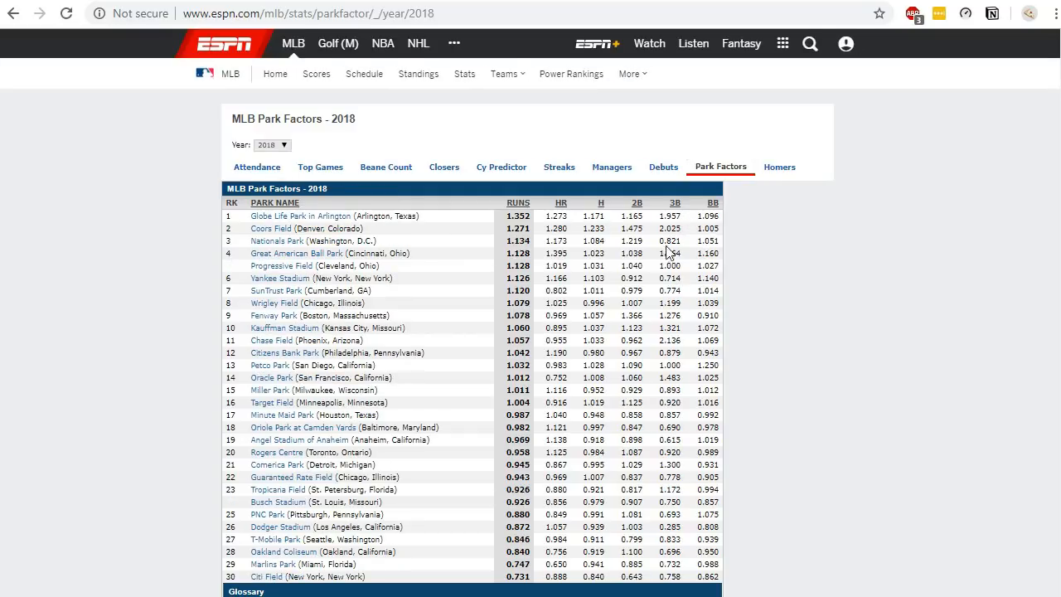
# - Remove the ([3B]*8) term from the DraftKings custom column formula and apply the change
pyautogui.click(274, 146)
pyautogui.click(267, 156)
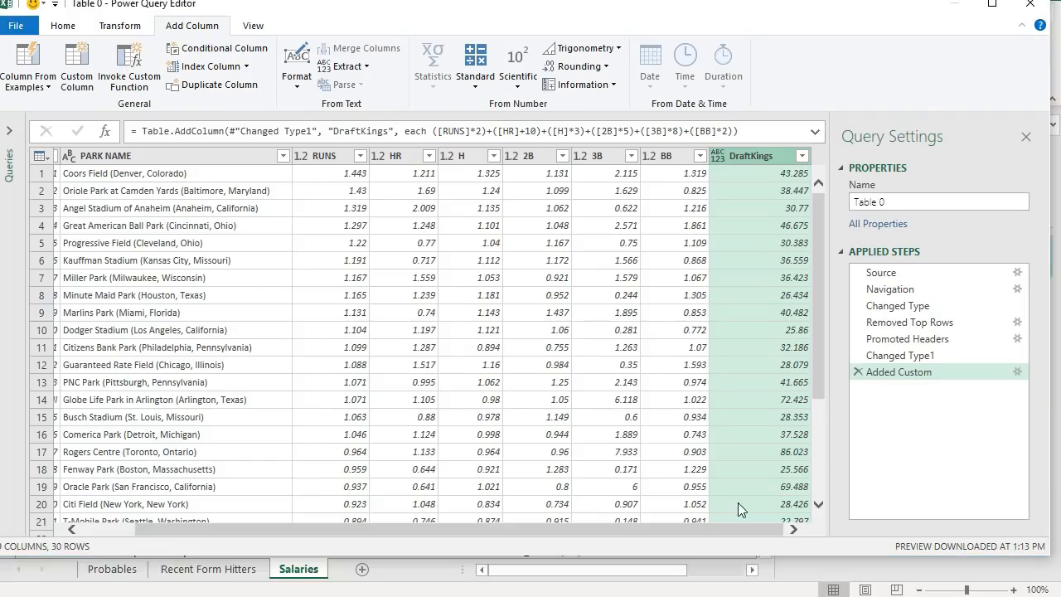
pyautogui.click(1017, 372)
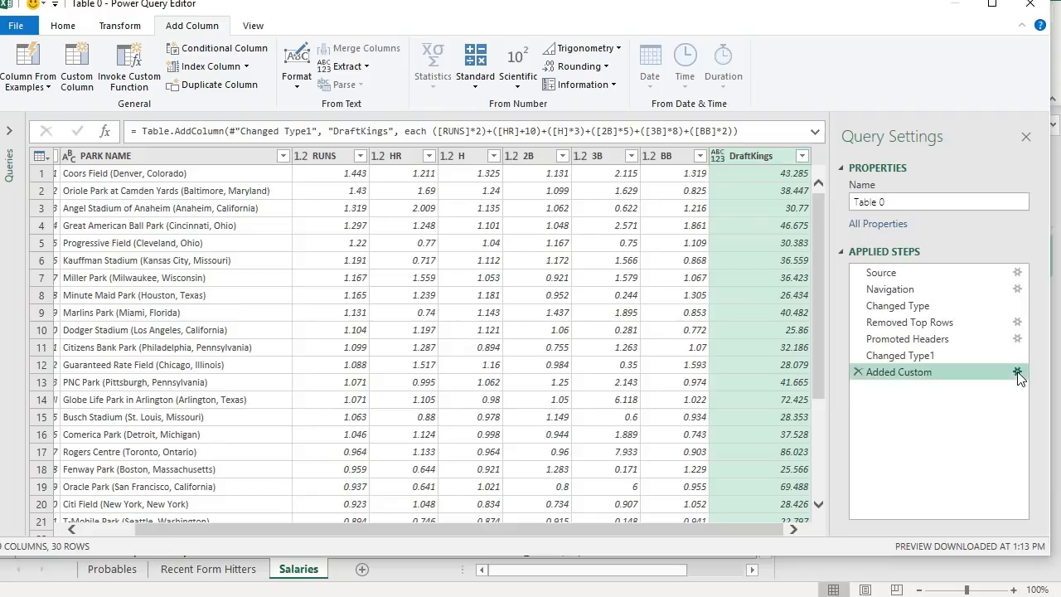
pyautogui.click(553, 234)
pyautogui.press('BackSpace')
pyautogui.press('BackSpace')
pyautogui.press('BackSpace')
pyautogui.press('BackSpace')
pyautogui.press('BackSpace')
pyautogui.press('BackSpace')
pyautogui.press('BackSpace')
pyautogui.press('BackSpace')
pyautogui.press('BackSpace')
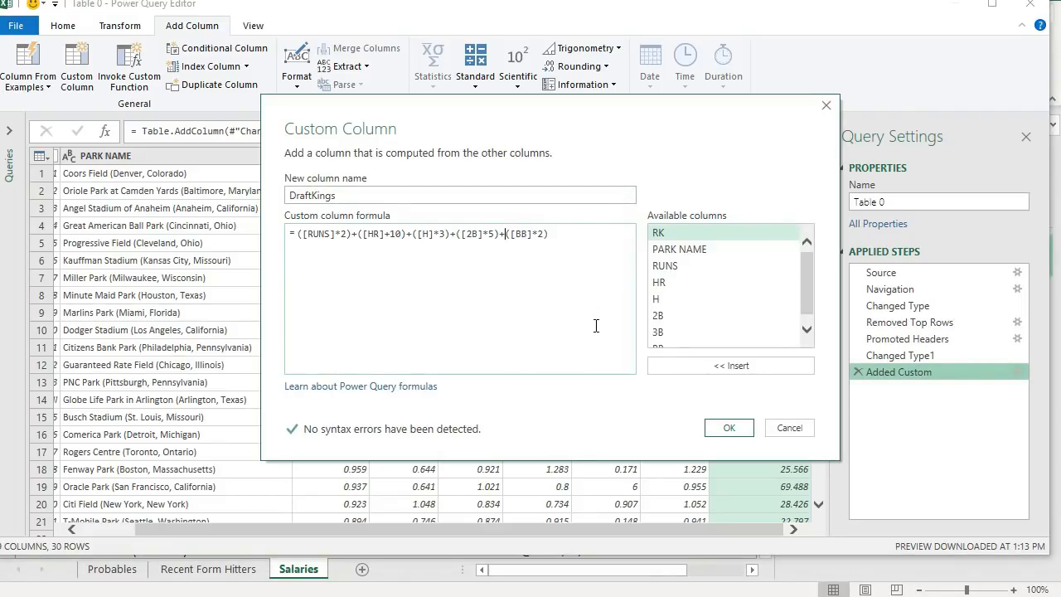
pyautogui.click(720, 426)
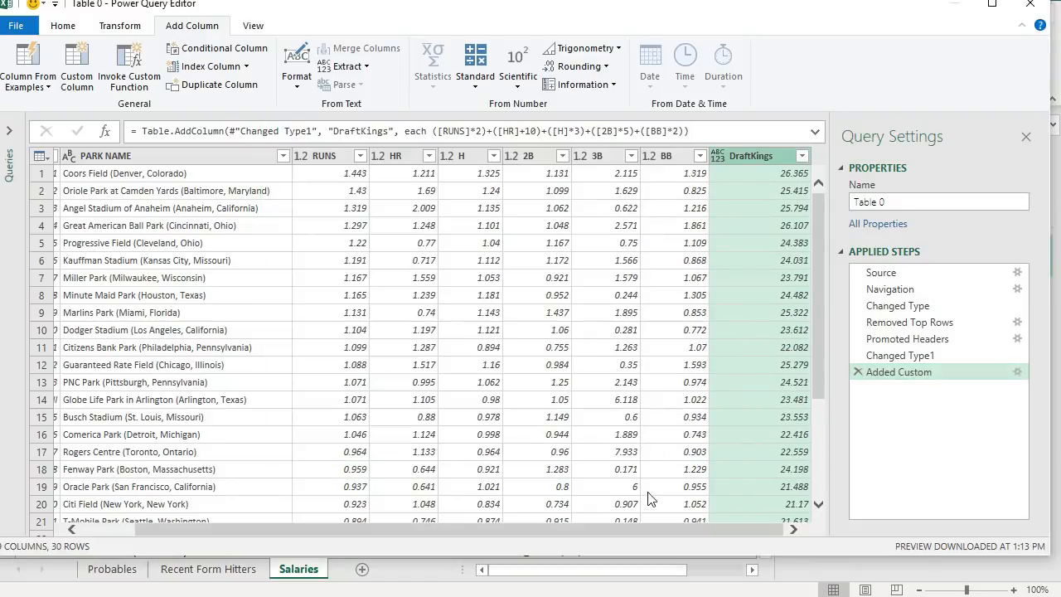
# - Set the DraftKings column's data type to Decimal Number
pyautogui.scroll(-3, 705, 413)
pyautogui.scroll(3, 721, 438)
pyautogui.scroll(-3, 759, 392)
pyautogui.scroll(3, 760, 393)
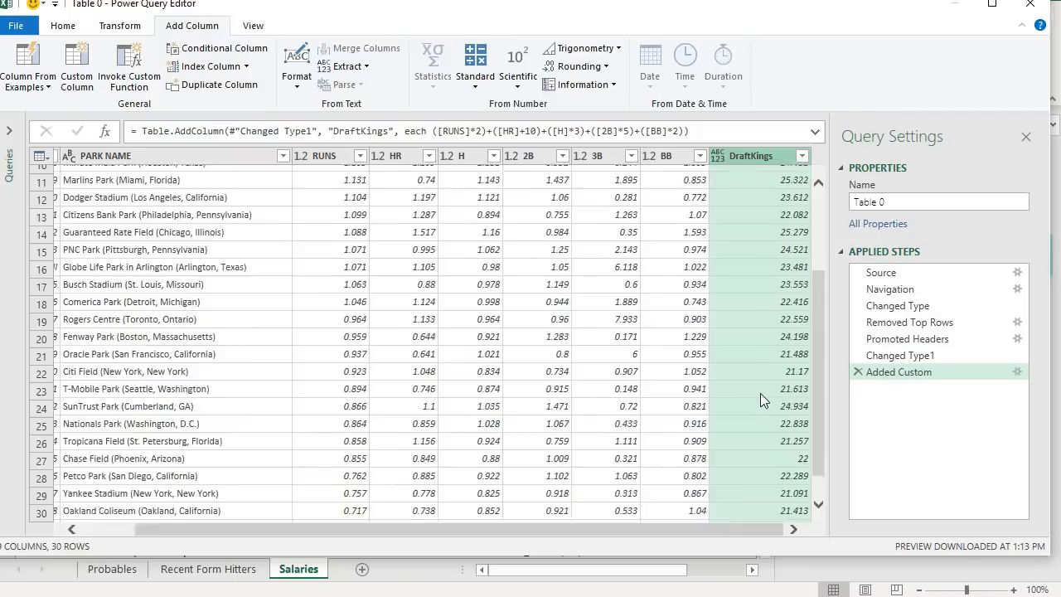
pyautogui.click(718, 156)
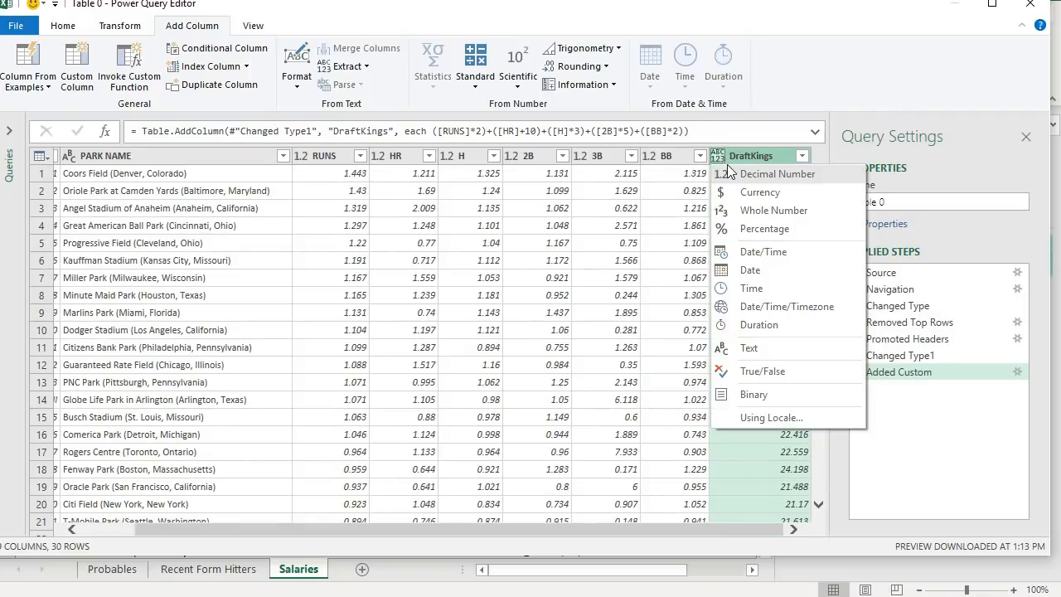
pyautogui.click(738, 173)
# - Rename the query Park Factors and close and load it into the workbook
pyautogui.click(917, 205)
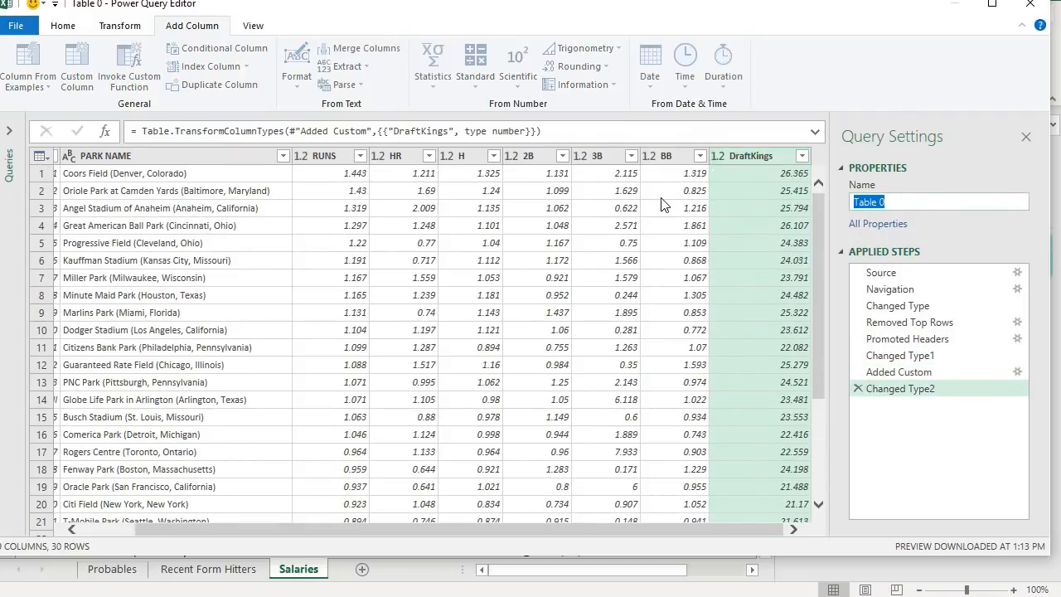
pyautogui.write('Park Factors')
pyautogui.click(58, 26)
pyautogui.click(18, 62)
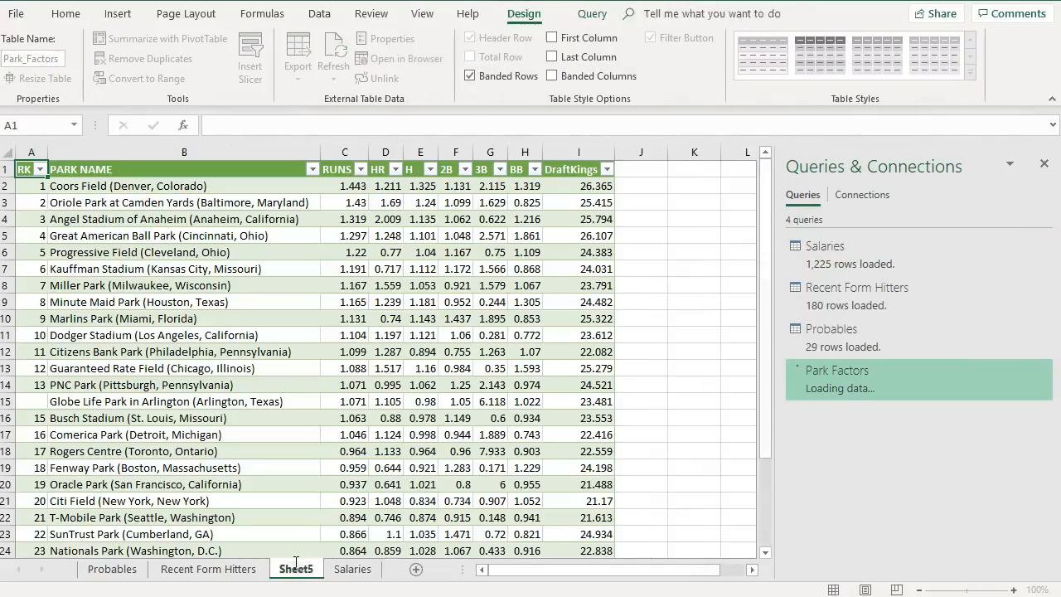
# - Rename the new worksheet tab to Park Factors
pyautogui.doubleClick(296, 569)
pyautogui.write('Park Factors')
pyautogui.press('Return')
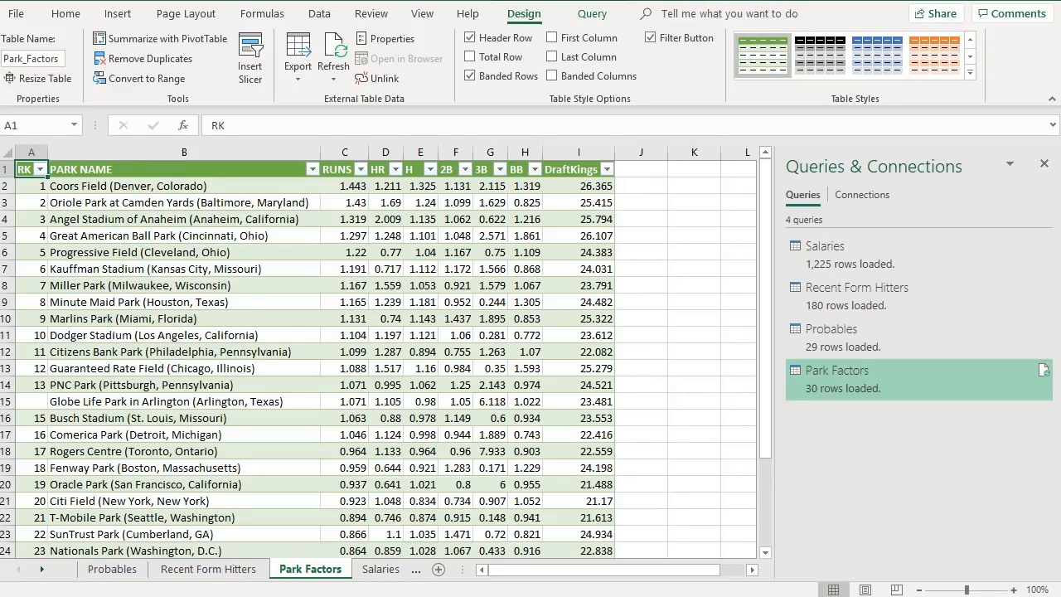
pyautogui.click(338, 596)
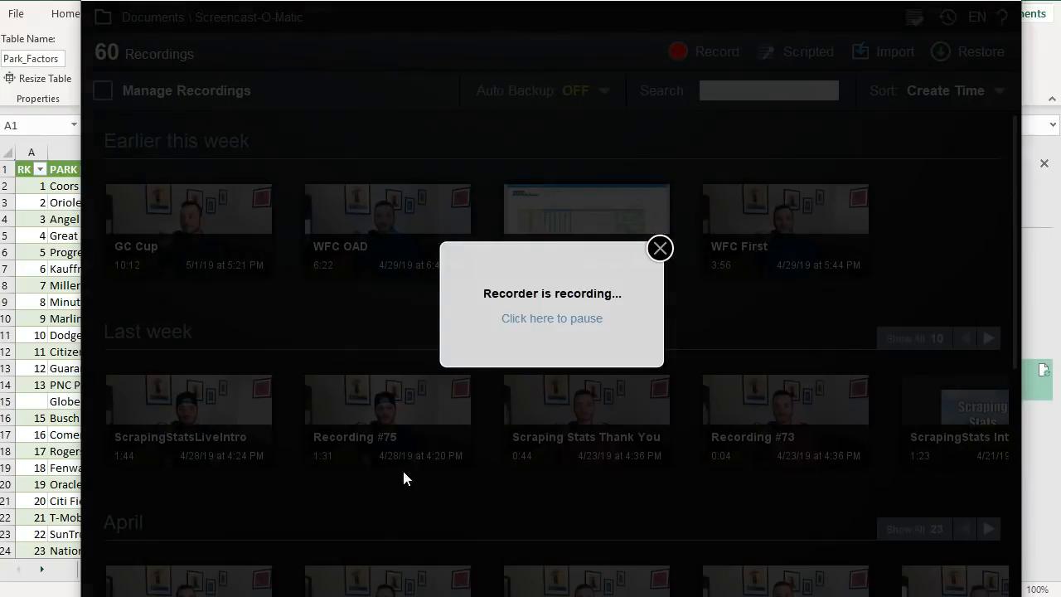
pyautogui.click(517, 325)
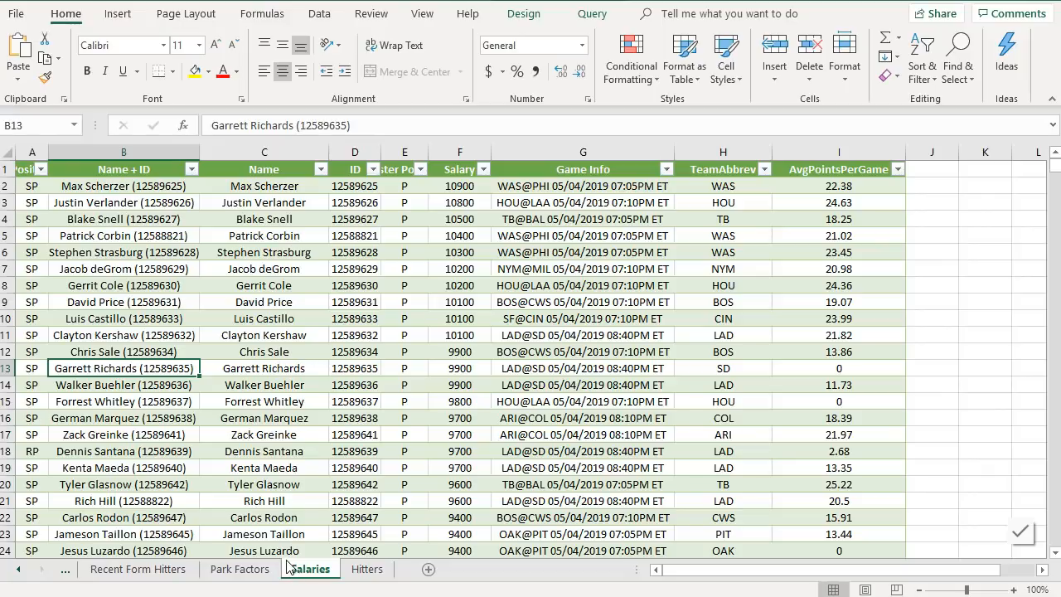
# - On the Hitters sheet, enter the headers Players, Position, Team, Opponent and Proj across row 1
pyautogui.click(367, 572)
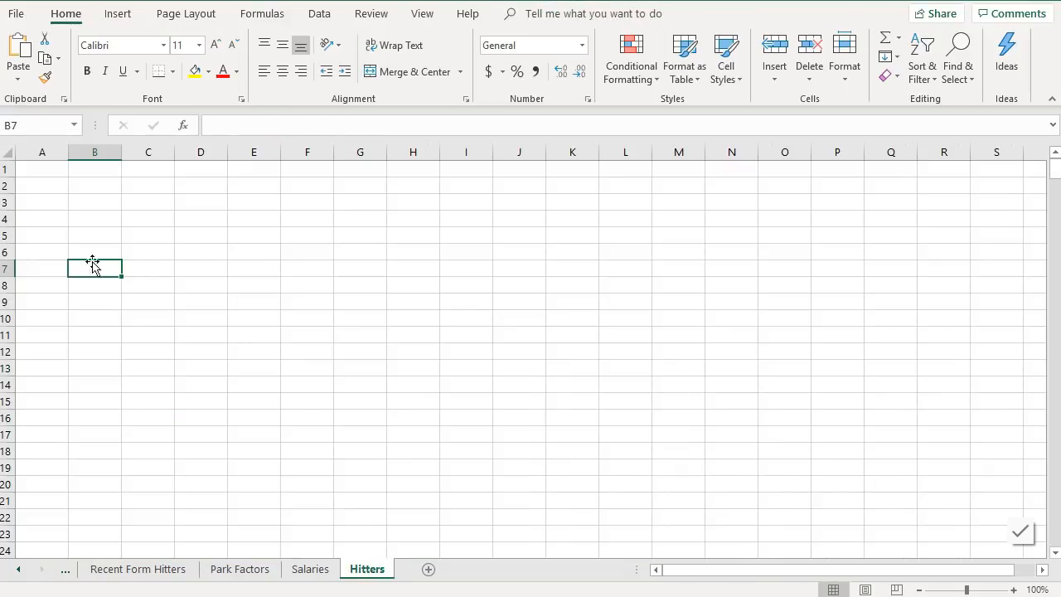
pyautogui.click(43, 172)
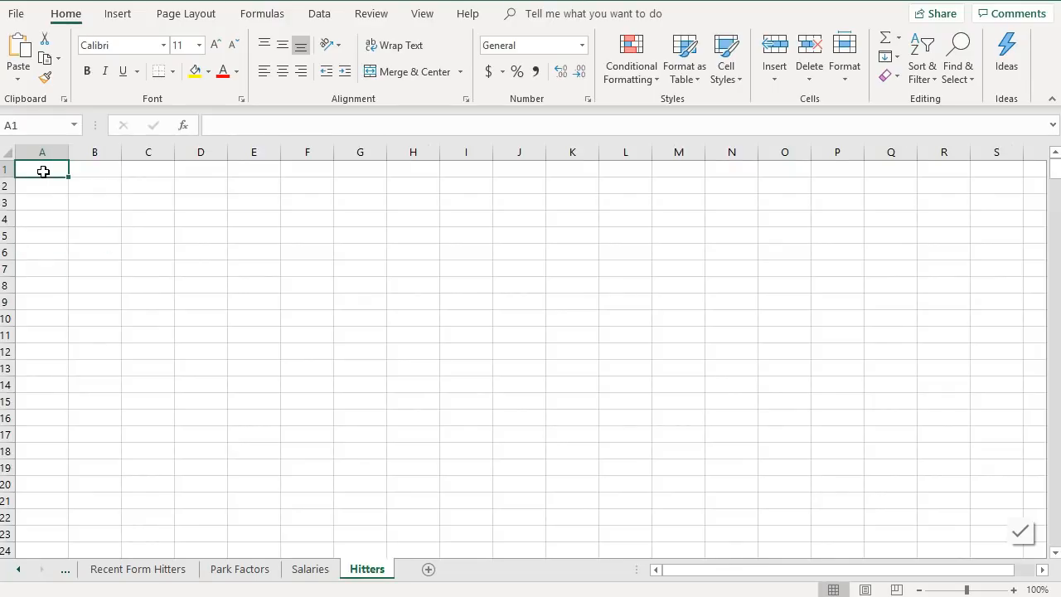
pyautogui.write('Players')
pyautogui.press('Tab')
pyautogui.write('Posit')
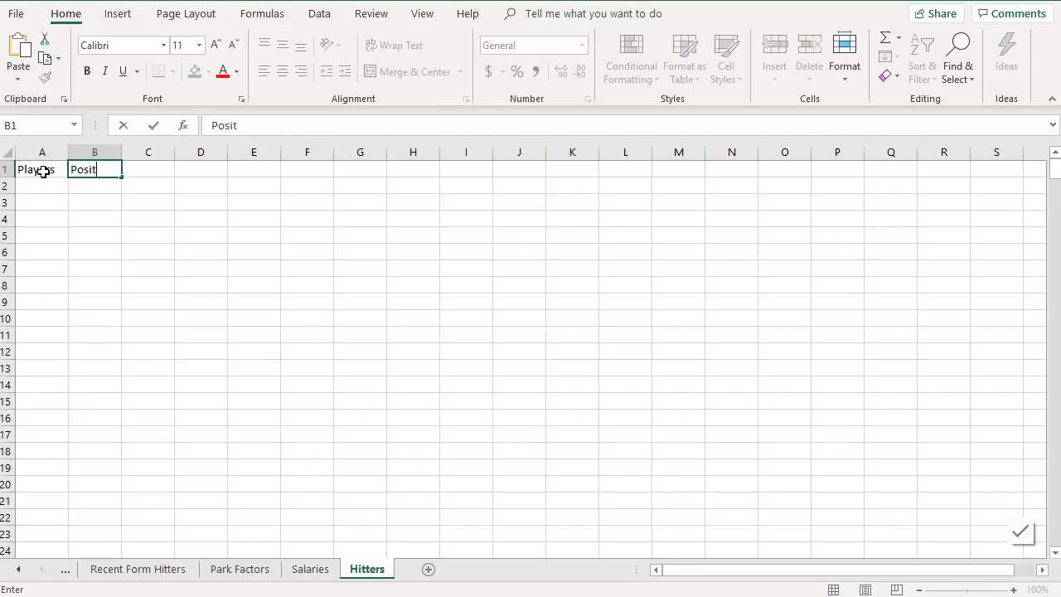
pyautogui.write('ion')
pyautogui.press('Tab')
pyautogui.write('Team')
pyautogui.press('Tab')
pyautogui.write('Op')
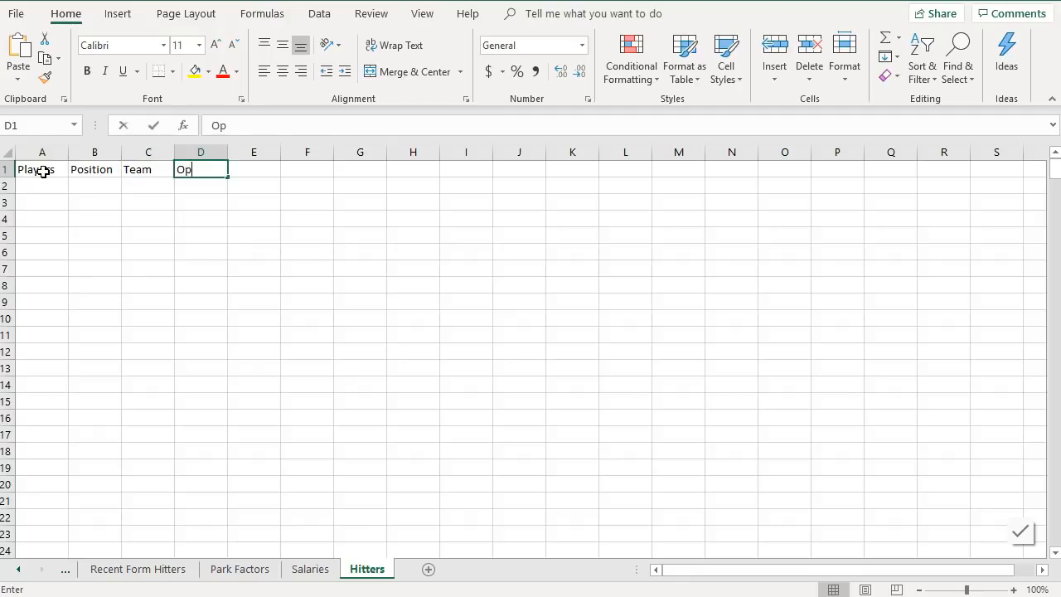
pyautogui.write('ponne')
pyautogui.press('BackSpace')
pyautogui.press('BackSpace')
pyautogui.write('ent')
pyautogui.press('Tab')
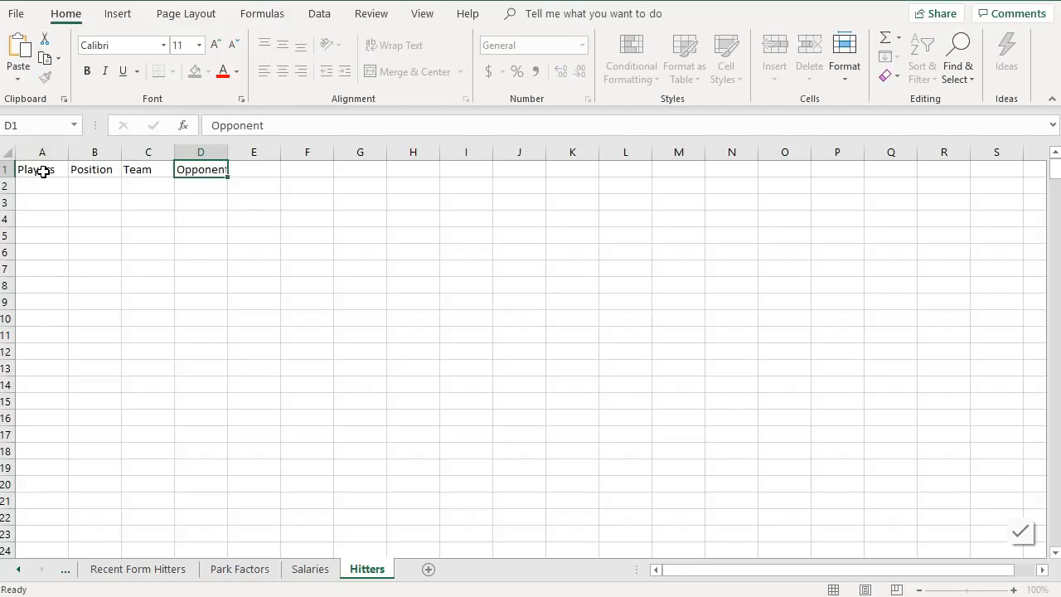
pyautogui.press('Tab')
pyautogui.write('Proj')
pyautogui.press('Tab')
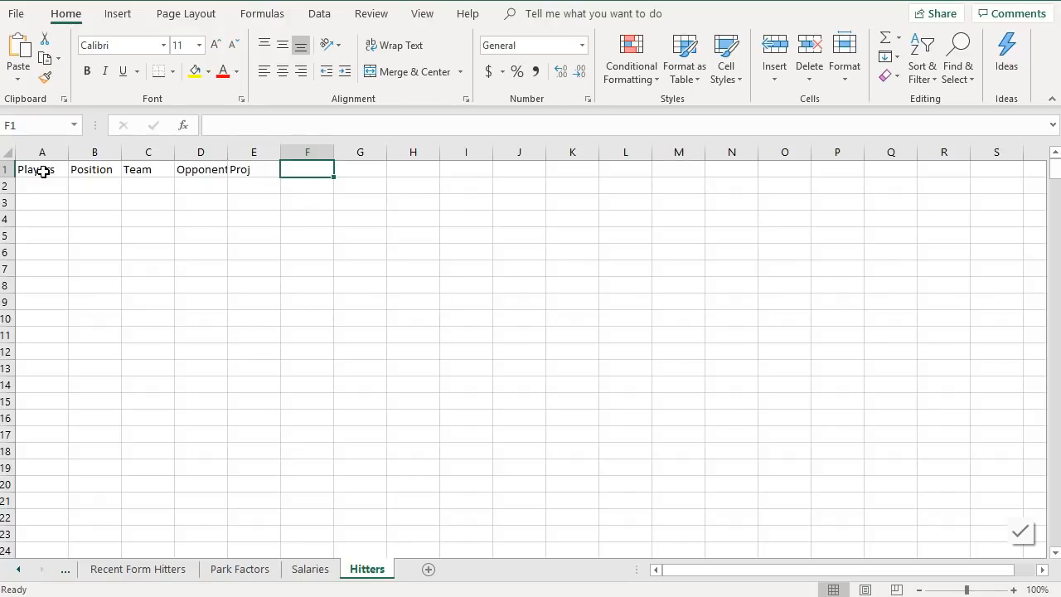
# - Autofit the column widths of the Hitters sheet to its headers
pyautogui.click(8, 153)
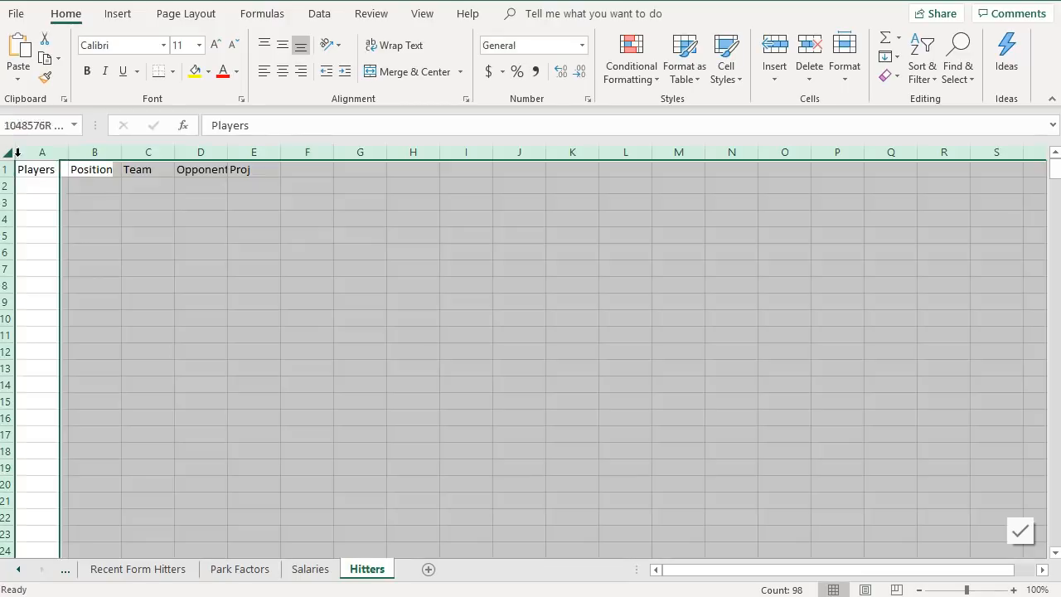
pyautogui.doubleClick(69, 152)
pyautogui.click(301, 231)
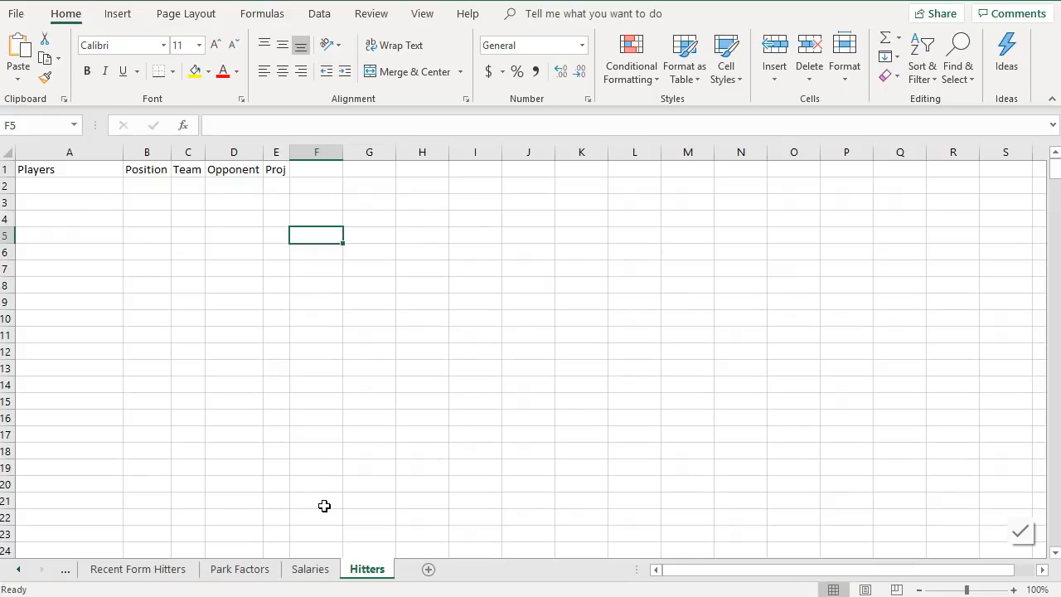
# - In Hitters cell A2, enter a formula referencing the Name column of the Salaries table
pyautogui.click(311, 569)
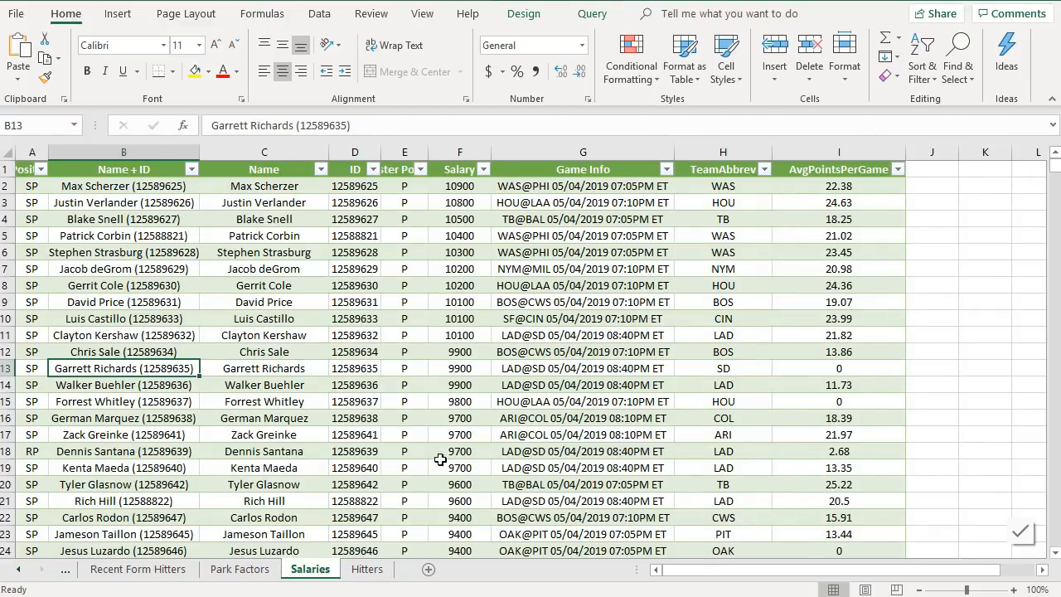
pyautogui.click(363, 568)
pyautogui.click(31, 182)
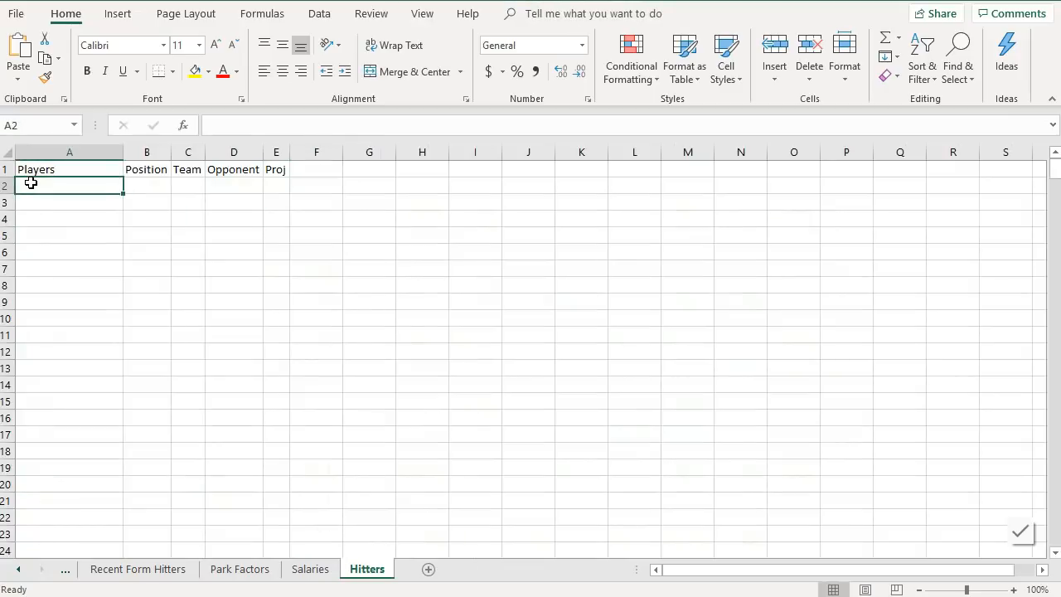
pyautogui.write('=')
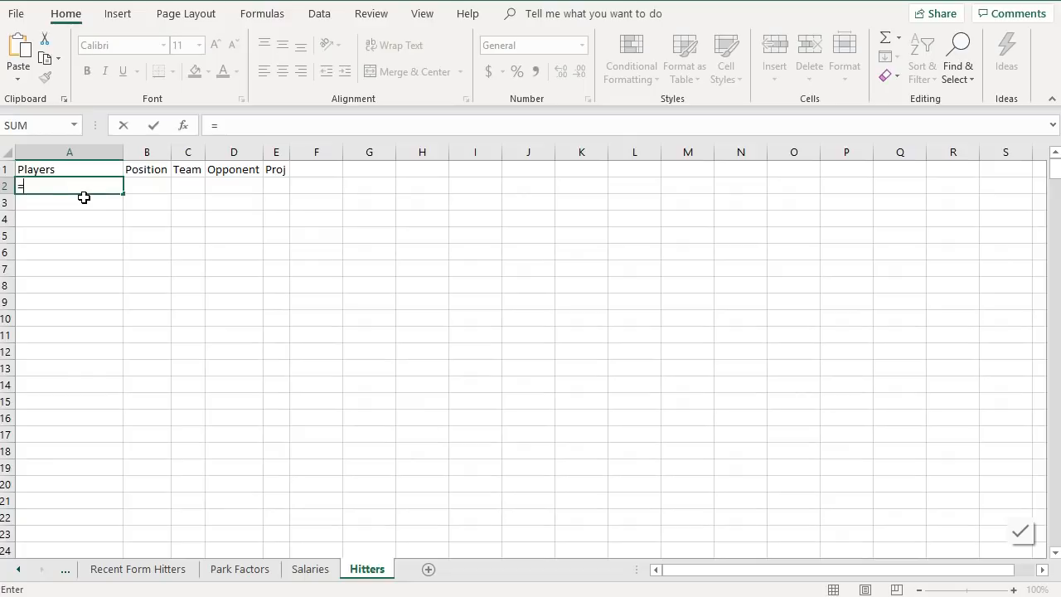
pyautogui.click(313, 573)
pyautogui.click(316, 571)
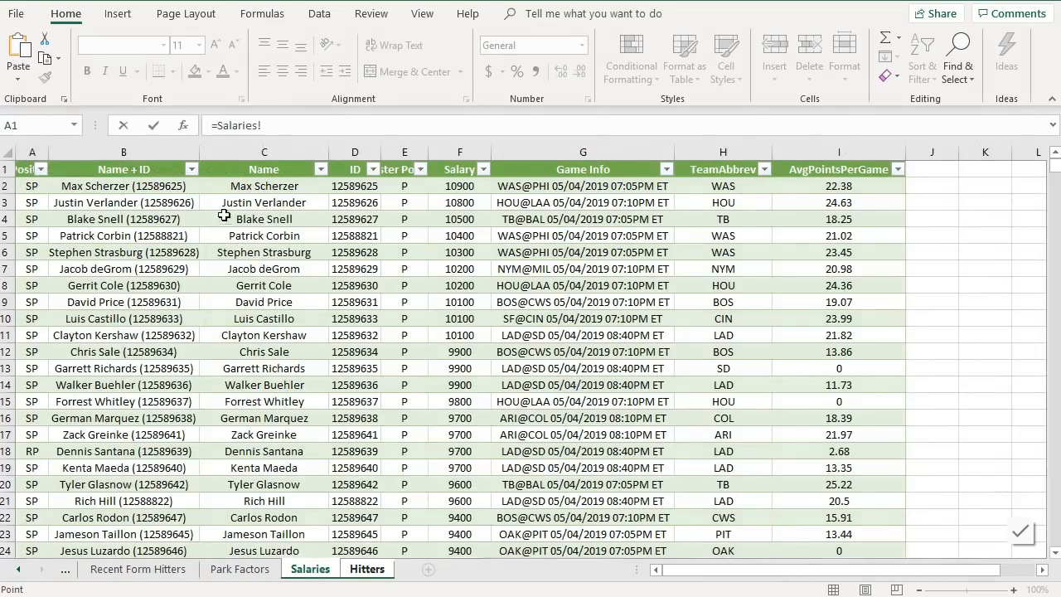
pyautogui.click(236, 188)
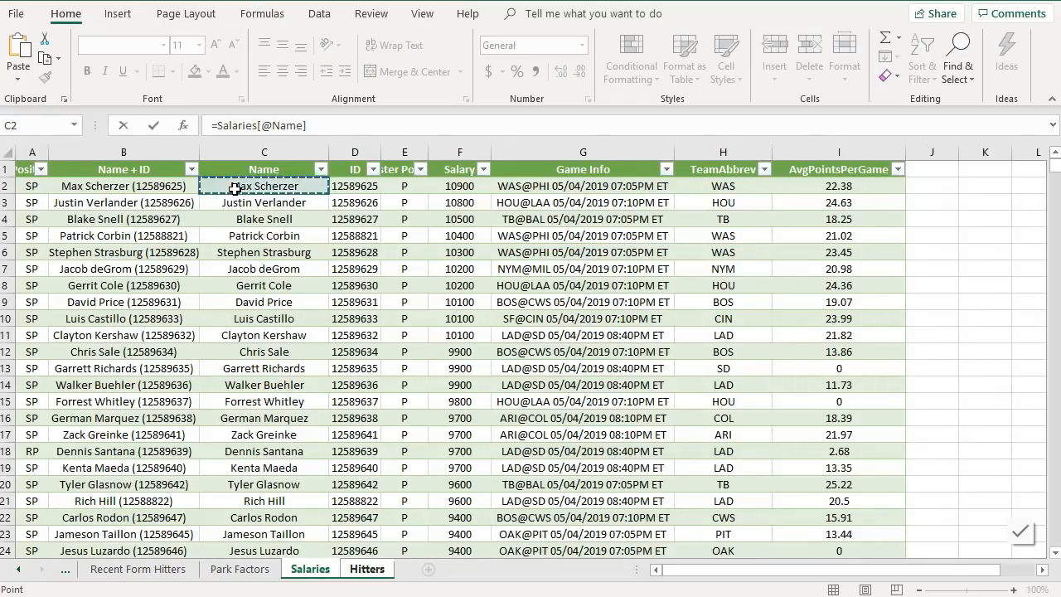
pyautogui.press('Return')
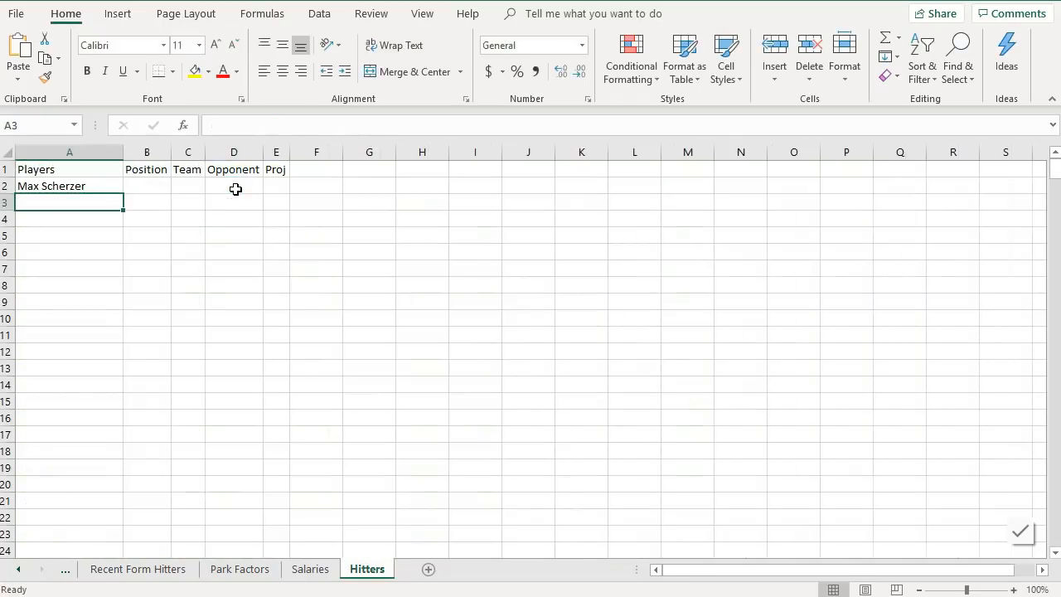
# - Copy the player-name formula down column A to cover the length of the Salaries table
pyautogui.click(121, 185)
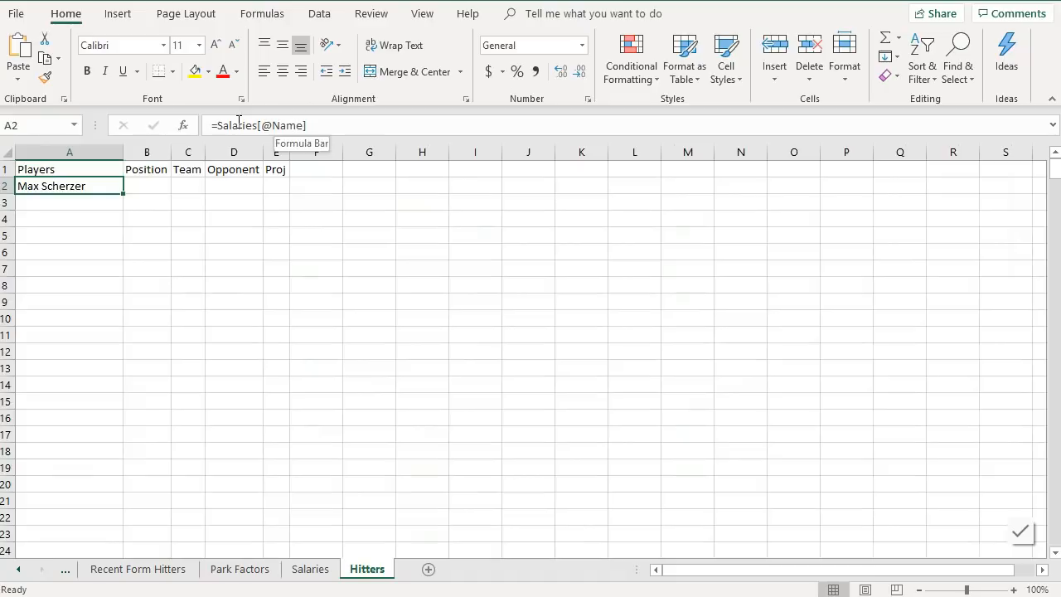
pyautogui.moveTo(123, 193); pyautogui.dragTo(130, 439)
pyautogui.click(329, 576)
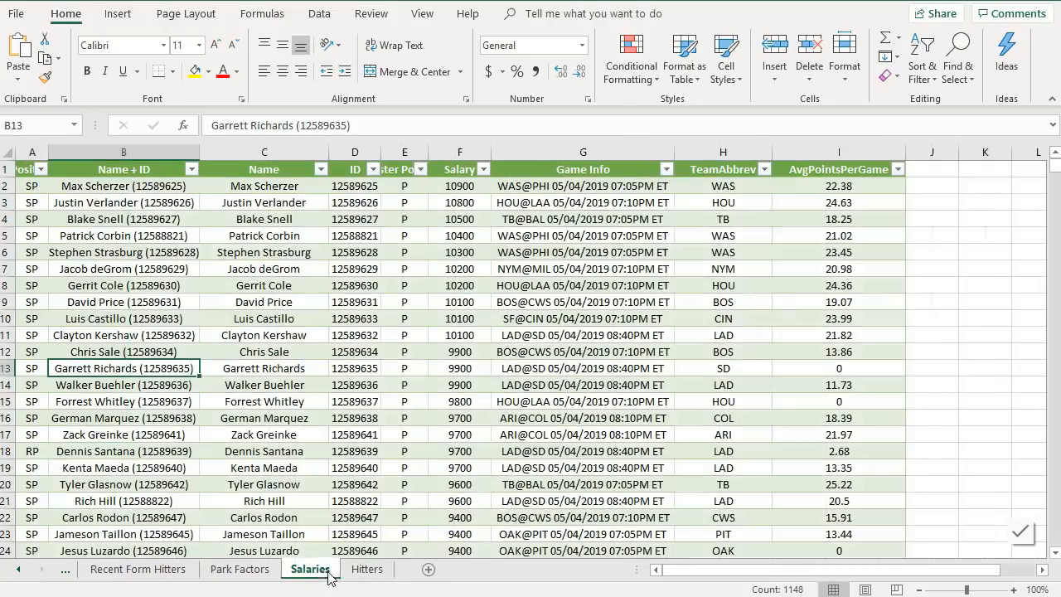
pyautogui.hotkey('ctrl', 'shift', 'Down')
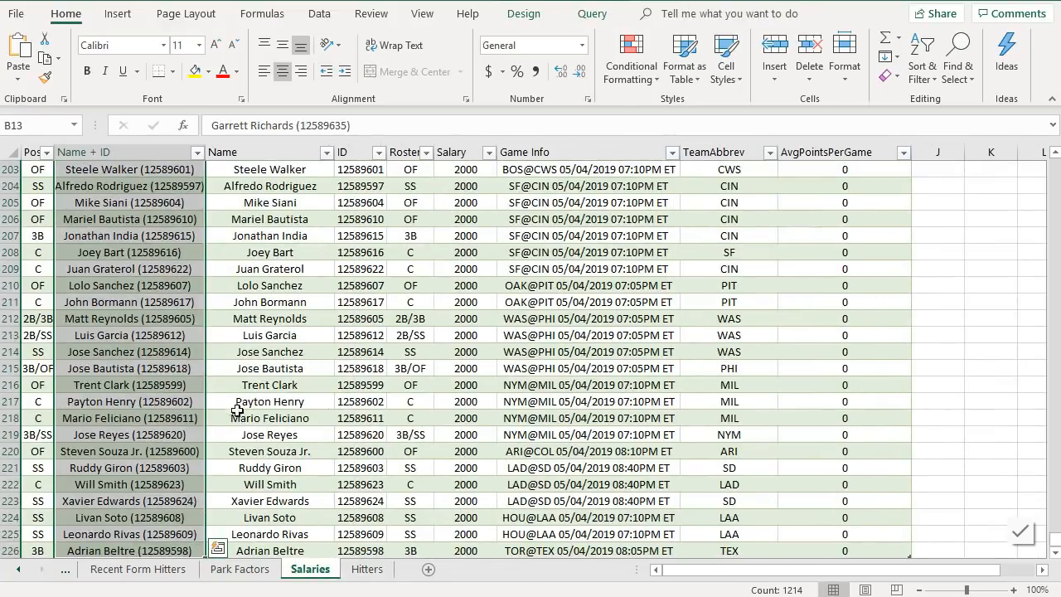
pyautogui.scroll(-1, 241, 412)
pyautogui.click(354, 572)
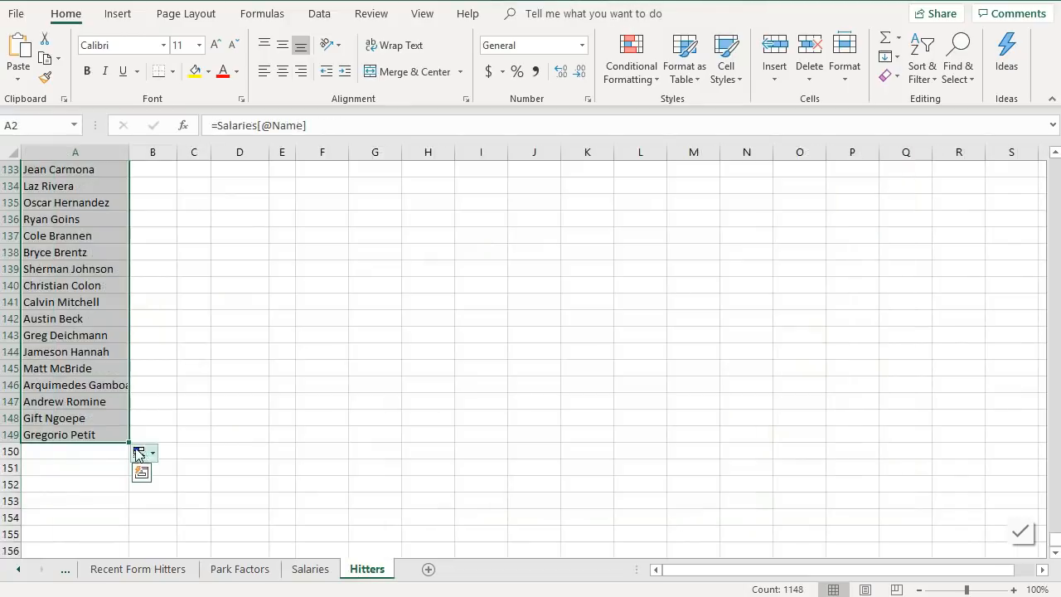
pyautogui.moveTo(127, 447); pyautogui.dragTo(112, 387)
# - Scroll through column A to review the filled player names
pyautogui.scroll(14, 198, 371)
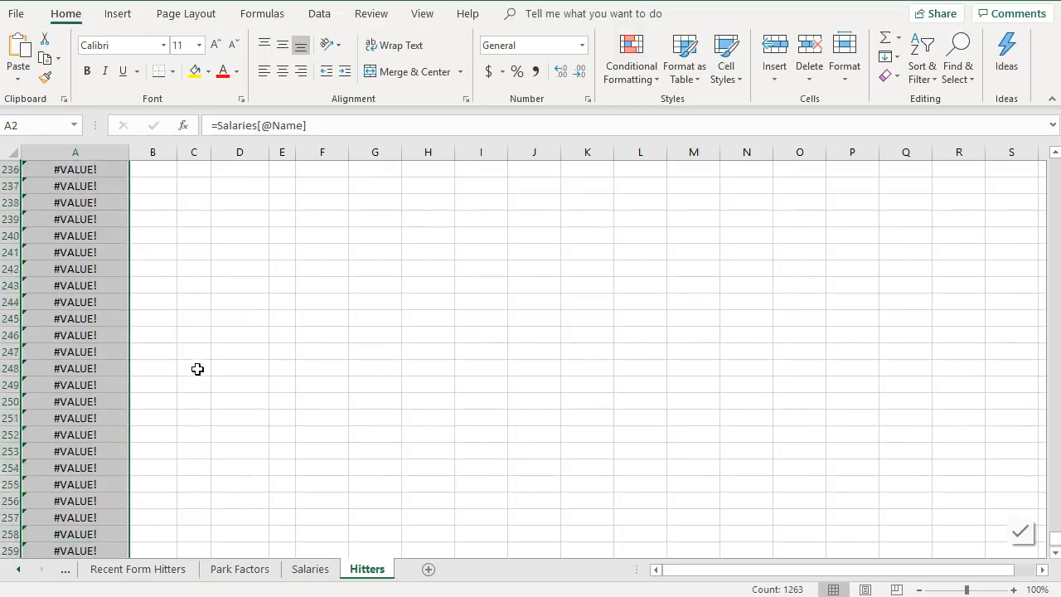
pyautogui.scroll(-2, 161, 371)
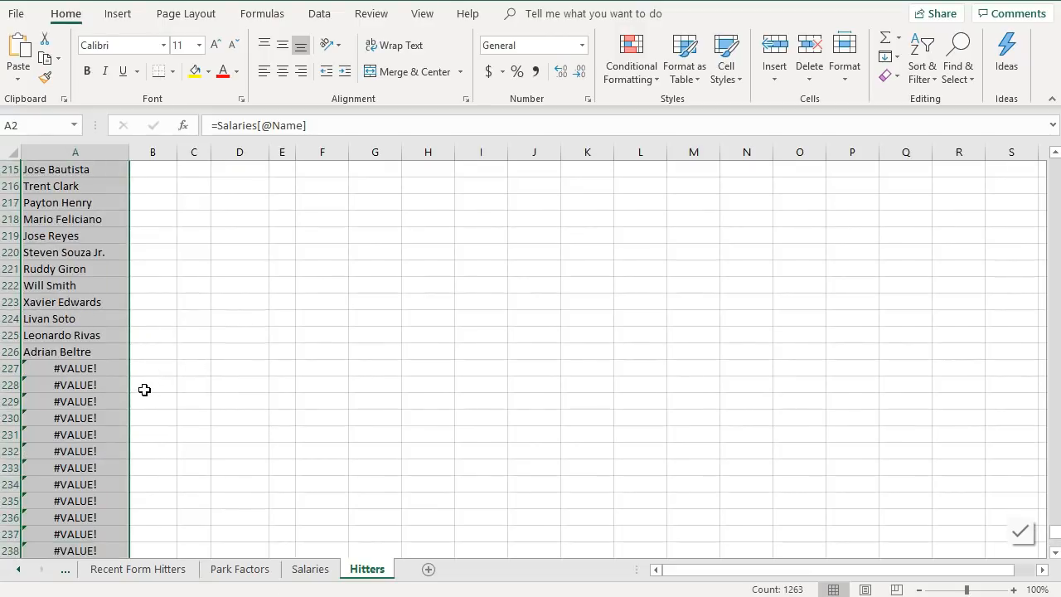
pyautogui.scroll(-20, 125, 431)
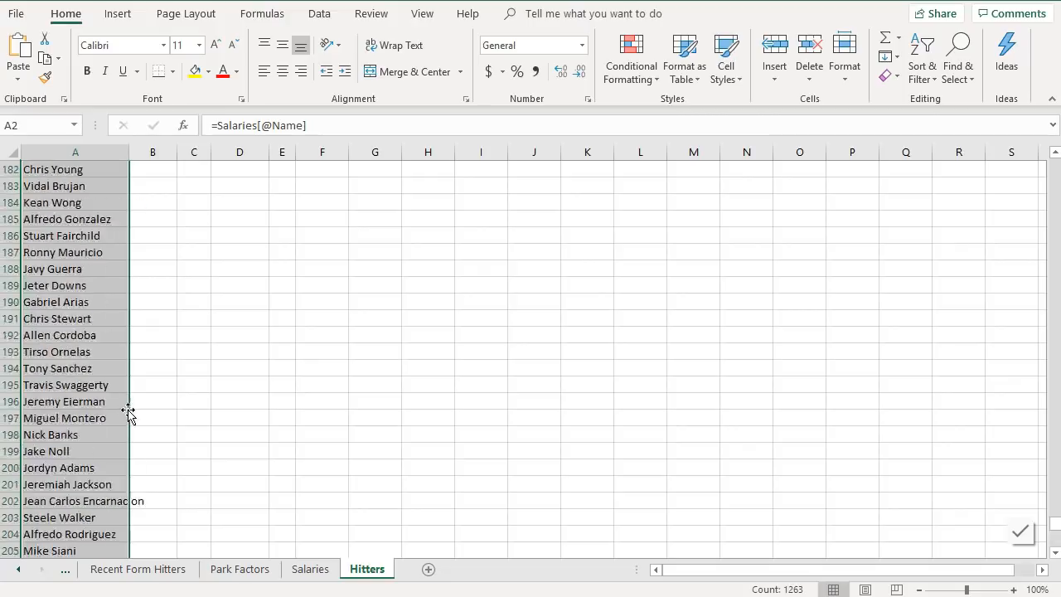
pyautogui.scroll(20, 131, 396)
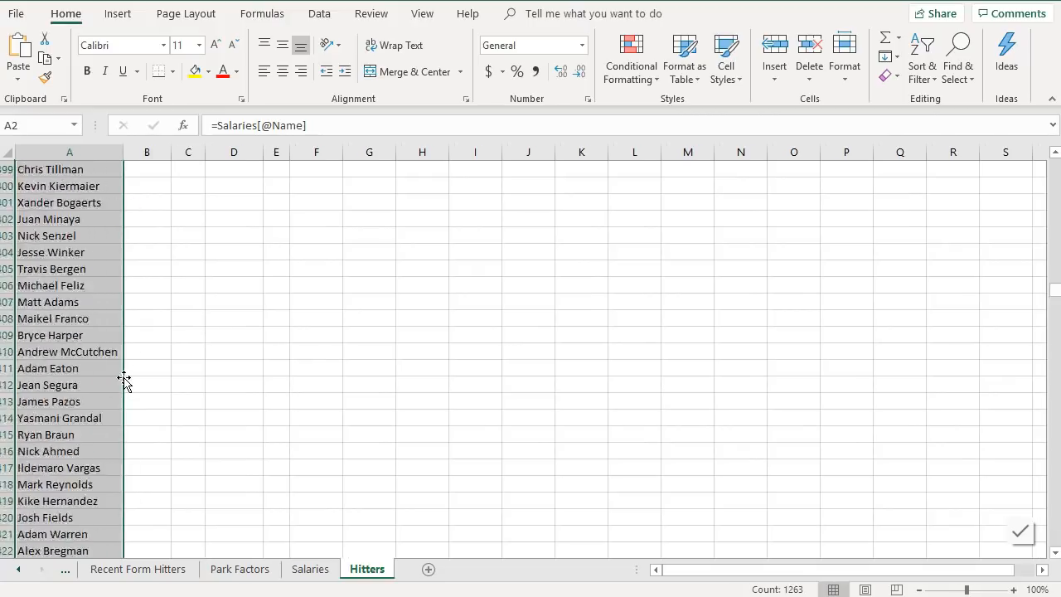
pyautogui.scroll(20, 123, 380)
pyautogui.click(147, 268)
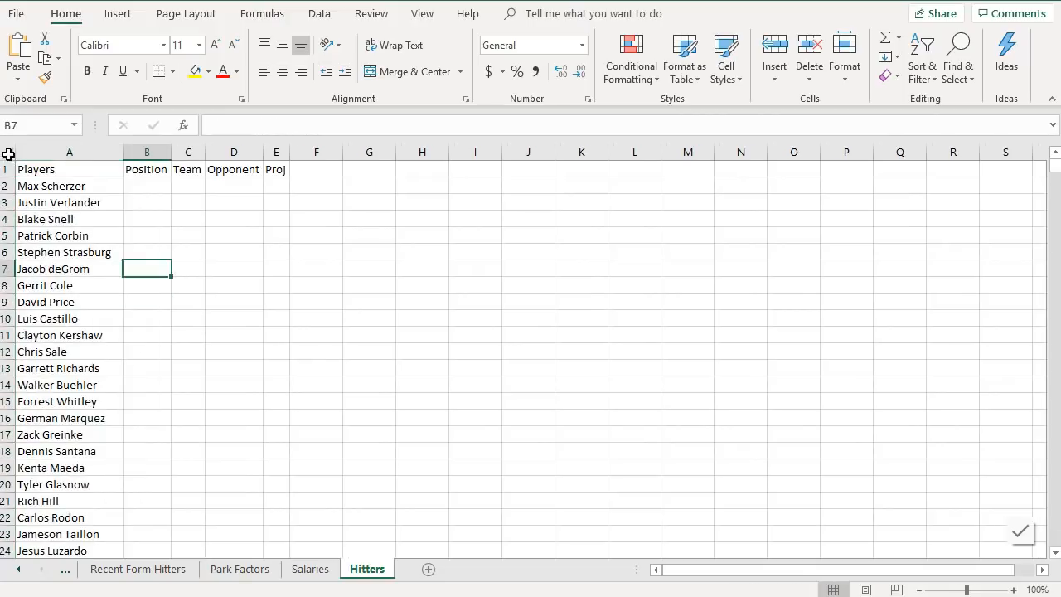
# - Center-align all cells on the Hitters sheet
pyautogui.click(9, 153)
pyautogui.click(283, 71)
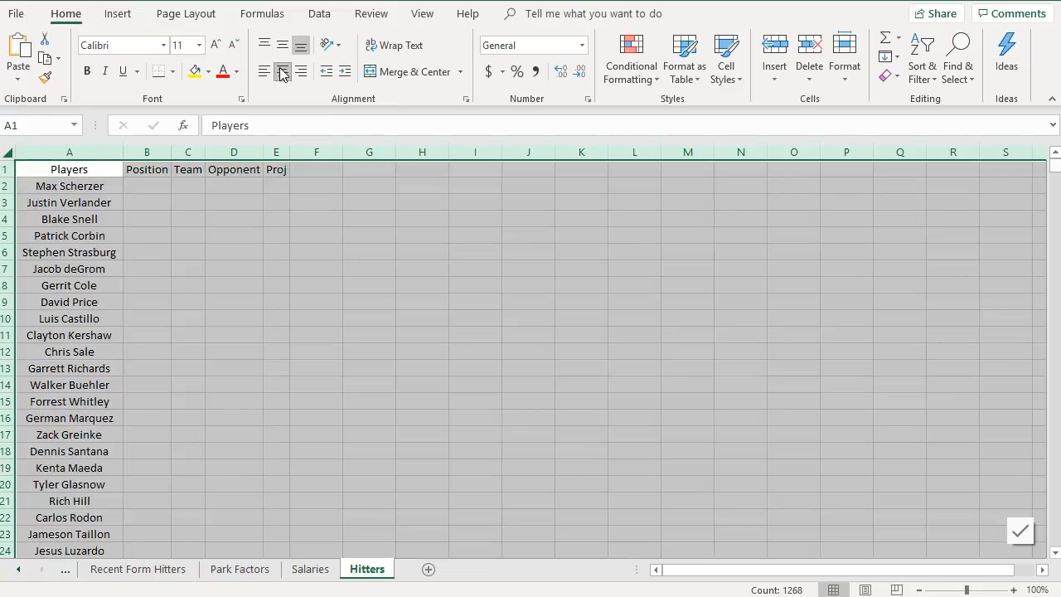
pyautogui.click(216, 228)
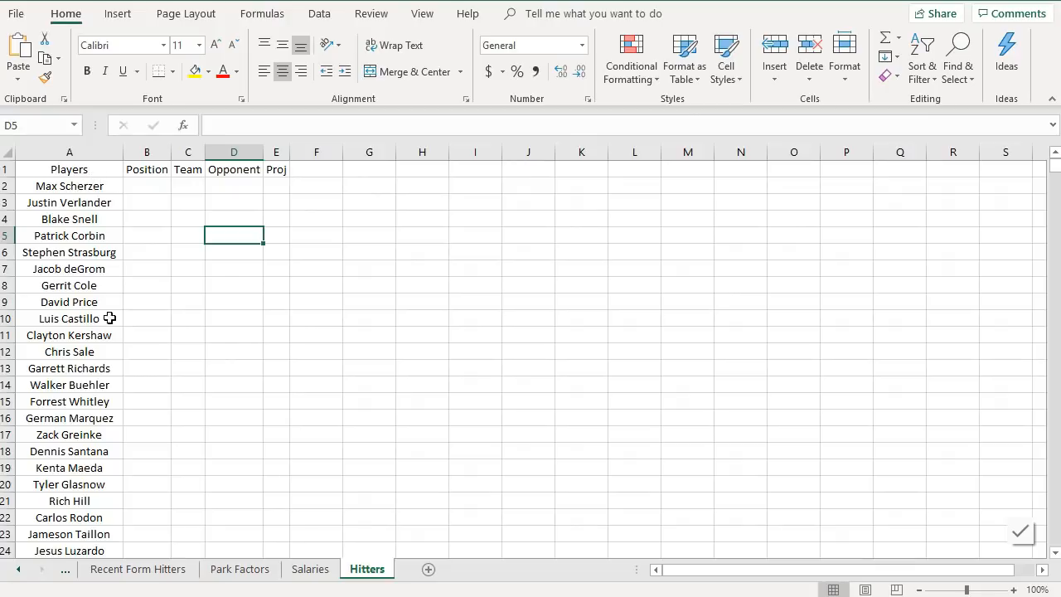
# - Begin a VLOOKUP in Hitters B2 with A2 as lookup value and Salaries C2:I12 as the table array
pyautogui.click(139, 190)
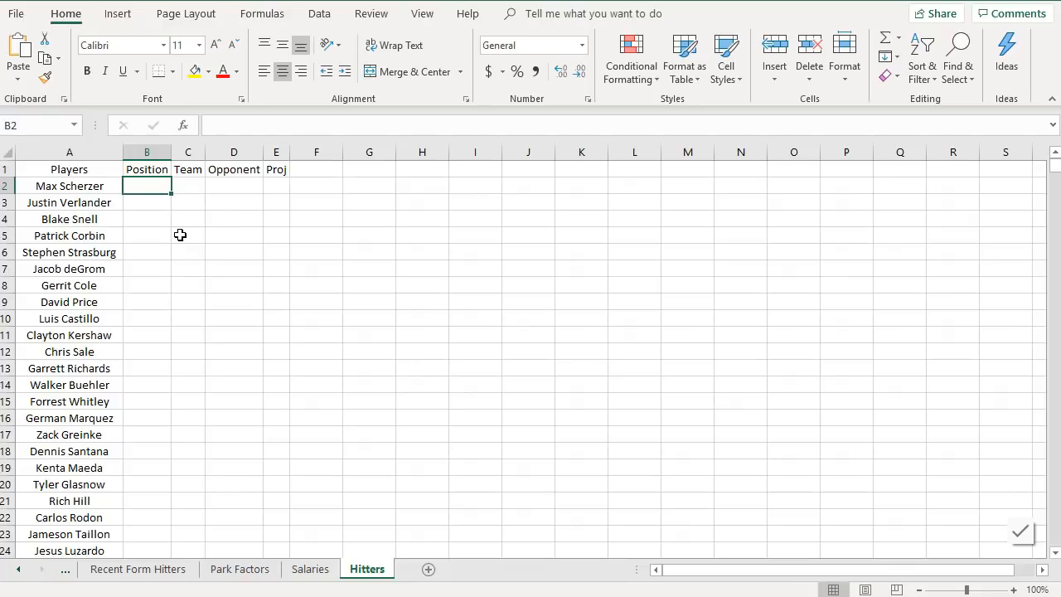
pyautogui.write('=vloo')
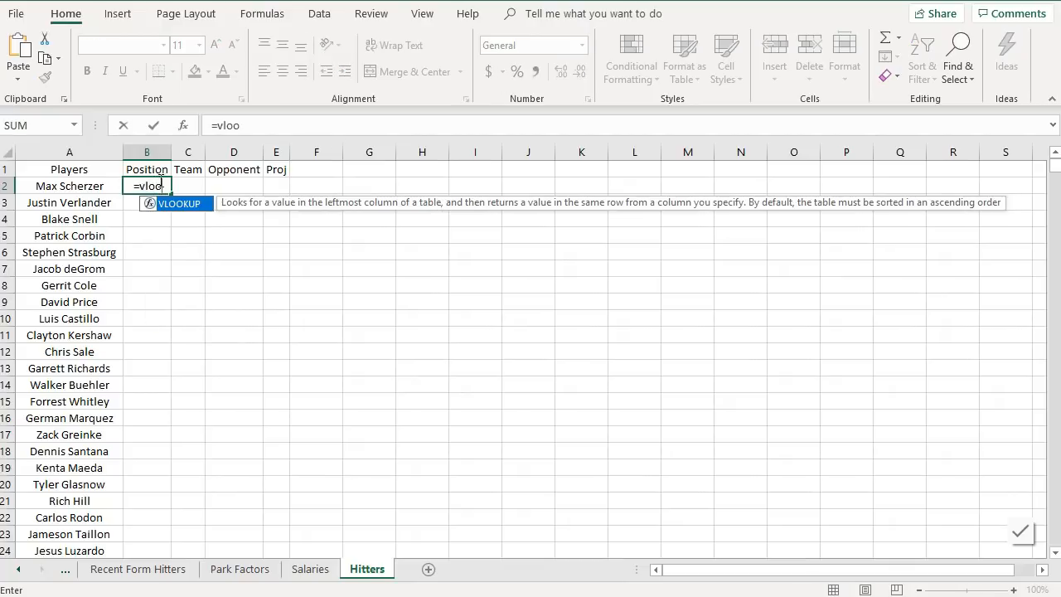
pyautogui.doubleClick(171, 203)
pyautogui.click(61, 189)
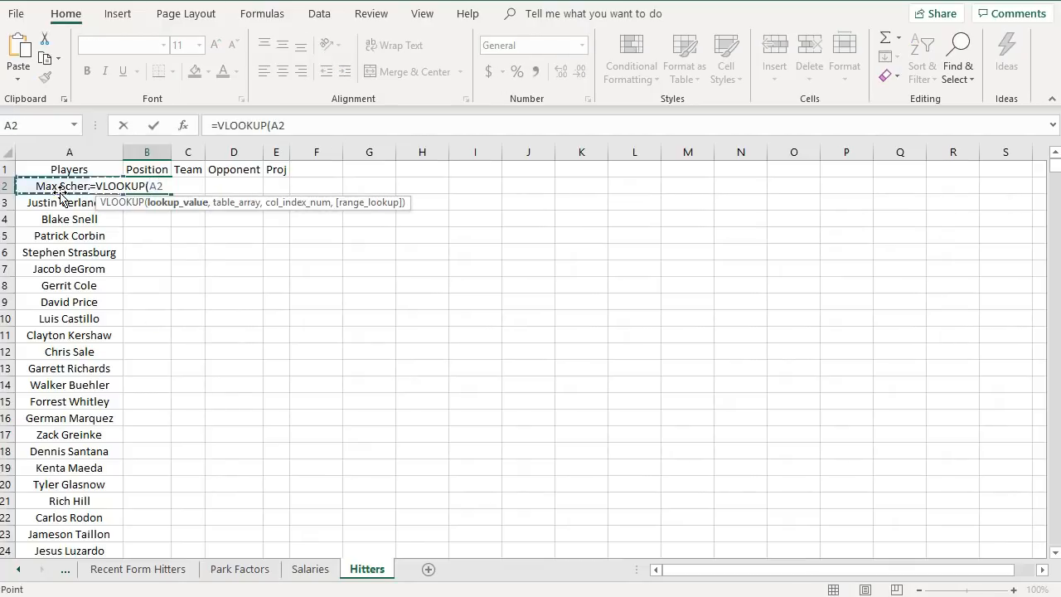
pyautogui.write(',')
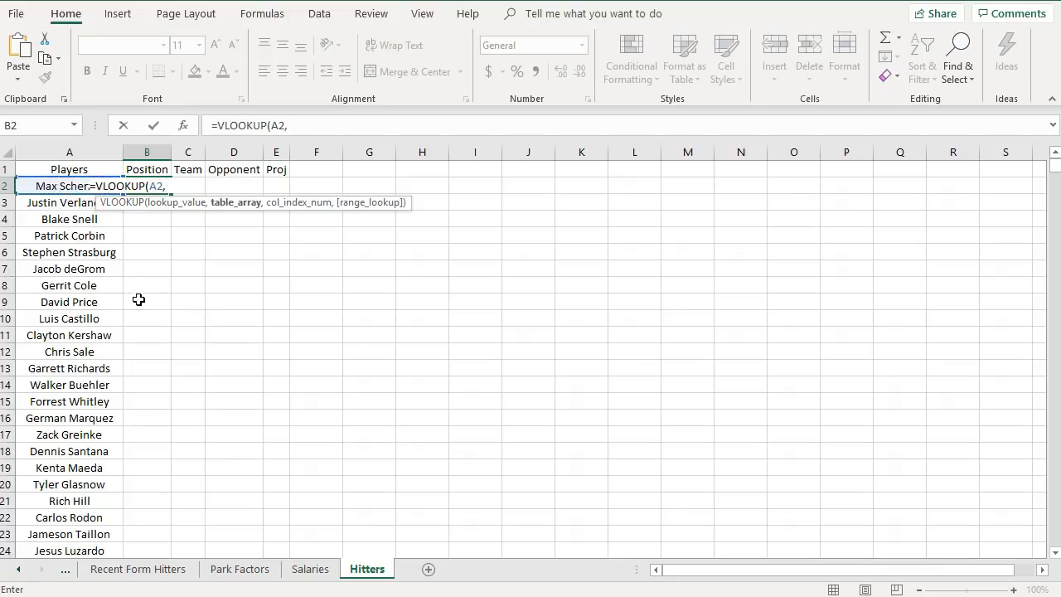
pyautogui.click(310, 569)
pyautogui.scroll(20, 331, 229)
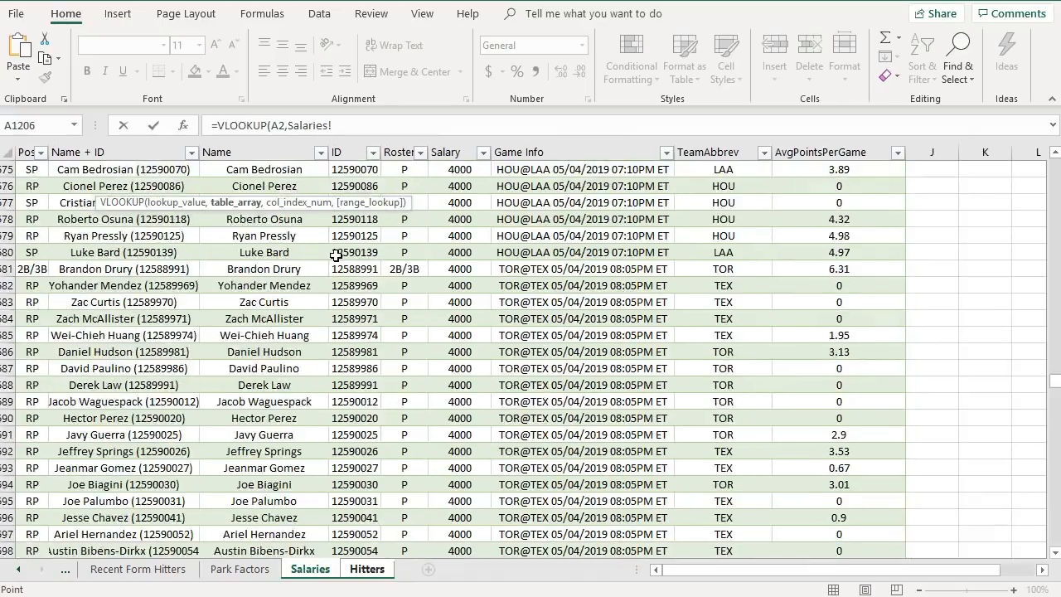
pyautogui.scroll(20, 336, 255)
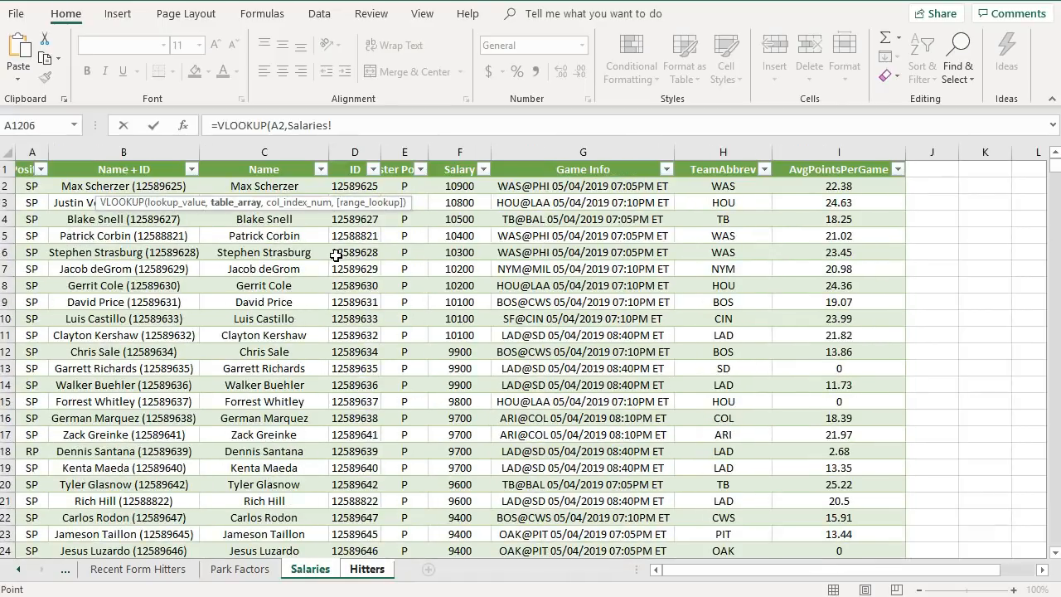
pyautogui.click(271, 183)
pyautogui.moveTo(271, 183); pyautogui.dragTo(833, 359)
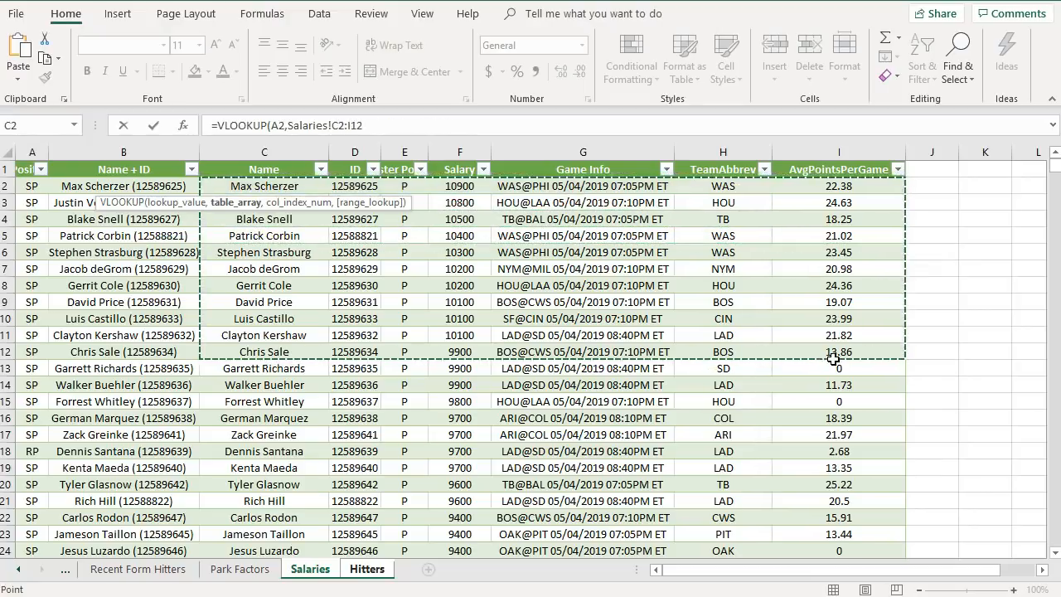
# - Complete the VLOOKUP with column index 3 and FALSE for an exact match
pyautogui.click(373, 124)
pyautogui.write(',')
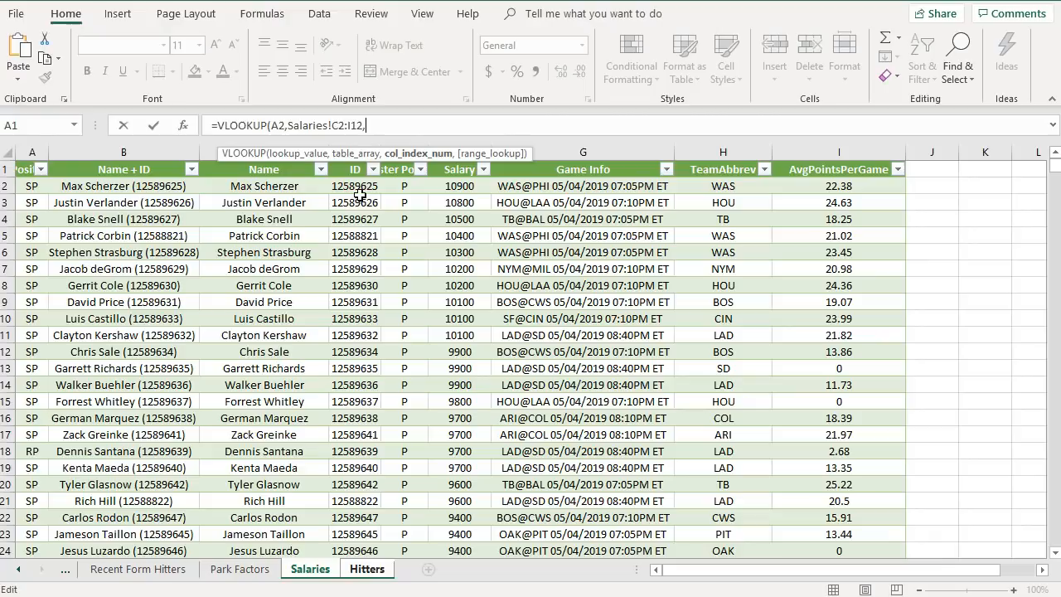
pyautogui.write('3,f')
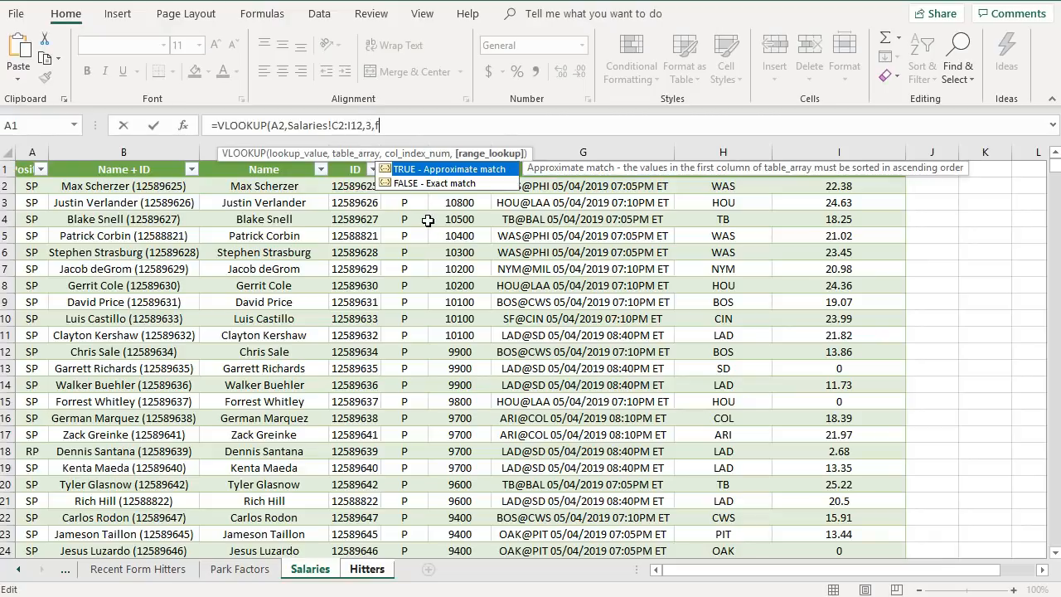
pyautogui.write('alse)')
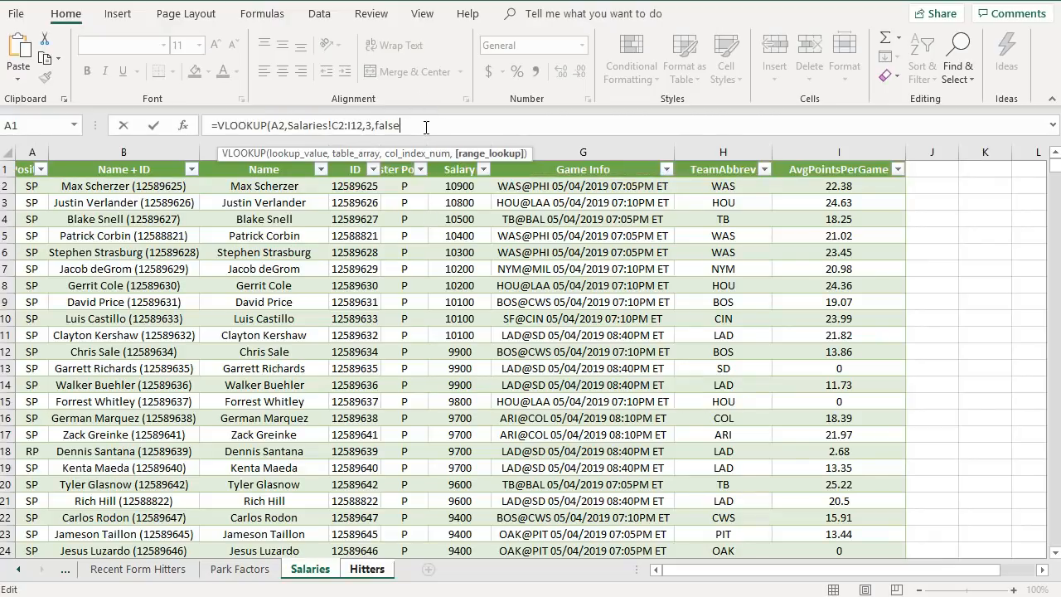
pyautogui.press('Return')
# - Change B2's table array to the whole columns Salaries!C:I
pyautogui.click(141, 186)
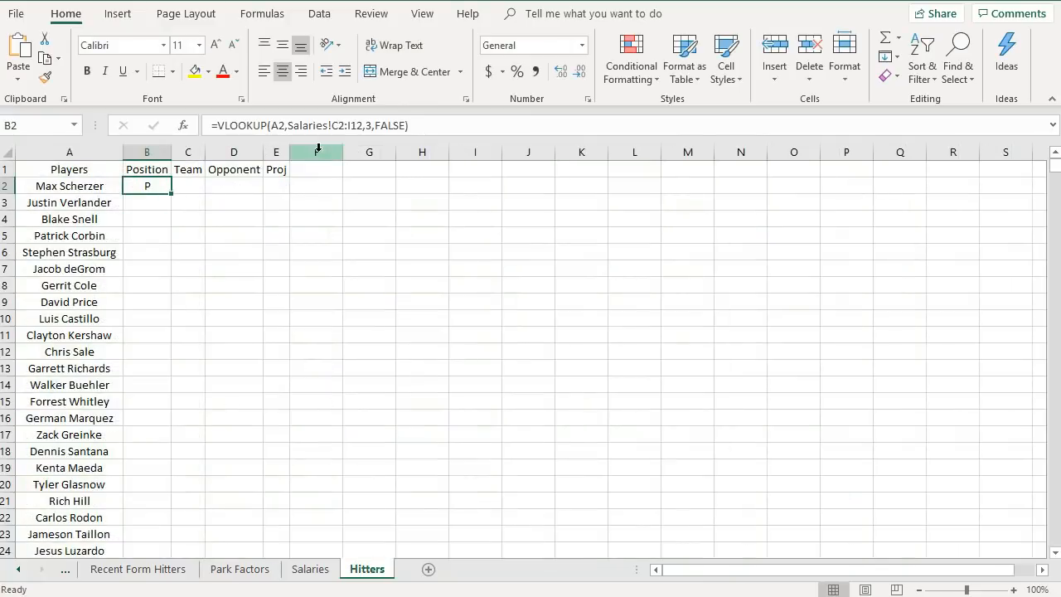
pyautogui.click(344, 125)
pyautogui.press('BackSpace')
pyautogui.press('Delete')
pyautogui.press('Delete')
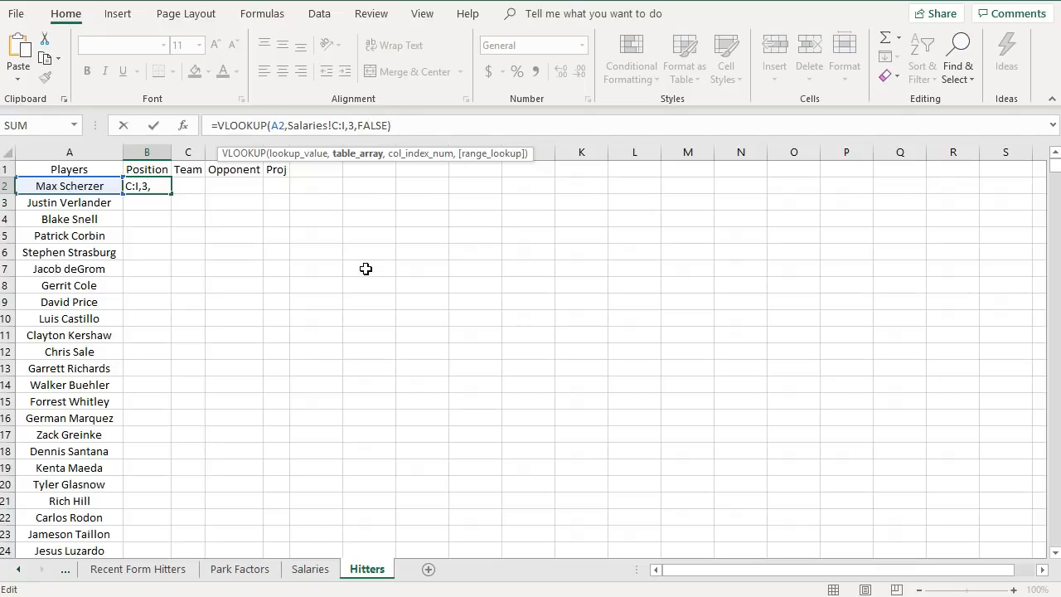
pyautogui.press('Return')
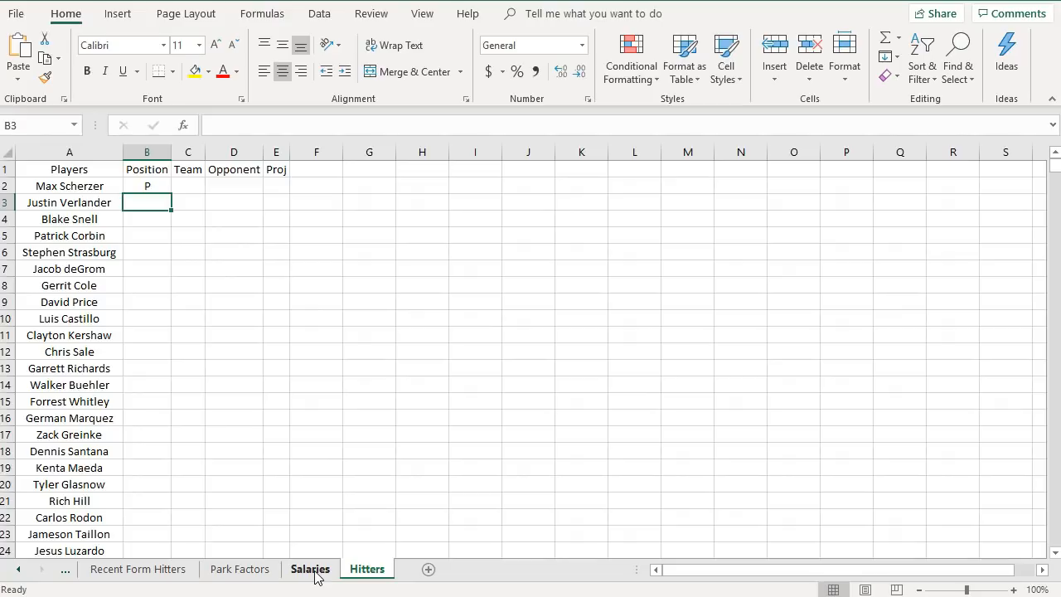
# - Insert a new column before Proj and label its header Salary
pyautogui.moveTo(276, 152); pyautogui.dragTo(189, 149)
pyautogui.rightClick(275, 152)
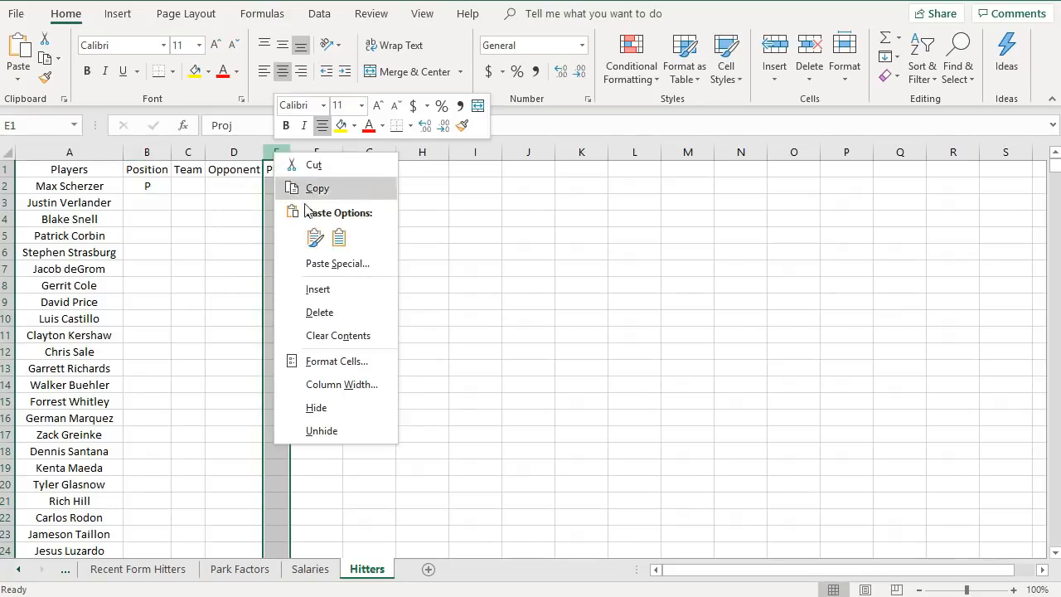
pyautogui.click(313, 287)
pyautogui.click(280, 169)
pyautogui.write('Salary')
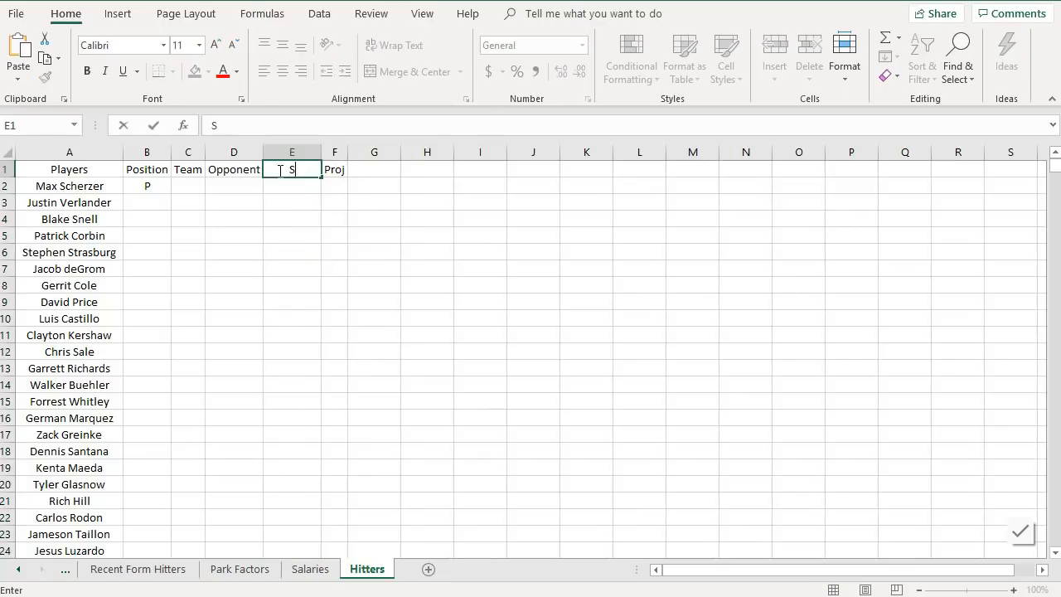
pyautogui.press('Return')
pyautogui.press('Up')
pyautogui.press('Right')
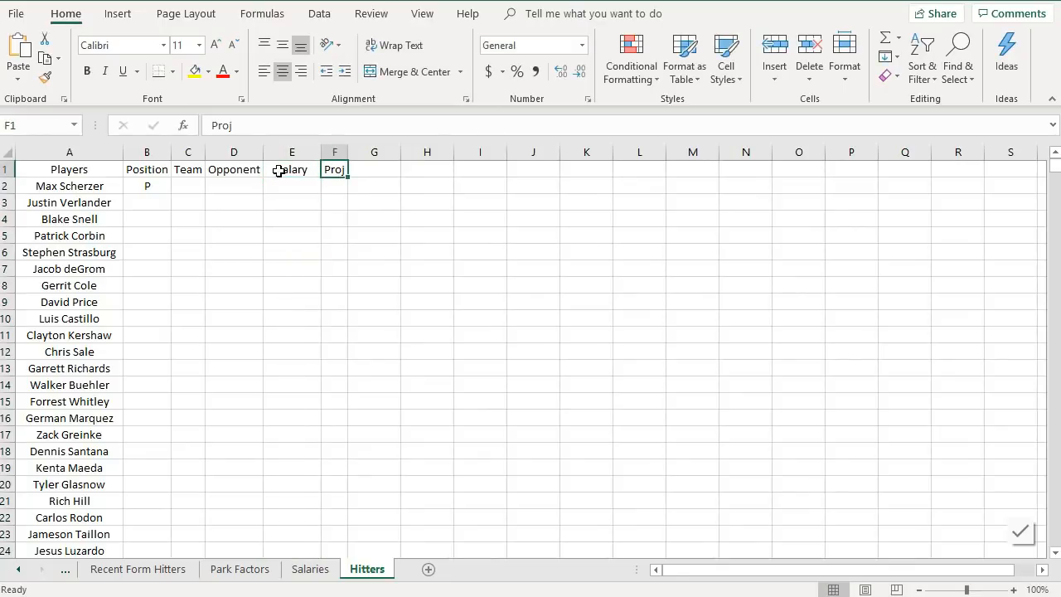
# - Insert a new column before Team and label its header Avg
pyautogui.click(331, 152)
pyautogui.rightClick(331, 153)
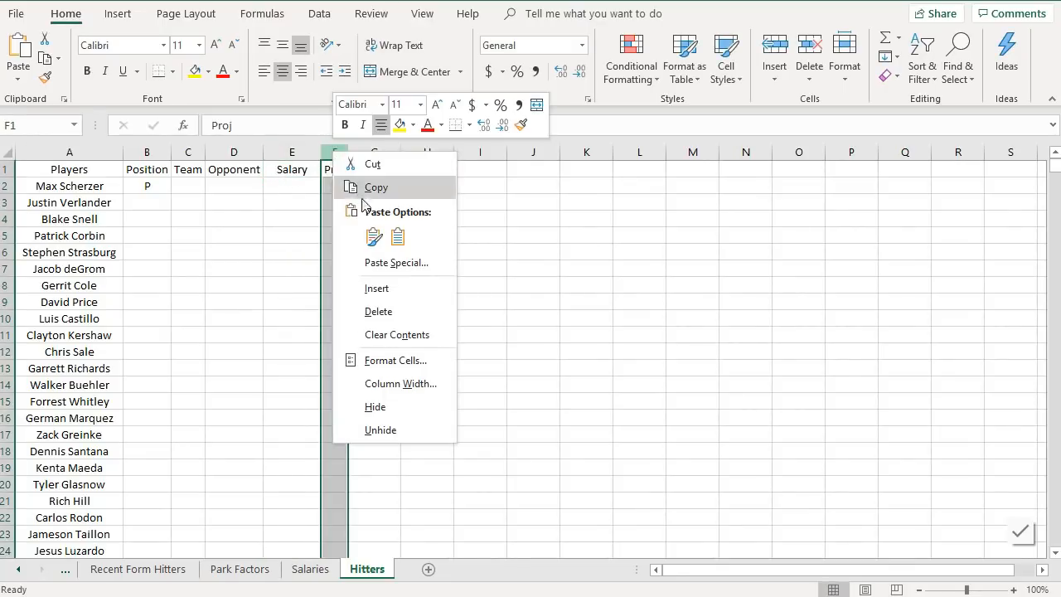
pyautogui.click(186, 152)
pyautogui.rightClick(185, 152)
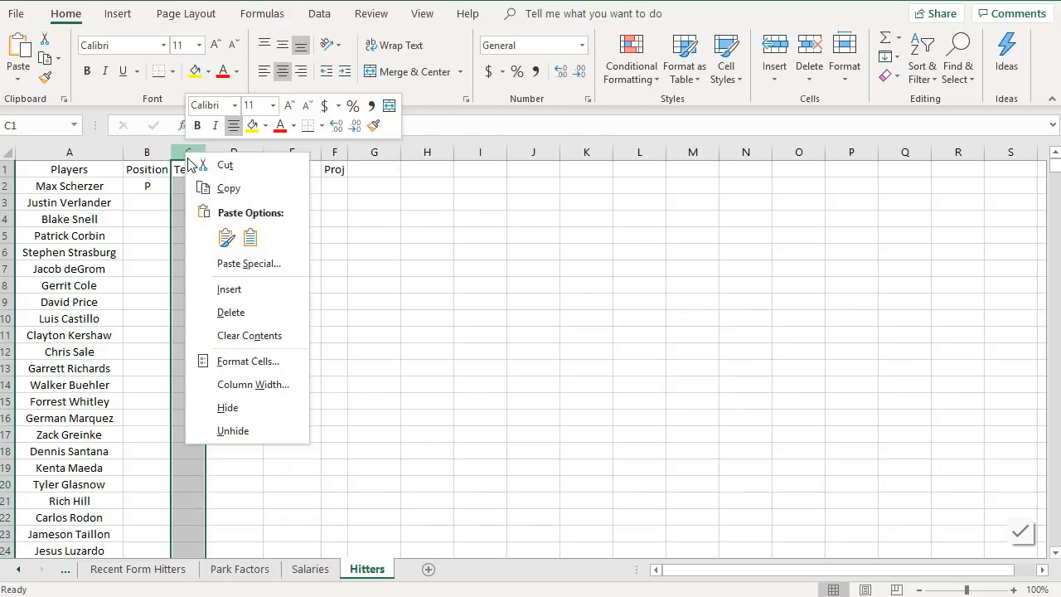
pyautogui.click(248, 290)
pyautogui.click(194, 169)
pyautogui.write('Avg')
pyautogui.press('Return')
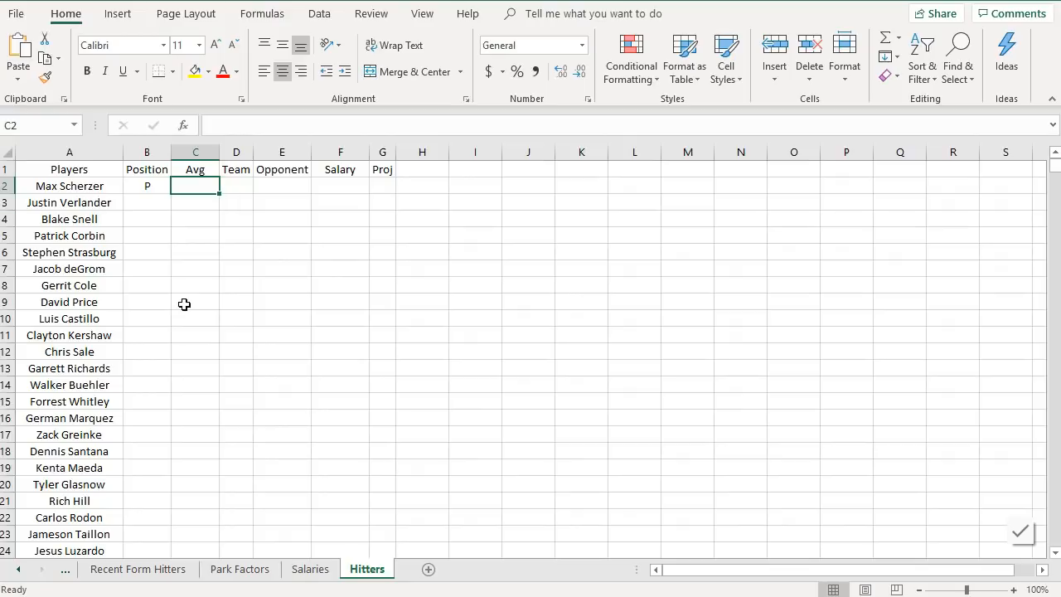
# - Copy B2's VLOOKUP formula text and paste it into cells C2 through G2
pyautogui.click(157, 185)
pyautogui.click(276, 125)
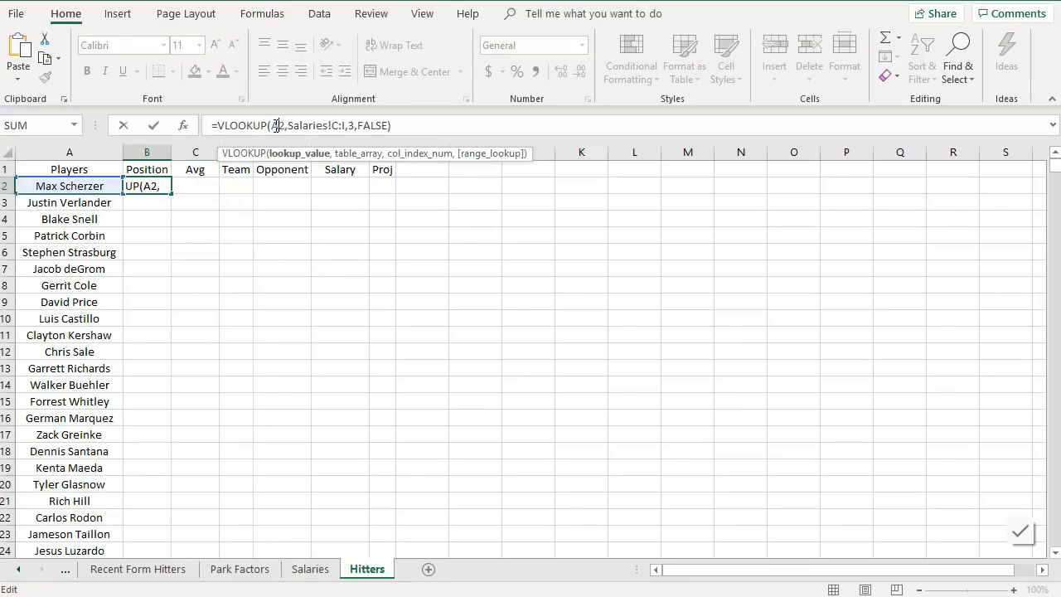
pyautogui.hotkey('ctrl', 'a')
pyautogui.hotkey('ctrl', 'c')
pyautogui.press('Escape')
pyautogui.click(196, 186)
pyautogui.hotkey('ctrl', 'v')
pyautogui.click(236, 186)
pyautogui.hotkey('ctrl', 'v')
pyautogui.click(279, 186)
pyautogui.hotkey('ctrl', 'v')
pyautogui.click(348, 187)
pyautogui.hotkey('ctrl', 'v')
pyautogui.click(377, 186)
pyautogui.hotkey('ctrl', 'v')
pyautogui.press('ctrl')
pyautogui.press('Escape')
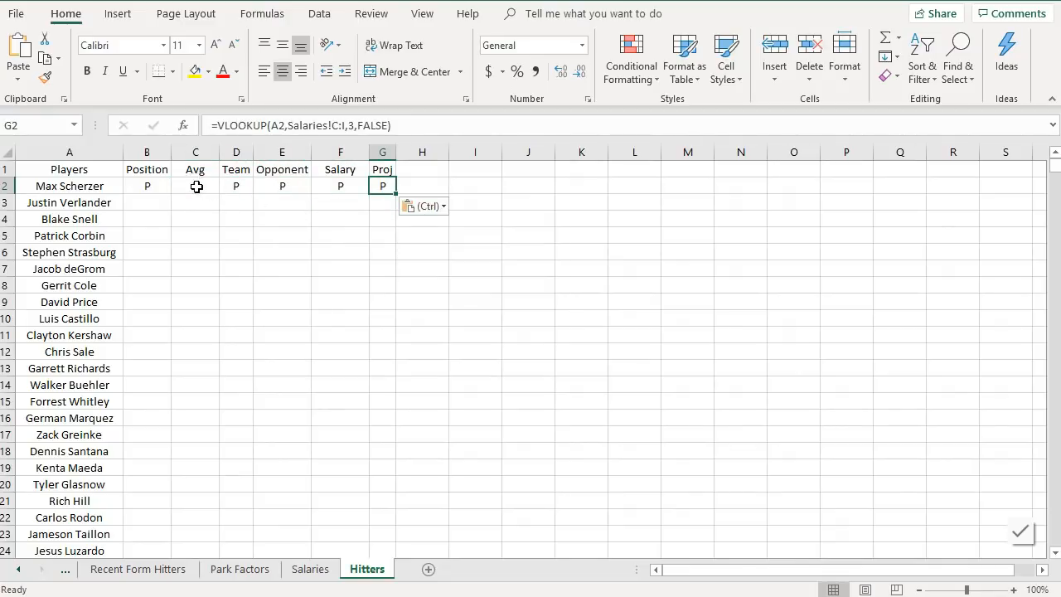
# - Check the Salaries table columns and set C2's column index to 7 to return AvgPointsPerGame
pyautogui.click(197, 185)
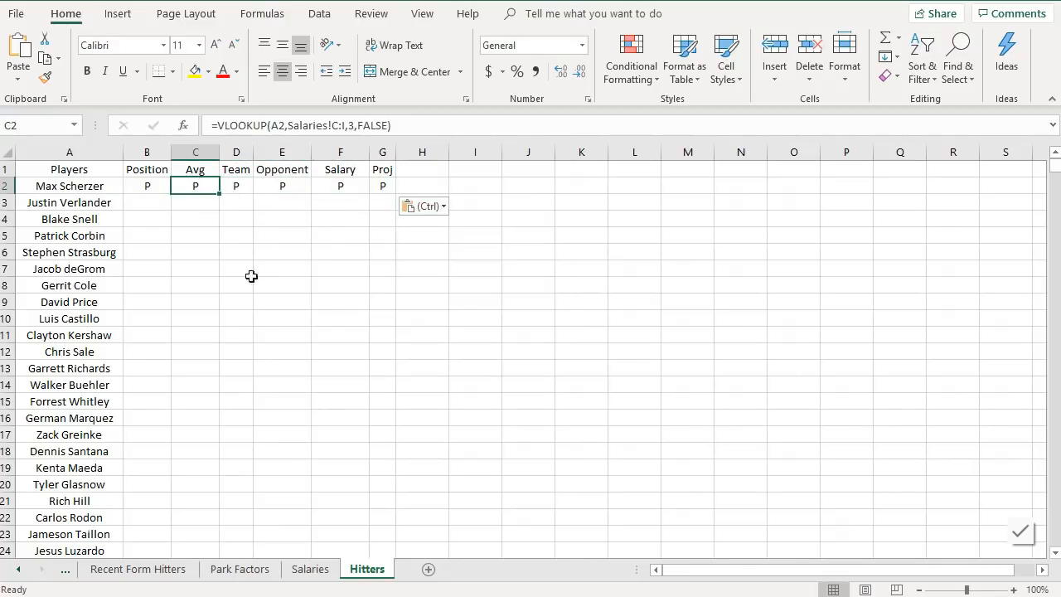
pyautogui.click(311, 569)
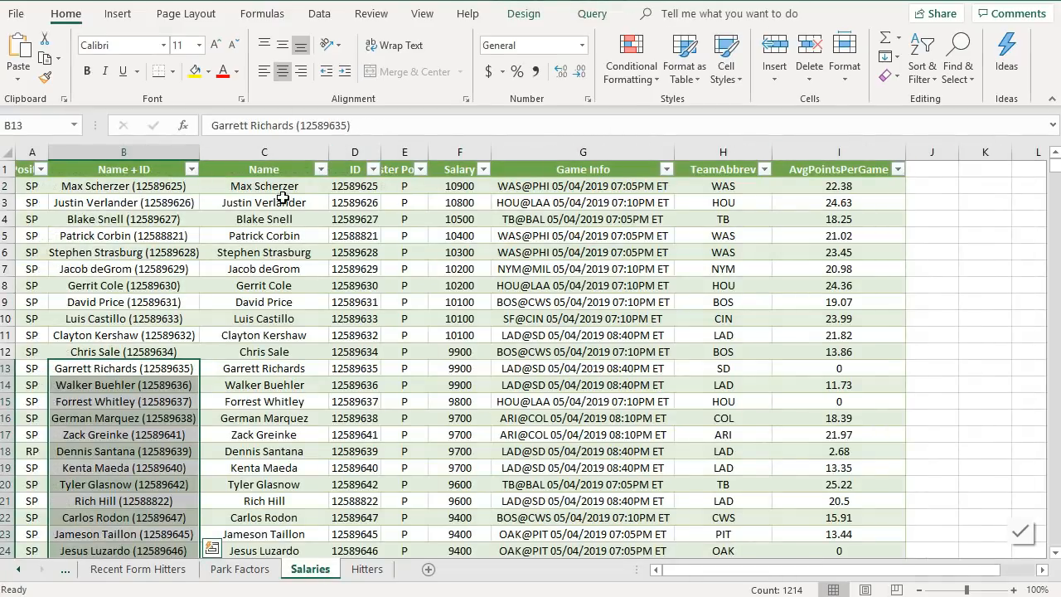
pyautogui.click(285, 202)
pyautogui.click(365, 204)
pyautogui.click(406, 204)
pyautogui.click(457, 213)
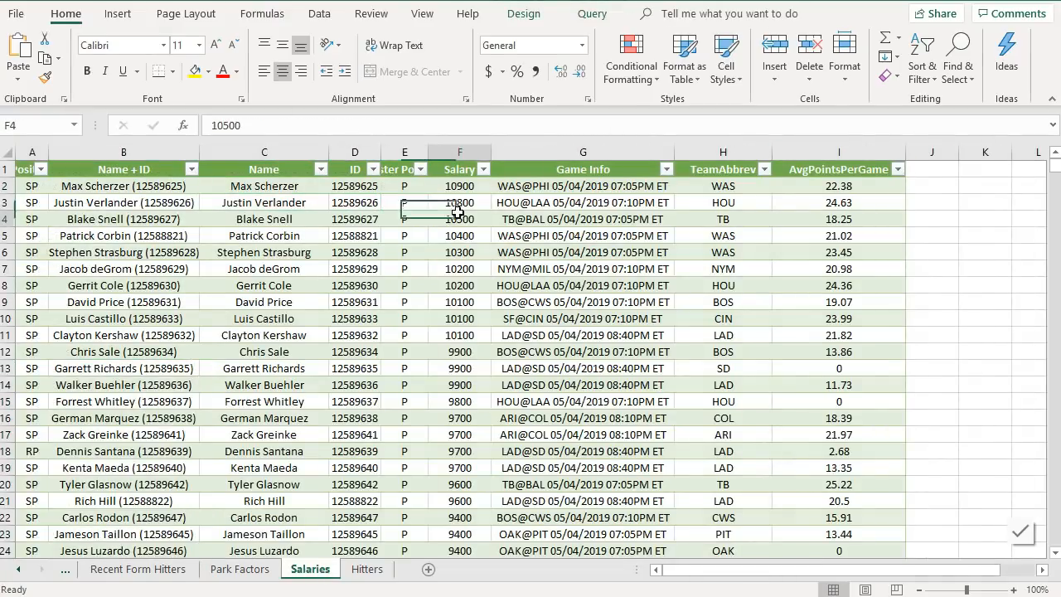
pyautogui.click(550, 217)
pyautogui.click(717, 207)
pyautogui.click(870, 220)
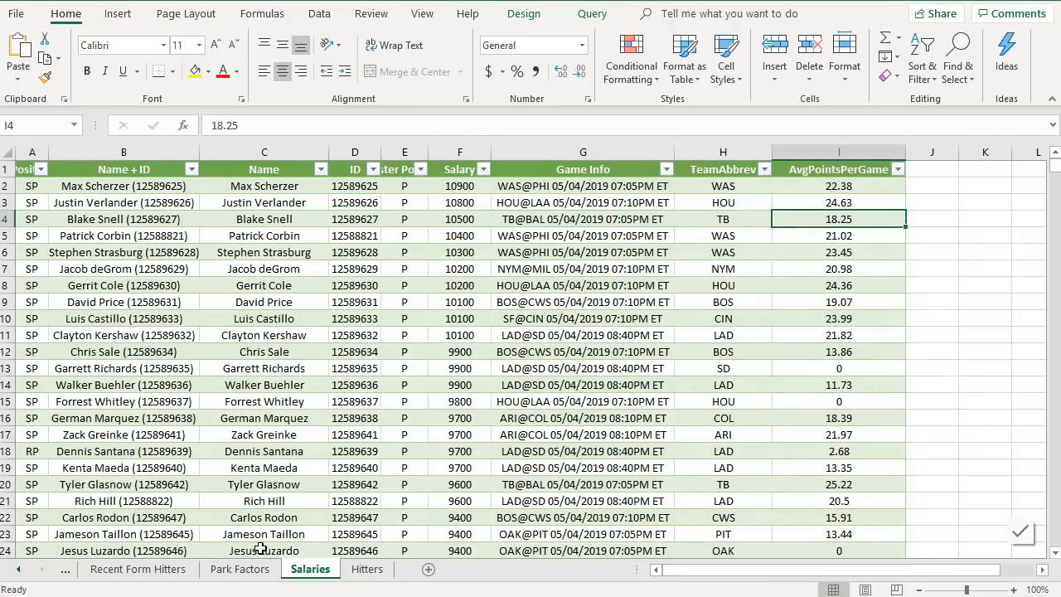
pyautogui.click(365, 568)
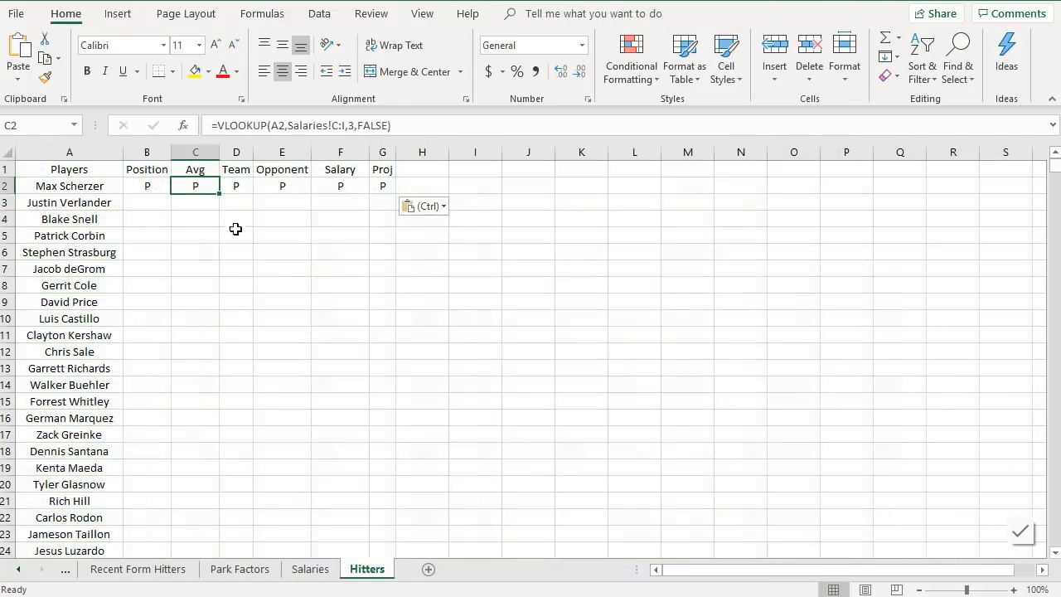
pyautogui.click(357, 125)
pyautogui.press('BackSpace')
pyautogui.write('7')
pyautogui.press('Return')
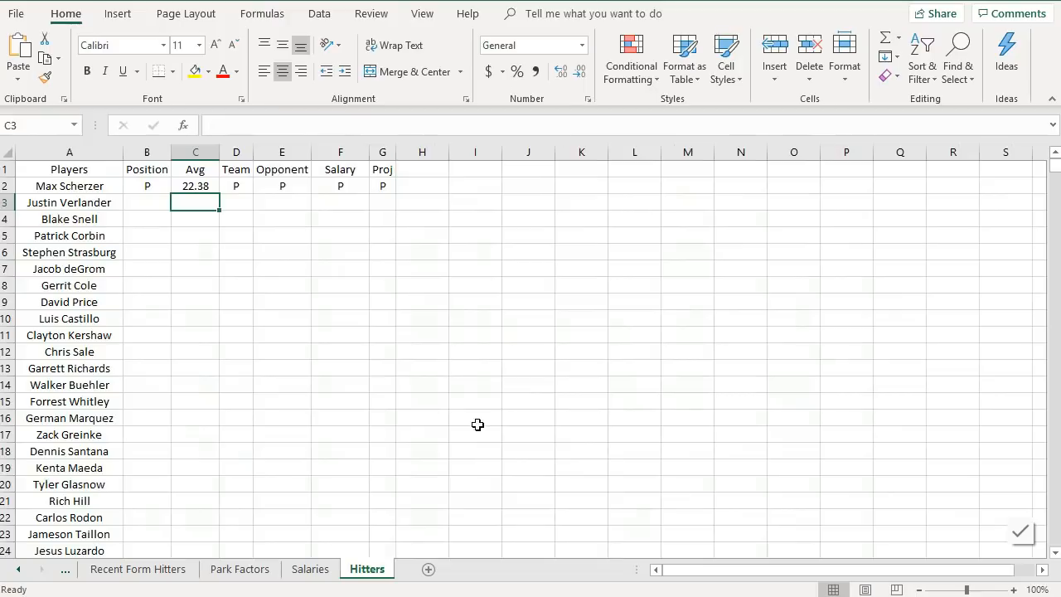
# - Edit D2's column index so its VLOOKUP returns the TeamAbbrev column of the Salaries table
pyautogui.click(309, 568)
pyautogui.click(314, 202)
pyautogui.click(355, 203)
pyautogui.click(421, 202)
pyautogui.click(466, 203)
pyautogui.click(566, 203)
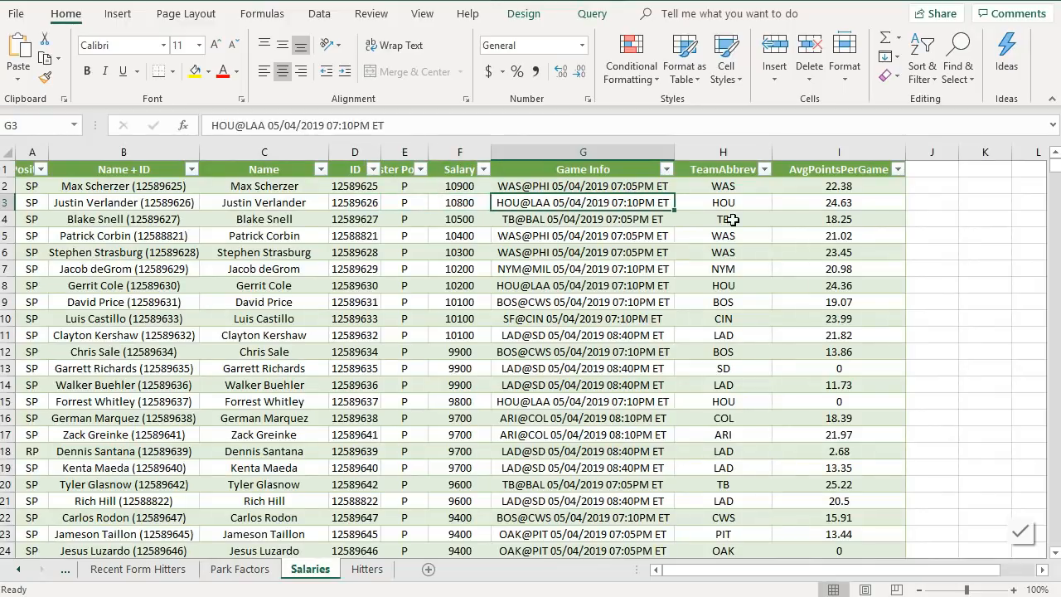
pyautogui.click(732, 219)
pyautogui.click(359, 569)
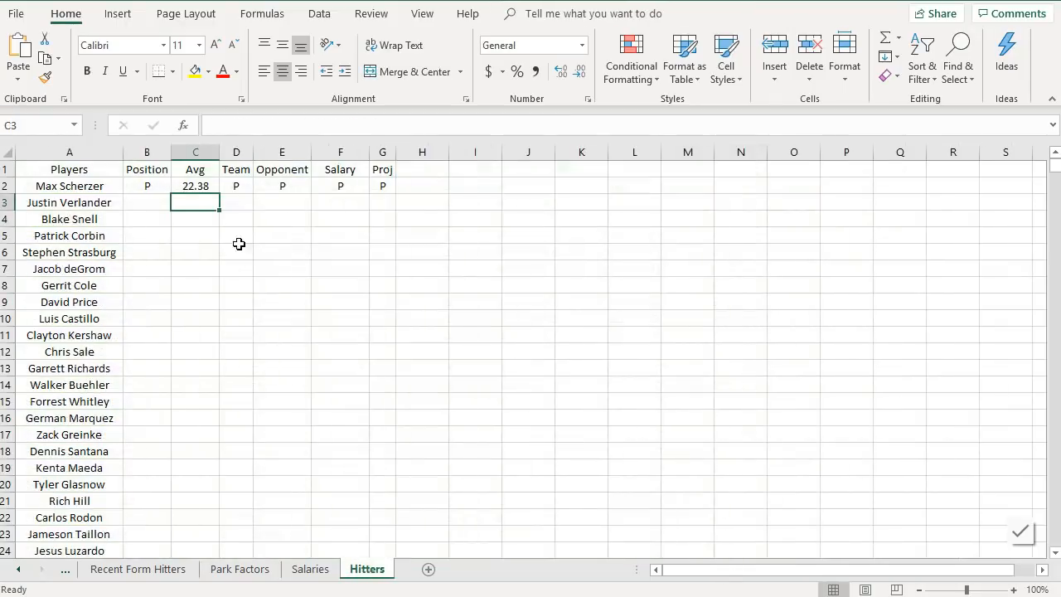
pyautogui.click(235, 190)
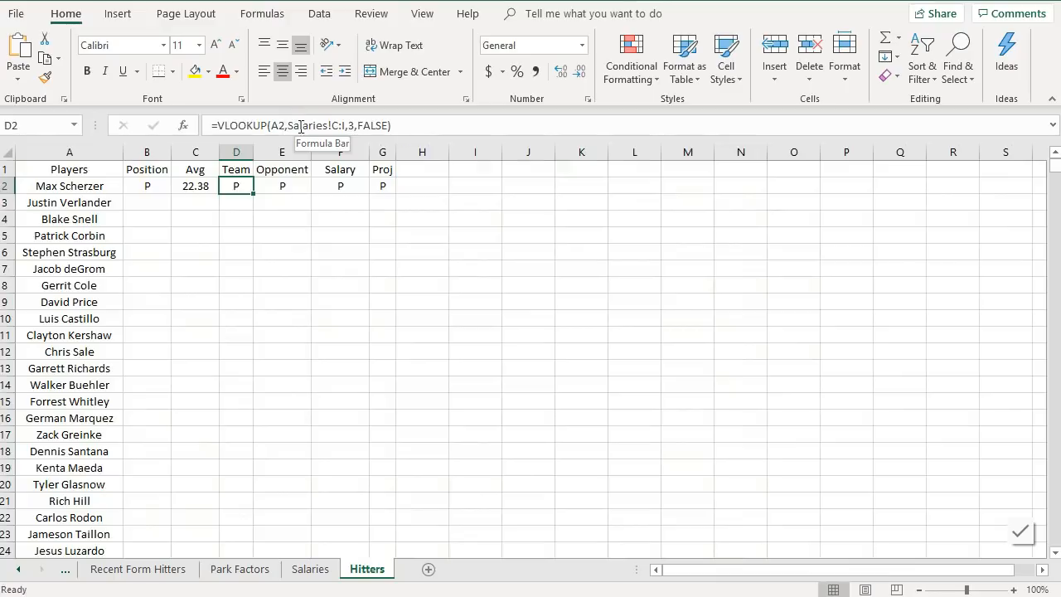
pyautogui.click(349, 125)
pyautogui.press('Return')
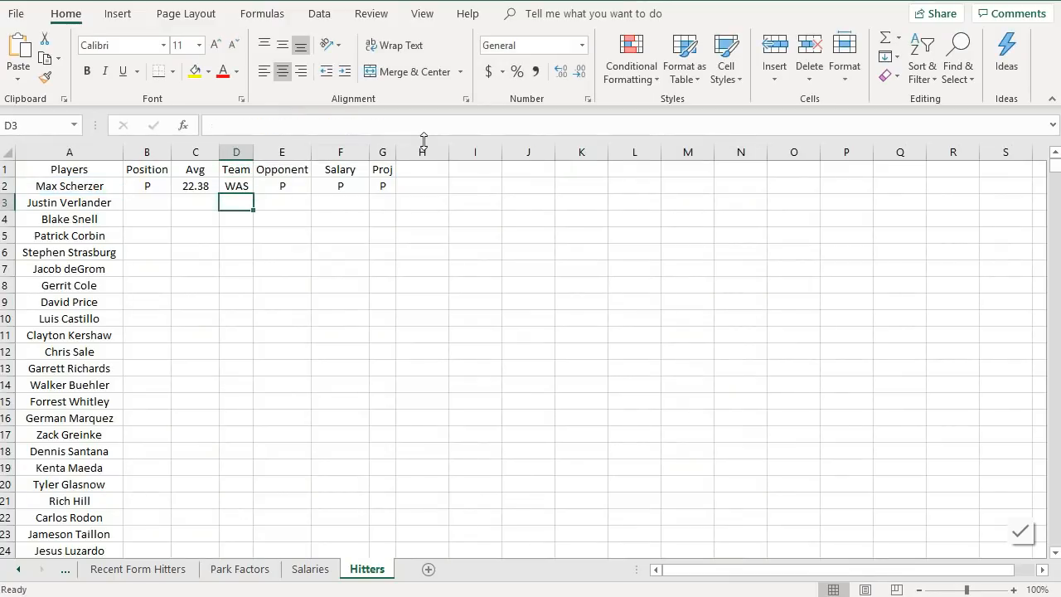
# - Check the Salaries table's Salary column and edit F2's column index so its VLOOKUP returns Salary
pyautogui.click(310, 568)
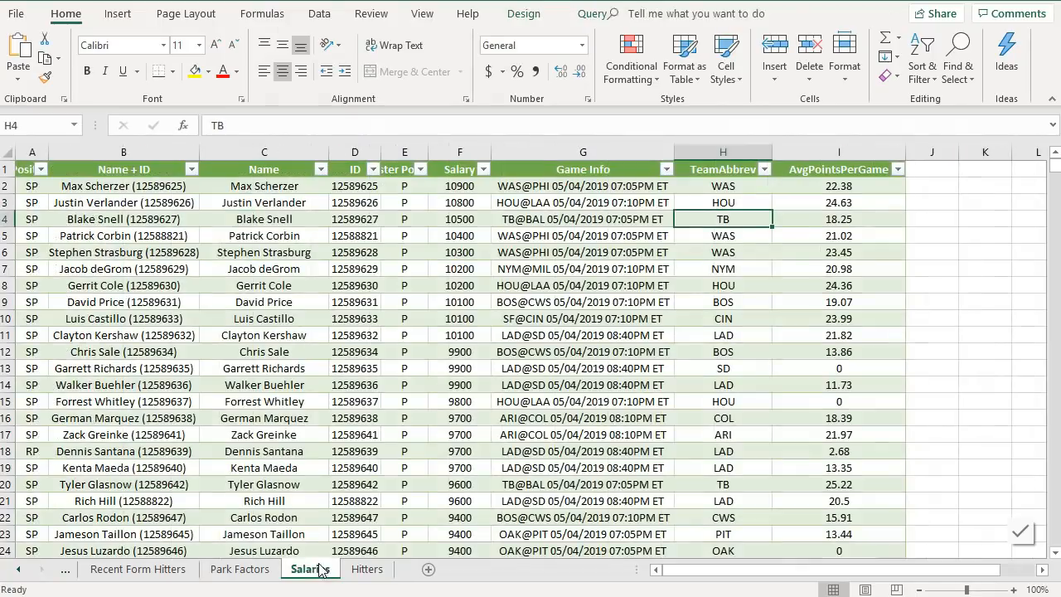
pyautogui.click(460, 218)
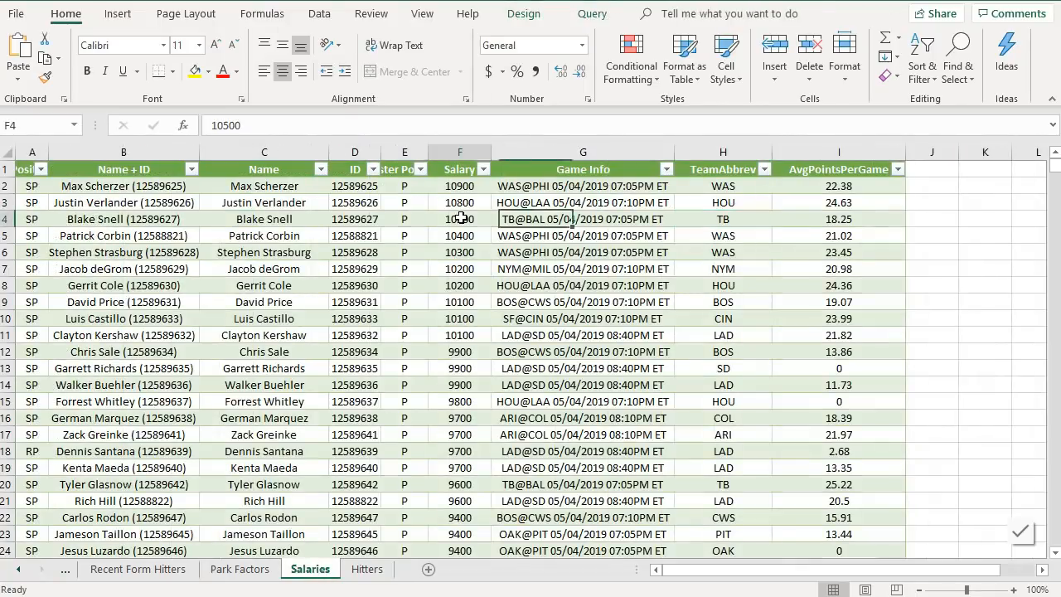
pyautogui.click(365, 569)
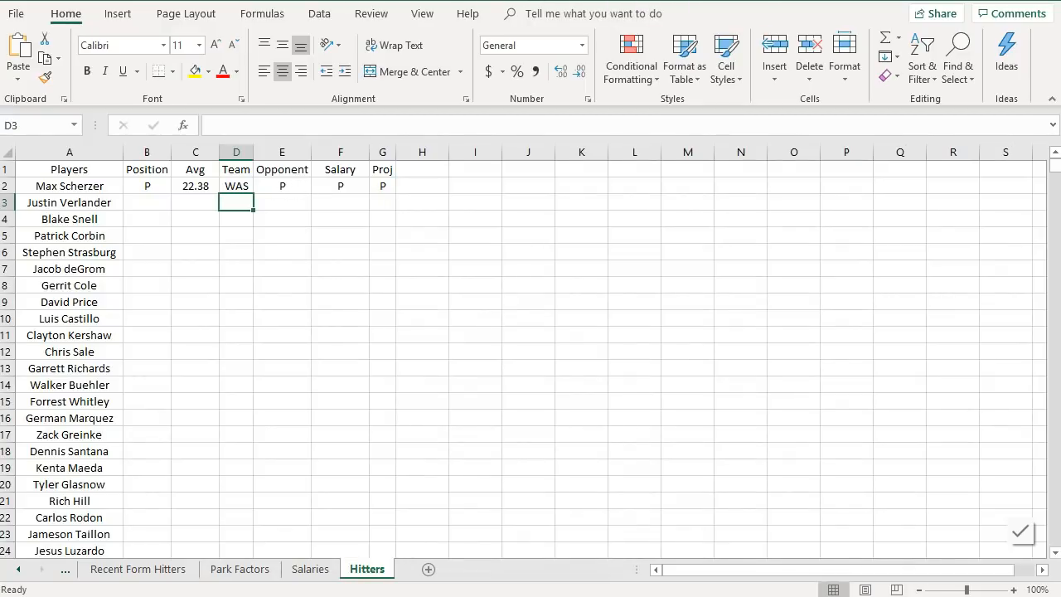
pyautogui.click(345, 187)
pyautogui.click(355, 125)
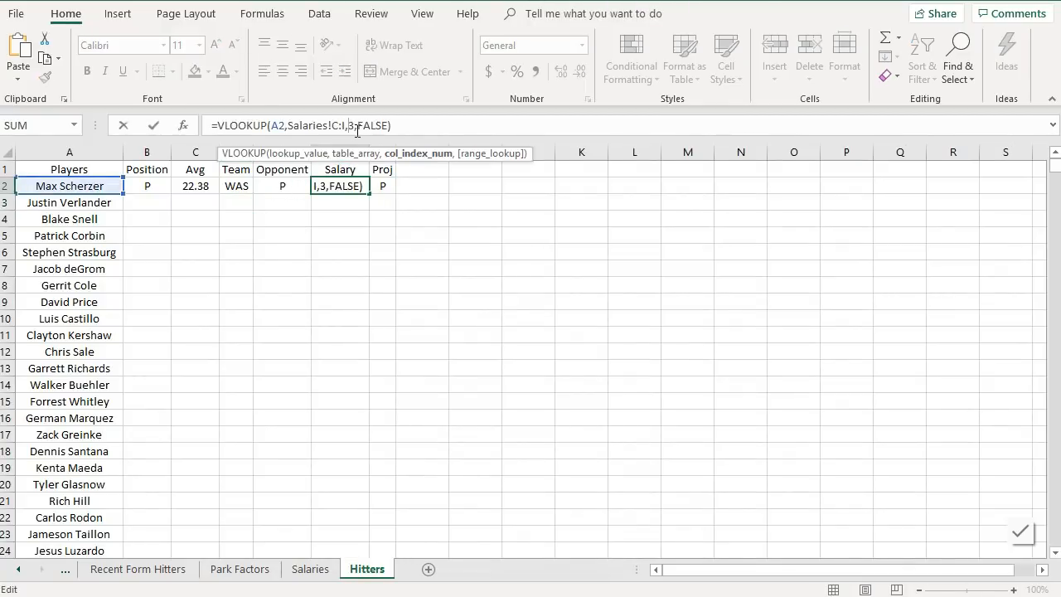
pyautogui.press('Return')
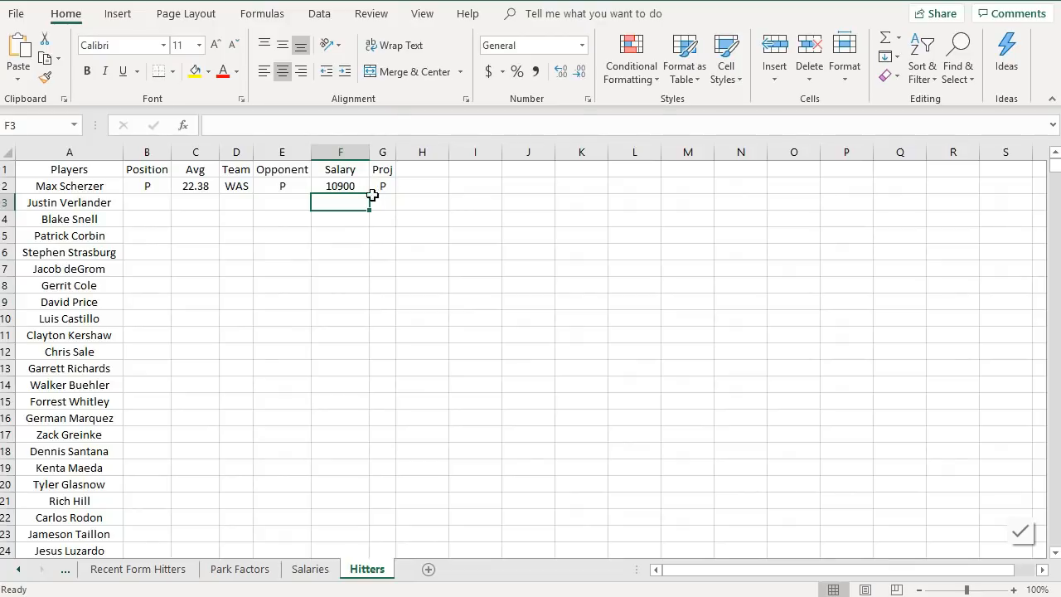
# - Select the B2:G2 lookup formulas and fill them down the whole player list
pyautogui.click(382, 171)
pyautogui.click(383, 185)
pyautogui.click(302, 183)
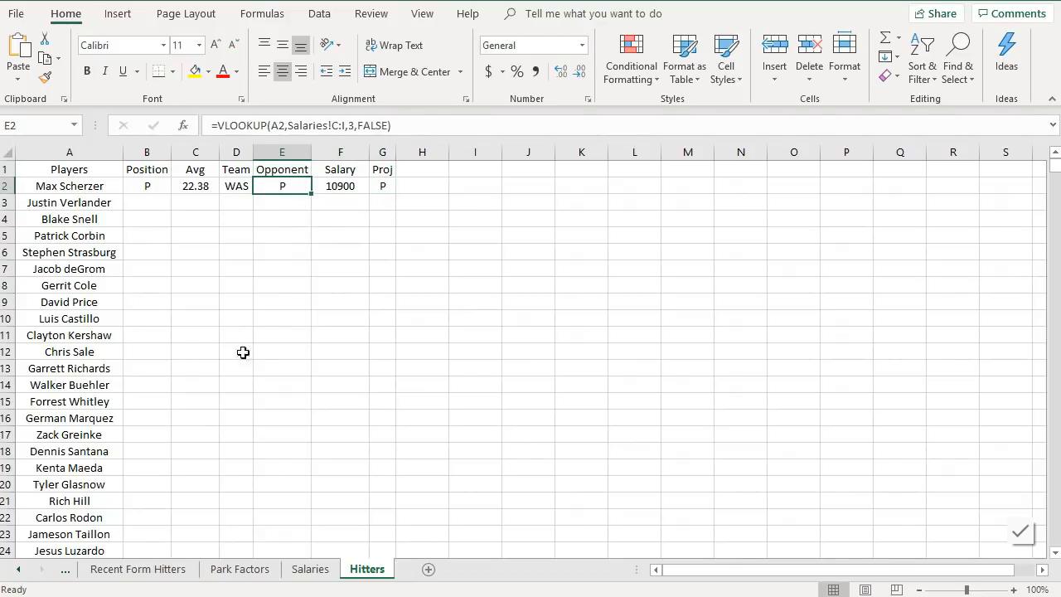
pyautogui.moveTo(155, 196); pyautogui.dragTo(408, 354)
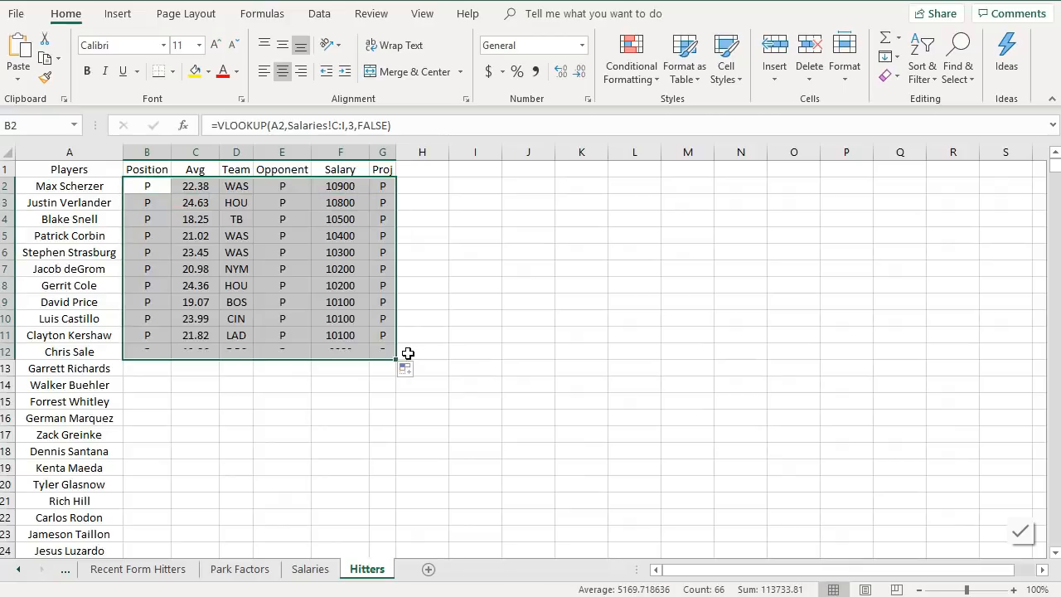
pyautogui.doubleClick(396, 361)
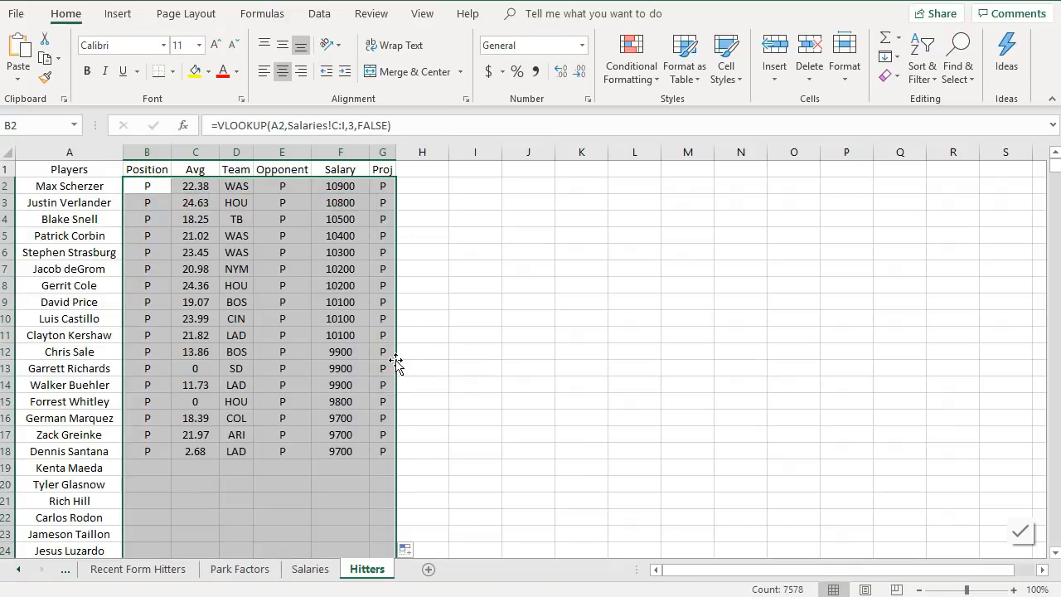
# - Scroll through the filled Hitters rows to review the looked-up values
pyautogui.scroll(-20, 342, 349)
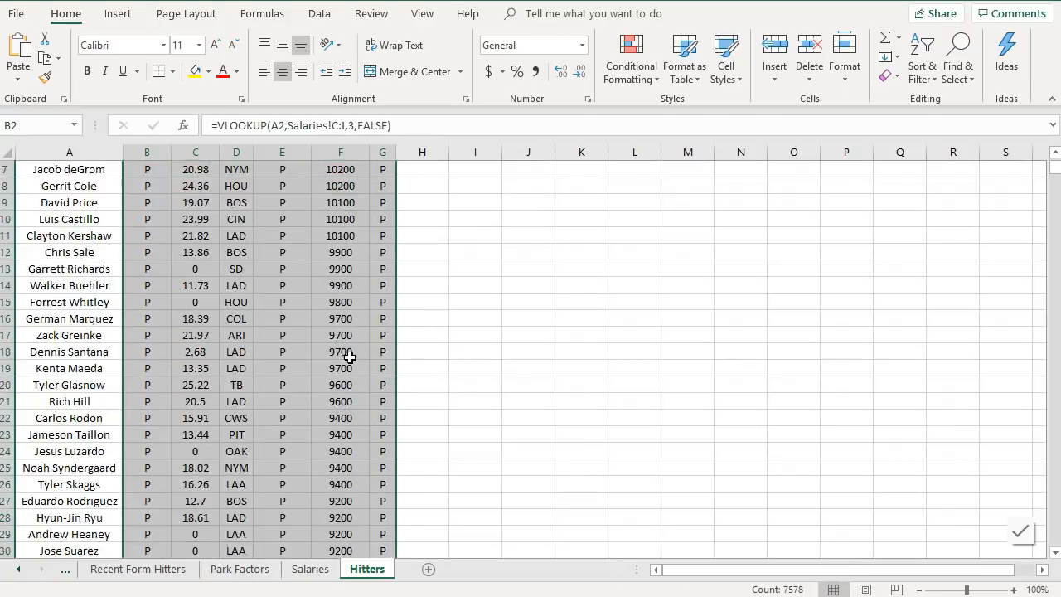
pyautogui.scroll(-20, 342, 350)
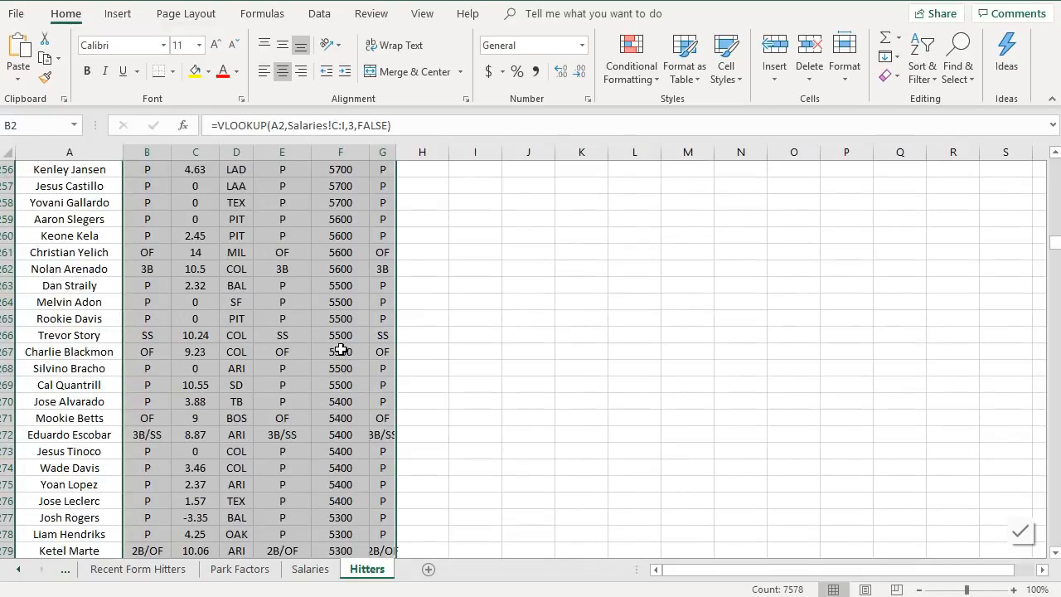
pyautogui.scroll(-5, 341, 349)
pyautogui.scroll(-6, 341, 349)
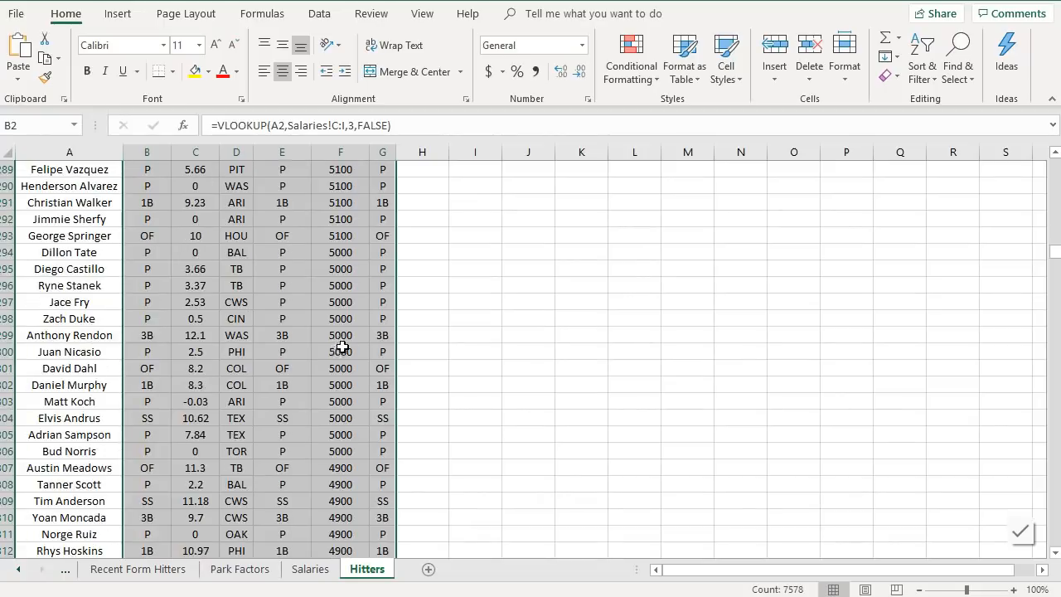
pyautogui.scroll(-13, 340, 349)
pyautogui.scroll(-3, 338, 349)
pyautogui.scroll(20, 332, 346)
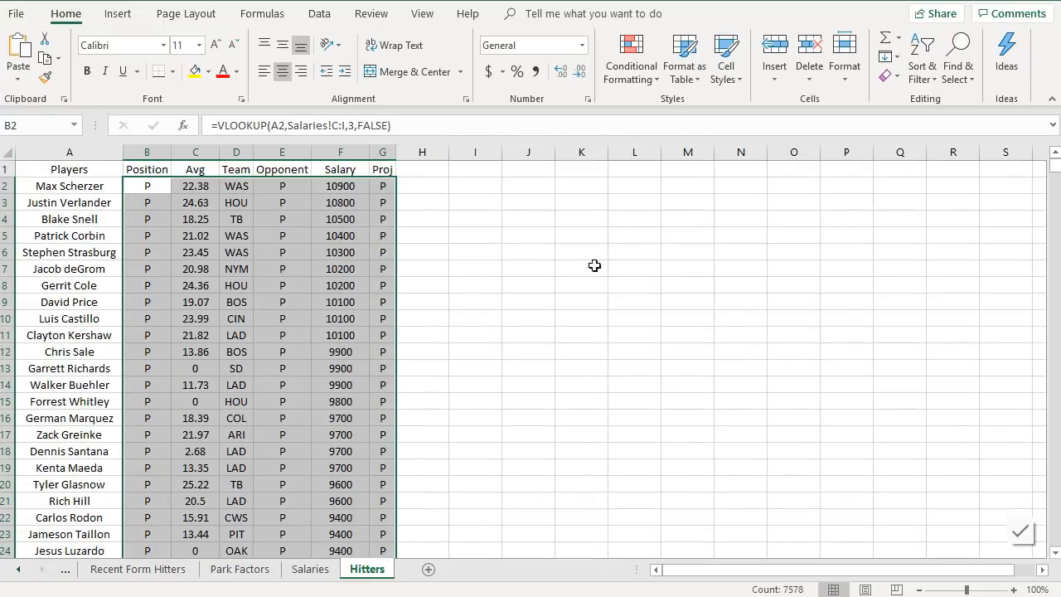
pyautogui.click(480, 201)
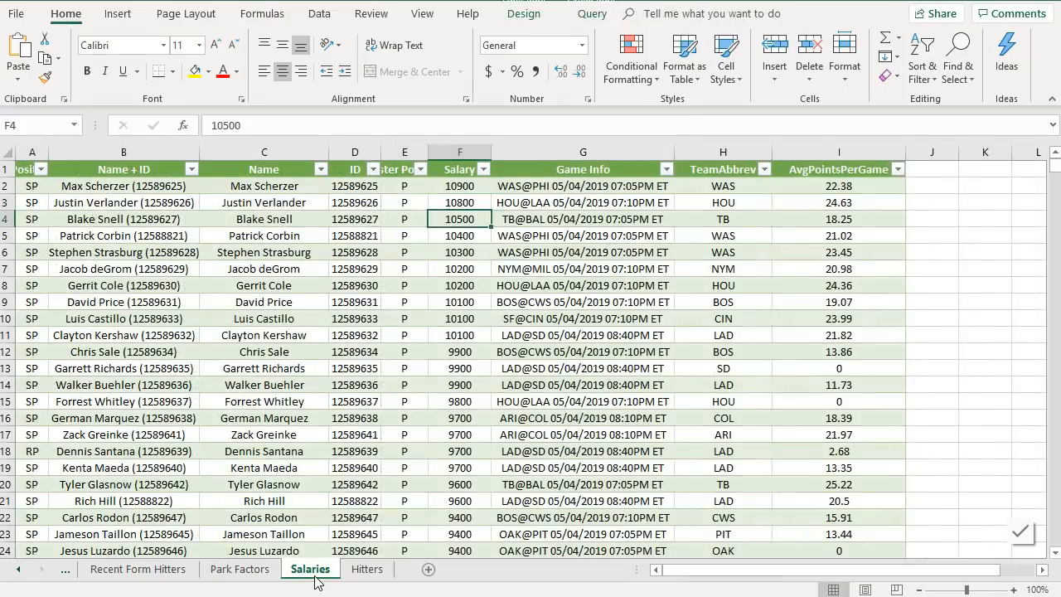
# - Open the Salaries query for editing in the Power Query Editor
pyautogui.click(311, 570)
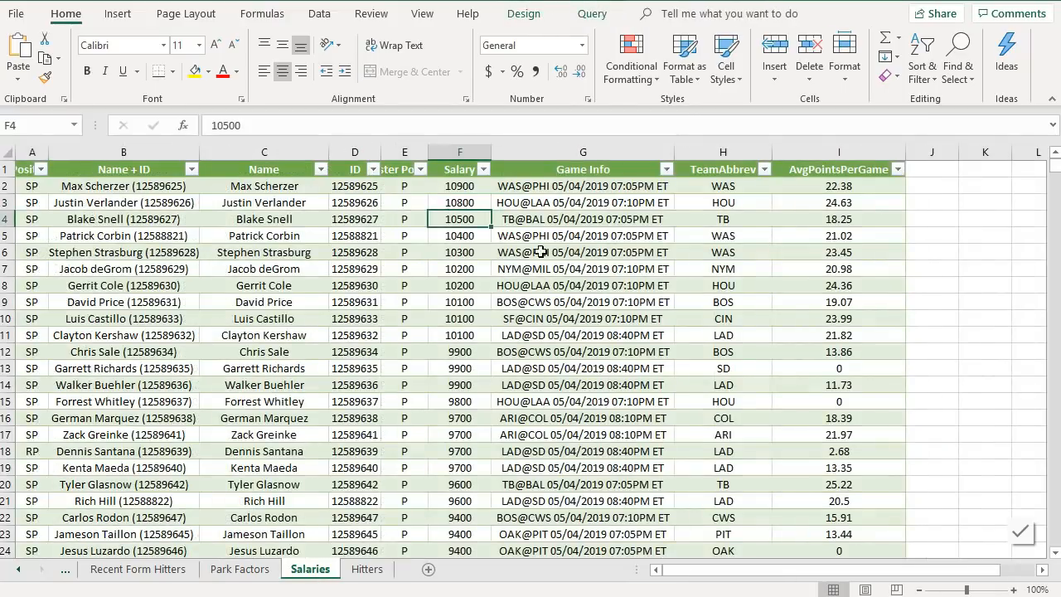
pyautogui.click(532, 188)
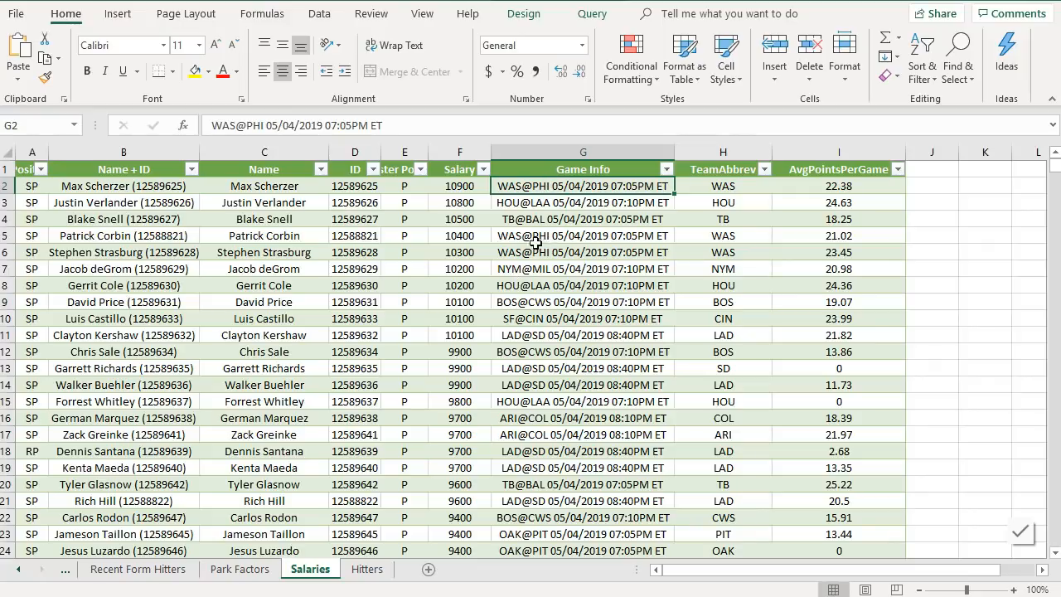
pyautogui.click(319, 14)
pyautogui.click(369, 38)
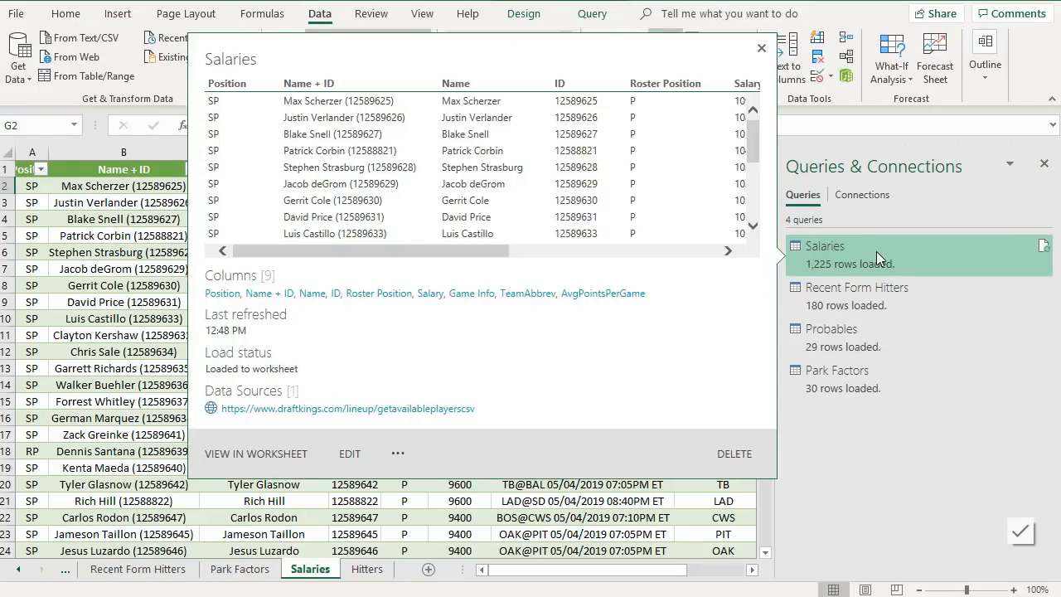
pyautogui.rightClick(877, 251)
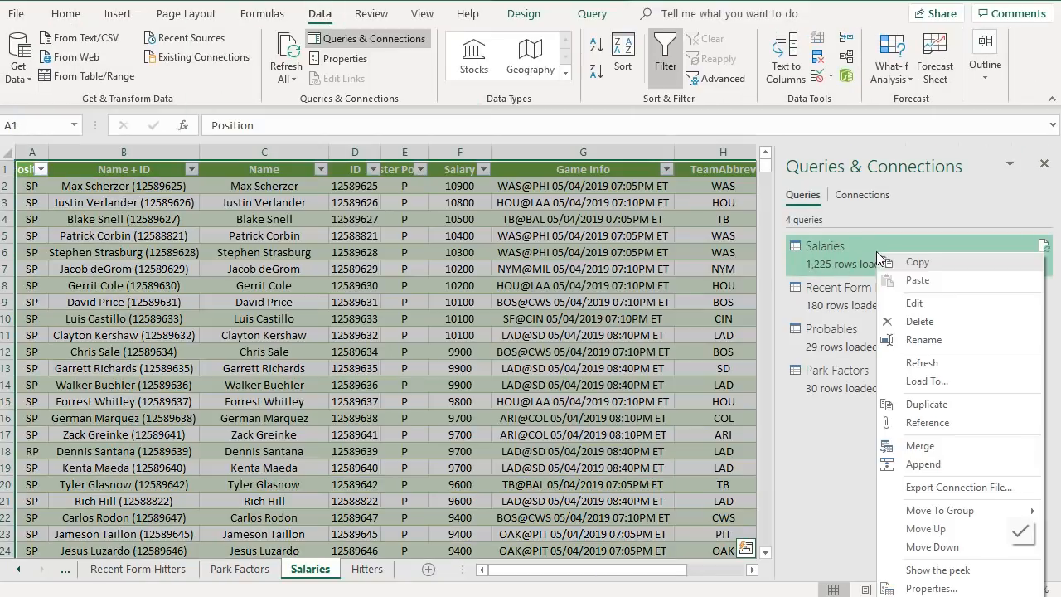
pyautogui.click(913, 304)
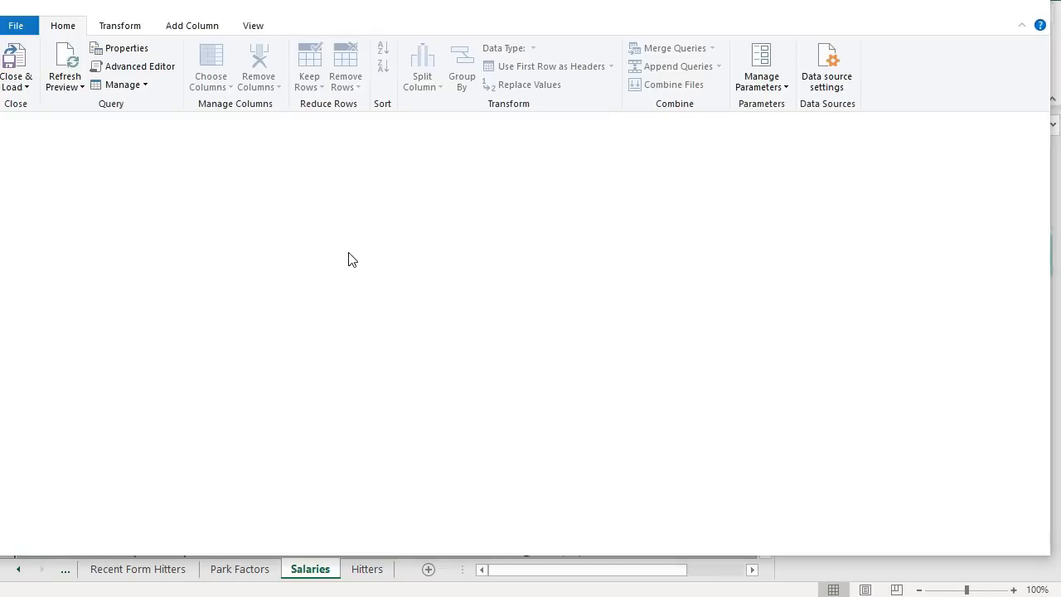
# - Split the Game Info column using a custom @ delimiter
pyautogui.moveTo(520, 528); pyautogui.dragTo(688, 529)
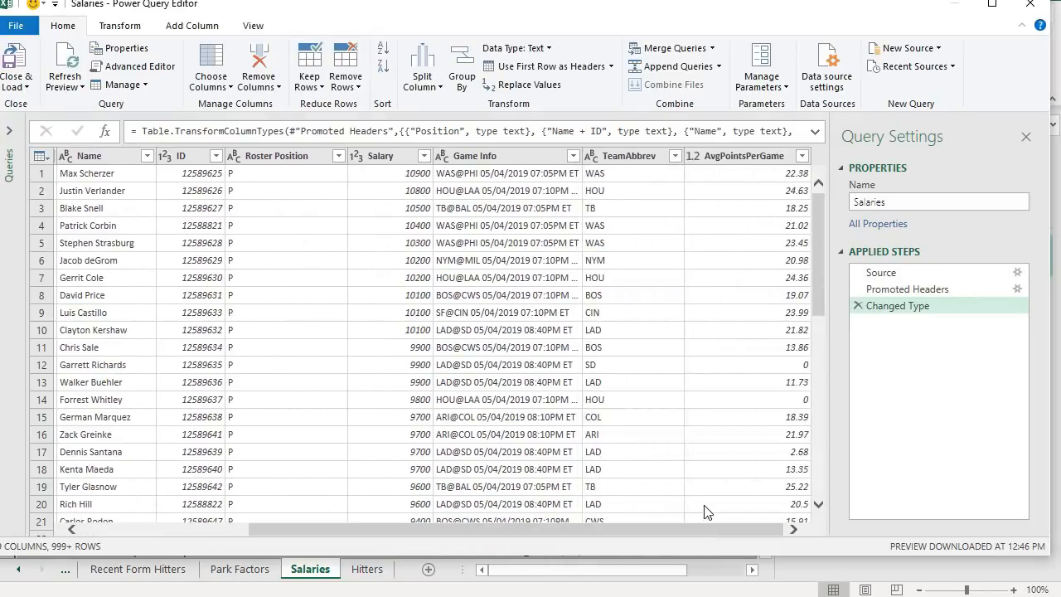
pyautogui.click(481, 158)
pyautogui.rightClick(481, 157)
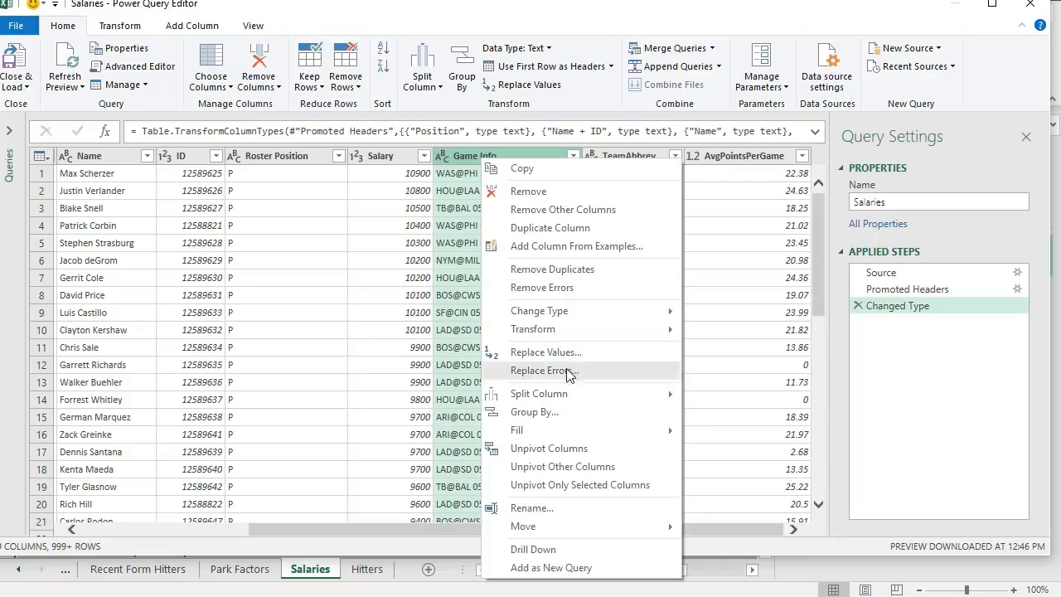
pyautogui.moveTo(636, 394)
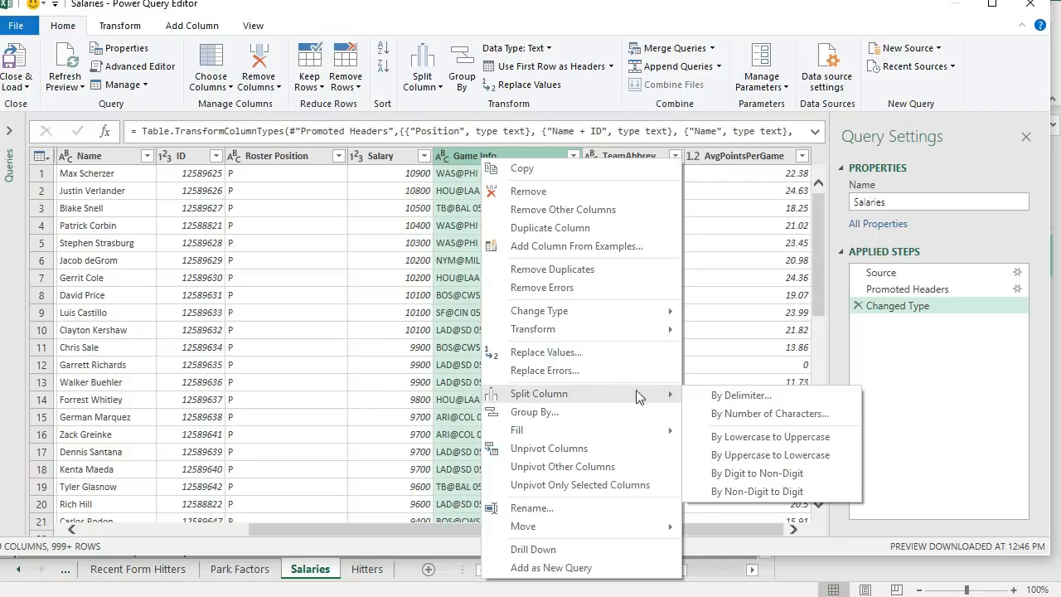
pyautogui.click(735, 396)
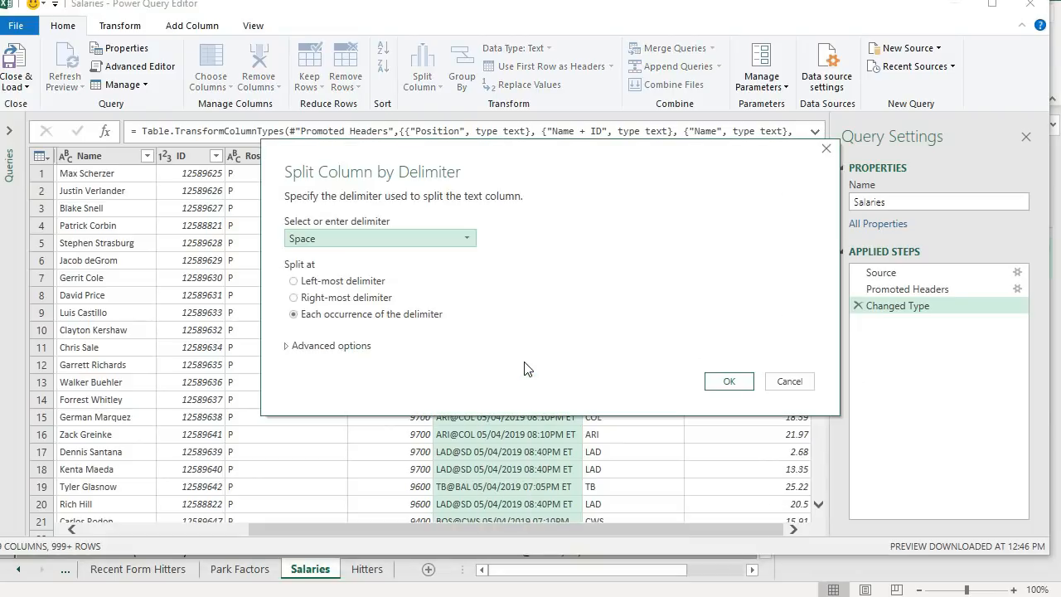
pyautogui.click(368, 241)
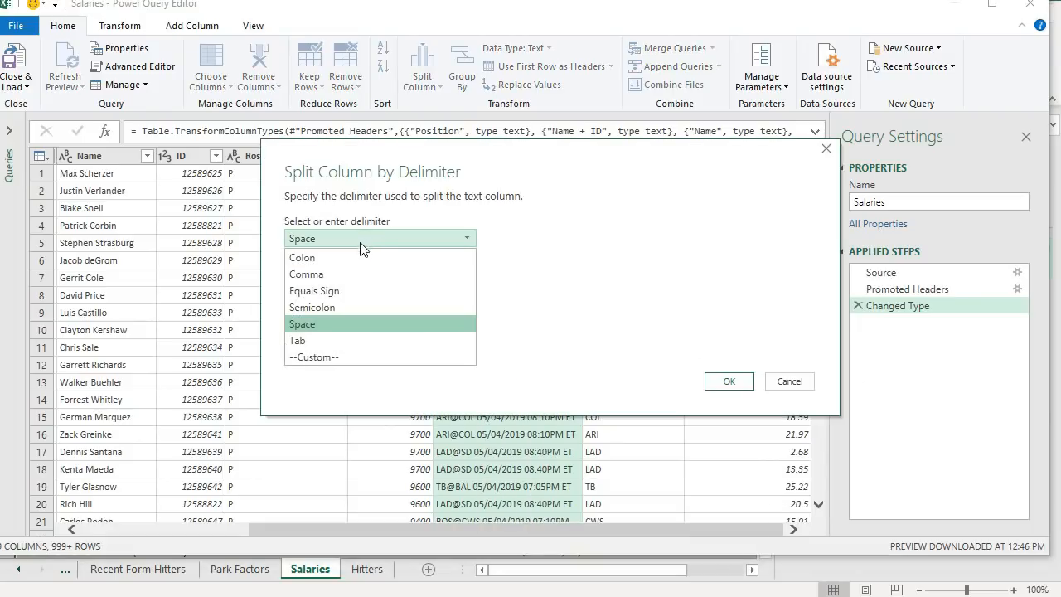
pyautogui.click(361, 360)
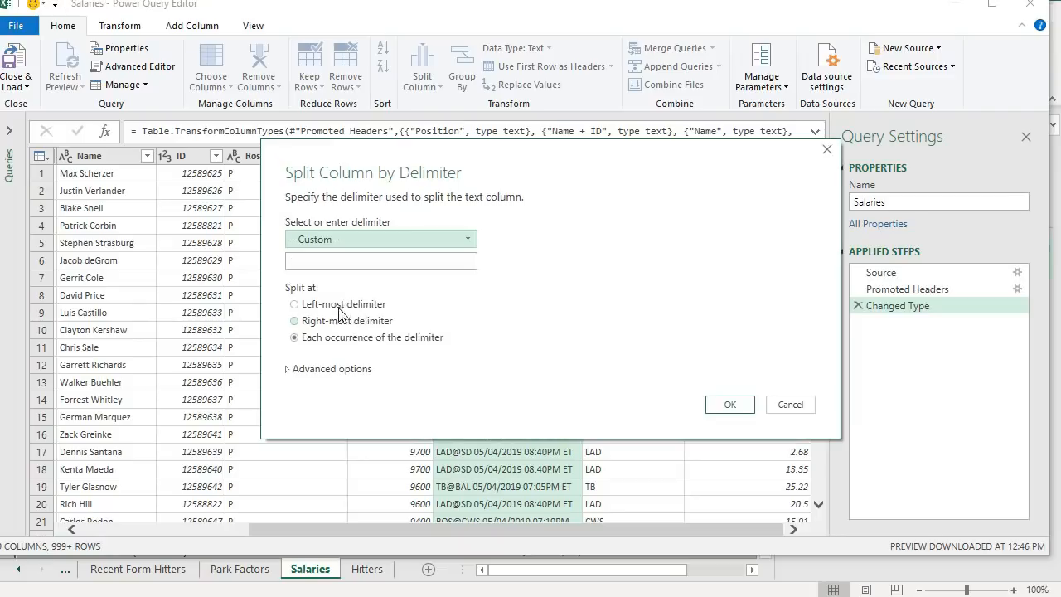
pyautogui.click(336, 266)
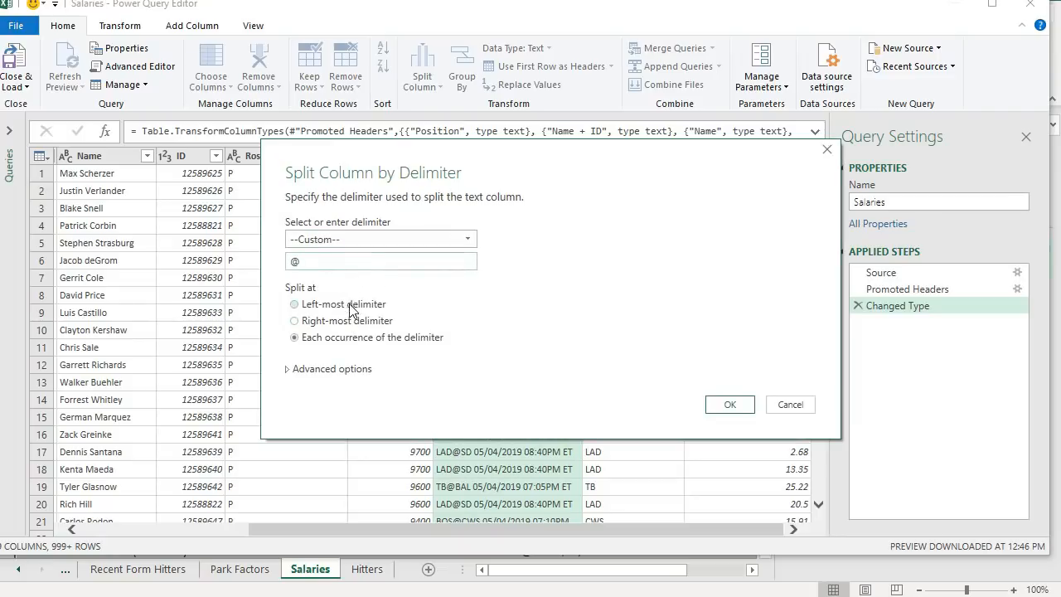
pyautogui.click(726, 407)
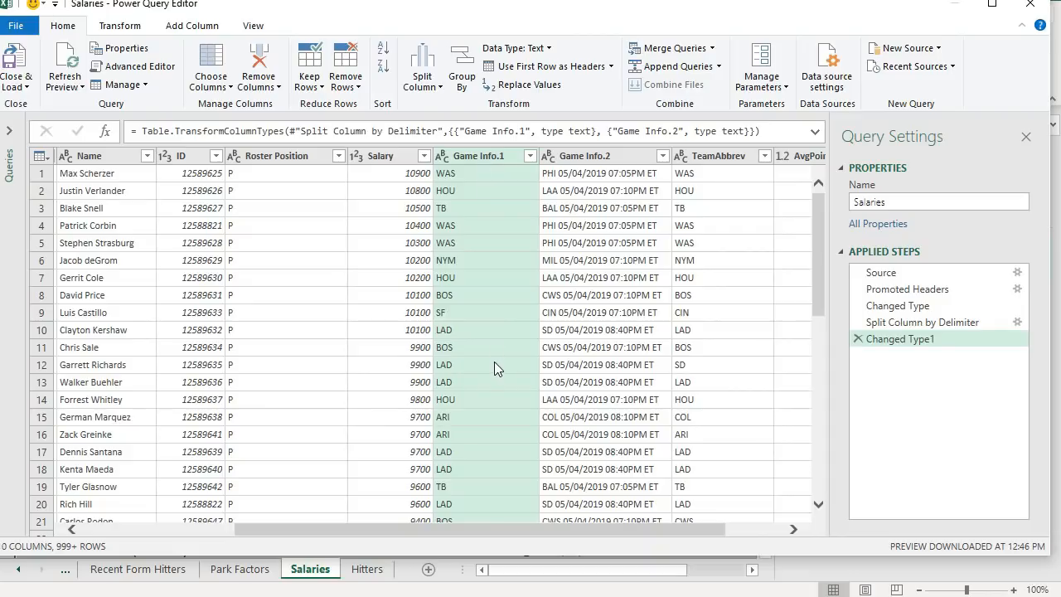
# - Split the Game Info.2 column at the left-most space delimiter
pyautogui.click(569, 156)
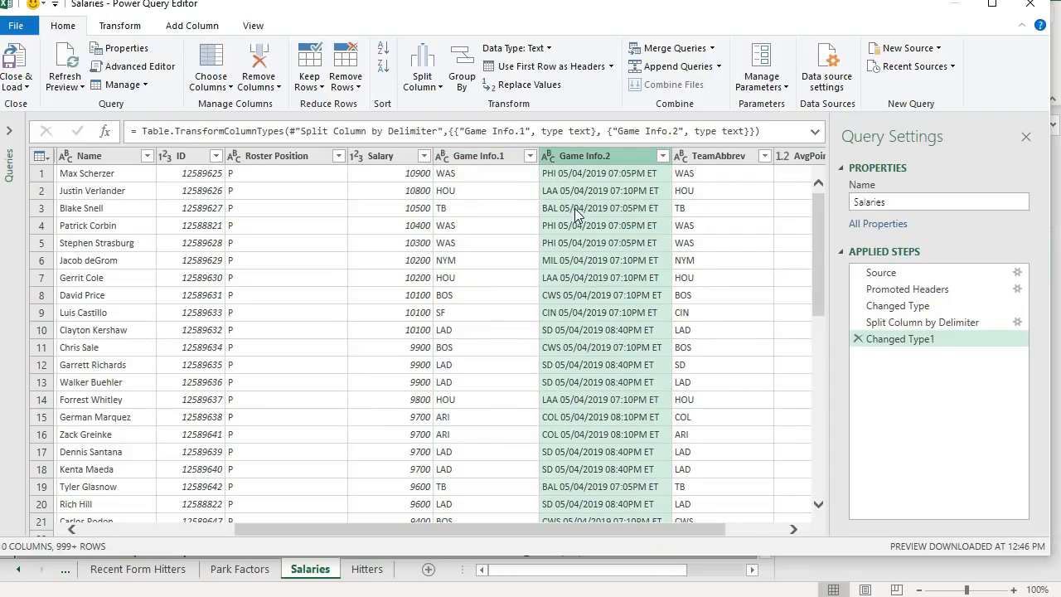
pyautogui.rightClick(571, 160)
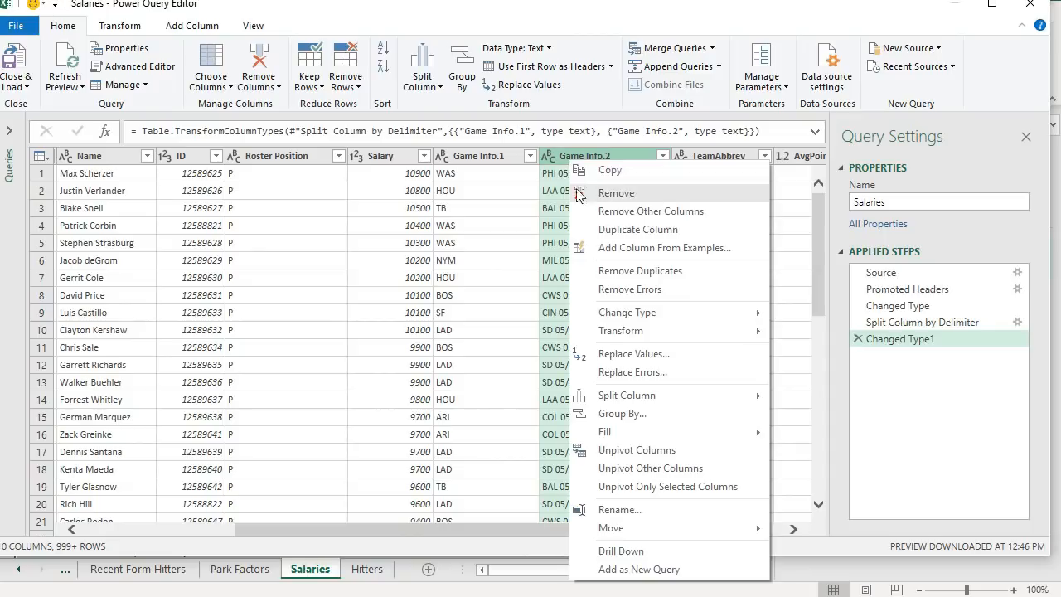
pyautogui.moveTo(641, 405)
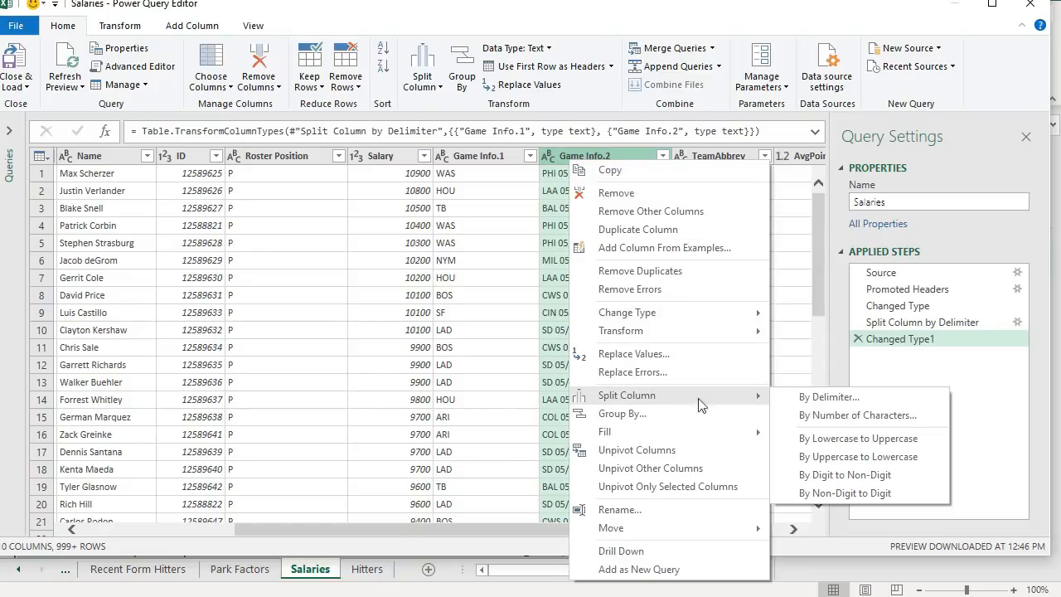
pyautogui.click(792, 398)
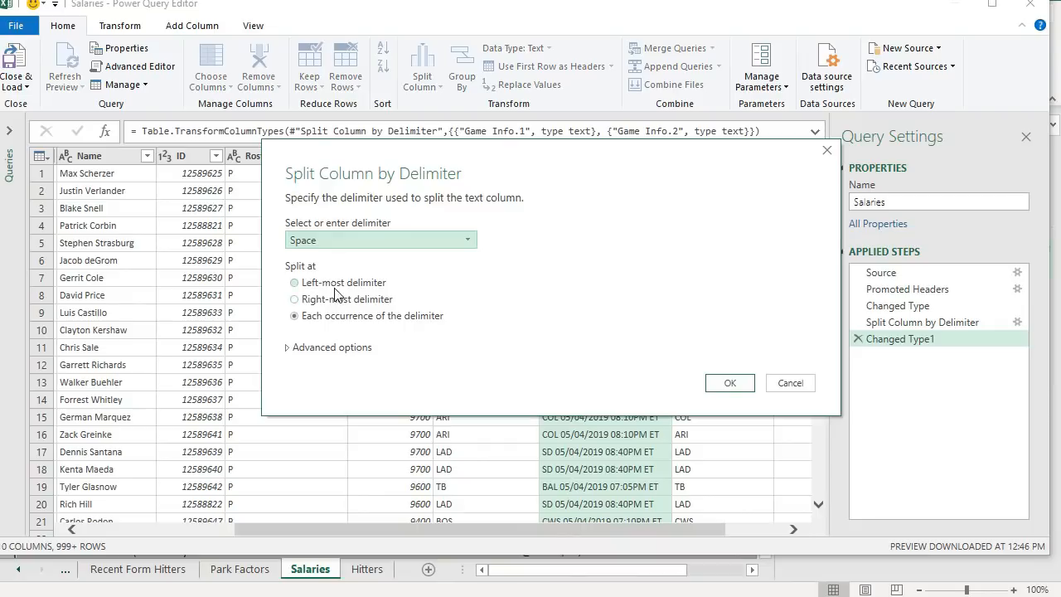
pyautogui.click(730, 383)
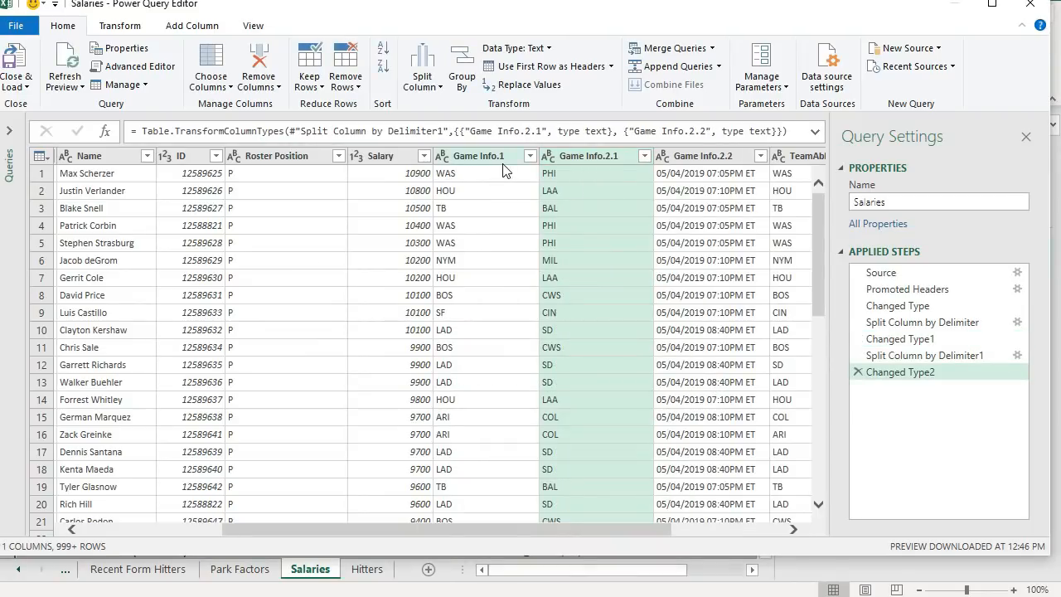
# - Add a conditional column named Opponent: if TeamAbbrev equals Game Info.1 output Game Info.2.1, otherwise Game Info.1
pyautogui.moveTo(523, 531); pyautogui.dragTo(658, 530)
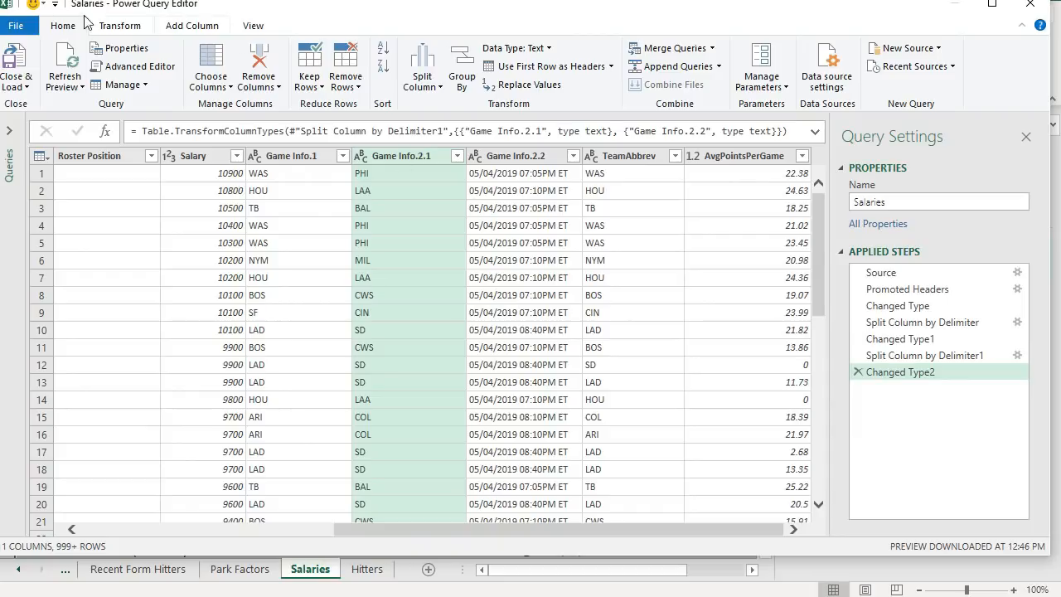
pyautogui.click(167, 29)
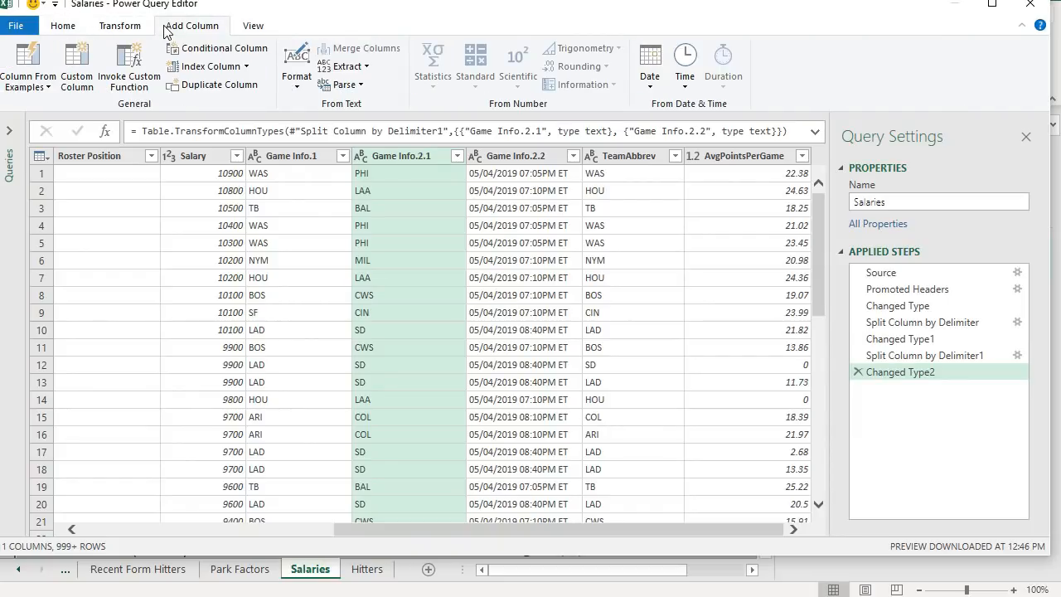
pyautogui.click(216, 50)
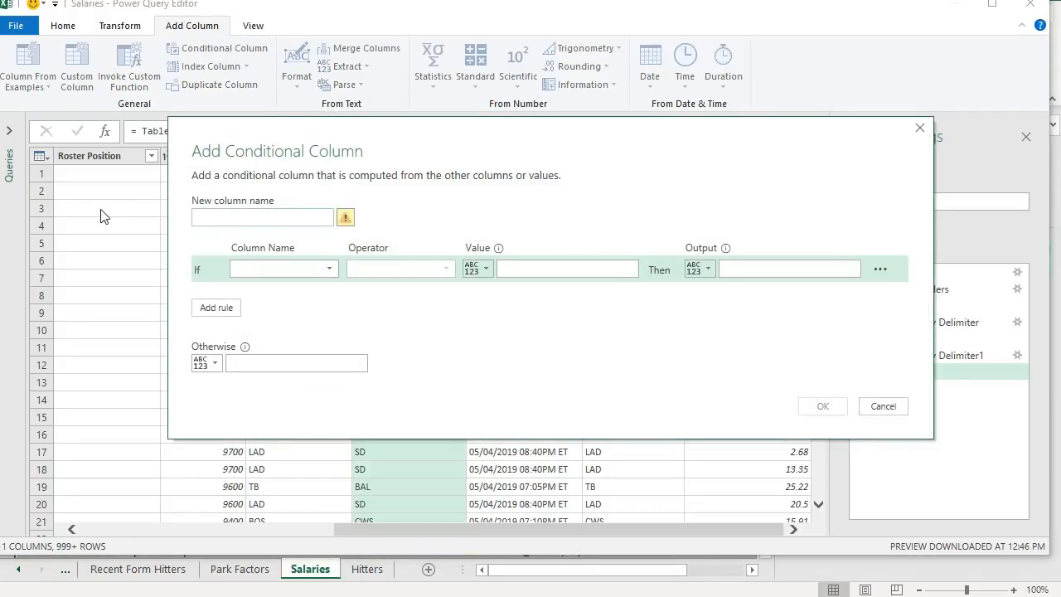
pyautogui.write('Opponent')
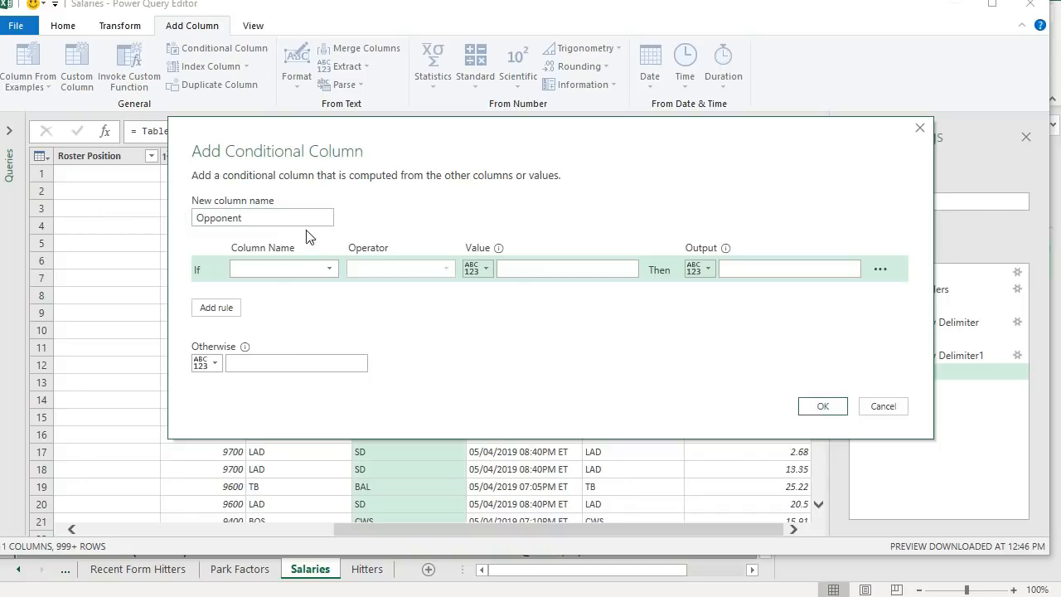
pyautogui.click(282, 268)
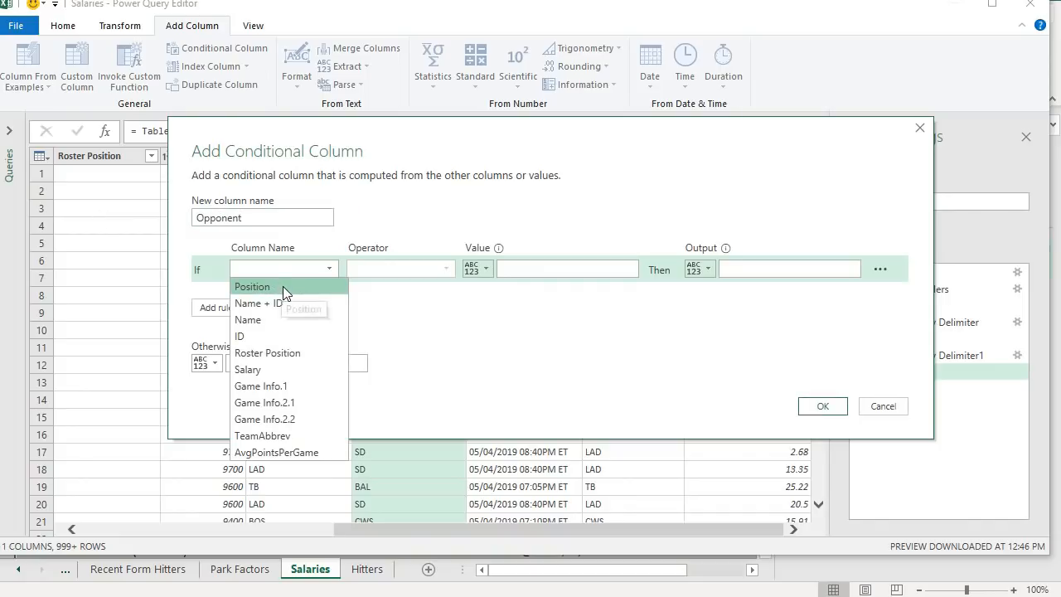
pyautogui.click(285, 434)
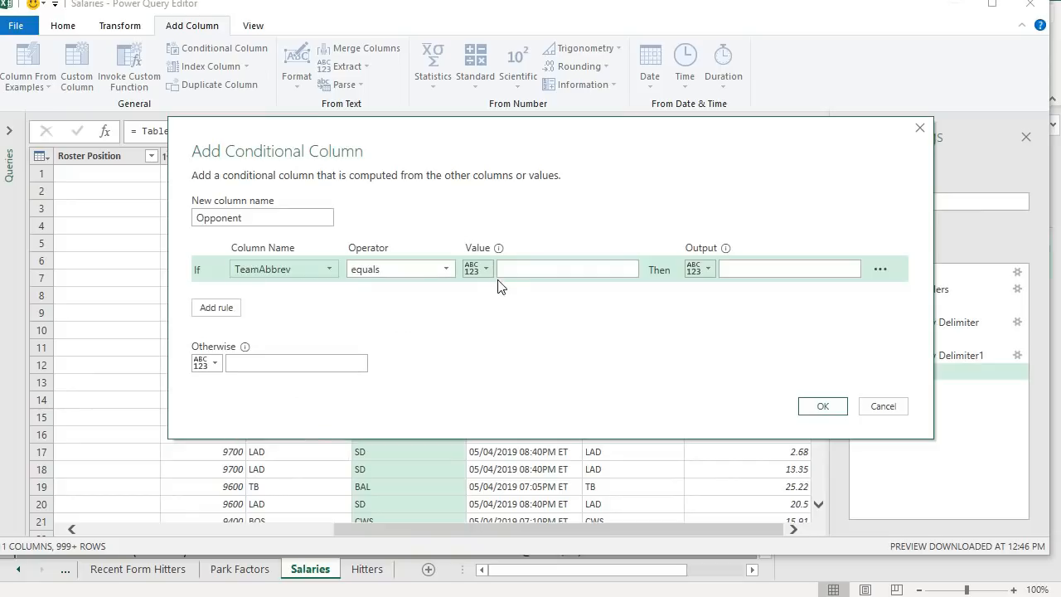
pyautogui.click(475, 268)
pyautogui.click(533, 306)
pyautogui.click(521, 271)
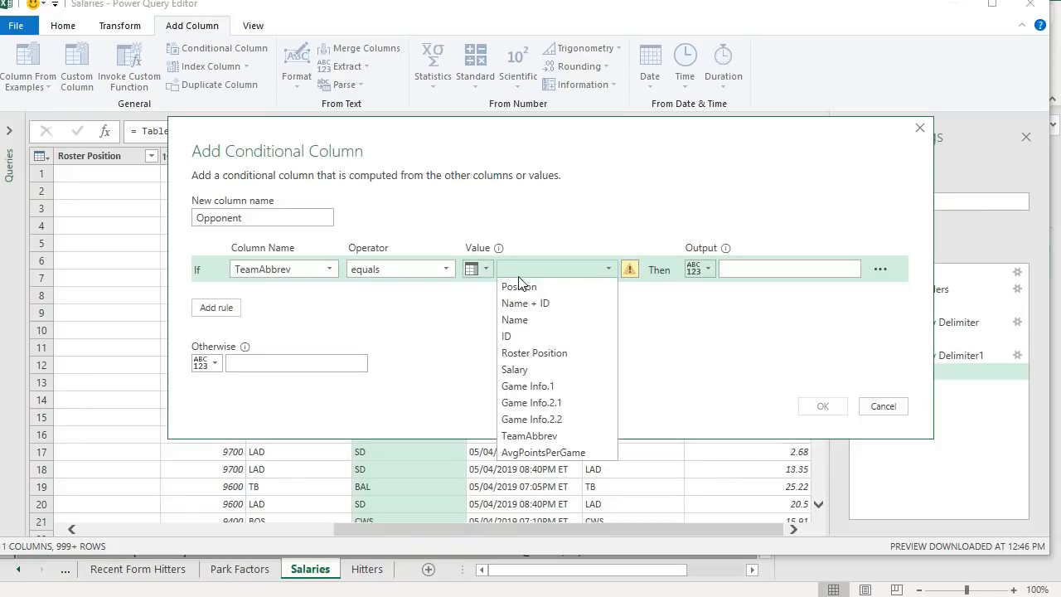
pyautogui.click(540, 388)
pyautogui.click(706, 272)
pyautogui.click(748, 306)
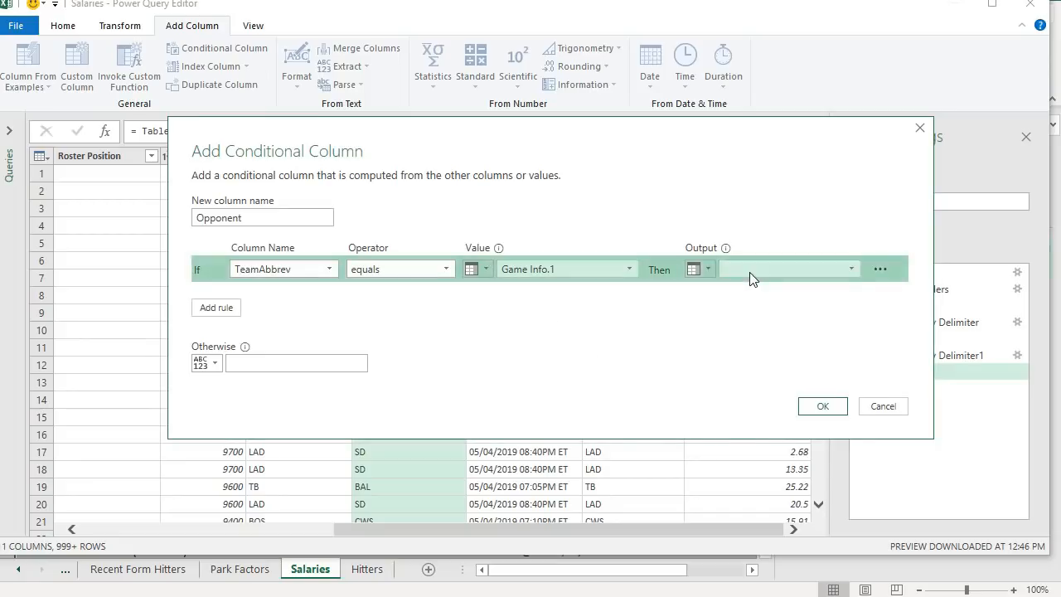
pyautogui.click(749, 274)
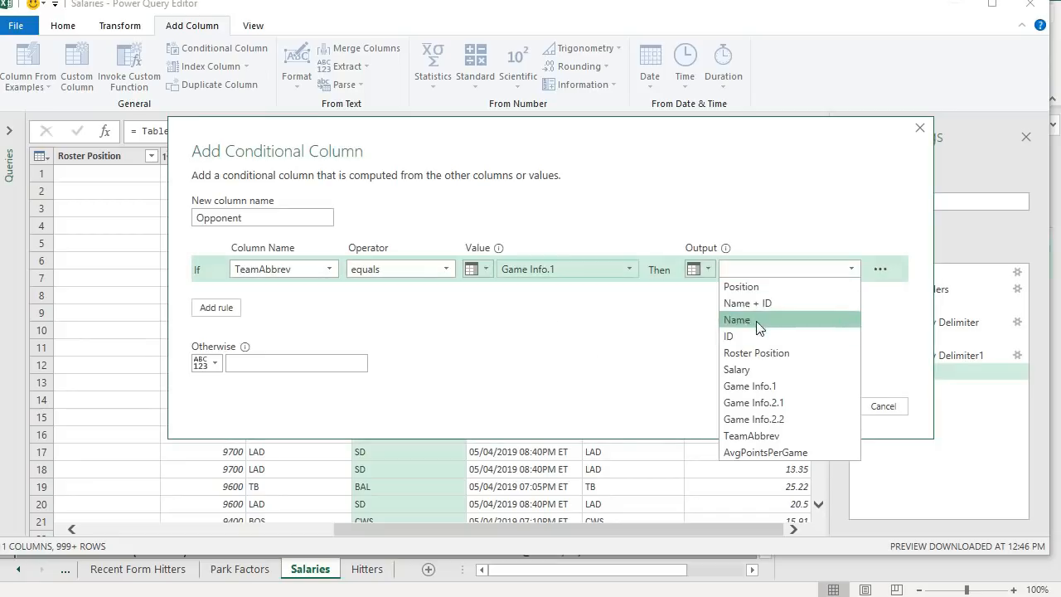
pyautogui.click(758, 402)
pyautogui.click(207, 363)
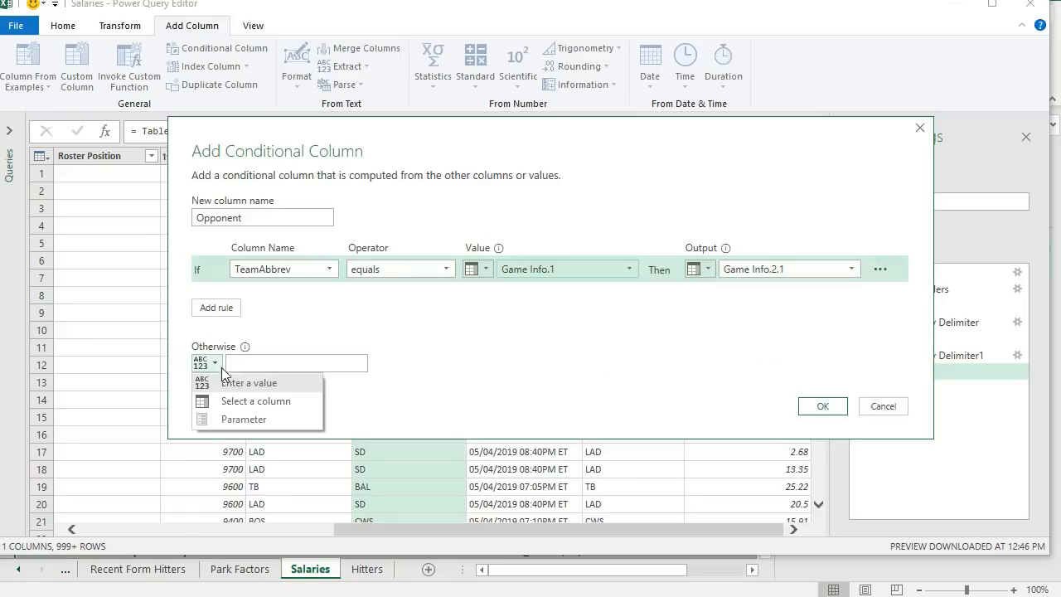
pyautogui.click(222, 401)
pyautogui.click(262, 365)
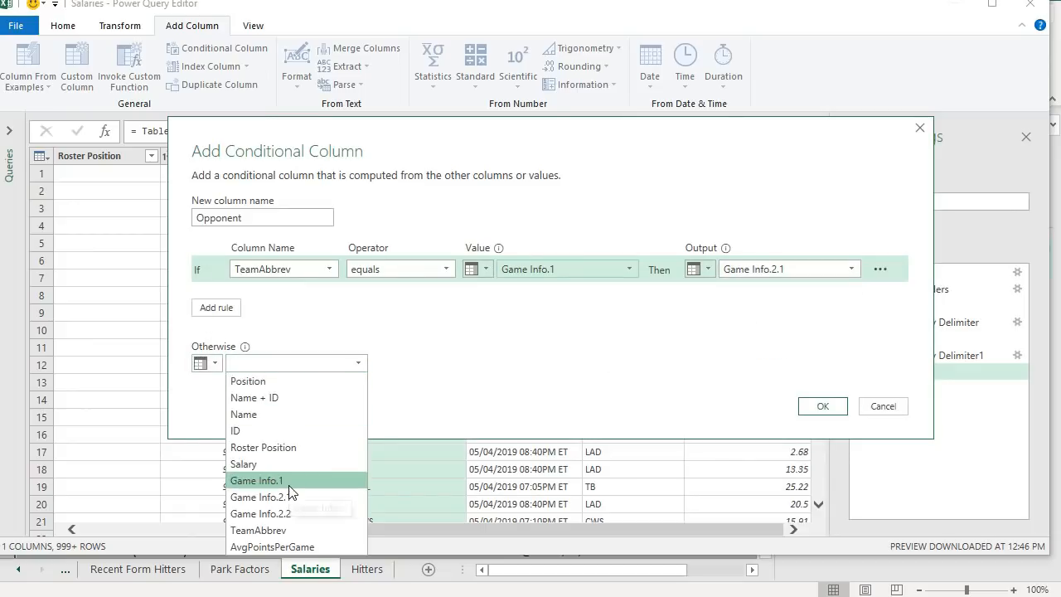
pyautogui.click(312, 486)
pyautogui.click(822, 408)
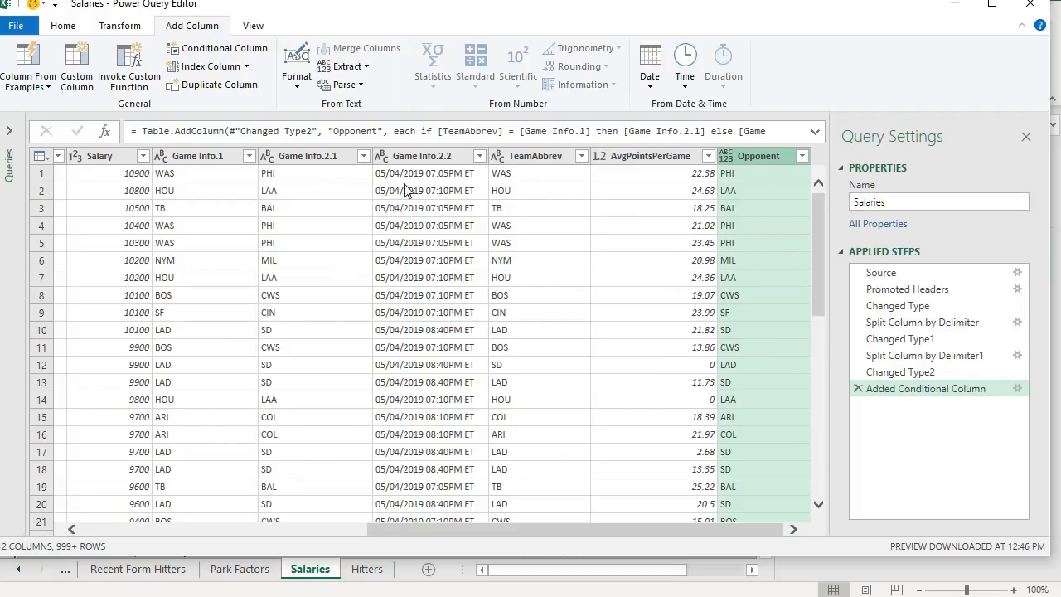
# - Close the Power Query Editor and load the Salaries query back to the workbook
pyautogui.click(63, 25)
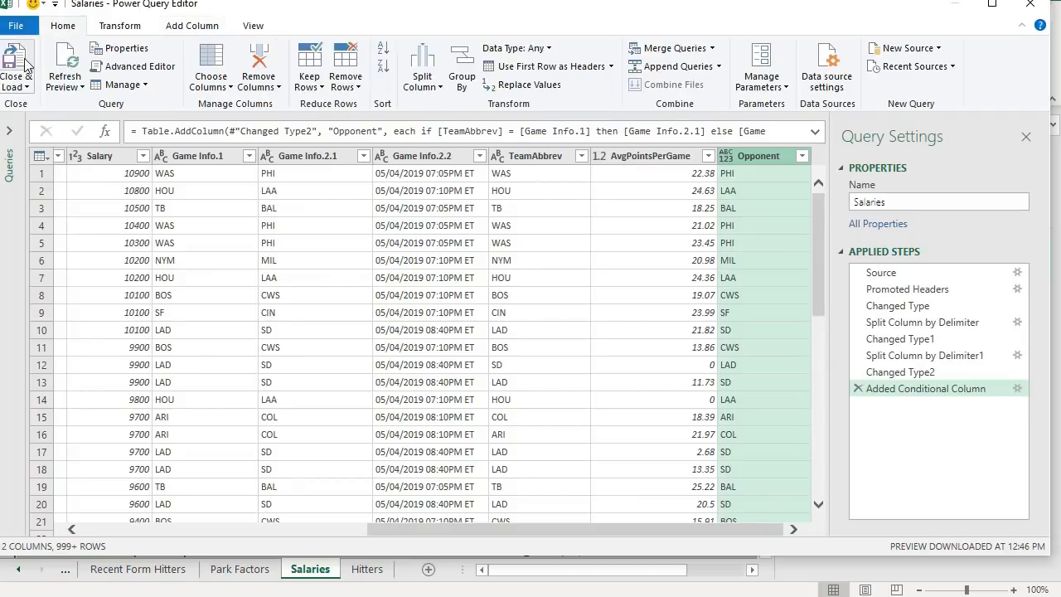
pyautogui.click(16, 62)
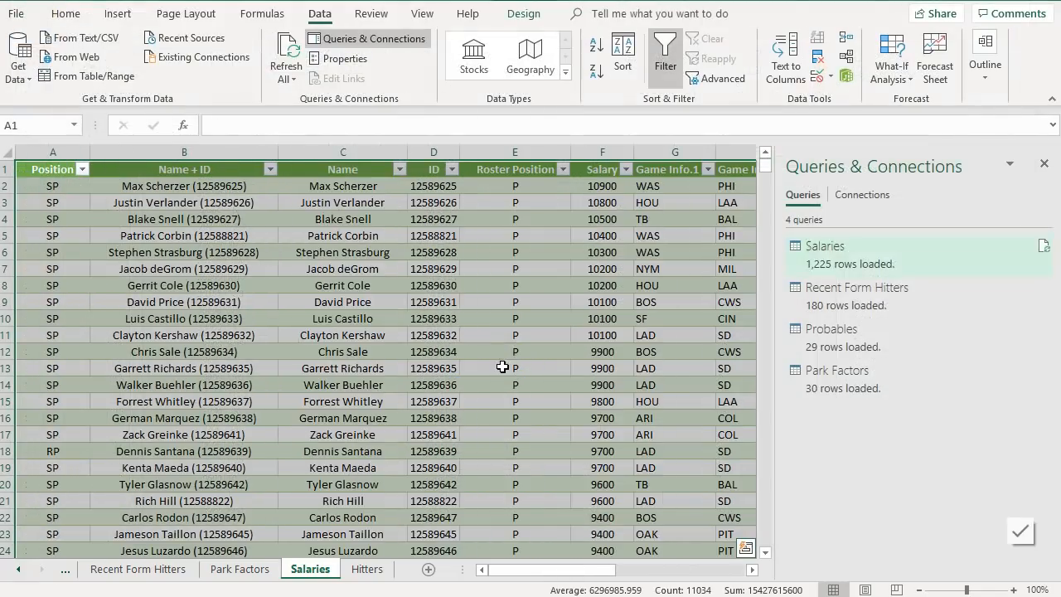
# - Inspect the VLOOKUP formulas in the Hitters sheet's Avg, Salary and Opponent columns
pyautogui.click(366, 571)
pyautogui.click(488, 352)
pyautogui.click(190, 202)
pyautogui.click(186, 186)
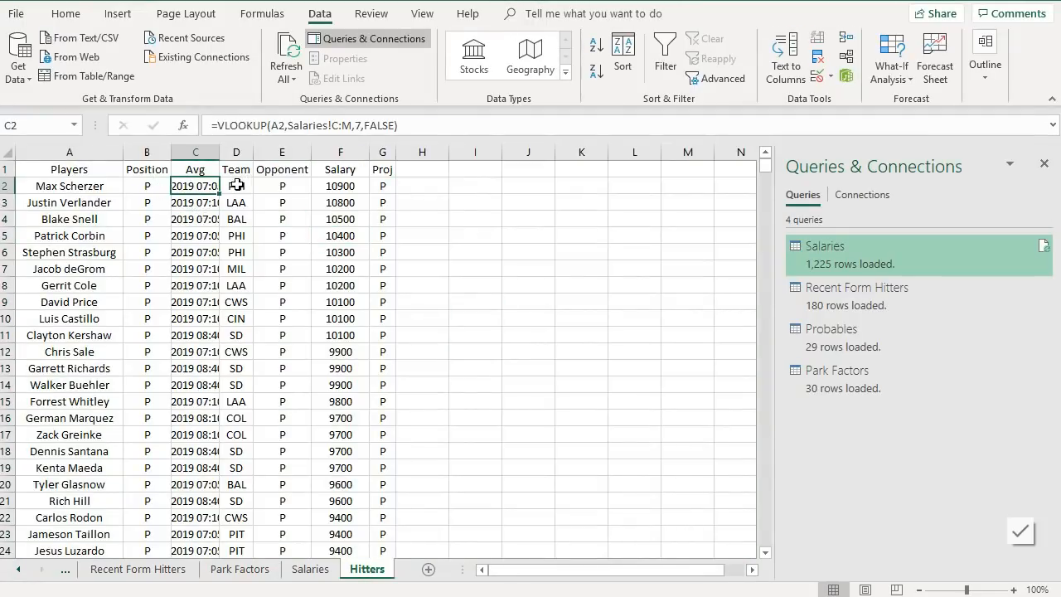
pyautogui.click(327, 191)
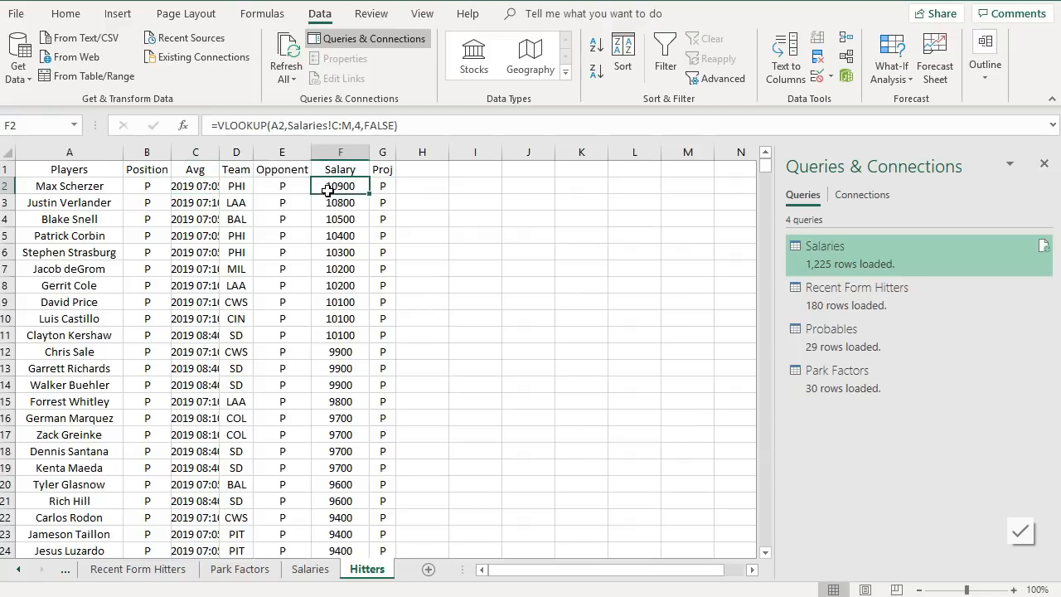
pyautogui.click(386, 186)
pyautogui.click(304, 189)
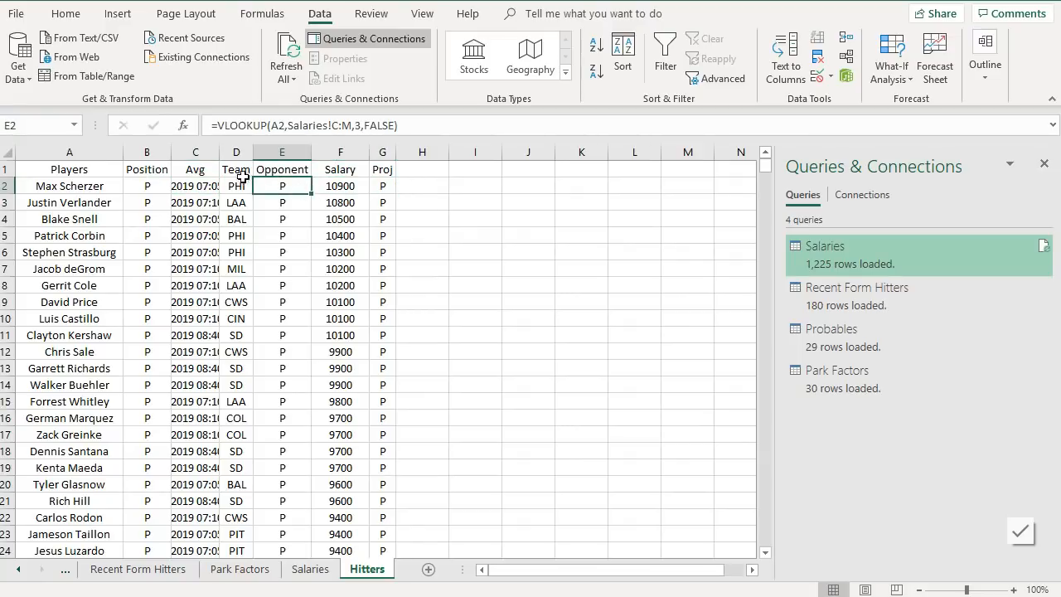
pyautogui.click(193, 183)
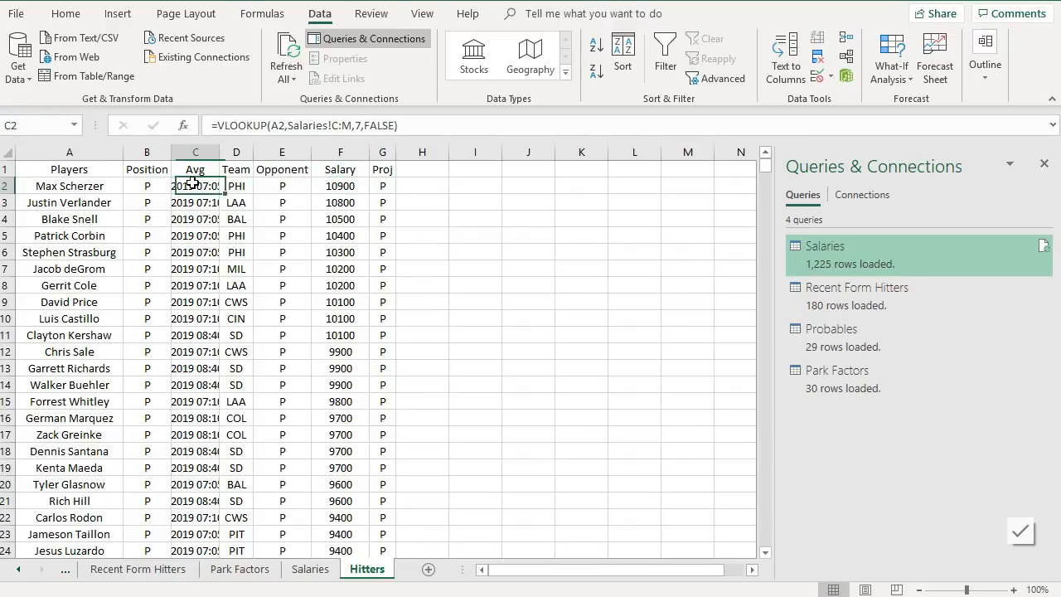
# - Review the Salaries table's column order, including TeamAbbrev, AvgPointsPerGame and Opponent
pyautogui.click(310, 570)
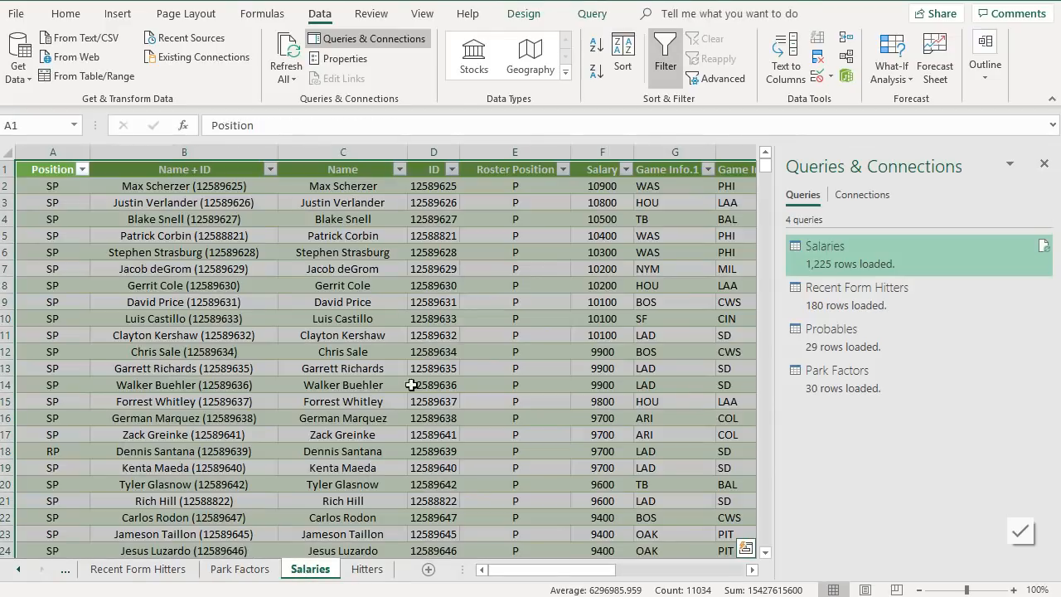
pyautogui.moveTo(533, 570); pyautogui.dragTo(565, 573)
pyautogui.click(481, 570)
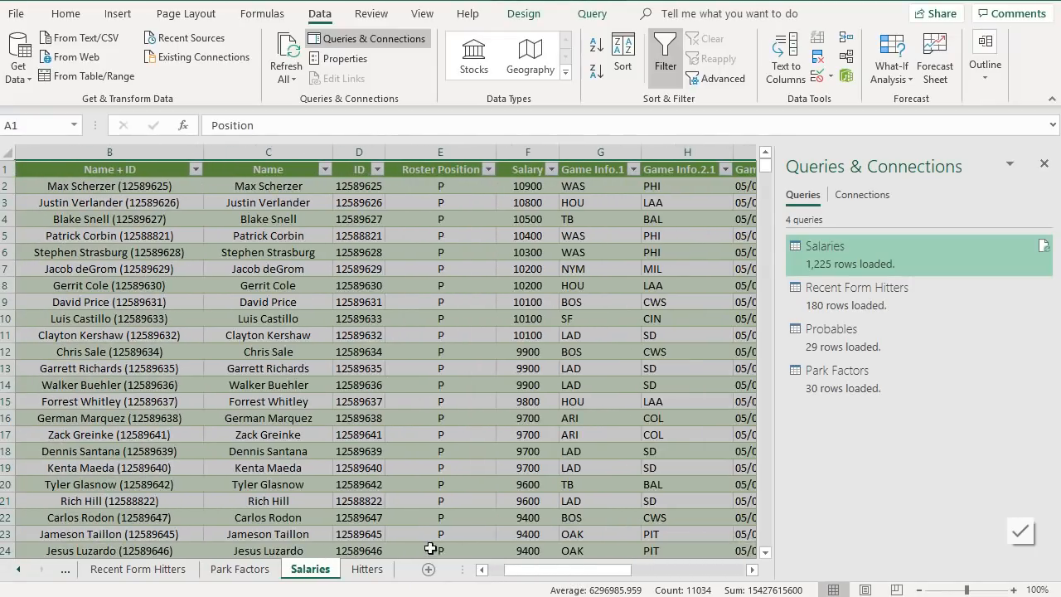
pyautogui.click(283, 234)
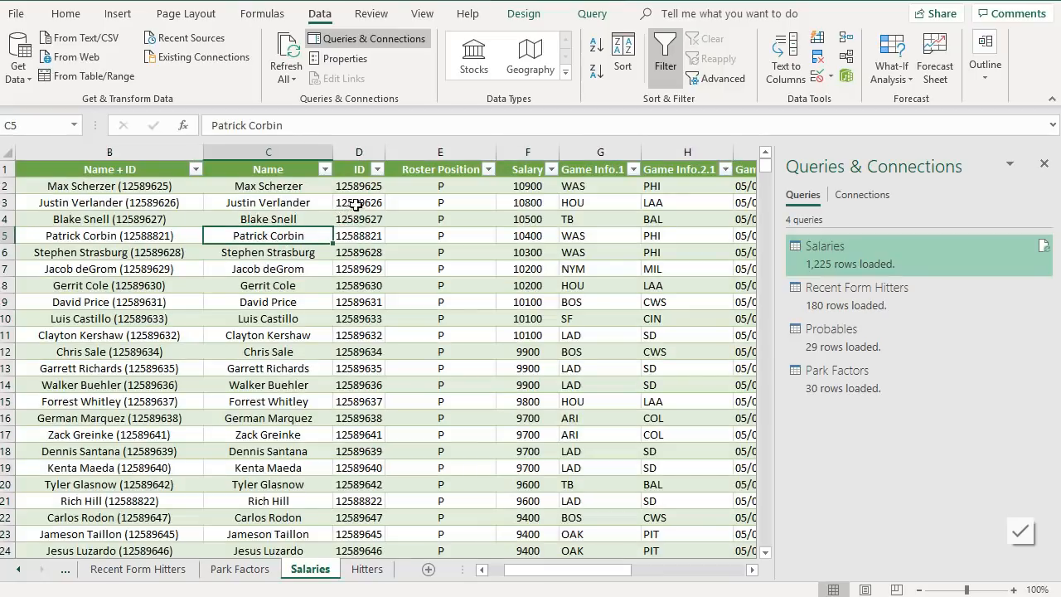
pyautogui.click(469, 207)
pyautogui.click(541, 207)
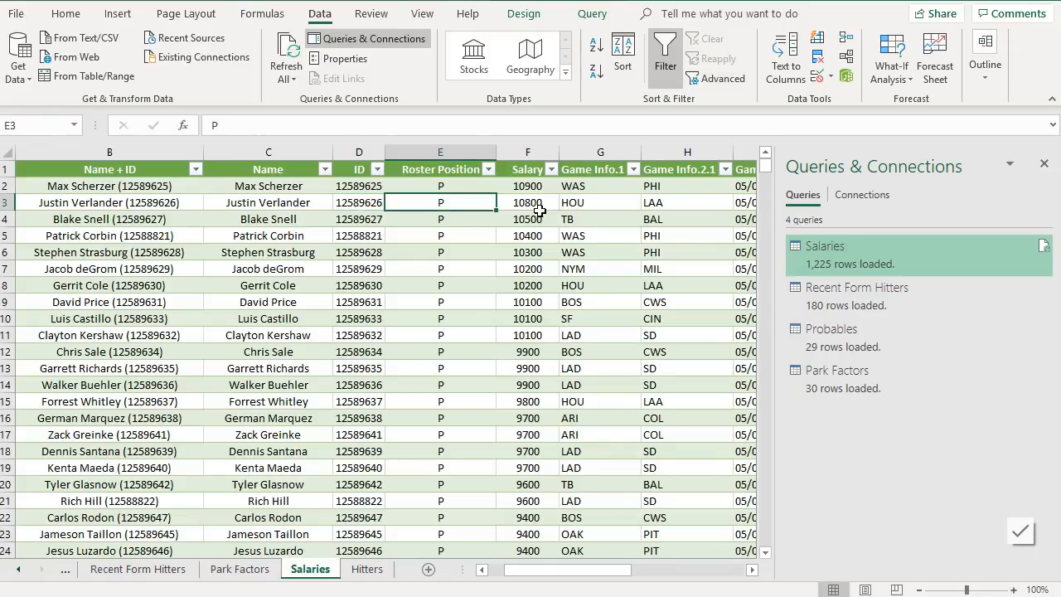
pyautogui.click(610, 217)
pyautogui.click(681, 214)
pyautogui.moveTo(594, 571); pyautogui.dragTo(664, 572)
pyautogui.click(475, 271)
pyautogui.click(617, 249)
pyautogui.click(689, 236)
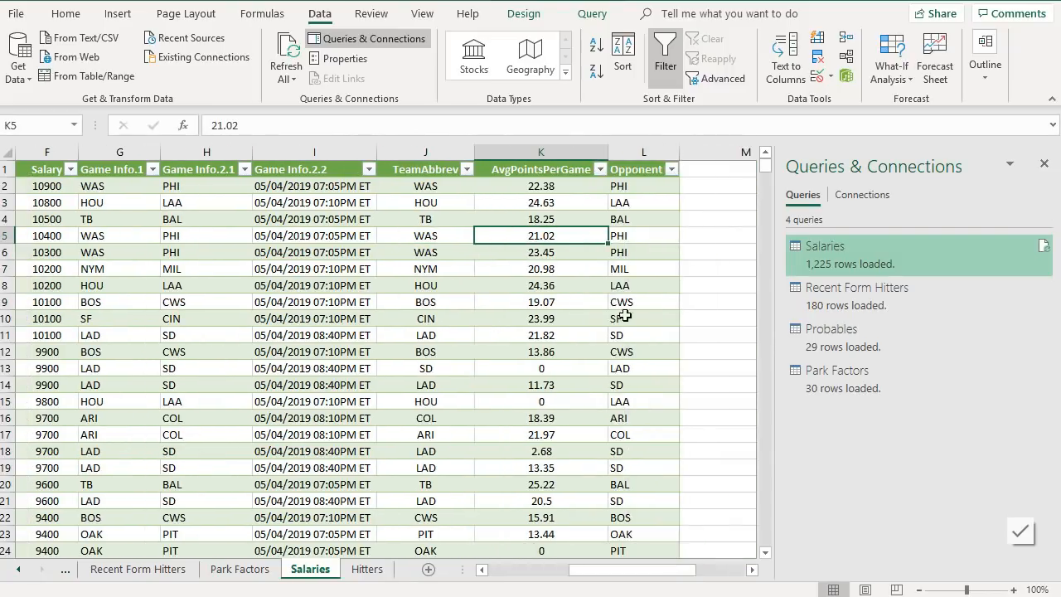
pyautogui.click(614, 267)
# - Change the Opponent VLOOKUP's column index to 10 and fill the formula down the column
pyautogui.click(367, 571)
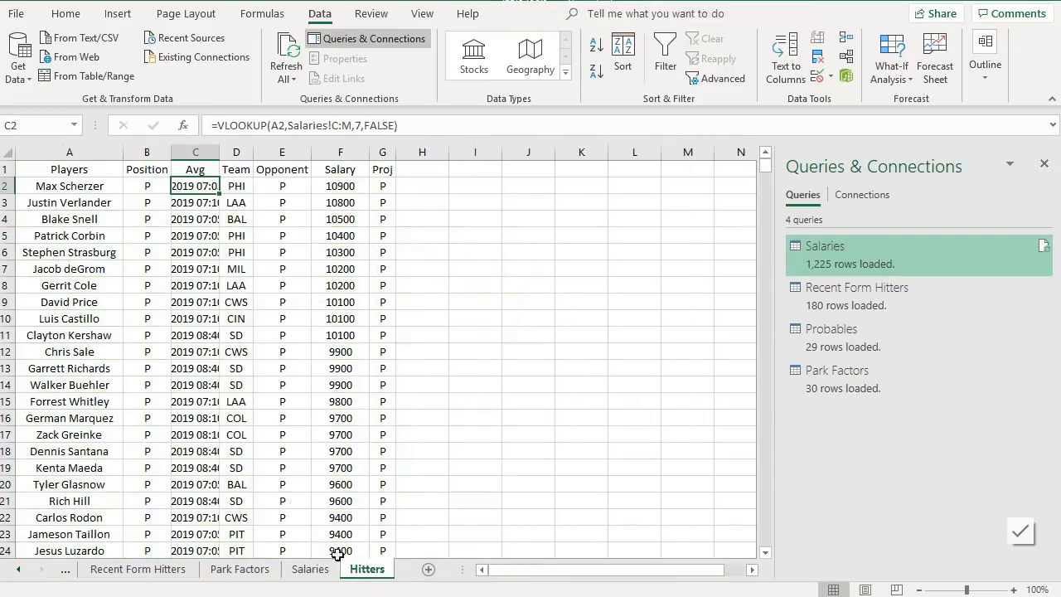
pyautogui.click(282, 186)
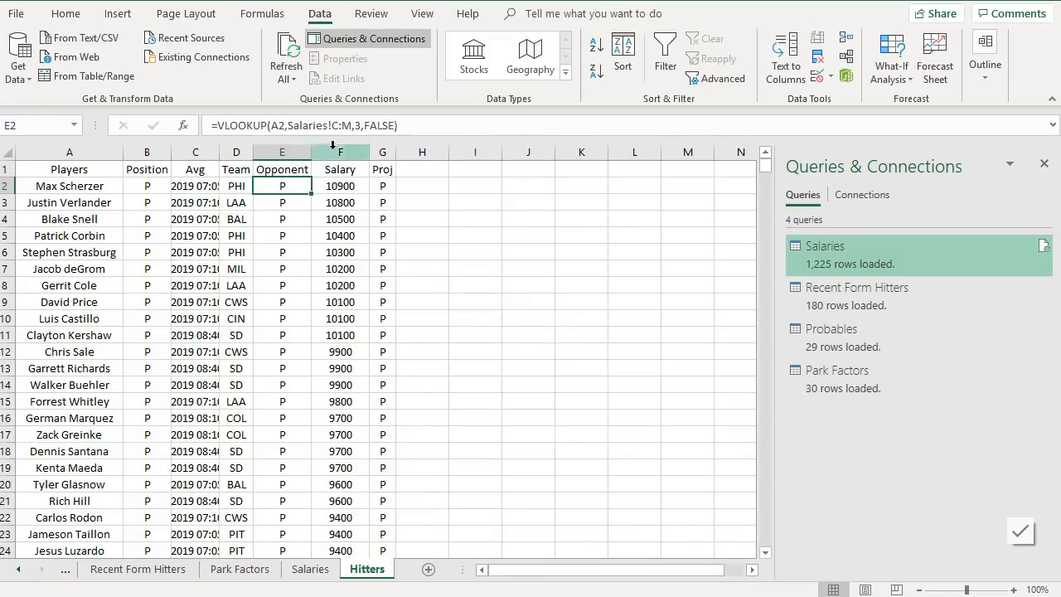
pyautogui.doubleClick(355, 125)
pyautogui.write('3')
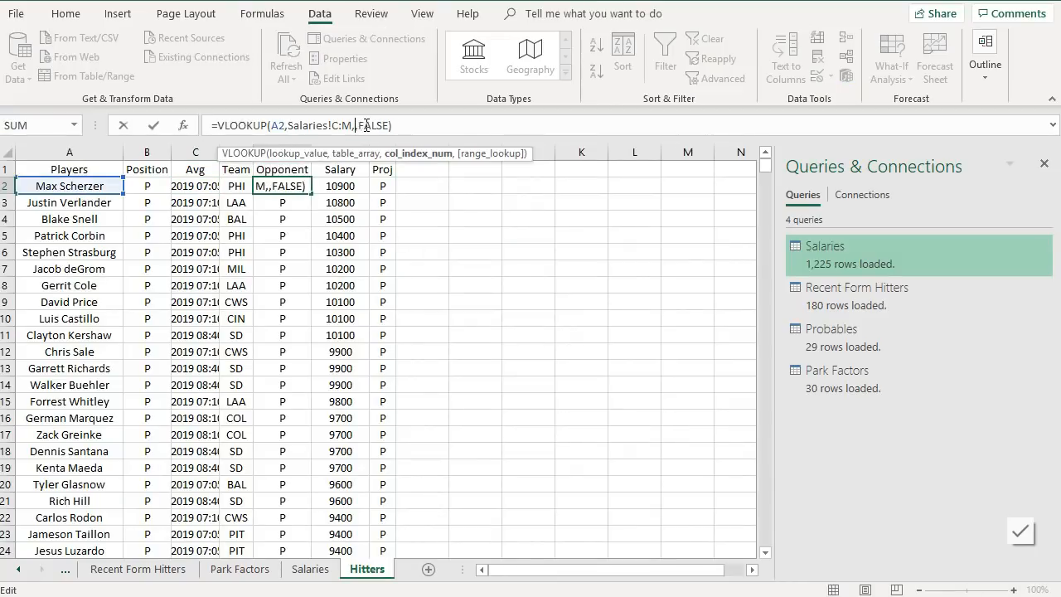
pyautogui.press('Return')
pyautogui.click(289, 188)
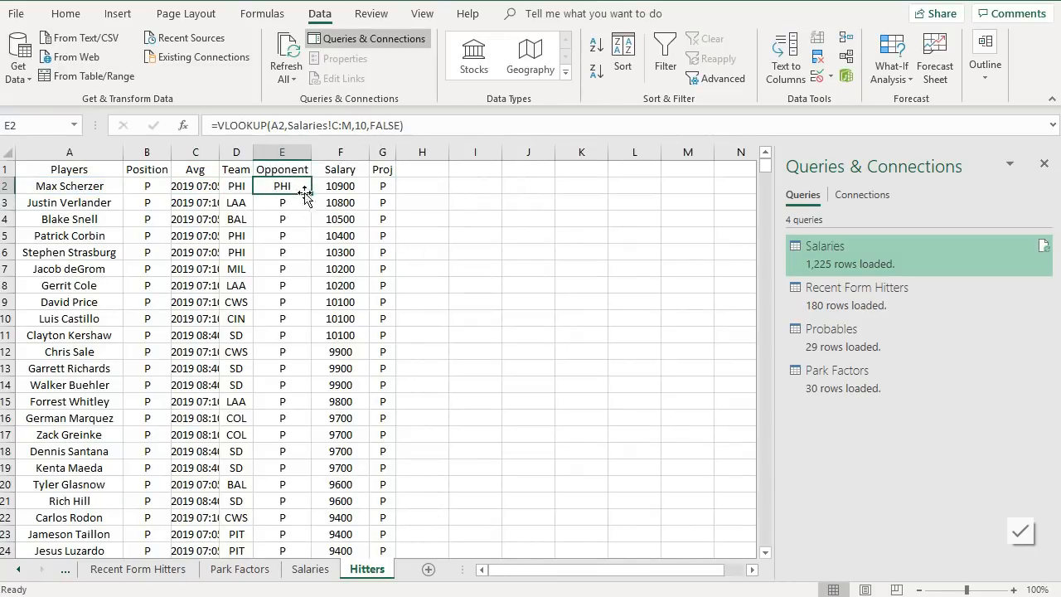
pyautogui.doubleClick(312, 194)
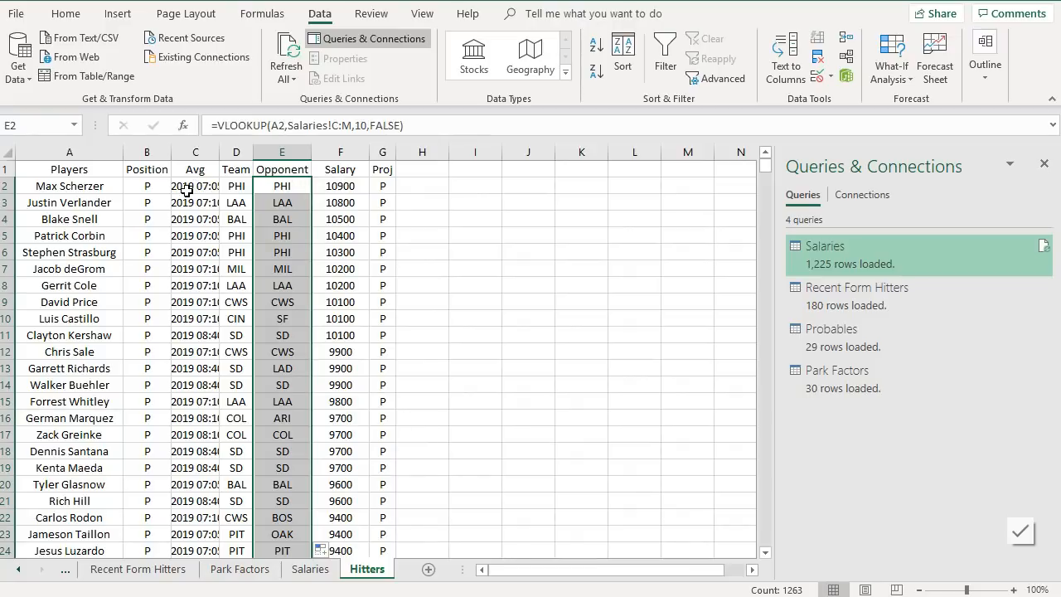
# - Adjust the Team VLOOKUP's column index to return TeamAbbrev and fill the formula down the column
pyautogui.click(224, 191)
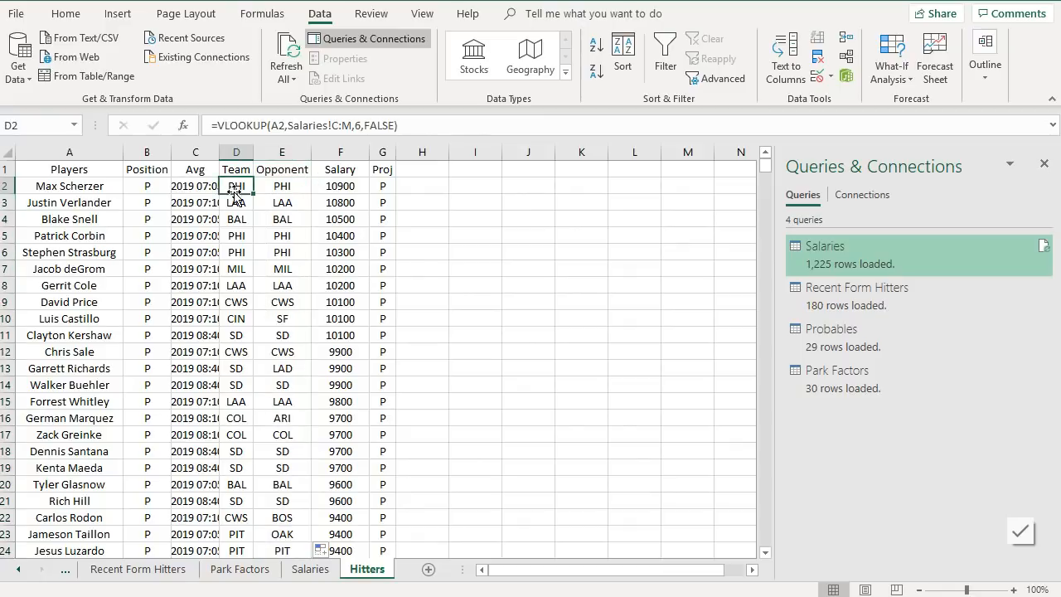
pyautogui.click(309, 577)
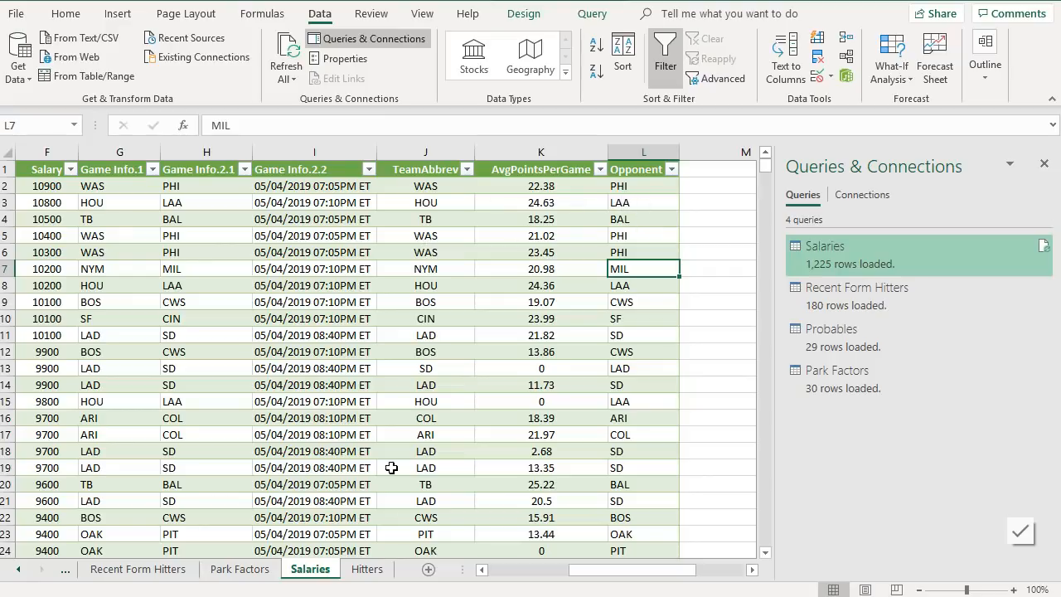
pyautogui.click(372, 568)
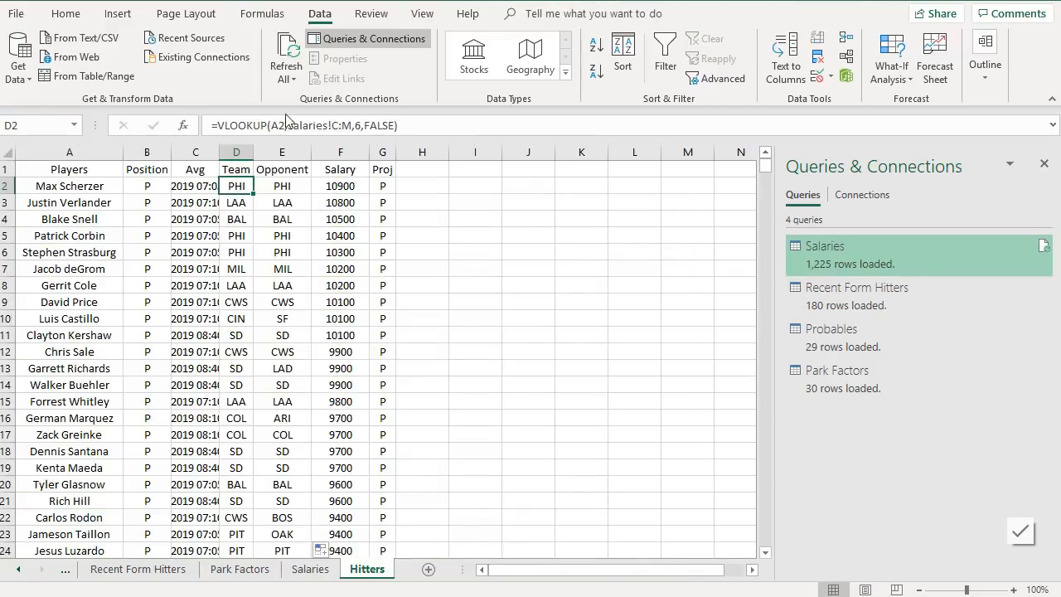
pyautogui.click(354, 125)
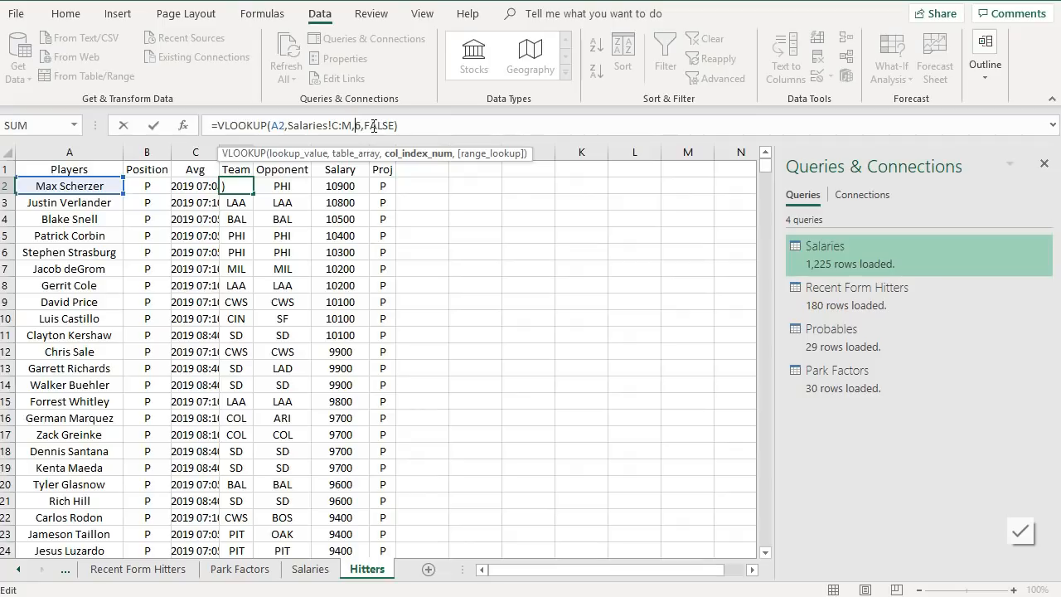
pyautogui.press('Return')
pyautogui.click(233, 188)
pyautogui.doubleClick(253, 194)
# - Change the Avg VLOOKUP's column index to 9 and fill the formula down the column
pyautogui.click(194, 183)
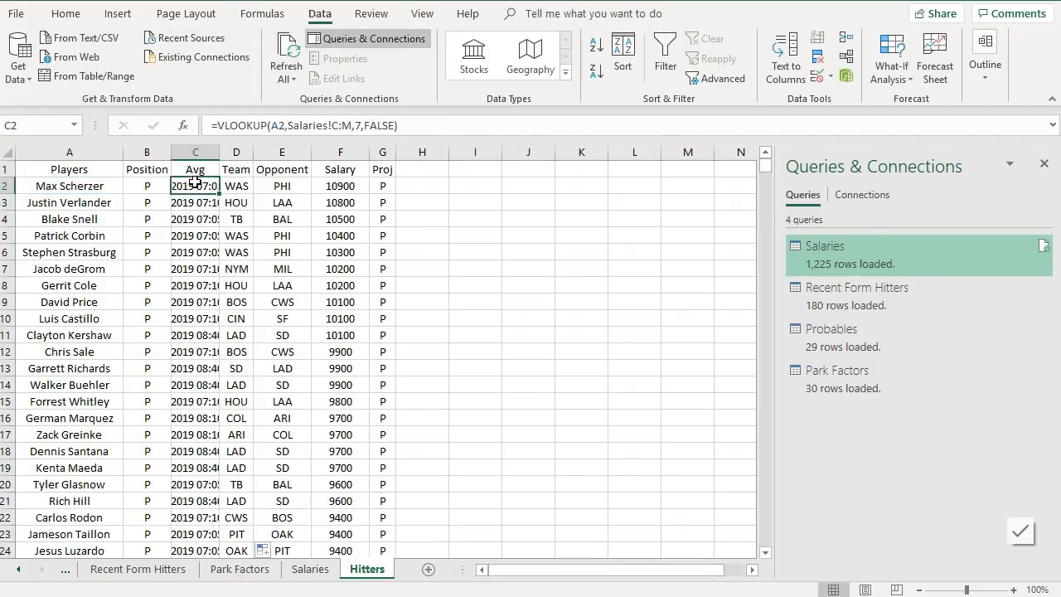
pyautogui.click(363, 125)
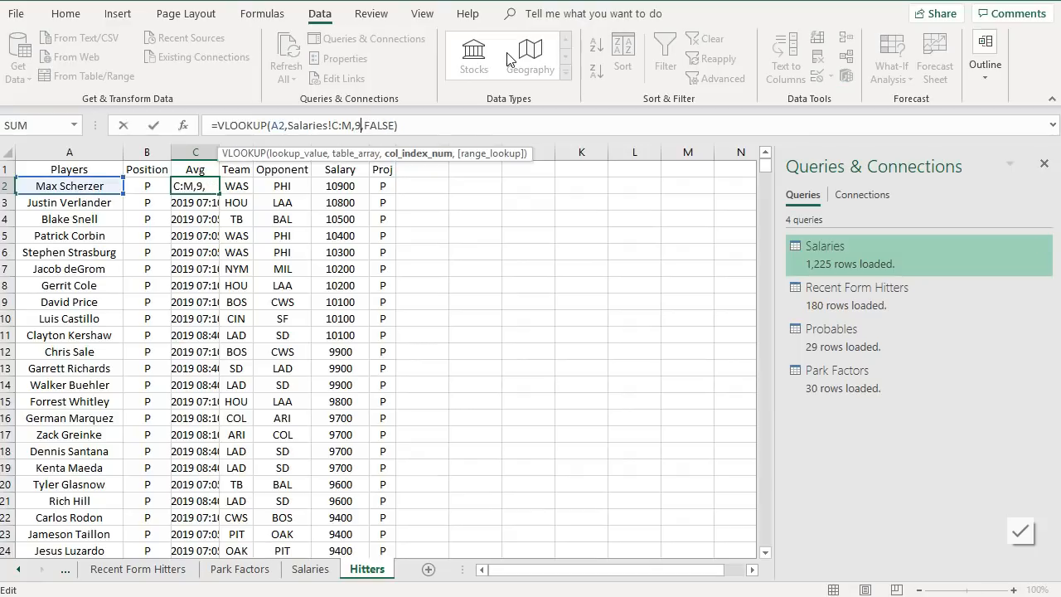
pyautogui.press('Return')
pyautogui.click(203, 186)
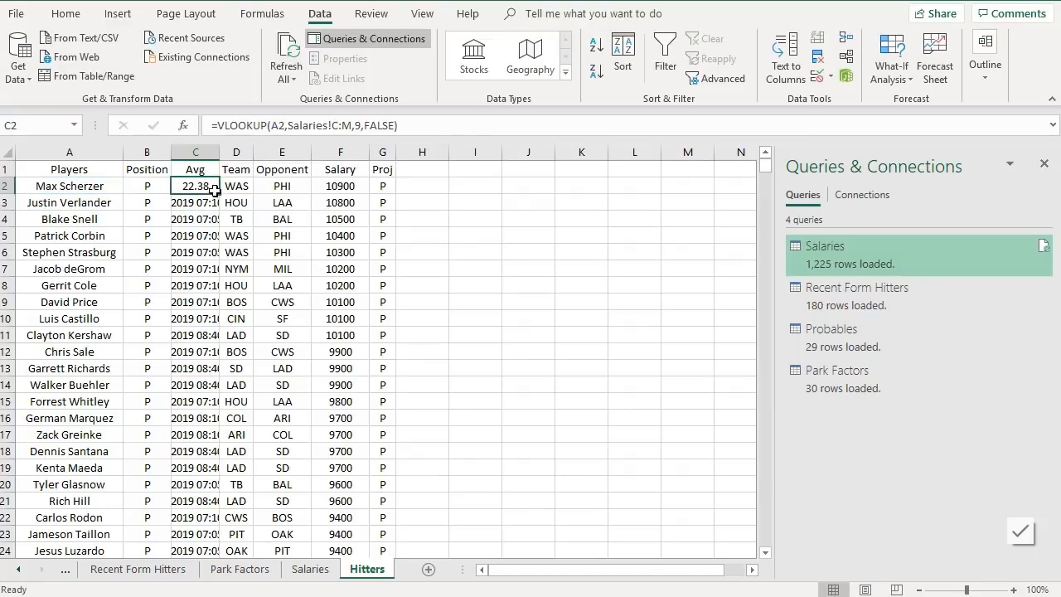
pyautogui.doubleClick(219, 194)
pyautogui.scroll(-9, 347, 407)
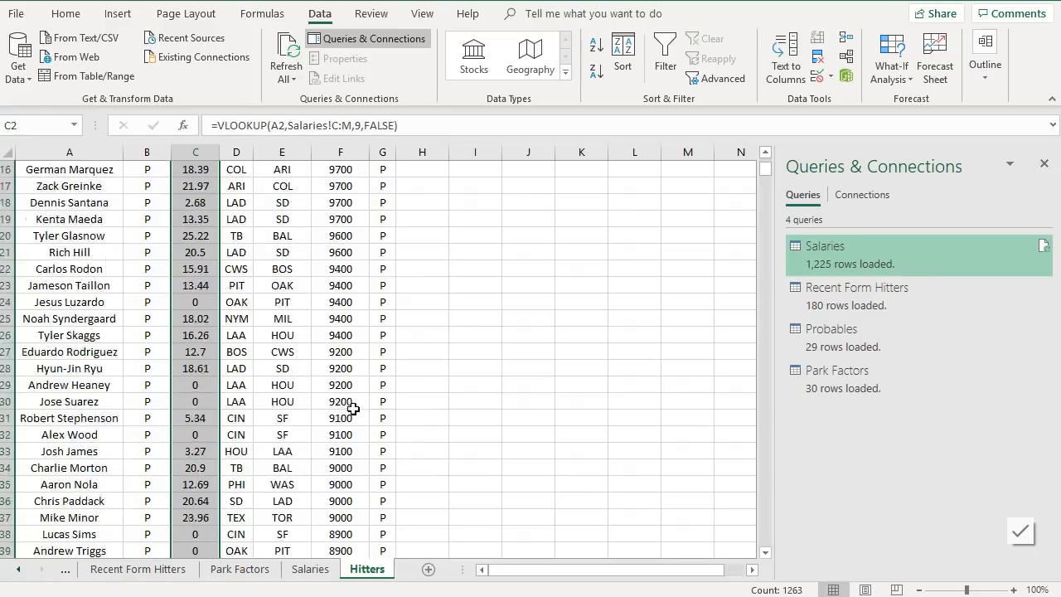
pyautogui.scroll(9, 346, 410)
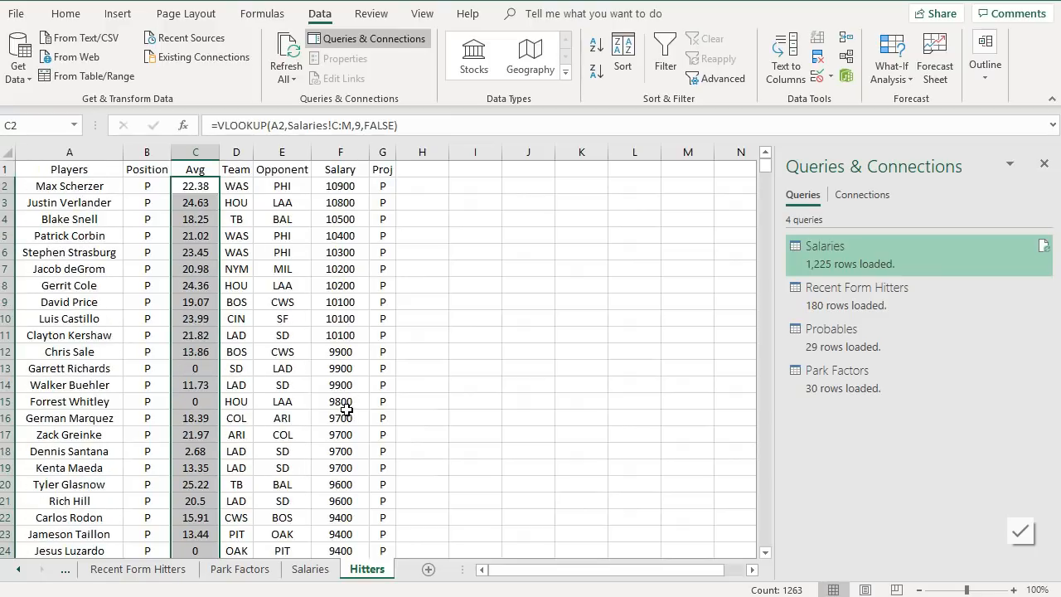
pyautogui.scroll(-15, 367, 403)
pyautogui.scroll(16, 367, 403)
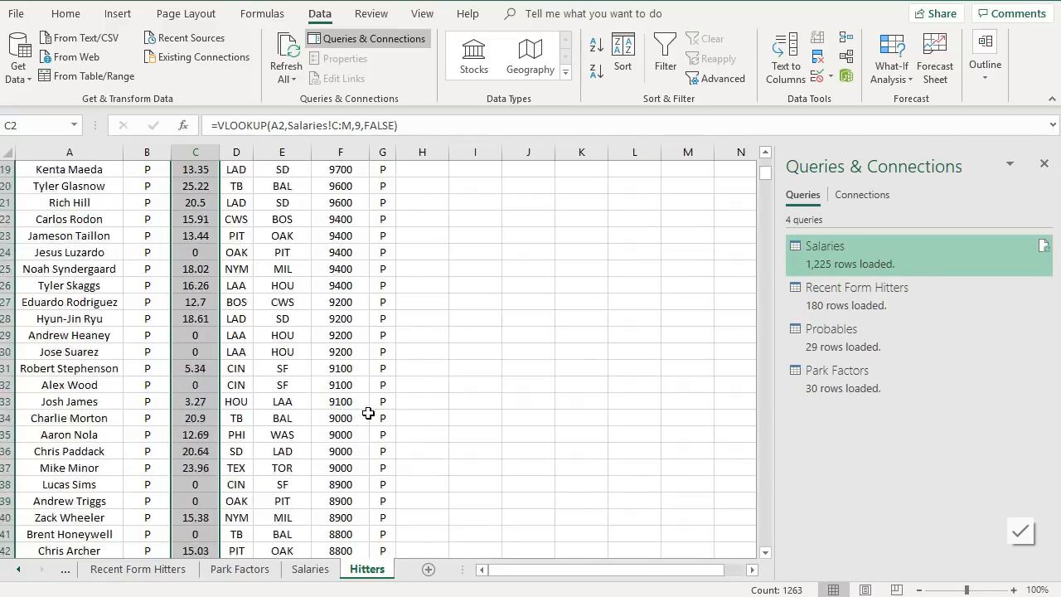
pyautogui.scroll(-1, 238, 221)
pyautogui.scroll(1, 237, 222)
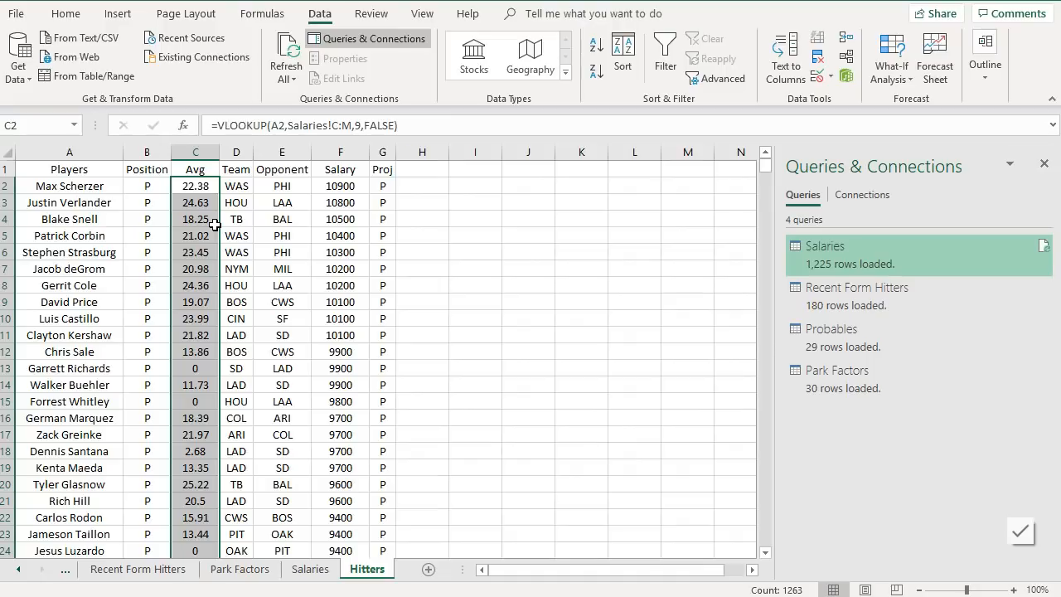
# - Rename the Avg column header to 2019
pyautogui.click(205, 171)
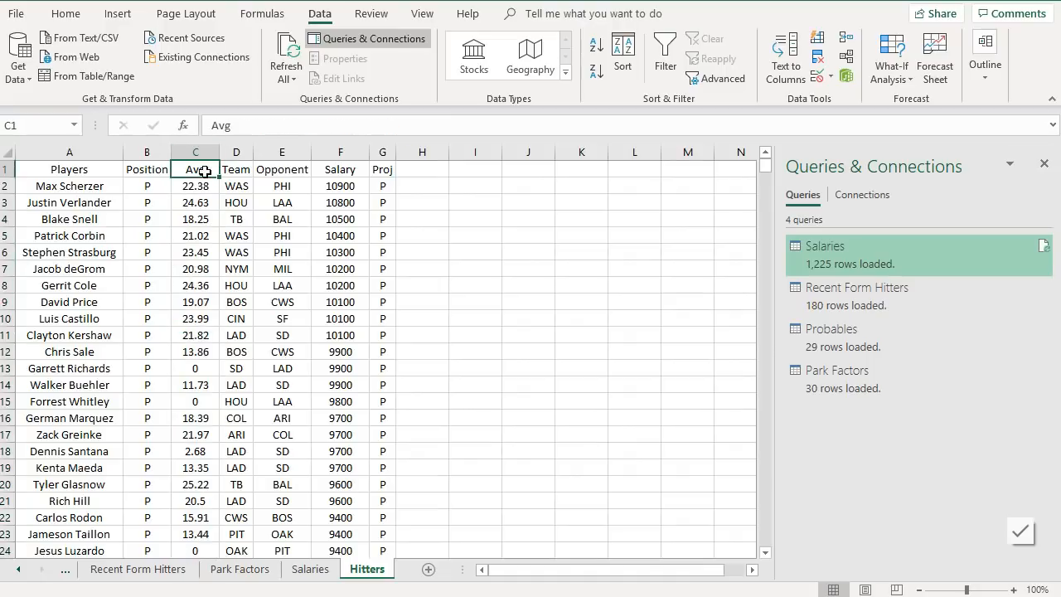
pyautogui.write('2019')
pyautogui.press('Return')
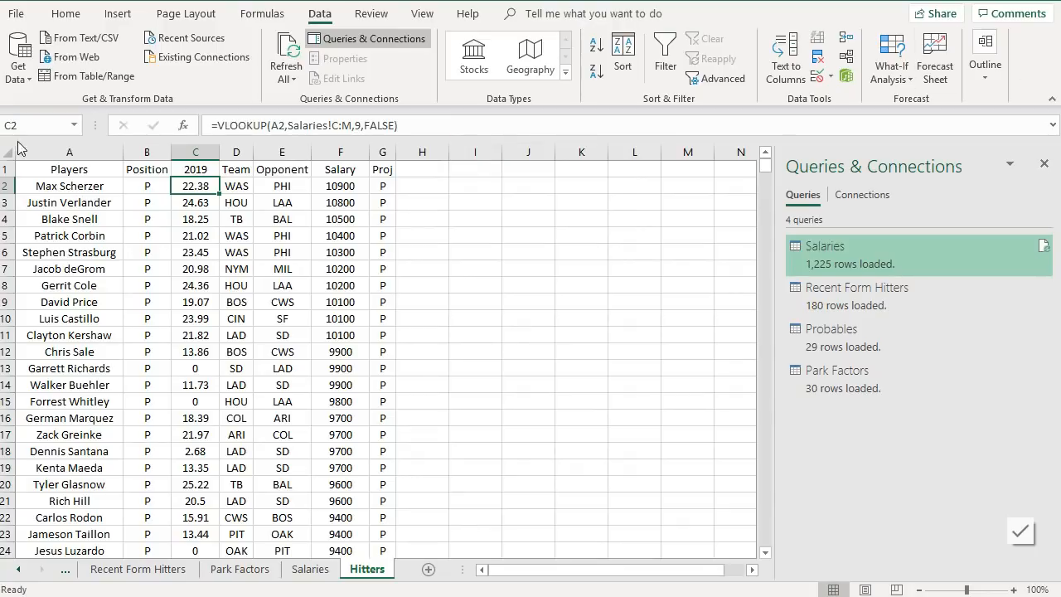
# - Apply a filter to the Hitters table and exclude pitchers (P) from the Position column
pyautogui.moveTo(26, 153); pyautogui.dragTo(381, 157)
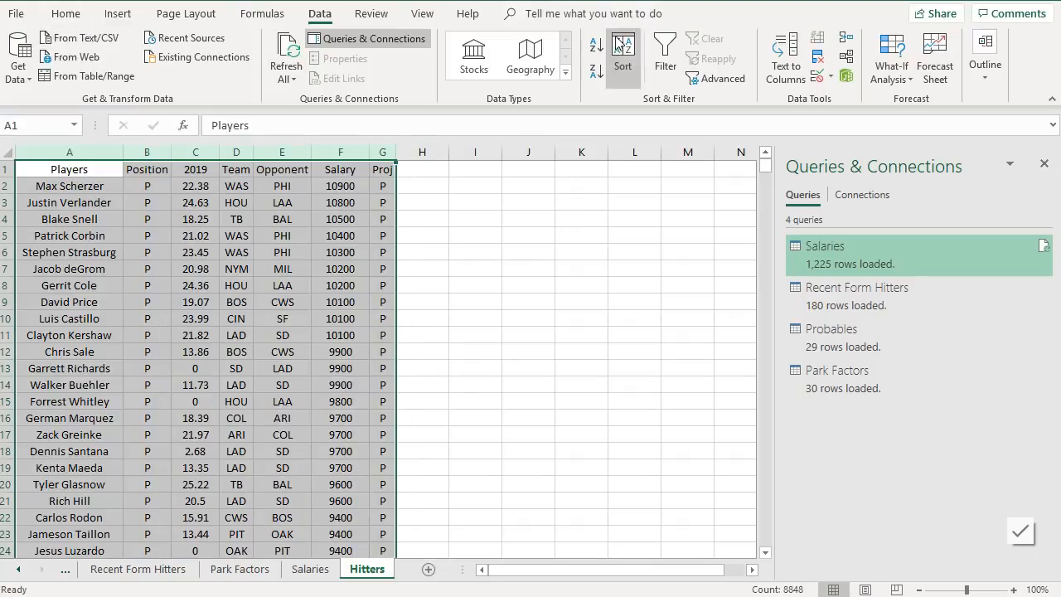
pyautogui.click(664, 60)
pyautogui.click(163, 169)
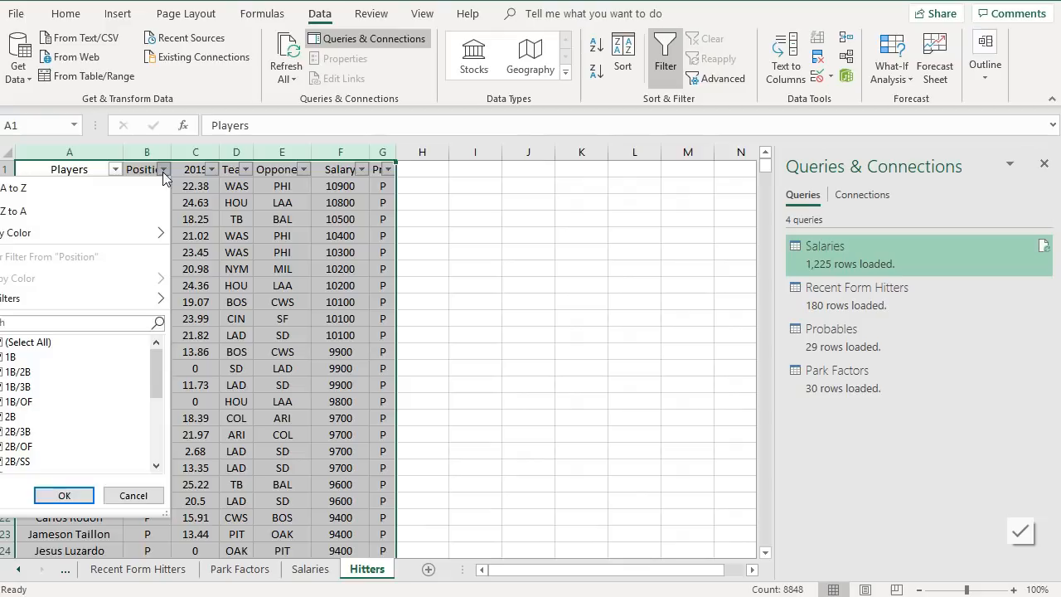
pyautogui.scroll(-5, 37, 356)
pyautogui.scroll(5, 37, 356)
pyautogui.scroll(-4, 28, 352)
pyautogui.click(12, 419)
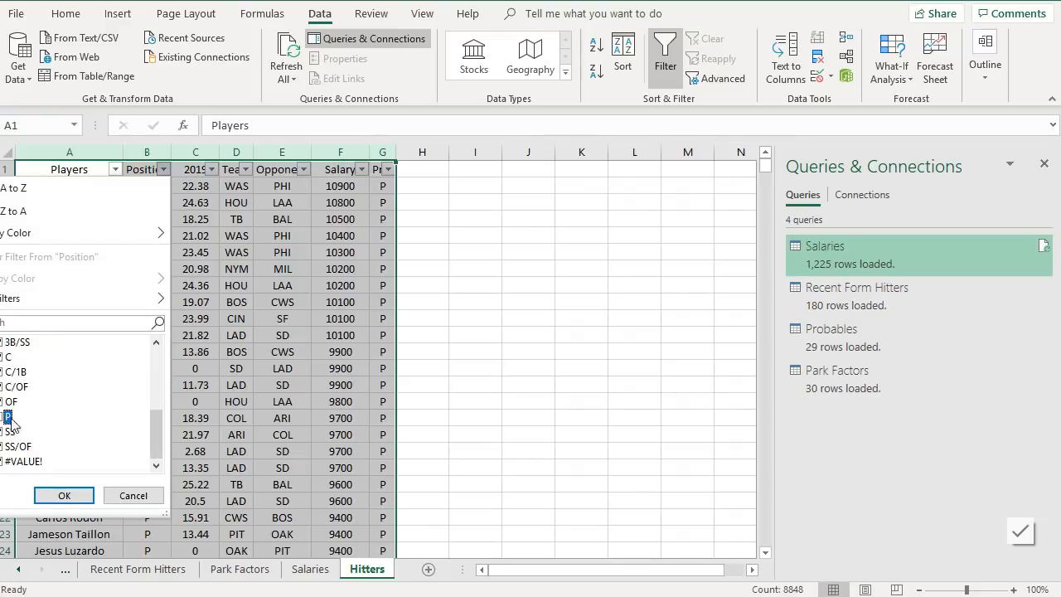
pyautogui.click(64, 497)
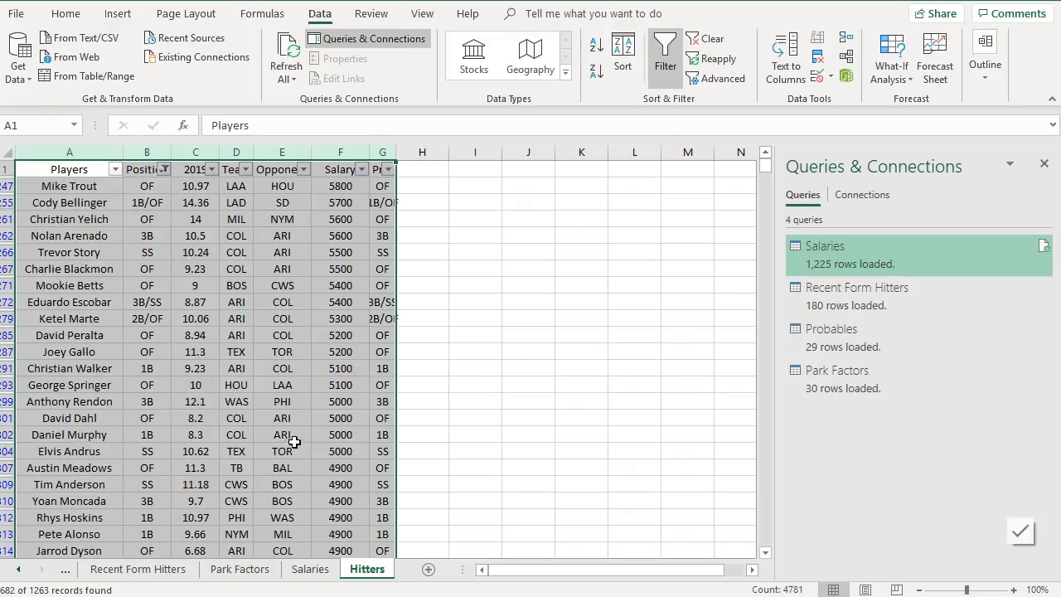
pyautogui.click(283, 422)
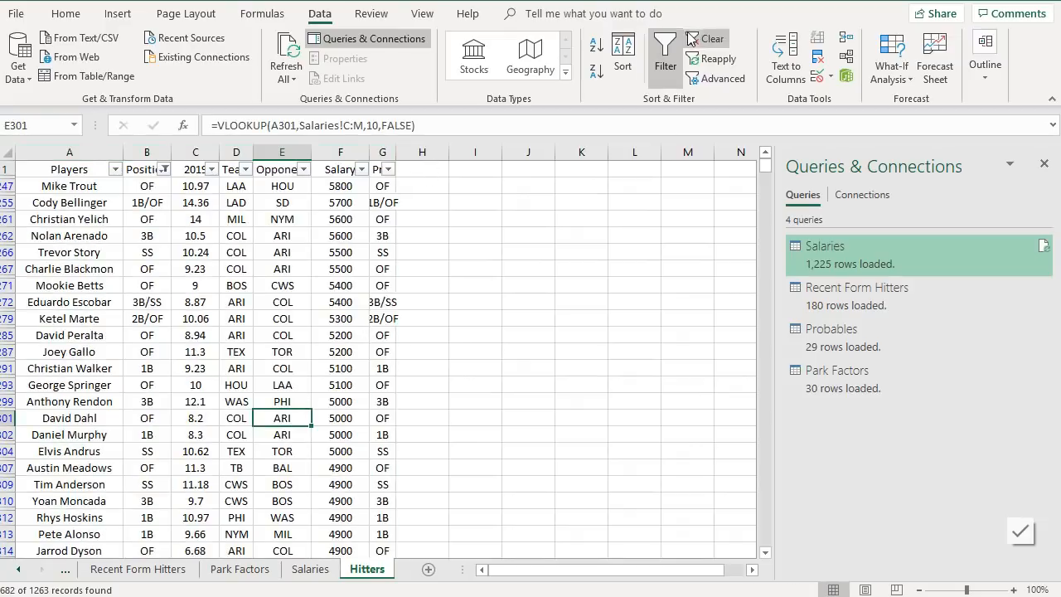
pyautogui.click(666, 48)
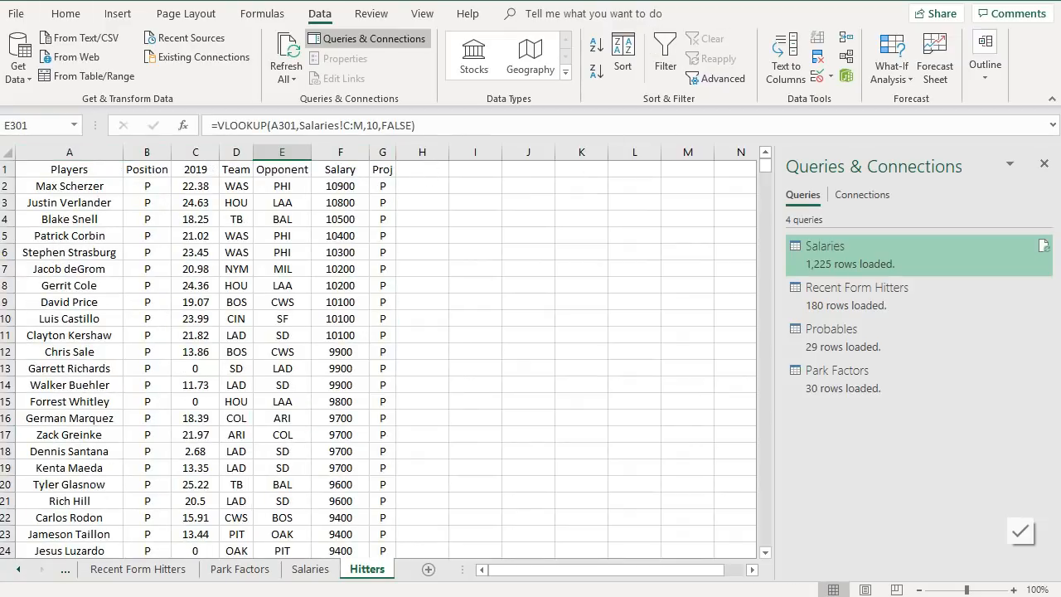
pyautogui.hotkey('ctrl', 'z')
pyautogui.scroll(4, 519, 216)
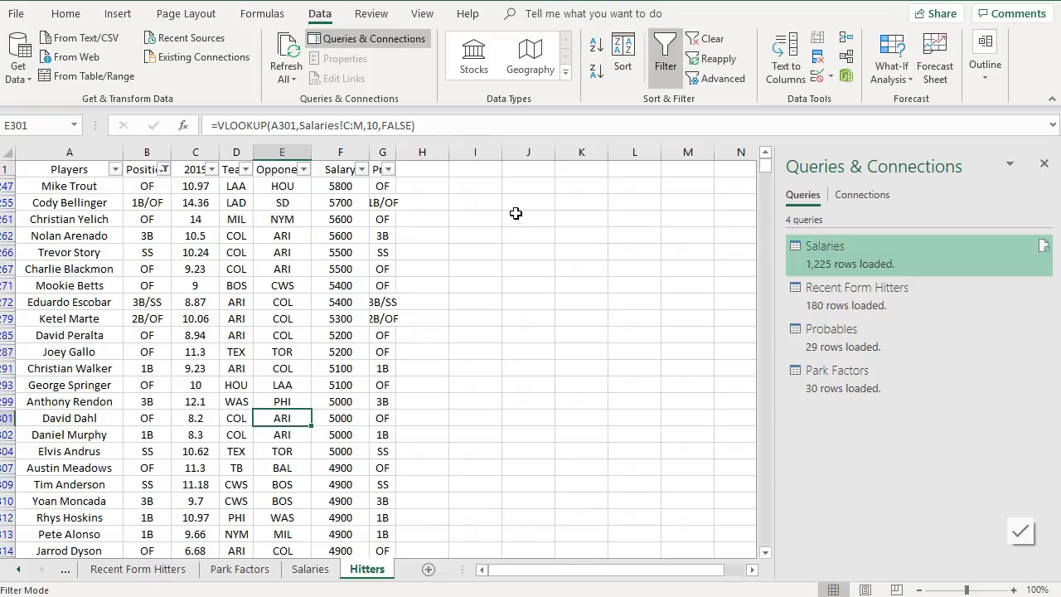
# - Autofit the Proj column width and insert a blank column before the Team column
pyautogui.click(496, 215)
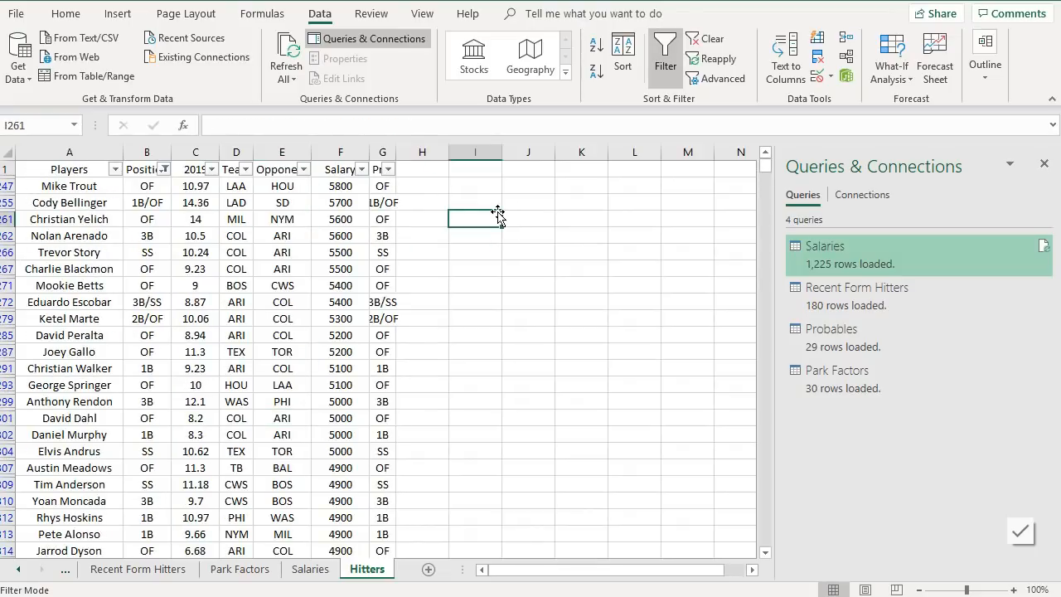
pyautogui.doubleClick(395, 151)
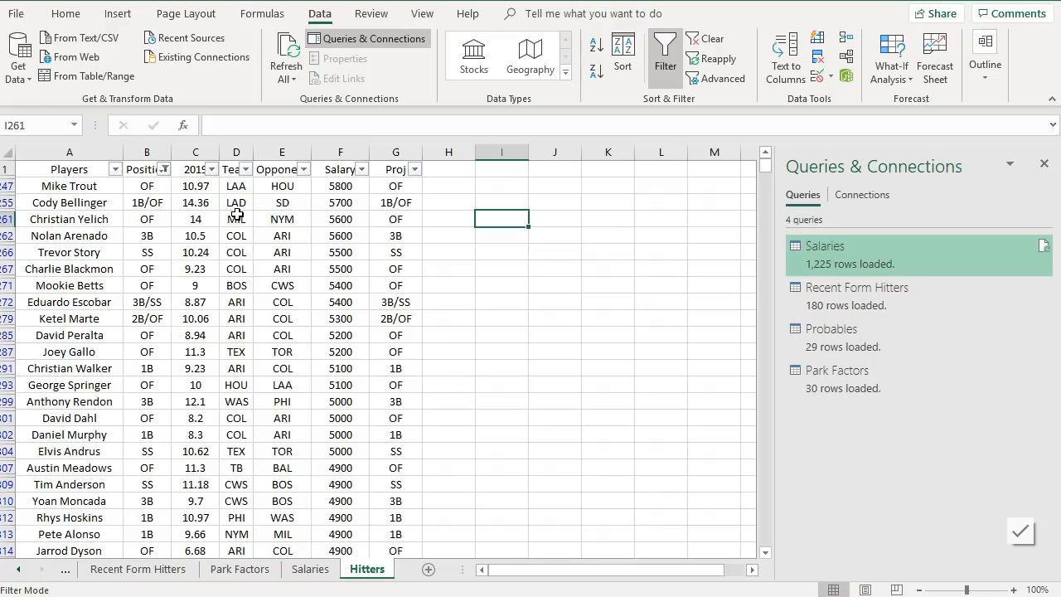
pyautogui.rightClick(236, 152)
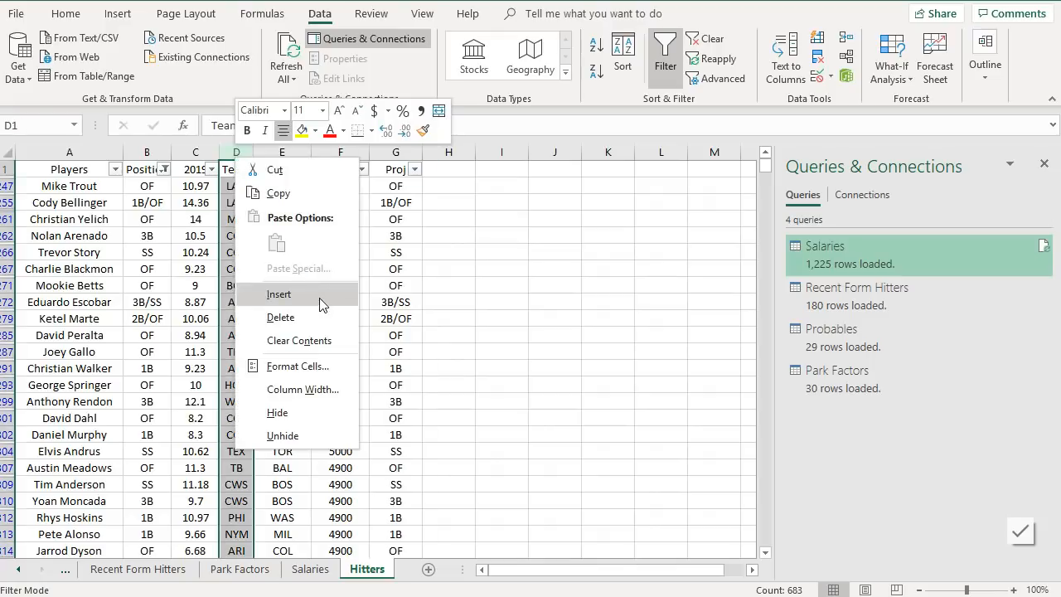
pyautogui.click(322, 304)
pyautogui.click(236, 218)
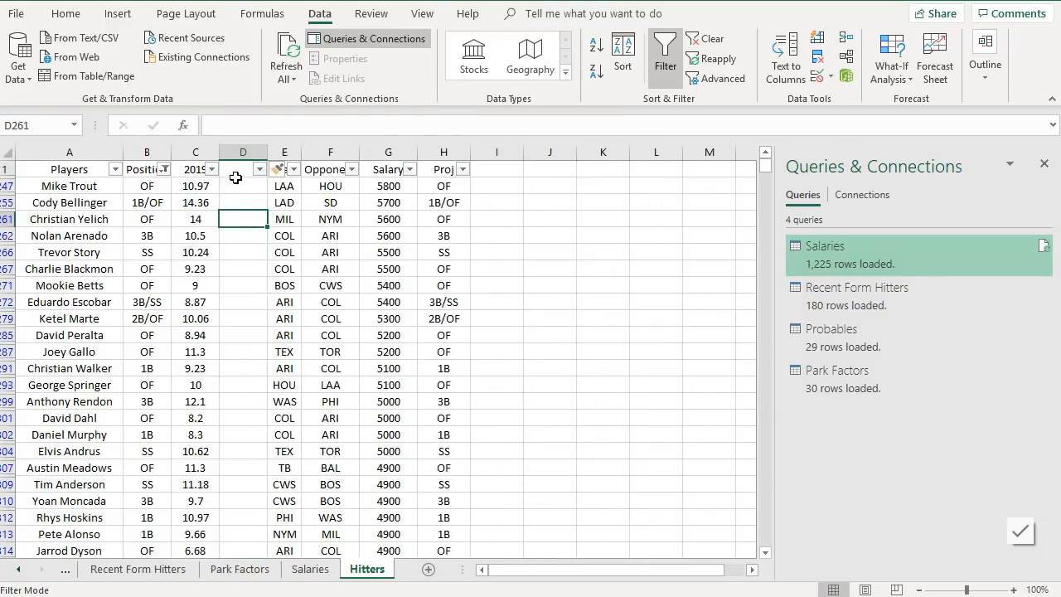
pyautogui.click(239, 171)
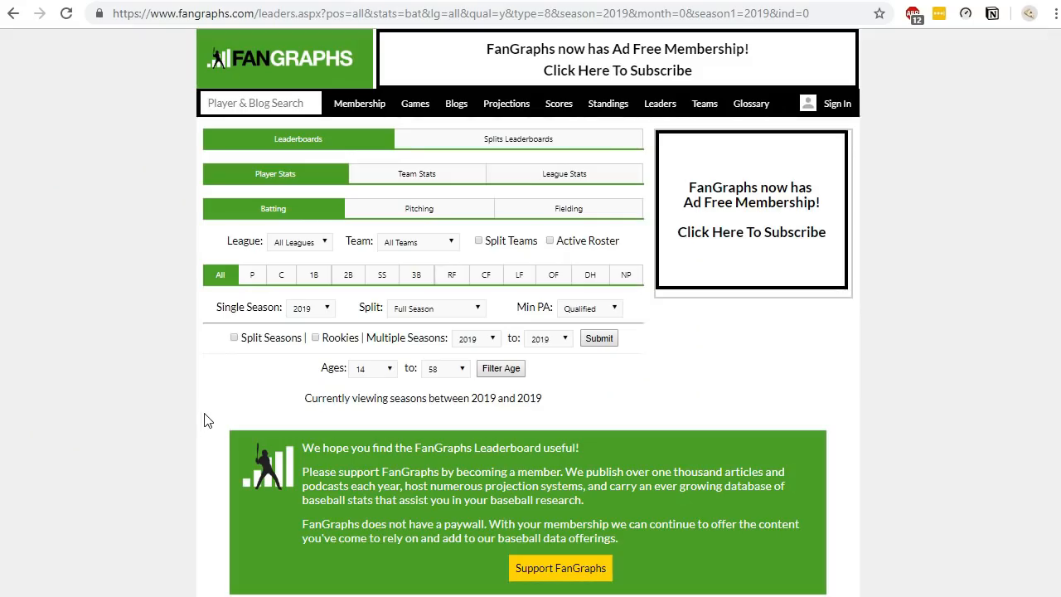
# - In the FanGraphs batting leaderboard, set the split to Last 14 Days and show the Standard stats
pyautogui.click(410, 313)
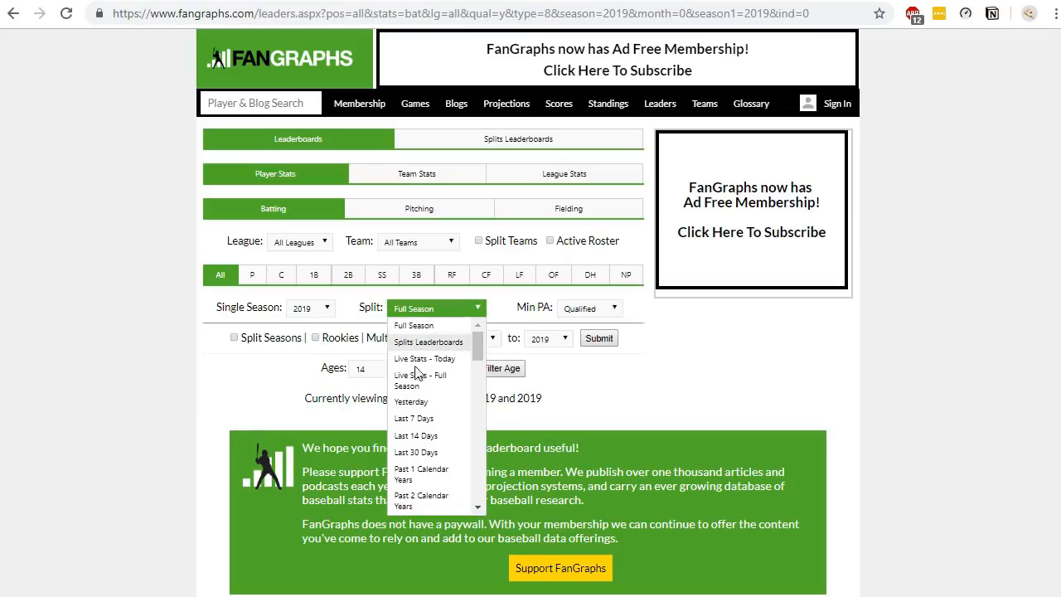
pyautogui.click(418, 436)
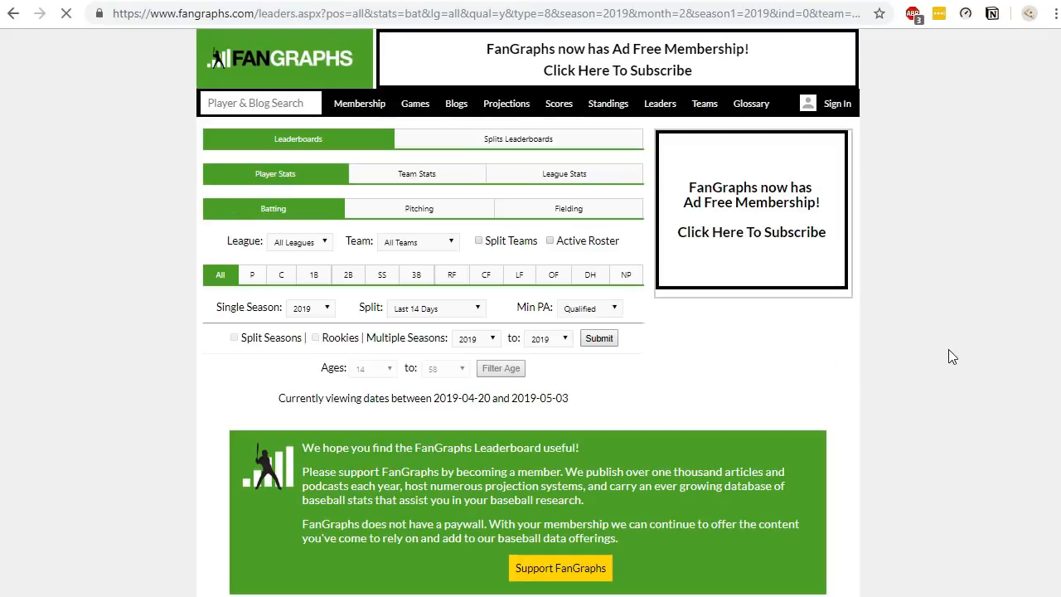
pyautogui.scroll(-5, 928, 352)
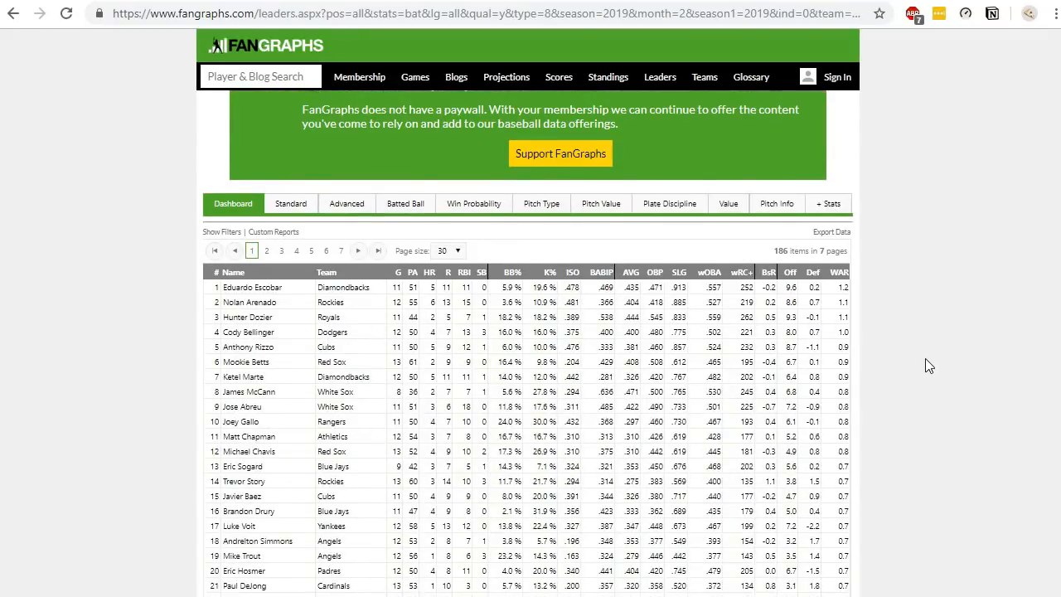
pyautogui.click(286, 205)
pyautogui.scroll(-5, 876, 356)
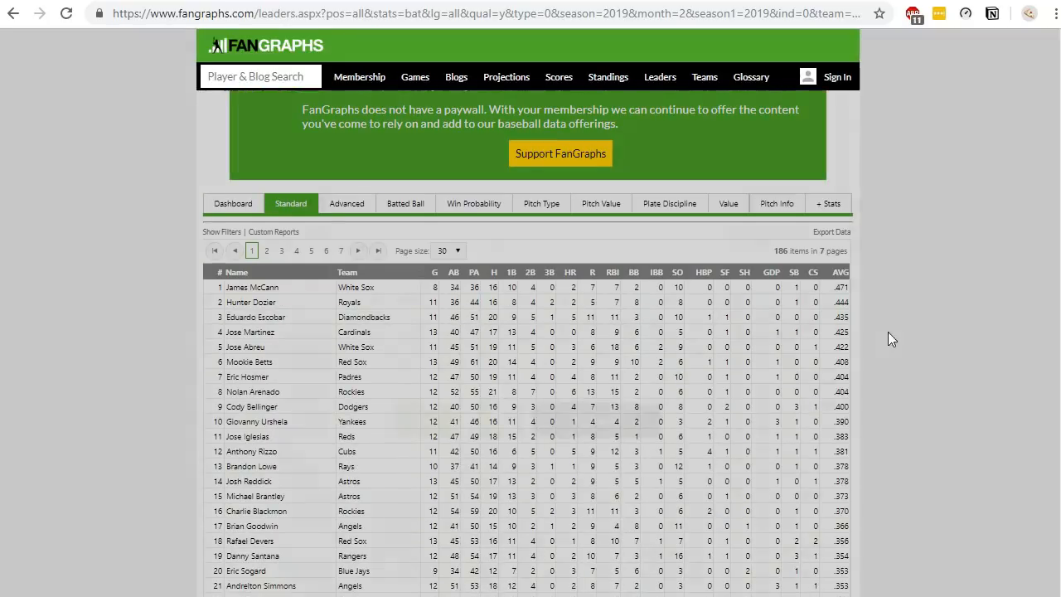
# - Set the leaderboard's page size to 50 rows
pyautogui.click(628, 419)
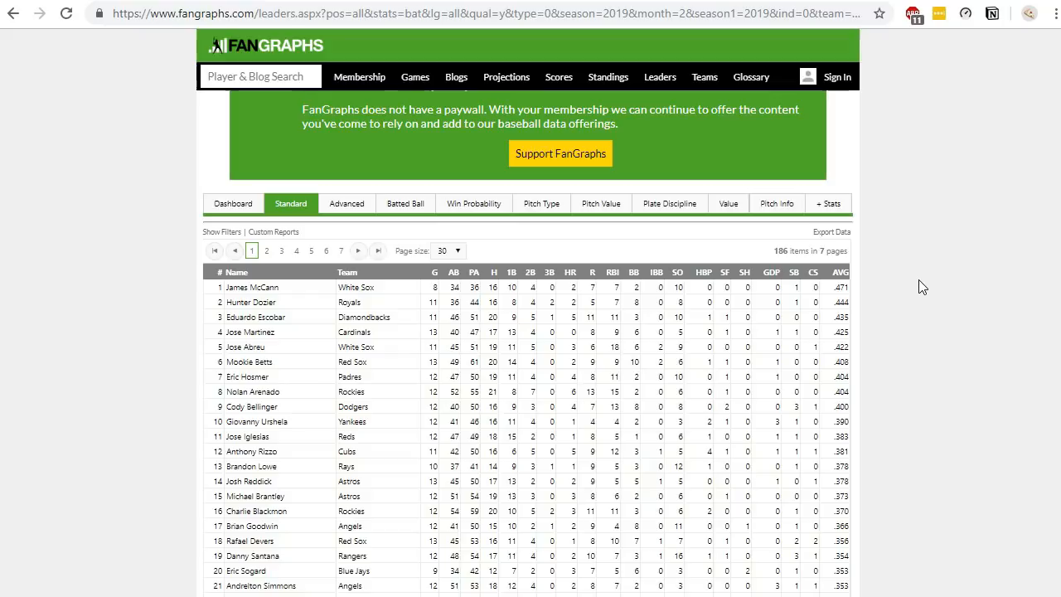
pyautogui.click(458, 252)
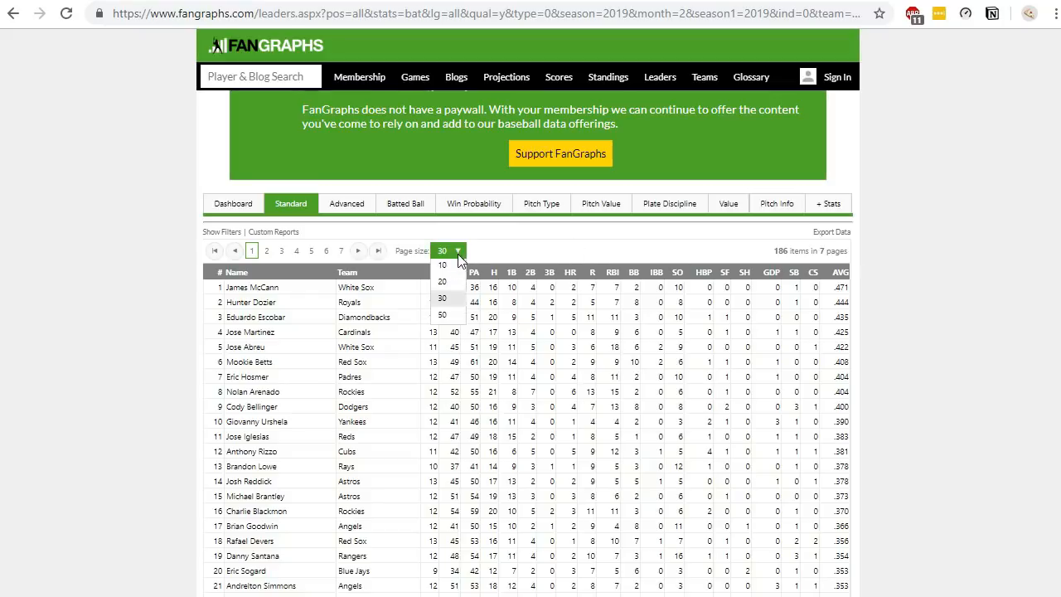
pyautogui.click(444, 318)
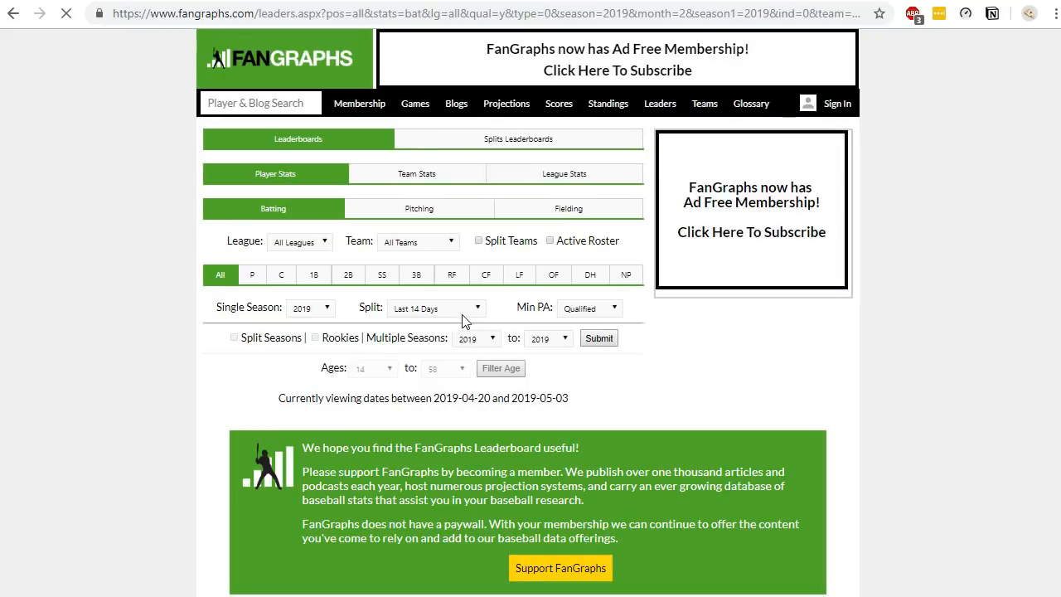
# - Edit the leaderboard URL's page parameter to 1_1000 and select the whole address
pyautogui.click(838, 18)
pyautogui.moveTo(837, 20); pyautogui.dragTo(993, 30)
pyautogui.doubleClick(852, 13)
pyautogui.click(860, 13)
pyautogui.doubleClick(854, 13)
pyautogui.click(854, 13)
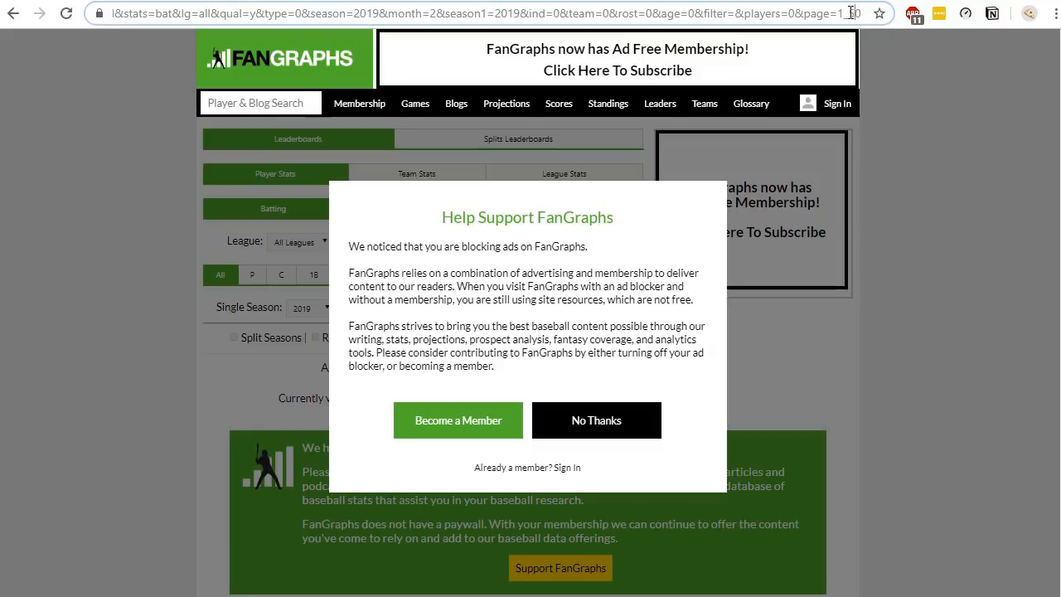
pyautogui.press('BackSpace')
pyautogui.press('BackSpace')
pyautogui.write('1000')
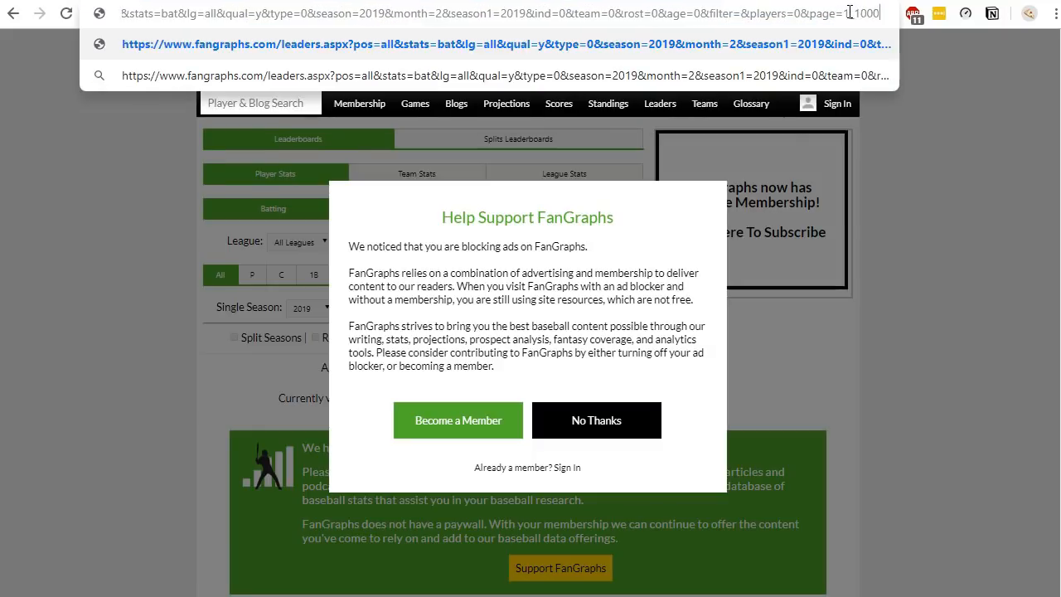
pyautogui.hotkey('ctrl', 'a')
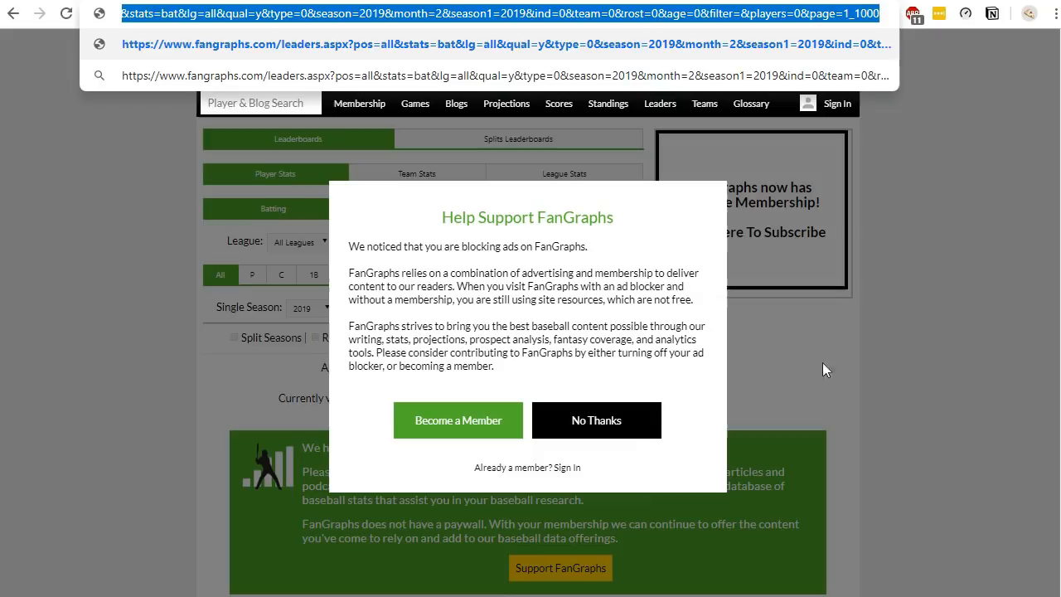
# - Return to the workbook and view the Recent Form Hitters sheet from its first column
pyautogui.hotkey('alt', 'Tab')
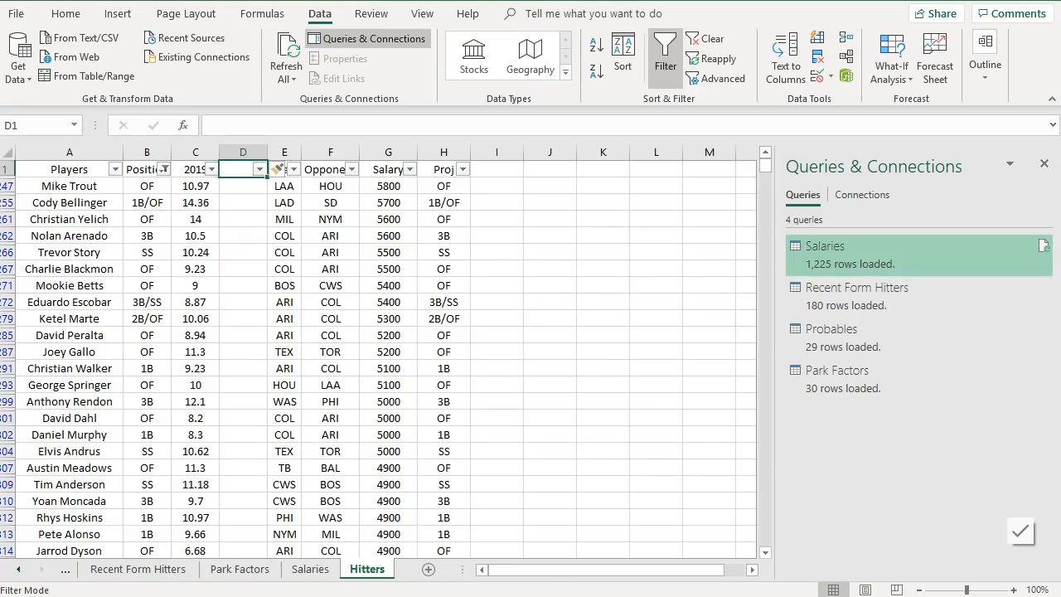
pyautogui.click(538, 448)
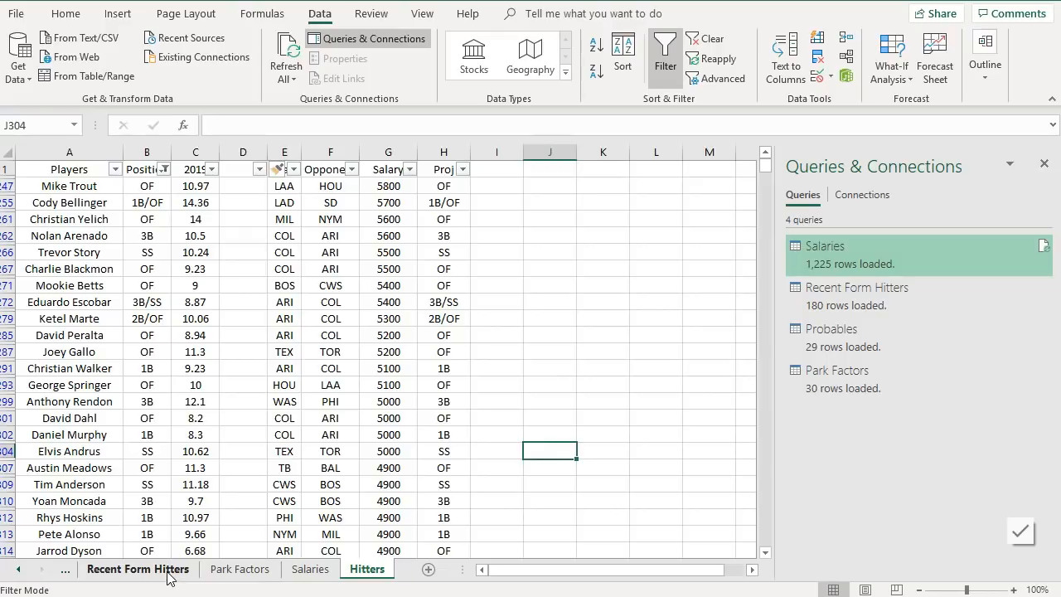
pyautogui.click(170, 576)
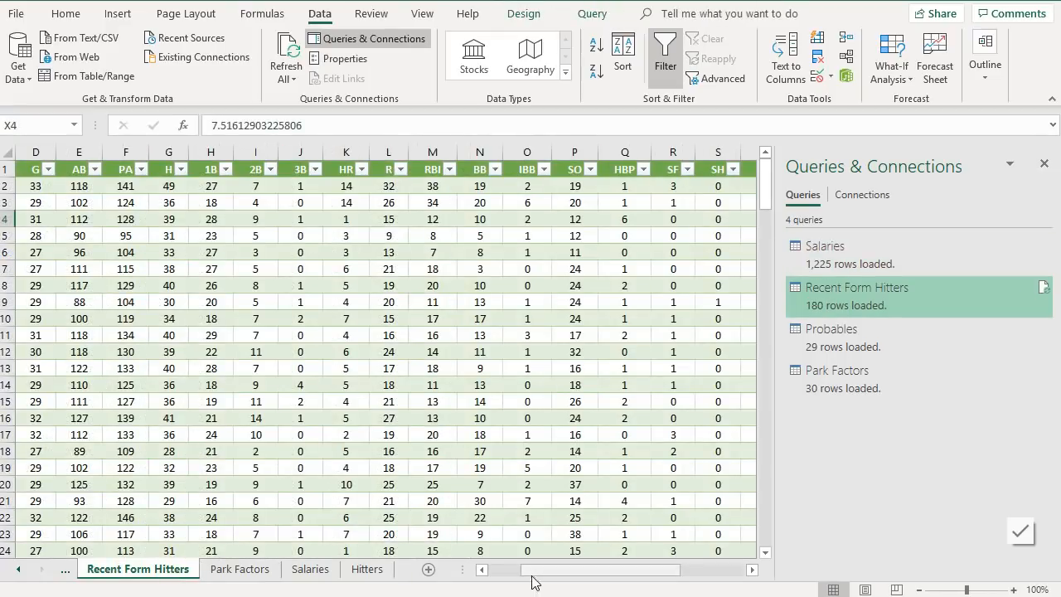
pyautogui.moveTo(533, 583); pyautogui.dragTo(479, 577)
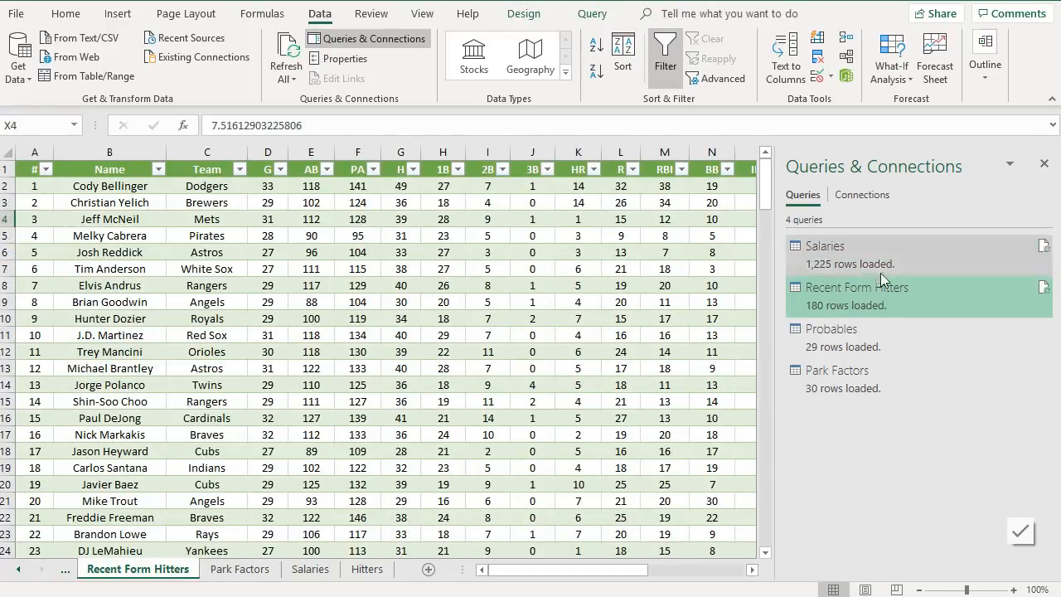
# - Edit the Recent Form Hitters query and replace its web source URL with the copied leaderboard address ending in page=1_1000
pyautogui.rightClick(841, 292)
pyautogui.click(869, 340)
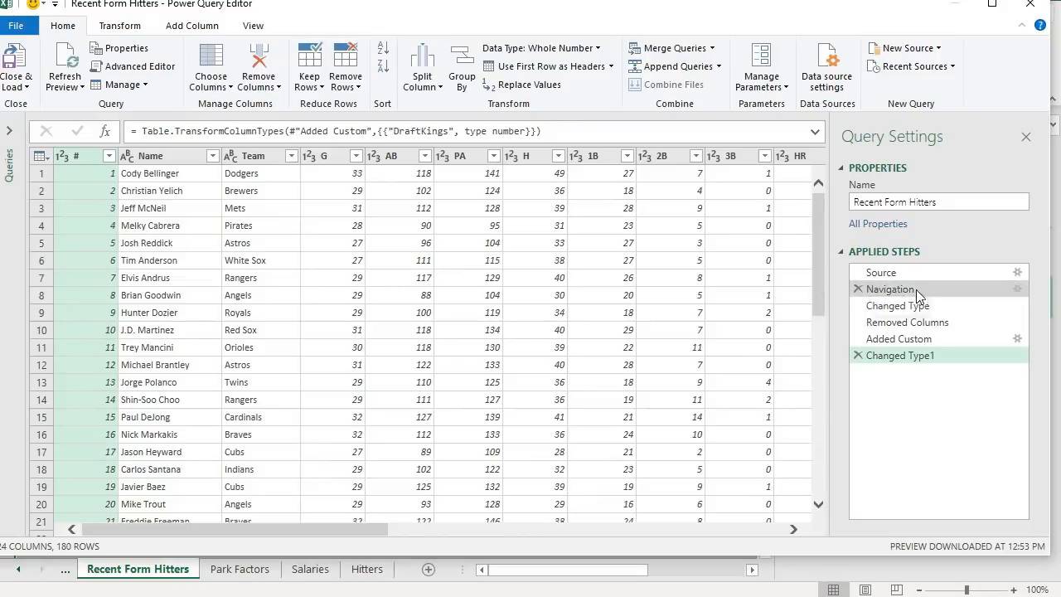
pyautogui.click(936, 276)
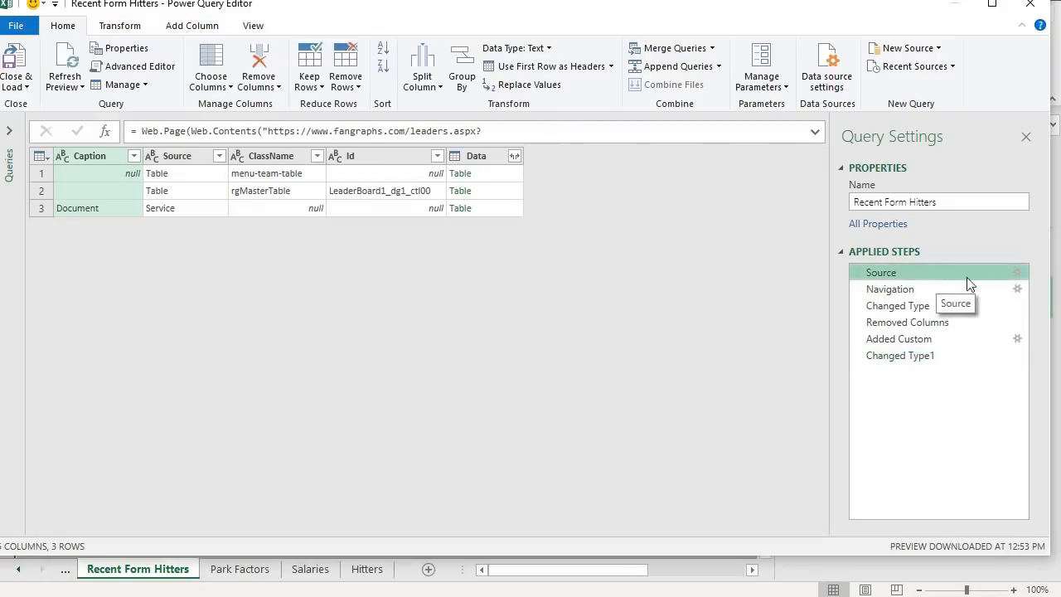
pyautogui.click(1016, 272)
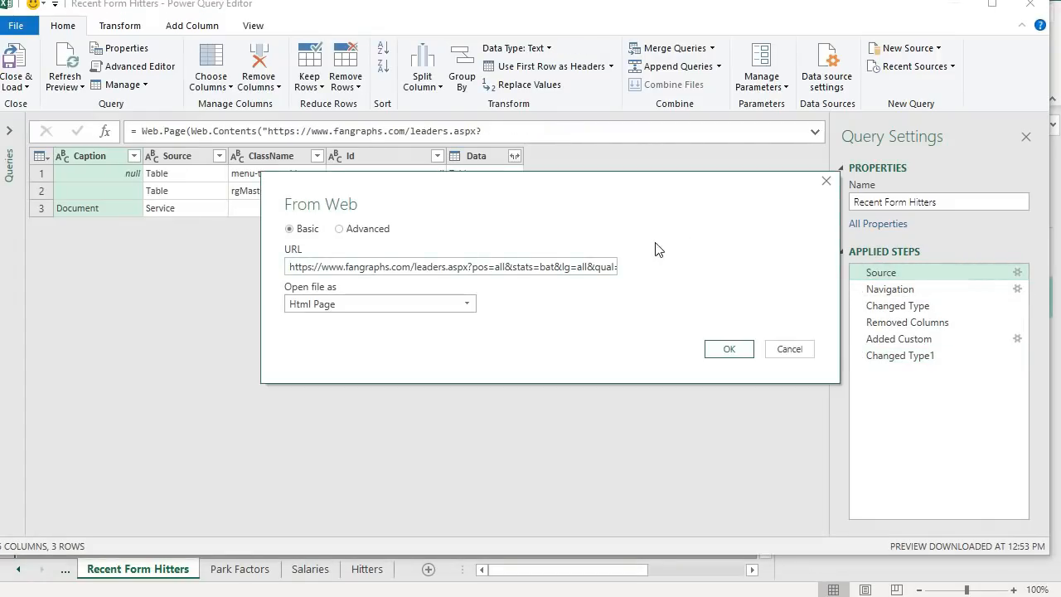
pyautogui.tripleClick(570, 267)
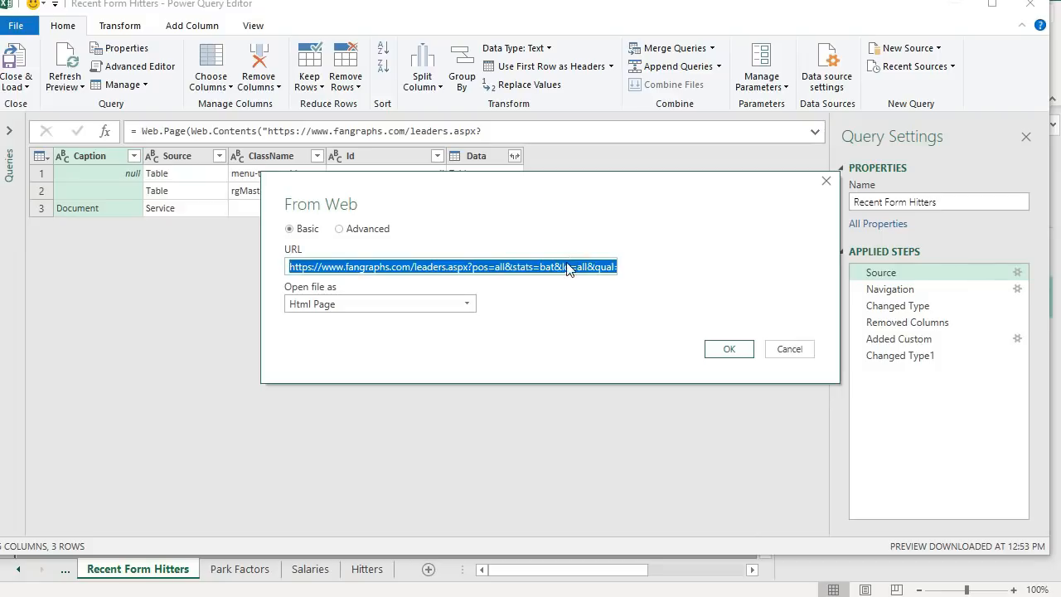
pyautogui.hotkey('ctrl', 'v')
pyautogui.click(729, 349)
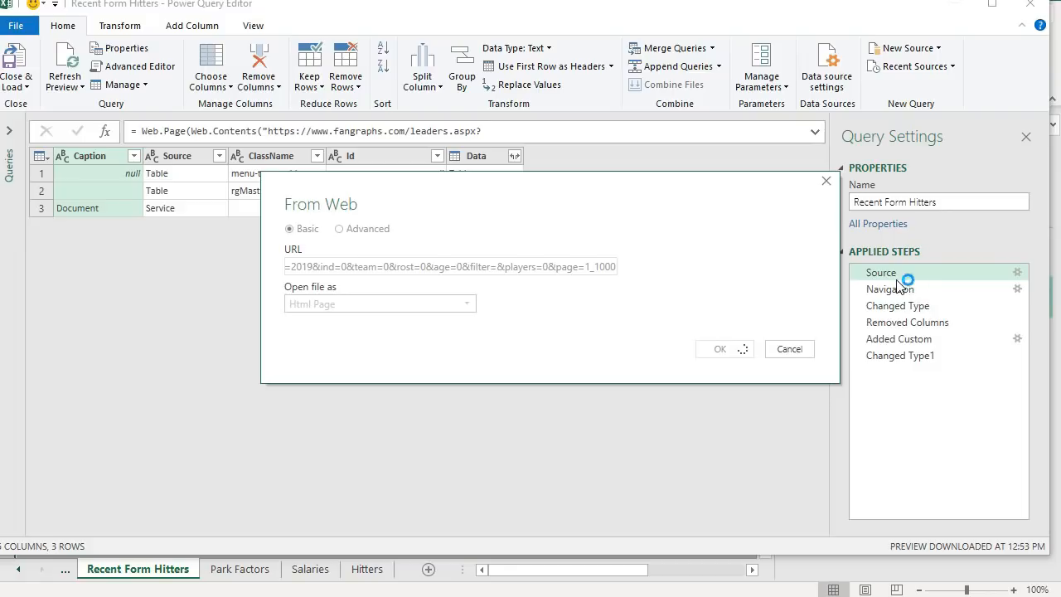
# - Step through the query's applied steps to refresh each preview, then close and load the query to the workbook
pyautogui.click(885, 290)
pyautogui.click(895, 305)
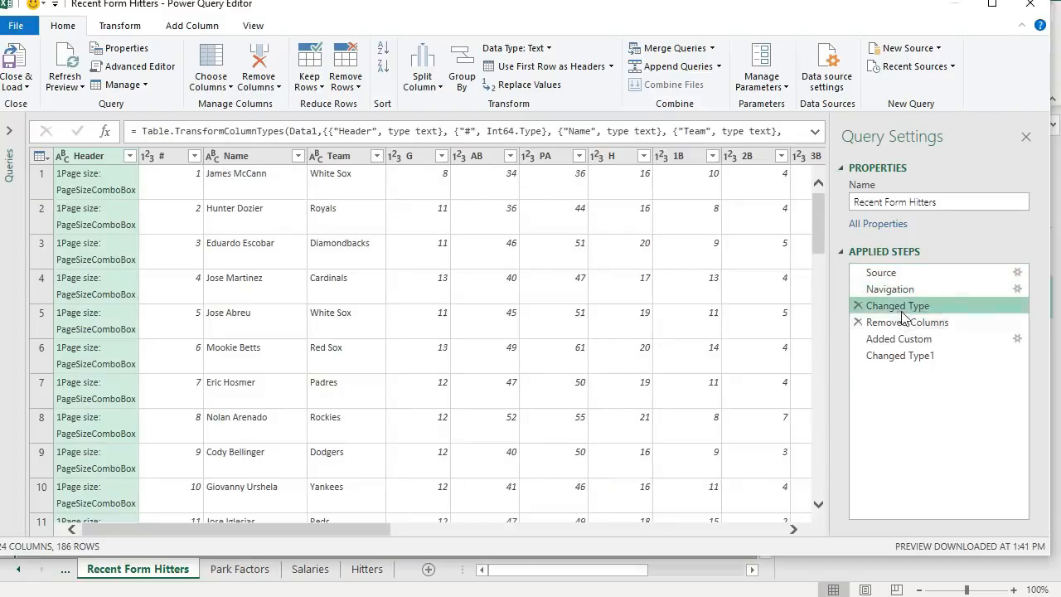
pyautogui.click(905, 322)
pyautogui.click(902, 338)
pyautogui.click(895, 356)
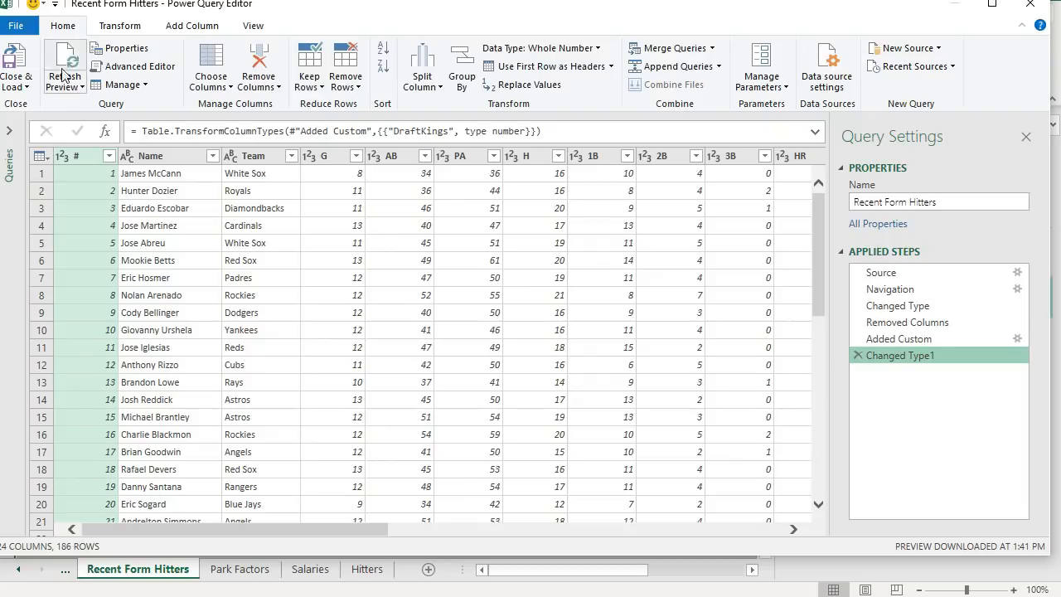
pyautogui.click(25, 62)
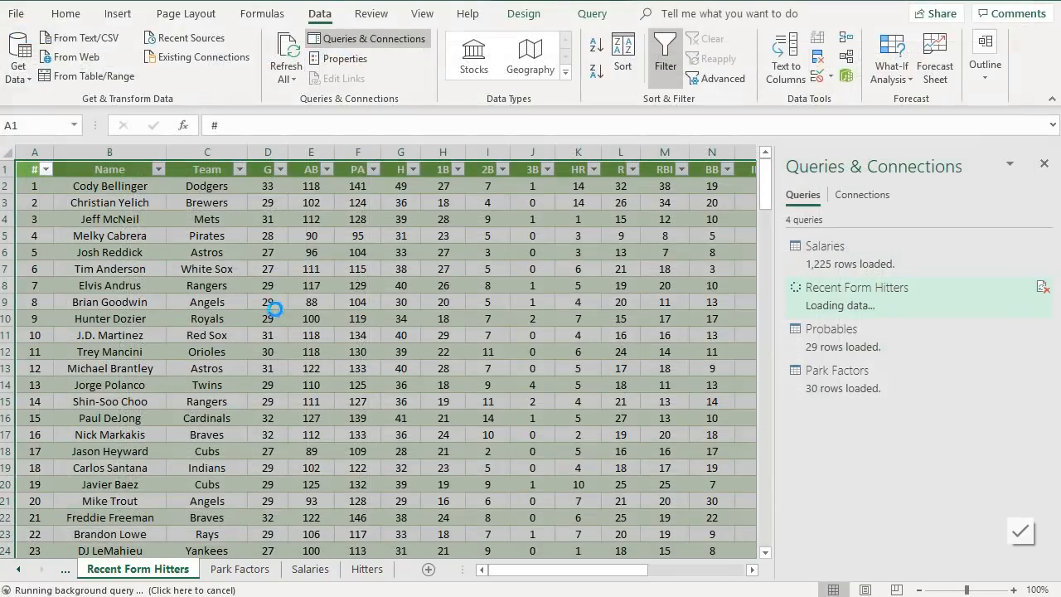
# - On the Hitters sheet, title column D's header L14
pyautogui.click(292, 325)
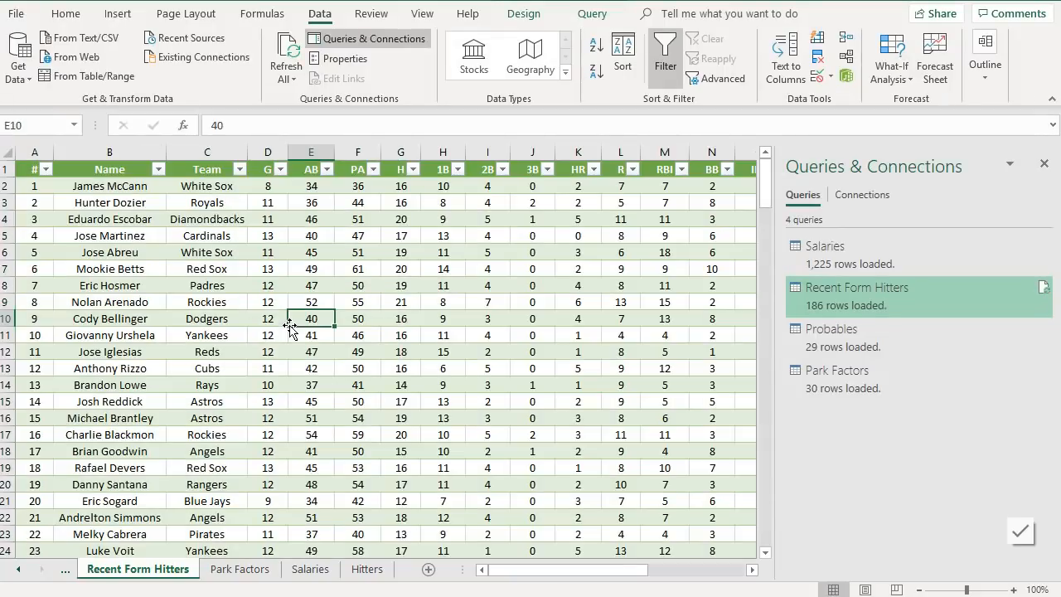
pyautogui.click(356, 569)
pyautogui.click(233, 171)
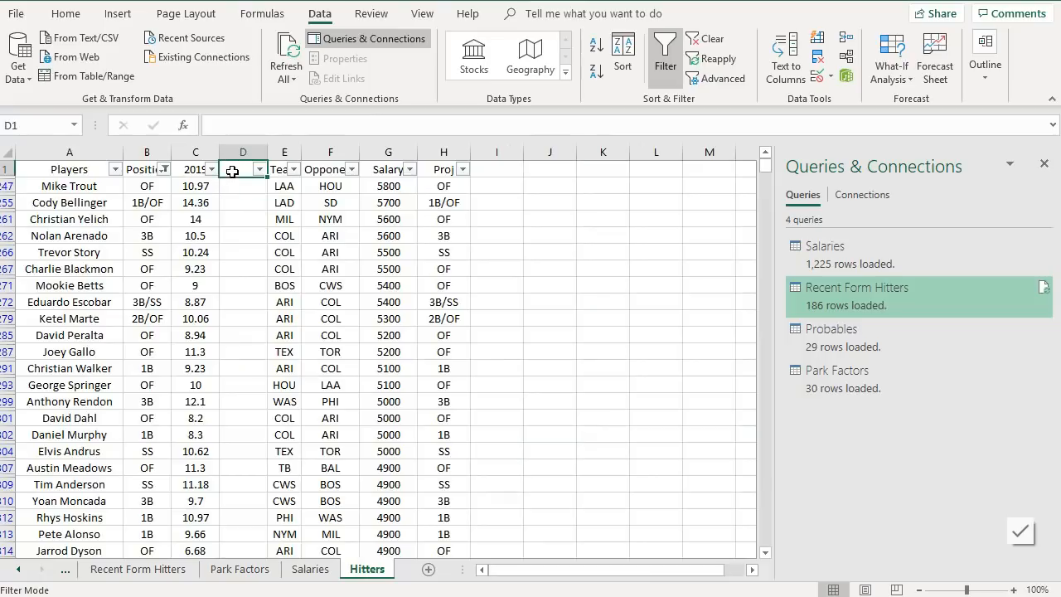
pyautogui.write('L14')
pyautogui.press('Return')
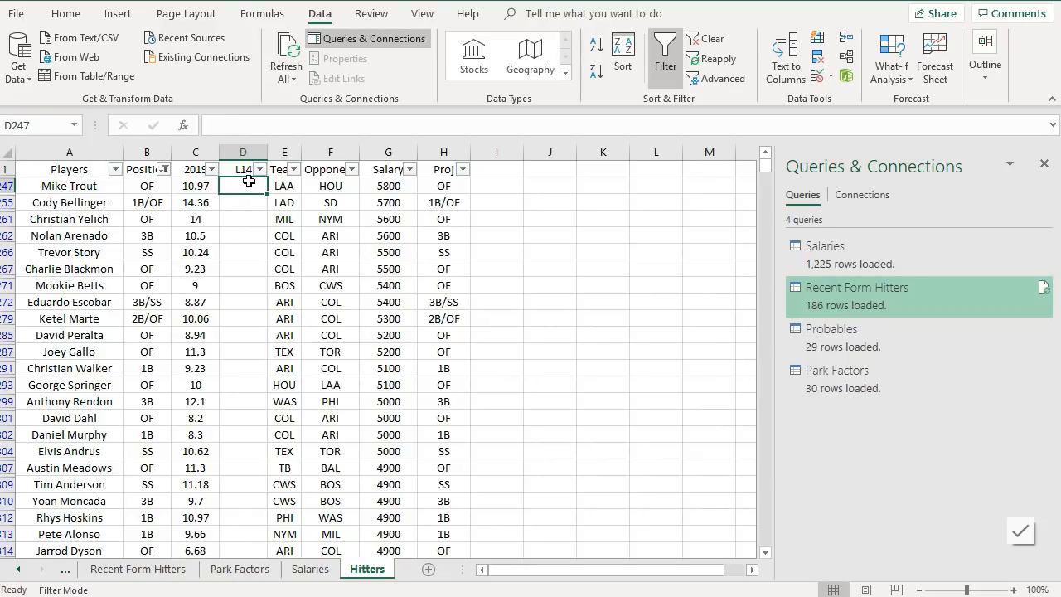
# - Enter a VLOOKUP in the first L14 cell matching the player name against 'Recent Form Hitters'!B:X, column 23, FALSE
pyautogui.write('=vlook')
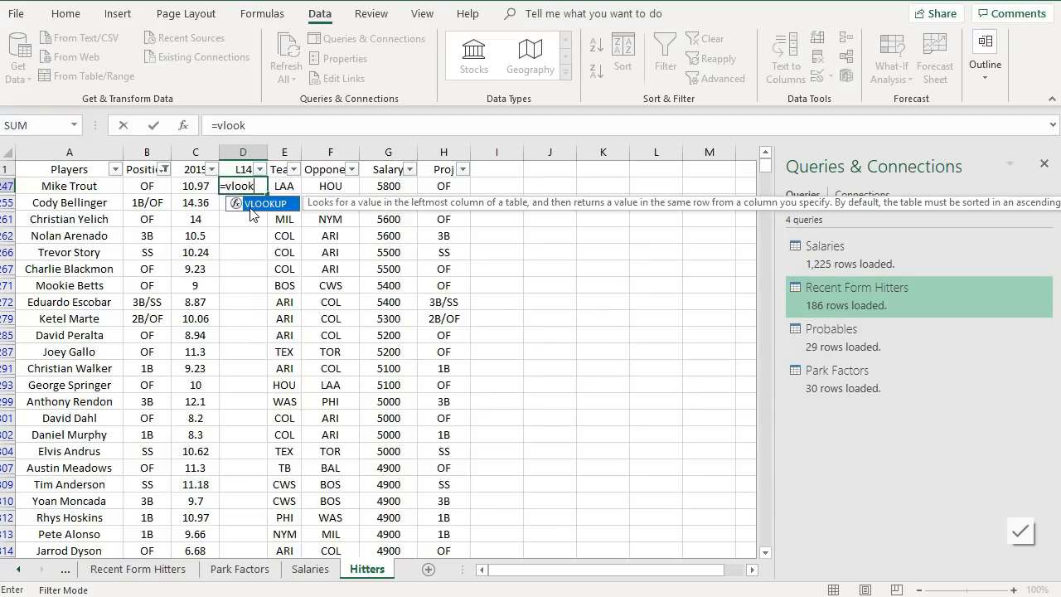
pyautogui.press('Tab')
pyautogui.click(58, 190)
pyautogui.write(',')
pyautogui.click(138, 569)
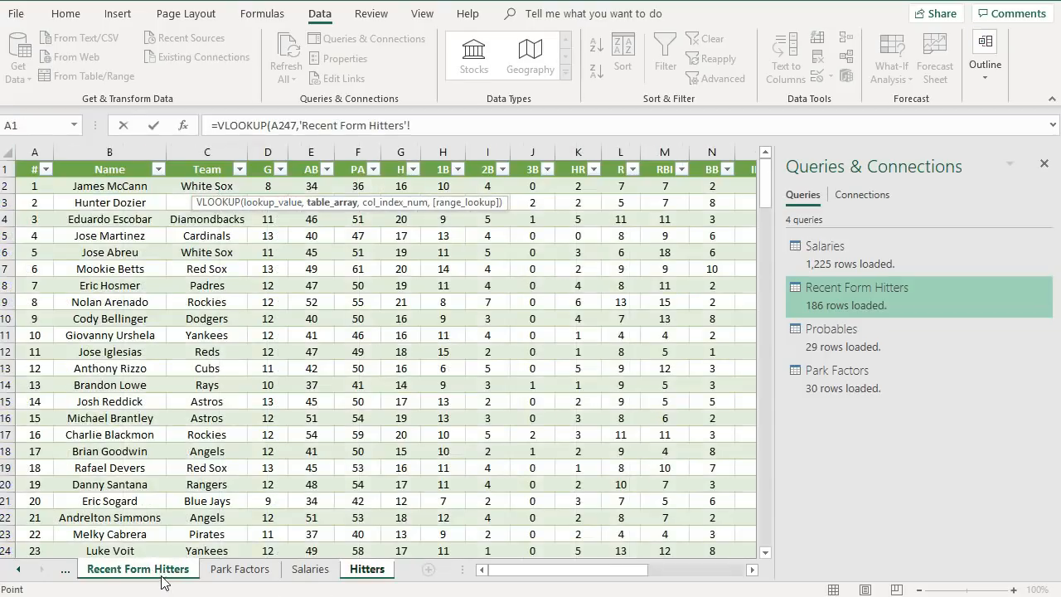
pyautogui.click(115, 190)
pyautogui.moveTo(151, 189); pyautogui.dragTo(715, 224)
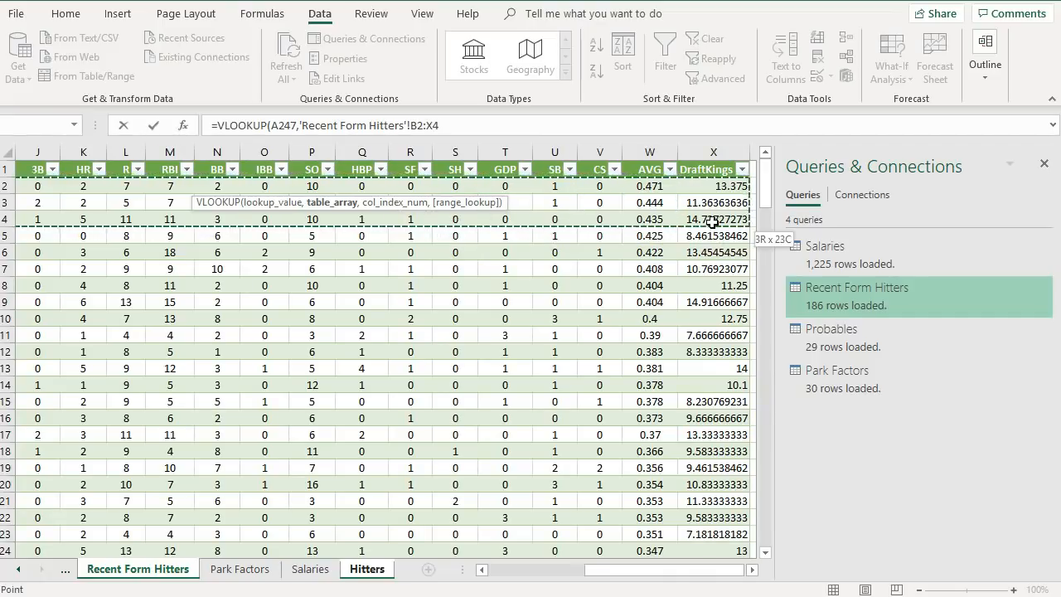
pyautogui.click(506, 126)
pyautogui.write(',23,f')
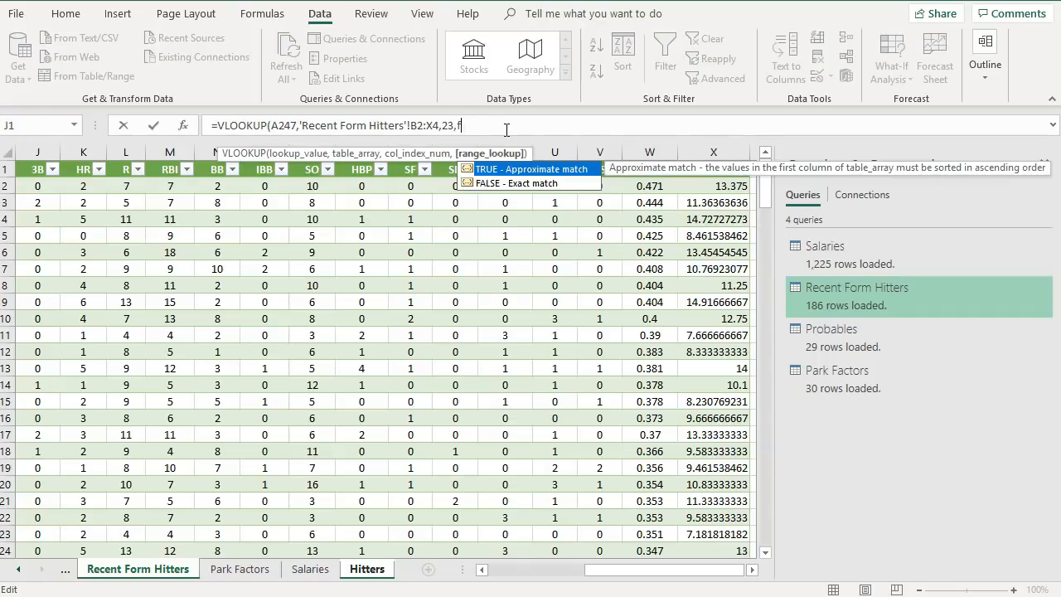
pyautogui.click(421, 125)
pyautogui.press('BackSpace')
pyautogui.press('Delete')
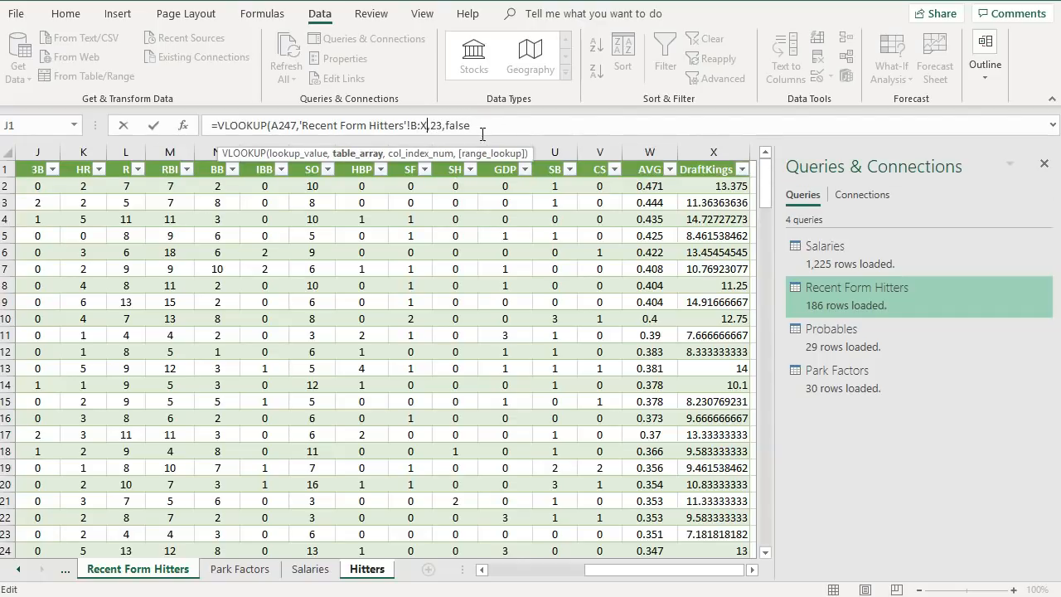
pyautogui.press('Return')
pyautogui.click(253, 188)
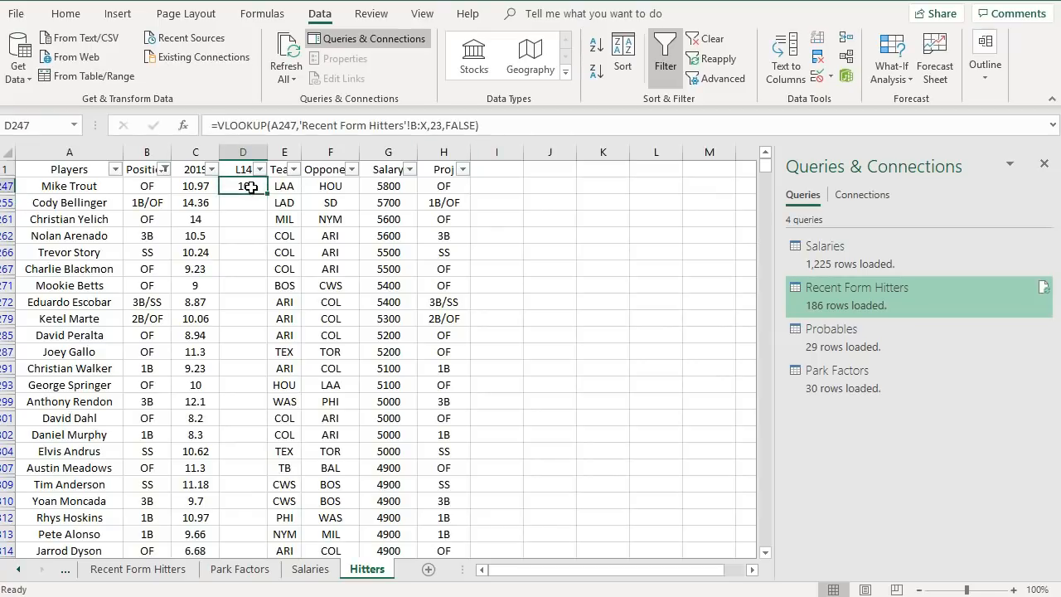
# - Format the L14 result cell to show two decimal places
pyautogui.click(63, 14)
pyautogui.click(561, 73)
pyautogui.click(563, 74)
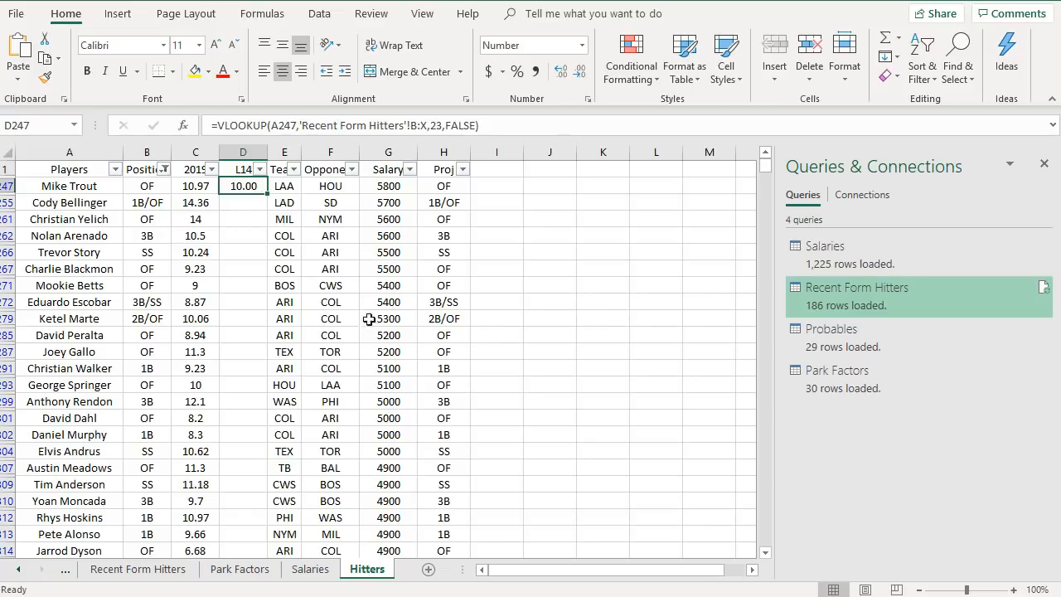
# - Search the Recent Form Hitters sheet for Trout
pyautogui.click(174, 572)
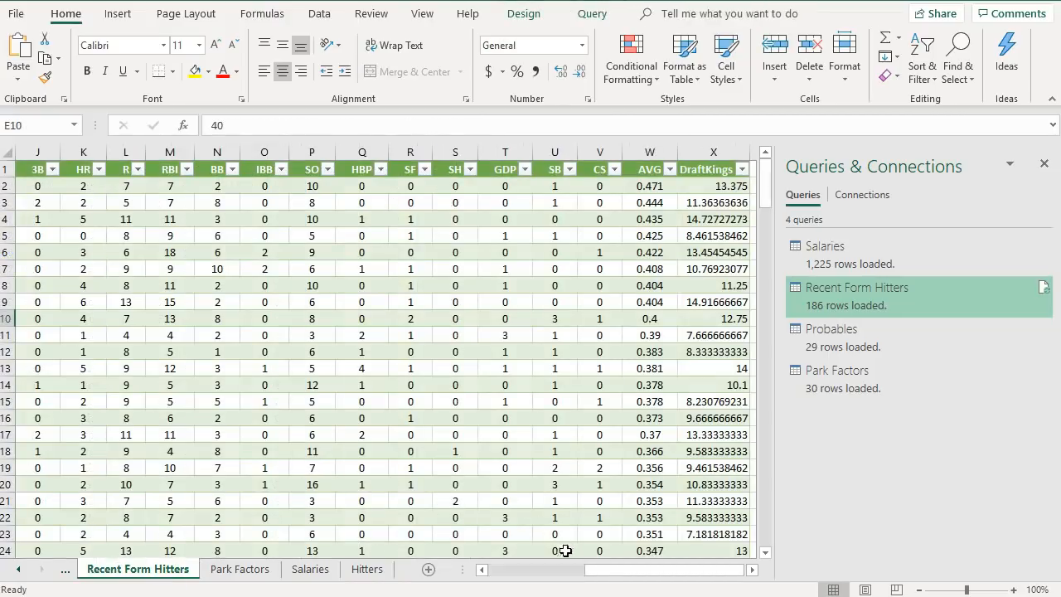
pyautogui.moveTo(603, 556); pyautogui.dragTo(338, 583)
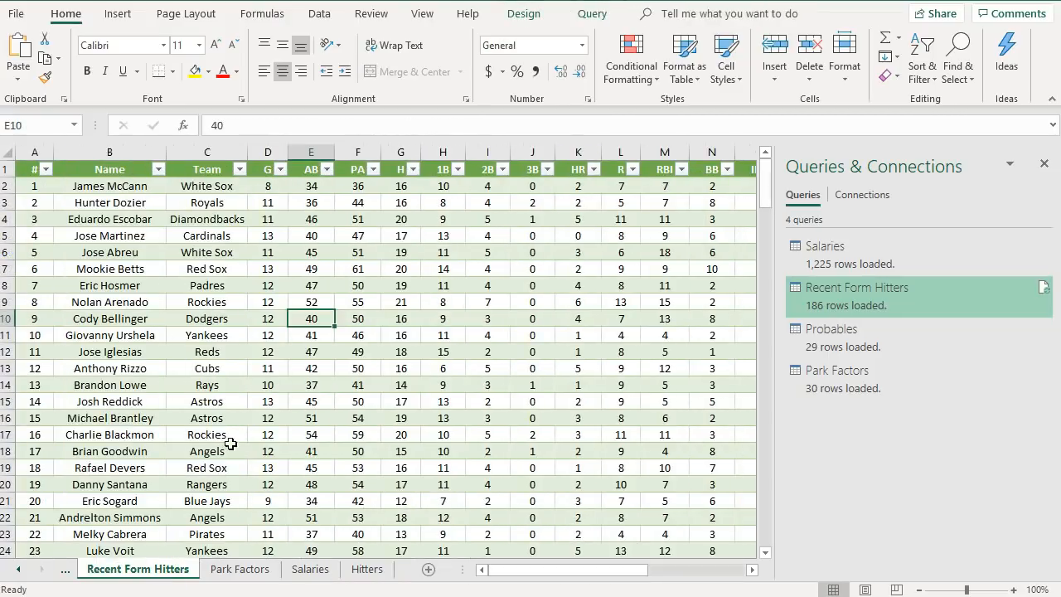
pyautogui.scroll(-4, 233, 414)
pyautogui.hotkey('ctrl', 'f')
pyautogui.write('trout')
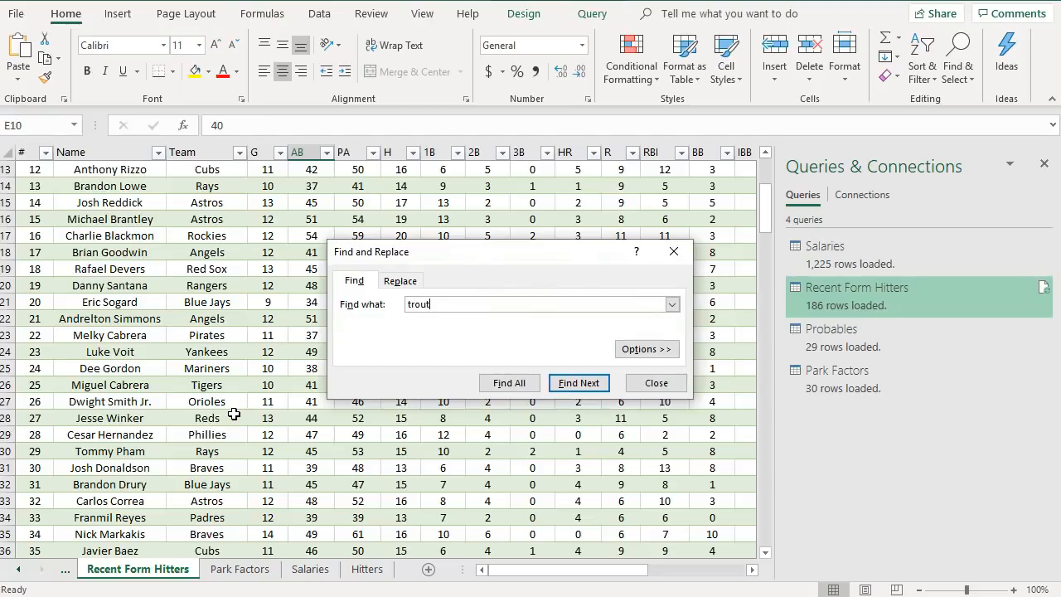
pyautogui.press('Return')
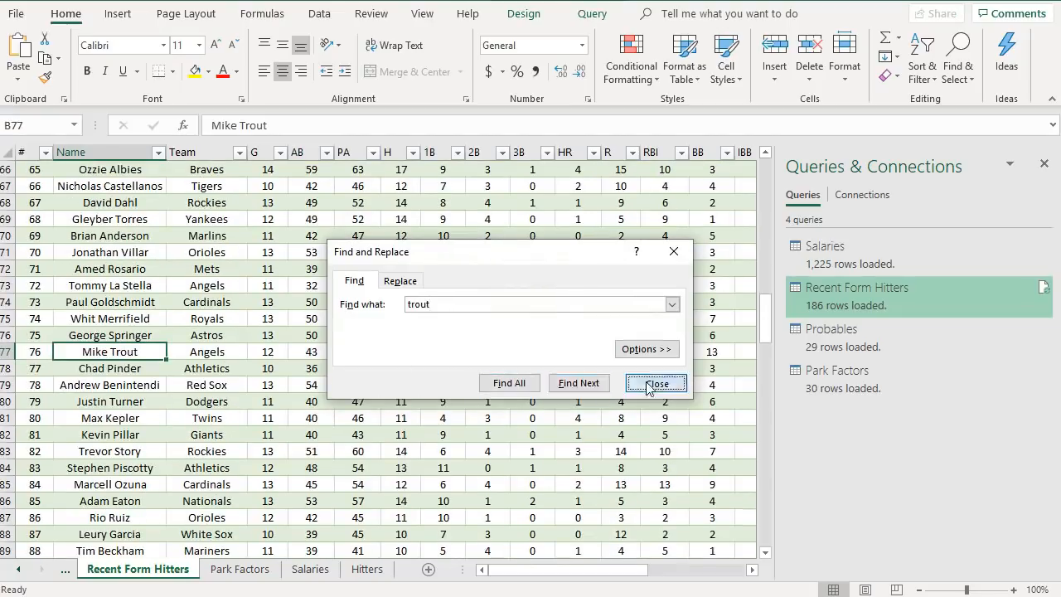
pyautogui.click(654, 383)
pyautogui.moveTo(530, 572)
pyautogui.mouseDown()
pyautogui.moveTo(640, 572)
pyautogui.moveTo(530, 571)
pyautogui.mouseUp()
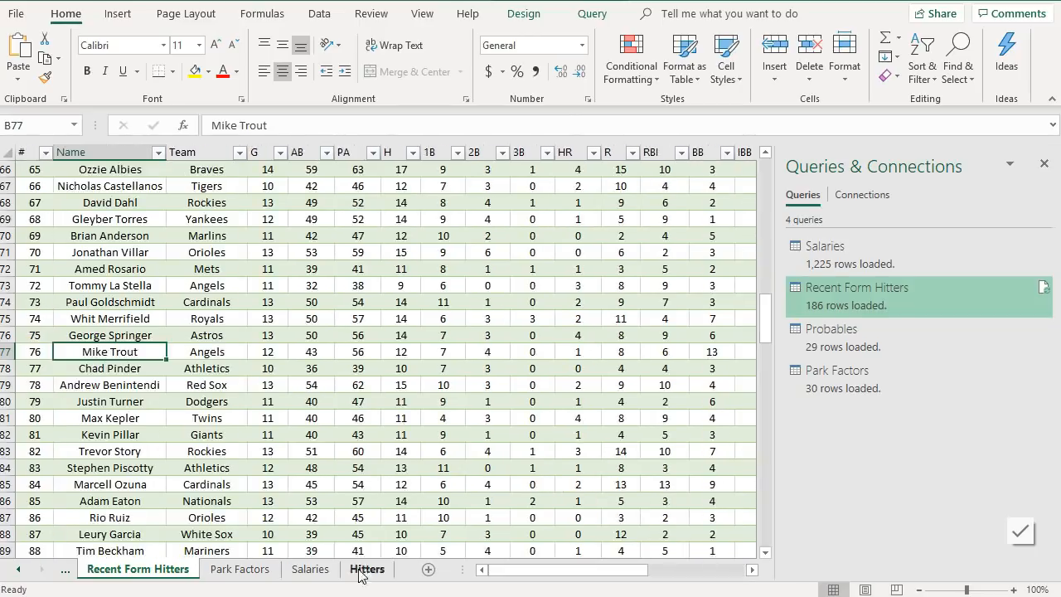
# - Fill the L14 lookup formula down the filtered hitter rows on the Hitters sheet
pyautogui.click(367, 569)
pyautogui.moveTo(267, 194); pyautogui.dragTo(259, 338)
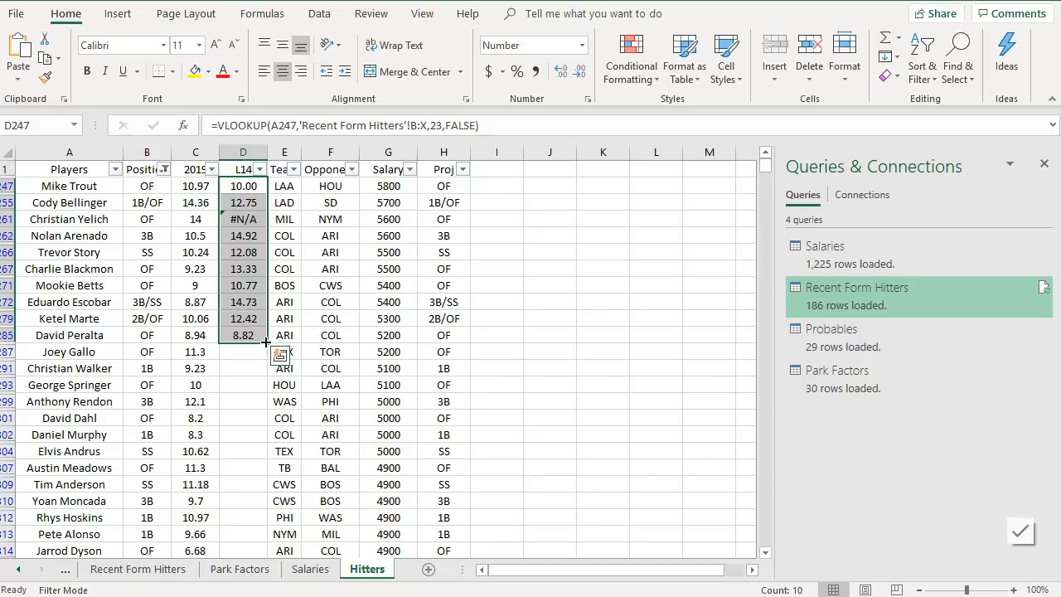
pyautogui.moveTo(264, 339); pyautogui.dragTo(281, 537)
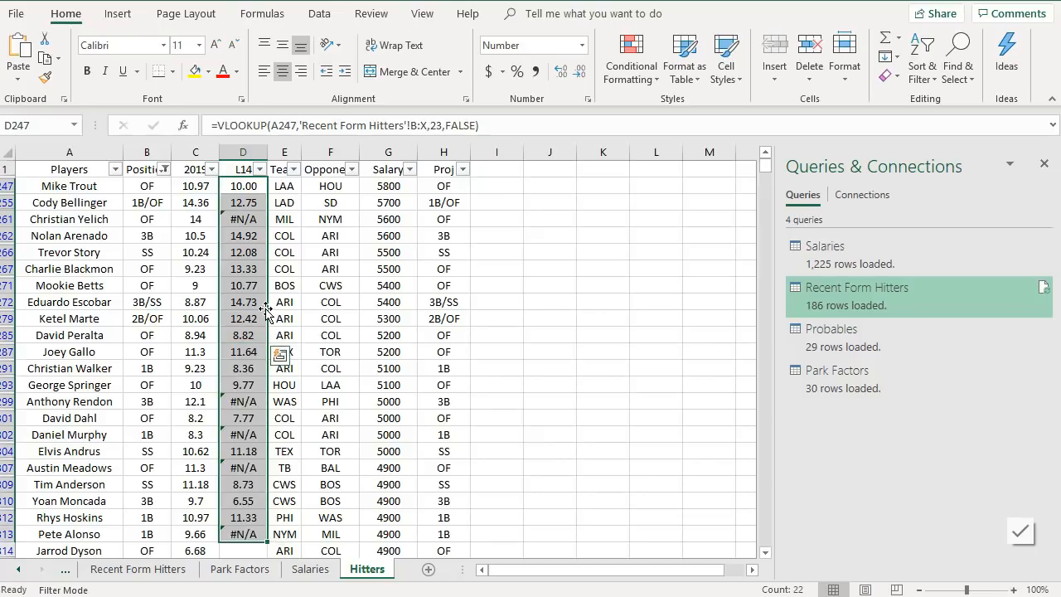
pyautogui.scroll(-1, 265, 309)
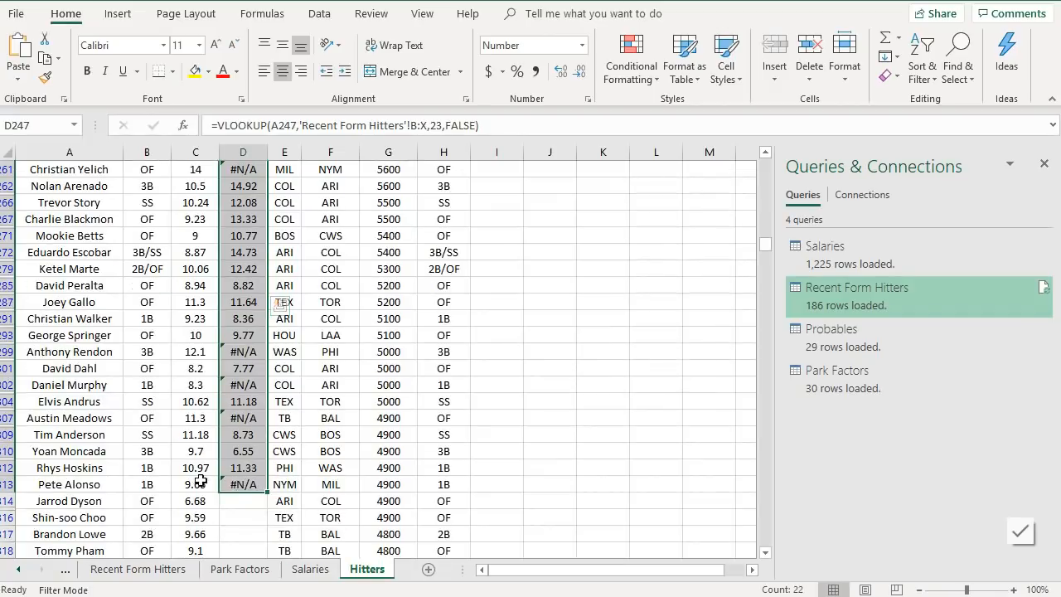
pyautogui.press('F2')
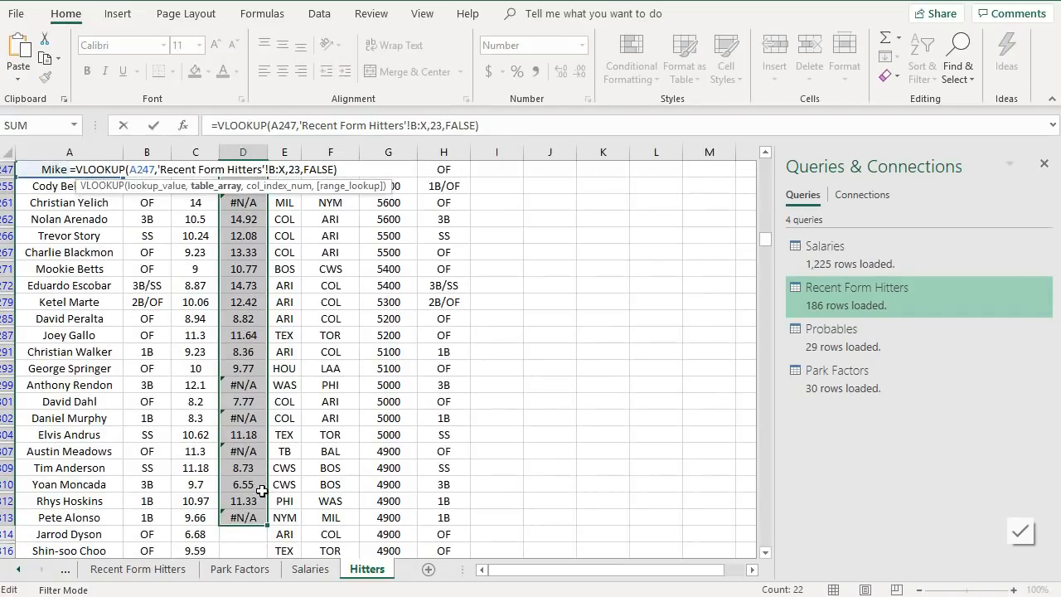
pyautogui.click(239, 254)
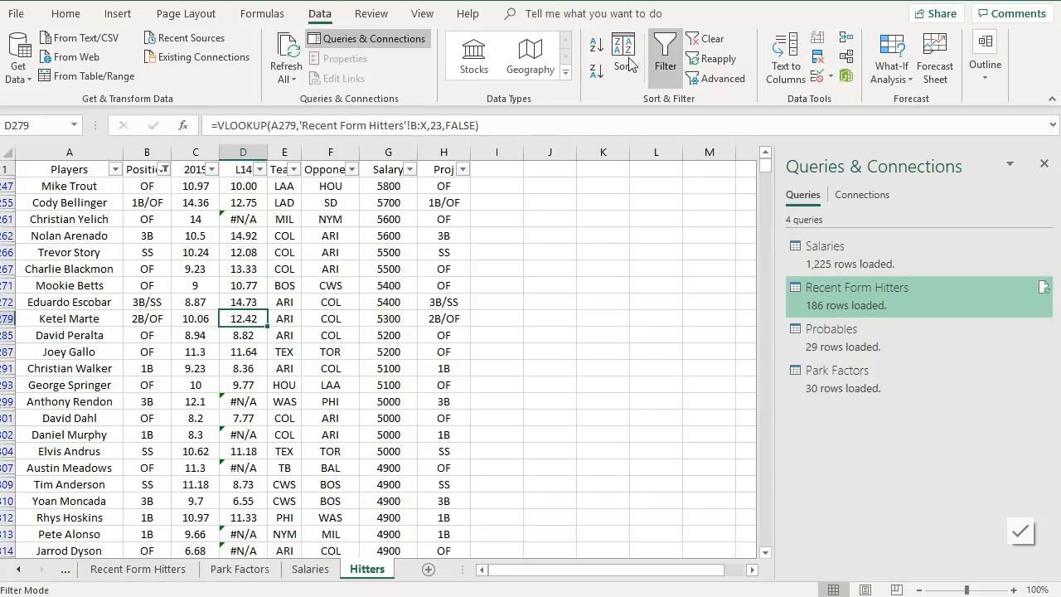
# - Clear the Hitters sheet filters and try to sort columns A through H by Position, A to Z
pyautogui.click(665, 58)
pyautogui.click(330, 235)
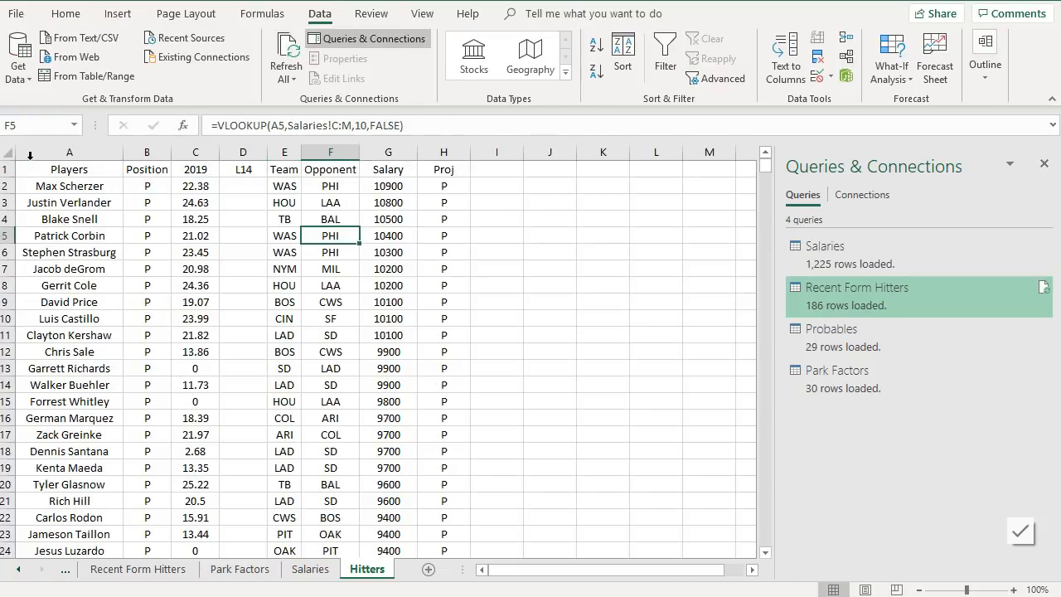
pyautogui.moveTo(21, 152); pyautogui.dragTo(444, 153)
pyautogui.click(630, 52)
pyautogui.click(388, 266)
pyautogui.click(341, 304)
pyautogui.click(368, 267)
pyautogui.click(349, 293)
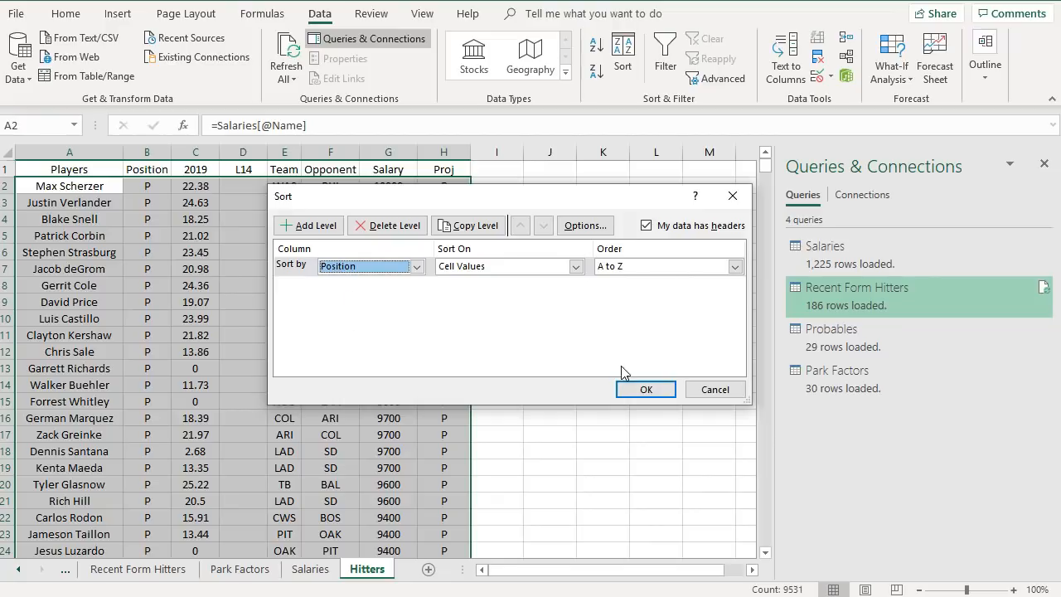
pyautogui.click(632, 392)
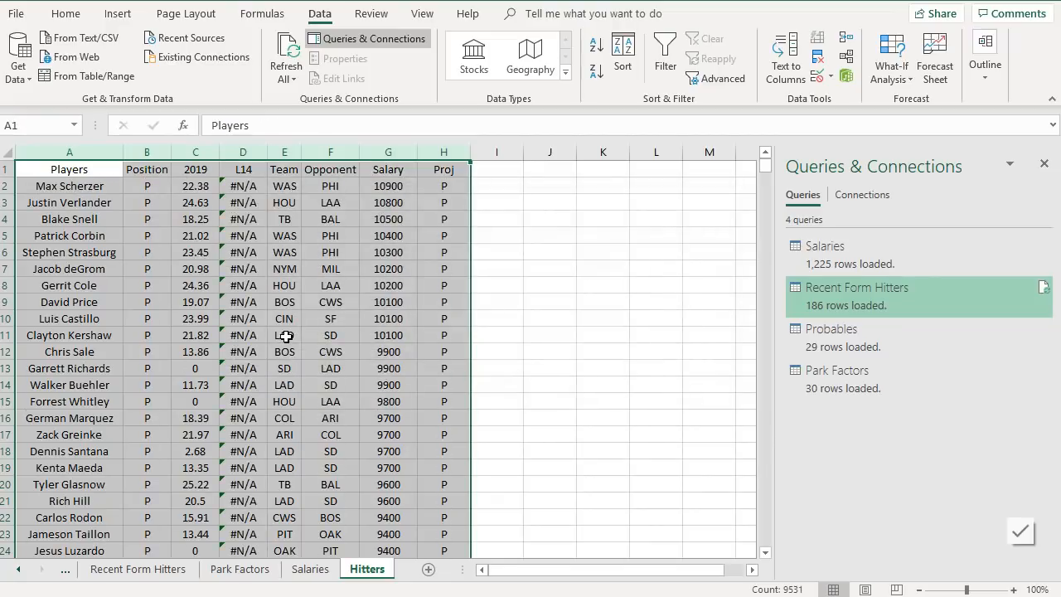
# - Examine the Hitters sheet rows and the player-name formula in cell A2
pyautogui.click(203, 285)
pyautogui.moveTo(9, 202); pyautogui.dragTo(111, 219)
pyautogui.scroll(20, 251, 348)
pyautogui.scroll(20, 251, 348)
pyautogui.scroll(-20, 301, 396)
pyautogui.scroll(-20, 332, 427)
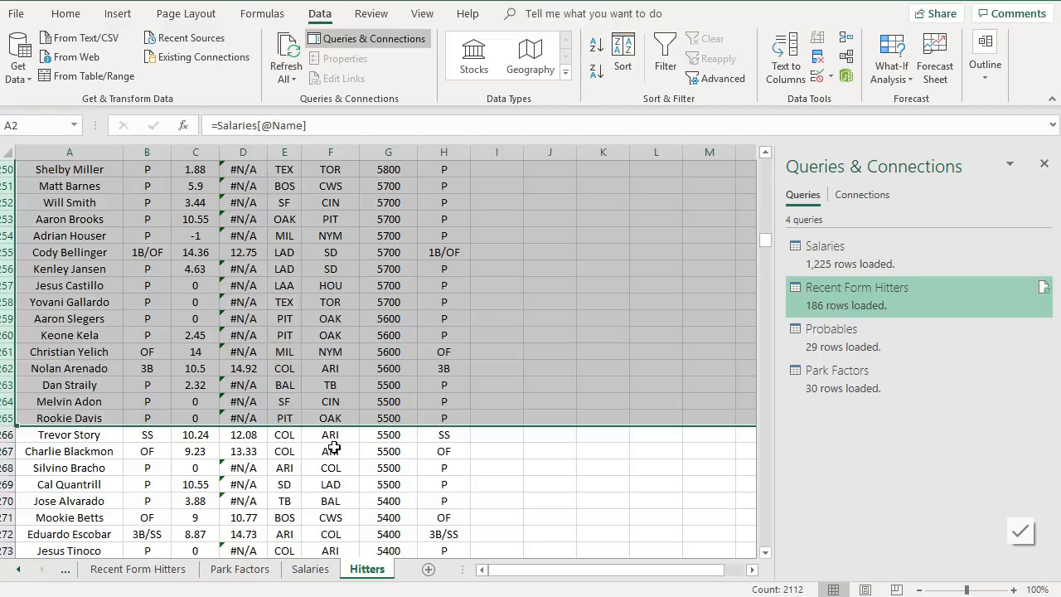
pyautogui.press('Home')
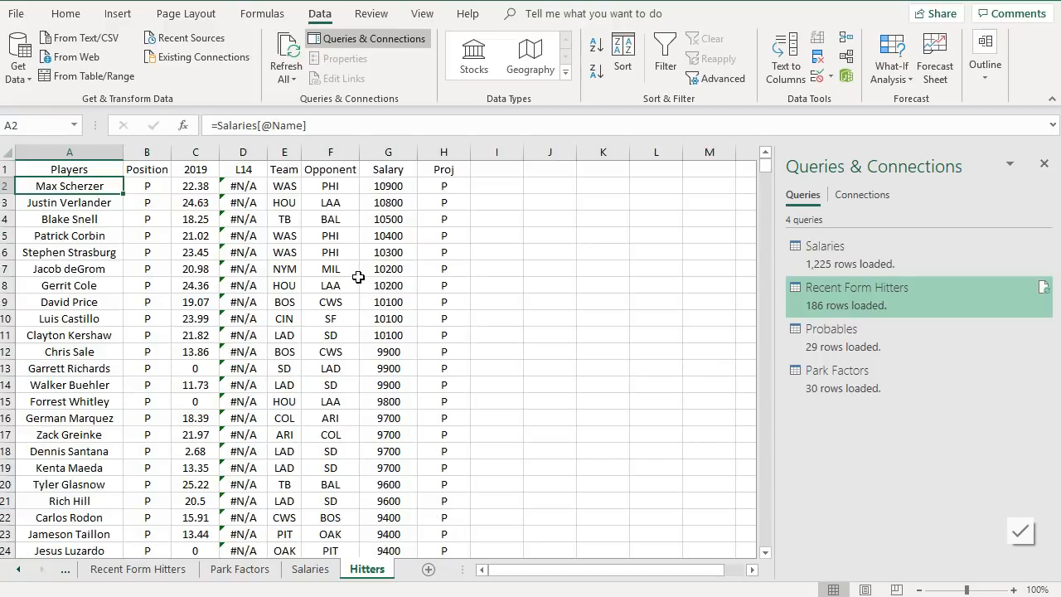
pyautogui.click(144, 187)
pyautogui.click(186, 189)
pyautogui.click(89, 189)
pyautogui.moveTo(221, 118); pyautogui.dragTo(367, 121)
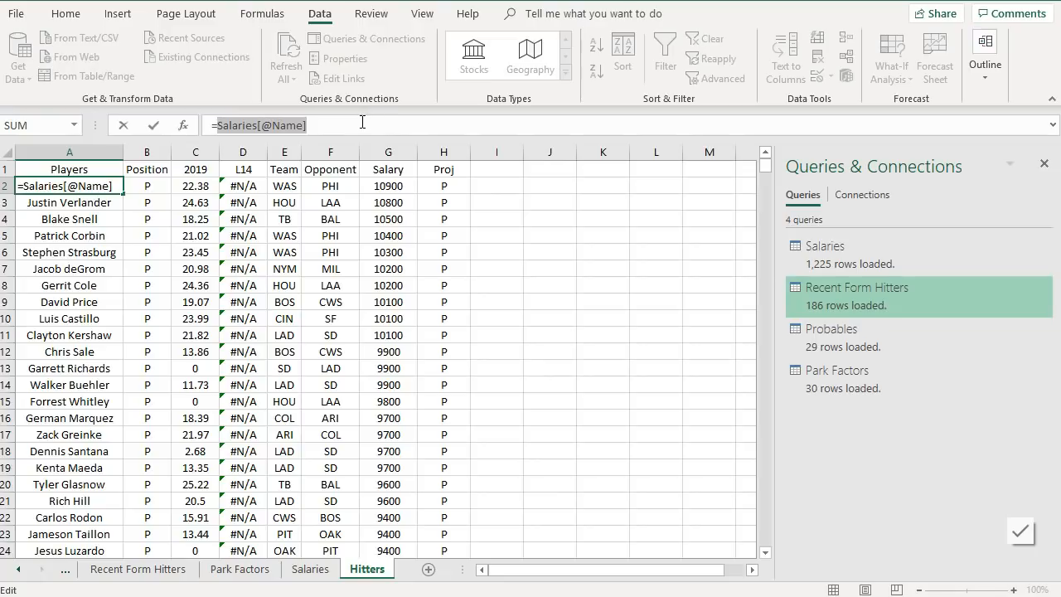
pyautogui.click(109, 270)
pyautogui.press('Escape')
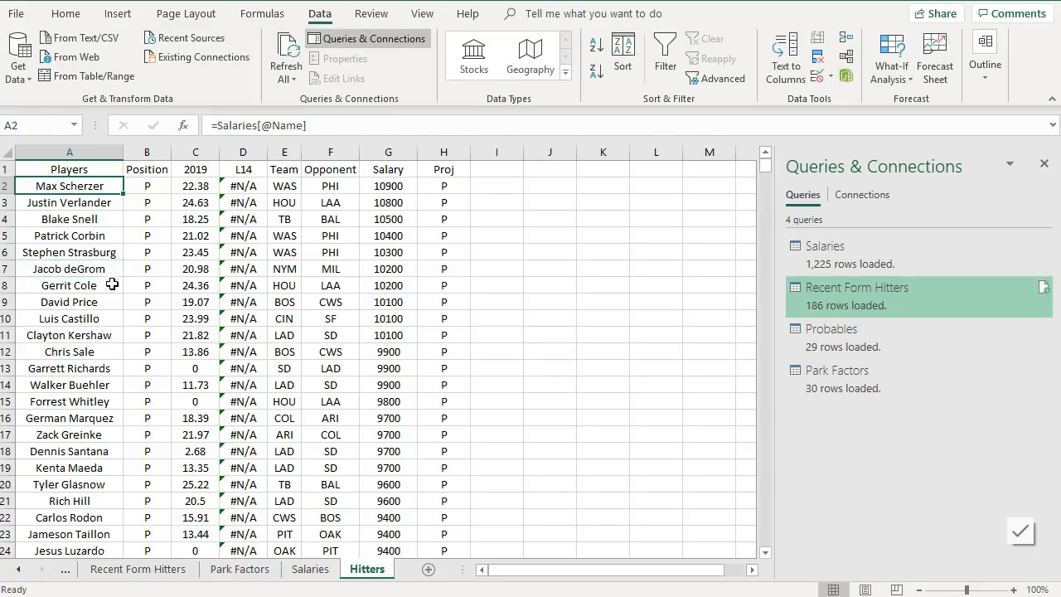
# - Copy the Name column from the Salaries table and paste it as values over the Players column on the Hitters sheet
pyautogui.click(309, 568)
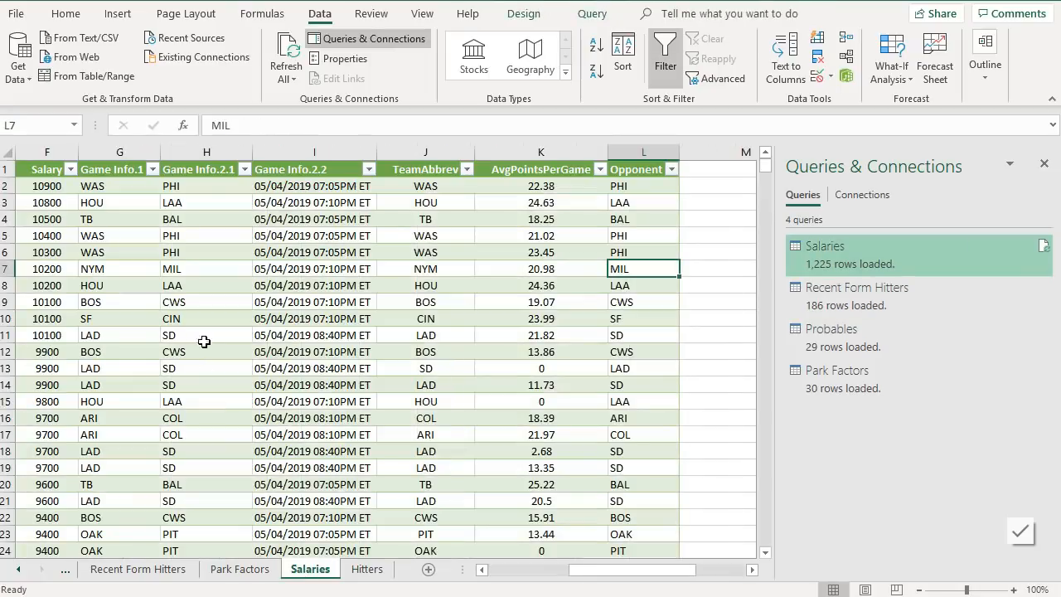
pyautogui.click(498, 572)
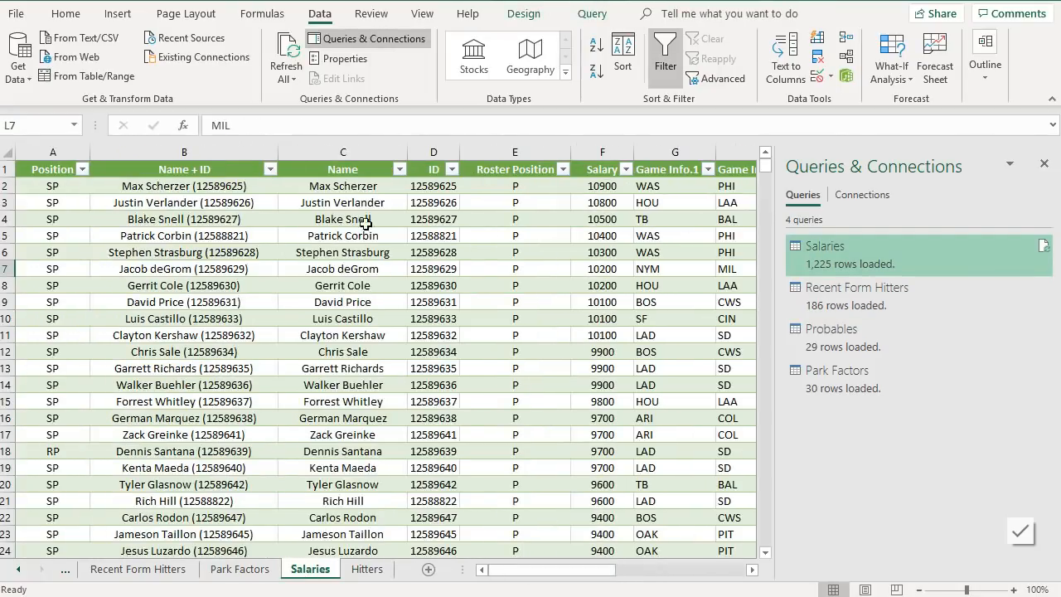
pyautogui.click(362, 189)
pyautogui.hotkey('ctrl', 'shift', 'Down')
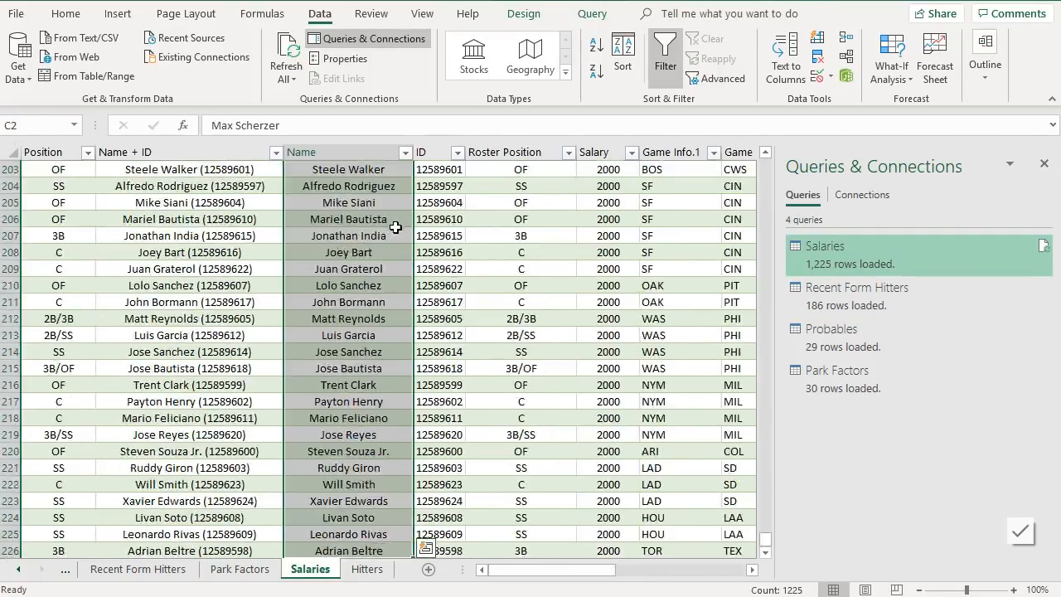
pyautogui.scroll(-2, 384, 270)
pyautogui.hotkey('ctrl', 'c')
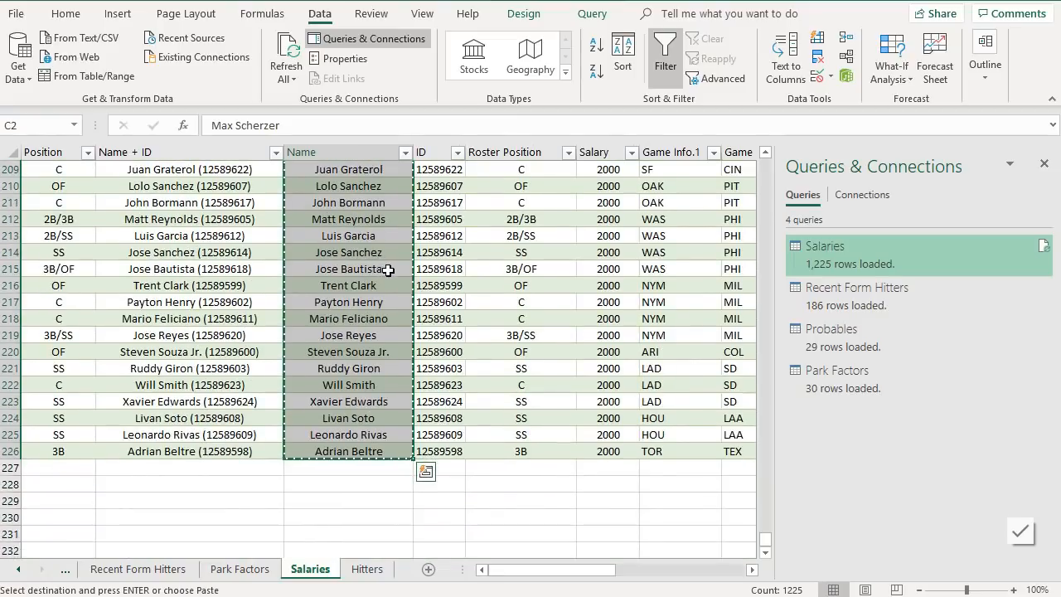
pyautogui.click(365, 569)
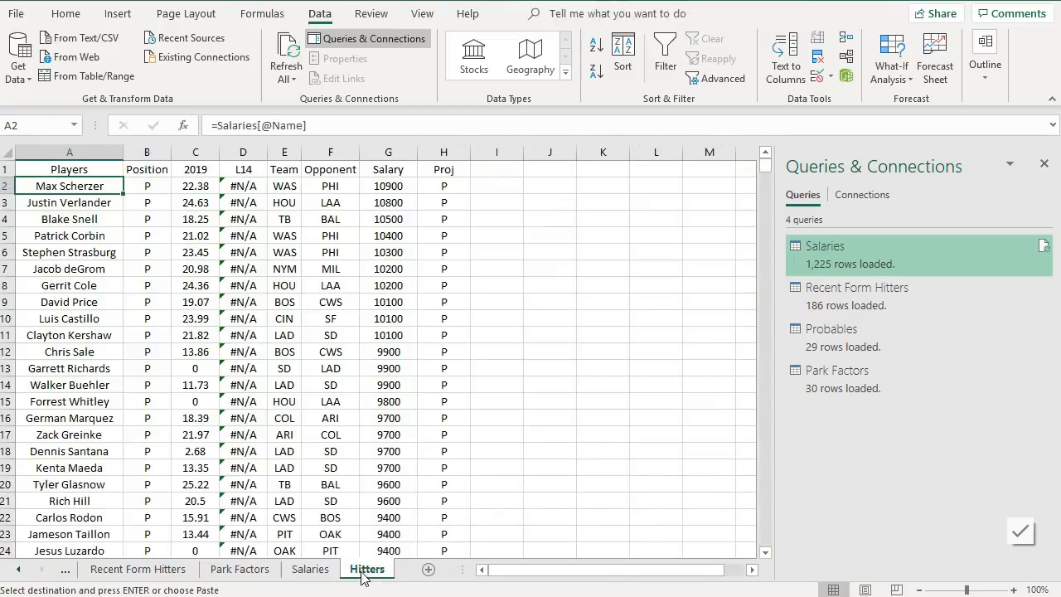
pyautogui.rightClick(96, 184)
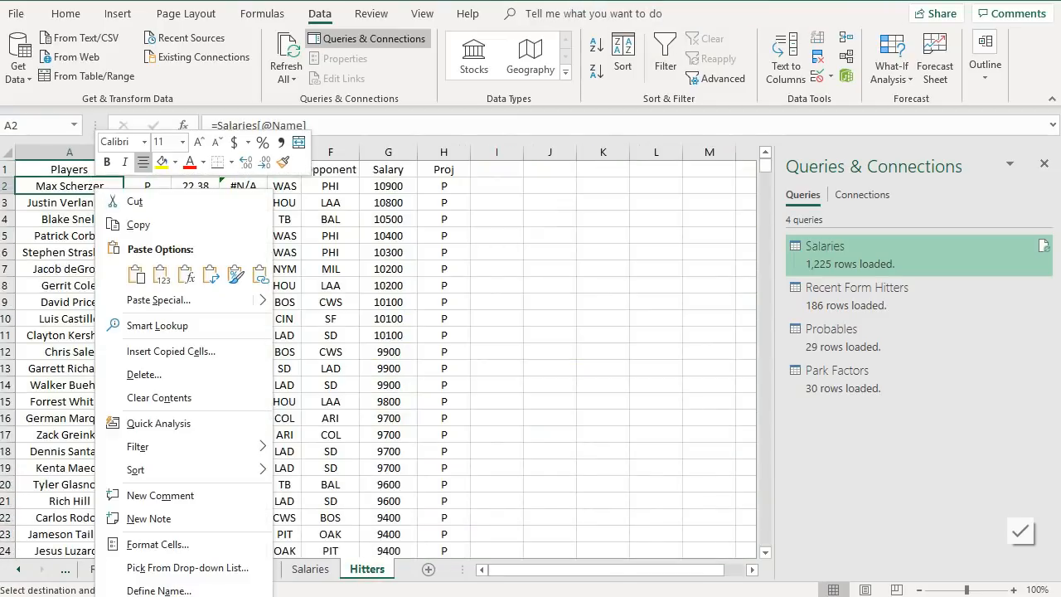
pyautogui.click(157, 277)
pyautogui.click(106, 189)
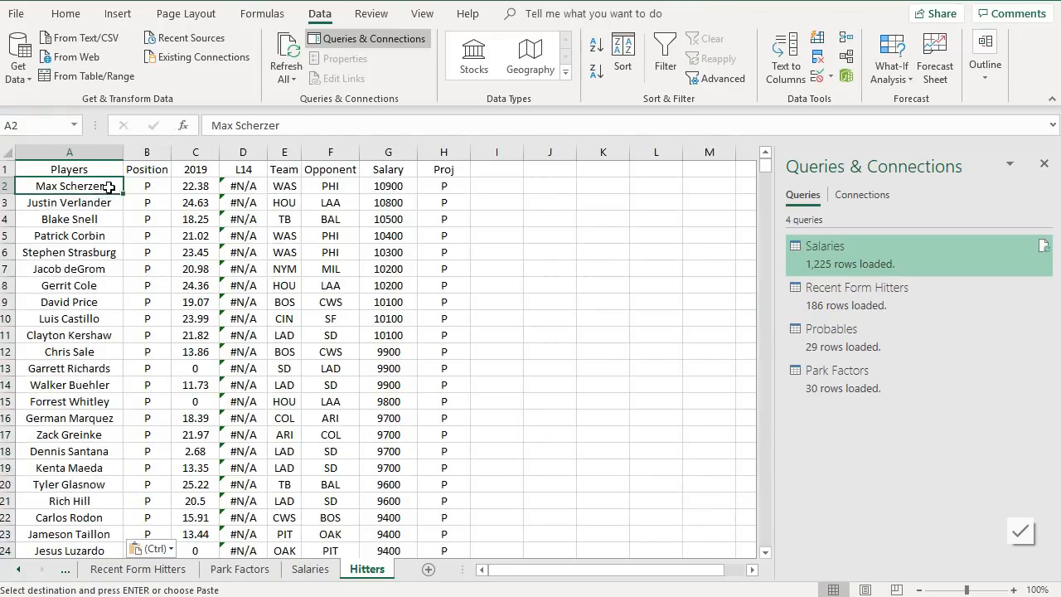
# - Sort the Hitters sheet columns A through H by Position, A to Z
pyautogui.scroll(-20, 111, 199)
pyautogui.scroll(-20, 118, 204)
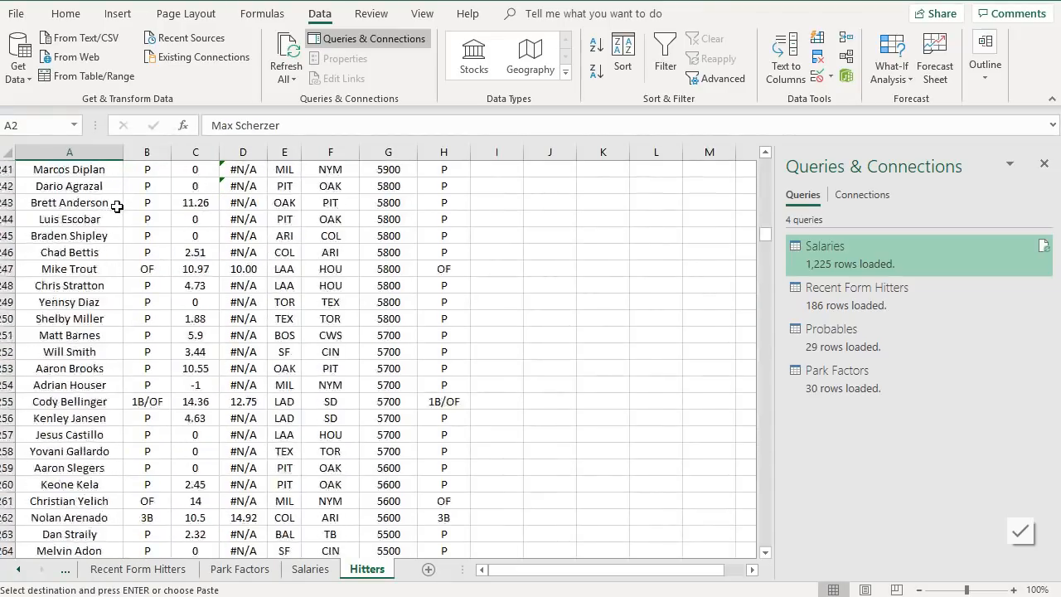
pyautogui.scroll(20, 117, 207)
pyautogui.scroll(13, 122, 234)
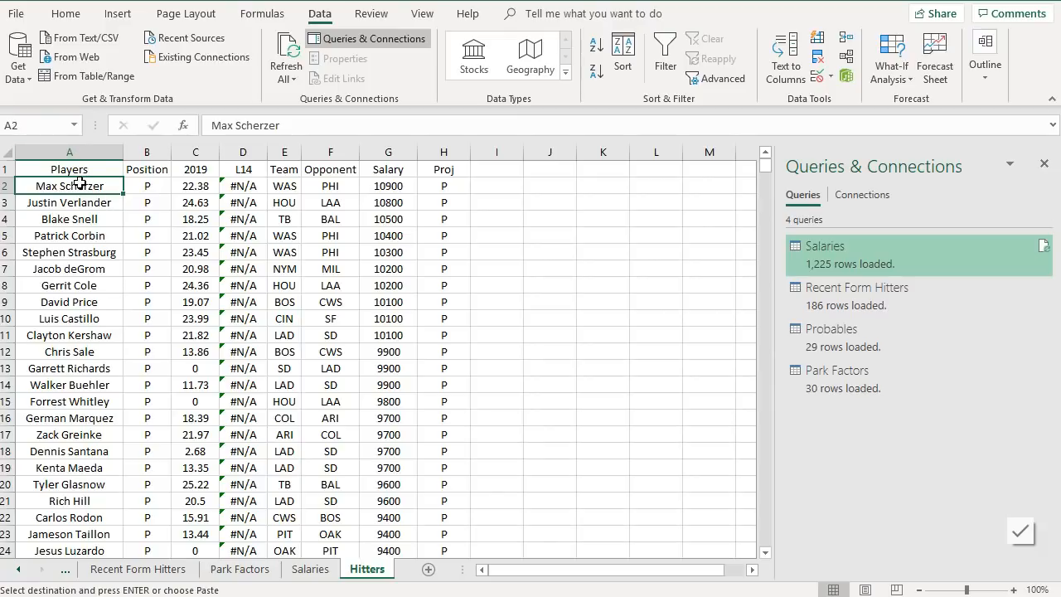
pyautogui.moveTo(156, 189); pyautogui.dragTo(469, 187)
pyautogui.click(199, 235)
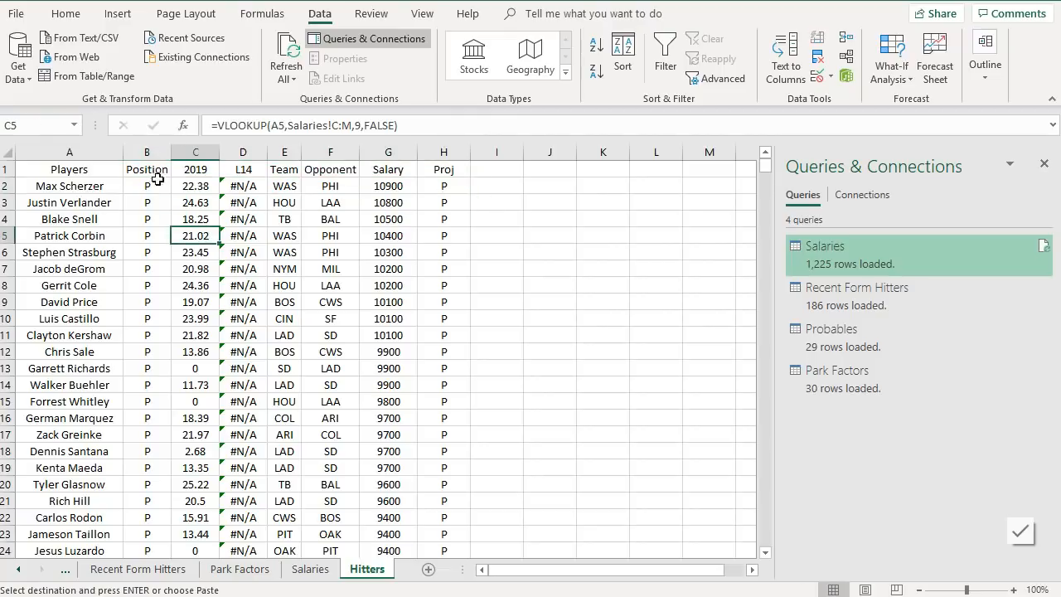
pyautogui.moveTo(71, 155); pyautogui.dragTo(434, 162)
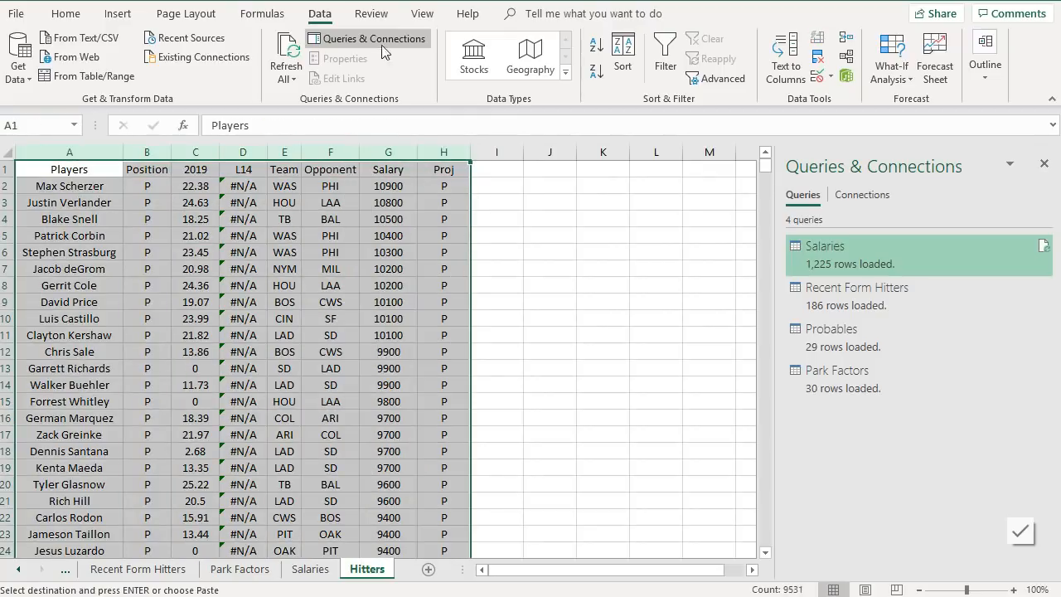
pyautogui.click(622, 57)
pyautogui.click(646, 389)
# - Delete all pitcher rows from the sorted Hitters sheet
pyautogui.scroll(-16, 332, 328)
pyautogui.scroll(-20, 266, 327)
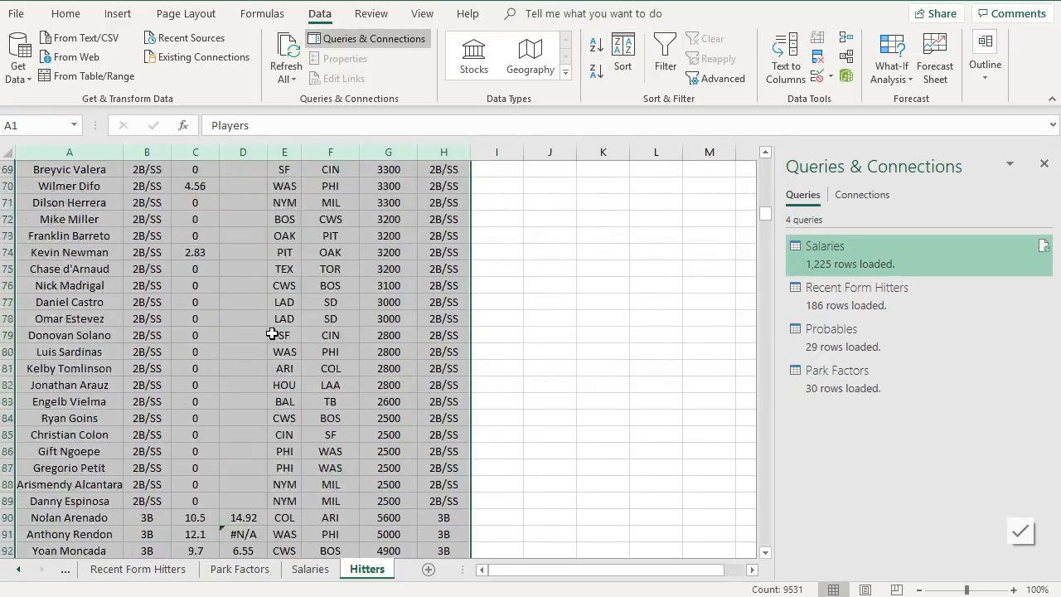
pyautogui.scroll(-20, 272, 334)
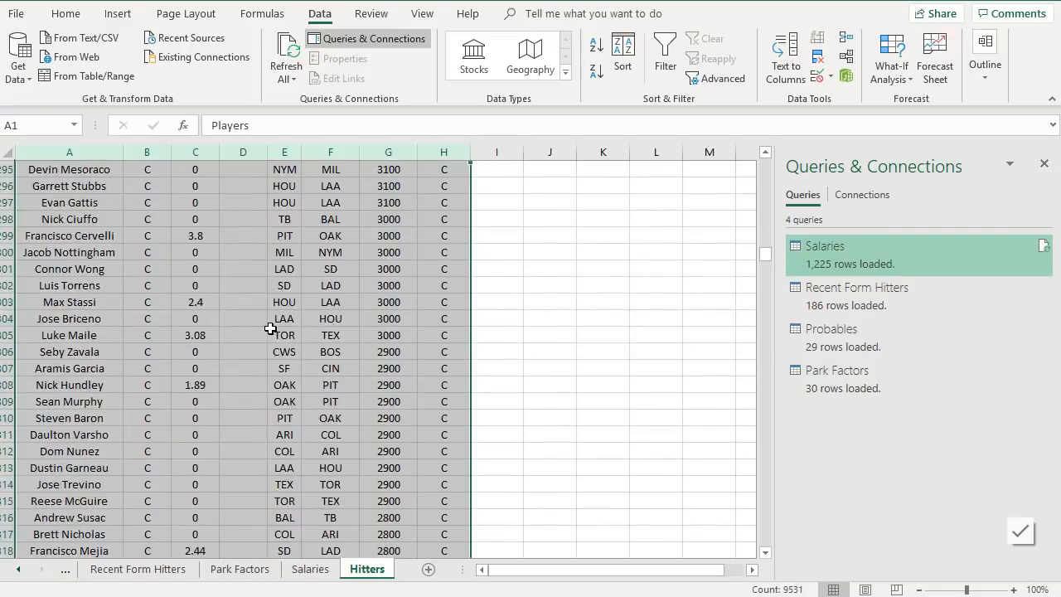
pyautogui.scroll(-7, 273, 310)
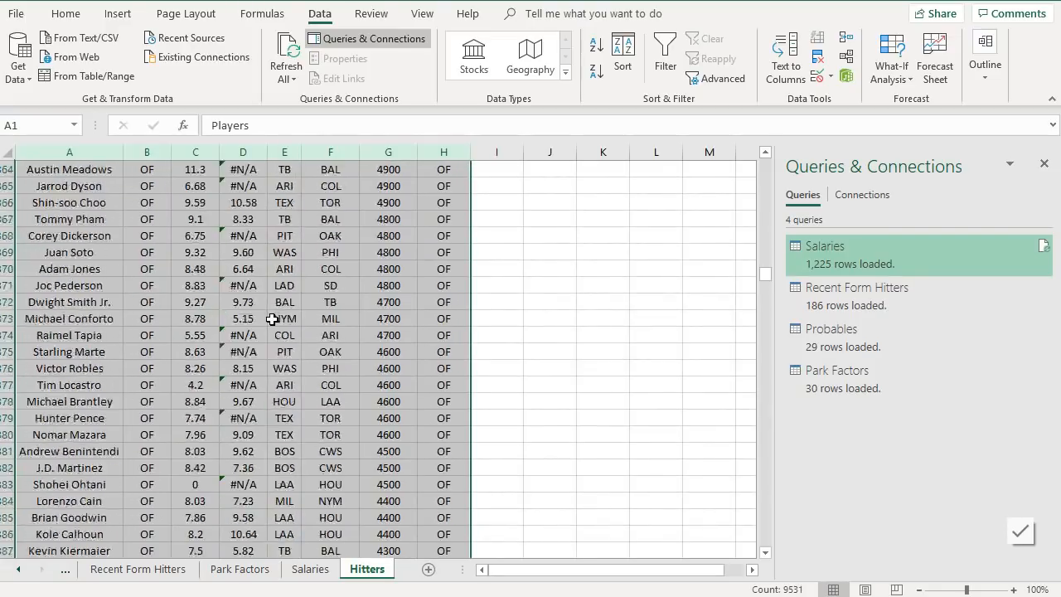
pyautogui.scroll(-8, 258, 335)
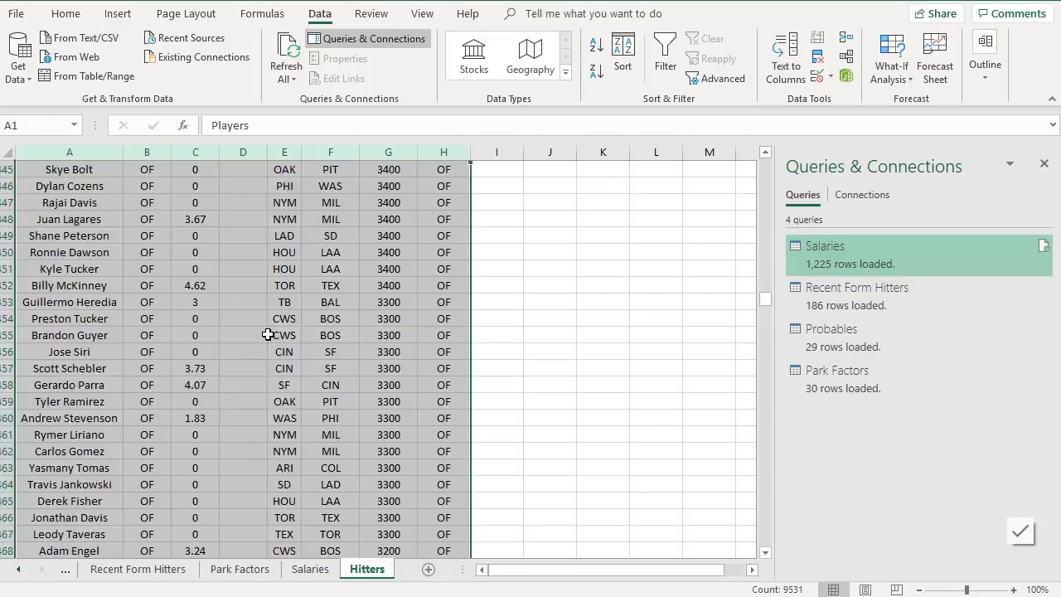
pyautogui.scroll(-15, 271, 334)
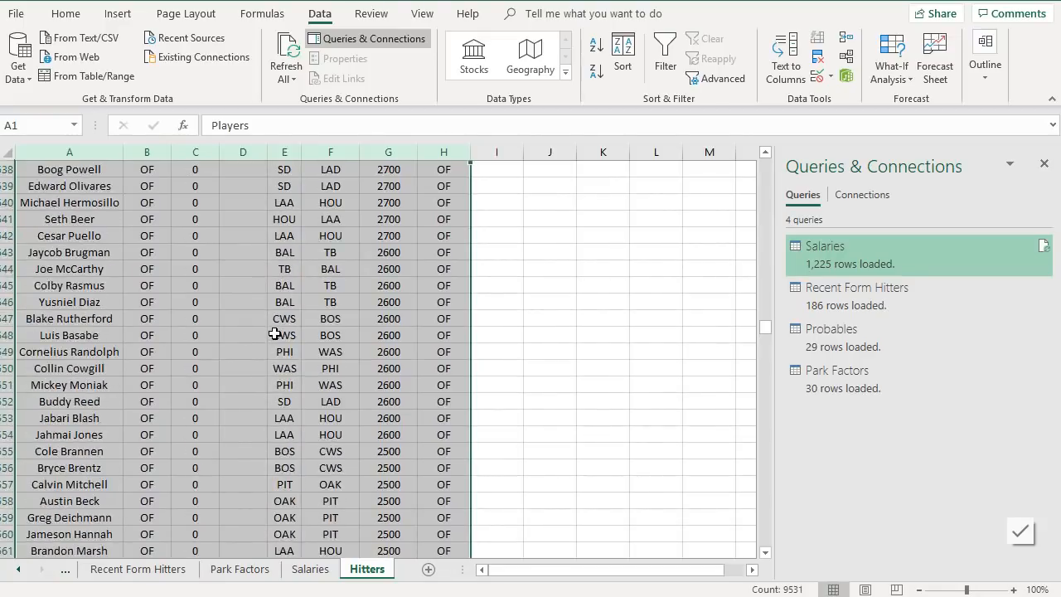
pyautogui.click(92, 250)
pyautogui.moveTo(7, 269); pyautogui.dragTo(7, 580)
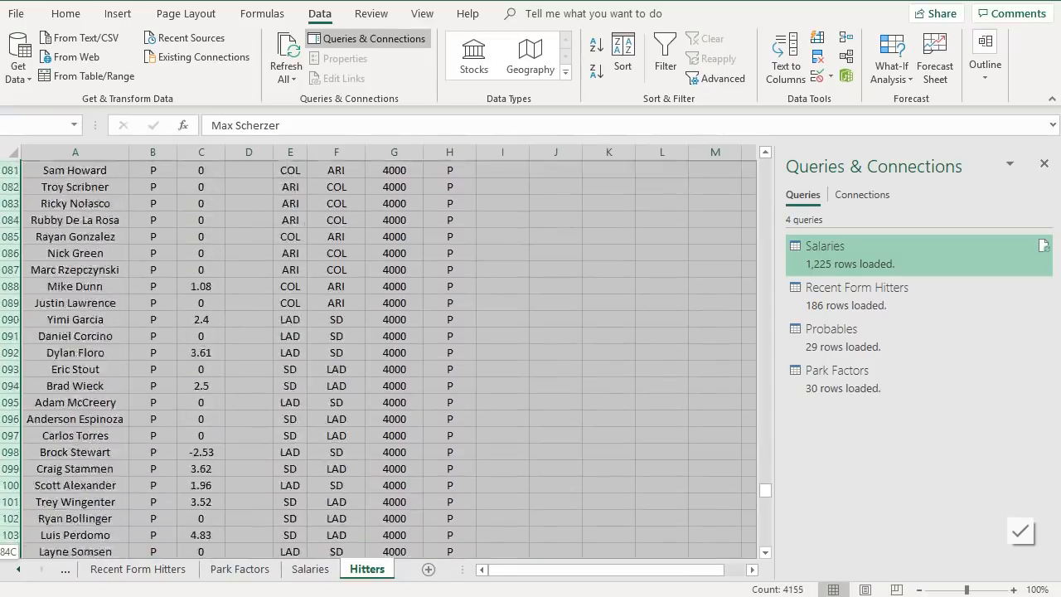
pyautogui.moveTo(12, 553); pyautogui.dragTo(76, 439)
pyautogui.rightClick(12, 368)
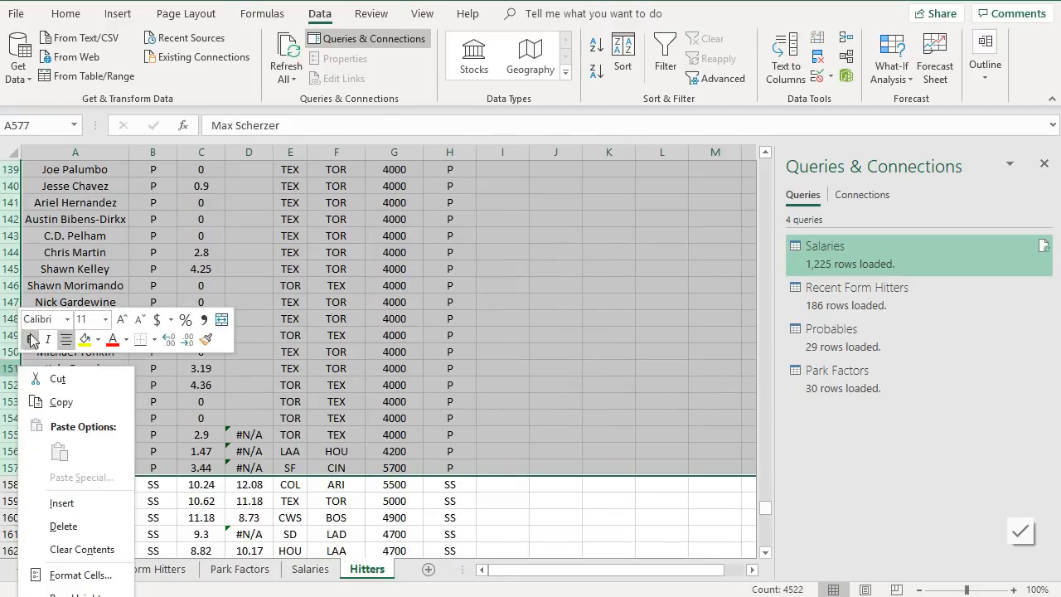
pyautogui.click(68, 529)
# - Fill the L14 lookup formula from D2 down column D for all remaining hitter rows
pyautogui.scroll(20, 241, 391)
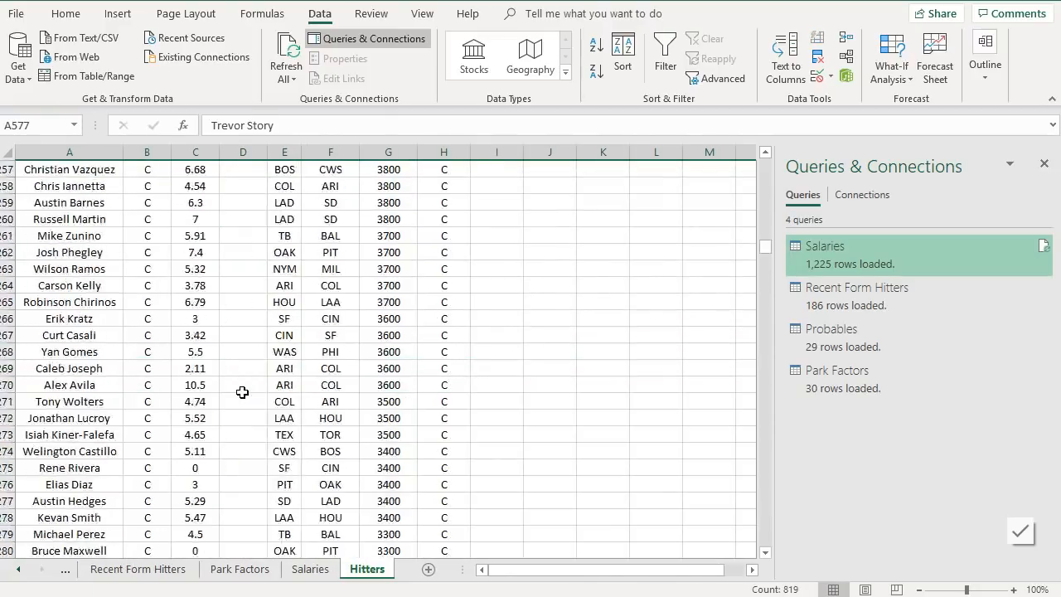
pyautogui.scroll(14, 241, 391)
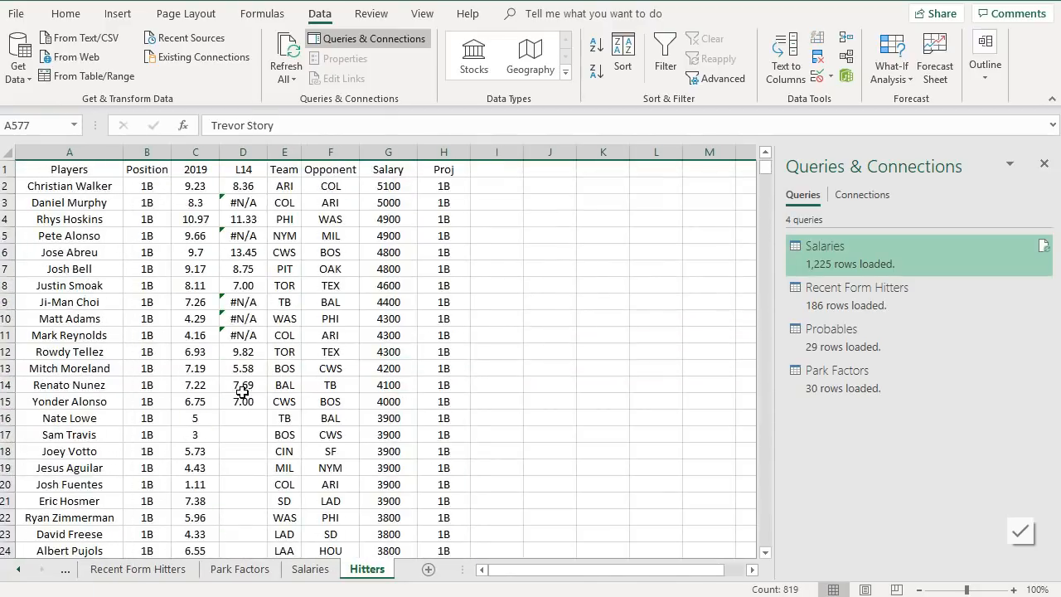
pyautogui.click(245, 190)
pyautogui.moveTo(268, 193); pyautogui.dragTo(249, 361)
pyautogui.moveTo(249, 572); pyautogui.dragTo(265, 408)
pyautogui.scroll(13, 268, 415)
pyautogui.scroll(-5, 268, 414)
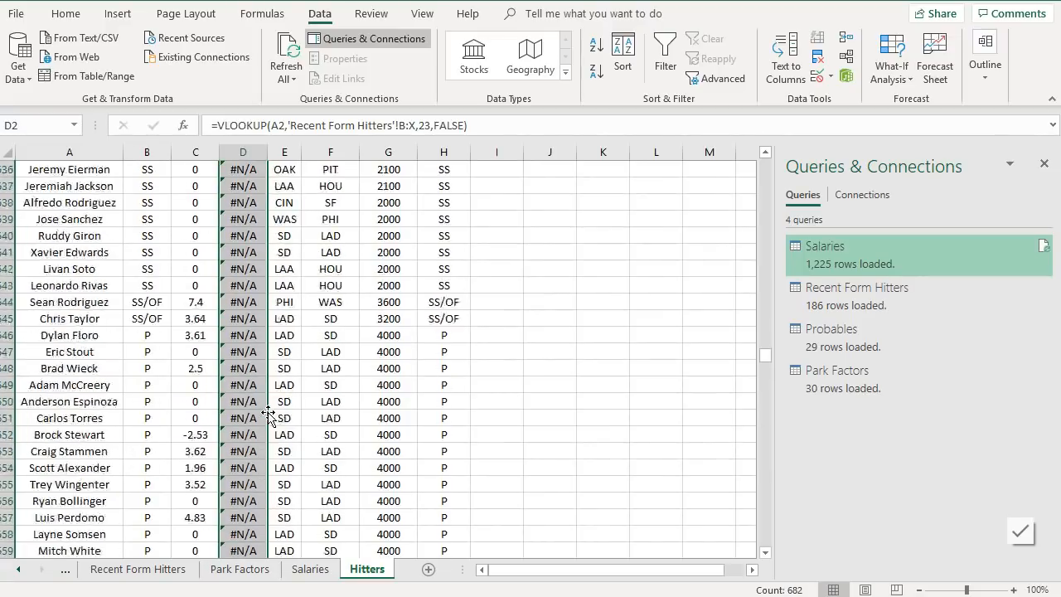
pyautogui.scroll(1, 267, 414)
pyautogui.scroll(-7, 245, 346)
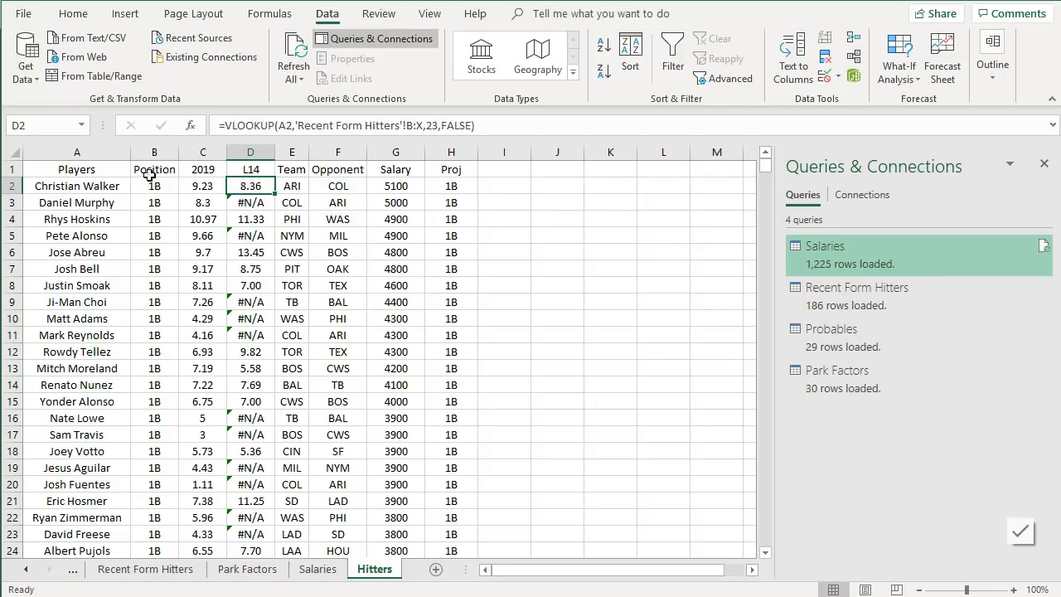
# - Sort the Hitters columns A through H by 2019, largest to smallest
pyautogui.moveTo(45, 151); pyautogui.dragTo(470, 168)
pyautogui.click(630, 54)
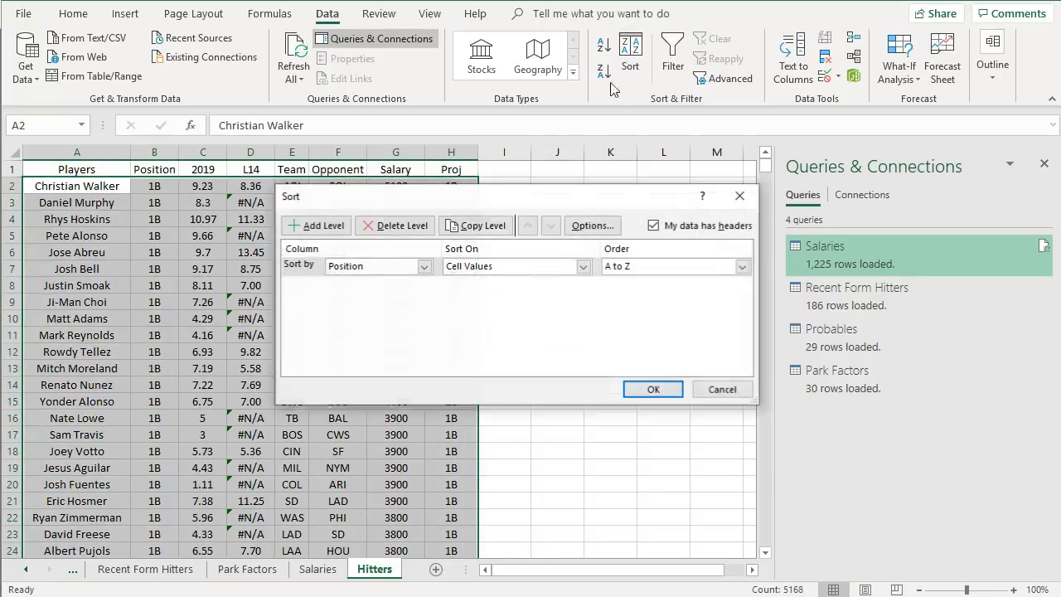
pyautogui.click(424, 267)
pyautogui.click(358, 303)
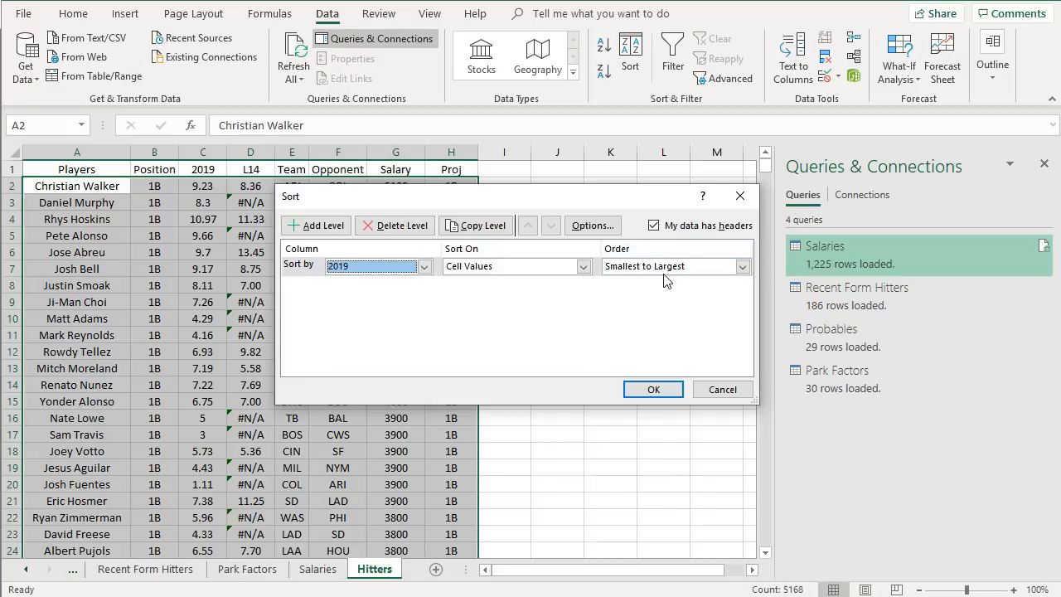
pyautogui.click(660, 266)
pyautogui.click(660, 291)
pyautogui.click(635, 387)
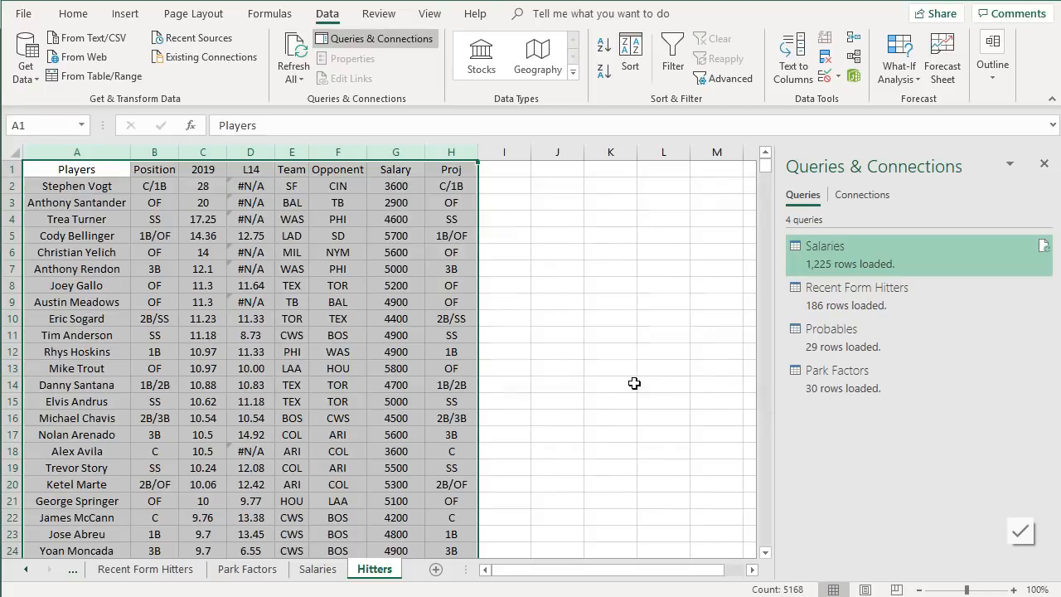
# - Select Christian Yelich's row, then switch to the FanGraphs last-14-days leaderboard and search the page for yelich
pyautogui.click(294, 300)
pyautogui.click(189, 251)
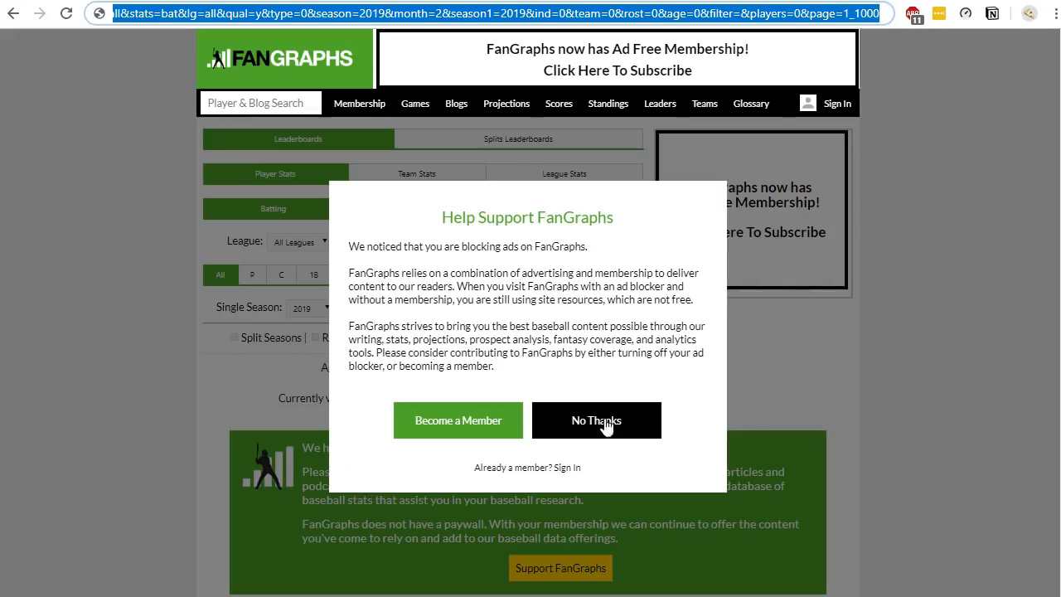
pyautogui.click(603, 419)
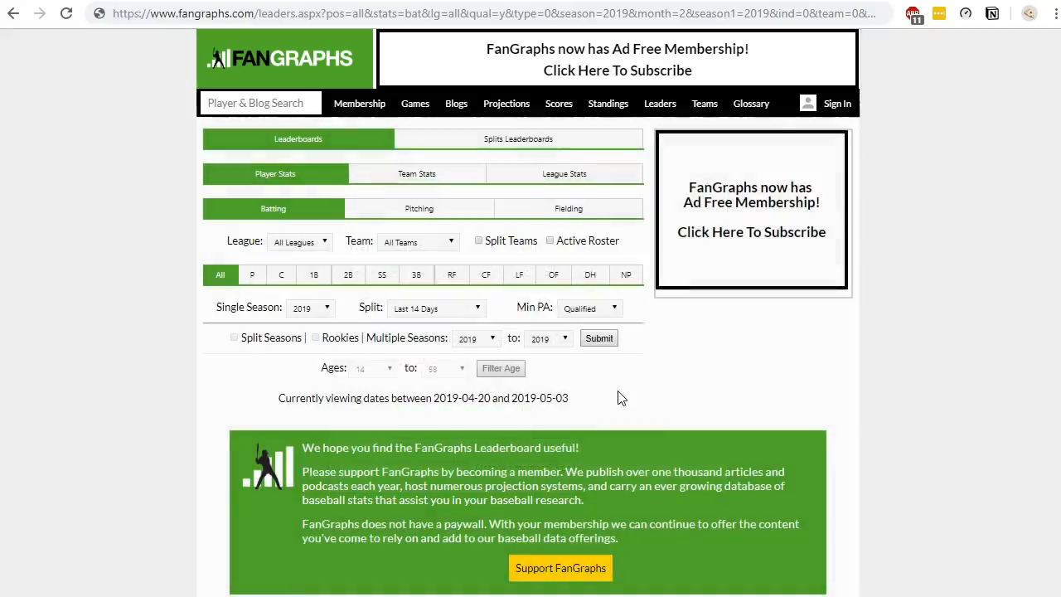
pyautogui.scroll(-5, 639, 365)
pyautogui.scroll(-1, 639, 364)
pyautogui.scroll(3, 796, 361)
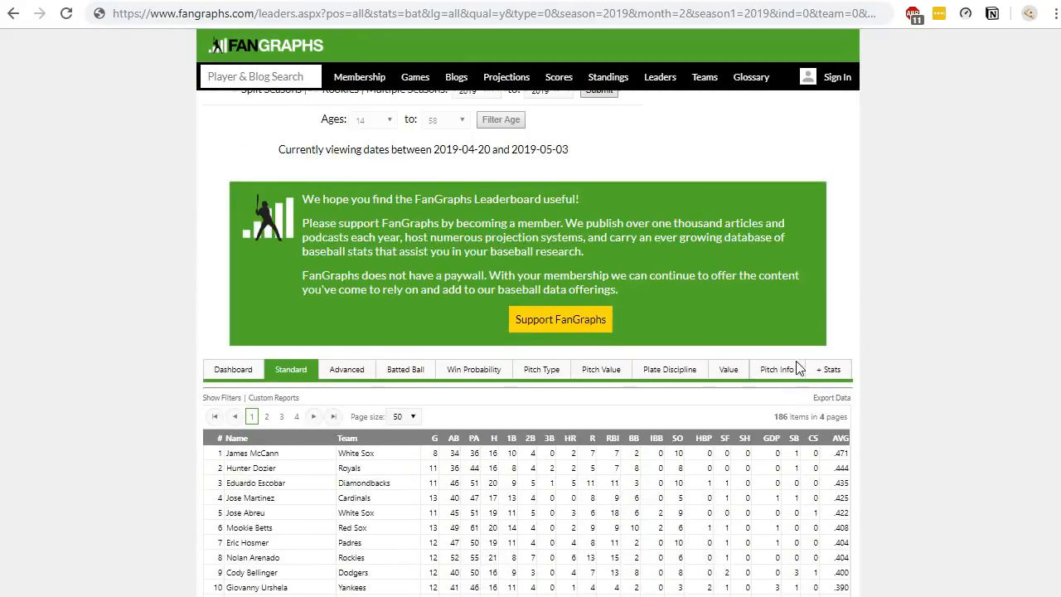
pyautogui.hotkey('ctrl', 'f')
pyautogui.write('yelich')
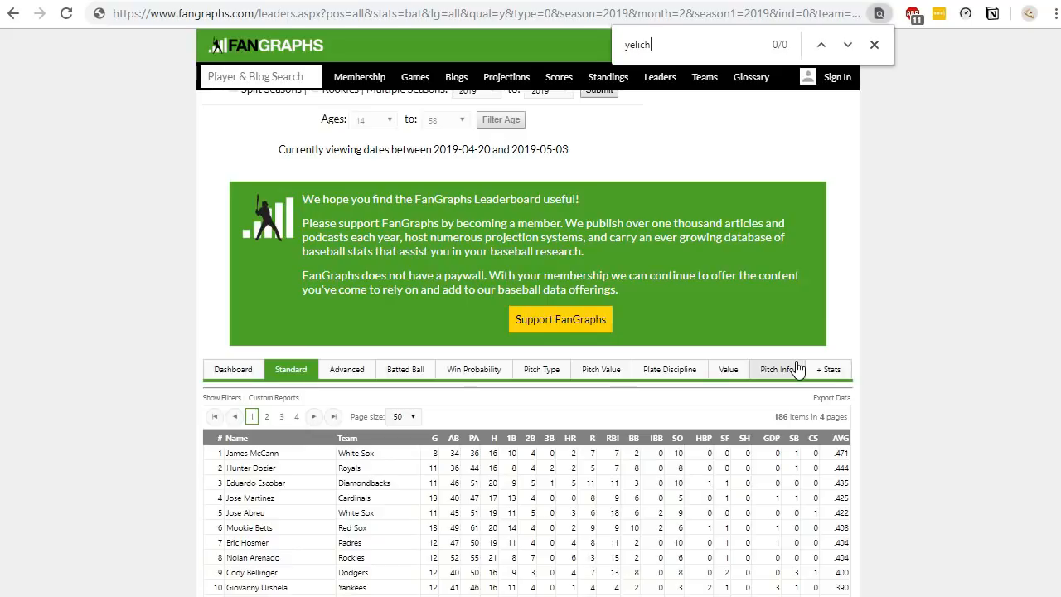
pyautogui.scroll(-7, 794, 369)
pyautogui.scroll(10, 792, 373)
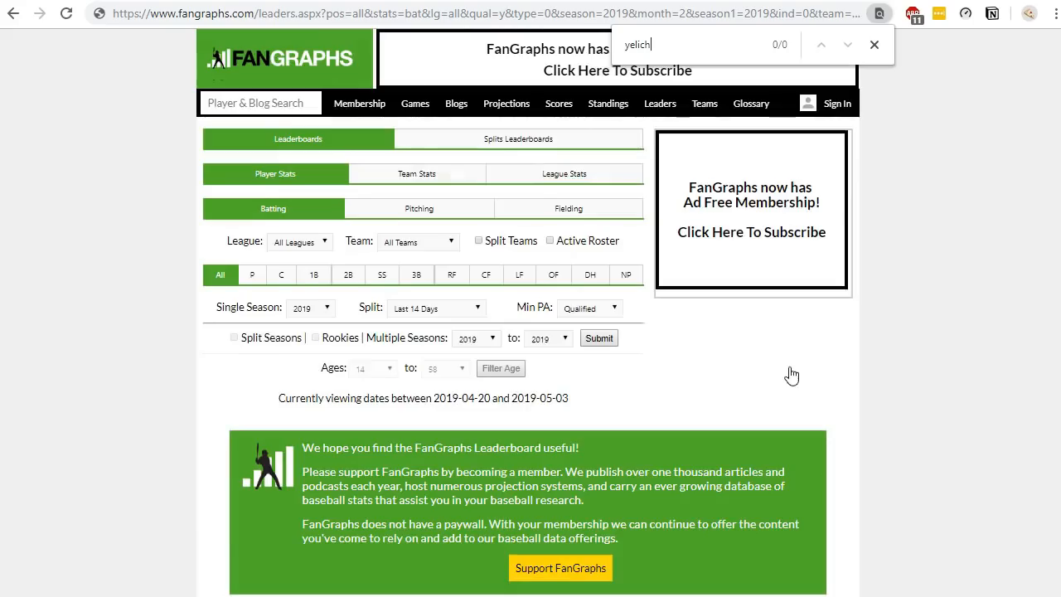
pyautogui.scroll(-3, 788, 373)
pyautogui.scroll(3, 735, 291)
# - Set the leaderboard's minimum PA to 10 and search the page for yelich again
pyautogui.click(611, 309)
pyautogui.click(586, 354)
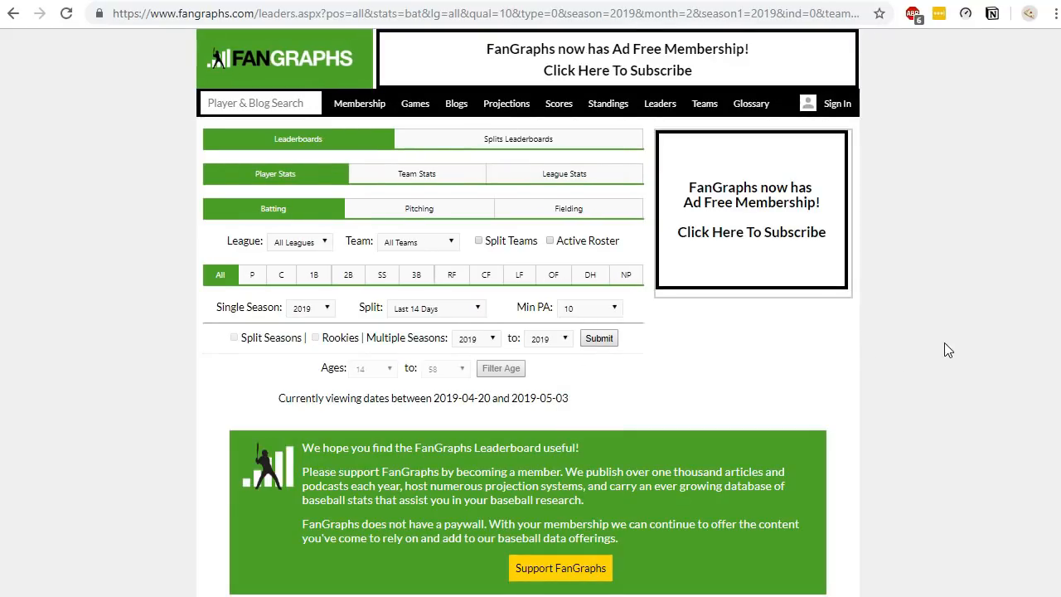
pyautogui.hotkey('ctrl', 'f')
pyautogui.write('yelich')
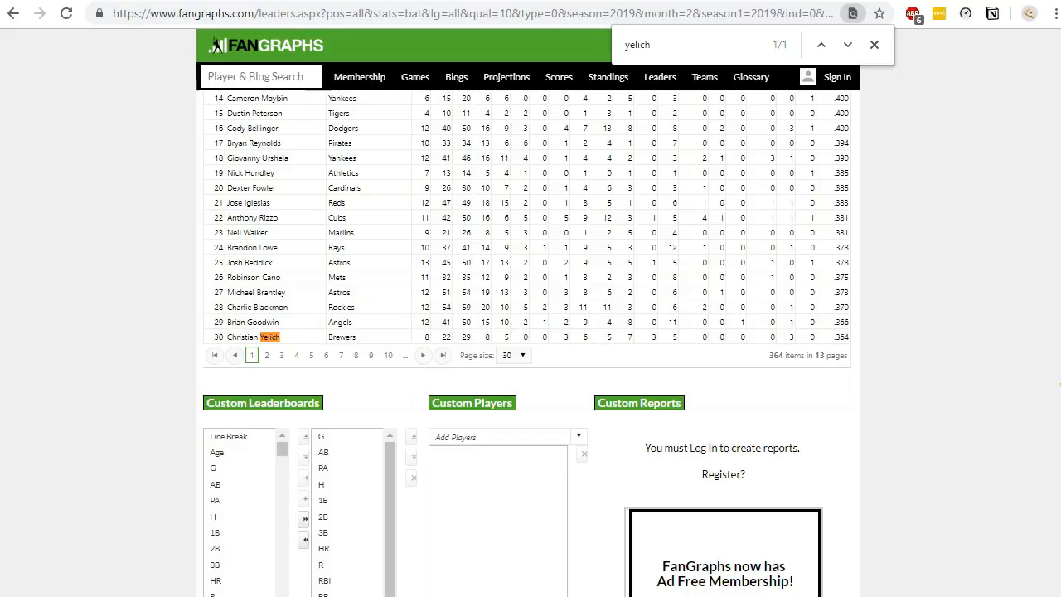
# - Edit the Recent Form Hitters query's web source URL to set qual=10, then close and load the updated query
pyautogui.click(551, 593)
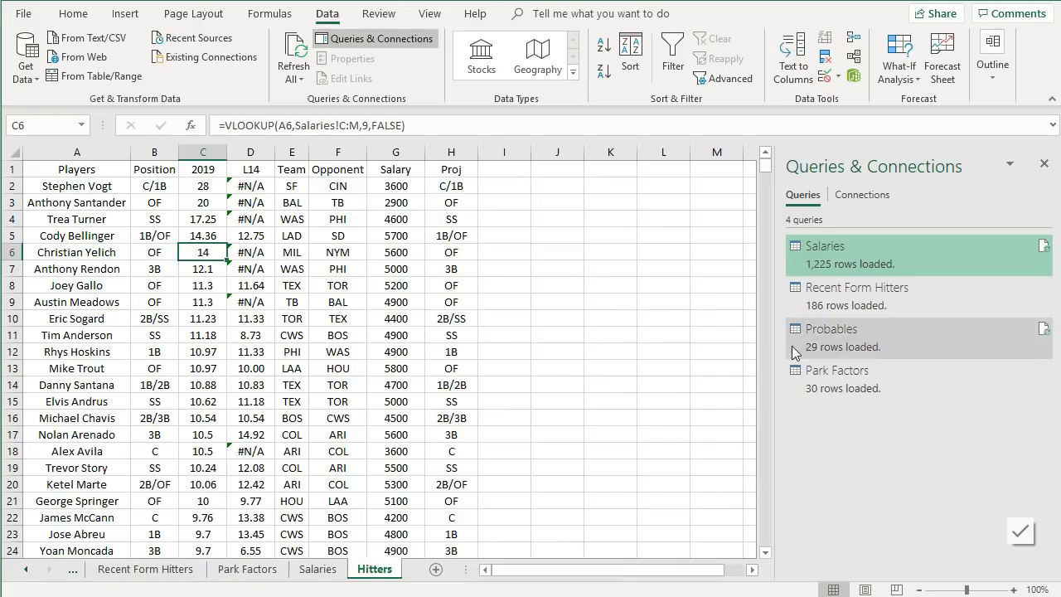
pyautogui.rightClick(884, 292)
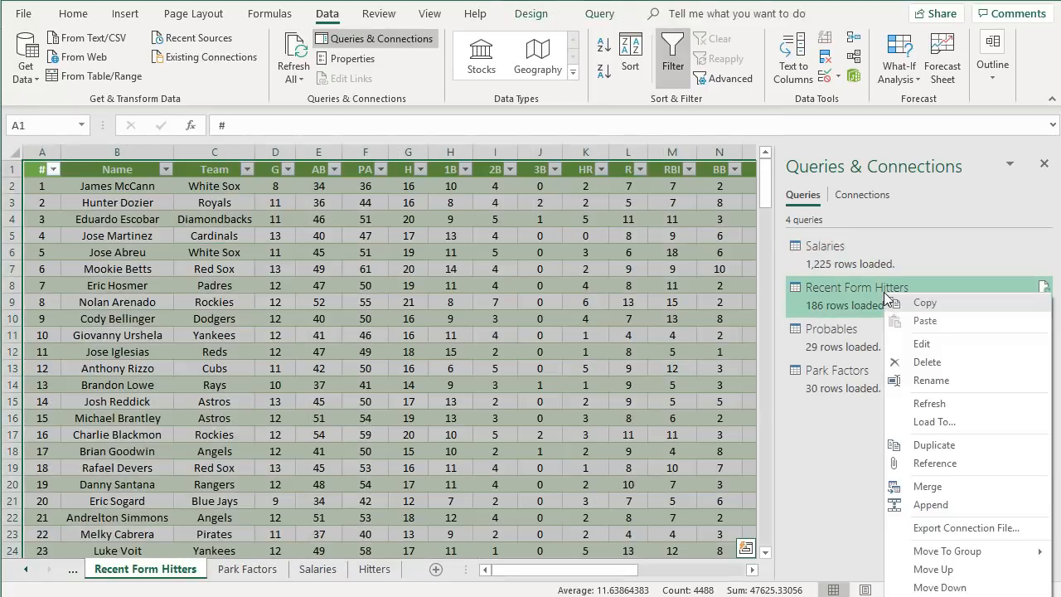
pyautogui.click(922, 344)
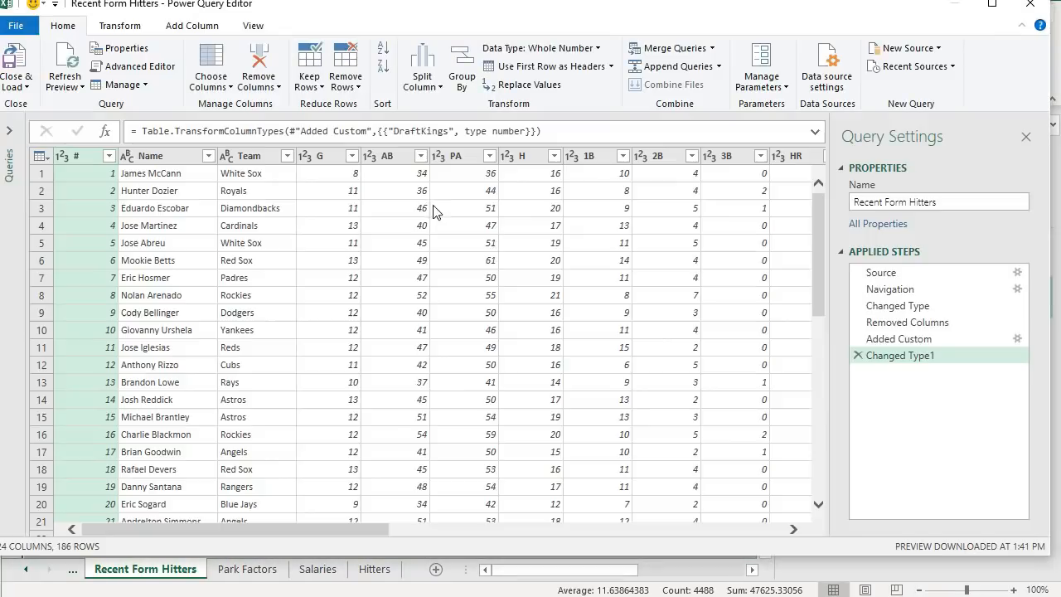
pyautogui.click(1019, 274)
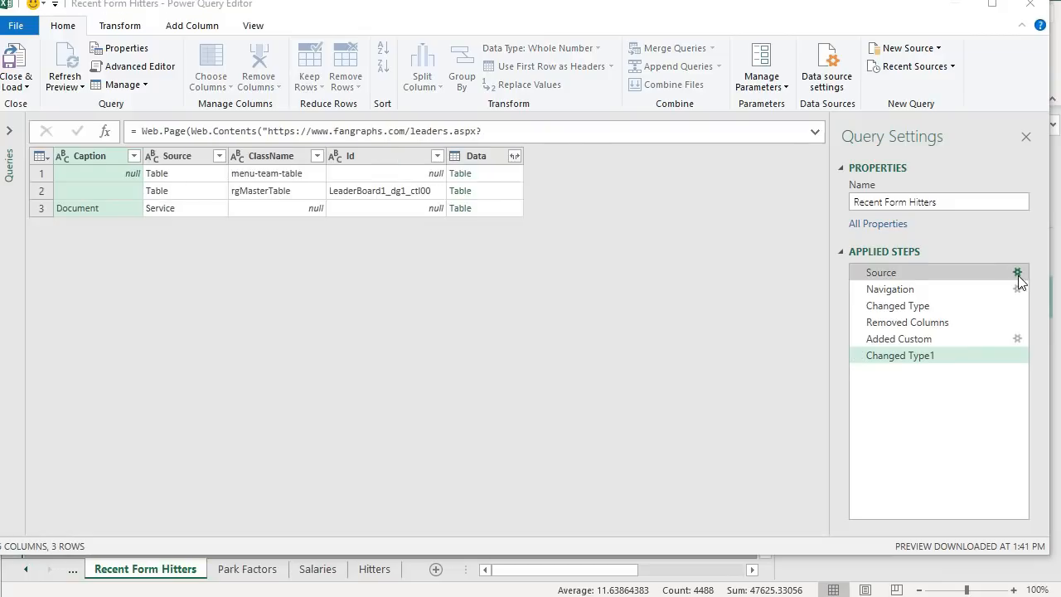
pyautogui.click(1018, 273)
pyautogui.click(494, 268)
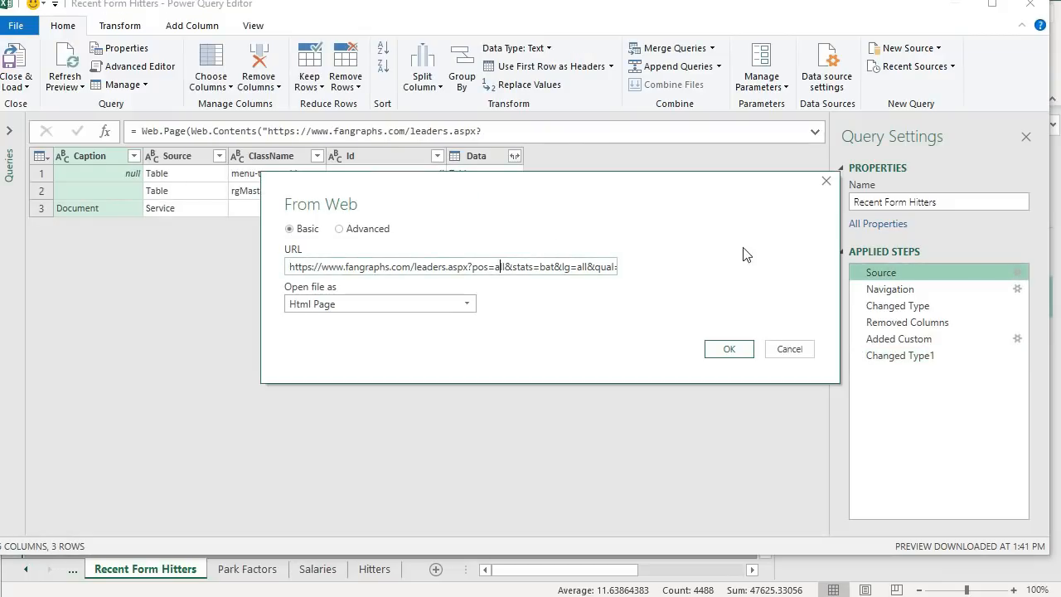
pyautogui.press('Right')
pyautogui.press('Right')
pyautogui.press('Right')
pyautogui.press('Right')
pyautogui.press('Right')
pyautogui.press('Right')
pyautogui.press('Right')
pyautogui.press('Right')
pyautogui.press('Right')
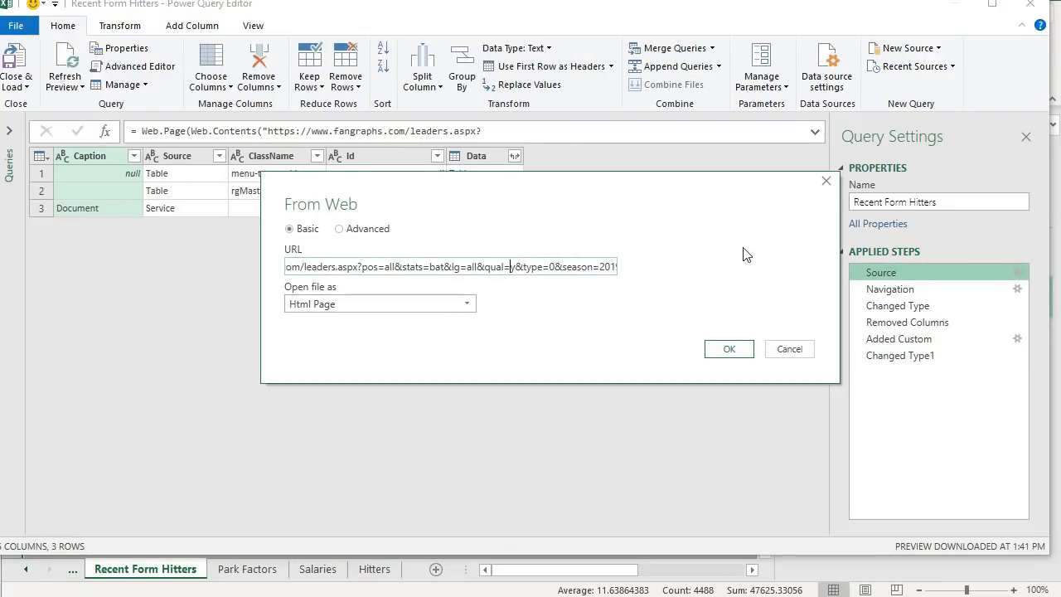
pyautogui.press('Delete')
pyautogui.write('10')
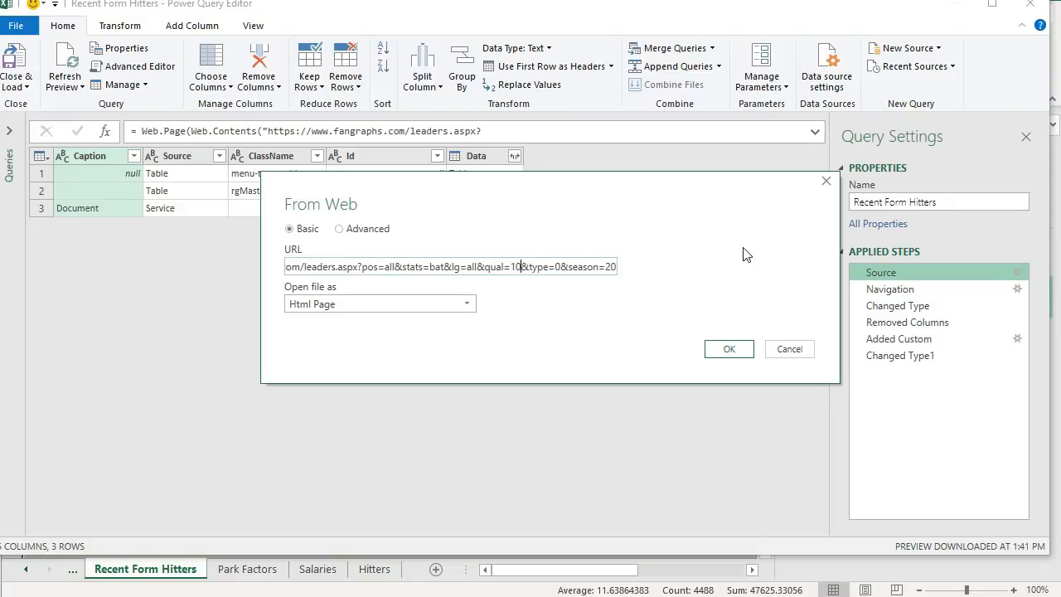
pyautogui.click(729, 349)
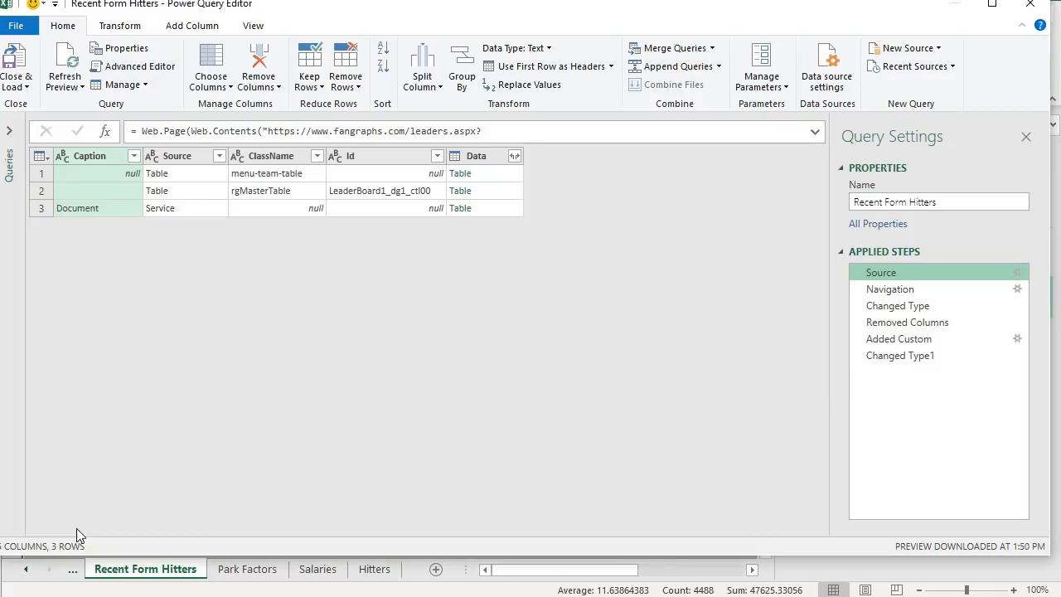
pyautogui.click(961, 358)
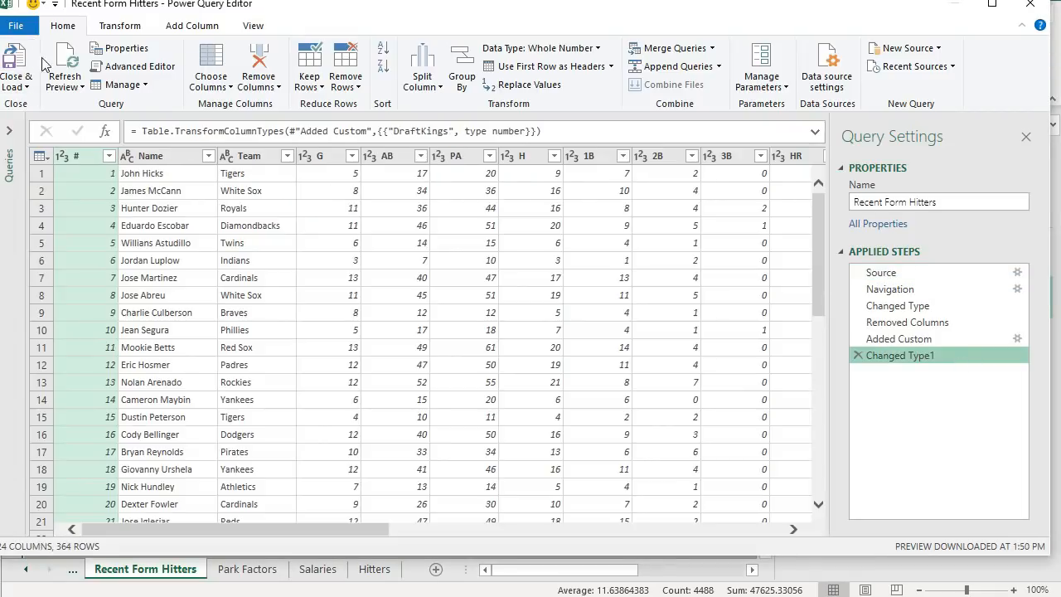
pyautogui.click(18, 62)
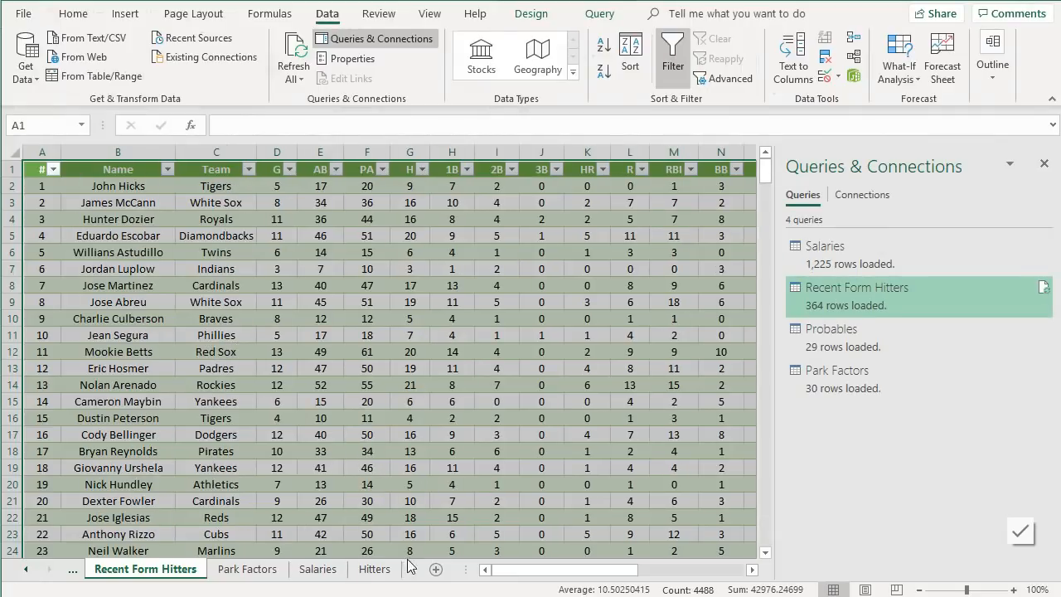
# - Review the refreshed L14 values down the Hitters sheet
pyautogui.click(375, 570)
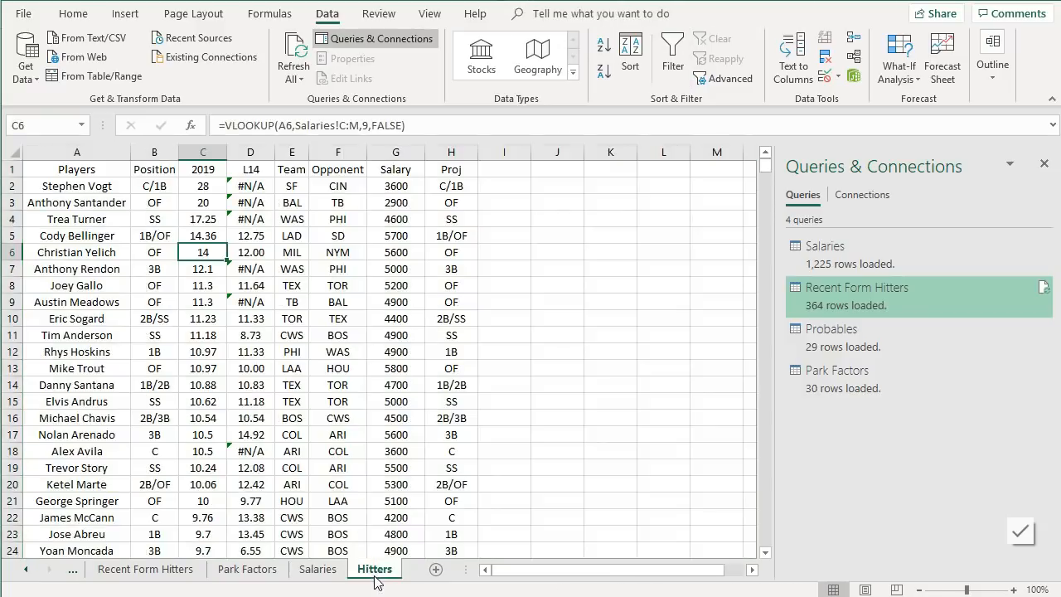
pyautogui.click(254, 252)
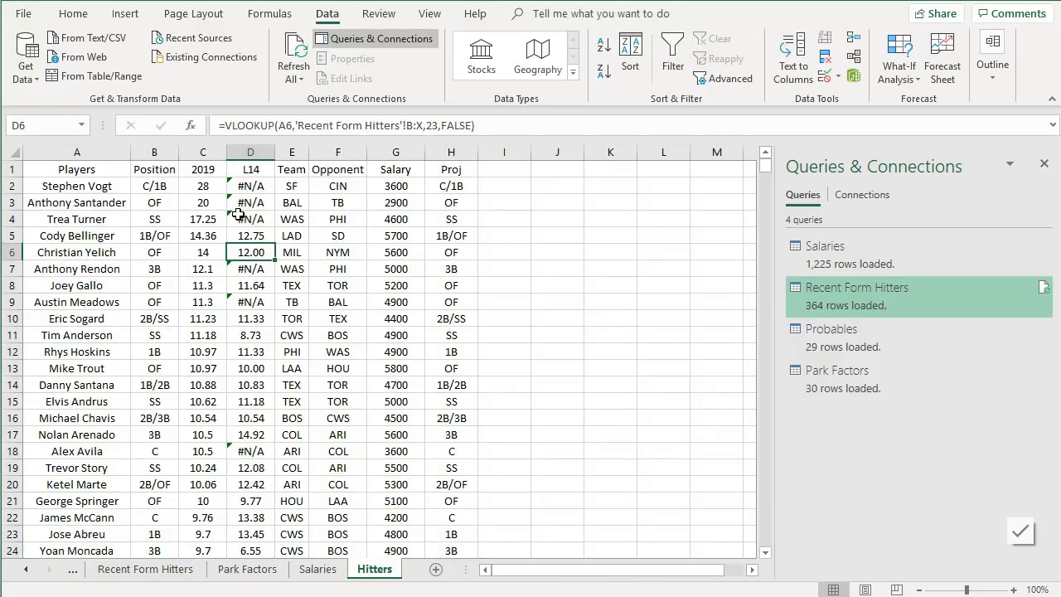
pyautogui.scroll(-5, 229, 220)
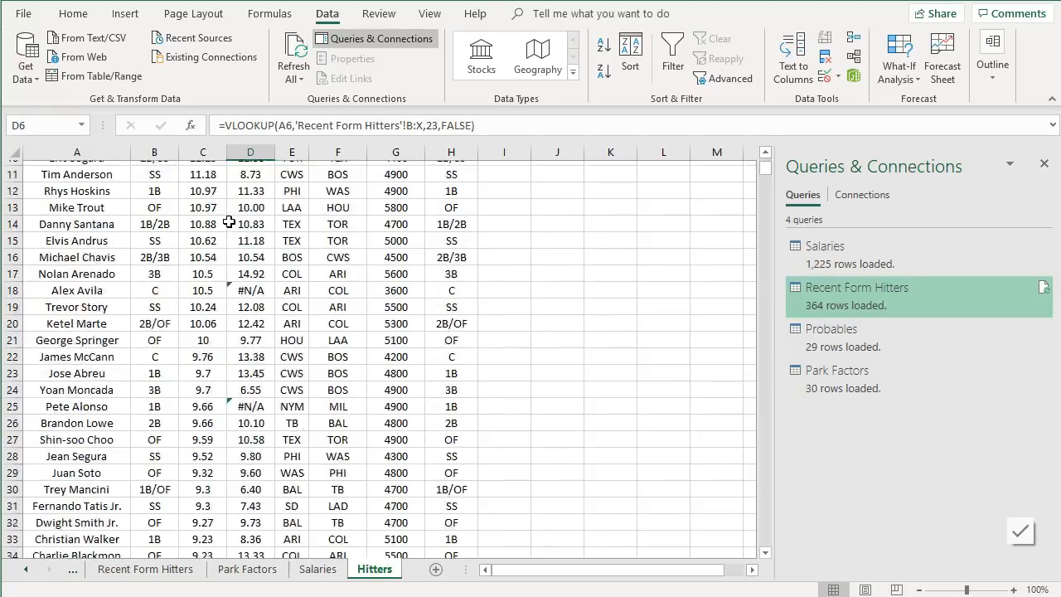
pyautogui.scroll(5, 229, 221)
pyautogui.scroll(-11, 229, 221)
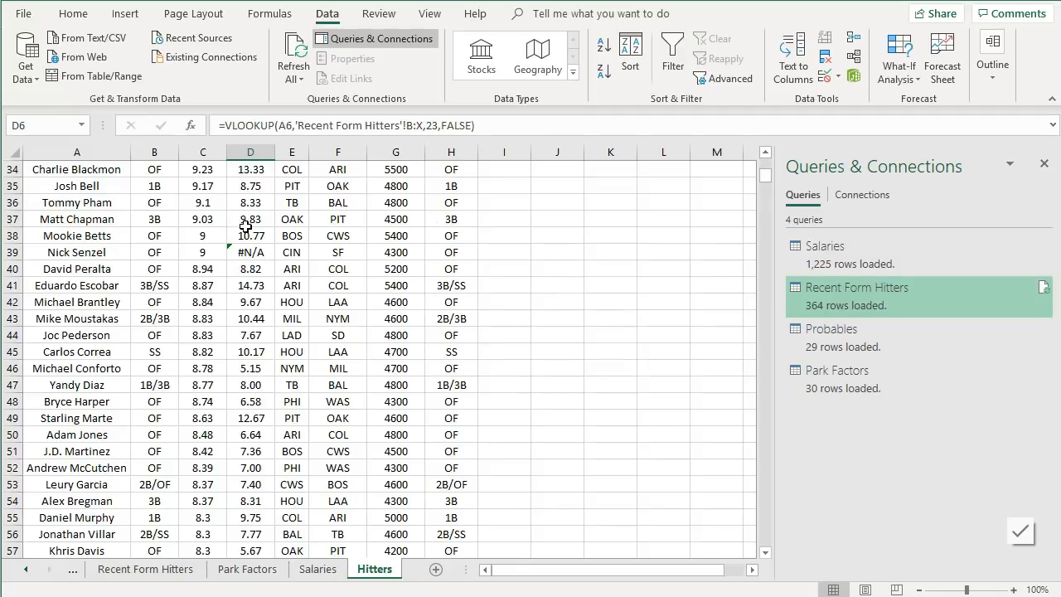
pyautogui.scroll(-12, 246, 226)
pyautogui.scroll(-2, 273, 307)
pyautogui.scroll(20, 278, 308)
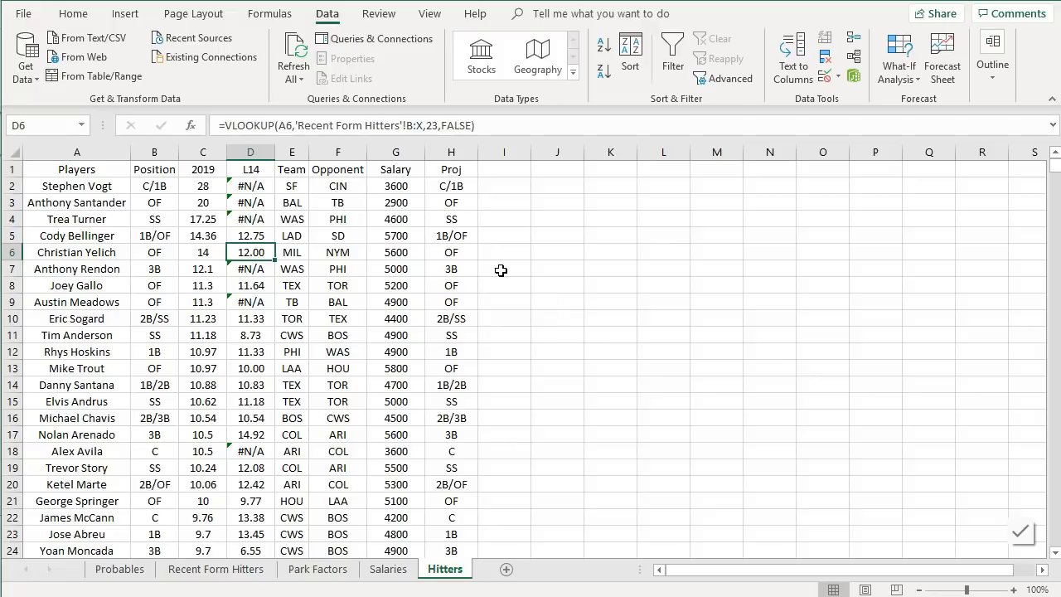
# - Color the Hitters sheet tab green
pyautogui.rightClick(448, 577)
pyautogui.moveTo(510, 496)
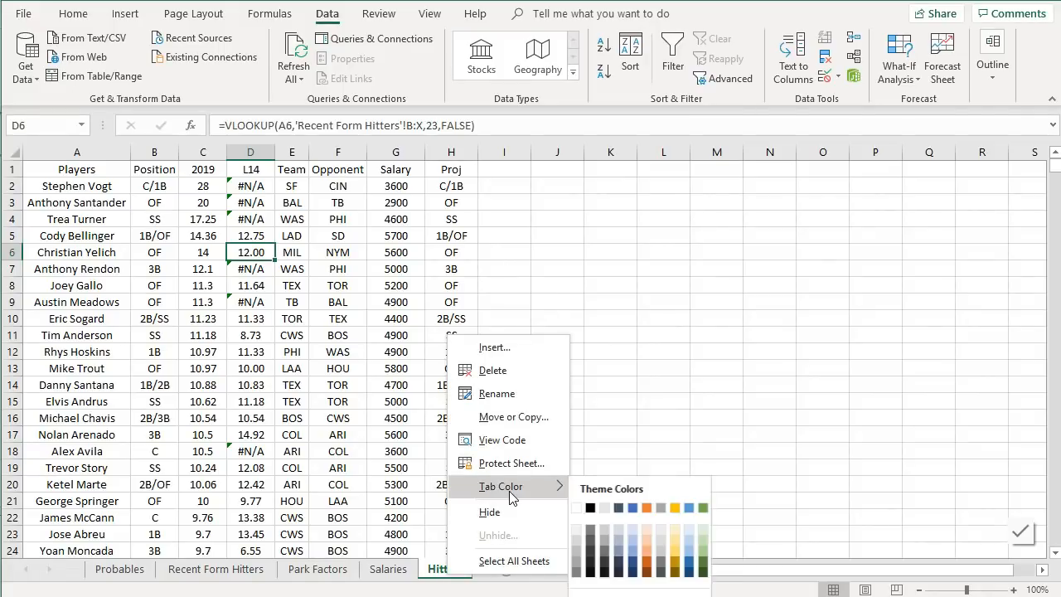
pyautogui.click(704, 508)
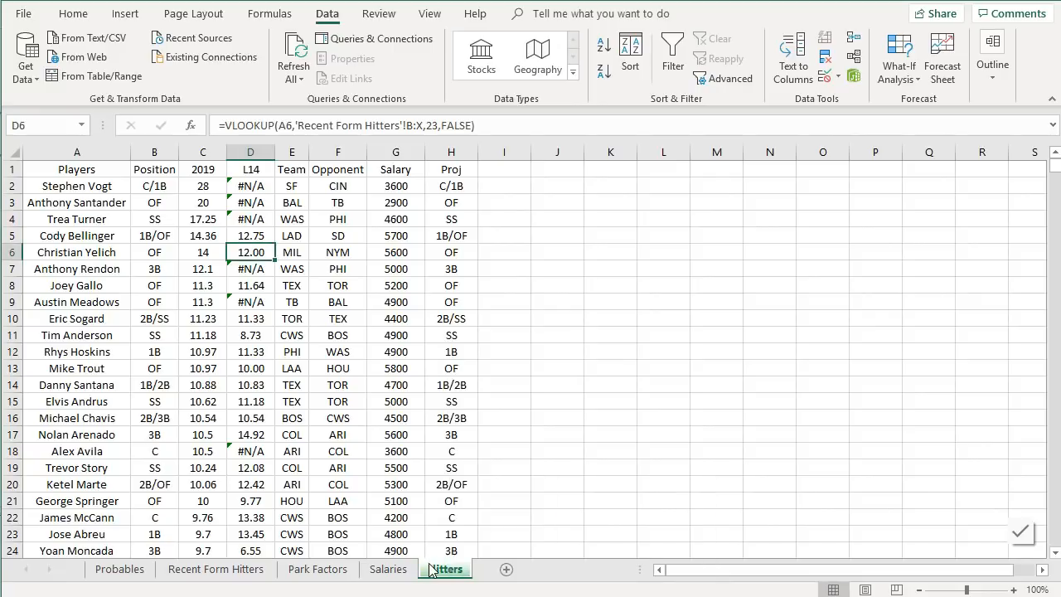
# - Color the Salaries and Park Factors sheet tabs red
pyautogui.click(396, 574)
pyautogui.rightClick(395, 574)
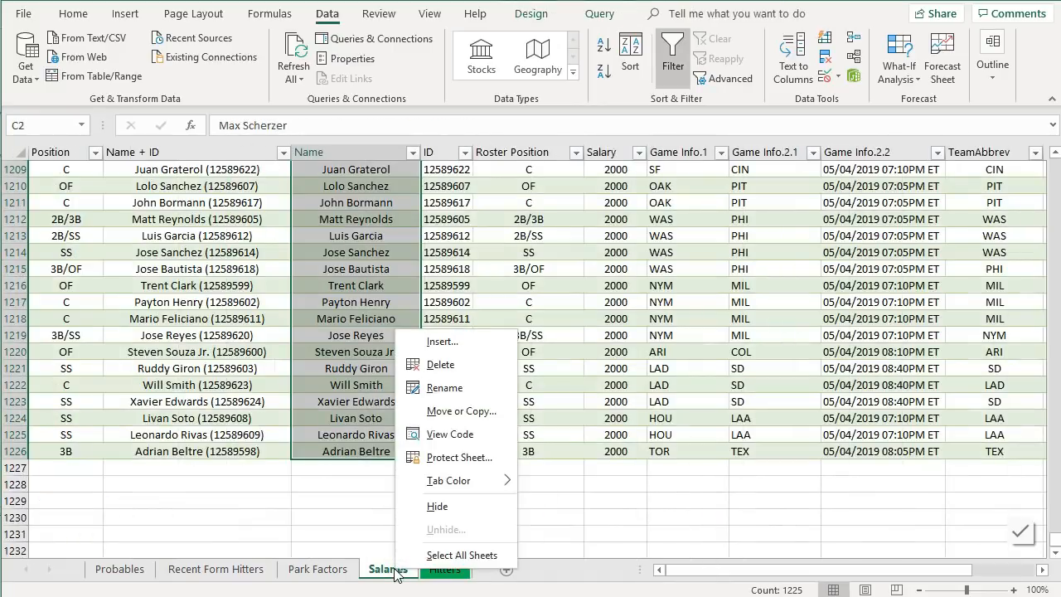
pyautogui.moveTo(470, 482)
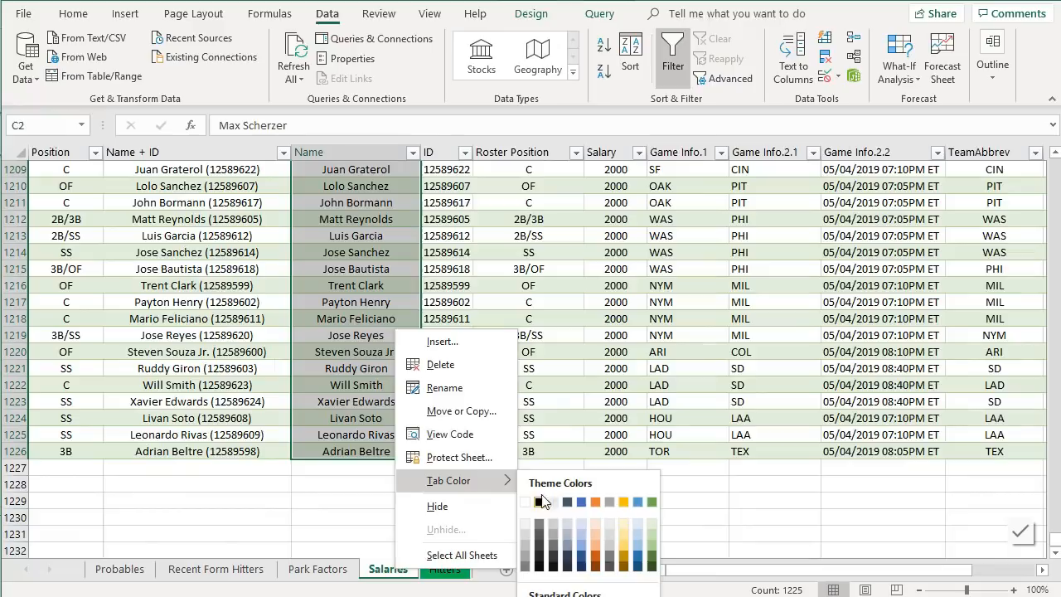
pyautogui.click(539, 596)
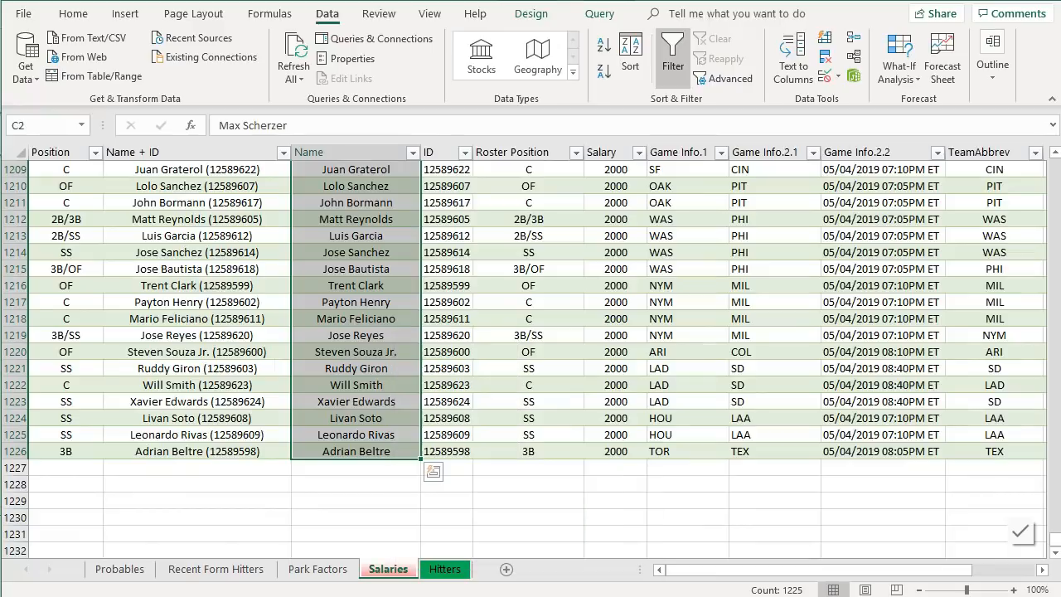
pyautogui.click(328, 579)
pyautogui.rightClick(327, 580)
pyautogui.moveTo(411, 487)
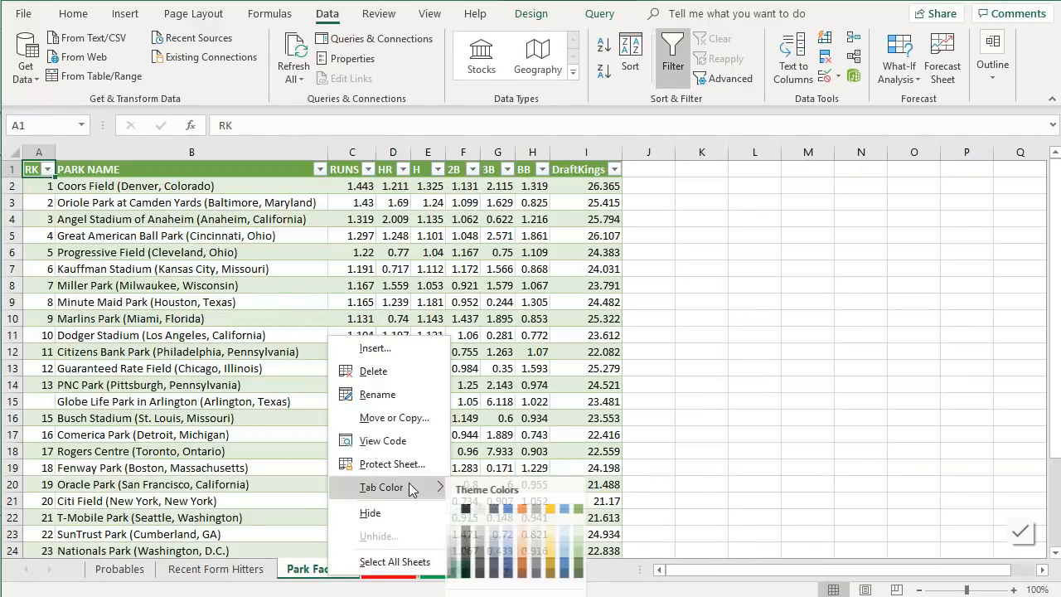
pyautogui.click(472, 596)
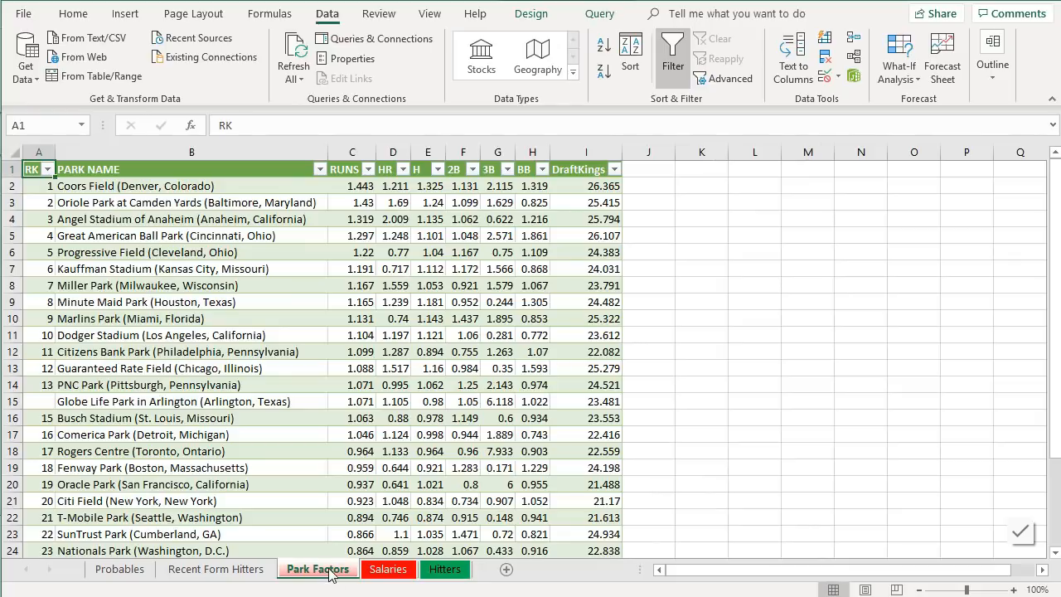
# - Color the Recent Form Hitters and Probables sheet tabs red
pyautogui.rightClick(388, 569)
pyautogui.click(261, 572)
pyautogui.click(259, 570)
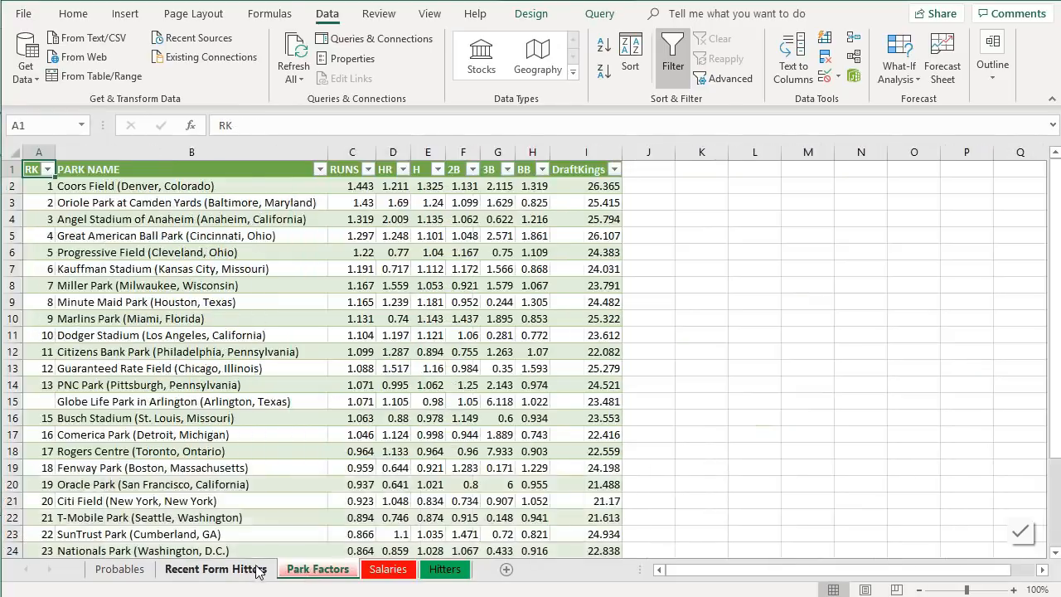
pyautogui.rightClick(257, 570)
pyautogui.moveTo(331, 478)
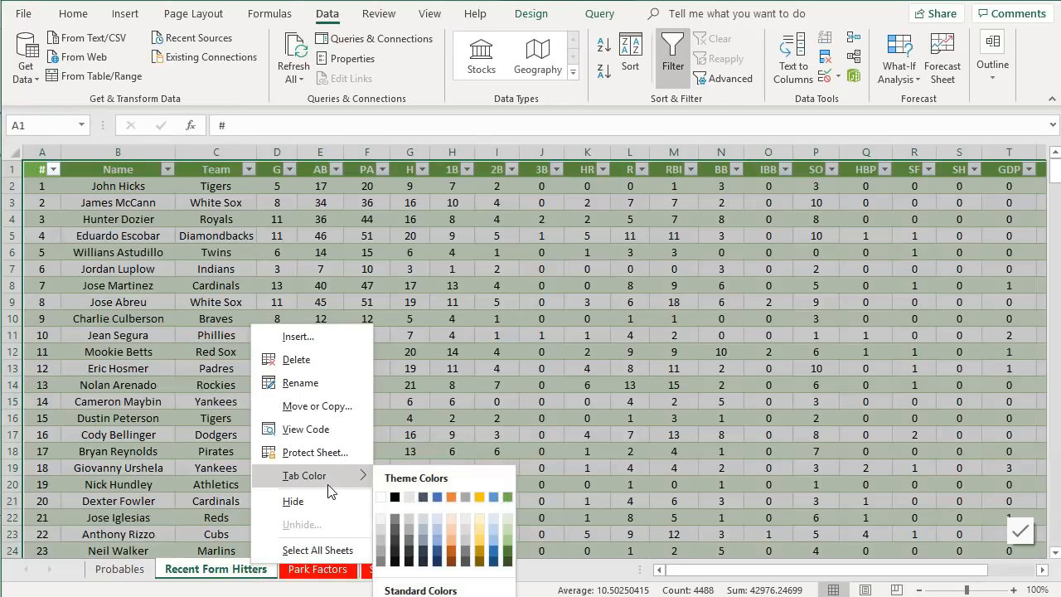
pyautogui.click(396, 595)
pyautogui.click(132, 572)
pyautogui.rightClick(136, 573)
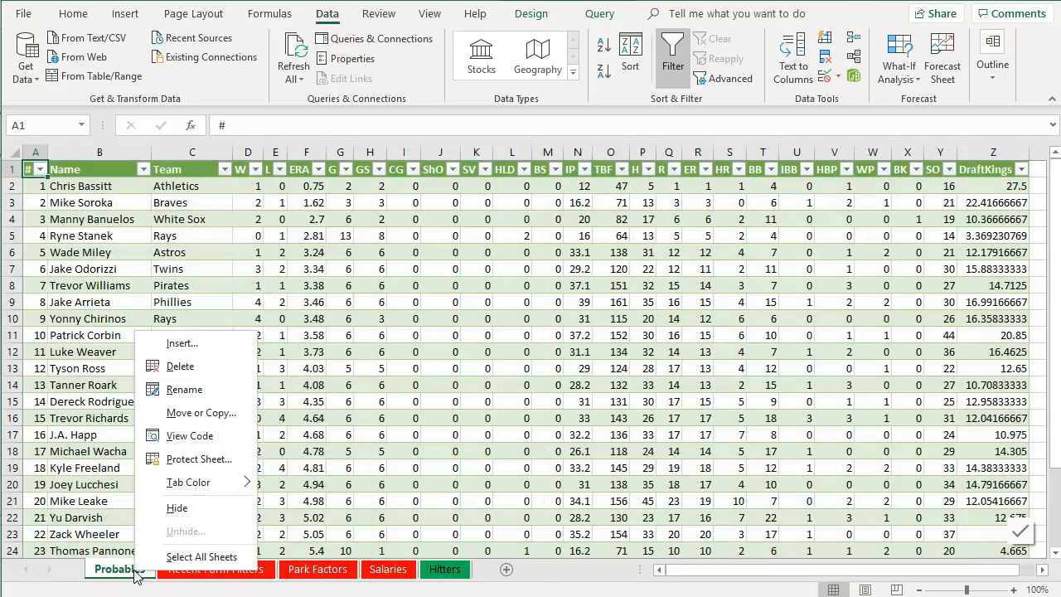
pyautogui.moveTo(230, 494)
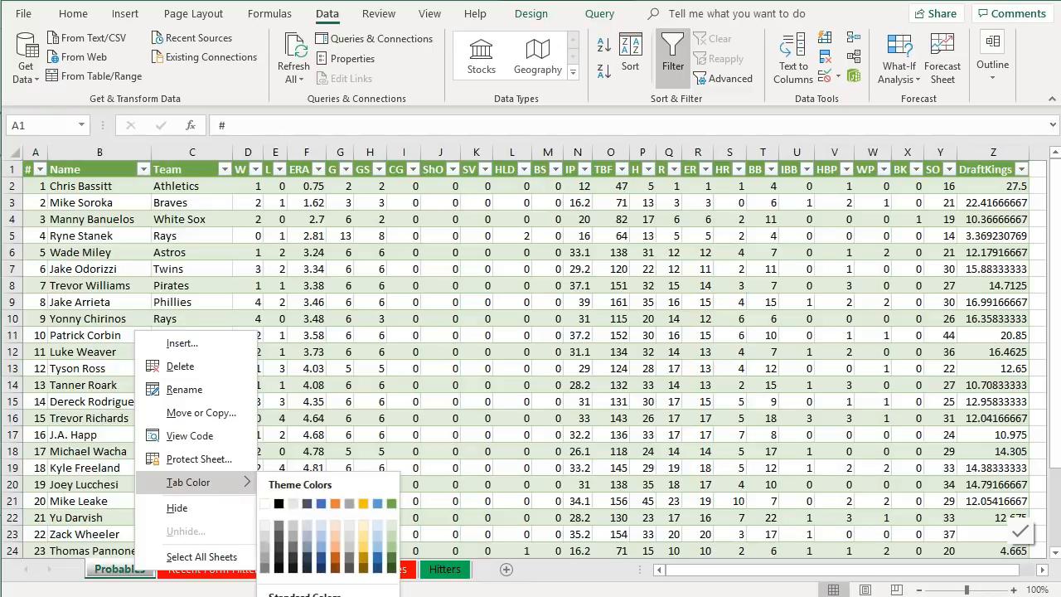
pyautogui.click(279, 595)
pyautogui.click(285, 576)
pyautogui.click(364, 576)
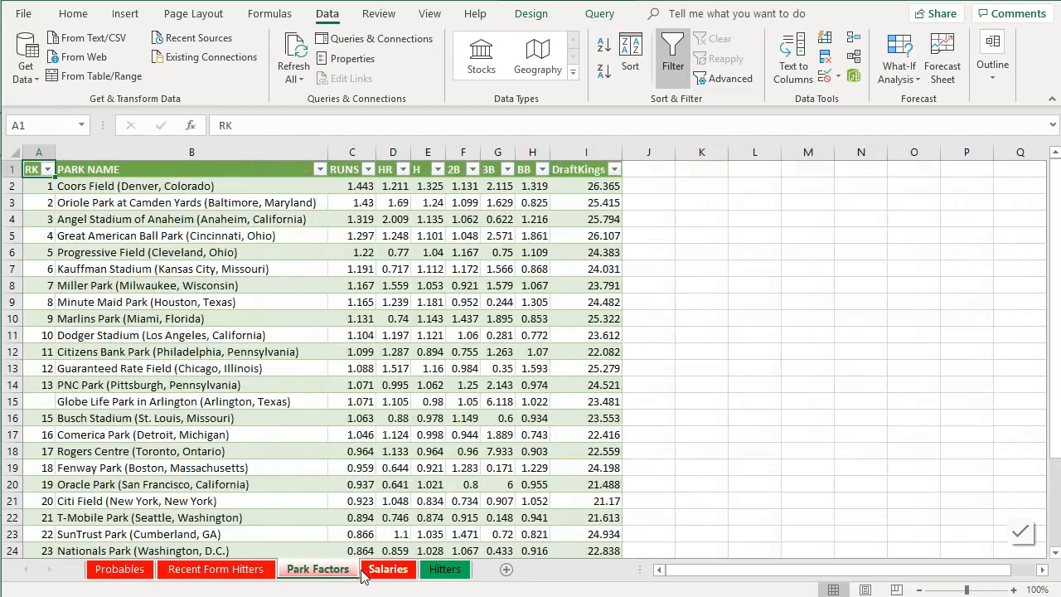
pyautogui.click(445, 570)
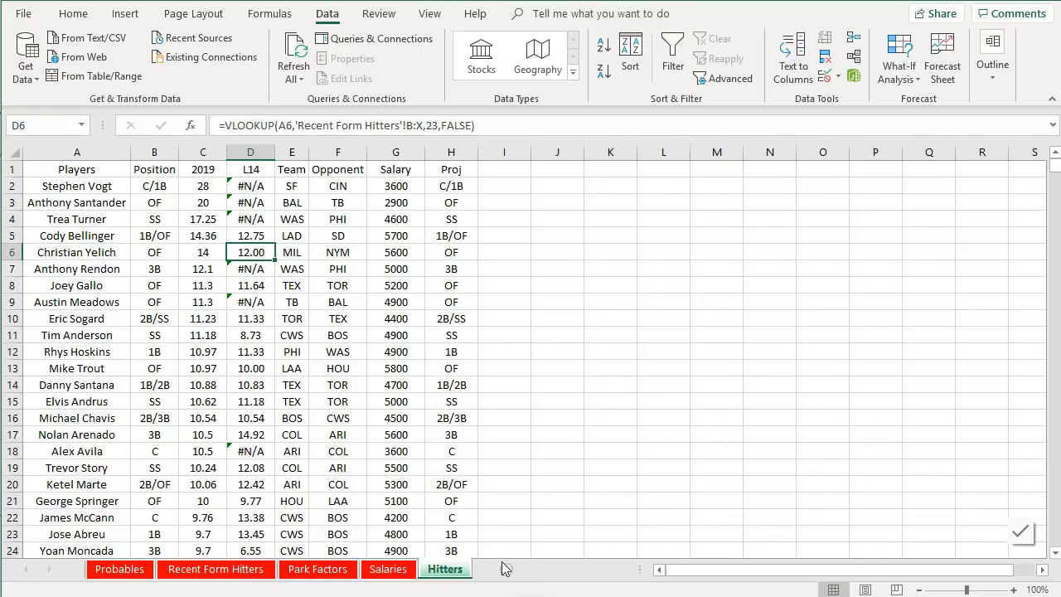
# - Insert a new sheet placed before Hitters and rename it Functions
pyautogui.click(506, 570)
pyautogui.moveTo(506, 572); pyautogui.dragTo(431, 581)
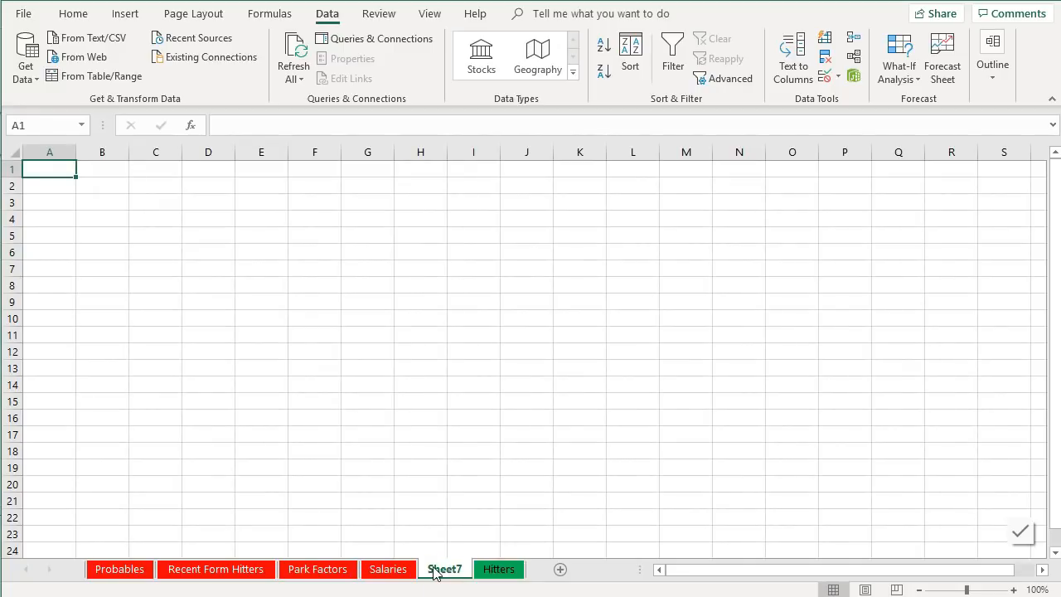
pyautogui.doubleClick(434, 570)
pyautogui.write('Fucntio')
pyautogui.press('BackSpace')
pyautogui.press('BackSpace')
pyautogui.press('BackSpace')
pyautogui.write('ctions')
pyautogui.press('BackSpace')
pyautogui.press('BackSpace')
pyautogui.press('BackSpace')
pyautogui.press('BackSpace')
pyautogui.press('BackSpace')
pyautogui.press('BackSpace')
pyautogui.press('BackSpace')
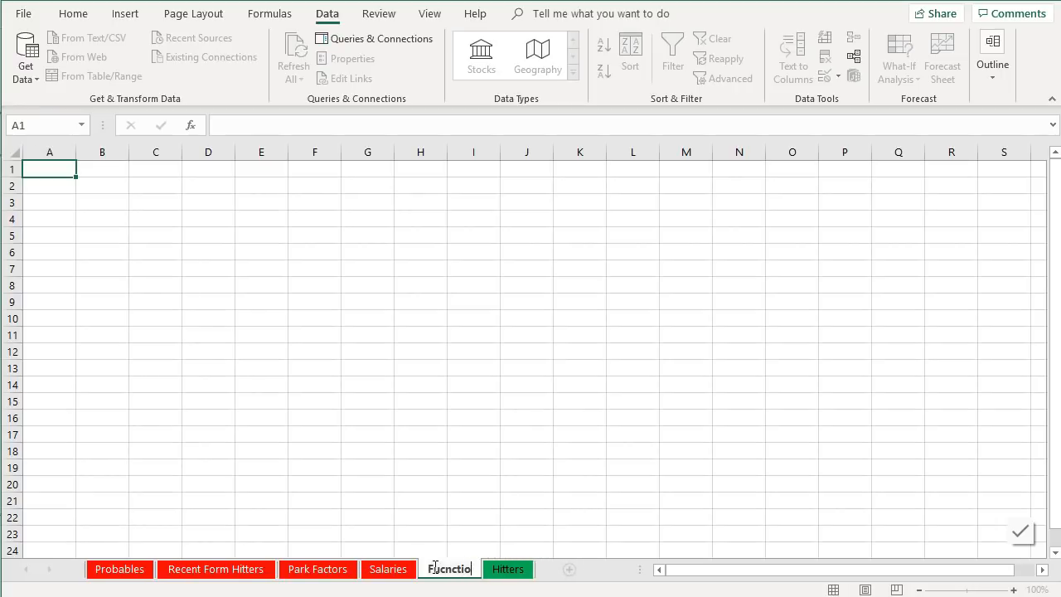
pyautogui.press('BackSpace')
pyautogui.write('nctions')
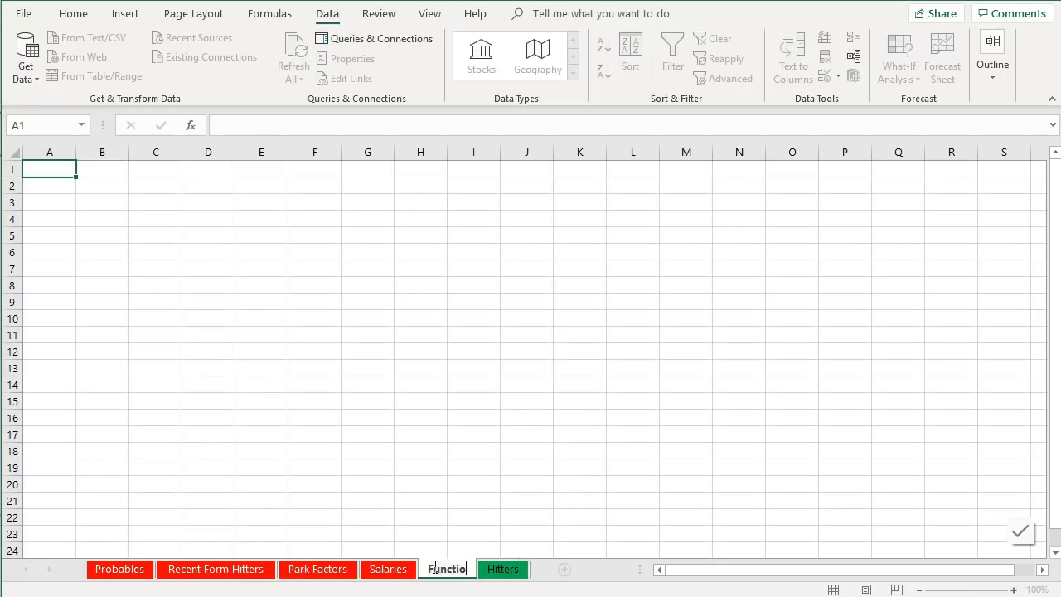
pyautogui.click(476, 489)
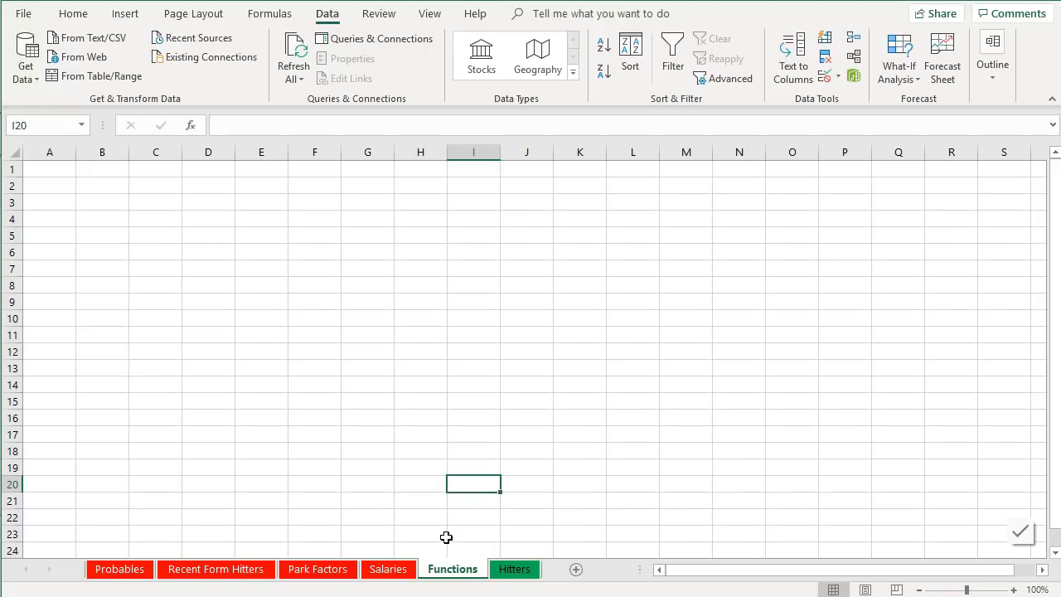
# - Color the Functions sheet tab black
pyautogui.rightClick(448, 567)
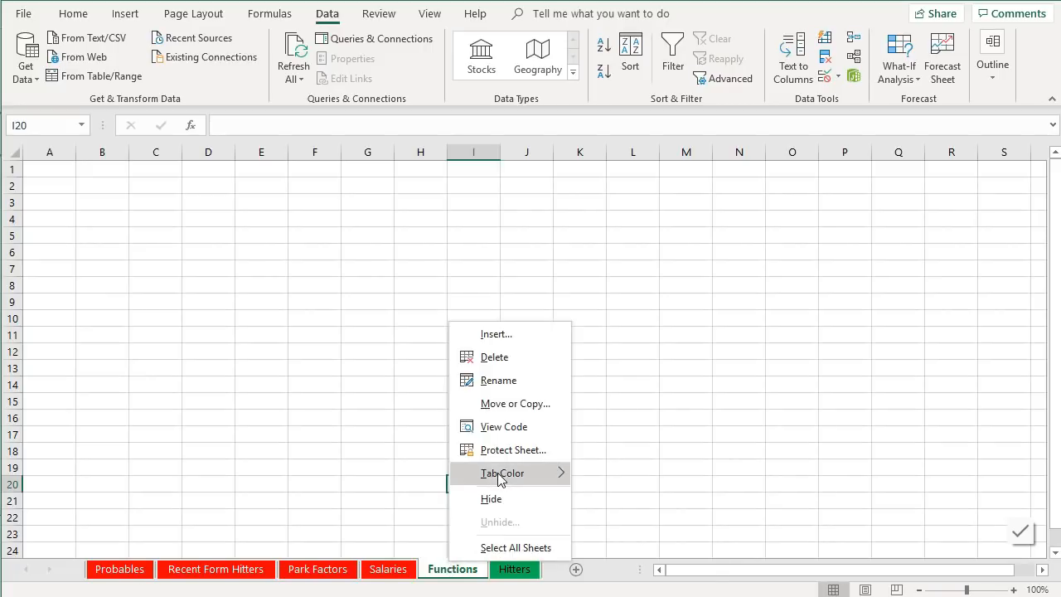
pyautogui.moveTo(510, 473)
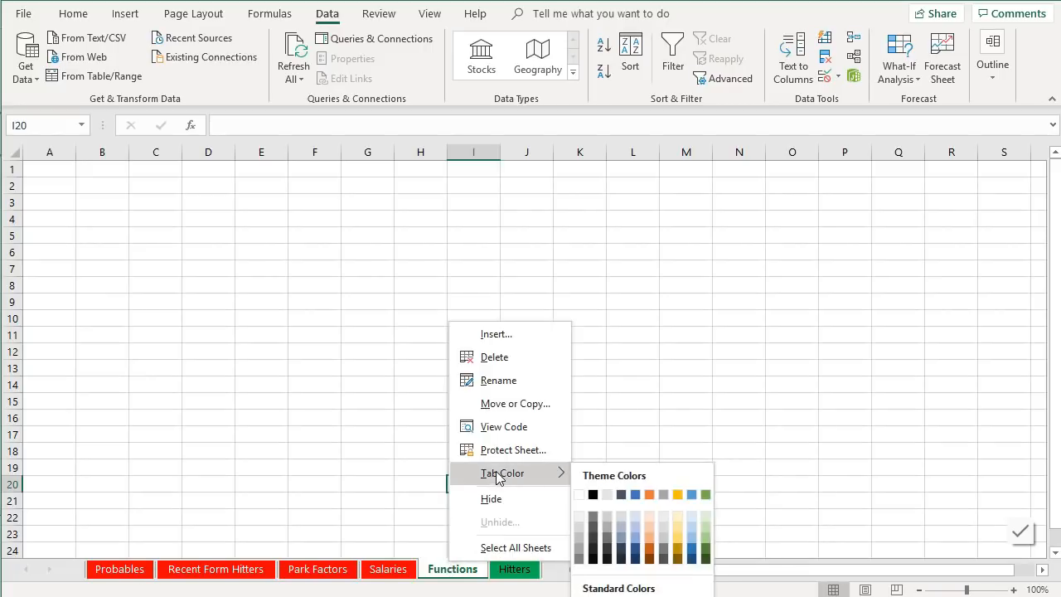
pyautogui.click(593, 495)
pyautogui.click(478, 568)
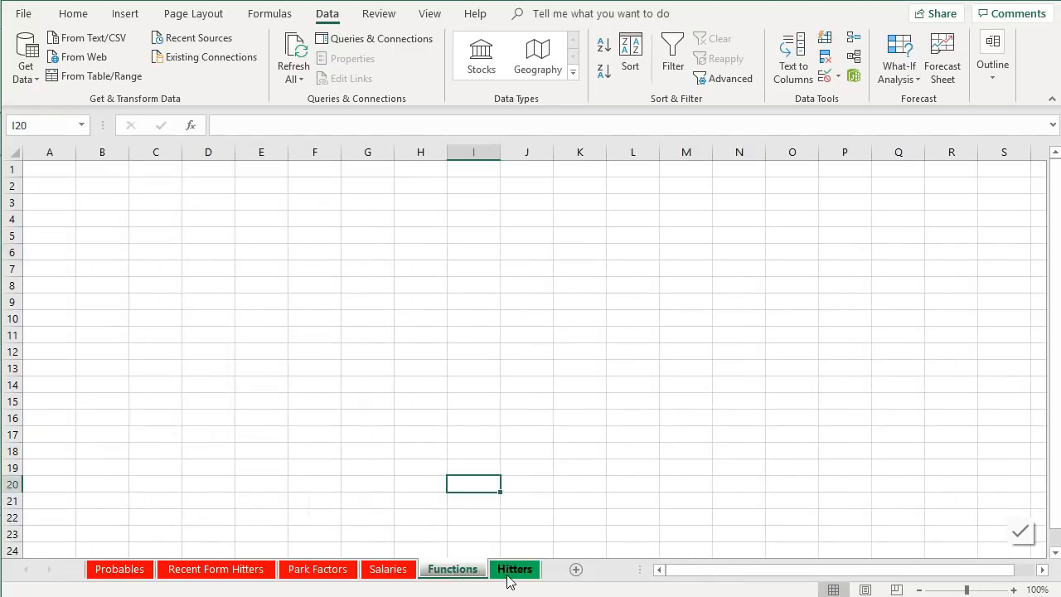
# - Add the header Pitcher in column I of the Hitters sheet
pyautogui.click(509, 573)
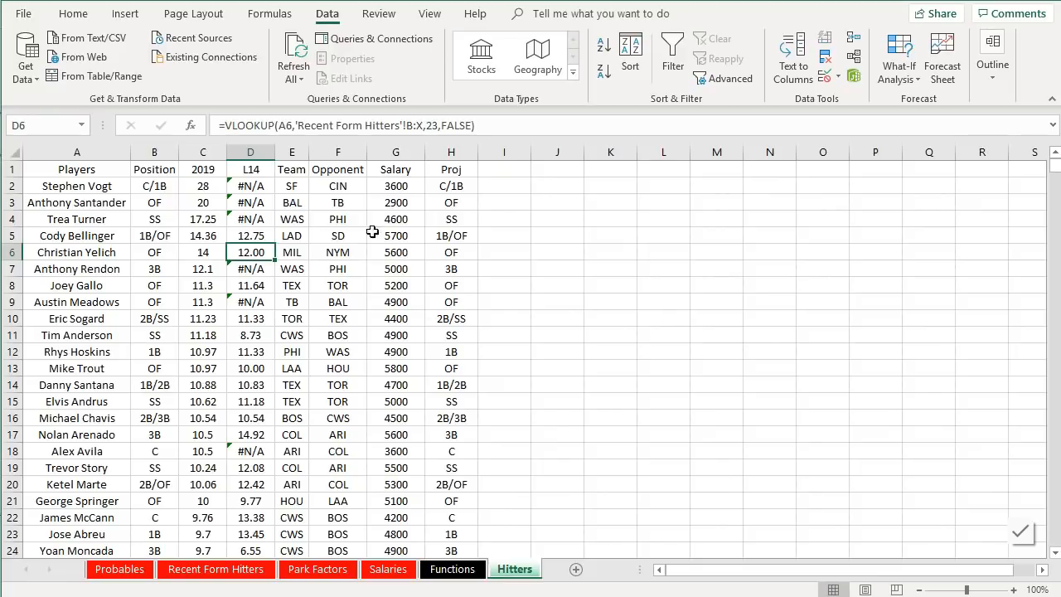
pyautogui.click(487, 171)
pyautogui.write('Pitcher')
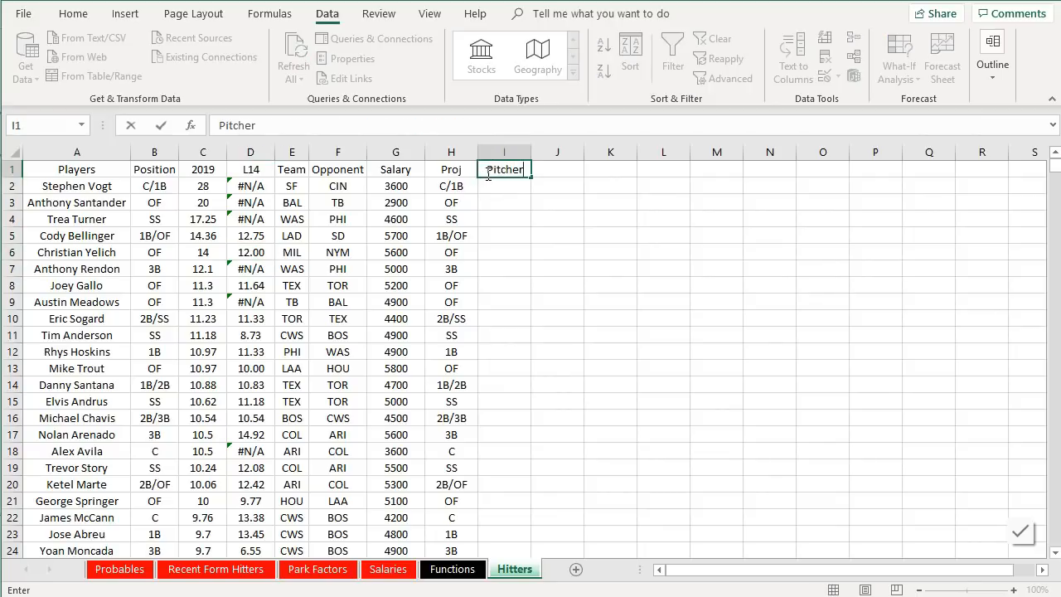
pyautogui.press('Return')
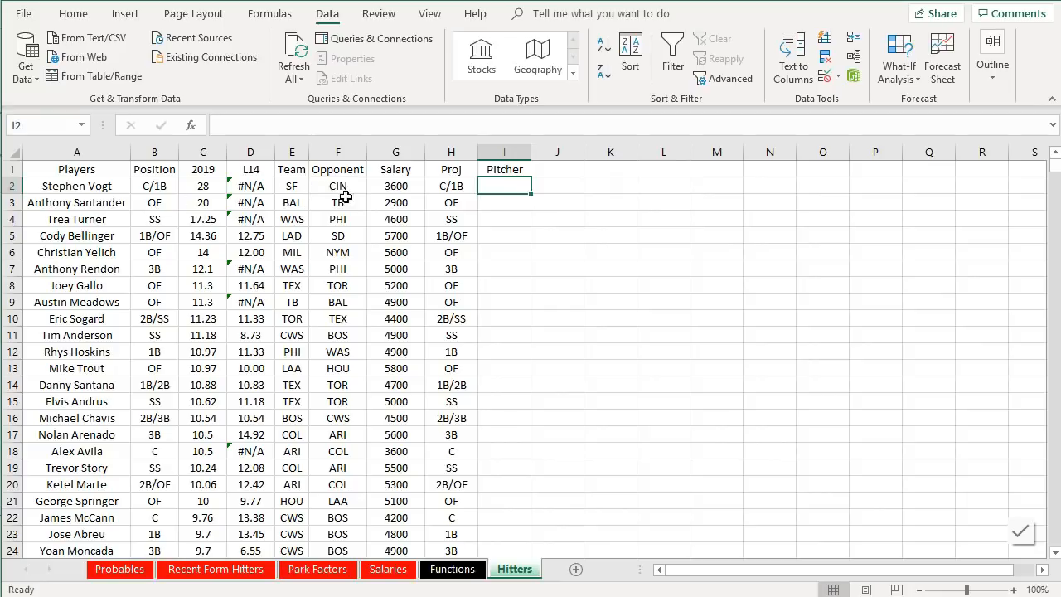
# - Copy the Hitters Opponent column into column A of the Functions sheet, pasting it as values
pyautogui.click(335, 236)
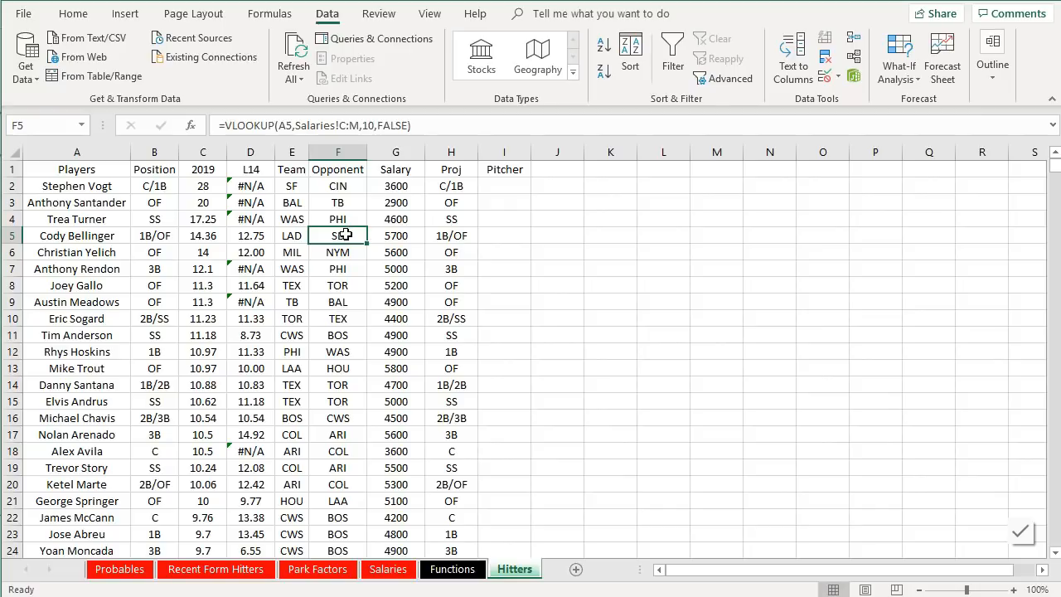
pyautogui.click(119, 568)
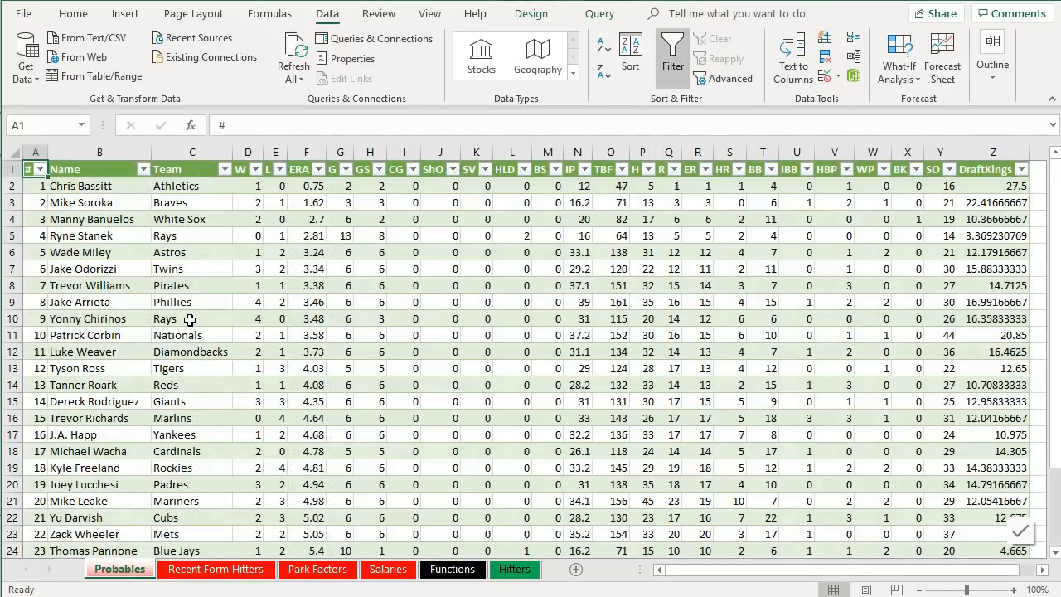
pyautogui.click(175, 489)
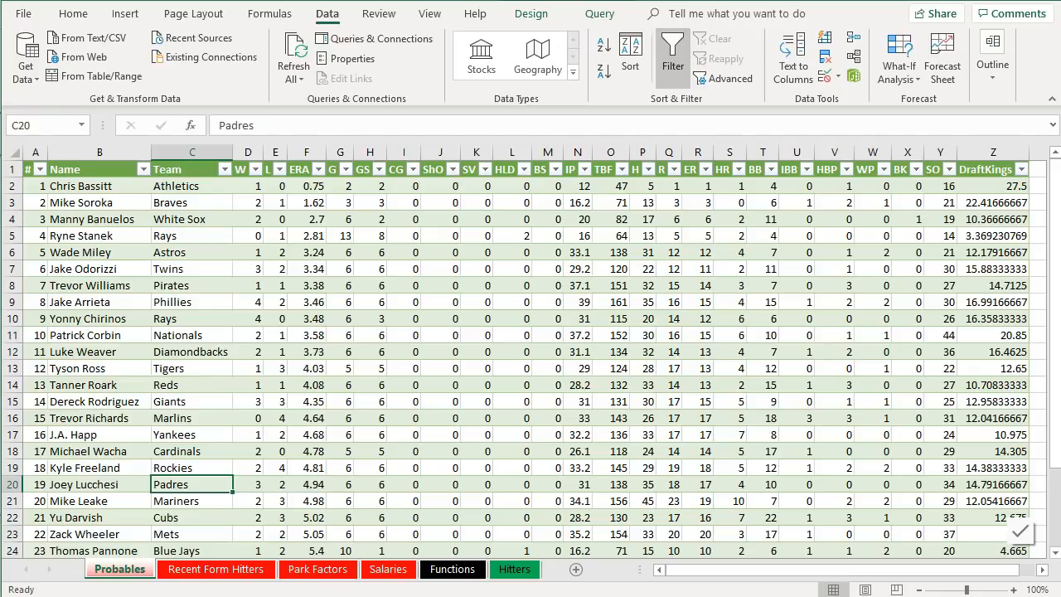
pyautogui.click(515, 569)
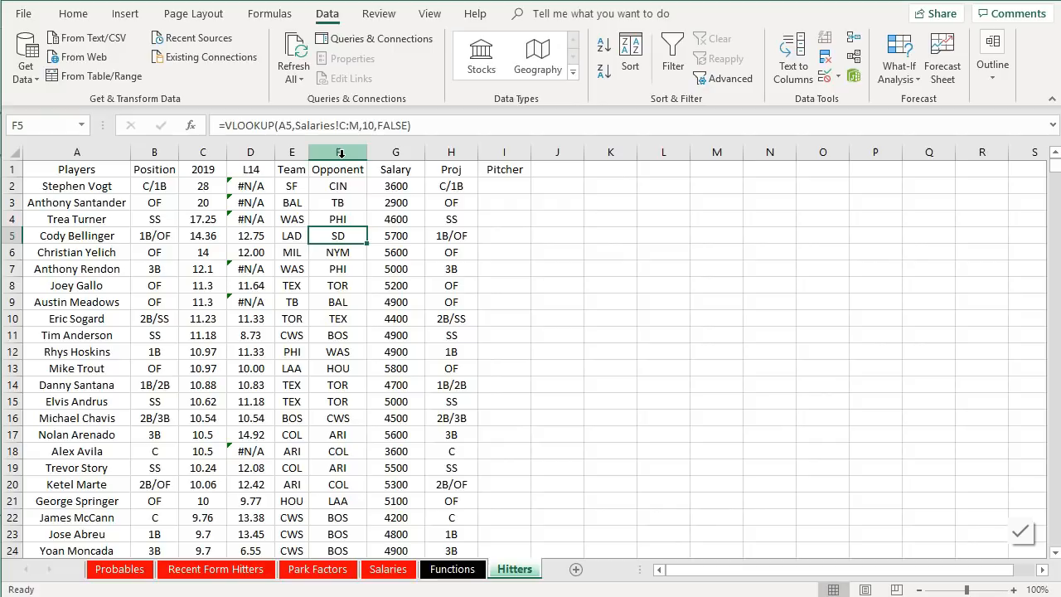
pyautogui.click(341, 154)
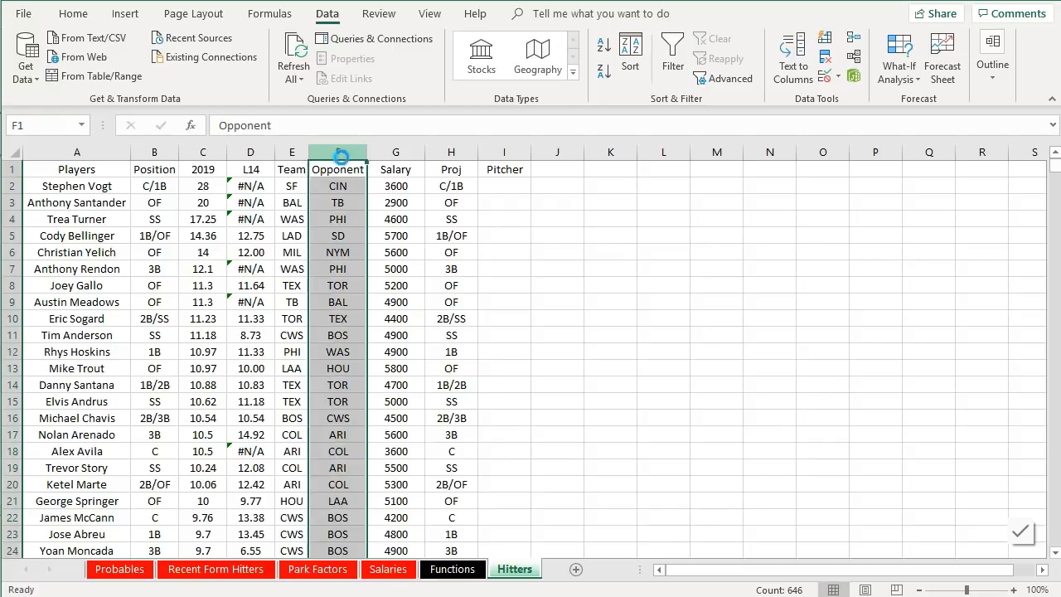
pyautogui.hotkey('ctrl', 'c')
pyautogui.click(448, 569)
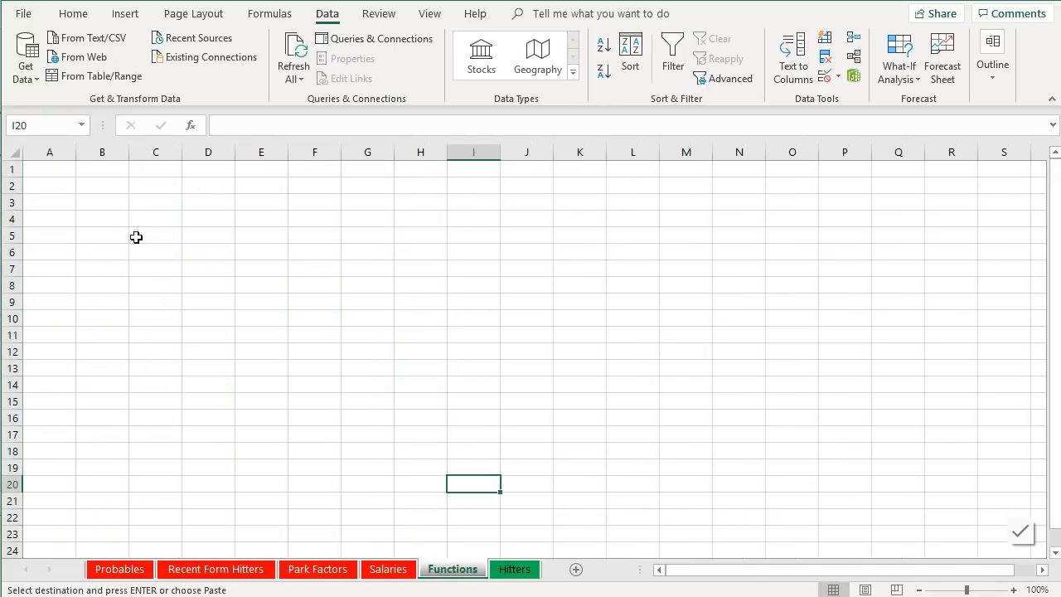
pyautogui.click(45, 169)
pyautogui.hotkey('ctrl', 'v')
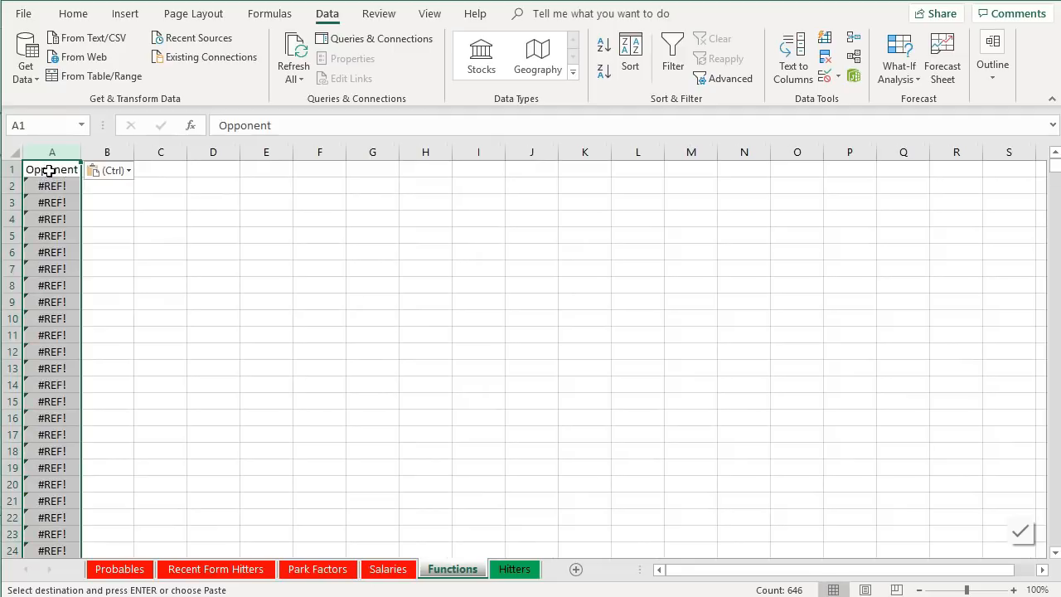
pyautogui.rightClick(49, 170)
pyautogui.click(115, 251)
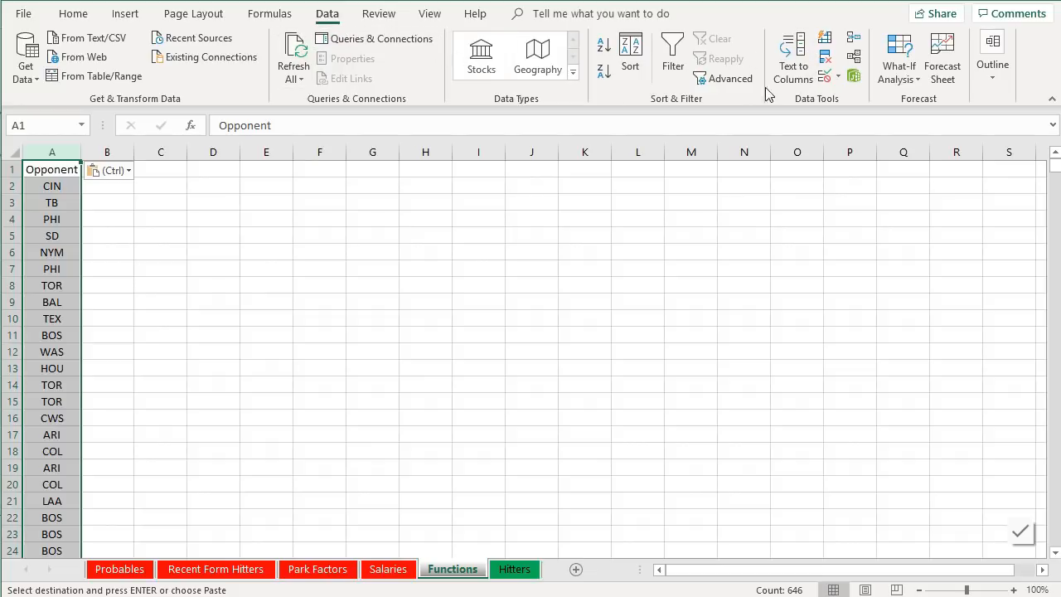
# - Remove duplicate opponents from column A, treating the first row as headers
pyautogui.click(825, 59)
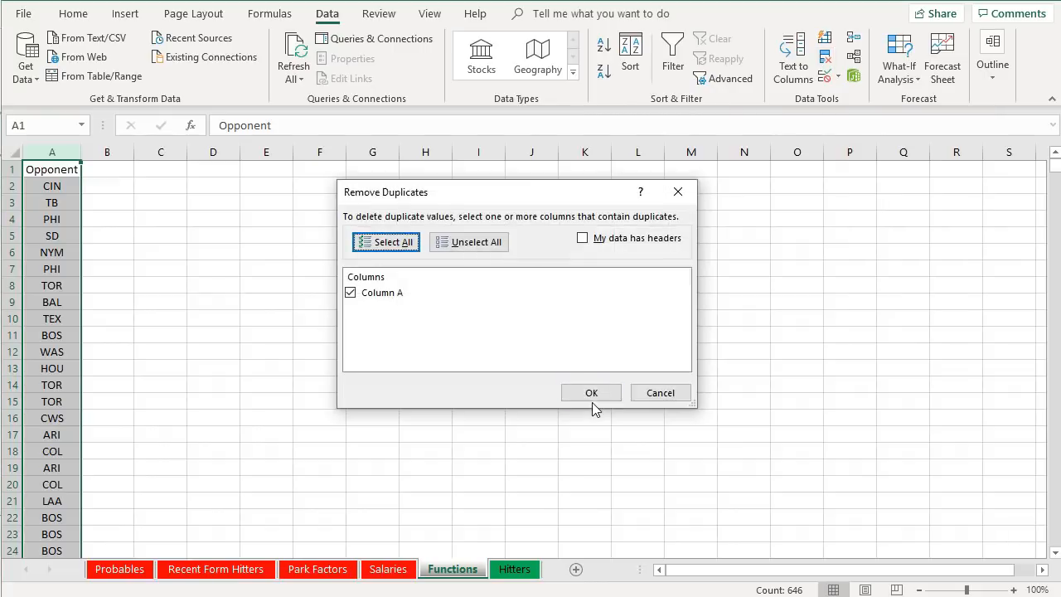
pyautogui.click(615, 238)
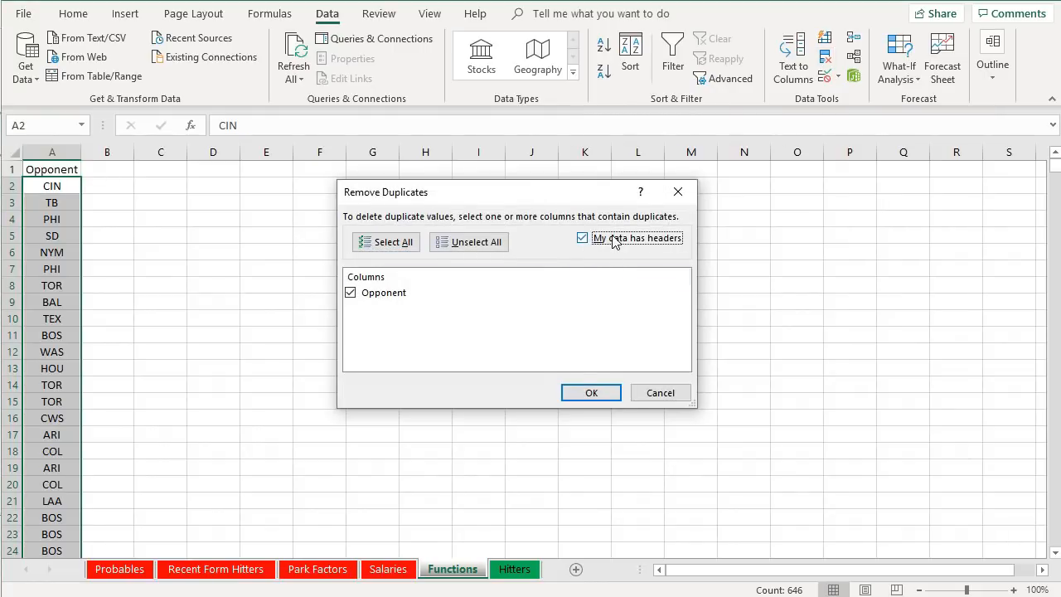
pyautogui.click(590, 392)
pyautogui.click(549, 330)
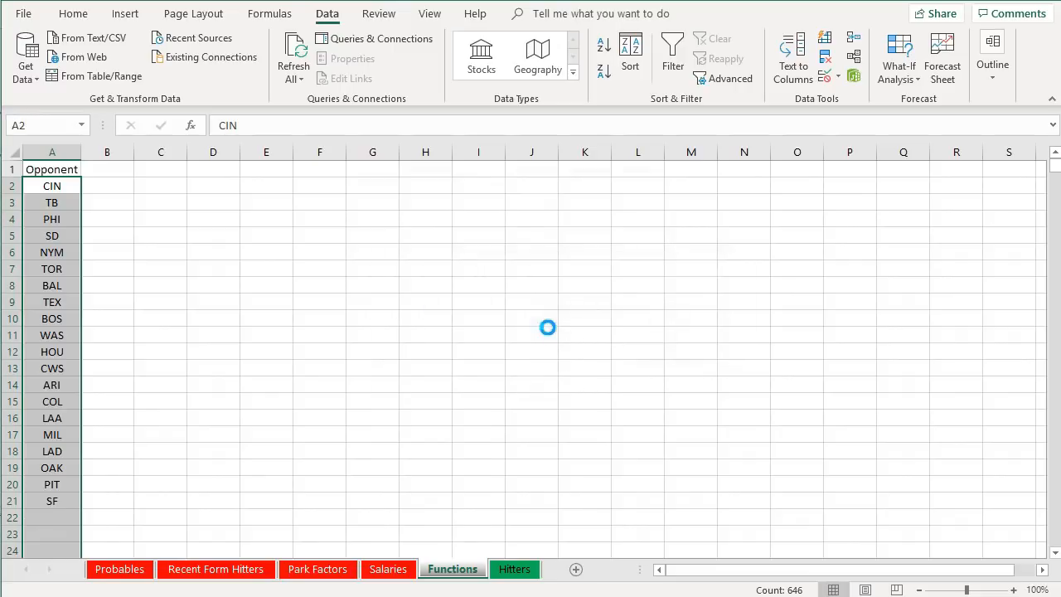
pyautogui.click(630, 54)
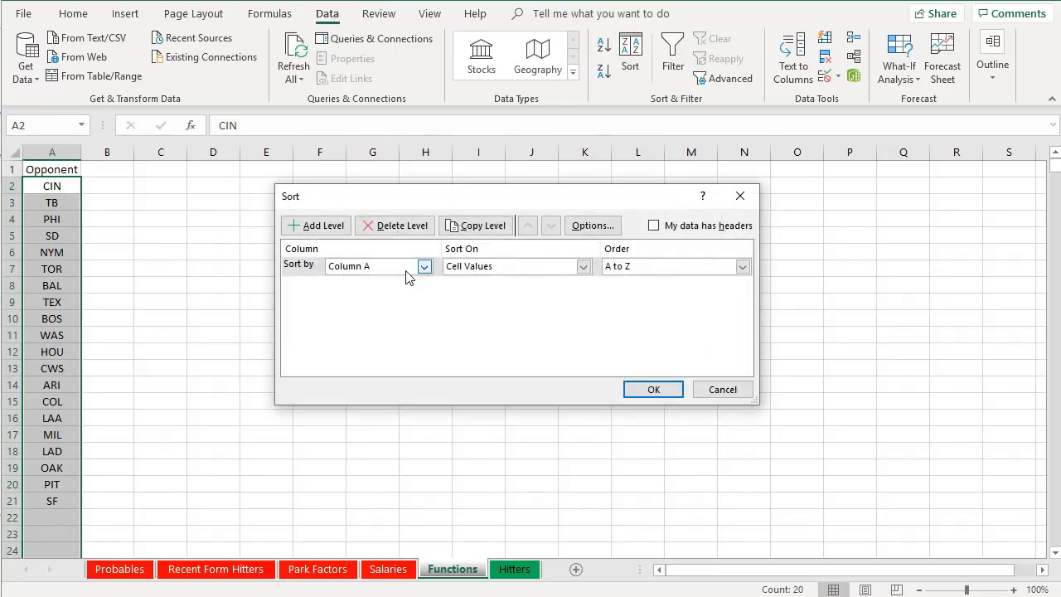
pyautogui.click(726, 392)
pyautogui.click(69, 501)
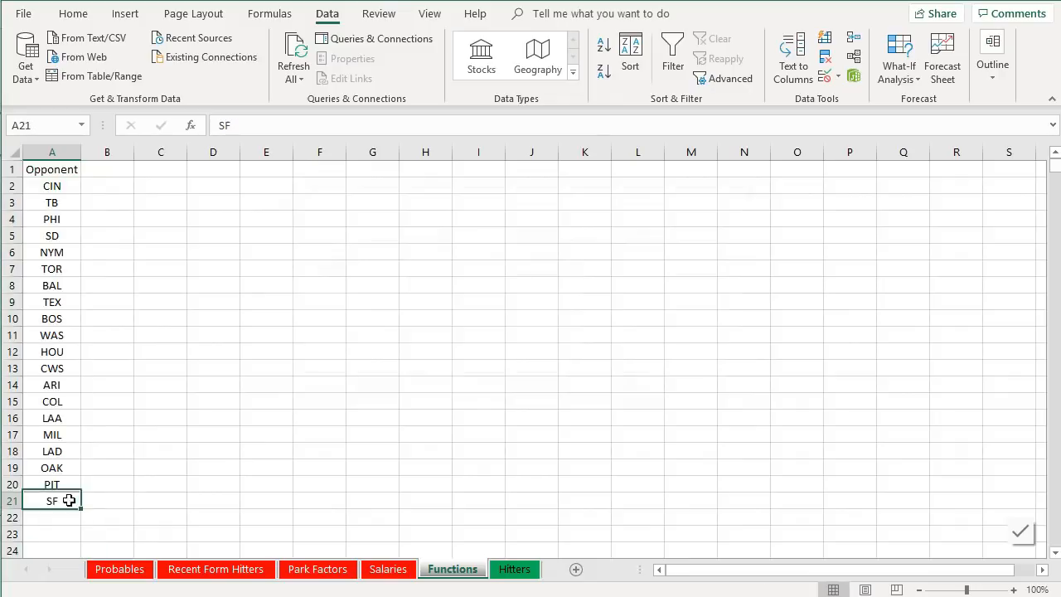
# - Paste the Probables Team column as values over column A of the Functions sheet and autofit its width
pyautogui.click(514, 570)
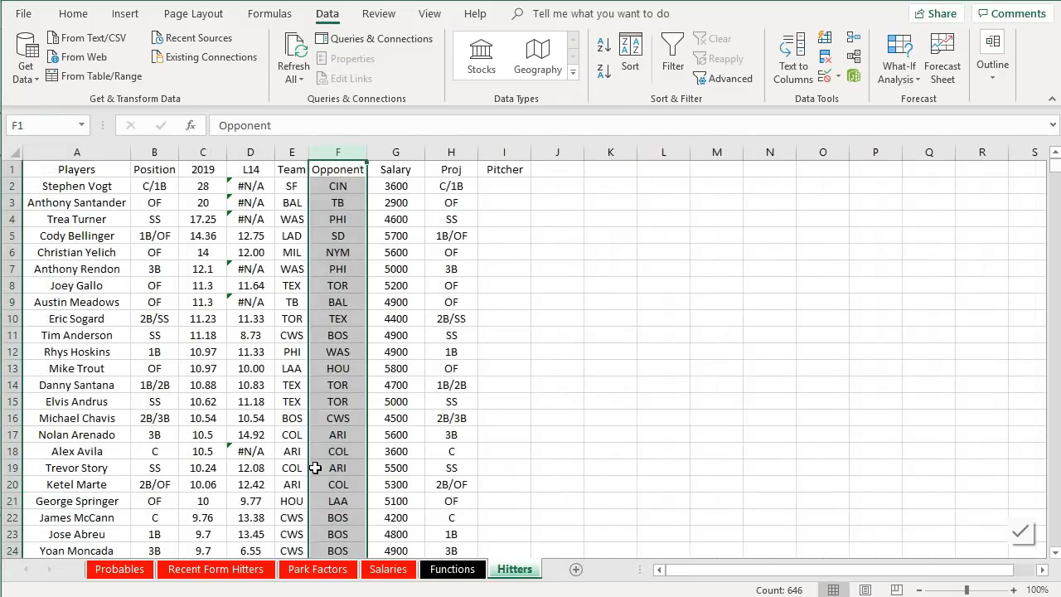
pyautogui.click(122, 570)
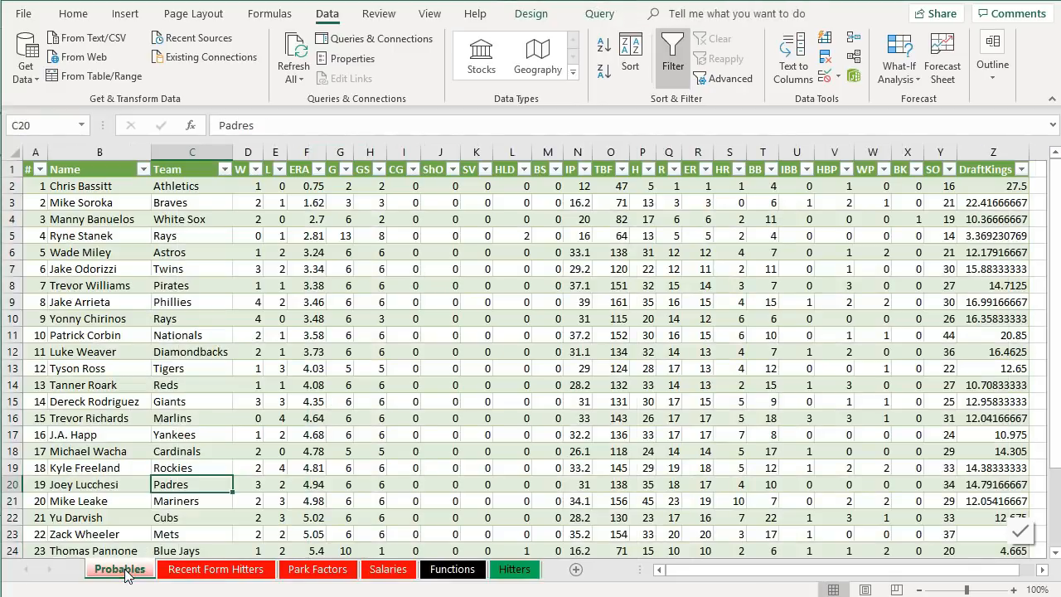
pyautogui.click(180, 154)
pyautogui.hotkey('ctrl', 'c')
pyautogui.click(452, 570)
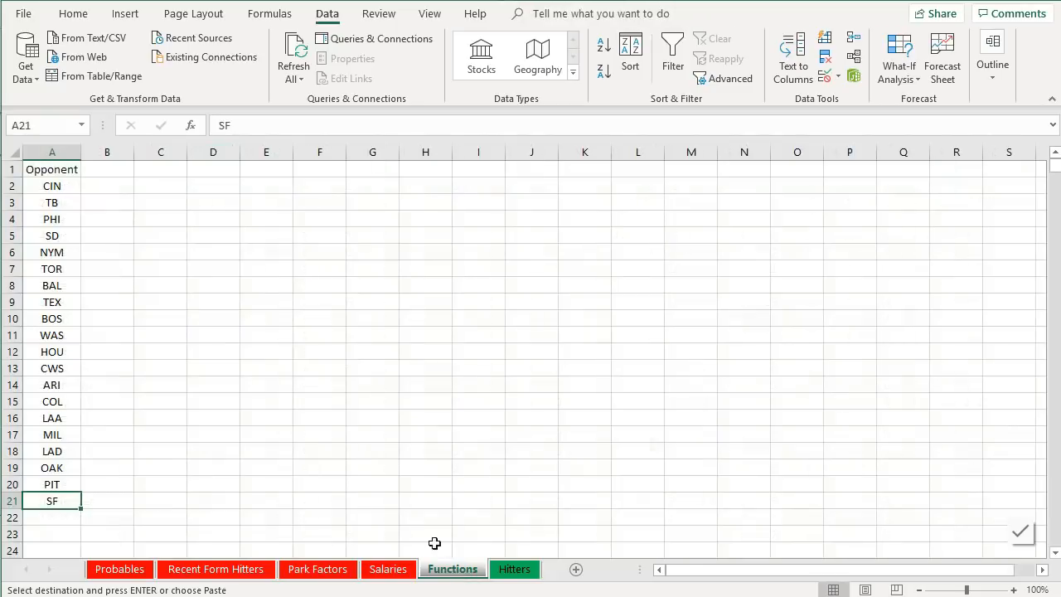
pyautogui.click(42, 172)
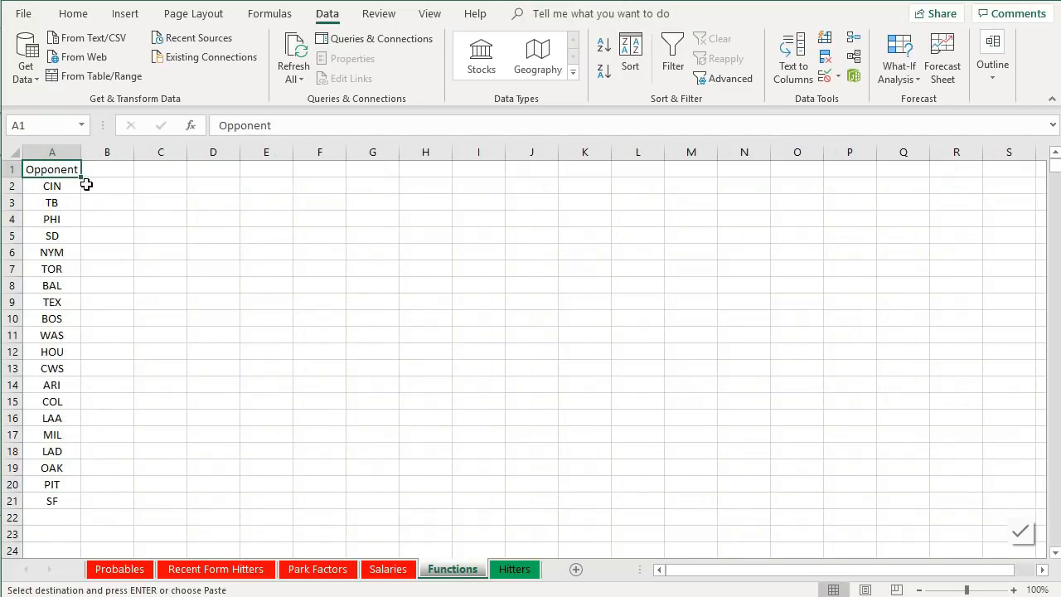
pyautogui.rightClick(73, 169)
pyautogui.click(136, 248)
pyautogui.scroll(-3, 136, 248)
pyautogui.scroll(3, 133, 250)
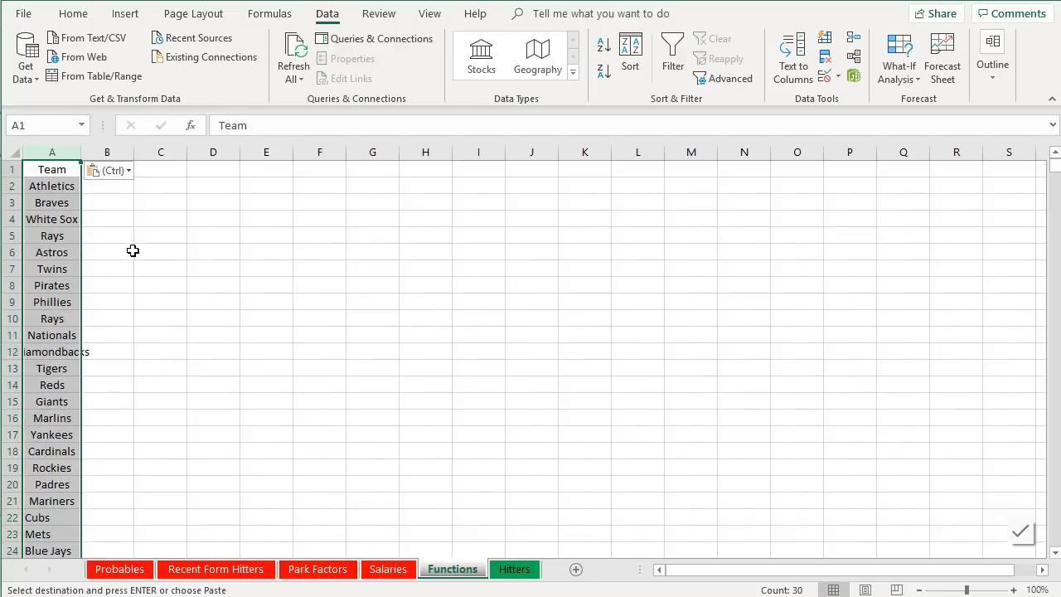
pyautogui.scroll(-3, 133, 250)
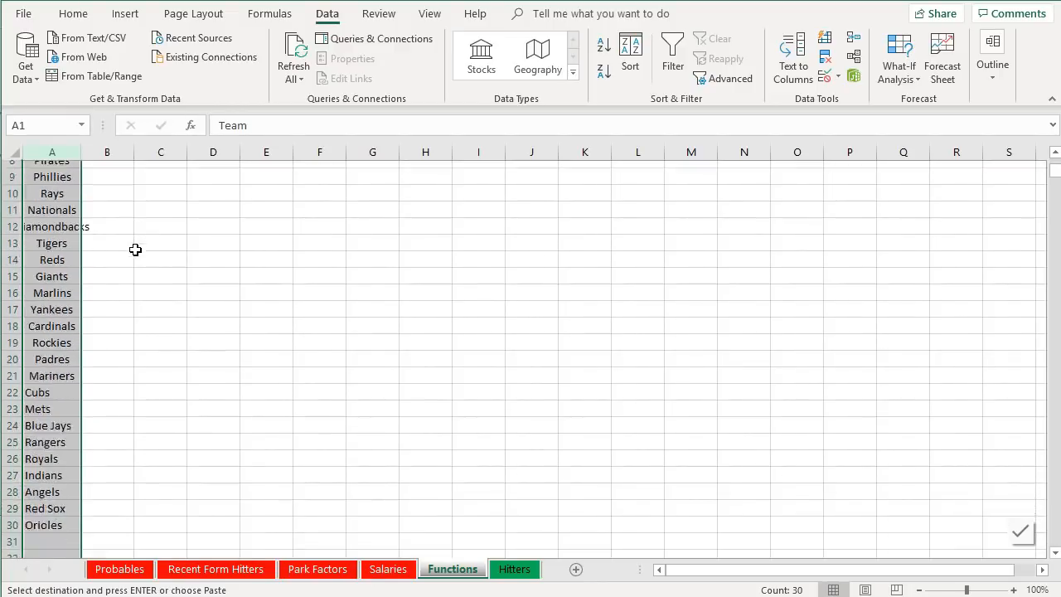
pyautogui.doubleClick(82, 151)
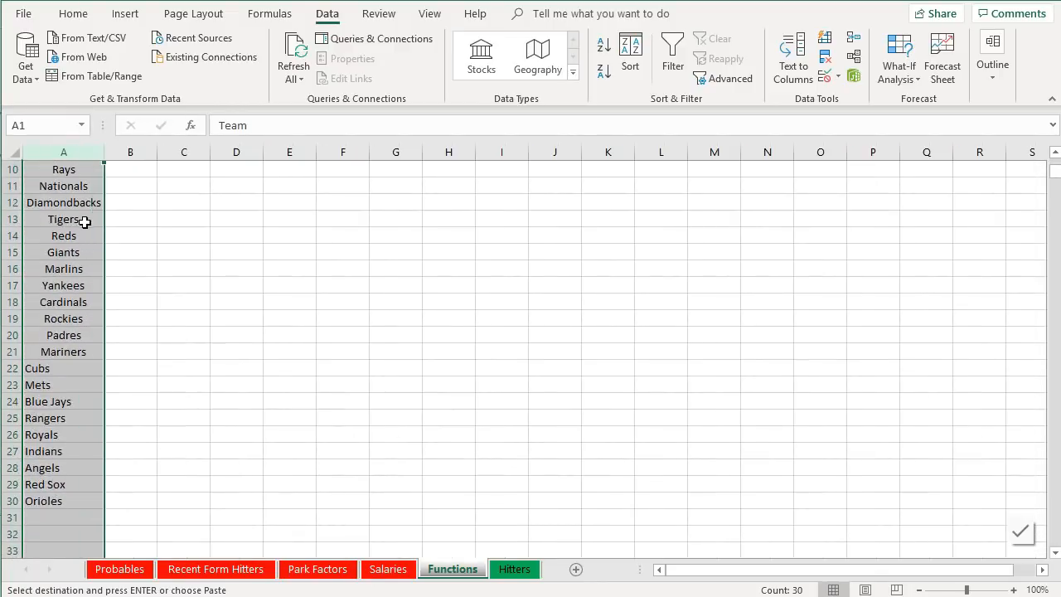
# - Sort the team list A to Z without headers and undo the sort
pyautogui.scroll(3, 77, 210)
pyautogui.click(630, 56)
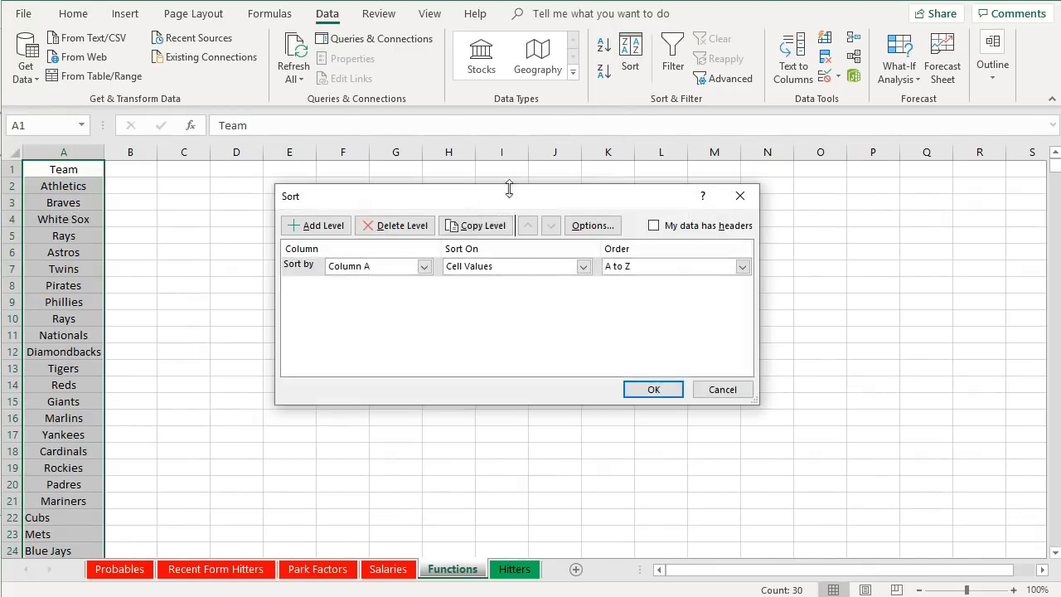
pyautogui.click(660, 391)
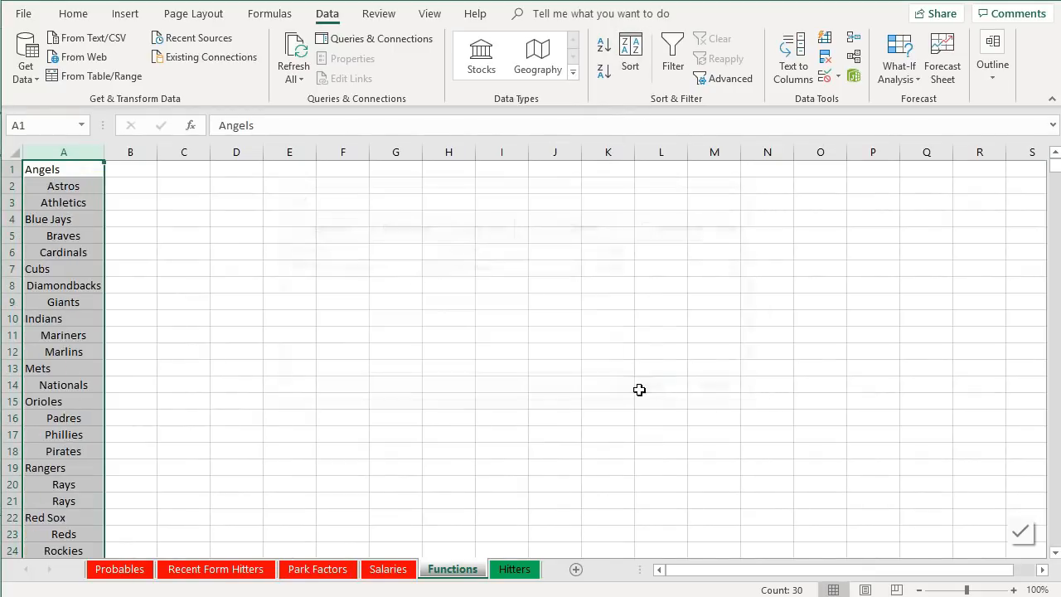
pyautogui.click(630, 58)
pyautogui.click(668, 387)
pyautogui.hotkey('ctrl', 'z')
# - Sort the team list A to Z with the first row treated as headers
pyautogui.click(630, 57)
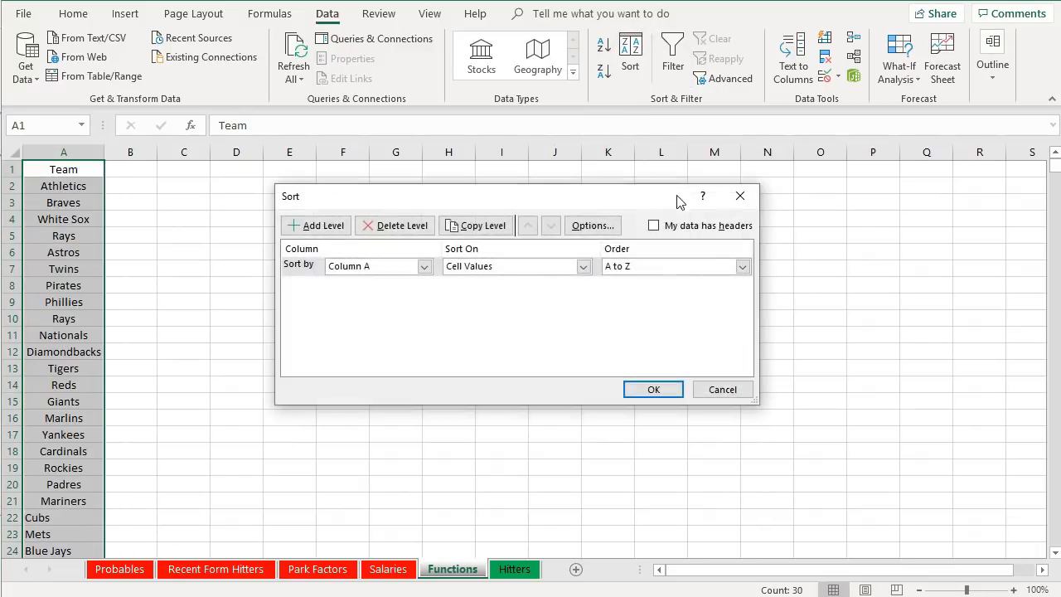
pyautogui.click(677, 225)
pyautogui.click(653, 389)
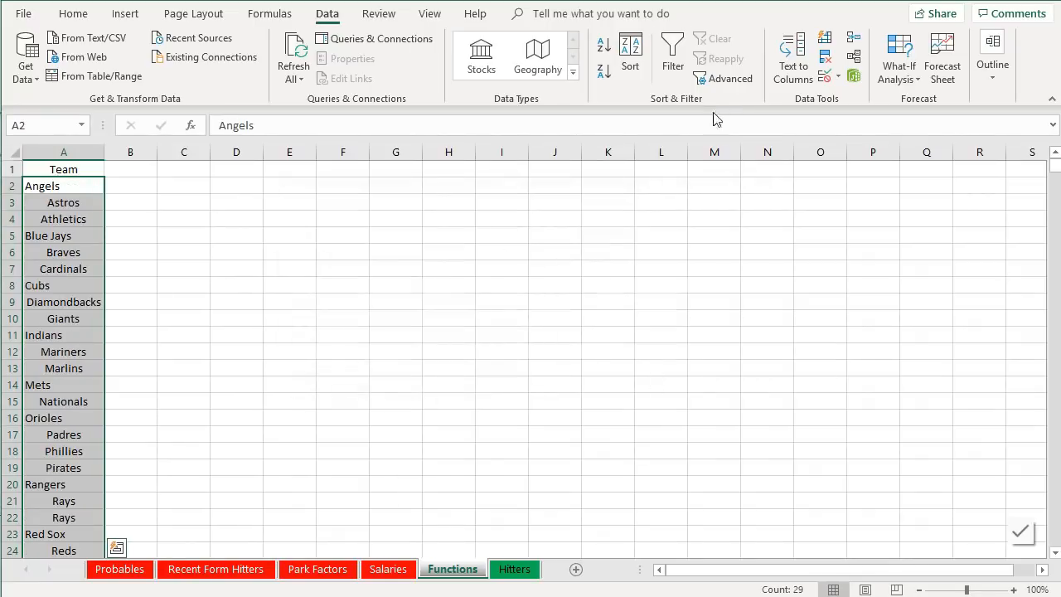
# - Center-align the team names in column A
pyautogui.click(73, 13)
pyautogui.click(295, 75)
pyautogui.click(200, 274)
# - Insert a blank row at row 7, above Cardinals, in the team list
pyautogui.scroll(-4, 199, 283)
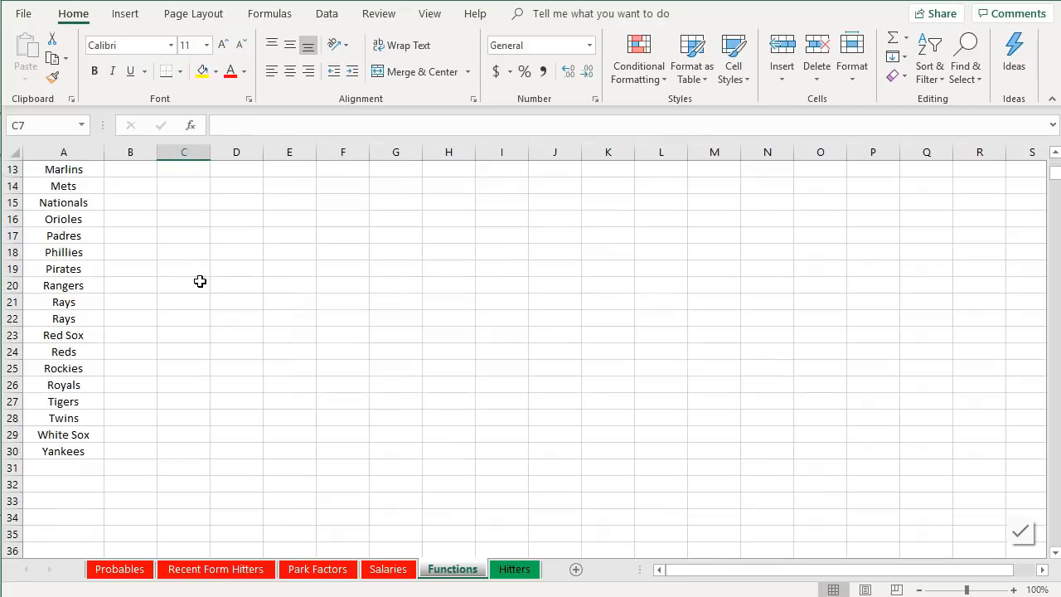
pyautogui.scroll(4, 200, 283)
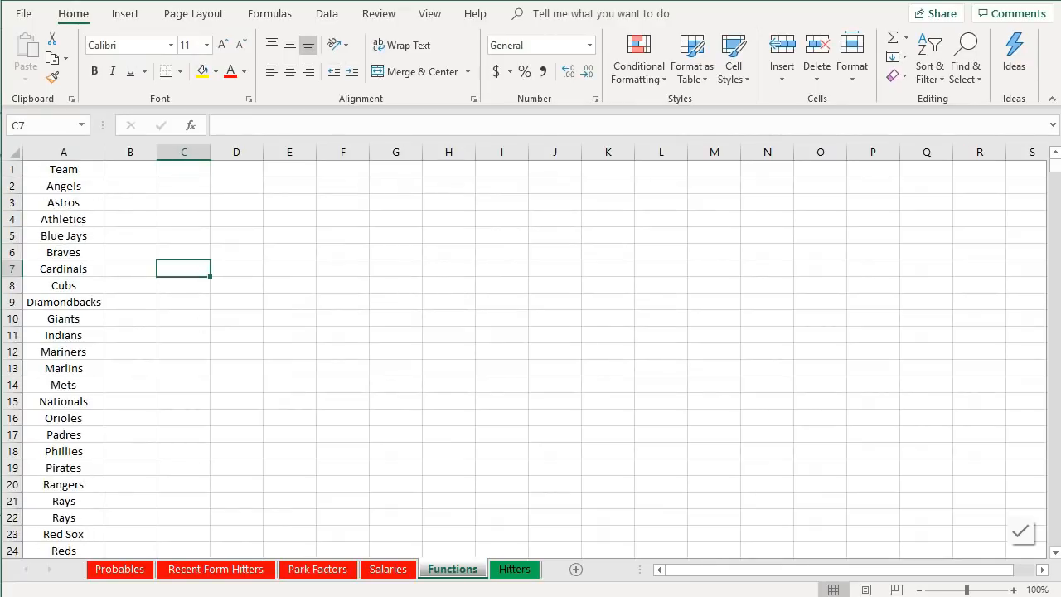
pyautogui.scroll(-1, 155, 485)
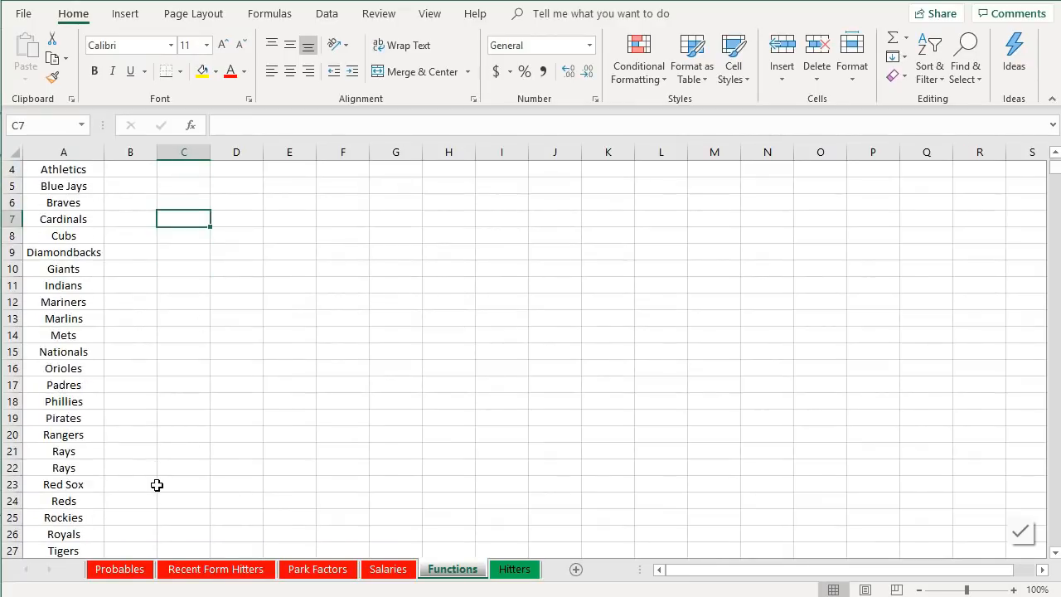
pyautogui.scroll(-2, 161, 467)
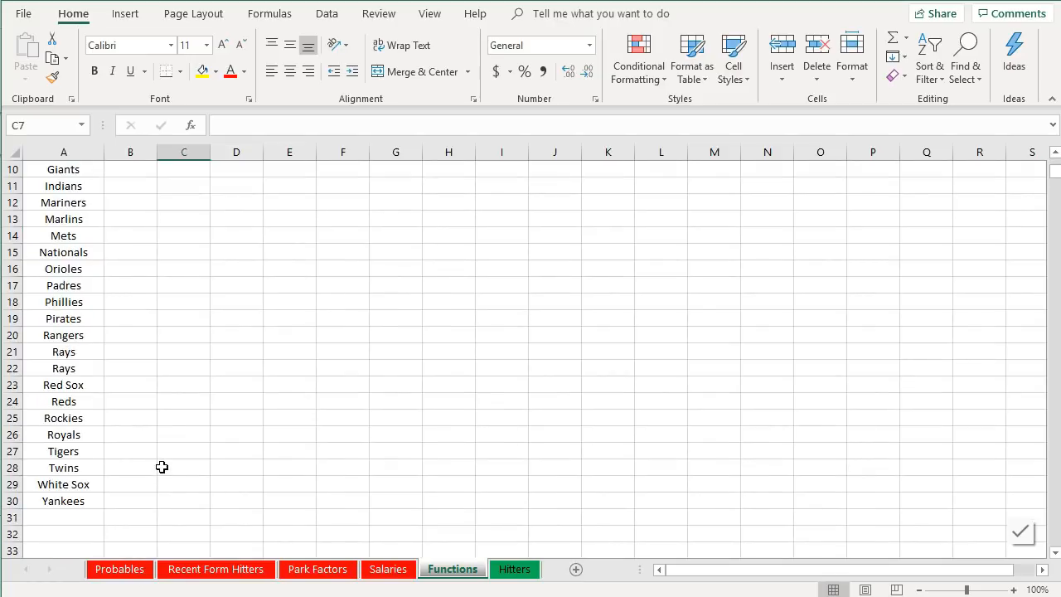
pyautogui.scroll(3, 63, 524)
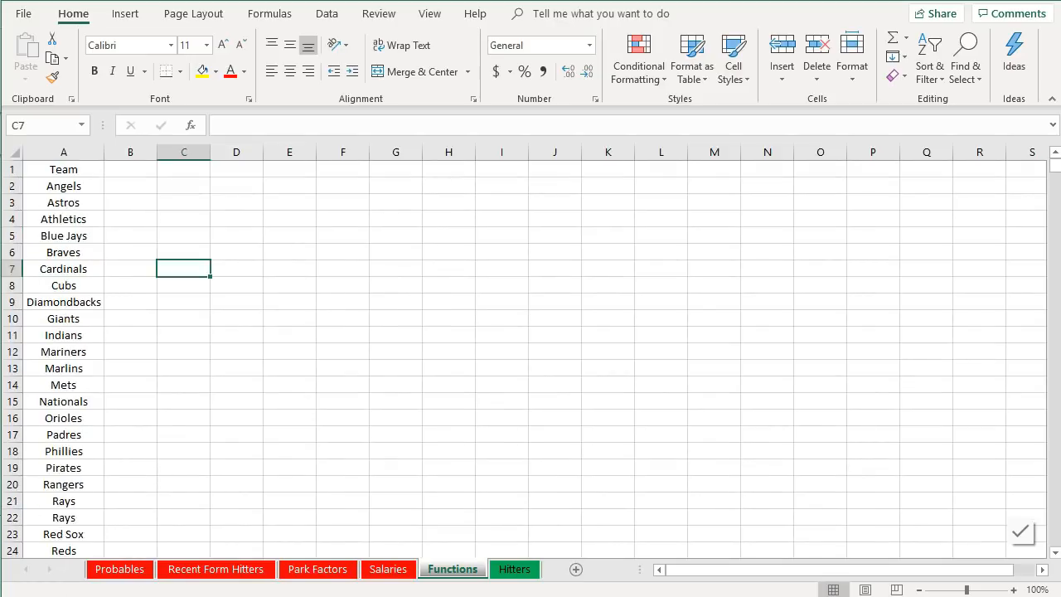
pyautogui.scroll(-3, 152, 348)
pyautogui.scroll(3, 153, 348)
pyautogui.rightClick(11, 270)
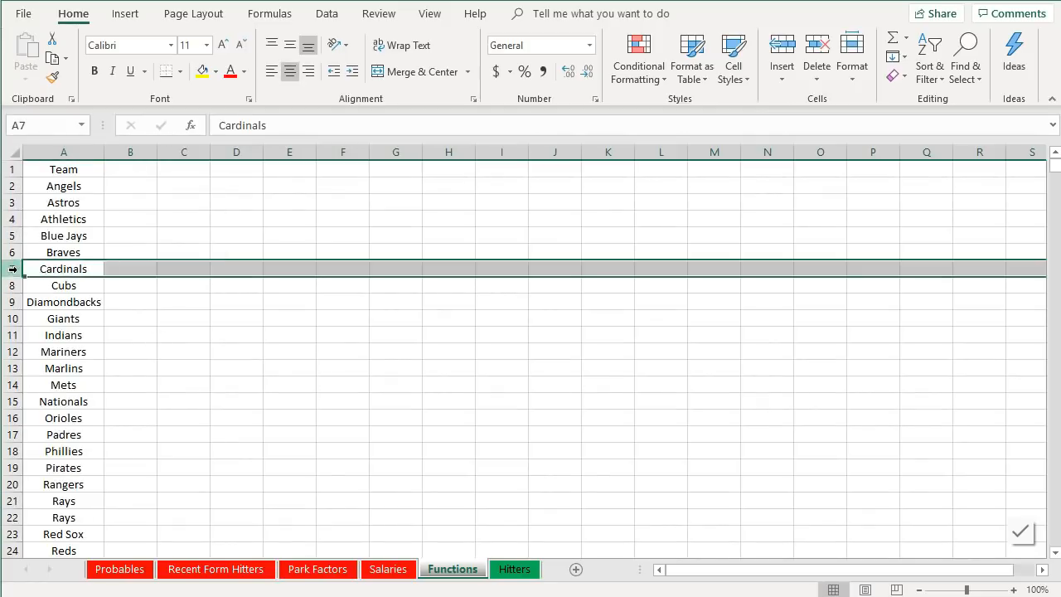
pyautogui.click(65, 404)
pyautogui.click(53, 271)
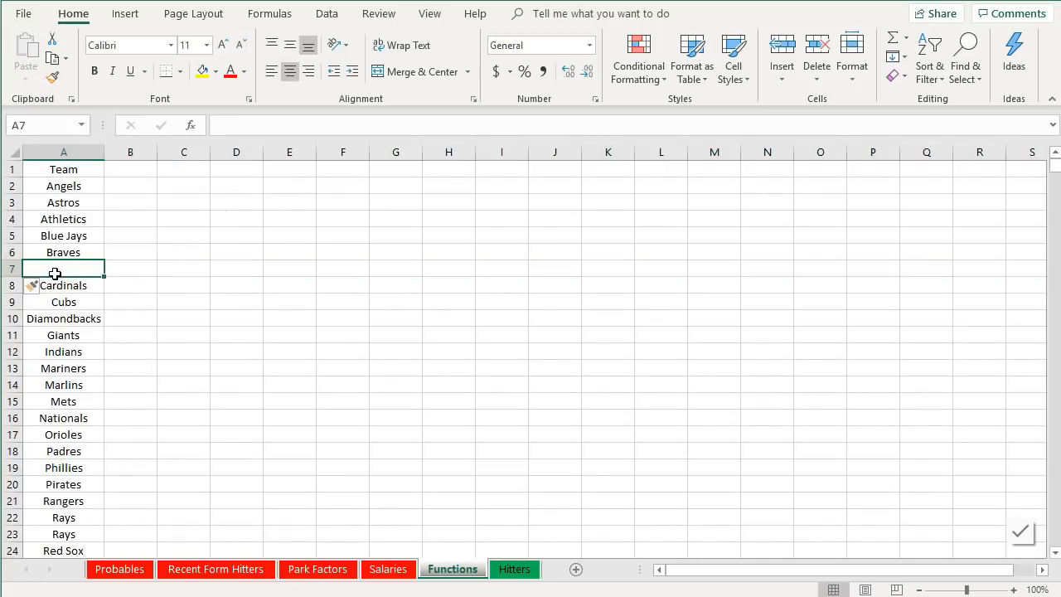
# - Enter Brewers in the blank row 7 and add the header DK Abbev above the new abbreviation column
pyautogui.write('Brewers')
pyautogui.press('Return')
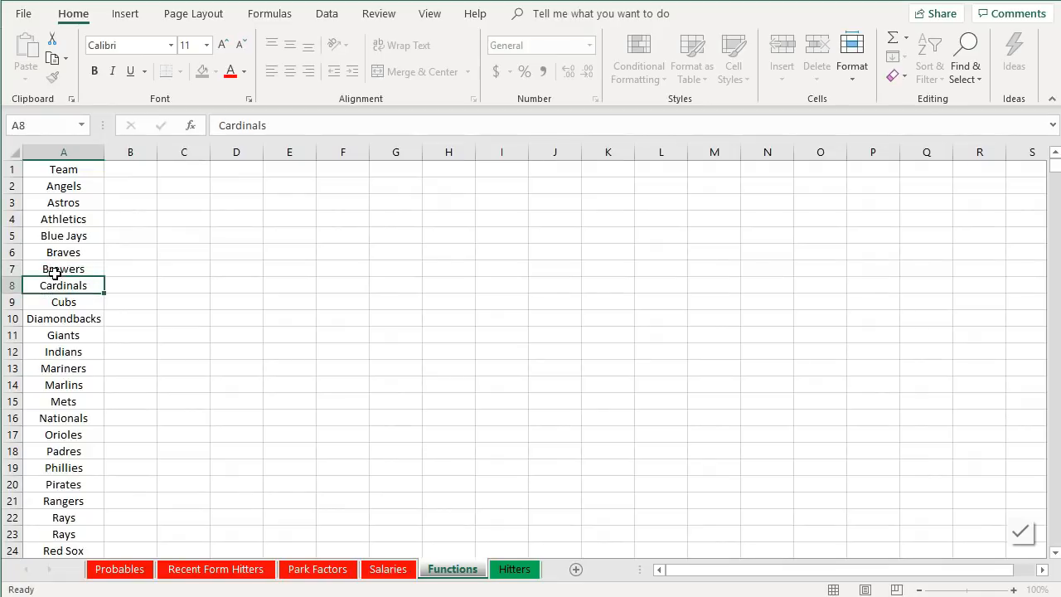
pyautogui.click(134, 175)
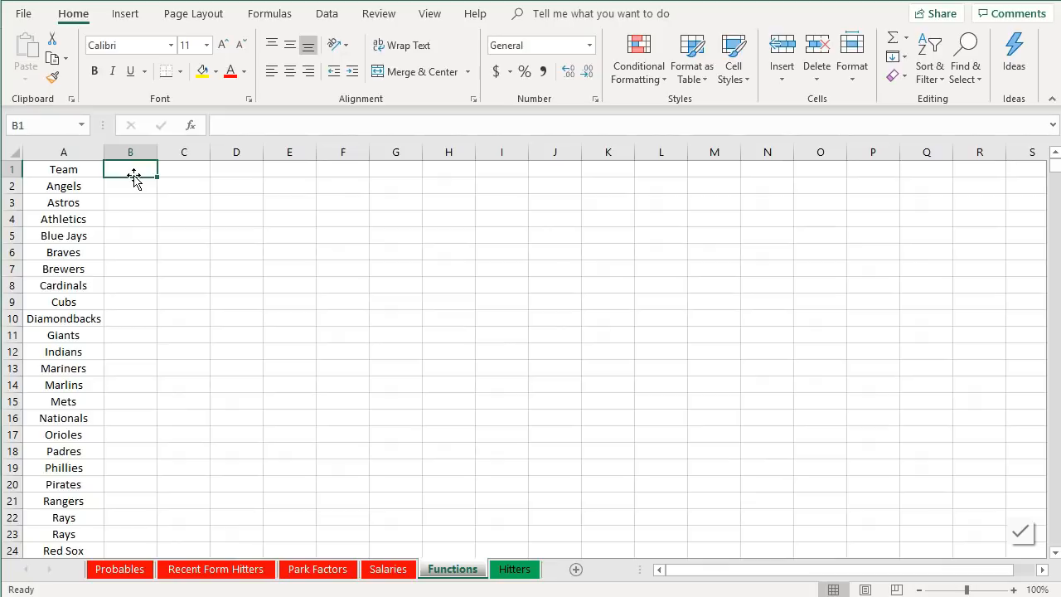
pyautogui.write('F')
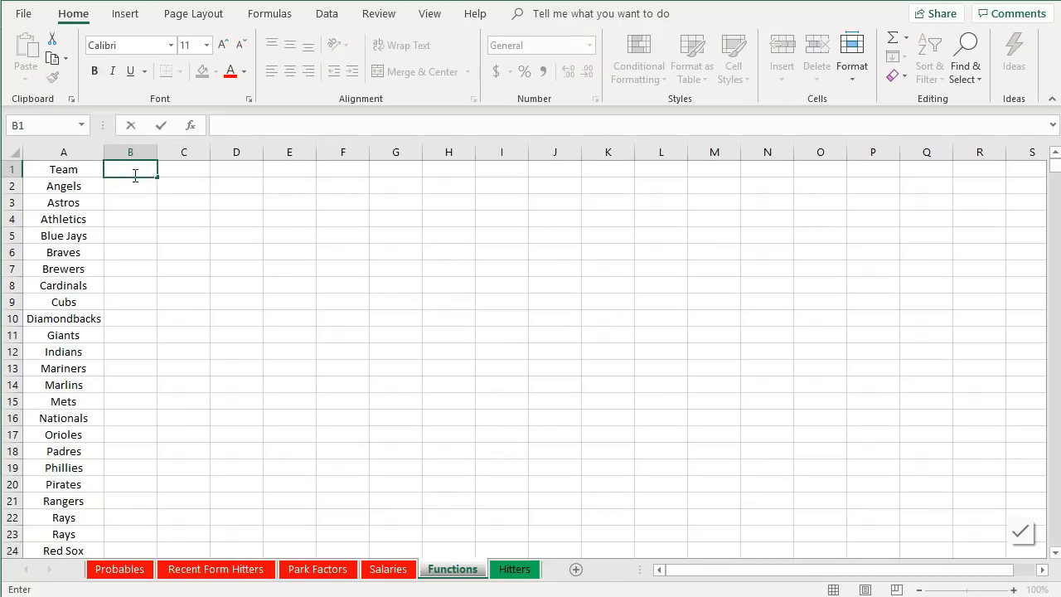
pyautogui.write('DK')
pyautogui.write(' Abb')
pyautogui.write('revi')
pyautogui.press('BackSpace')
pyautogui.press('Return')
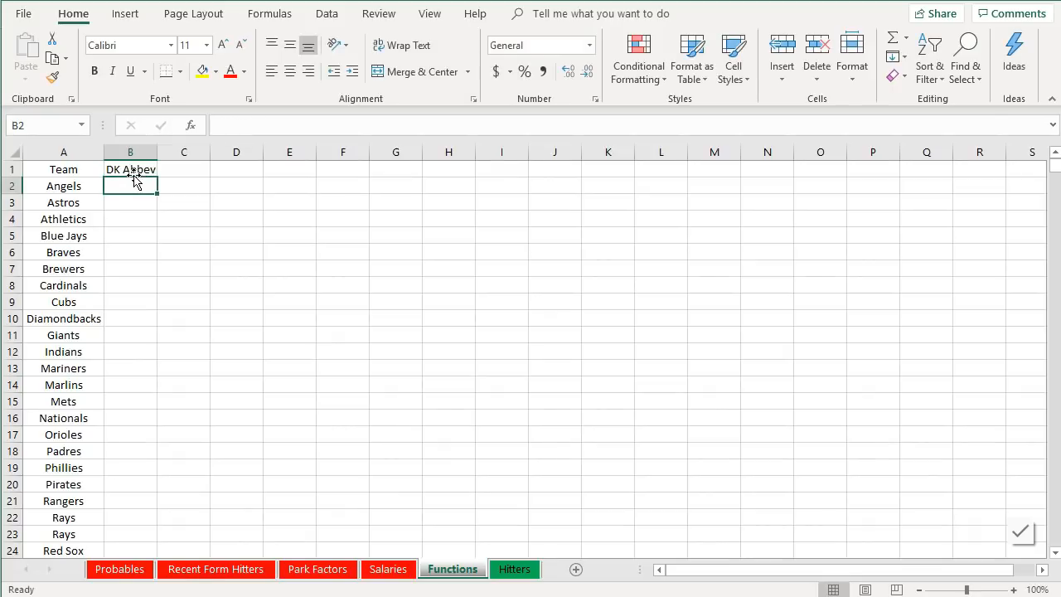
# - Enter DraftKings abbreviations LAA, HOU, OAK, TOR, ATL, MIL, STL, CHC and ARI for Angels through Diamondbacks
pyautogui.write('LAA')
pyautogui.press('Return')
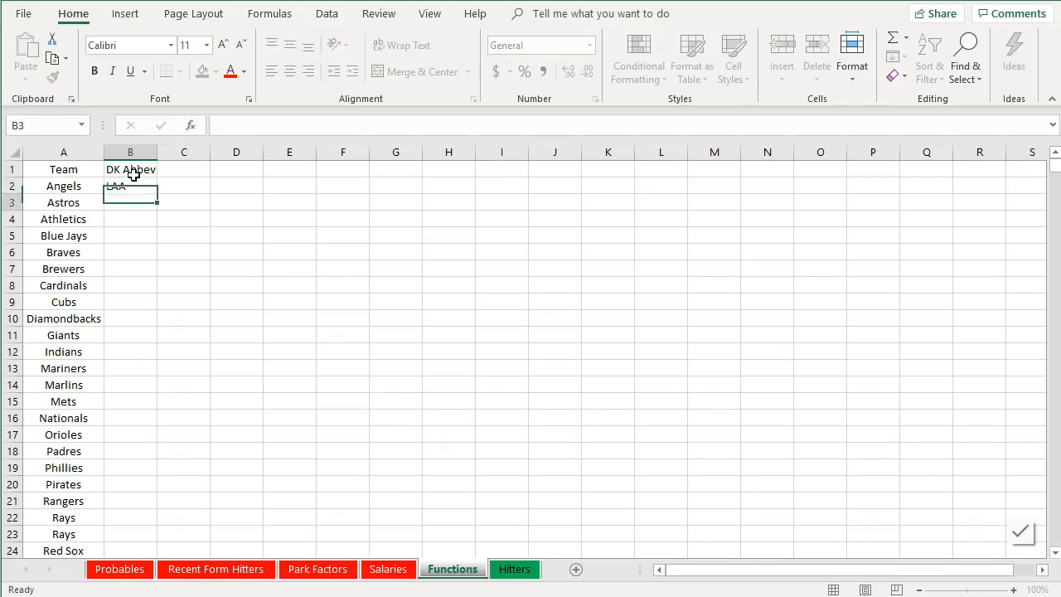
pyautogui.write('HOU')
pyautogui.press('Return')
pyautogui.write('OAK')
pyautogui.press('Return')
pyautogui.write('TOR')
pyautogui.press('Return')
pyautogui.write('ATL')
pyautogui.press('Return')
pyautogui.write('MIL')
pyautogui.press('Return')
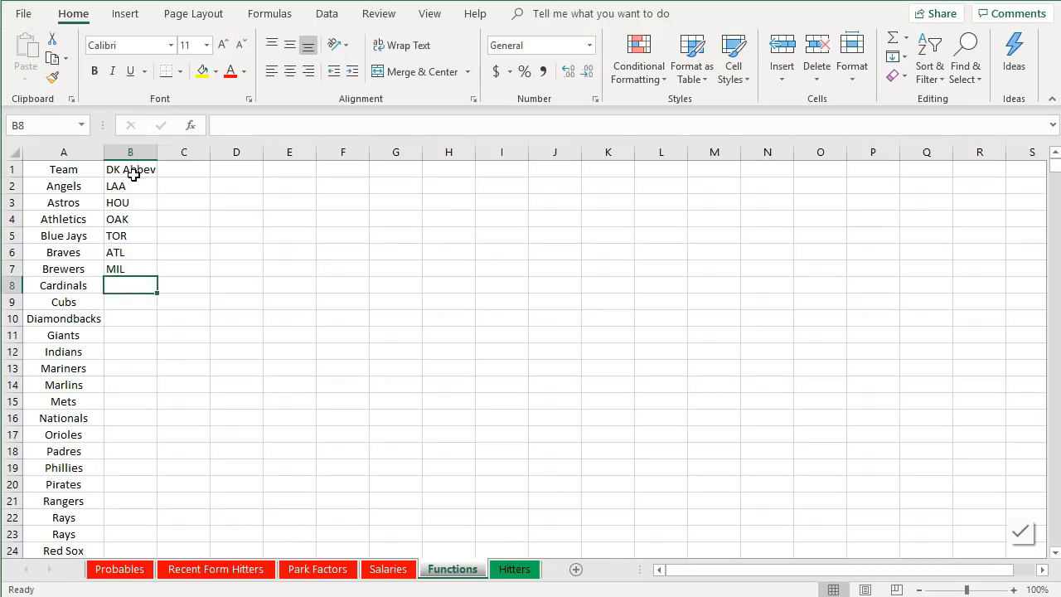
pyautogui.write('STL')
pyautogui.press('Return')
pyautogui.write('CHC')
pyautogui.press('Return')
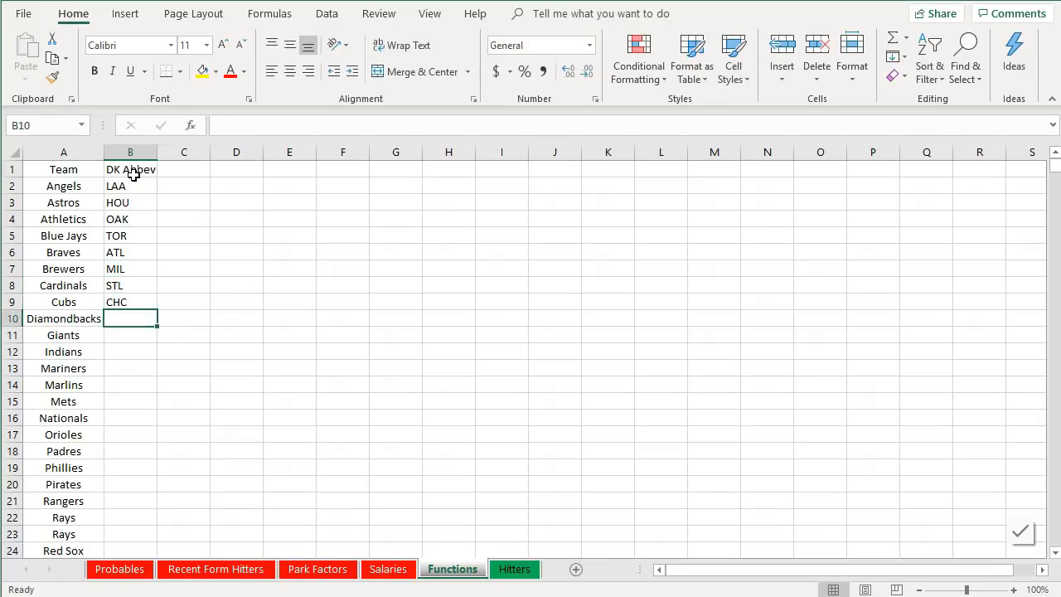
pyautogui.write('ARI')
pyautogui.press('Return')
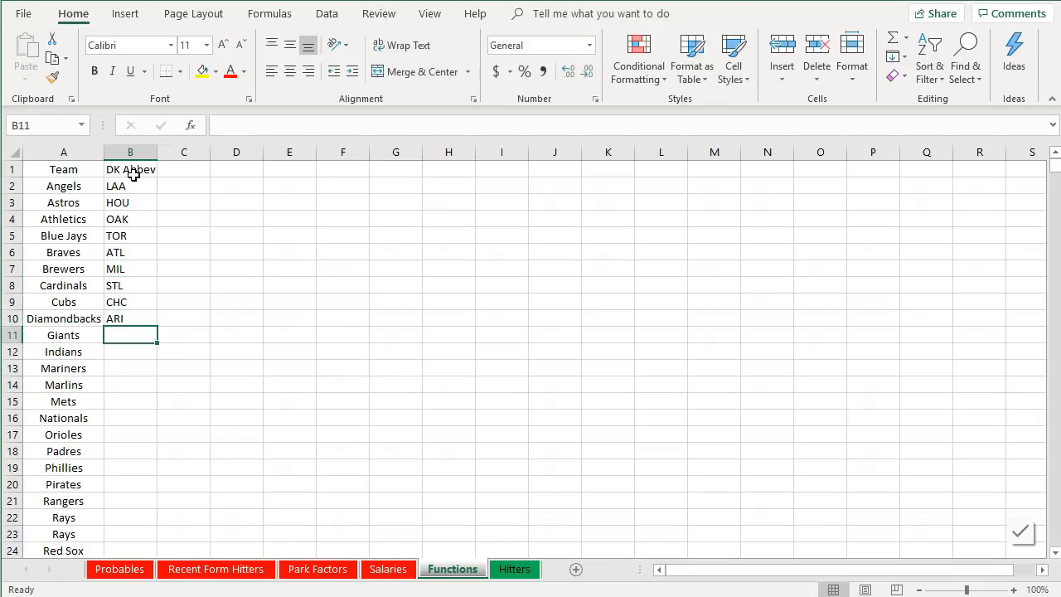
# - Enter abbreviations SFG, CLE, SEA, MIA, NYM, WAS, BAL, SD and PHI for Giants through Phillies
pyautogui.write('SFG')
pyautogui.press('Return')
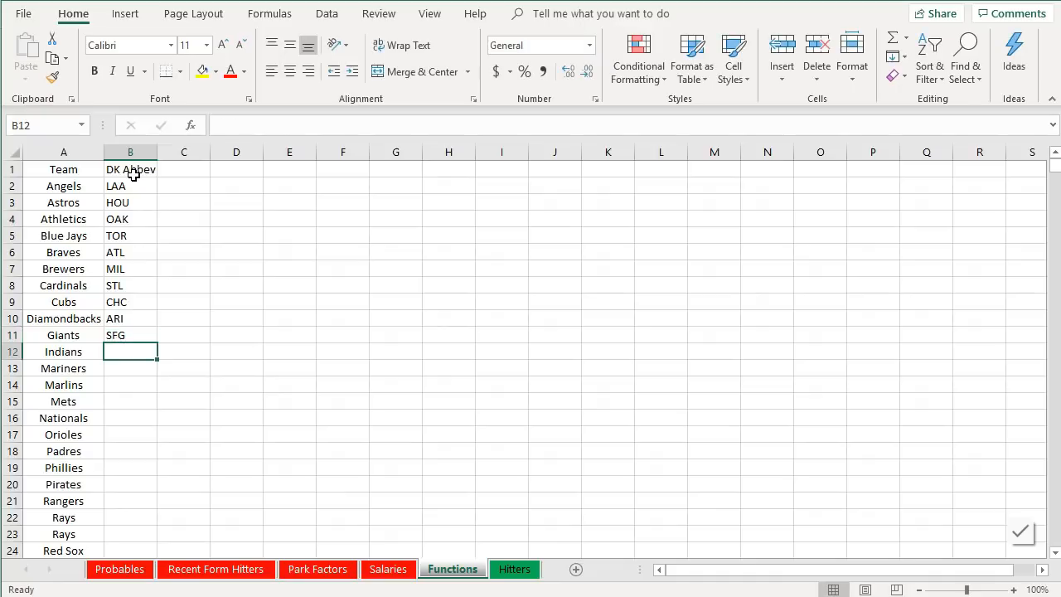
pyautogui.write('CLE')
pyautogui.press('Return')
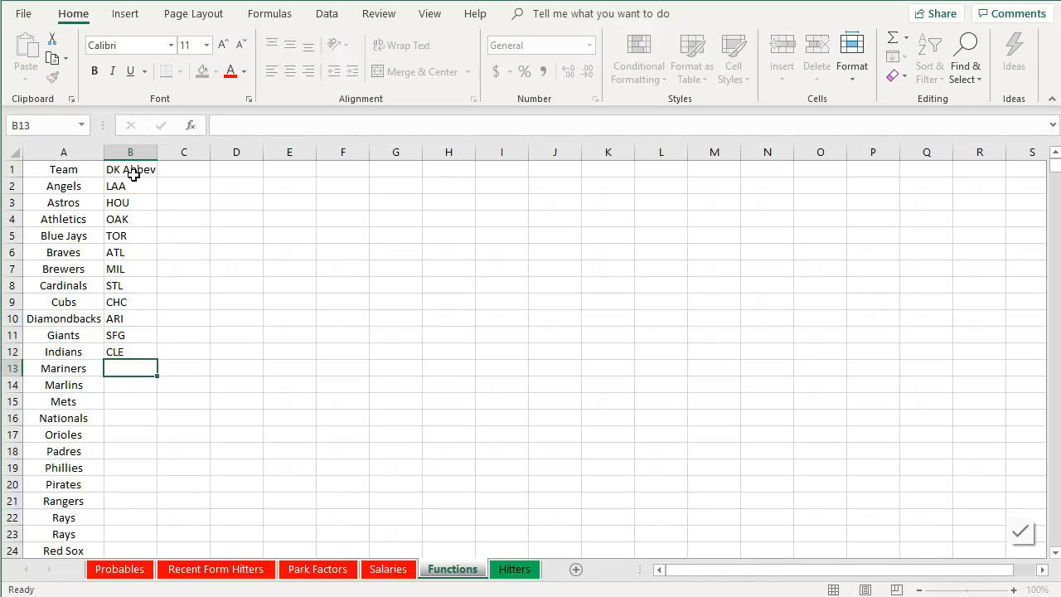
pyautogui.write('SEA')
pyautogui.press('Return')
pyautogui.write('MIA')
pyautogui.press('Return')
pyautogui.write('NYM')
pyautogui.press('Return')
pyautogui.write('WAS')
pyautogui.press('Return')
pyautogui.write('BAL')
pyautogui.press('Return')
pyautogui.write('SD')
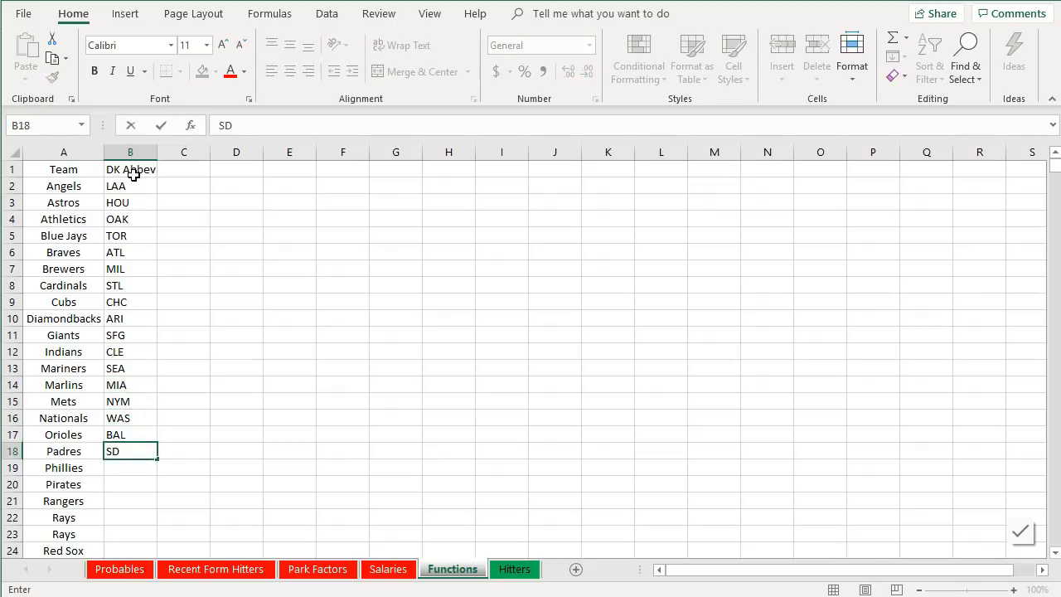
pyautogui.press('Return')
pyautogui.write('PHI')
pyautogui.press('Return')
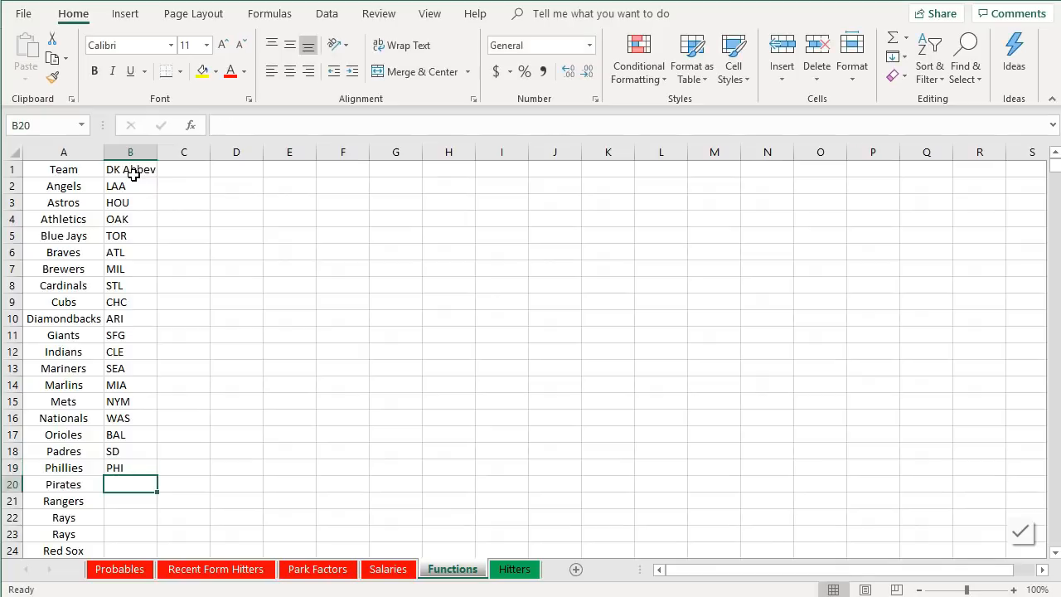
# - Change the Giants abbreviation to SF
pyautogui.doubleClick(124, 335)
pyautogui.press('BackSpace')
pyautogui.click(174, 380)
# - Enter abbreviations PIT, TEX and TB for Pirates, Rangers and Rays
pyautogui.scroll(-3, 174, 381)
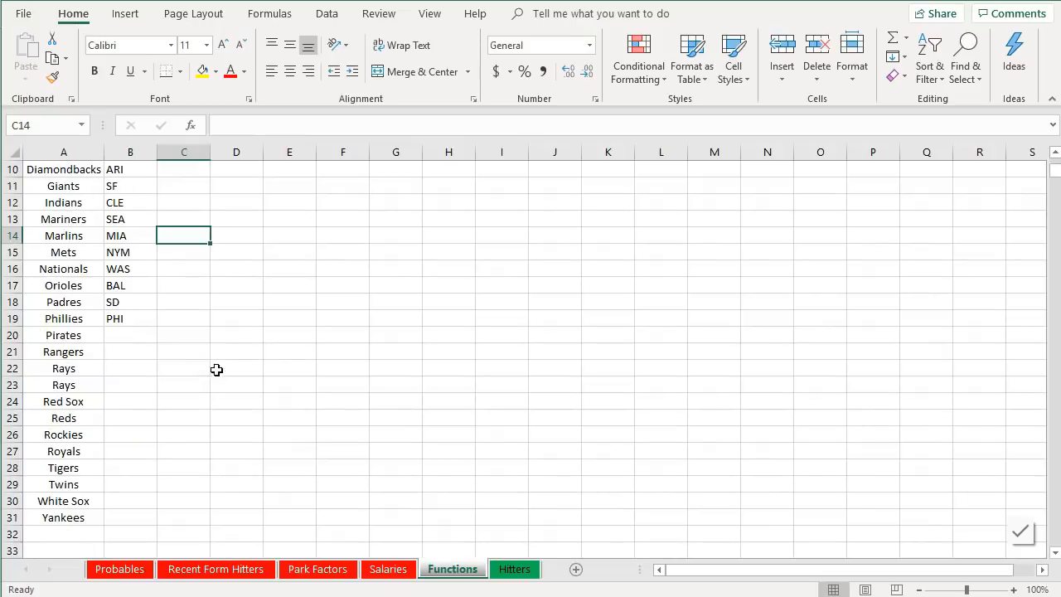
pyautogui.click(133, 338)
pyautogui.write('PIT')
pyautogui.press('Return')
pyautogui.write('TEX')
pyautogui.press('Return')
pyautogui.write('TB')
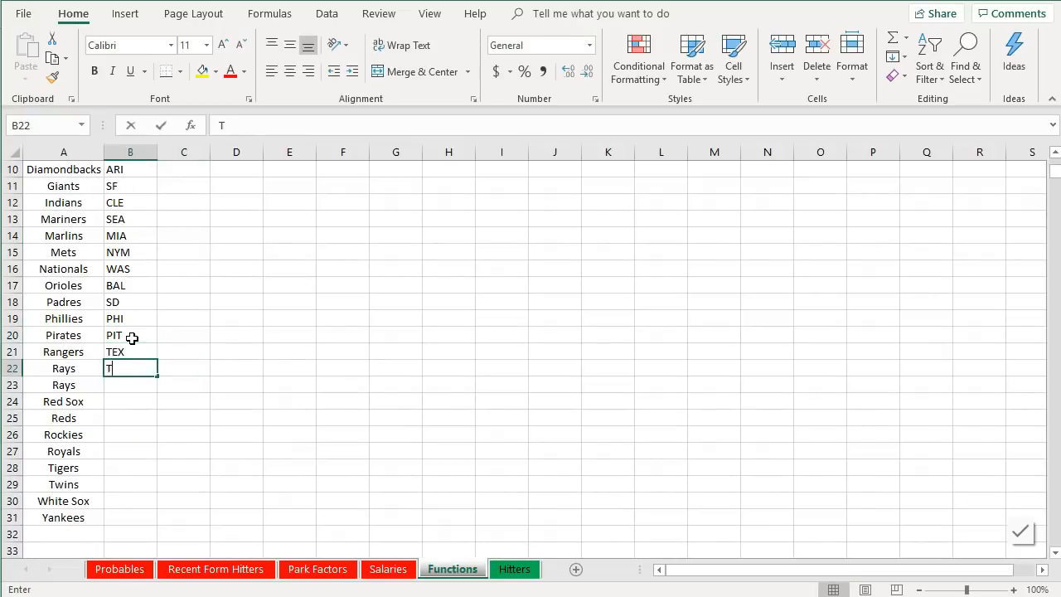
pyautogui.press('Return')
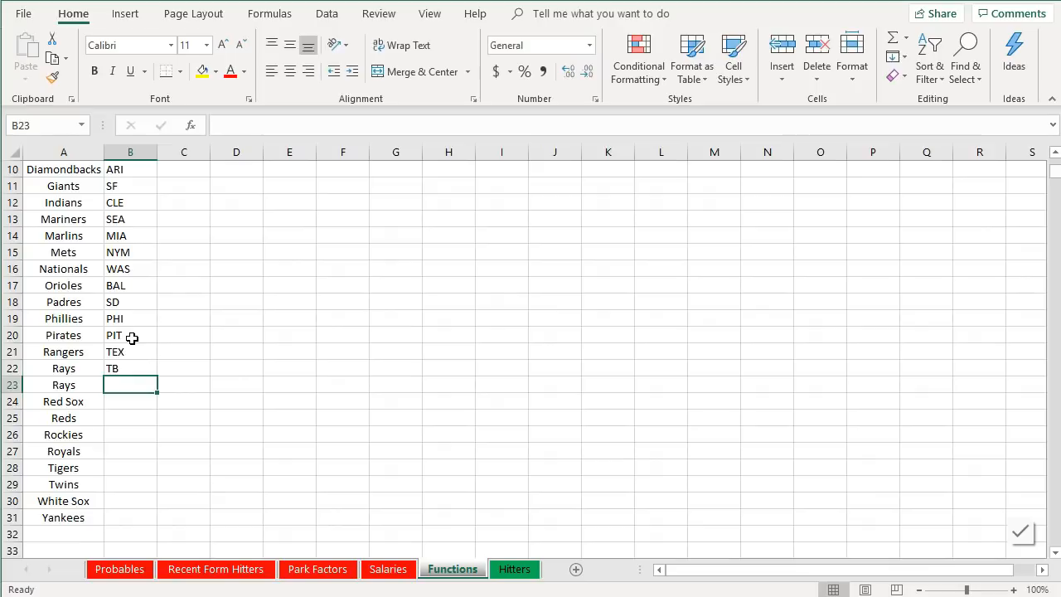
# - Delete the duplicate Rays row 23 from the team list
pyautogui.rightClick(15, 384)
pyautogui.click(83, 541)
pyautogui.click(211, 510)
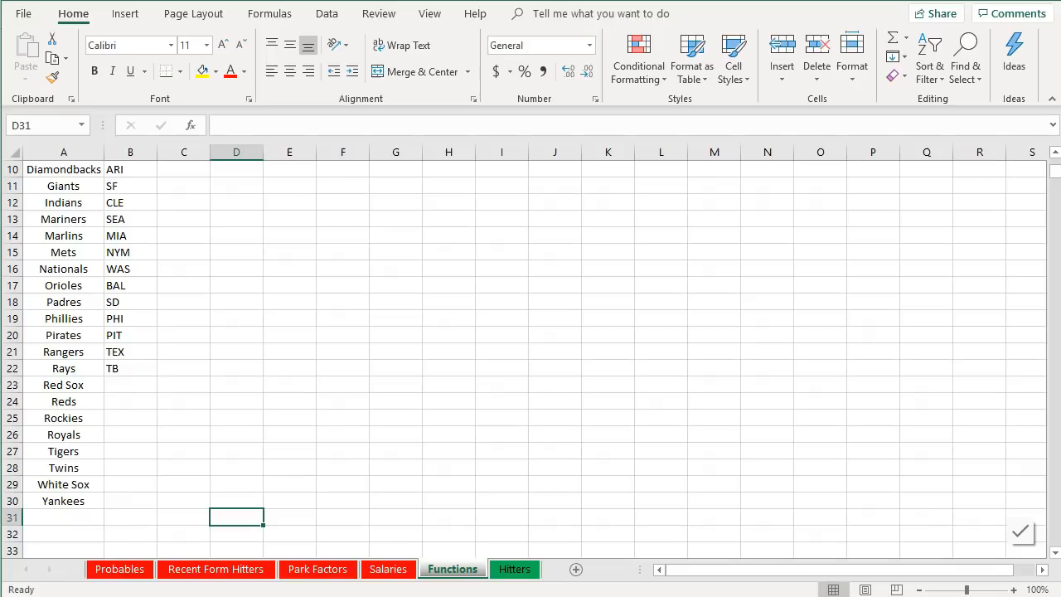
# - Insert a blank row at row 11, above Giants, in the team list
pyautogui.scroll(3, 33, 349)
pyautogui.click(33, 318)
pyautogui.click(31, 352)
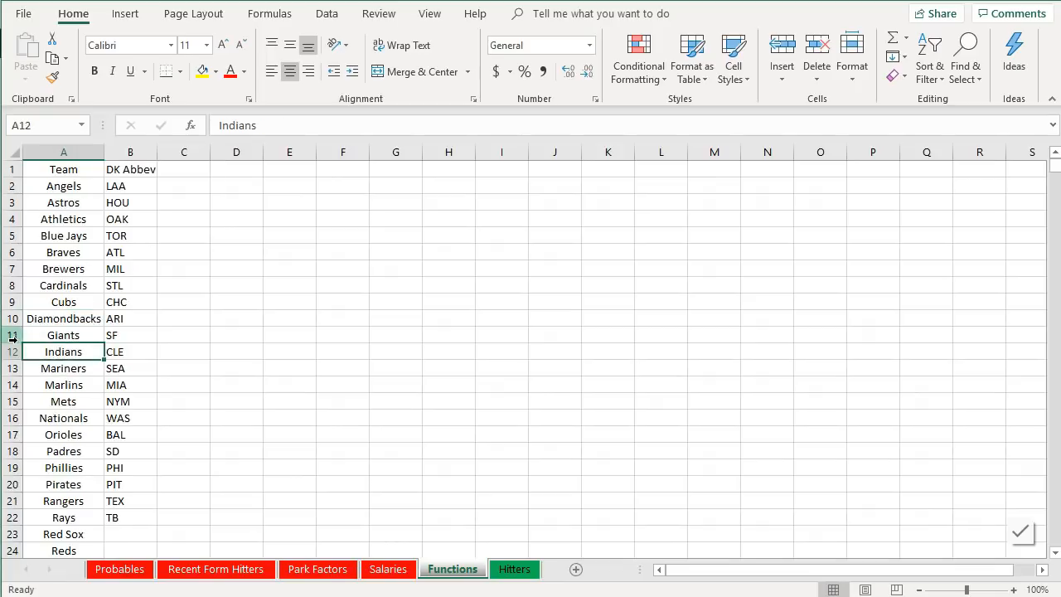
pyautogui.click(13, 335)
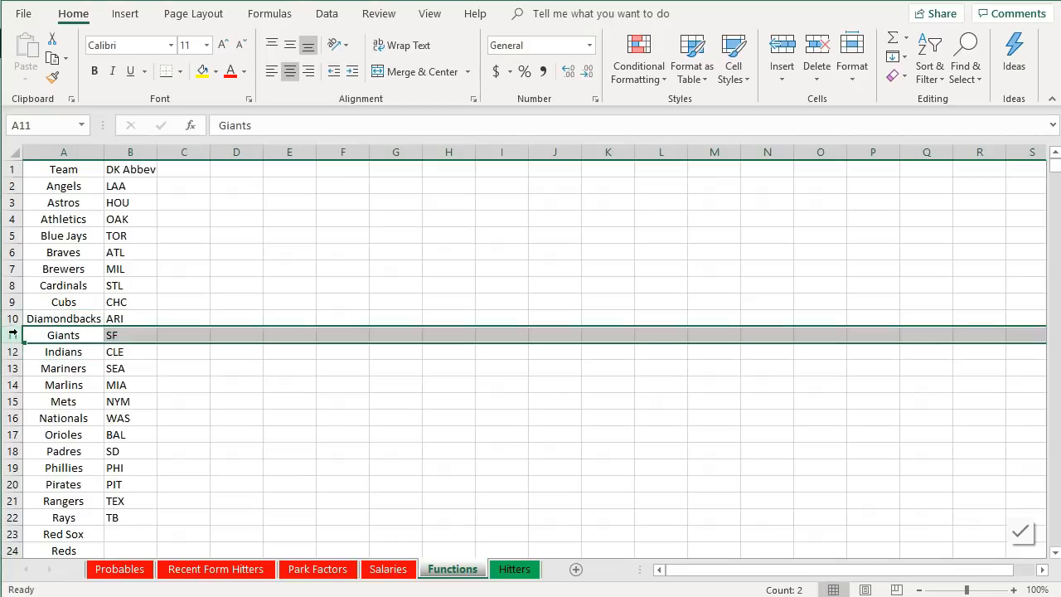
pyautogui.rightClick(19, 330)
pyautogui.click(73, 474)
pyautogui.click(58, 339)
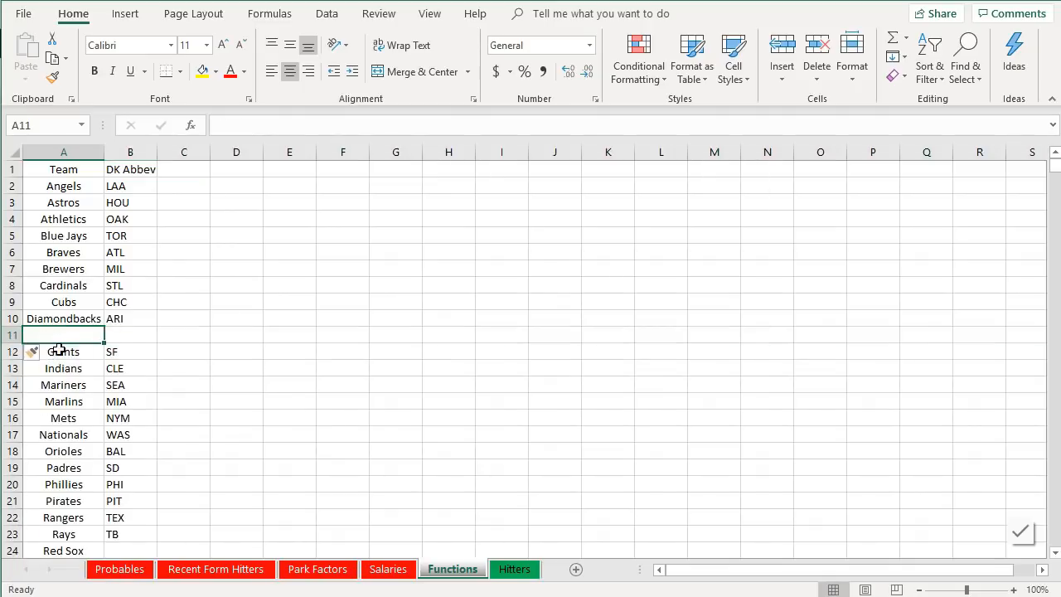
# - Add Dodgers with abbreviation LAD in the new row 11
pyautogui.write('dO')
pyautogui.press('BackSpace')
pyautogui.press('BackSpace')
pyautogui.write('dOD')
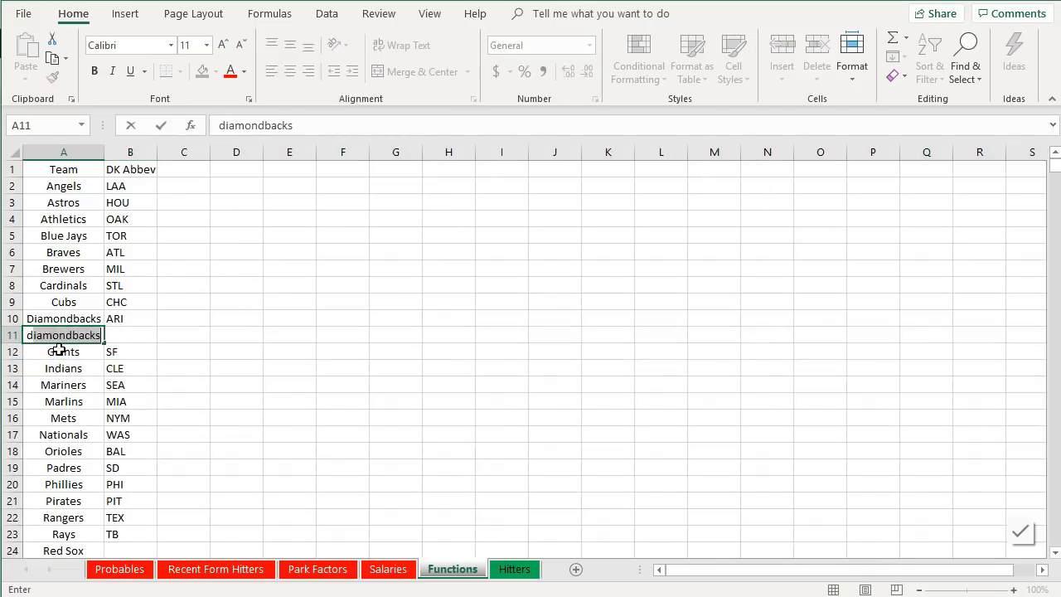
pyautogui.press('BackSpace')
pyautogui.press('BackSpace')
pyautogui.press('BackSpace')
pyautogui.write('Dodgers')
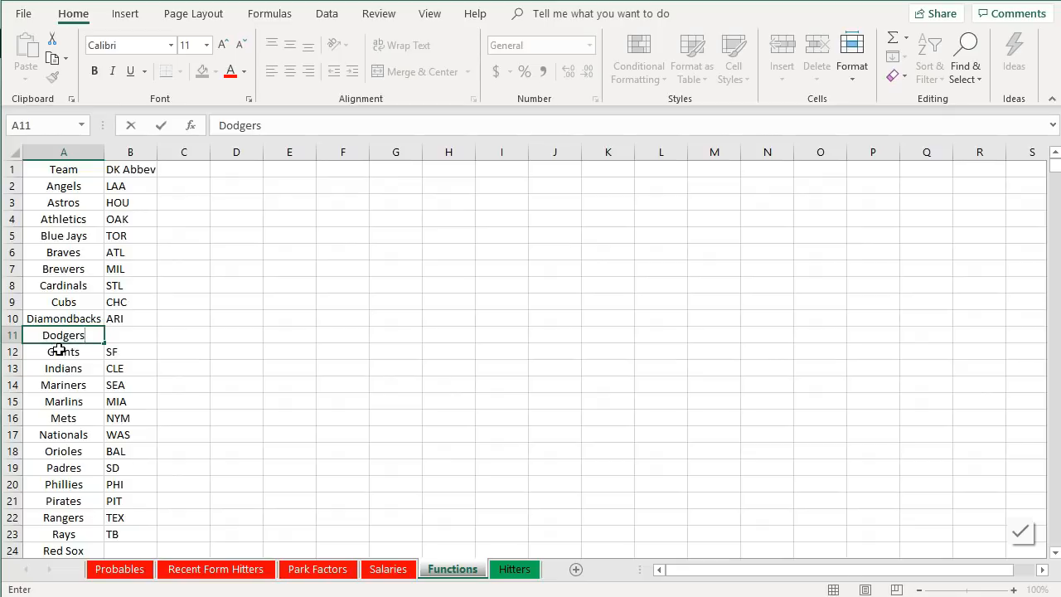
pyautogui.press('Tab')
pyautogui.write('LAD')
pyautogui.press('Return')
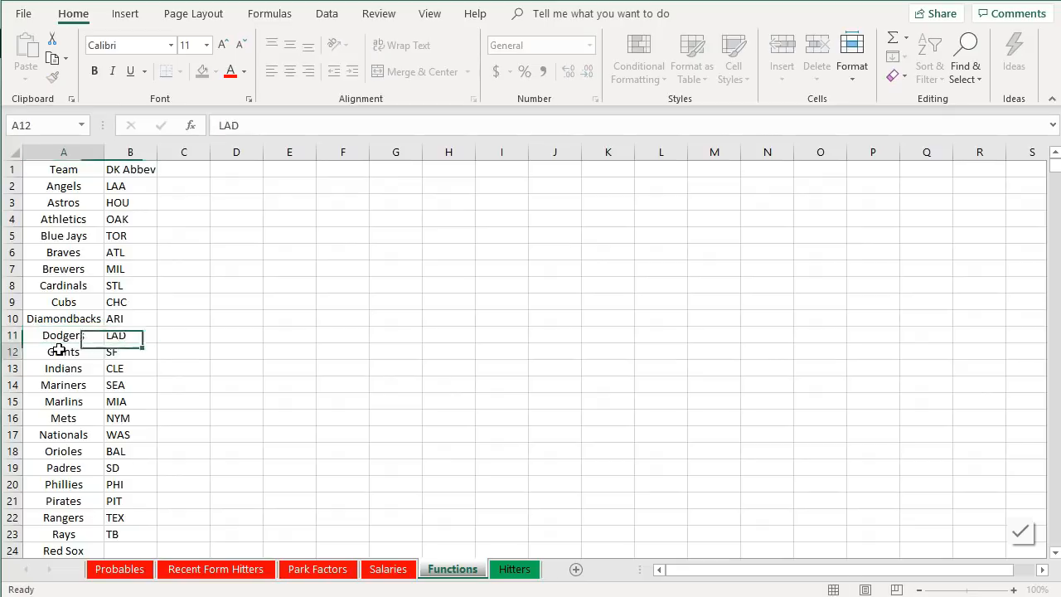
# - Enter abbreviations BOS, CIN, COL, KC, DET, MIN, CHW and NYY for Red Sox through Yankees
pyautogui.scroll(-3, 127, 400)
pyautogui.scroll(-1, 127, 400)
pyautogui.click(127, 400)
pyautogui.write('BOS')
pyautogui.press('Return')
pyautogui.write('CIN')
pyautogui.press('Return')
pyautogui.write('COL')
pyautogui.press('Return')
pyautogui.write('KC')
pyautogui.press('Return')
pyautogui.write('DET')
pyautogui.press('Return')
pyautogui.write('MIN')
pyautogui.press('Return')
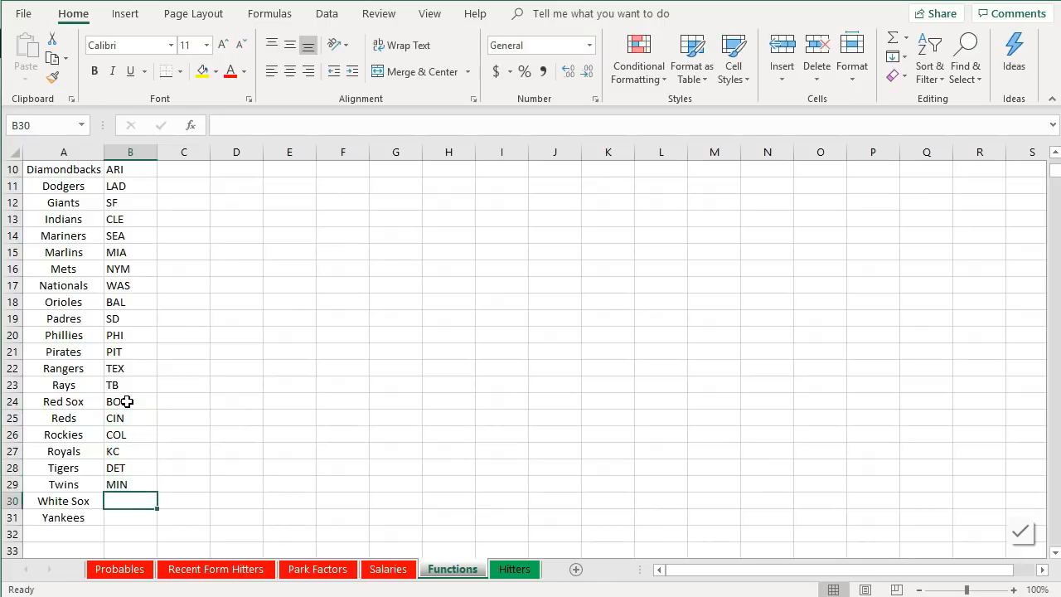
pyautogui.write('CHW')
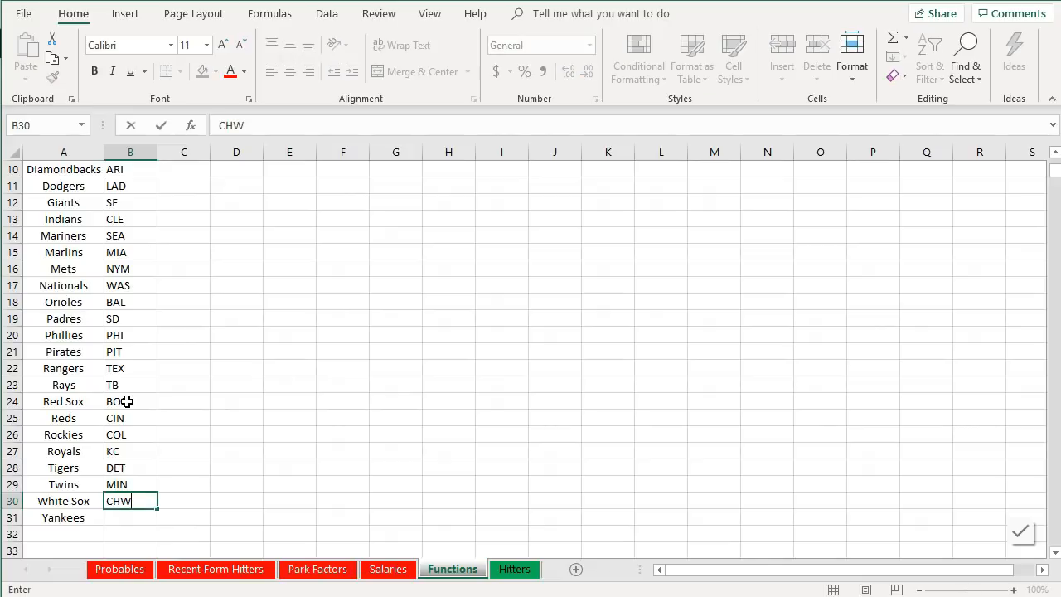
pyautogui.press('Return')
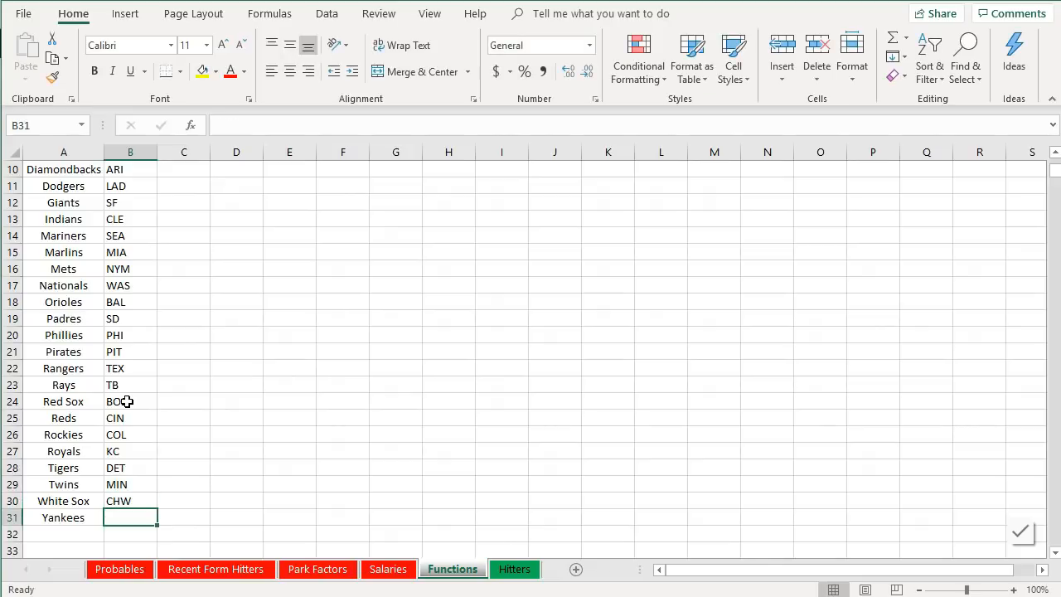
pyautogui.write('NYY')
pyautogui.press('Return')
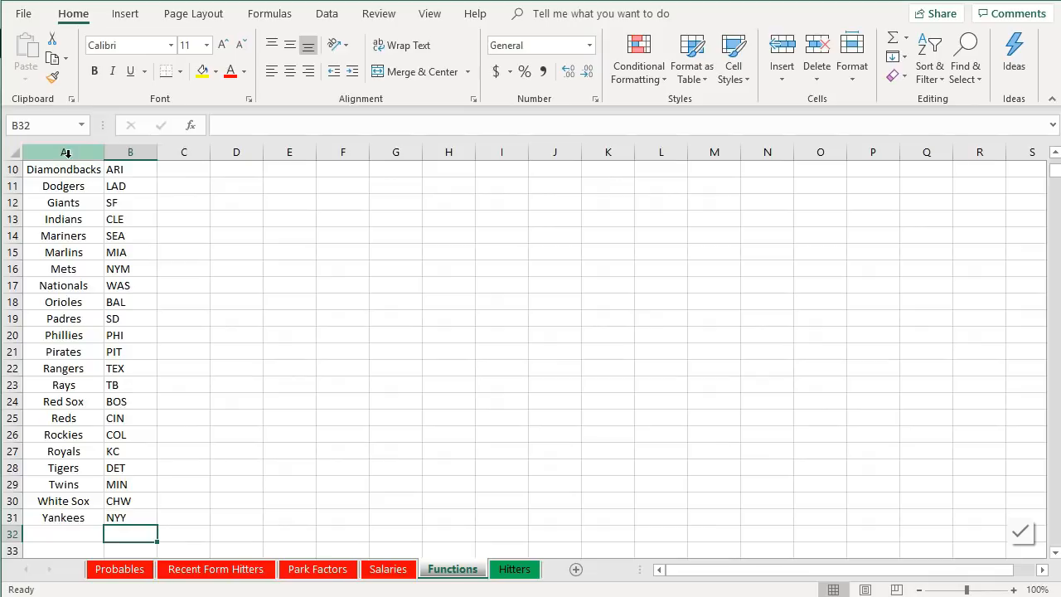
# - Inspect the Opponent formula on the Hitters sheet, compare it with the Functions list, and switch to the Probables sheet
pyautogui.scroll(3, 369, 445)
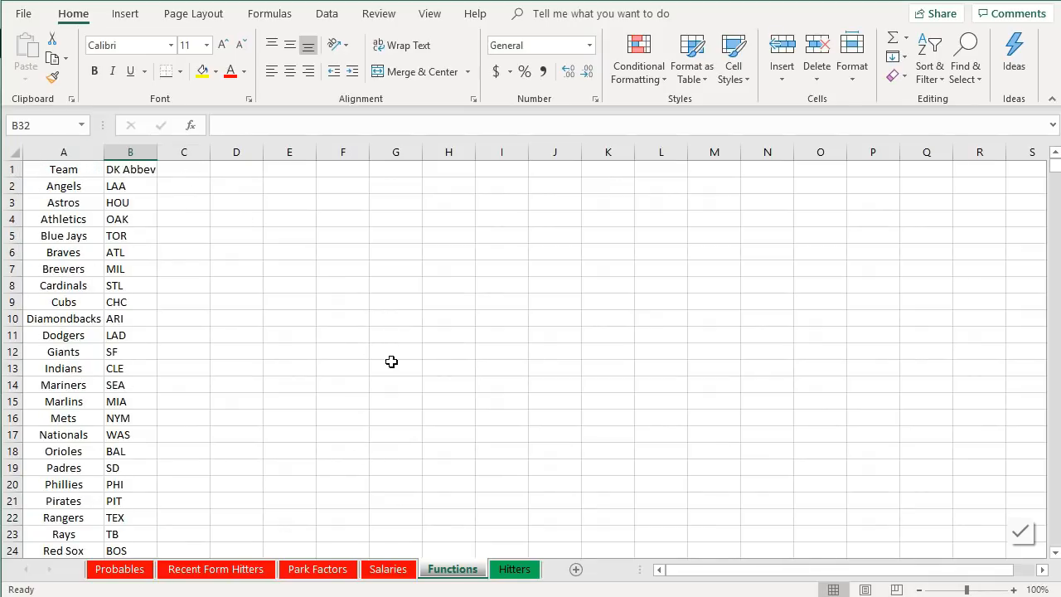
pyautogui.click(514, 569)
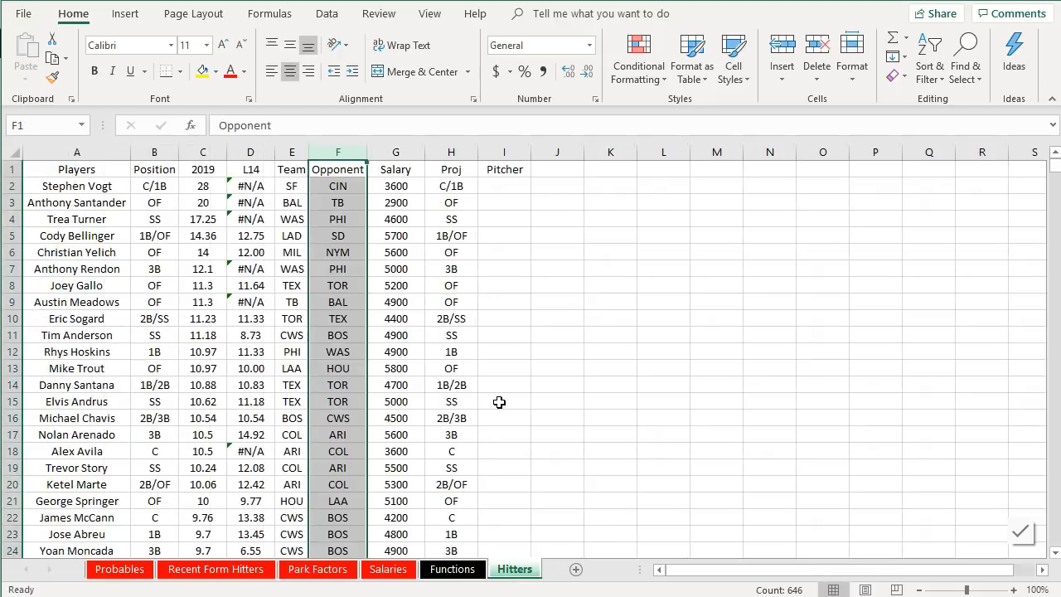
pyautogui.click(330, 184)
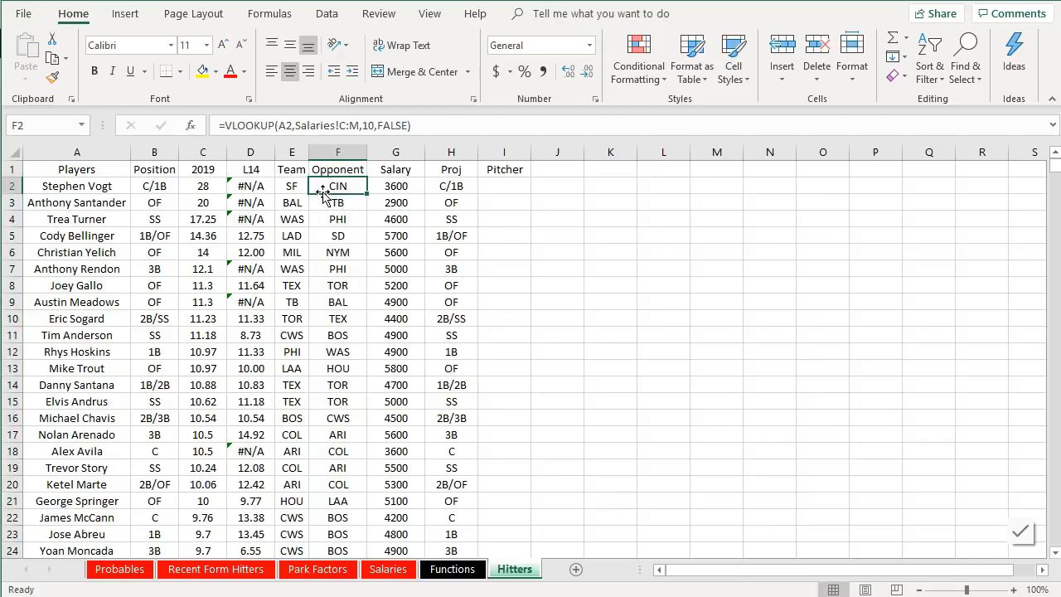
pyautogui.click(452, 569)
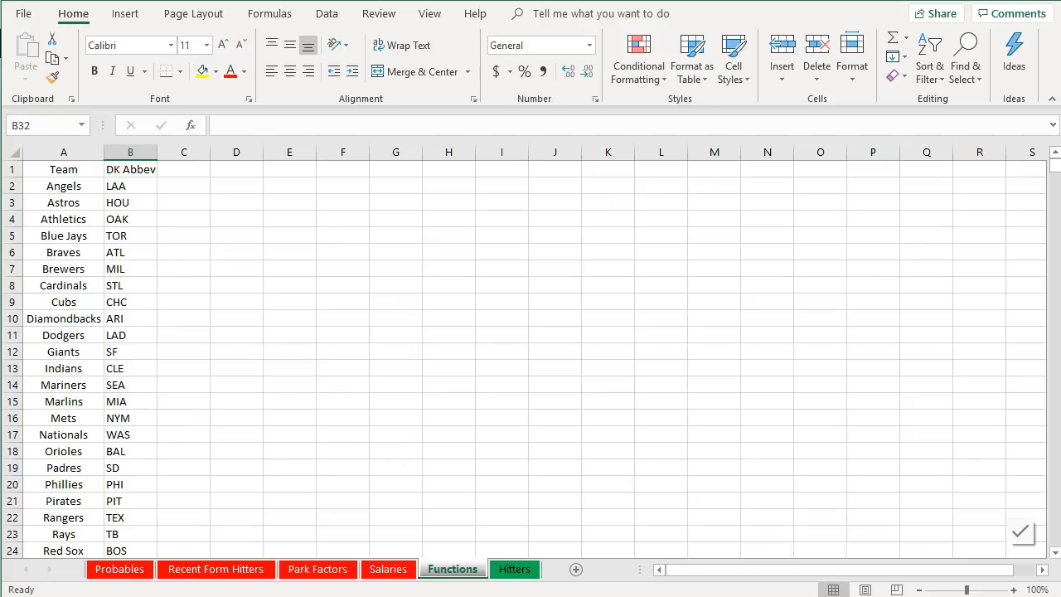
pyautogui.hotkey('ctrl', 'pagedown')
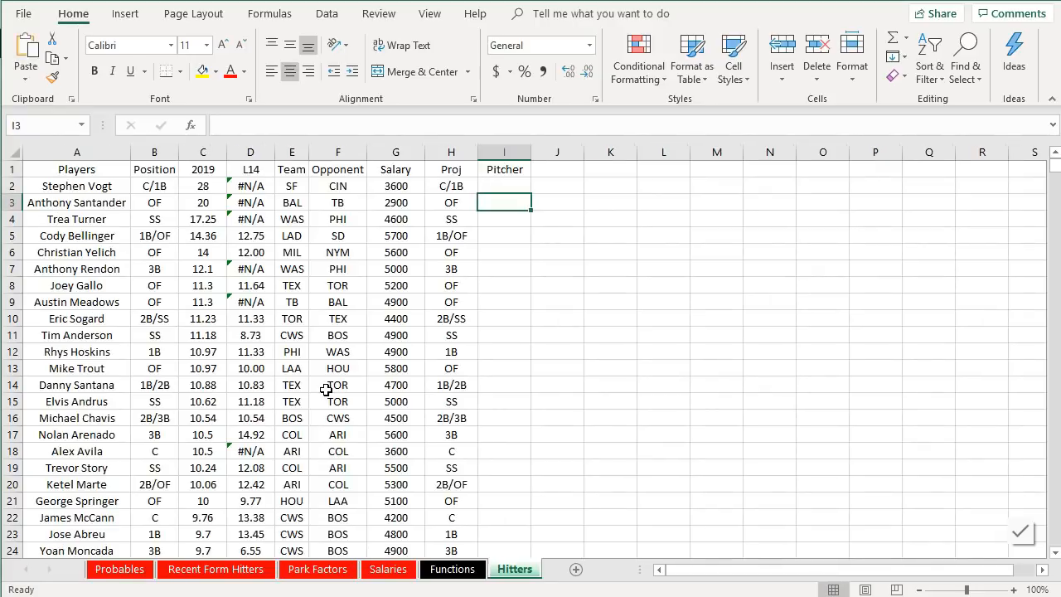
pyautogui.click(136, 570)
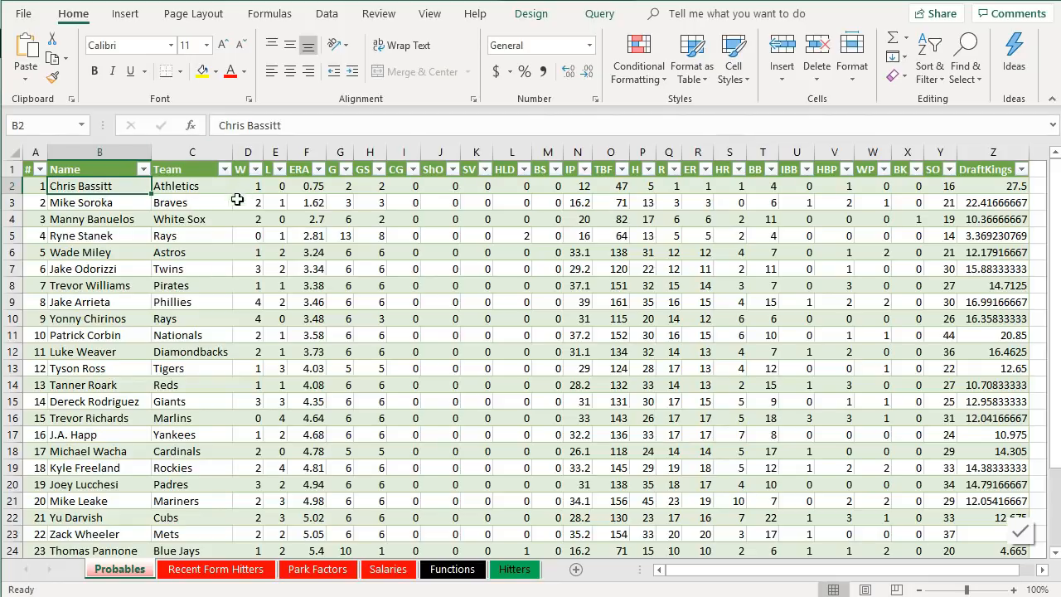
# - Open the Probables query in the Power Query Editor
pyautogui.click(247, 434)
pyautogui.click(327, 14)
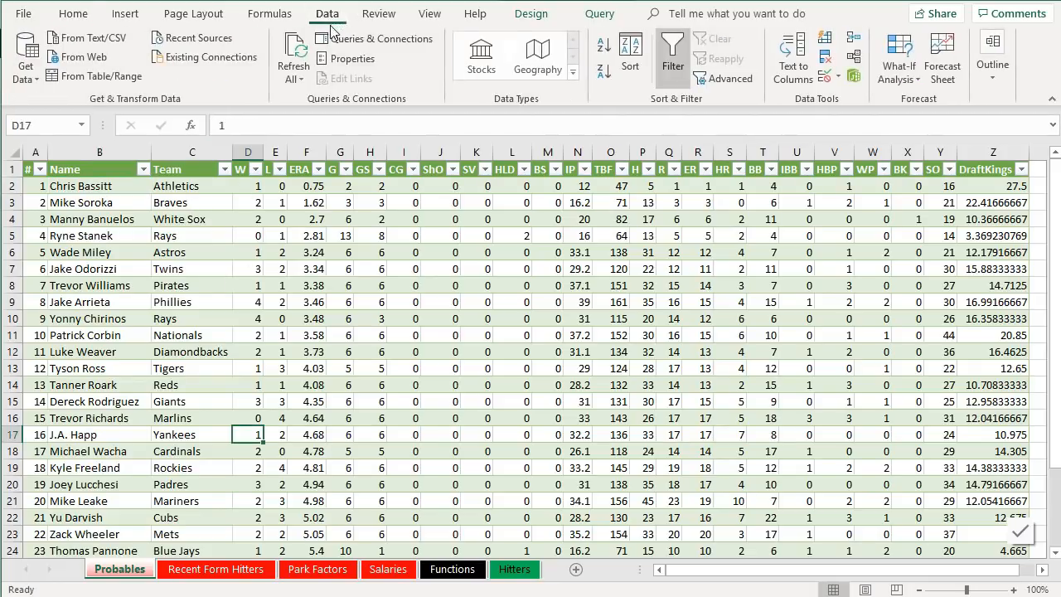
pyautogui.click(377, 39)
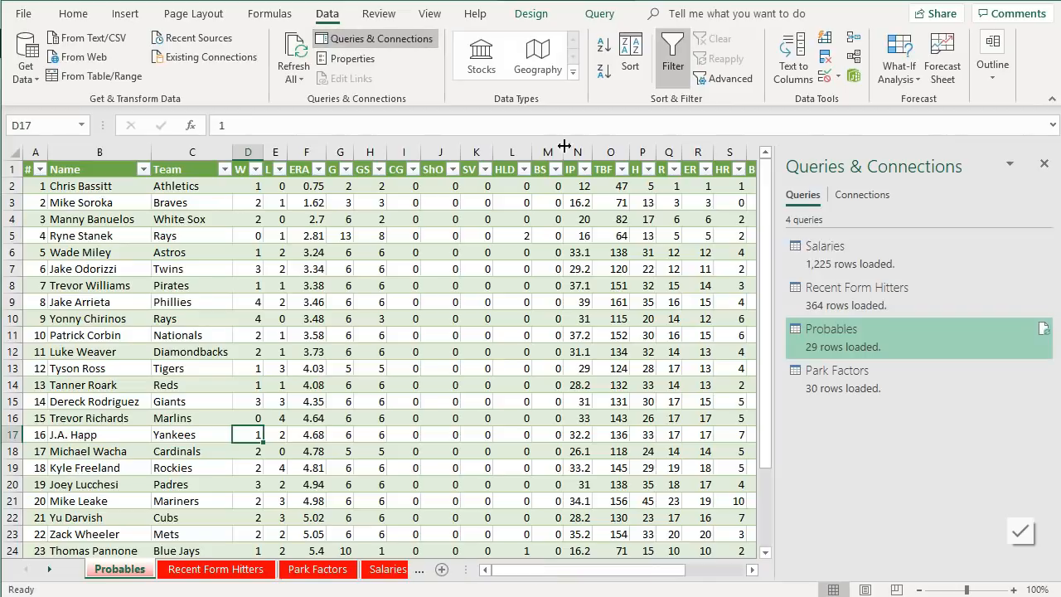
pyautogui.rightClick(871, 350)
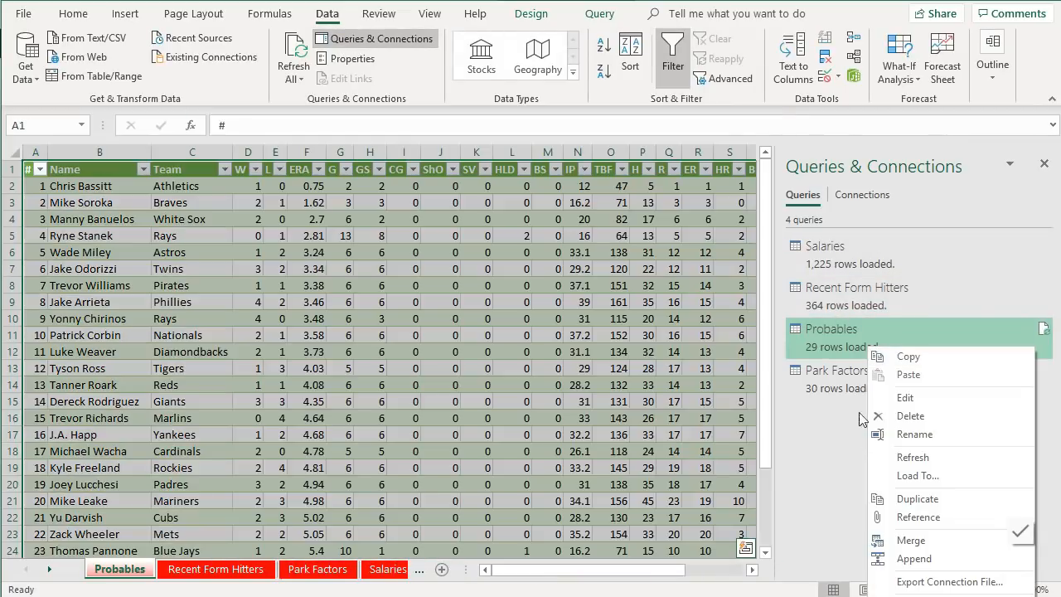
pyautogui.click(884, 399)
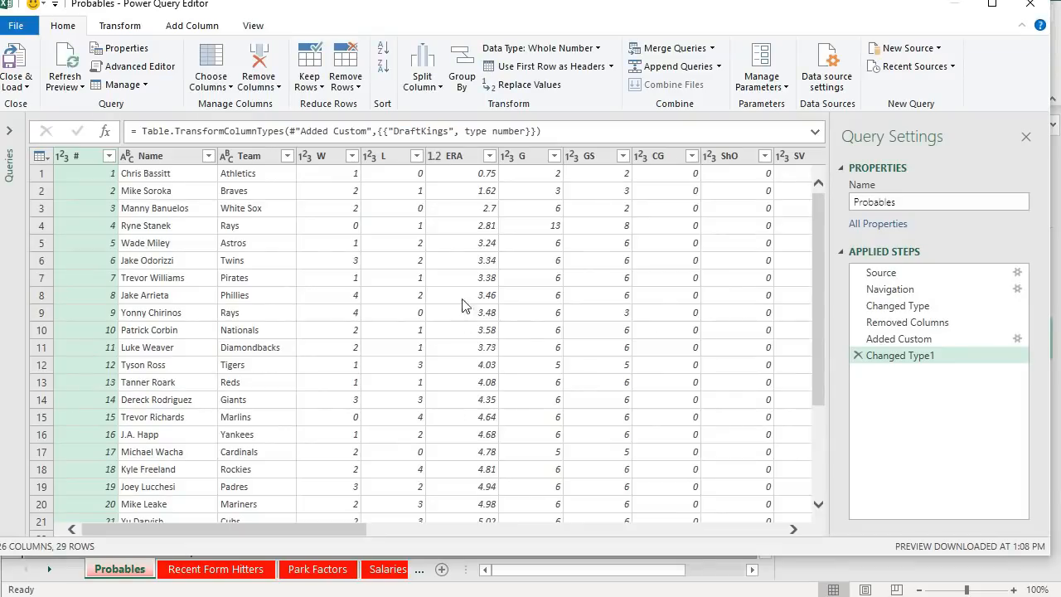
# - Add a custom column named OppPitcher whose formula is the Name column
pyautogui.click(174, 30)
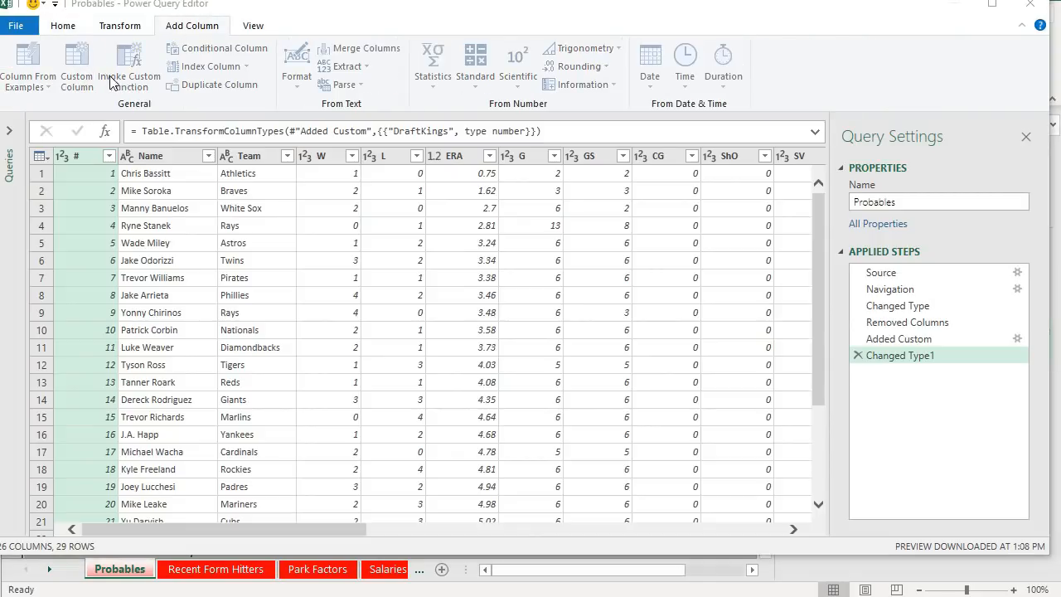
pyautogui.click(89, 60)
pyautogui.moveTo(356, 191); pyautogui.dragTo(249, 184)
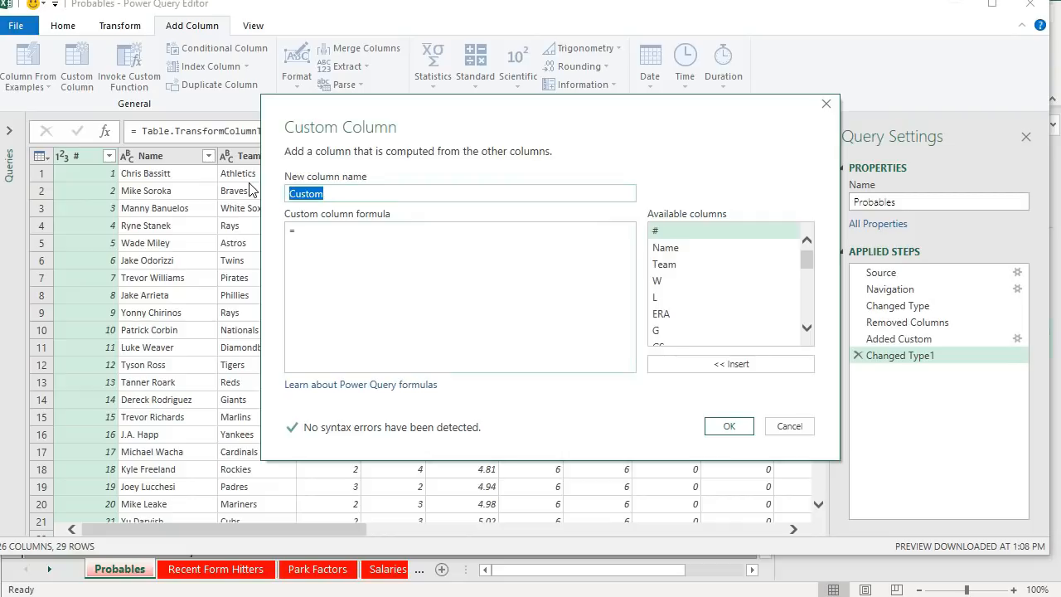
pyautogui.write('OppPitcher')
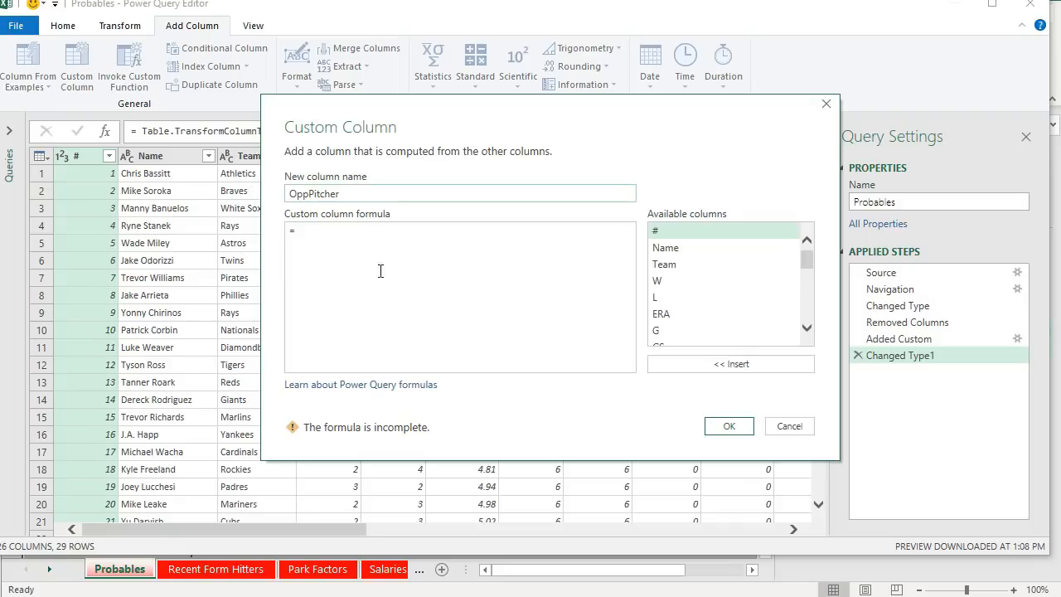
pyautogui.click(380, 271)
pyautogui.scroll(-3, 708, 301)
pyautogui.scroll(5, 764, 321)
pyautogui.doubleClick(680, 248)
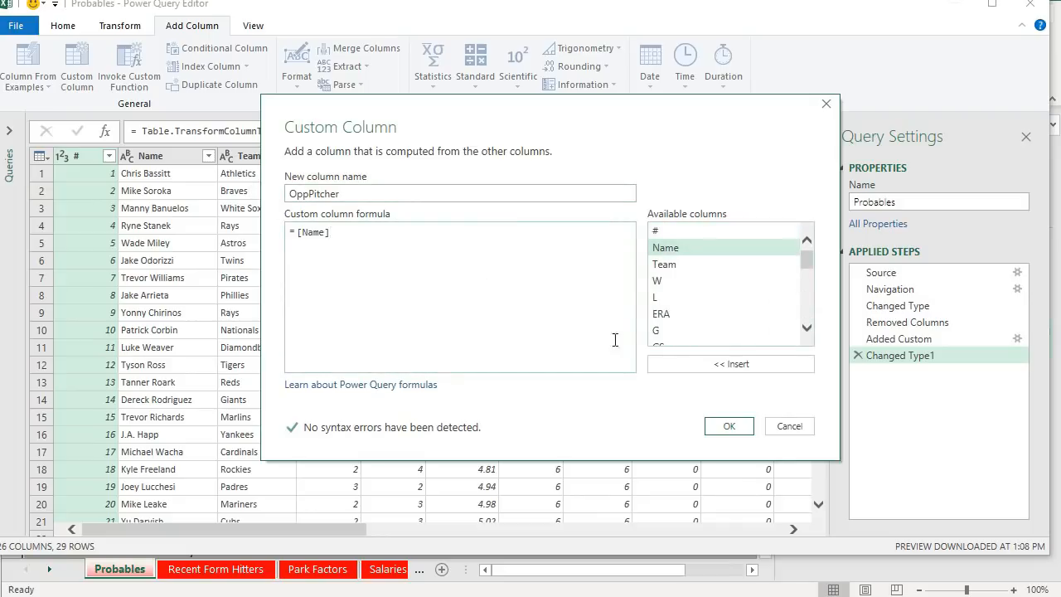
pyautogui.click(723, 424)
# - Close the editor and load the updated Probables query back into the workbook
pyautogui.moveTo(590, 531); pyautogui.dragTo(692, 539)
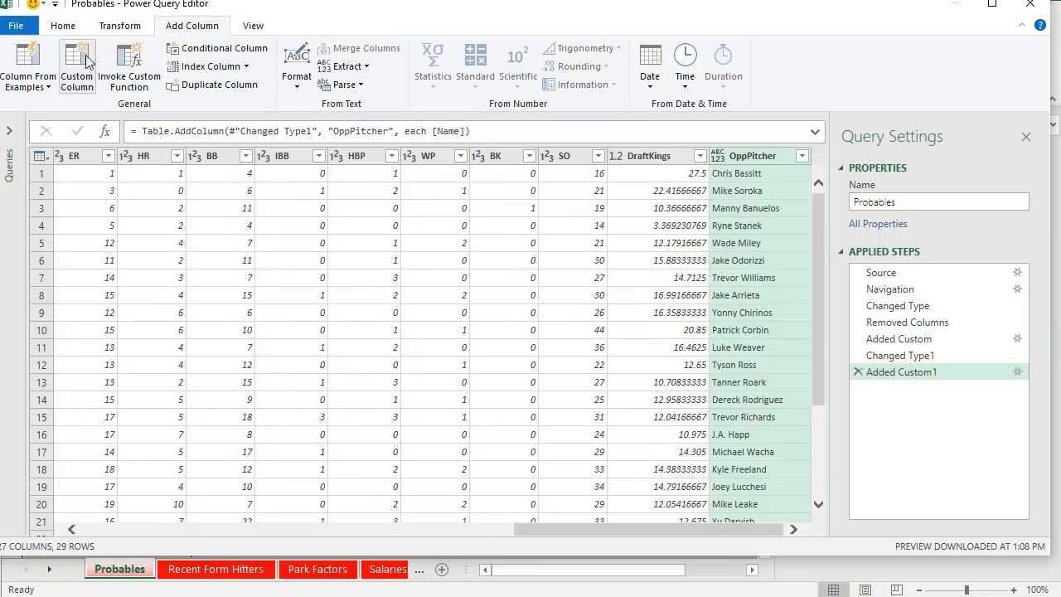
pyautogui.click(62, 26)
pyautogui.click(27, 64)
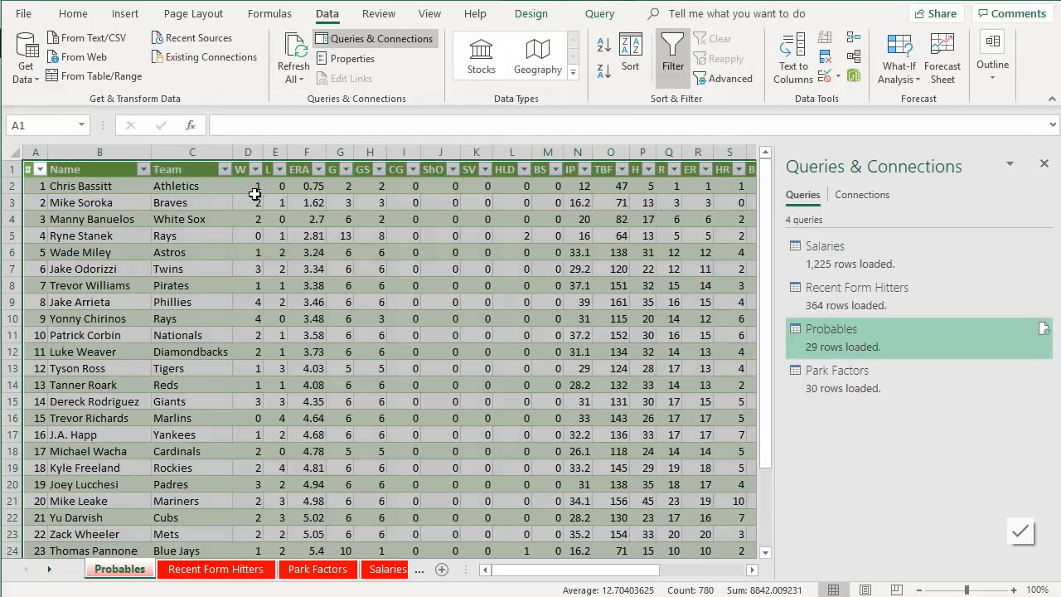
# - Scroll across the loaded Probables table to check the new OppPitcher column
pyautogui.click(346, 317)
pyautogui.click(200, 189)
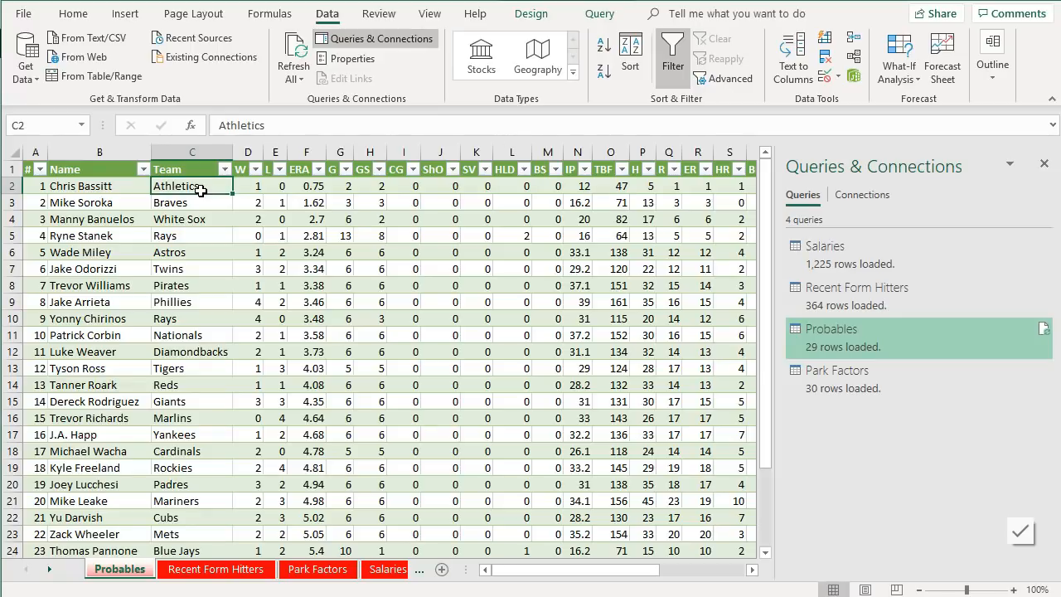
pyautogui.press('Right')
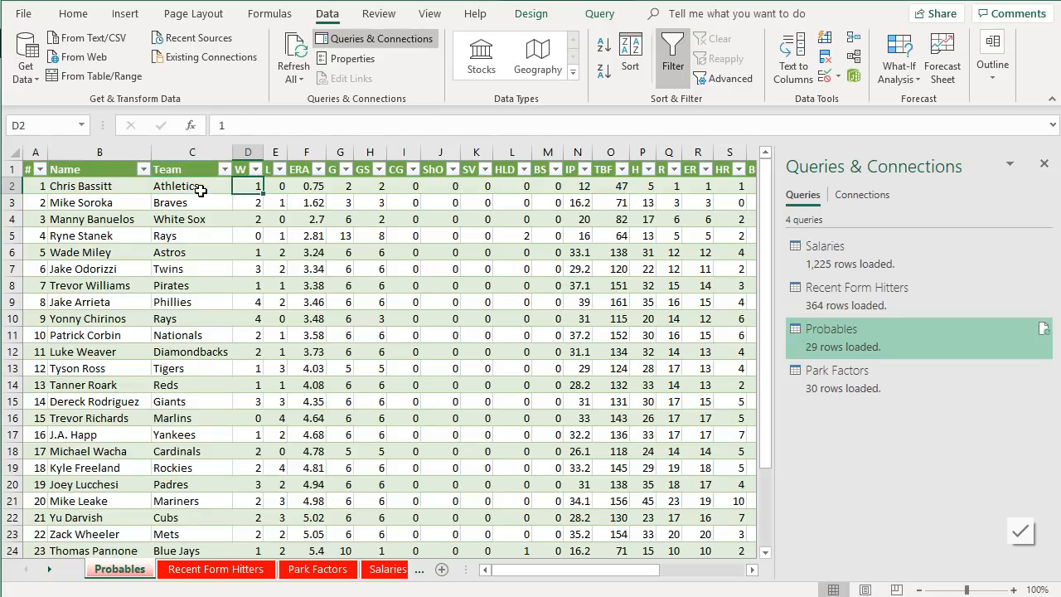
pyautogui.press('Right')
pyautogui.press('Right')
pyautogui.press('Right')
pyautogui.press('Right')
pyautogui.press('Right')
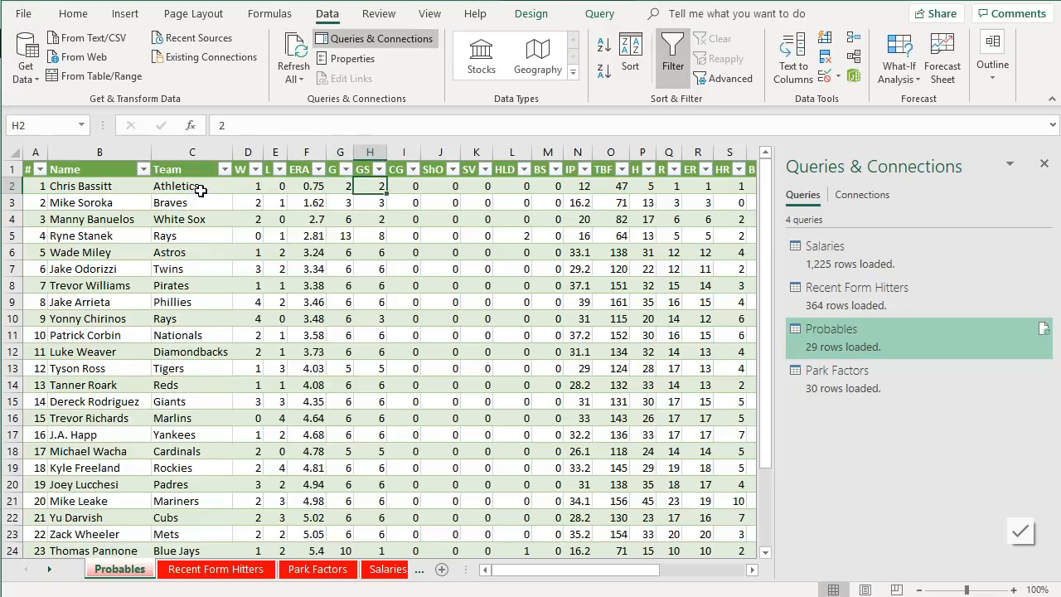
pyautogui.press('Right')
pyautogui.press('Right')
pyautogui.press('Right')
pyautogui.press('Right')
pyautogui.press('Right')
pyautogui.press('Right')
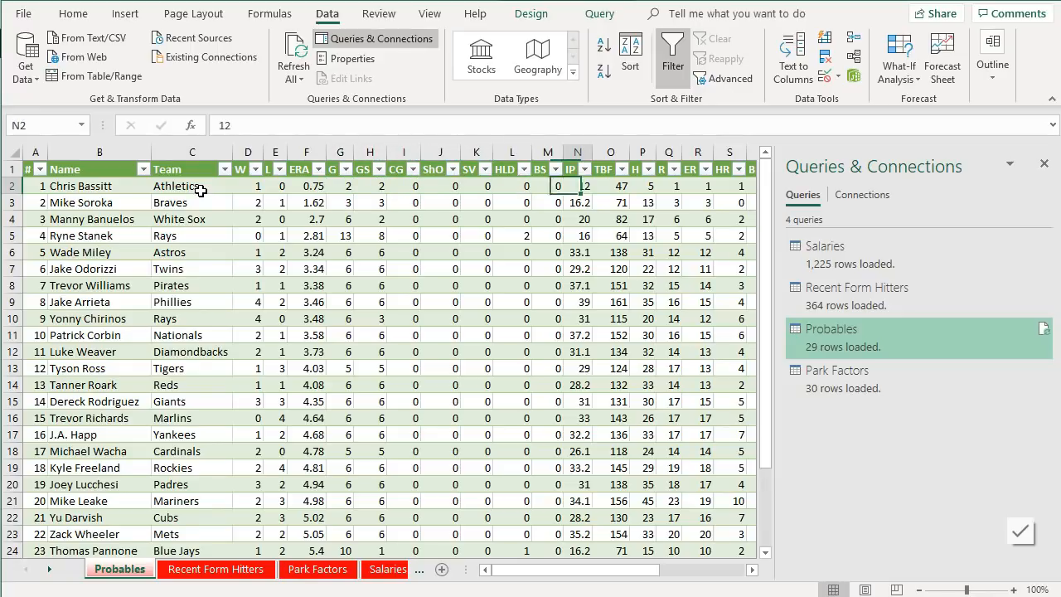
pyautogui.press('Right')
pyautogui.press('Right')
pyautogui.press('Right')
pyautogui.press('Right')
pyautogui.press('Right')
pyautogui.press('Right')
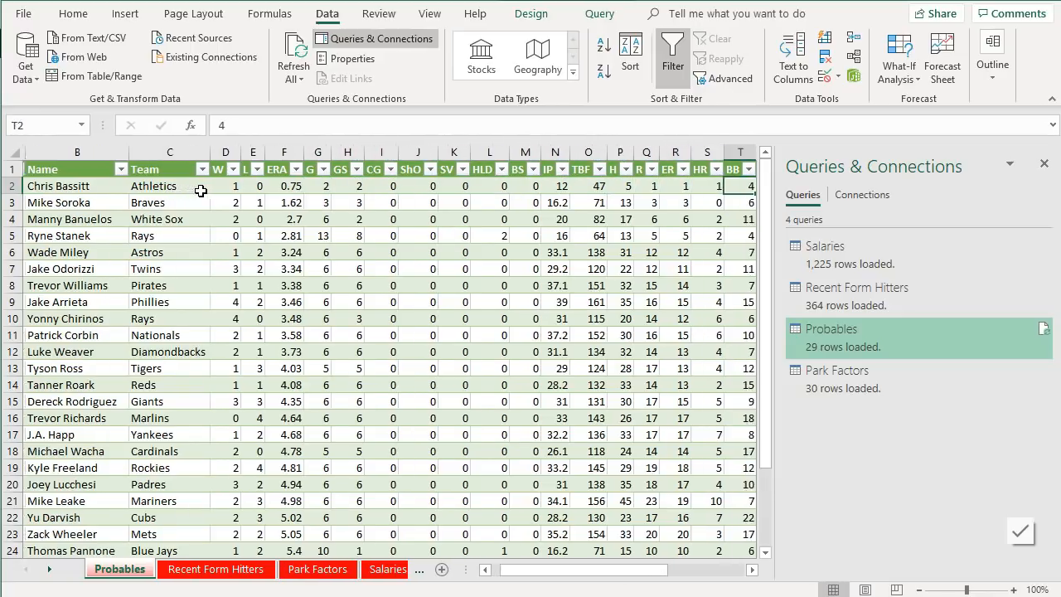
pyautogui.press('Right')
pyautogui.press('Right')
pyautogui.press('Right')
pyautogui.press('Right')
pyautogui.press('Right')
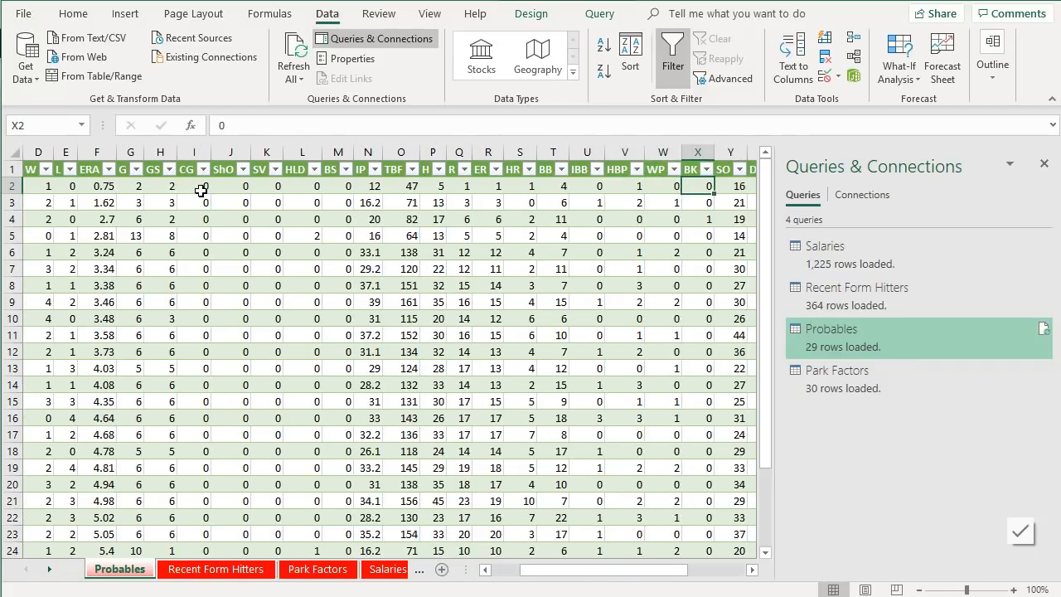
pyautogui.press('Right')
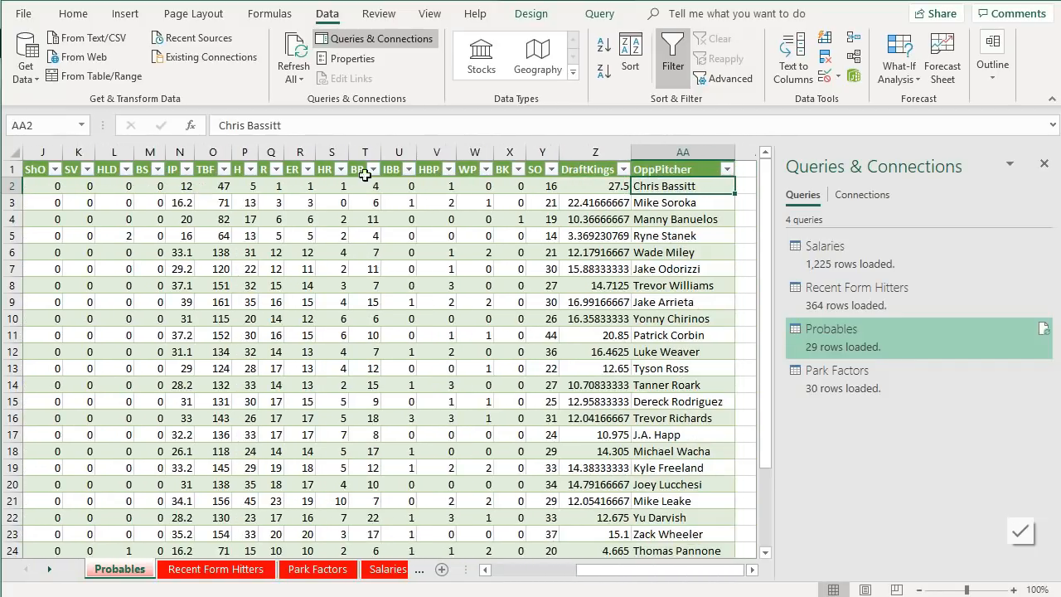
pyautogui.hotkey('alt', 'Tab')
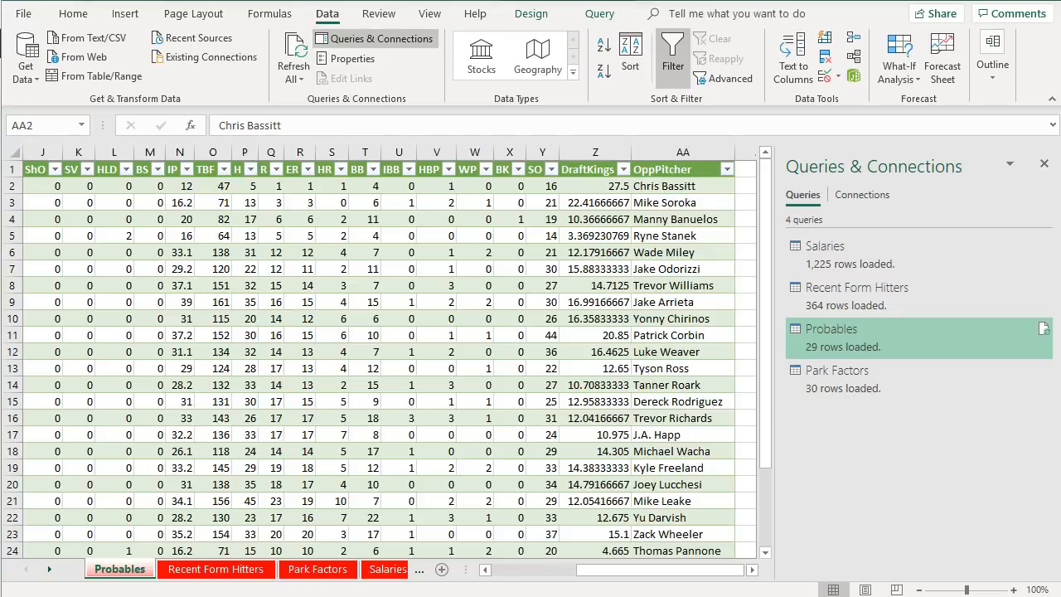
pyautogui.hotkey('alt', 'Tab')
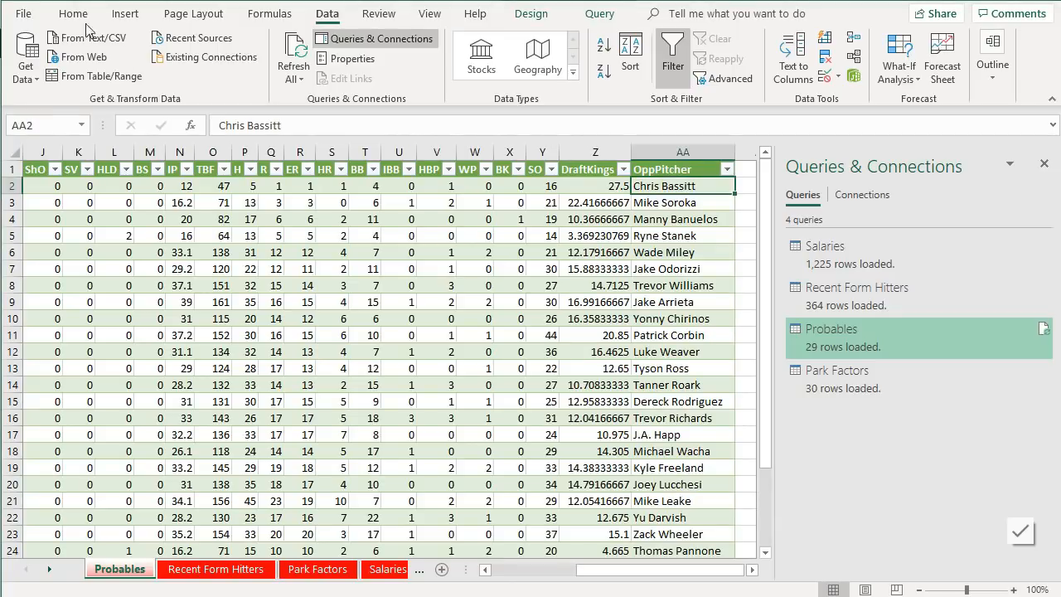
# - Switch to the Hitters sheet and close the Queries & Connections pane
pyautogui.click(318, 569)
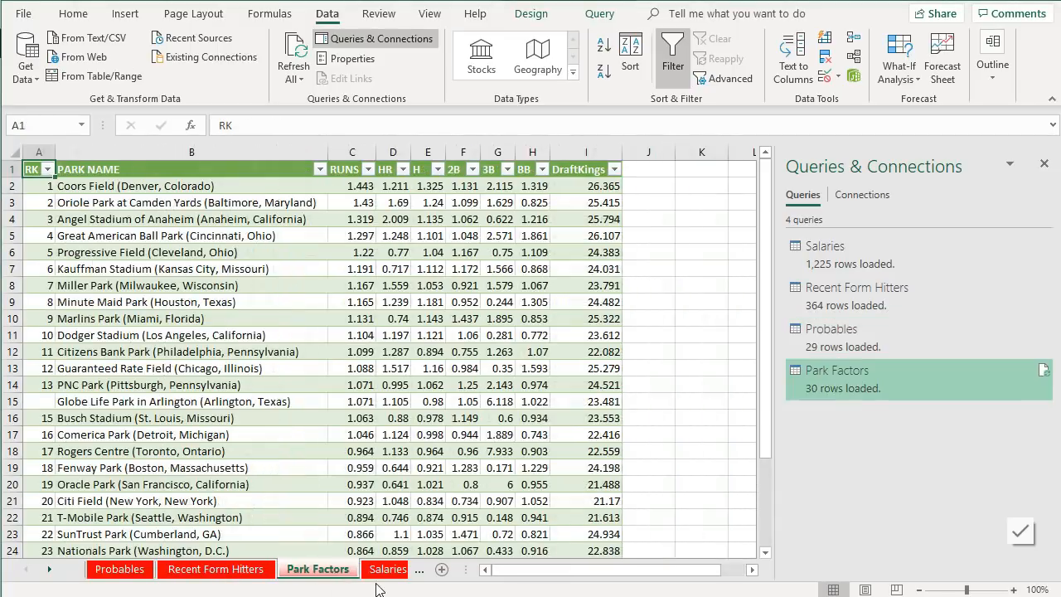
pyautogui.click(385, 569)
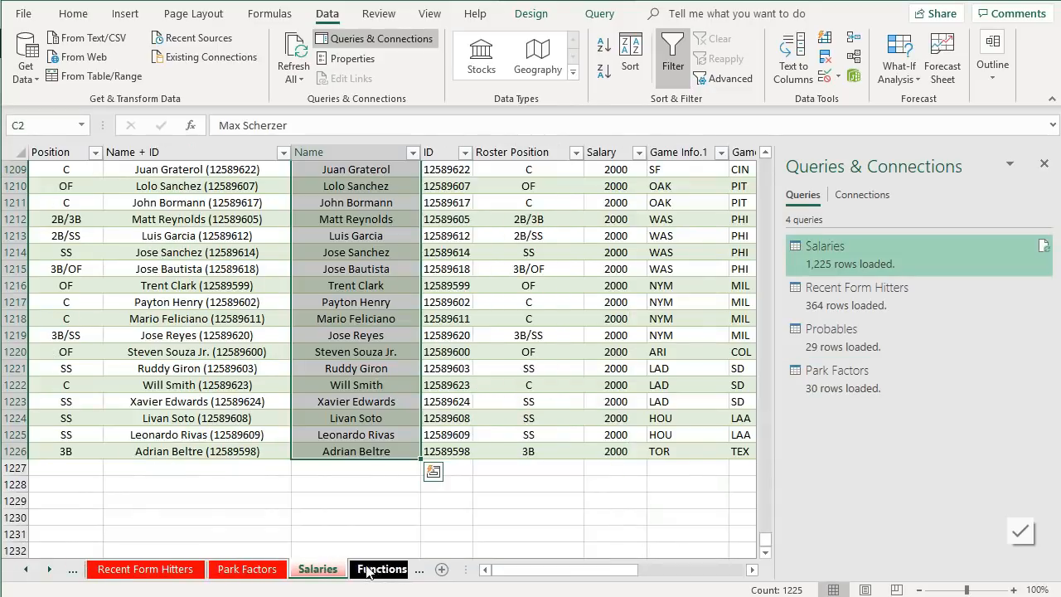
pyautogui.click(379, 571)
pyautogui.click(322, 569)
pyautogui.click(1044, 166)
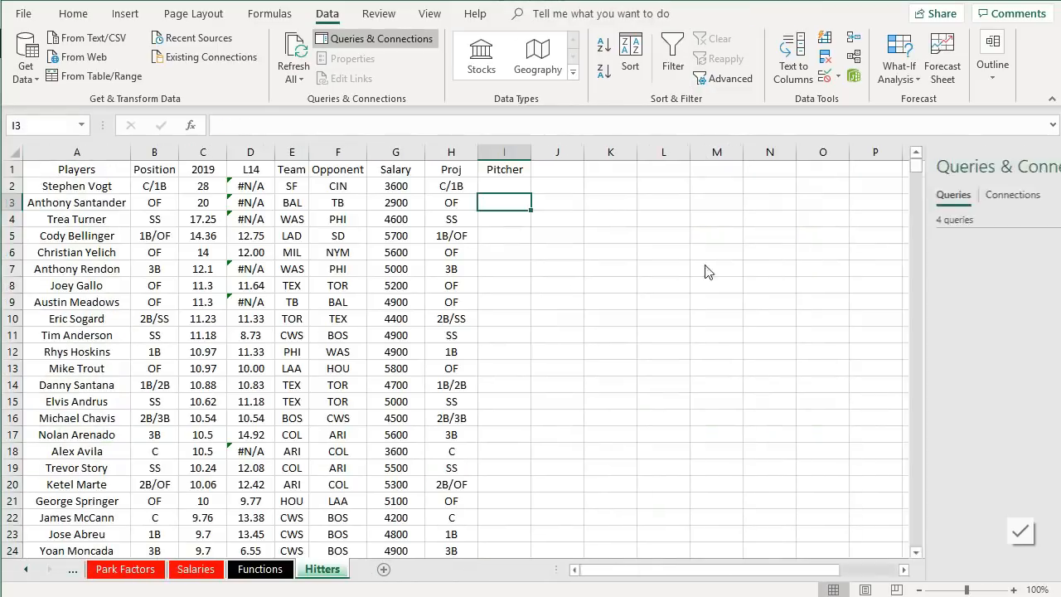
# - In Hitters cell I2 under Pitcher, enter =VLOOKUP(F2,Functions!A:B,2,FALSE) to look up the opponent's team name
pyautogui.click(501, 189)
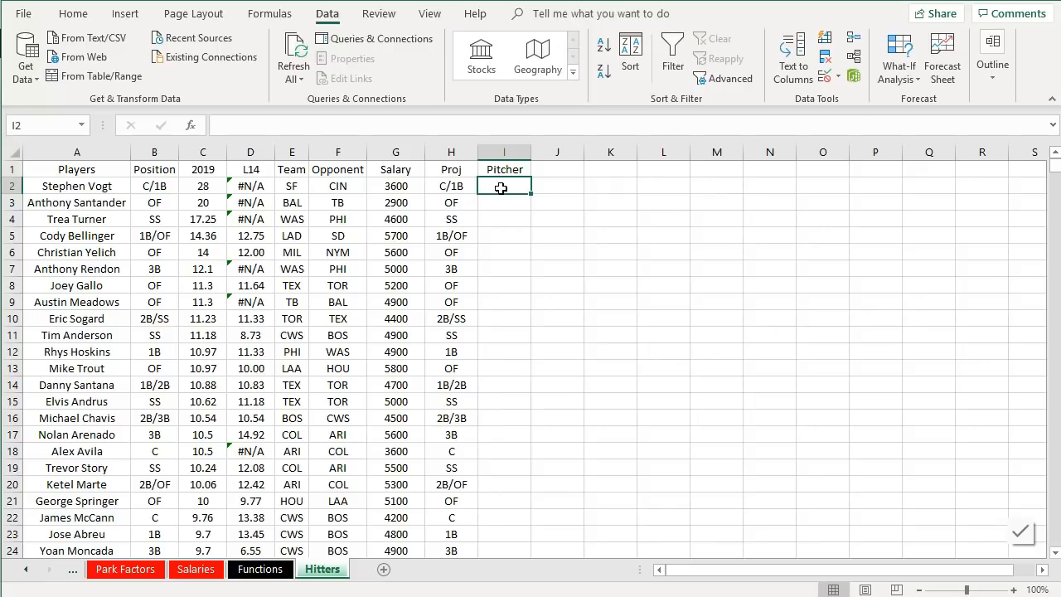
pyautogui.write('=vlo')
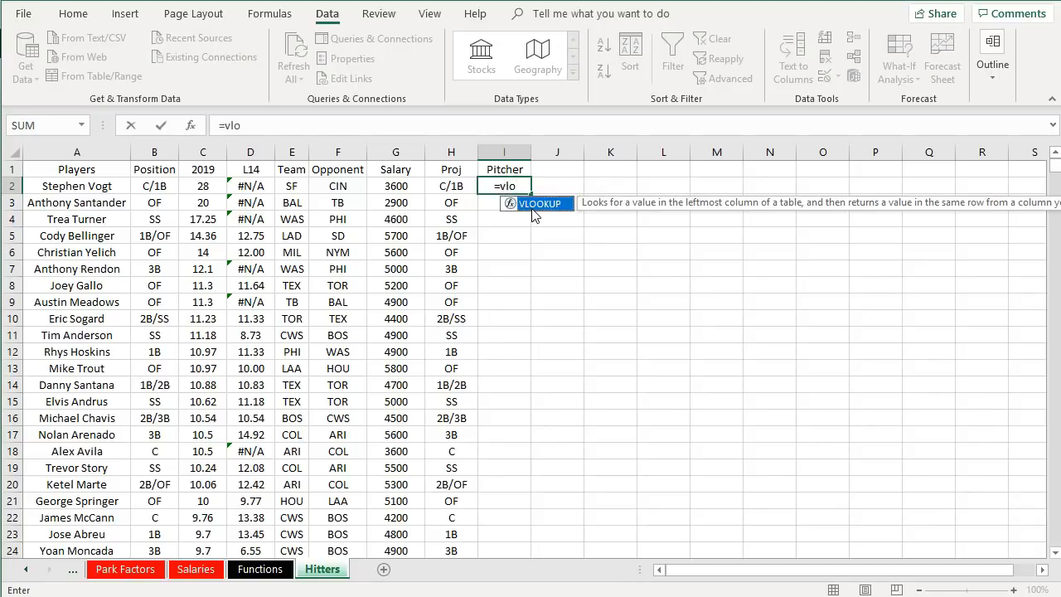
pyautogui.doubleClick(532, 204)
pyautogui.click(336, 184)
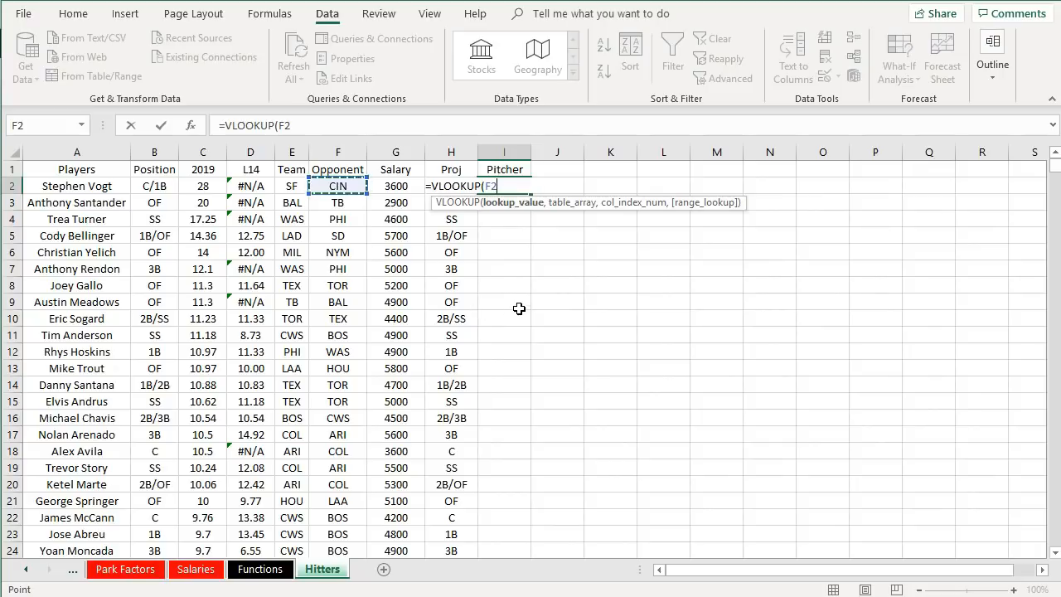
pyautogui.write(',')
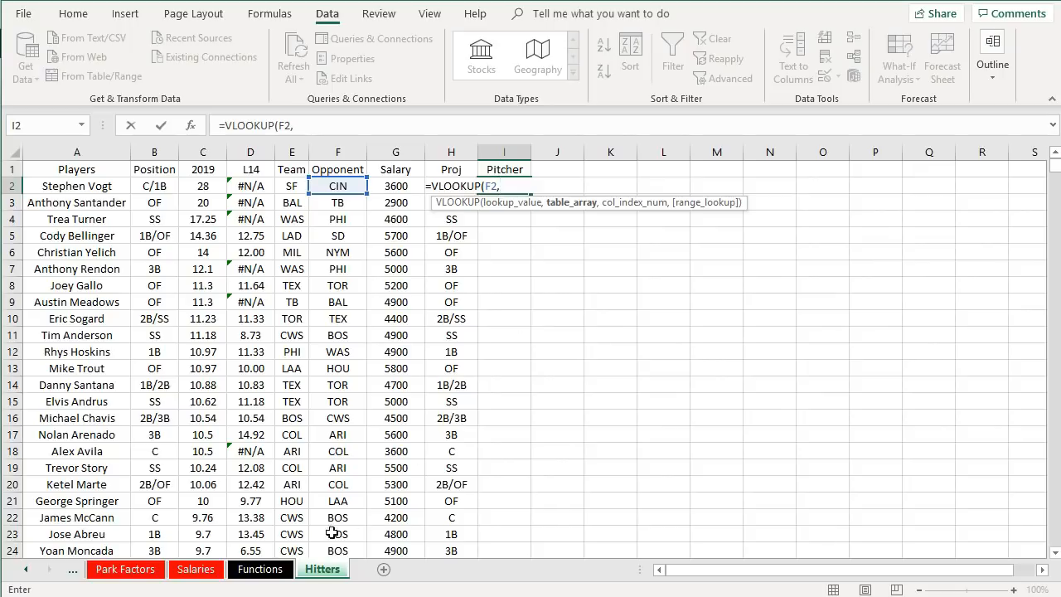
pyautogui.click(260, 569)
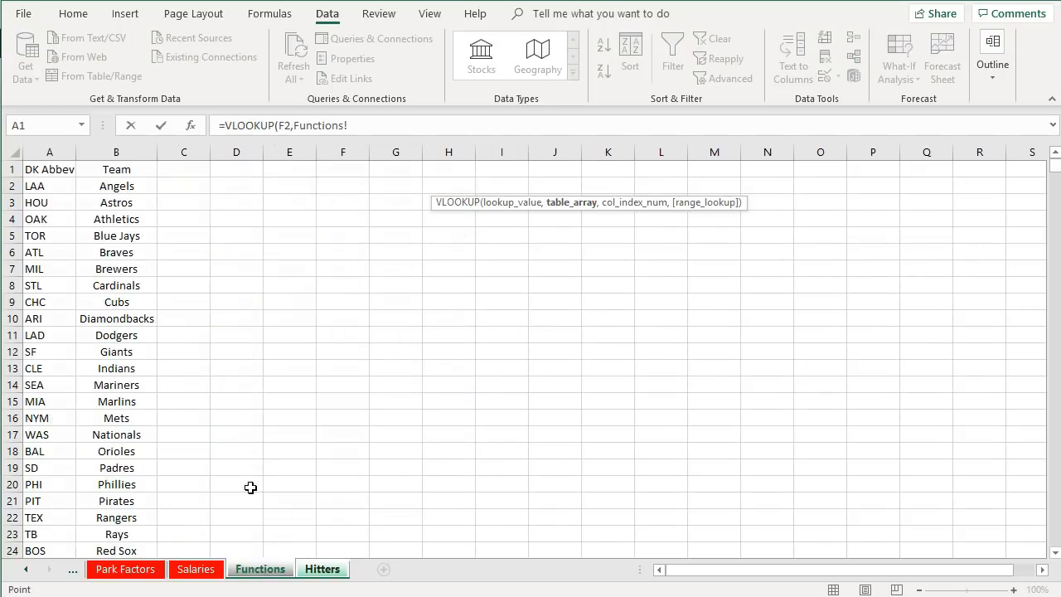
pyautogui.moveTo(41, 184); pyautogui.dragTo(104, 285)
pyautogui.click(389, 130)
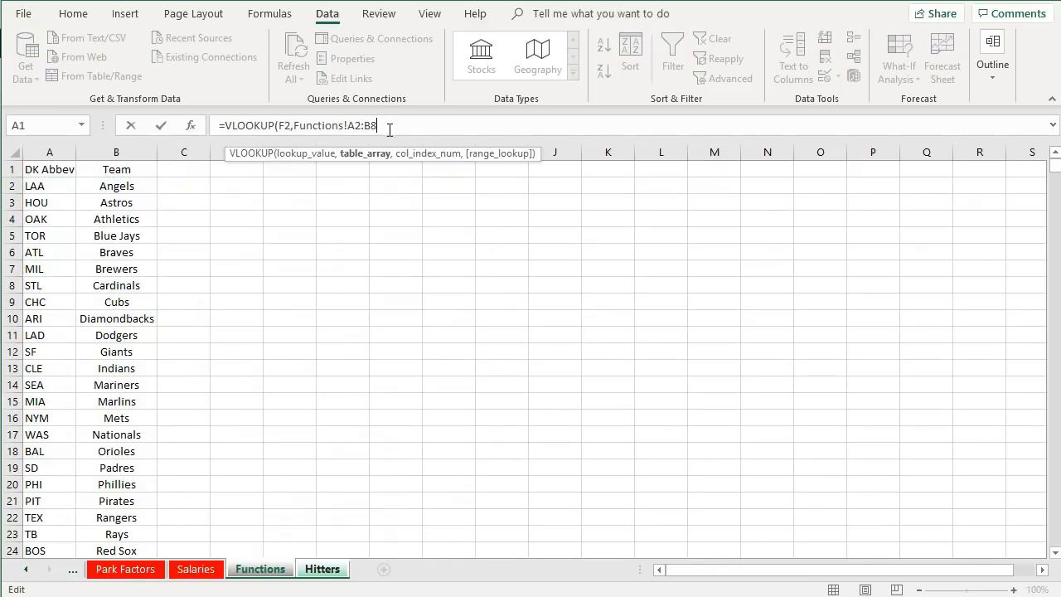
pyautogui.write(',2')
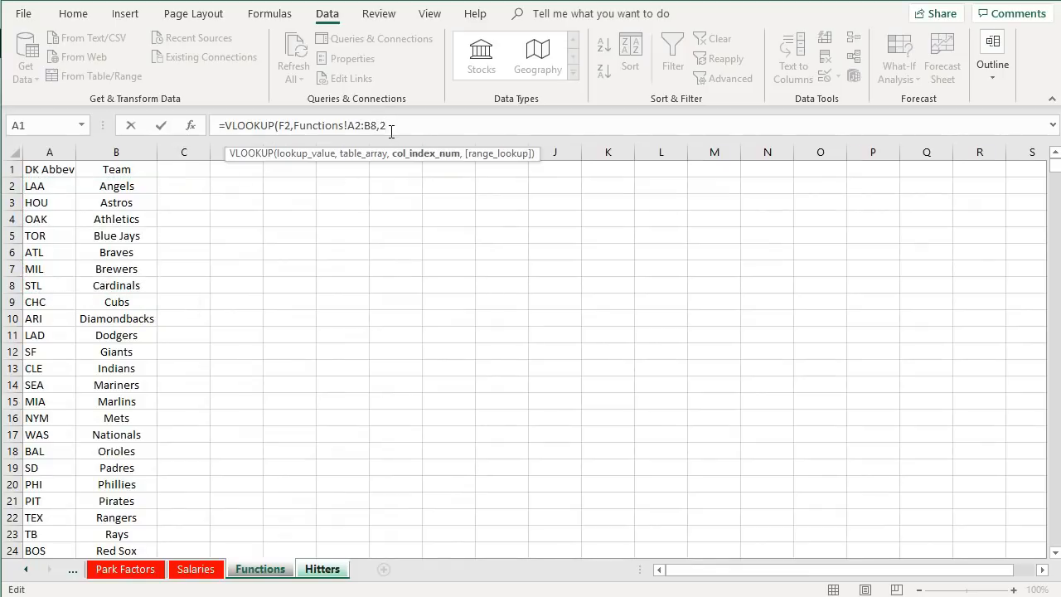
pyautogui.write(',false')
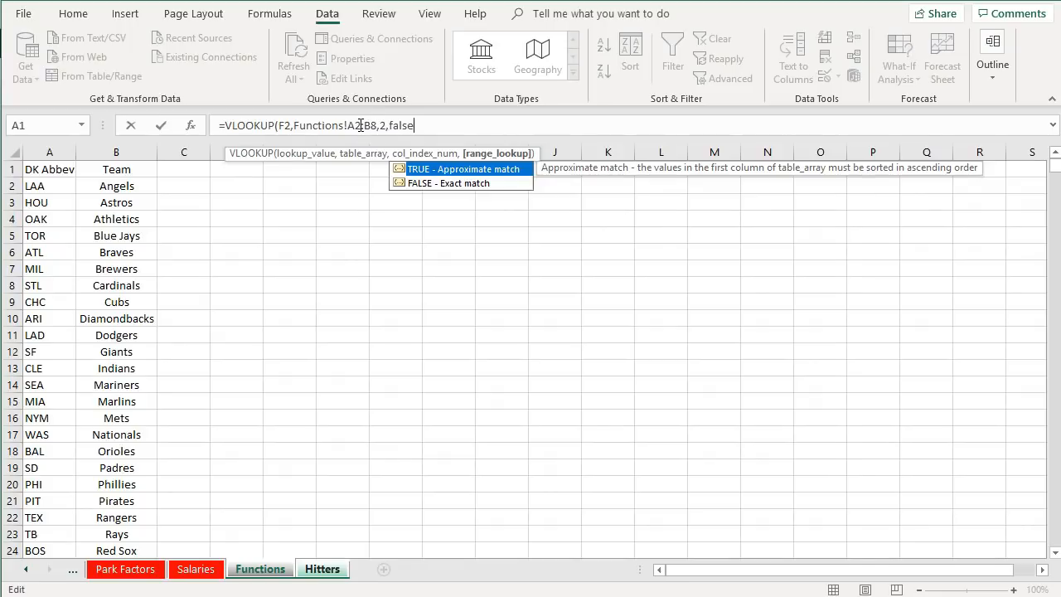
pyautogui.click(361, 124)
pyautogui.press('BackSpace')
pyautogui.press('BackSpace')
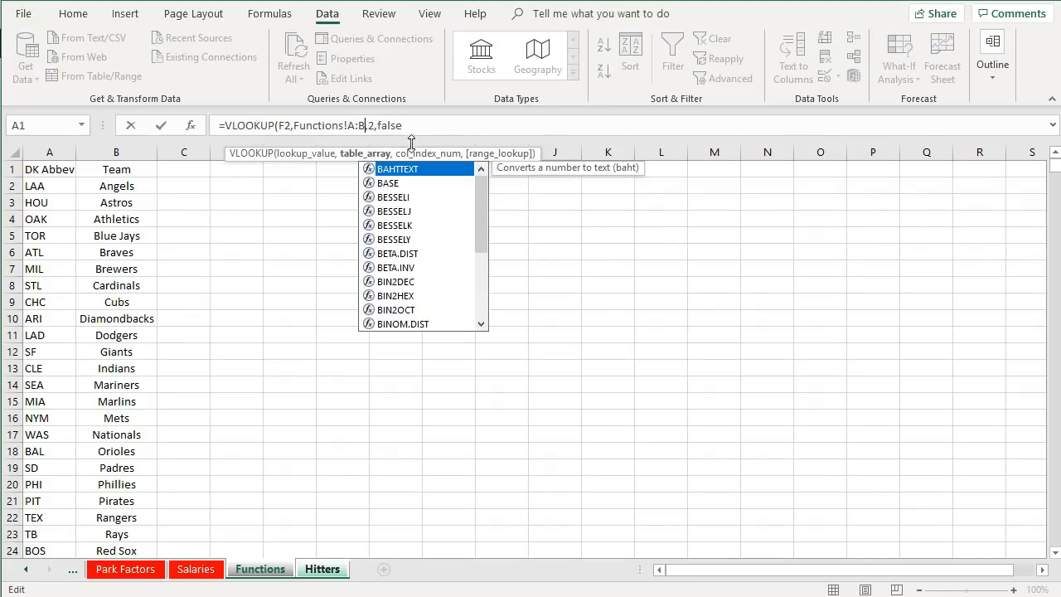
pyautogui.click(451, 124)
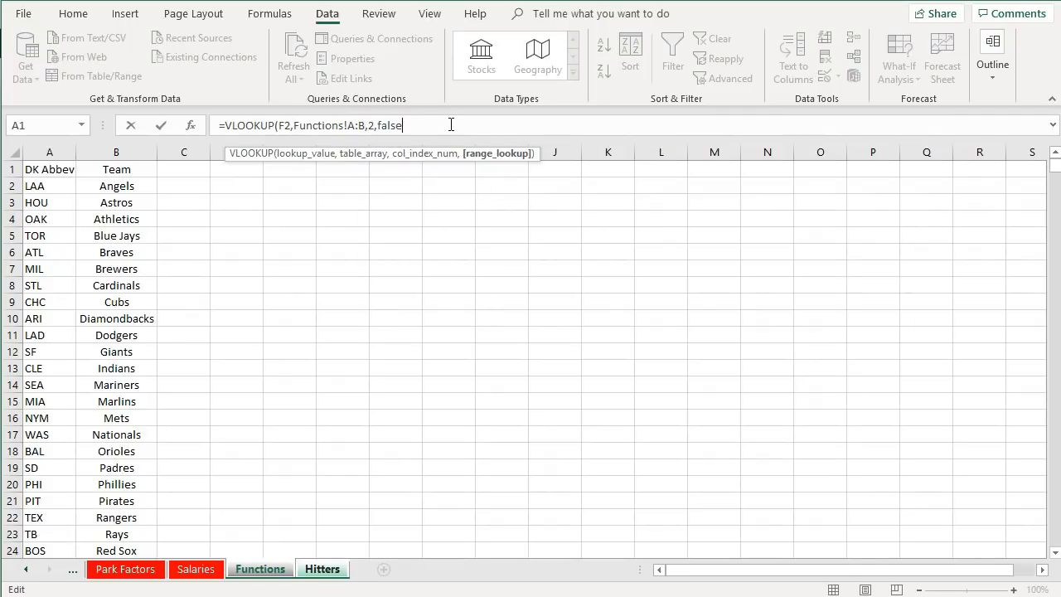
pyautogui.press('Return')
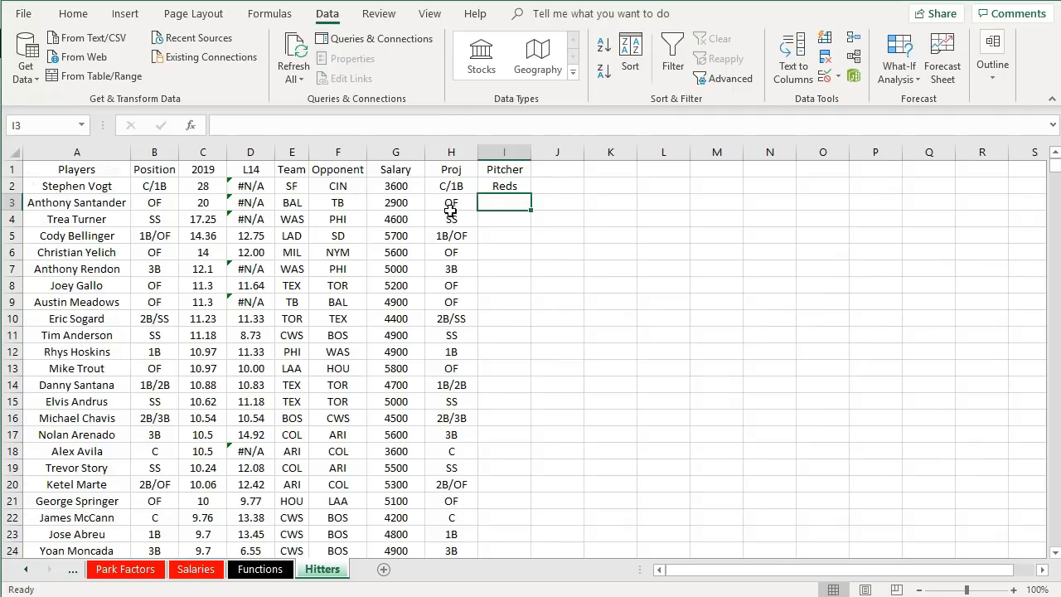
# - Wrap the team-name lookup in cell I2 inside a new outer VLOOKUP, using it as the lookup value
pyautogui.click(495, 184)
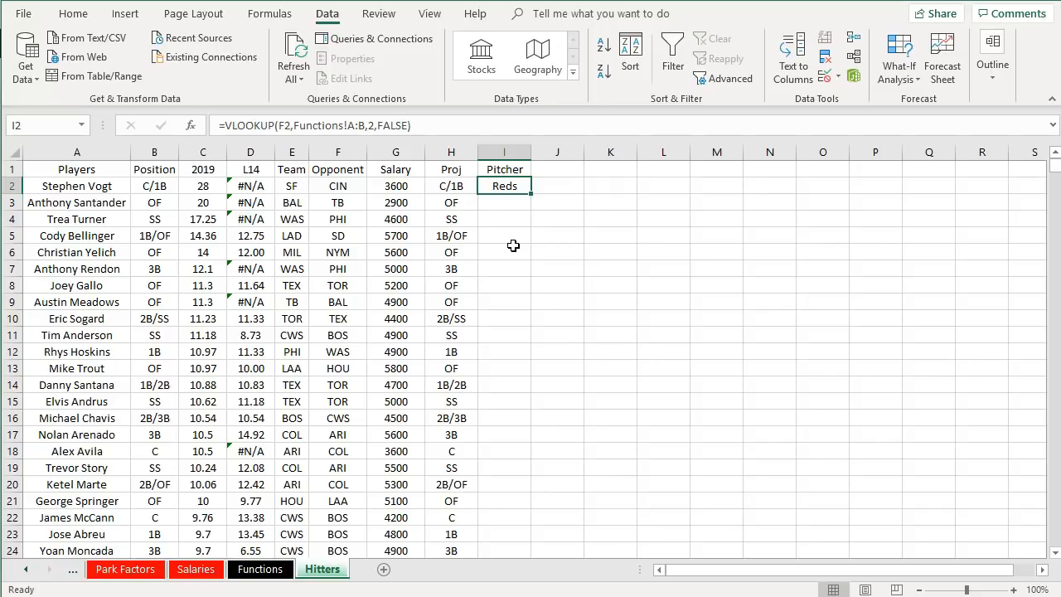
pyautogui.click(224, 125)
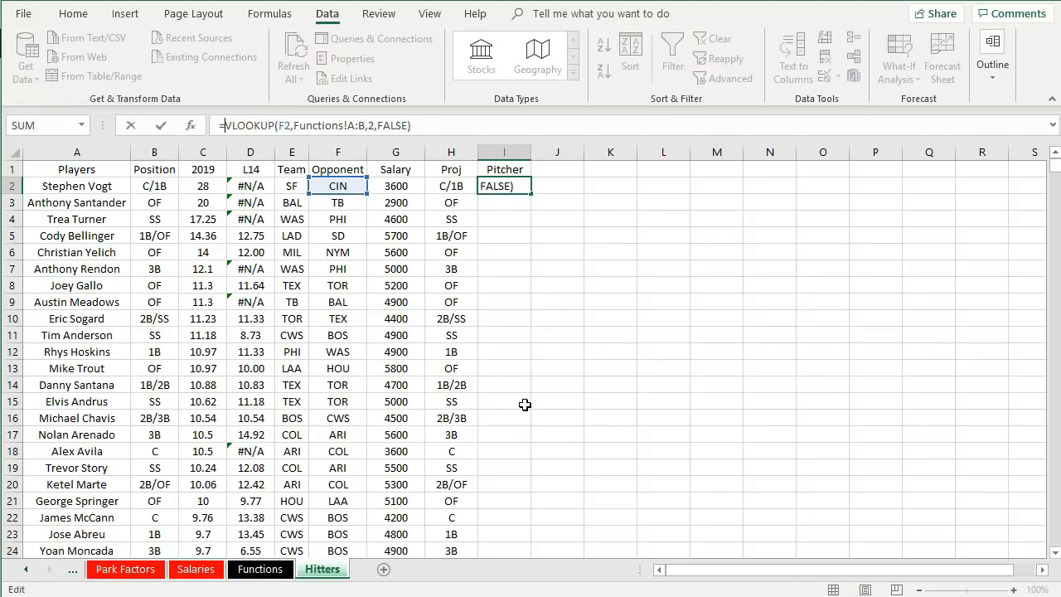
pyautogui.write('vloo')
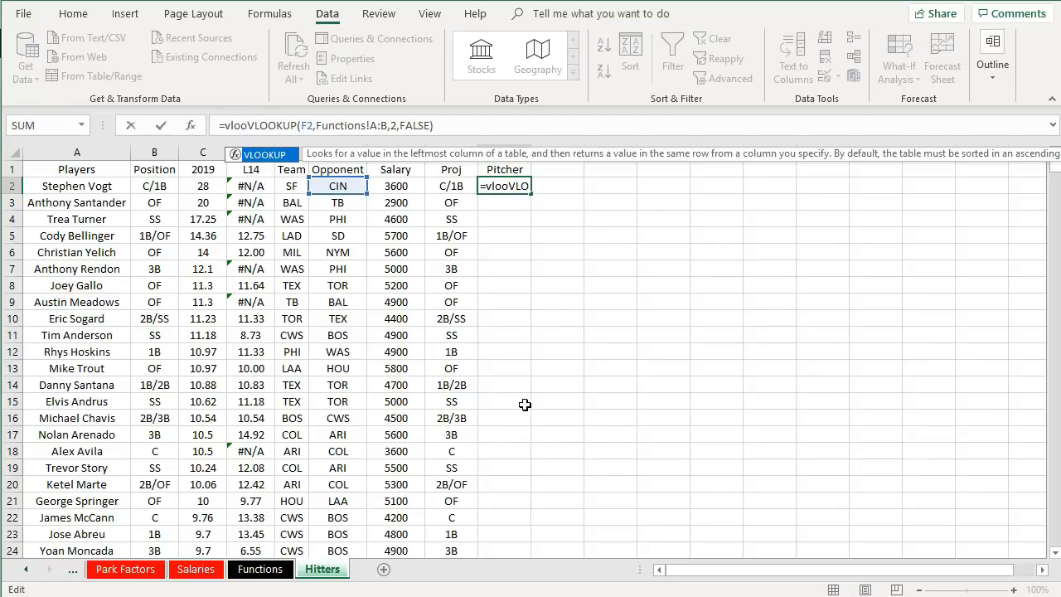
pyautogui.doubleClick(262, 156)
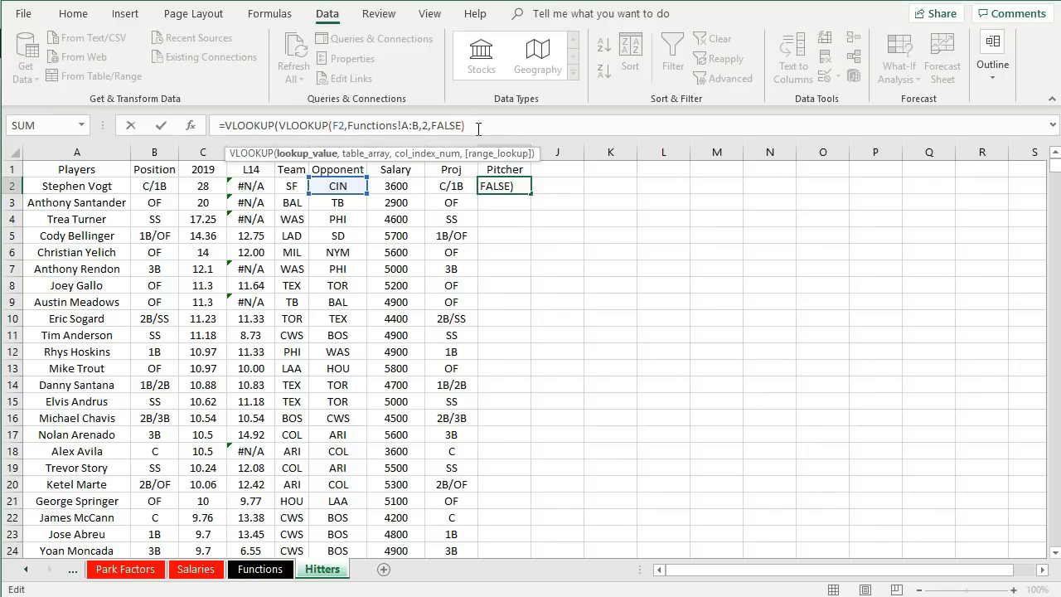
pyautogui.write(',')
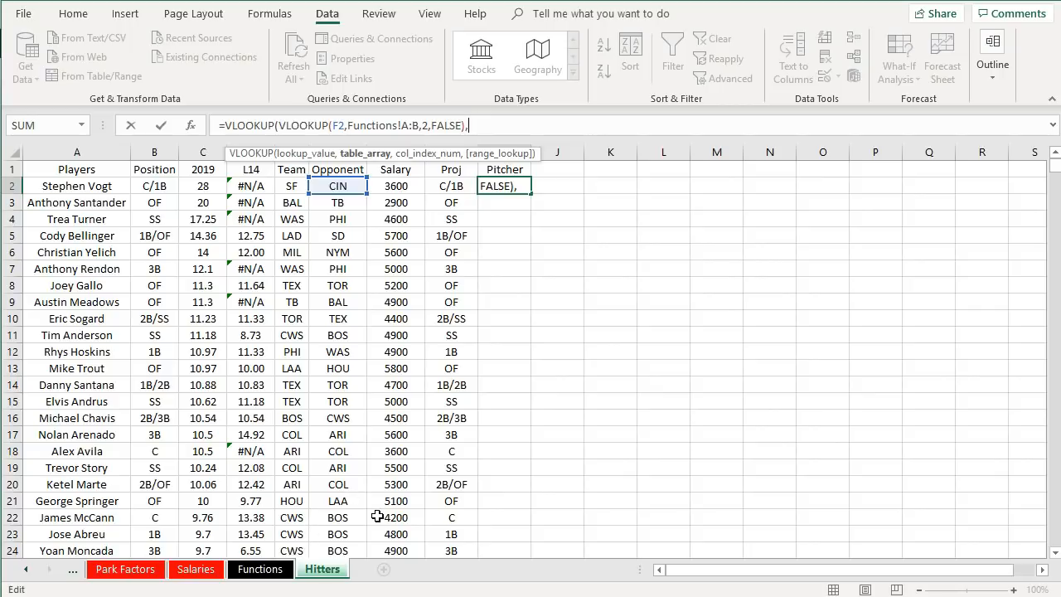
# - Complete the outer VLOOKUP with table Probables!C:AA, column 25 and FALSE, and accept the suggested formula correction
pyautogui.write('Probables!')
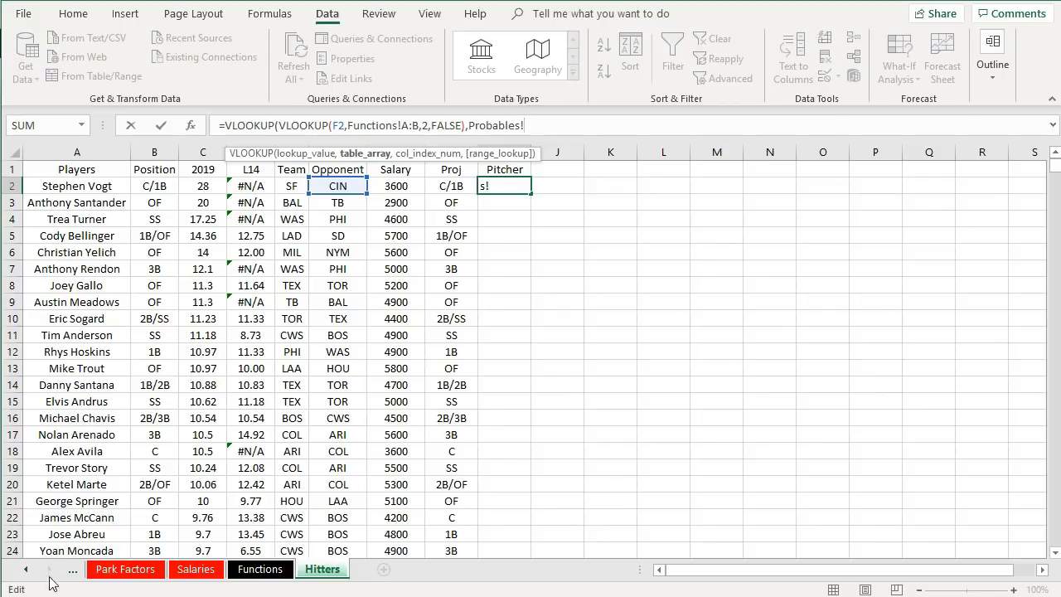
pyautogui.click(27, 569)
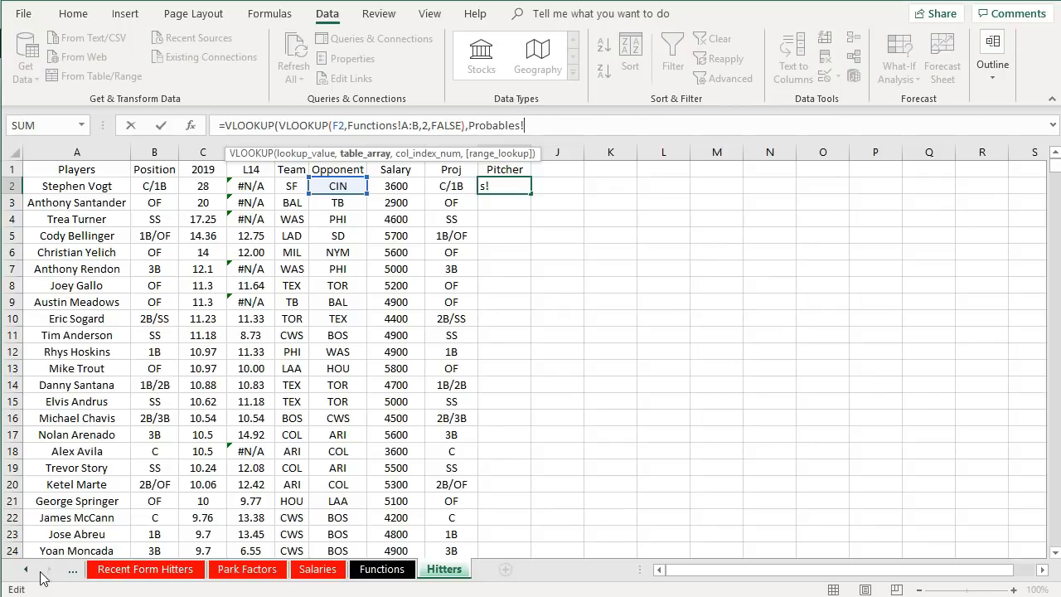
pyautogui.click(28, 569)
pyautogui.click(114, 571)
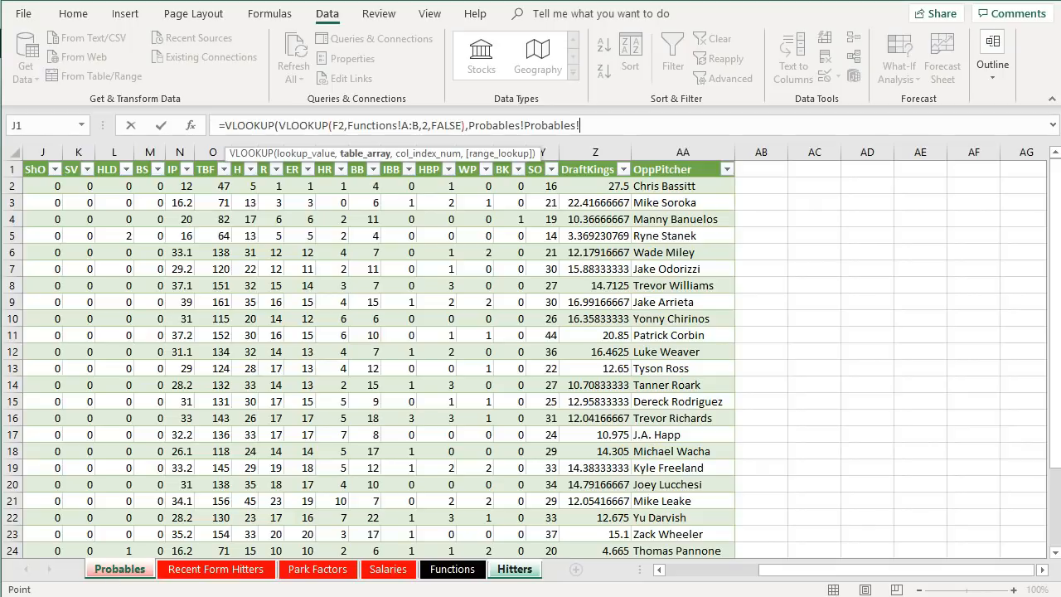
pyautogui.moveTo(826, 573); pyautogui.dragTo(721, 573)
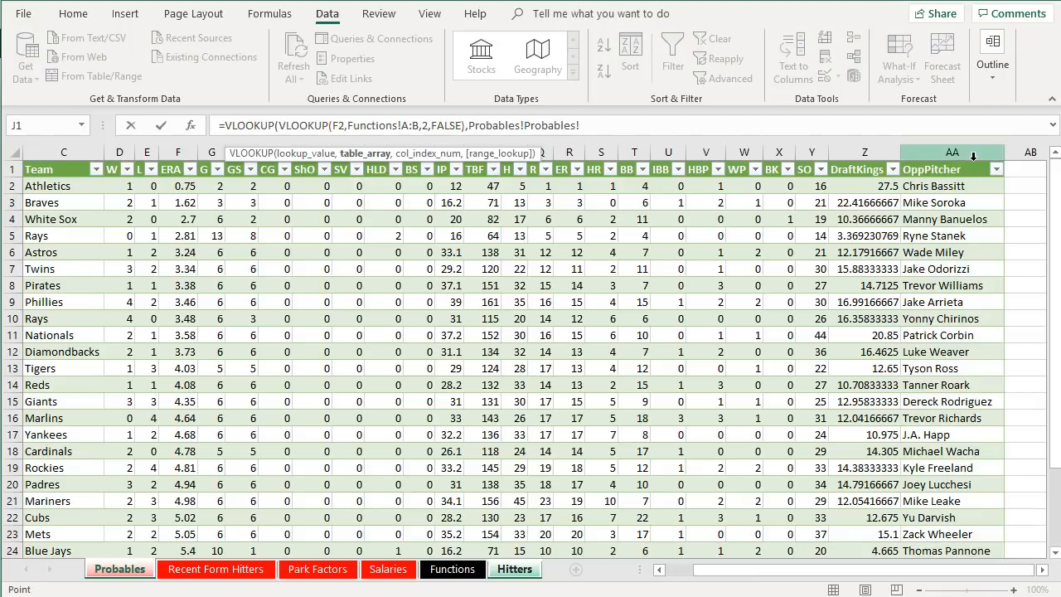
pyautogui.moveTo(581, 125); pyautogui.dragTo(527, 116)
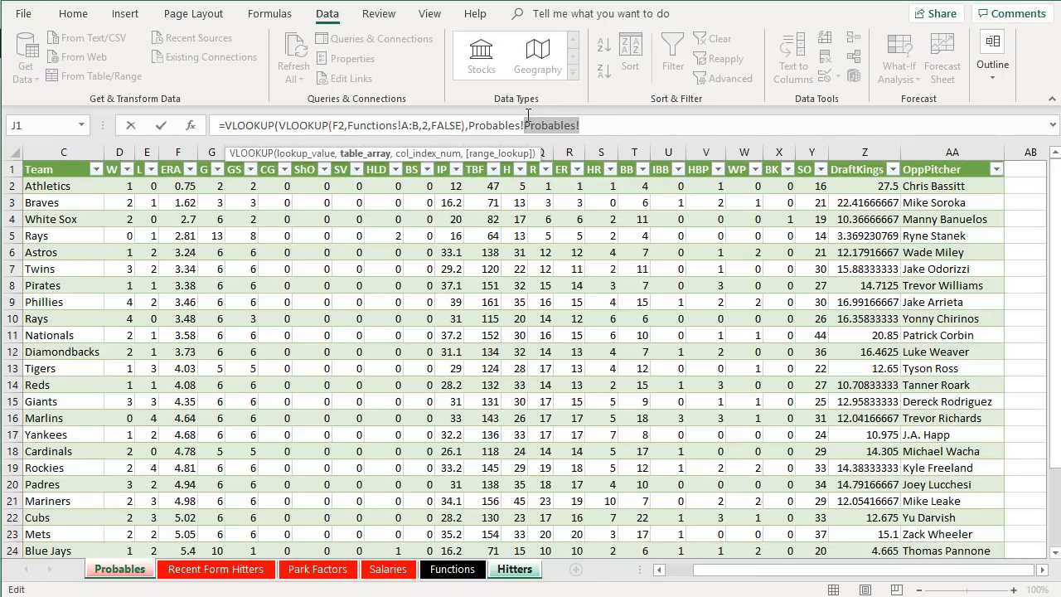
pyautogui.write('C:AA,25')
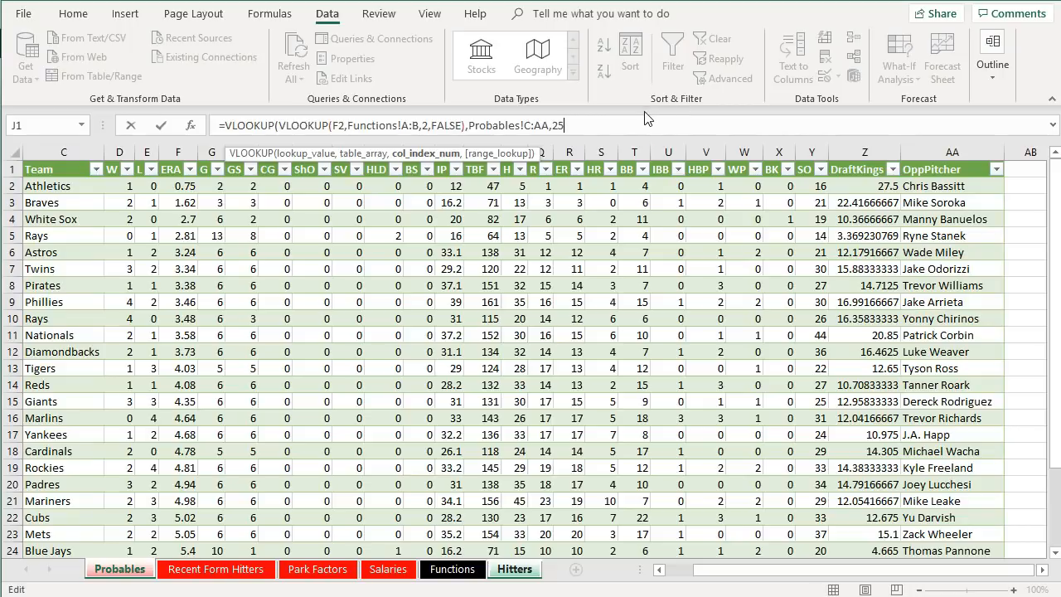
pyautogui.write(',false')
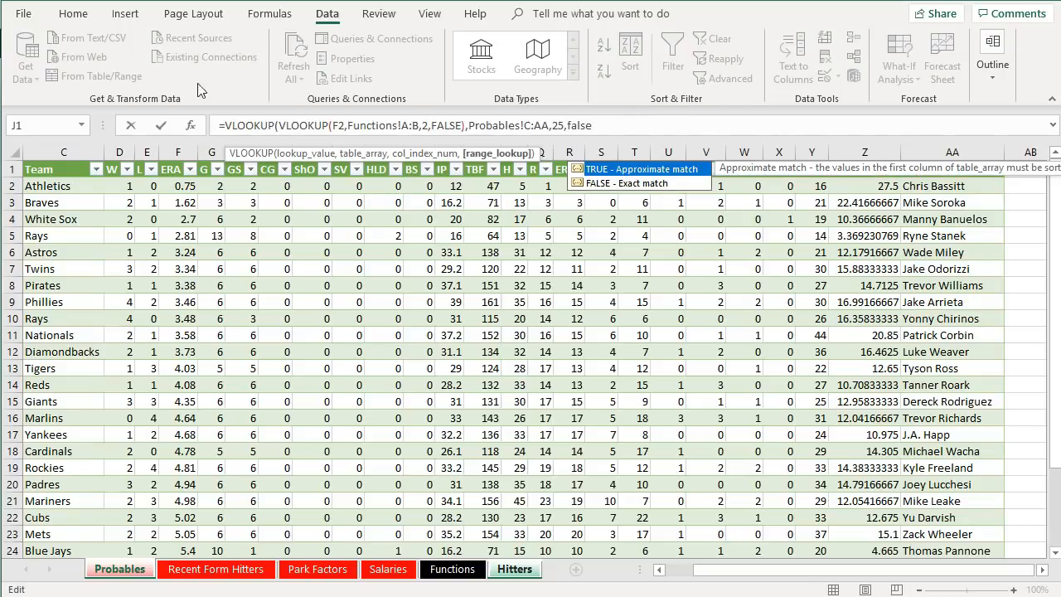
pyautogui.press('Return')
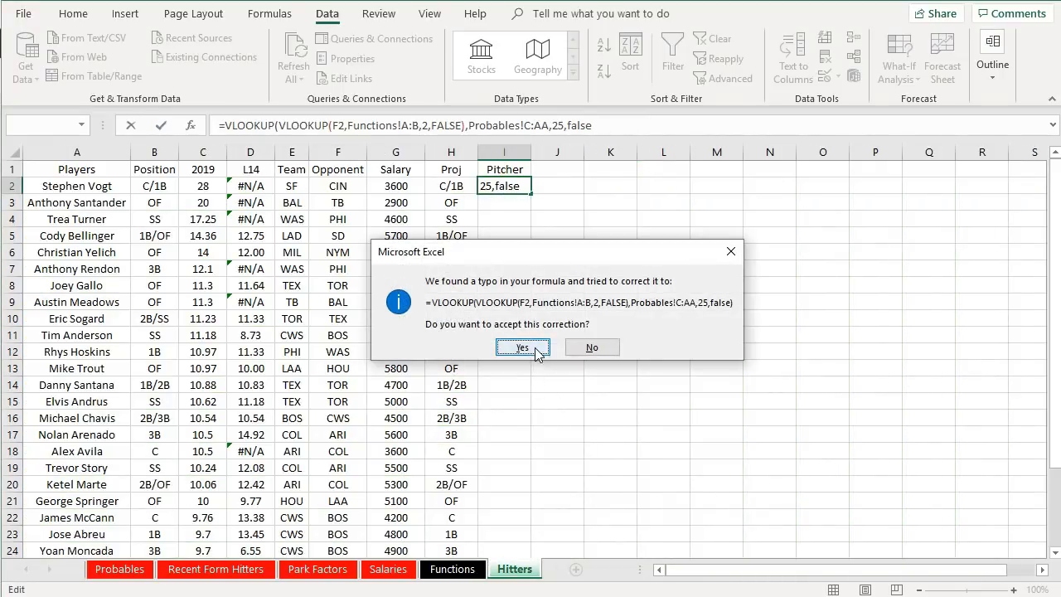
pyautogui.click(535, 347)
# - Review the nested VLOOKUP arguments in I2's formula and autofit the Pitcher column width
pyautogui.click(504, 184)
pyautogui.click(621, 125)
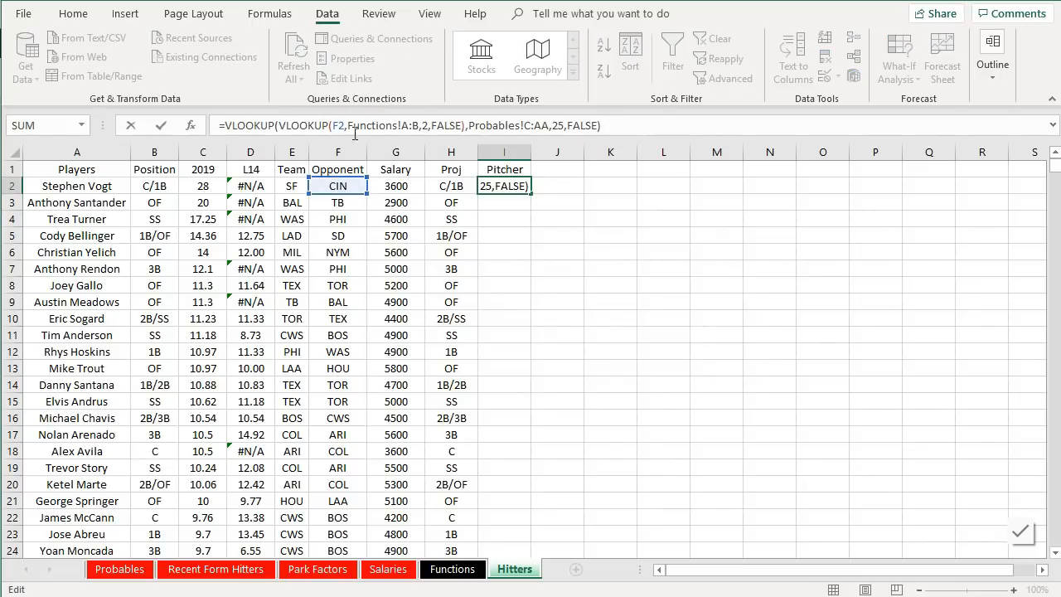
pyautogui.moveTo(274, 125); pyautogui.dragTo(464, 126)
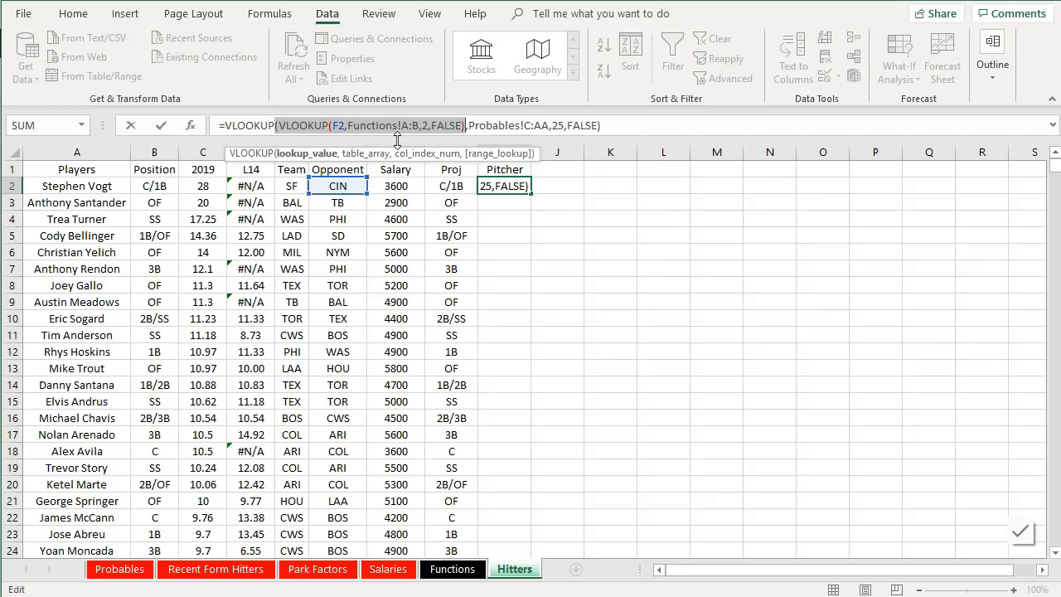
pyautogui.click(360, 125)
pyautogui.moveTo(330, 126); pyautogui.dragTo(603, 126)
pyautogui.click(612, 126)
pyautogui.press('Return')
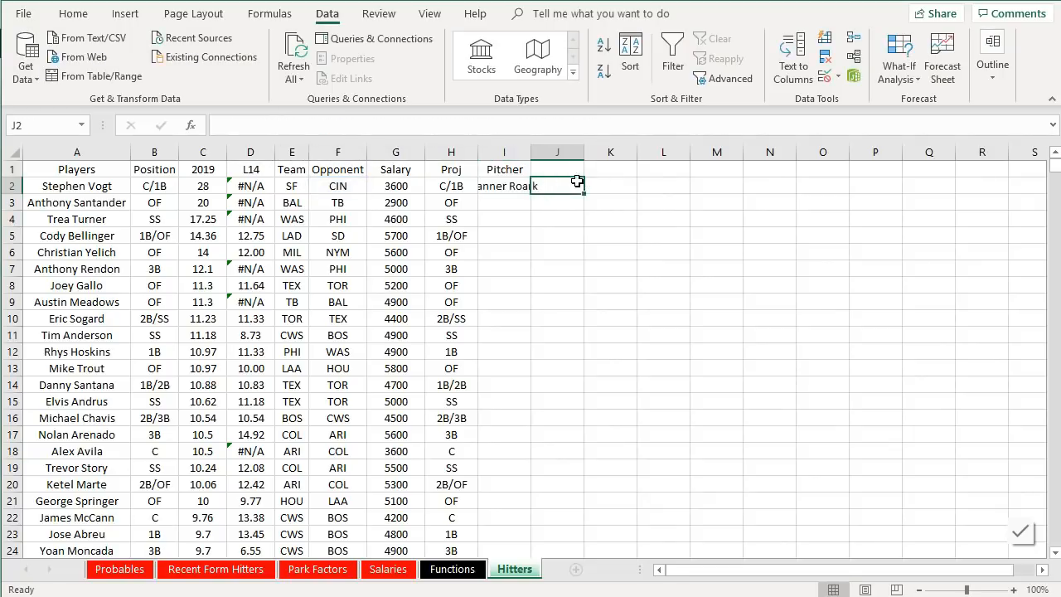
pyautogui.press('Up')
pyautogui.doubleClick(530, 152)
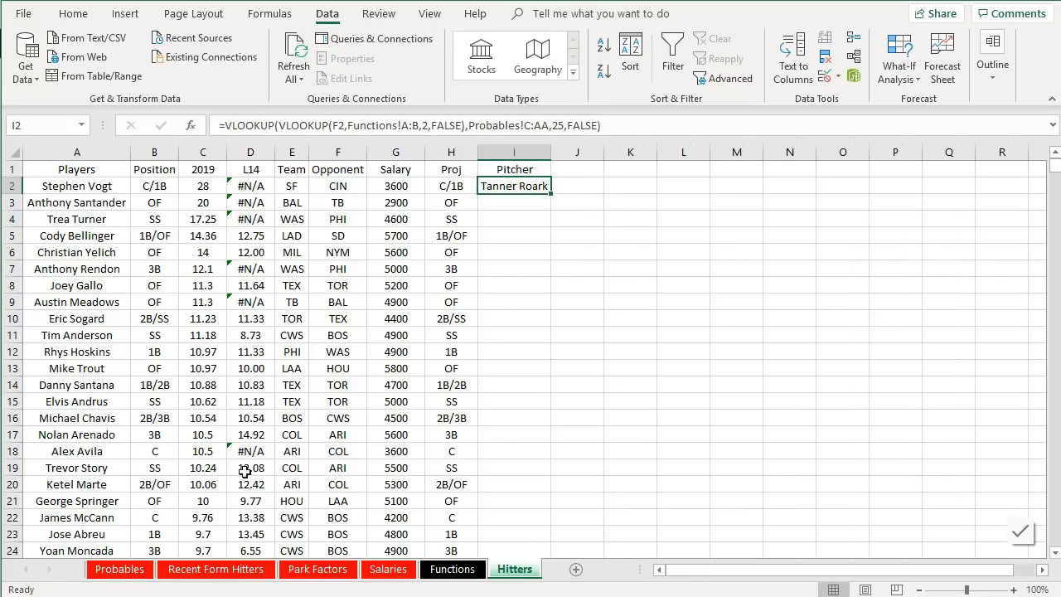
# - Cross-check the Reds row on the Probables table against the pitcher returned in the Hitters sheet
pyautogui.click(119, 569)
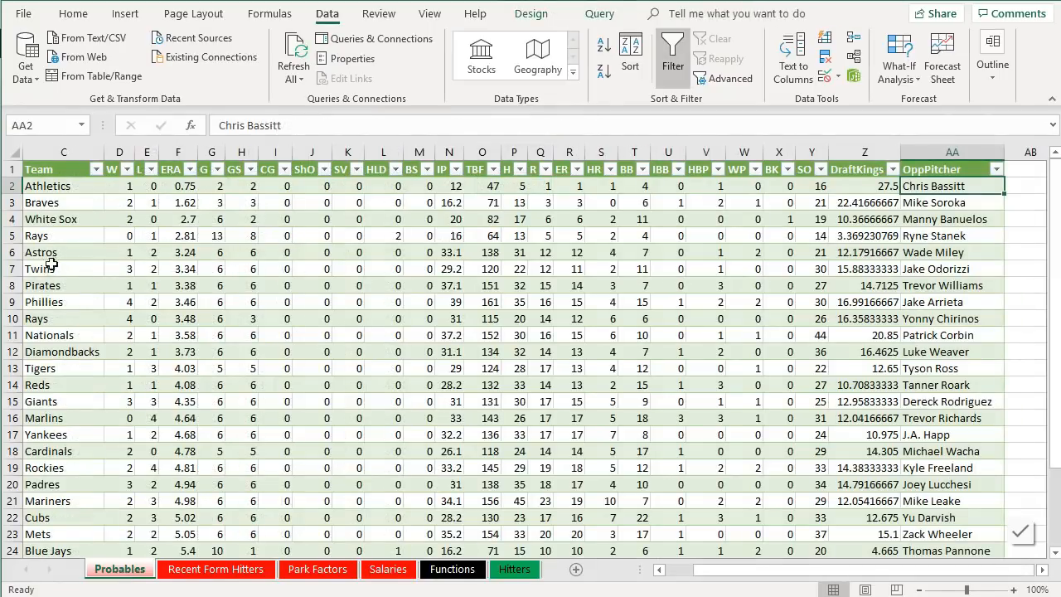
pyautogui.scroll(-1, 71, 512)
pyautogui.scroll(-3, 65, 489)
pyautogui.scroll(4, 60, 431)
pyautogui.click(63, 385)
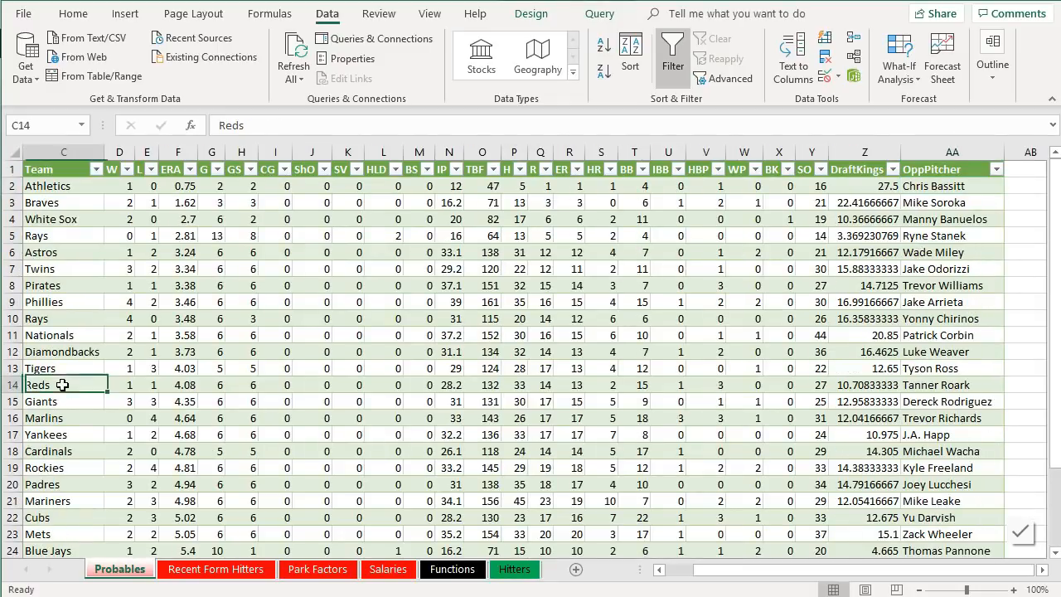
pyautogui.click(948, 386)
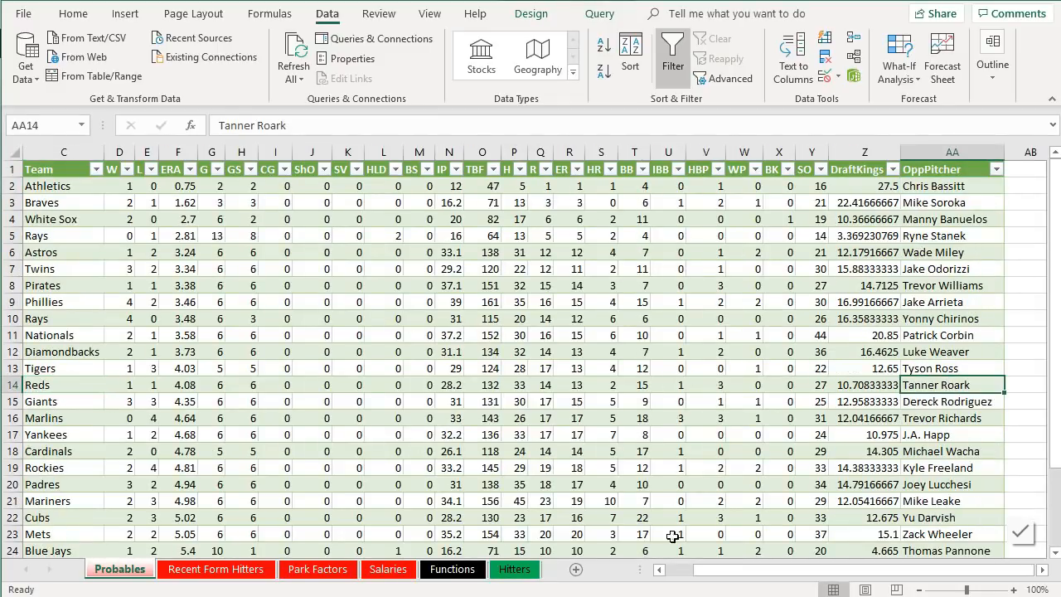
pyautogui.click(679, 568)
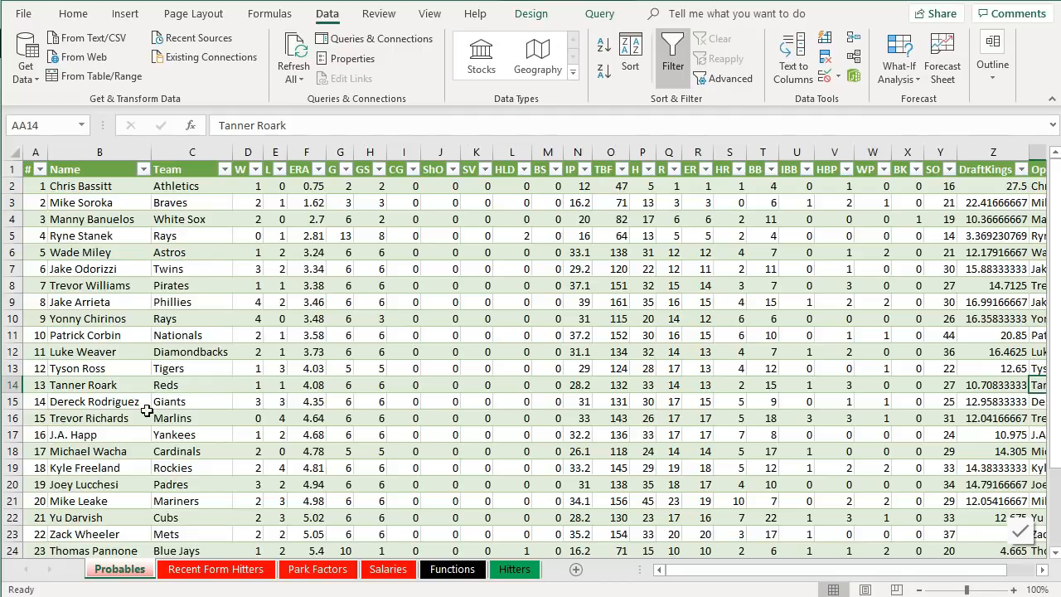
pyautogui.click(166, 390)
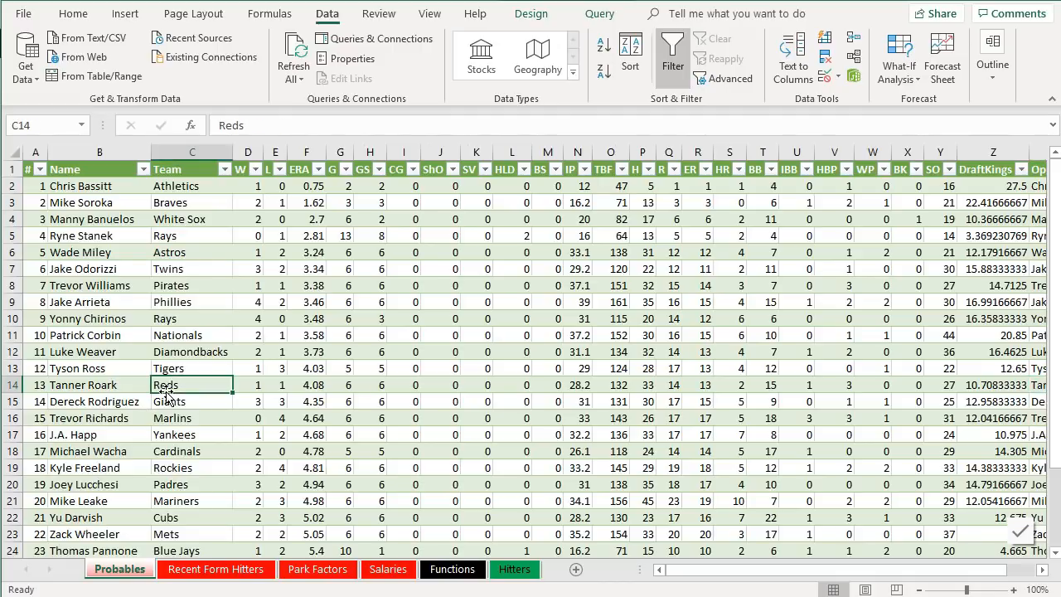
pyautogui.click(514, 569)
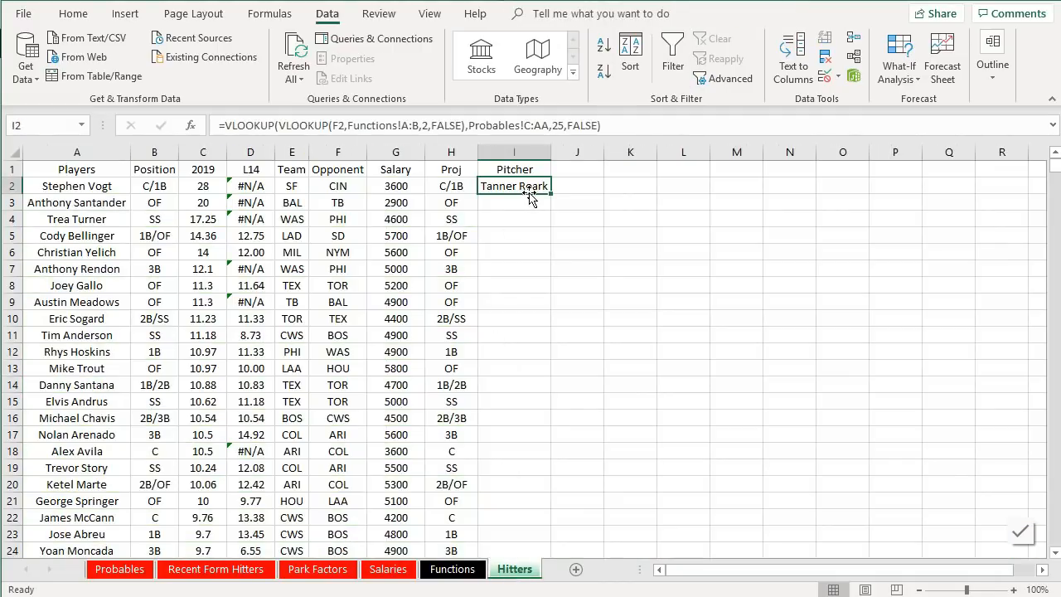
# - Fill the Pitcher formula down the entire Hitters column
pyautogui.moveTo(551, 192); pyautogui.dragTo(537, 426)
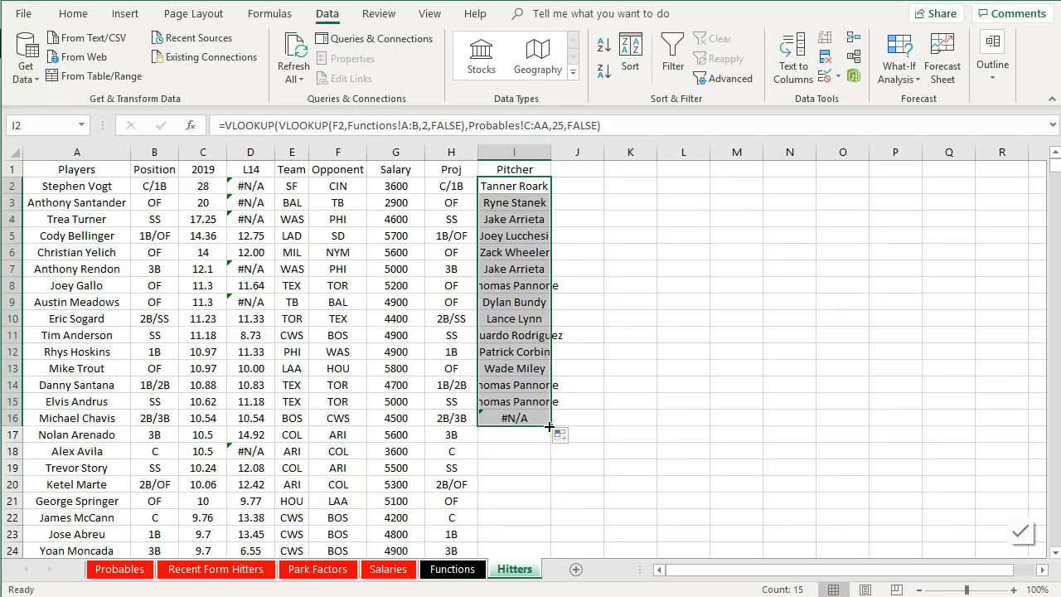
pyautogui.doubleClick(549, 426)
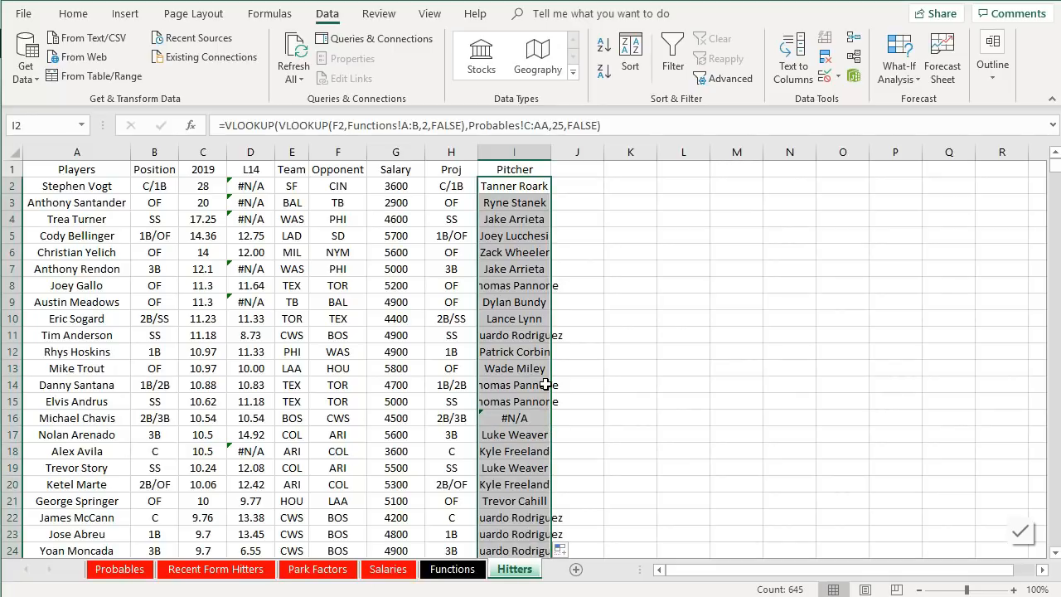
pyautogui.scroll(-6, 546, 385)
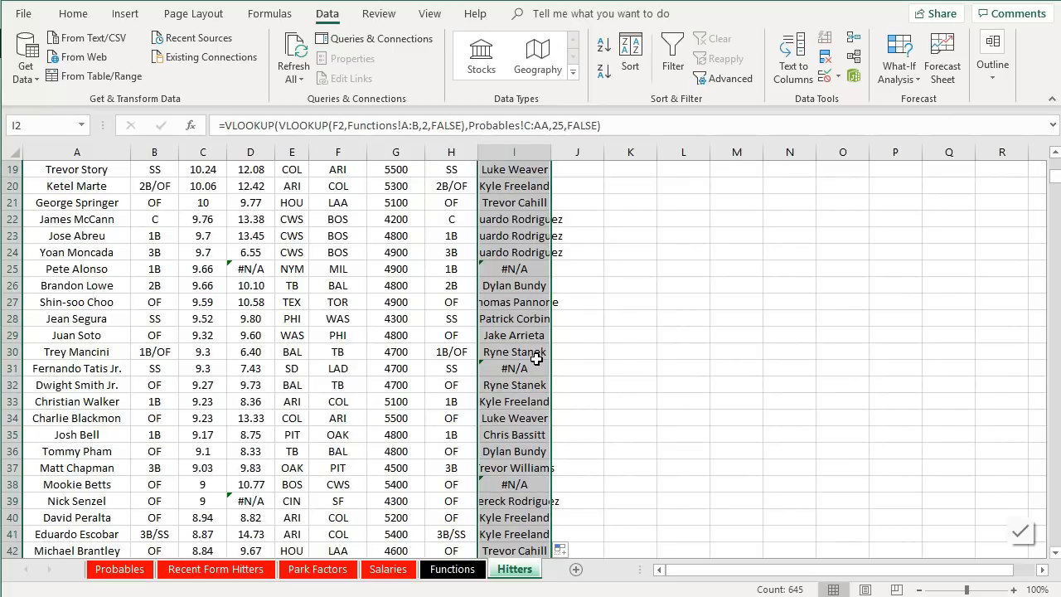
pyautogui.scroll(6, 537, 358)
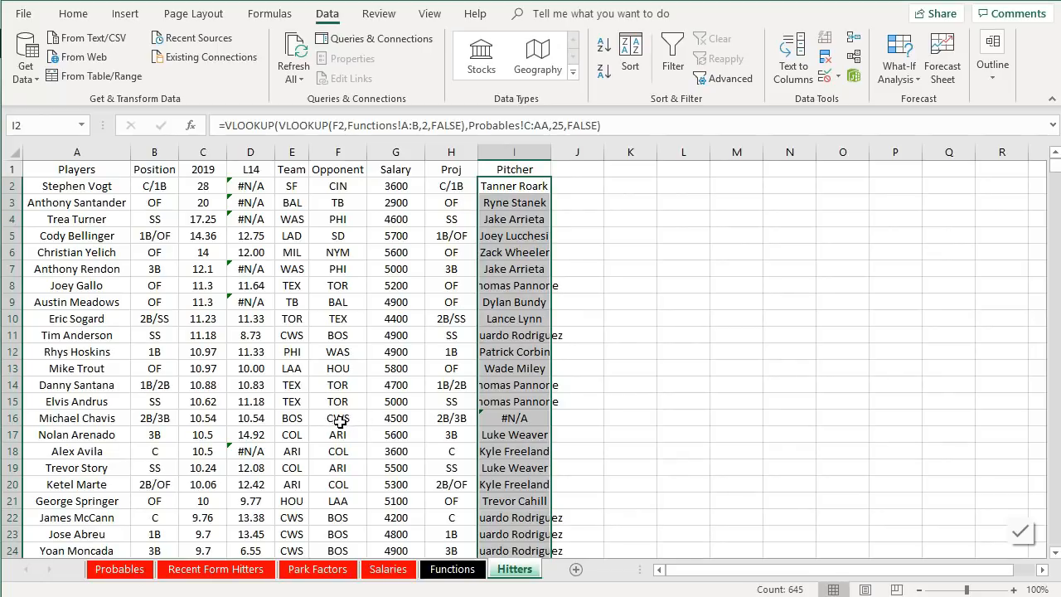
# - On the Functions sheet, set the White Sox abbreviation to CWS
pyautogui.click(454, 569)
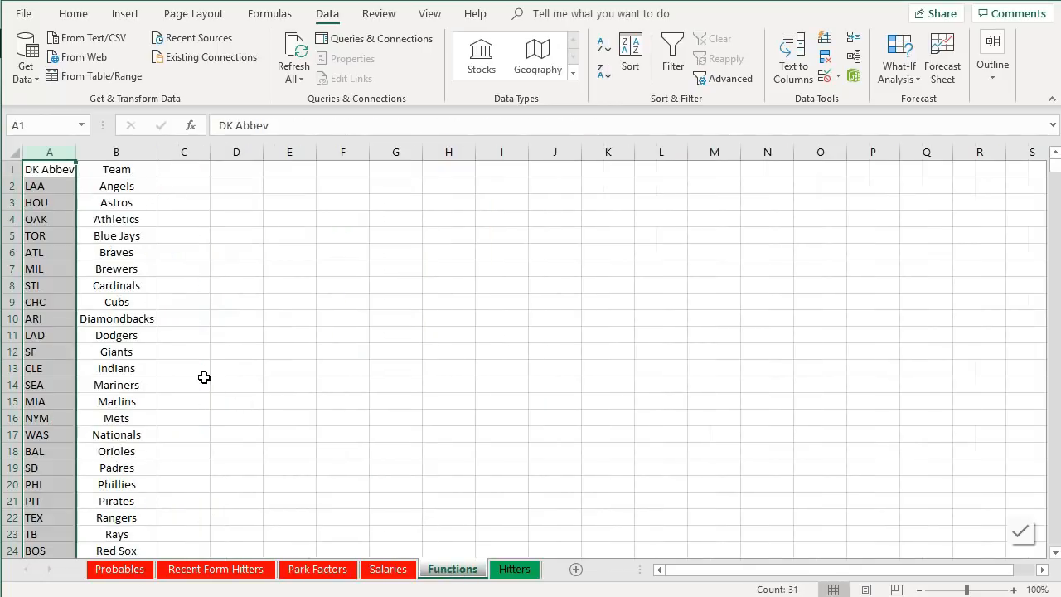
pyautogui.scroll(-2, 165, 369)
pyautogui.scroll(-1, 165, 369)
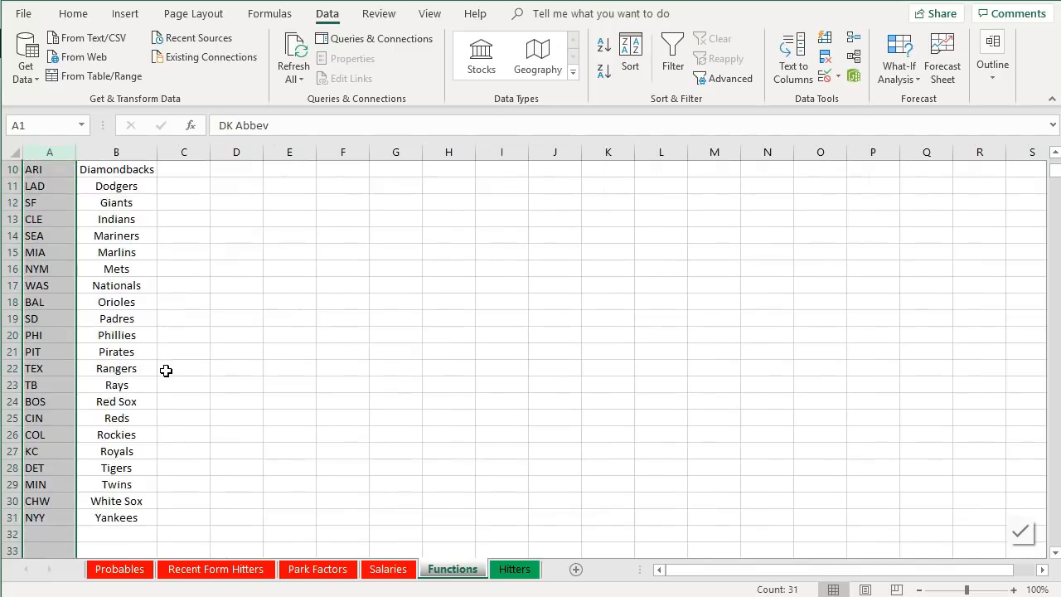
pyautogui.click(45, 499)
pyautogui.write('CWS')
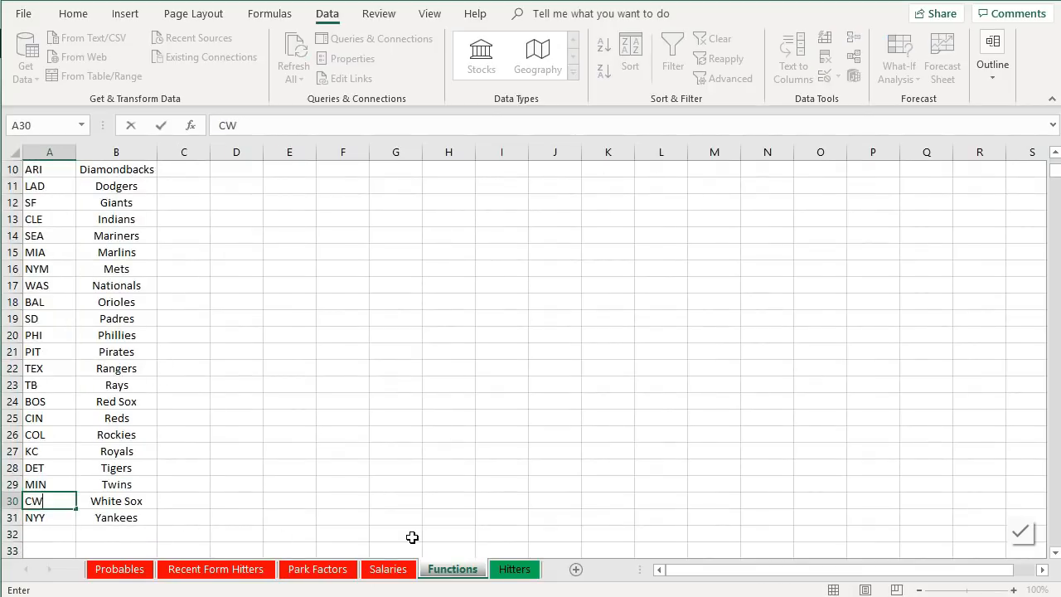
pyautogui.press('Return')
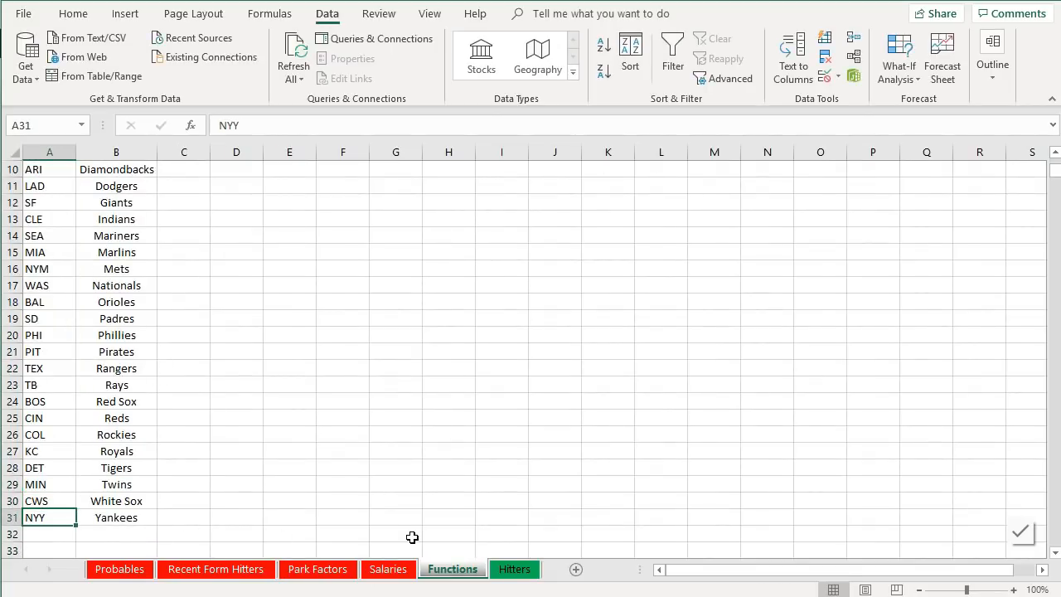
# - Scroll through the Hitters Pitcher column to review the looked-up opposing pitchers
pyautogui.click(508, 569)
pyautogui.scroll(-5, 487, 307)
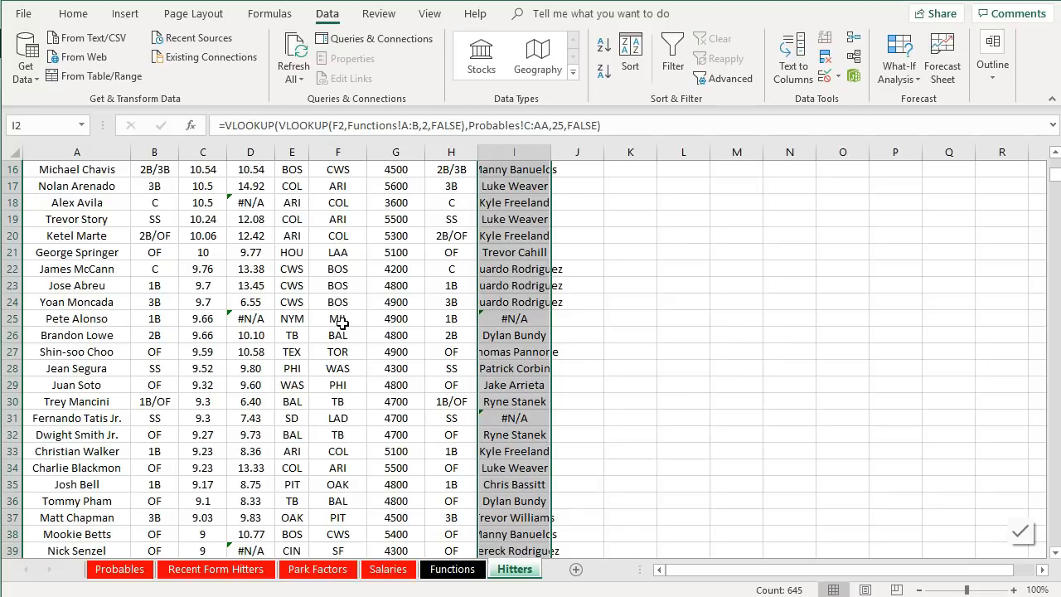
pyautogui.scroll(5, 303, 295)
pyautogui.scroll(-15, 347, 315)
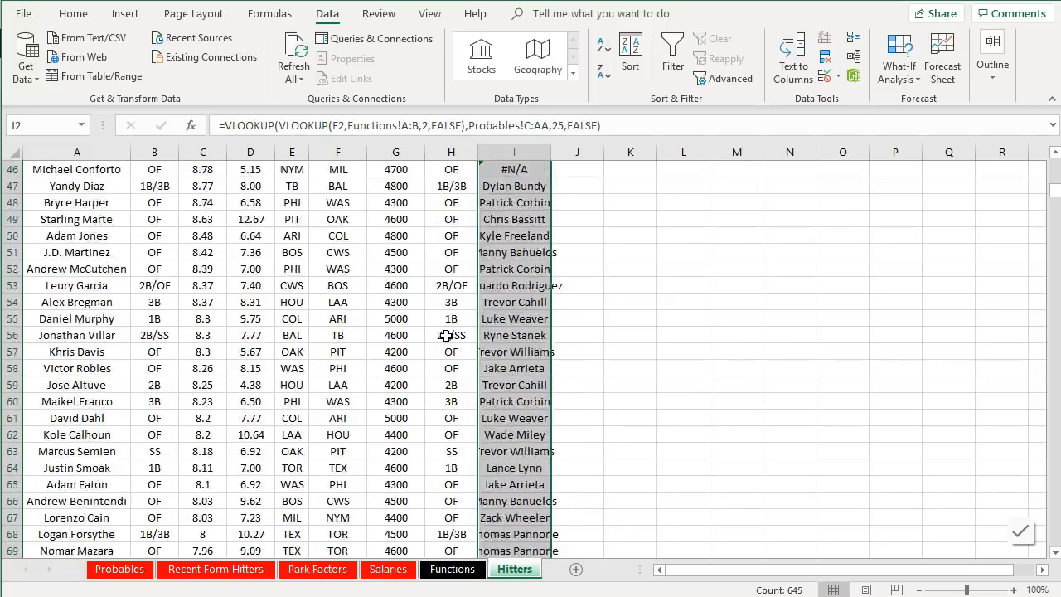
pyautogui.scroll(-9, 446, 335)
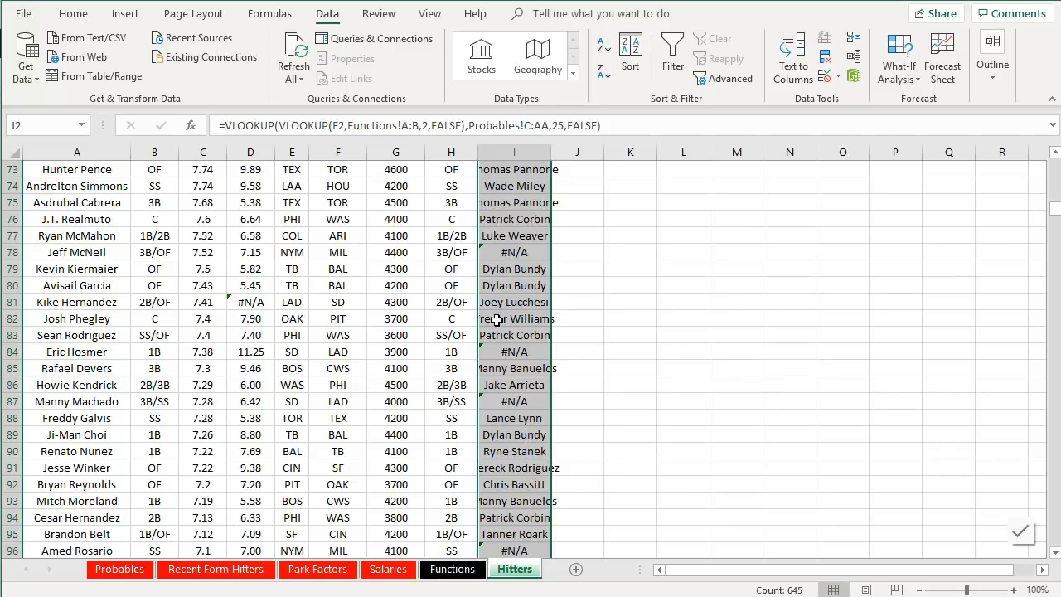
pyautogui.scroll(20, 496, 320)
pyautogui.scroll(-6, 500, 321)
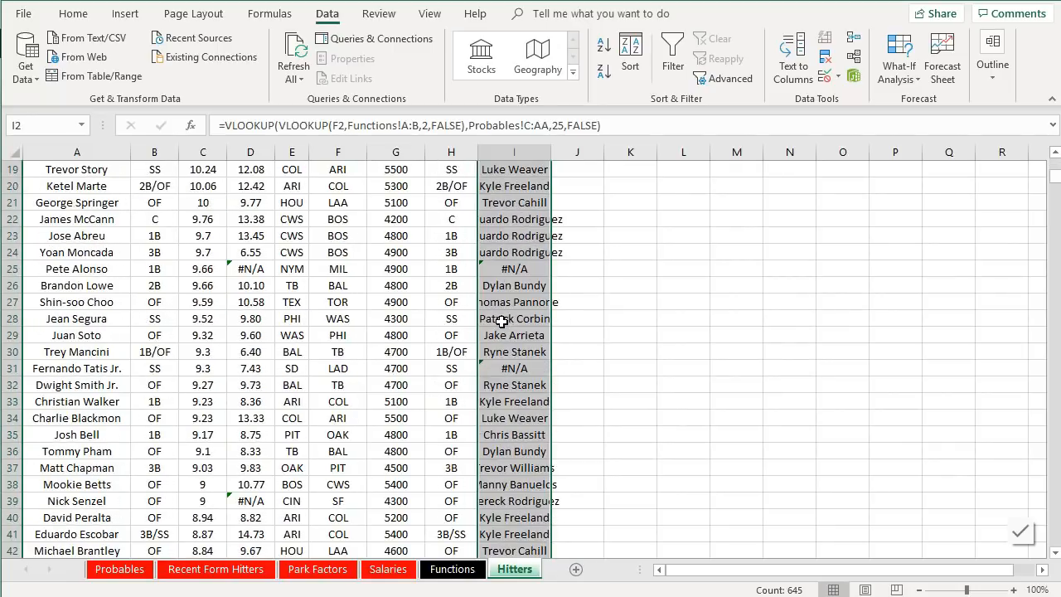
# - Autofit the Pitcher column and wrap the I2 formula in IFERROR so lookup errors return "Average"
pyautogui.scroll(6, 501, 321)
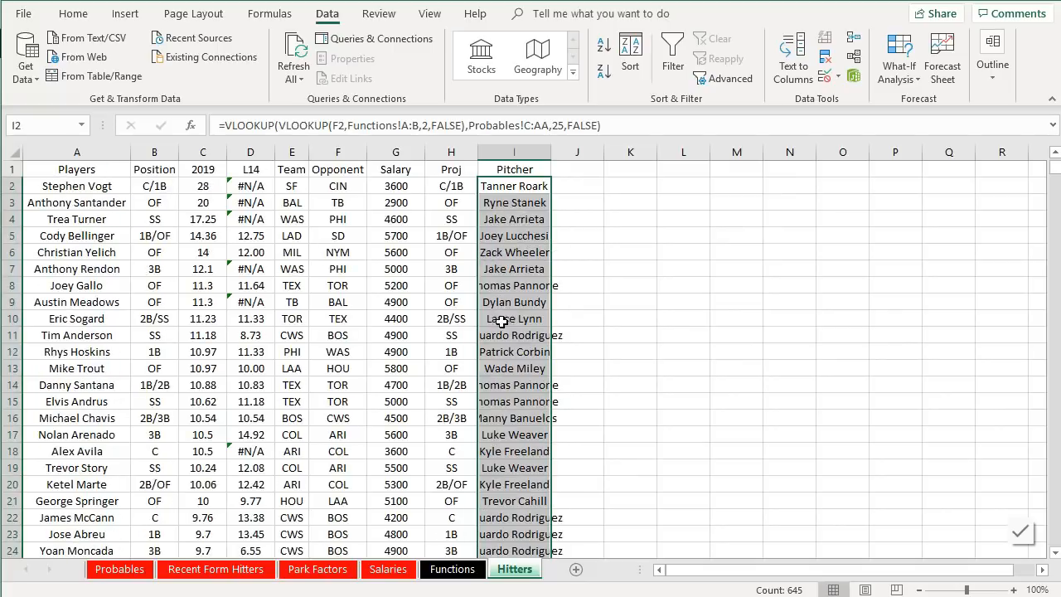
pyautogui.doubleClick(552, 153)
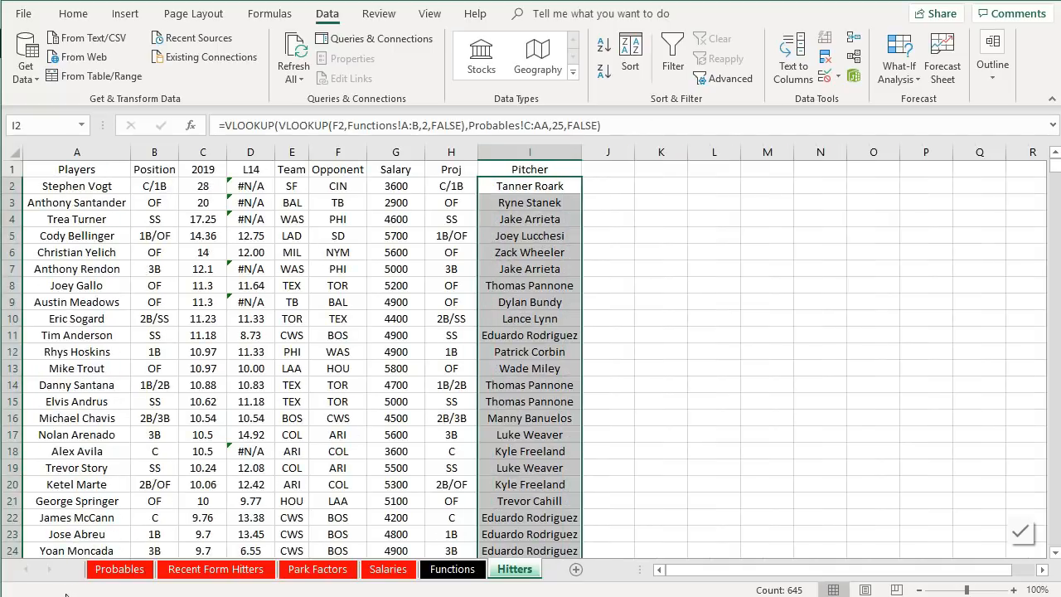
pyautogui.click(222, 125)
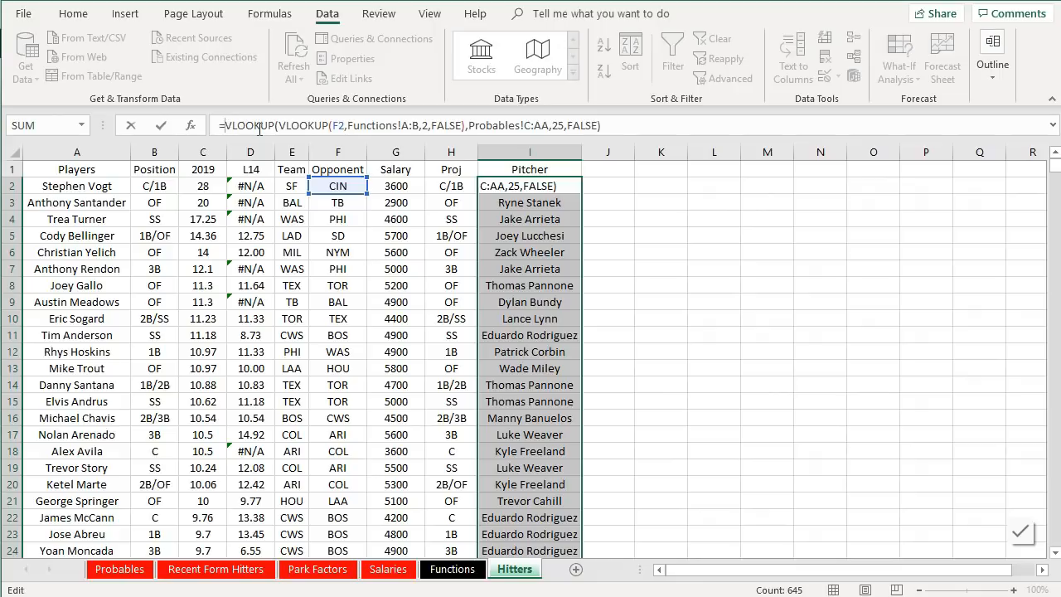
pyautogui.write('ife')
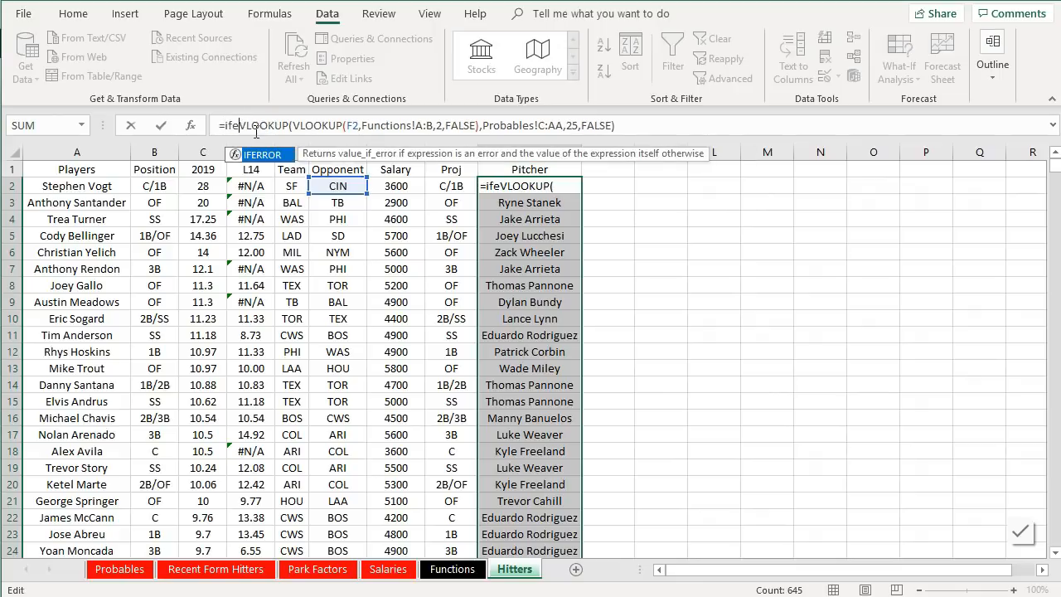
pyautogui.doubleClick(262, 154)
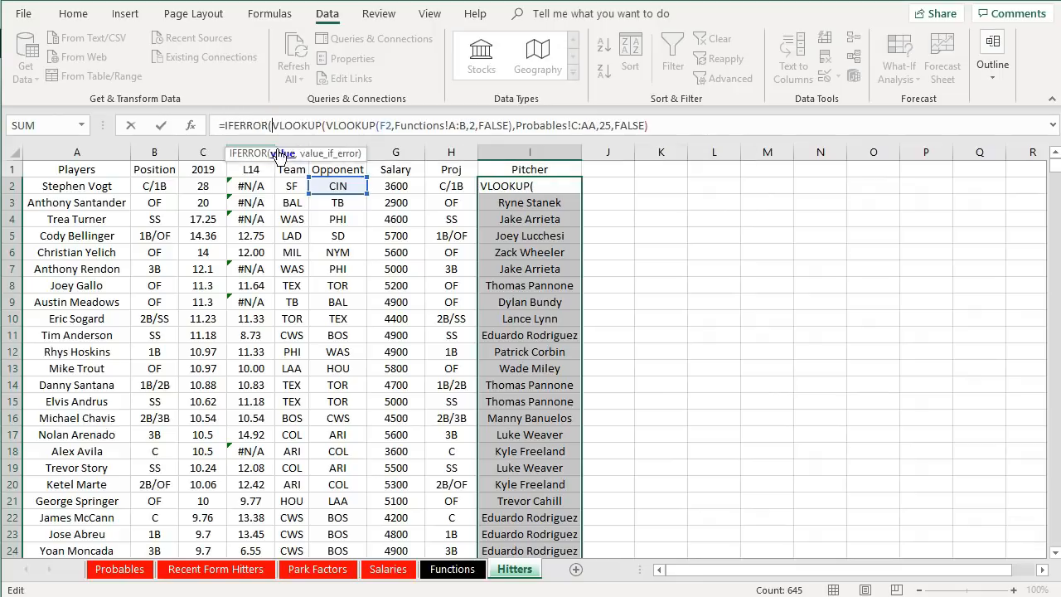
pyautogui.click(718, 125)
pyautogui.write(',')
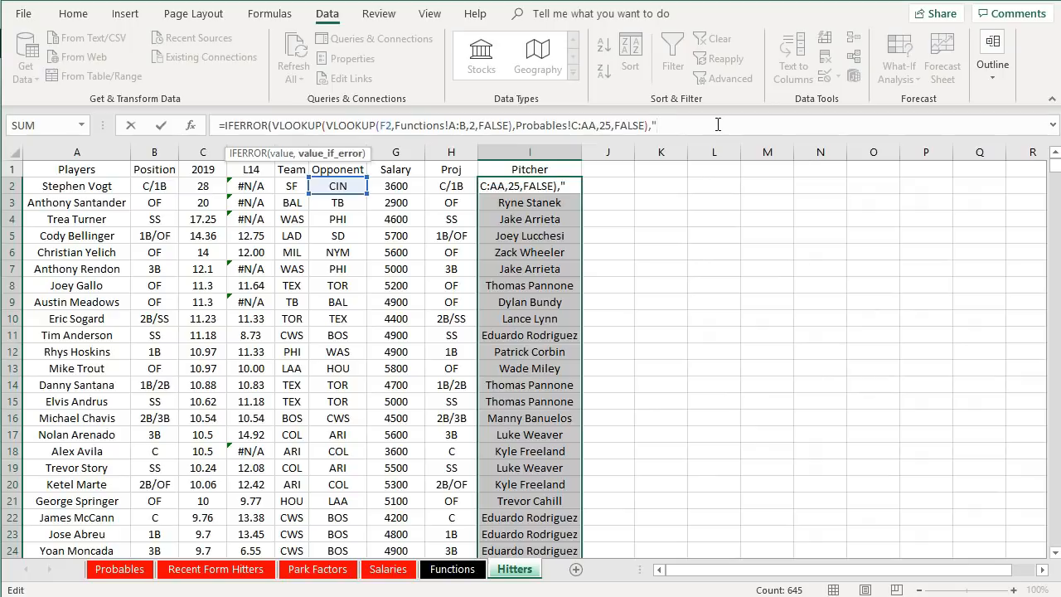
pyautogui.write('"Average"')
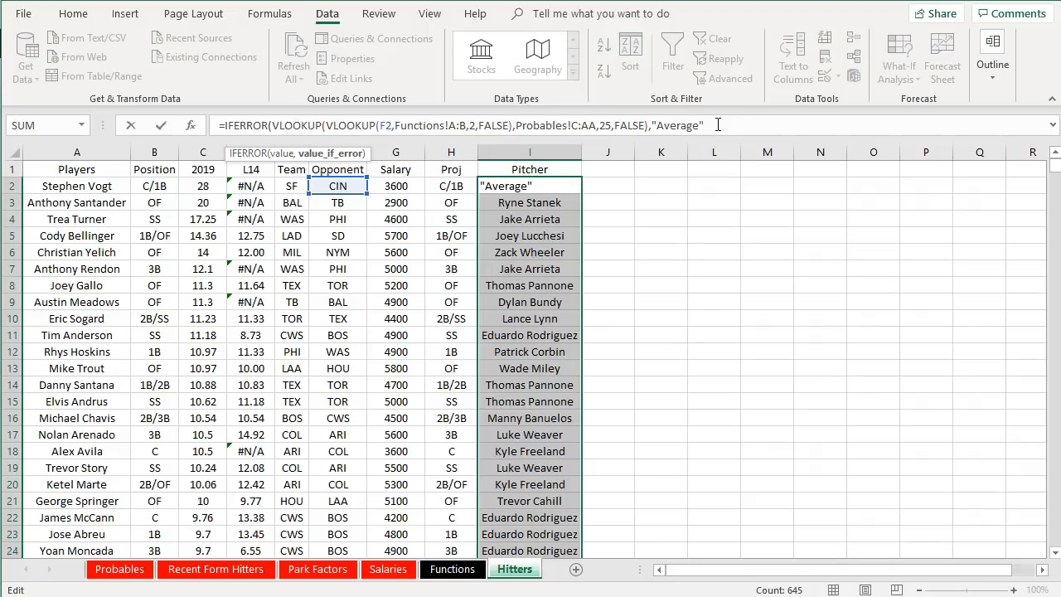
pyautogui.press('Return')
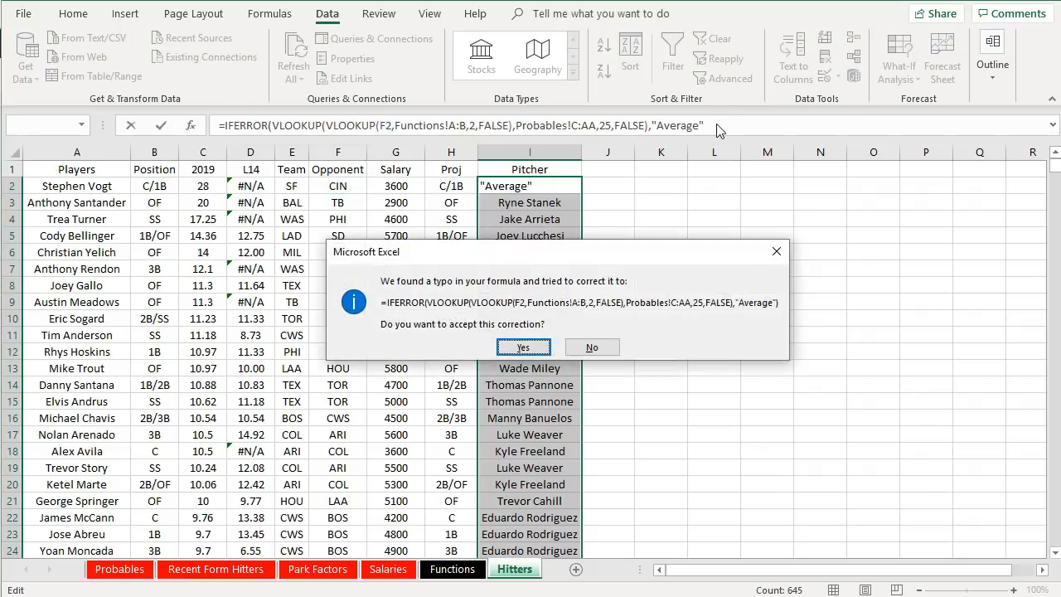
pyautogui.press('Return')
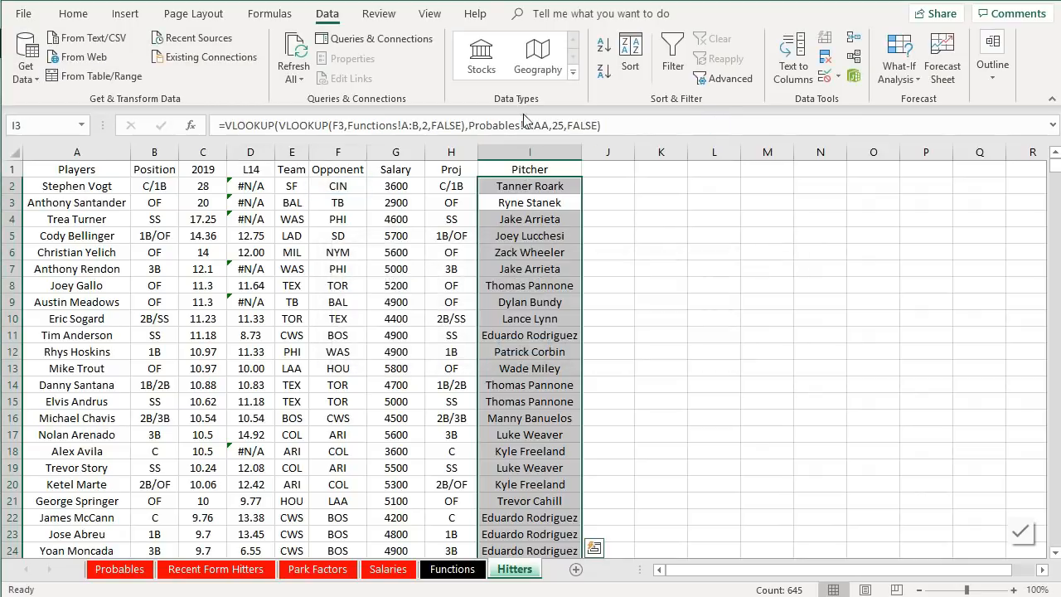
# - Fill the IFERROR Pitcher formula down the entire Hitters column and scroll through the results
pyautogui.click(552, 181)
pyautogui.moveTo(581, 193)
pyautogui.mouseDown()
pyautogui.moveTo(576, 516)
pyautogui.moveTo(546, 469)
pyautogui.mouseUp()
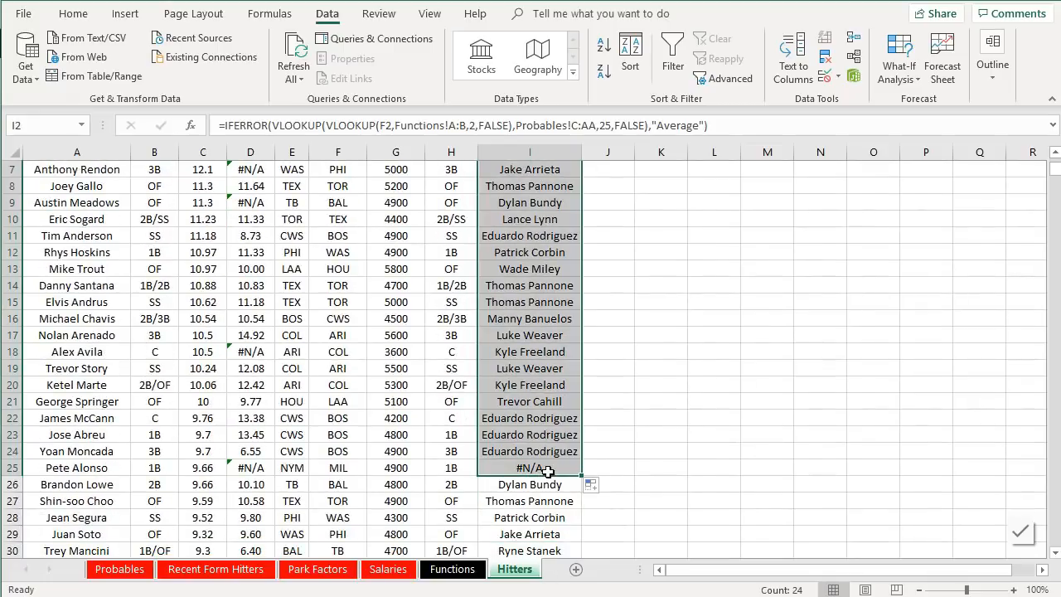
pyautogui.click(534, 469)
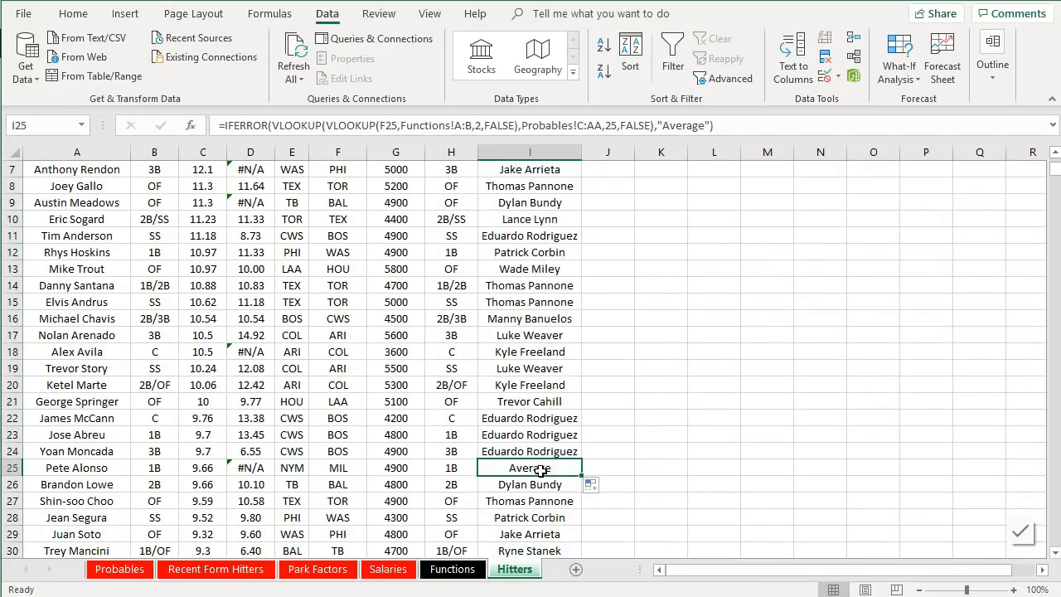
pyautogui.moveTo(581, 471); pyautogui.dragTo(569, 496)
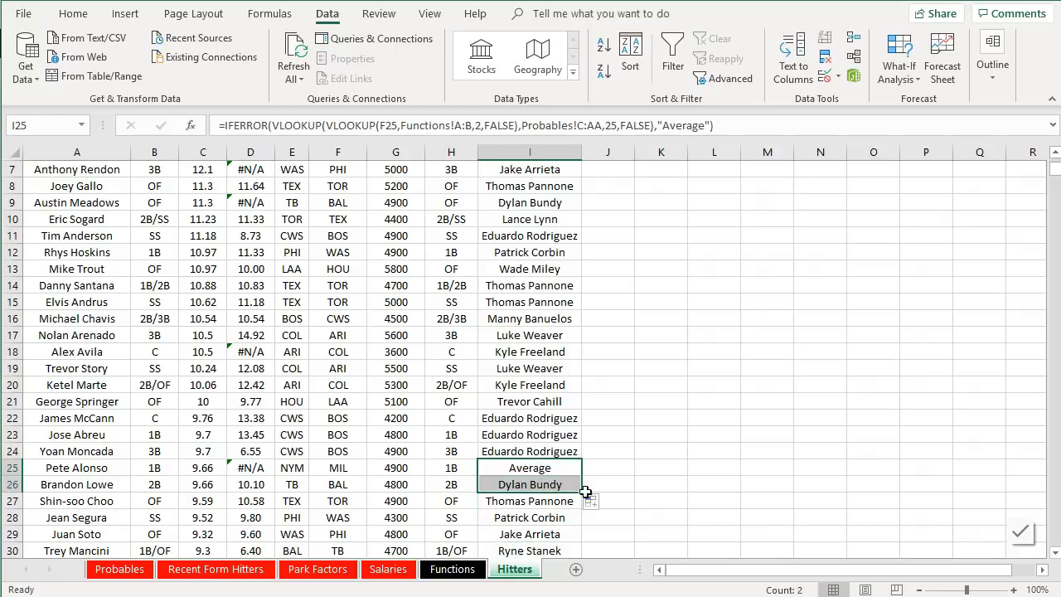
pyautogui.doubleClick(583, 492)
pyautogui.scroll(-4, 590, 489)
pyautogui.scroll(-20, 590, 487)
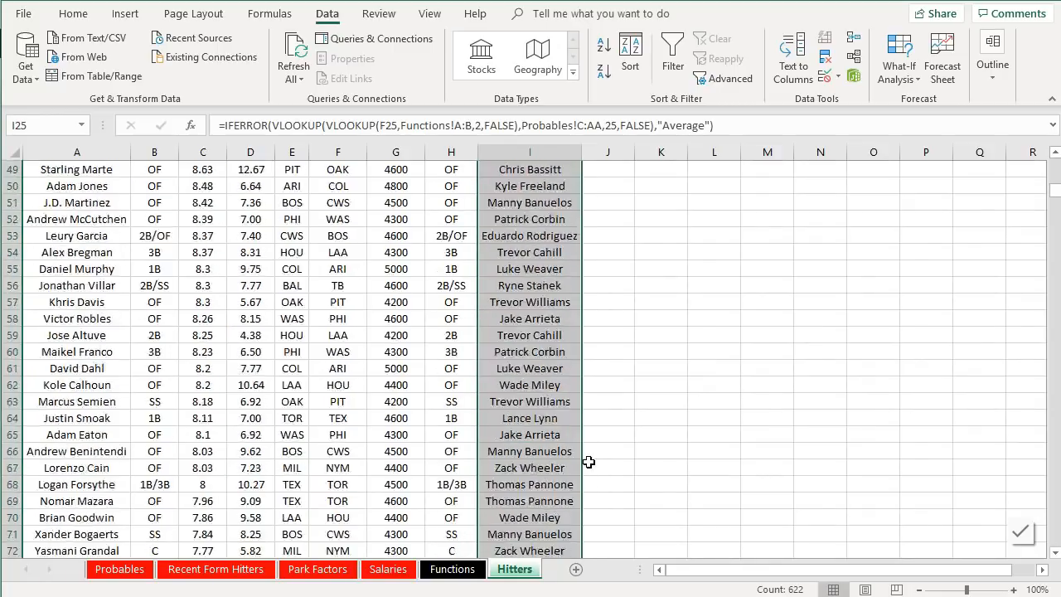
pyautogui.scroll(-20, 583, 456)
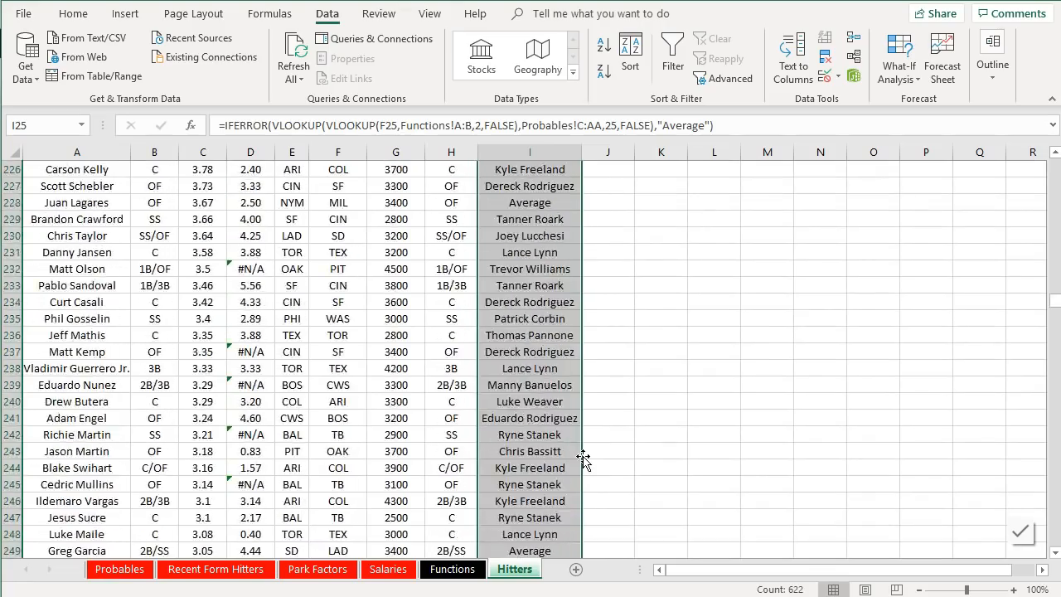
pyautogui.scroll(-8, 583, 461)
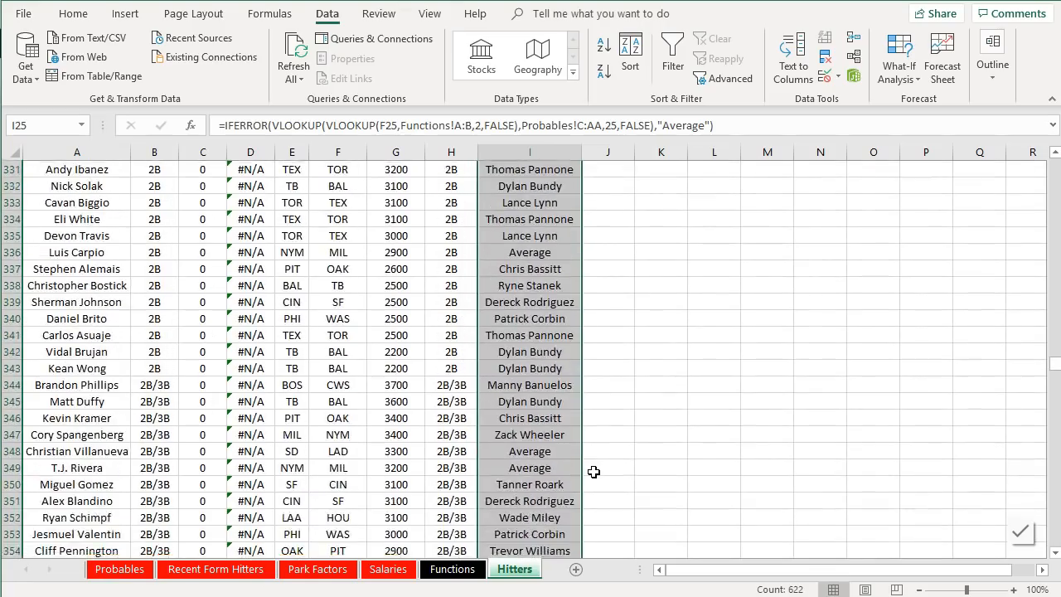
pyautogui.scroll(20, 590, 464)
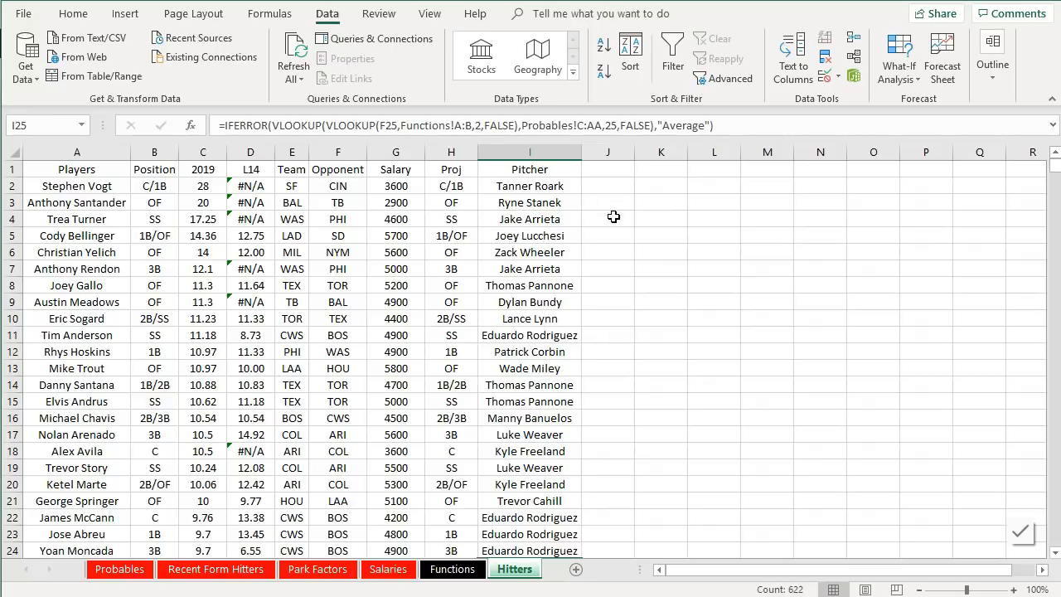
pyautogui.scroll(-8, 647, 286)
# - Try changing the Fernando Tatis Jr. row's fallback text to "LA", then undo it
pyautogui.click(563, 277)
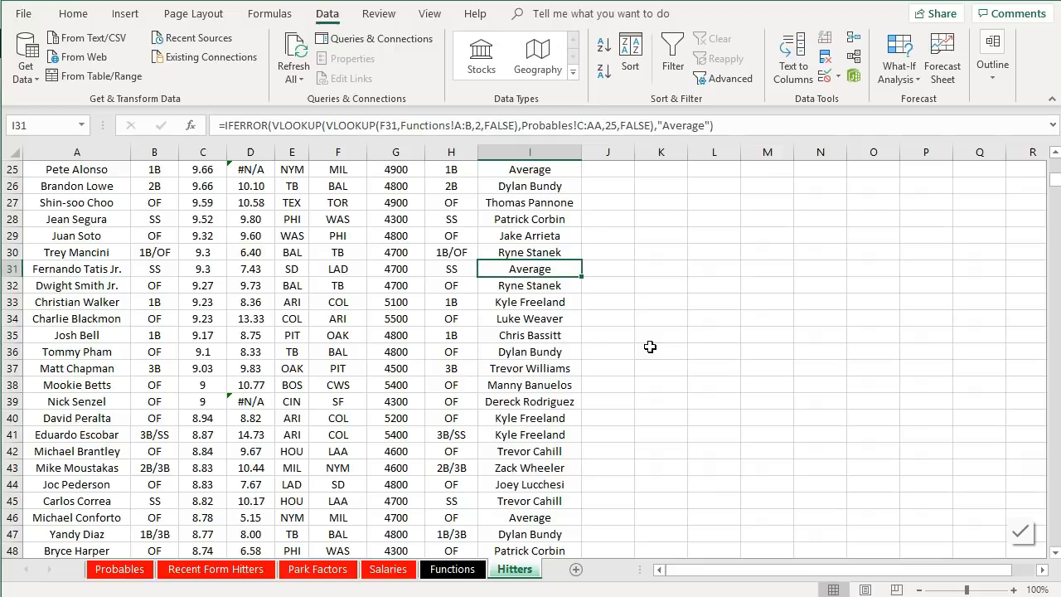
pyautogui.moveTo(705, 125); pyautogui.dragTo(664, 125)
pyautogui.write('LA')
pyautogui.press('Return')
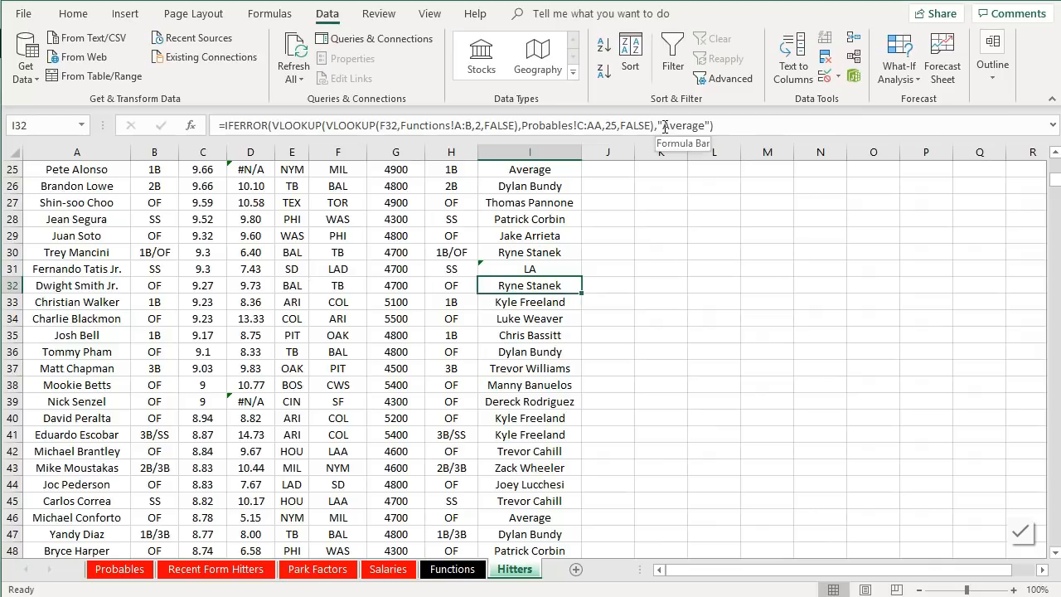
pyautogui.click(516, 265)
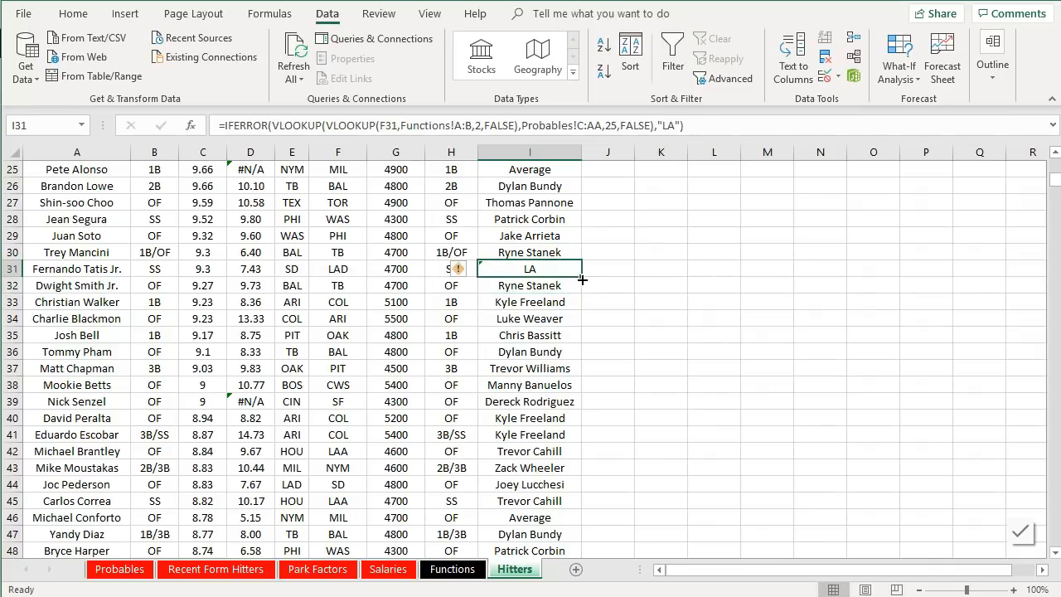
pyautogui.hotkey('ctrl', 'z')
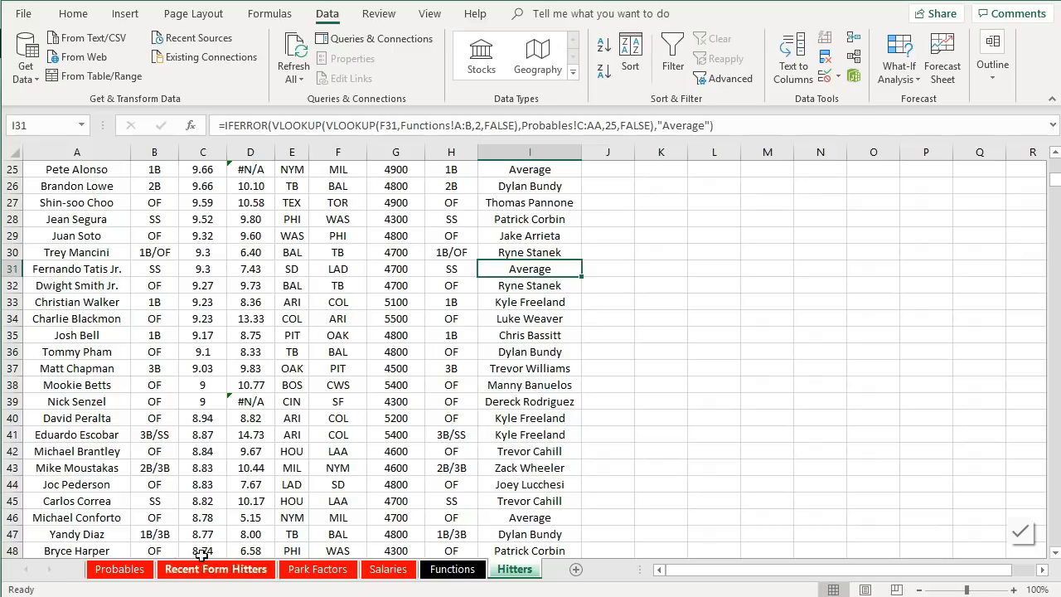
# - Add a PitchWeight header in J1 and autofit that column's width
pyautogui.scroll(8, 628, 233)
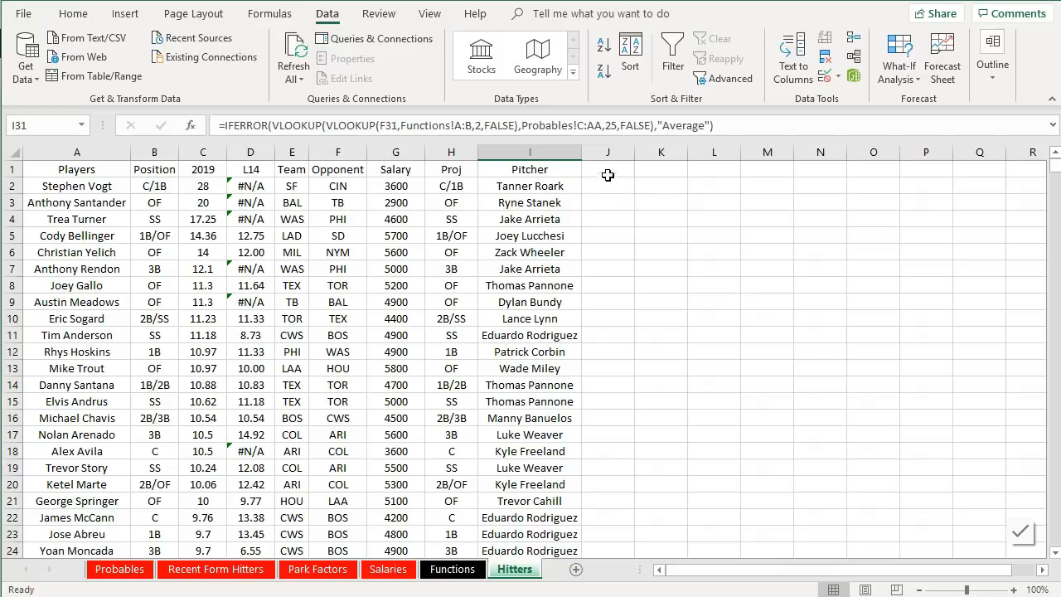
pyautogui.click(607, 172)
pyautogui.write('P')
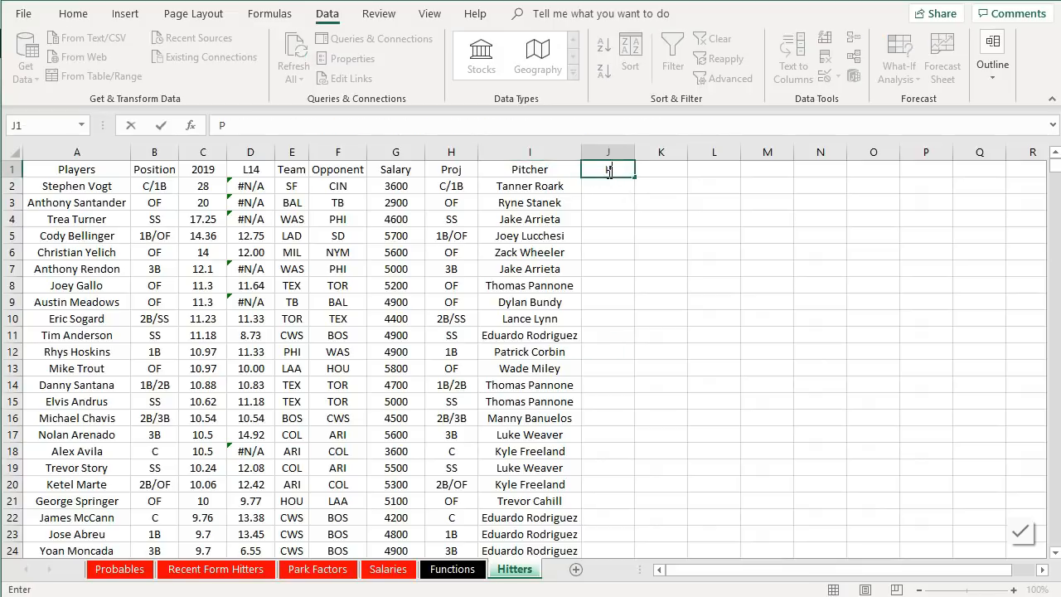
pyautogui.write('itchWeight')
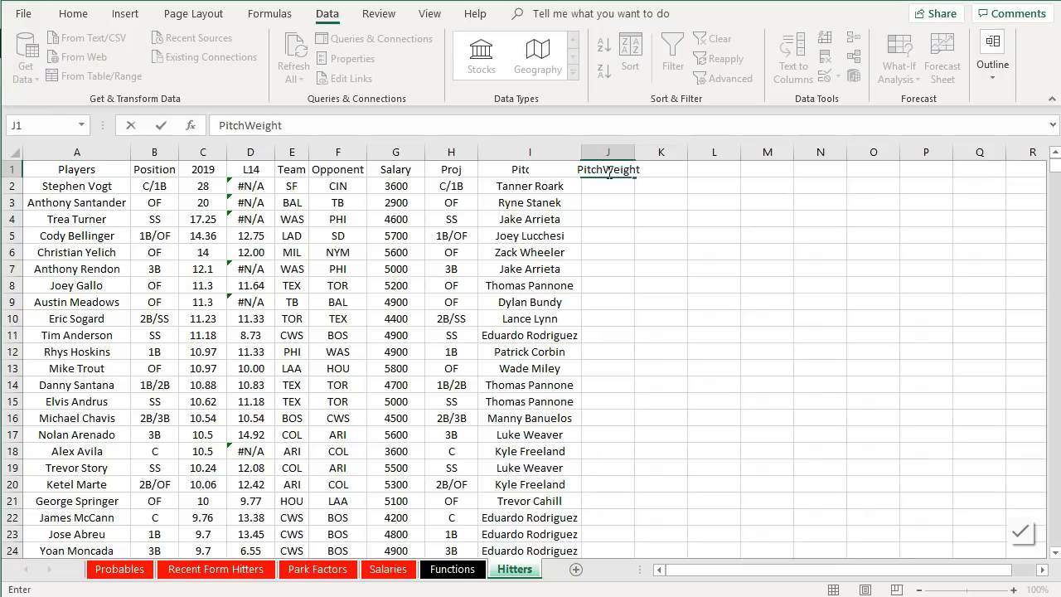
pyautogui.click(614, 206)
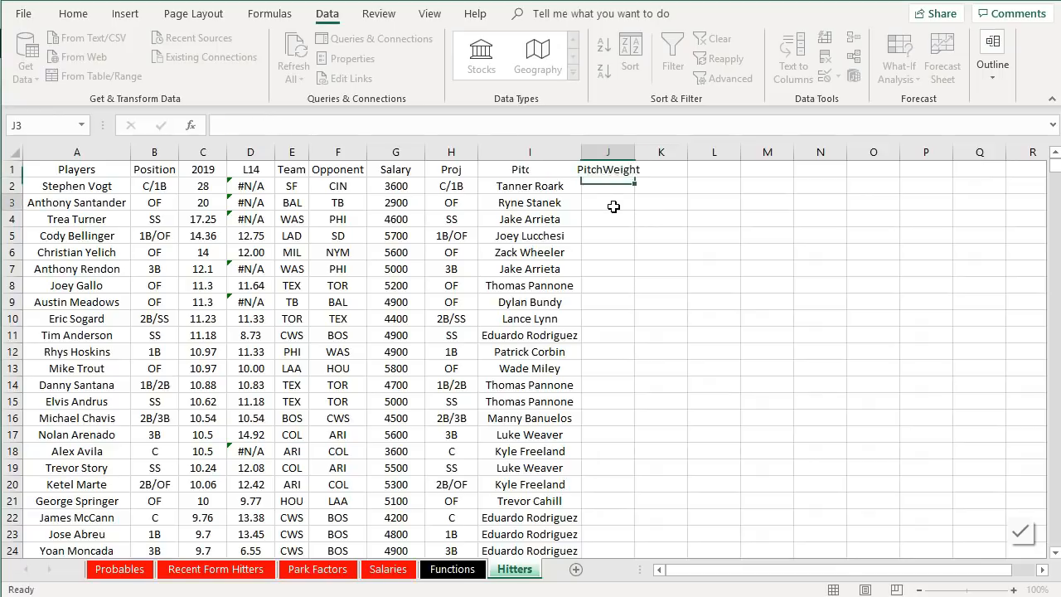
pyautogui.doubleClick(635, 152)
pyautogui.click(633, 232)
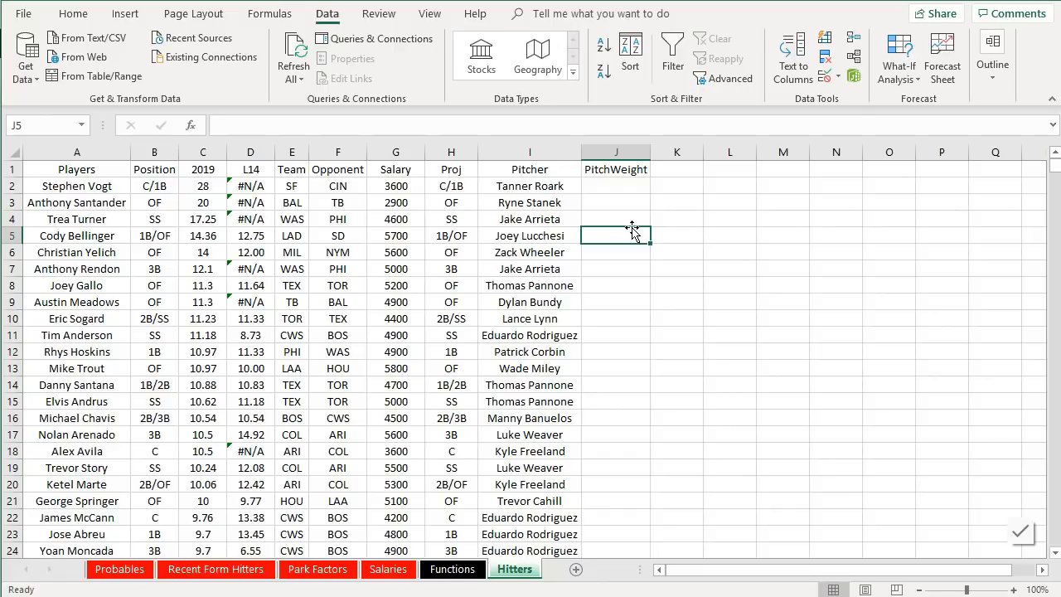
# - Open the FanGraphs 2019 pitching leaders leaderboard in the browser
pyautogui.click(223, 569)
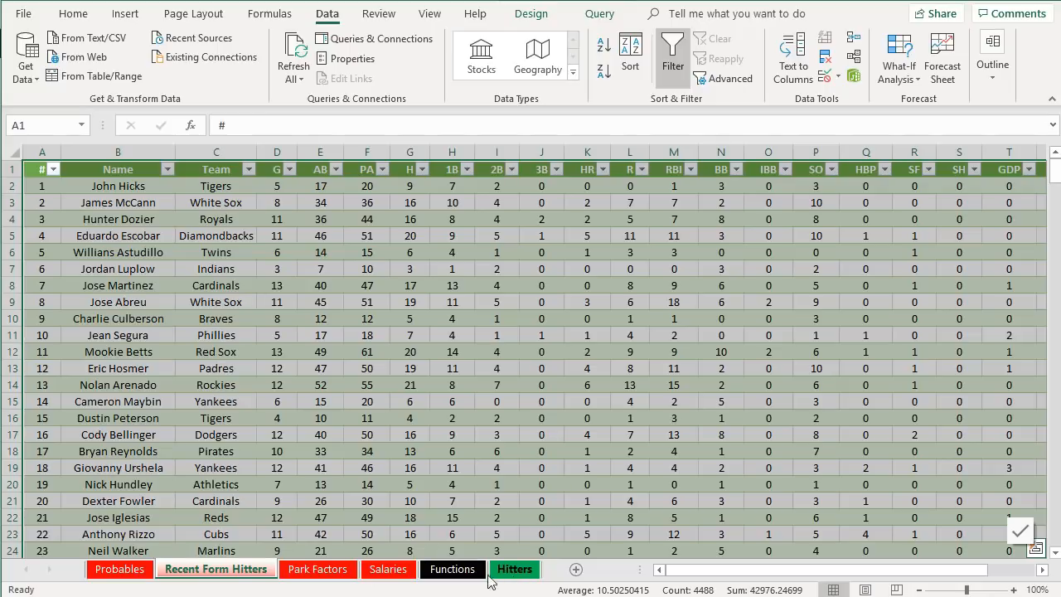
pyautogui.click(509, 574)
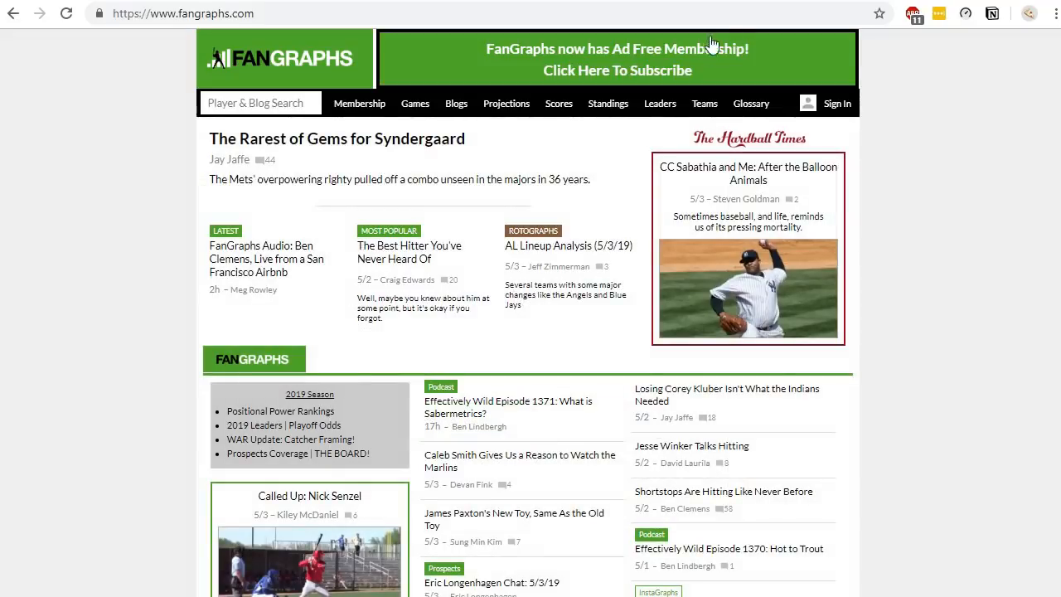
pyautogui.moveTo(673, 105)
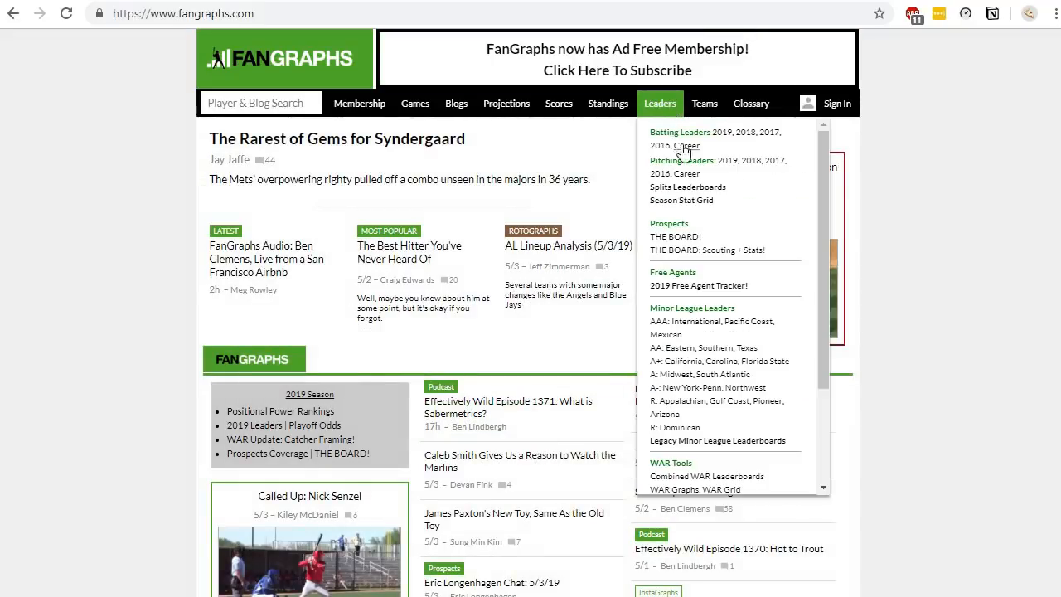
pyautogui.click(728, 161)
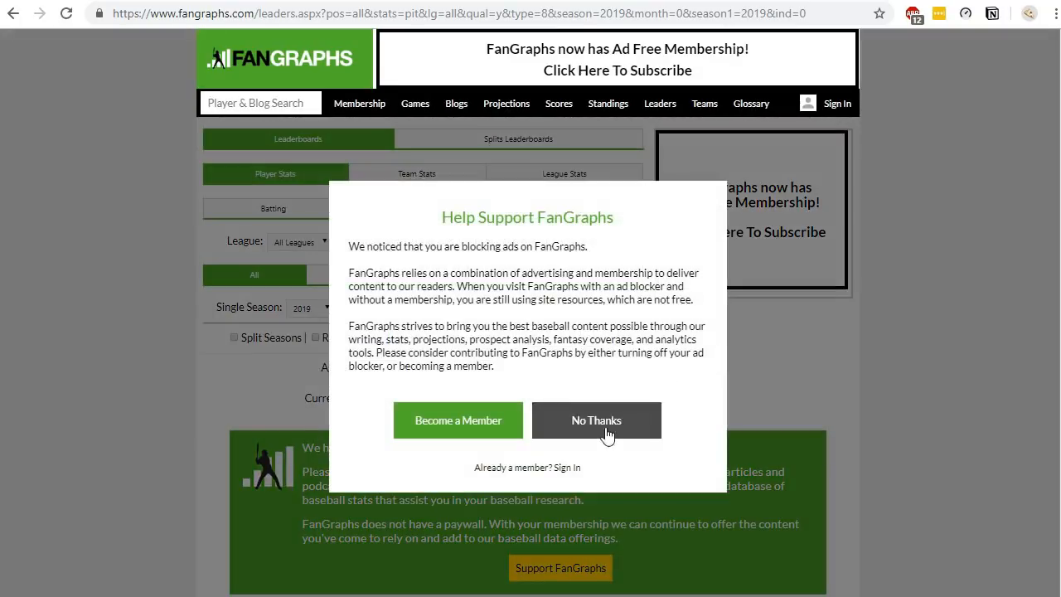
pyautogui.click(609, 431)
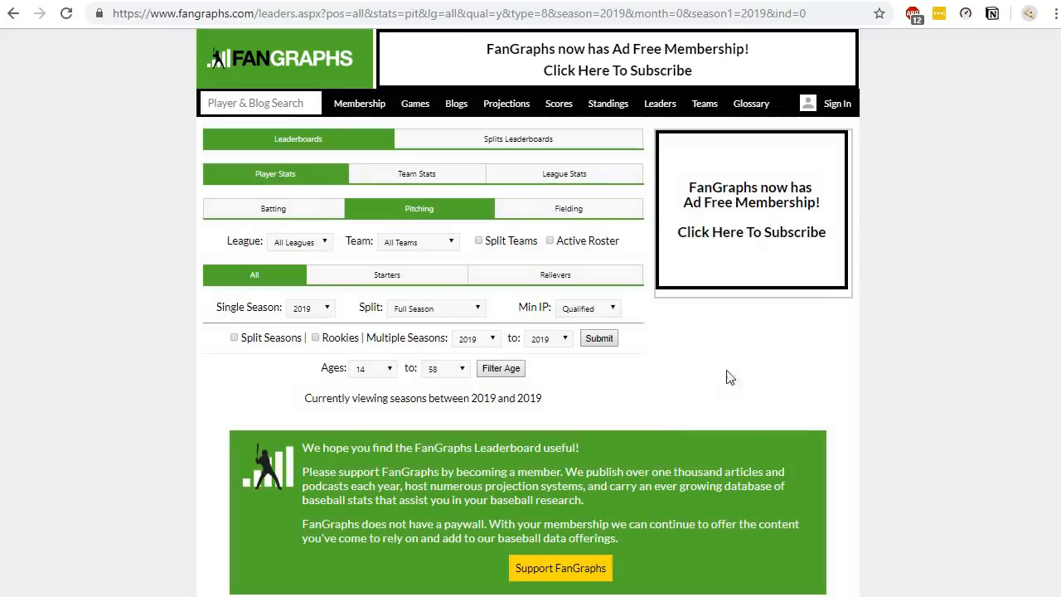
pyautogui.scroll(-2, 787, 356)
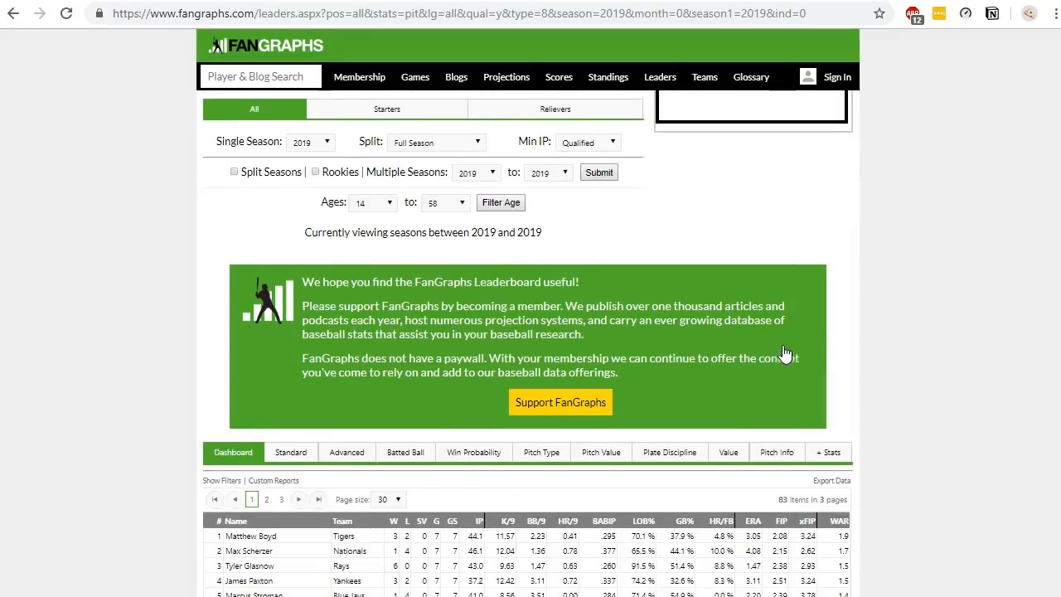
pyautogui.scroll(2, 791, 293)
pyautogui.moveTo(551, 595)
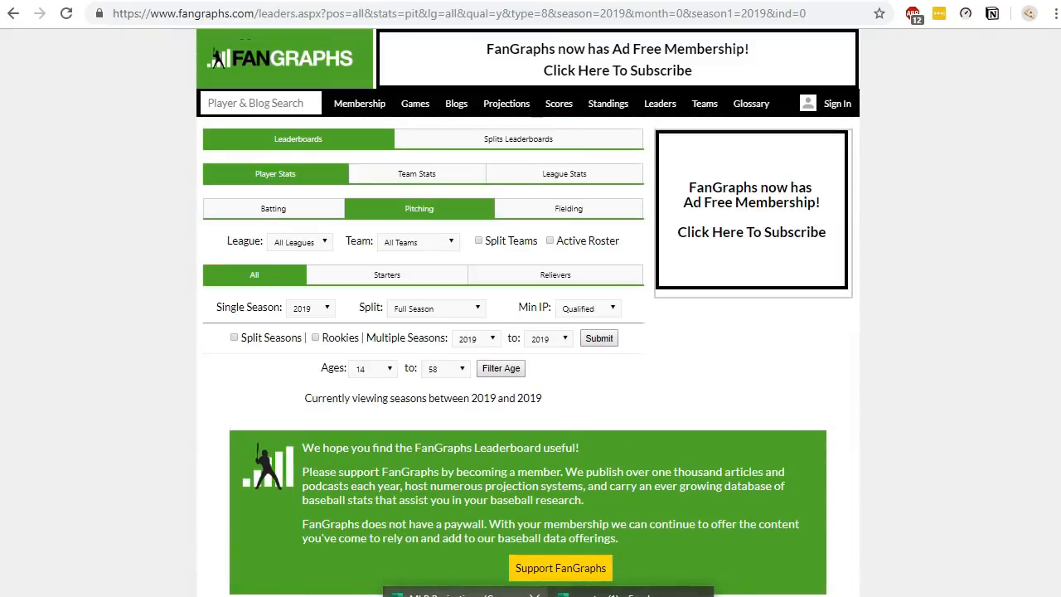
# - Return to the workbook and review the pitcher stats on the Probables sheet
pyautogui.click(456, 593)
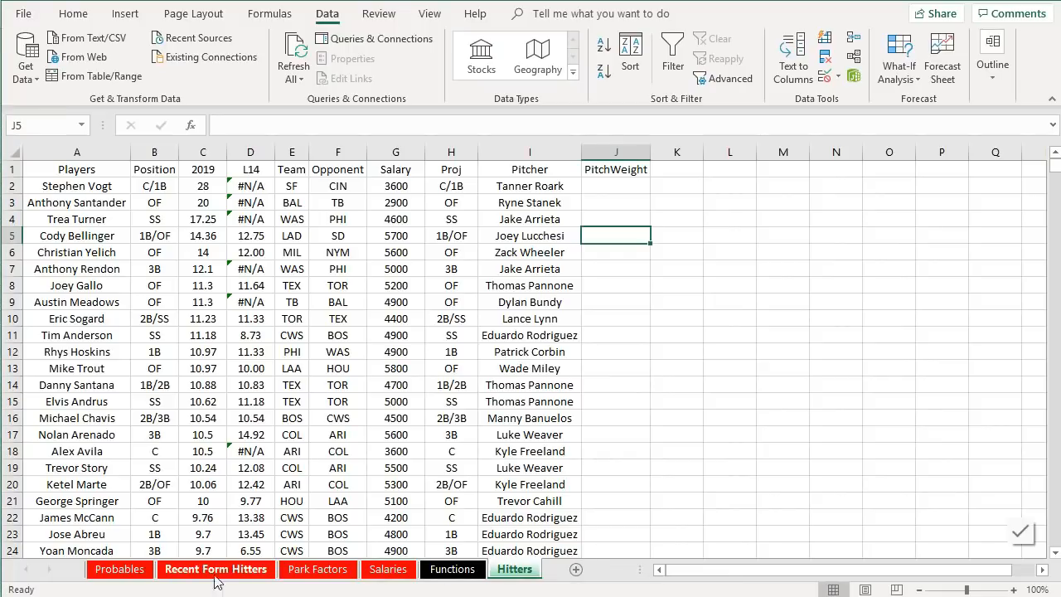
pyautogui.click(123, 569)
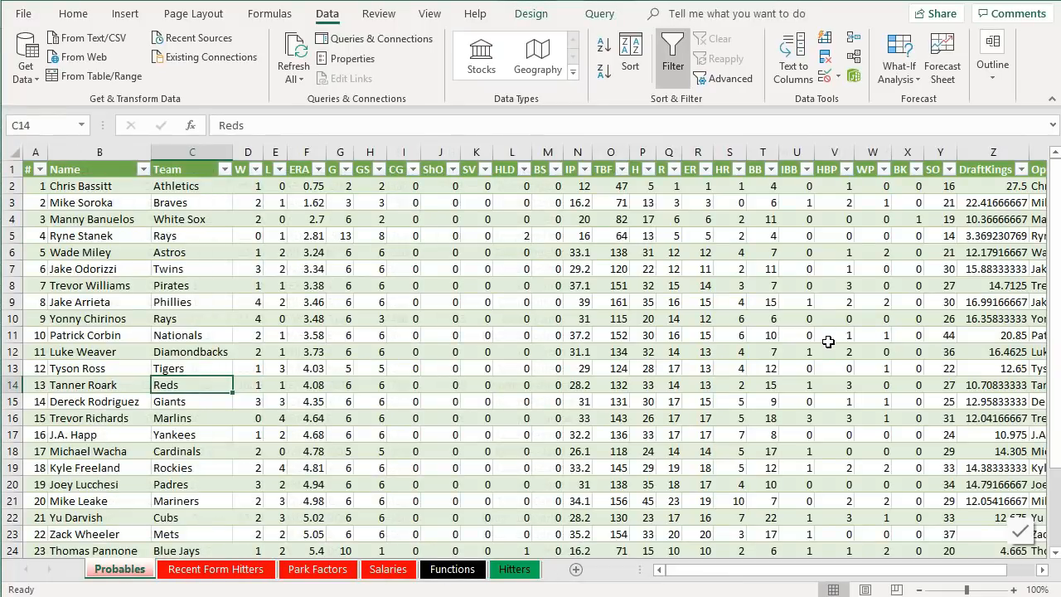
pyautogui.scroll(-4, 818, 333)
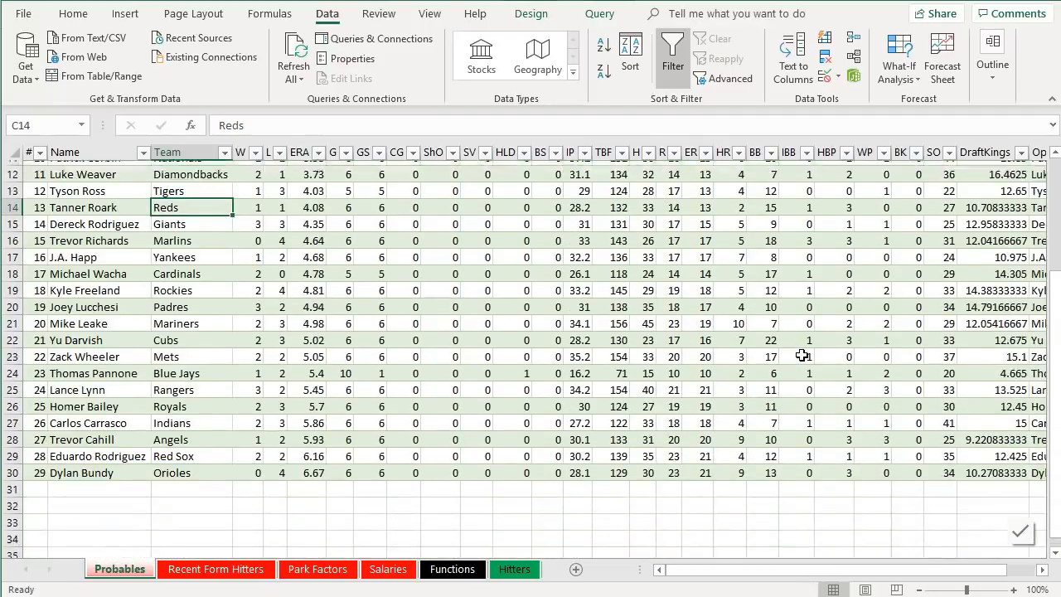
pyautogui.scroll(4, 794, 353)
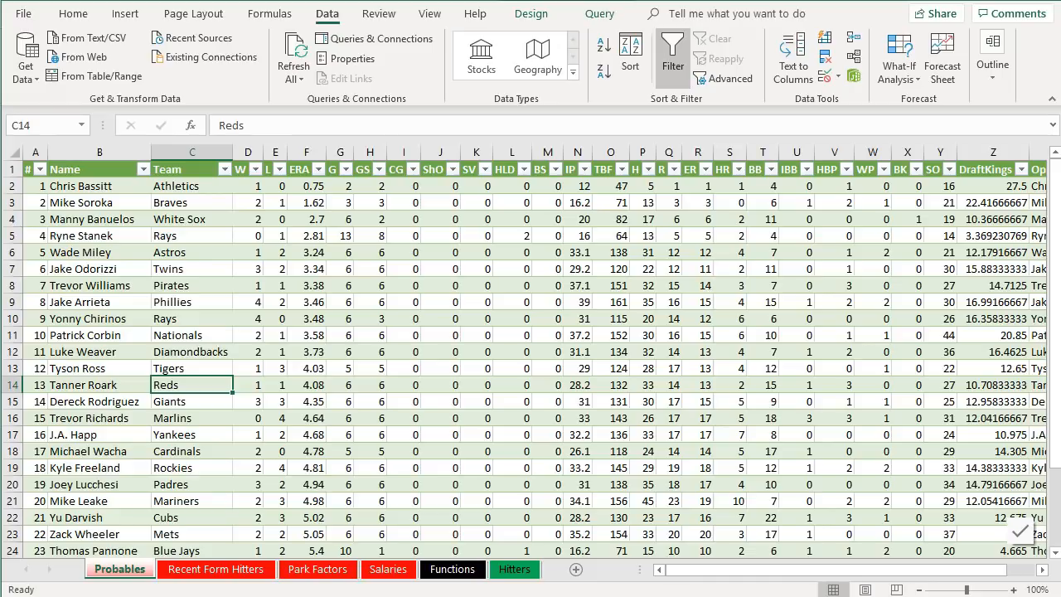
# - Filter the FanGraphs pitching leaderboard to the Last 30 Days split with a minimum of 10 innings pitched
pyautogui.hotkey('alt', 'Tab')
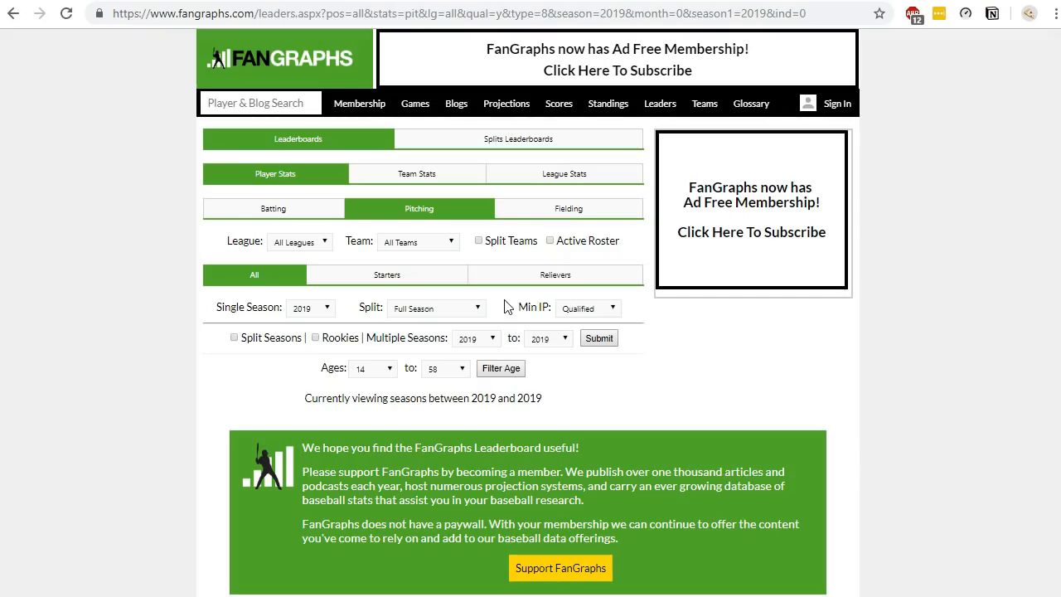
pyautogui.click(439, 305)
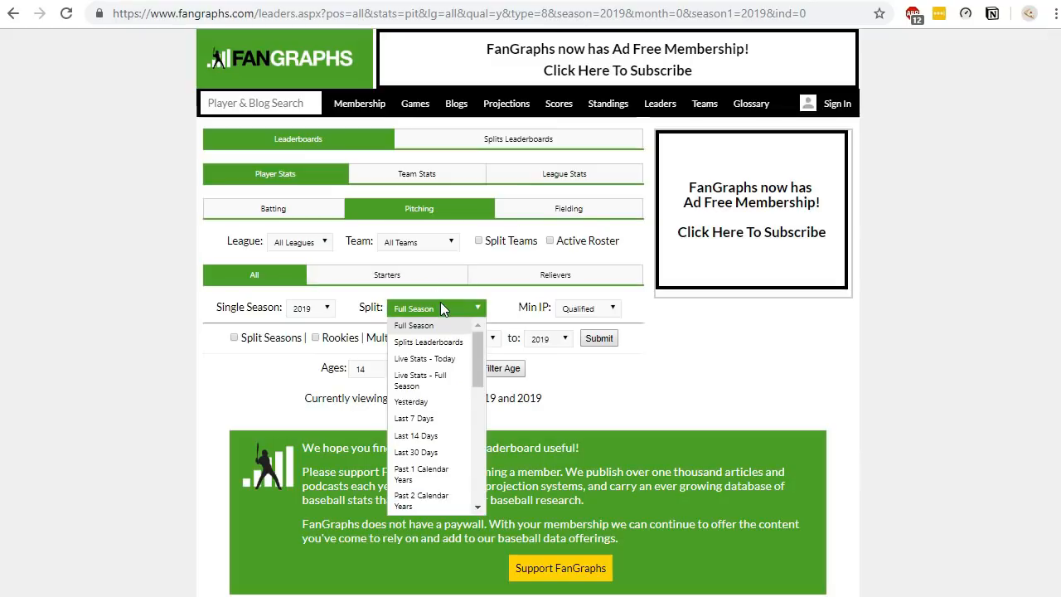
pyautogui.click(425, 452)
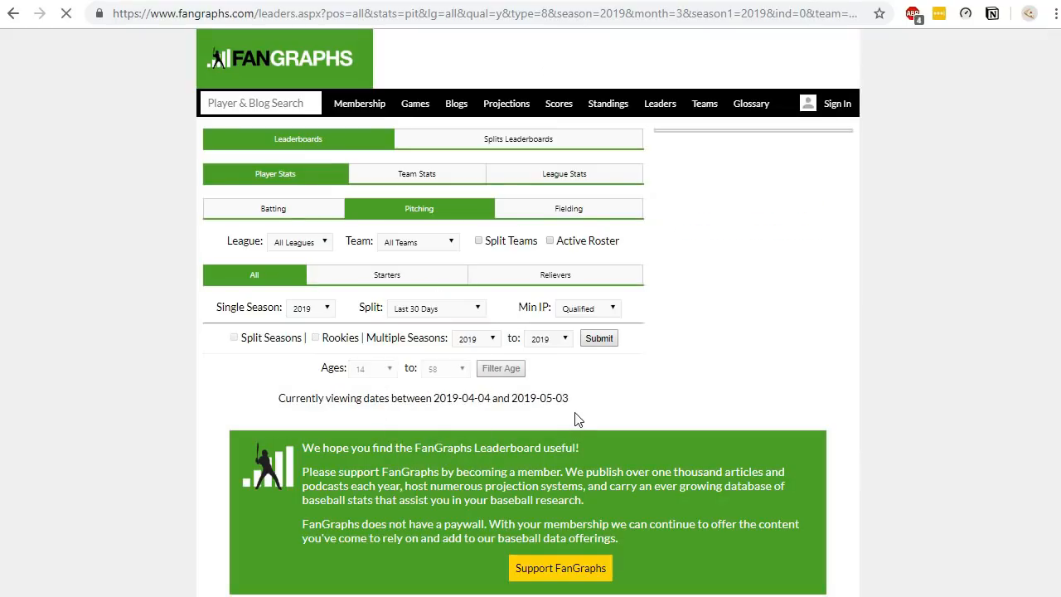
pyautogui.click(612, 310)
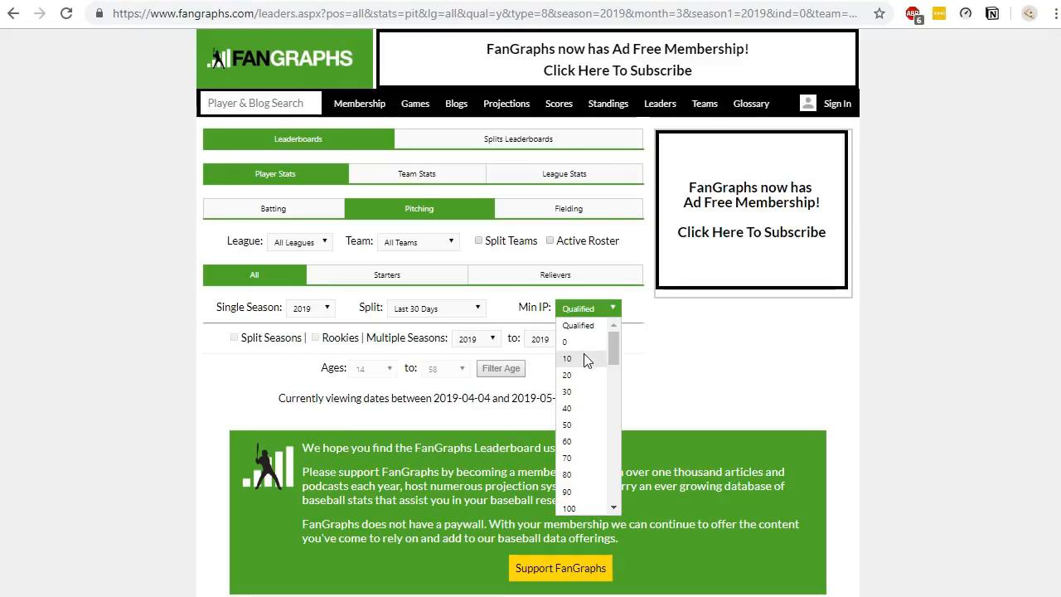
pyautogui.click(585, 358)
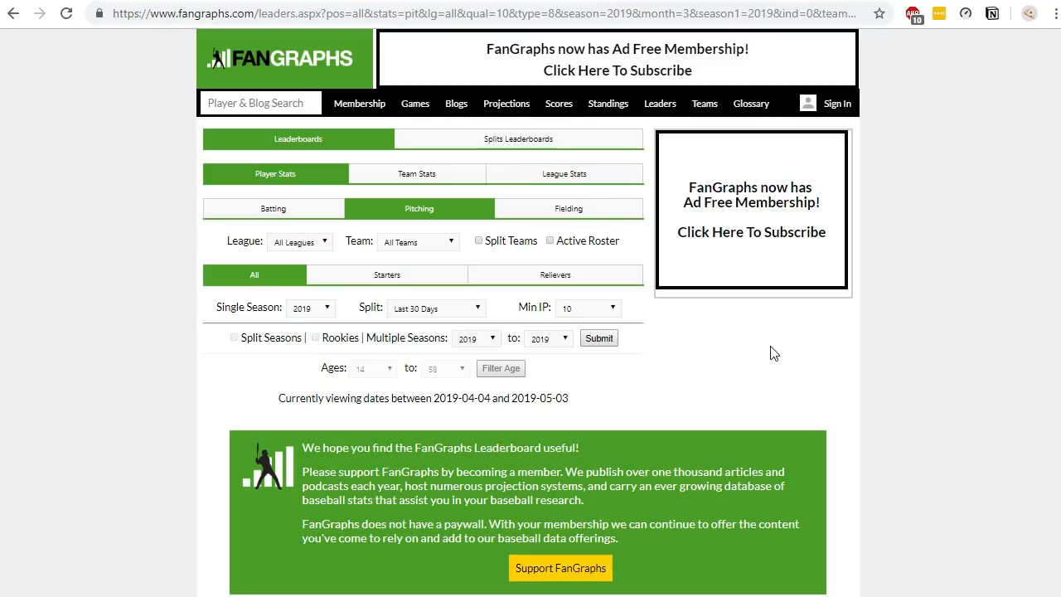
# - Switch the leaderboard to the Standard stats view and scroll through the listed pitchers
pyautogui.scroll(-5, 774, 352)
pyautogui.click(286, 204)
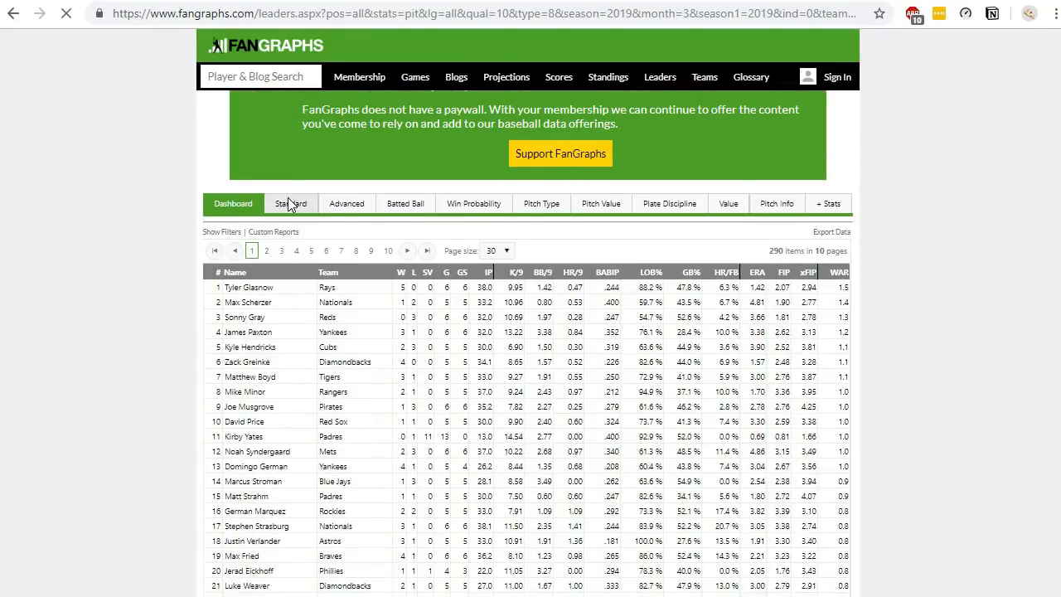
pyautogui.scroll(-6, 774, 284)
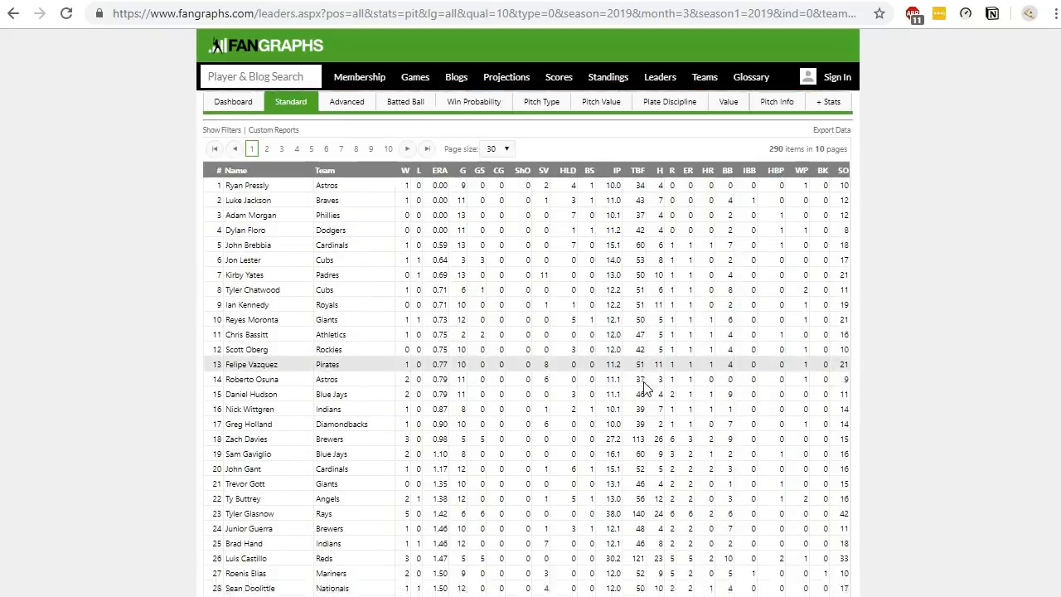
pyautogui.scroll(-3, 648, 393)
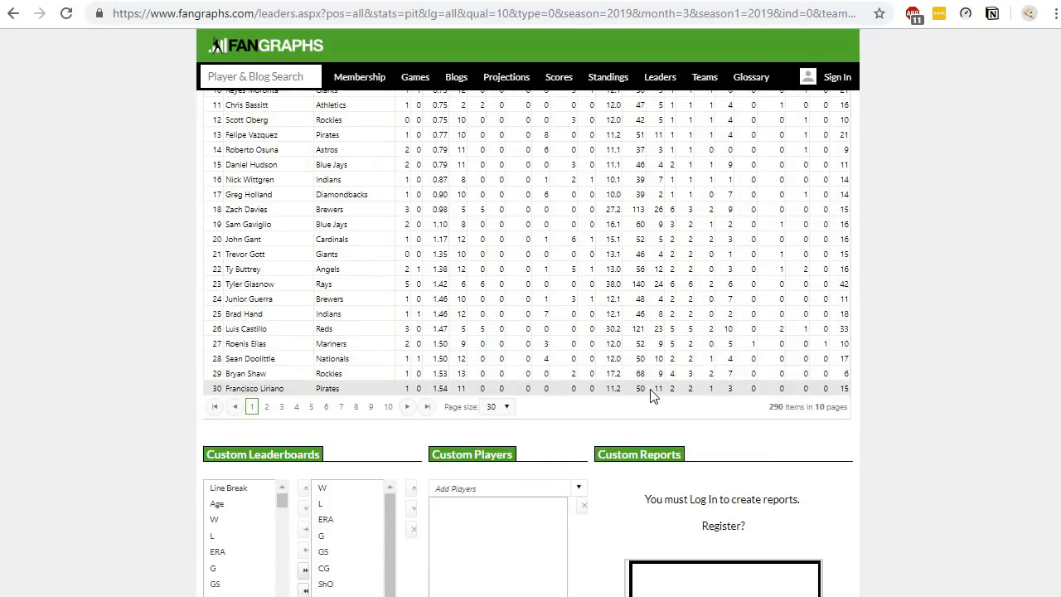
pyautogui.scroll(4, 653, 396)
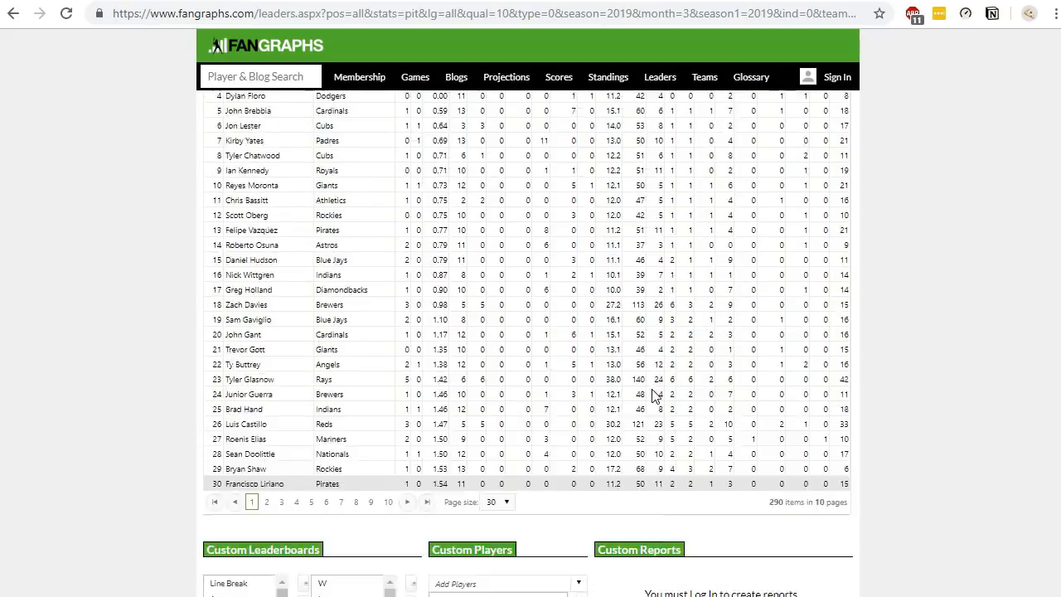
pyautogui.scroll(2, 672, 395)
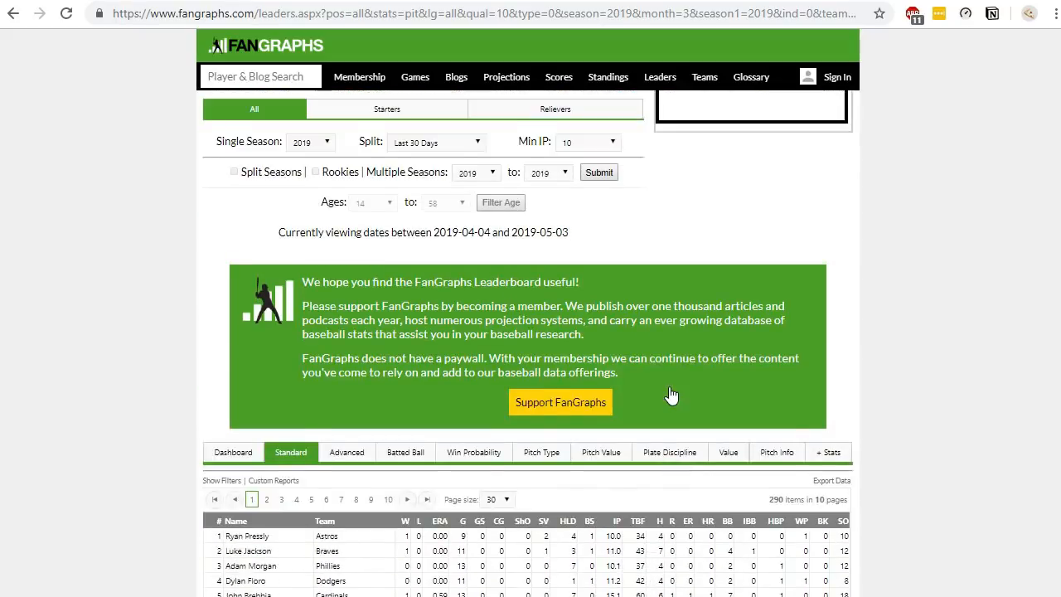
pyautogui.scroll(-4, 672, 395)
pyautogui.scroll(2, 672, 396)
pyautogui.scroll(3, 672, 397)
pyautogui.scroll(-5, 599, 395)
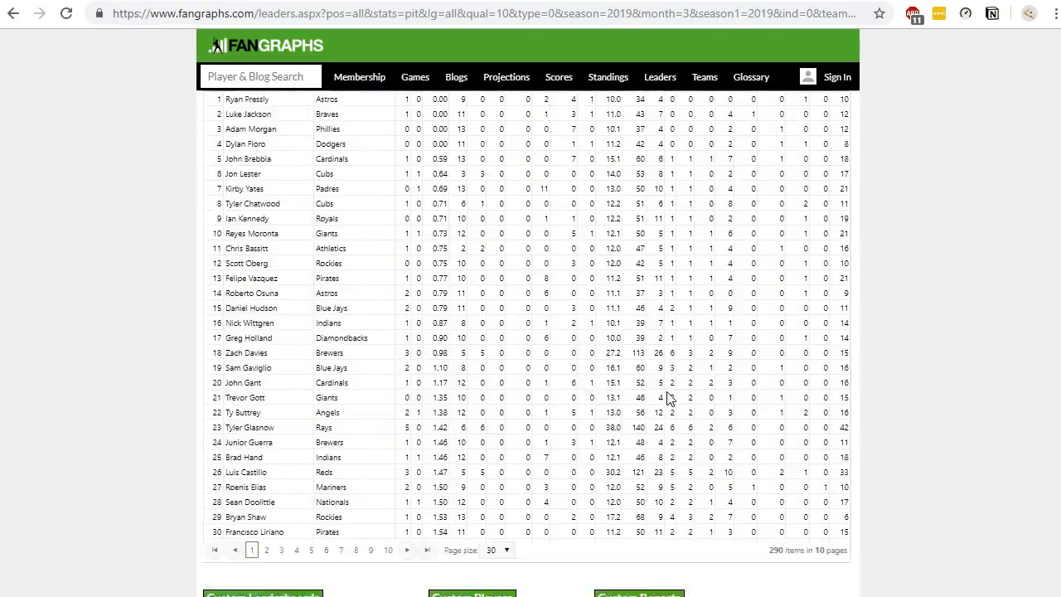
pyautogui.scroll(-2, 362, 434)
# - Edit the leaderboard address so it shows 500 rows per page with page=1_500
pyautogui.click(508, 407)
pyautogui.click(504, 469)
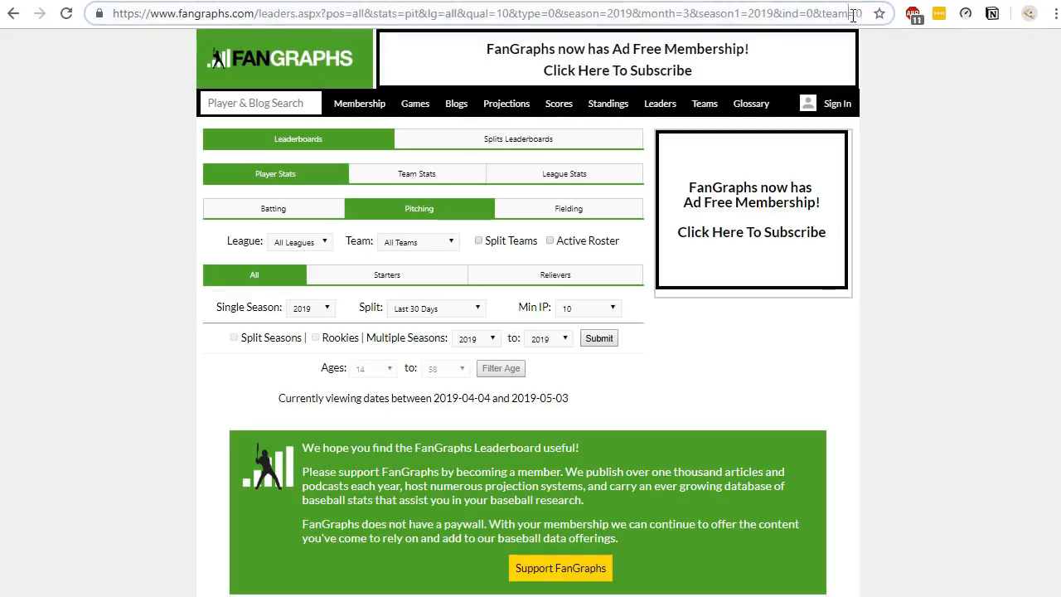
pyautogui.moveTo(845, 13); pyautogui.dragTo(1013, 41)
pyautogui.click(851, 14)
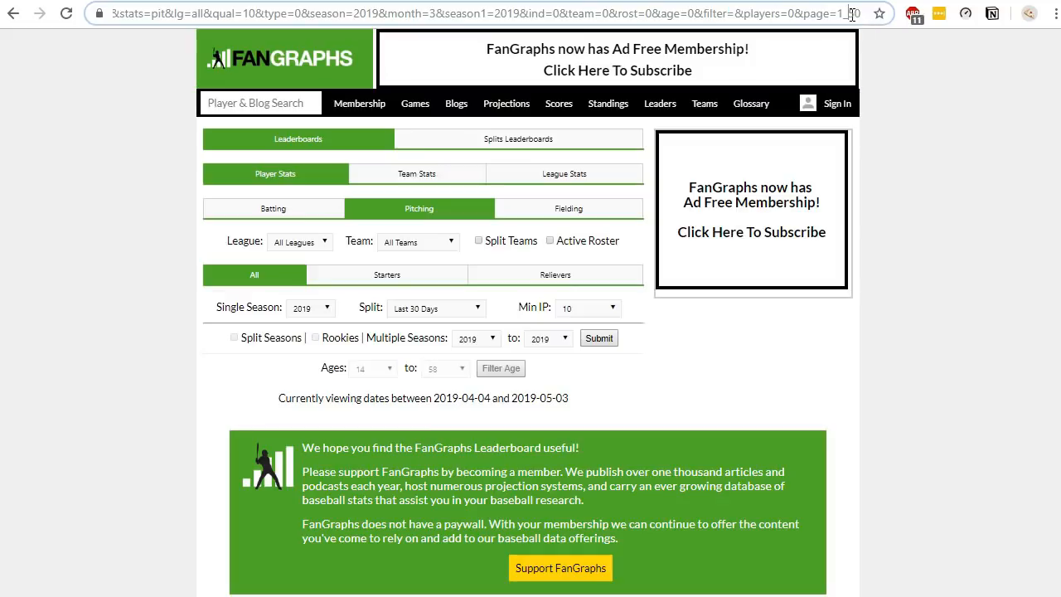
pyautogui.write('00')
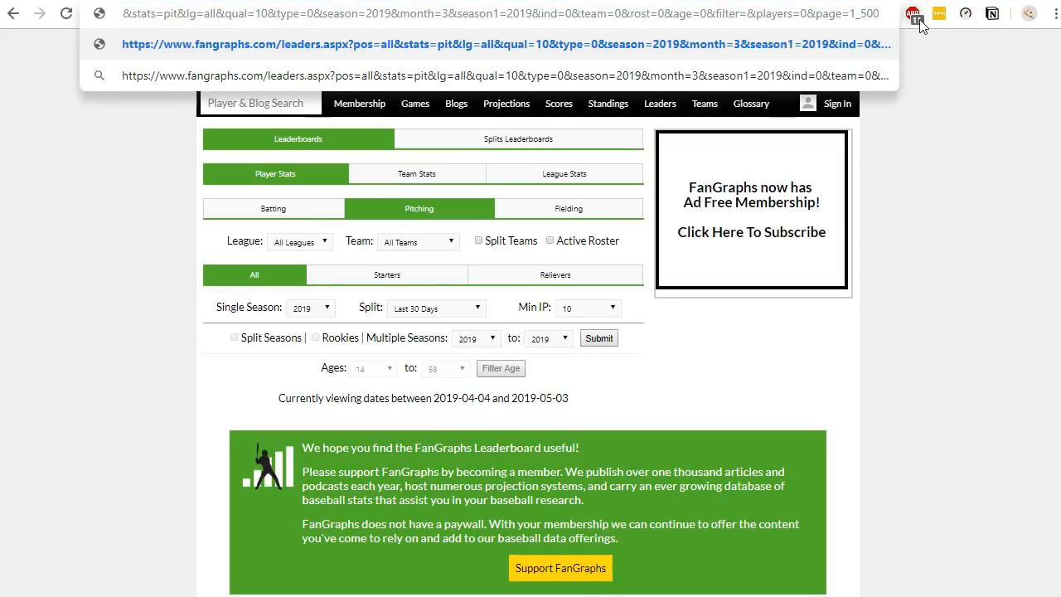
pyautogui.press('Return')
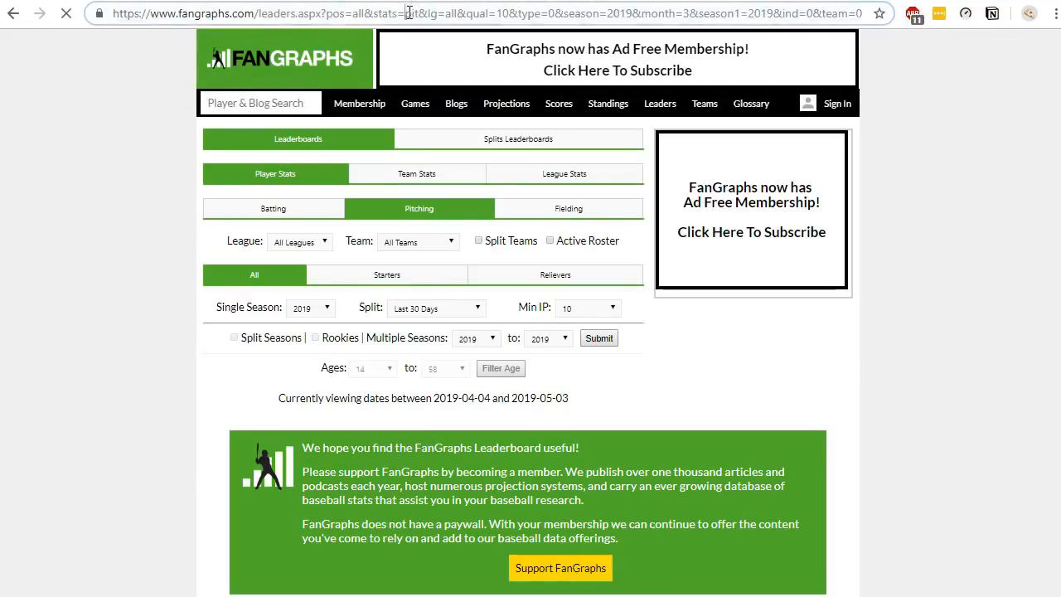
# - Select the page address and scroll through the expanded list of pitchers
pyautogui.click(408, 14)
pyautogui.click(946, 322)
pyautogui.scroll(-1, 945, 323)
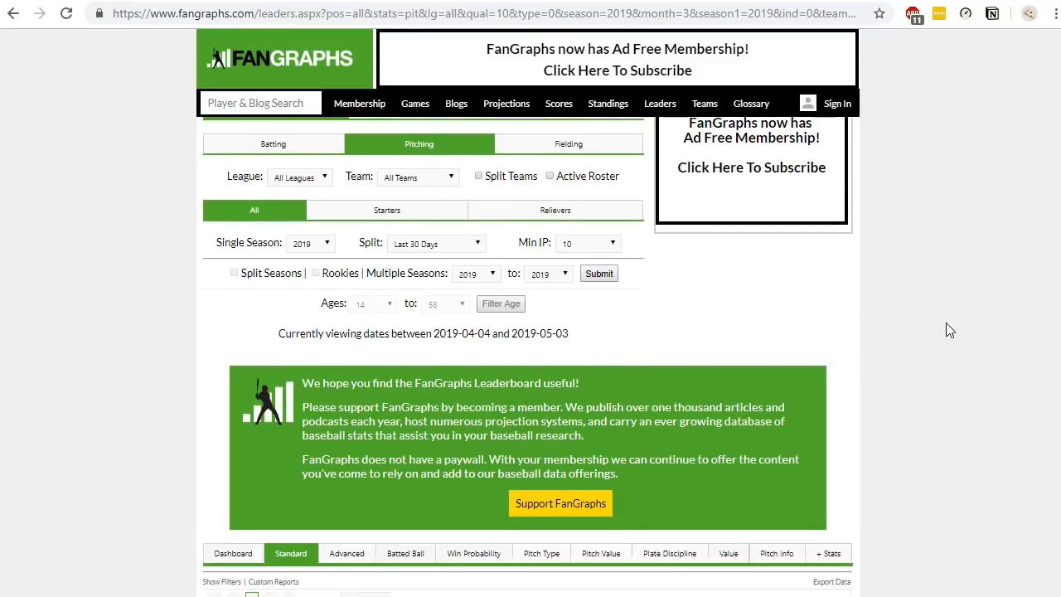
pyautogui.scroll(-4, 946, 322)
pyautogui.click(564, 419)
pyautogui.scroll(-2, 891, 373)
pyautogui.scroll(-10, 919, 365)
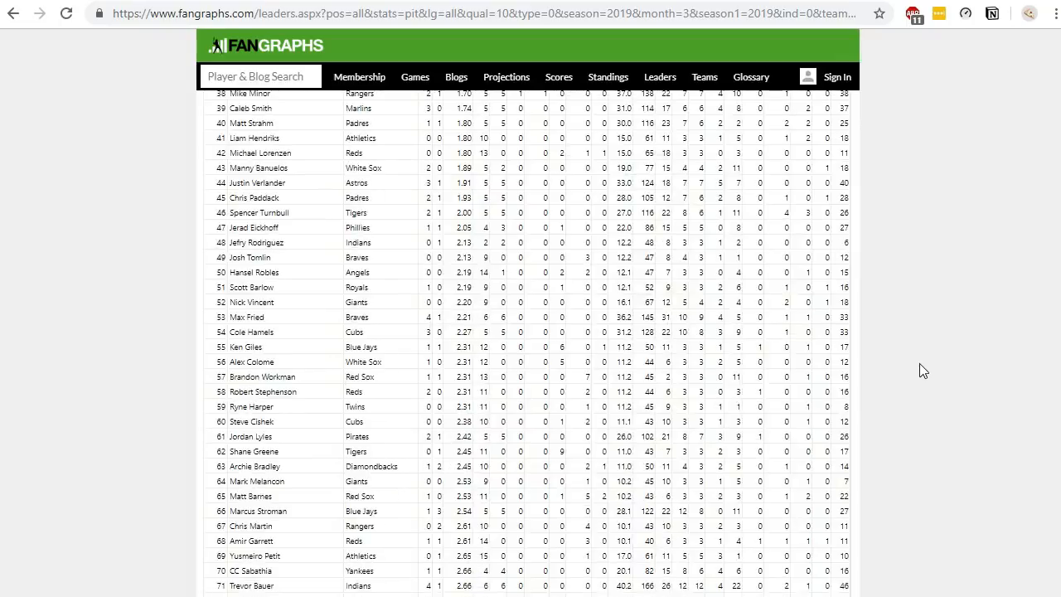
pyautogui.scroll(-3, 919, 364)
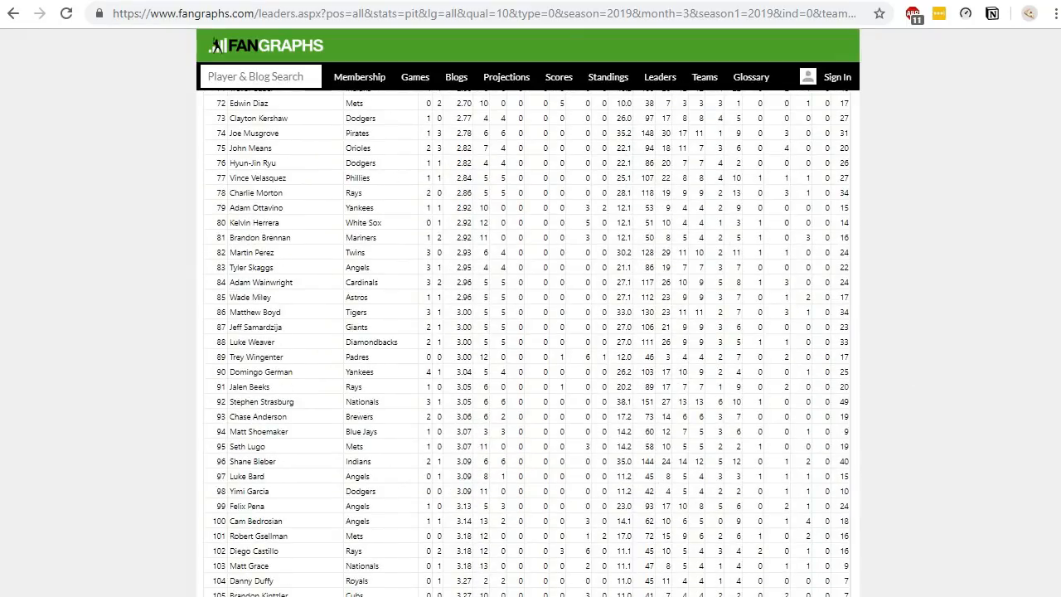
pyautogui.moveTo(549, 596)
pyautogui.click(466, 592)
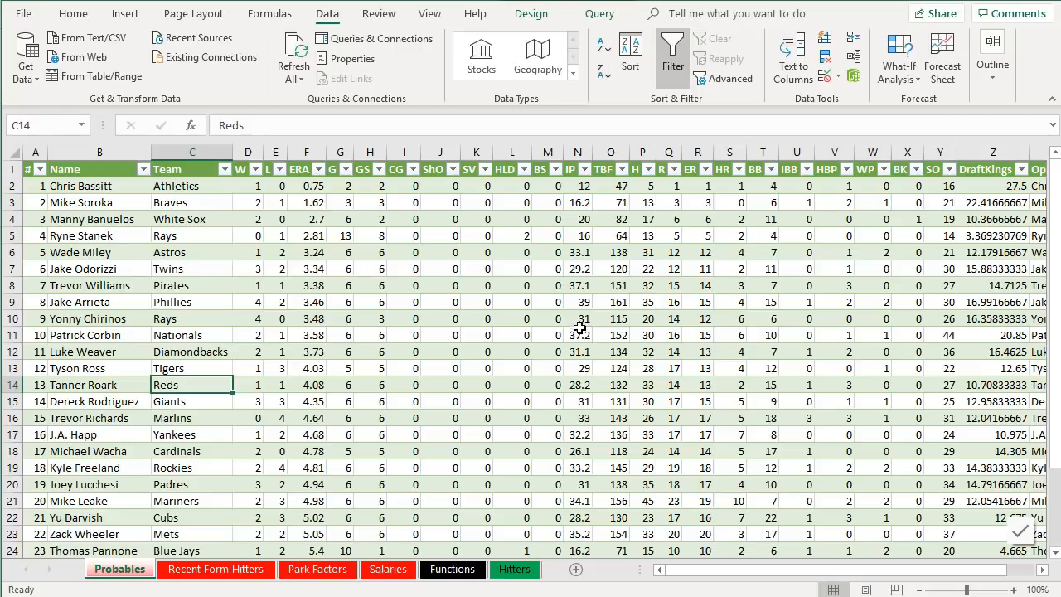
# - Duplicate the Probables query from the Queries & Connections pane
pyautogui.click(332, 42)
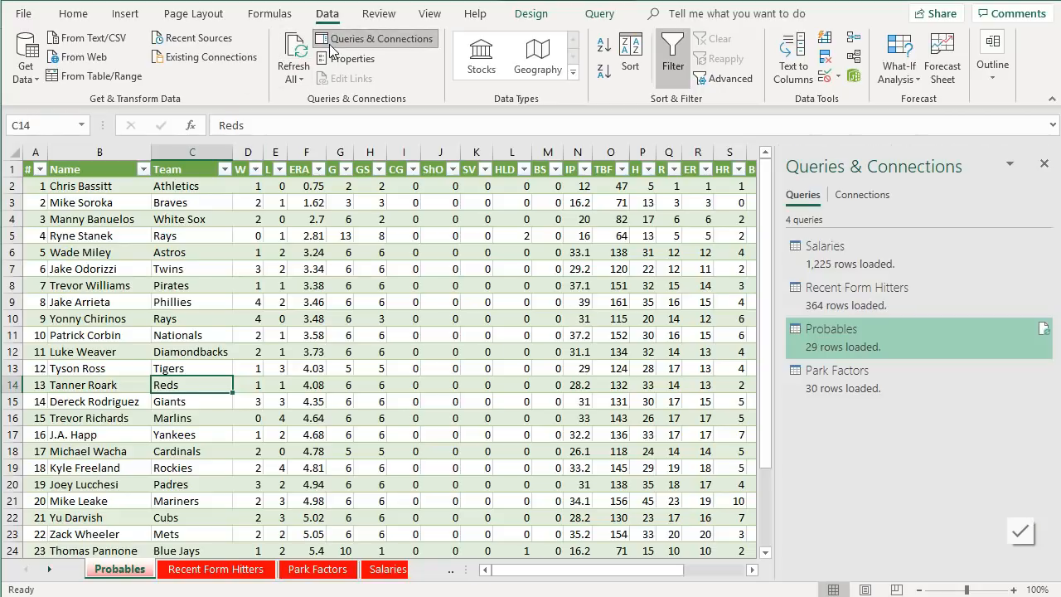
pyautogui.rightClick(933, 333)
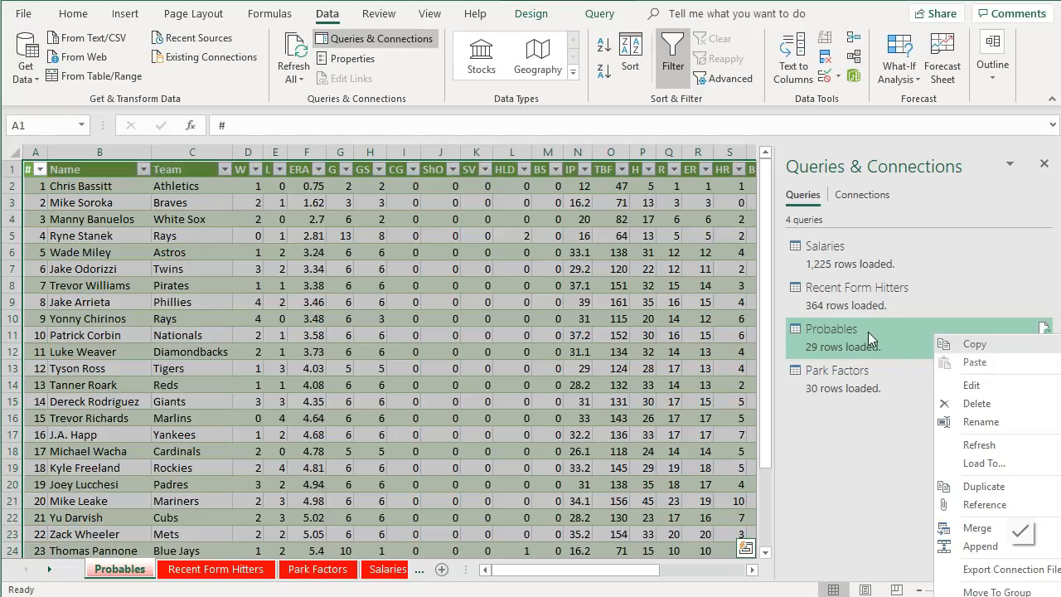
pyautogui.click(975, 488)
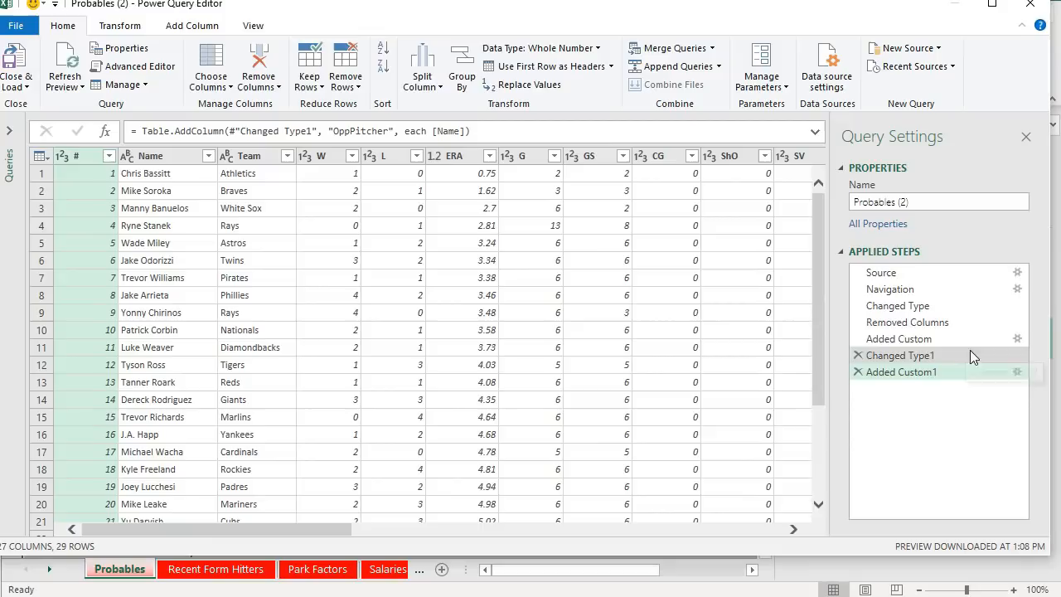
# - Replace the duplicated query's Source URL with the copied last-30-days FanGraphs leaderboard address
pyautogui.click(909, 274)
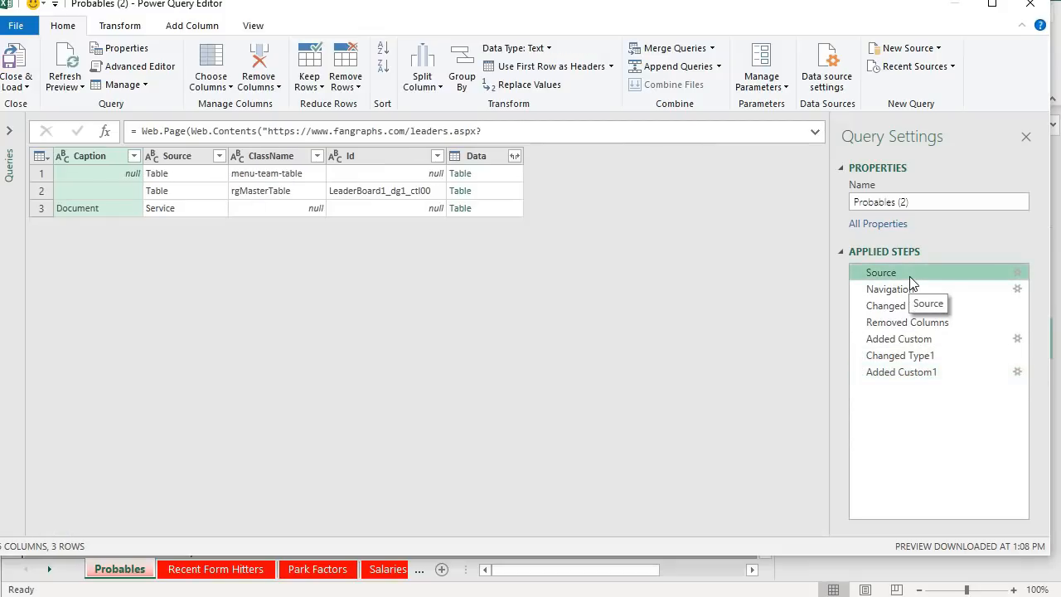
pyautogui.click(1018, 274)
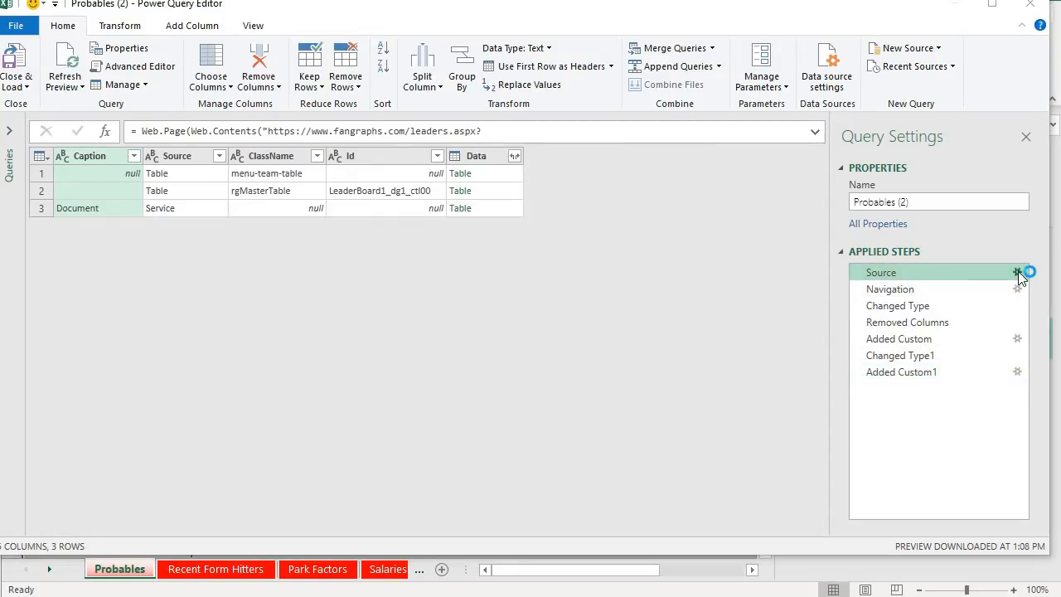
pyautogui.tripleClick(468, 267)
pyautogui.hotkey('ctrl', 'v')
pyautogui.click(519, 268)
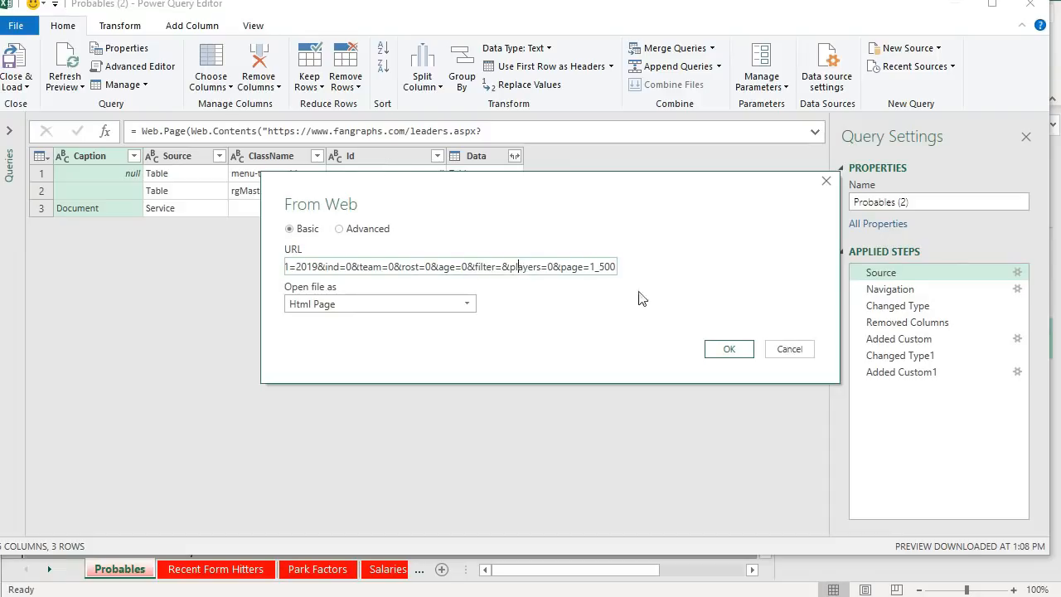
pyautogui.click(723, 350)
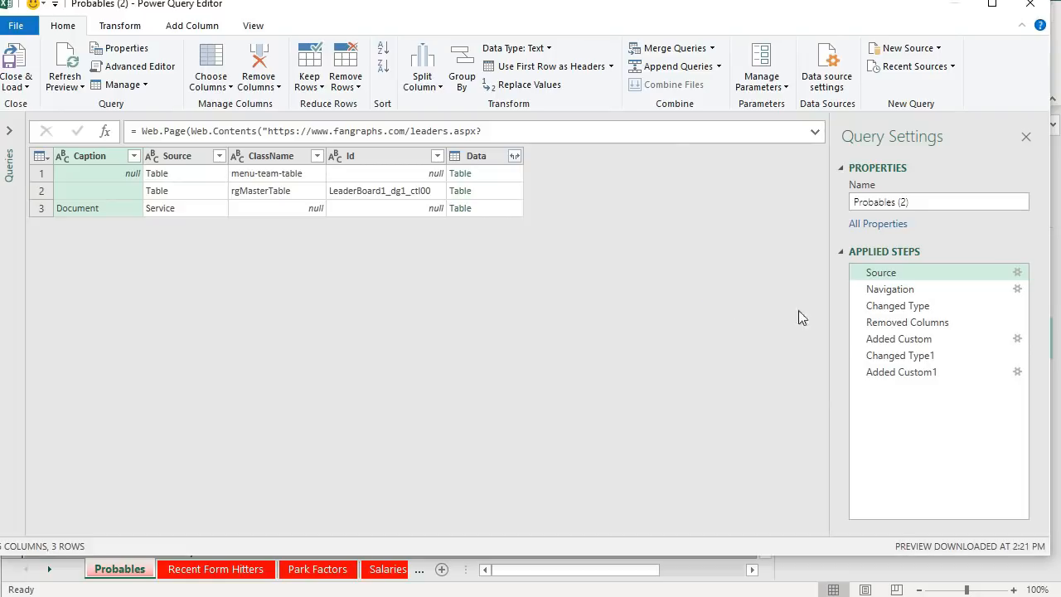
# - Delete the Added Custom1 step from the duplicated query's applied steps
pyautogui.click(891, 340)
pyautogui.click(904, 356)
pyautogui.click(904, 371)
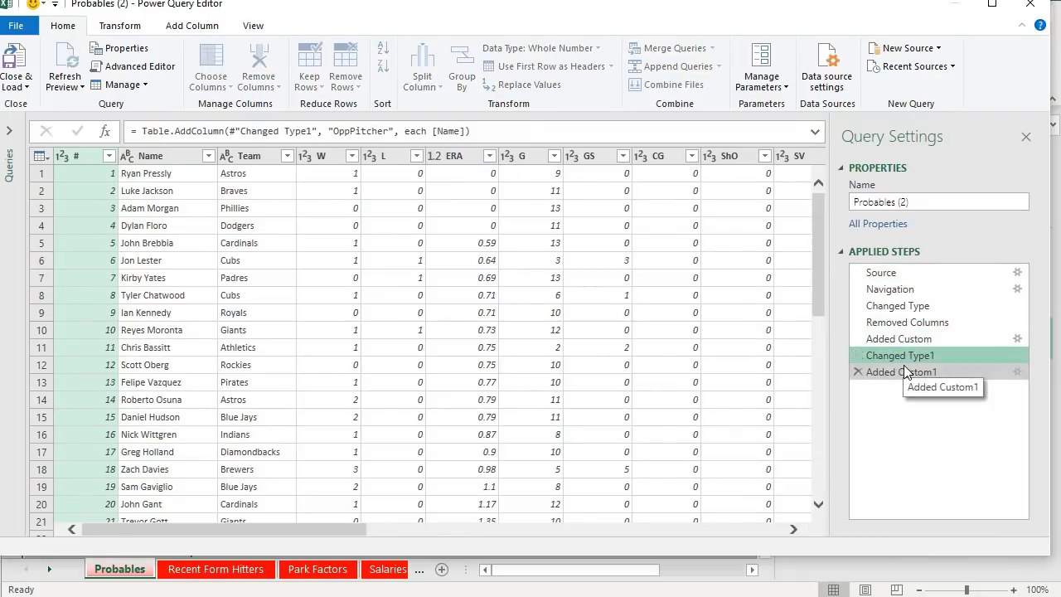
pyautogui.moveTo(334, 533); pyautogui.dragTo(767, 535)
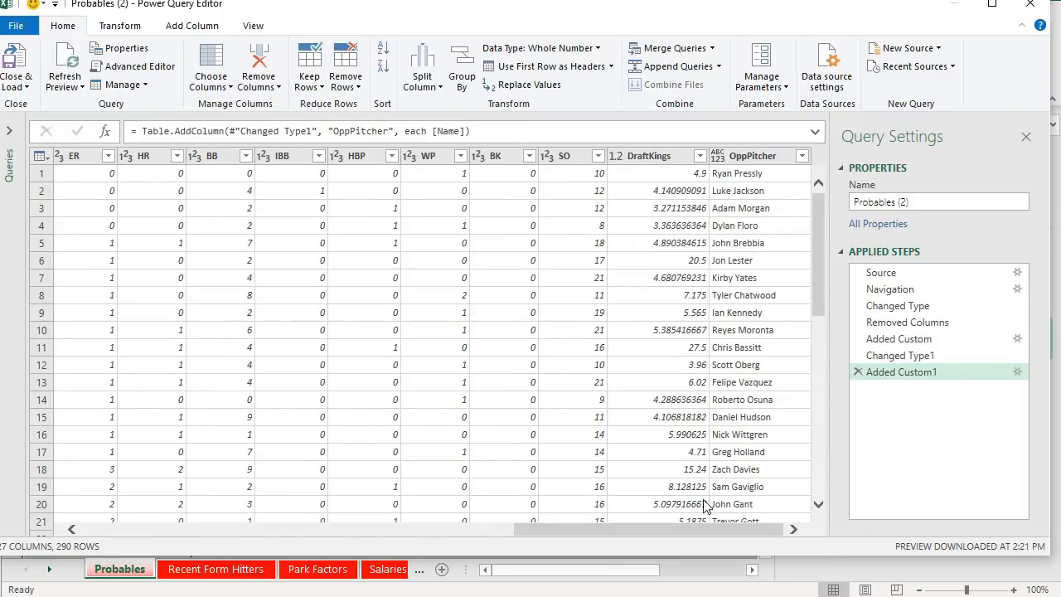
pyautogui.moveTo(854, 344)
pyautogui.click(859, 373)
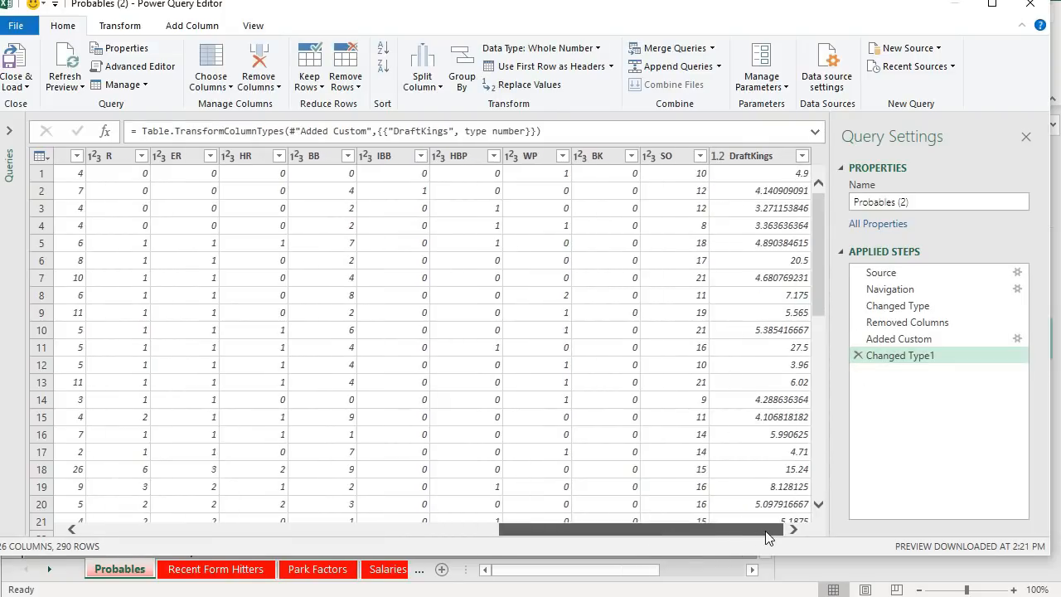
pyautogui.moveTo(766, 532); pyautogui.dragTo(274, 509)
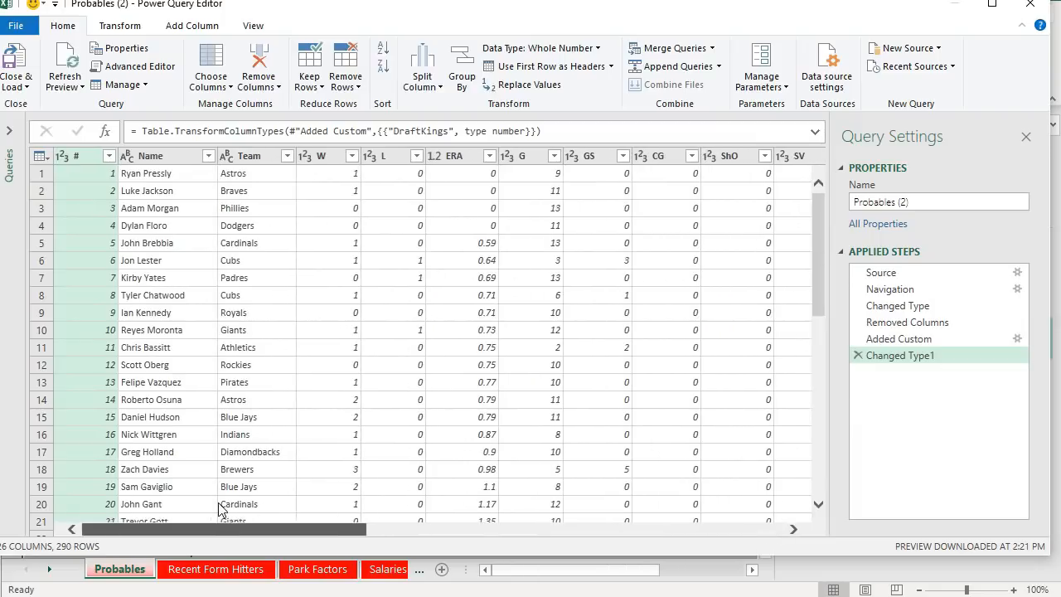
# - Rename the query to Recent Form Pitchers and close and load it into the workbook
pyautogui.click(907, 203)
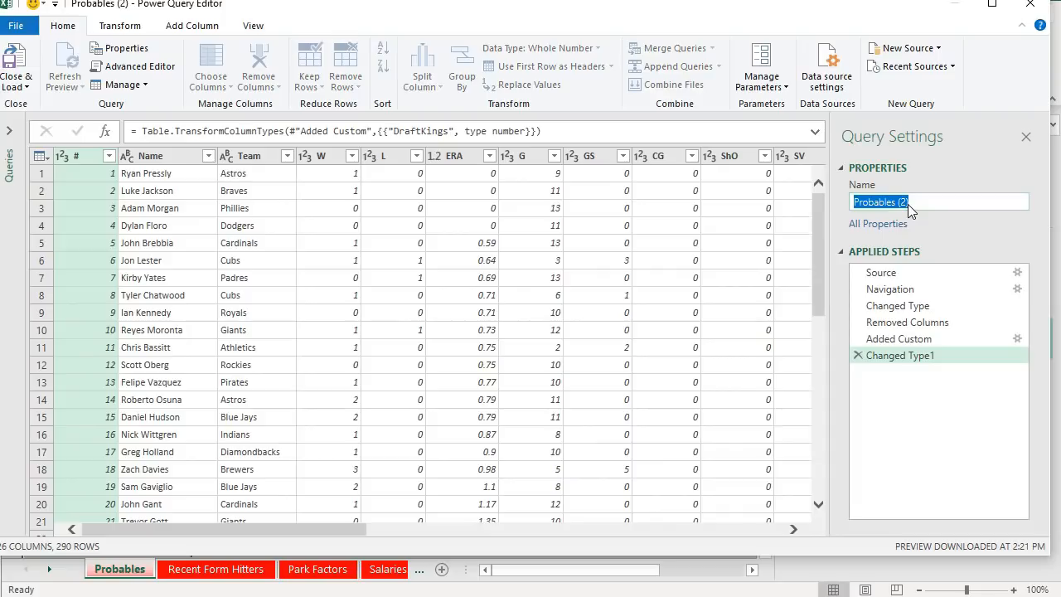
pyautogui.write('Pith')
pyautogui.press('BackSpace')
pyautogui.write('chers R')
pyautogui.press('BackSpace')
pyautogui.press('BackSpace')
pyautogui.press('BackSpace')
pyautogui.press('BackSpace')
pyautogui.press('BackSpace')
pyautogui.press('BackSpace')
pyautogui.press('BackSpace')
pyautogui.press('BackSpace')
pyautogui.press('BackSpace')
pyautogui.press('BackSpace')
pyautogui.write('Recent Form Pitchers')
pyautogui.press('Return')
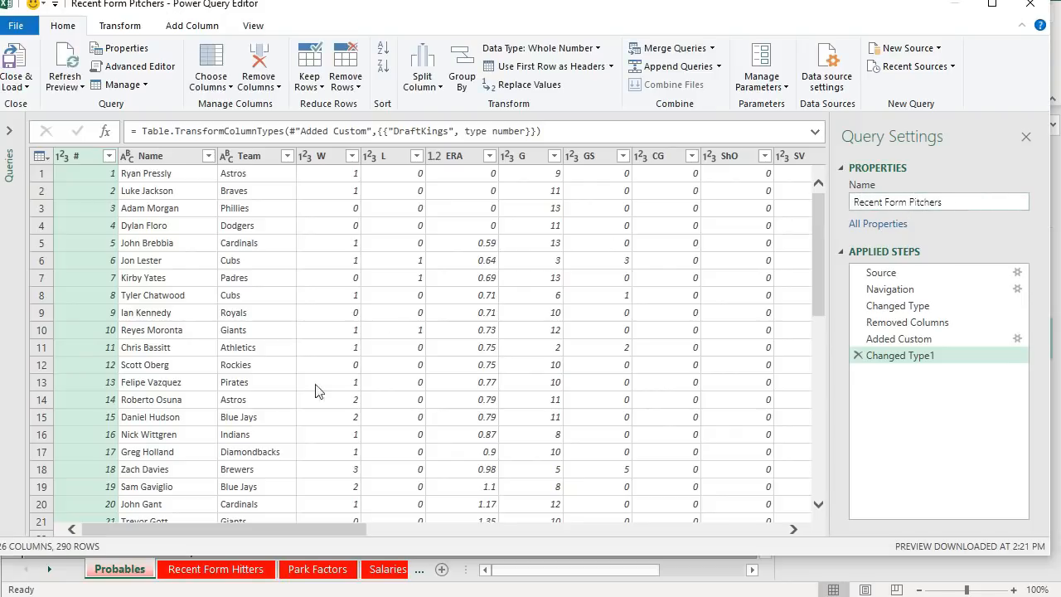
pyautogui.click(17, 58)
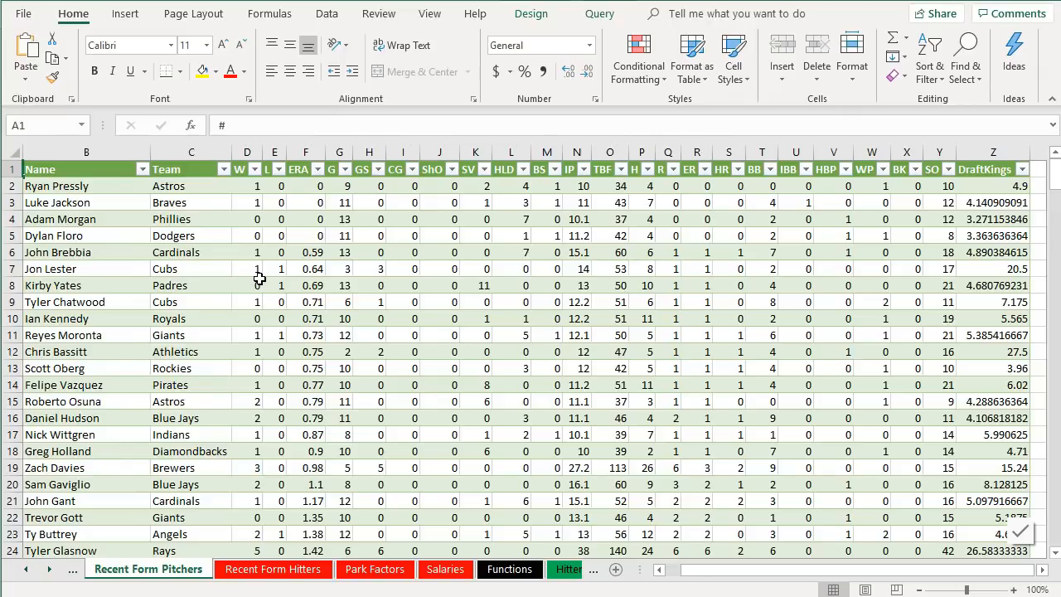
pyautogui.click(260, 284)
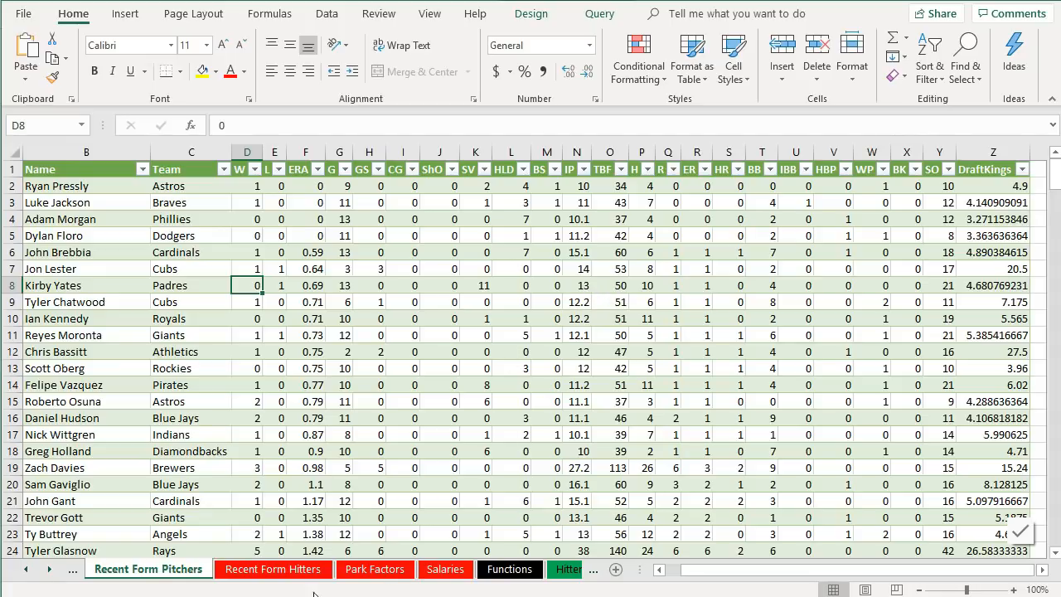
pyautogui.hotkey('alt', 'Tab')
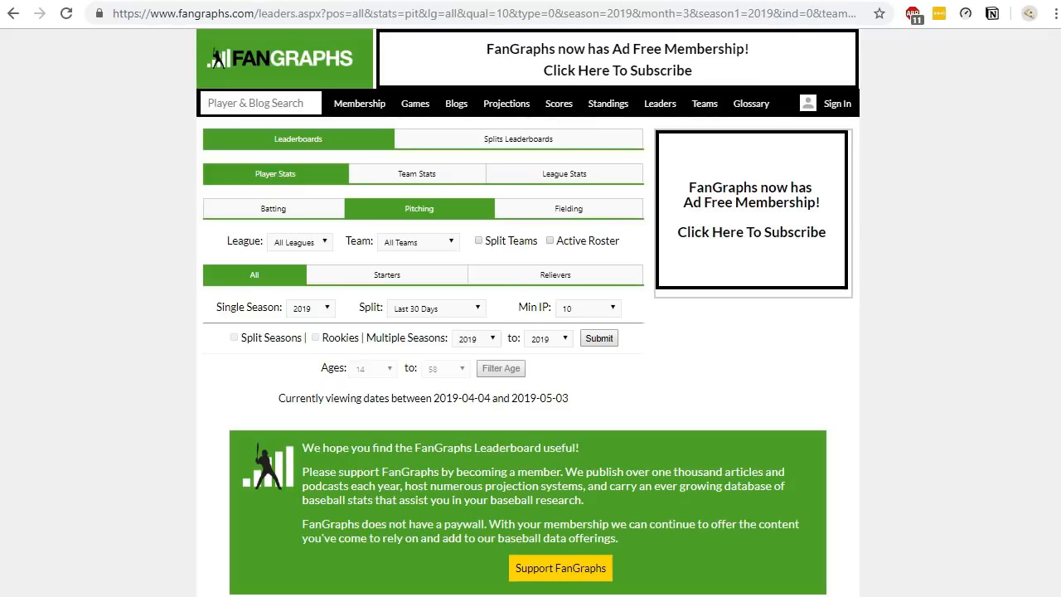
# - Switch the FanGraphs last-30-days pitching leaderboard to Starters and copy its page address
pyautogui.click(385, 271)
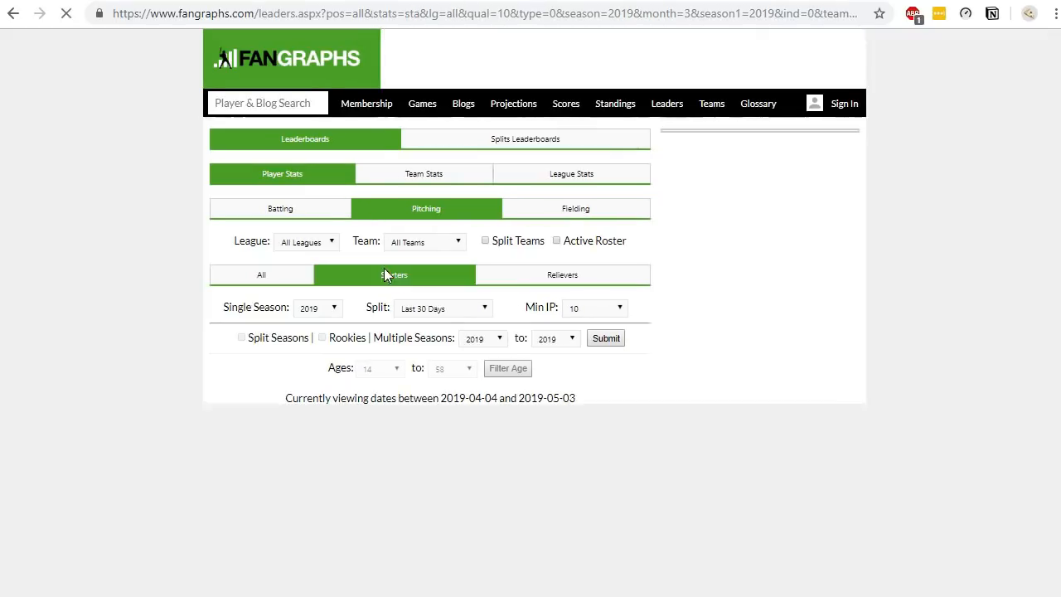
pyautogui.click(651, 14)
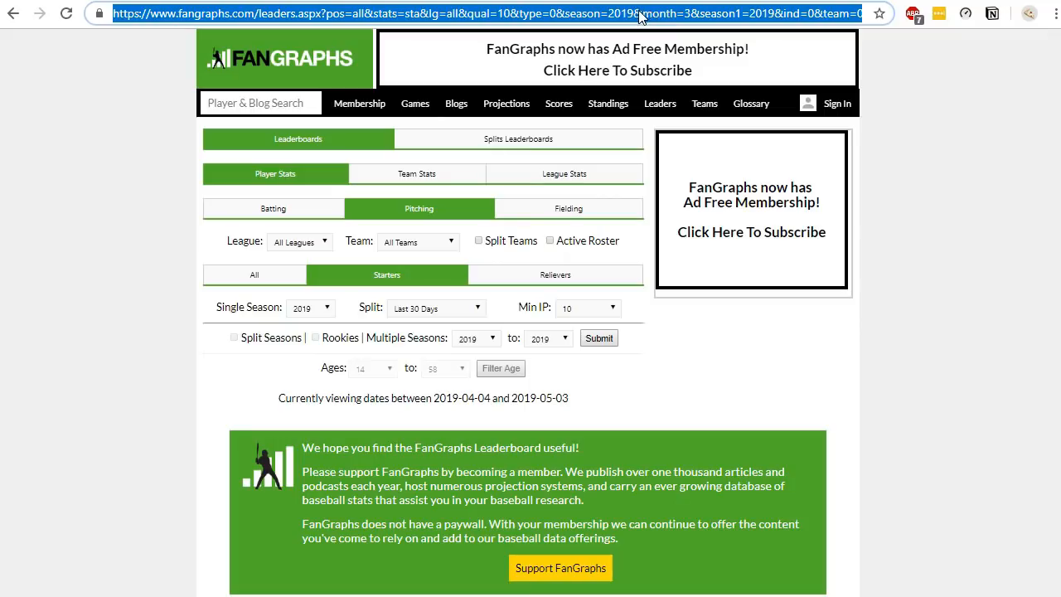
pyautogui.hotkey('ctrl', 'c')
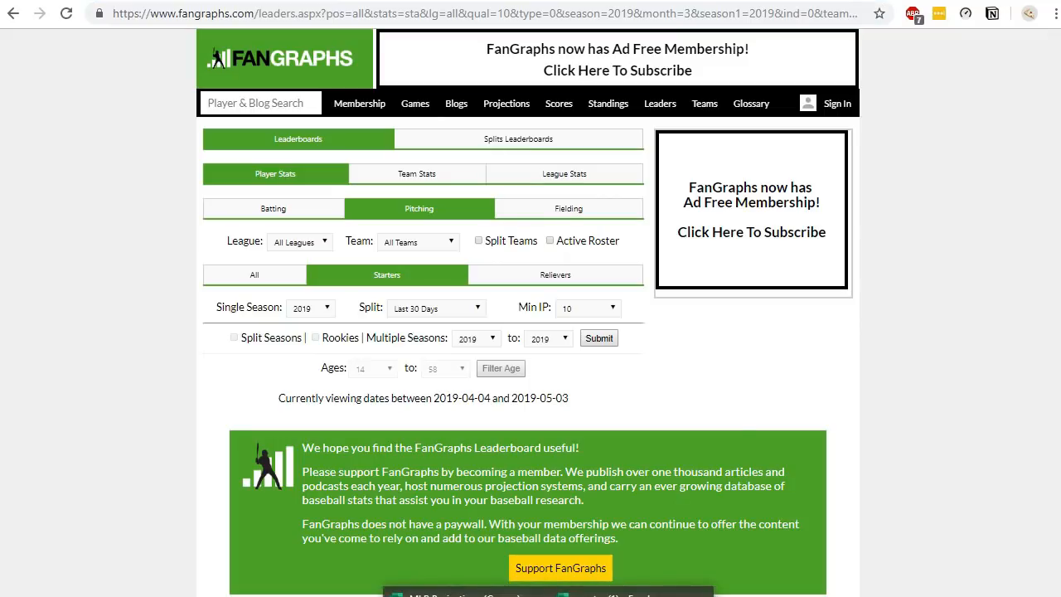
# - Replace the Recent Form Pitchers query's Source URL with the starters leaderboard address, then close and load it into the sheet
pyautogui.hotkey('alt', 'Tab')
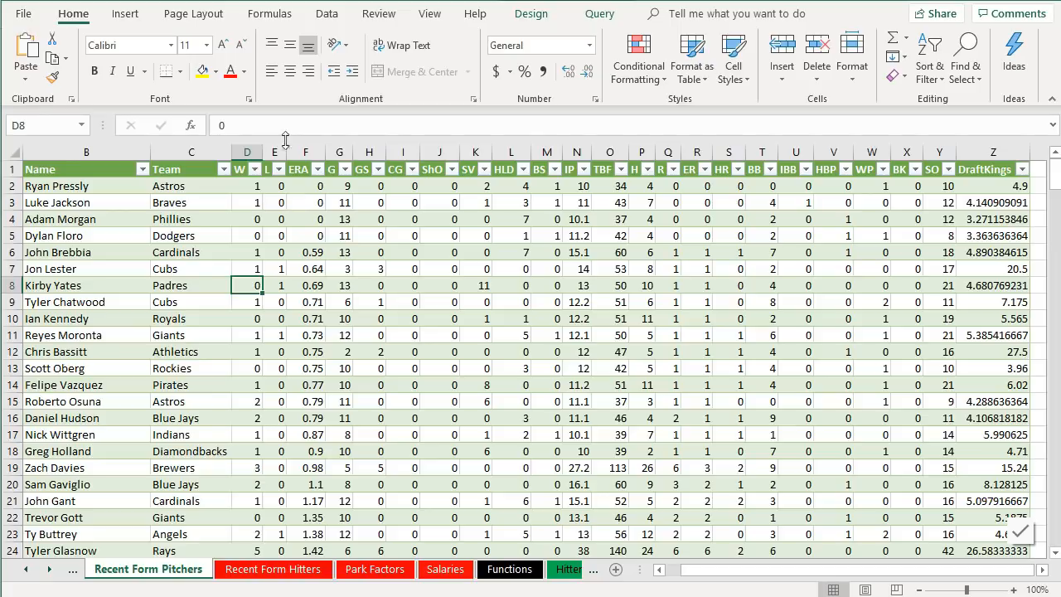
pyautogui.click(333, 18)
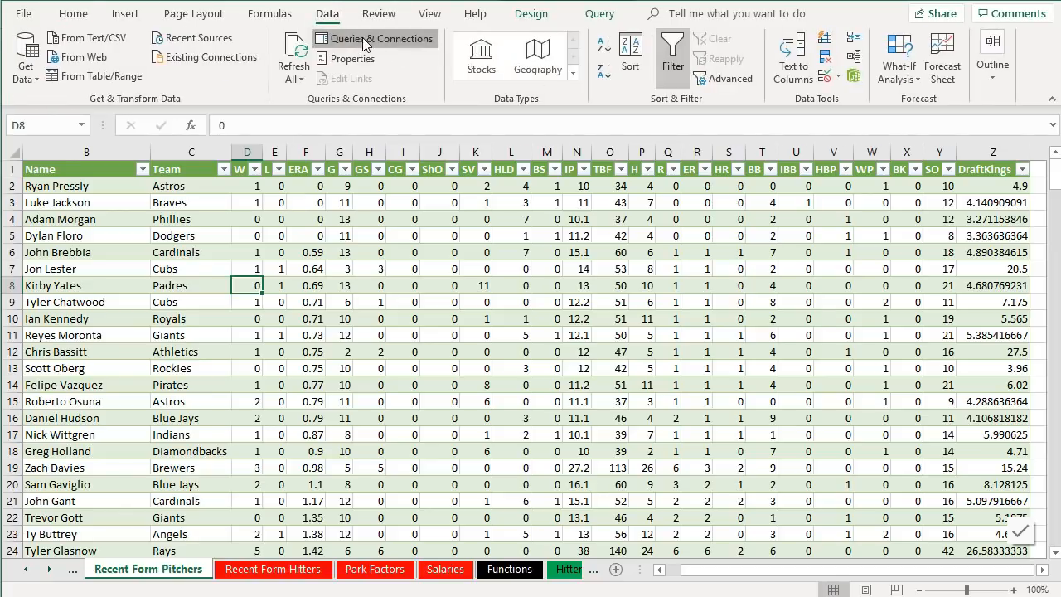
pyautogui.click(363, 38)
pyautogui.rightClick(870, 427)
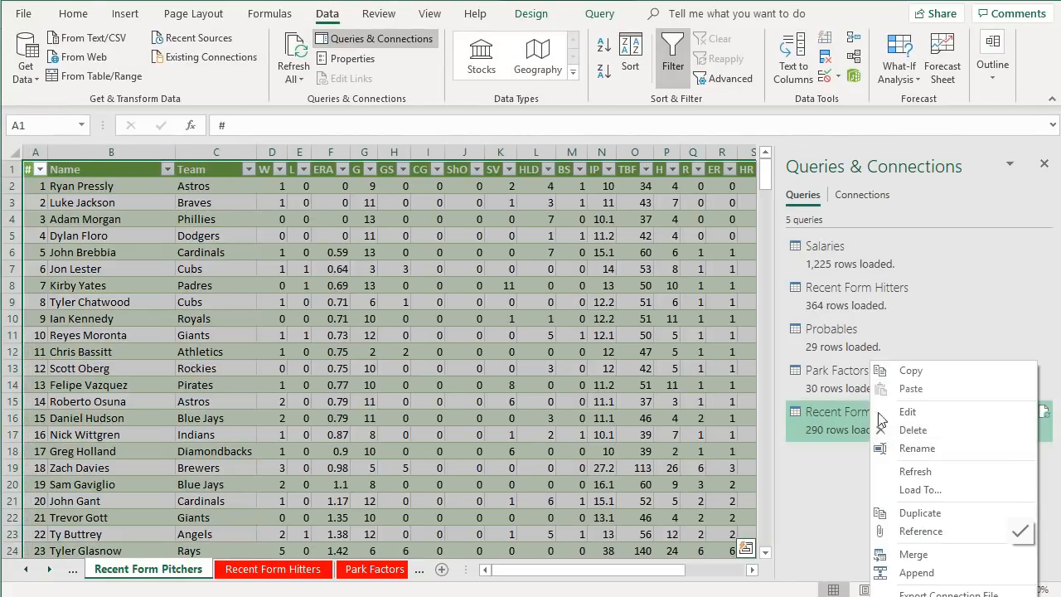
pyautogui.click(906, 413)
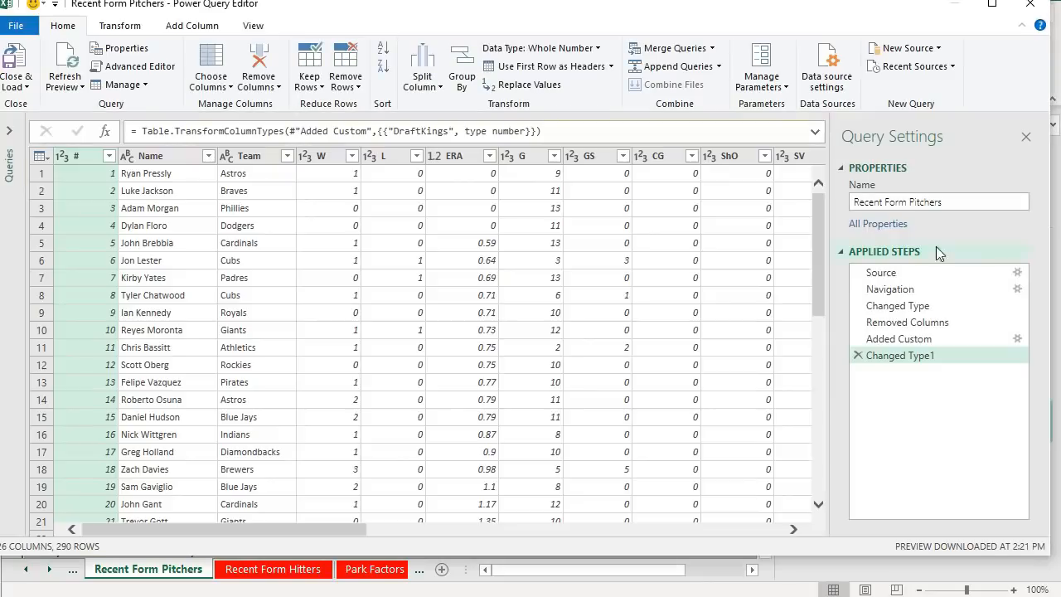
pyautogui.click(1013, 275)
pyautogui.click(1015, 274)
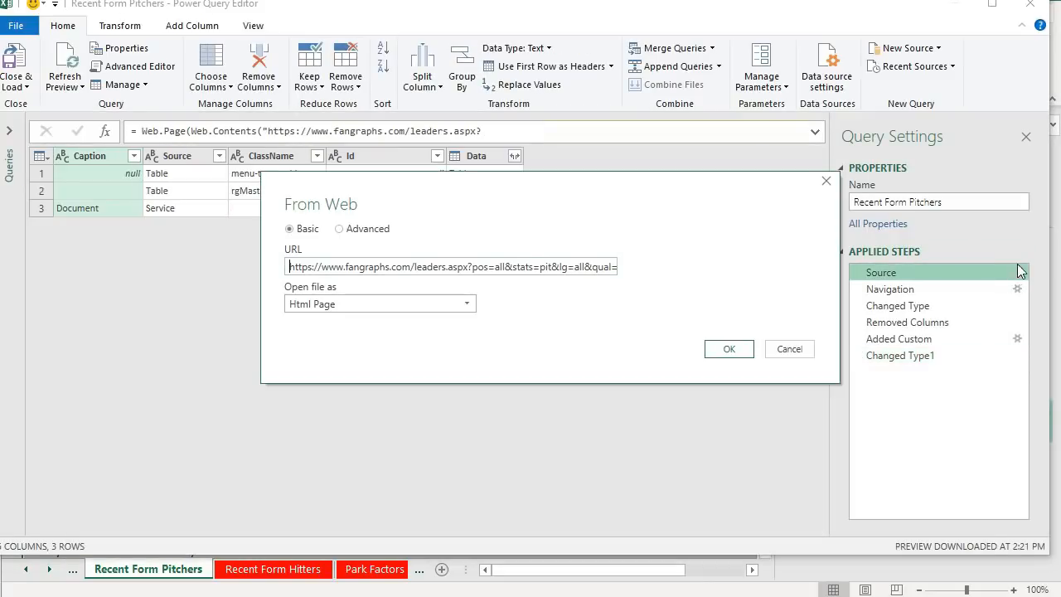
pyautogui.click(729, 348)
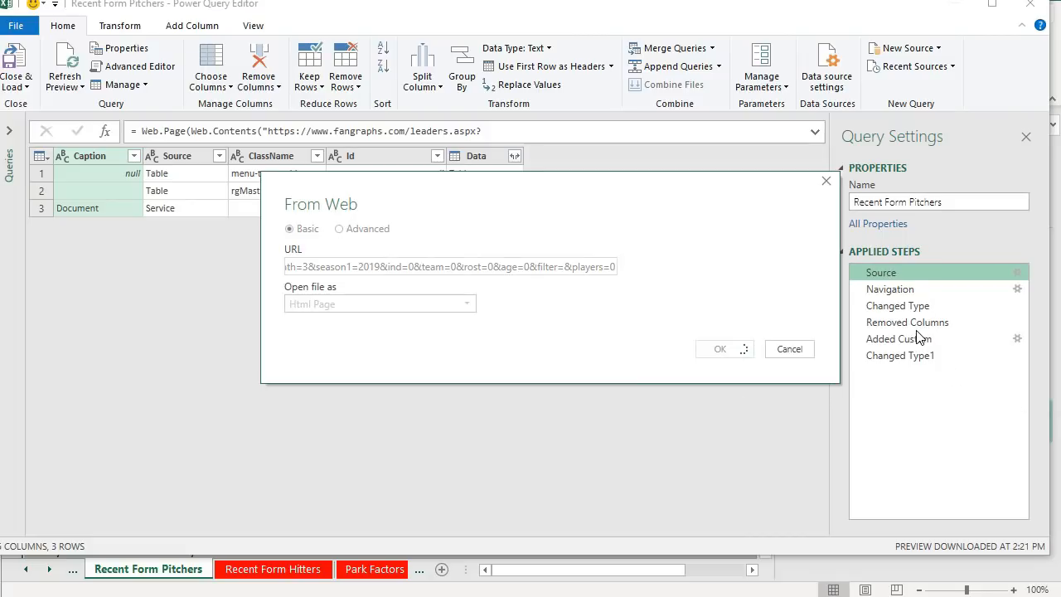
pyautogui.click(903, 355)
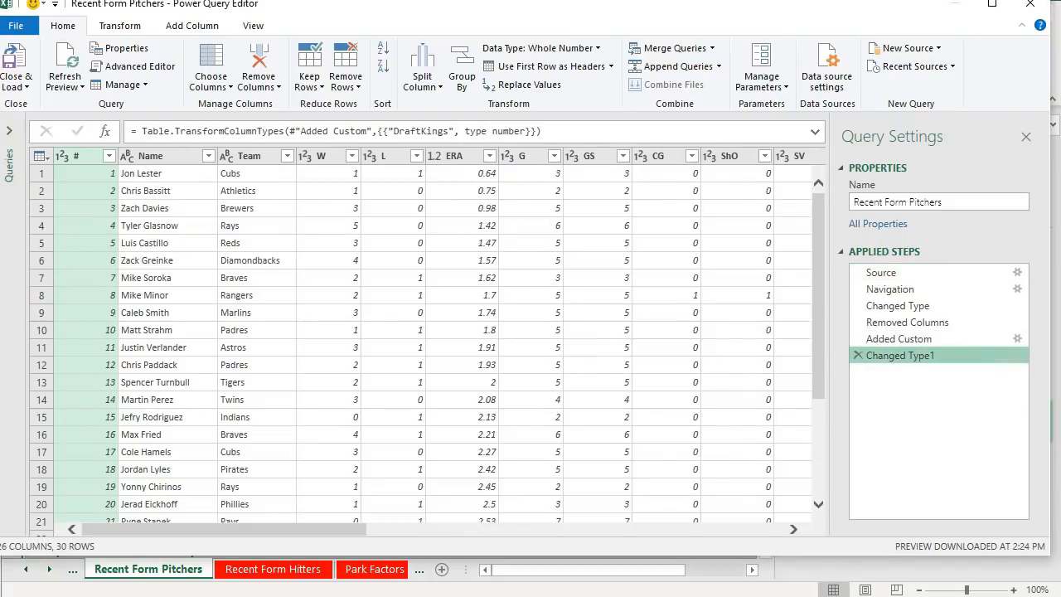
pyautogui.click(15, 63)
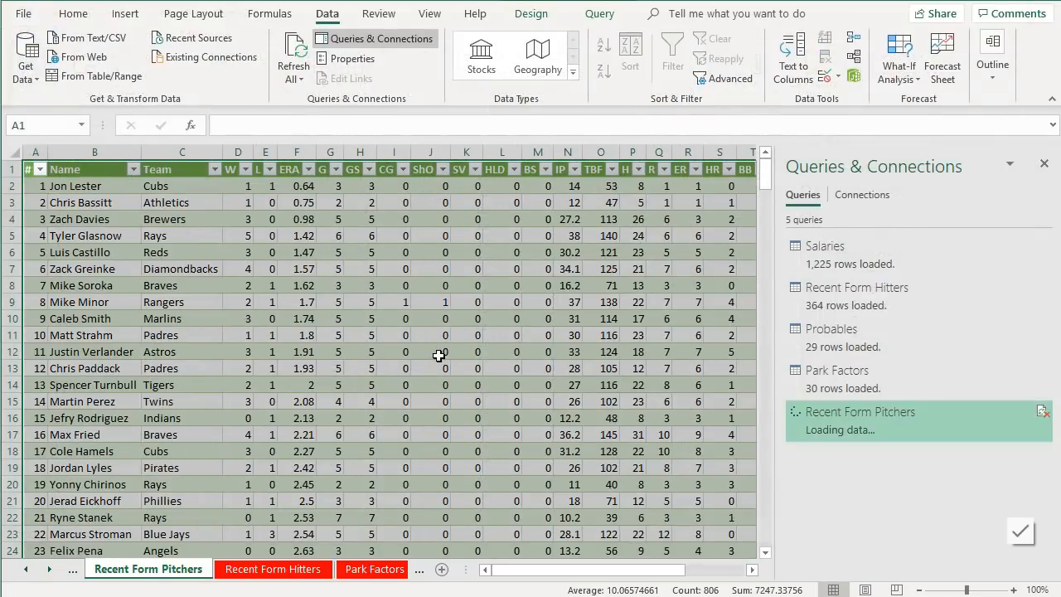
pyautogui.click(547, 401)
pyautogui.scroll(-4, 547, 395)
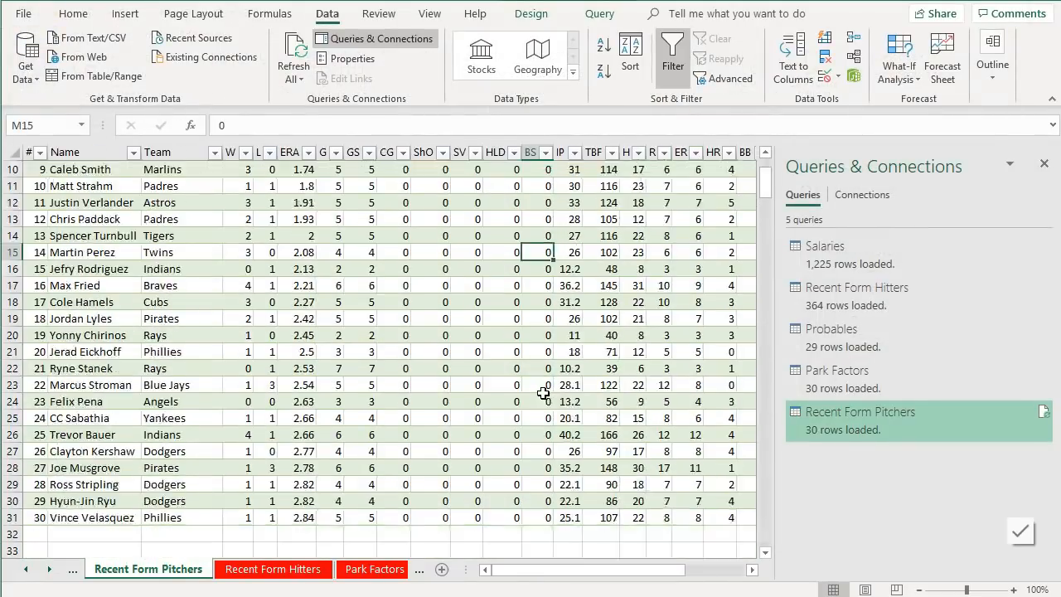
pyautogui.scroll(4, 544, 393)
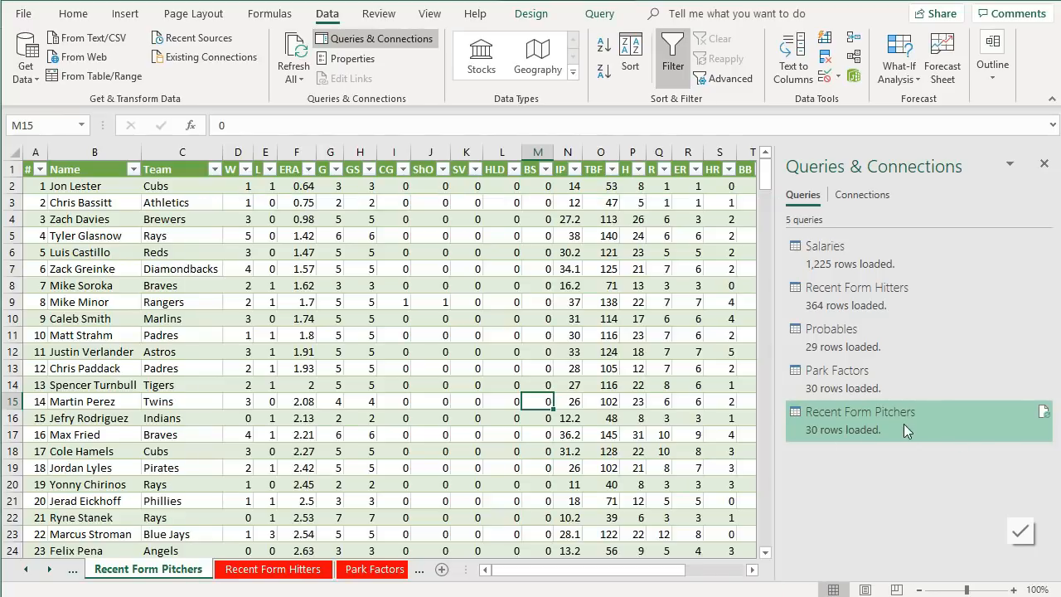
# - Open the Recent Form Pitchers query's Source settings and select its URL for editing
pyautogui.rightClick(904, 426)
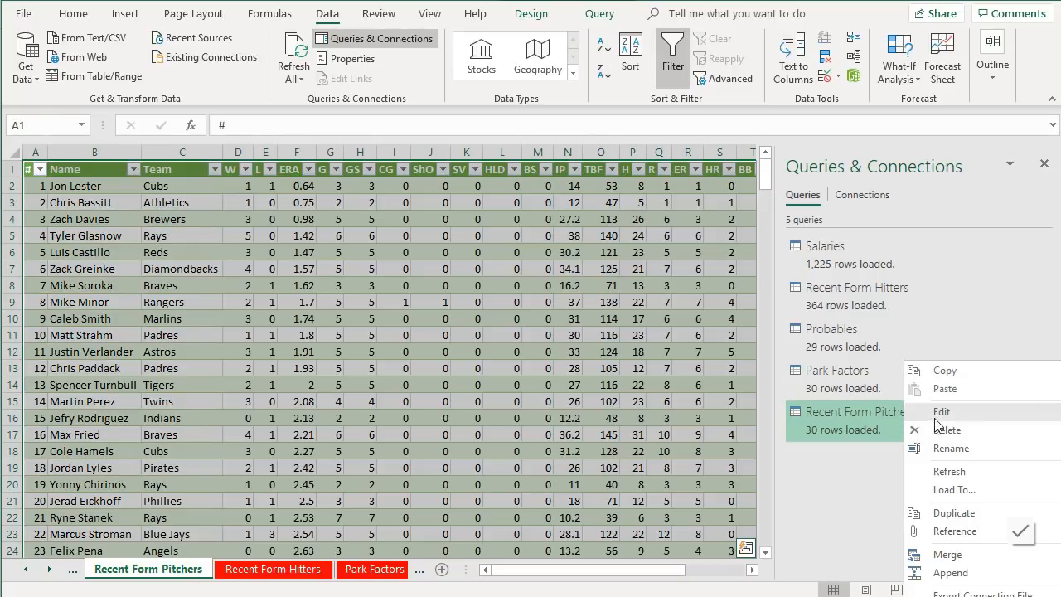
pyautogui.click(937, 418)
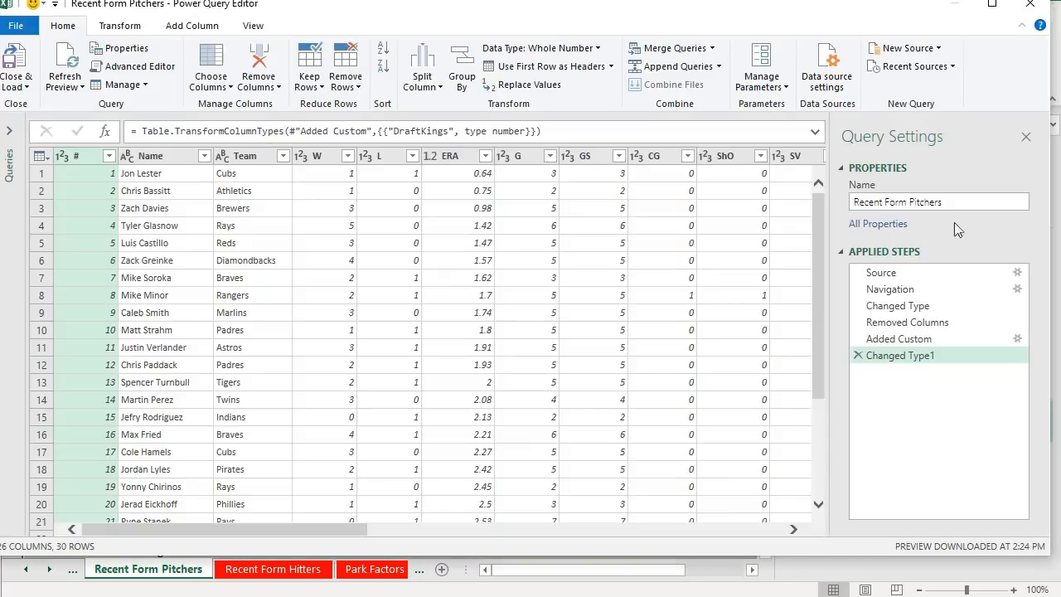
pyautogui.click(1017, 272)
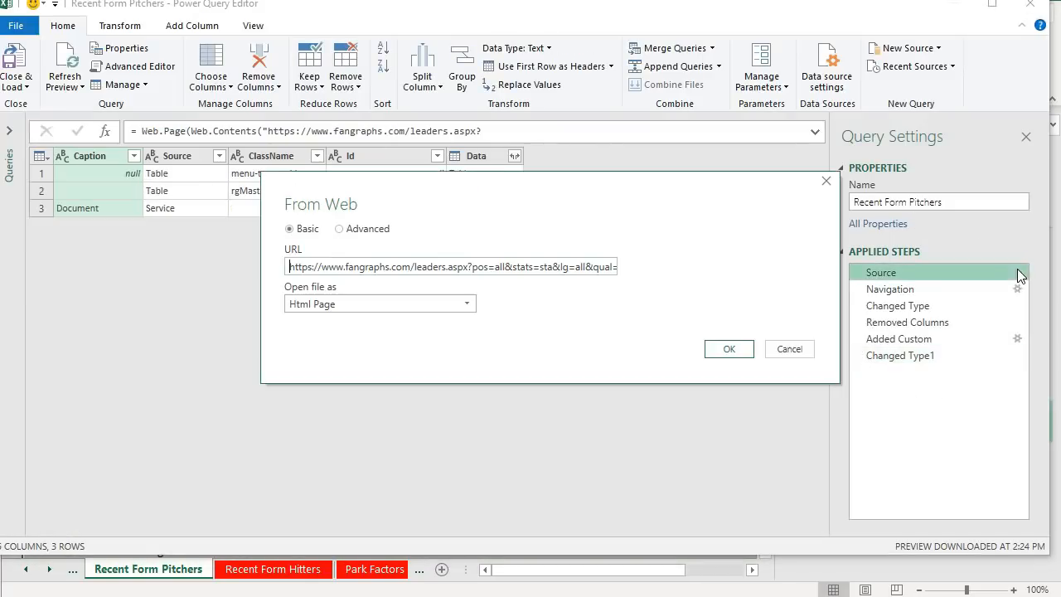
pyautogui.moveTo(588, 265); pyautogui.dragTo(747, 271)
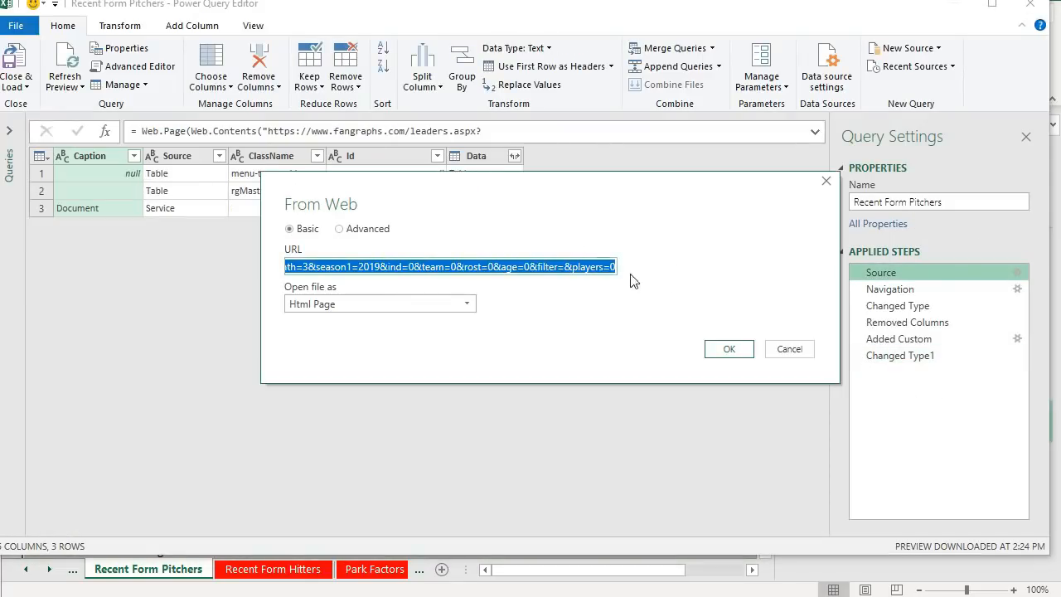
pyautogui.click(609, 272)
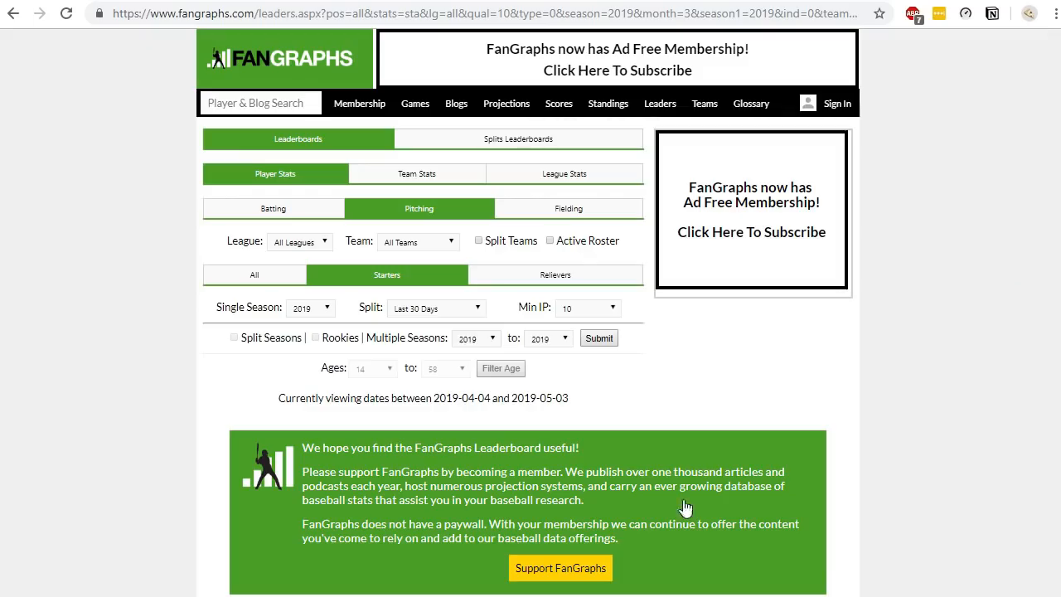
# - Set the FanGraphs starters leaderboard page size to 50 rows
pyautogui.scroll(-5, 442, 373)
pyautogui.scroll(-3, 442, 373)
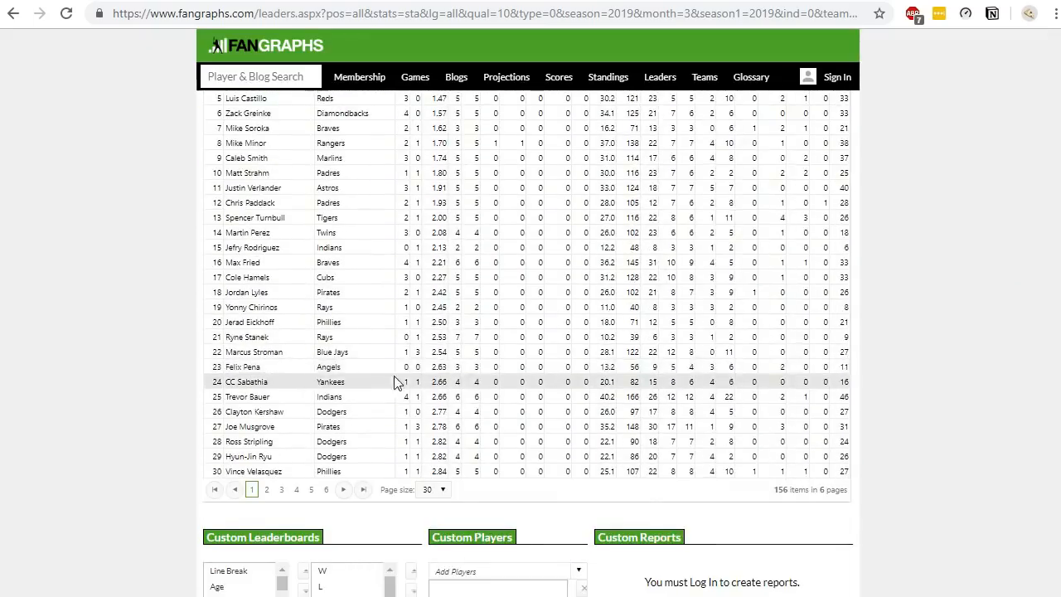
pyautogui.click(435, 406)
pyautogui.click(433, 457)
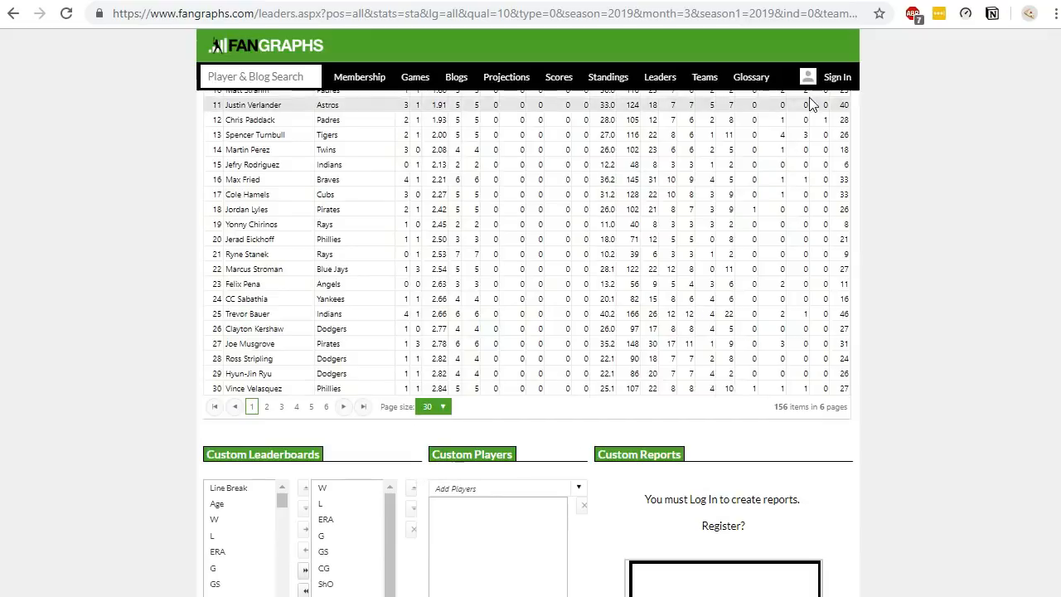
pyautogui.click(441, 407)
pyautogui.click(440, 471)
# - Copy the &page=1_50 parameter from the end of the leaderboard's address
pyautogui.moveTo(849, 14); pyautogui.dragTo(956, 43)
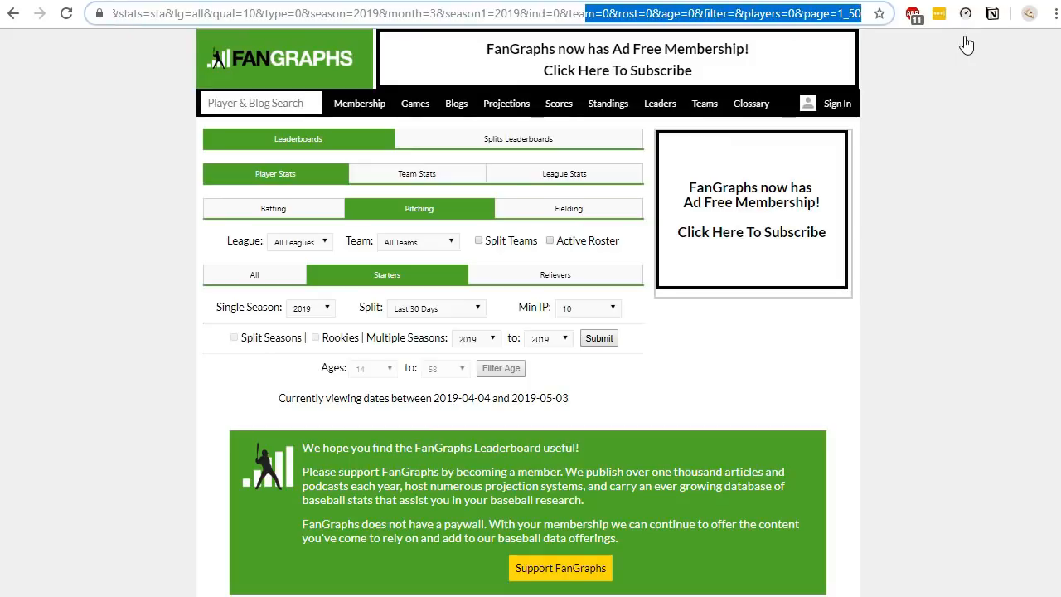
pyautogui.click(797, 13)
pyautogui.moveTo(797, 14); pyautogui.dragTo(872, 17)
pyautogui.hotkey('ctrl', 'c')
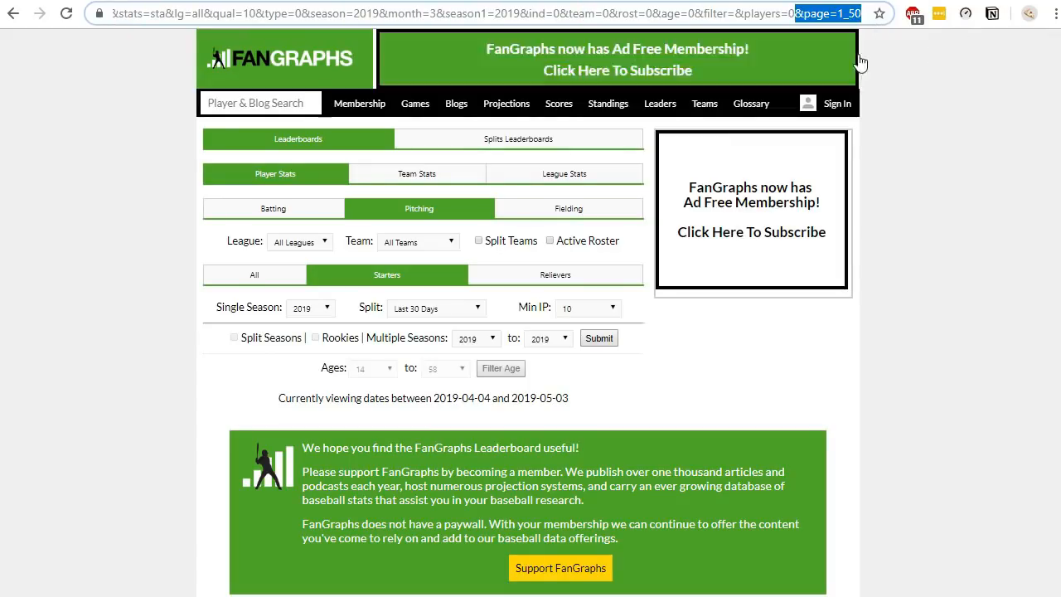
pyautogui.click(551, 596)
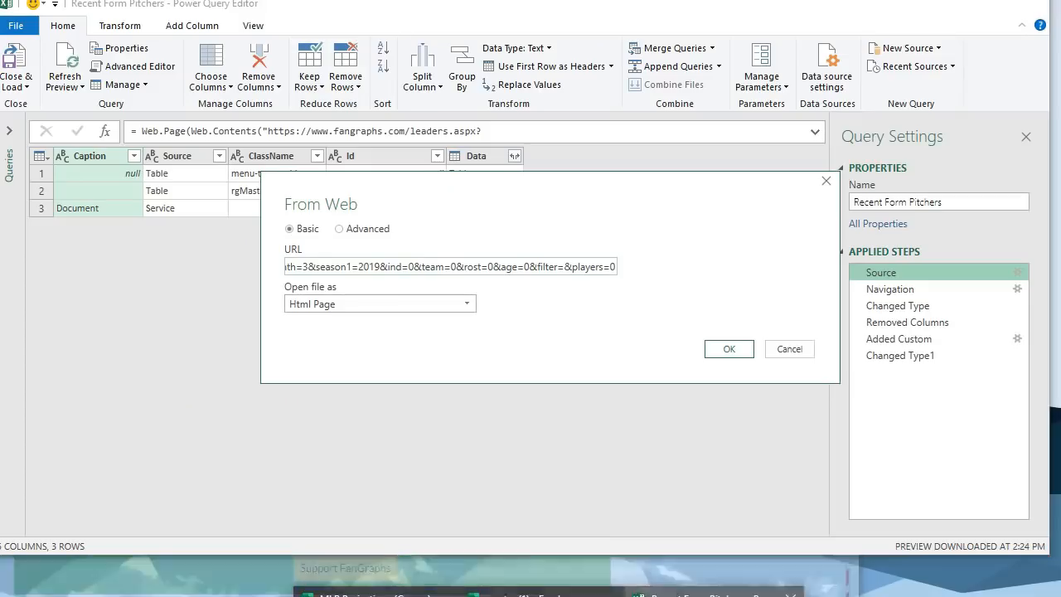
pyautogui.click(713, 595)
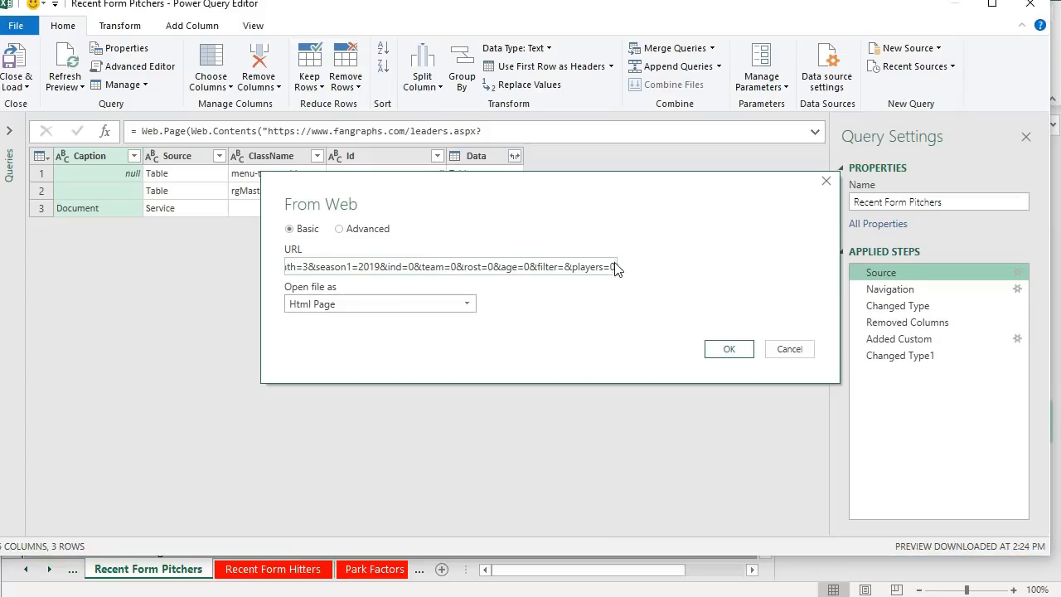
# - Append &page=1_500 to the query's Source URL, then close and load the Recent Form Pitchers query
pyautogui.click(616, 266)
pyautogui.hotkey('ctrl', 'v')
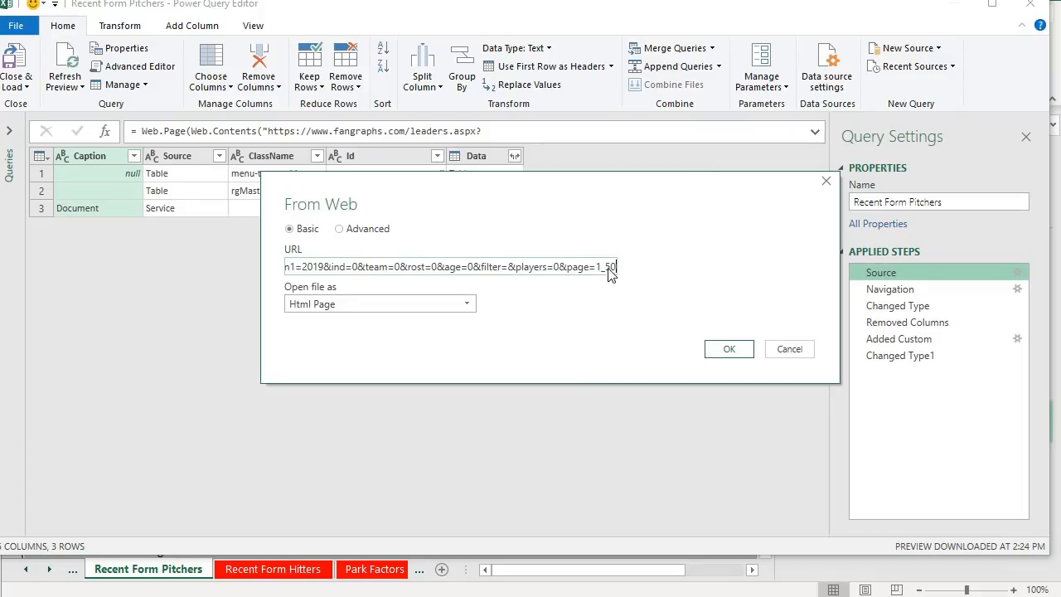
pyautogui.write('0')
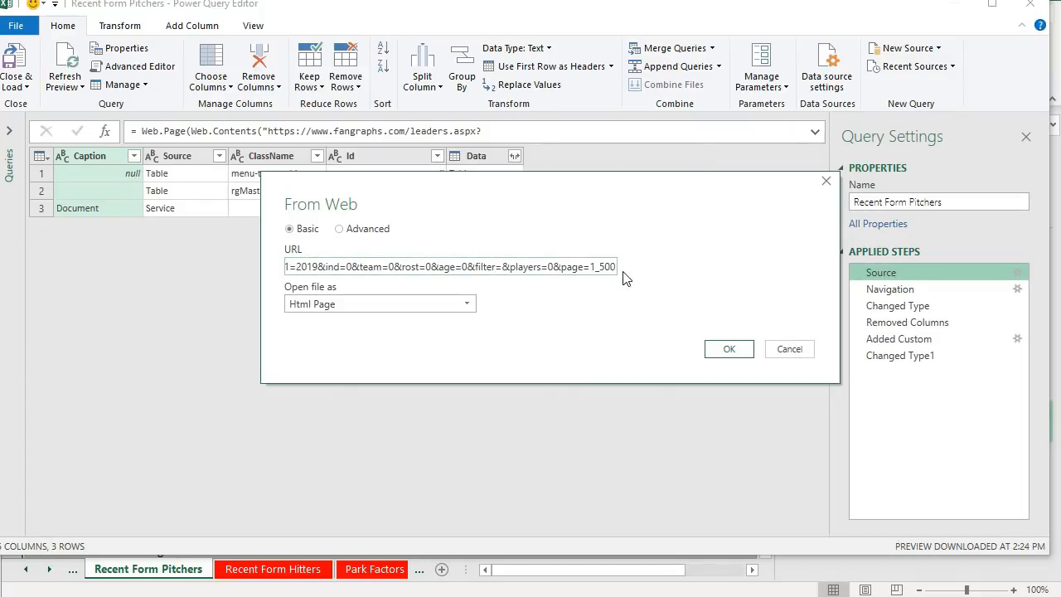
pyautogui.click(732, 348)
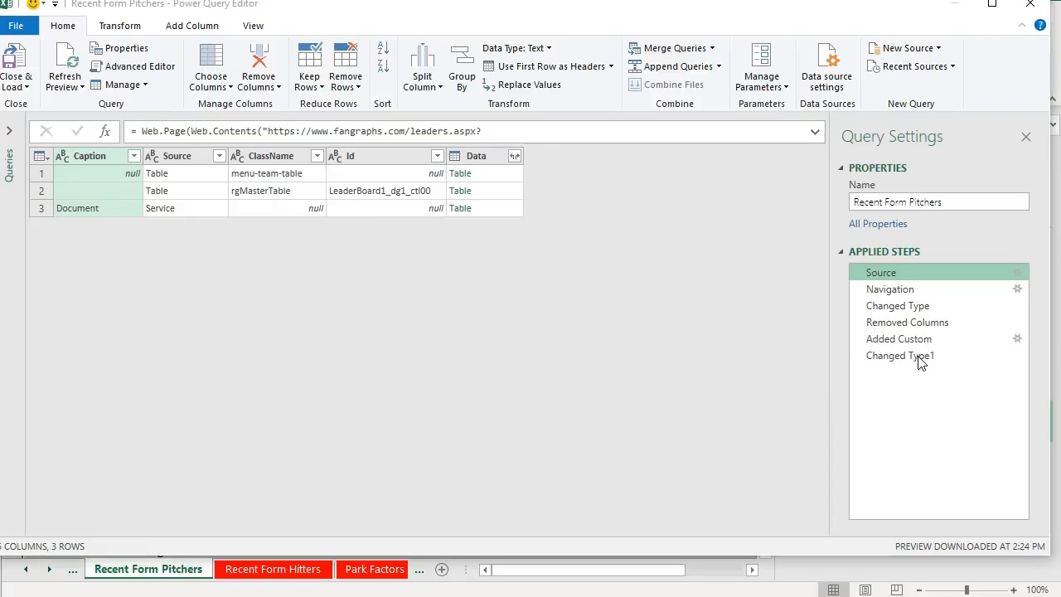
pyautogui.click(920, 359)
pyautogui.scroll(-12, 704, 311)
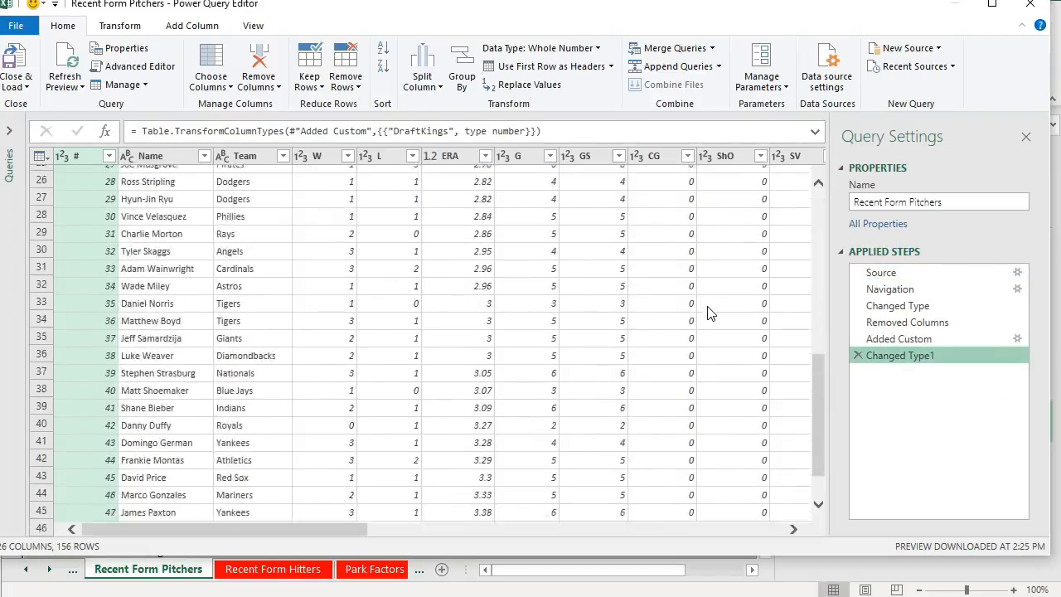
pyautogui.scroll(12, 709, 308)
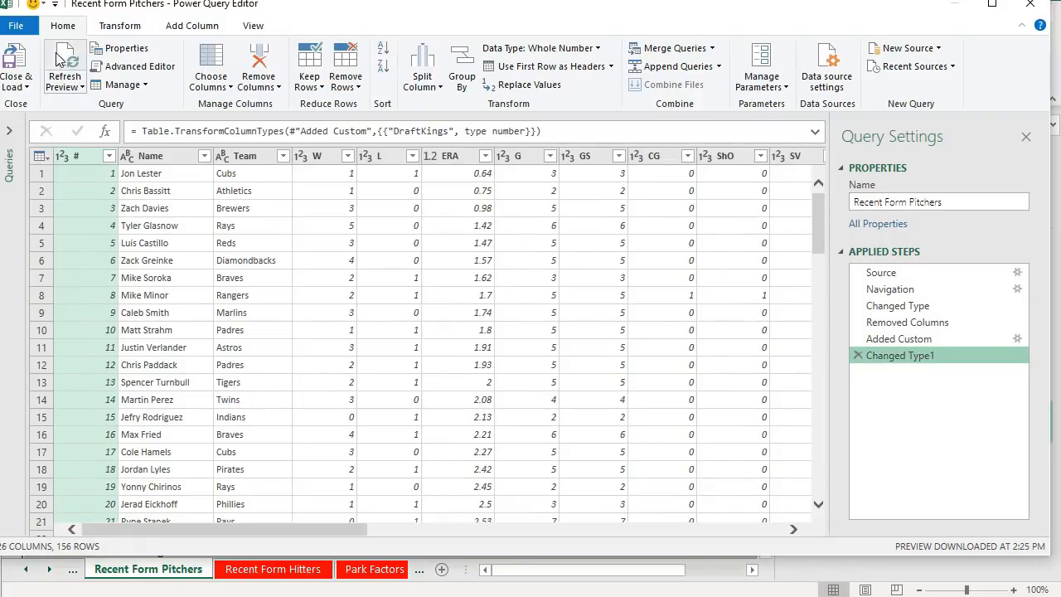
pyautogui.click(14, 56)
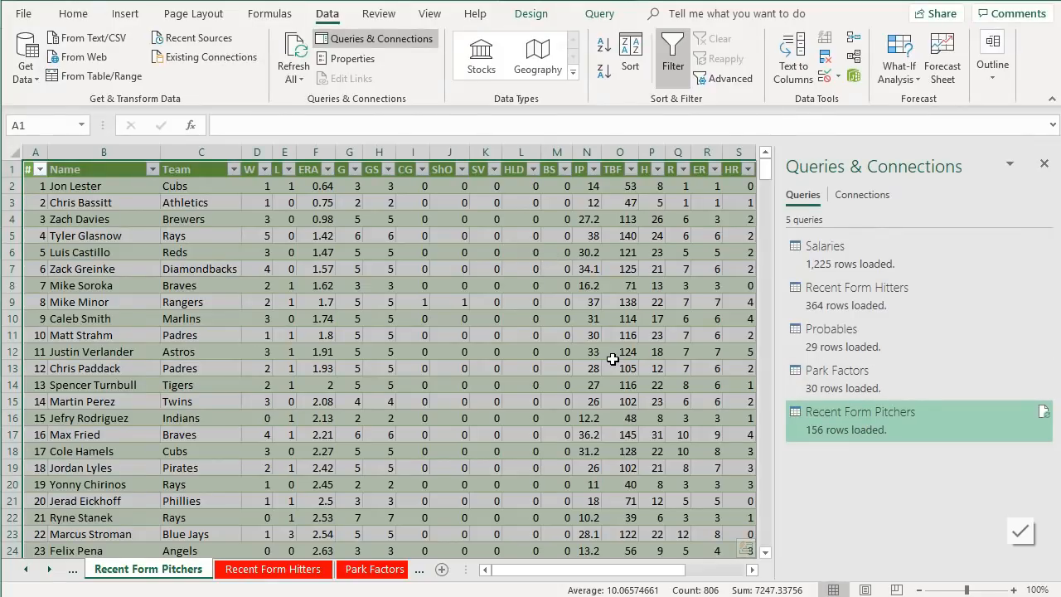
# - Label cell AC1 of the Recent Form Pitchers sheet "League Average" and widen its column to fit
pyautogui.click(1045, 163)
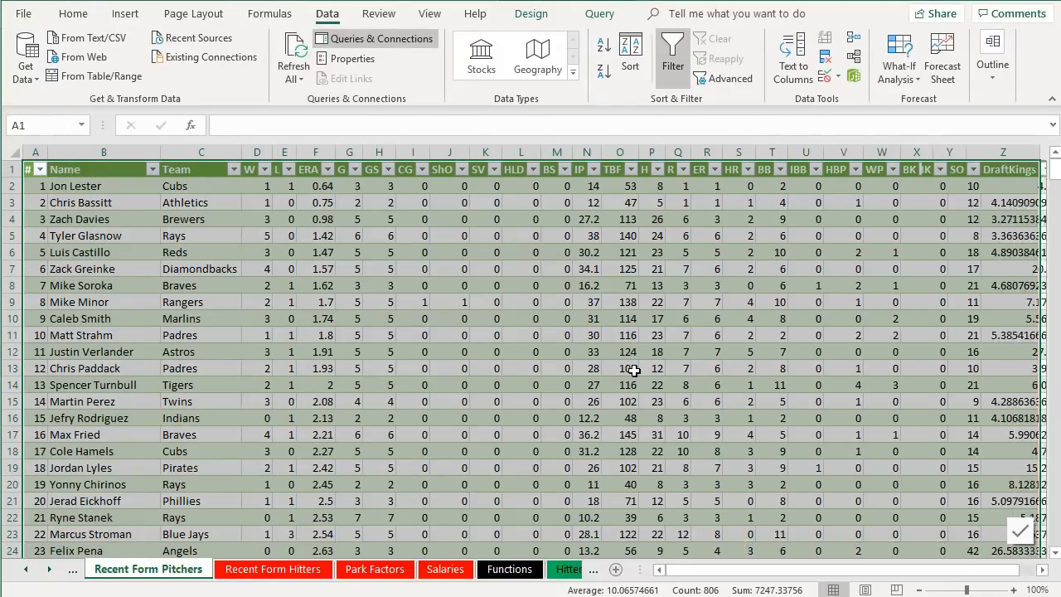
pyautogui.click(626, 368)
pyautogui.moveTo(718, 572); pyautogui.dragTo(770, 570)
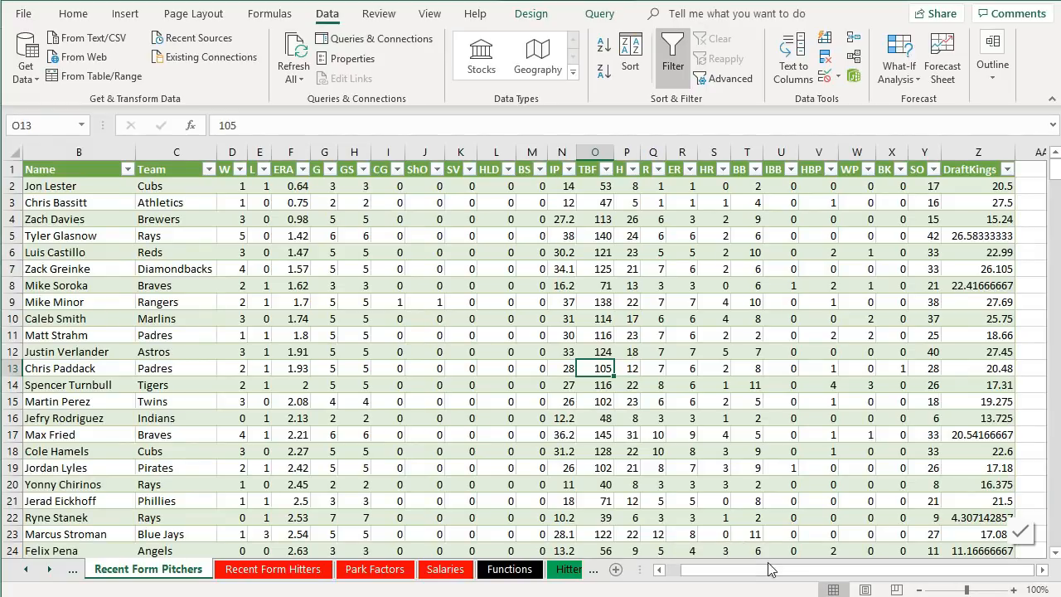
pyautogui.click(1042, 570)
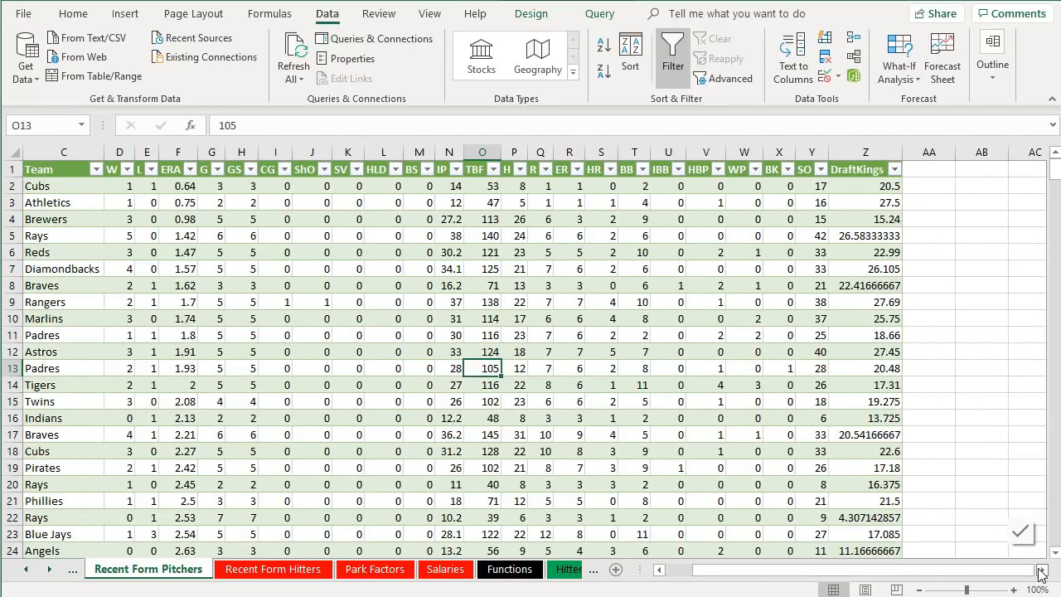
pyautogui.click(1041, 571)
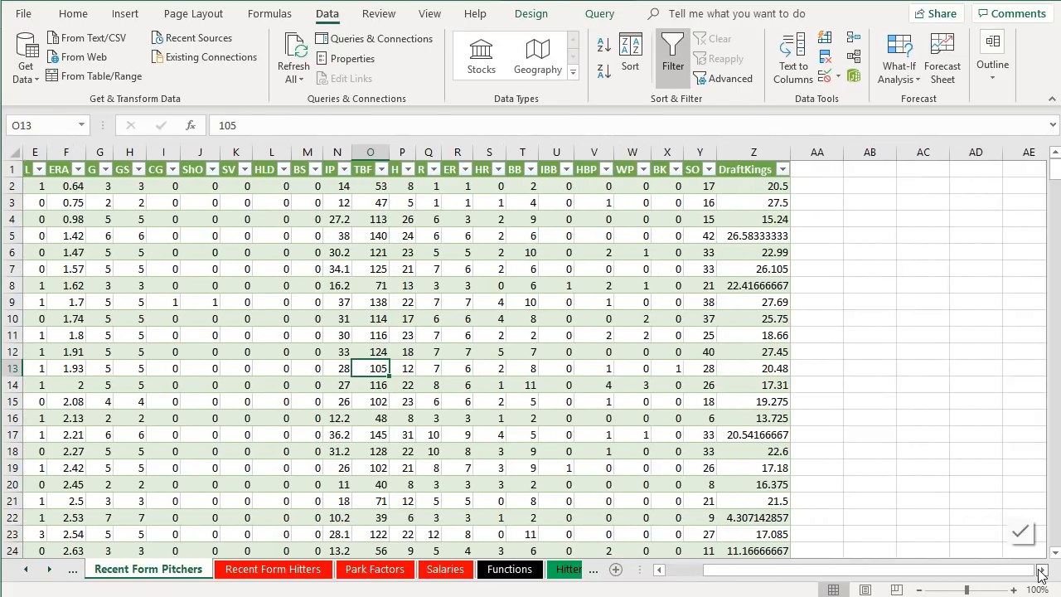
pyautogui.click(1040, 570)
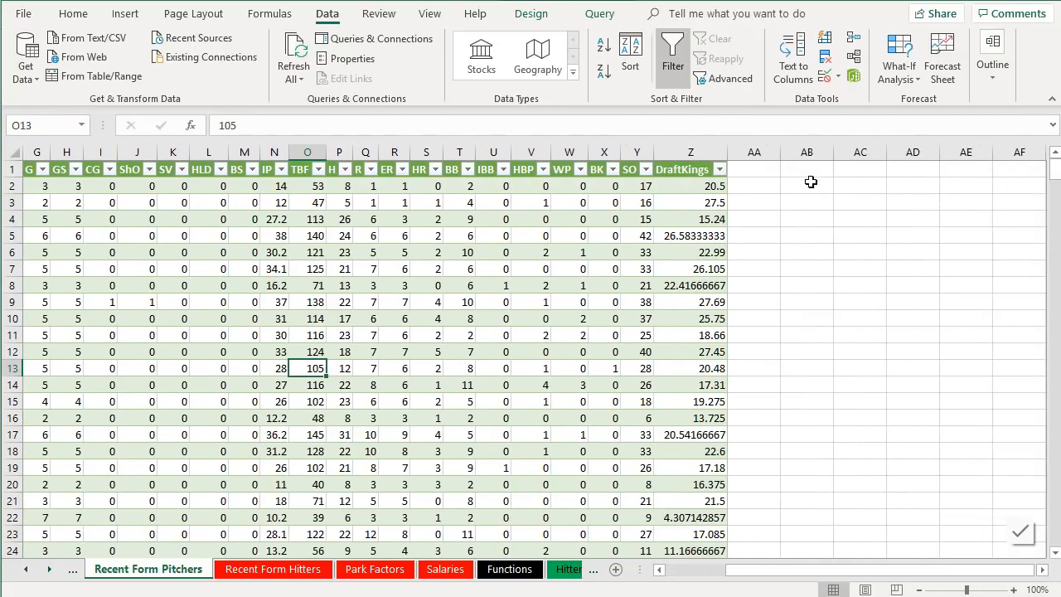
pyautogui.click(851, 174)
pyautogui.write('L')
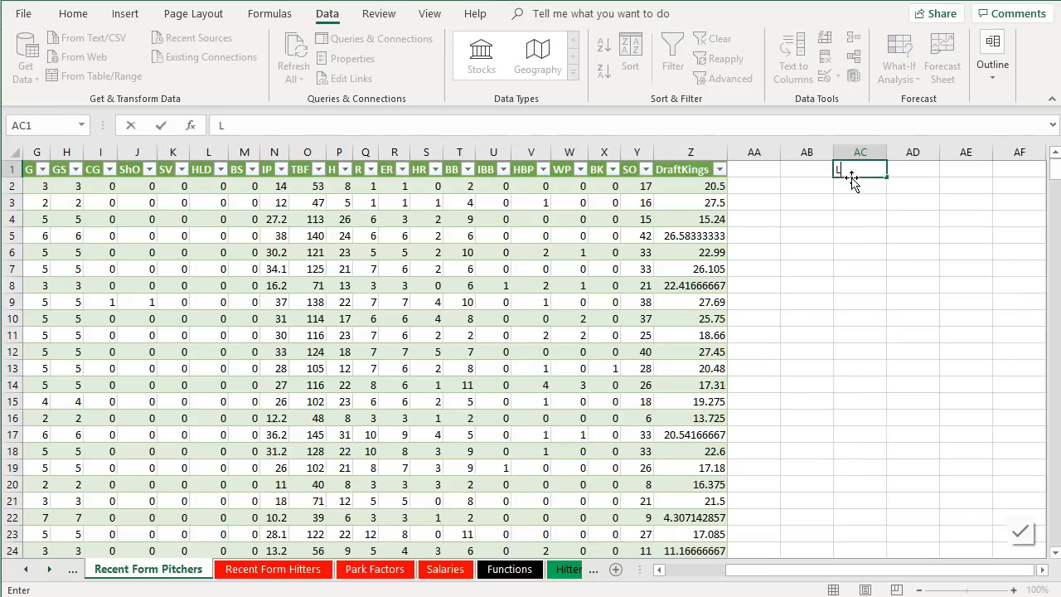
pyautogui.write('eague Average')
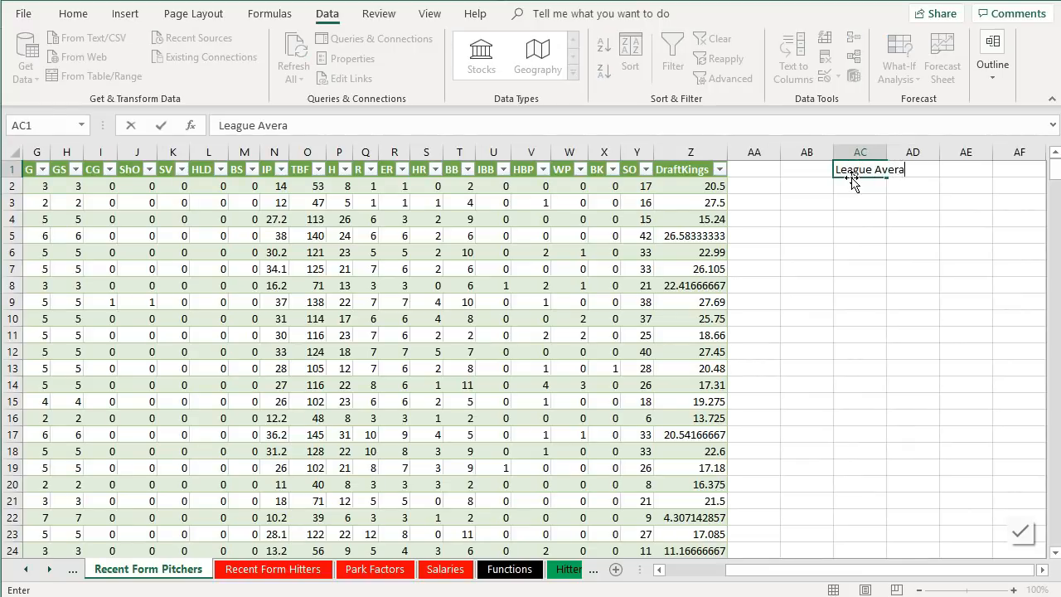
pyautogui.press('Tab')
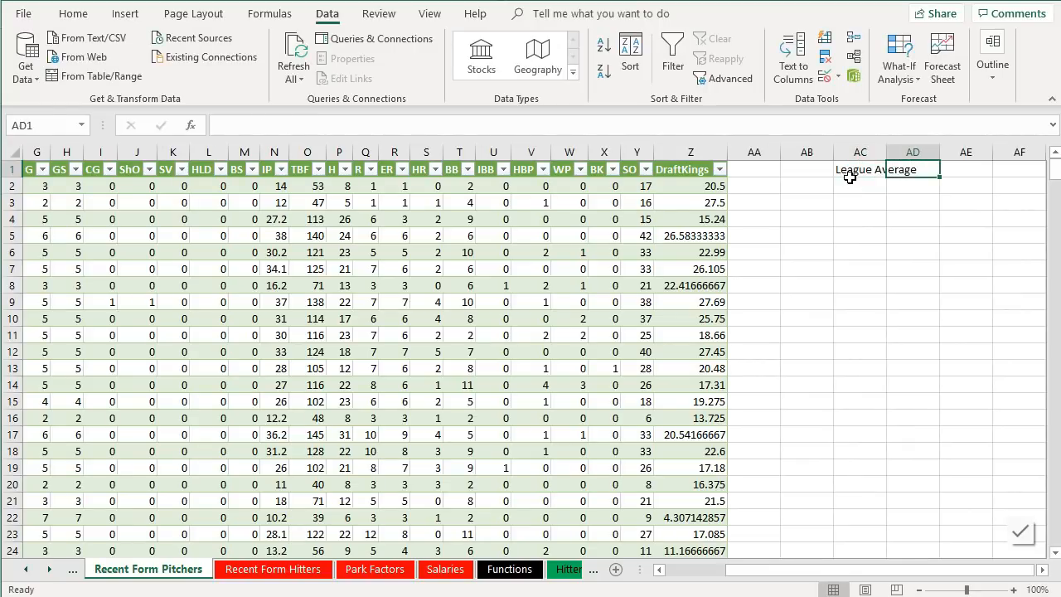
pyautogui.doubleClick(886, 152)
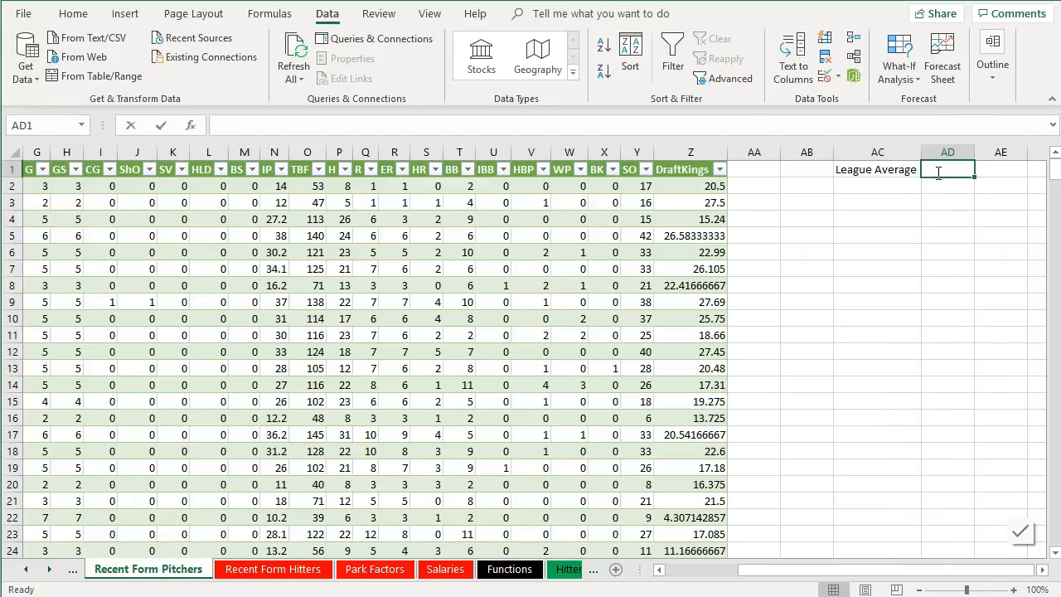
# - Enter =AVERAGE(Z:Z) in AD1 to average the DraftKings points column
pyautogui.write('=aver')
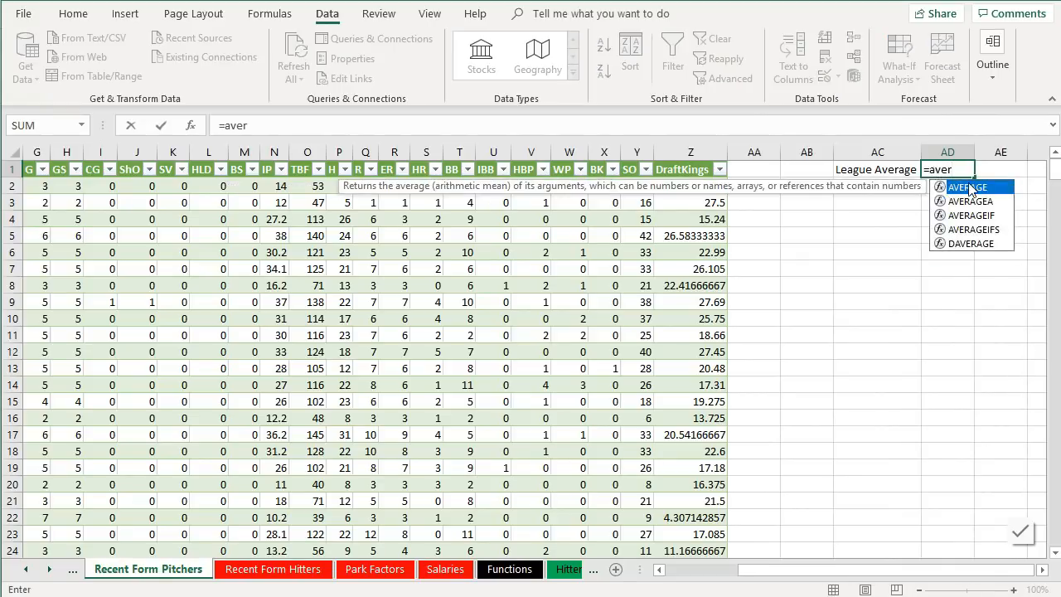
pyautogui.doubleClick(970, 188)
pyautogui.write('Z:Z')
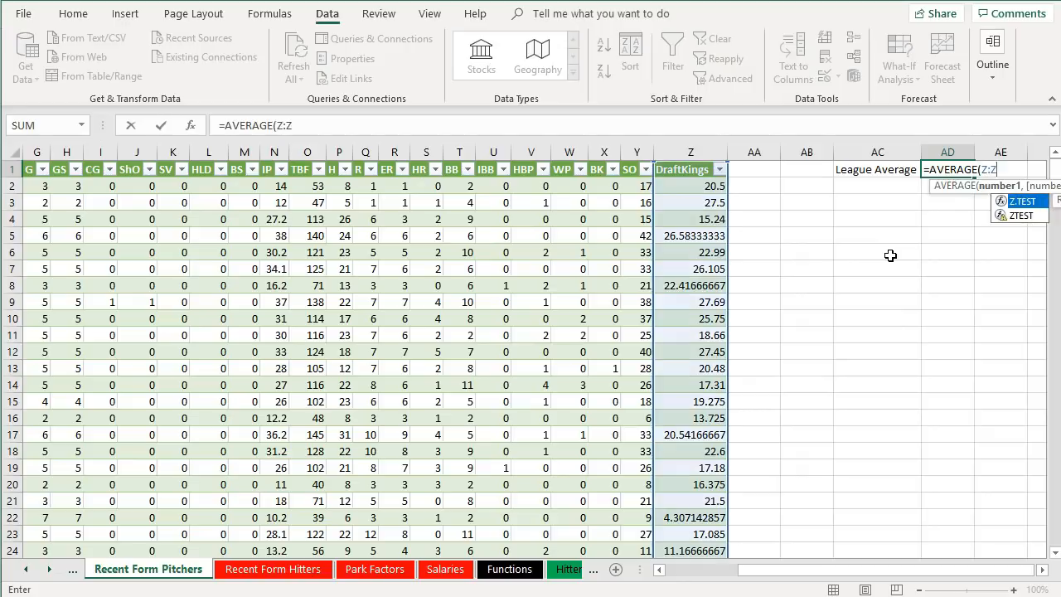
pyautogui.press('Return')
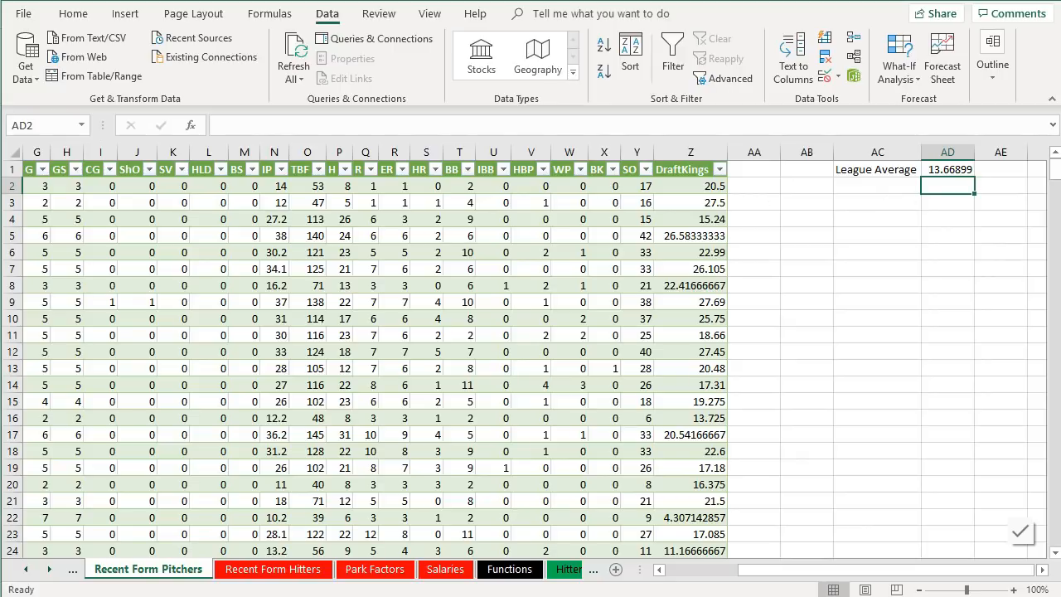
pyautogui.moveTo(902, 171); pyautogui.dragTo(928, 172)
pyautogui.click(939, 173)
pyautogui.click(902, 212)
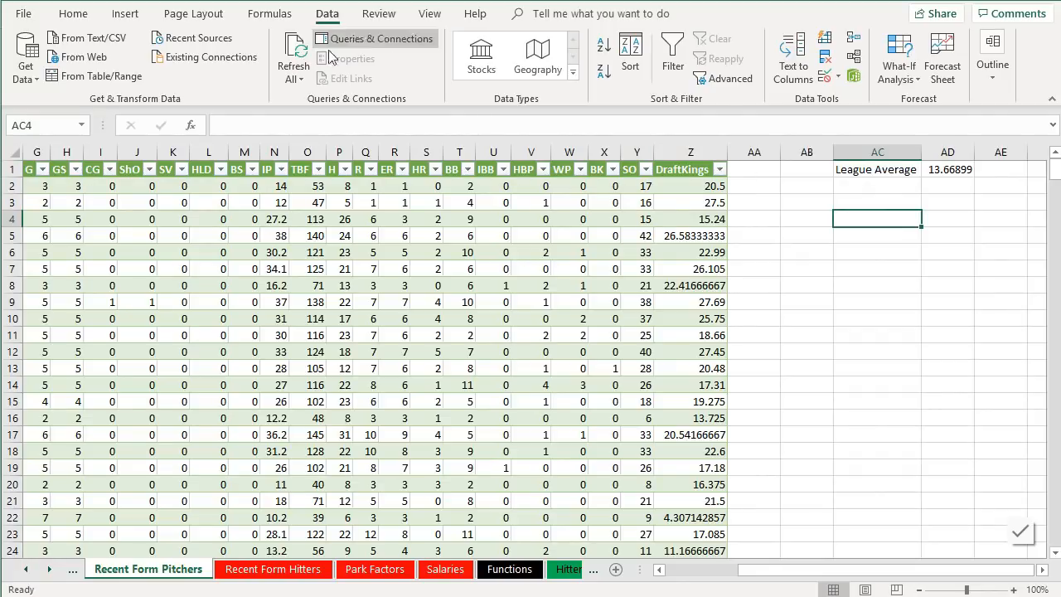
# - Open the Recent Form Pitchers query in the Power Query Editor
pyautogui.click(377, 38)
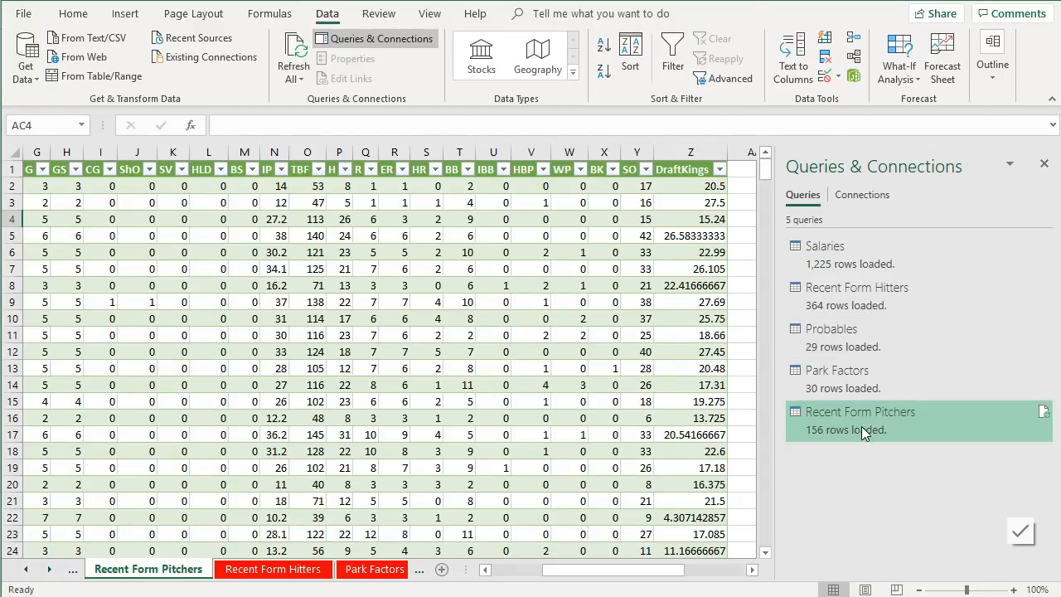
pyautogui.rightClick(861, 426)
pyautogui.click(902, 412)
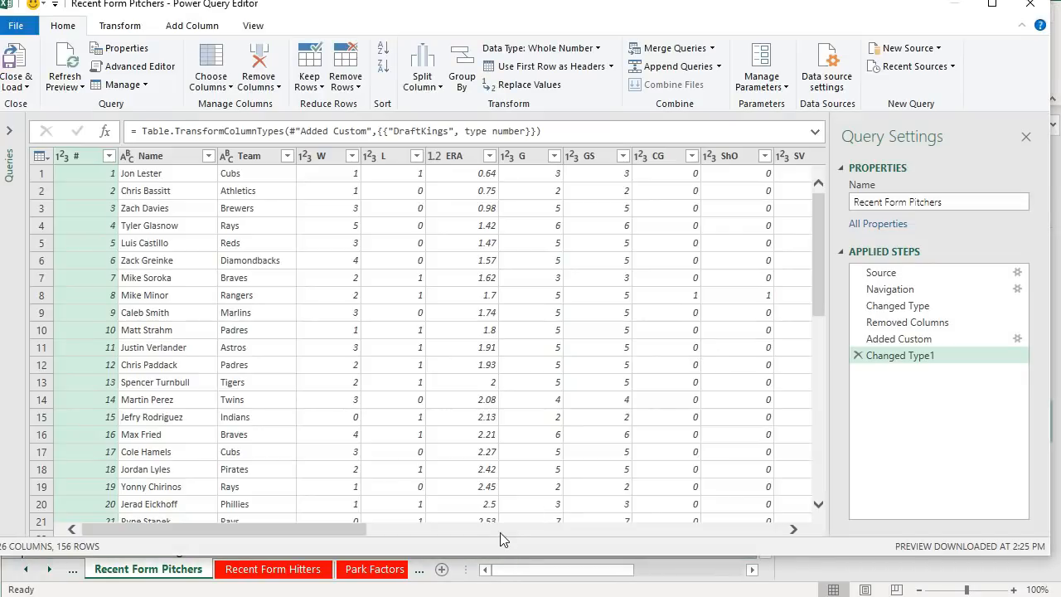
pyautogui.moveTo(500, 533); pyautogui.dragTo(723, 533)
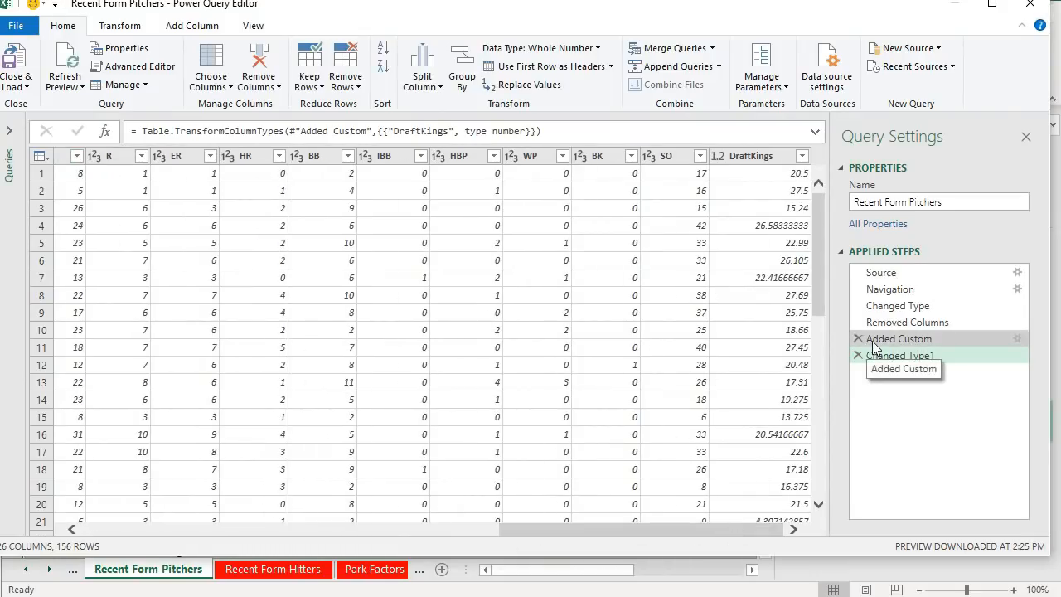
# - Start a custom column named DKPtsAllowed and place the cursor in its formula box
pyautogui.click(192, 28)
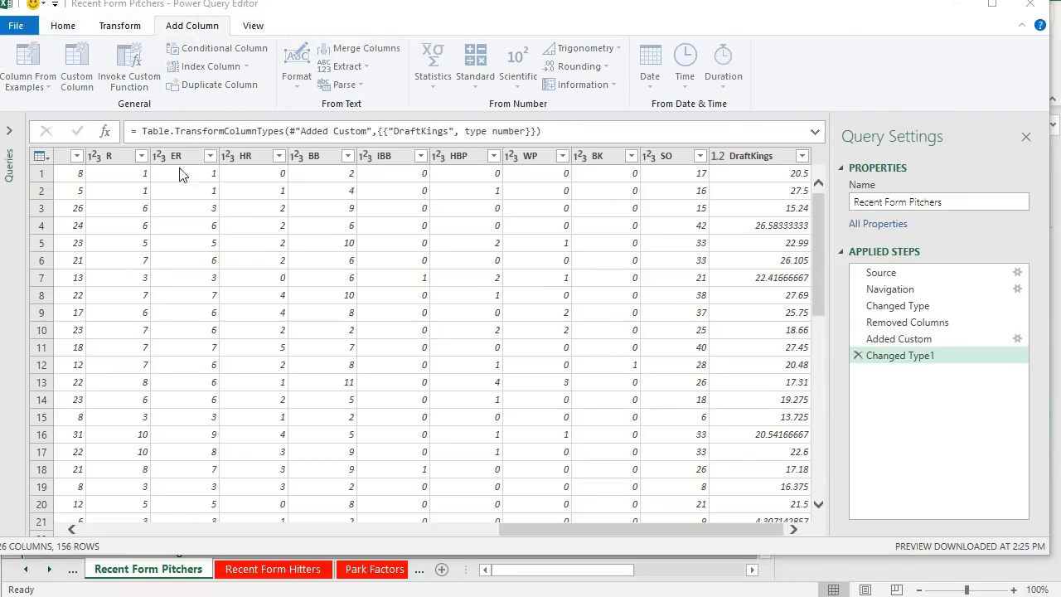
pyautogui.moveTo(348, 196); pyautogui.dragTo(153, 199)
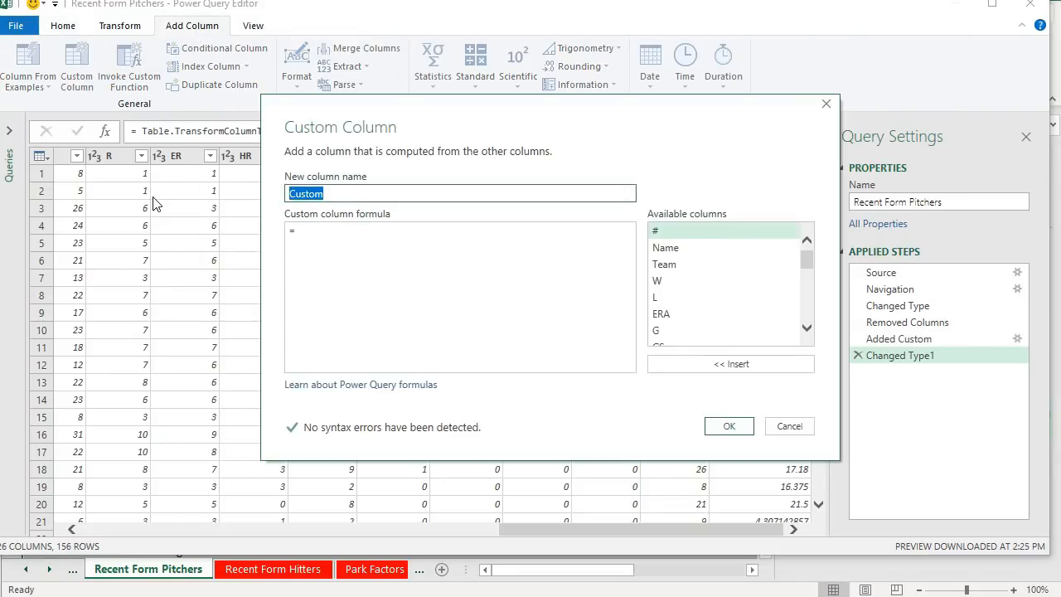
pyautogui.write('DK')
pyautogui.press('BackSpace')
pyautogui.press('BackSpace')
pyautogui.write('Allow')
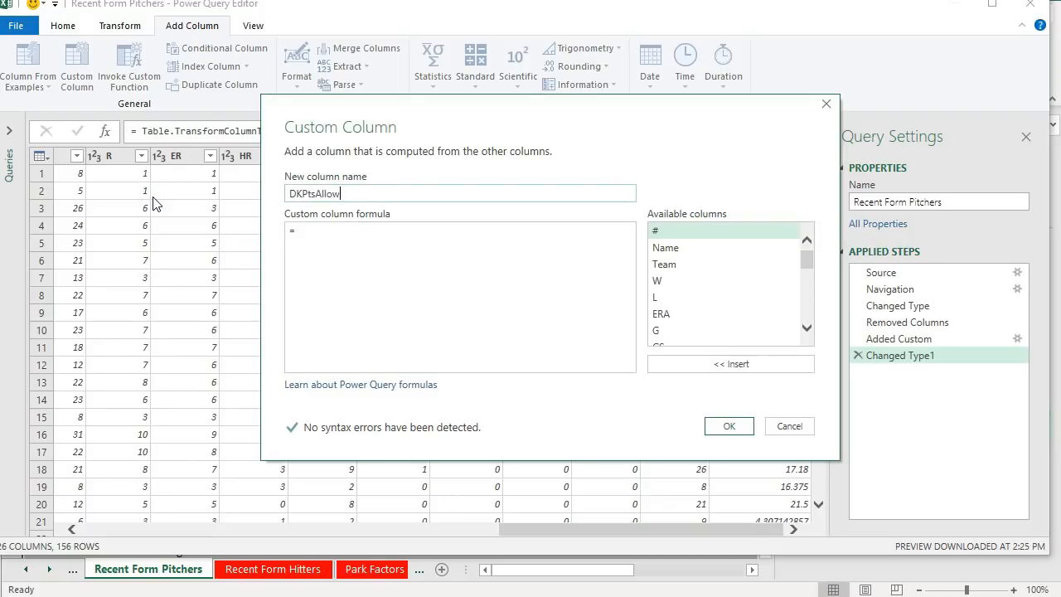
pyautogui.write('ed')
pyautogui.click(554, 239)
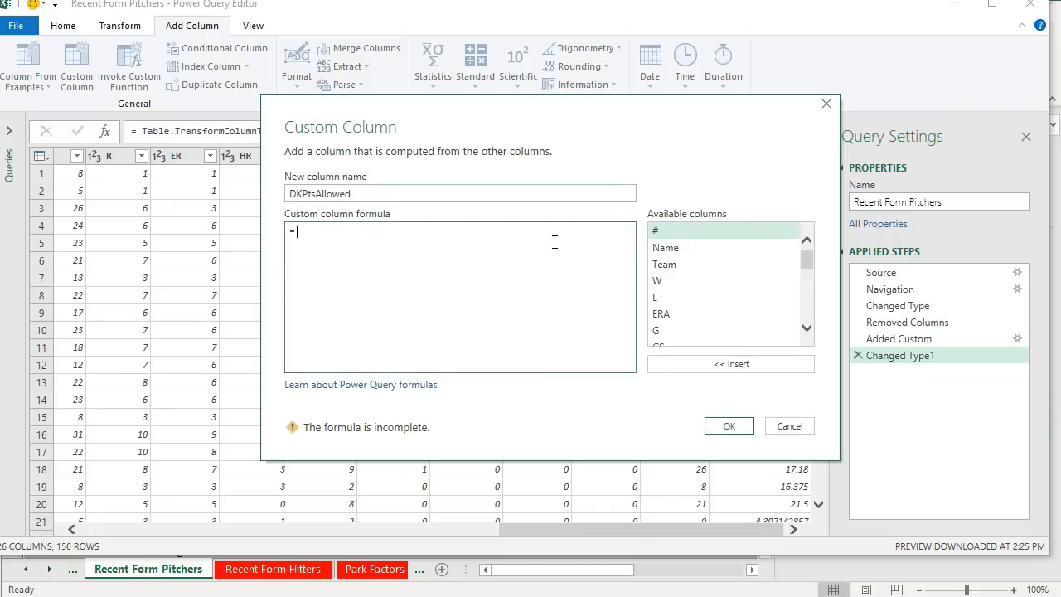
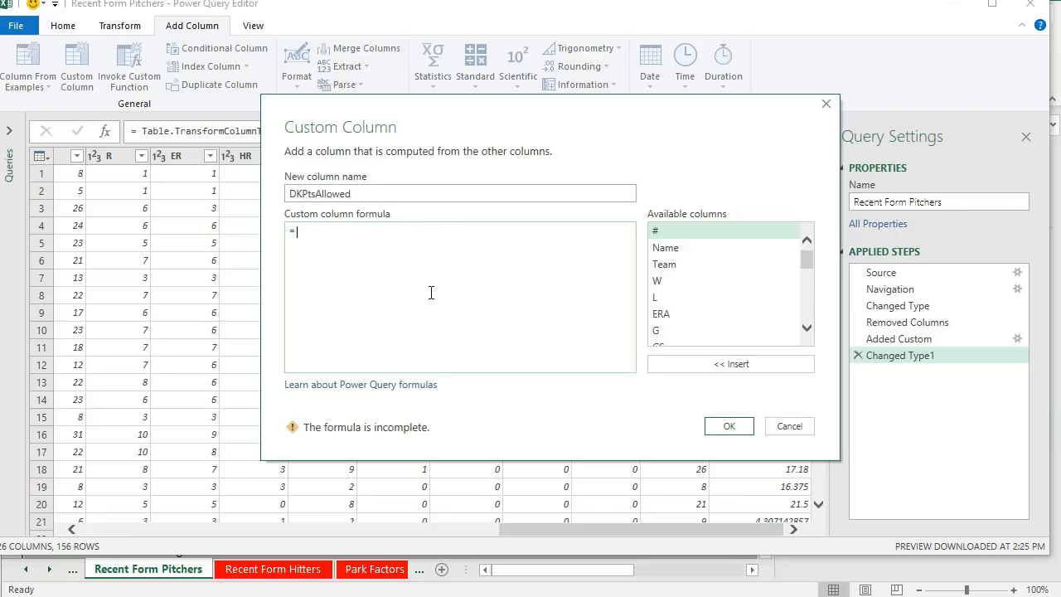
# - Begin the custom column formula by inserting the H column multiplied by 3
pyautogui.scroll(-4, 750, 305)
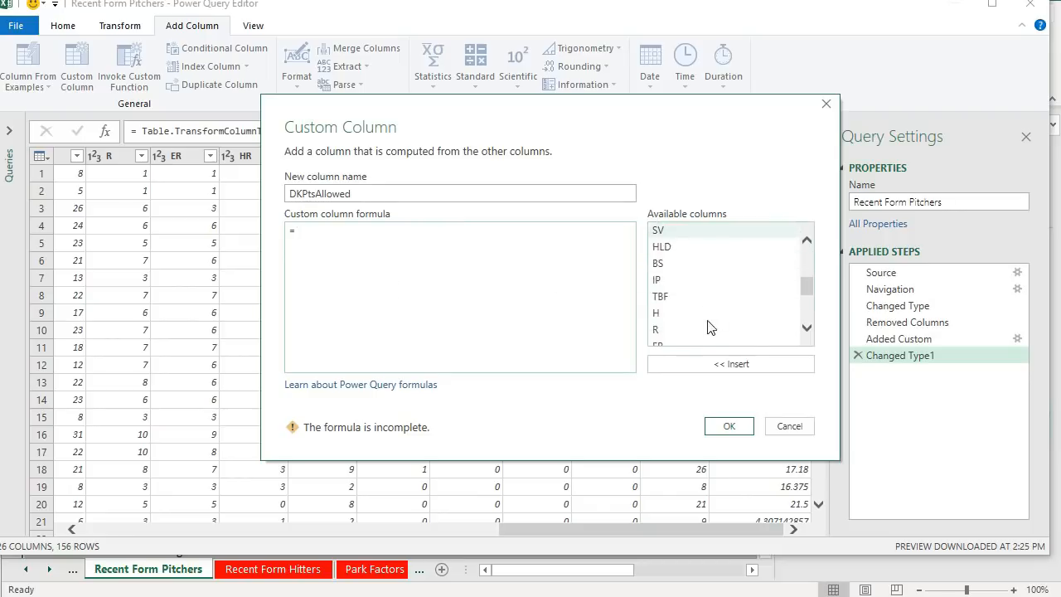
pyautogui.scroll(-3, 709, 328)
pyautogui.scroll(3, 718, 269)
pyautogui.scroll(-1, 694, 290)
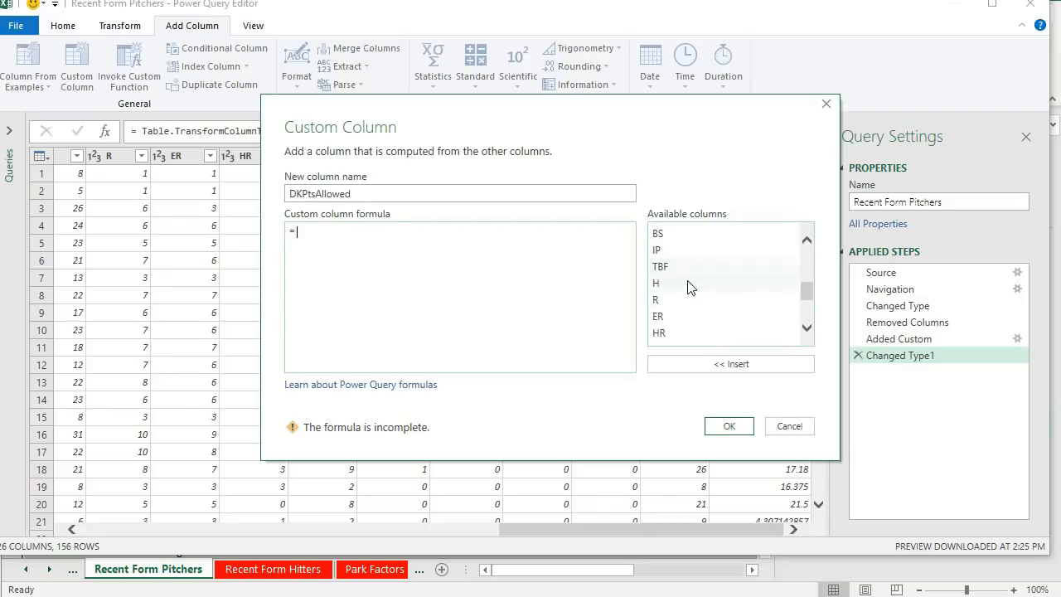
pyautogui.doubleClick(688, 284)
pyautogui.write('*3)')
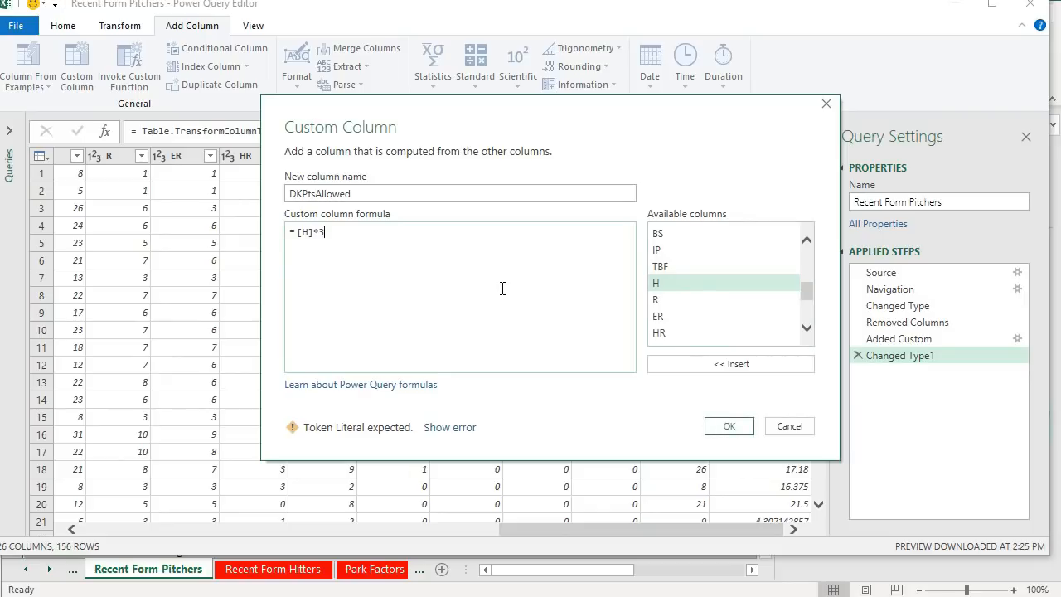
# - Wrap the H term in parentheses and append a plus sign to the formula
pyautogui.press('Left')
pyautogui.press('Left')
pyautogui.press('Left')
pyautogui.press('Left')
pyautogui.press('Left')
pyautogui.write('(')
pyautogui.press('End')
pyautogui.write('+')
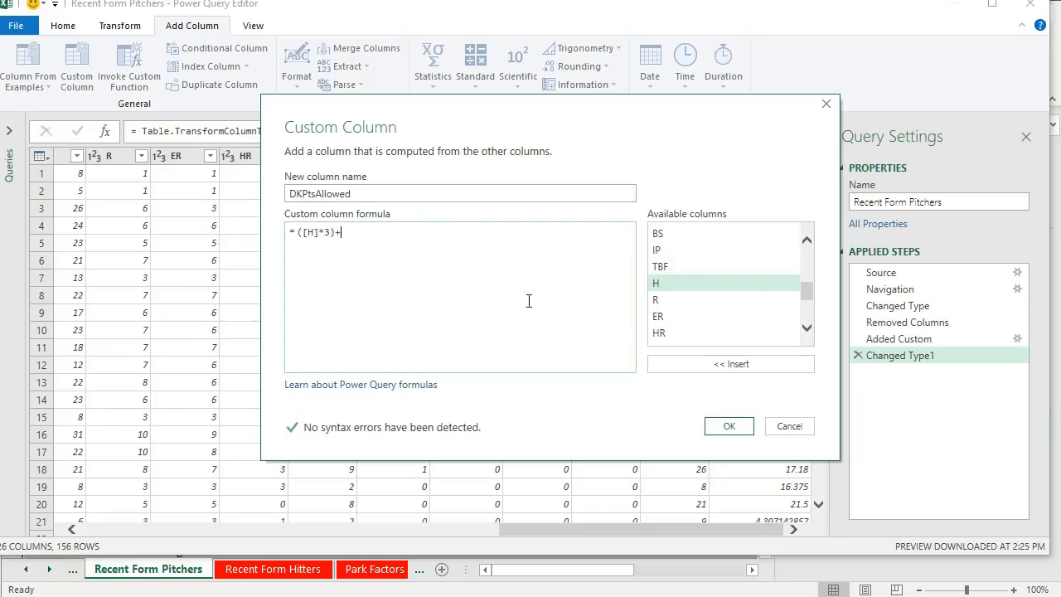
# - Add the HR column multiplied by 10 in parentheses, followed by a plus and an empty pair of parentheses
pyautogui.scroll(-3, 745, 284)
pyautogui.scroll(5, 748, 289)
pyautogui.scroll(2, 743, 290)
pyautogui.scroll(-2, 742, 290)
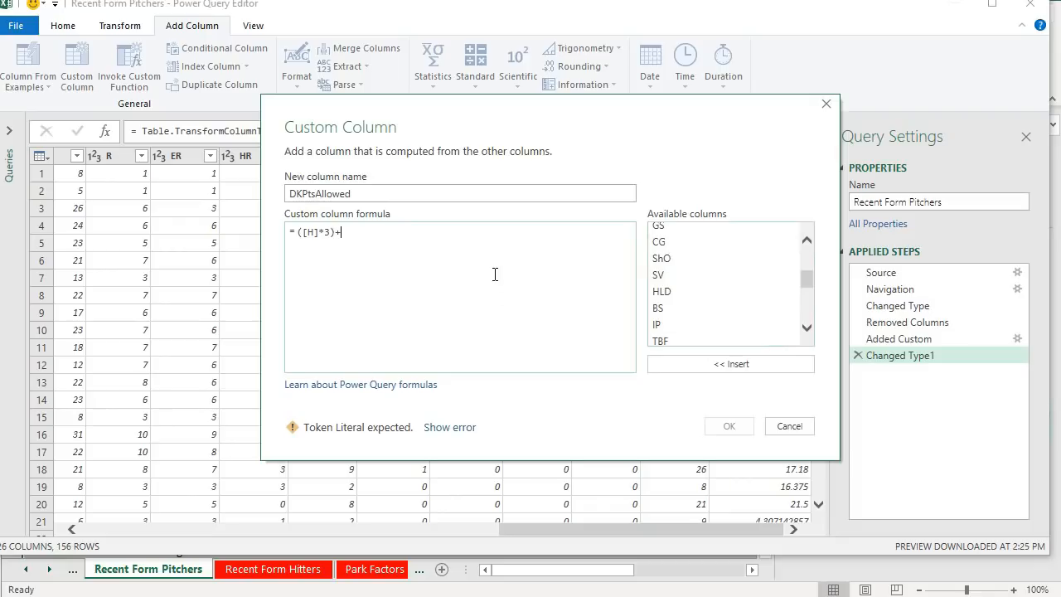
pyautogui.scroll(-3, 738, 312)
pyautogui.write('(')
pyautogui.doubleClick(675, 277)
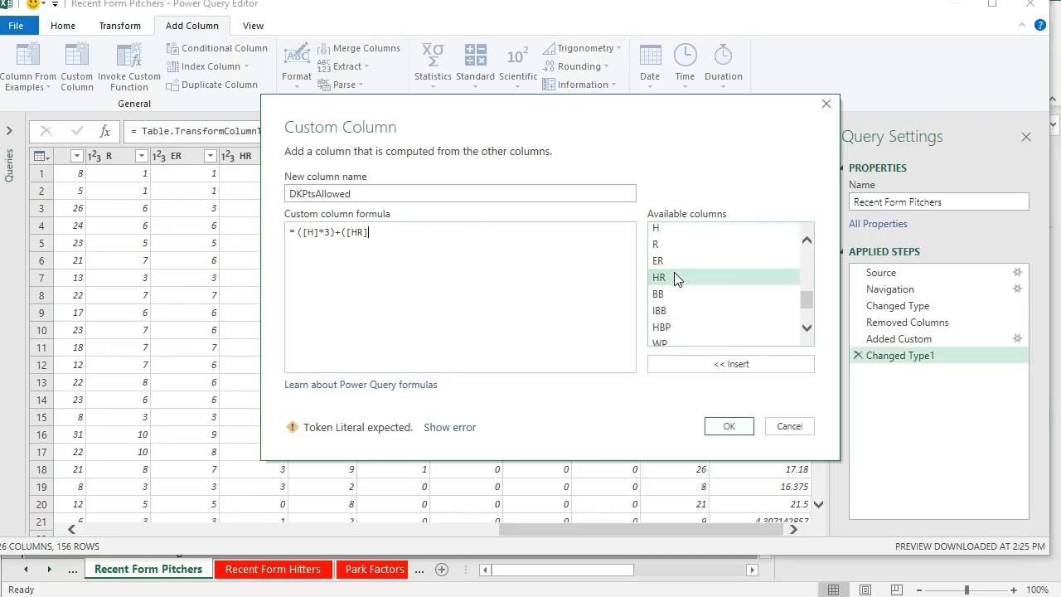
pyautogui.write('*10)+()')
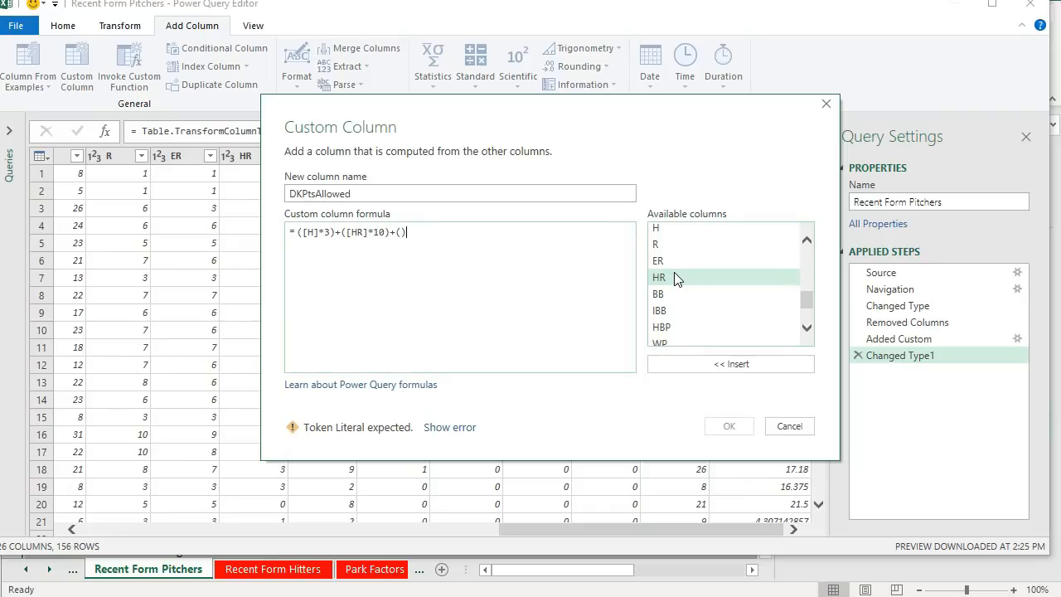
# - Insert the R column multiplied by 2 inside the empty parentheses
pyautogui.scroll(-1, 737, 267)
pyautogui.scroll(1, 734, 261)
pyautogui.doubleClick(712, 247)
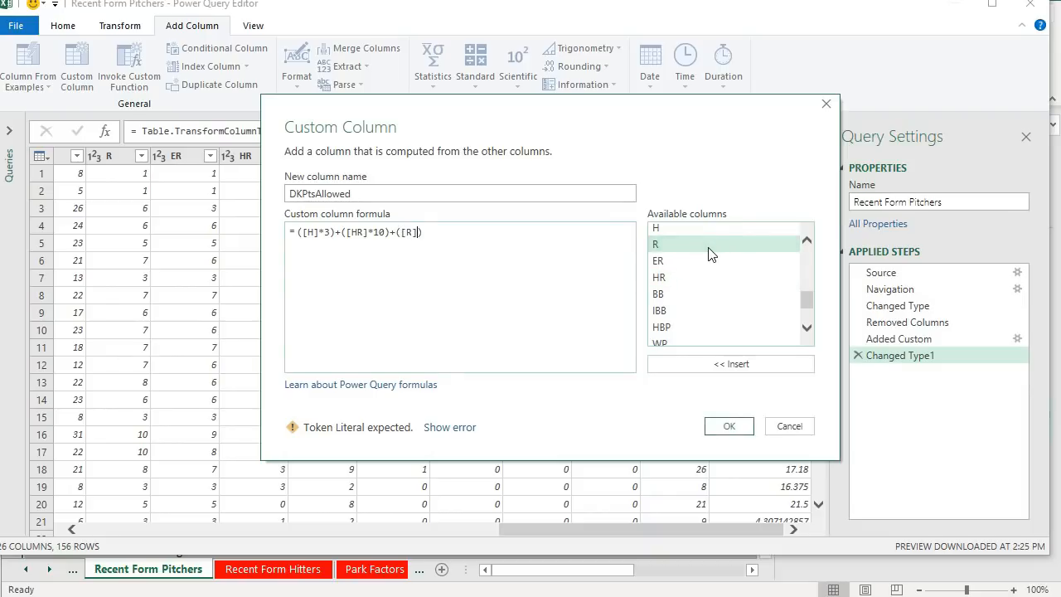
pyautogui.write('*2')
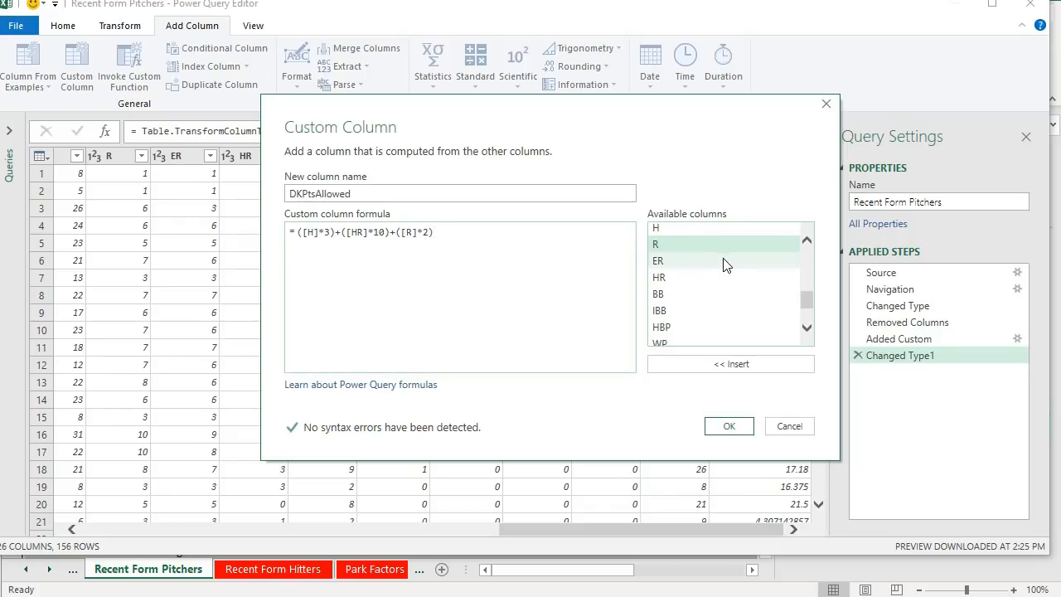
# - Add the BB column multiplied by 2 in parentheses, followed by a plus sign
pyautogui.scroll(-2, 723, 262)
pyautogui.doubleClick(684, 256)
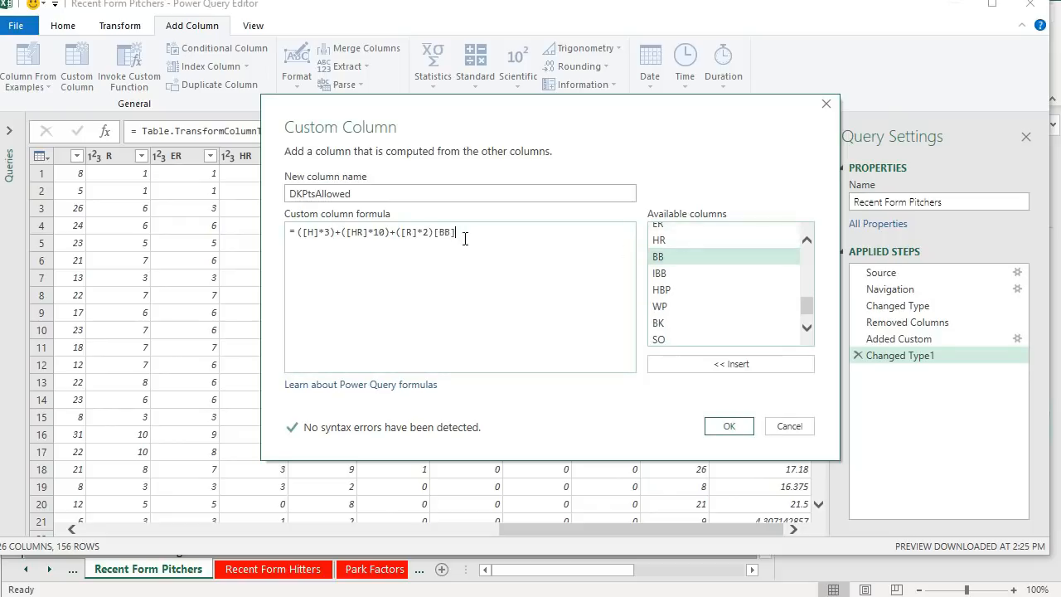
pyautogui.click(434, 233)
pyautogui.write('+(')
pyautogui.press('End')
pyautogui.write('*2)+')
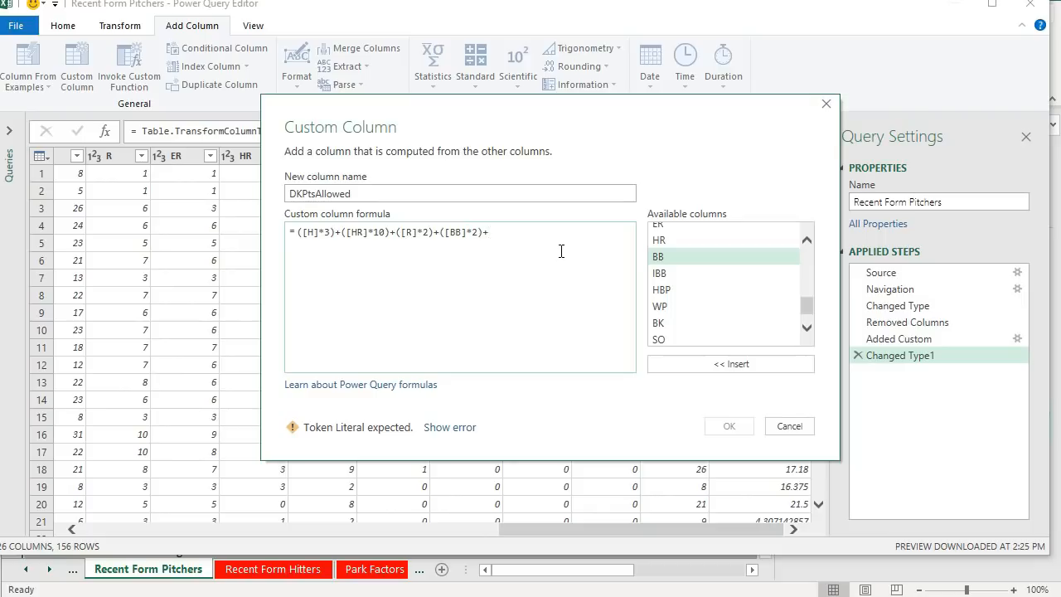
# - Add the HBP and IBB columns, each multiplied by 2 in parentheses, to the formula
pyautogui.scroll(-1, 715, 305)
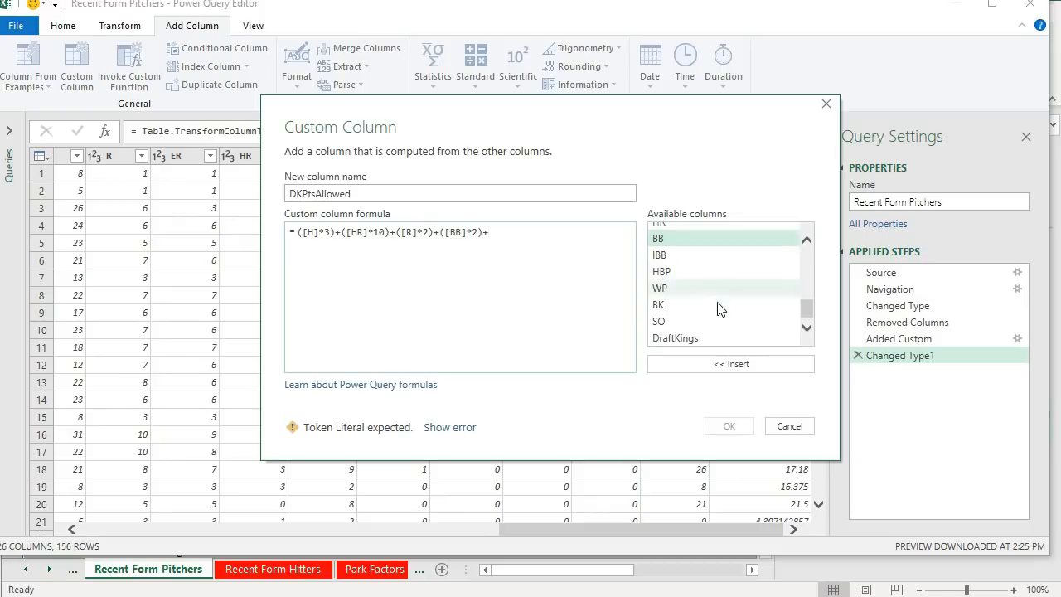
pyautogui.scroll(1, 701, 312)
pyautogui.doubleClick(699, 292)
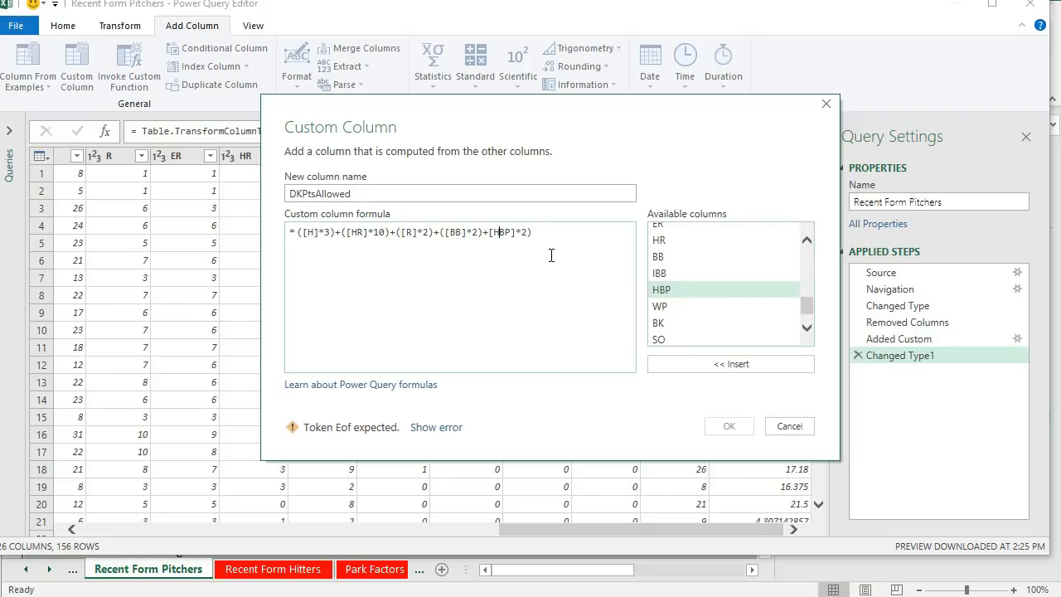
pyautogui.write('(')
pyautogui.write('+')
pyautogui.click(685, 273)
pyautogui.doubleClick(685, 273)
pyautogui.press('Left')
pyautogui.press('Left')
pyautogui.press('Left')
pyautogui.press('Left')
pyautogui.press('Left')
pyautogui.write('(')
pyautogui.press('Right')
pyautogui.write('*2)')
pyautogui.scroll(-1, 750, 294)
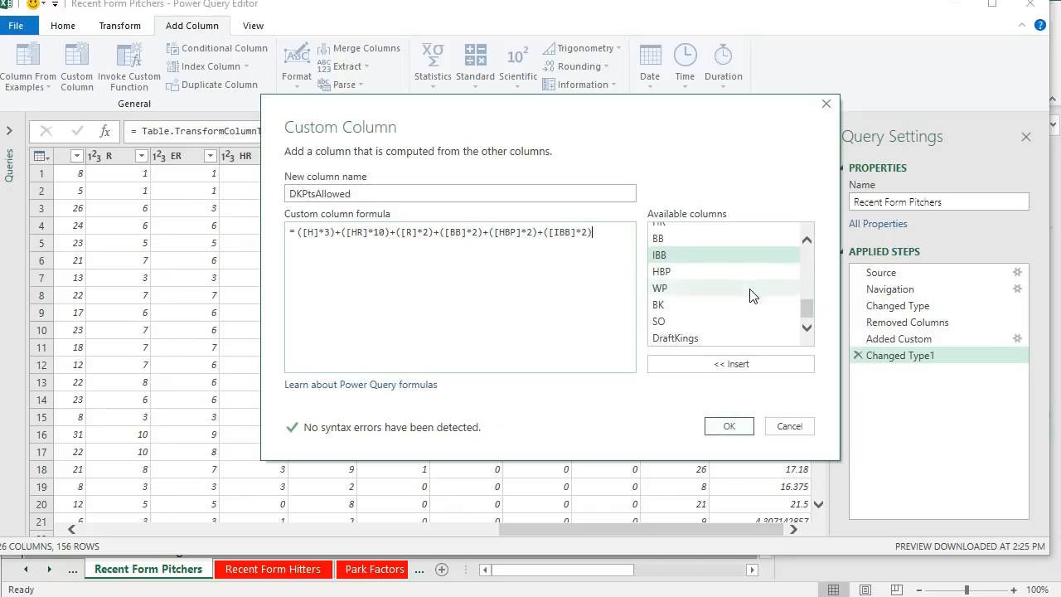
# - Enclose the whole points sum in an outer pair of parentheses
pyautogui.scroll(4, 752, 292)
pyautogui.scroll(1, 764, 284)
pyautogui.scroll(-1, 765, 284)
pyautogui.scroll(2, 765, 282)
pyautogui.scroll(-3, 768, 274)
pyautogui.scroll(-3, 763, 278)
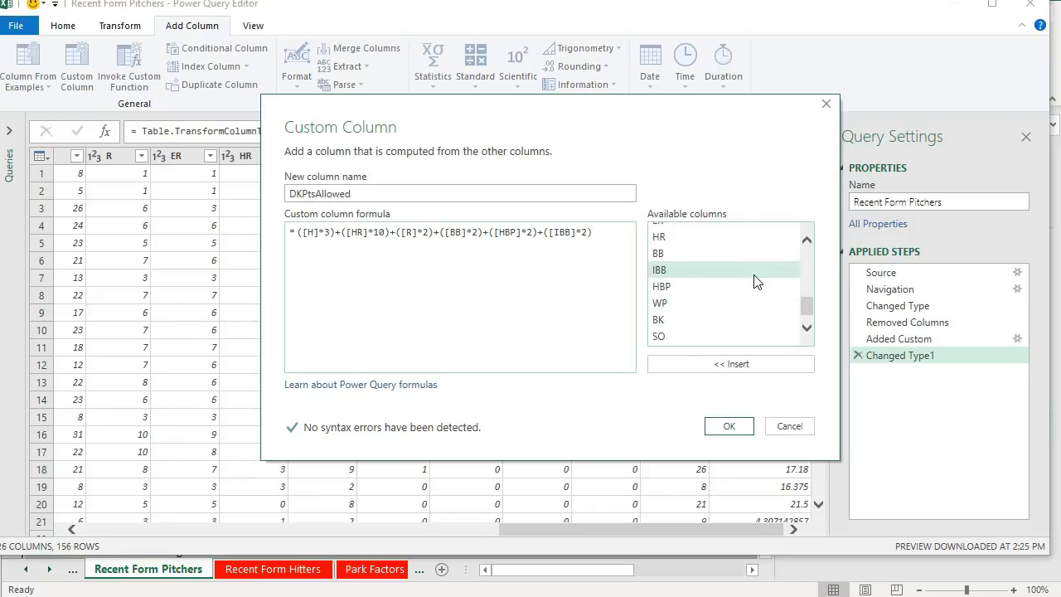
pyautogui.scroll(-1, 756, 282)
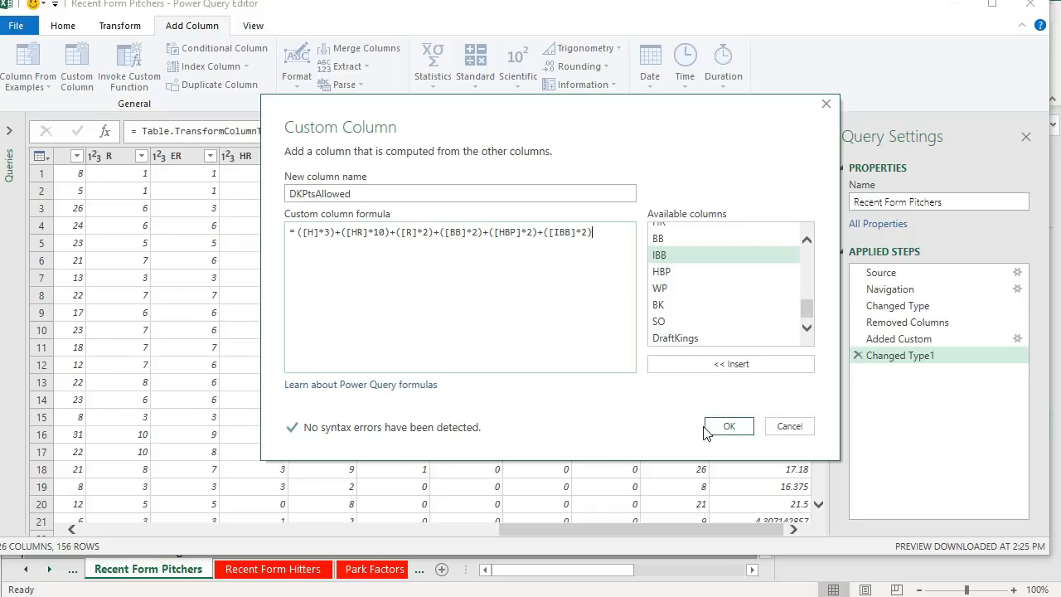
pyautogui.write(')')
pyautogui.click(299, 233)
pyautogui.write('(')
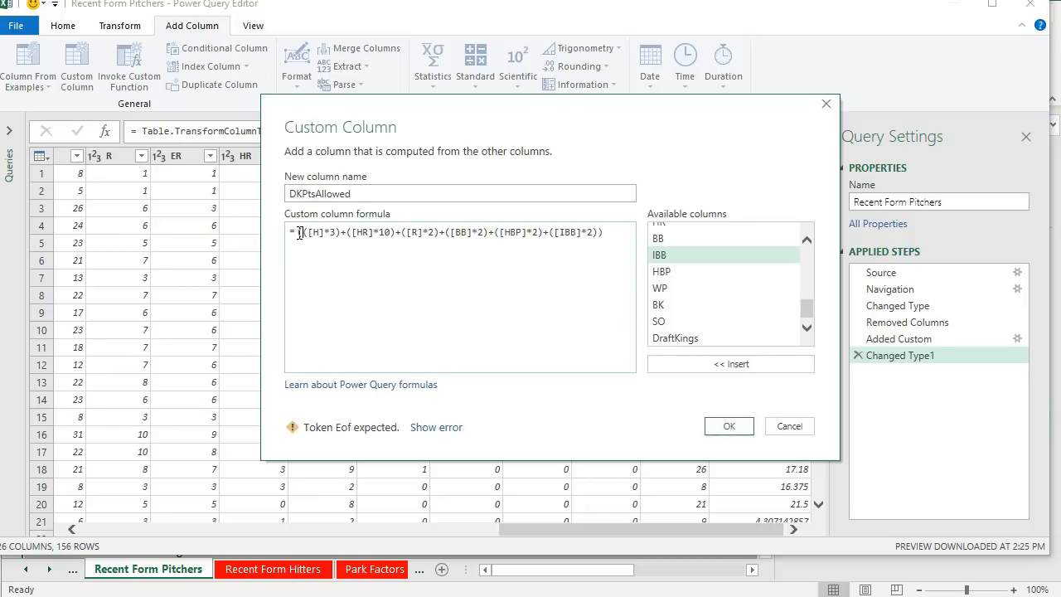
# - Divide the points sum by the G column and confirm the DKPtsAllowed custom column
pyautogui.scroll(5, 742, 274)
pyautogui.press('End')
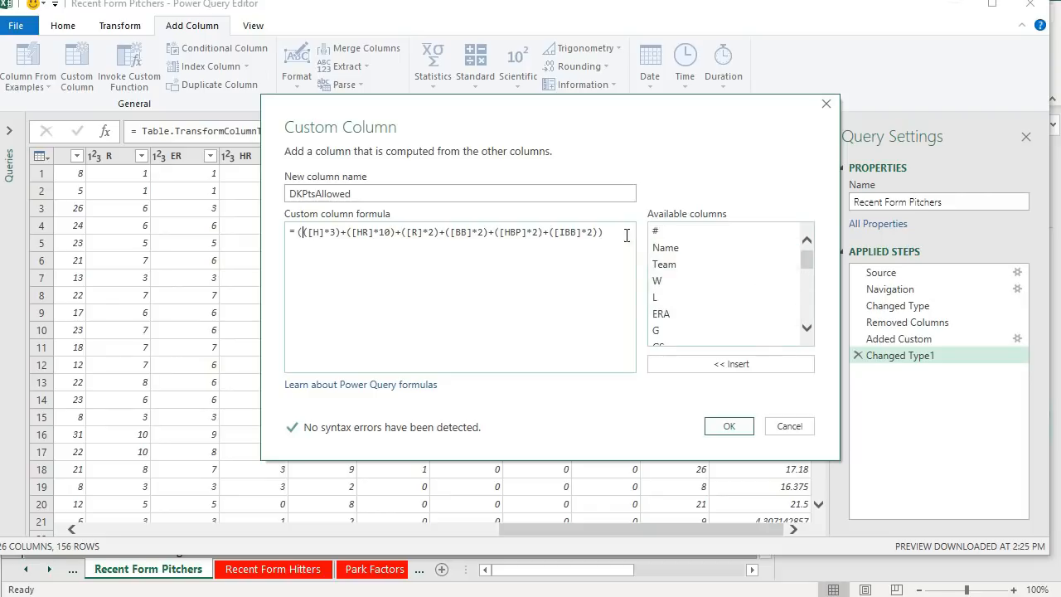
pyautogui.write('/')
pyautogui.doubleClick(691, 329)
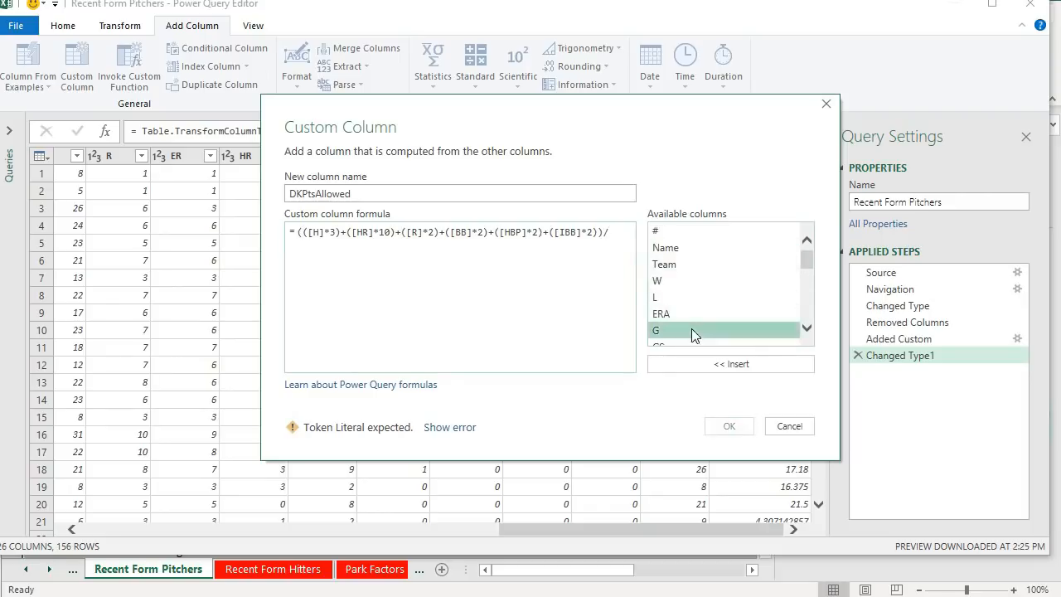
pyautogui.click(729, 426)
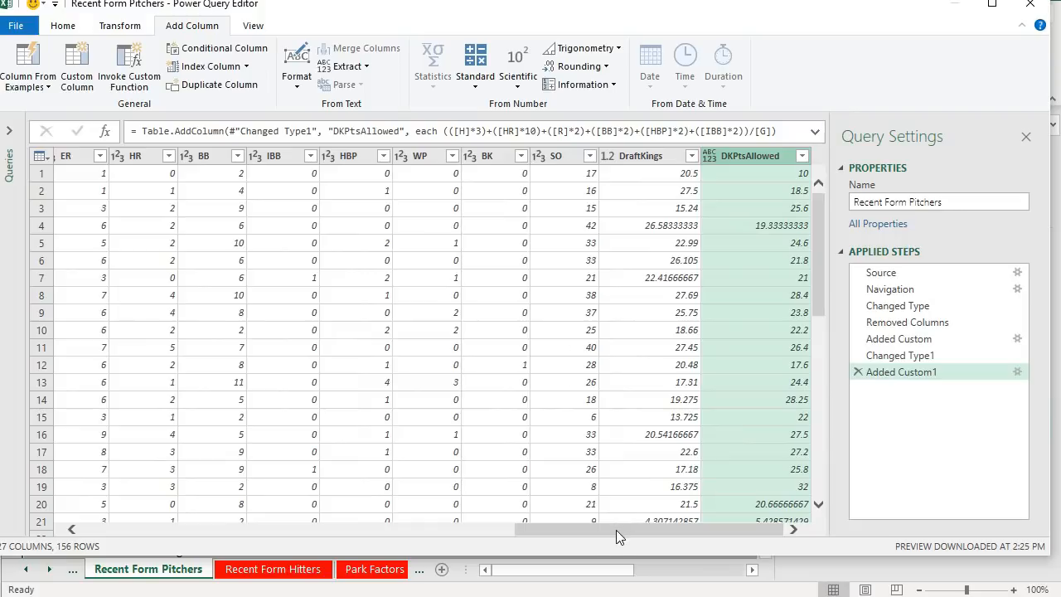
# - Set the DKPtsAllowed column to a decimal number type and close and load the query to the sheet
pyautogui.click(718, 155)
pyautogui.click(729, 177)
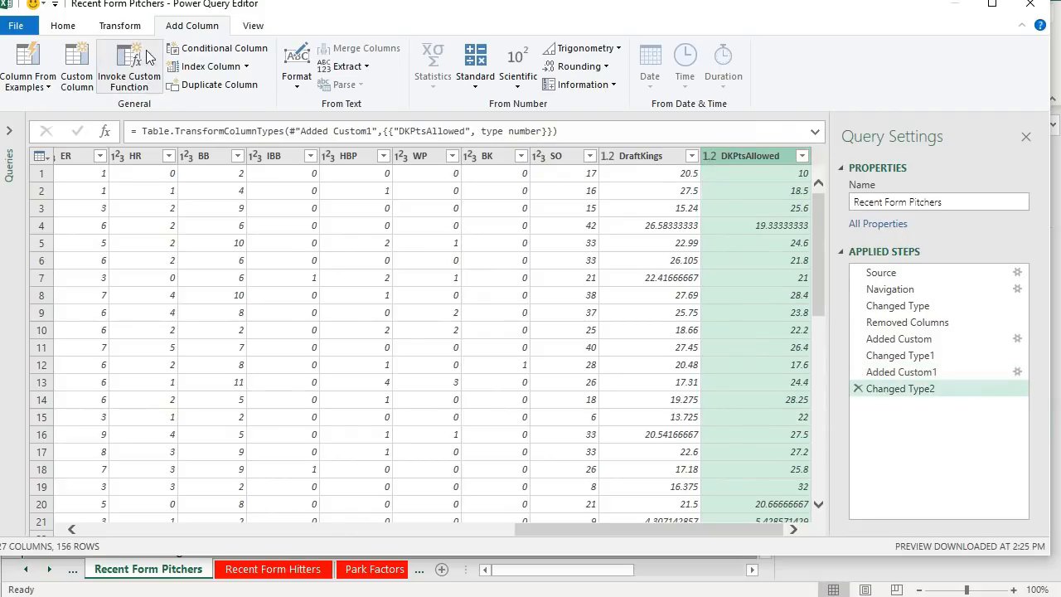
pyautogui.click(62, 26)
pyautogui.click(18, 62)
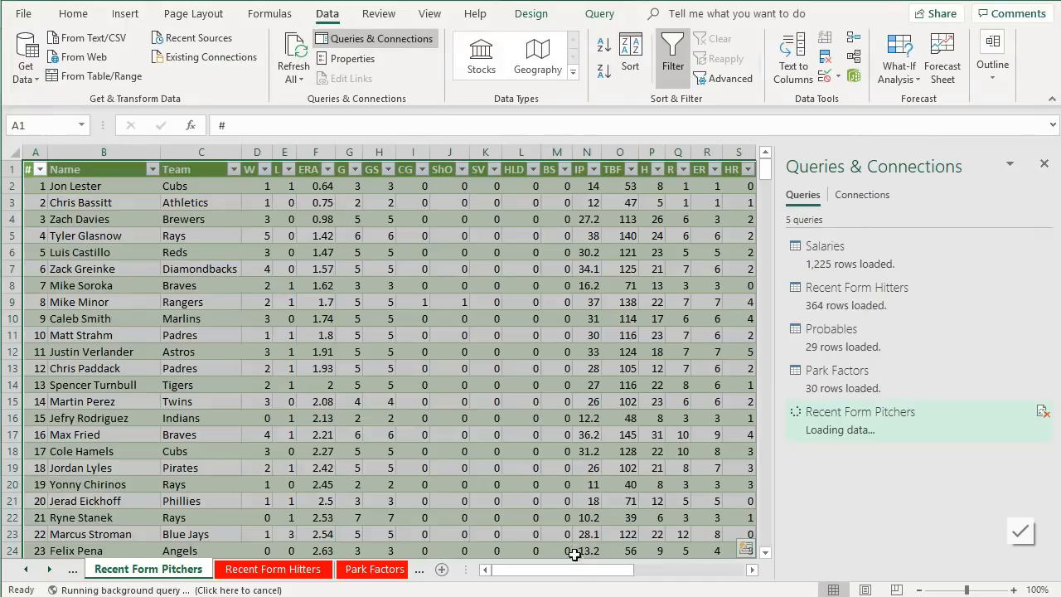
# - Browse the loaded DKPtsAllowed column values down the Recent Form Pitchers sheet
pyautogui.moveTo(564, 572); pyautogui.dragTo(623, 587)
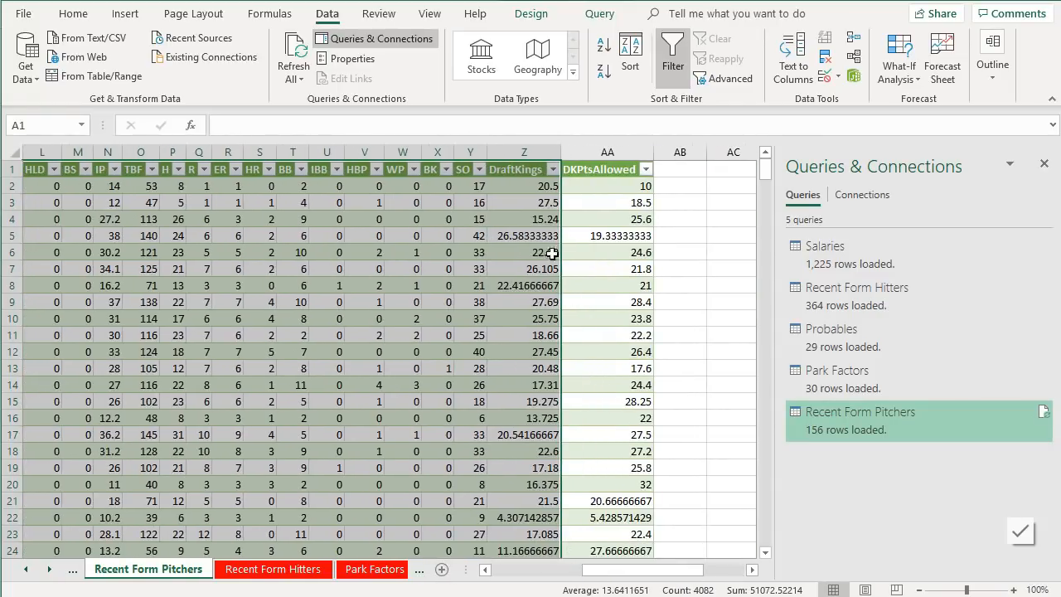
pyautogui.click(585, 190)
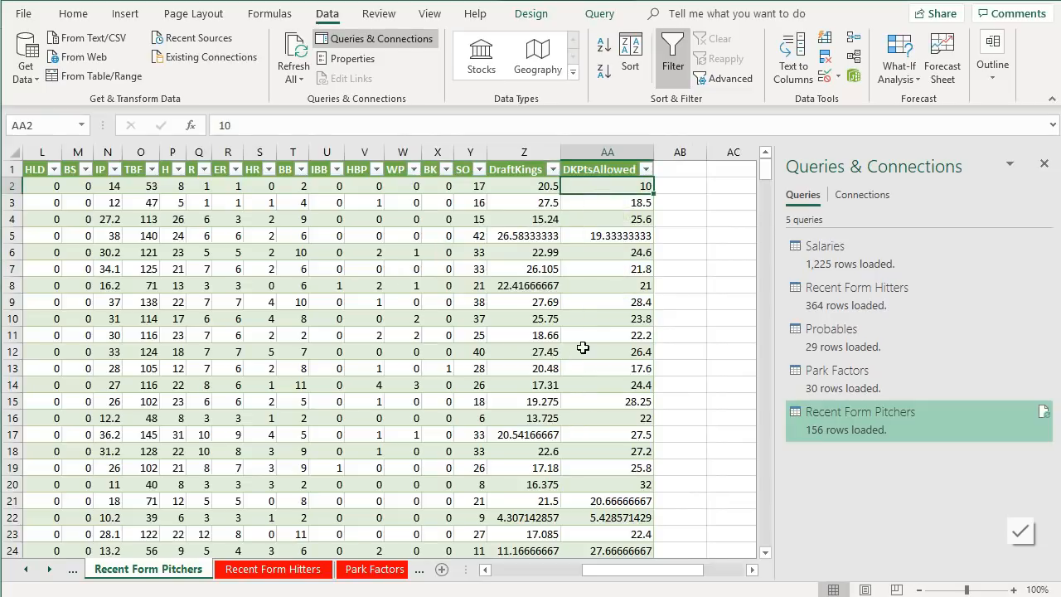
pyautogui.moveTo(592, 576)
pyautogui.mouseDown()
pyautogui.moveTo(531, 574)
pyautogui.moveTo(581, 567)
pyautogui.mouseUp()
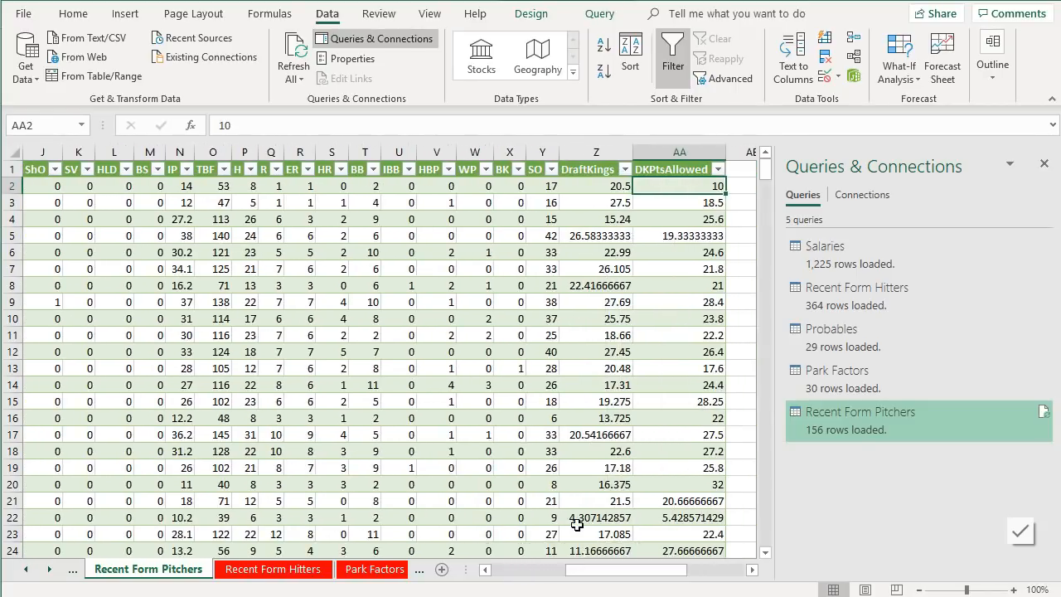
pyautogui.click(12, 236)
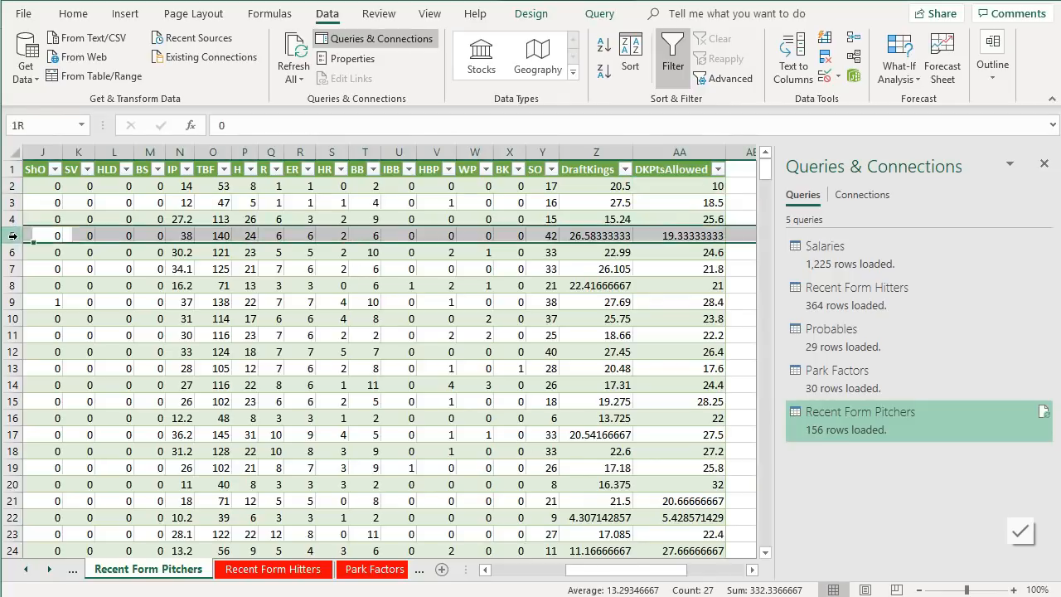
pyautogui.moveTo(648, 572); pyautogui.dragTo(610, 571)
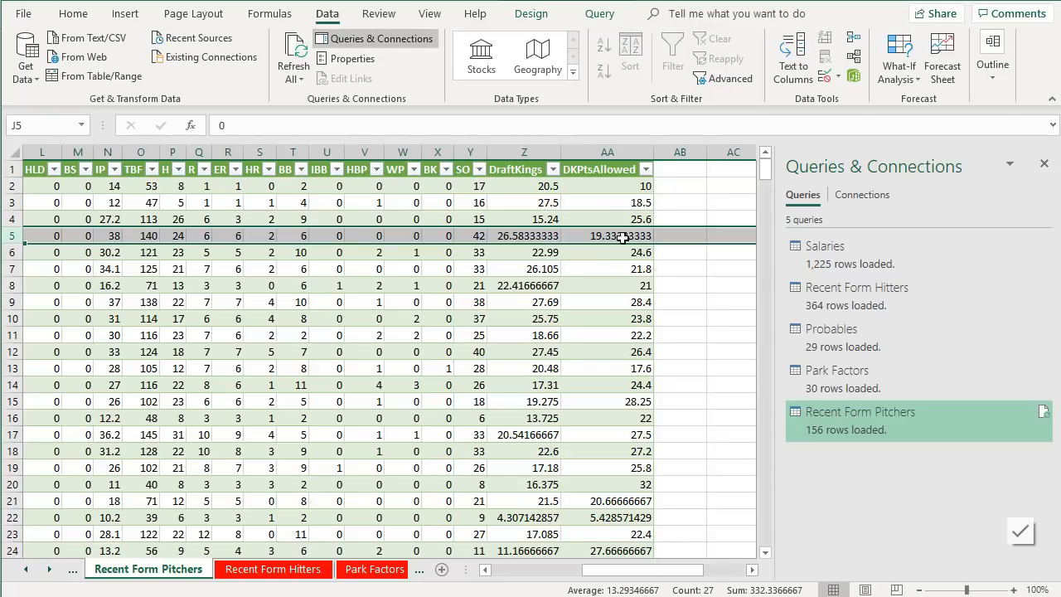
pyautogui.scroll(-9, 624, 295)
pyautogui.scroll(-2, 628, 315)
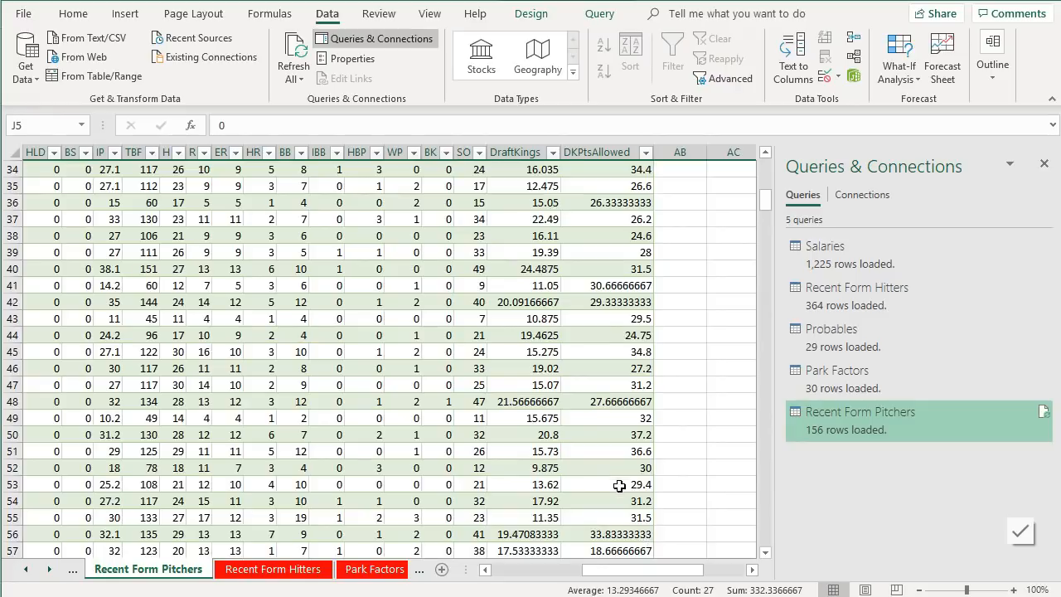
pyautogui.scroll(-2, 630, 464)
pyautogui.scroll(-5, 629, 477)
pyautogui.scroll(-18, 635, 442)
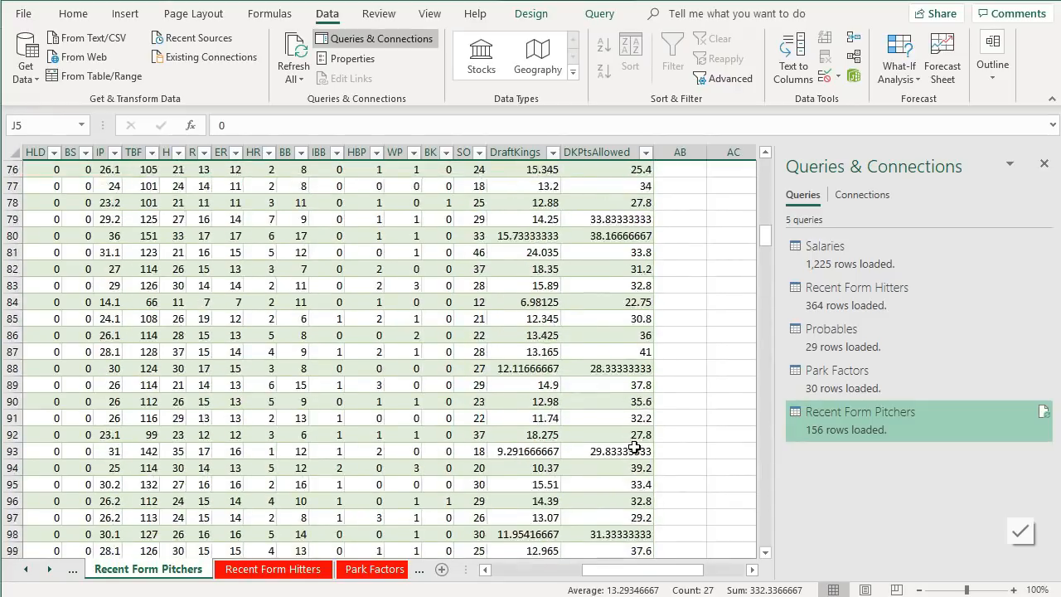
pyautogui.scroll(-12, 635, 437)
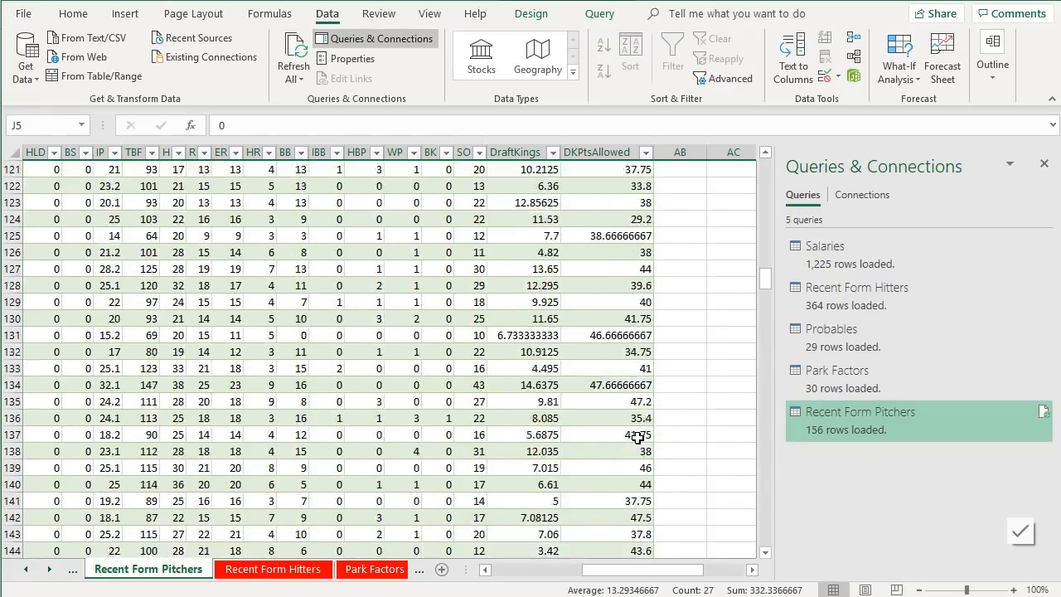
pyautogui.scroll(20, 663, 437)
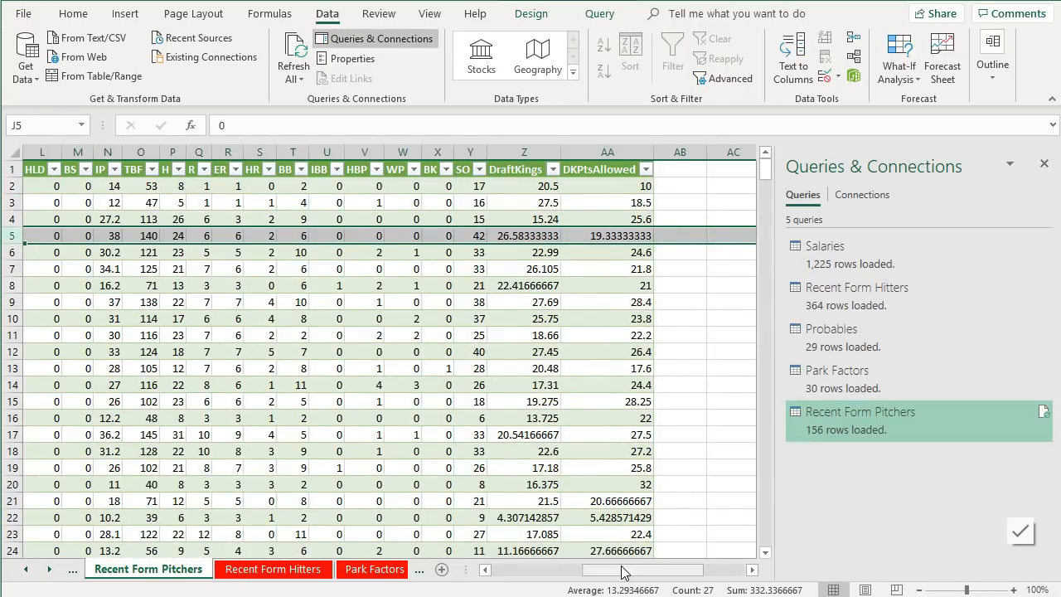
pyautogui.moveTo(623, 569); pyautogui.dragTo(663, 569)
# - Label cell AD2 as LA Allowed beneath the League Average label
pyautogui.click(628, 188)
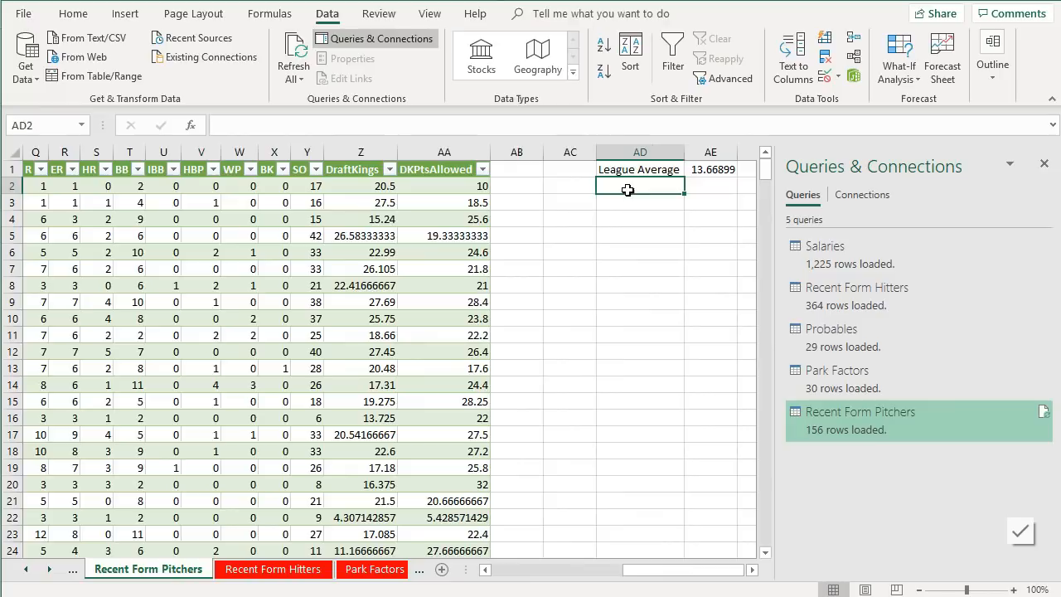
pyautogui.write('LA')
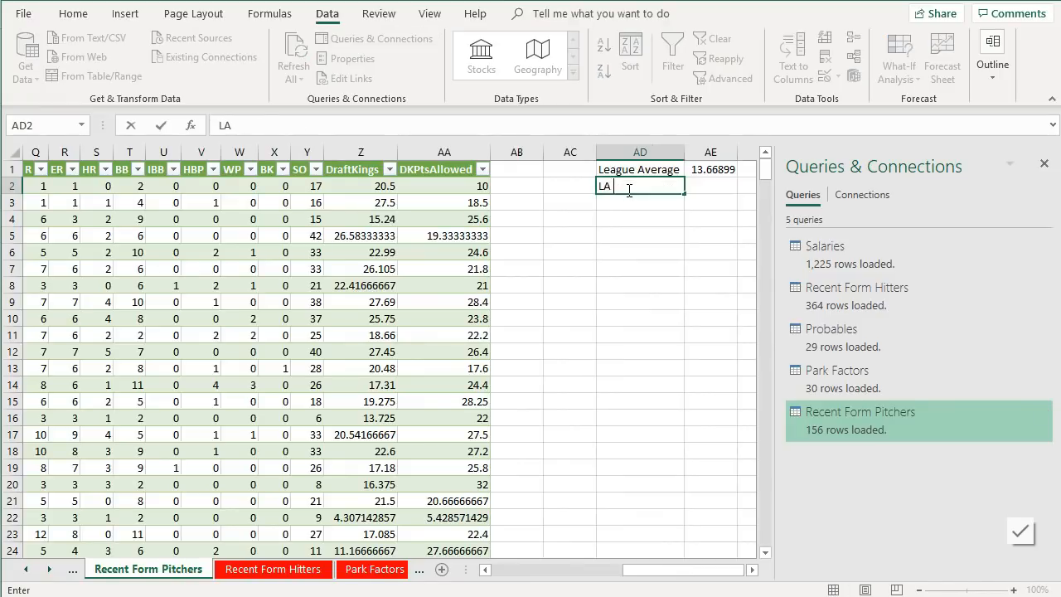
pyautogui.write(' Allowed')
pyautogui.press('Tab')
# - Enter an AVERAGE formula over column AA (DKPtsAllowed) in AE2
pyautogui.write('=av')
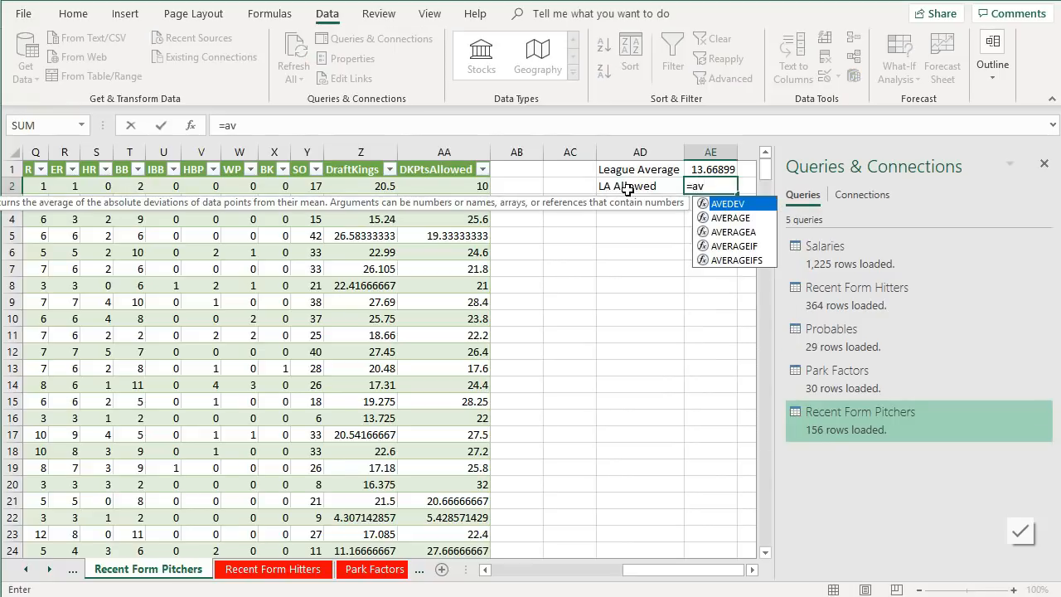
pyautogui.doubleClick(717, 218)
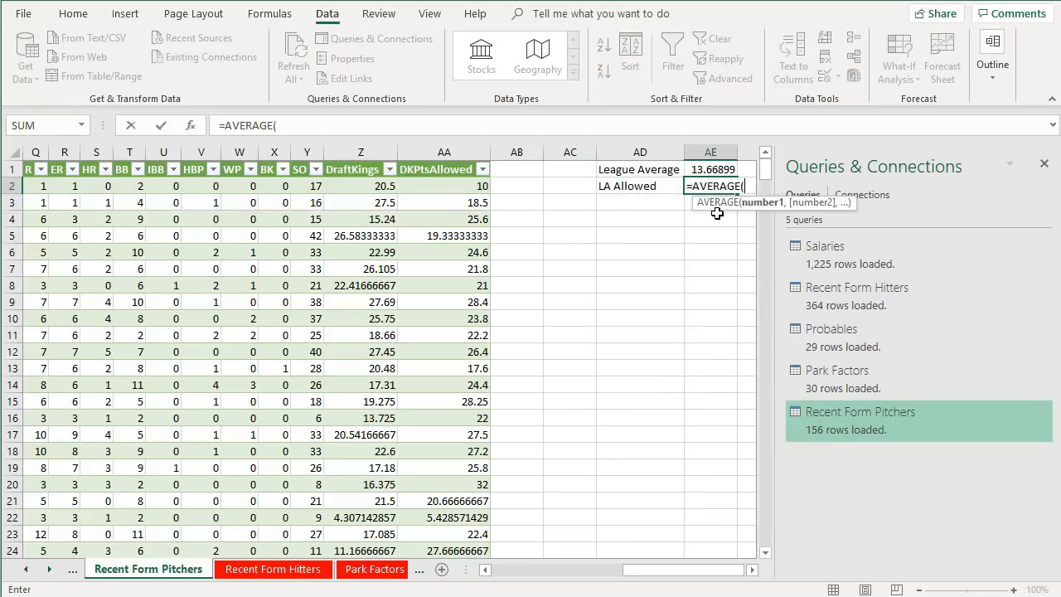
pyautogui.write('AA:AA')
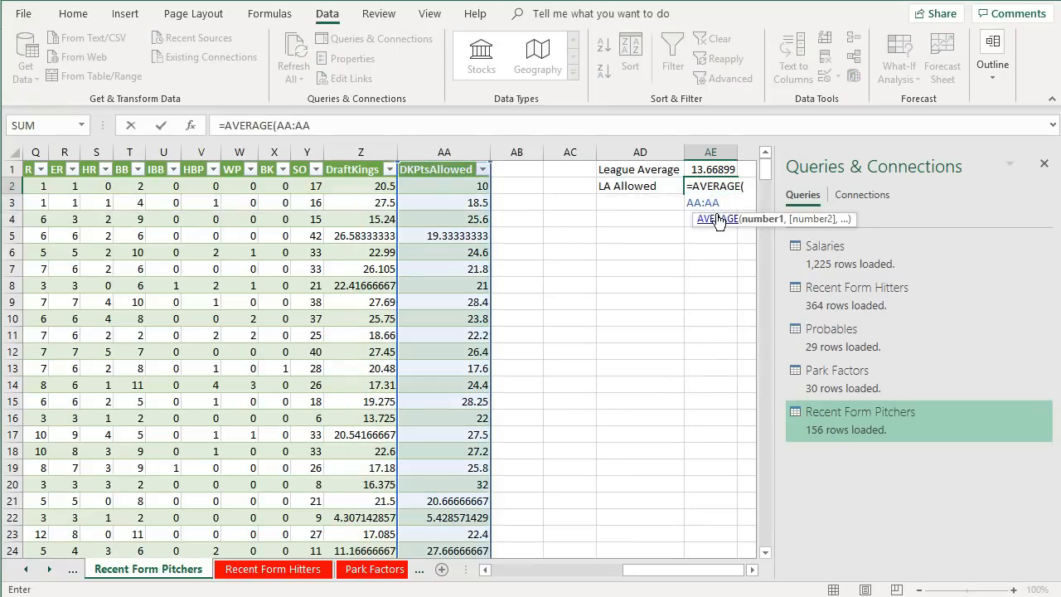
pyautogui.press('Return')
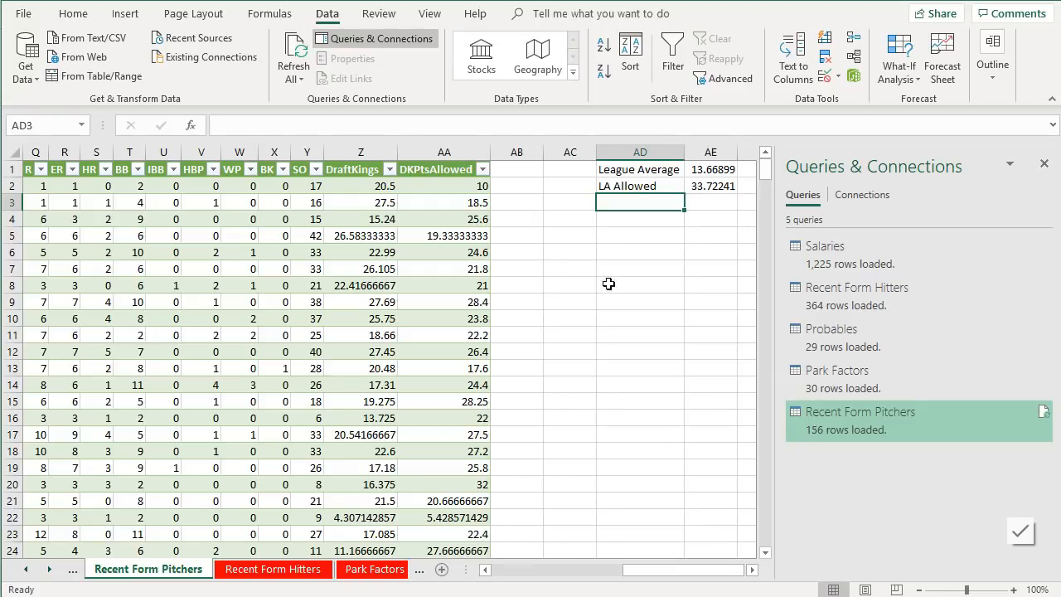
pyautogui.click(419, 570)
pyautogui.click(423, 572)
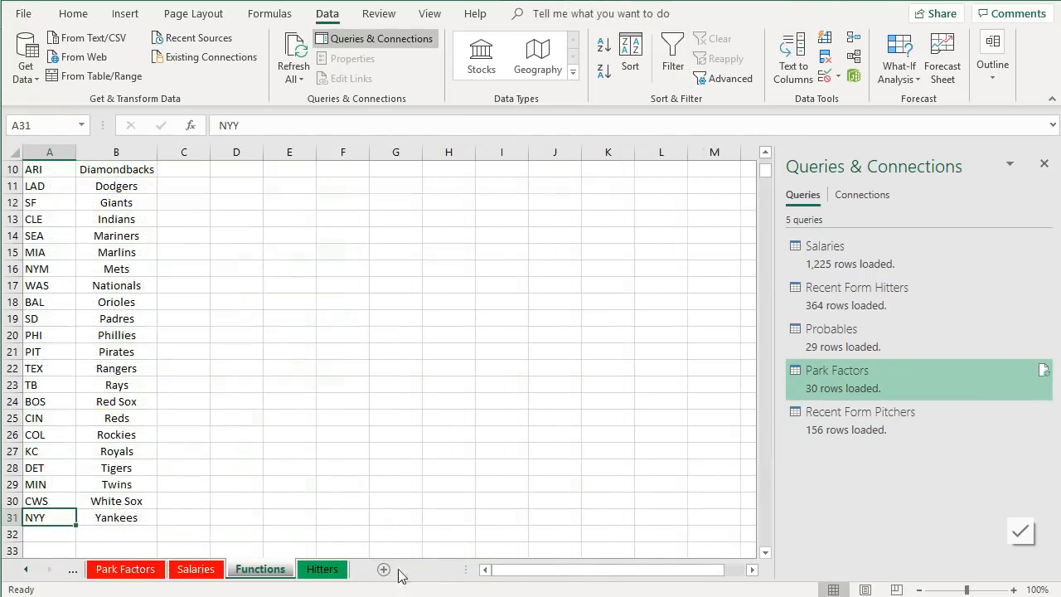
pyautogui.click(324, 568)
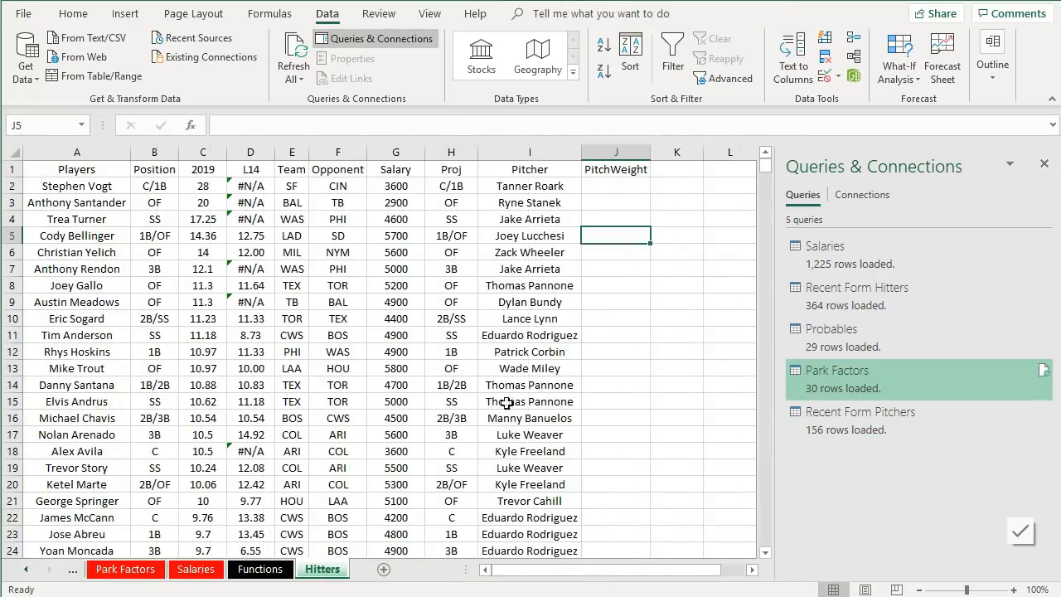
pyautogui.click(613, 184)
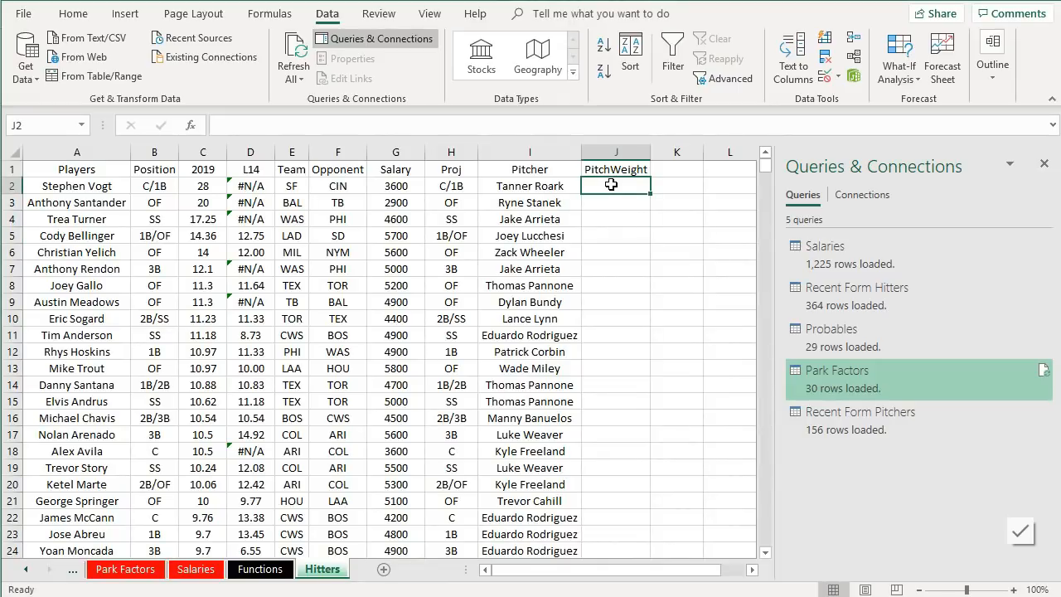
pyautogui.write('=vl')
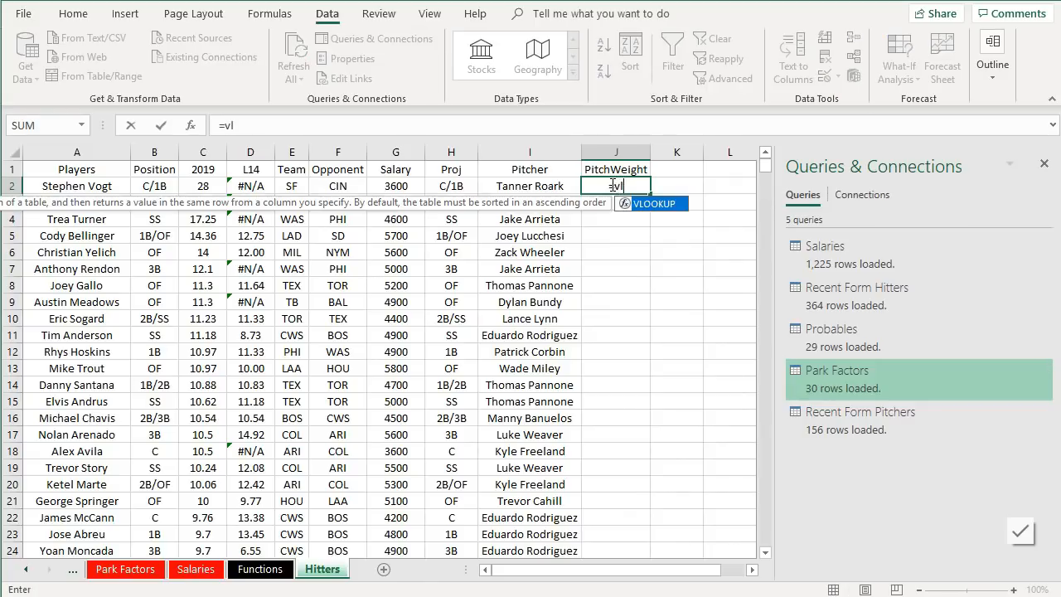
pyautogui.press('BackSpace')
pyautogui.press('BackSpace')
pyautogui.press('BackSpace')
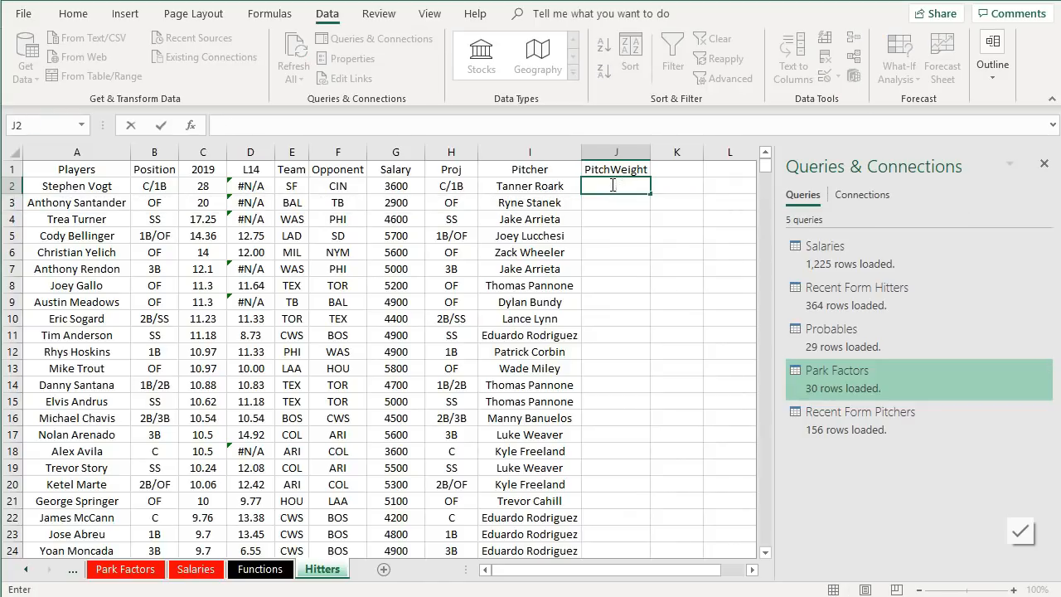
# - Examine the Probables sheet's columns for the opposing pitchers' points-allowed data
pyautogui.click(74, 573)
pyautogui.click(74, 572)
pyautogui.click(74, 572)
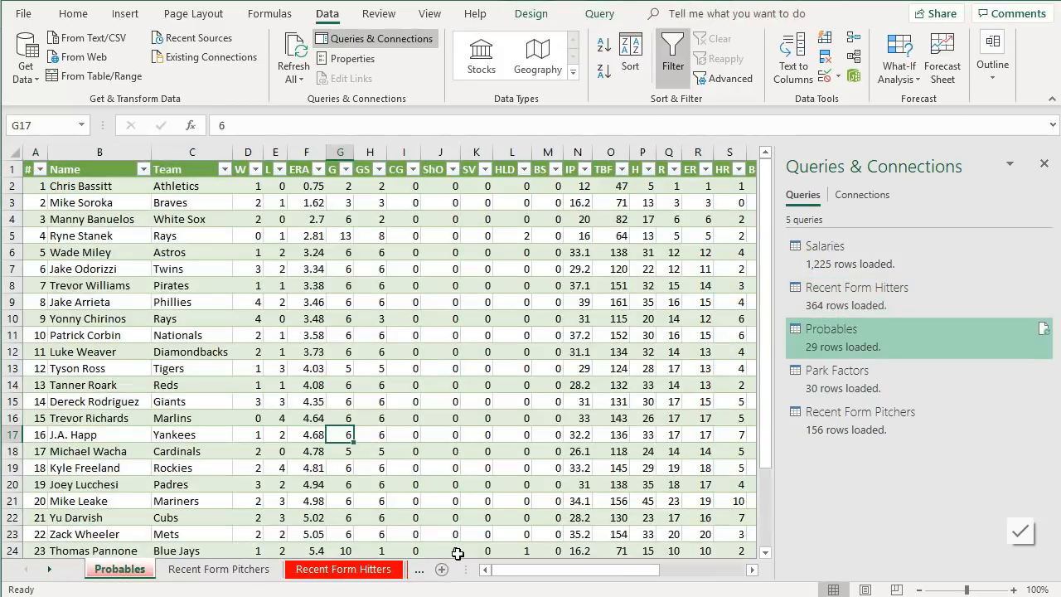
pyautogui.click(348, 431)
pyautogui.moveTo(511, 572); pyautogui.dragTo(656, 572)
pyautogui.click(752, 570)
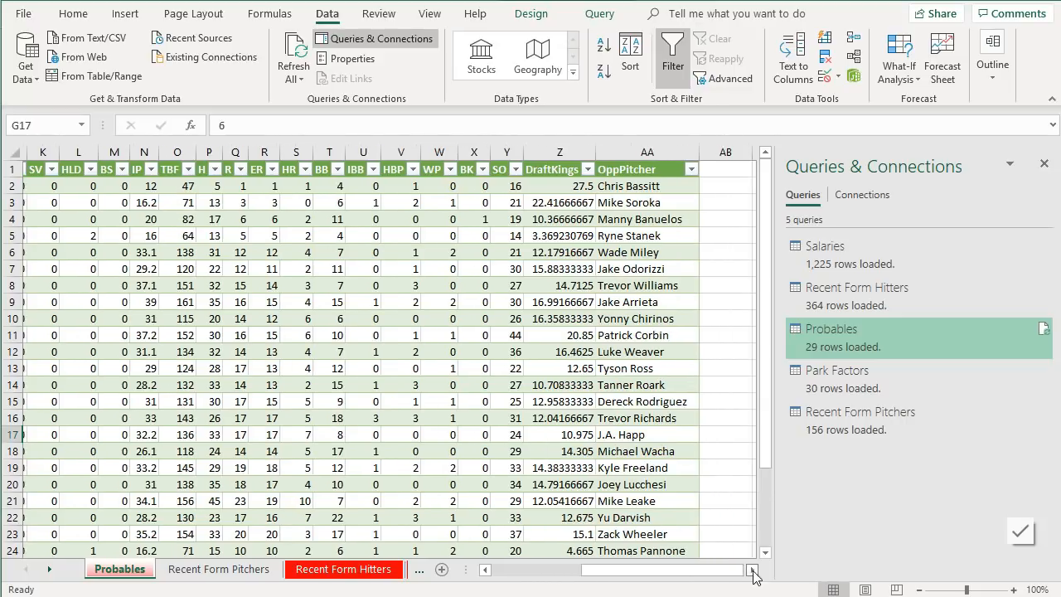
pyautogui.click(711, 172)
pyautogui.write('DK')
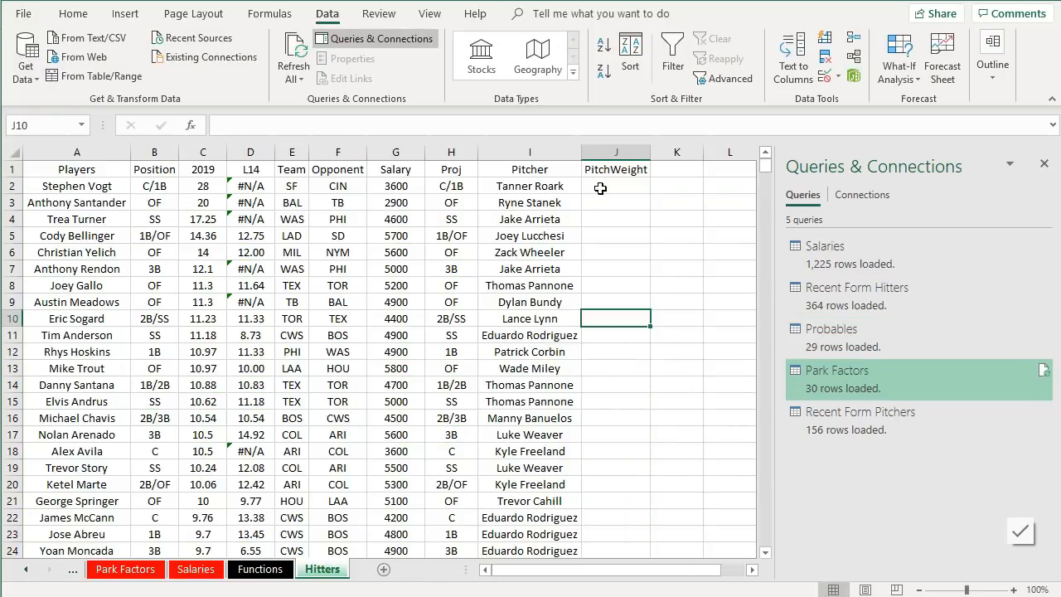
# - Start a VLOOKUP in the PitchWeight cell J2 using I2 as lookup value and a range on the Probables sheet
pyautogui.click(601, 188)
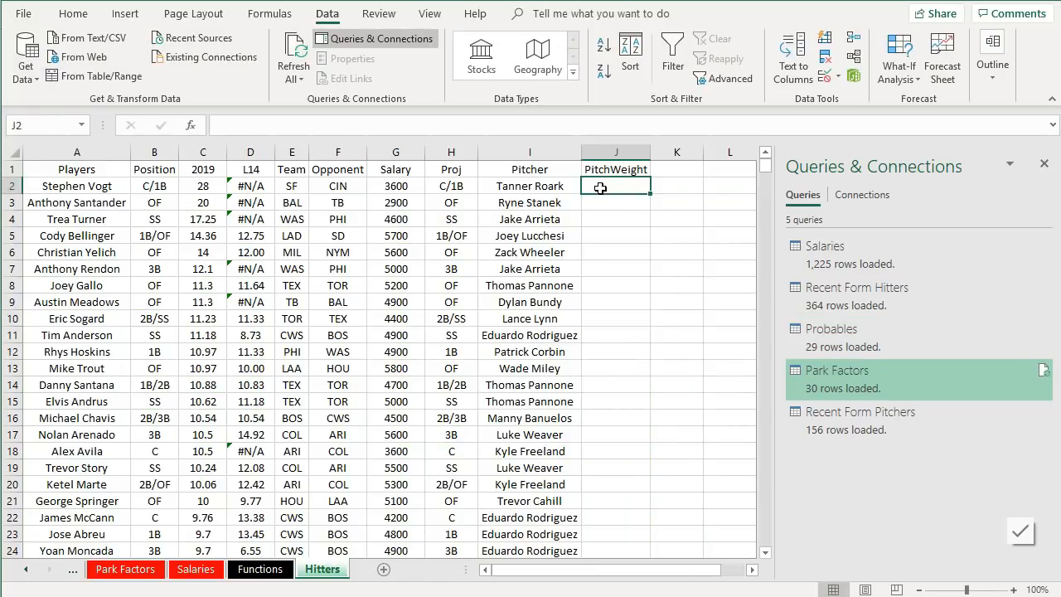
pyautogui.write('=v;')
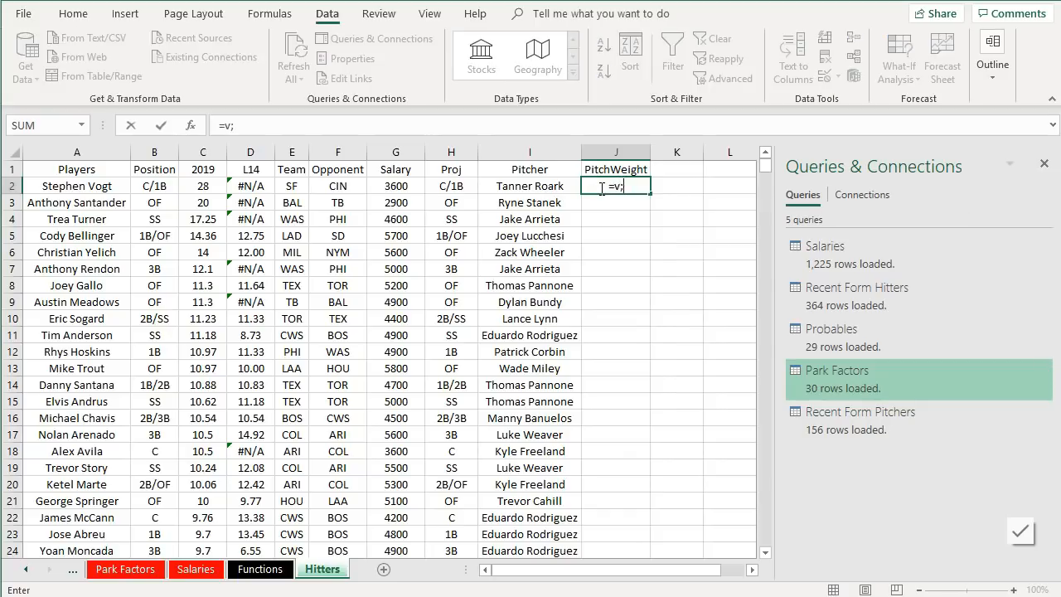
pyautogui.press('BackSpace')
pyautogui.write('l')
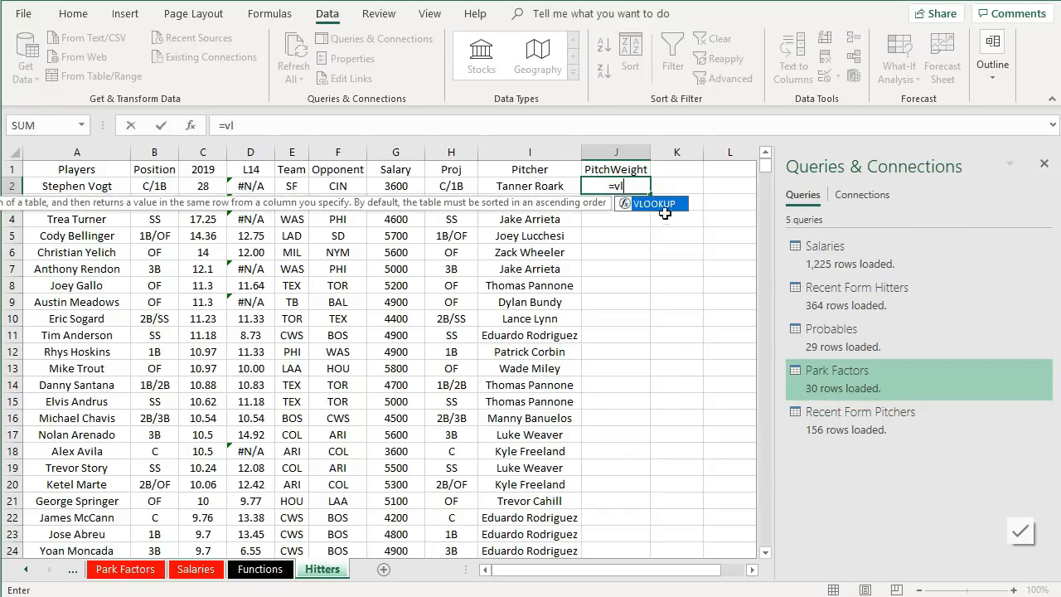
pyautogui.press('Tab')
pyautogui.click(569, 183)
pyautogui.write(',')
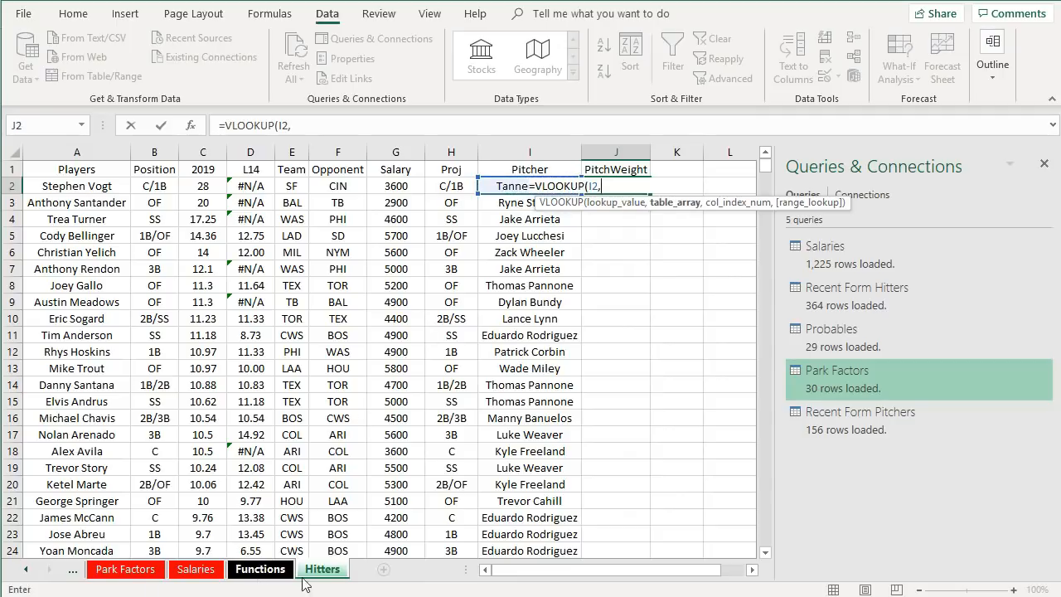
pyautogui.click(29, 571)
pyautogui.click(29, 570)
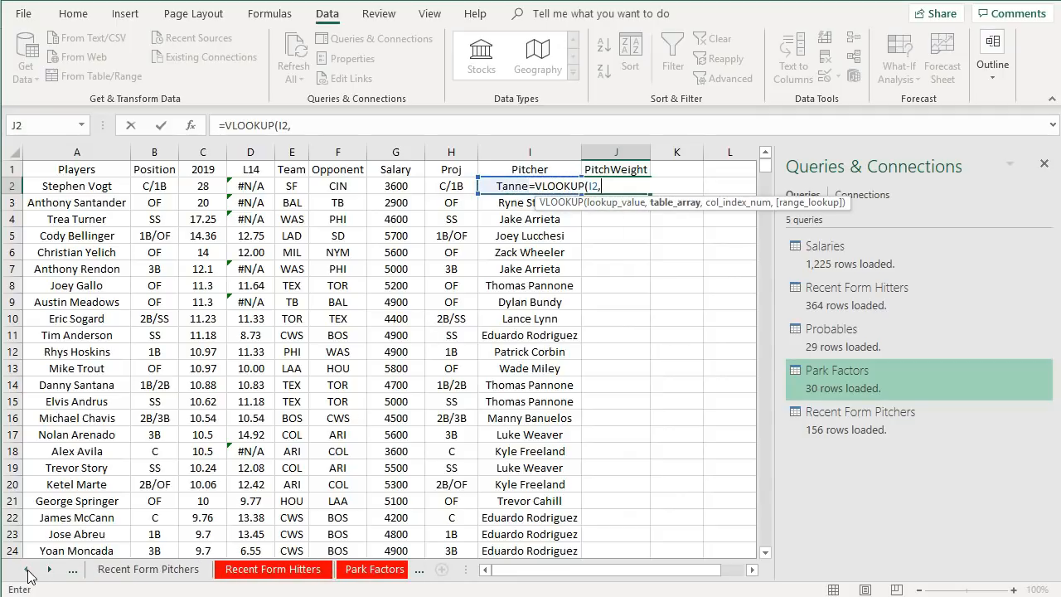
pyautogui.click(139, 569)
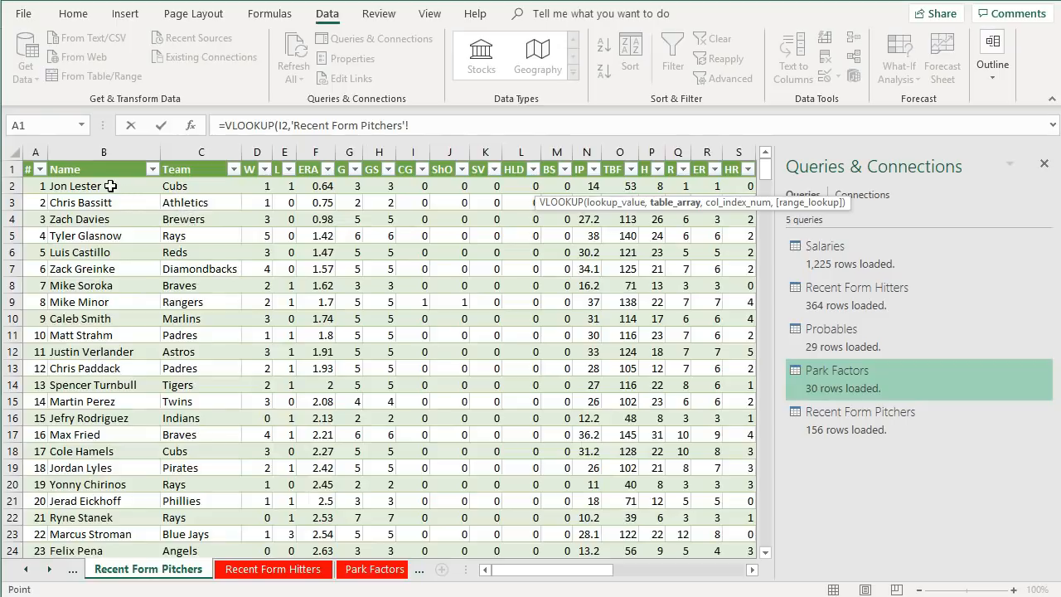
pyautogui.moveTo(101, 188); pyautogui.dragTo(645, 274)
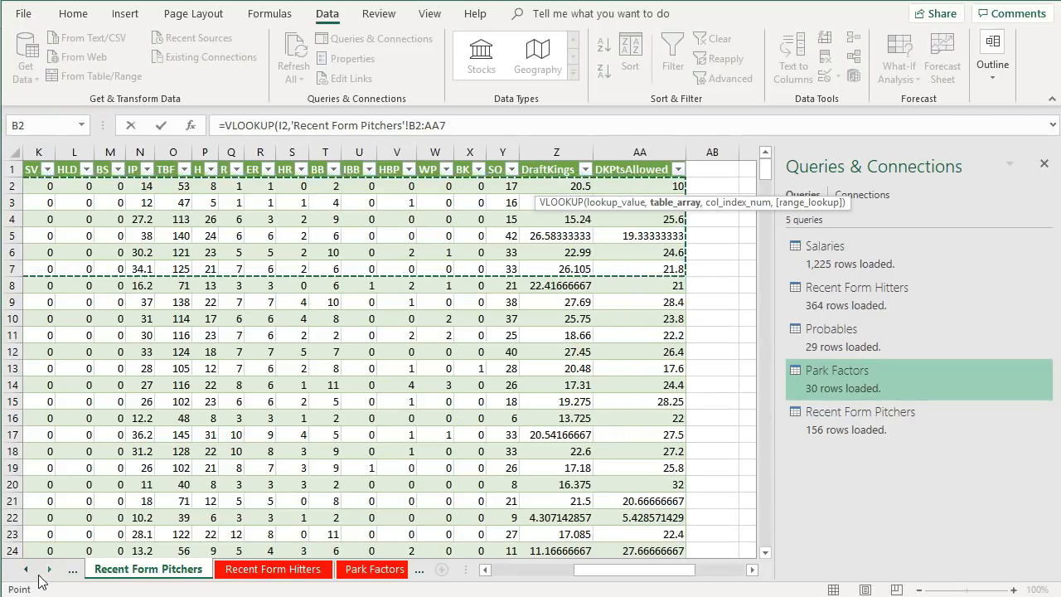
pyautogui.click(27, 570)
pyautogui.click(119, 570)
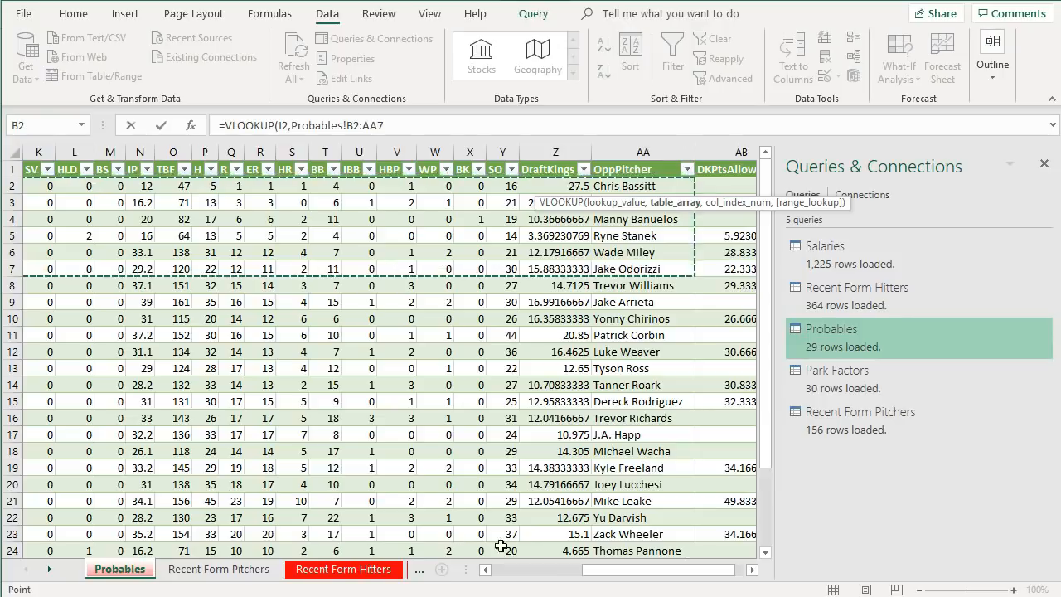
# - Change the lookup range to Probables!B:AB, set column index 27 and FALSE, and confirm the formula
pyautogui.click(378, 125)
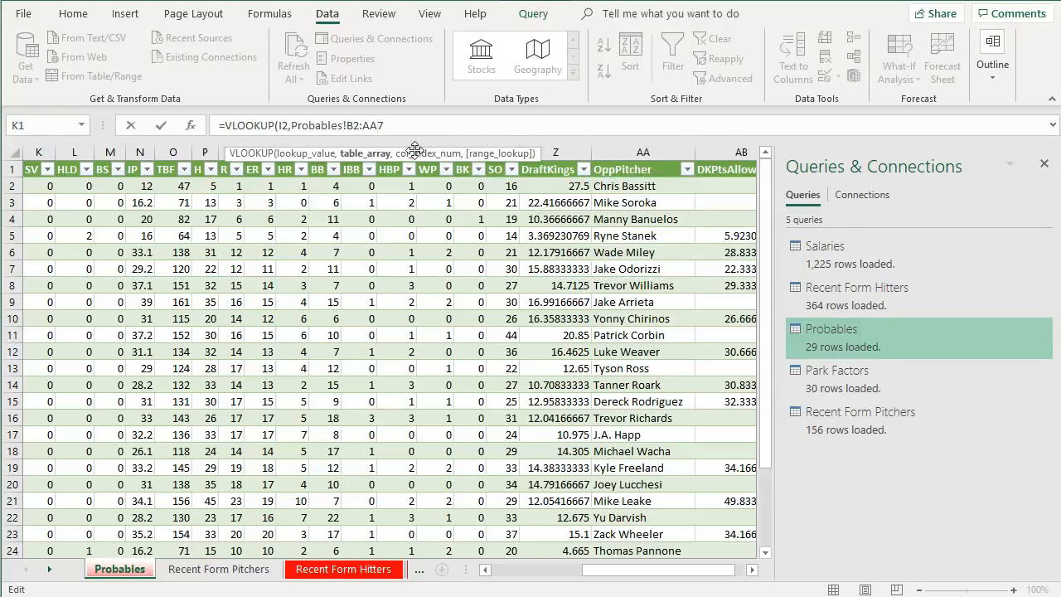
pyautogui.press('BackSpace')
pyautogui.write('B')
pyautogui.press('Left')
pyautogui.press('Delete')
pyautogui.press('Right')
pyautogui.press('Right')
pyautogui.press('Right')
pyautogui.write(',')
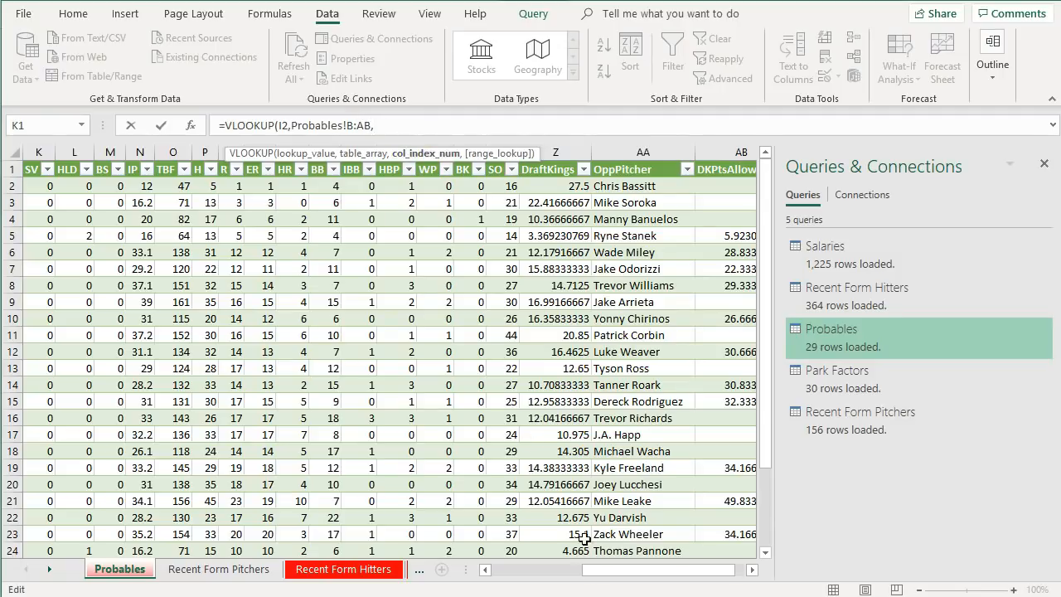
pyautogui.write('false')
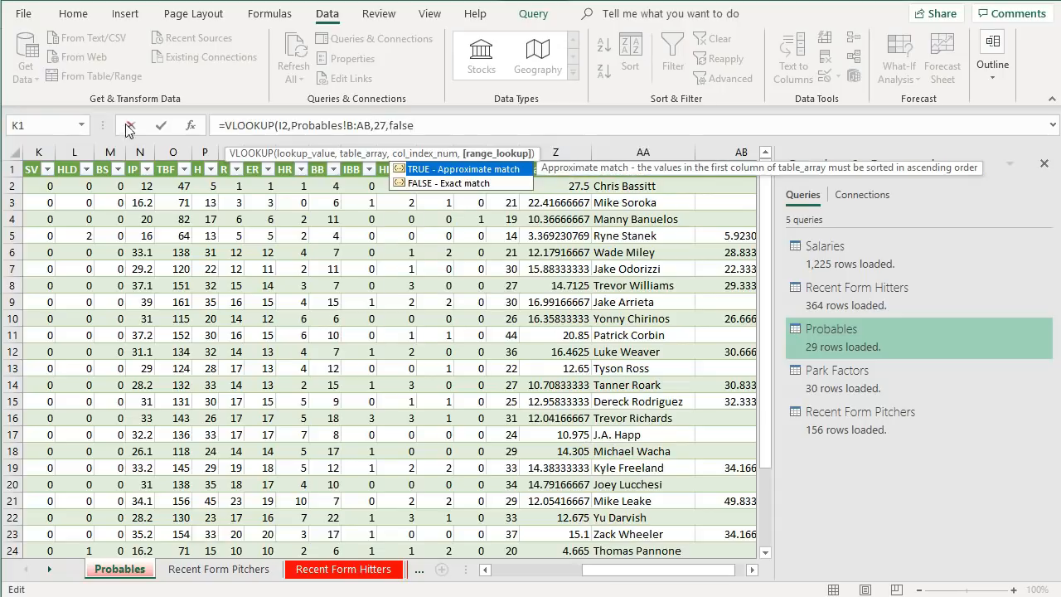
pyautogui.click(161, 125)
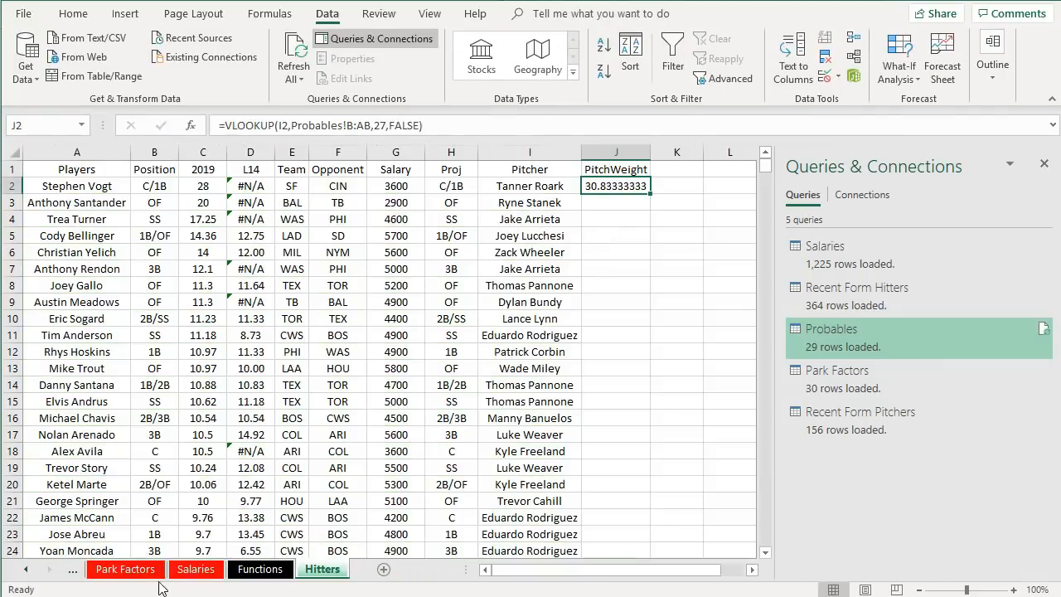
# - Compare the PitchWeight result with Tanner Roark's DKPtsAllowed value on the Probables sheet
pyautogui.click(27, 570)
pyautogui.click(28, 571)
pyautogui.click(28, 571)
pyautogui.click(120, 569)
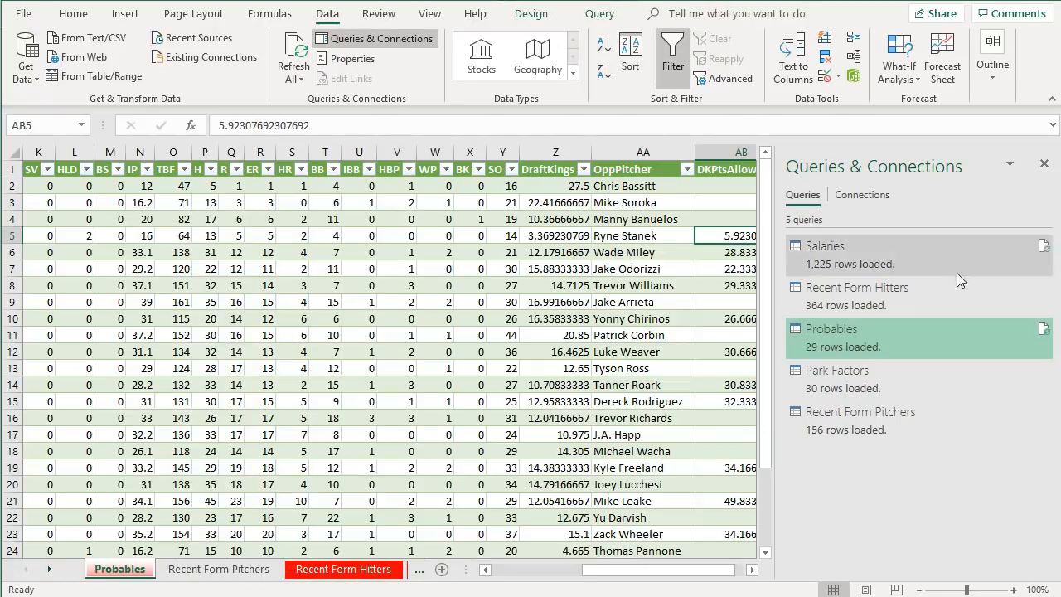
pyautogui.click(1045, 163)
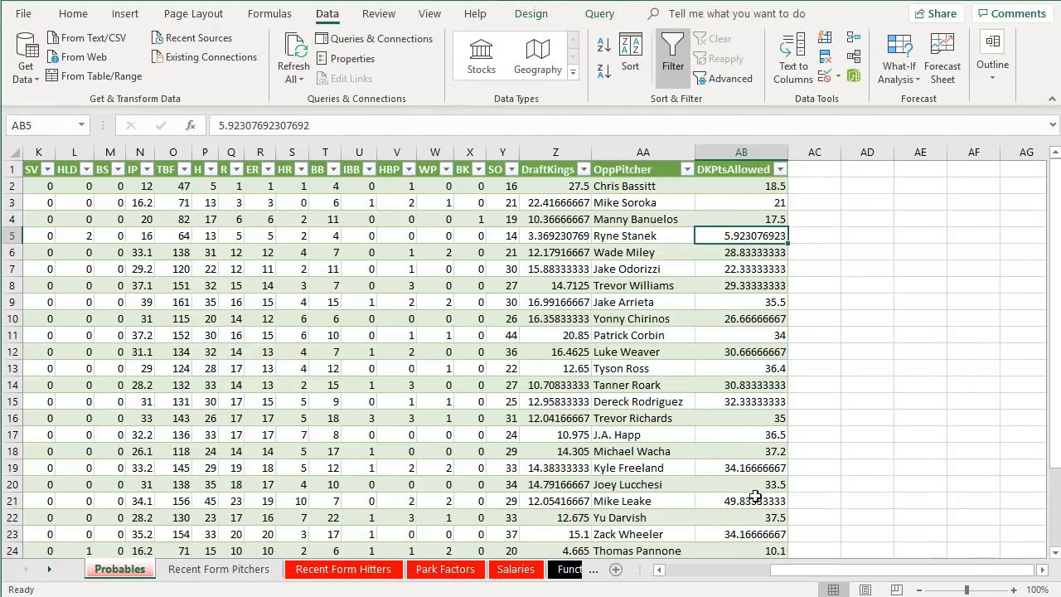
pyautogui.click(741, 384)
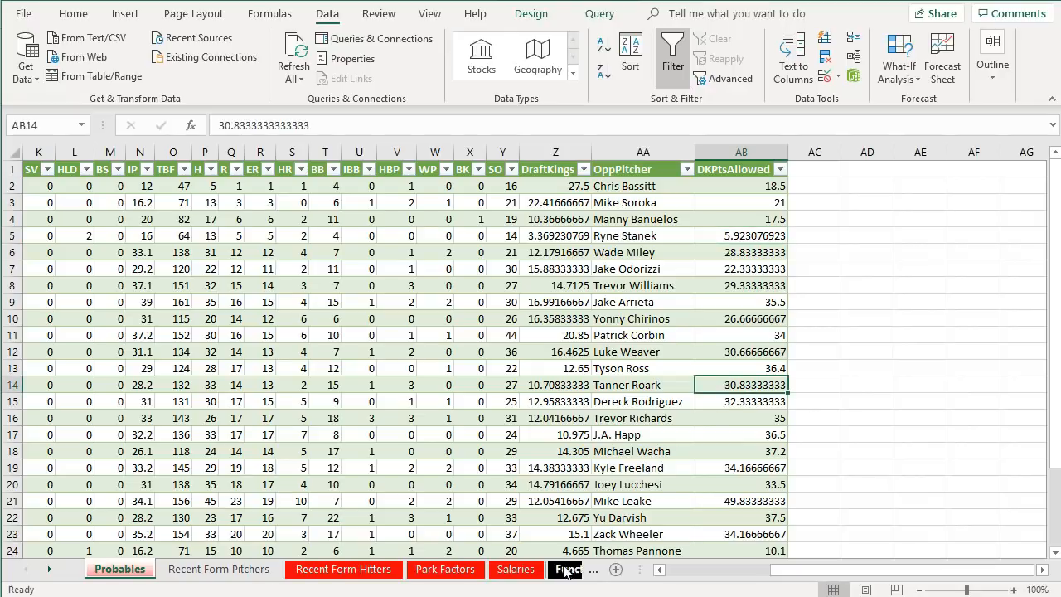
pyautogui.click(262, 572)
pyautogui.rightClick(261, 576)
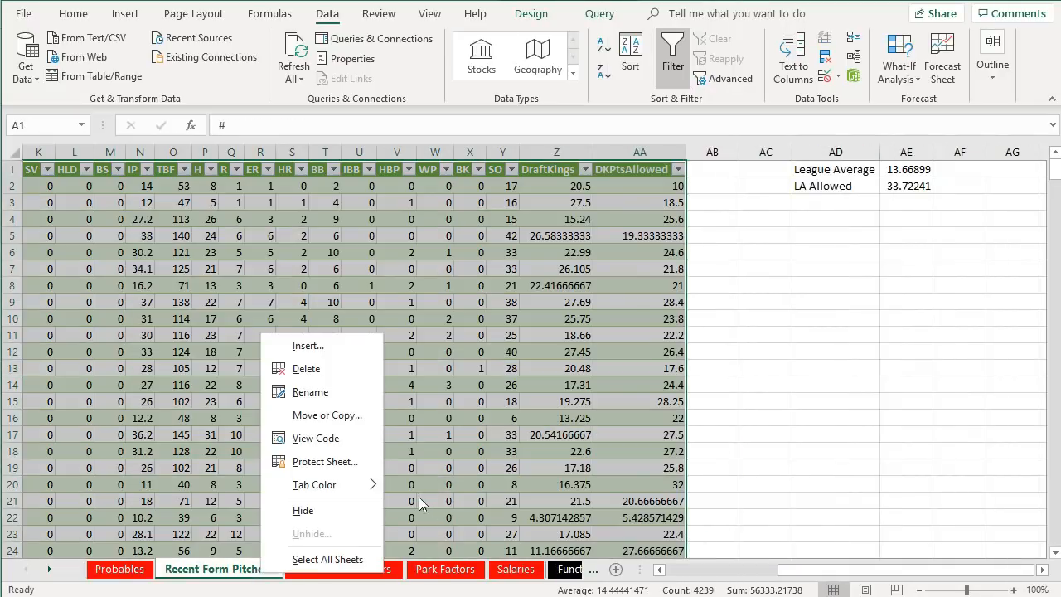
pyautogui.moveTo(340, 485)
pyautogui.click(405, 596)
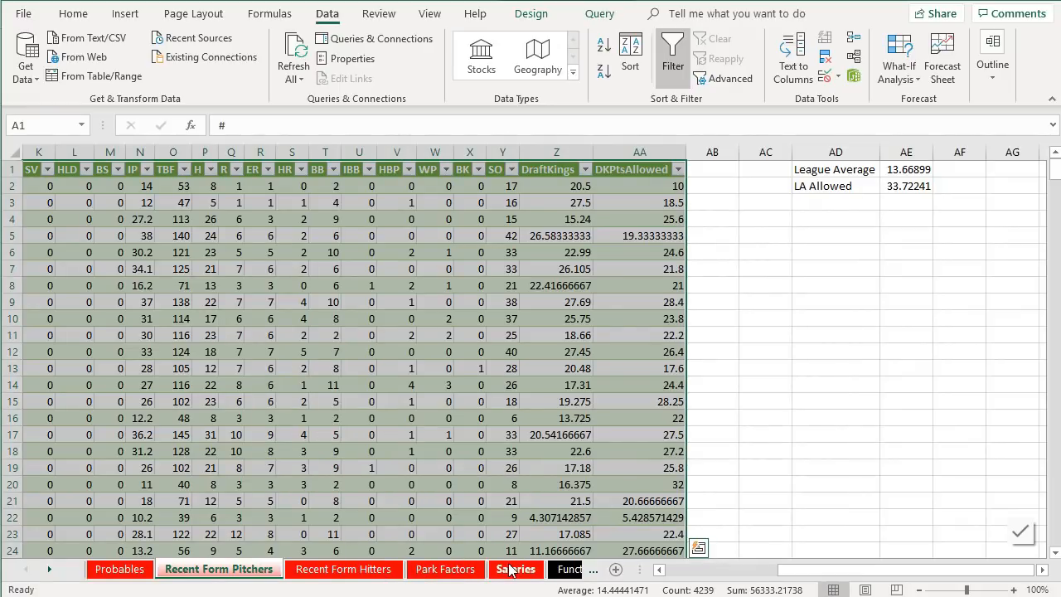
pyautogui.click(564, 571)
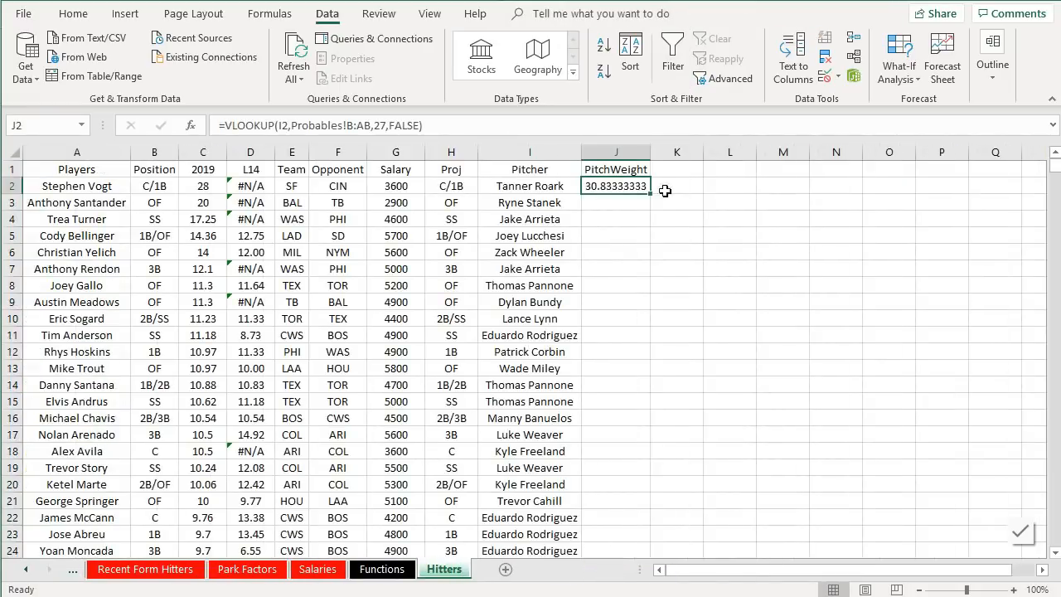
# - Divide the PitchWeight VLOOKUP in J2 by the LA Allowed value 'Recent Form Pitchers'!$AE$2 and confirm the formula
pyautogui.click(479, 123)
pyautogui.write('/')
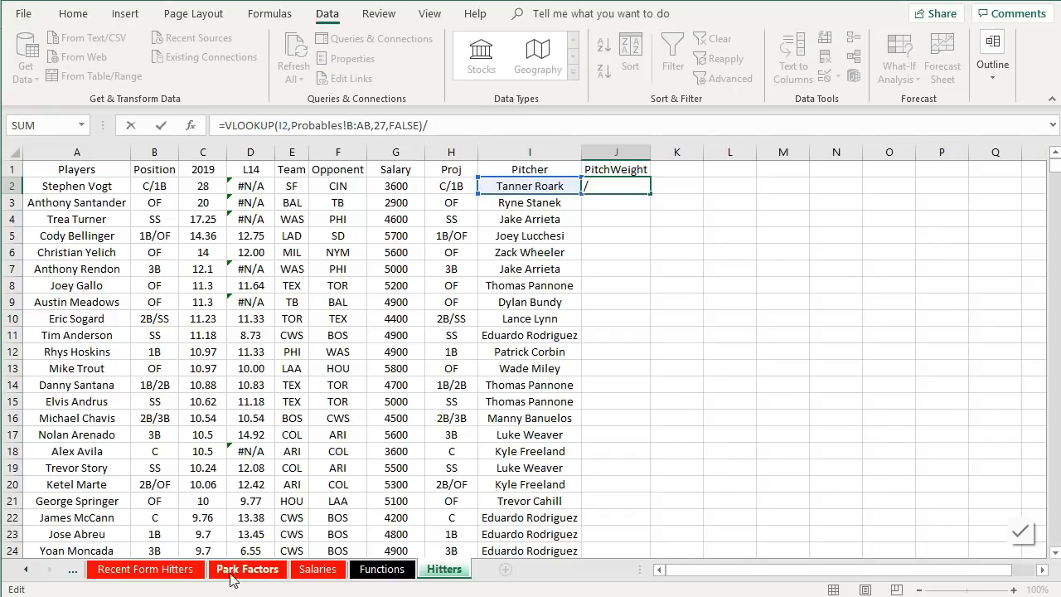
pyautogui.click(27, 570)
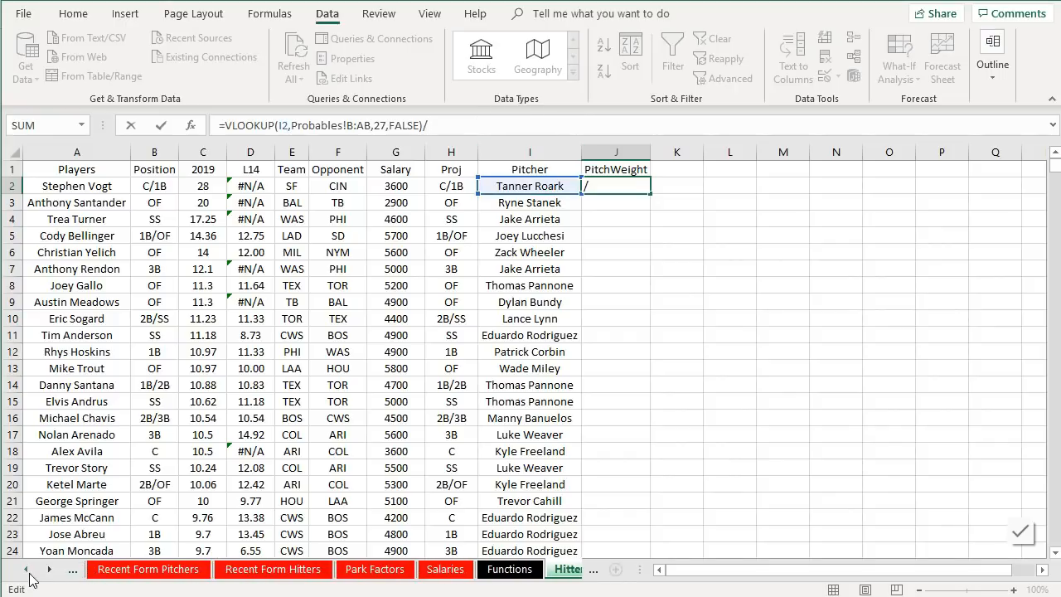
pyautogui.click(126, 572)
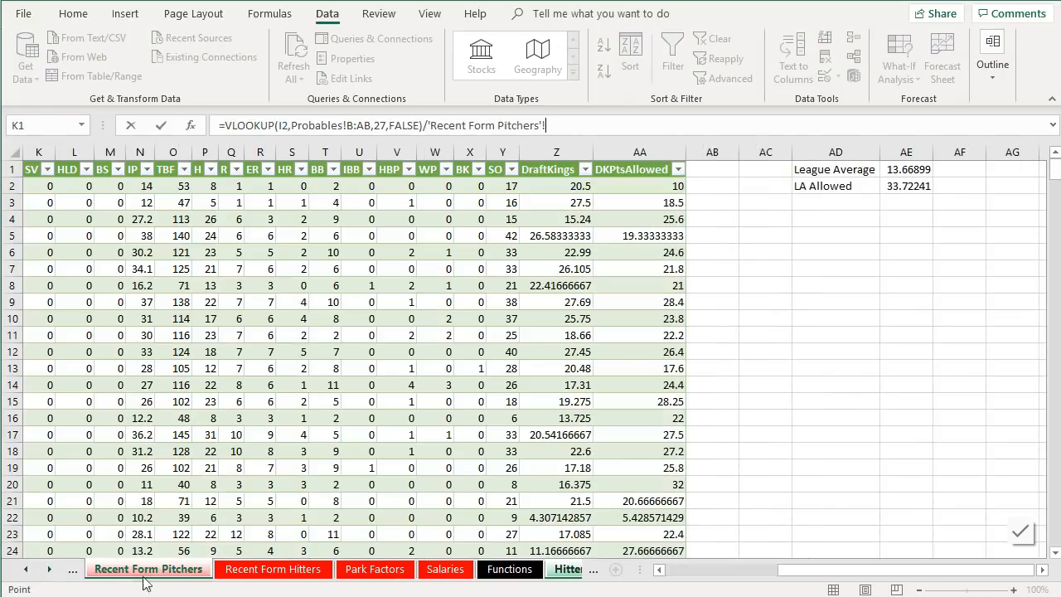
pyautogui.click(908, 189)
pyautogui.click(544, 124)
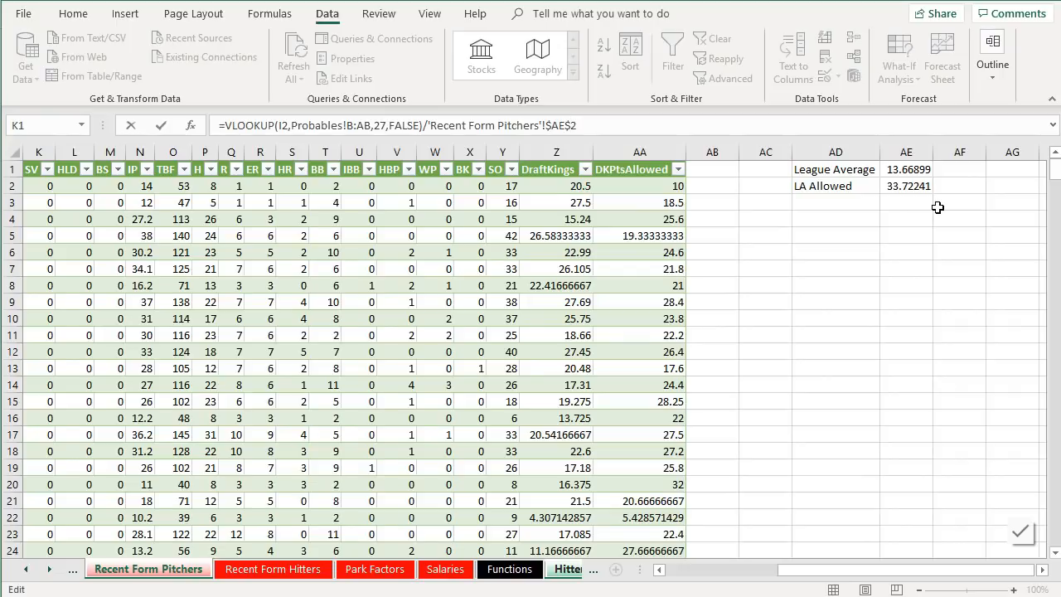
pyautogui.press('Return')
pyautogui.click(610, 187)
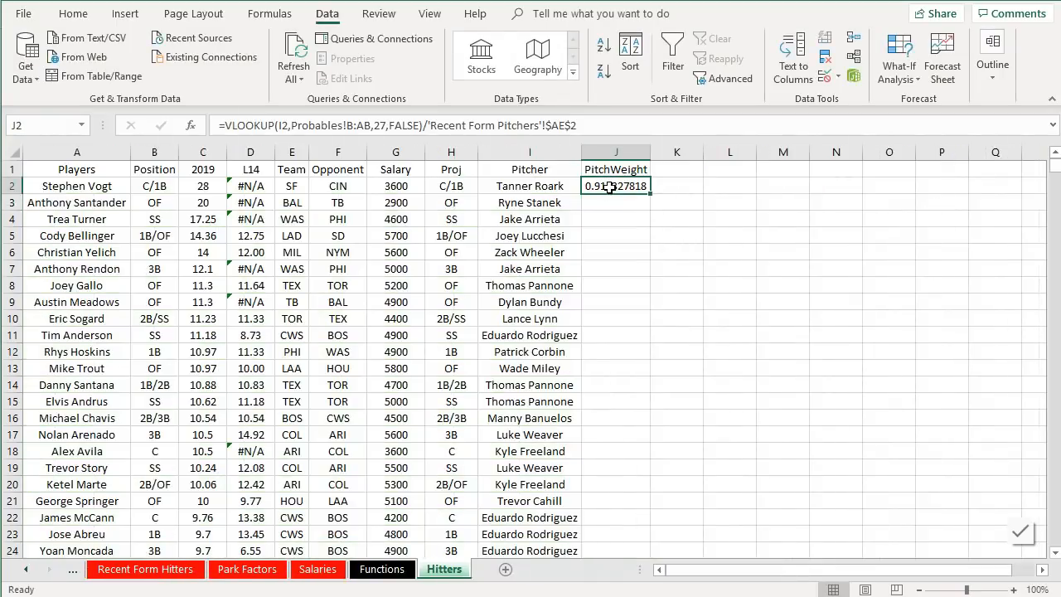
# - Reduce the PitchWeight result in J2 to three decimal places
pyautogui.click(86, 12)
pyautogui.click(589, 73)
pyautogui.click(588, 73)
pyautogui.click(589, 73)
pyautogui.click(588, 73)
pyautogui.click(588, 73)
pyautogui.click(588, 73)
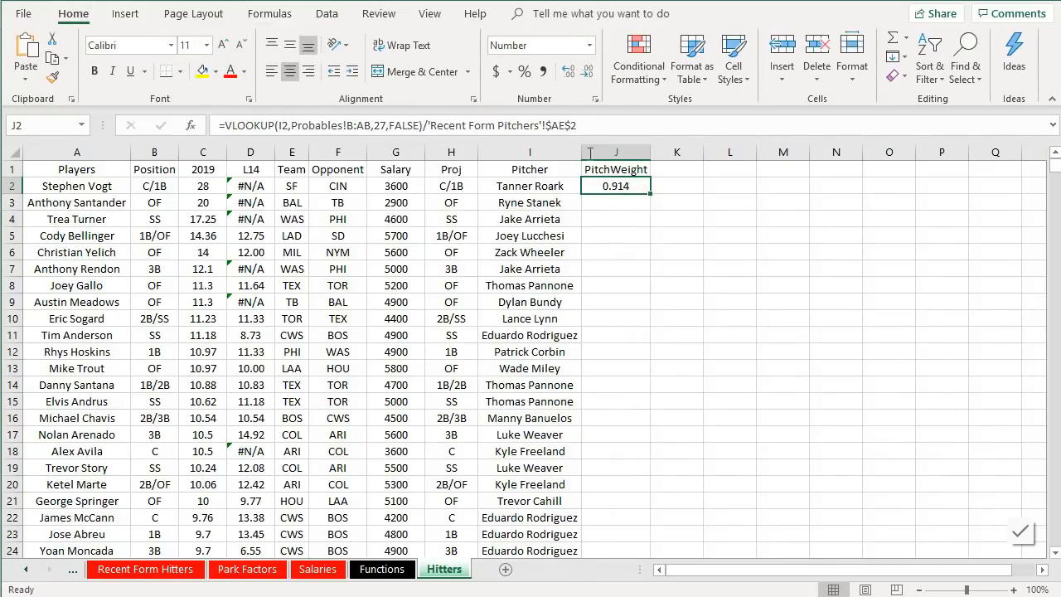
pyautogui.click(601, 232)
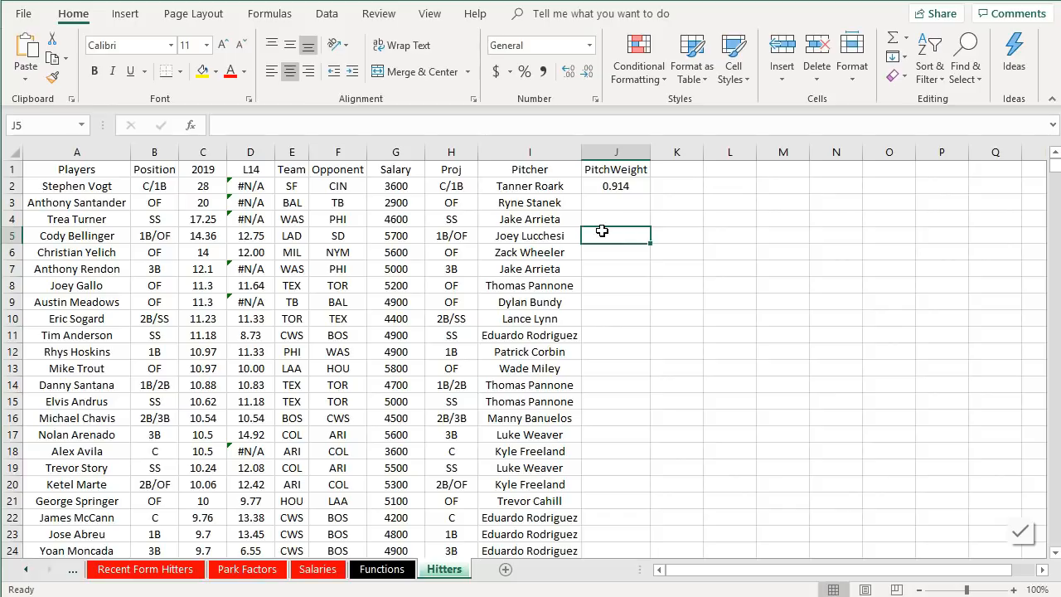
# - Fill the PitchWeight formula from J2 down the whole column for all hitters
pyautogui.click(617, 185)
pyautogui.moveTo(653, 194); pyautogui.dragTo(663, 290)
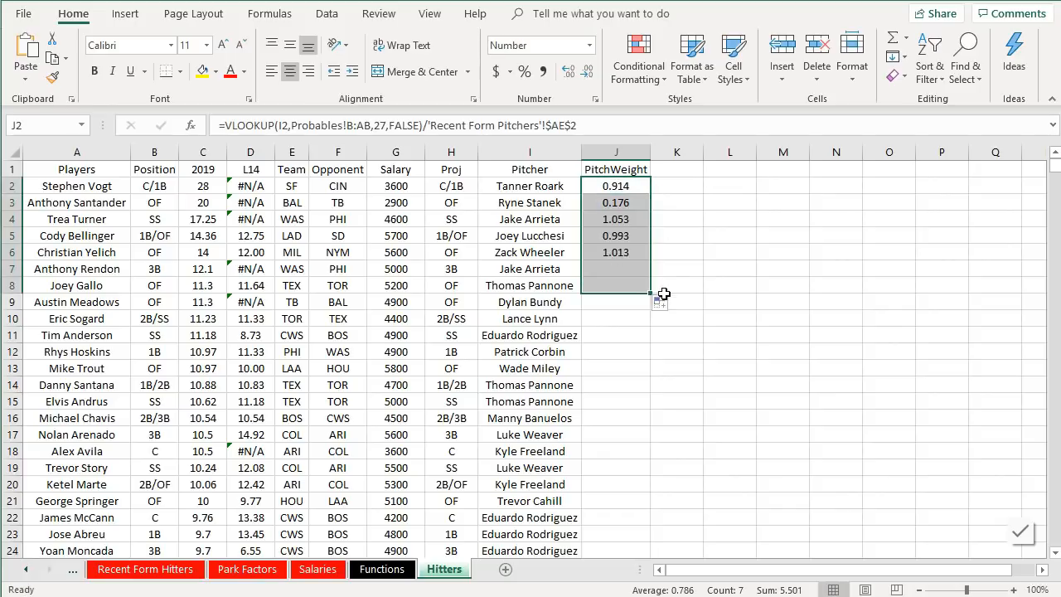
pyautogui.click(621, 269)
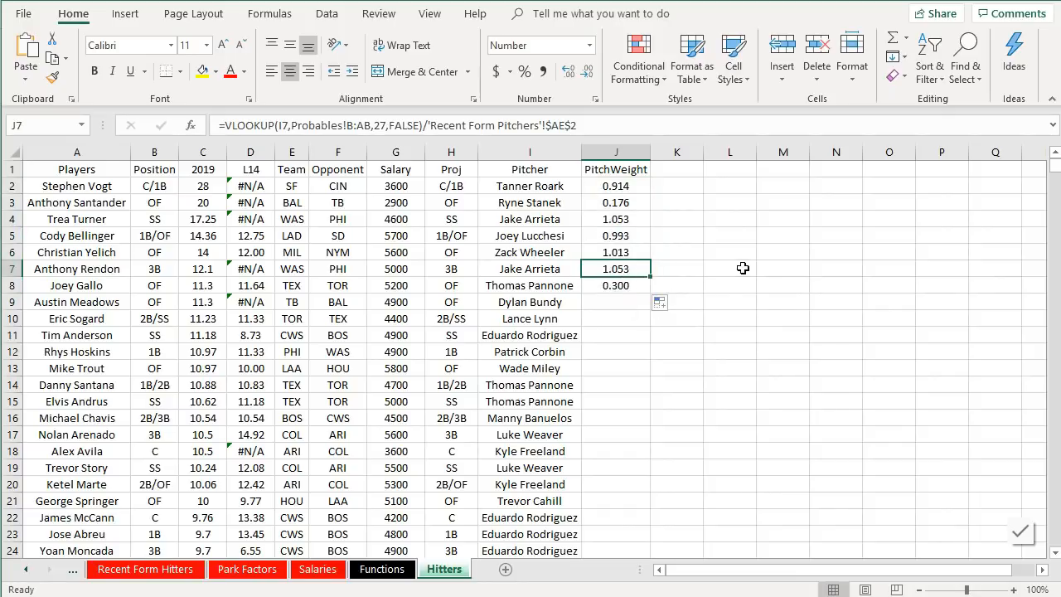
pyautogui.click(620, 283)
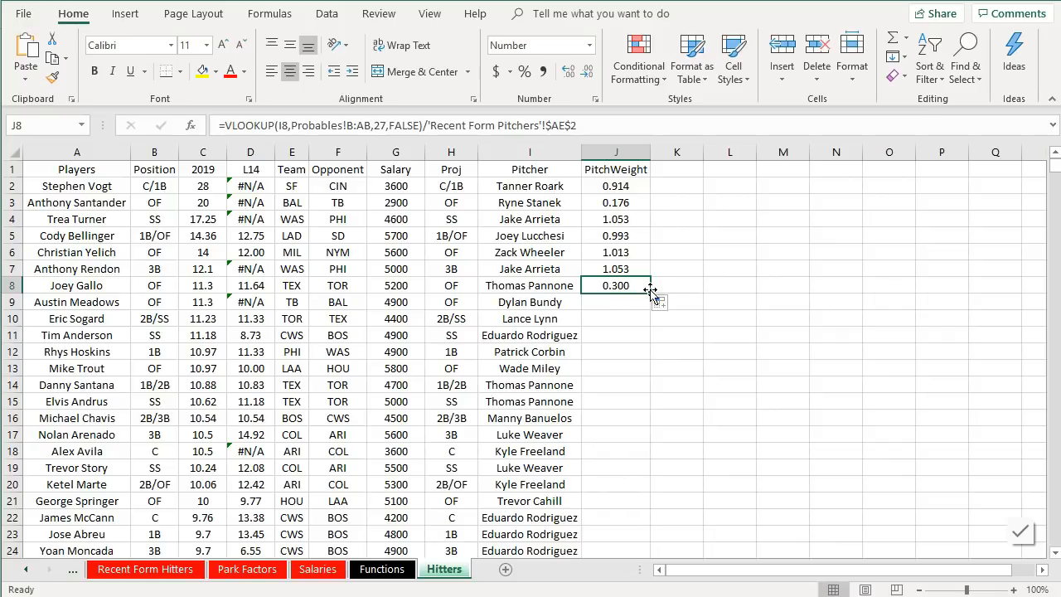
pyautogui.moveTo(650, 293); pyautogui.dragTo(637, 426)
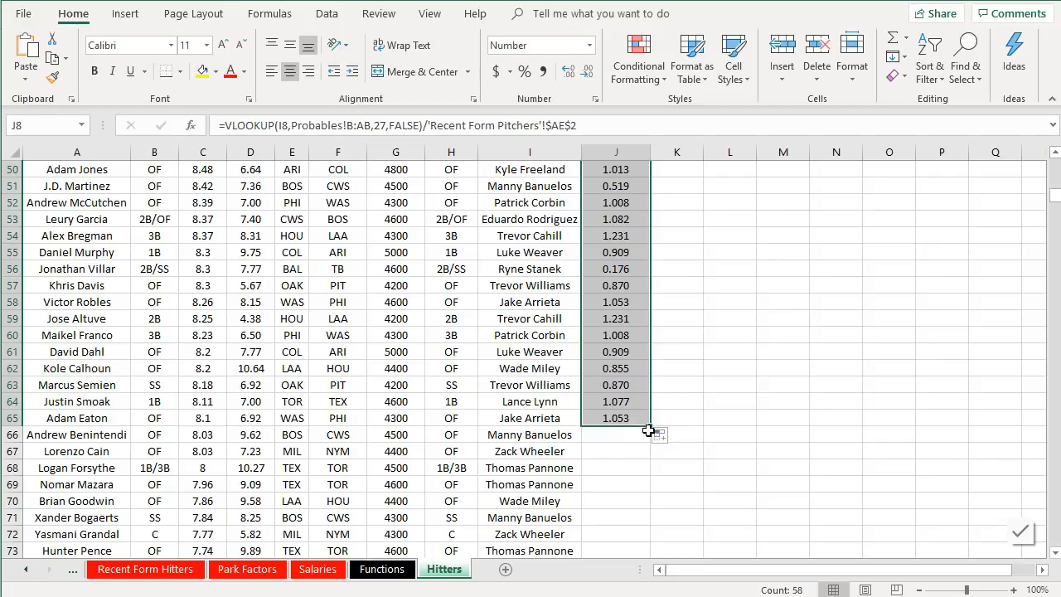
pyautogui.doubleClick(651, 426)
# - Wrap the J2 PitchWeight formula in IFERROR so it returns "1.0" when the lookup fails
pyautogui.scroll(-5, 645, 416)
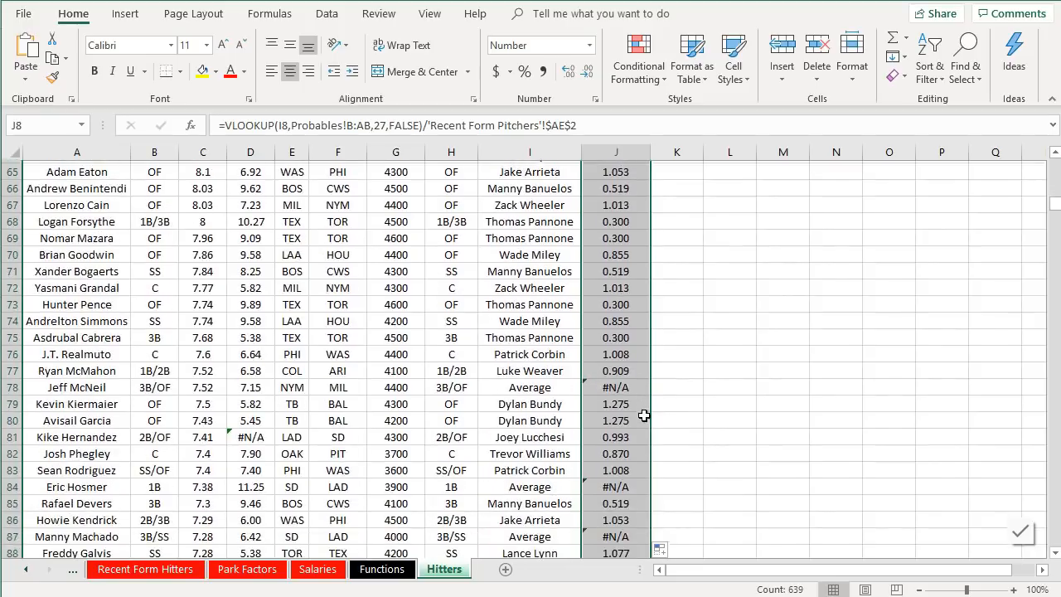
pyautogui.scroll(-2, 638, 416)
pyautogui.scroll(-8, 635, 417)
pyautogui.scroll(20, 635, 416)
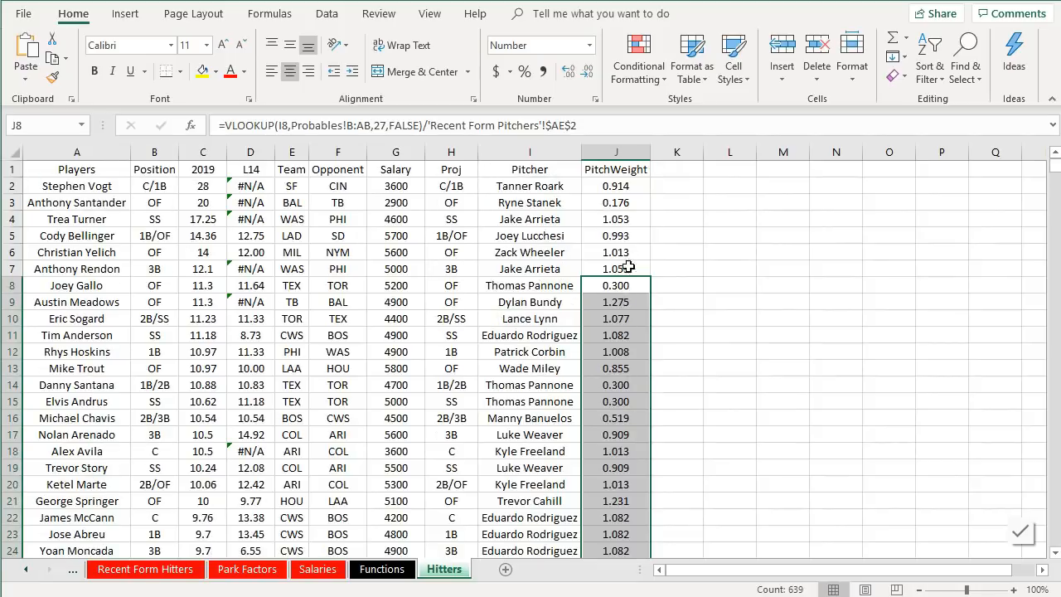
pyautogui.scroll(-1, 630, 220)
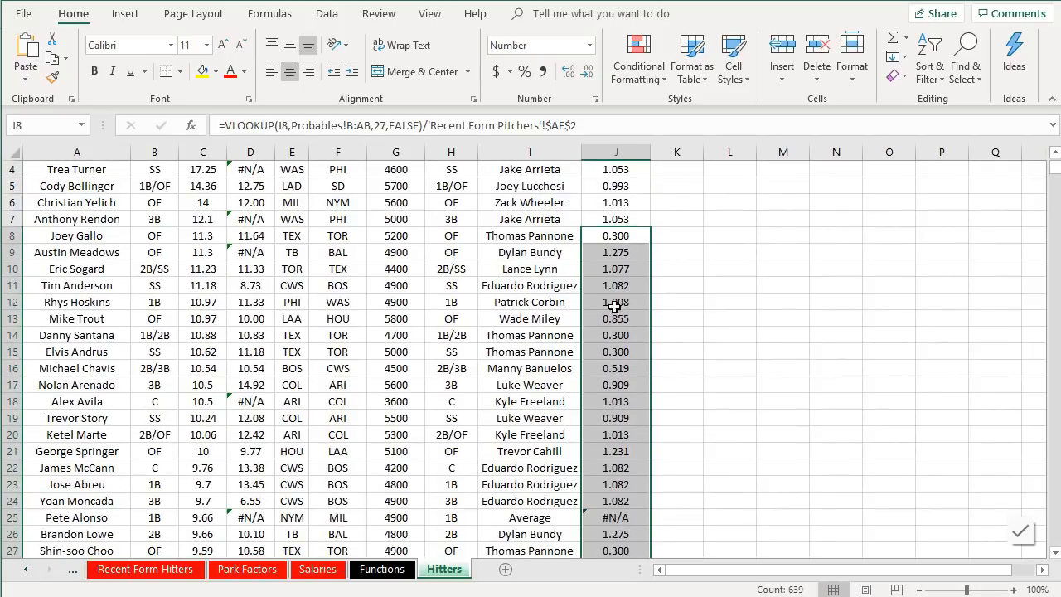
pyautogui.scroll(1, 620, 209)
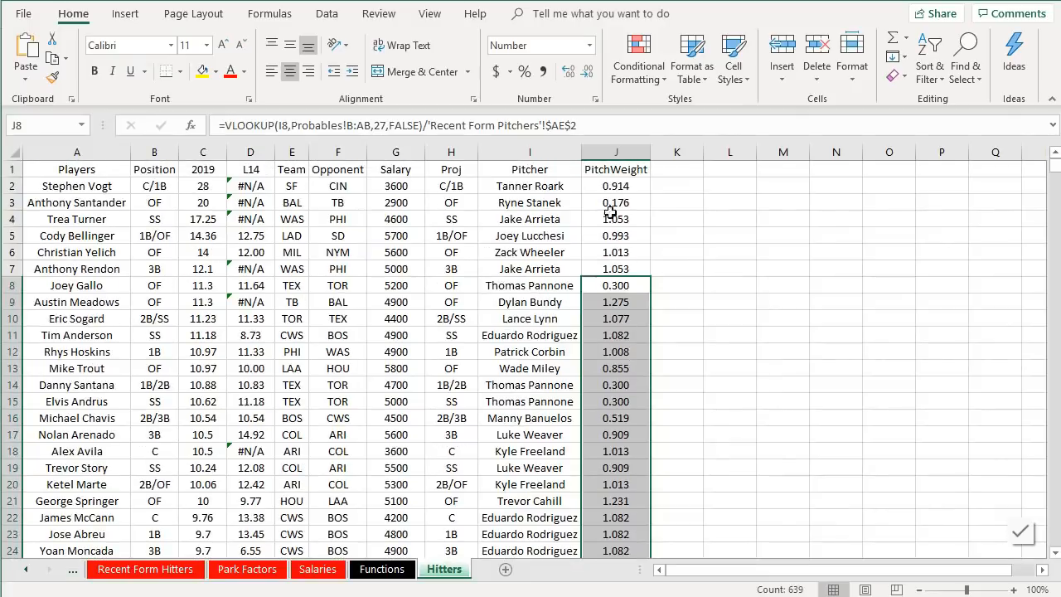
pyautogui.click(608, 187)
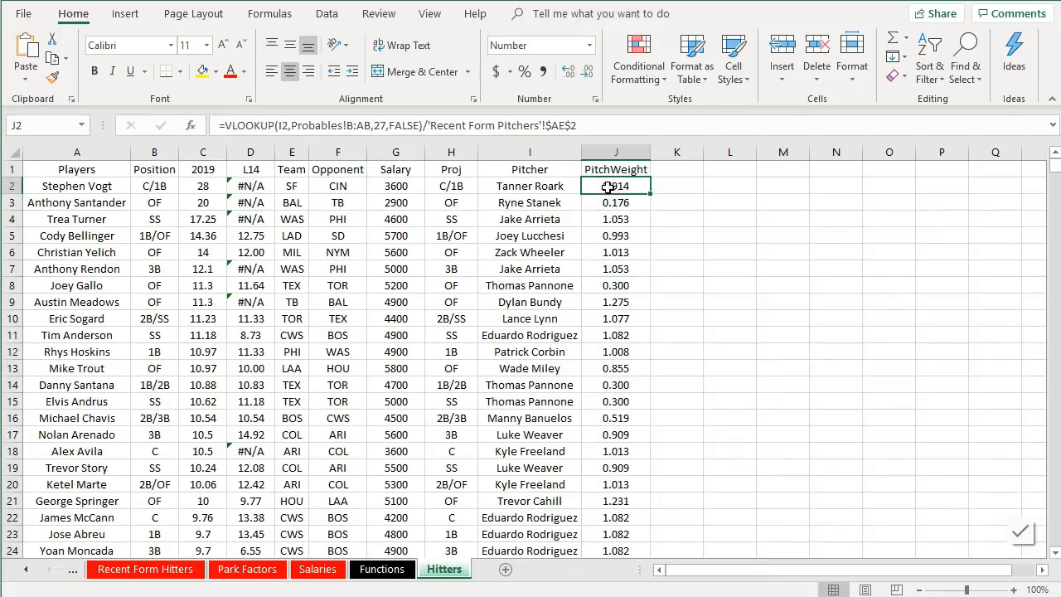
pyautogui.click(226, 125)
pyautogui.write('if')
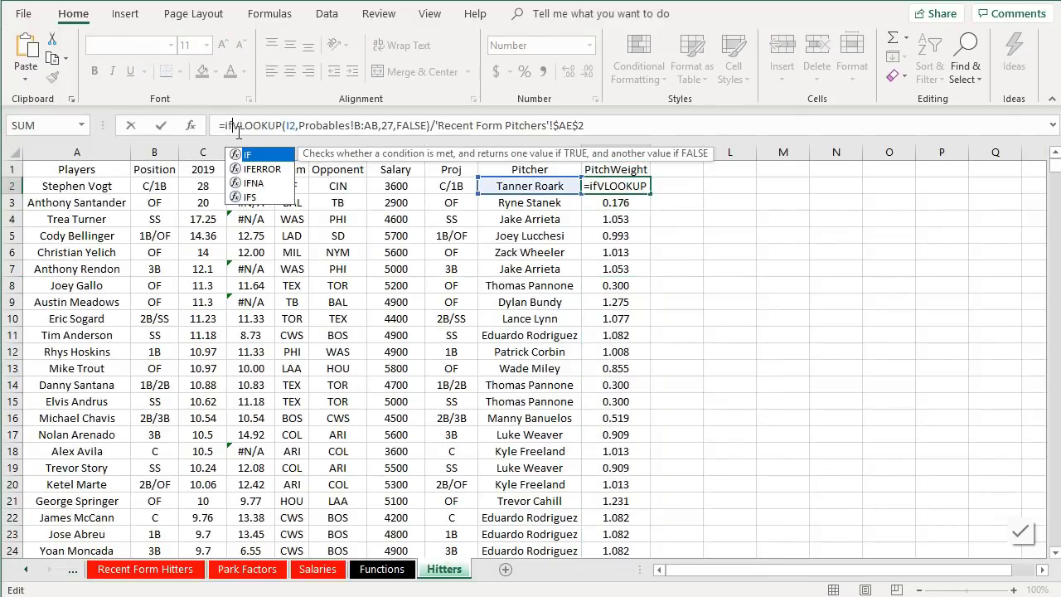
pyautogui.doubleClick(257, 169)
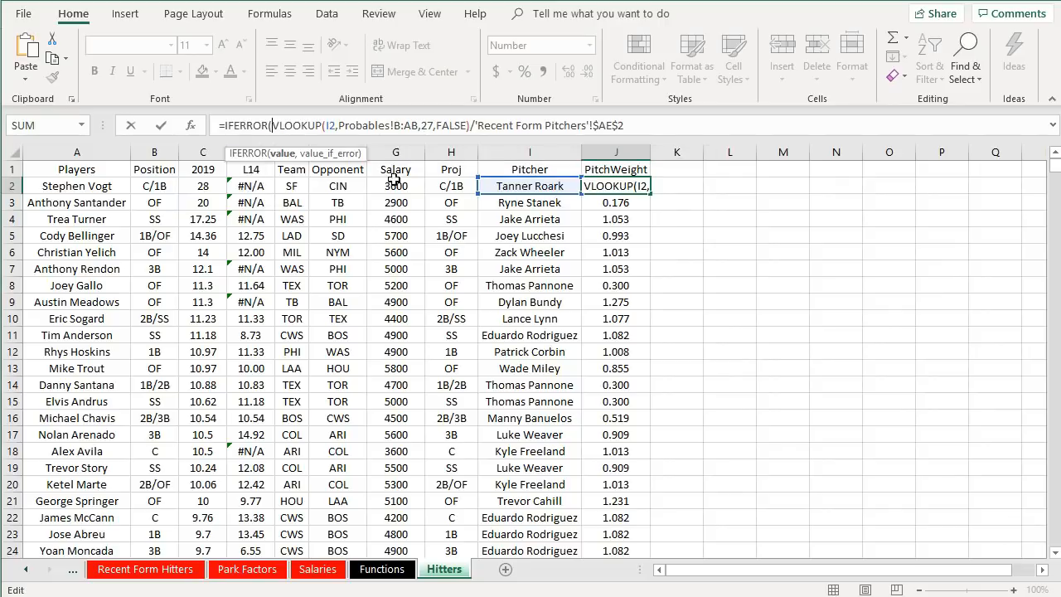
pyautogui.click(654, 125)
pyautogui.write(',')
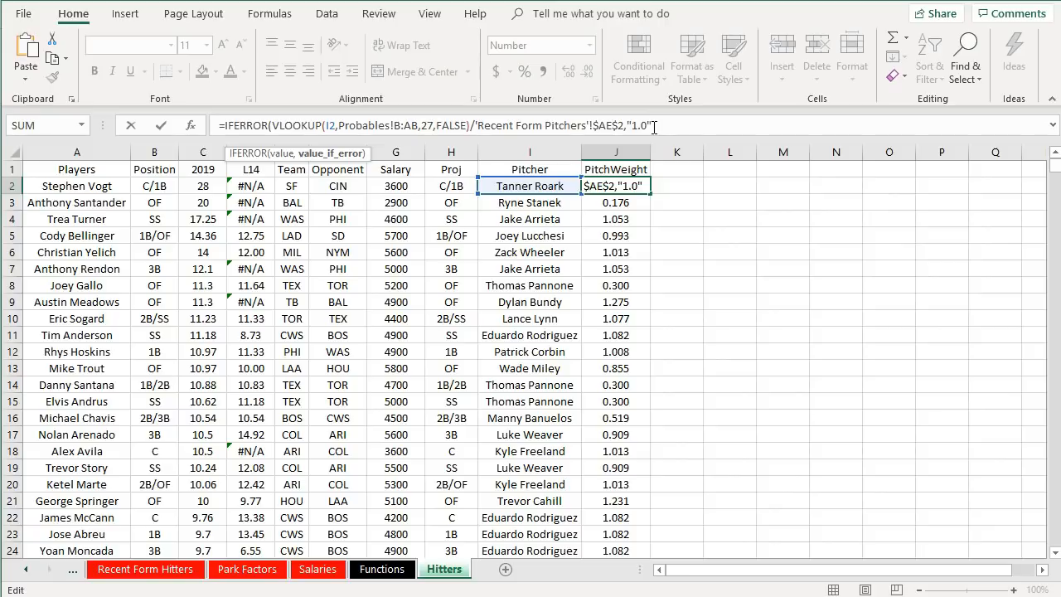
pyautogui.write('"1.0"')
pyautogui.press('Return')
pyautogui.press('Return')
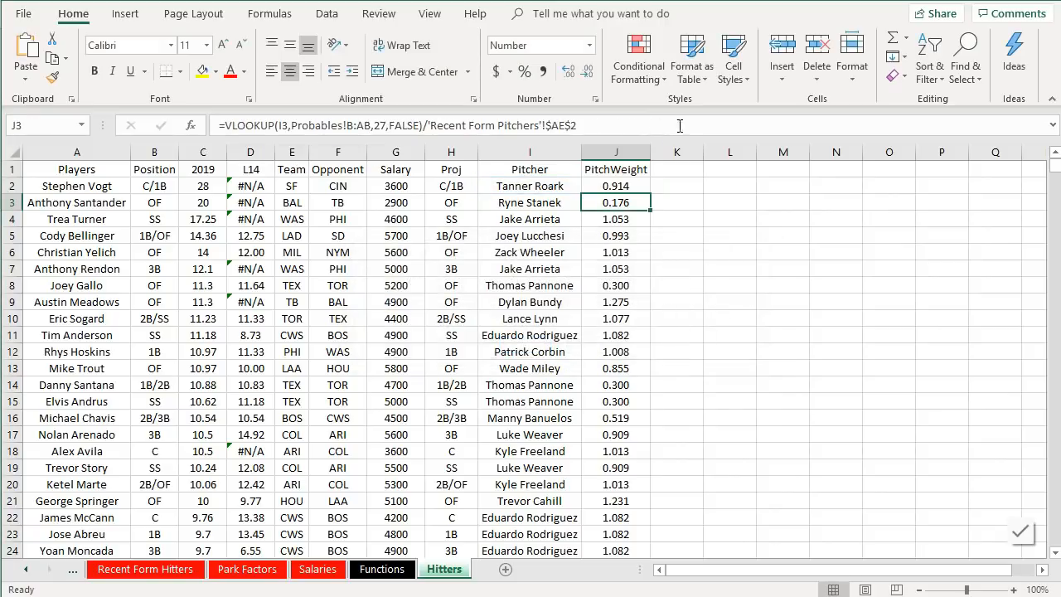
# - Fill the updated IFERROR PitchWeight formula from J2 down the entire column
pyautogui.click(647, 187)
pyautogui.moveTo(647, 190); pyautogui.dragTo(618, 495)
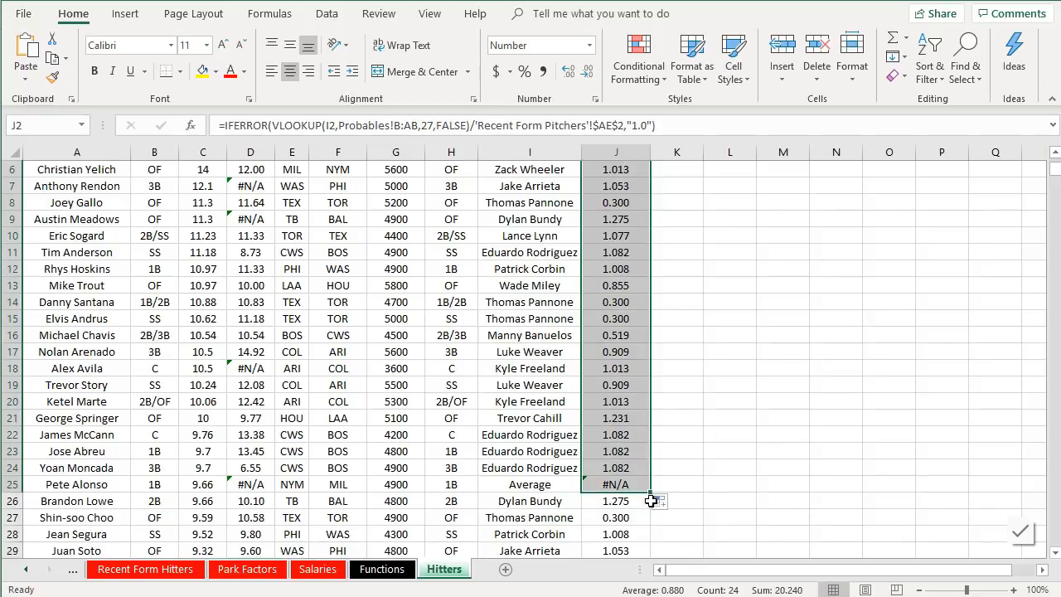
pyautogui.doubleClick(652, 494)
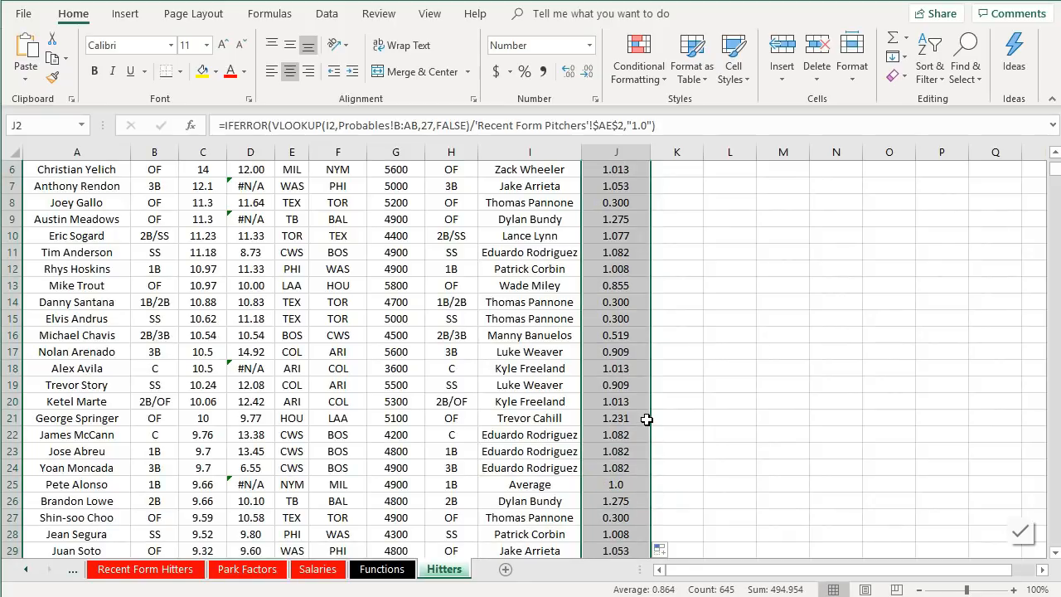
# - Review the filled PitchWeight values down the column, including rows with an Average pitcher
pyautogui.scroll(-4, 647, 419)
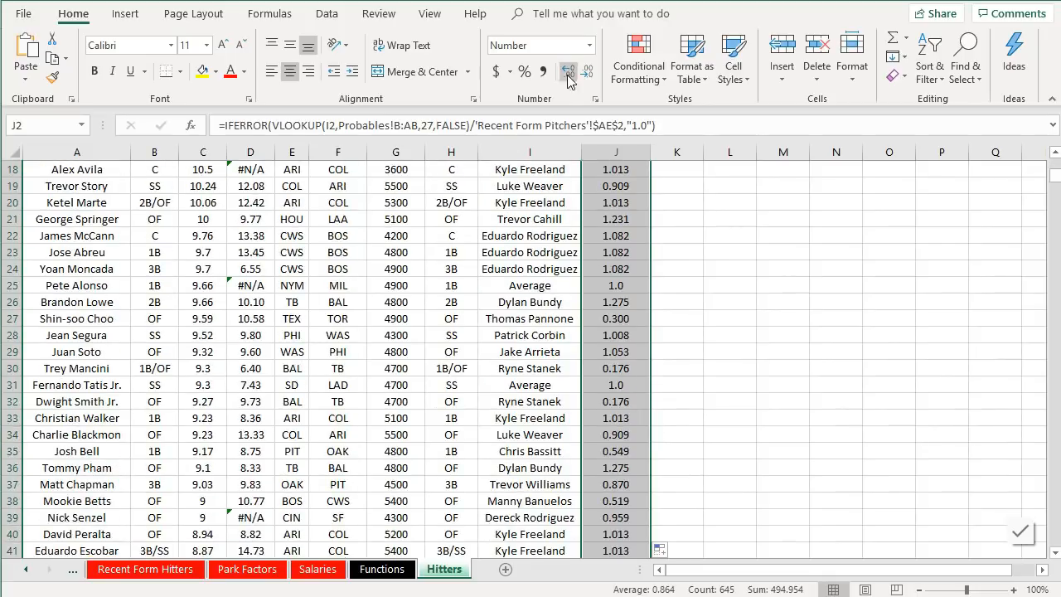
pyautogui.click(587, 75)
pyautogui.click(569, 77)
pyautogui.scroll(-8, 657, 317)
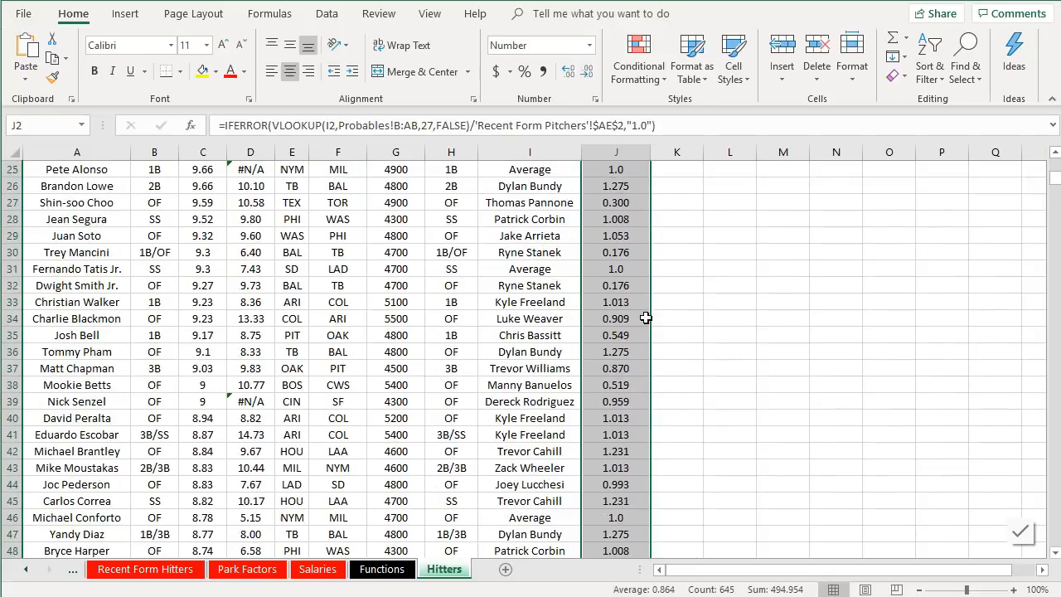
pyautogui.click(622, 269)
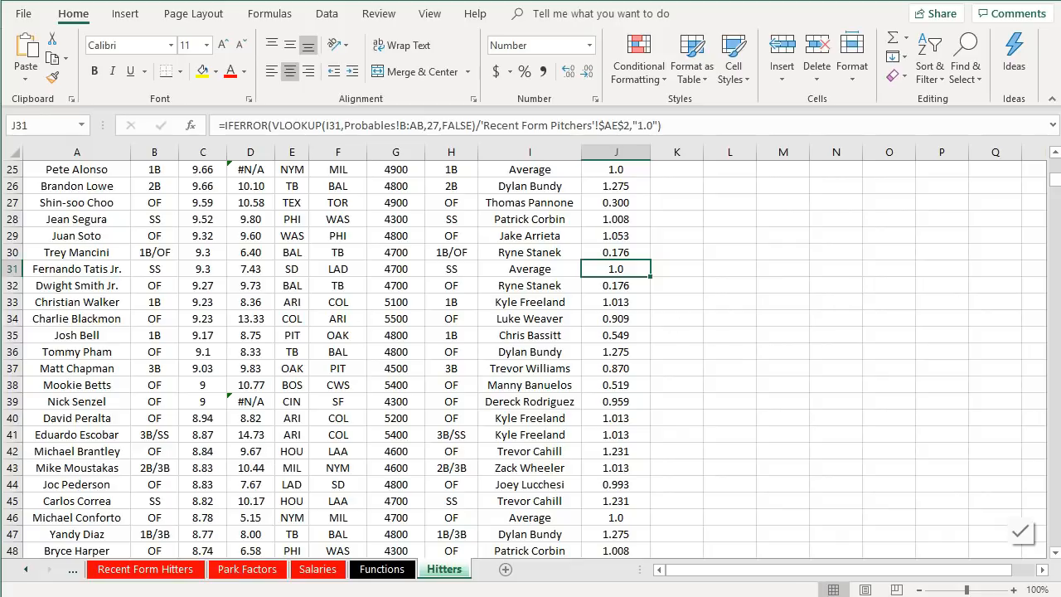
pyautogui.scroll(8, 688, 262)
pyautogui.click(688, 262)
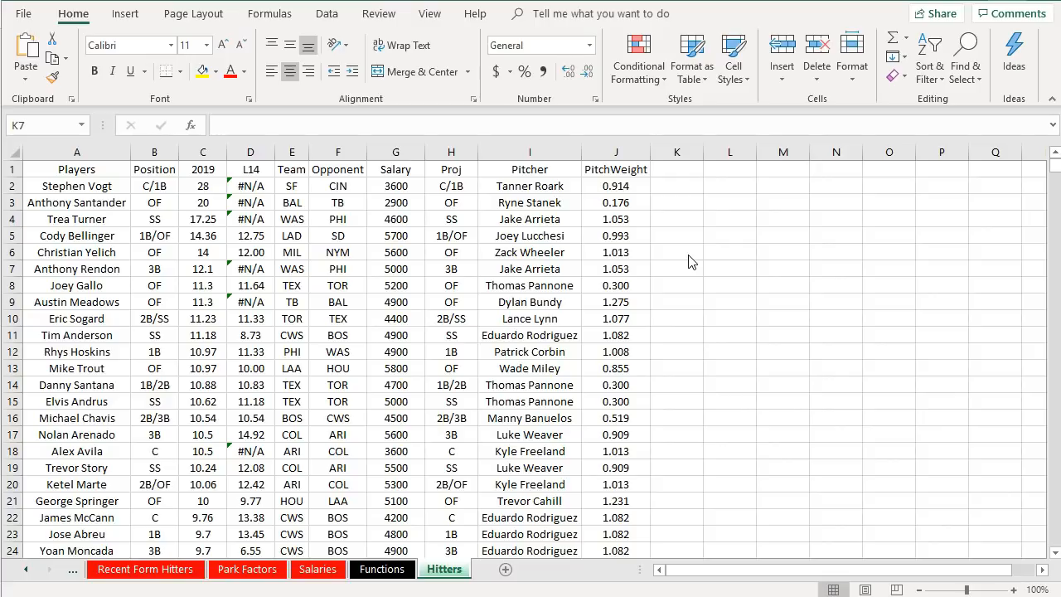
# - Add the column headers Park in K1 and ParkWeight in L1, and adjust both column widths
pyautogui.click(241, 152)
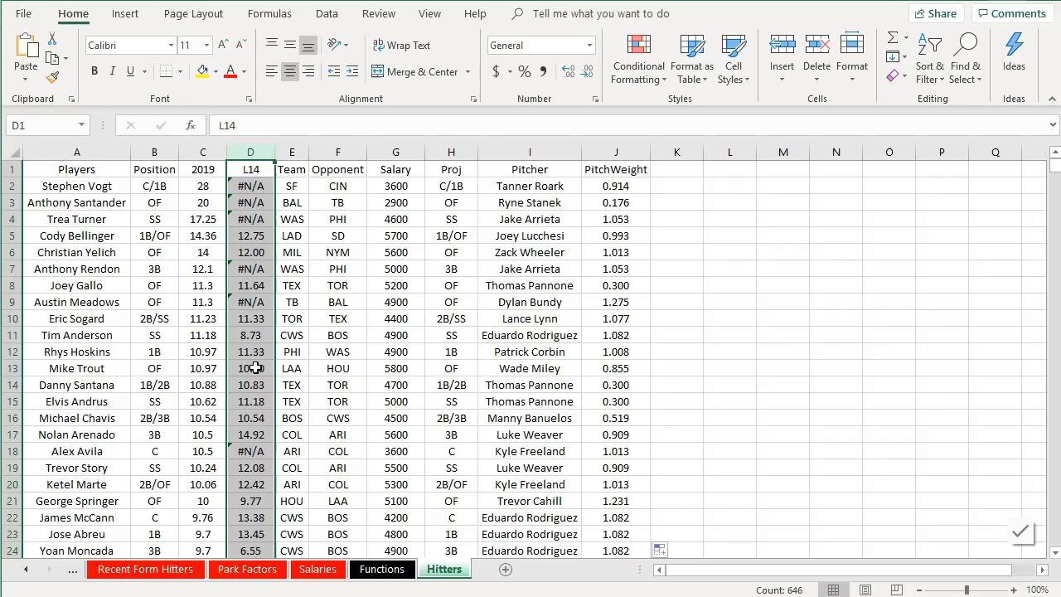
pyautogui.click(611, 151)
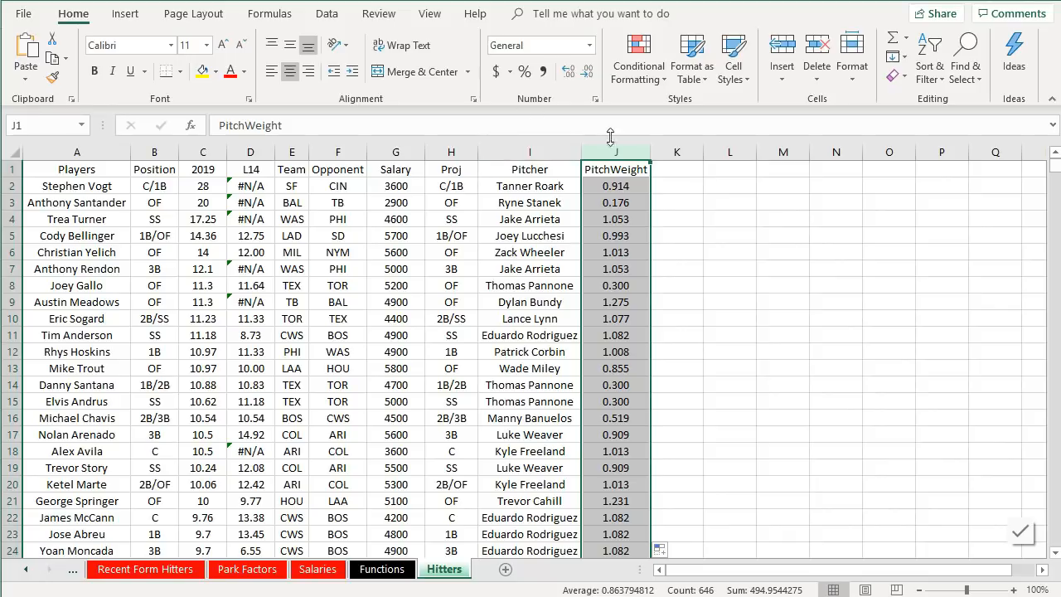
pyautogui.click(683, 171)
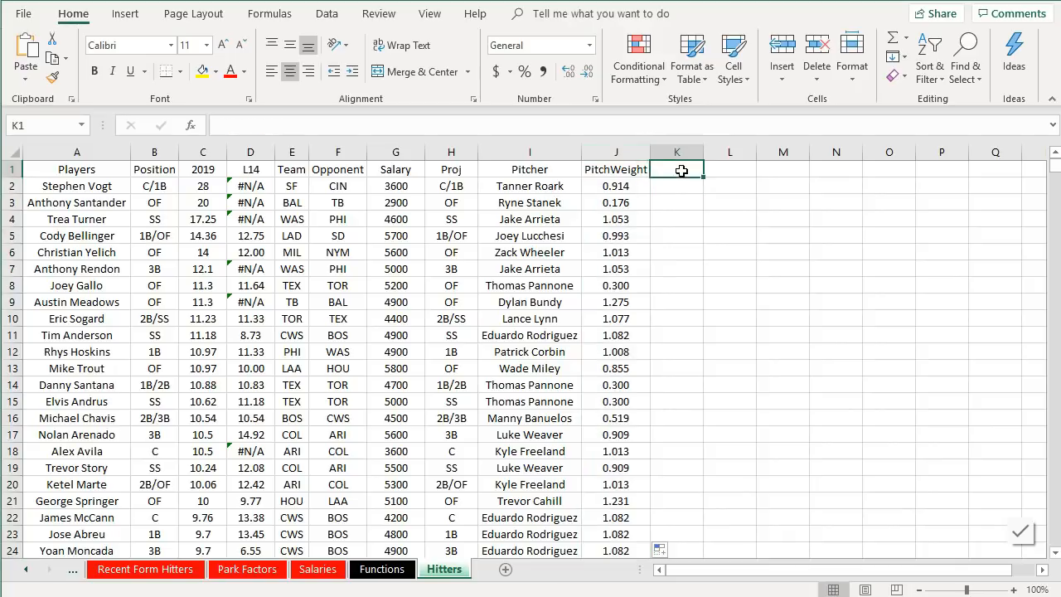
pyautogui.write('Ballpa')
pyautogui.press('BackSpace')
pyautogui.press('BackSpace')
pyautogui.press('BackSpace')
pyautogui.press('BackSpace')
pyautogui.press('BackSpace')
pyautogui.write('a')
pyautogui.press('Tab')
pyautogui.write('ParkWeight')
pyautogui.press('Return')
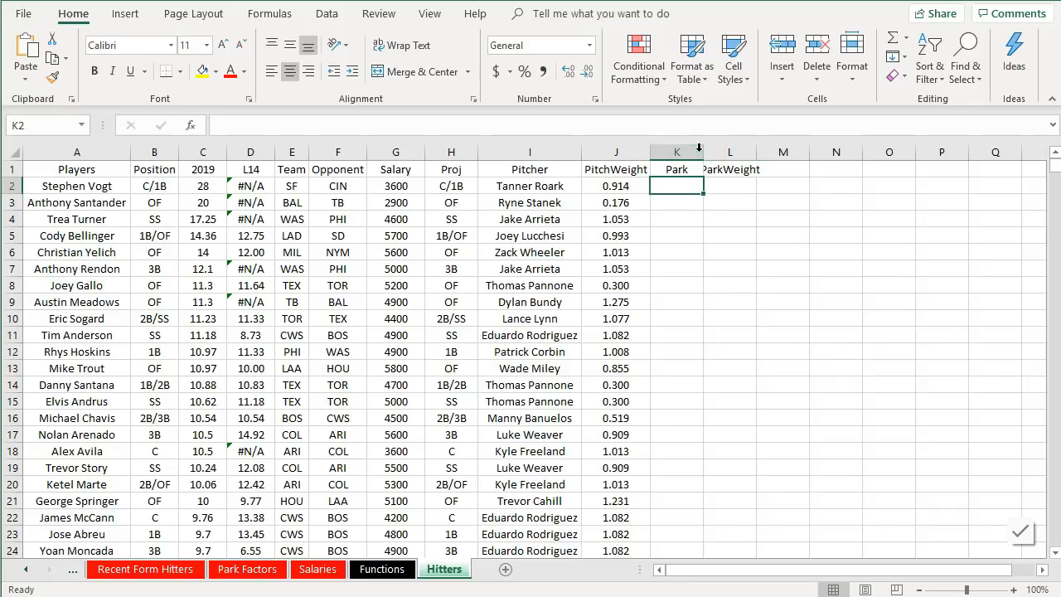
pyautogui.moveTo(702, 152); pyautogui.dragTo(679, 152)
pyautogui.doubleClick(732, 152)
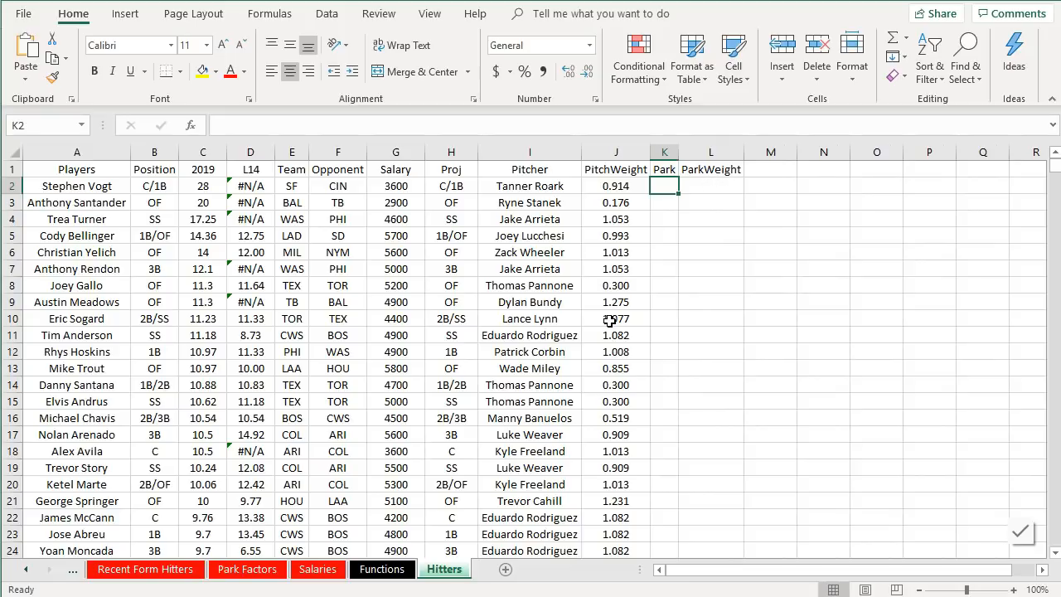
# - Examine the Salaries sheet's Game Info columns for the teams playing in each game
pyautogui.click(320, 570)
pyautogui.scroll(20, 457, 422)
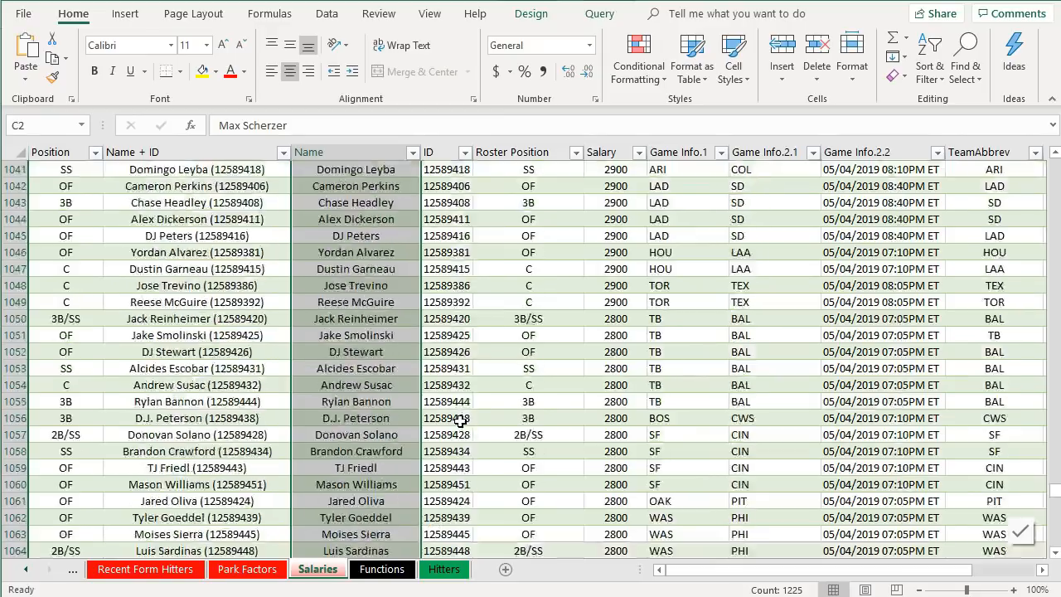
pyautogui.scroll(20, 460, 421)
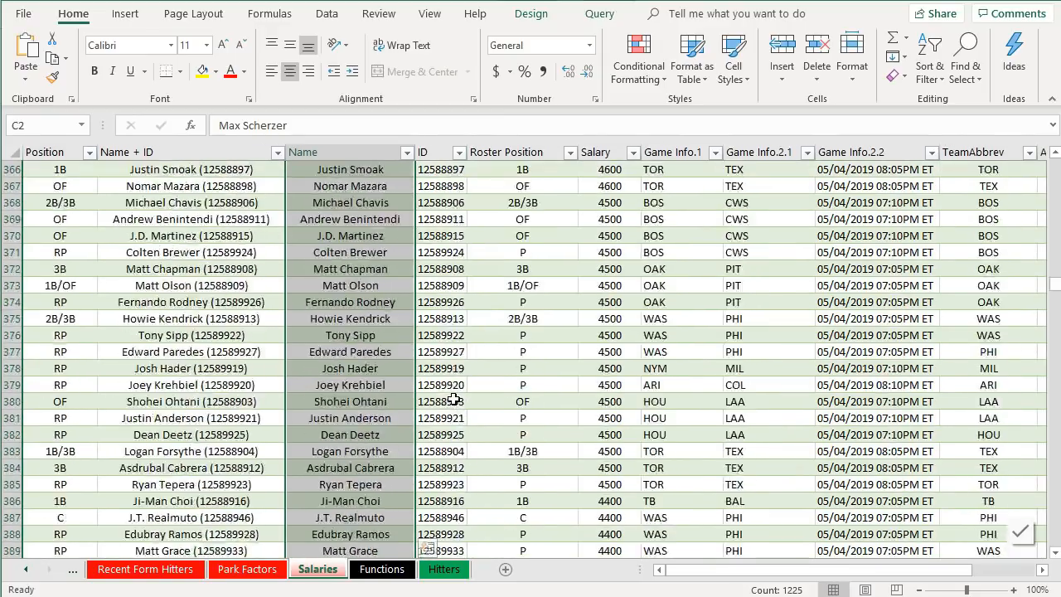
pyautogui.scroll(20, 455, 400)
pyautogui.click(485, 252)
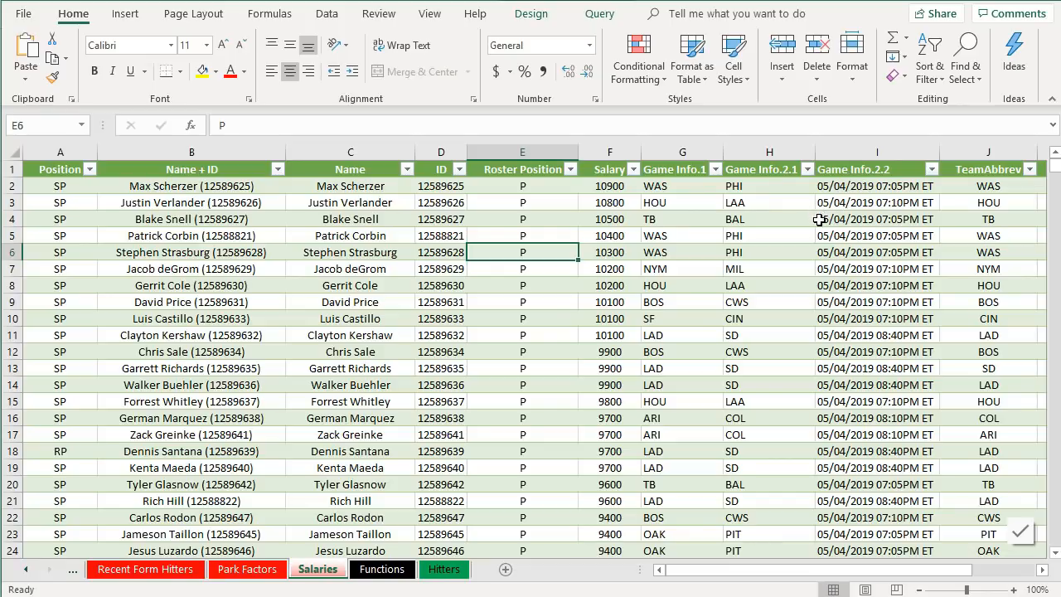
pyautogui.click(682, 152)
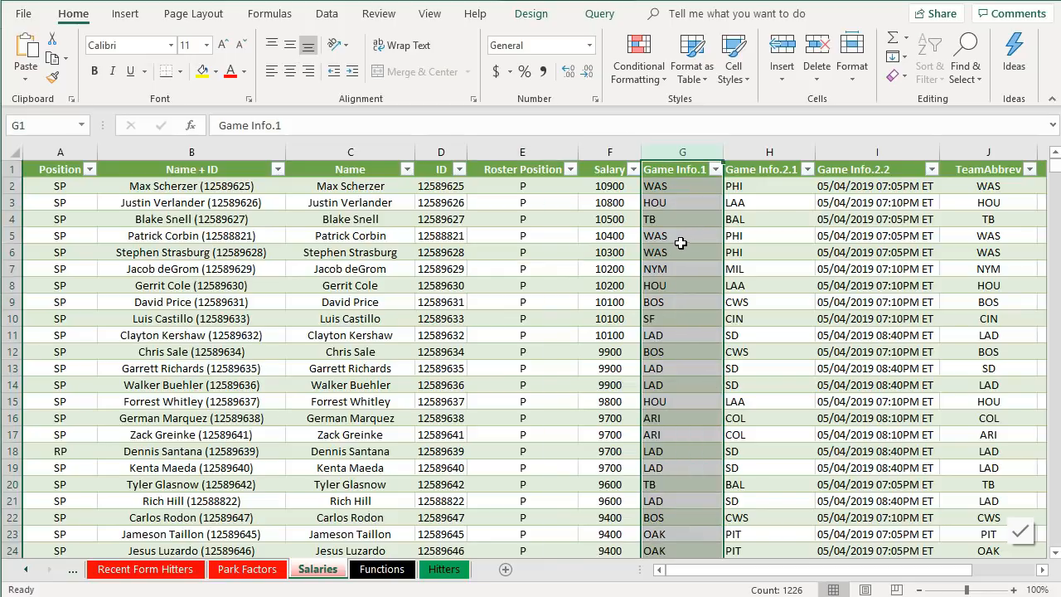
pyautogui.click(735, 155)
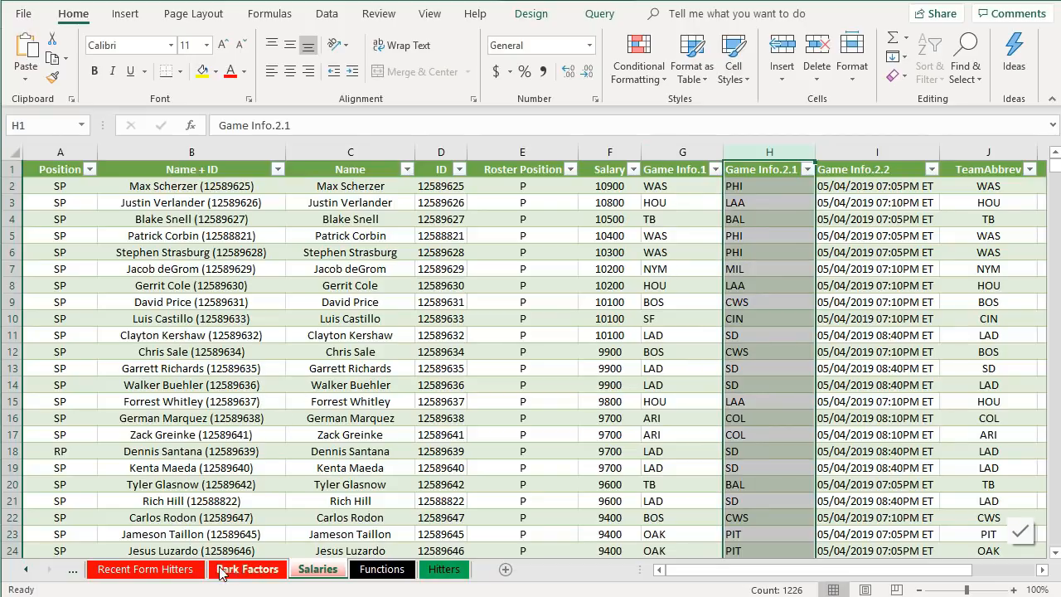
# - In the Hitters sheet, enter =VLOOKUP(A2,Salaries!C:H,6,FALSE) in K2 to get each hitter's park, and fill it down column K
pyautogui.click(445, 571)
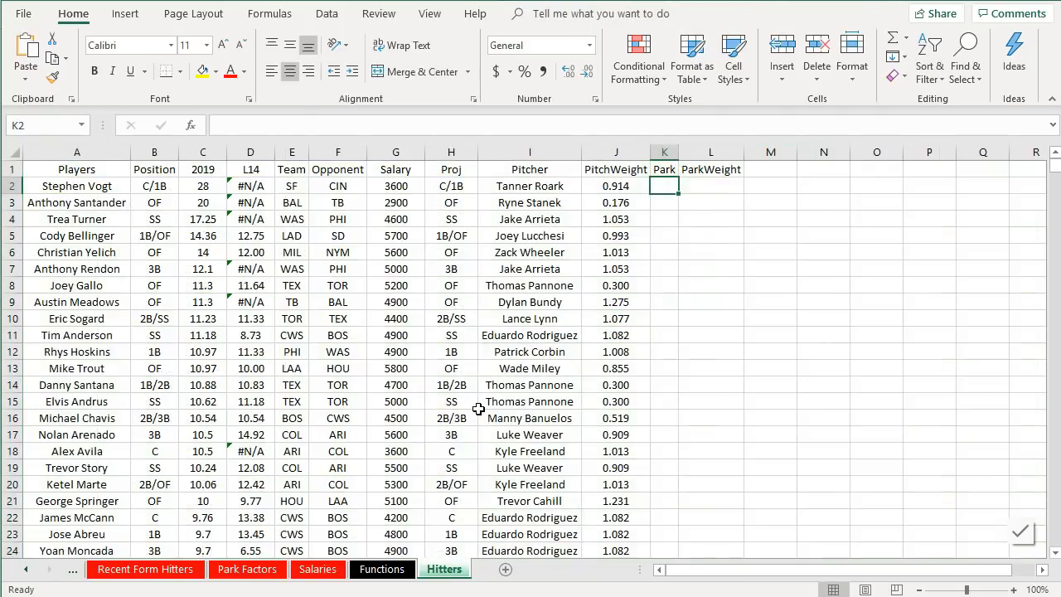
pyautogui.write('=vloo')
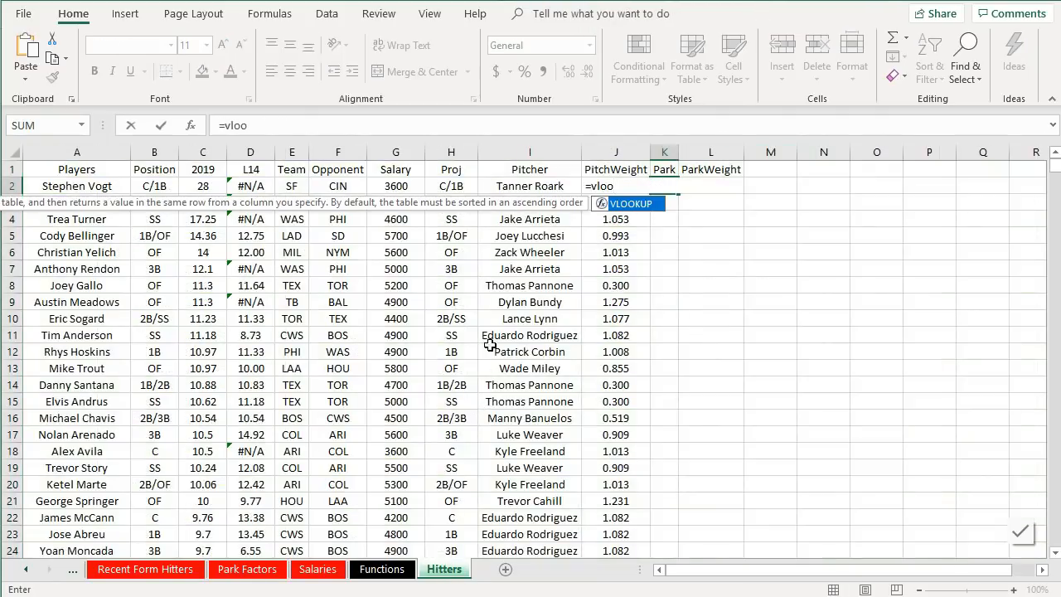
pyautogui.doubleClick(623, 208)
pyautogui.click(99, 187)
pyautogui.write(',')
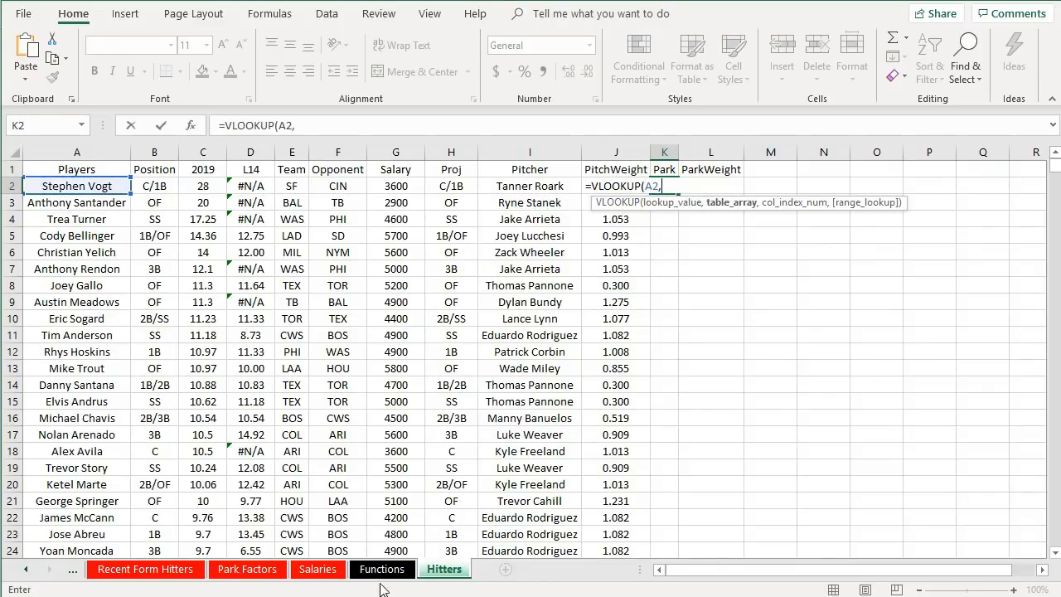
pyautogui.click(318, 569)
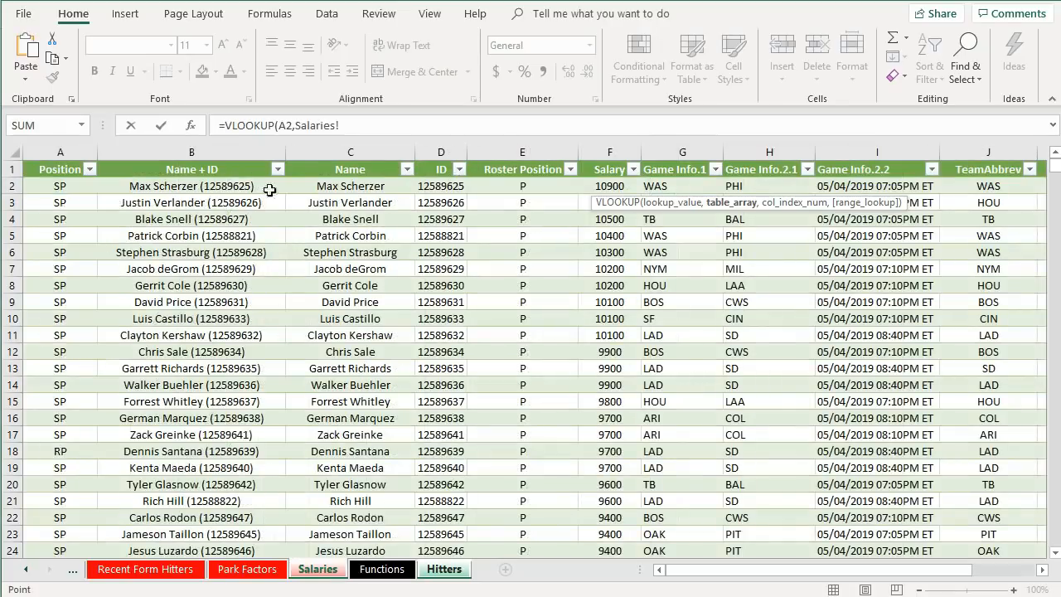
pyautogui.moveTo(382, 185); pyautogui.dragTo(790, 200)
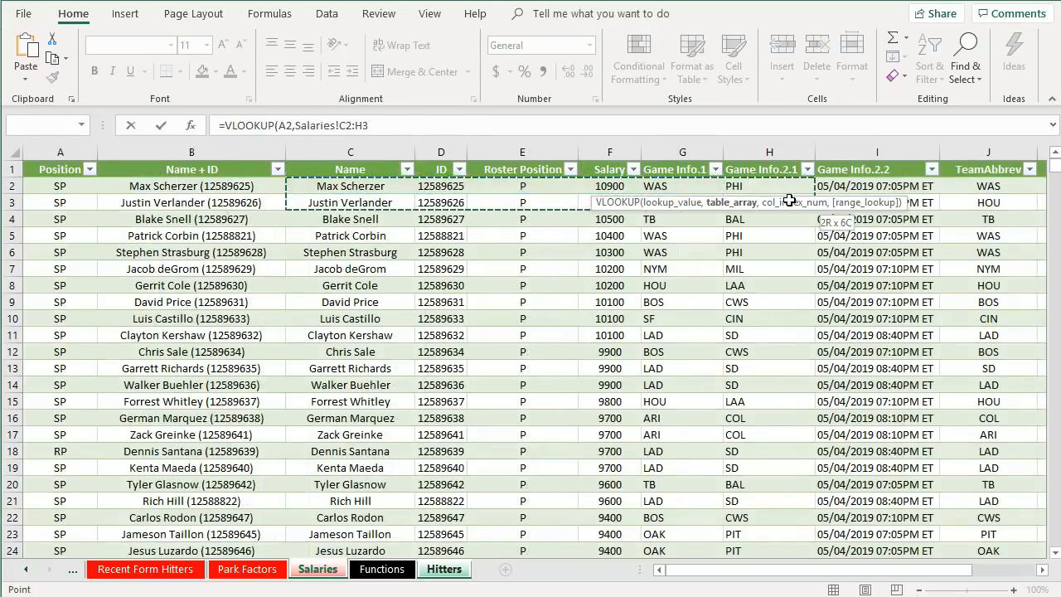
pyautogui.click(472, 128)
pyautogui.write(',6,false')
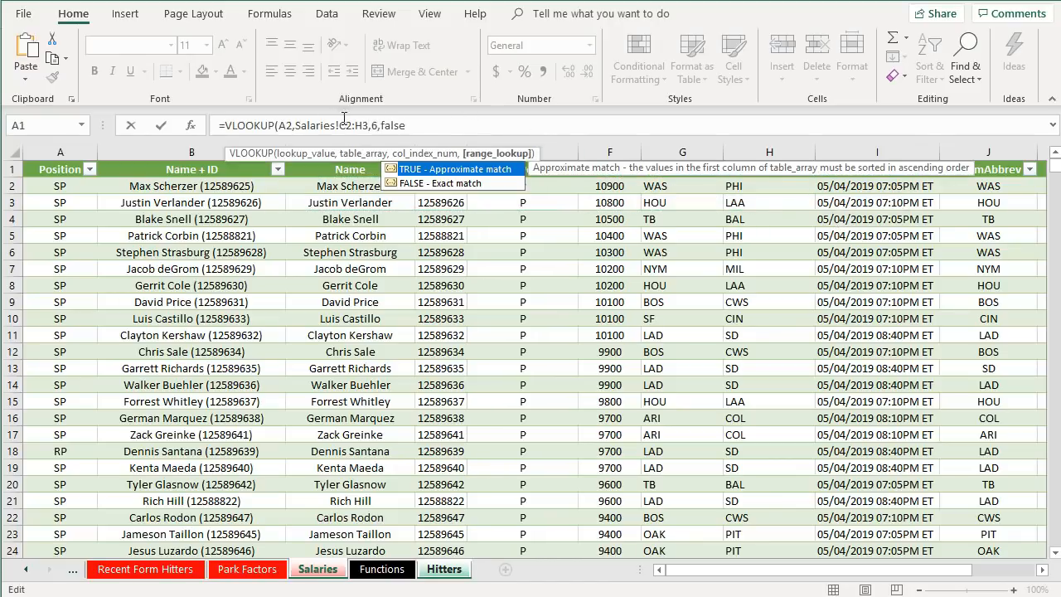
pyautogui.click(352, 124)
pyautogui.press('BackSpace')
pyautogui.click(362, 125)
pyautogui.press('BackSpace')
pyautogui.press('Return')
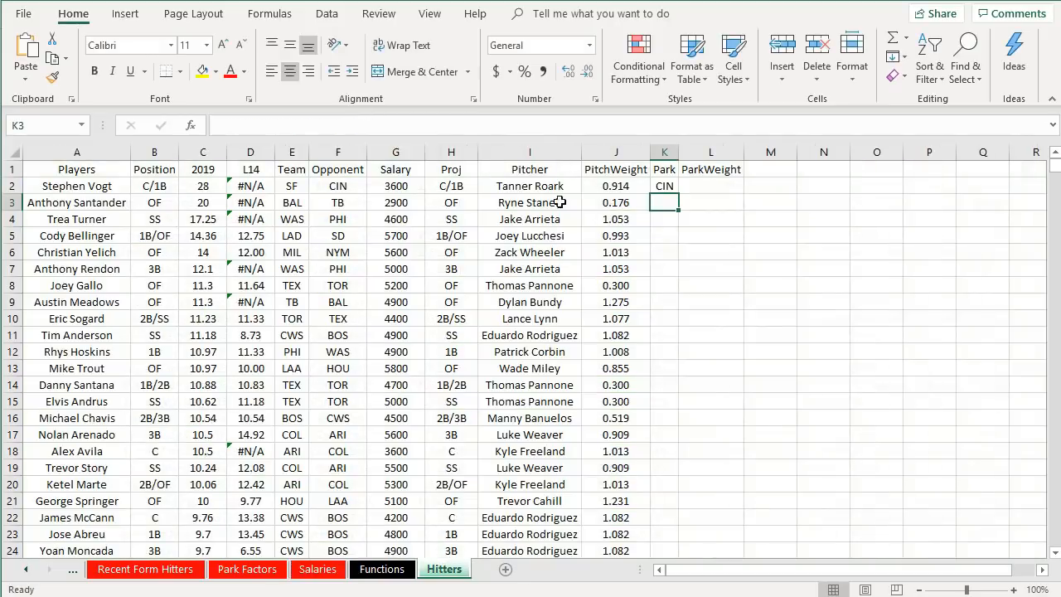
pyautogui.click(663, 188)
pyautogui.doubleClick(678, 195)
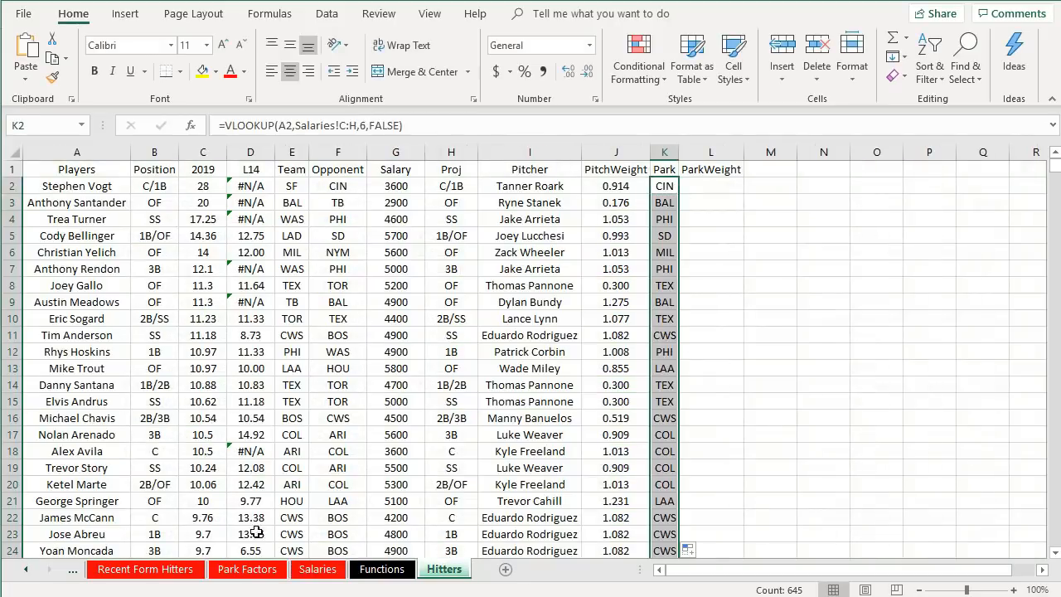
# - Open the Park Factors sheet and review its table of park names and factors
pyautogui.click(269, 569)
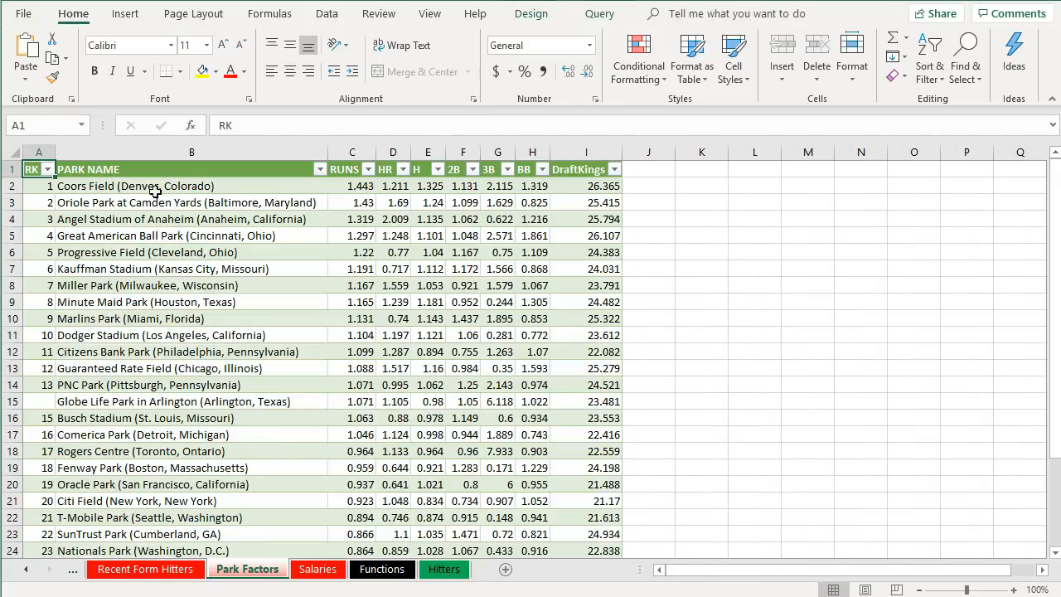
pyautogui.scroll(-1, 155, 383)
pyautogui.scroll(-5, 153, 377)
pyautogui.scroll(6, 152, 374)
pyautogui.scroll(-5, 616, 468)
pyautogui.scroll(5, 616, 462)
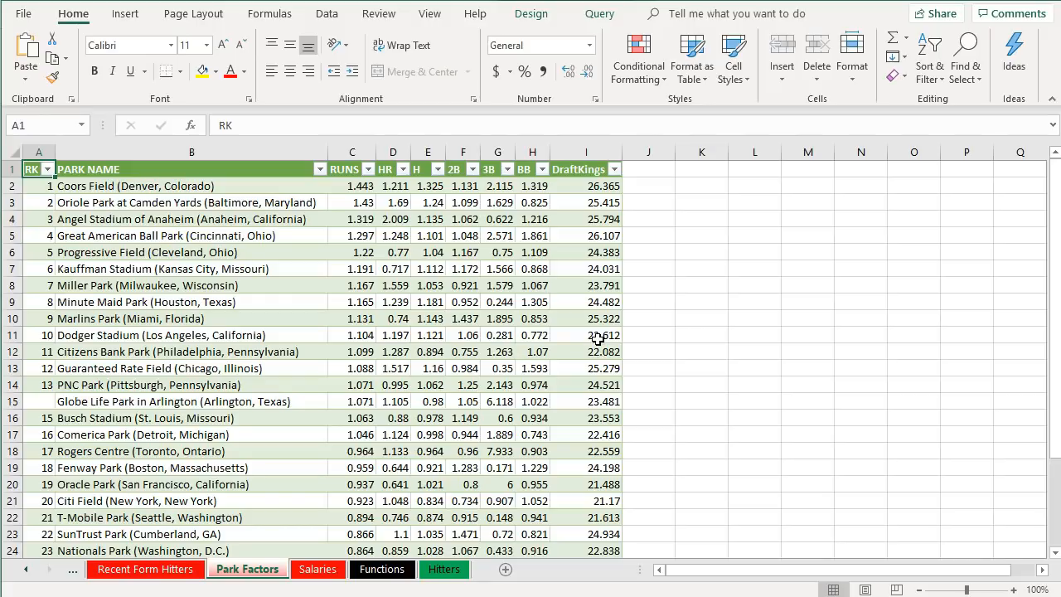
pyautogui.click(645, 184)
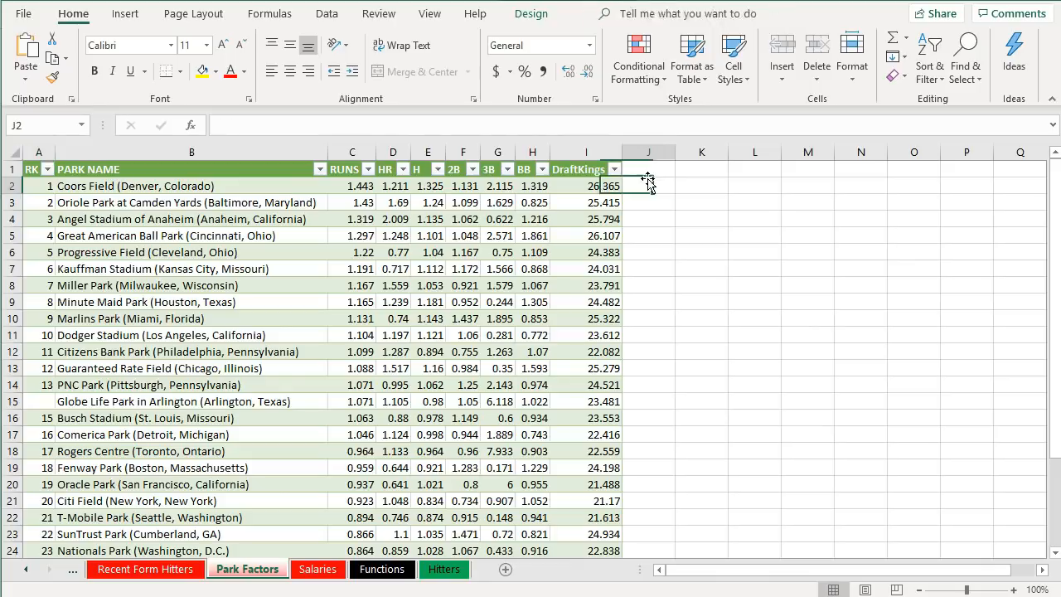
pyautogui.click(642, 171)
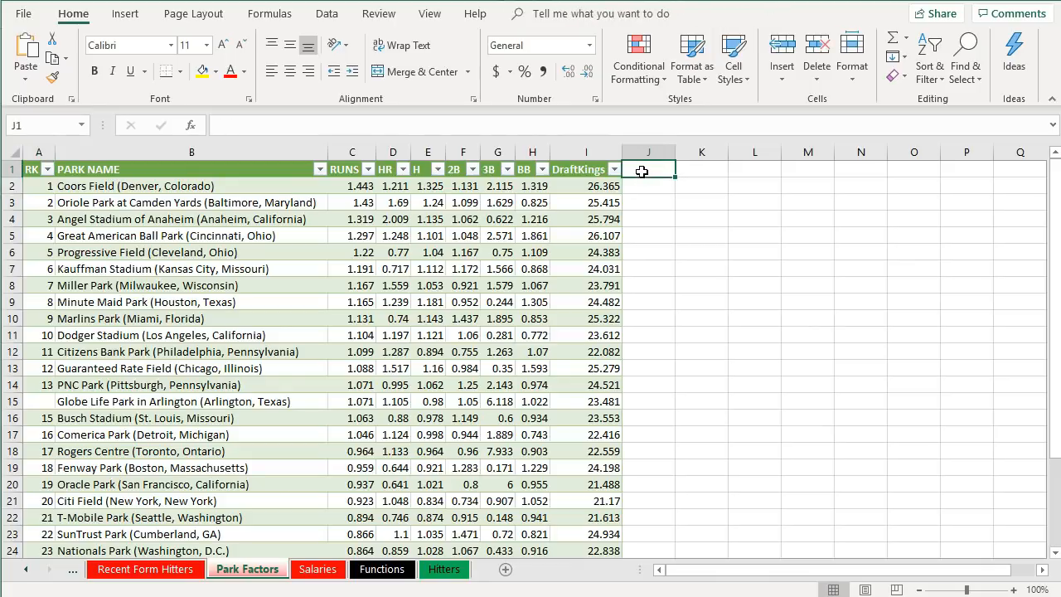
pyautogui.write('TmAbr')
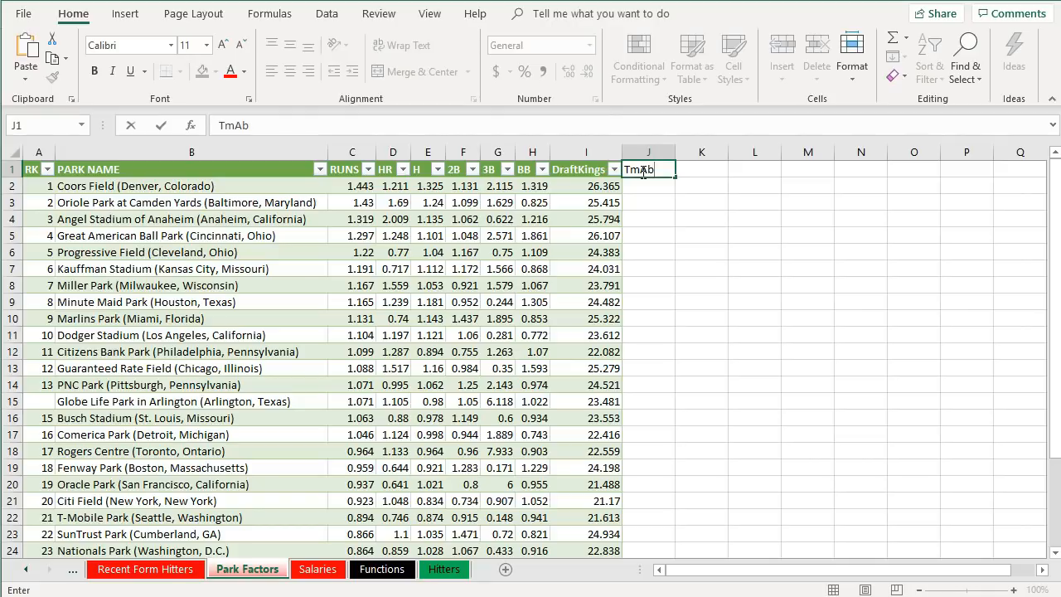
pyautogui.write('ev')
pyautogui.press('Return')
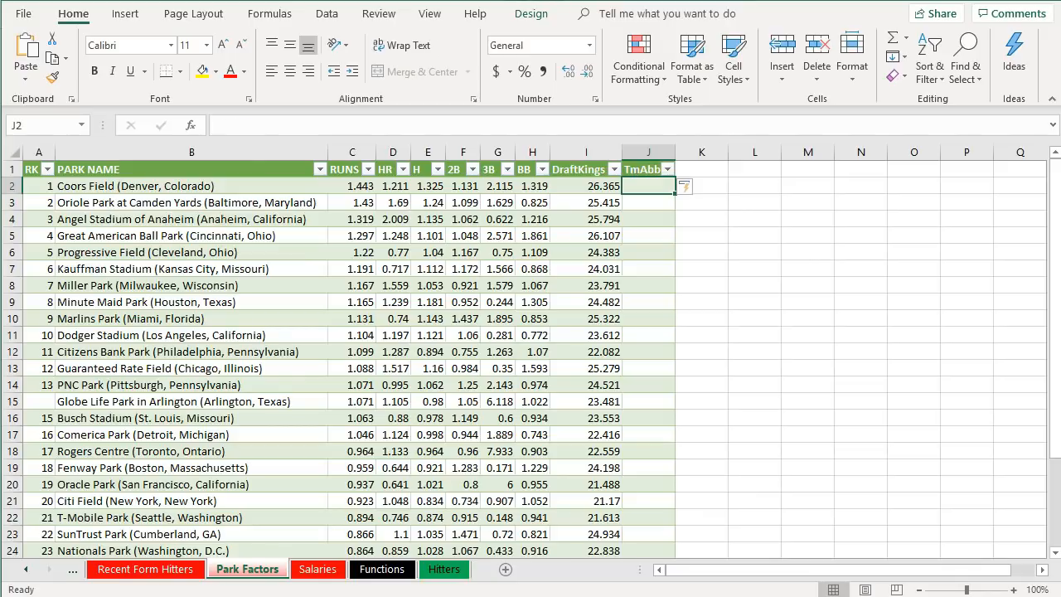
pyautogui.hotkey('ctrl', 'z')
pyautogui.hotkey('ctrl', 'z')
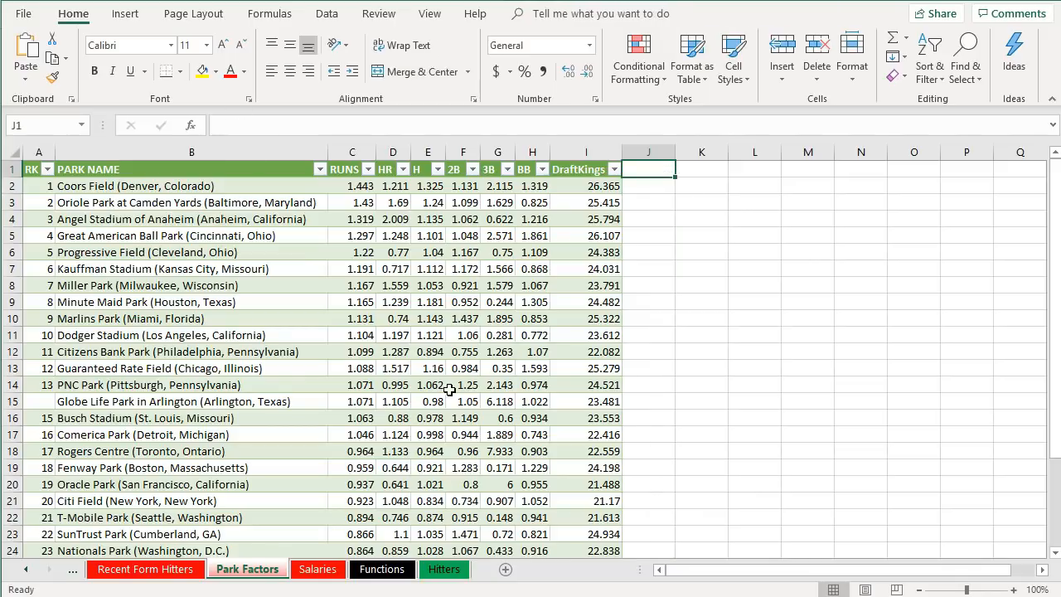
# - Copy the PARK NAME column into column K of the Park Factors sheet and autofit its width
pyautogui.click(244, 172)
pyautogui.hotkey('ctrl', 'shift', 'Down')
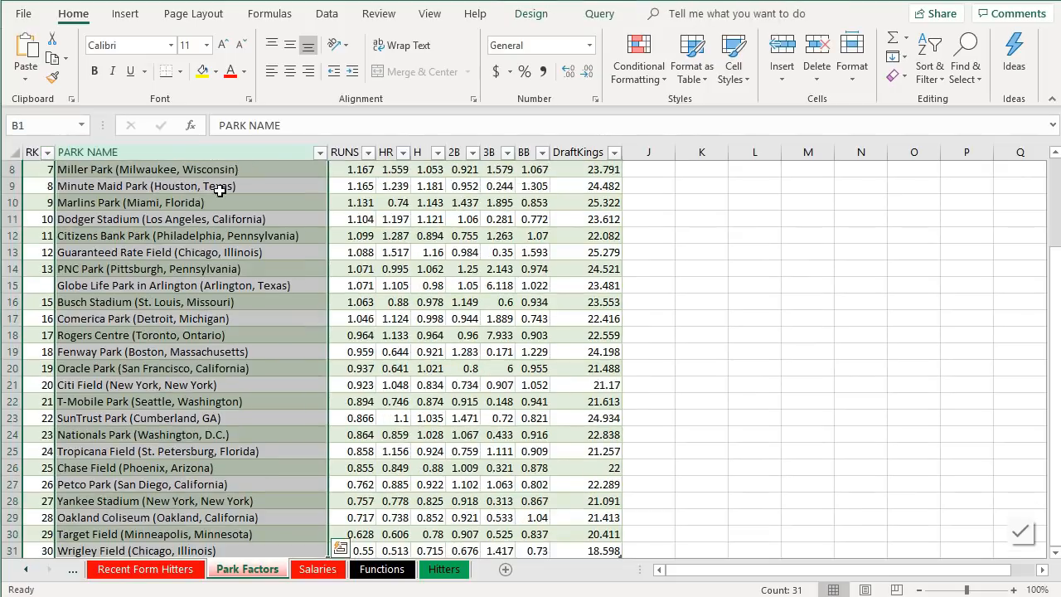
pyautogui.hotkey('ctrl', 'c')
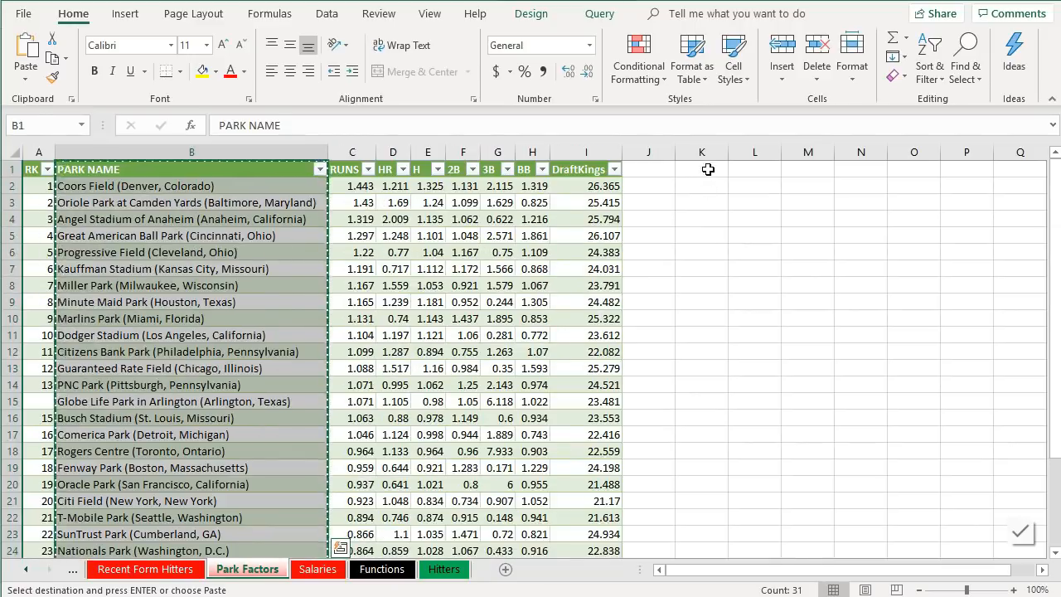
pyautogui.rightClick(708, 169)
pyautogui.click(777, 259)
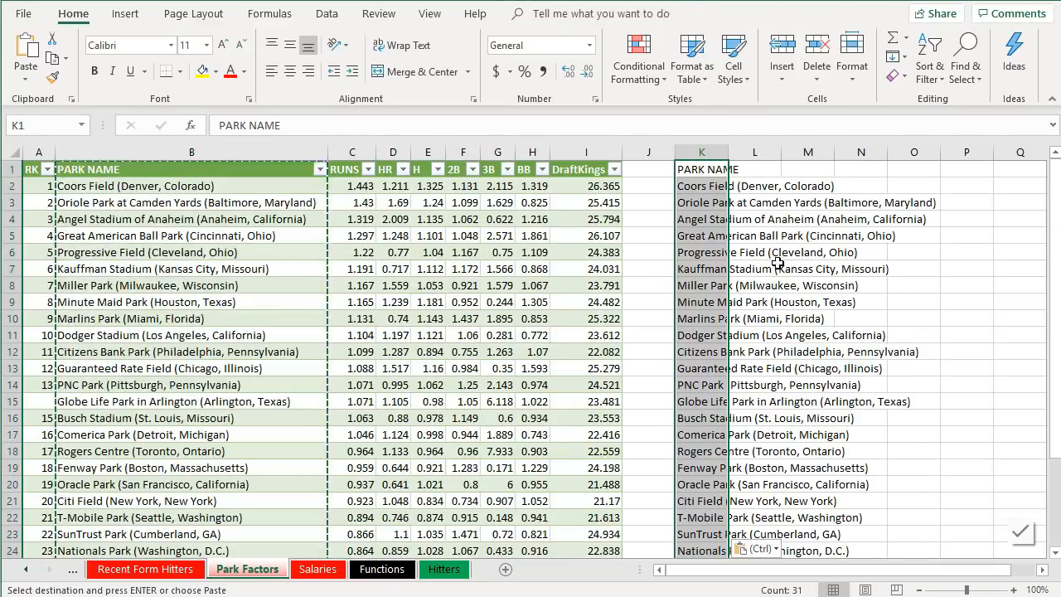
pyautogui.doubleClick(728, 153)
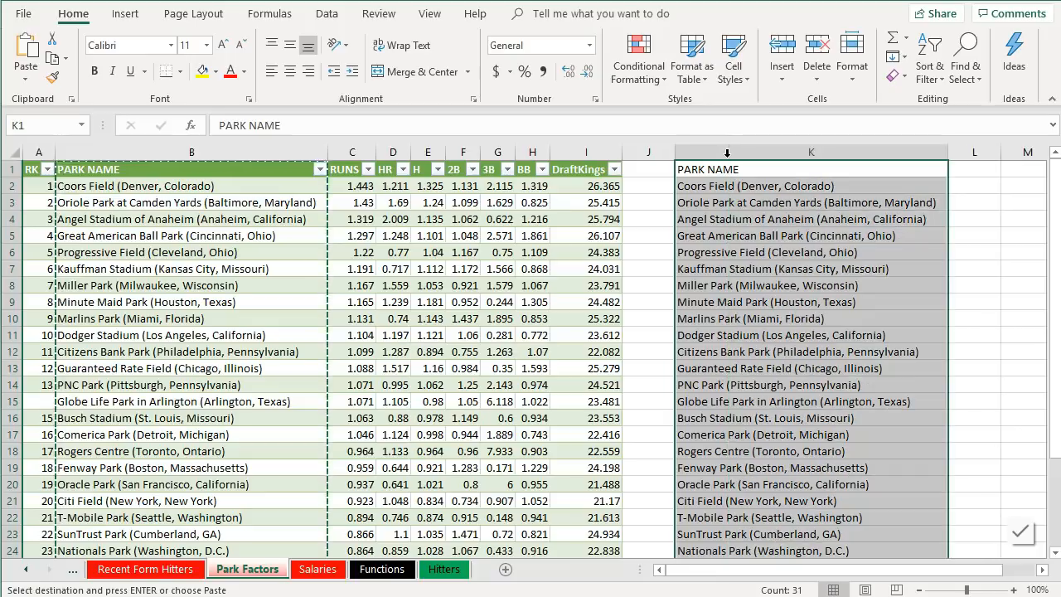
# - Add the header TmAbr in L1 and enter team abbreviations COL, BAL, LAA, CIN, CLE, KC, MIL, HOU, MIA, LAD, PHI beside the parks
pyautogui.click(962, 174)
pyautogui.write('Tm')
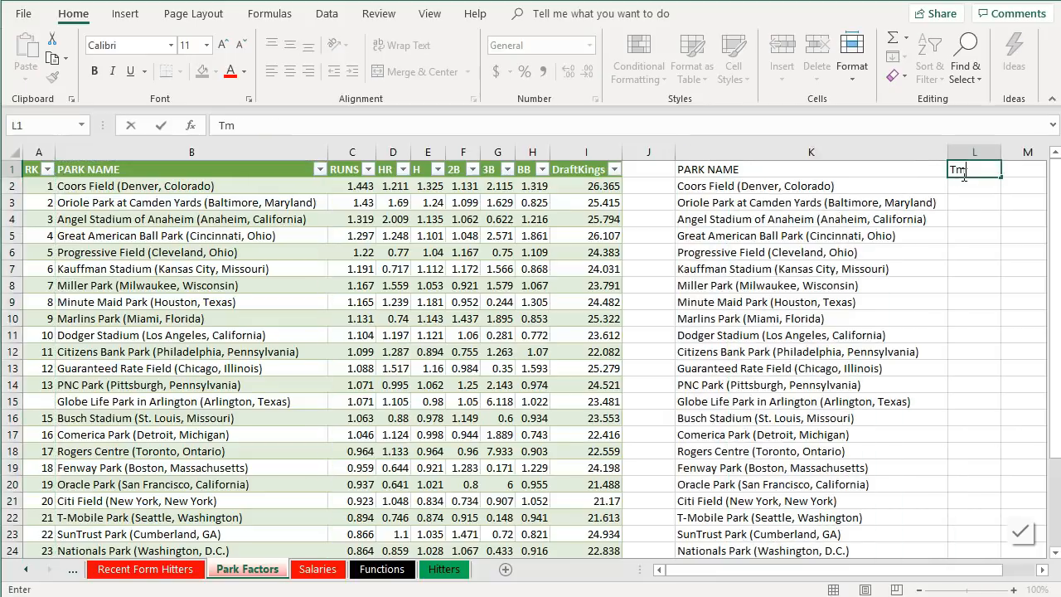
pyautogui.write('Abrev')
pyautogui.write('ev')
pyautogui.press('Return')
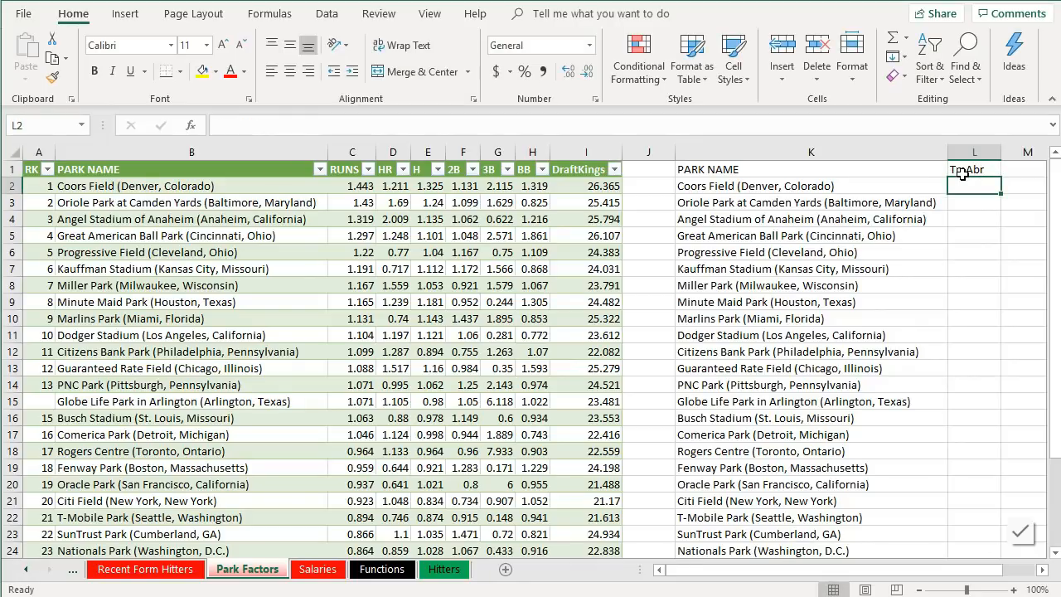
pyautogui.write('COL')
pyautogui.press('Return')
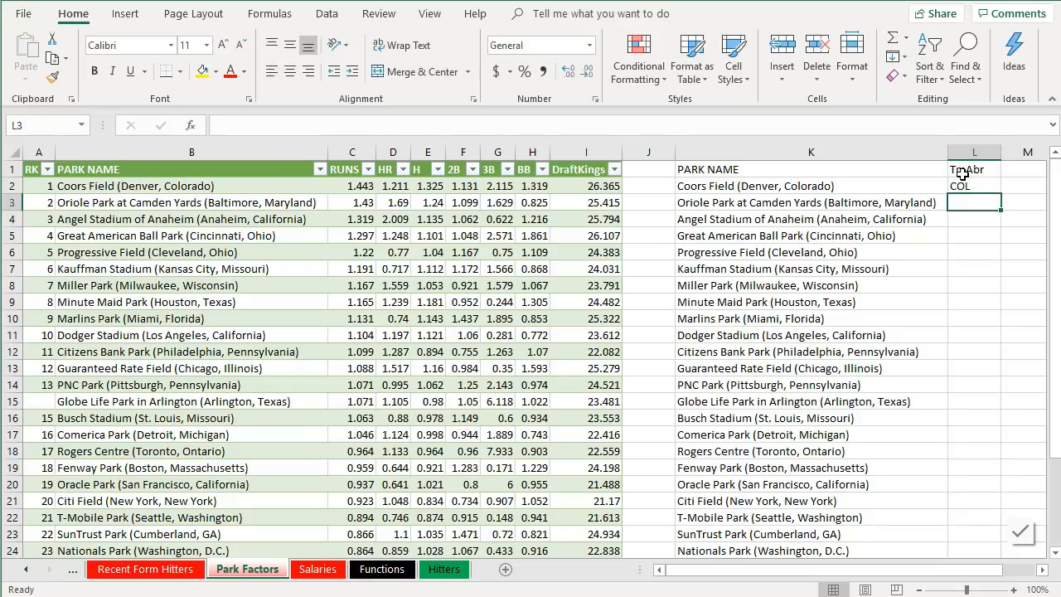
pyautogui.write('BAL')
pyautogui.press('Return')
pyautogui.write('LAA')
pyautogui.press('Return')
pyautogui.write('CIN')
pyautogui.press('Return')
pyautogui.write('CLE')
pyautogui.press('Return')
pyautogui.write('KC')
pyautogui.press('Return')
pyautogui.write('MIL')
pyautogui.press('Return')
pyautogui.write('HOU')
pyautogui.press('Return')
pyautogui.write('MIA')
pyautogui.press('Return')
pyautogui.write('LAD')
pyautogui.press('Return')
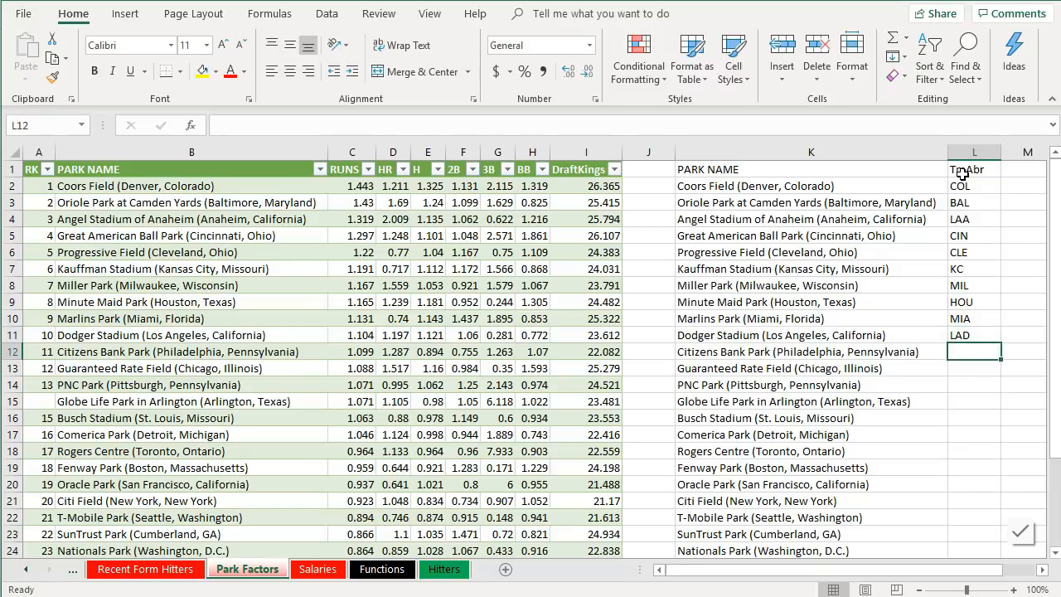
pyautogui.write('PHI')
pyautogui.press('Return')
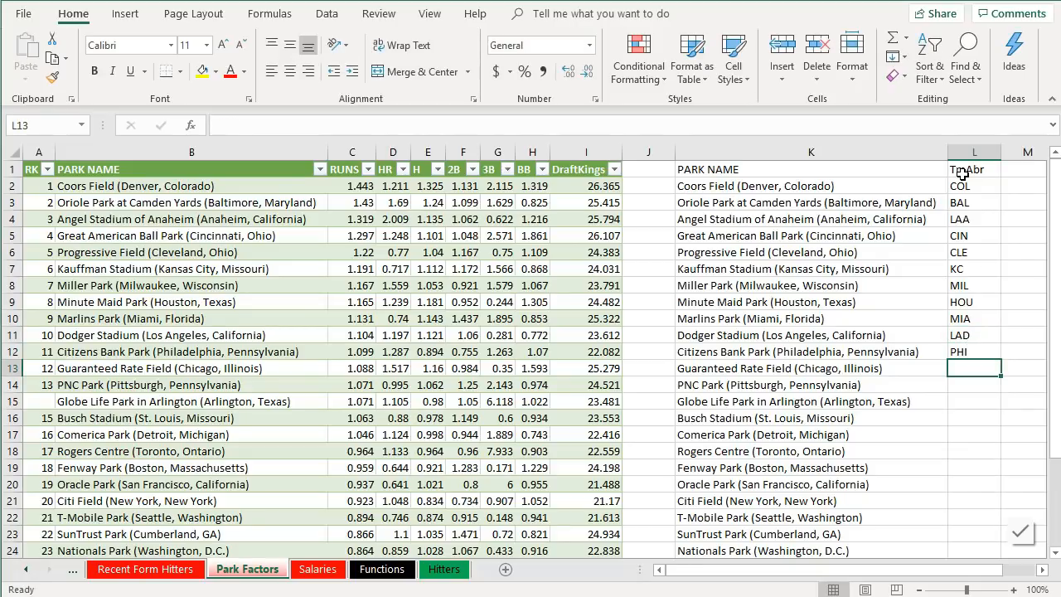
# - Continue the TmAbr column with CWS, PIT, TEX, STL, DET, TOR, BOS, SF, NYM, SEA and ATL
pyautogui.write('CWS')
pyautogui.press('Return')
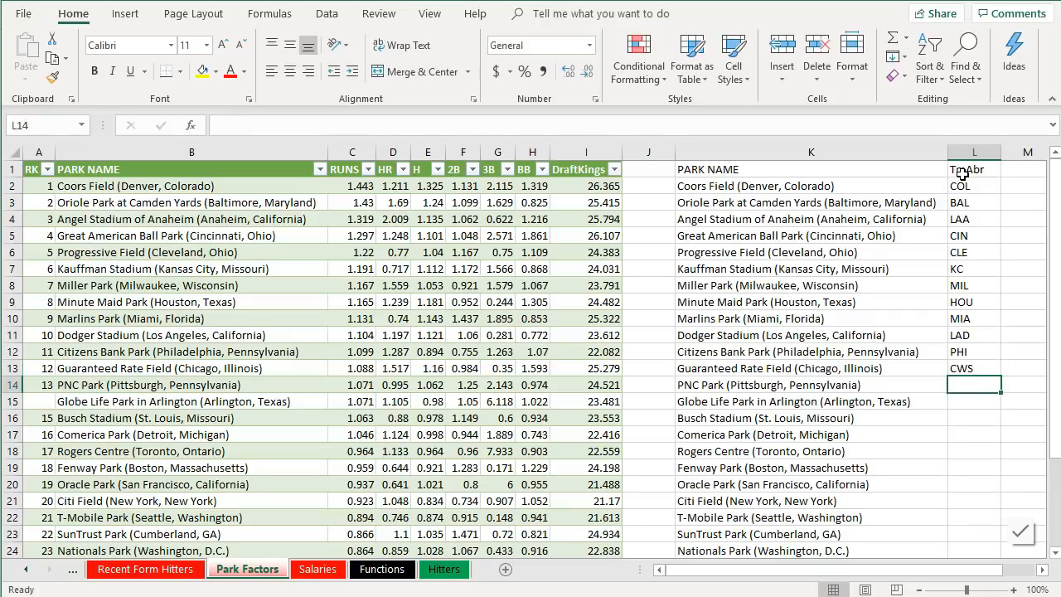
pyautogui.write('PIT')
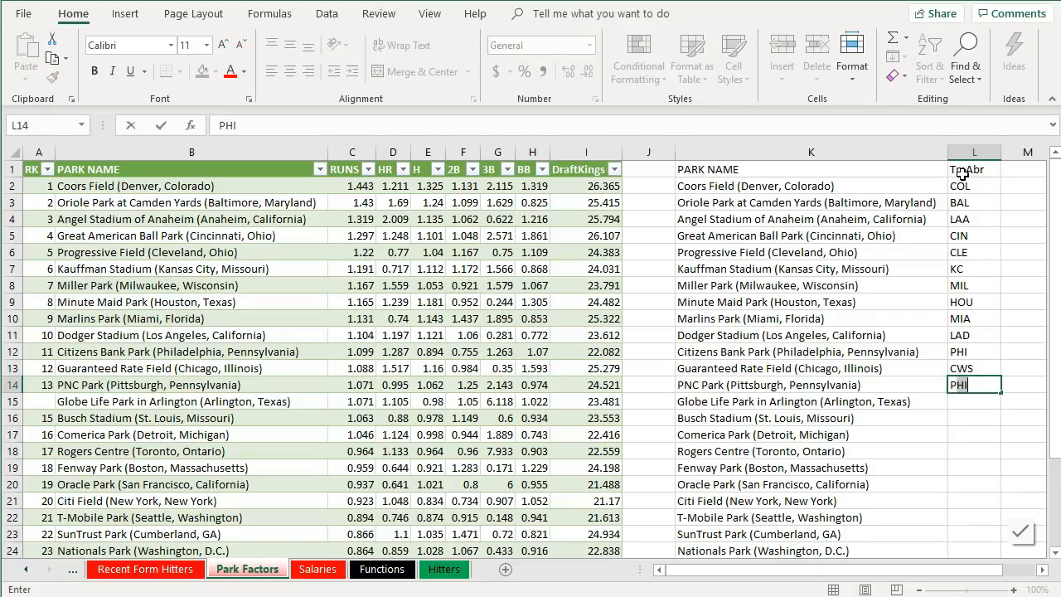
pyautogui.press('Return')
pyautogui.write('TEX')
pyautogui.press('Return')
pyautogui.write('STL')
pyautogui.press('Return')
pyautogui.write('DET')
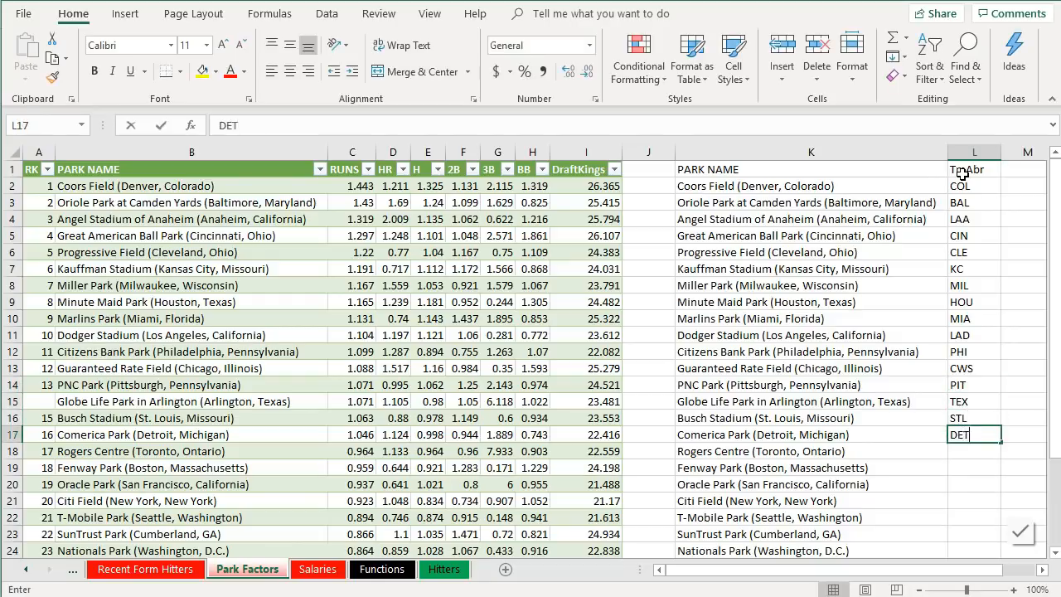
pyautogui.press('Return')
pyautogui.write('TOR')
pyautogui.press('Return')
pyautogui.write('BOS')
pyautogui.press('Return')
pyautogui.write('SF')
pyautogui.press('Return')
pyautogui.write('NYM')
pyautogui.press('Return')
pyautogui.write('SEA')
pyautogui.press('Return')
pyautogui.write('A')
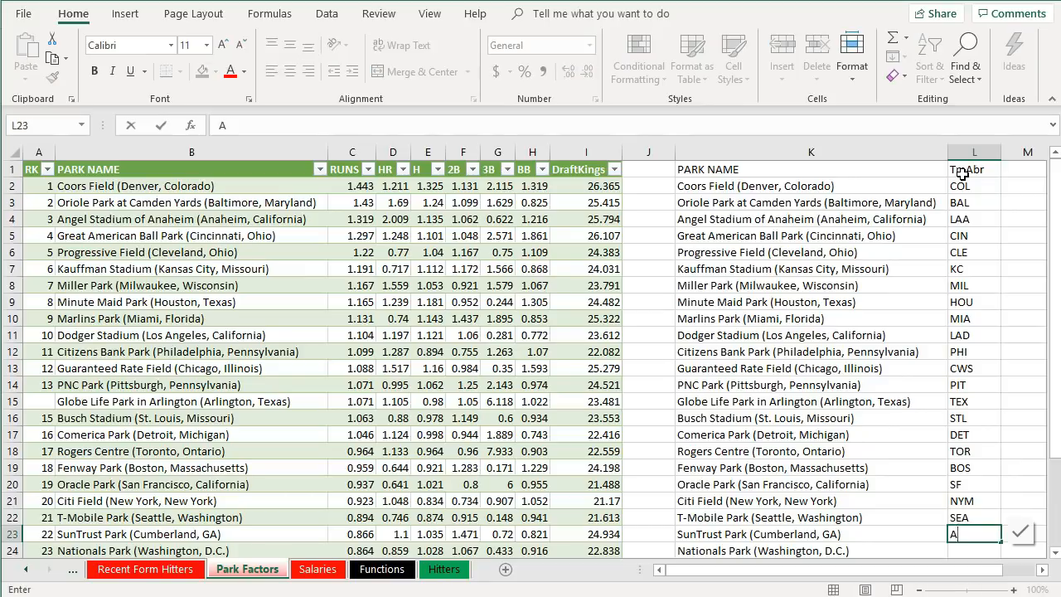
pyautogui.write('TL')
pyautogui.press('Return')
# - Finish the TmAbr column with WAS, TB, ARI, SD, NYY, OAK, MIN and CHC for the remaining parks
pyautogui.scroll(-4, 982, 282)
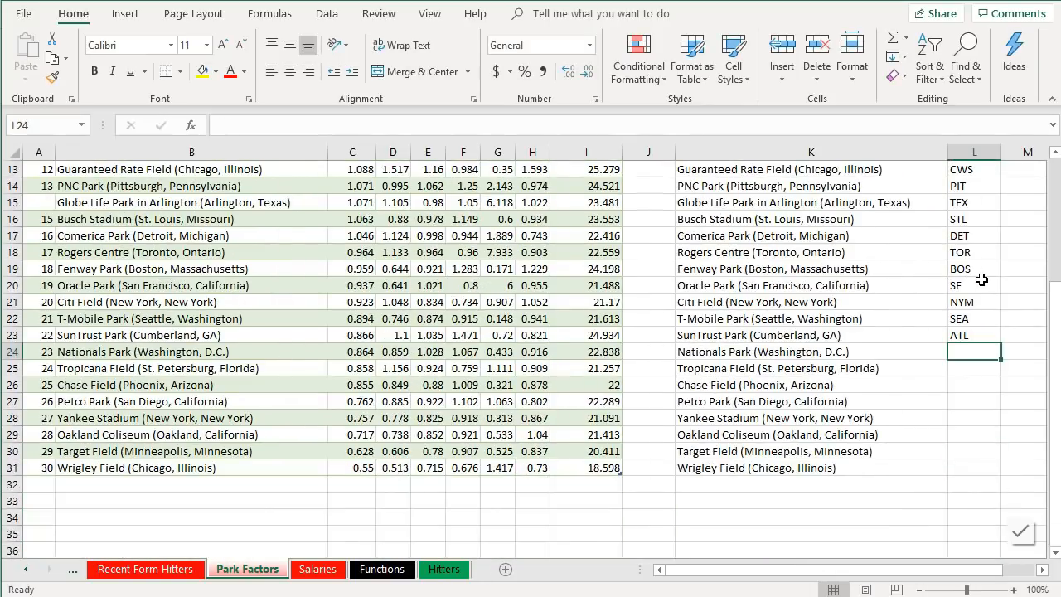
pyautogui.write('WAS')
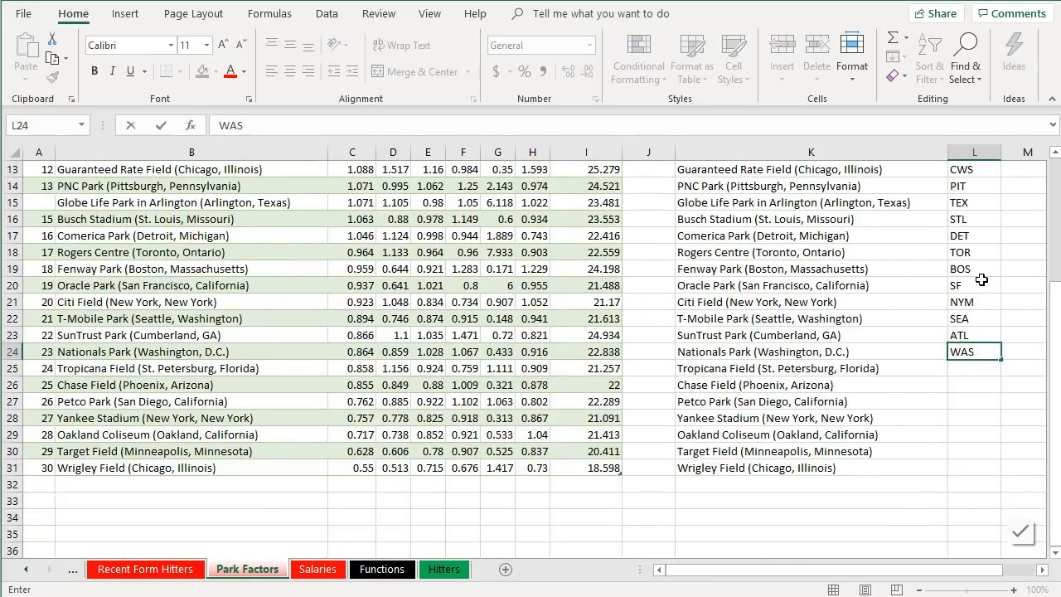
pyautogui.press('Return')
pyautogui.write('TB')
pyautogui.press('Return')
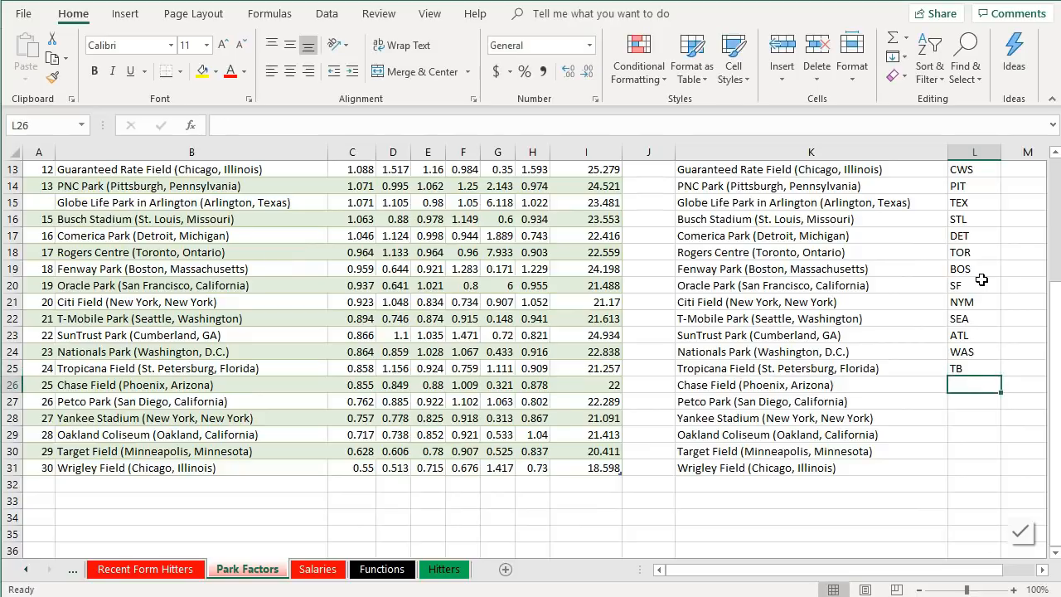
pyautogui.write('ARI')
pyautogui.press('Return')
pyautogui.write('SD')
pyautogui.press('Return')
pyautogui.write('MYY')
pyautogui.press('BackSpace')
pyautogui.press('BackSpace')
pyautogui.press('BackSpace')
pyautogui.write('NYY')
pyautogui.press('Return')
pyautogui.write('OA')
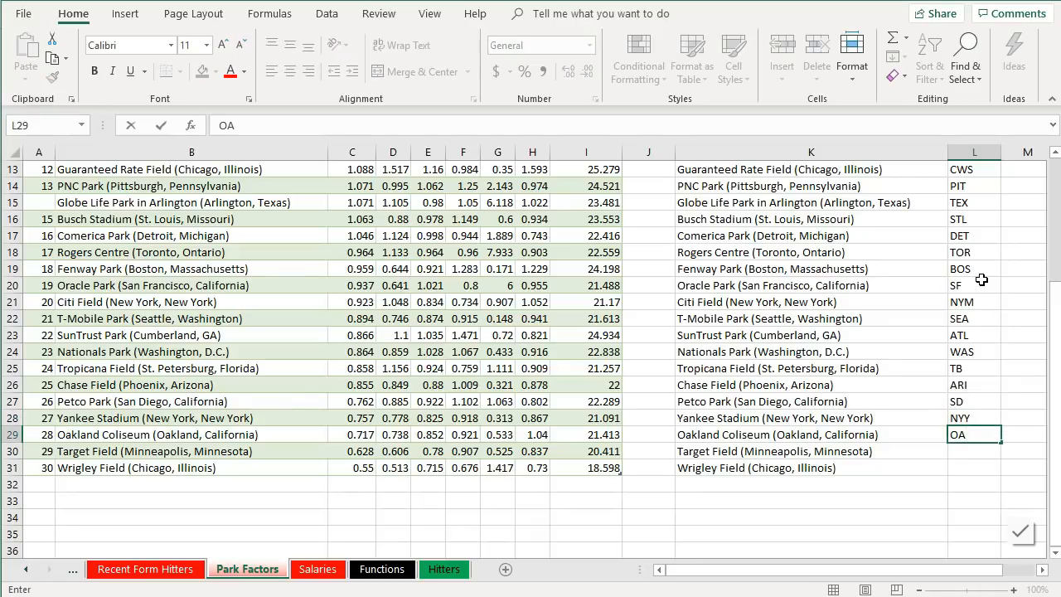
pyautogui.write('K')
pyautogui.press('Return')
pyautogui.write('MIN')
pyautogui.press('Return')
pyautogui.write('CHC')
pyautogui.press('Return')
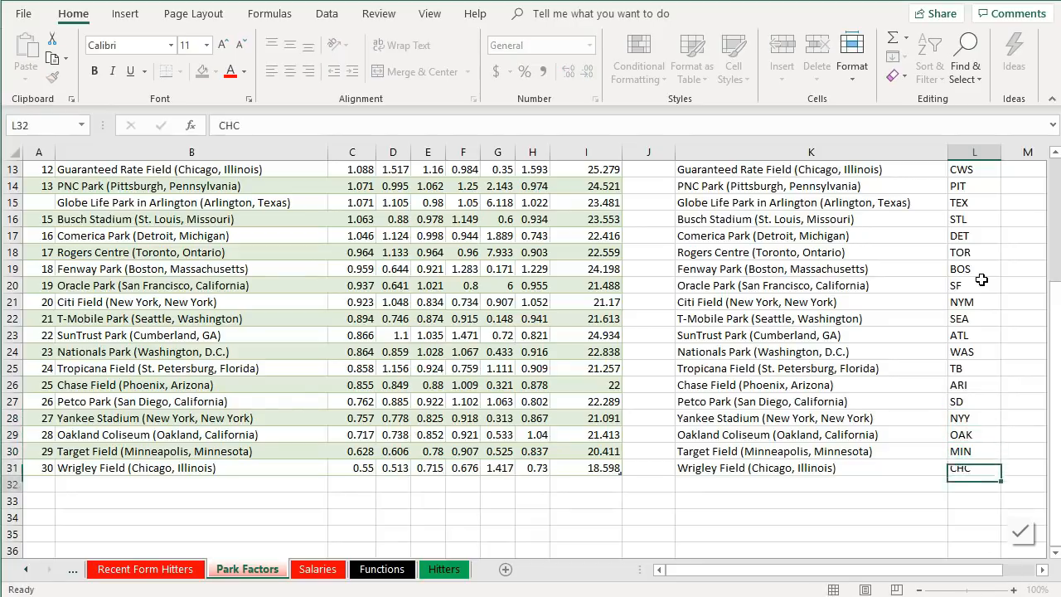
pyautogui.scroll(4, 982, 280)
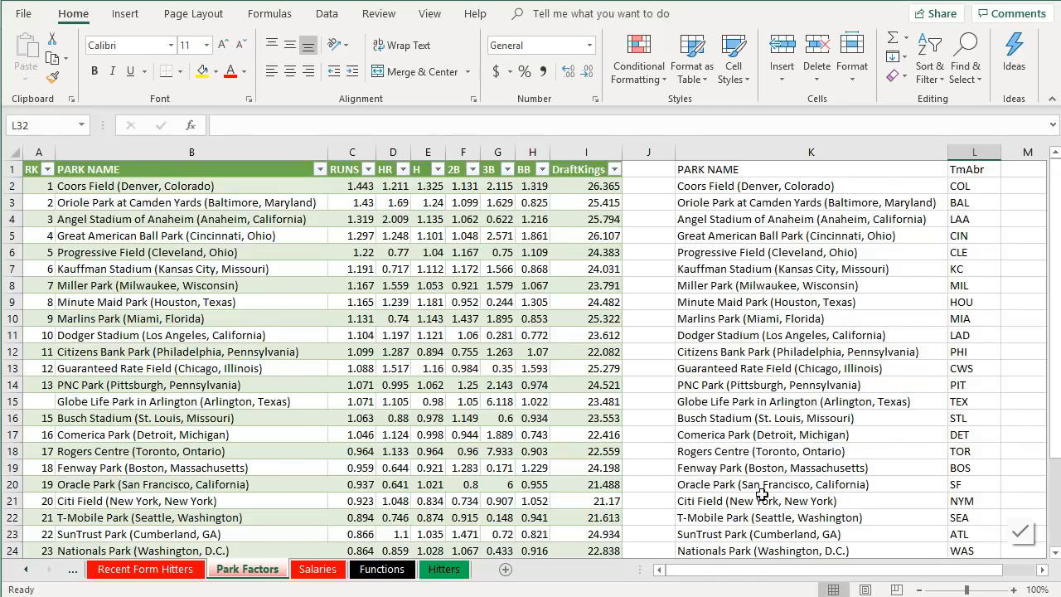
pyautogui.moveTo(729, 575); pyautogui.dragTo(745, 576)
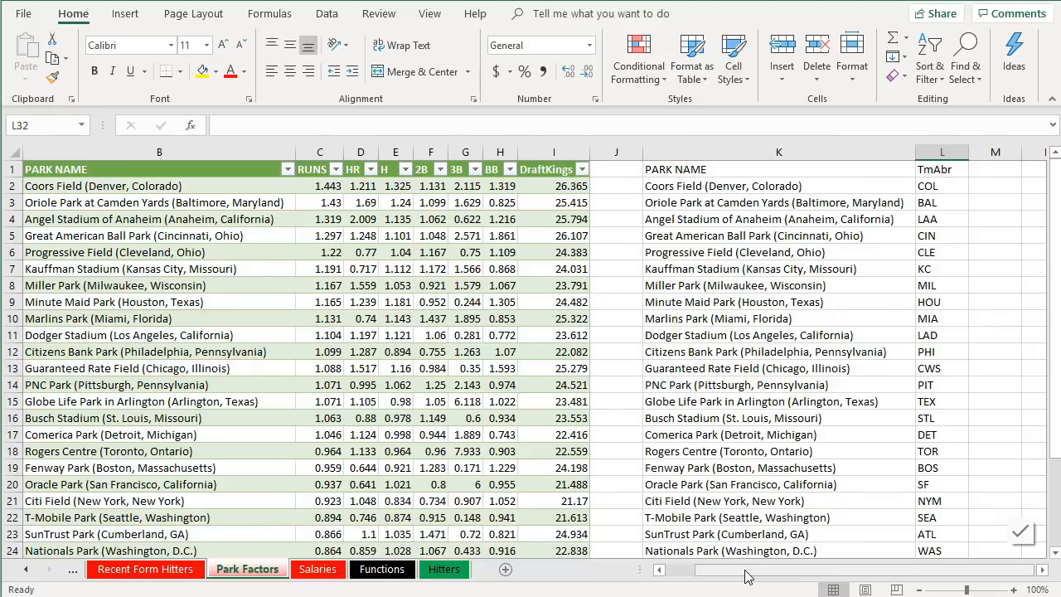
# - In M2, enter a VLOOKUP of the park name in K2 against the Park_Factors table, returning column 8 with exact match FALSE
pyautogui.click(1005, 189)
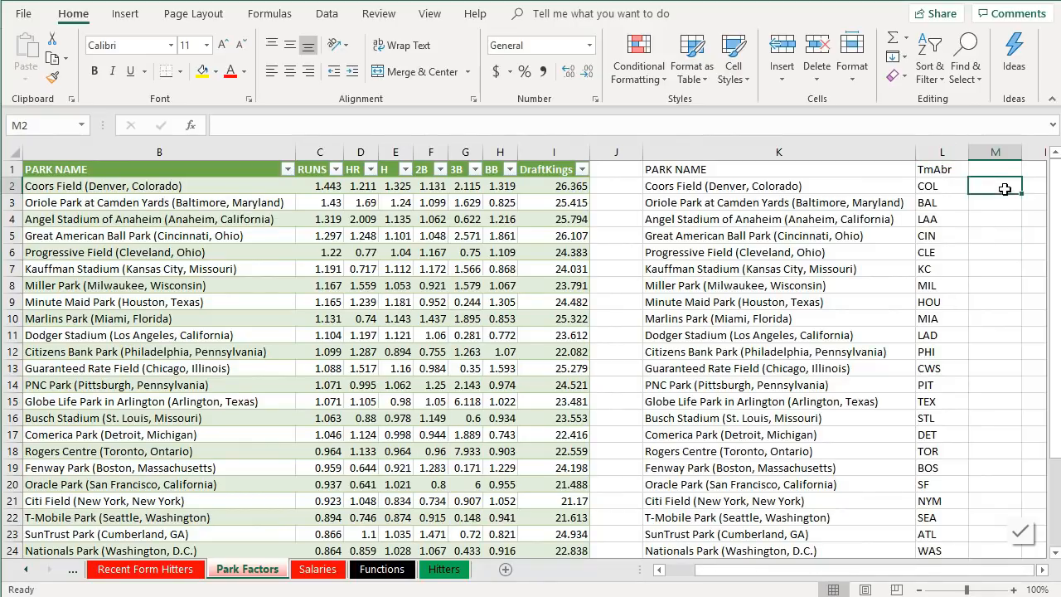
pyautogui.write('=VLOOKUP(')
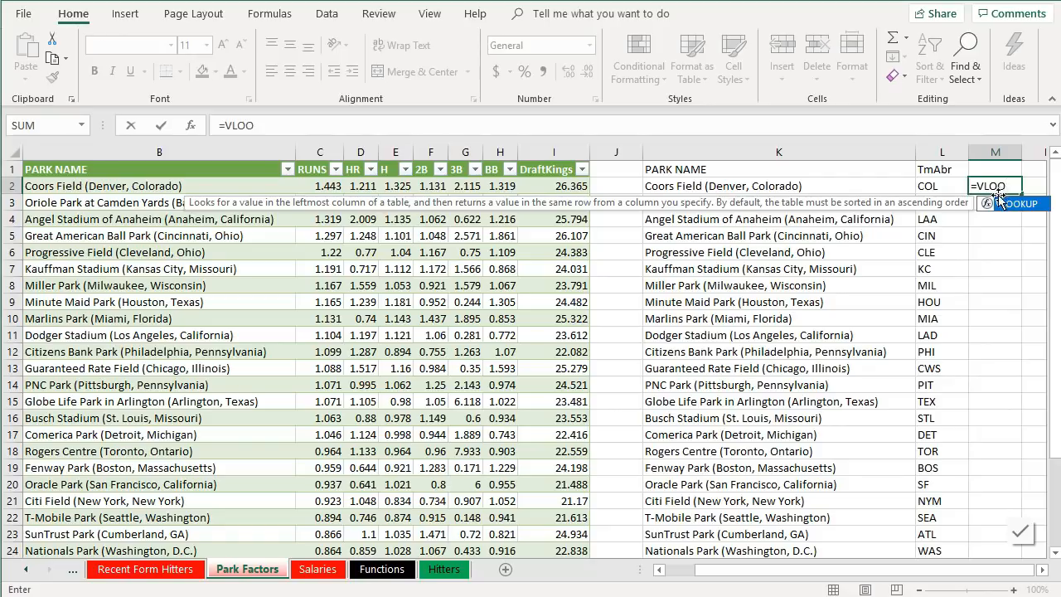
pyautogui.doubleClick(1004, 203)
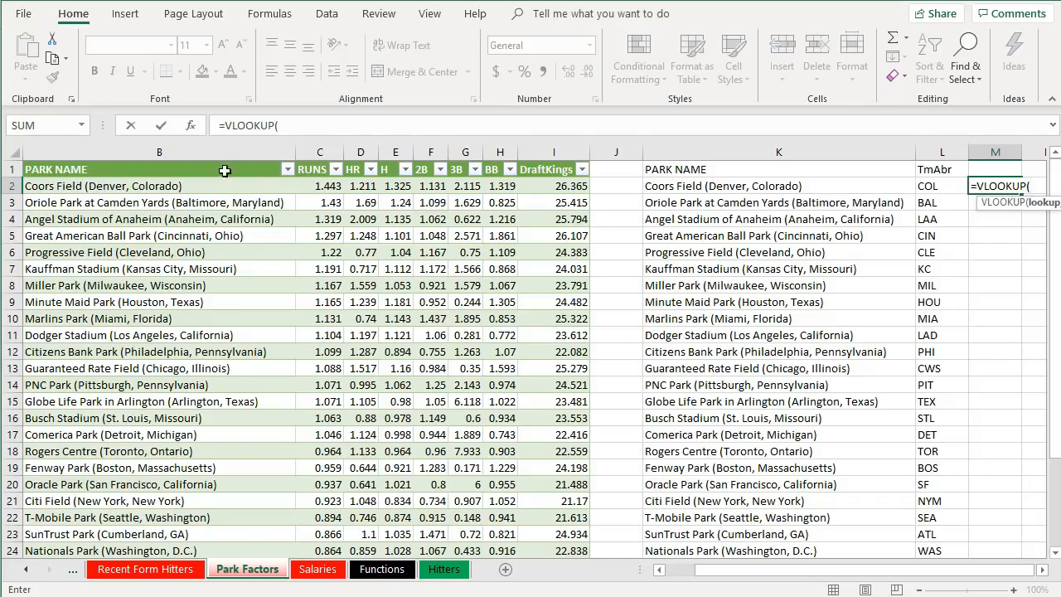
pyautogui.click(795, 188)
pyautogui.write(',')
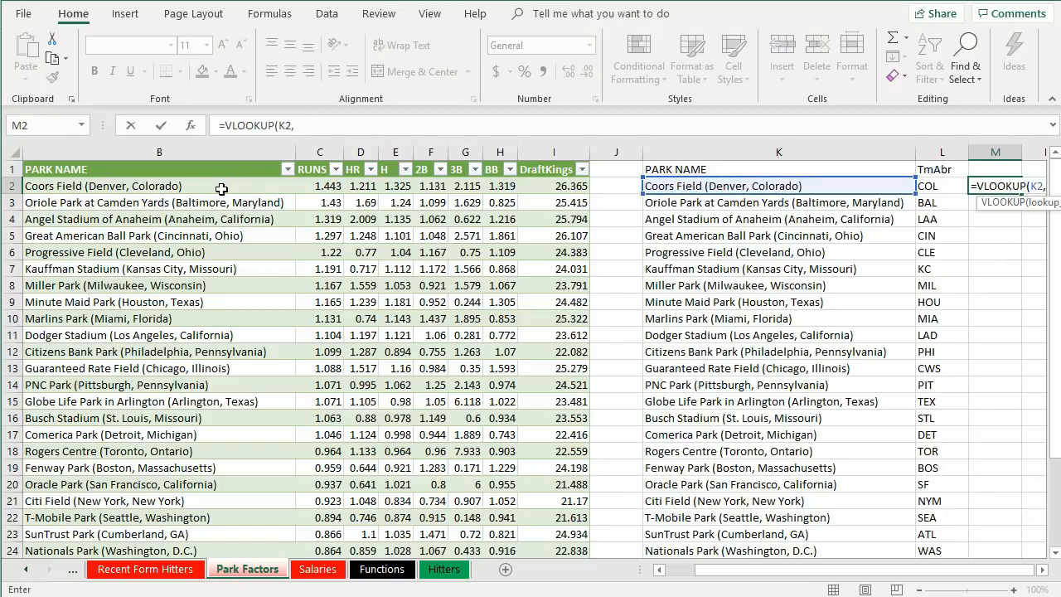
pyautogui.moveTo(223, 185); pyautogui.dragTo(531, 189)
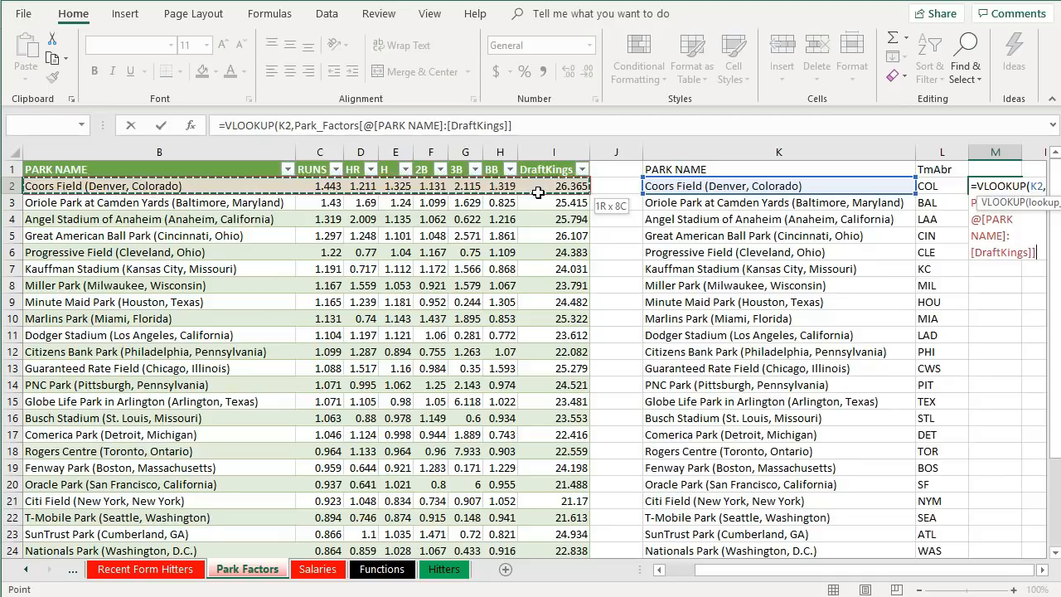
pyautogui.click(543, 126)
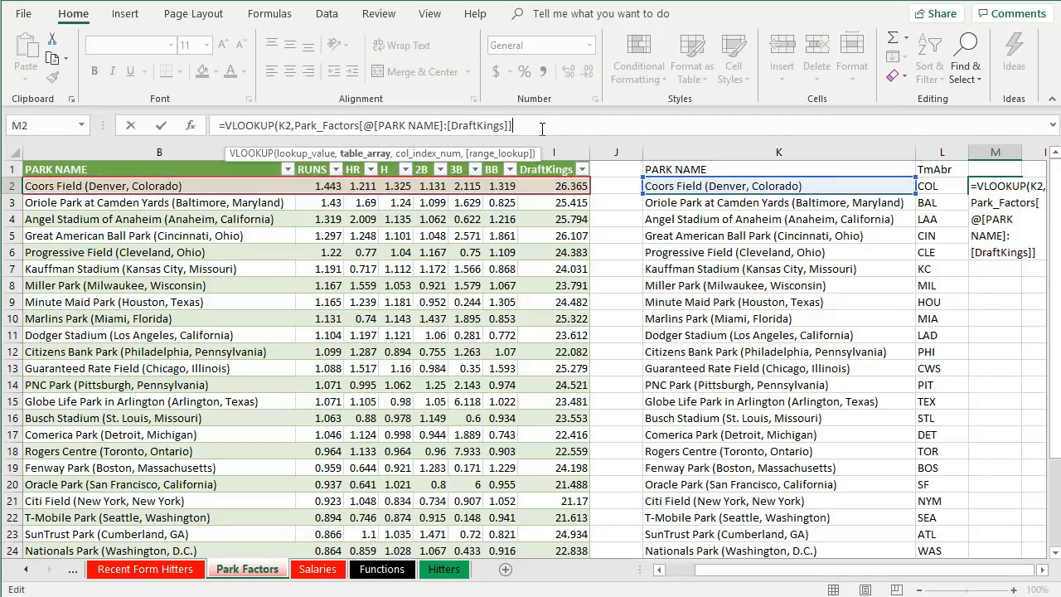
pyautogui.write(',8,')
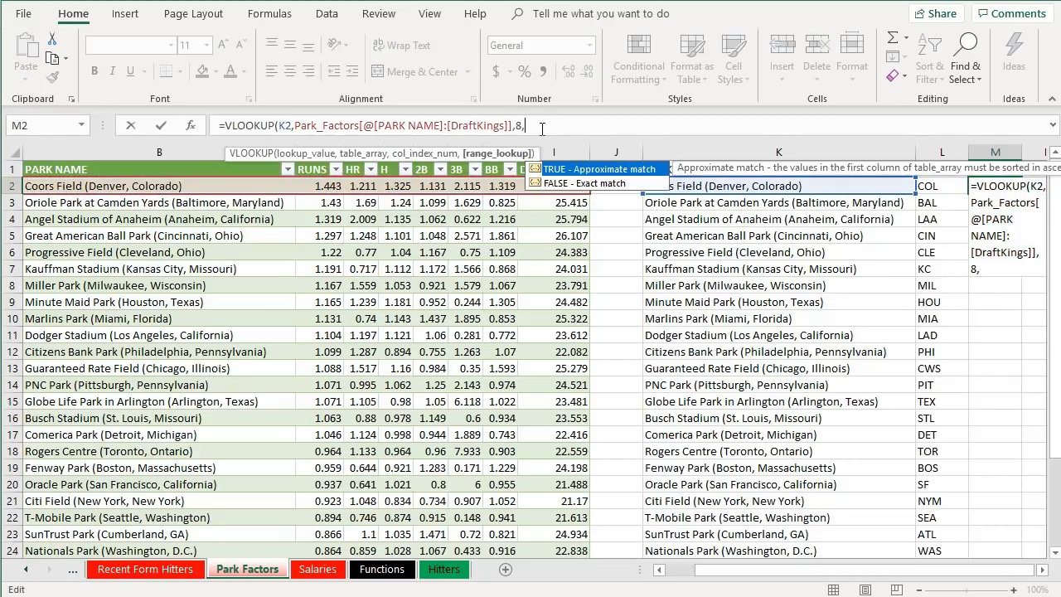
pyautogui.press('BackSpace')
pyautogui.press('BackSpace')
pyautogui.write('8,FALSE')
pyautogui.press('Return')
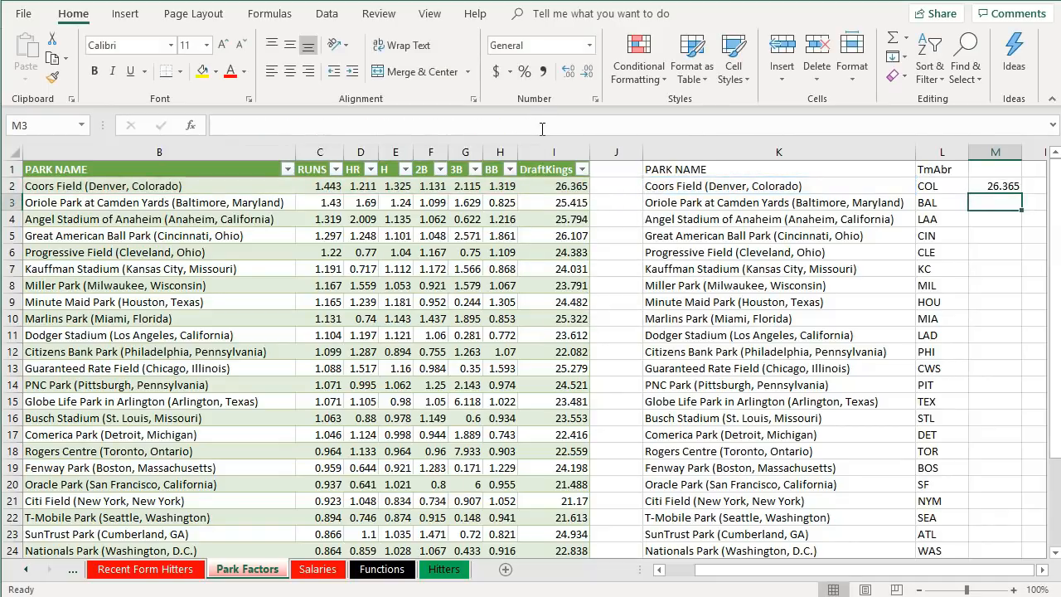
# - Fill the VLOOKUP formula down column M for all parks
pyautogui.click(1013, 189)
pyautogui.doubleClick(1021, 193)
pyautogui.scroll(-4, 999, 311)
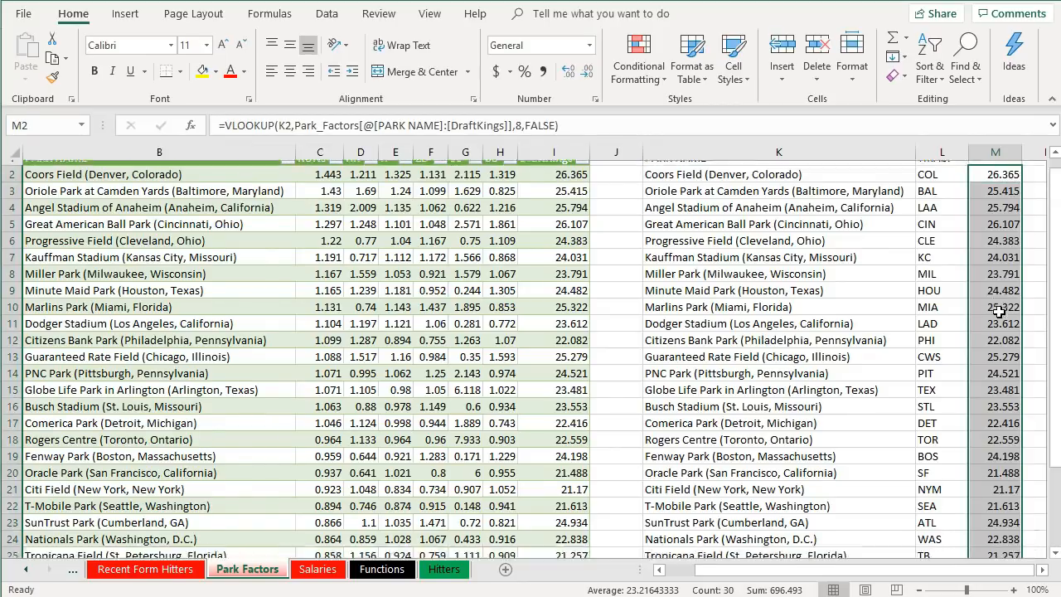
pyautogui.scroll(-1, 999, 311)
pyautogui.scroll(5, 999, 311)
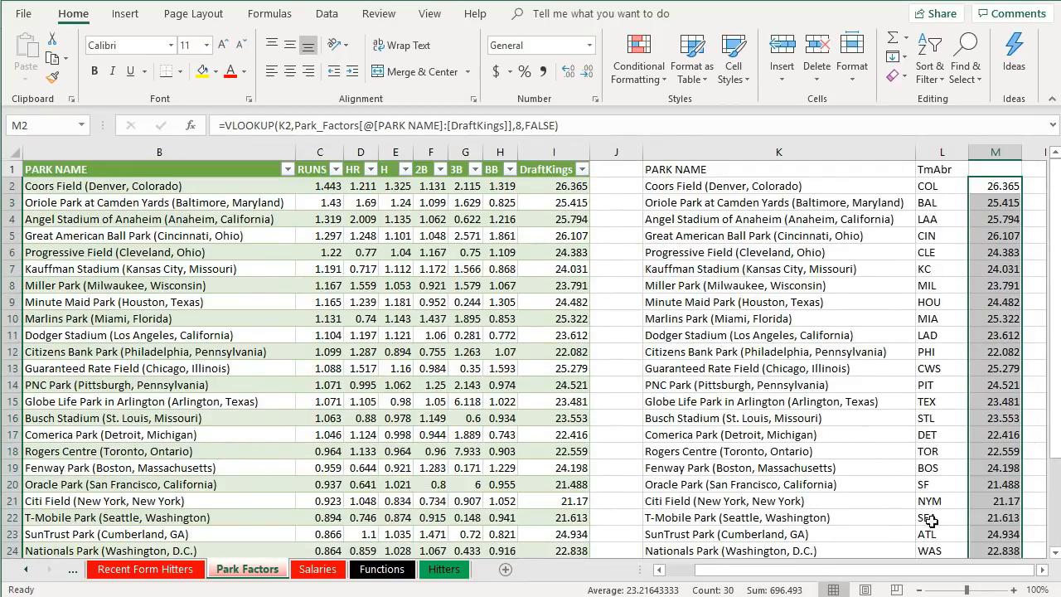
# - Label the header of column M as DK
pyautogui.click(1013, 169)
pyautogui.write('dk')
pyautogui.press('Return')
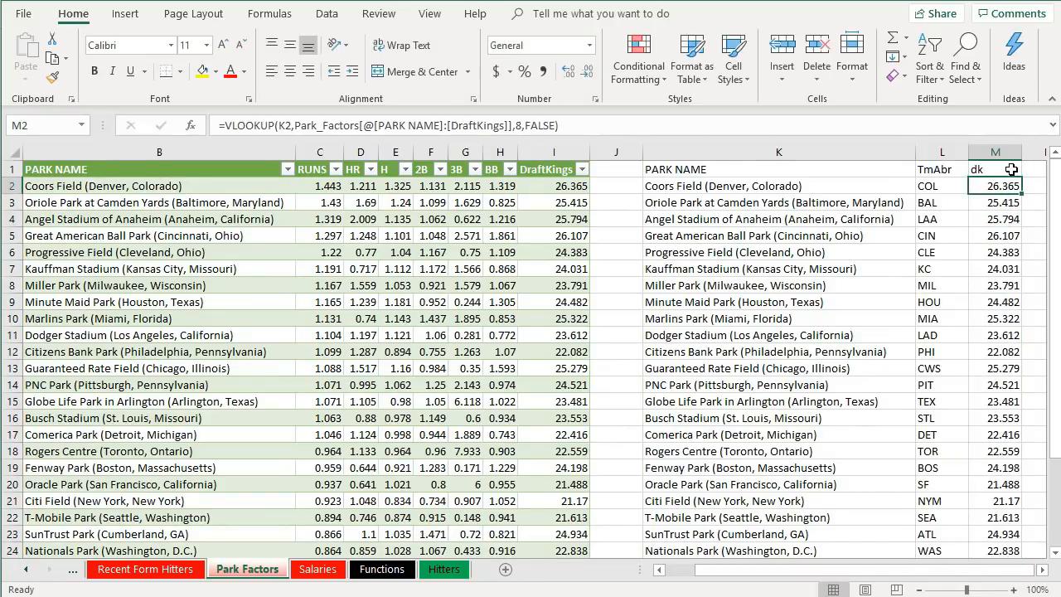
pyautogui.click(1012, 170)
pyautogui.write('DK')
pyautogui.press('Return')
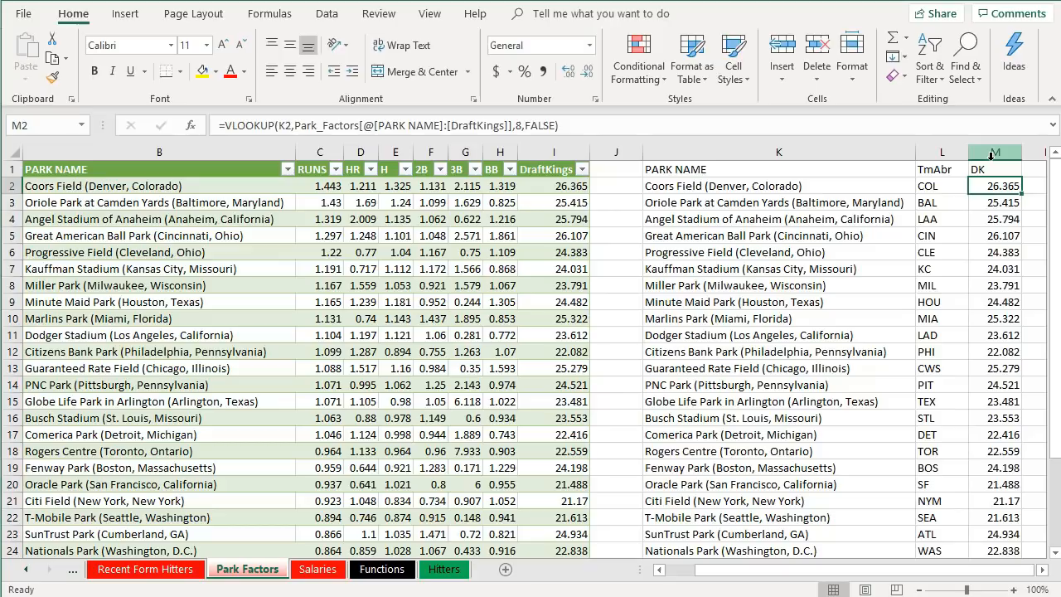
# - Enter the label LA in O1 and the formula =AVERAGE(M:M) in P1
pyautogui.moveTo(918, 574); pyautogui.dragTo(918, 574)
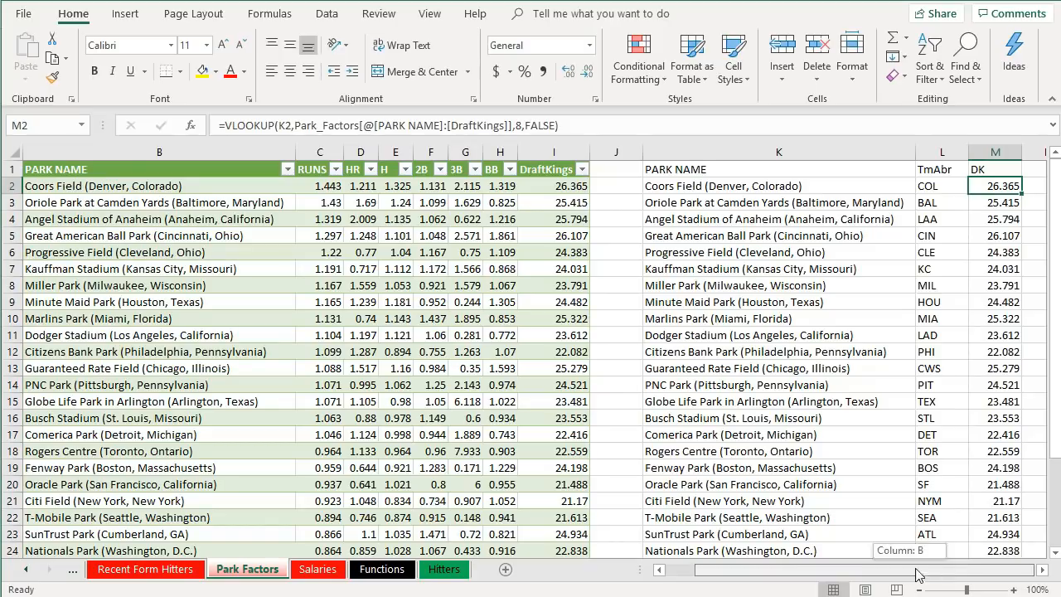
pyautogui.click(1043, 570)
pyautogui.click(820, 172)
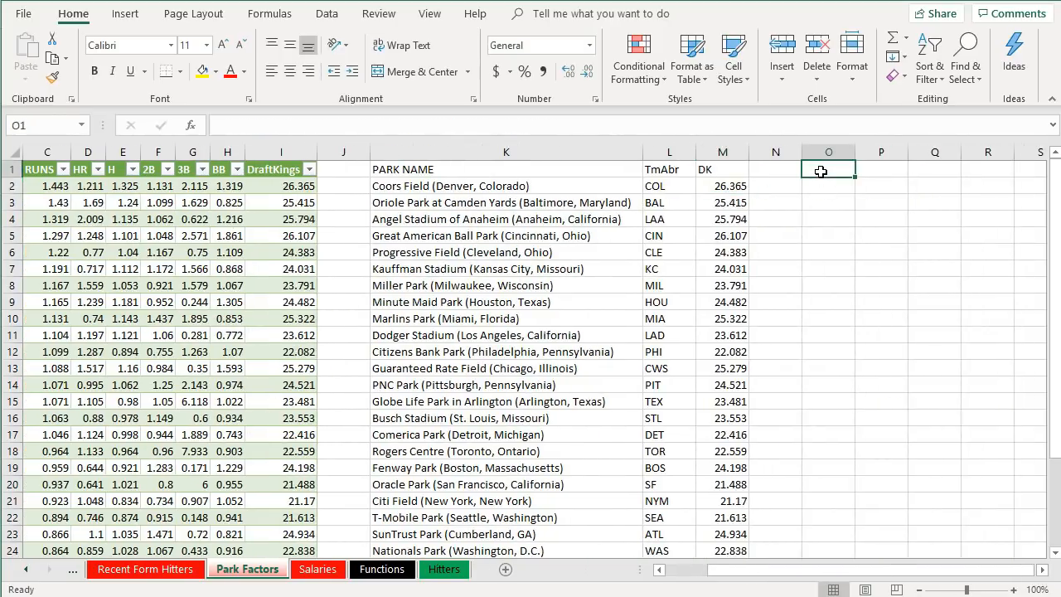
pyautogui.write('LA')
pyautogui.press('Tab')
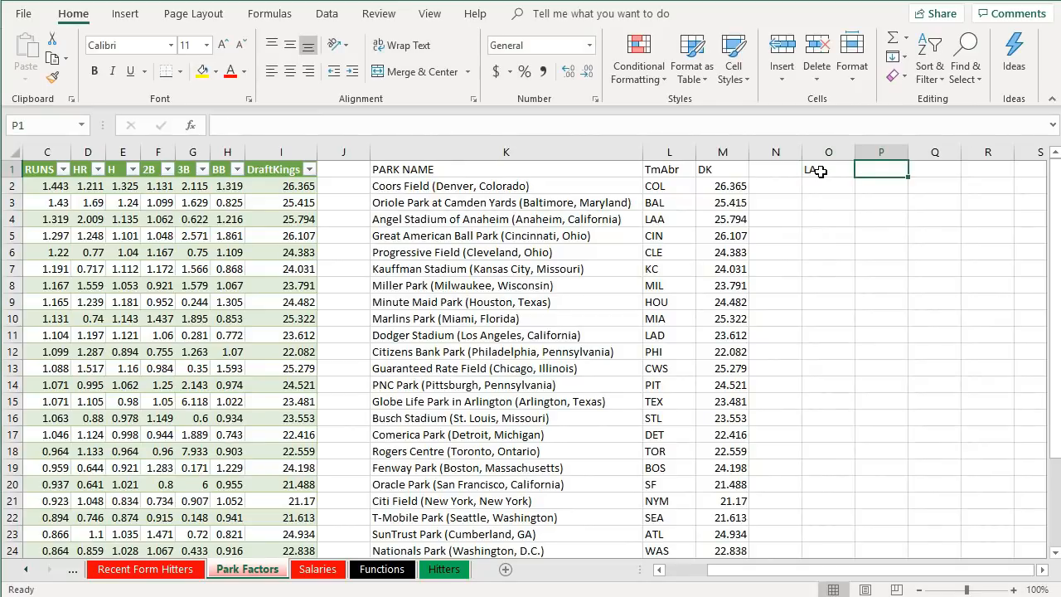
pyautogui.write('=aver')
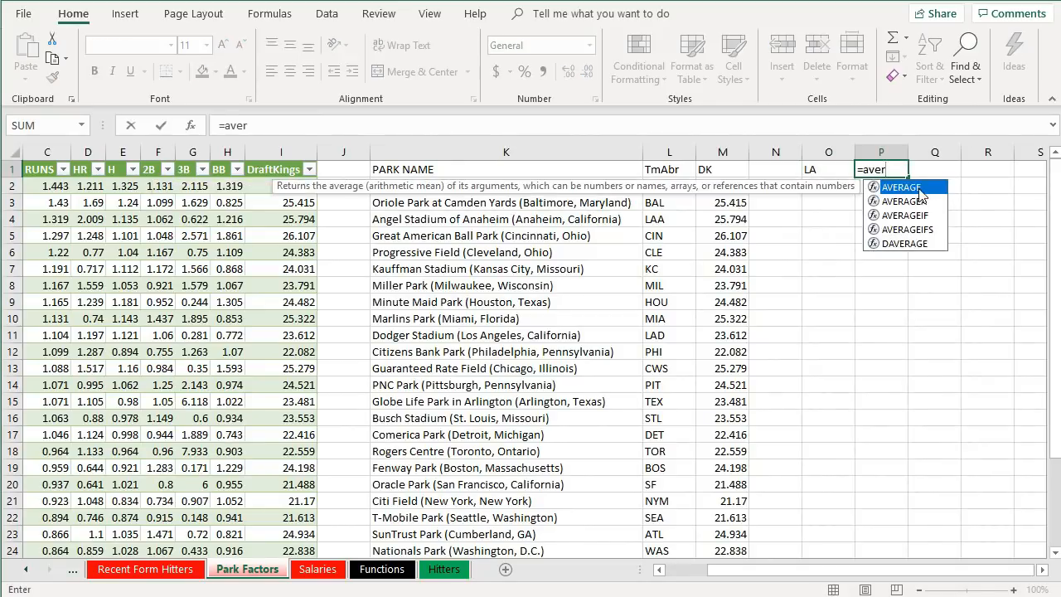
pyautogui.doubleClick(903, 187)
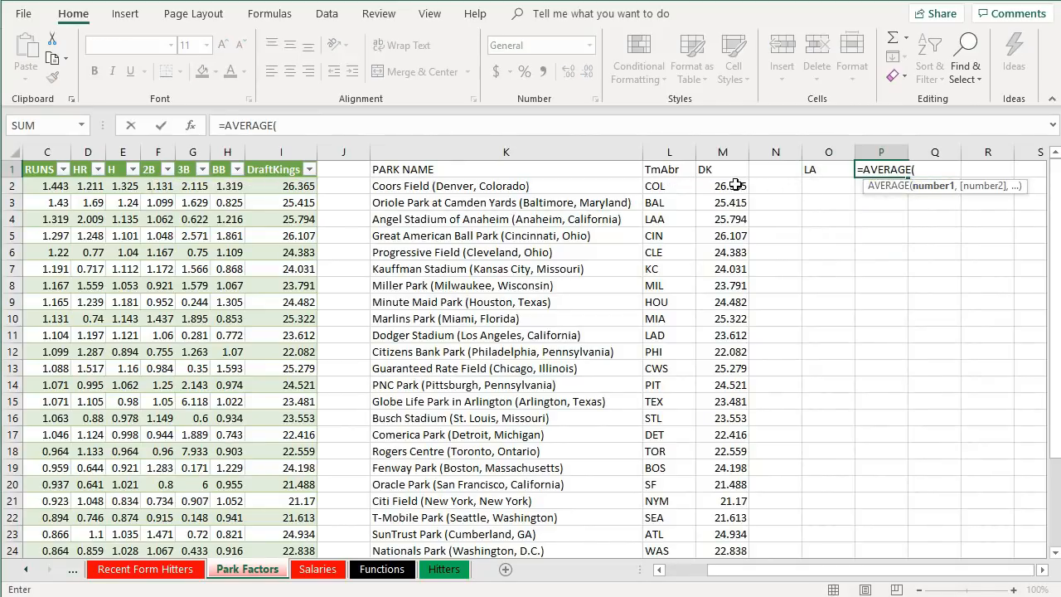
pyautogui.write('M:M')
pyautogui.press('Return')
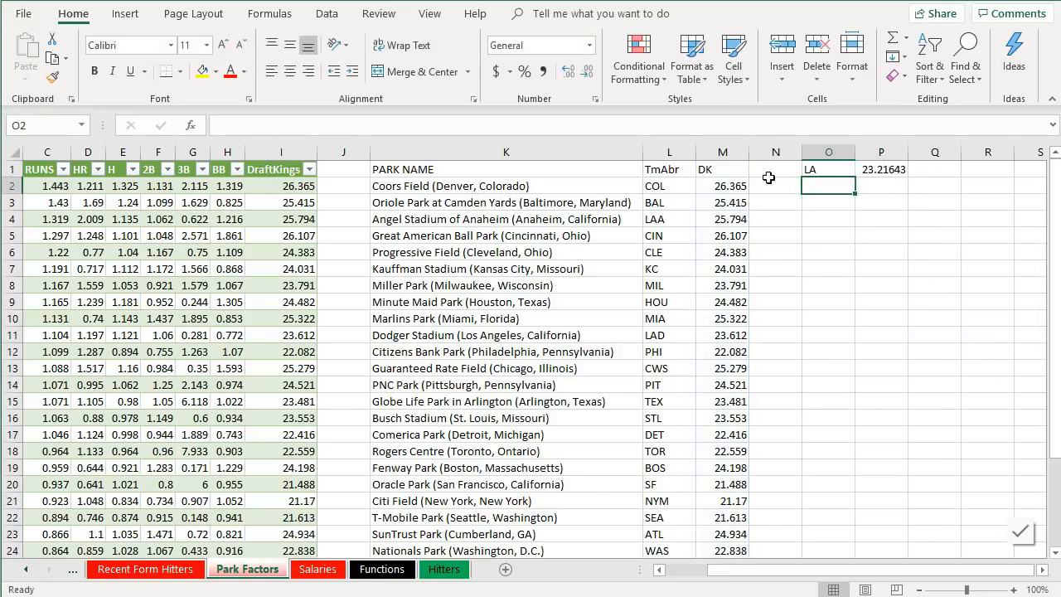
# - Add the header ParkFactor in N1
pyautogui.click(876, 173)
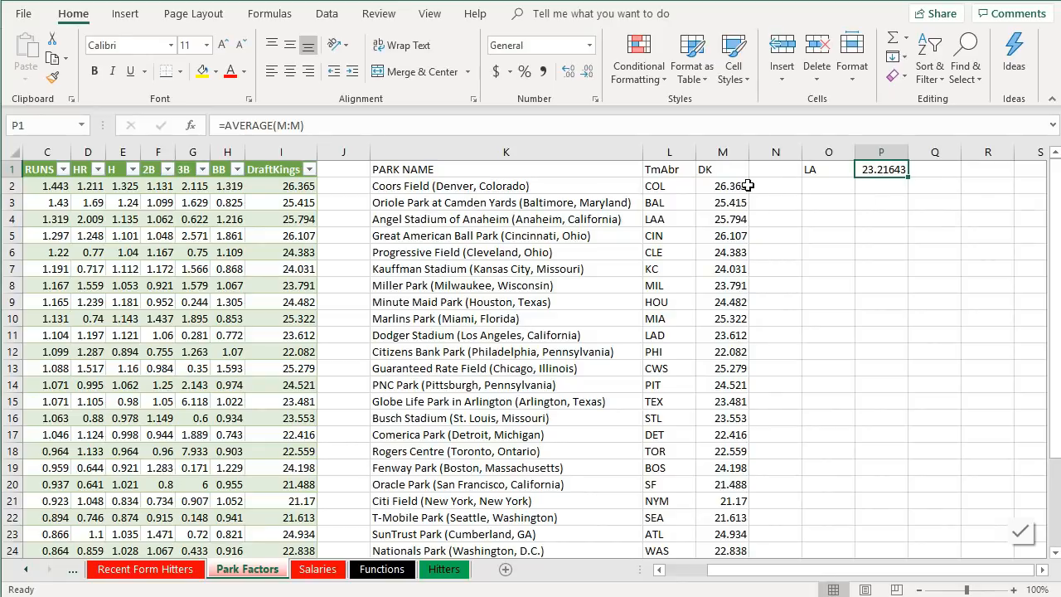
pyautogui.click(779, 186)
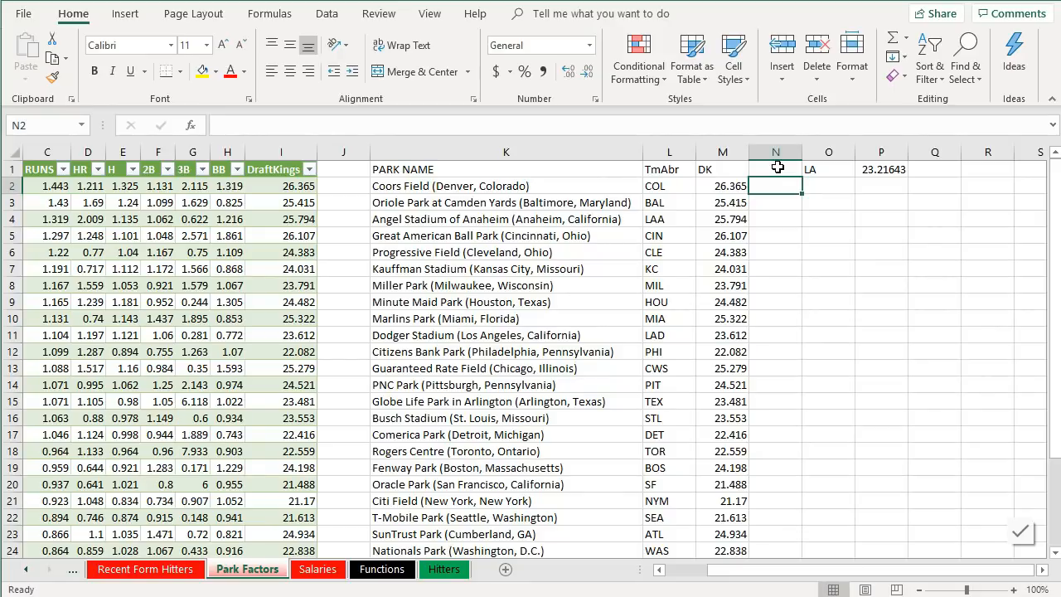
pyautogui.click(778, 168)
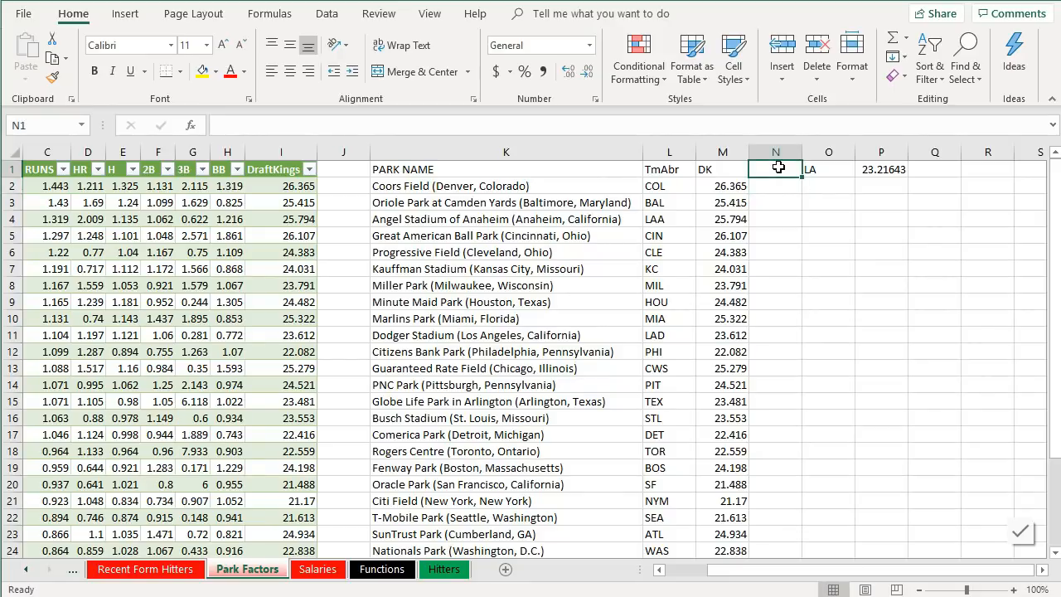
pyautogui.write('ParkFactor')
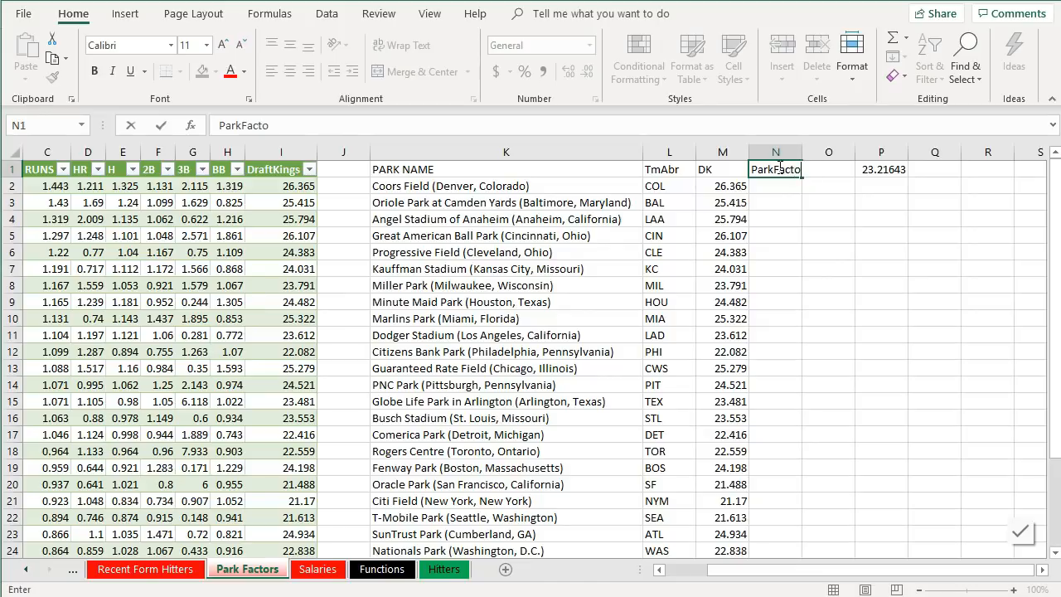
pyautogui.press('Return')
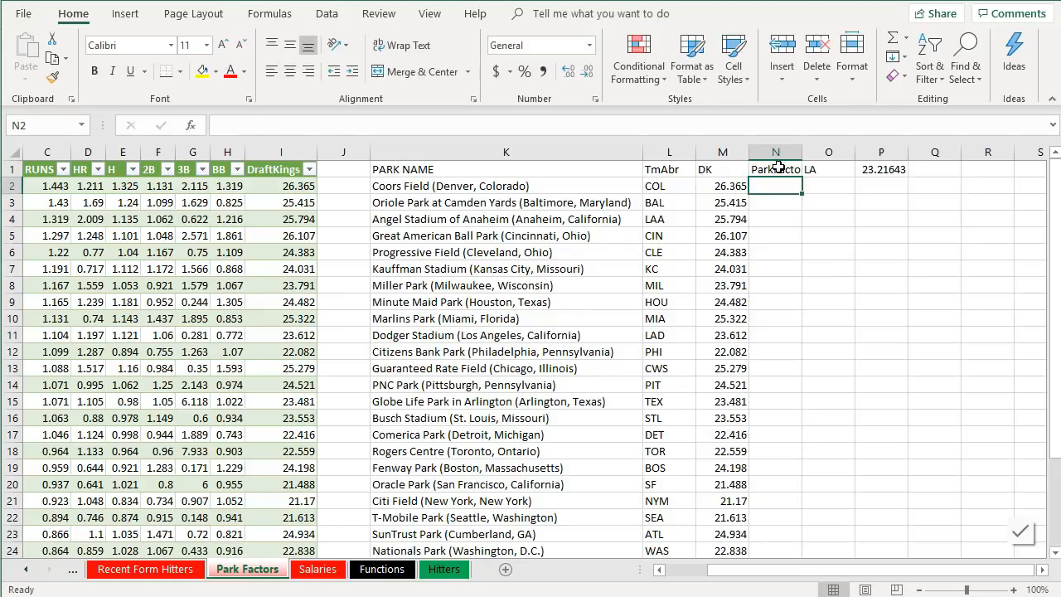
# - In N2, enter a formula dividing the DK value in M2 by the average in P1
pyautogui.write('=')
pyautogui.press('Left')
pyautogui.write('/')
pyautogui.click(883, 169)
pyautogui.press('Return')
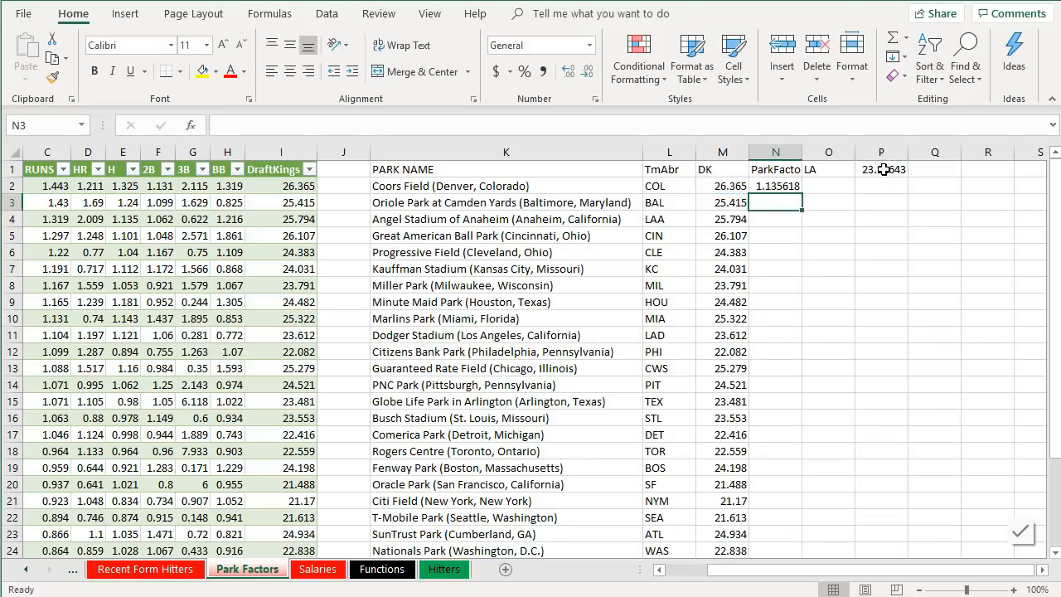
# - Format the ParkFactor cell N2 as a number with three decimal places
pyautogui.click(778, 187)
pyautogui.click(570, 73)
pyautogui.click(587, 73)
pyautogui.click(587, 73)
pyautogui.click(587, 73)
pyautogui.click(587, 73)
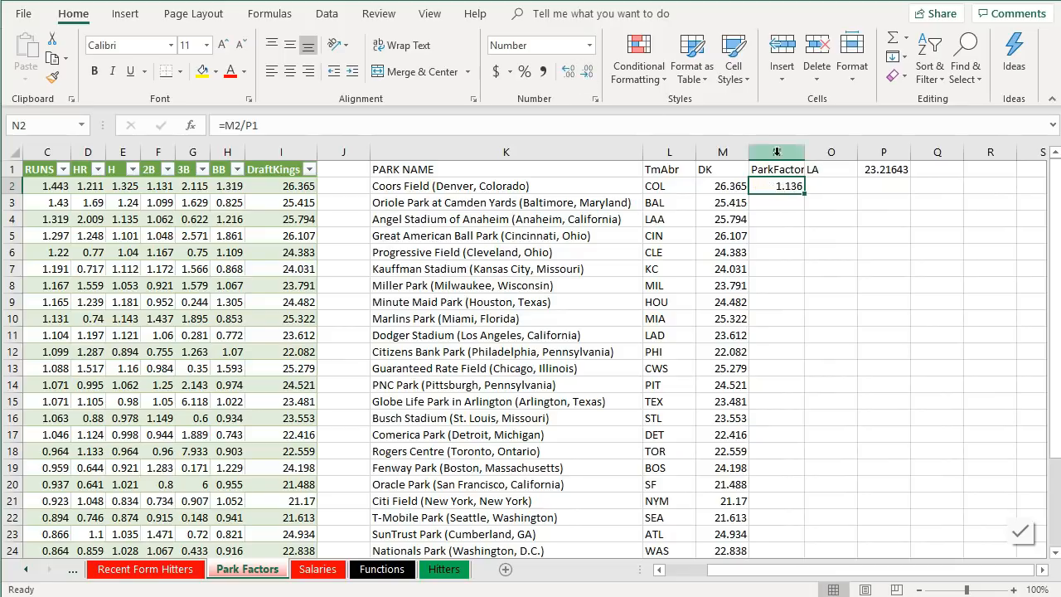
# - Make the P1 reference absolute ($P$1) in N2's formula and fill the ParkFactor formula down the column
pyautogui.doubleClick(807, 195)
pyautogui.click(792, 185)
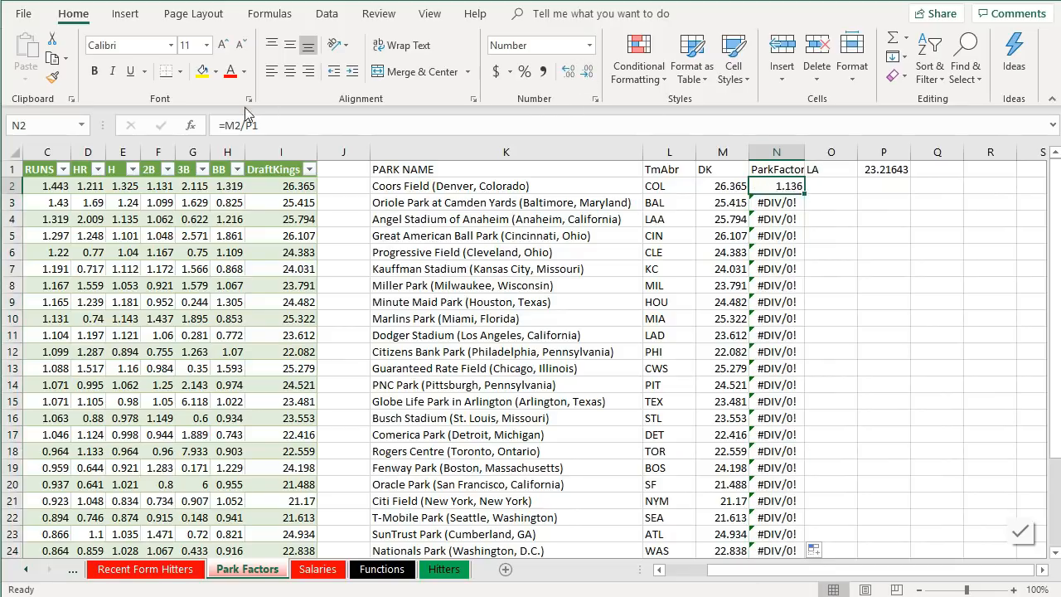
pyautogui.click(356, 122)
pyautogui.press('F4')
pyautogui.press('Return')
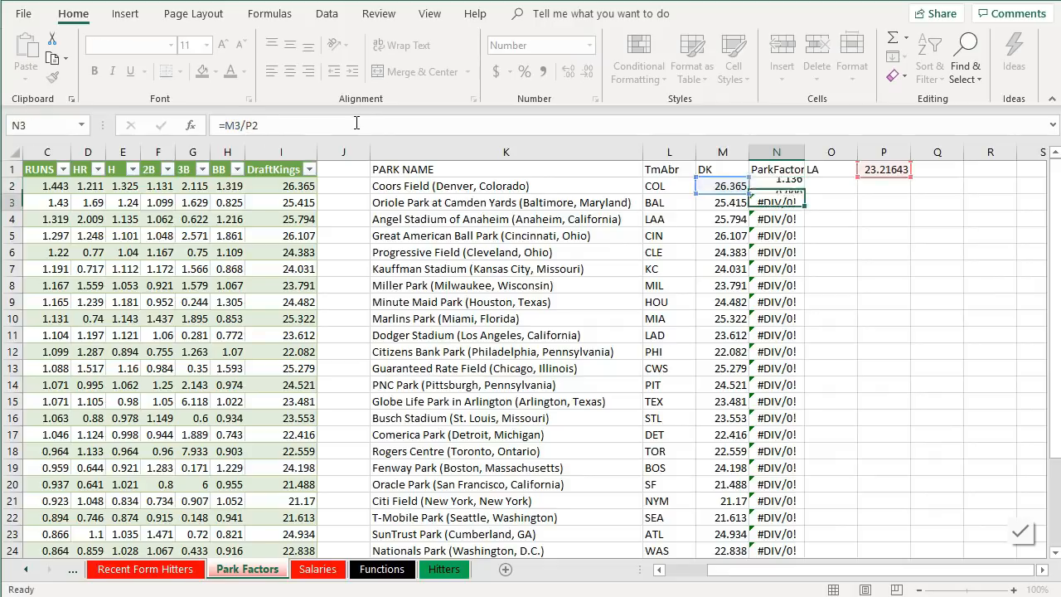
pyautogui.click(788, 185)
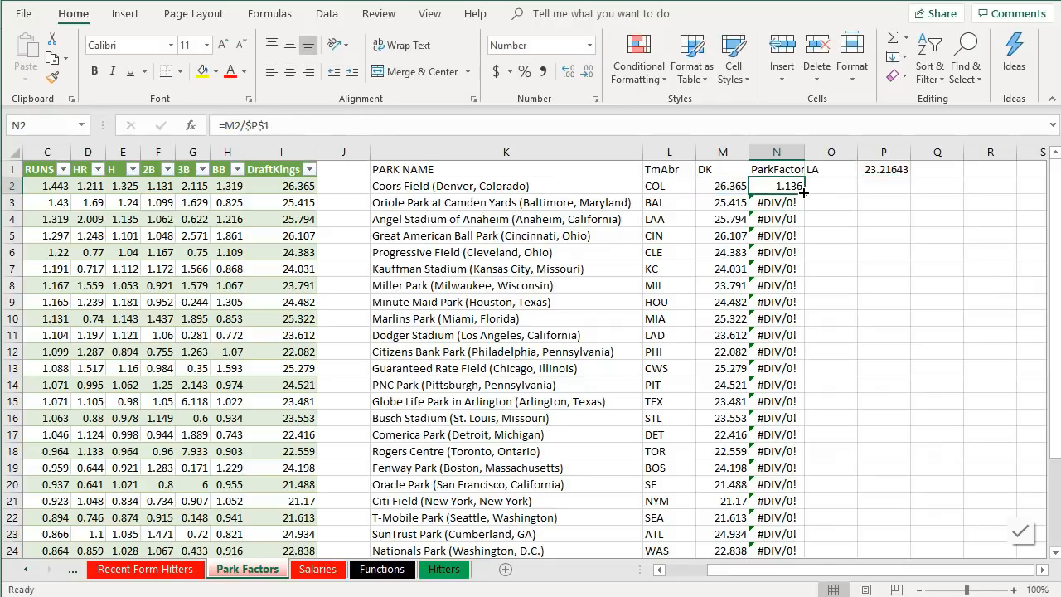
pyautogui.doubleClick(803, 193)
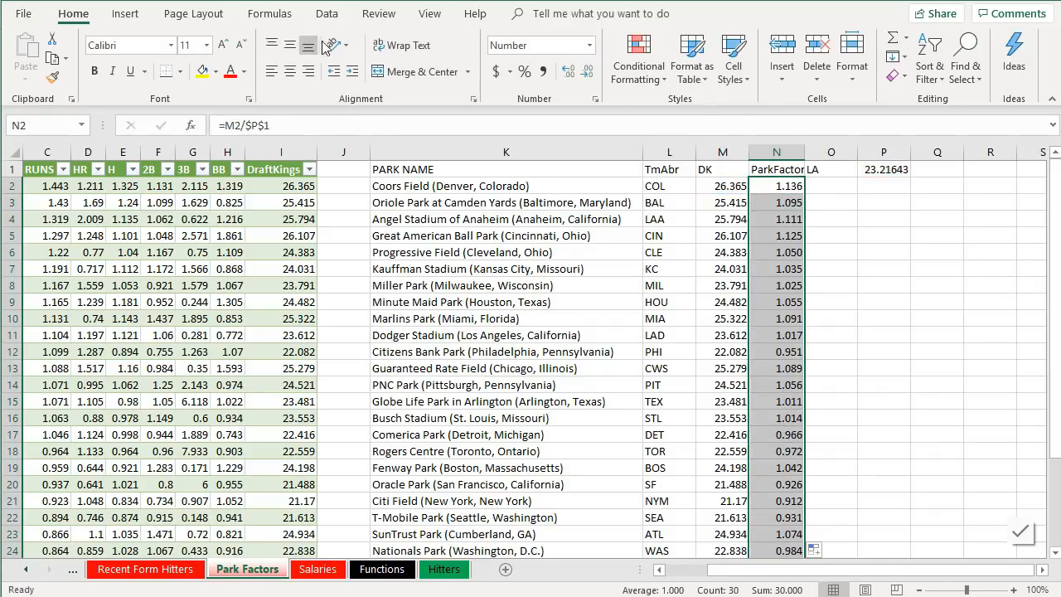
# - Review the ParkFactor values down the column and open the Hitters sheet
pyautogui.click(881, 263)
pyautogui.scroll(-5, 881, 264)
pyautogui.scroll(5, 880, 263)
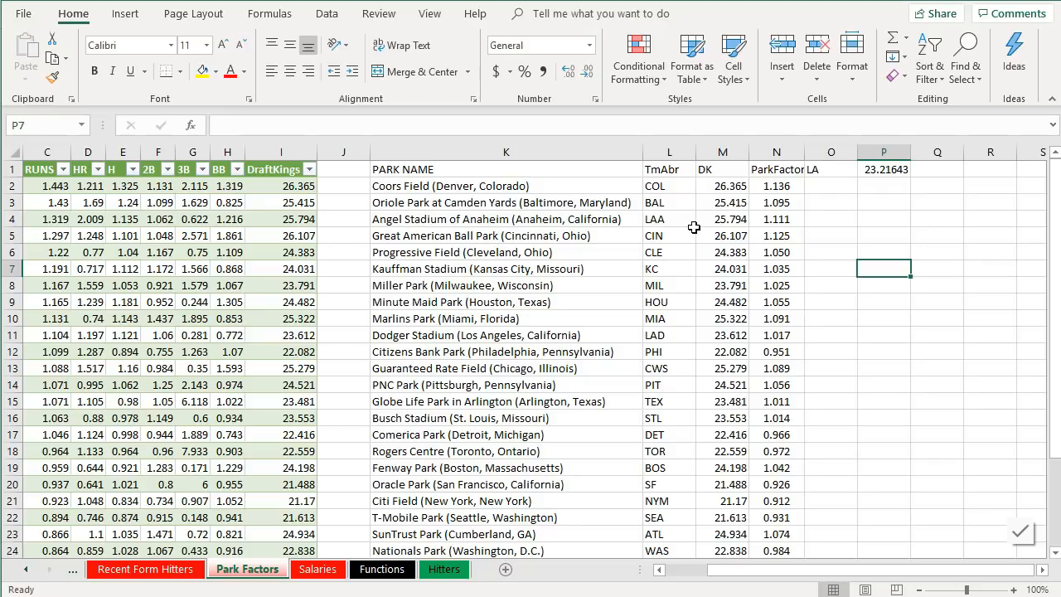
pyautogui.click(782, 187)
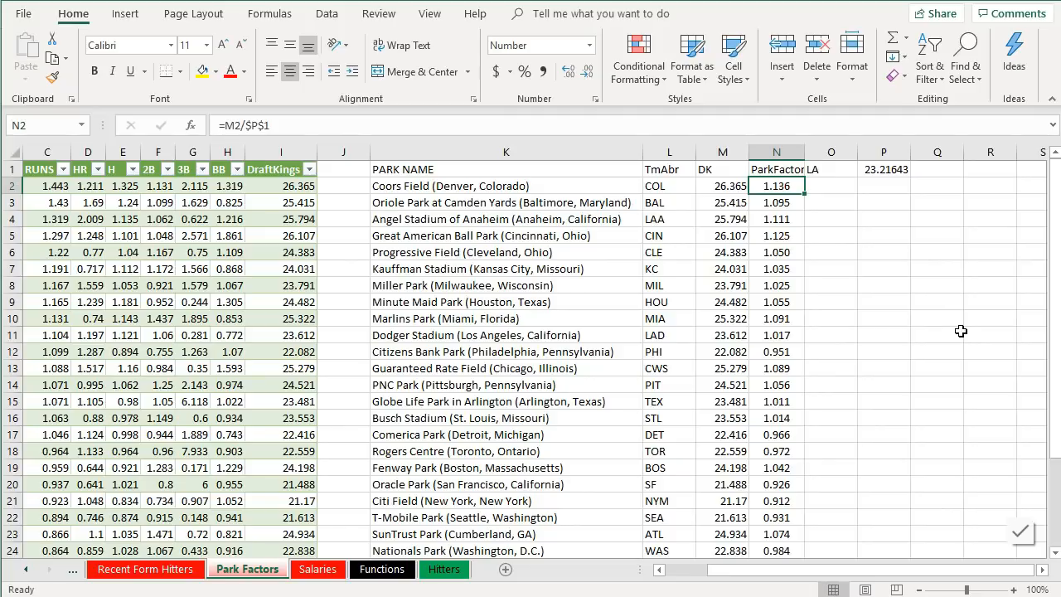
pyautogui.click(788, 354)
pyautogui.scroll(-4, 874, 412)
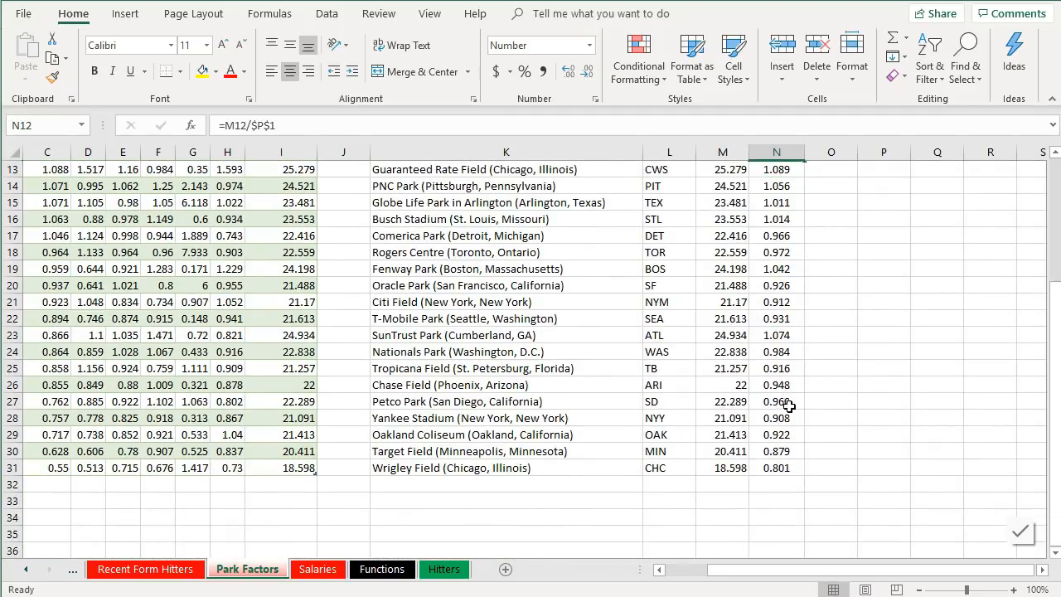
pyautogui.click(779, 450)
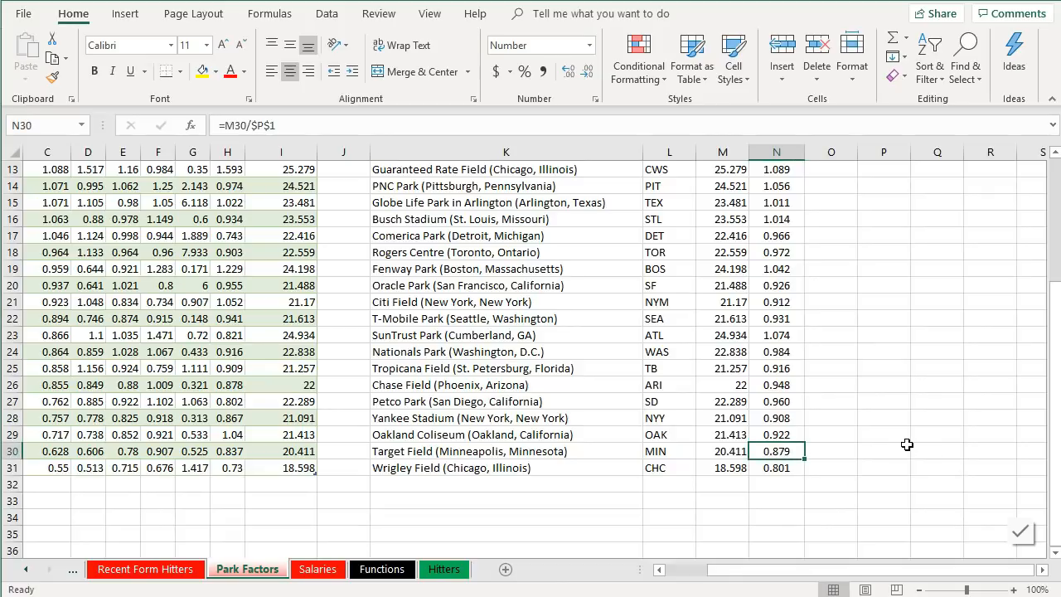
pyautogui.scroll(4, 907, 444)
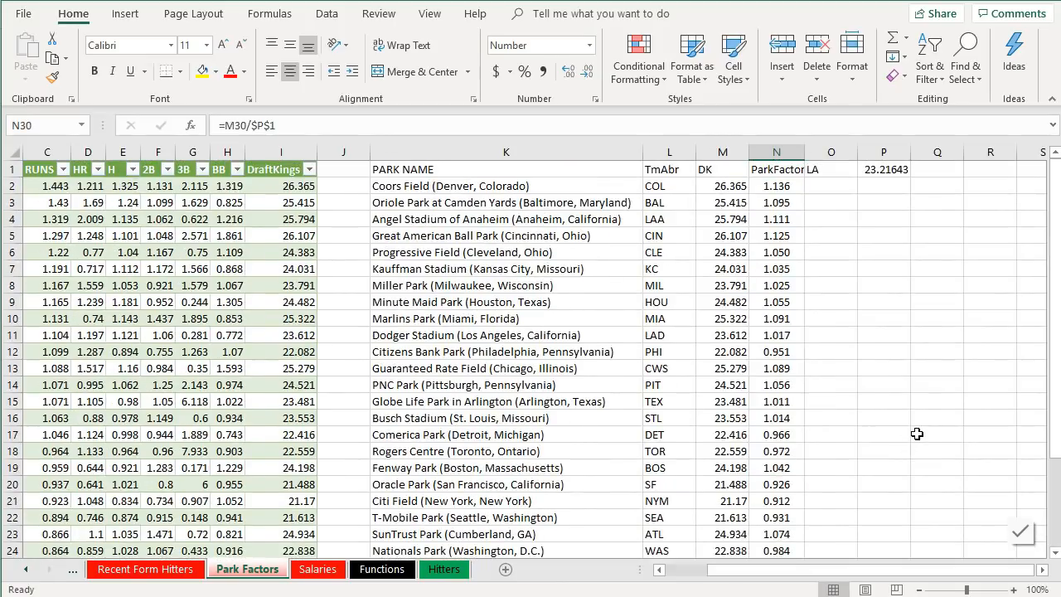
pyautogui.click(440, 571)
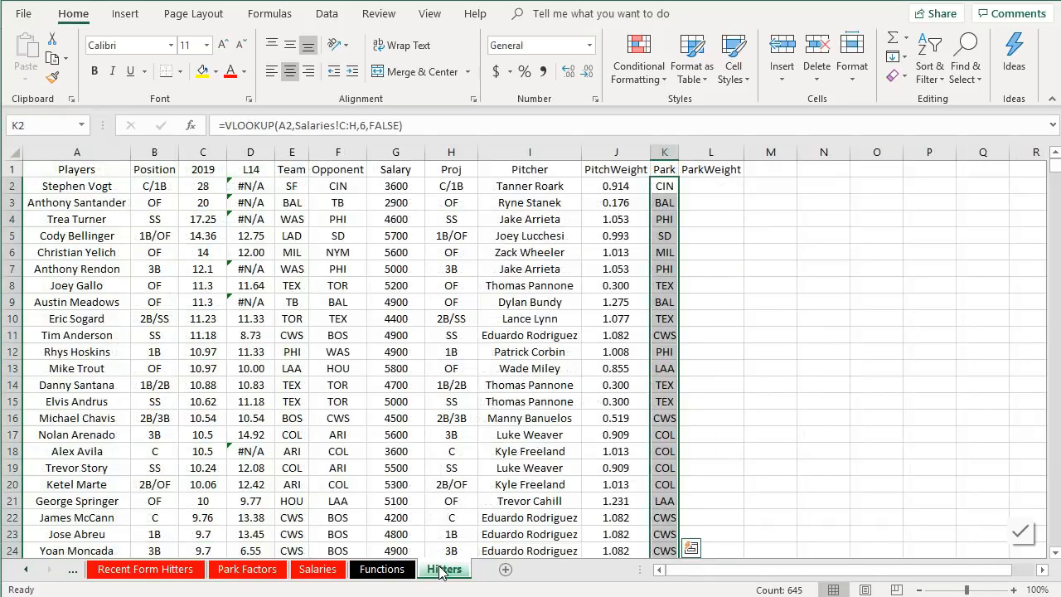
# - In L2, enter a VLOOKUP of the Park abbreviation in K2 against columns L:N of Park Factors, returning column 3 with exact match (FALSE)
pyautogui.click(722, 188)
pyautogui.write('=vloo')
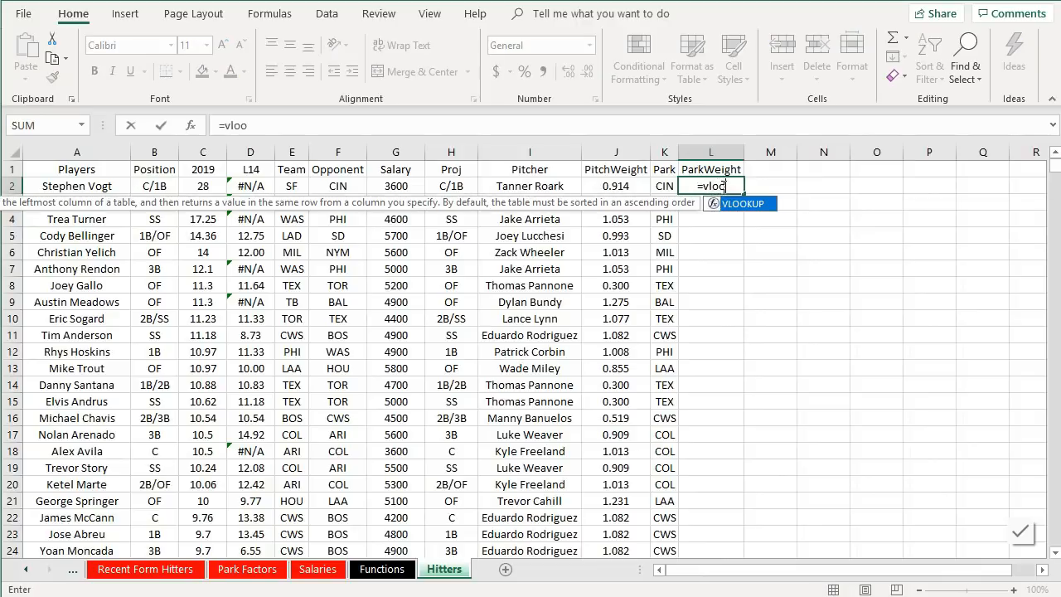
pyautogui.press('Tab')
pyautogui.click(668, 186)
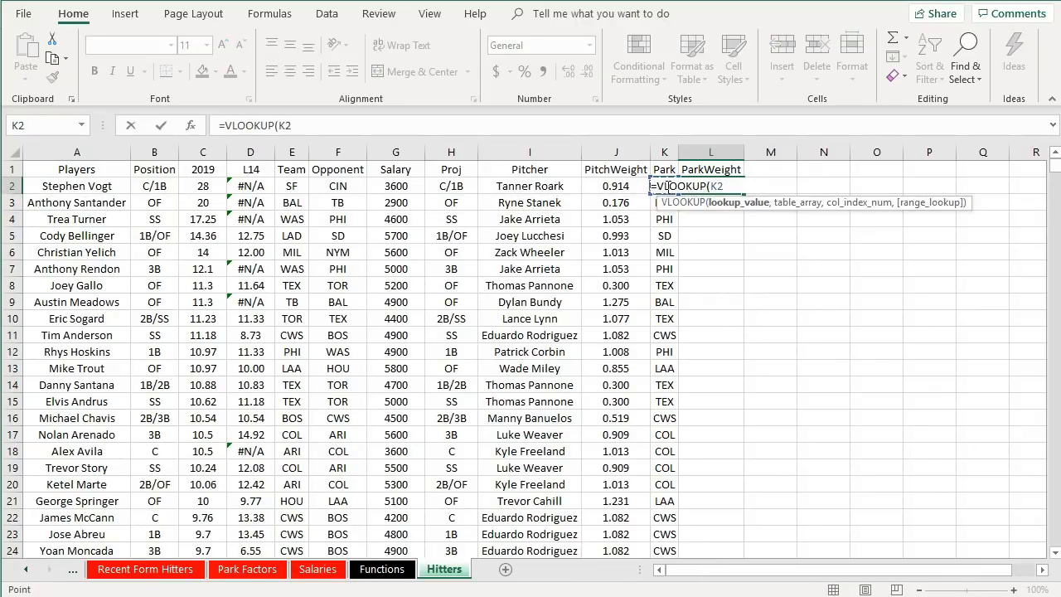
pyautogui.write(',')
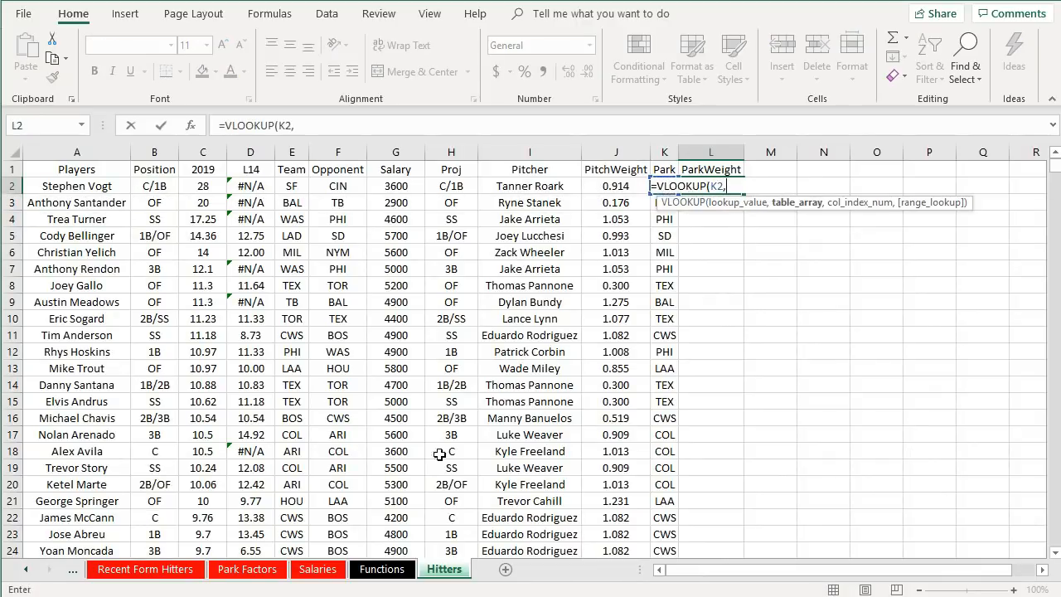
pyautogui.click(247, 569)
pyautogui.moveTo(667, 187); pyautogui.dragTo(758, 240)
pyautogui.write(',3,false')
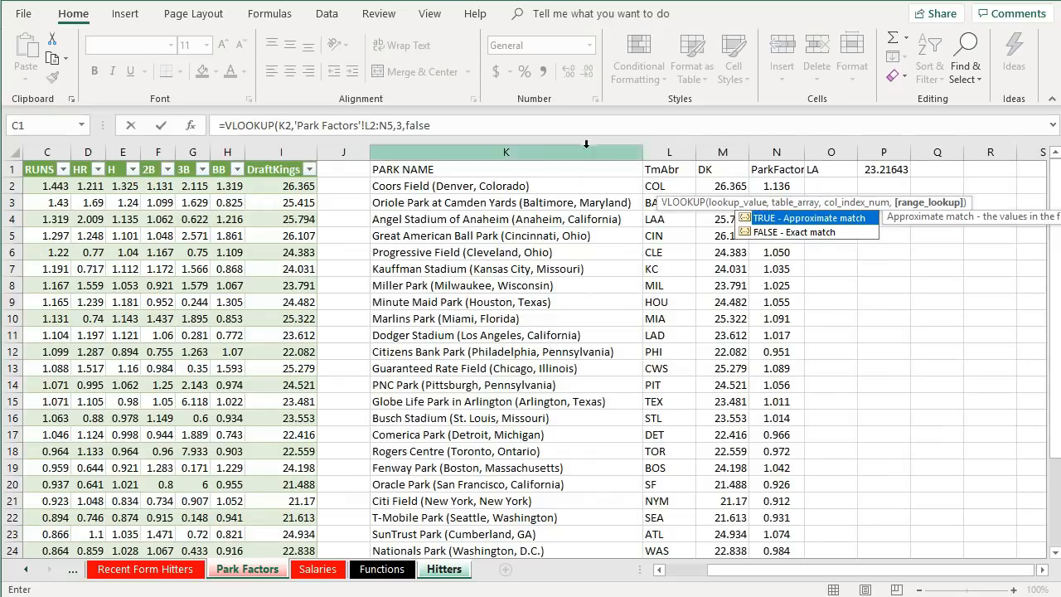
pyautogui.click(382, 125)
pyautogui.click(387, 125)
pyautogui.press('BackSpace')
pyautogui.click(441, 125)
pyautogui.press('Return')
# - Reduce ParkWeight in L2 to three decimal places and fill the formula down the column
pyautogui.click(728, 187)
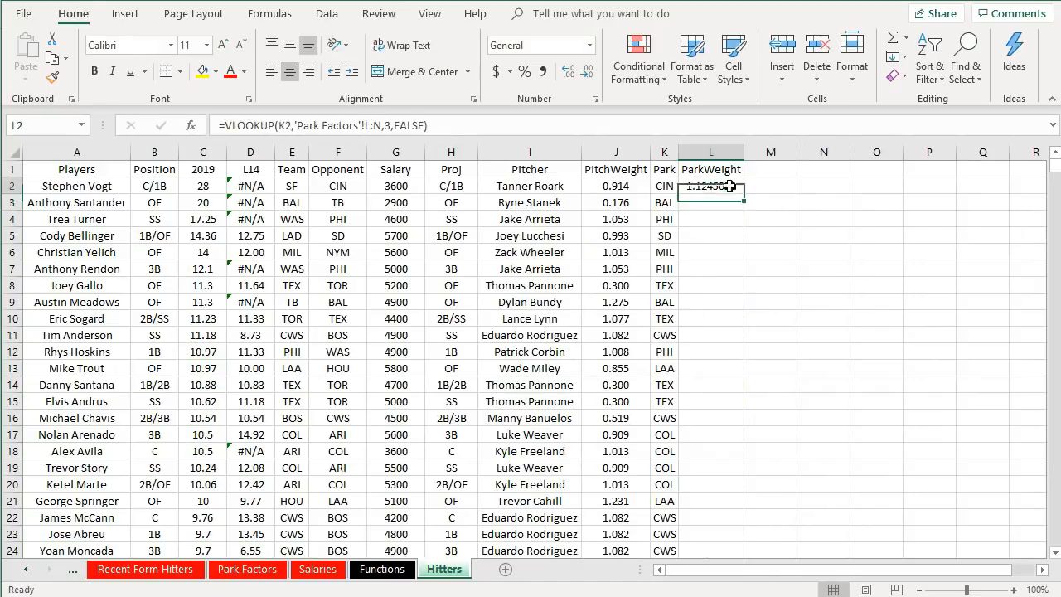
pyautogui.click(568, 73)
pyautogui.click(567, 73)
pyautogui.click(567, 72)
pyautogui.click(567, 73)
pyautogui.doubleClick(744, 194)
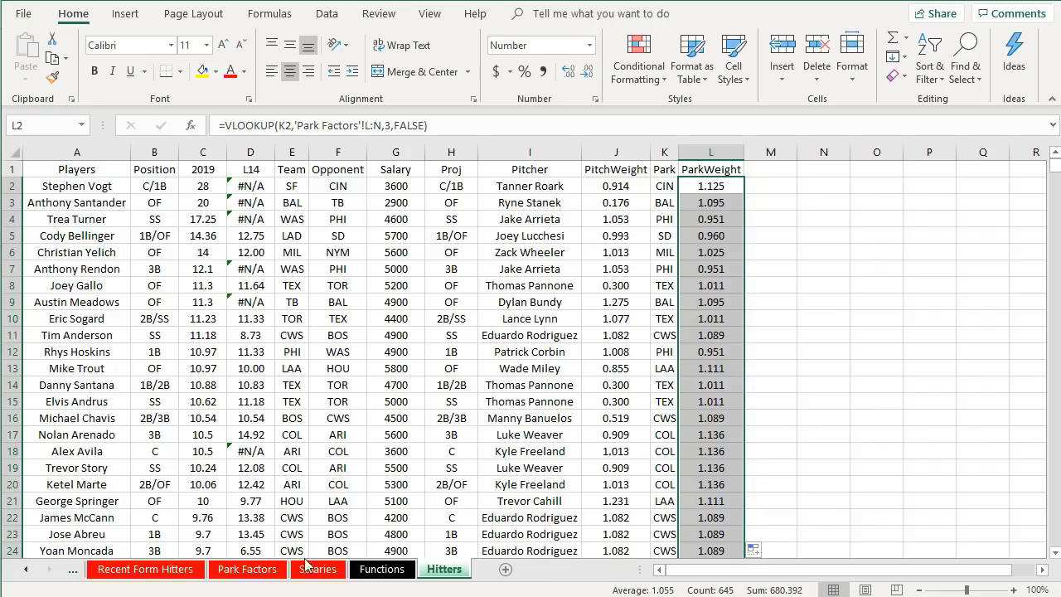
# - Review the abbreviation, DK, ParkFactor and average cells on the Park Factors sheet, then return to Hitters
pyautogui.click(247, 569)
pyautogui.click(670, 365)
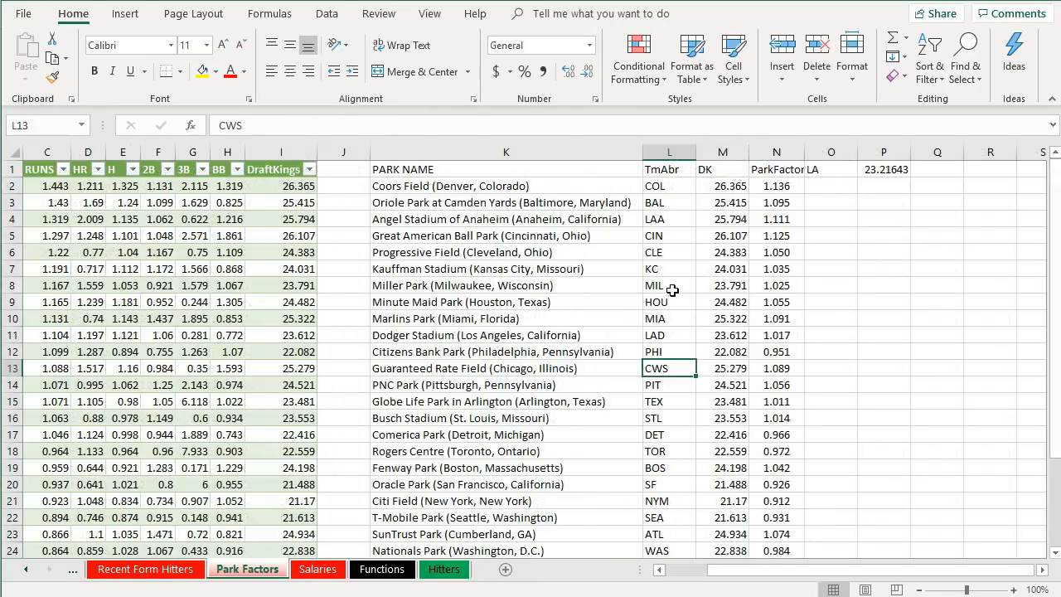
pyautogui.click(502, 186)
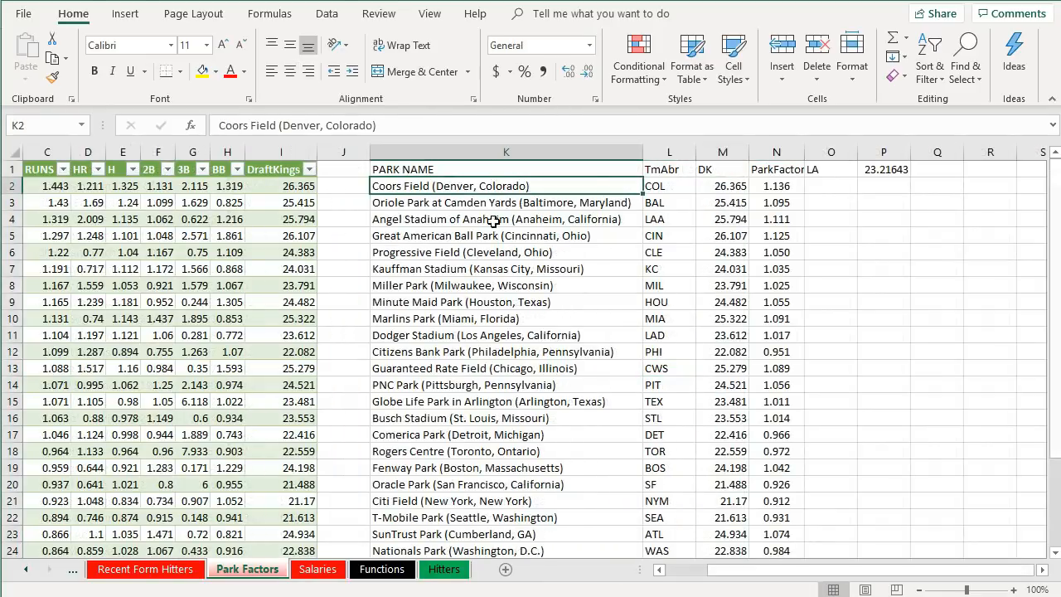
pyautogui.click(654, 187)
pyautogui.click(655, 203)
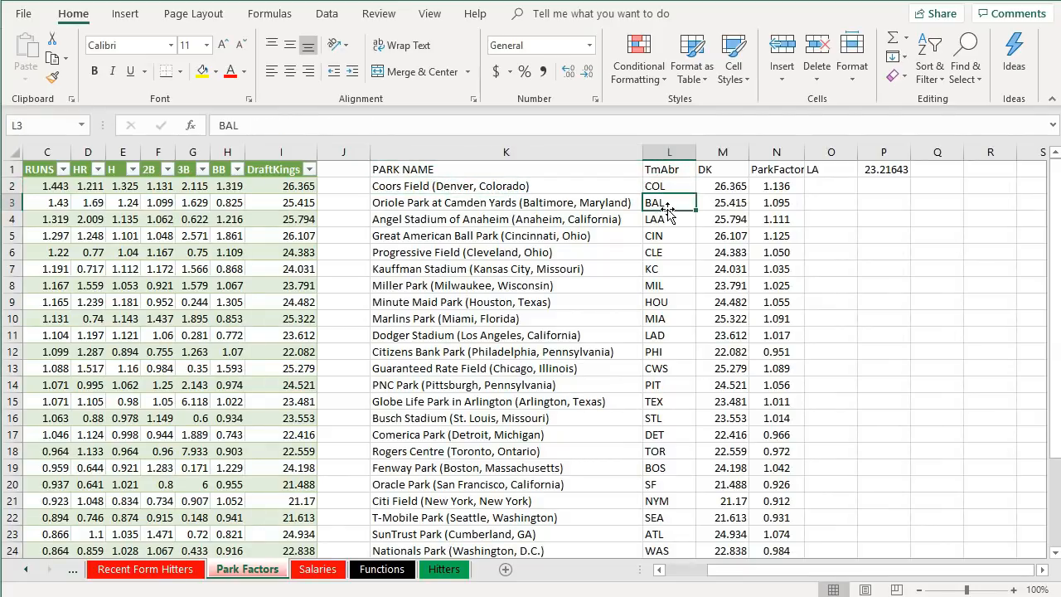
pyautogui.click(713, 189)
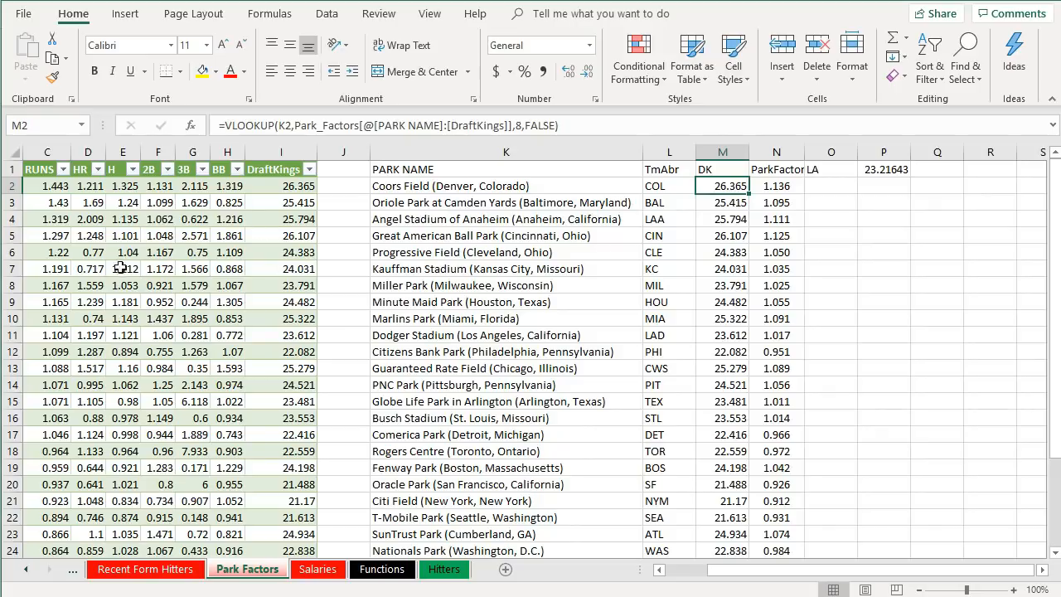
pyautogui.click(784, 185)
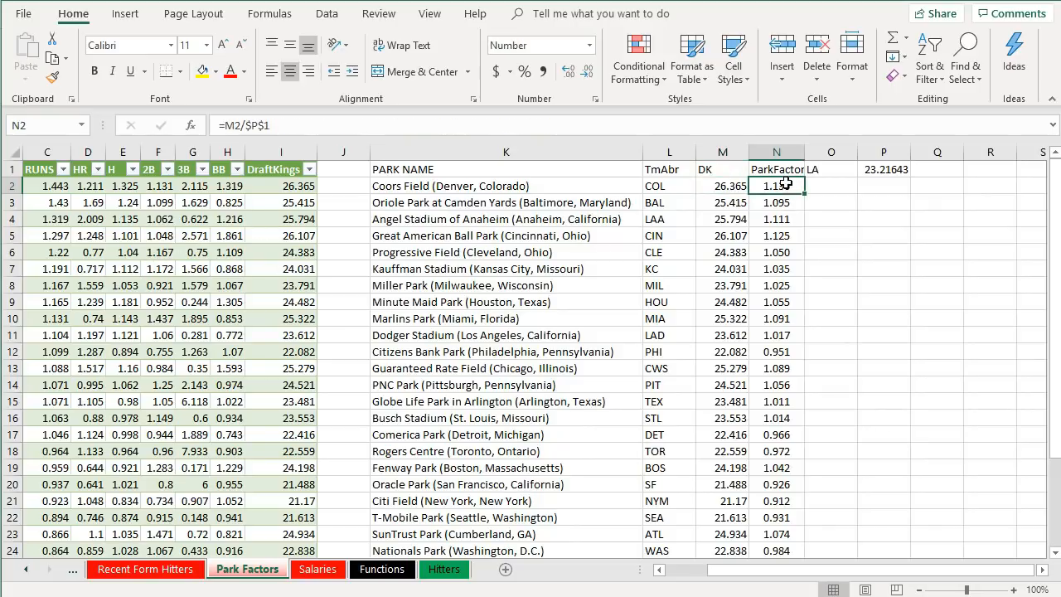
pyautogui.click(884, 170)
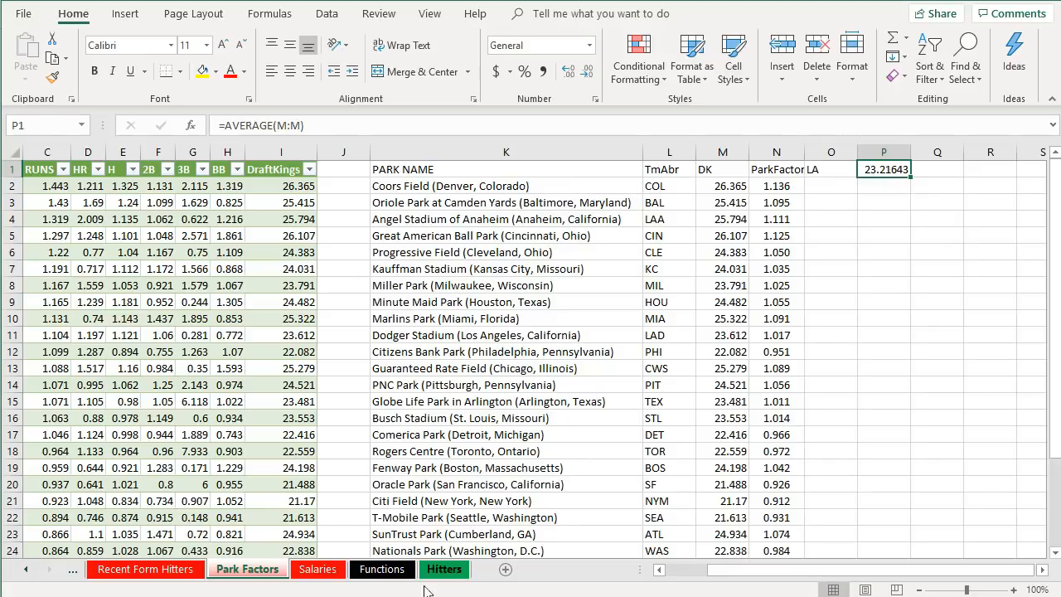
pyautogui.click(443, 569)
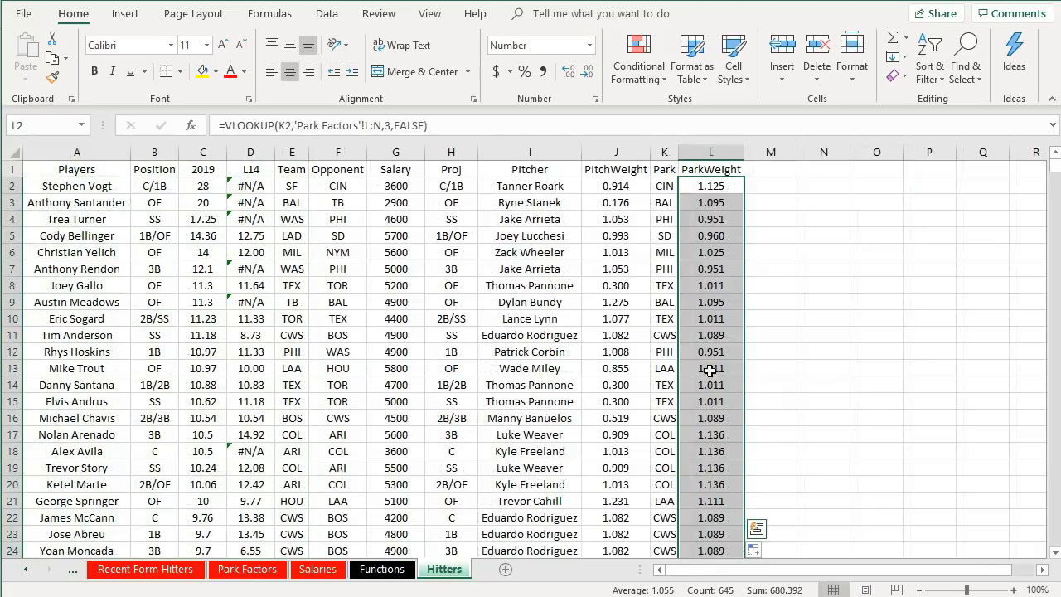
pyautogui.click(836, 313)
pyautogui.scroll(-15, 810, 305)
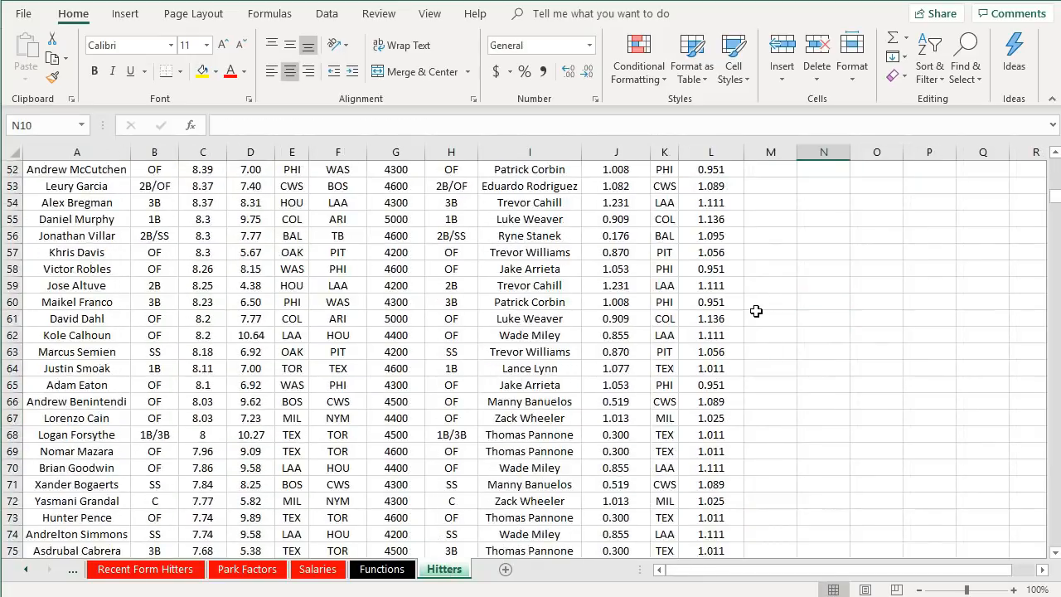
pyautogui.scroll(15, 766, 308)
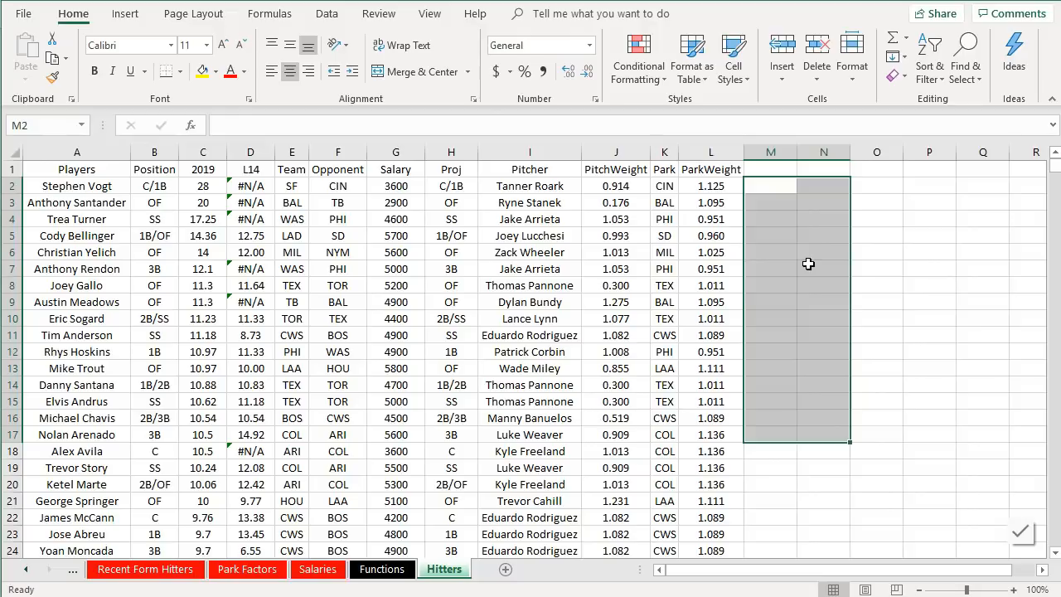
pyautogui.click(808, 264)
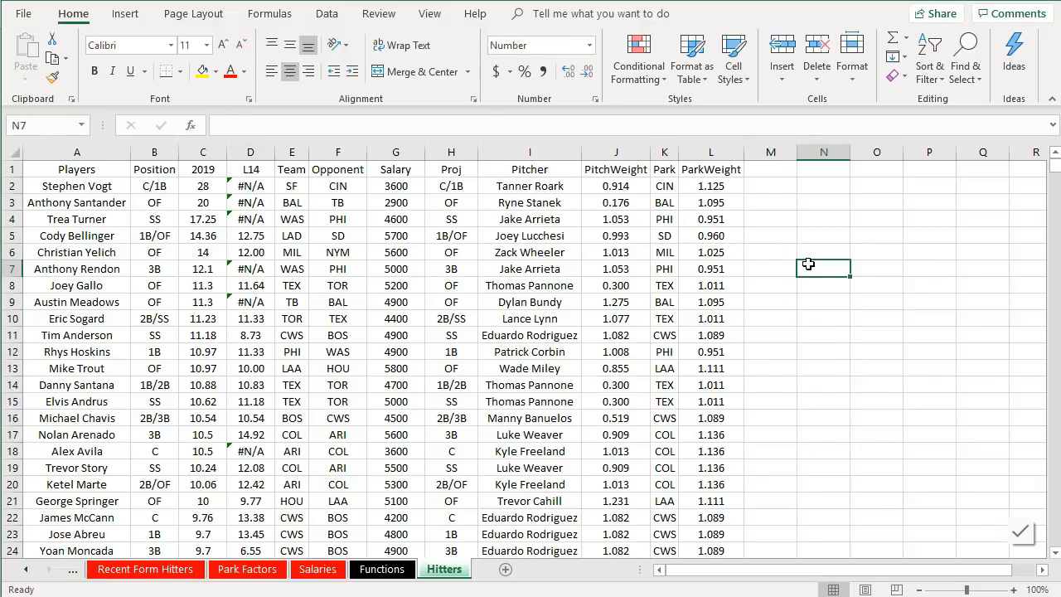
pyautogui.click(761, 167)
pyautogui.write('Proje')
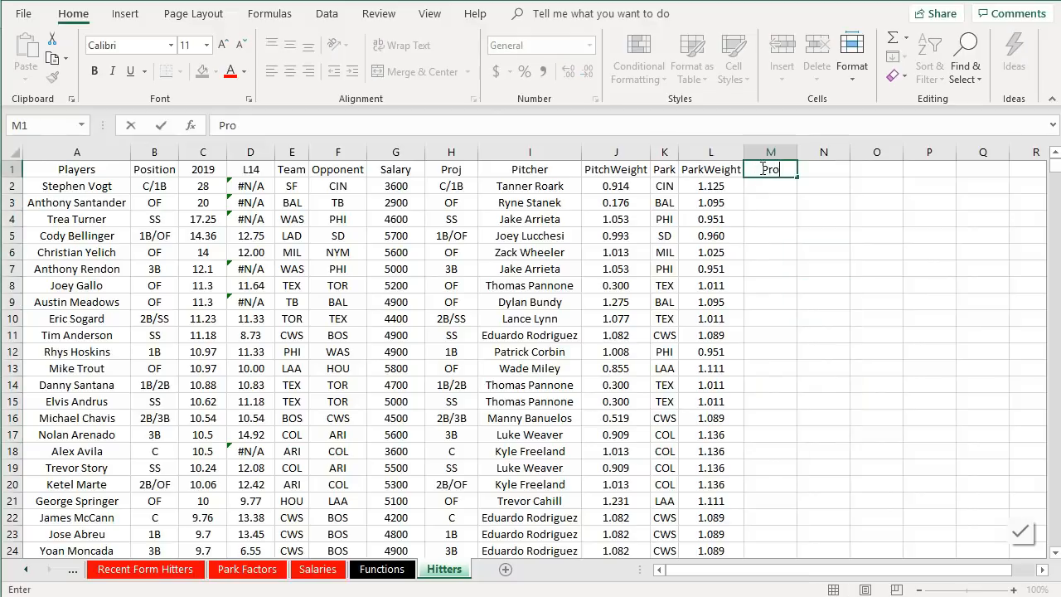
pyautogui.press('BackSpace')
pyautogui.press('BackSpace')
pyautogui.press('BackSpace')
pyautogui.press('BackSpace')
pyautogui.press('BackSpace')
pyautogui.click(760, 217)
# - Clear the contents of the Proj column from H2 to the bottom of the data
pyautogui.click(451, 182)
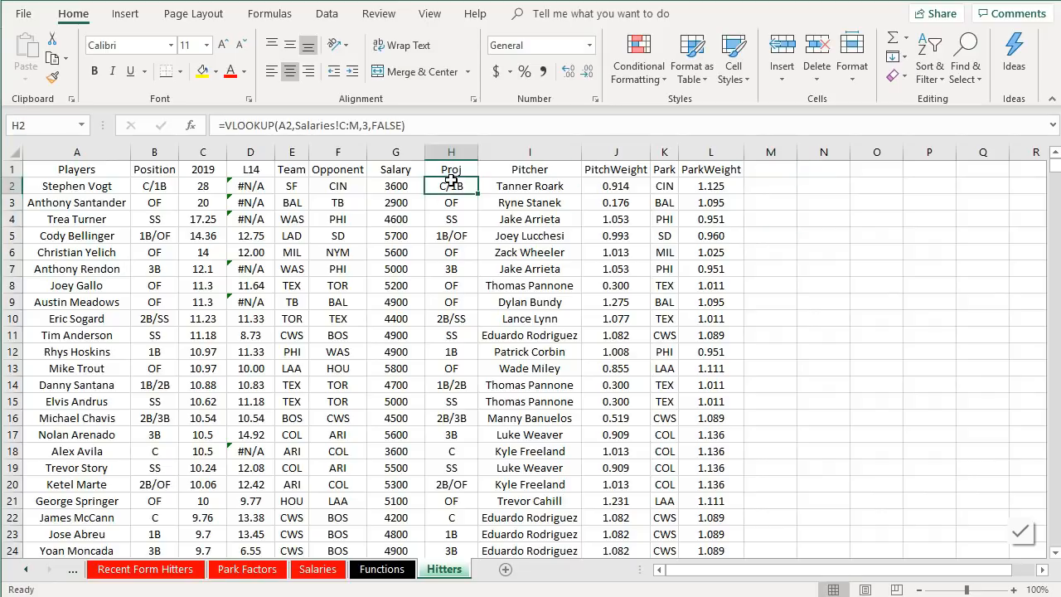
pyautogui.hotkey('ctrl', 'shift', 'Down')
pyautogui.rightClick(440, 193)
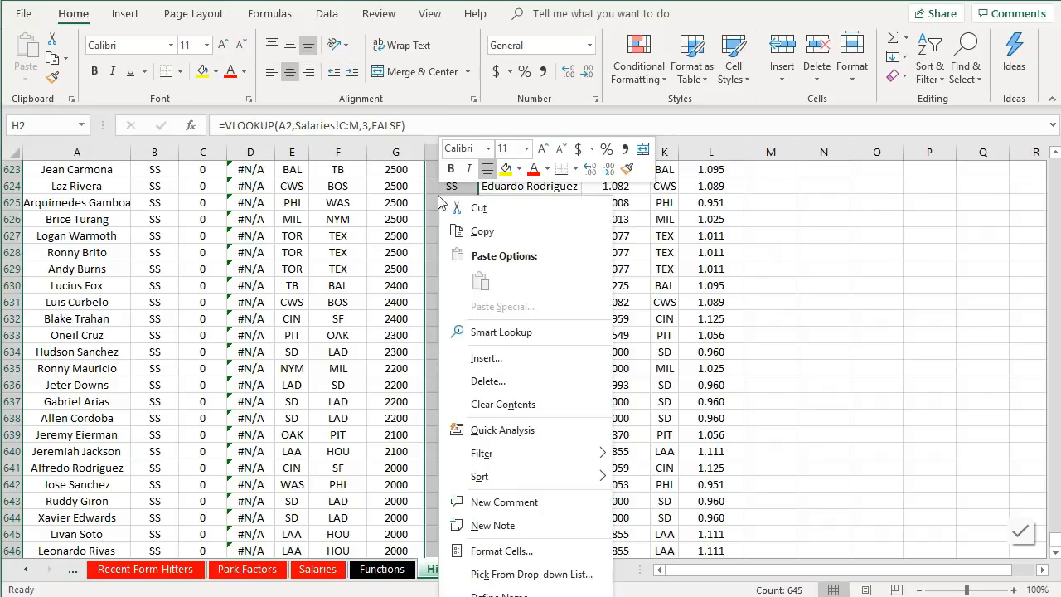
pyautogui.click(503, 404)
pyautogui.hotkey('ctrl', 'BackSpace')
# - Inspect the Opponent, L14, PitchWeight and ParkWeight formulas in several hitter rows
pyautogui.click(813, 267)
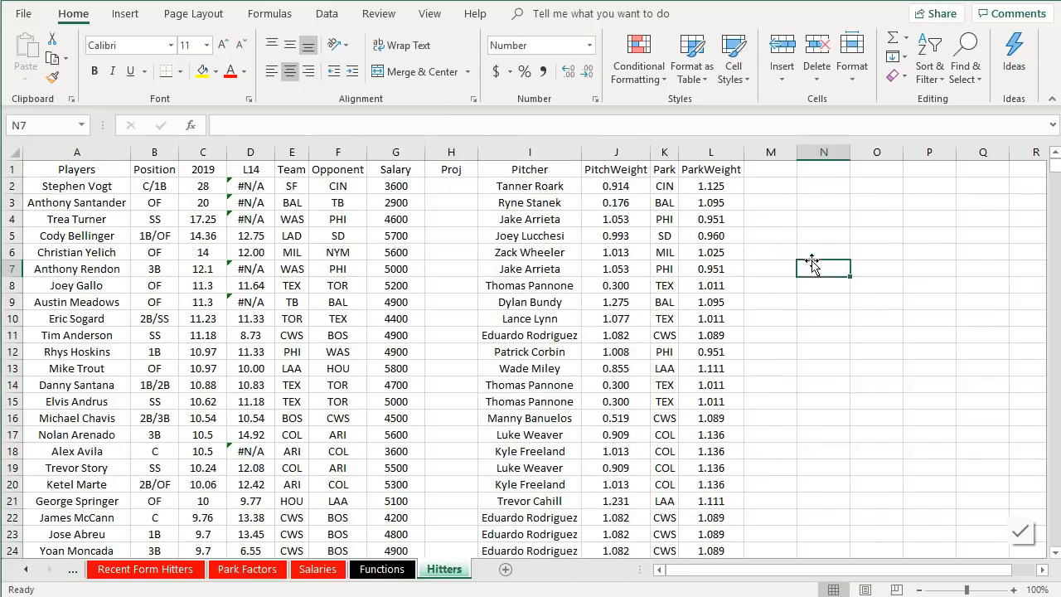
pyautogui.click(630, 188)
pyautogui.click(702, 189)
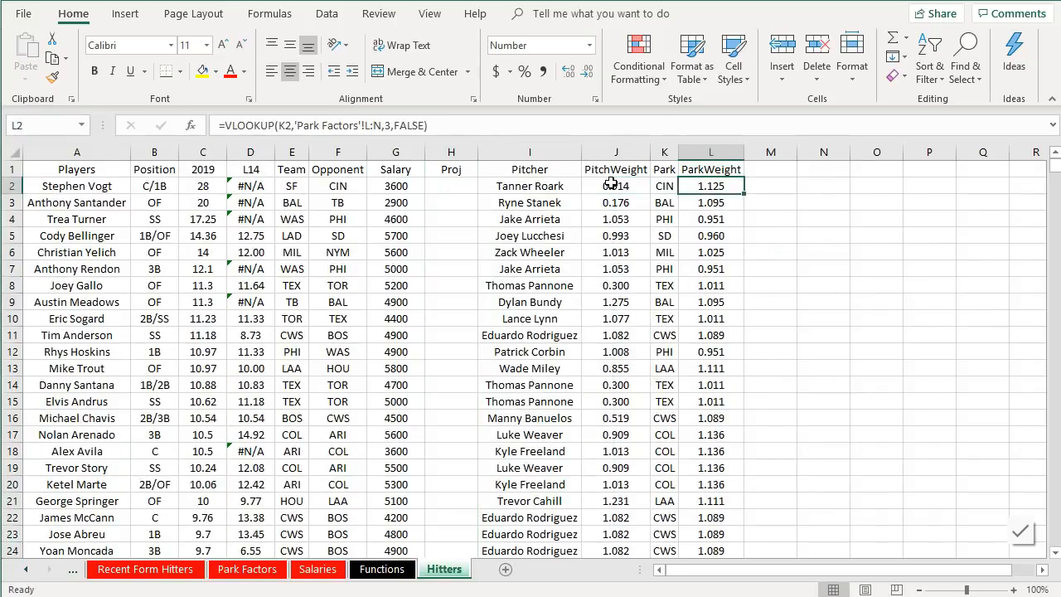
pyautogui.keyDown('ctrl'); pyautogui.click(611, 183); pyautogui.keyUp('ctrl')
pyautogui.click(317, 211)
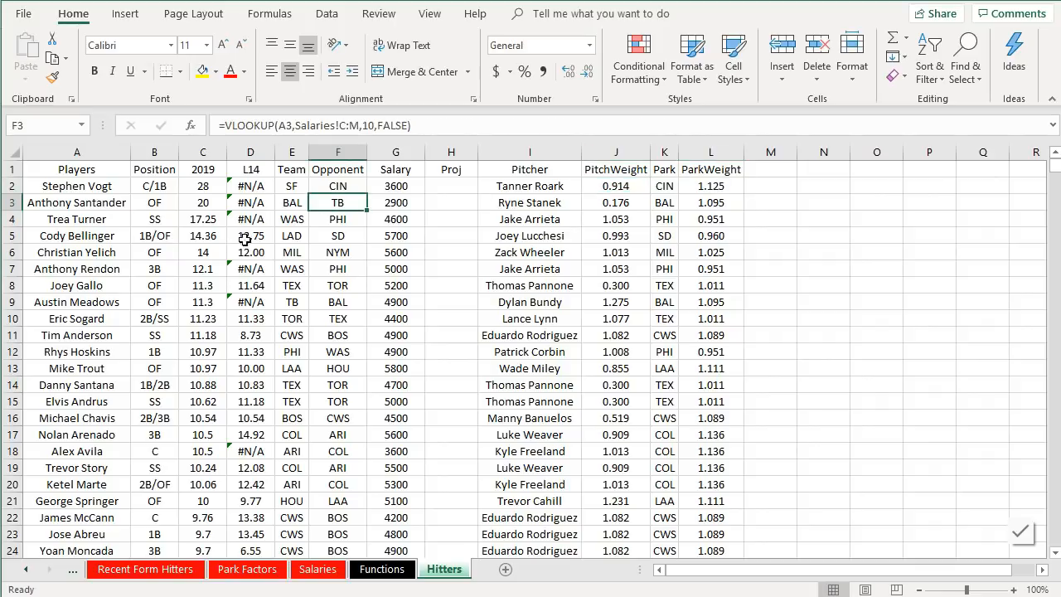
pyautogui.click(248, 241)
pyautogui.keyDown('ctrl'); pyautogui.click(616, 235); pyautogui.keyUp('ctrl')
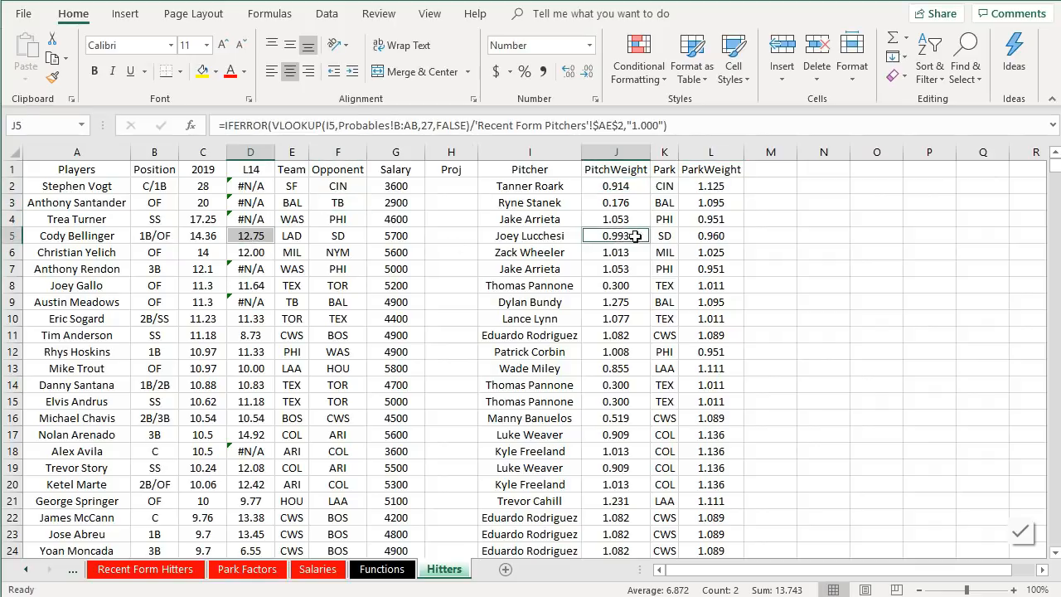
pyautogui.keyDown('ctrl'); pyautogui.click(685, 236); pyautogui.keyUp('ctrl')
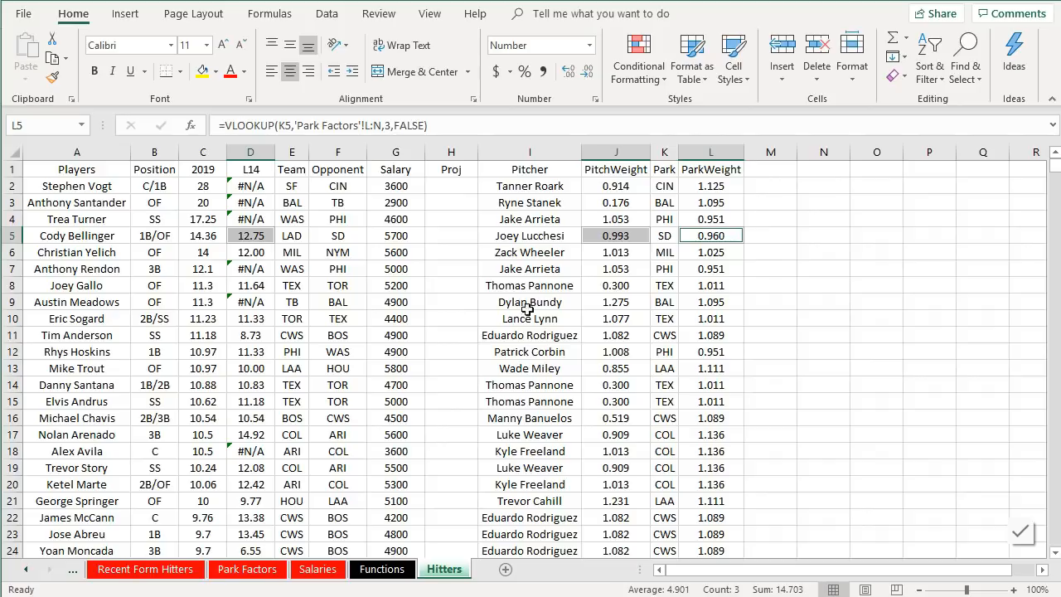
pyautogui.click(622, 285)
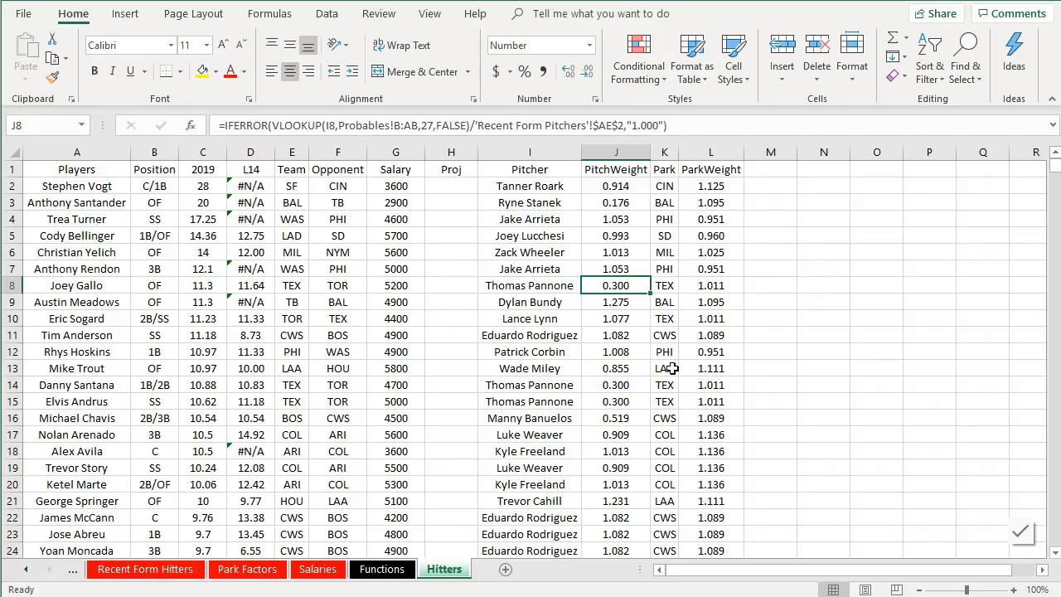
# - In H5, enter an AVERAGE formula of the PitchWeight J5 and ParkWeight L5 values
pyautogui.click(466, 186)
pyautogui.click(465, 235)
pyautogui.write('=')
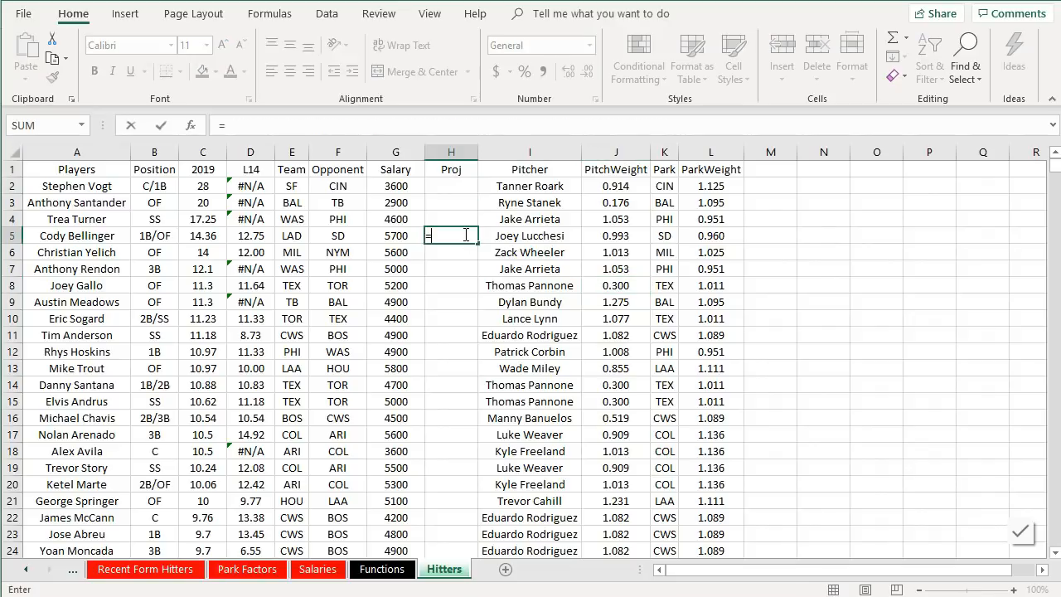
pyautogui.write('aver')
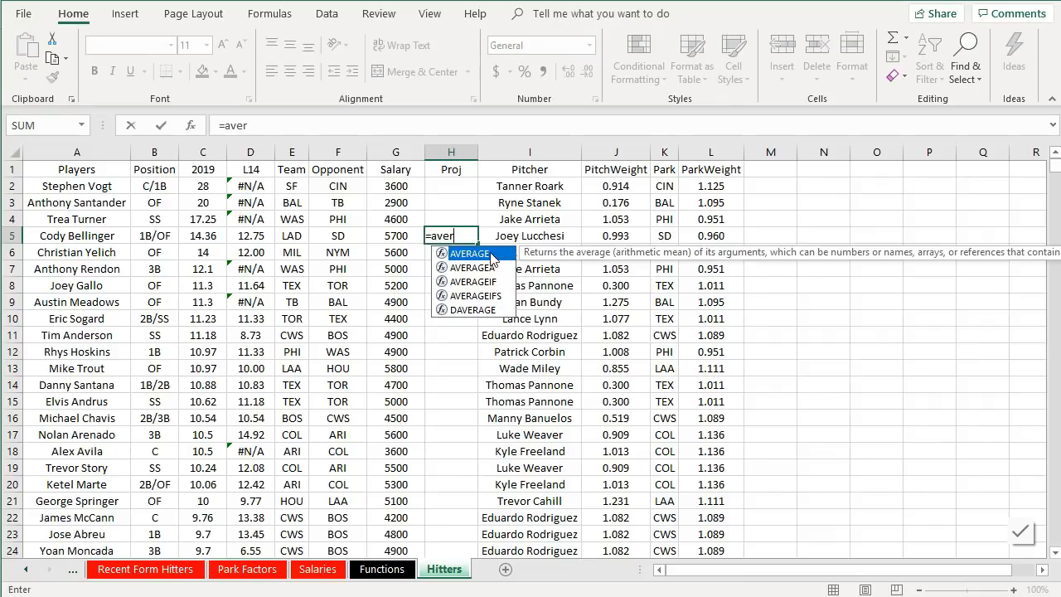
pyautogui.doubleClick(494, 255)
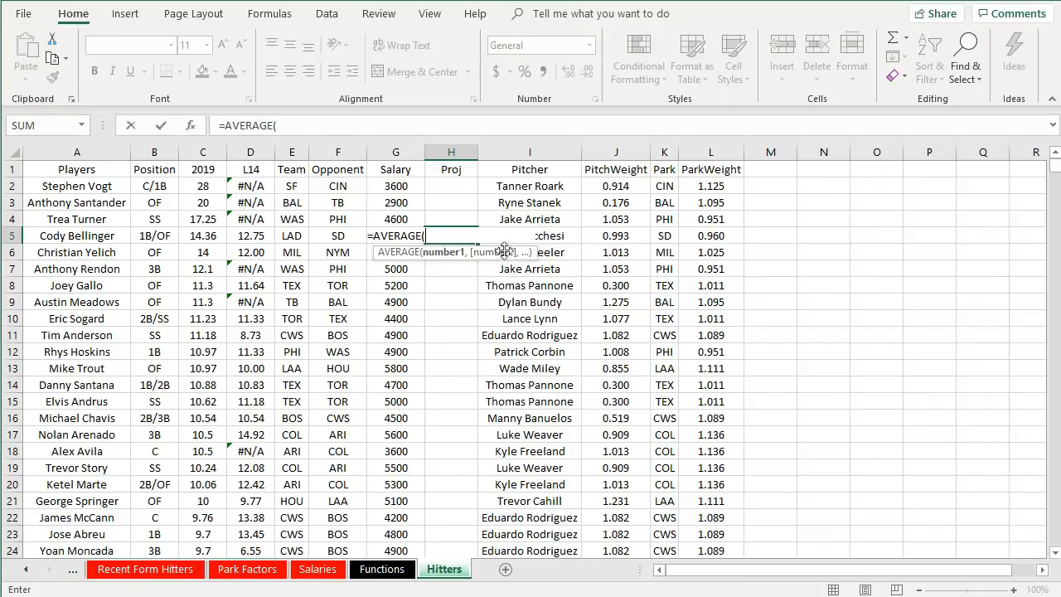
pyautogui.click(608, 235)
pyautogui.write(',')
pyautogui.click(707, 235)
pyautogui.press('Return')
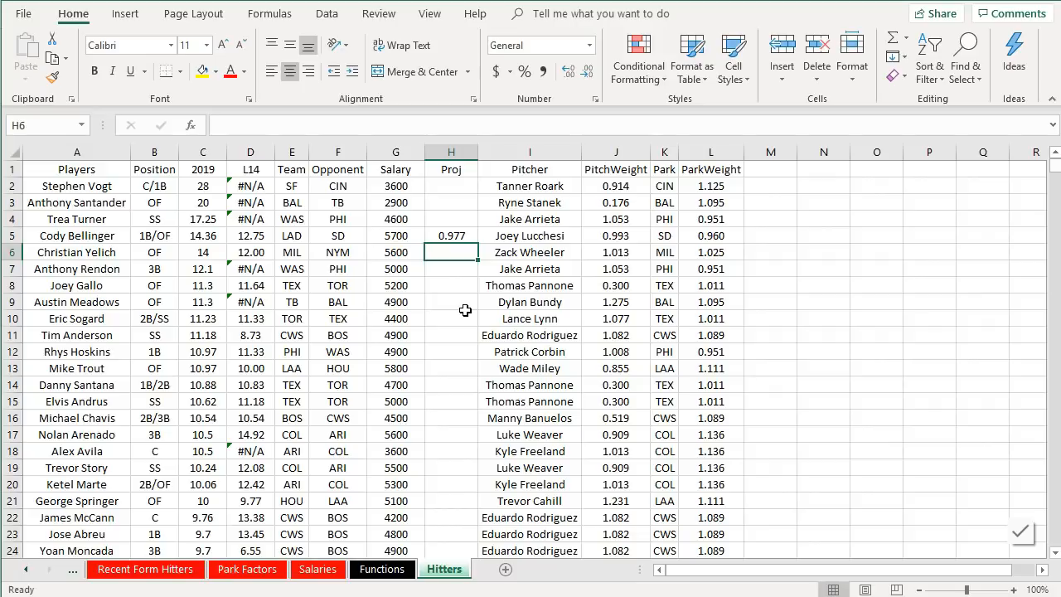
# - Edit H5's formula to multiply that average by the L14 value in D5
pyautogui.click(457, 238)
pyautogui.click(343, 124)
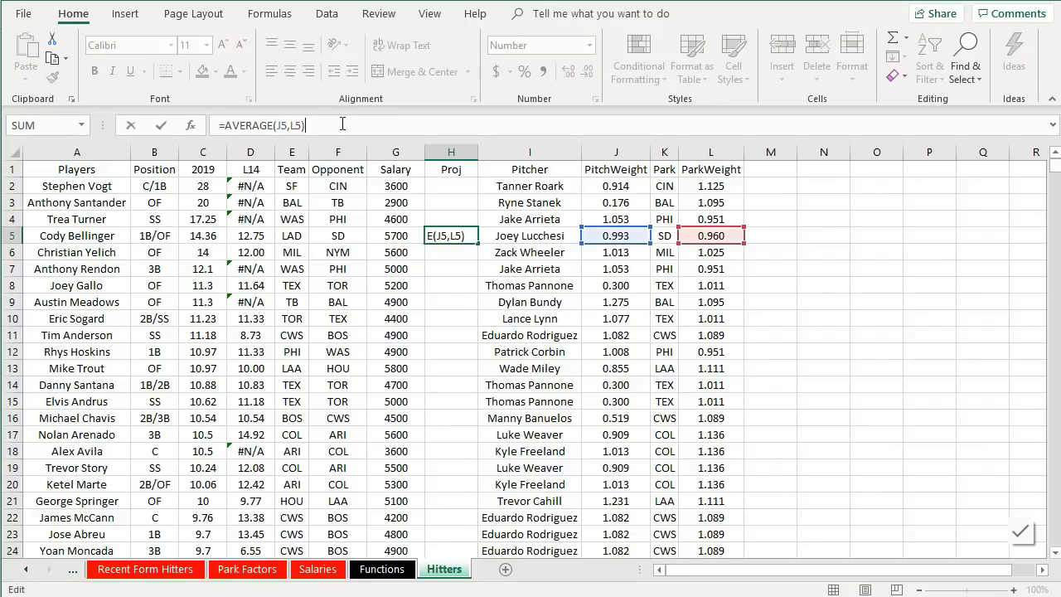
pyautogui.write('*')
pyautogui.click(253, 236)
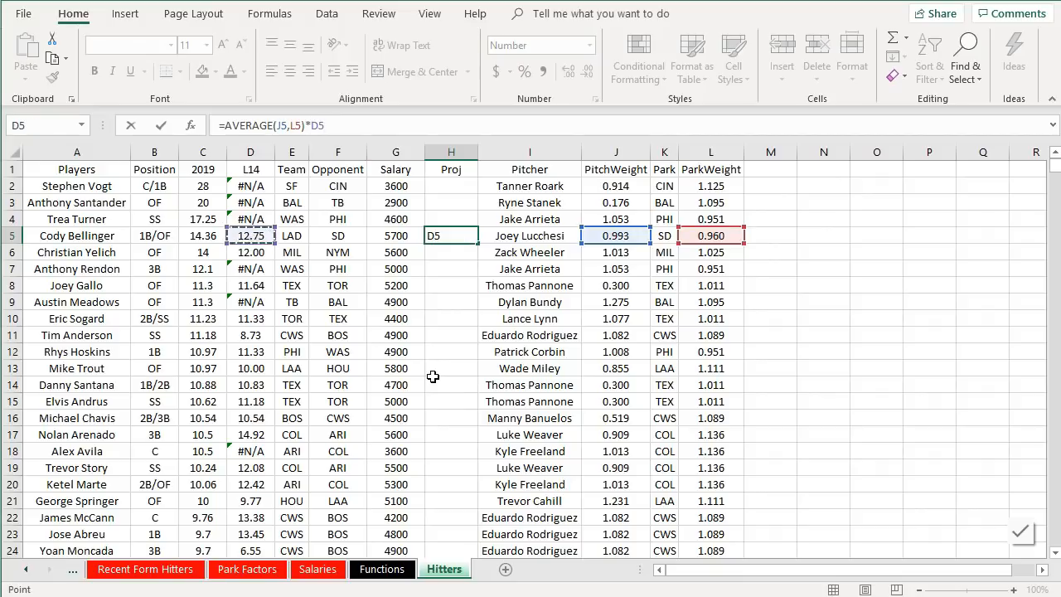
pyautogui.press('Return')
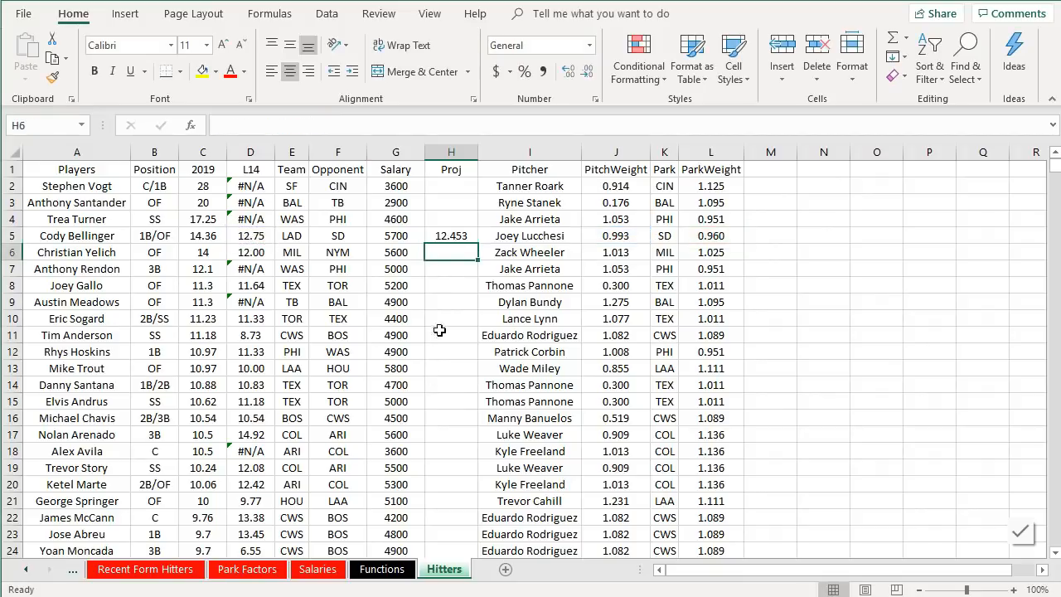
# - Fill the Proj formula from H5 down through H16 and check the copied formulas
pyautogui.click(452, 238)
pyautogui.moveTo(478, 244); pyautogui.dragTo(481, 428)
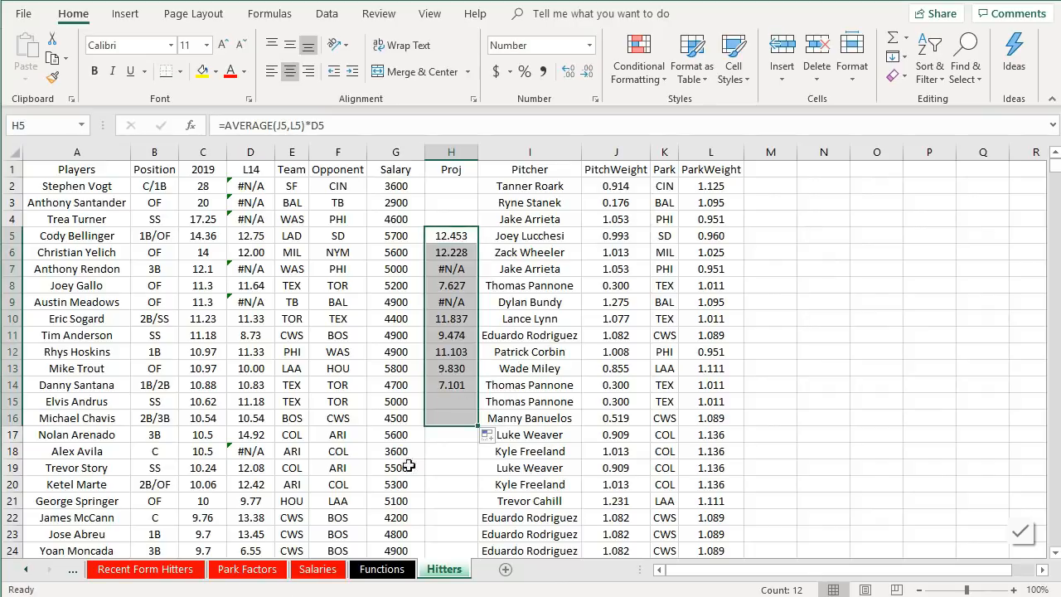
pyautogui.click(456, 286)
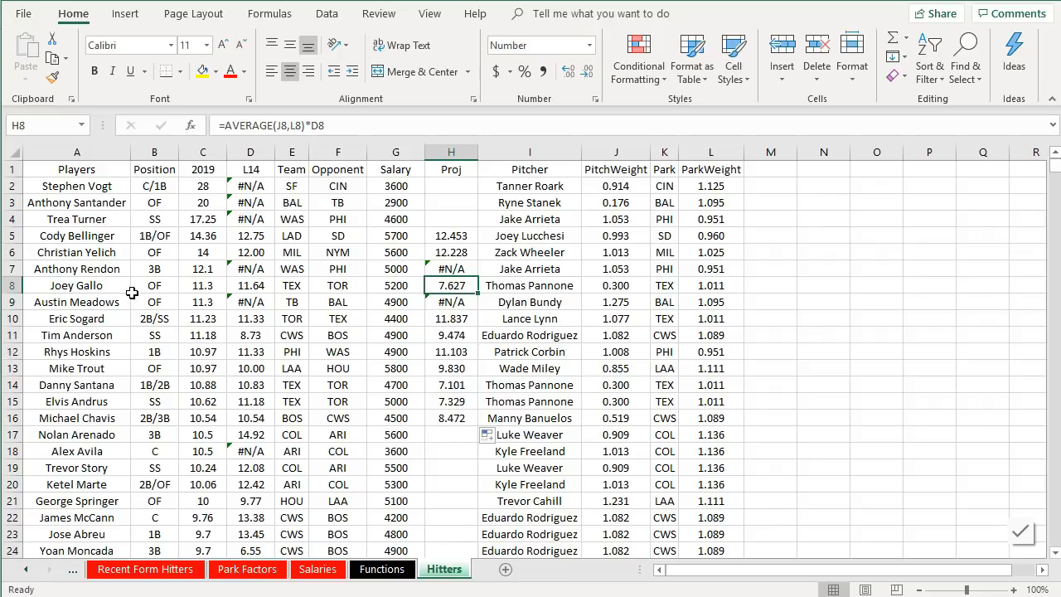
pyautogui.click(458, 366)
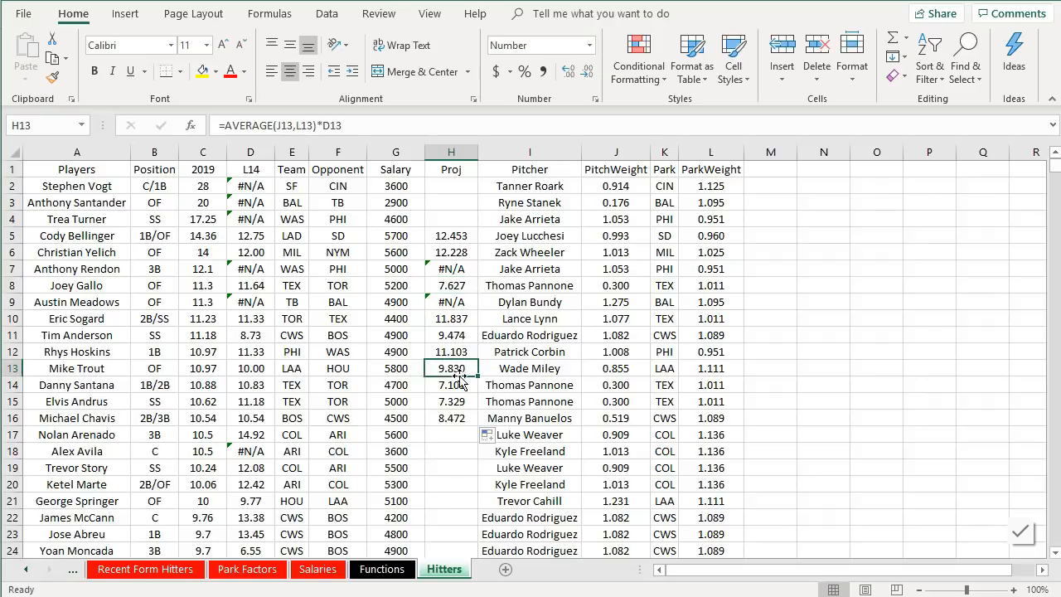
# - Extend the Proj formula from H16 down through H26
pyautogui.click(450, 416)
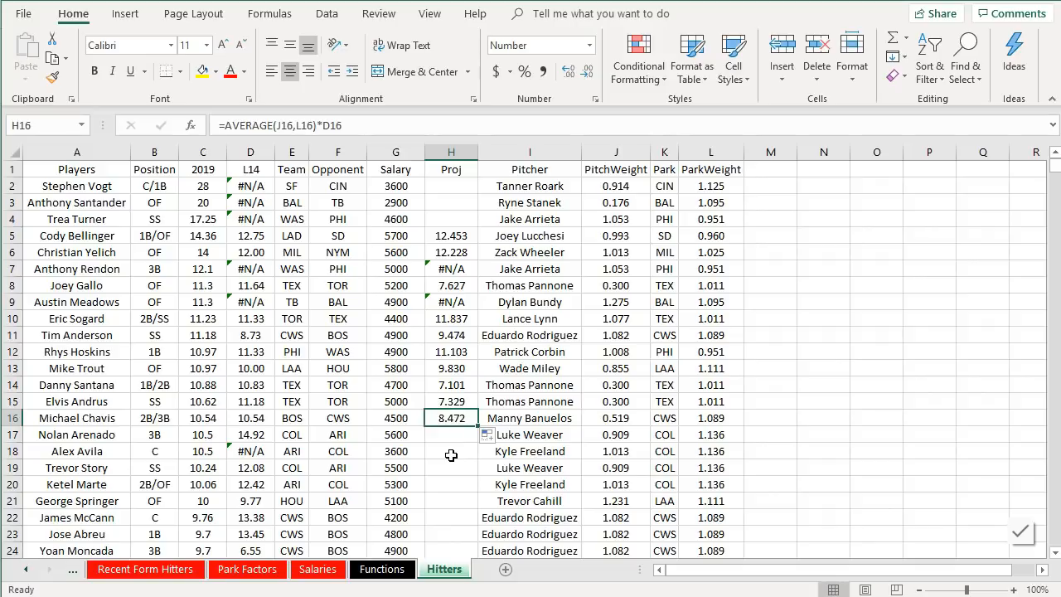
pyautogui.moveTo(478, 426); pyautogui.dragTo(480, 513)
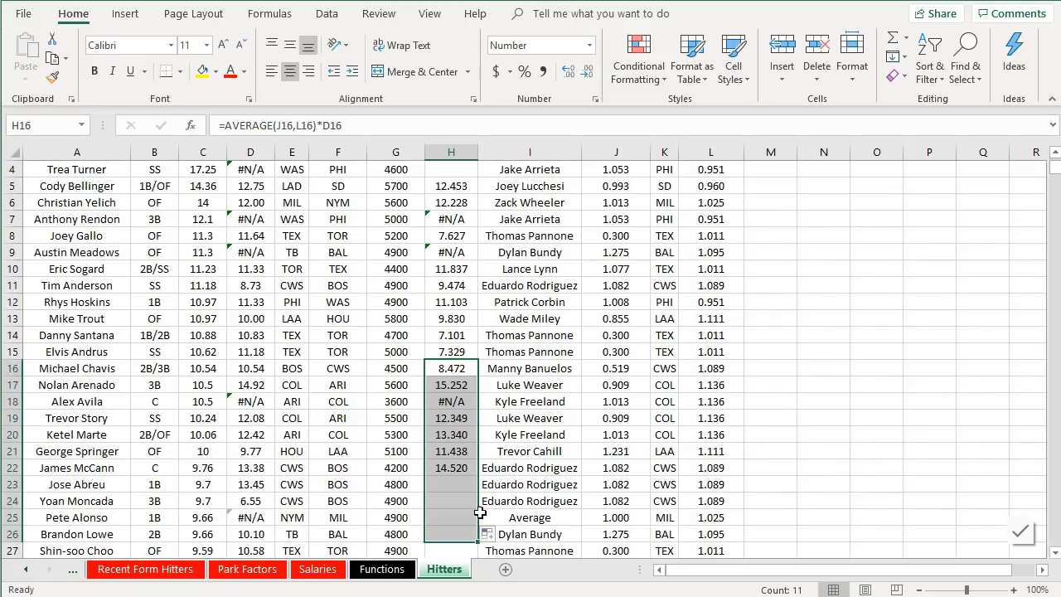
# - Inspect the Proj, PitchWeight, ParkWeight and L14 formulas in rows 20 to 23
pyautogui.click(457, 436)
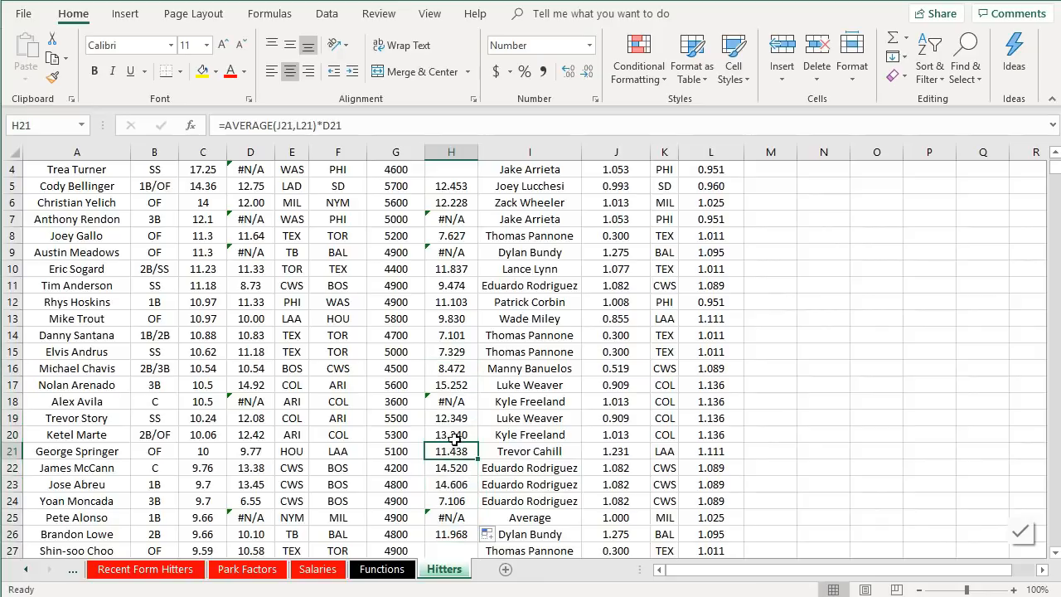
pyautogui.click(626, 436)
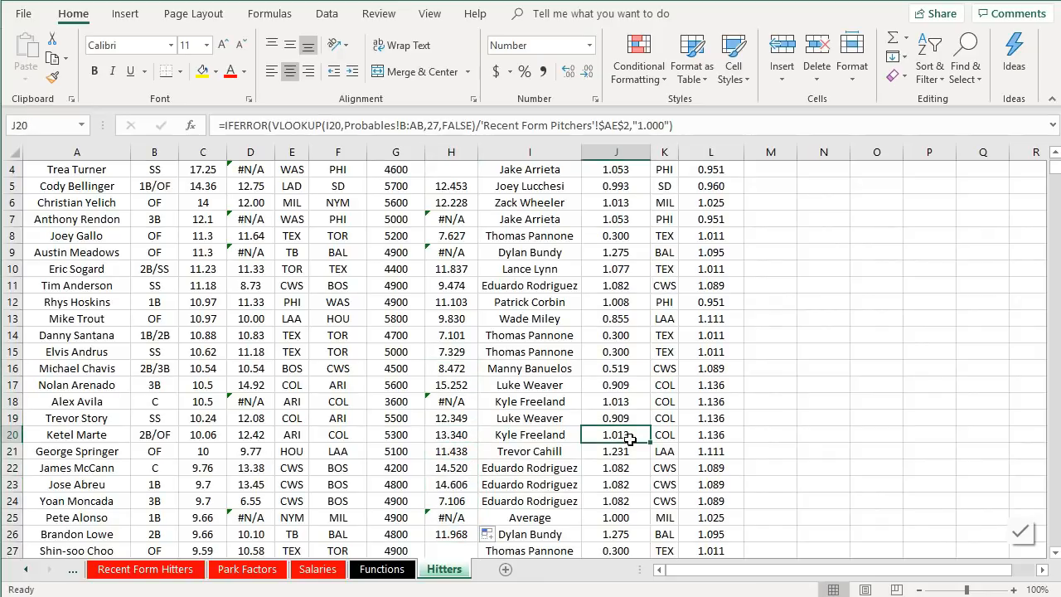
pyautogui.click(682, 440)
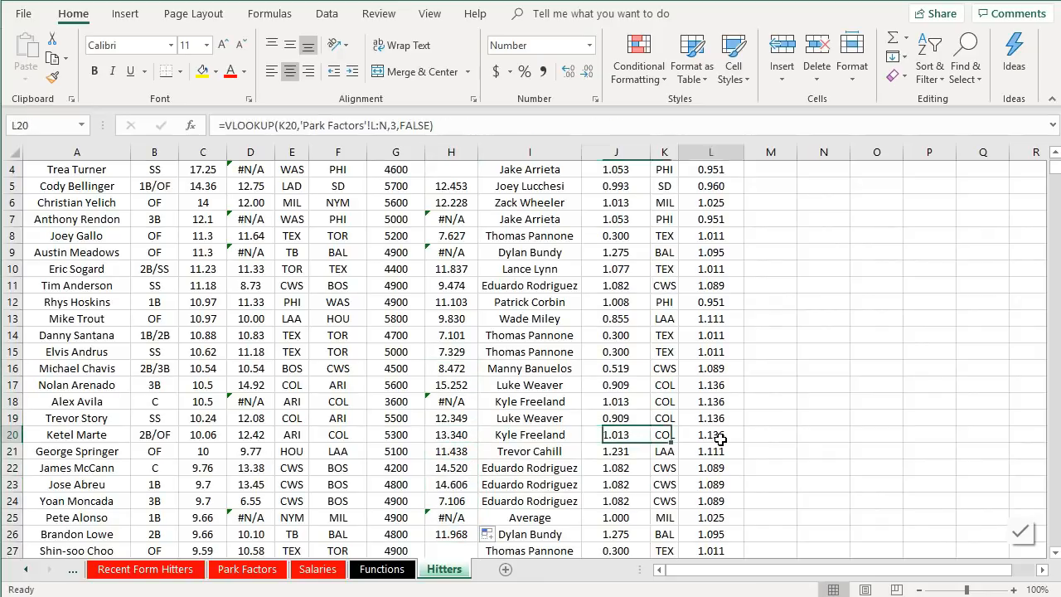
pyautogui.click(448, 436)
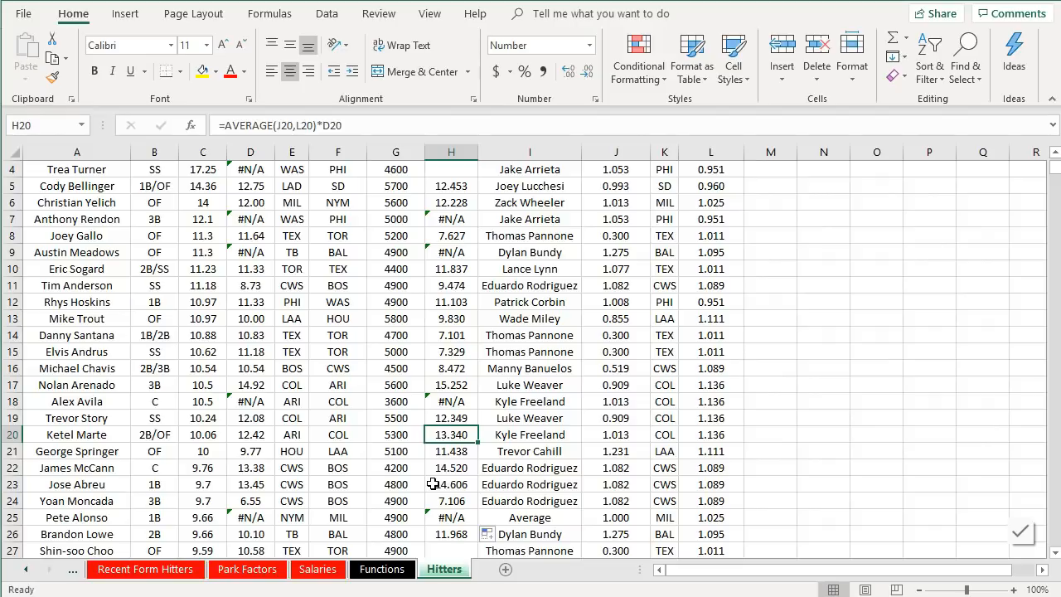
pyautogui.click(471, 467)
pyautogui.click(468, 485)
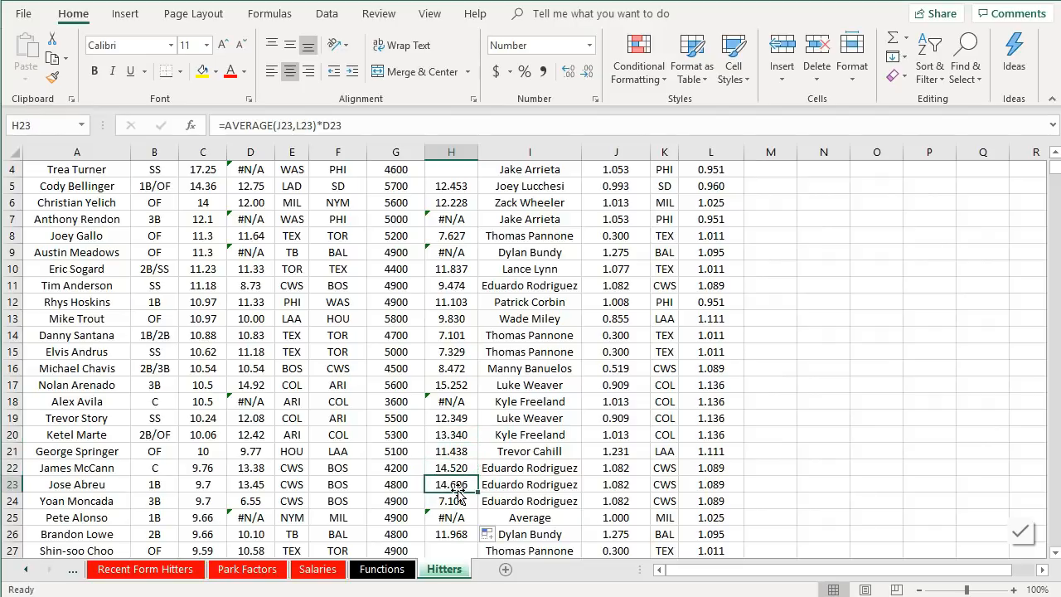
pyautogui.moveTo(249, 469); pyautogui.dragTo(257, 484)
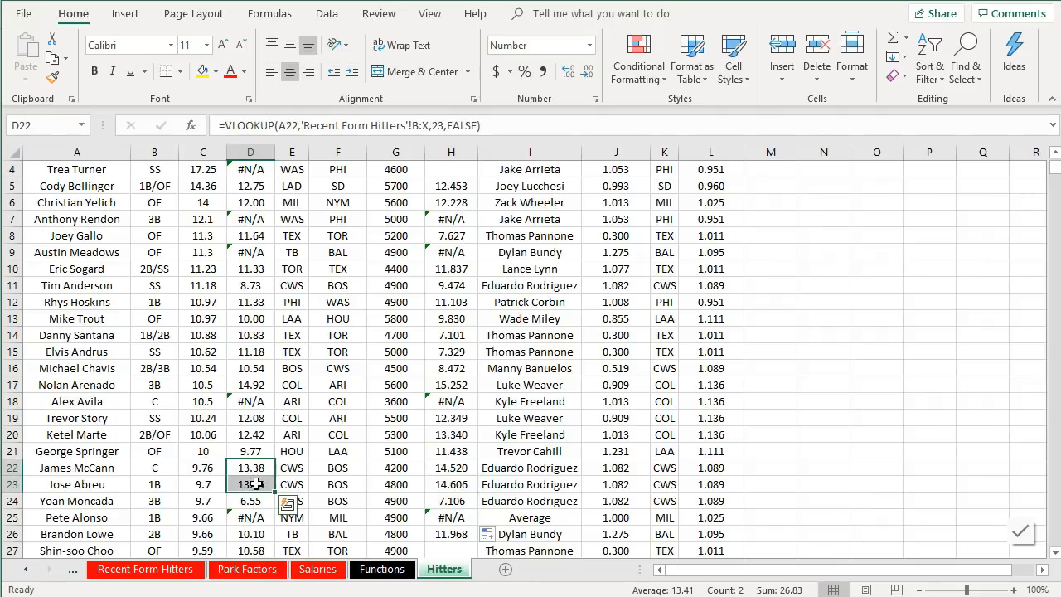
pyautogui.moveTo(618, 467); pyautogui.dragTo(621, 485)
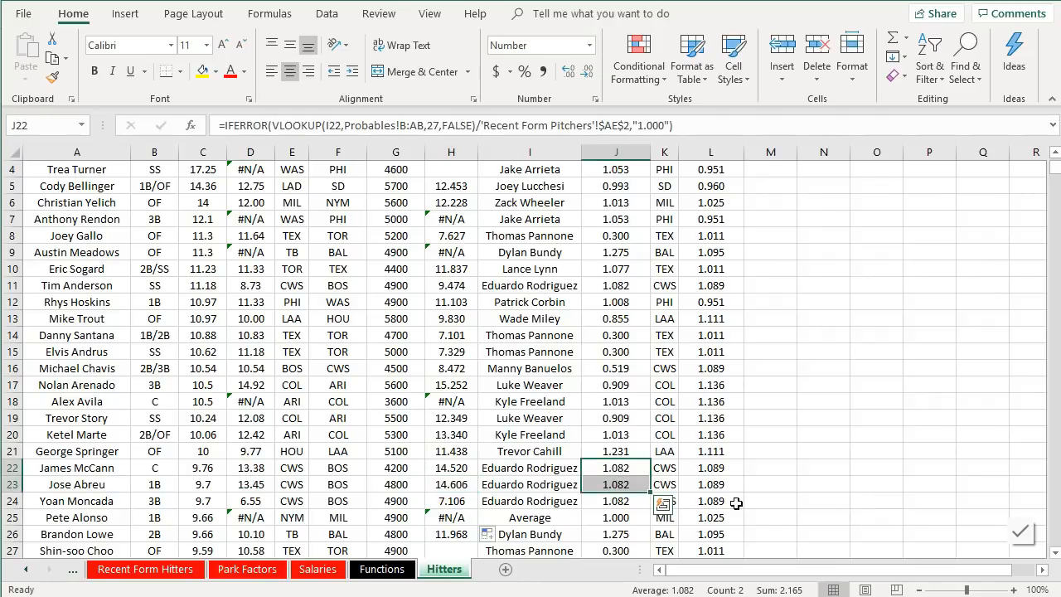
pyautogui.click(723, 468)
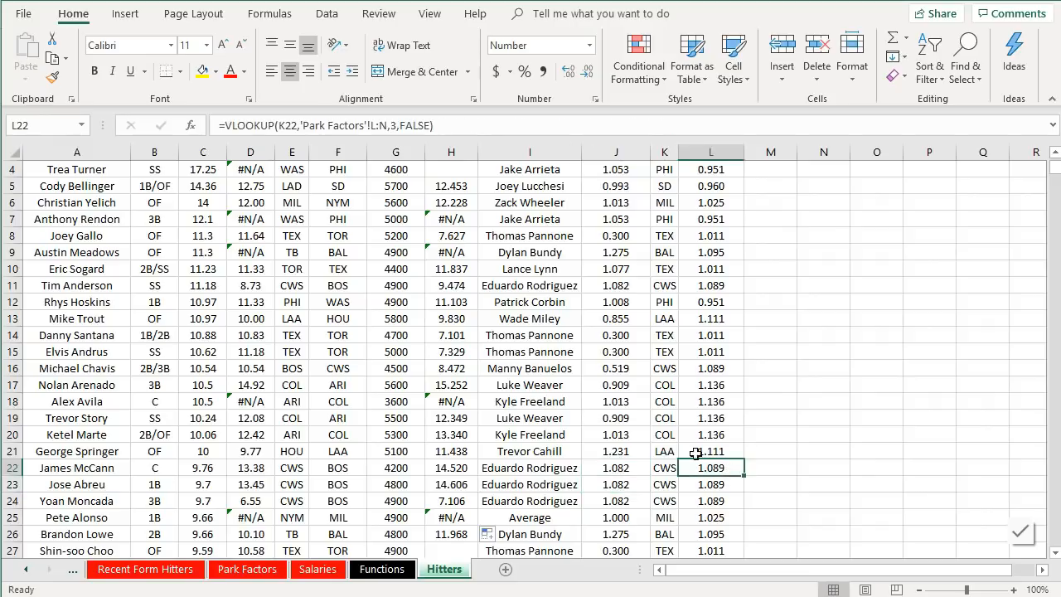
pyautogui.scroll(-2, 646, 412)
pyautogui.scroll(3, 618, 403)
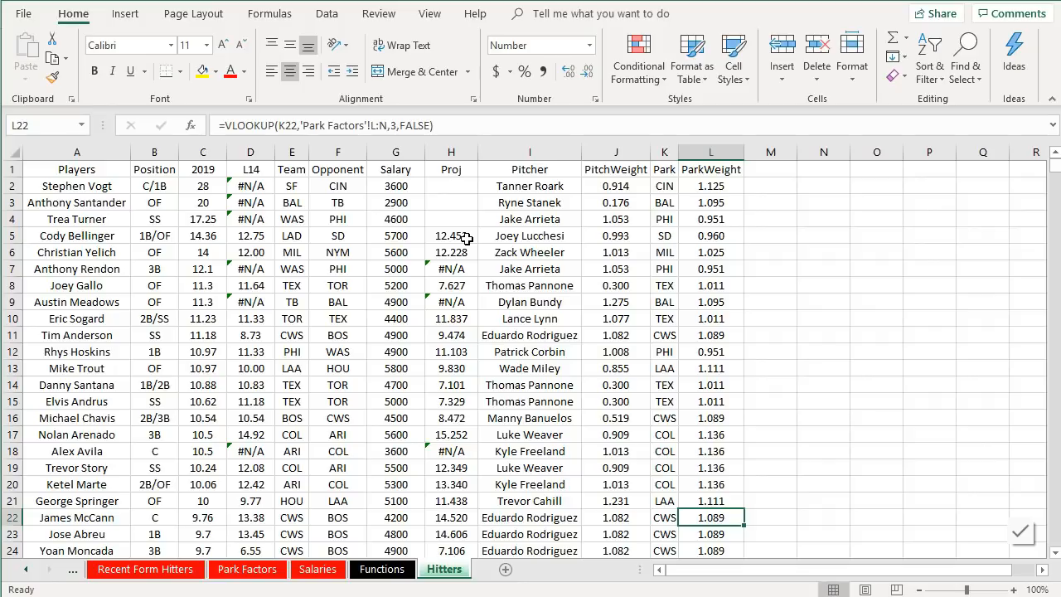
# - Fill the Proj formula from H2 down through the whole hitter list
pyautogui.click(467, 239)
pyautogui.moveTo(478, 243); pyautogui.dragTo(431, 391)
pyautogui.click(456, 182)
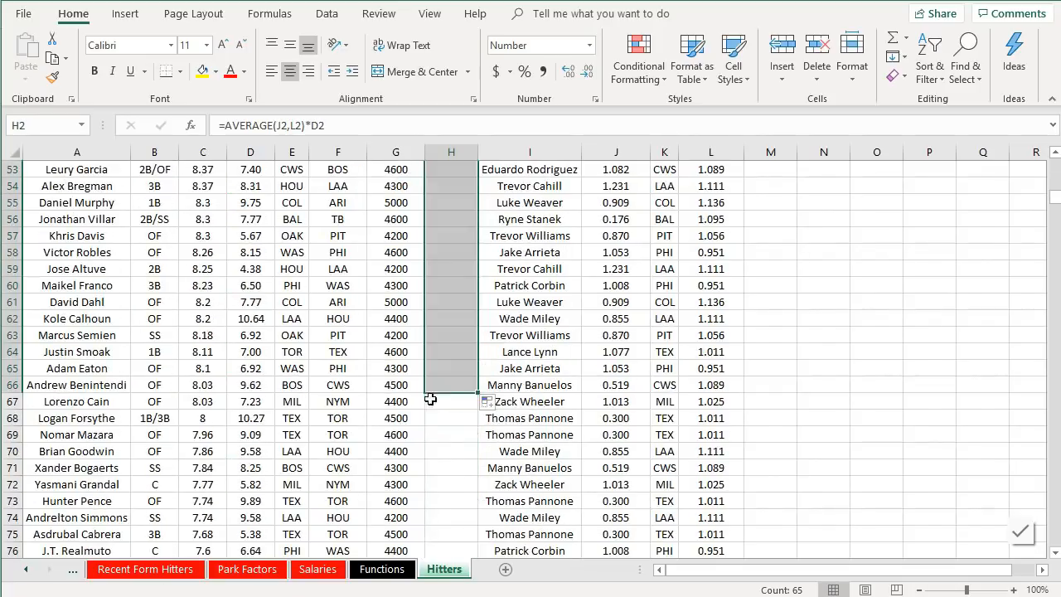
pyautogui.doubleClick(478, 392)
pyautogui.scroll(-10, 481, 396)
pyautogui.scroll(20, 498, 414)
pyautogui.click(557, 301)
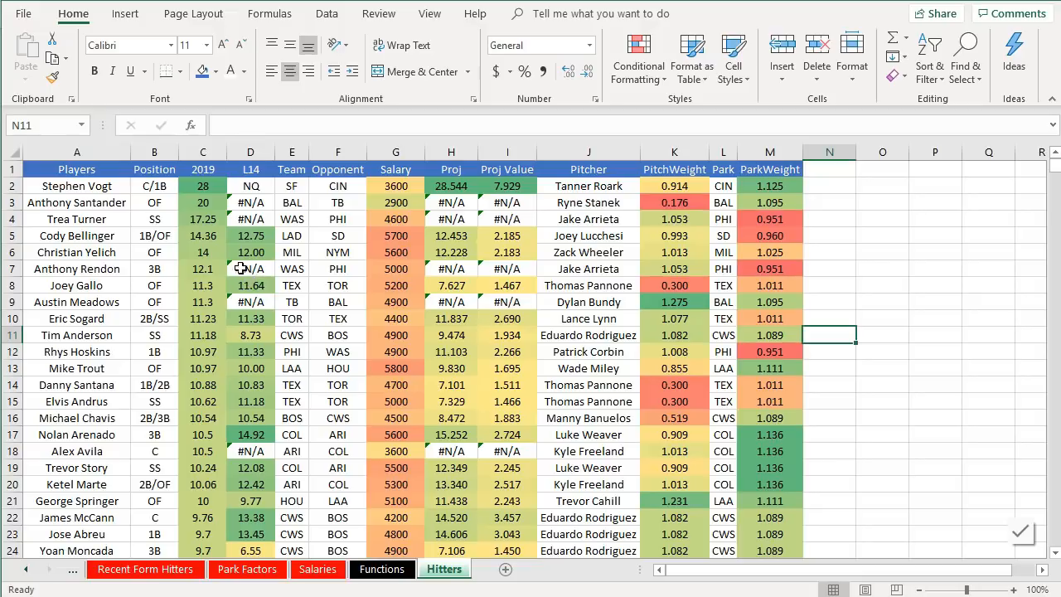
# - Examine the formatted header row and the Proj Value formula in column I
pyautogui.click(86, 169)
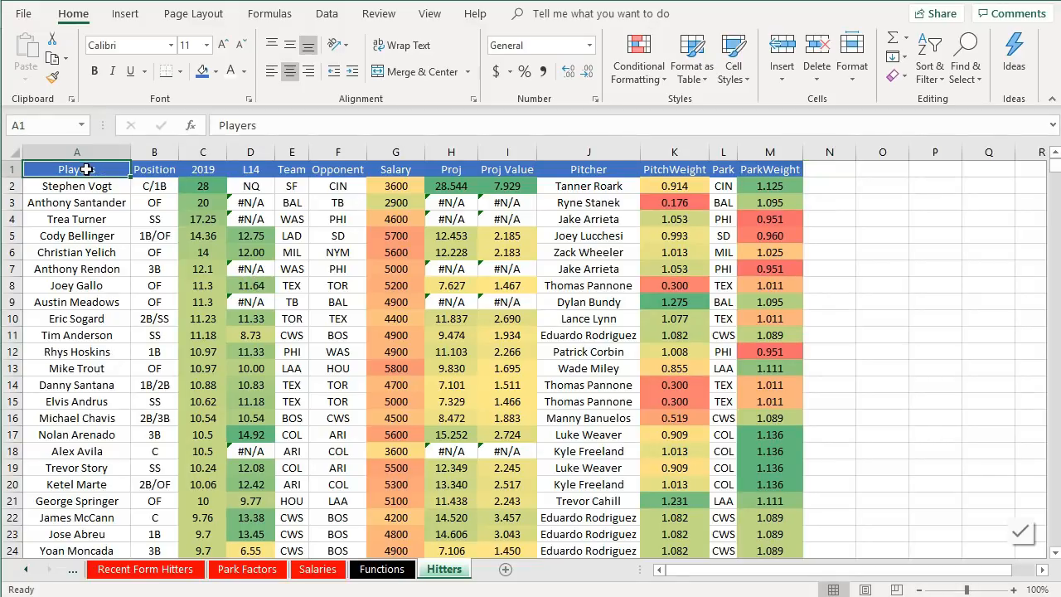
pyautogui.moveTo(86, 169); pyautogui.dragTo(670, 170)
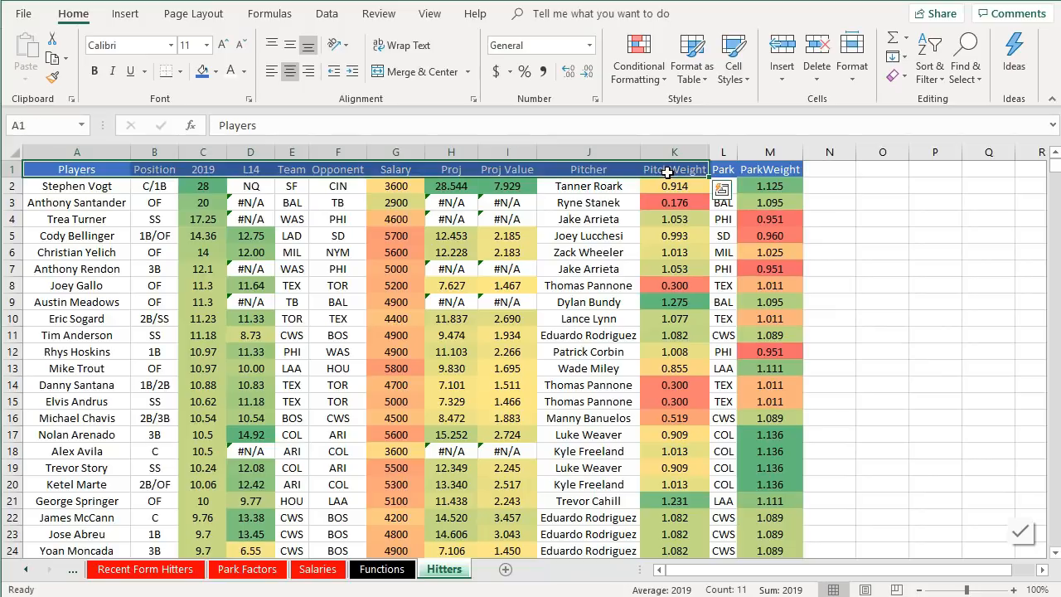
pyautogui.click(665, 172)
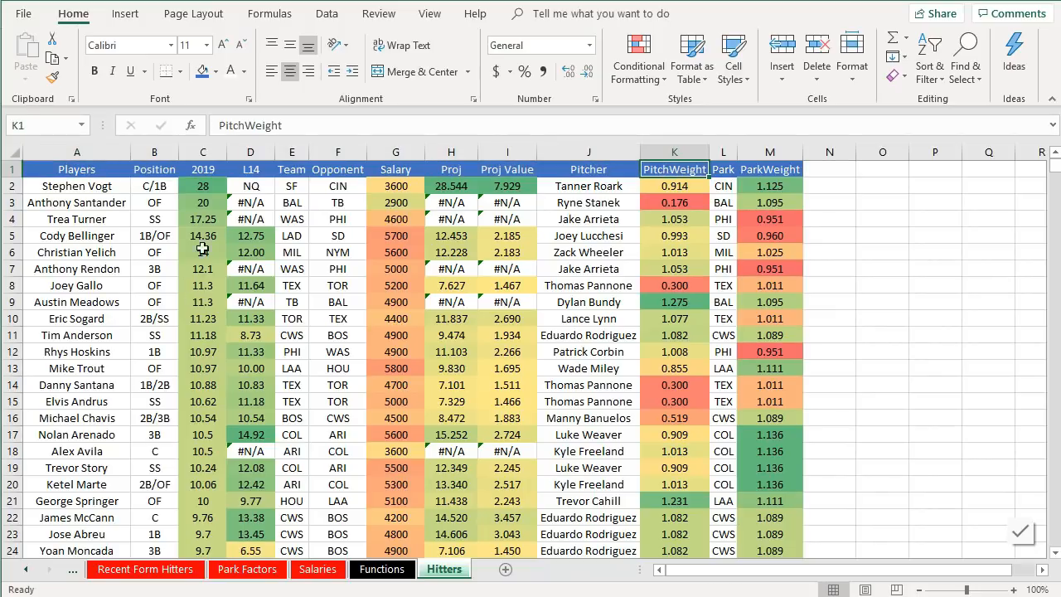
pyautogui.scroll(-6, 207, 240)
pyautogui.scroll(6, 210, 254)
pyautogui.click(512, 288)
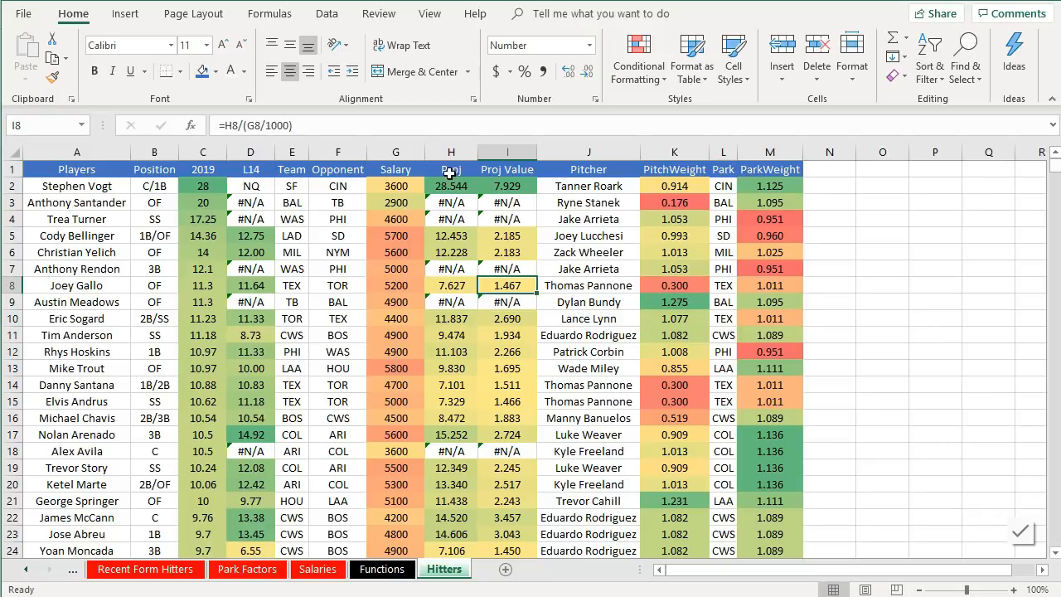
# - Fill the IFERROR-wrapped L14 lookup formula from D2 down through the whole hitter list
pyautogui.click(512, 186)
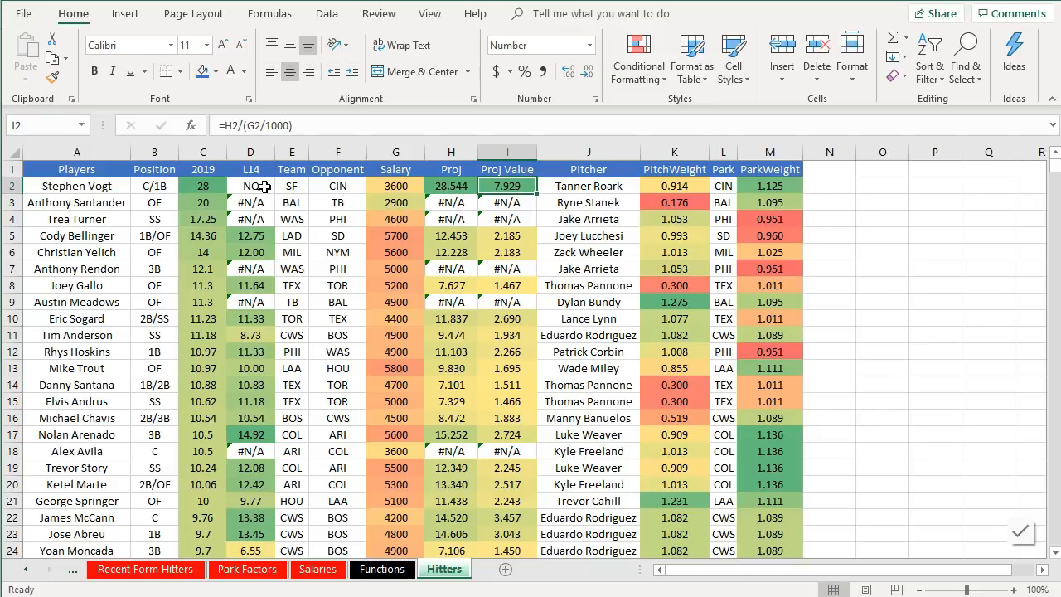
pyautogui.click(257, 187)
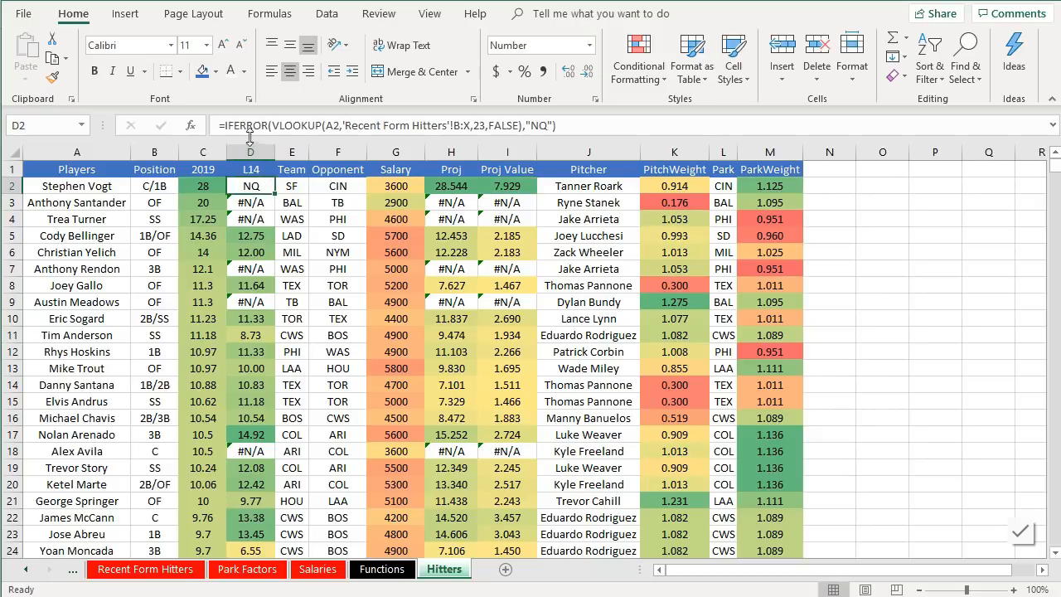
pyautogui.click(273, 126)
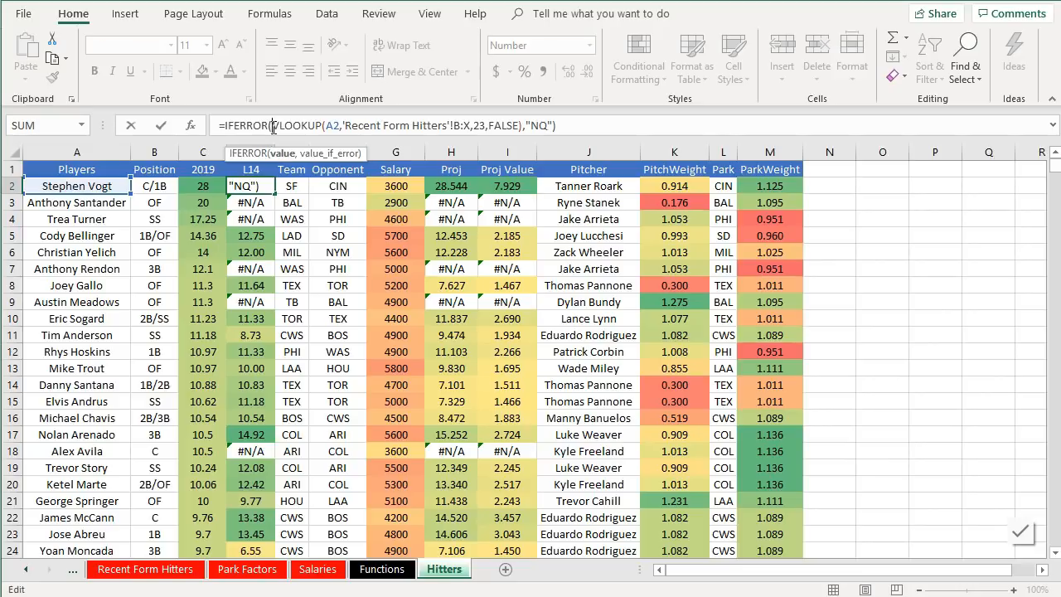
pyautogui.moveTo(272, 125); pyautogui.dragTo(519, 125)
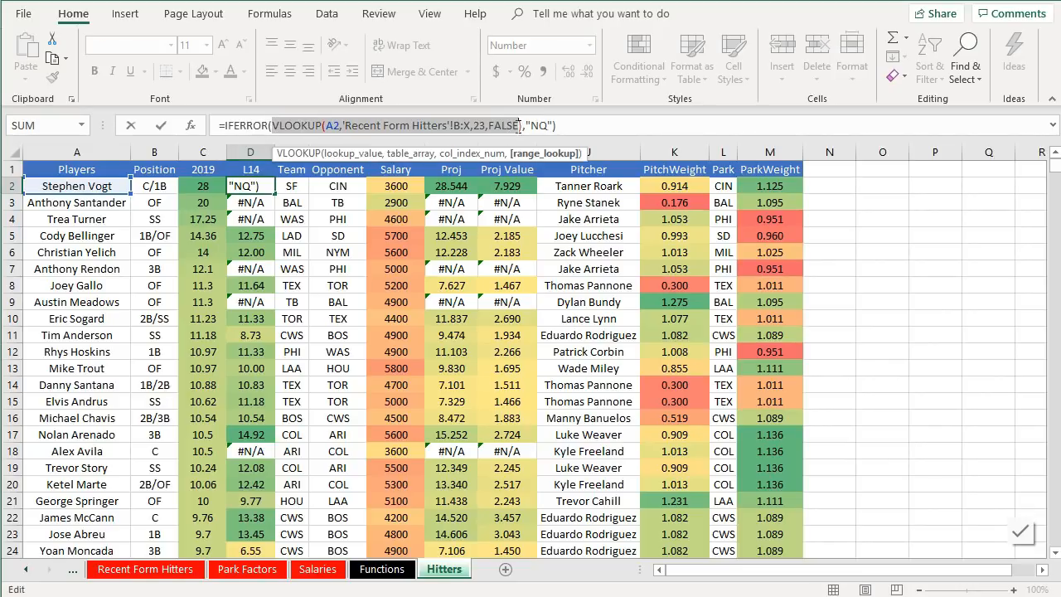
pyautogui.click(520, 125)
pyautogui.write(')')
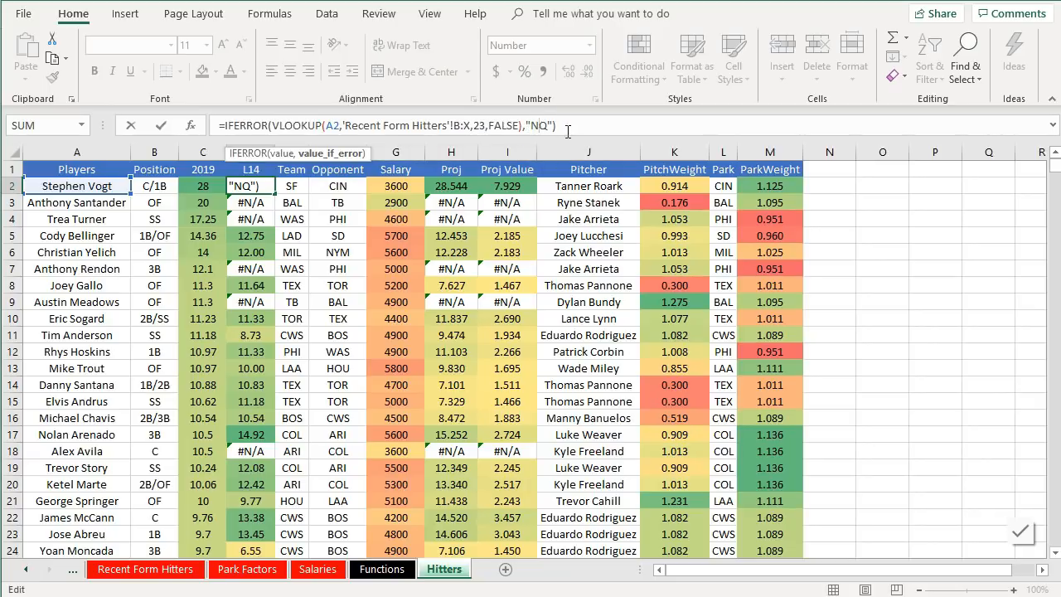
pyautogui.press('Return')
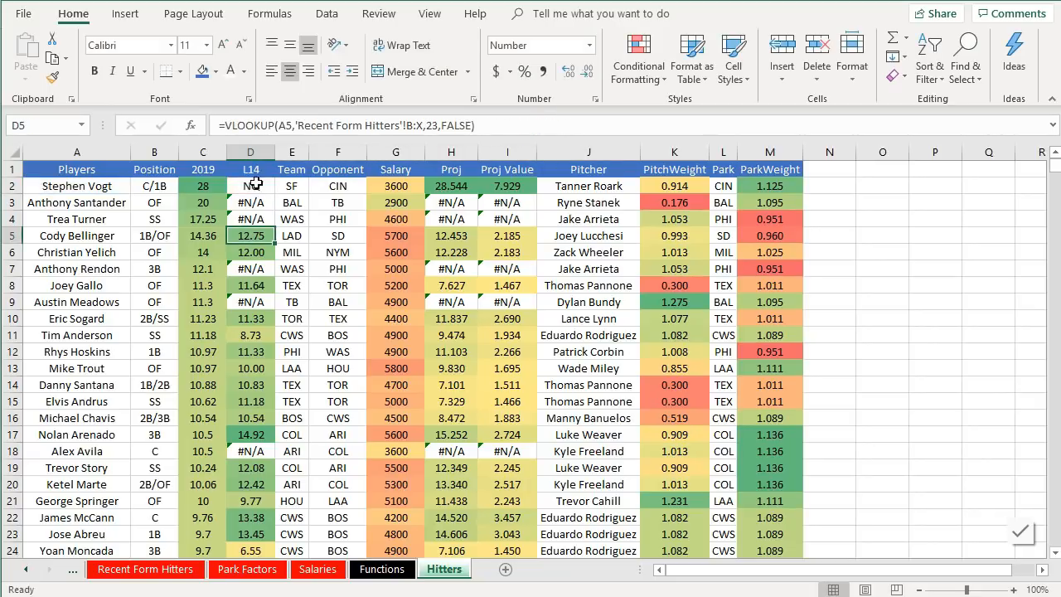
pyautogui.click(255, 186)
pyautogui.doubleClick(277, 193)
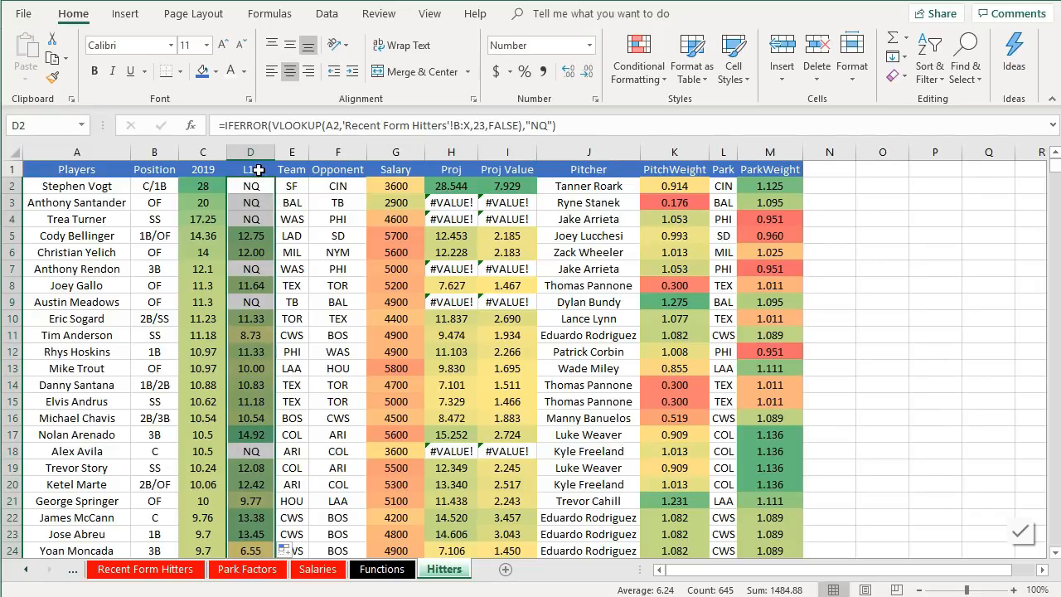
# - Fill the IFERROR Proj formula from H2 down through the whole hitter list
pyautogui.click(256, 182)
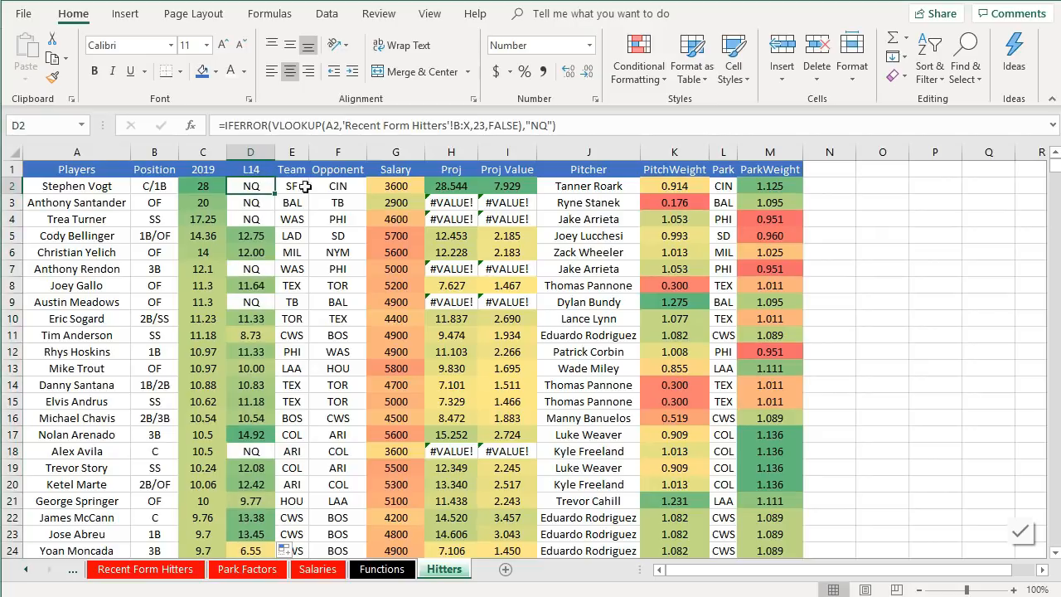
pyautogui.click(460, 188)
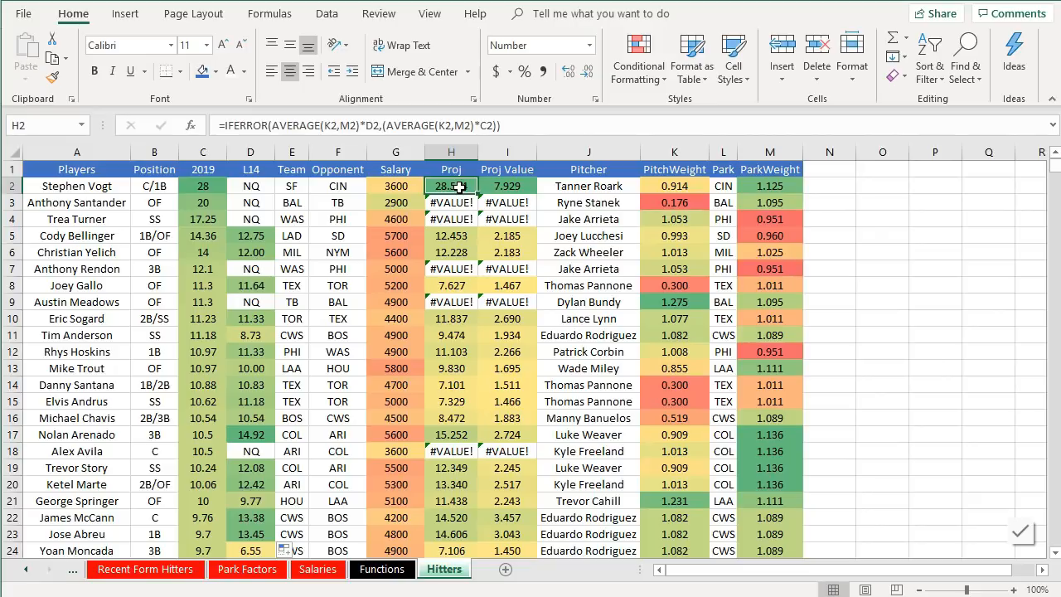
pyautogui.click(450, 207)
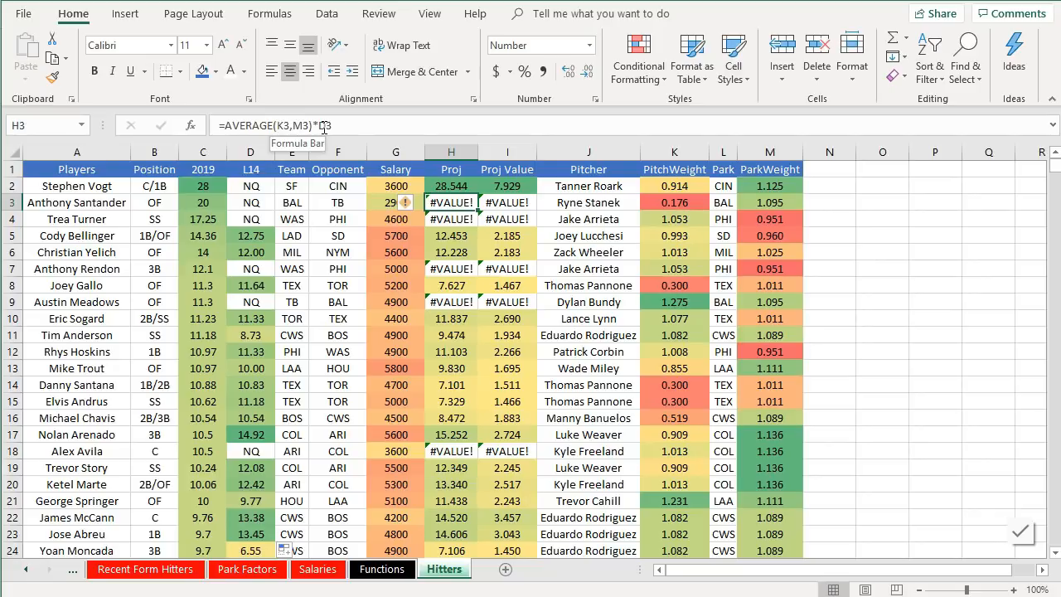
pyautogui.click(474, 187)
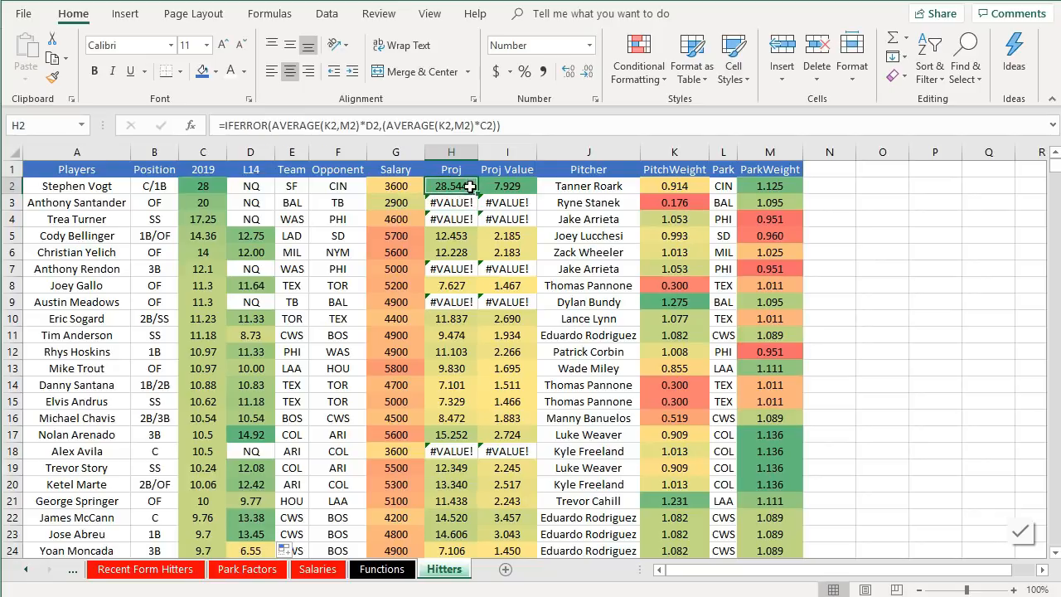
pyautogui.click(274, 126)
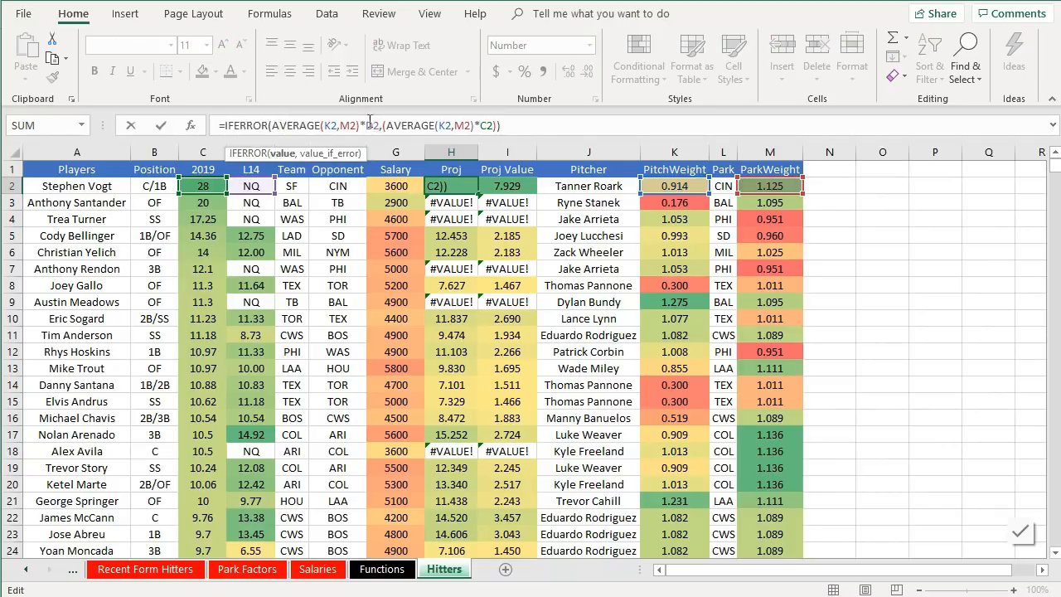
pyautogui.moveTo(379, 125); pyautogui.dragTo(292, 125)
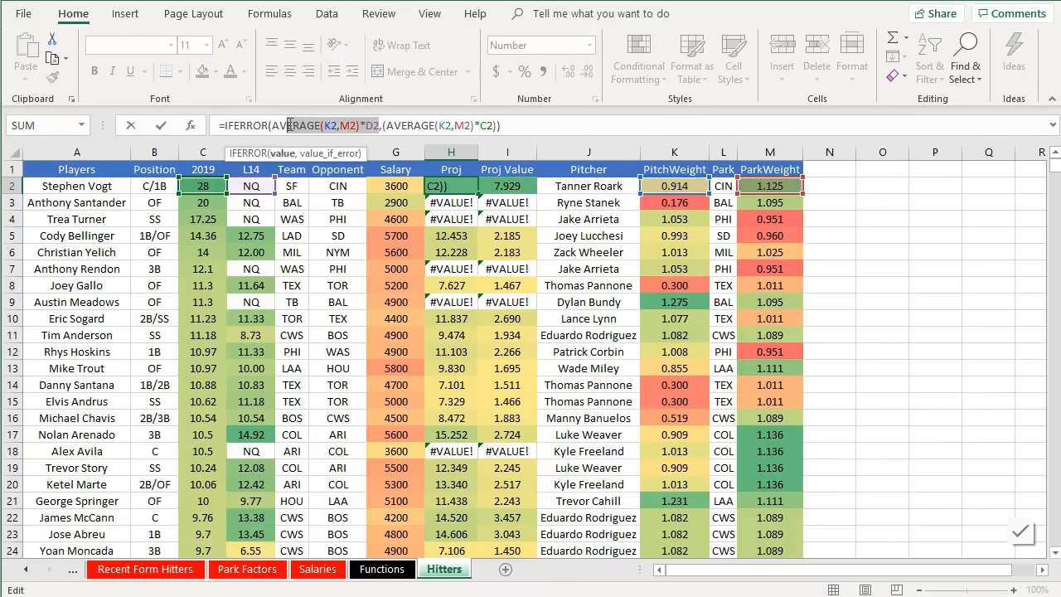
pyautogui.click(298, 125)
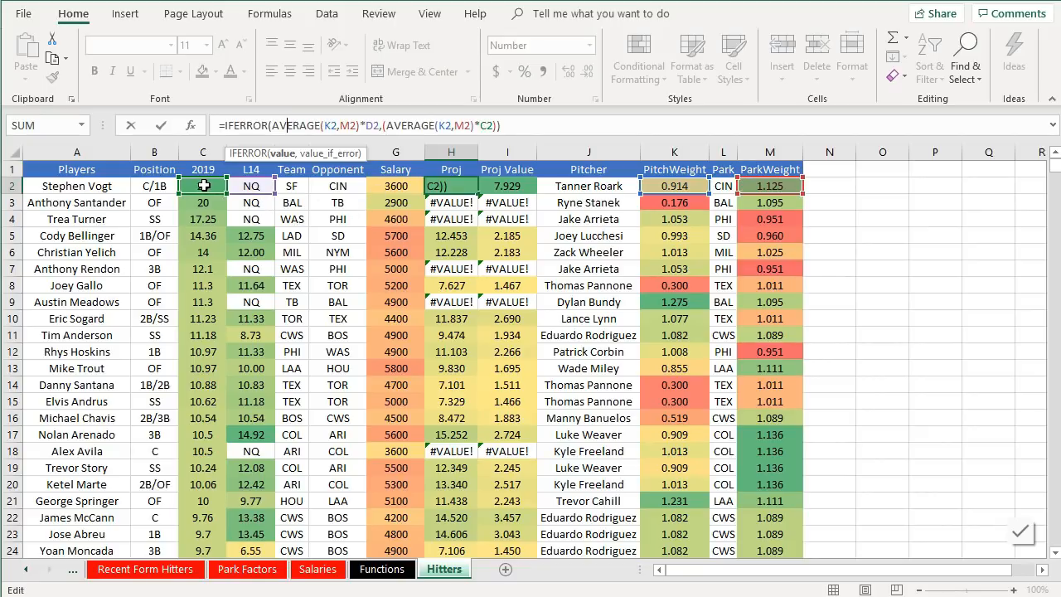
pyautogui.press('Return')
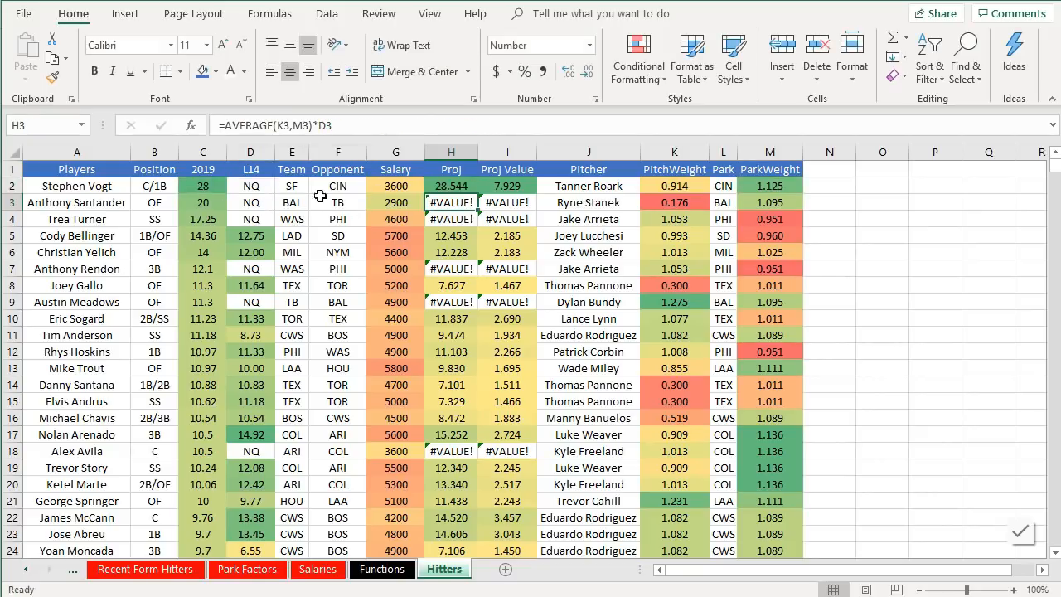
pyautogui.click(469, 190)
pyautogui.doubleClick(478, 194)
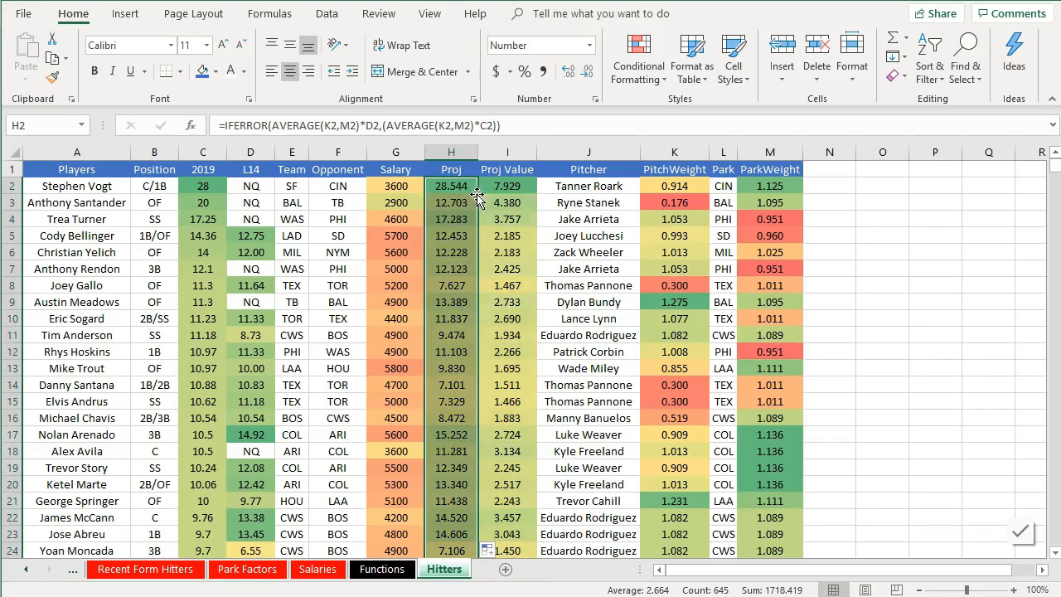
# - Scroll through the hitter list to check the Proj and Proj Value results
pyautogui.scroll(-9, 457, 290)
pyautogui.scroll(-20, 456, 290)
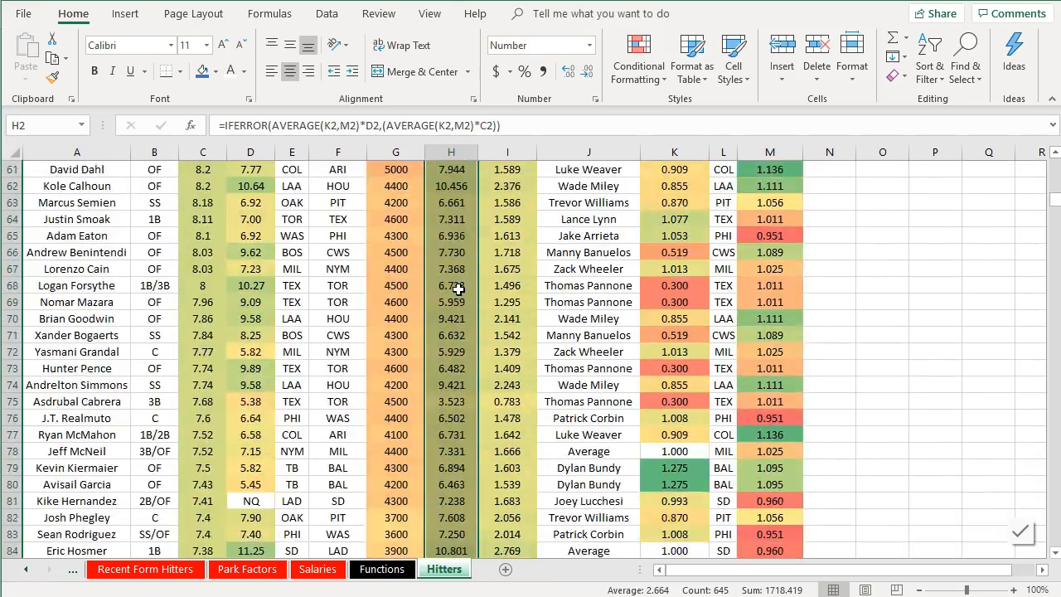
pyautogui.scroll(-14, 457, 290)
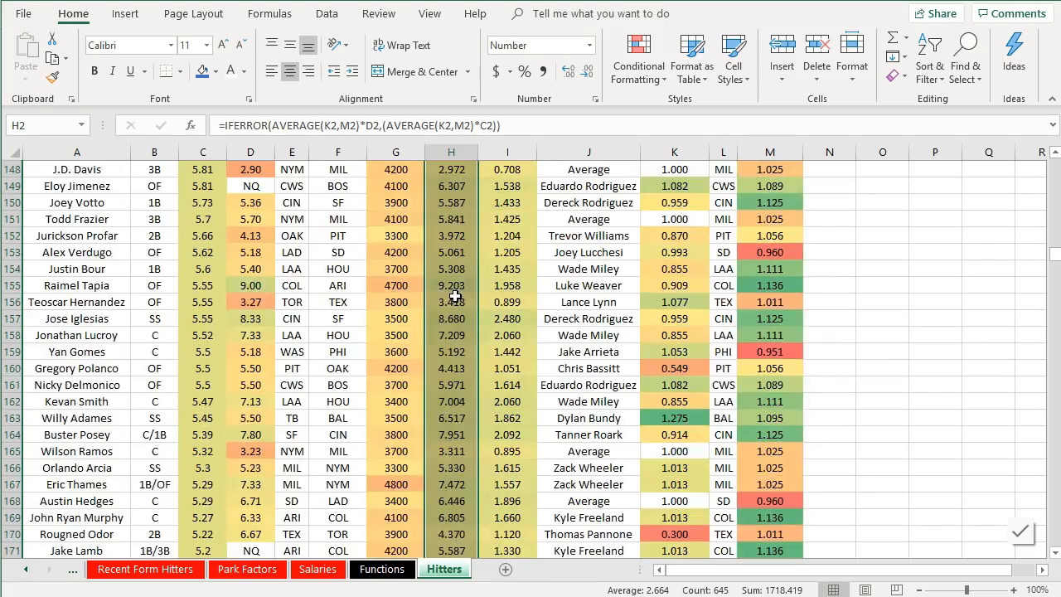
pyautogui.scroll(3, 456, 296)
pyautogui.scroll(-20, 455, 296)
pyautogui.scroll(-14, 442, 312)
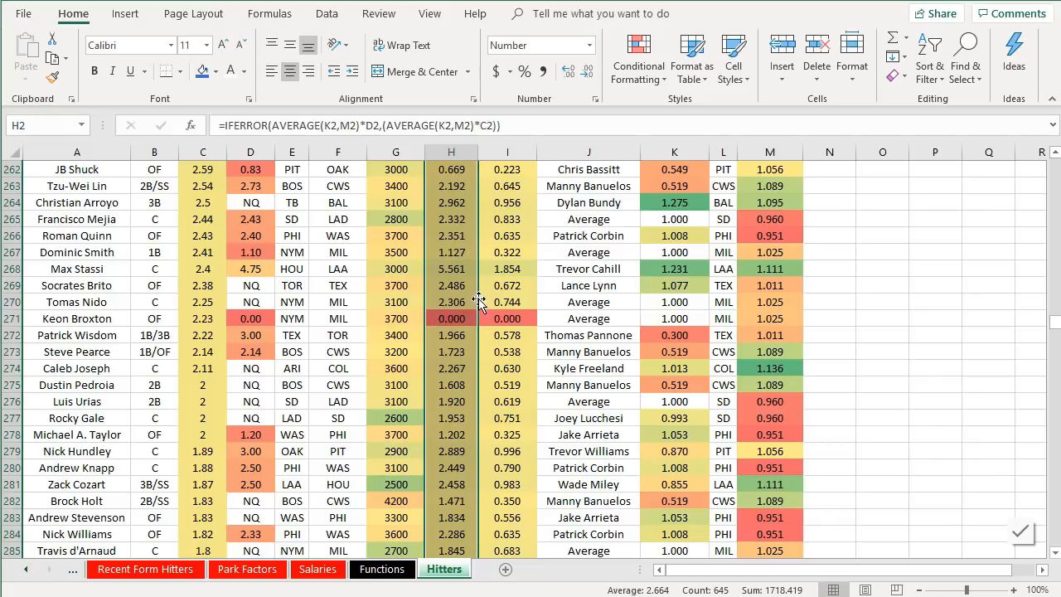
pyautogui.scroll(20, 475, 367)
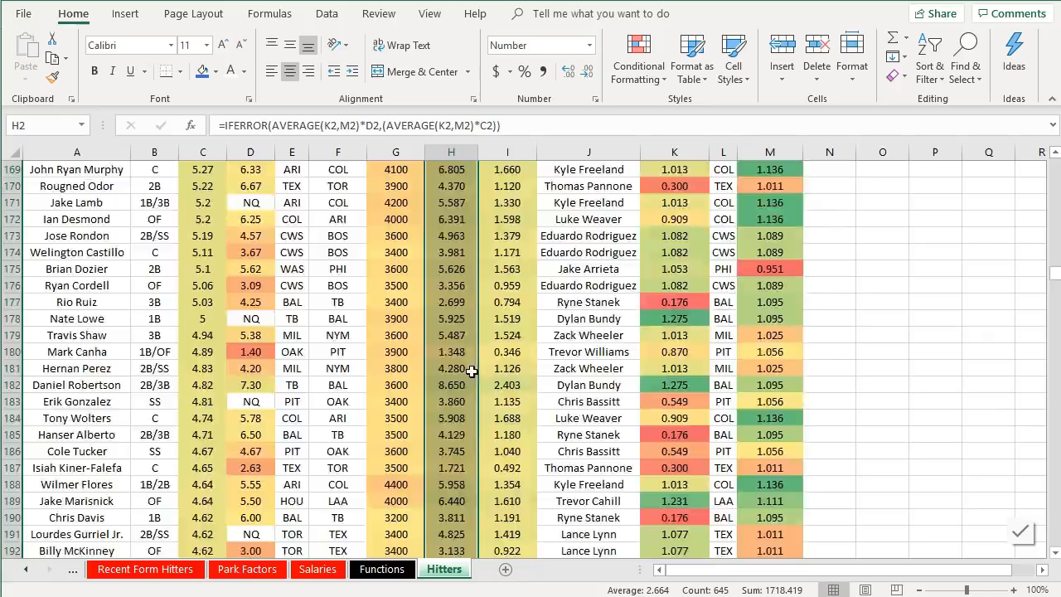
pyautogui.click(437, 239)
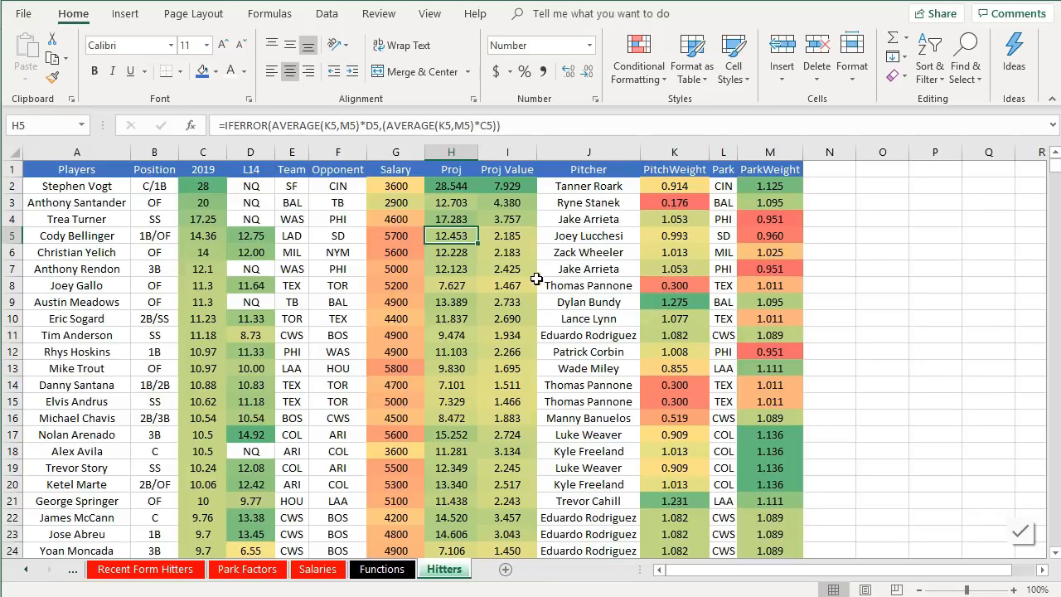
pyautogui.scroll(-3, 505, 256)
pyautogui.scroll(3, 505, 257)
pyautogui.scroll(-7, 505, 262)
pyautogui.scroll(3, 510, 264)
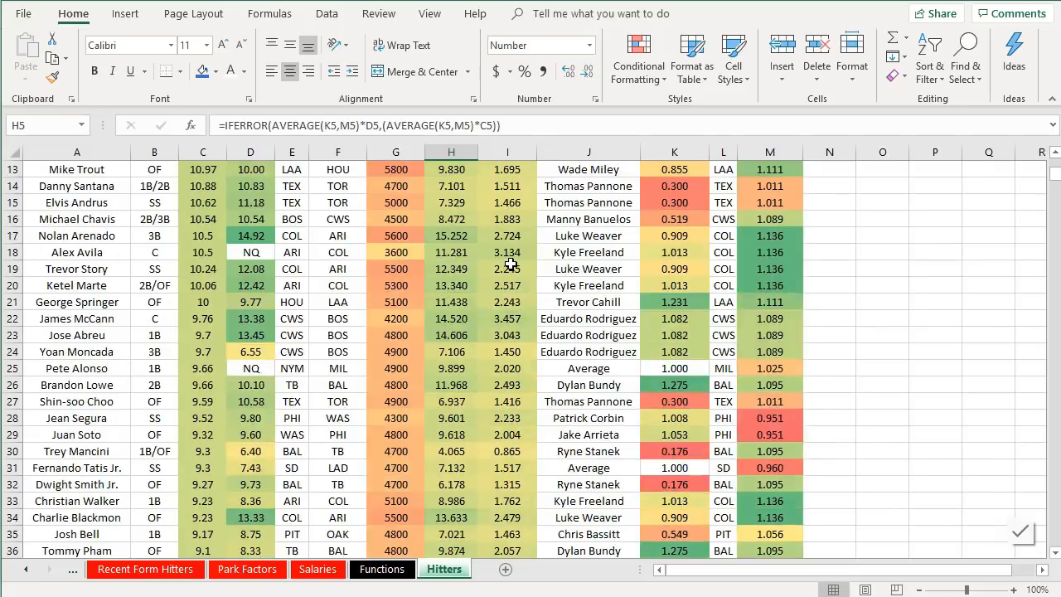
pyautogui.scroll(-2, 510, 264)
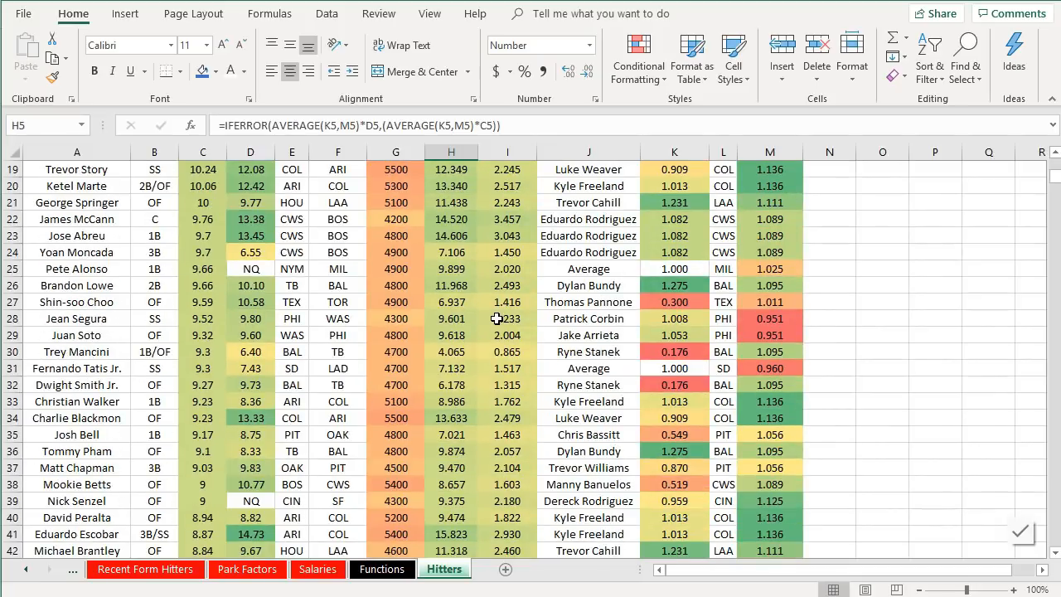
pyautogui.scroll(-9, 496, 319)
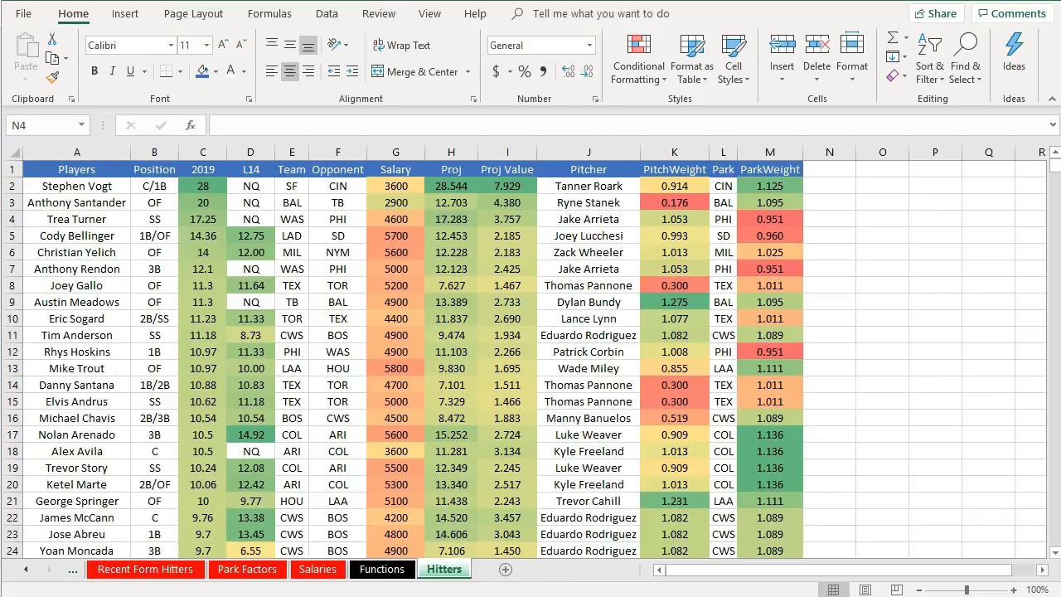
# - Copy the Hitters sheet to the end of the workbook and name the copy Pitchers
pyautogui.rightClick(449, 571)
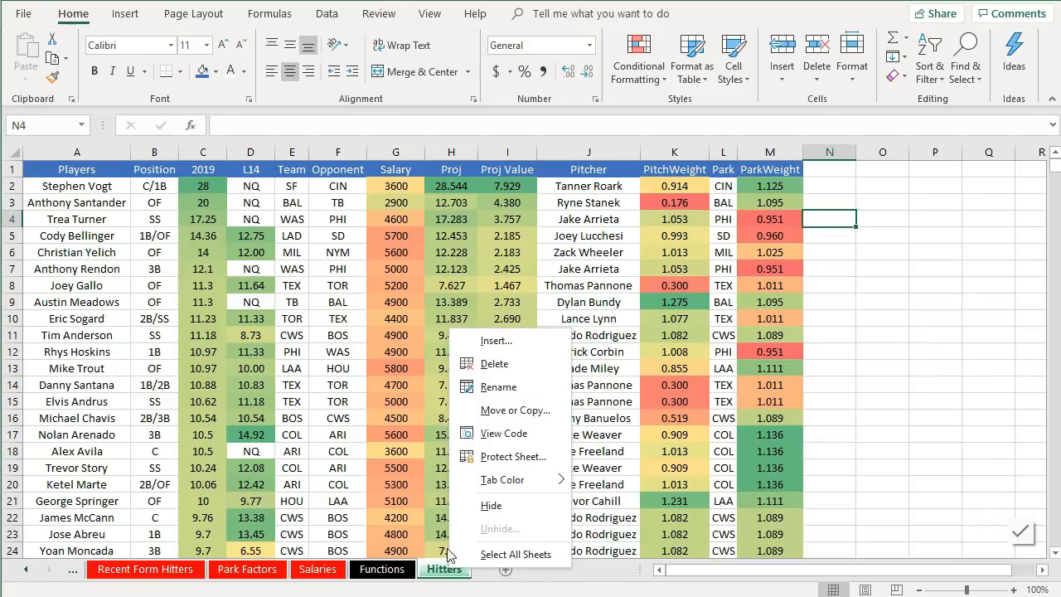
pyautogui.click(494, 413)
pyautogui.click(442, 454)
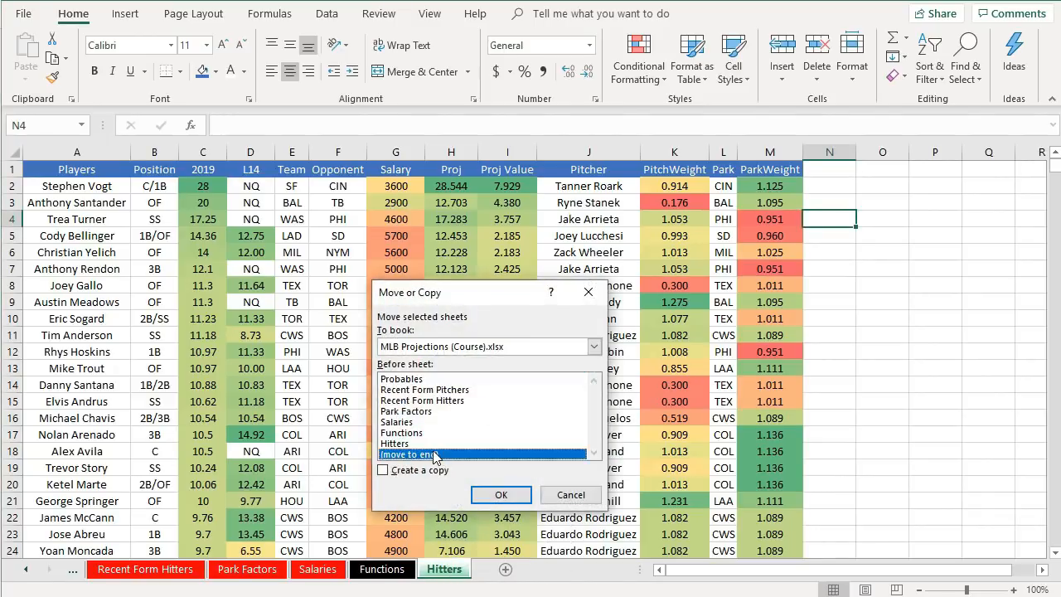
pyautogui.click(440, 472)
pyautogui.click(501, 495)
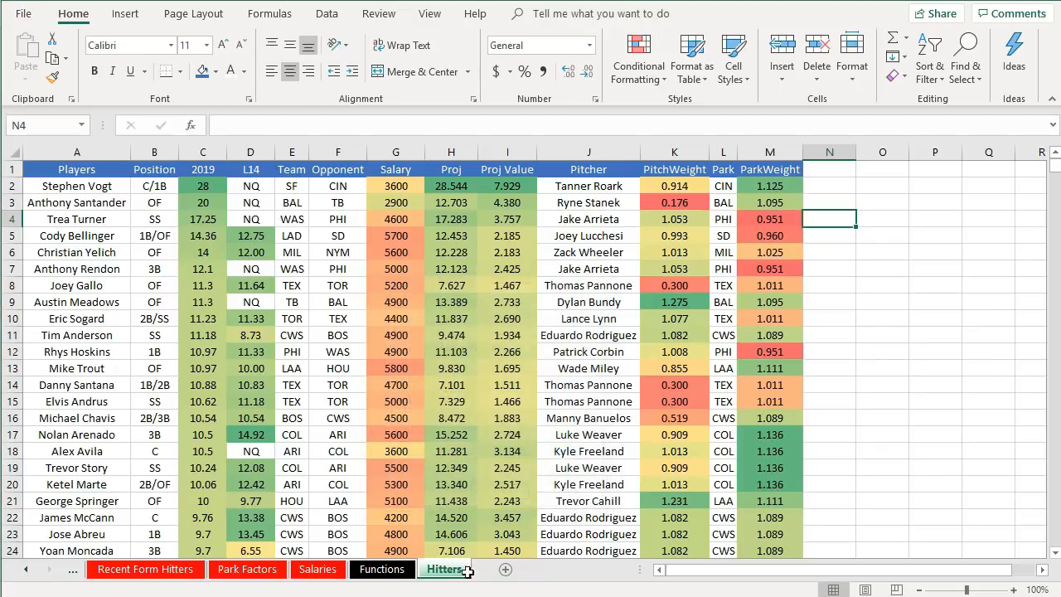
pyautogui.doubleClick(483, 572)
pyautogui.write('Pitchers')
pyautogui.press('Return')
# - Rename the Pitcher and PitchWeight column headers to Opponent and OppWeight
pyautogui.click(507, 501)
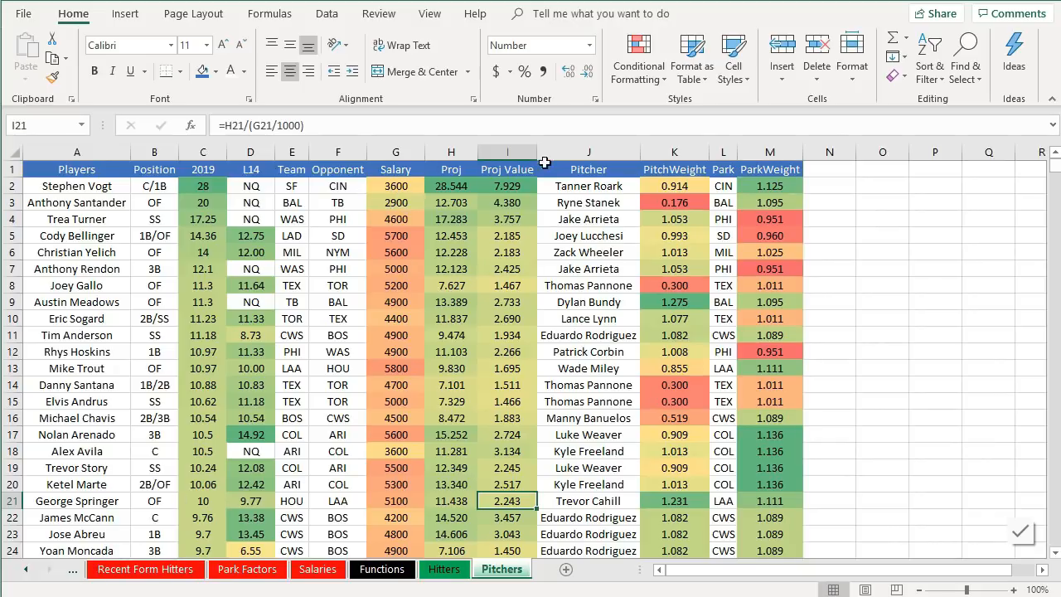
pyautogui.click(578, 171)
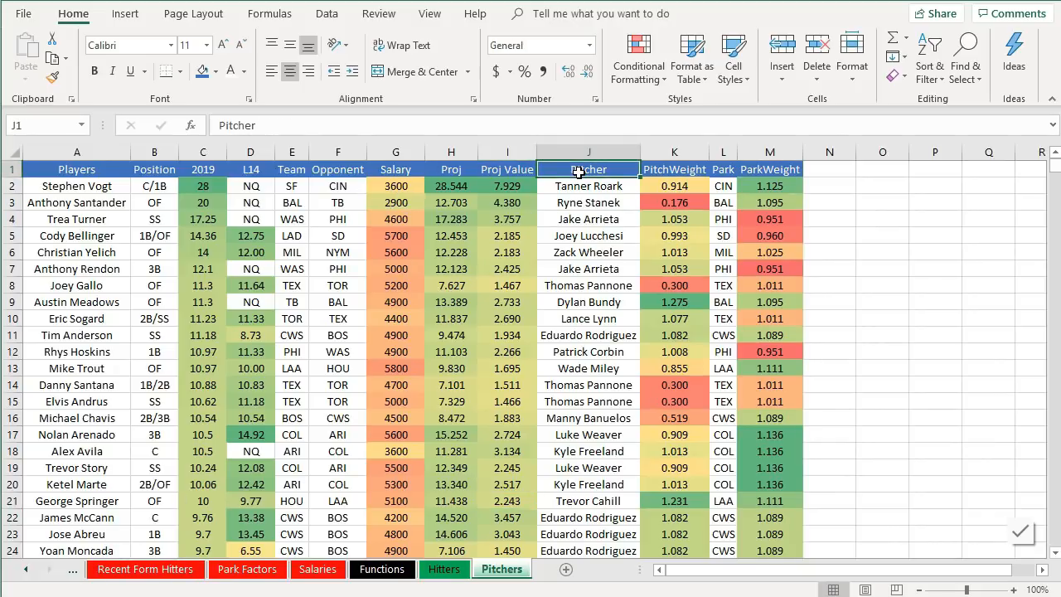
pyautogui.write('Opponent')
pyautogui.press('Return')
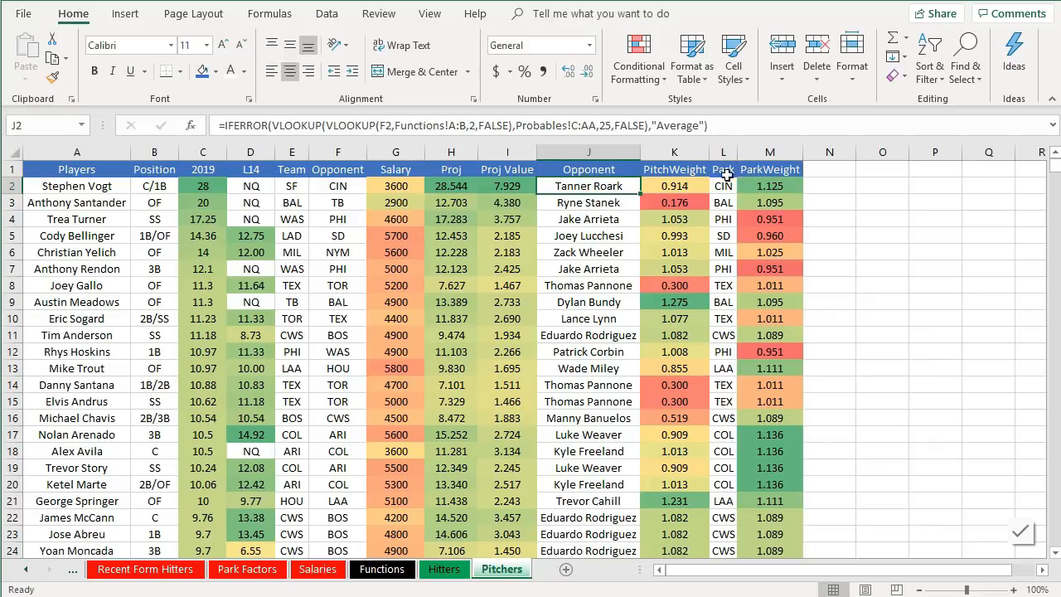
pyautogui.click(690, 169)
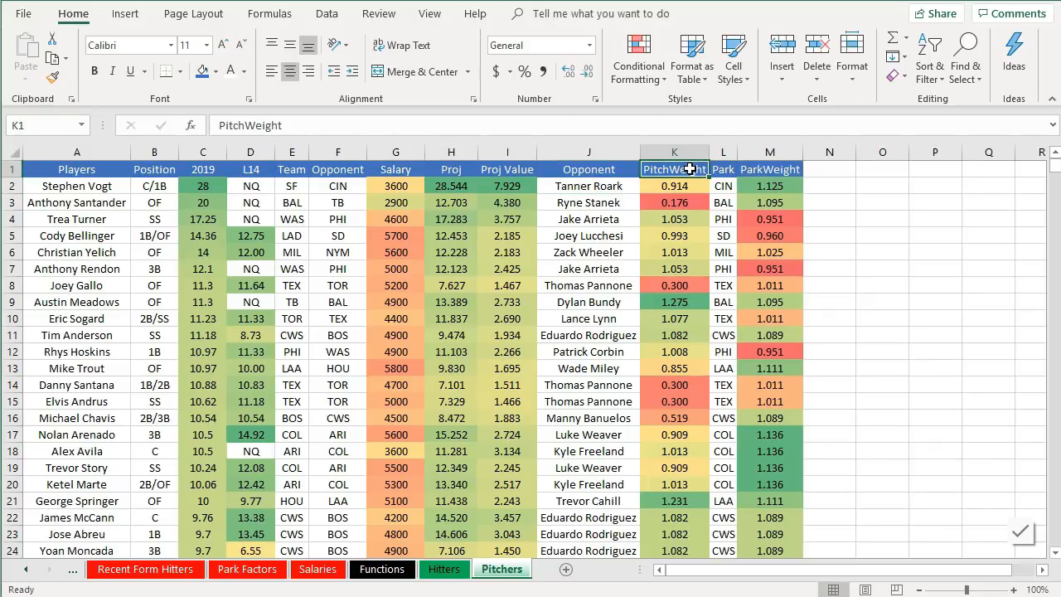
pyautogui.write('OppWeight')
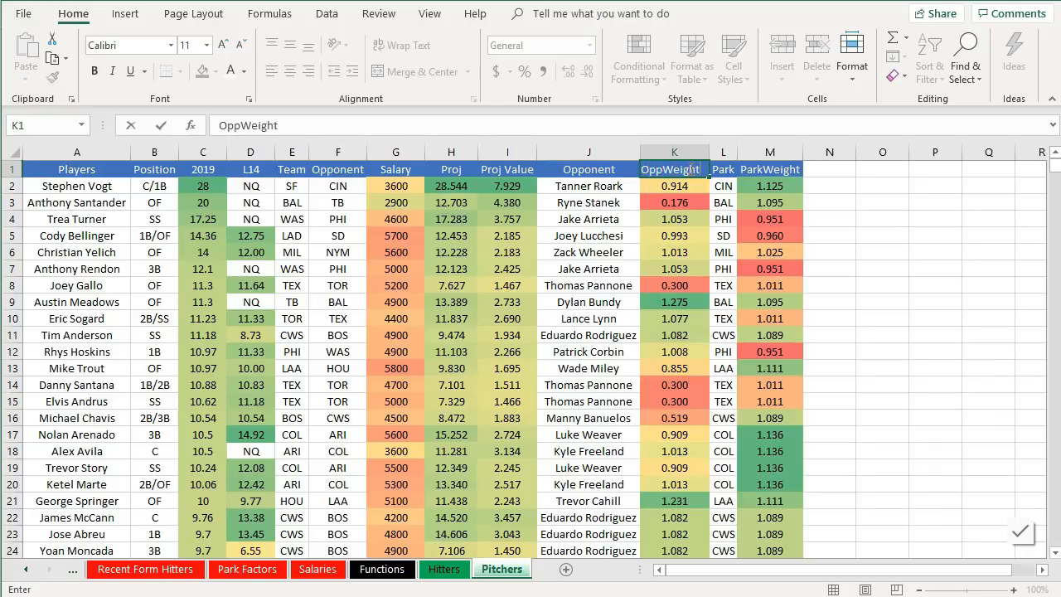
pyautogui.press('Return')
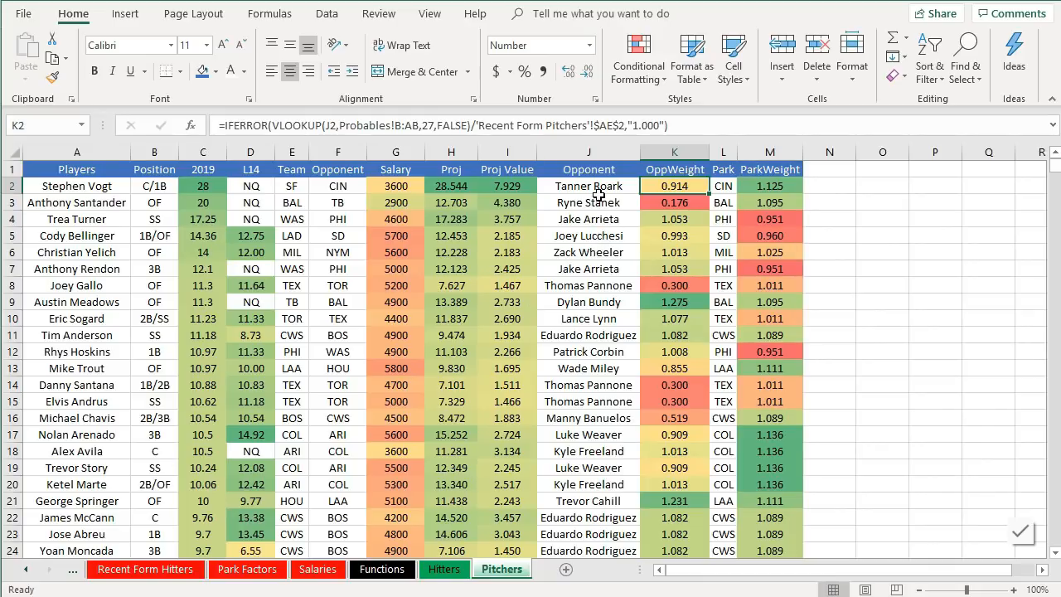
# - Clear the Opponent and OppWeight formulas from columns J and K down the whole list
pyautogui.moveTo(608, 190); pyautogui.dragTo(682, 258)
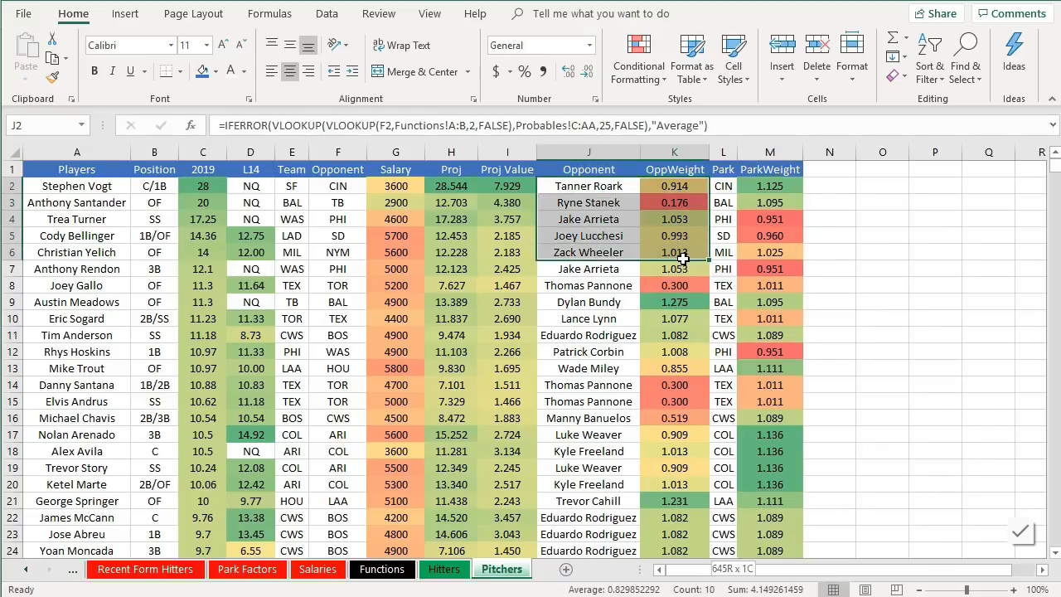
pyautogui.hotkey('ctrl', 'shift', 'Down')
pyautogui.rightClick(682, 258)
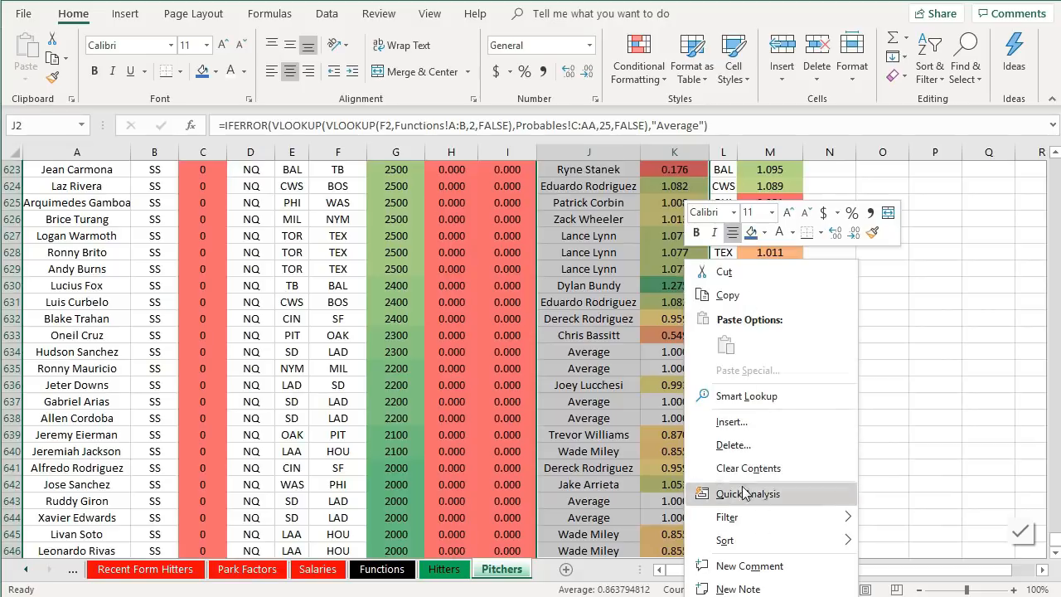
pyautogui.press('Escape')
pyautogui.press('Delete')
pyautogui.click(641, 264)
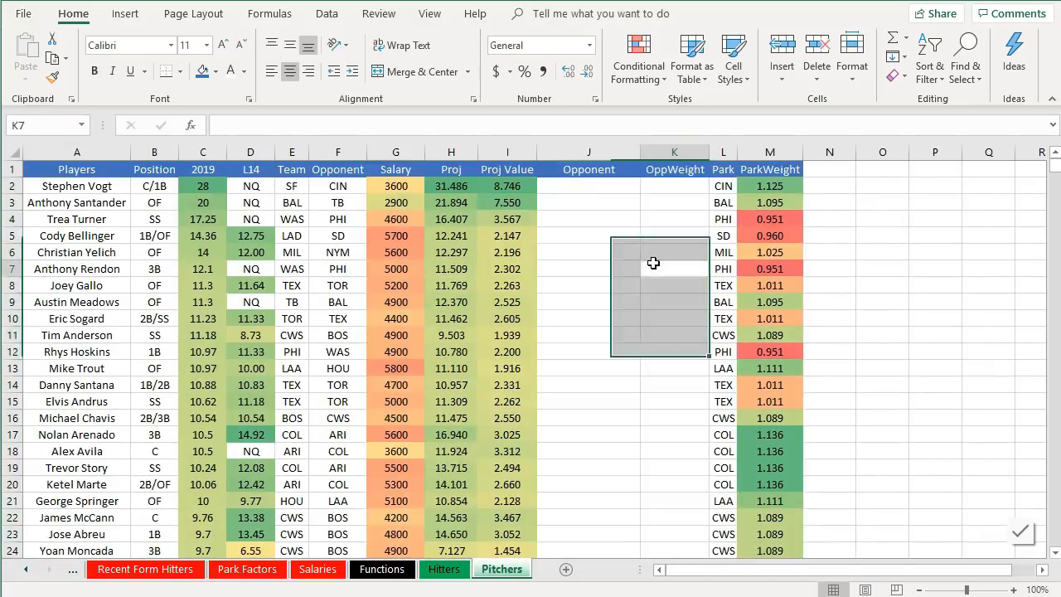
# - Clear all hitter names from the Players column of the Pitchers sheet
pyautogui.click(88, 188)
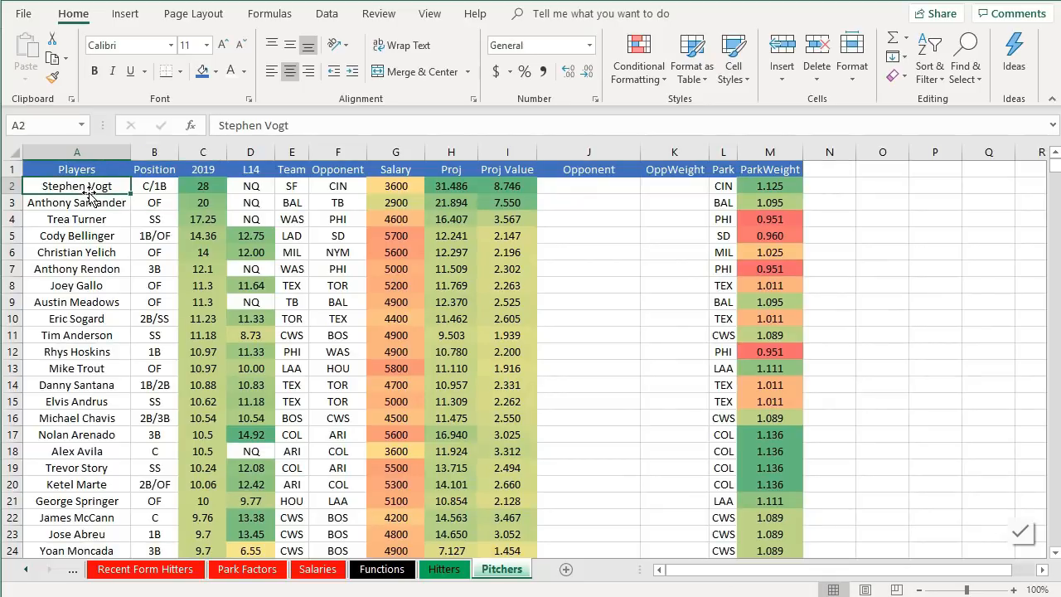
pyautogui.hotkey('ctrl', 'shift', 'Down')
pyautogui.rightClick(104, 241)
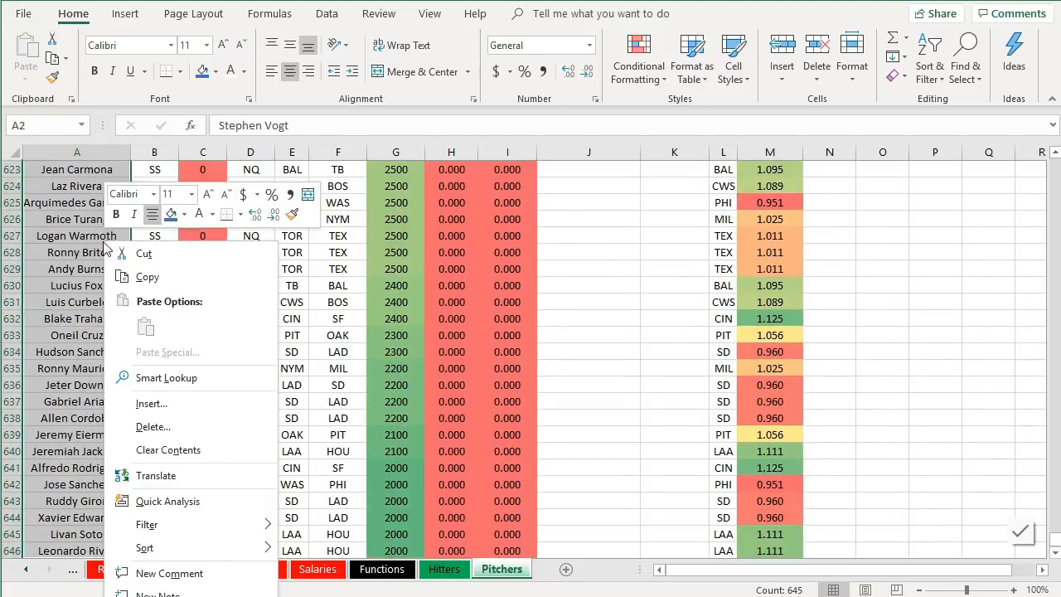
pyautogui.click(139, 452)
pyautogui.hotkey('ctrl', 'BackSpace')
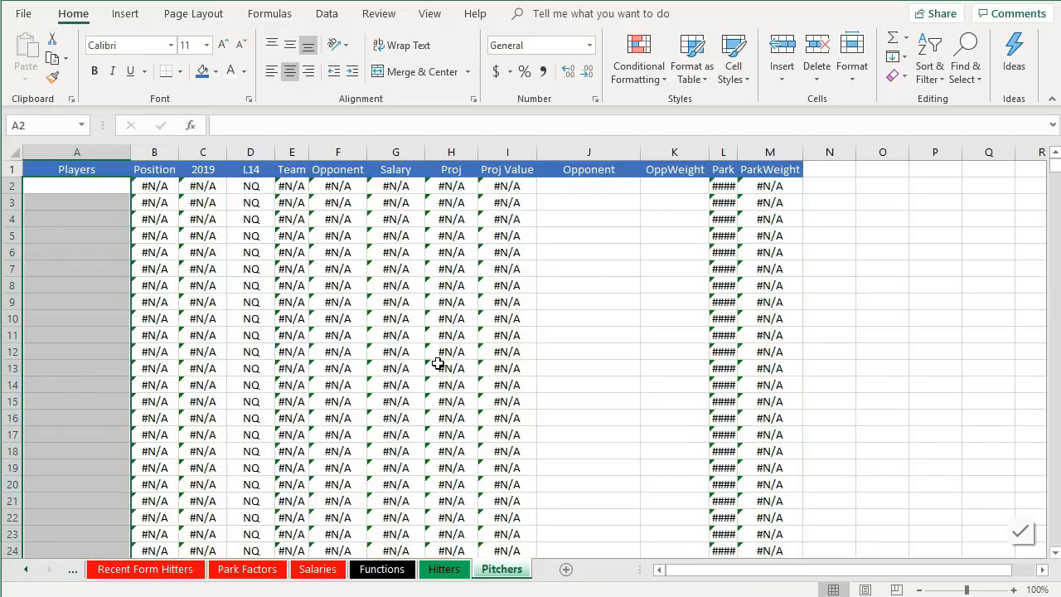
# - Filter the Salaries table's Roster Position column to show only P
pyautogui.scroll(-19, 700, 290)
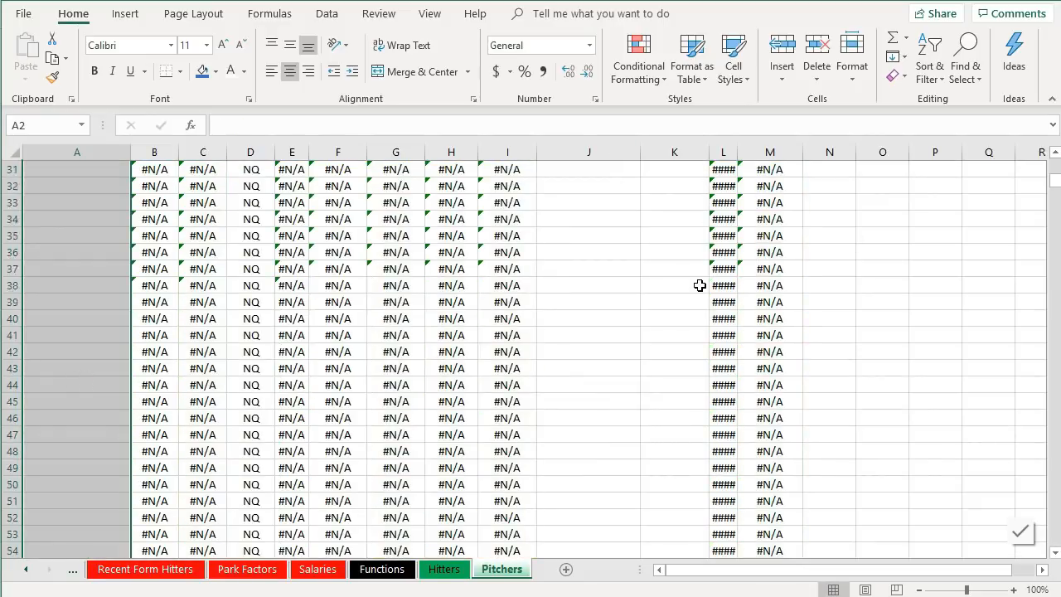
pyautogui.scroll(19, 698, 309)
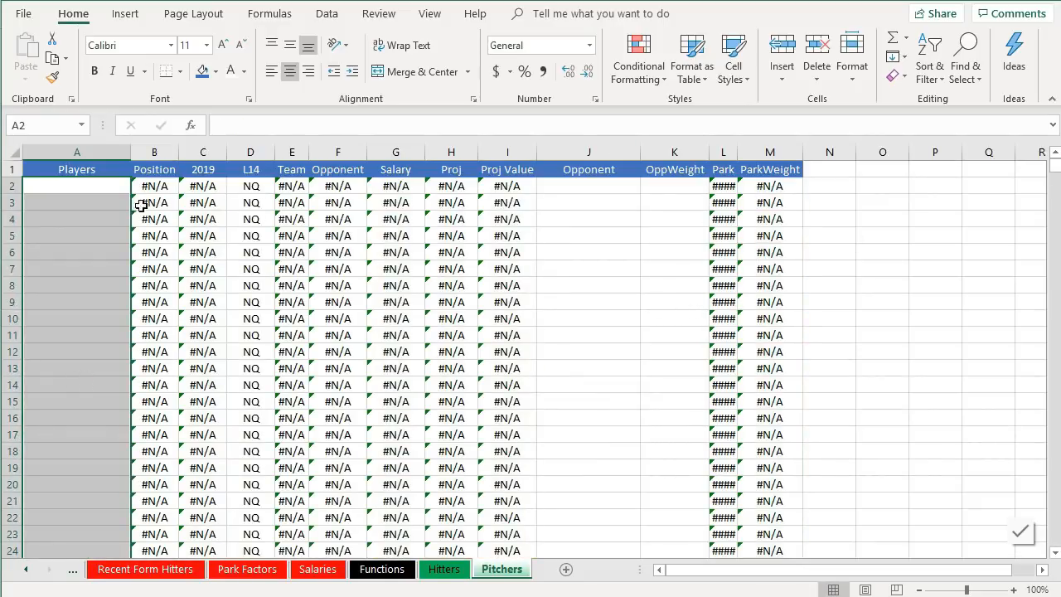
pyautogui.click(318, 569)
pyautogui.click(454, 340)
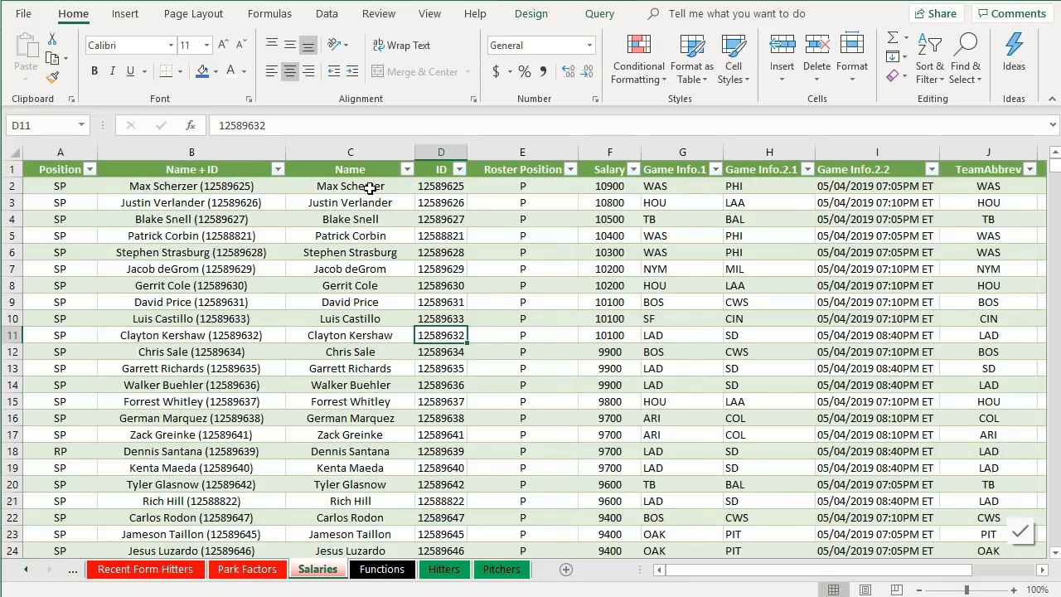
pyautogui.click(571, 169)
pyautogui.click(435, 345)
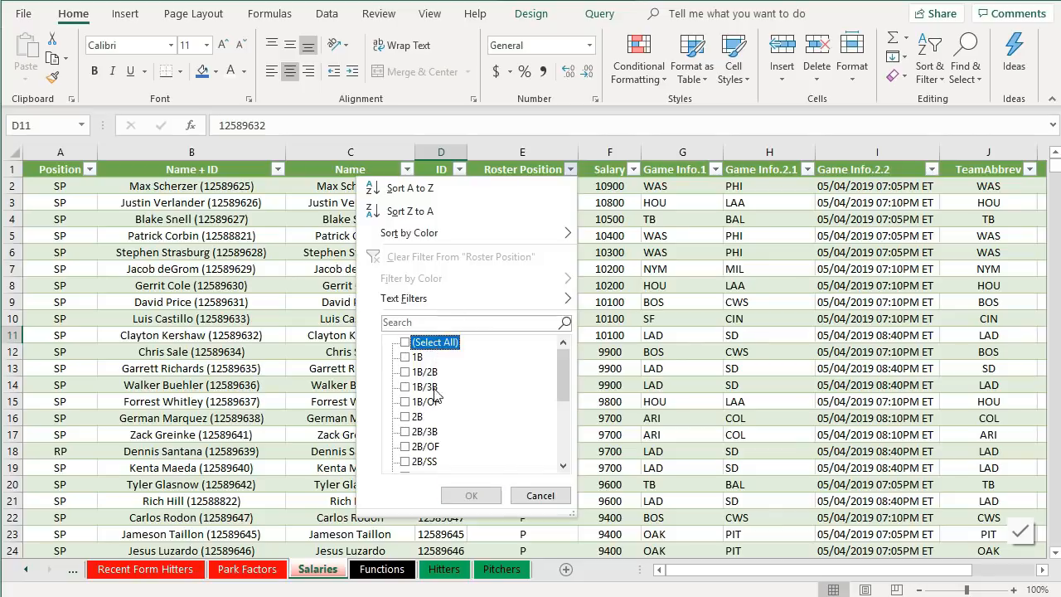
pyautogui.scroll(-5, 437, 358)
pyautogui.click(417, 433)
pyautogui.click(471, 495)
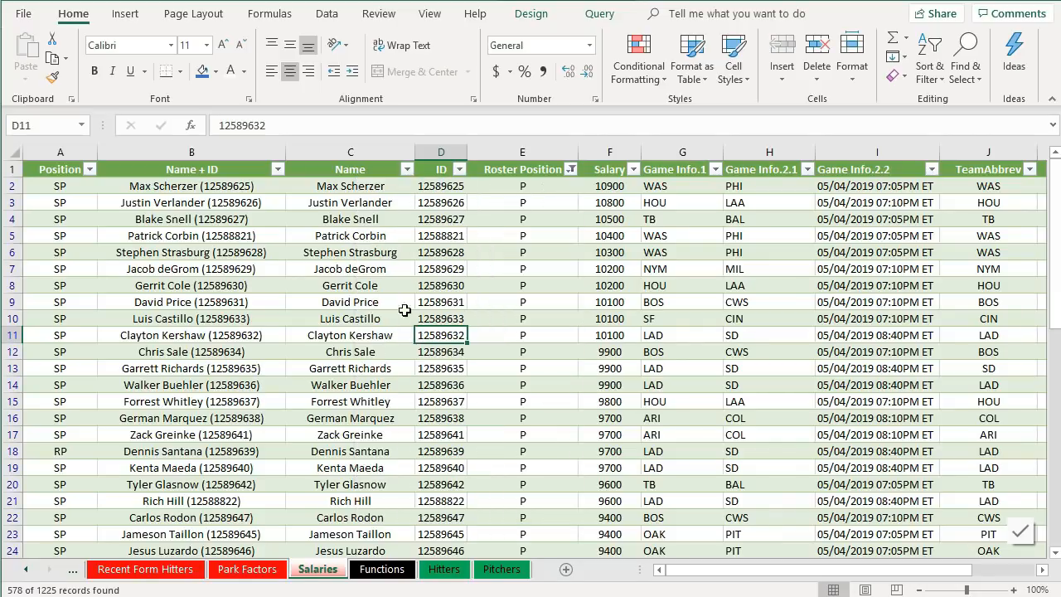
# - Copy the filtered pitcher names from the Salaries Name column
pyautogui.click(384, 204)
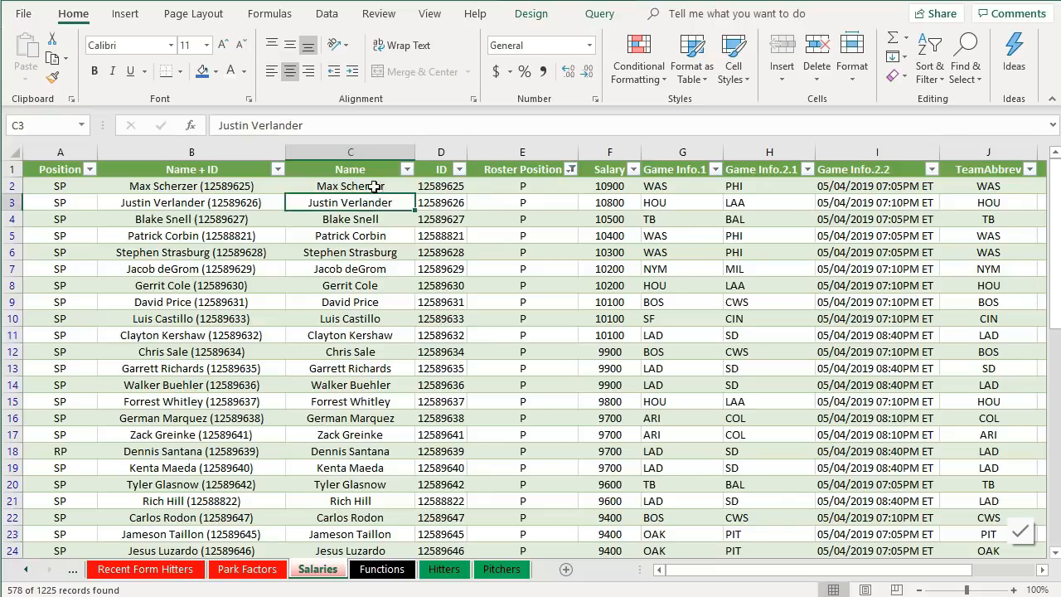
pyautogui.click(376, 187)
pyautogui.hotkey('ctrl', 'shift', 'Down')
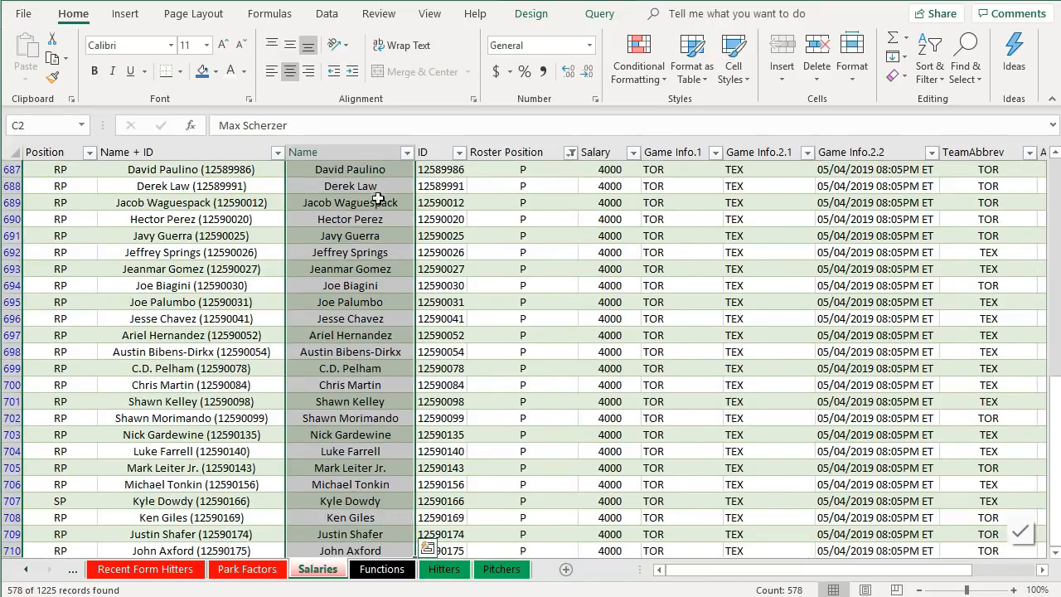
pyautogui.scroll(1, 381, 265)
pyautogui.hotkey('ctrl', 'c')
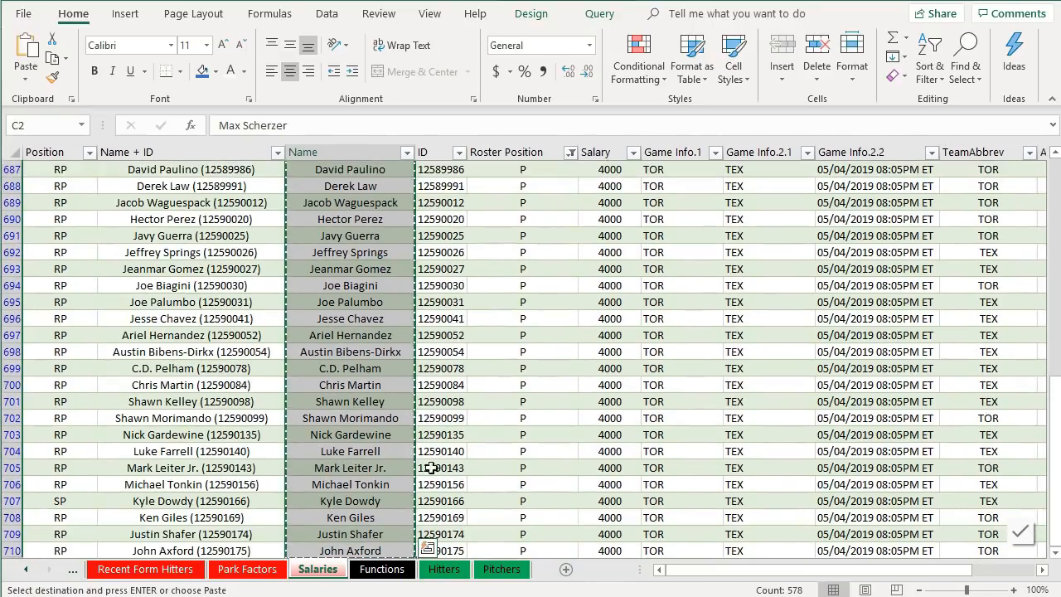
# - Paste the pitcher names as values into the Players column starting at A2 on the Pitchers sheet
pyautogui.click(501, 569)
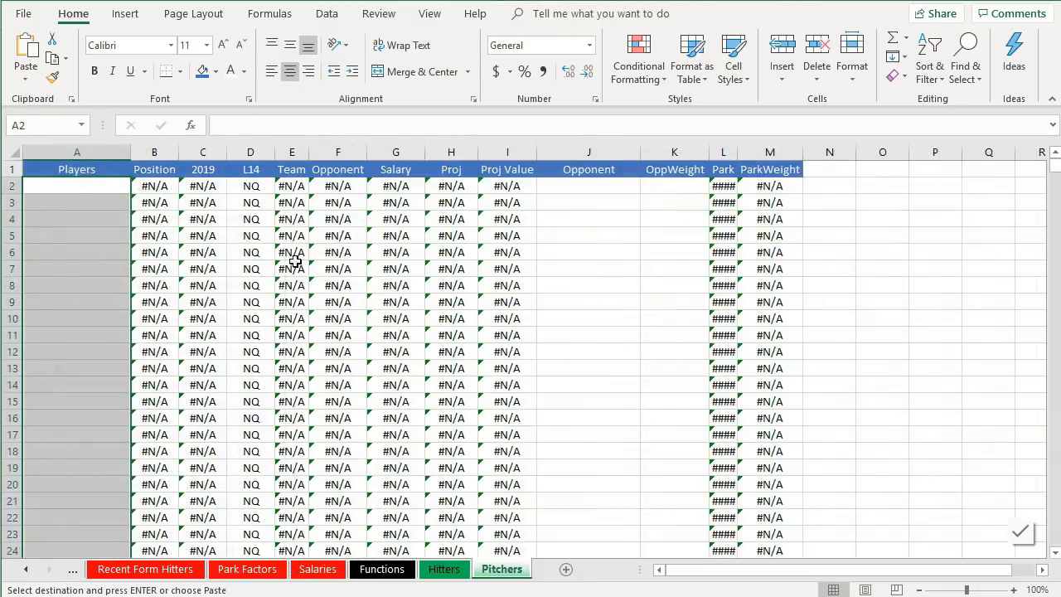
pyautogui.rightClick(78, 189)
pyautogui.press('Escape')
pyautogui.rightClick(68, 183)
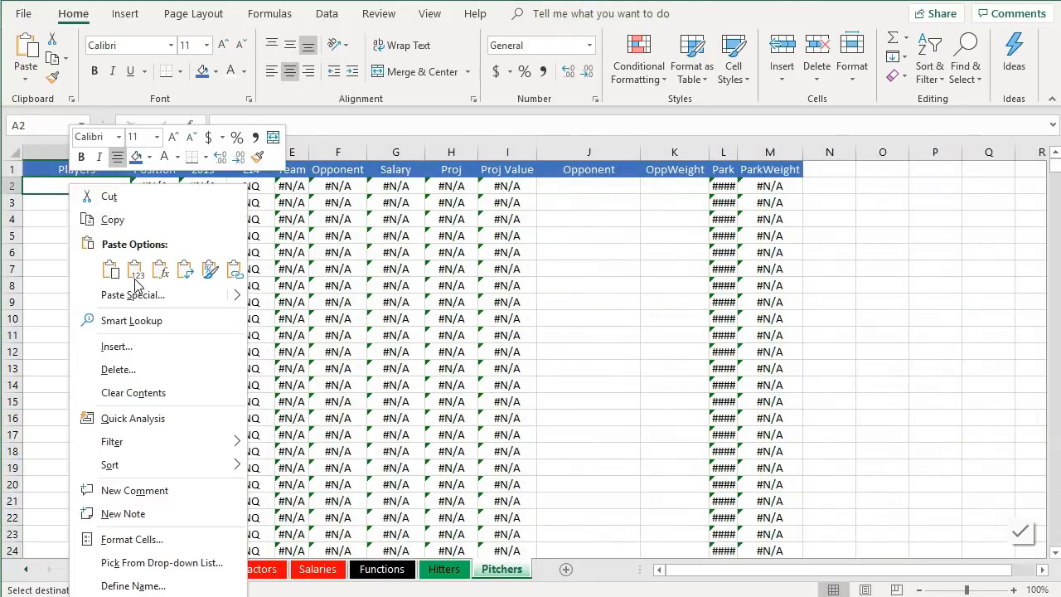
pyautogui.click(135, 276)
pyautogui.click(135, 277)
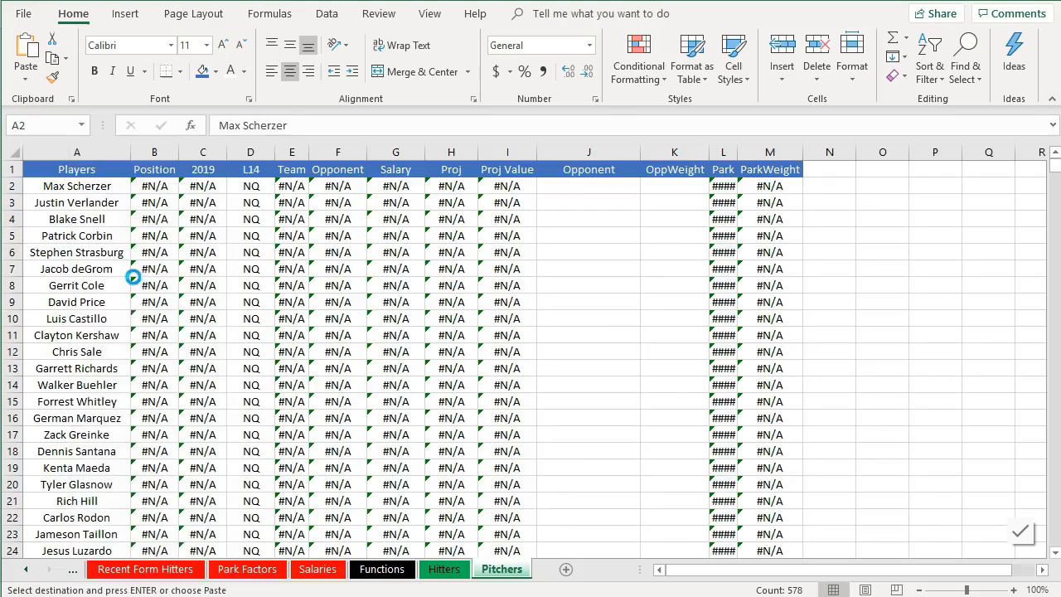
# - Scroll through the Pitchers list to check the pasted names and calculated projections
pyautogui.scroll(-20, 123, 390)
pyautogui.scroll(-20, 122, 393)
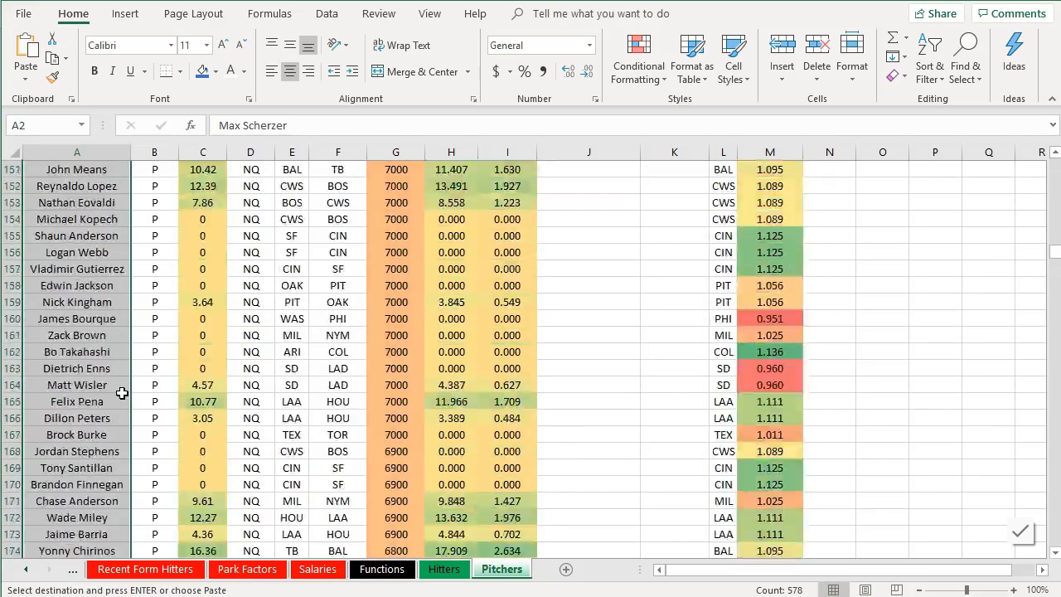
pyautogui.scroll(-20, 108, 397)
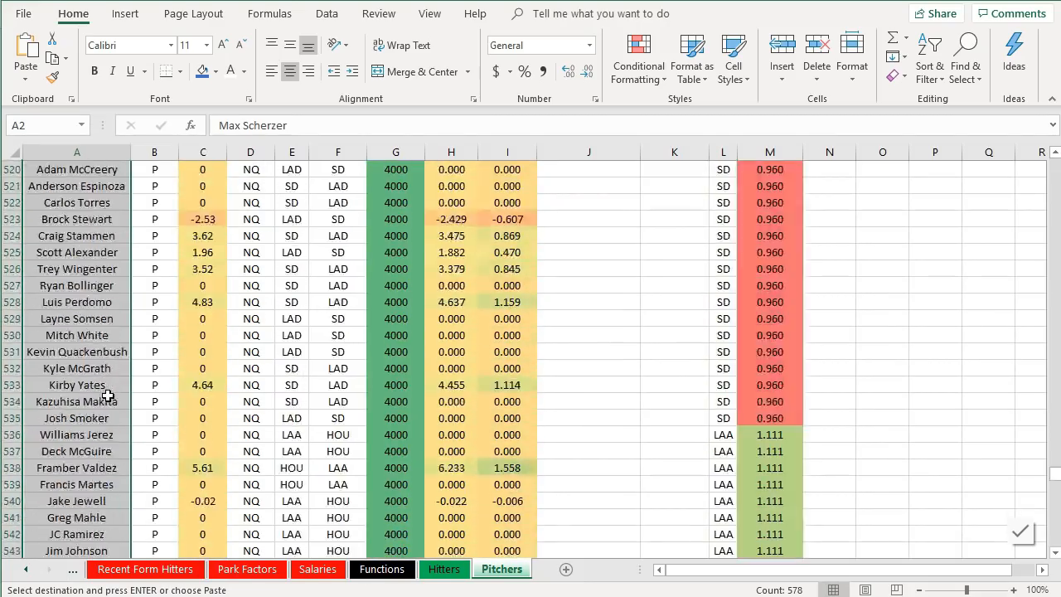
pyautogui.scroll(20, 110, 393)
pyautogui.scroll(20, 110, 393)
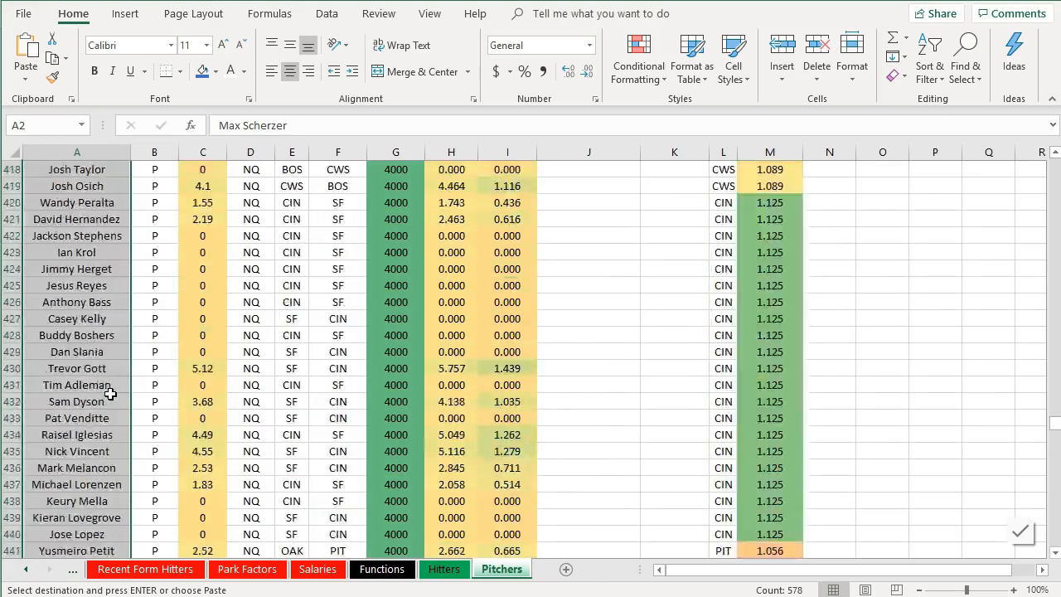
pyautogui.scroll(8, 116, 395)
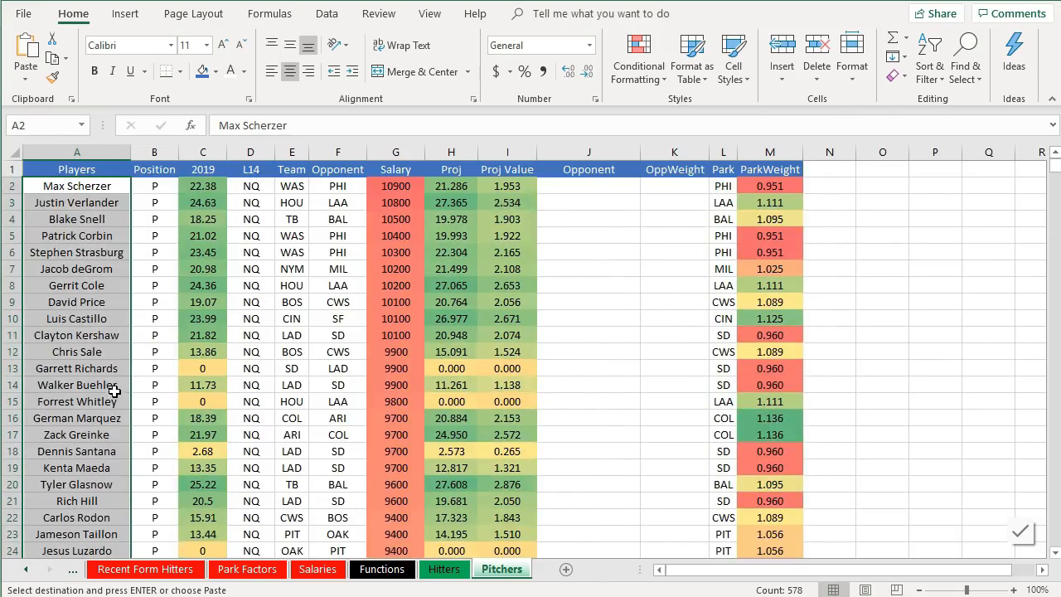
# - Clear the Roster Position filter in the Salaries table by reselecting all values
pyautogui.click(317, 568)
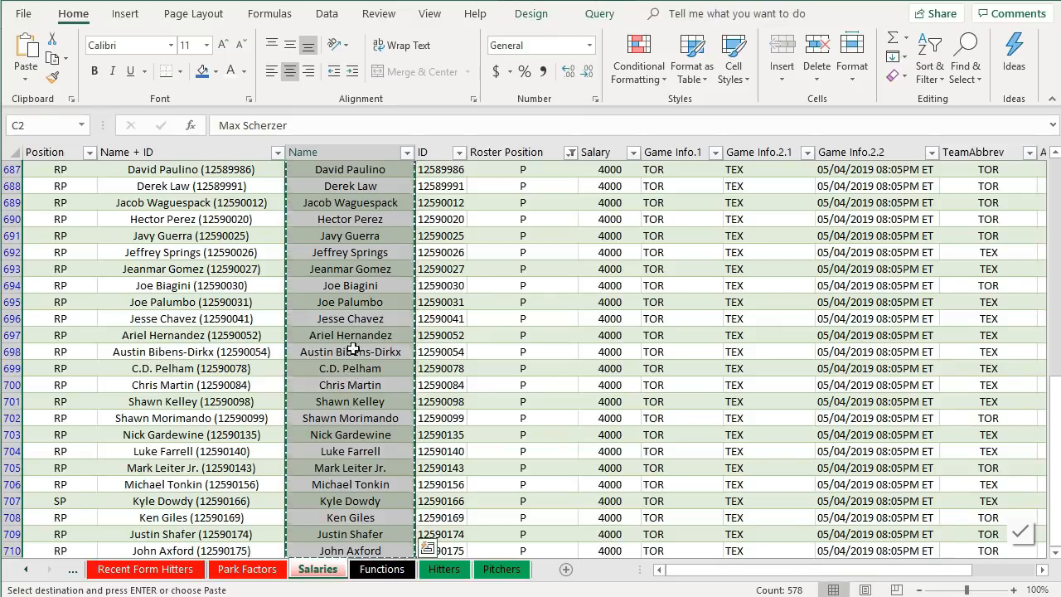
pyautogui.scroll(15, 341, 282)
pyautogui.scroll(20, 341, 282)
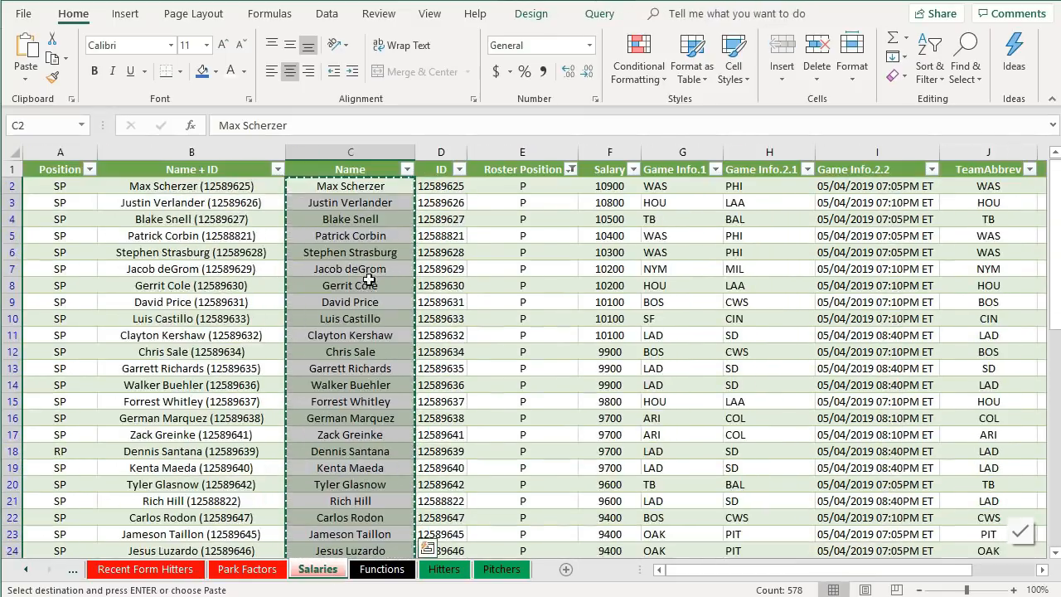
pyautogui.click(571, 169)
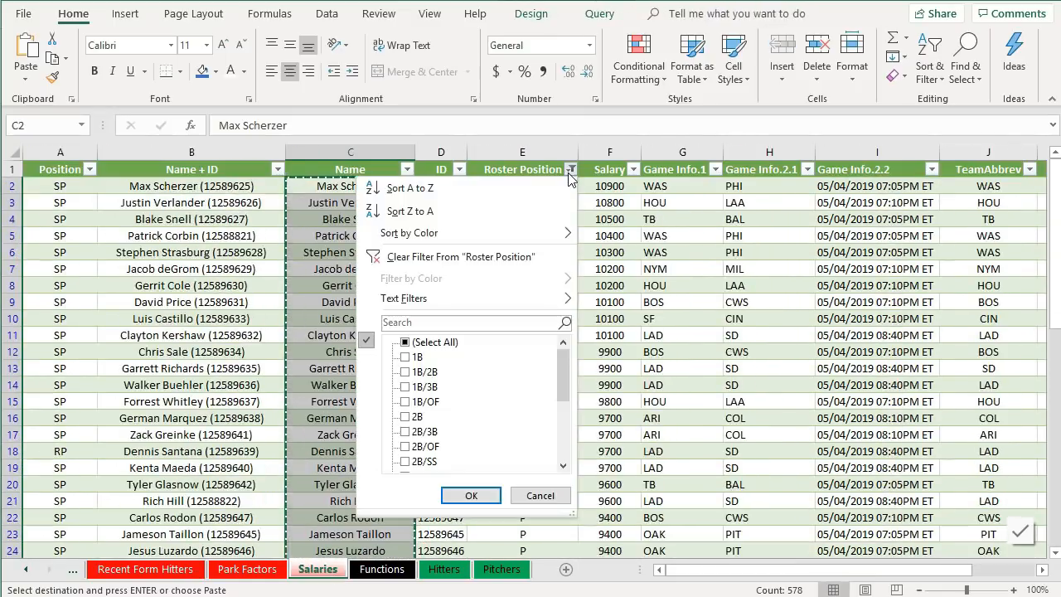
pyautogui.scroll(-3, 432, 387)
pyautogui.scroll(3, 439, 429)
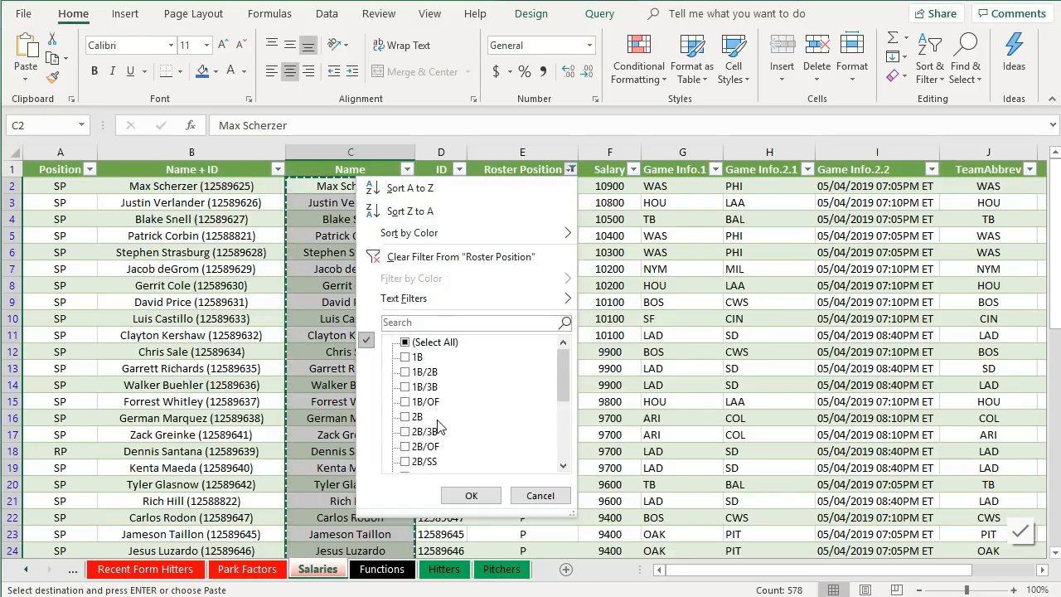
pyautogui.scroll(-3, 439, 427)
pyautogui.scroll(3, 438, 426)
pyautogui.scroll(-3, 416, 422)
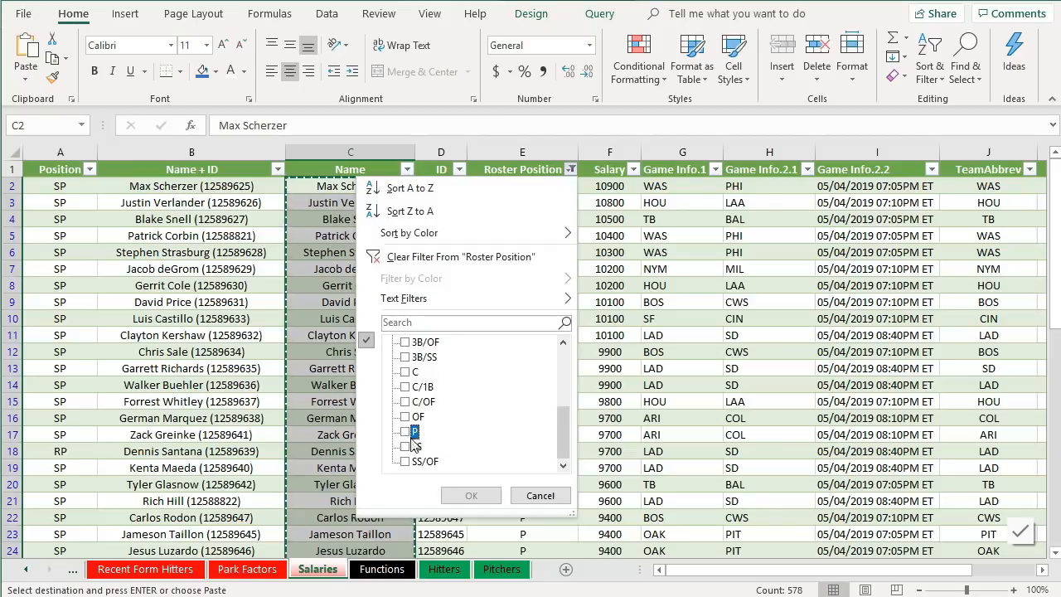
pyautogui.scroll(3, 473, 453)
pyautogui.click(418, 342)
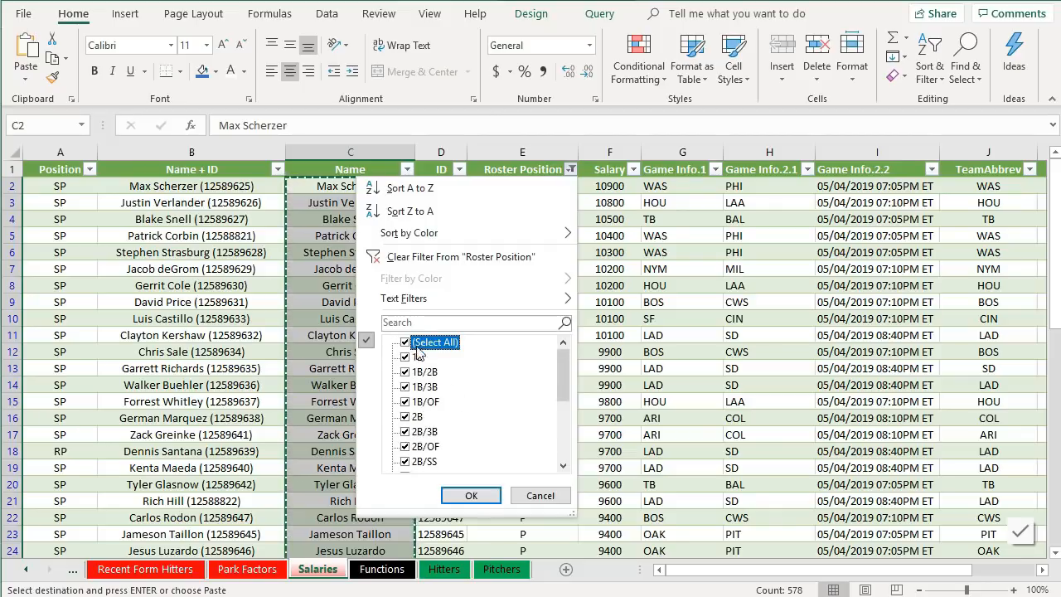
pyautogui.click(473, 495)
# - Clear the leftover formula rows from row 580 down on the Pitchers sheet, below the last pitcher
pyautogui.click(501, 568)
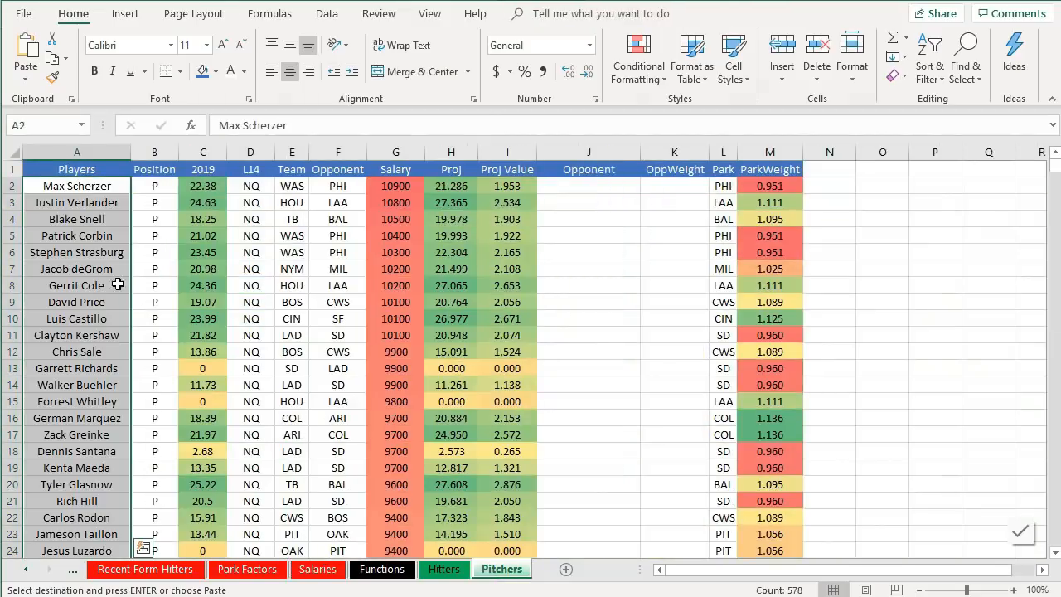
pyautogui.scroll(-4, 124, 278)
pyautogui.scroll(-20, 128, 279)
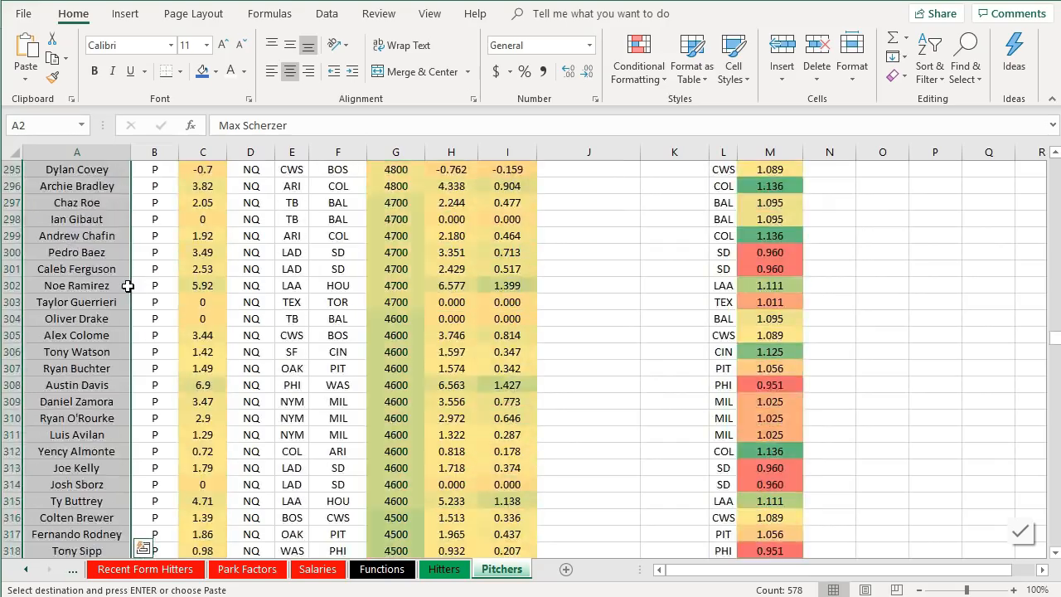
pyautogui.scroll(-20, 130, 297)
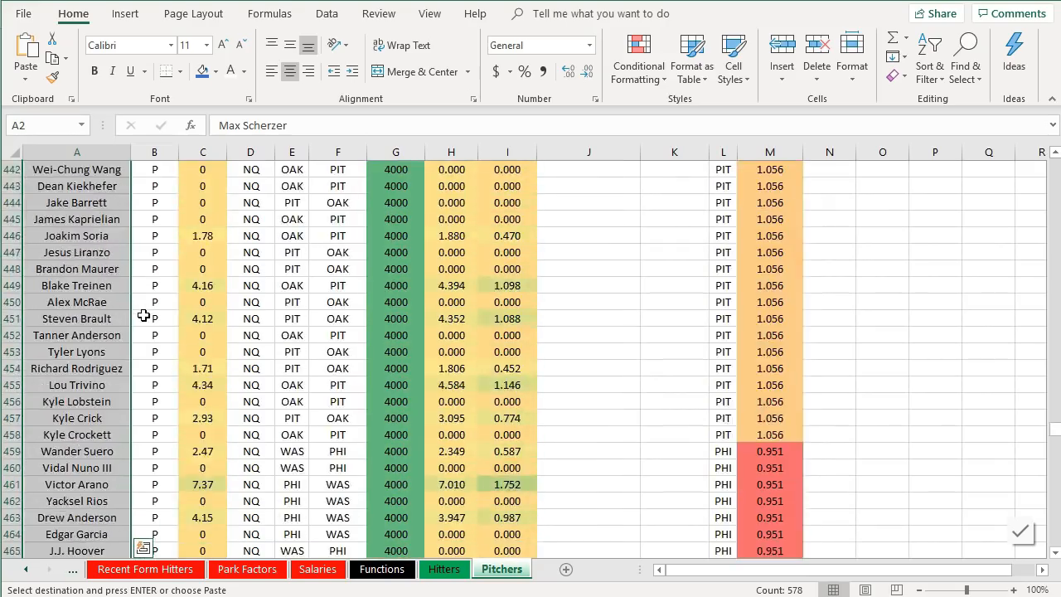
pyautogui.scroll(-20, 145, 318)
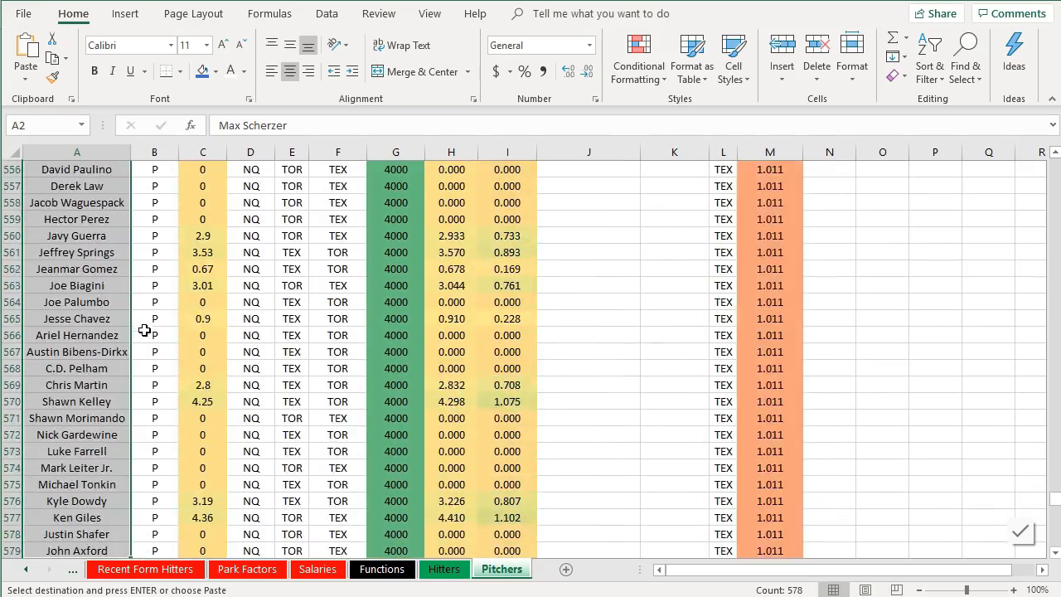
pyautogui.scroll(4, 146, 334)
pyautogui.moveTo(147, 268); pyautogui.dragTo(774, 402)
pyautogui.hotkey('ctrl', 'shift', 'Down')
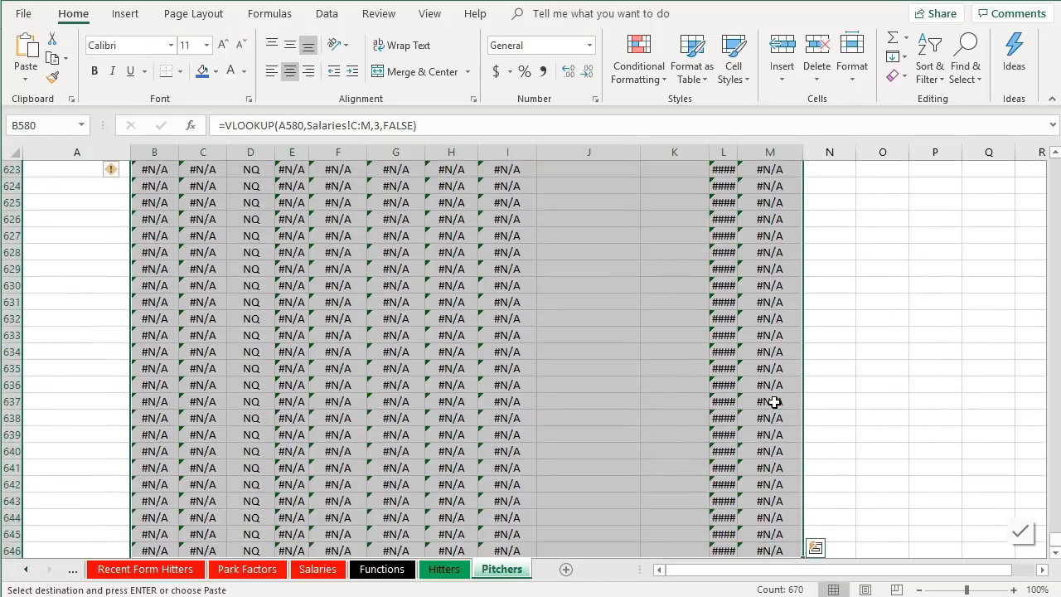
pyautogui.rightClick(451, 317)
pyautogui.click(514, 89)
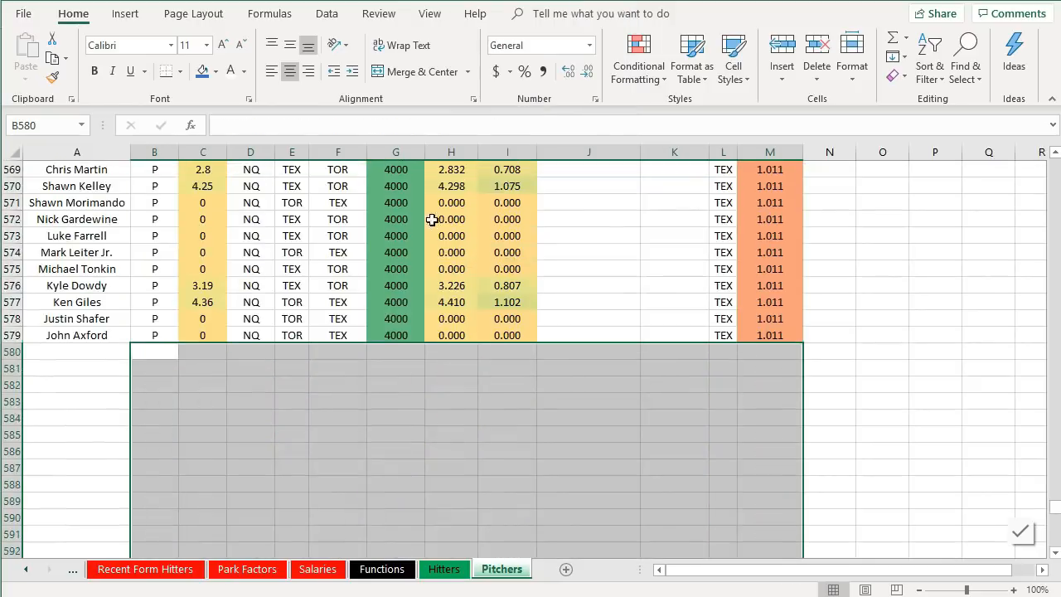
# - Select the Players column range to check the extent of the pitcher list
pyautogui.click(111, 280)
pyautogui.hotkey('ctrl', 'shift', 'Up')
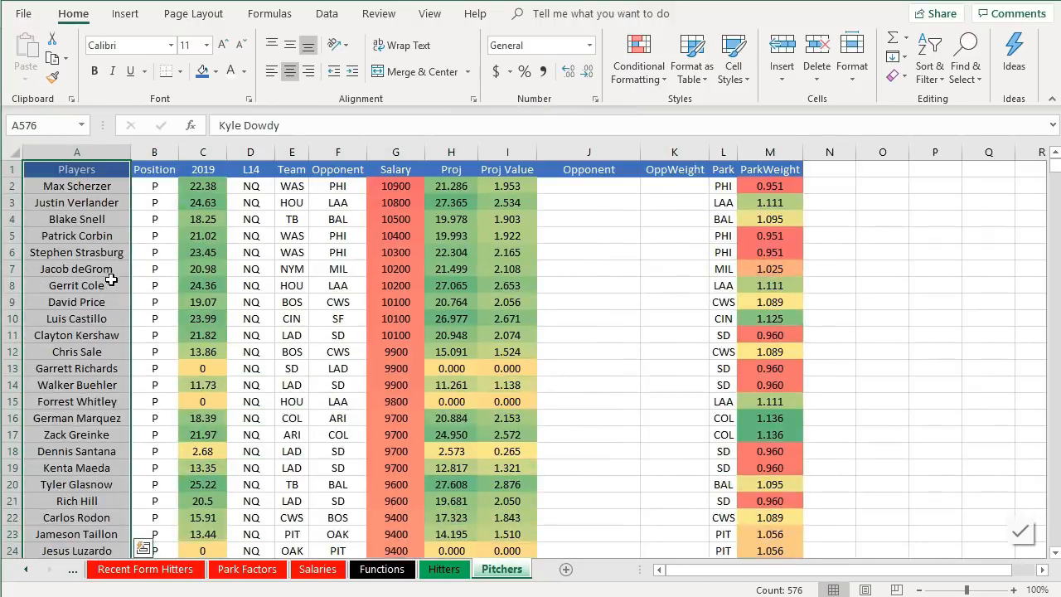
pyautogui.click(80, 193)
pyautogui.hotkey('ctrl', 'shift', 'Down')
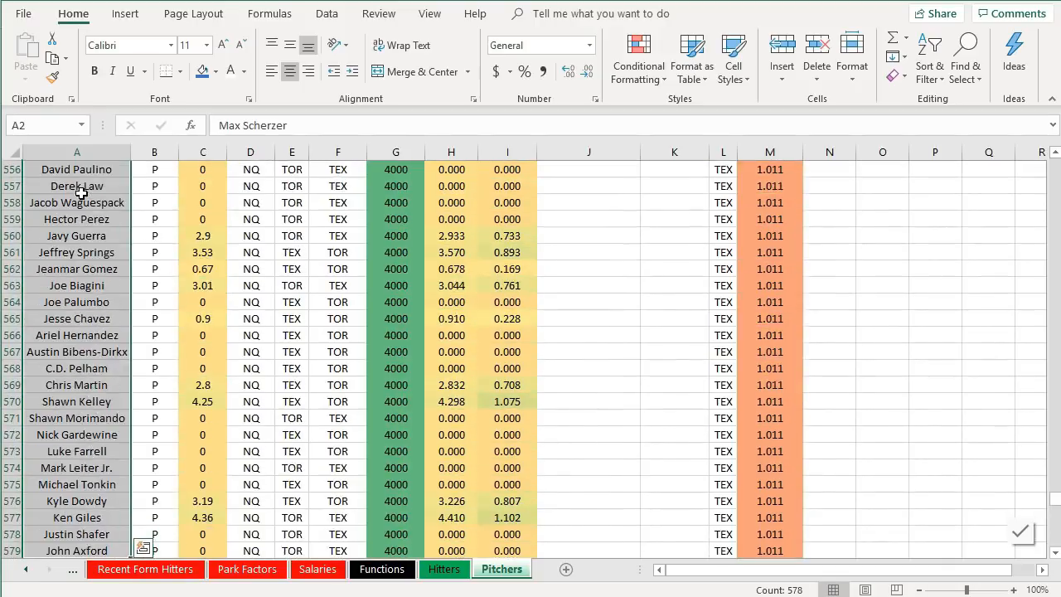
# - Replace the Pitchers sheet's player list with the probable starters' names copied from the Probables sheet, pasted as values
pyautogui.rightClick(84, 194)
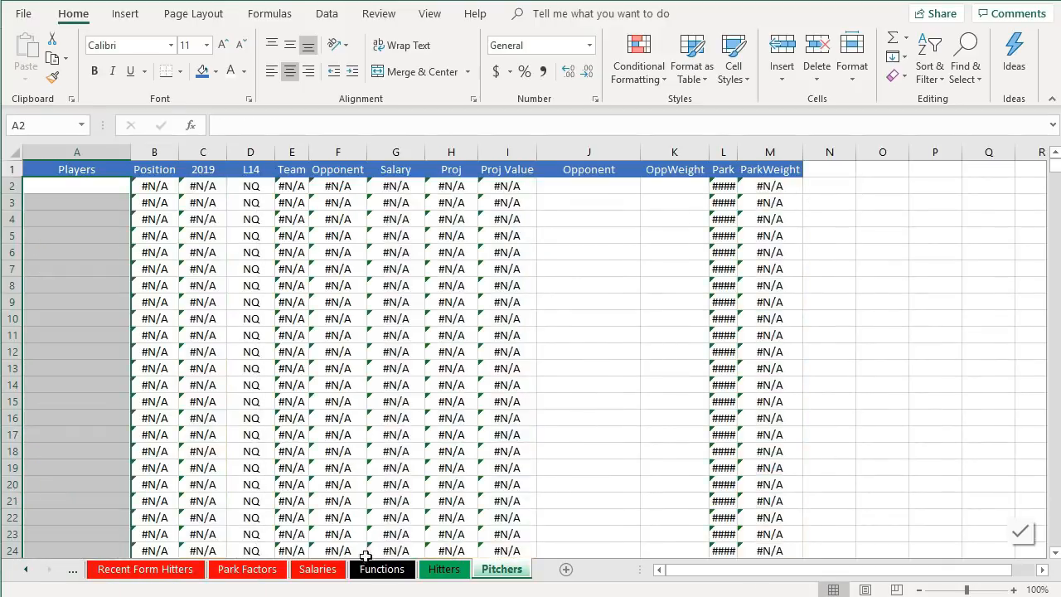
pyautogui.click(81, 572)
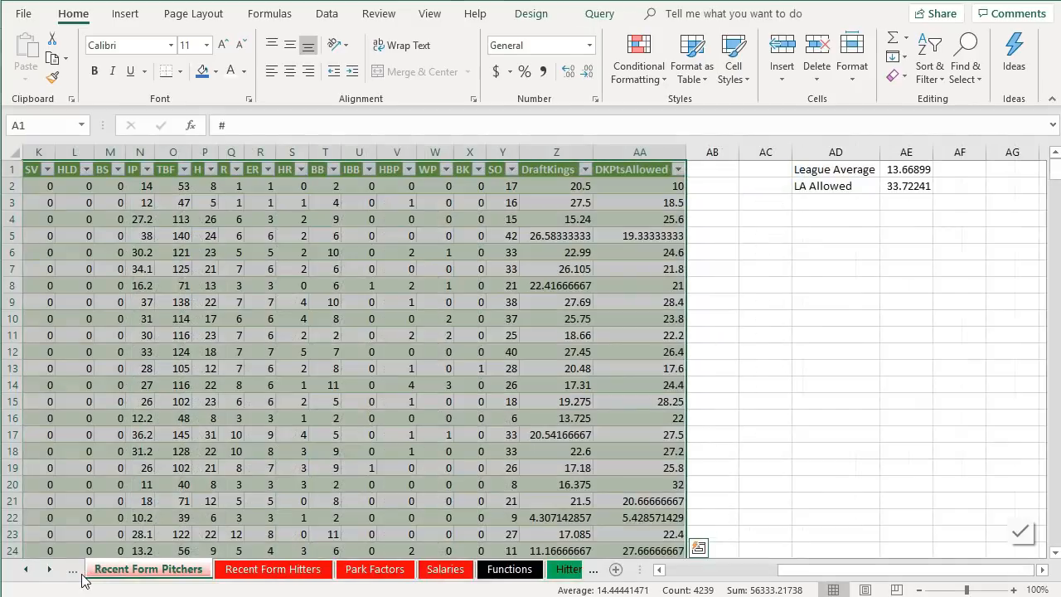
pyautogui.click(74, 572)
pyautogui.click(511, 385)
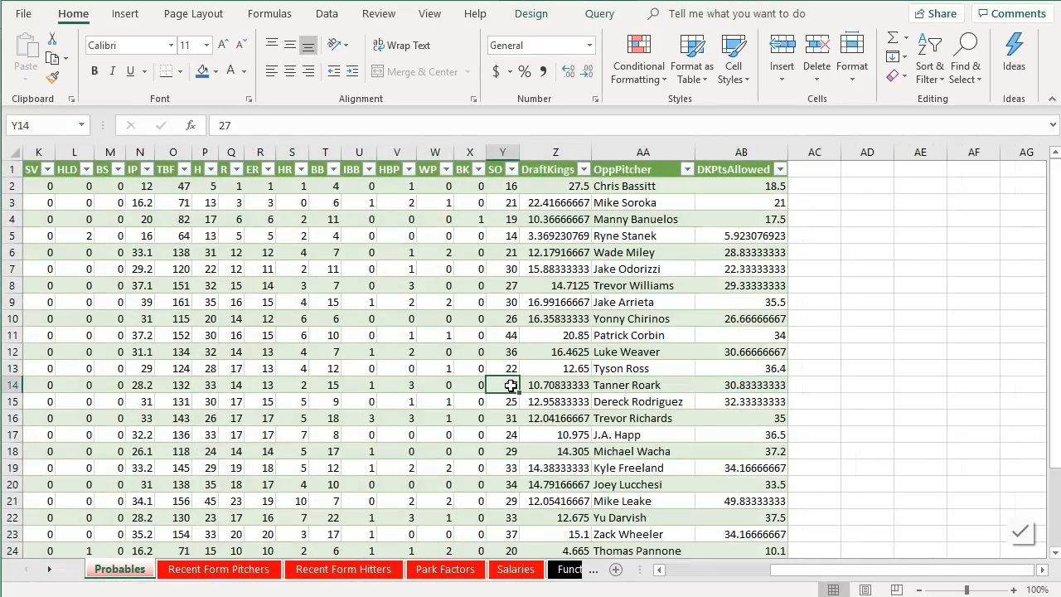
pyautogui.click(724, 570)
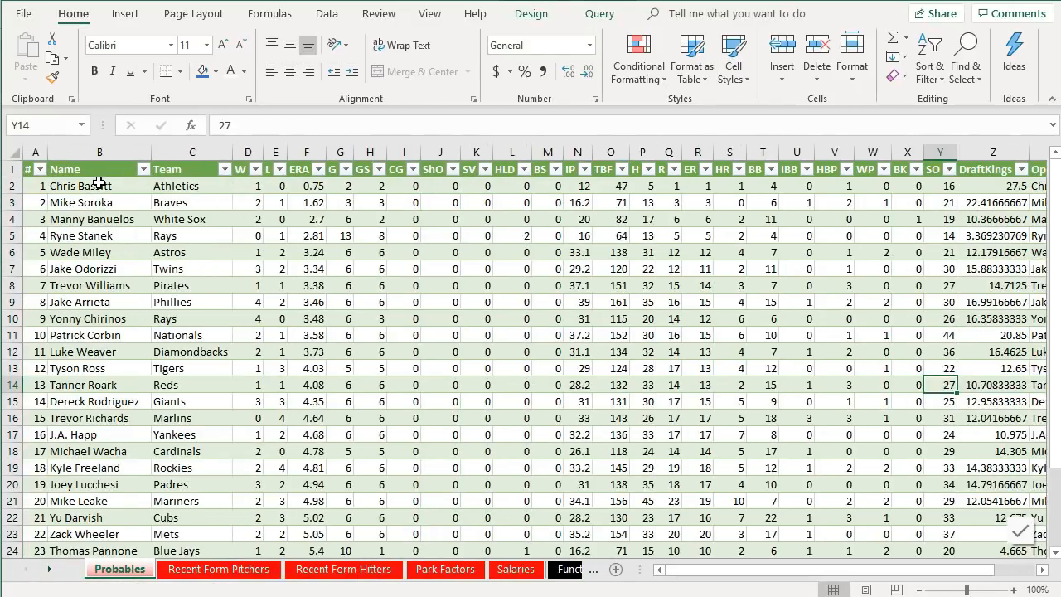
pyautogui.click(99, 185)
pyautogui.hotkey('ctrl', 'shift', 'Down')
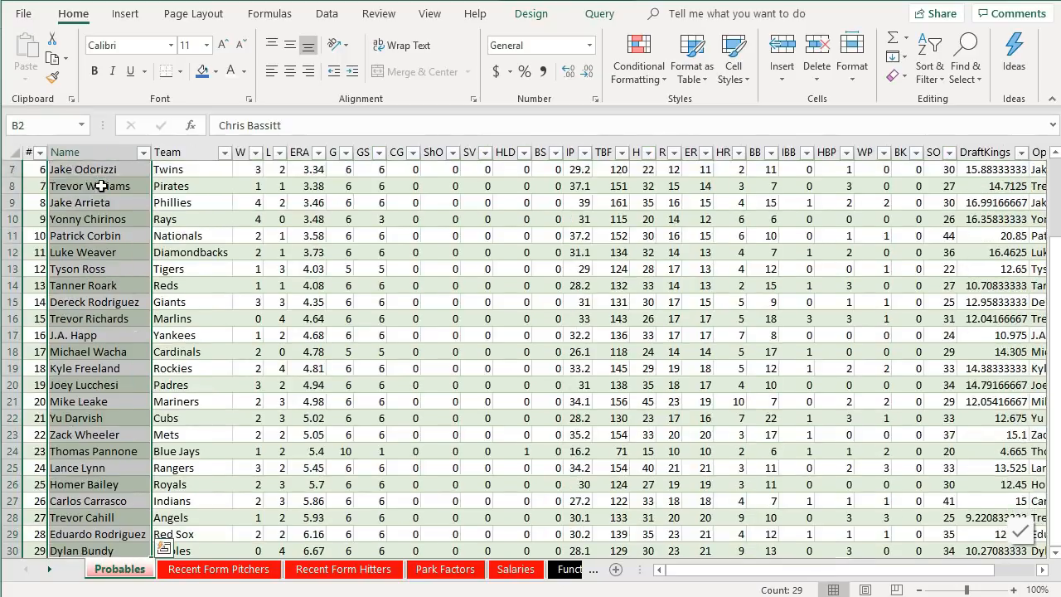
pyautogui.hotkey('ctrl', 'c')
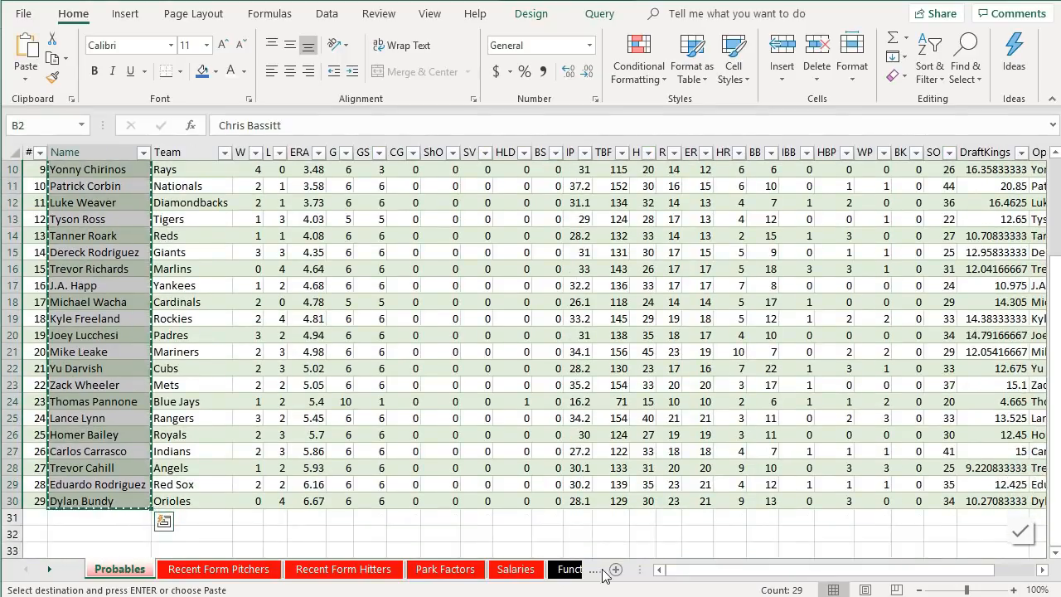
pyautogui.click(572, 569)
pyautogui.click(572, 570)
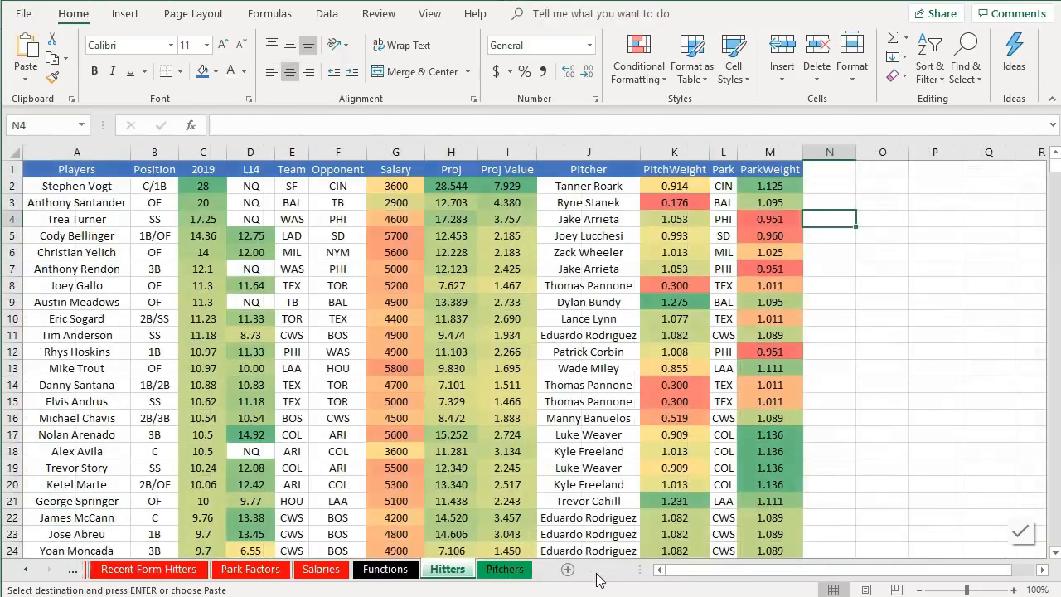
pyautogui.click(501, 570)
pyautogui.click(94, 189)
pyautogui.rightClick(93, 190)
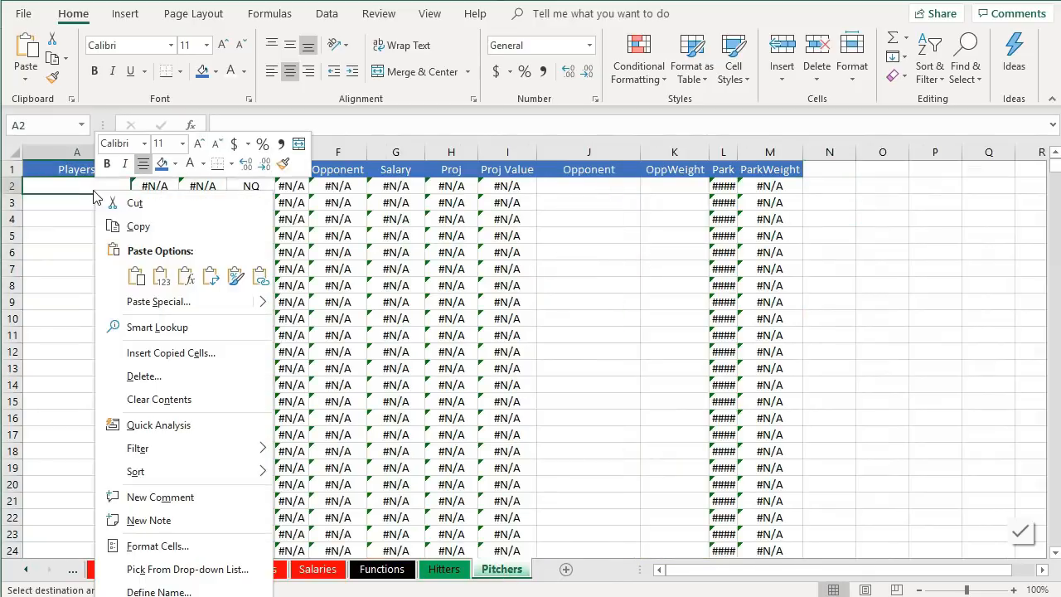
pyautogui.click(158, 274)
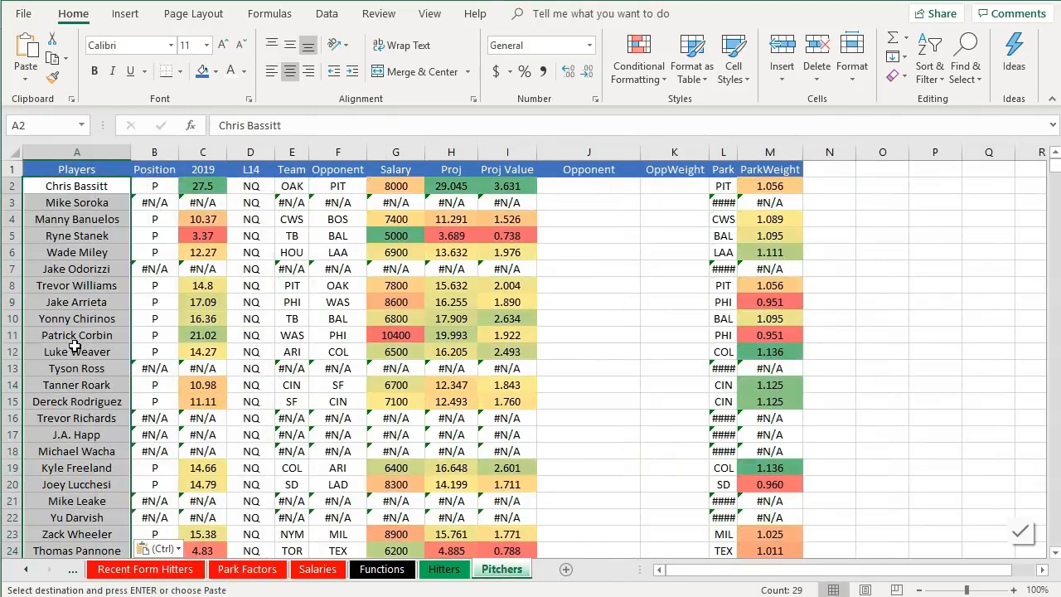
# - Clear the leftover formula rows in columns B to M below the last pitcher, from row 31 down
pyautogui.scroll(-6, 325, 279)
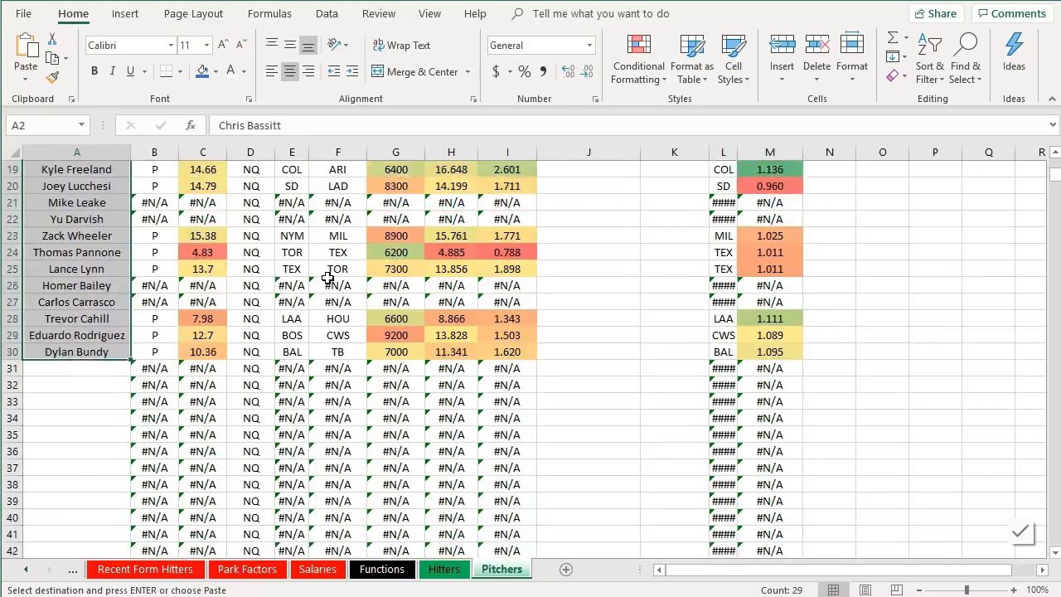
pyautogui.click(77, 403)
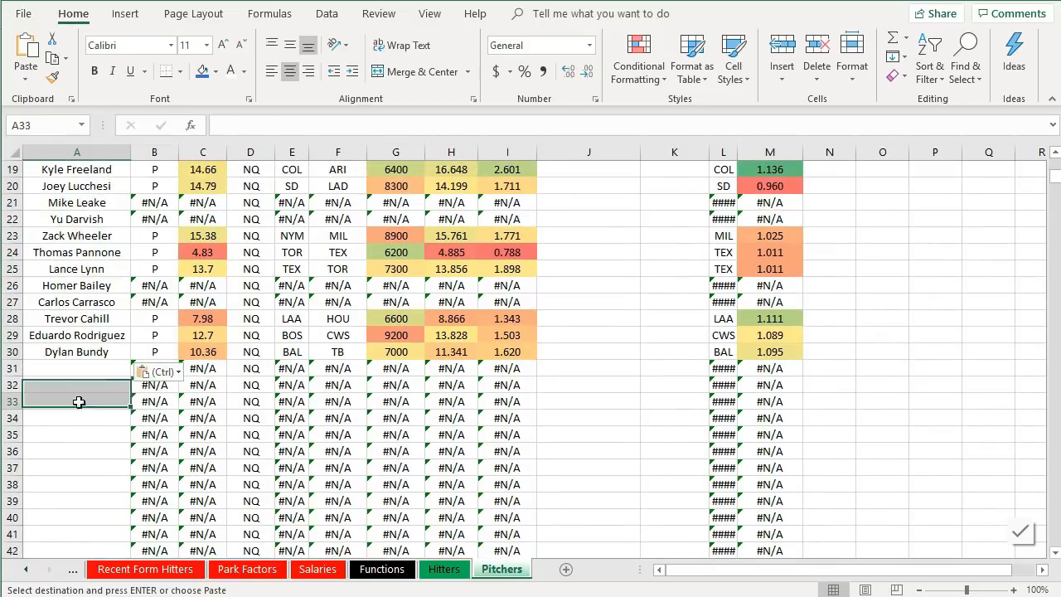
pyautogui.click(213, 370)
pyautogui.press('Left')
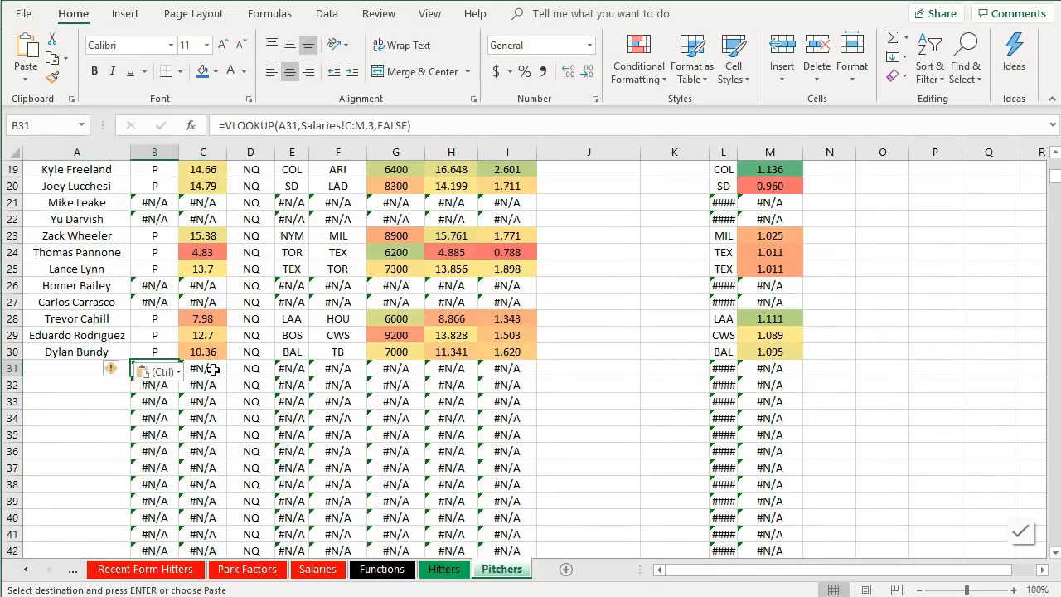
pyautogui.hotkey('shift', 'Right')
pyautogui.hotkey('shift', 'Right')
pyautogui.hotkey('shift', 'Right')
pyautogui.hotkey('shift', 'Right')
pyautogui.hotkey('shift', 'Right')
pyautogui.hotkey('shift', 'Right')
pyautogui.hotkey('shift', 'Right')
pyautogui.hotkey('shift', 'Right')
pyautogui.hotkey('shift', 'Right')
pyautogui.hotkey('shift', 'Right')
pyautogui.hotkey('shift', 'Right')
pyautogui.hotkey('ctrl', 'shift', 'Down')
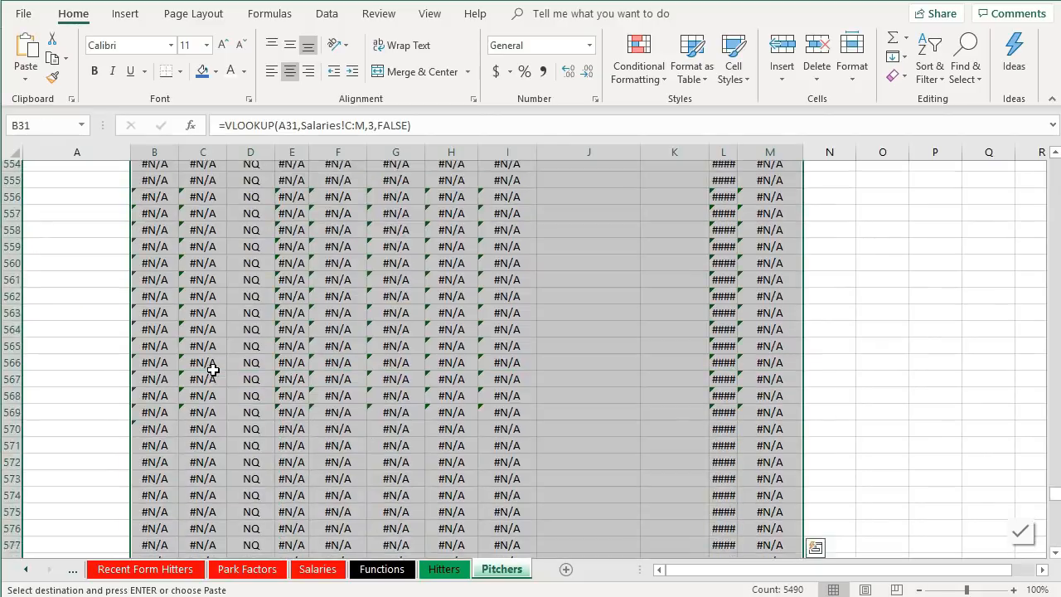
pyautogui.rightClick(213, 369)
pyautogui.click(275, 147)
pyautogui.scroll(20, 275, 148)
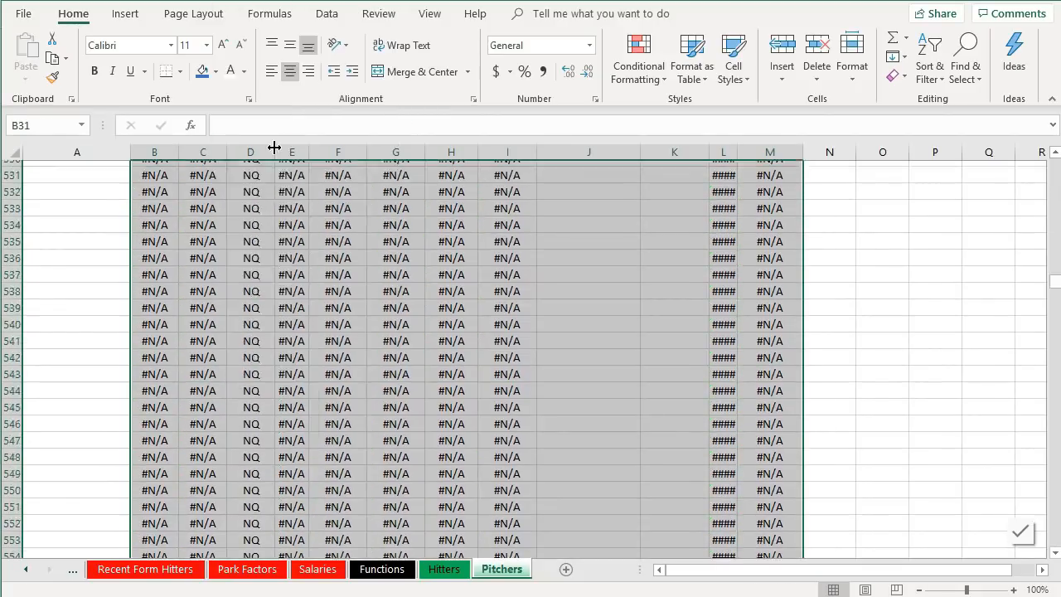
pyautogui.click(587, 351)
pyautogui.scroll(-1, 567, 328)
pyautogui.scroll(1, 567, 327)
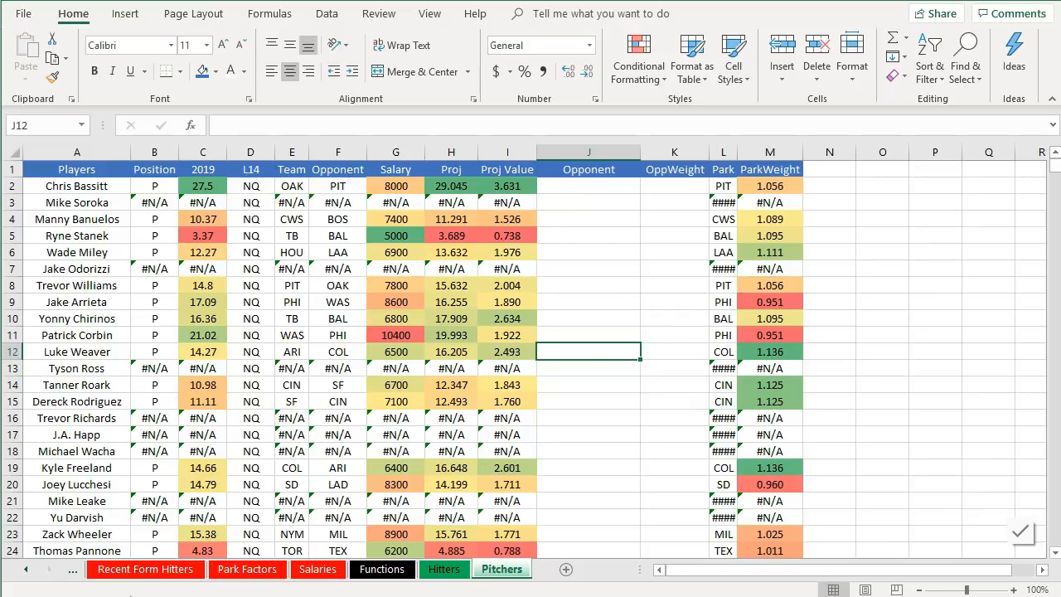
# - Delete the ten pitcher rows whose salary lookups return #N/A, such as Mike Soroka and Jake Odorizzi
pyautogui.click(77, 203)
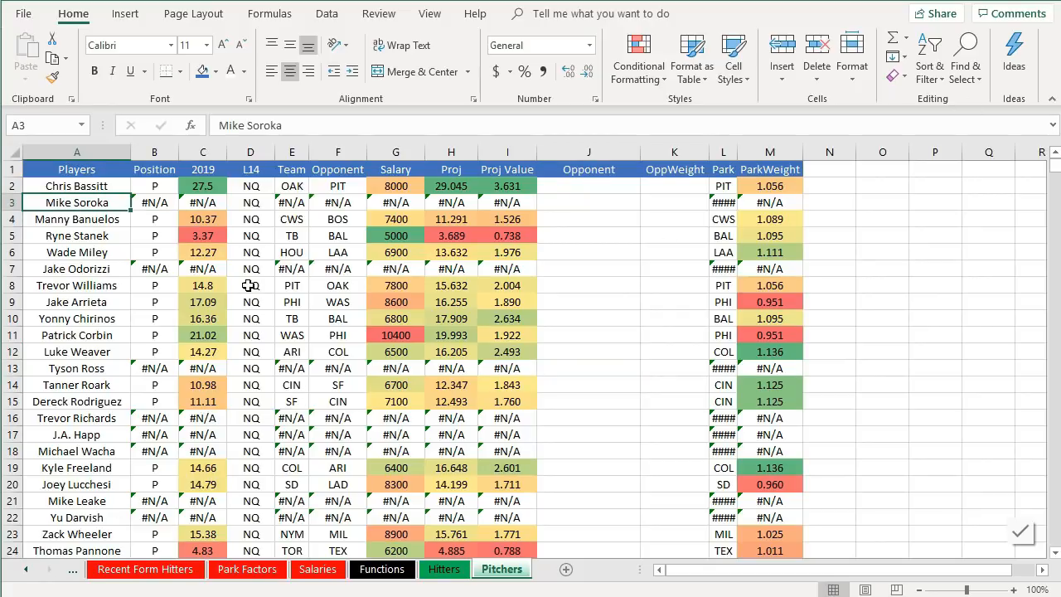
pyautogui.click(162, 203)
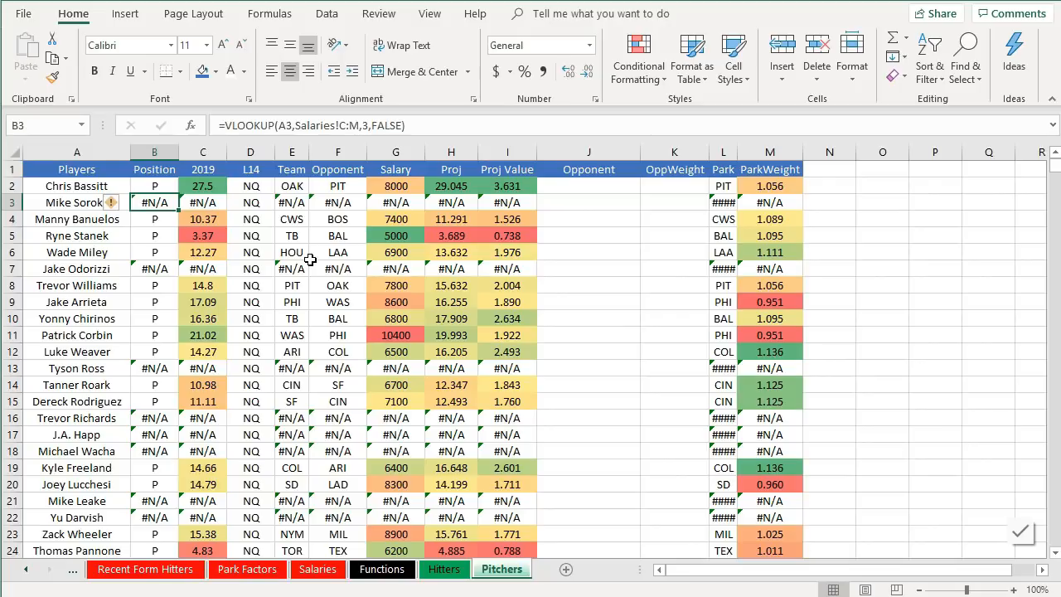
pyautogui.scroll(-3, 309, 259)
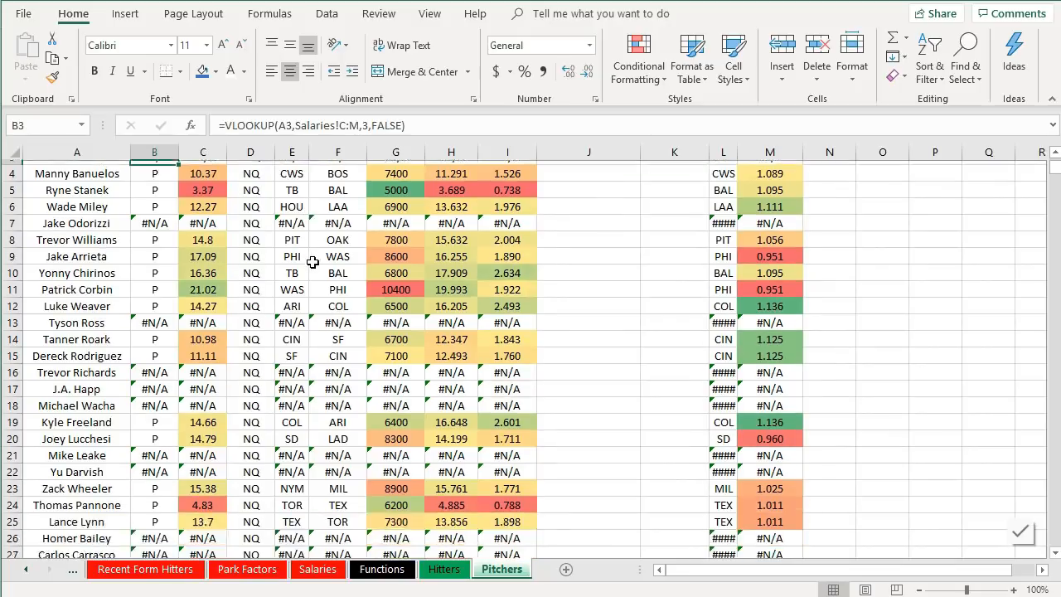
pyautogui.scroll(3, 309, 260)
pyautogui.click(15, 201)
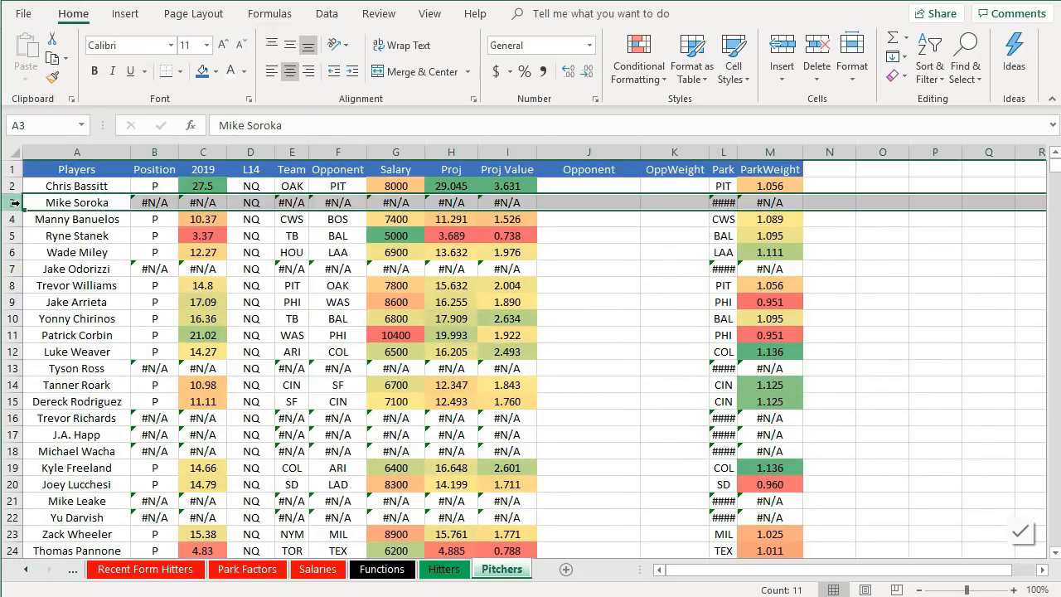
pyautogui.keyDown('ctrl'); pyautogui.click(13, 269); pyautogui.keyUp('ctrl')
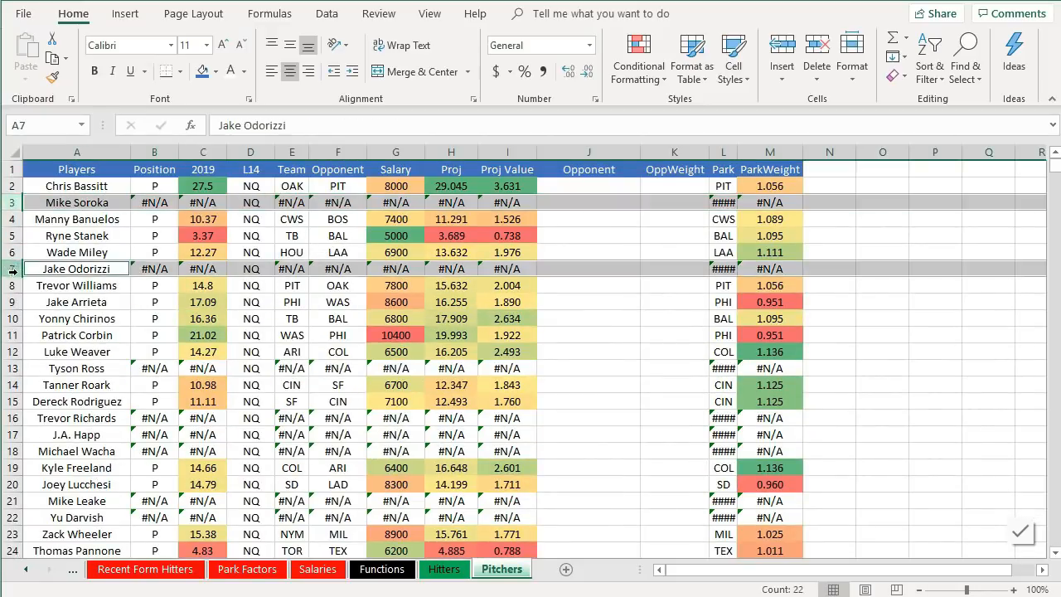
pyautogui.keyDown('ctrl'); pyautogui.click(13, 368); pyautogui.keyUp('ctrl')
pyautogui.keyDown('ctrl'); pyautogui.click(13, 418); pyautogui.keyUp('ctrl')
pyautogui.keyDown('ctrl'); pyautogui.click(13, 435); pyautogui.keyUp('ctrl')
pyautogui.keyDown('ctrl'); pyautogui.click(12, 451); pyautogui.keyUp('ctrl')
pyautogui.scroll(-1, 40, 422)
pyautogui.scroll(-2, 40, 421)
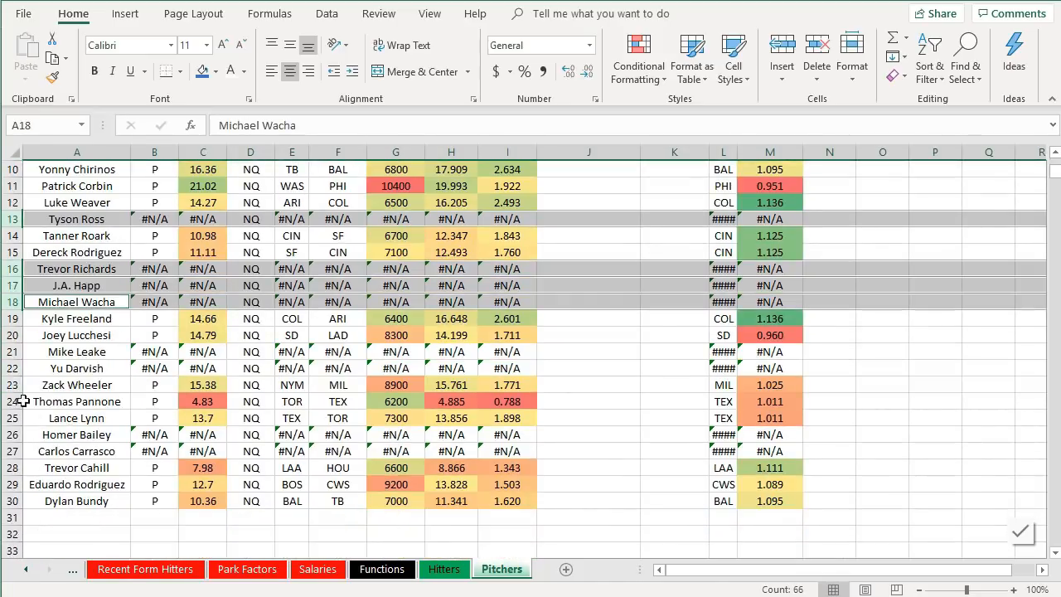
pyautogui.keyDown('ctrl'); pyautogui.click(16, 351); pyautogui.keyUp('ctrl')
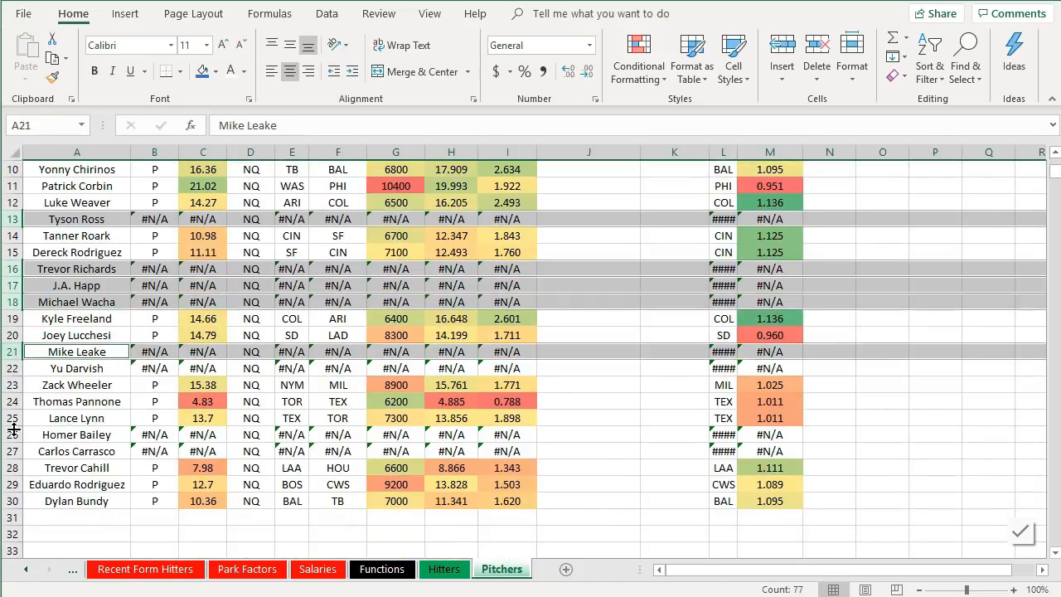
pyautogui.keyDown('ctrl'); pyautogui.click(13, 368); pyautogui.keyUp('ctrl')
pyautogui.keyDown('ctrl'); pyautogui.click(19, 435); pyautogui.keyUp('ctrl')
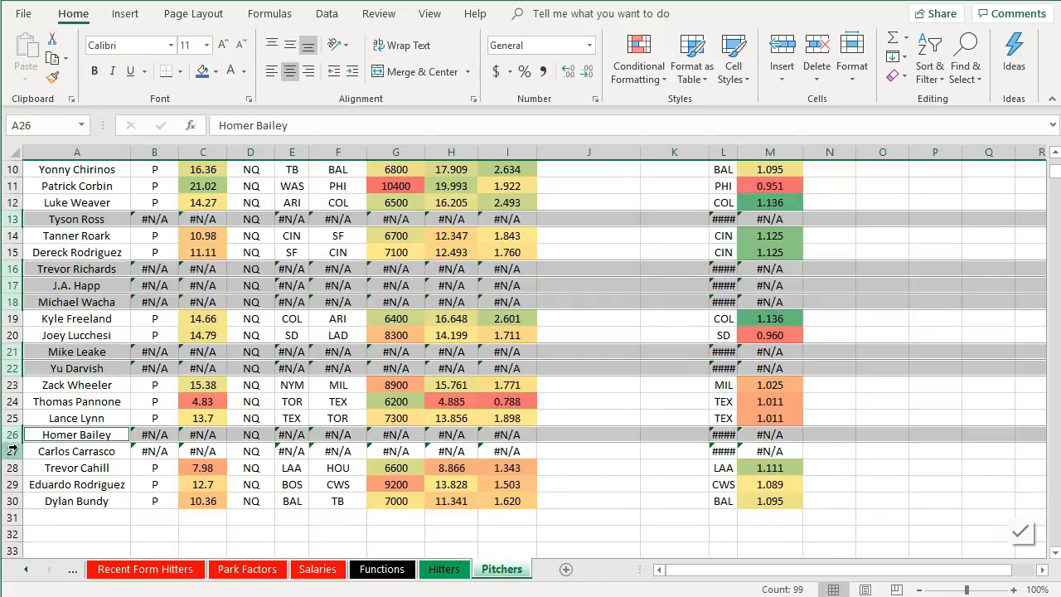
pyautogui.keyDown('ctrl'); pyautogui.click(12, 451); pyautogui.keyUp('ctrl')
pyautogui.rightClick(12, 451)
pyautogui.click(63, 316)
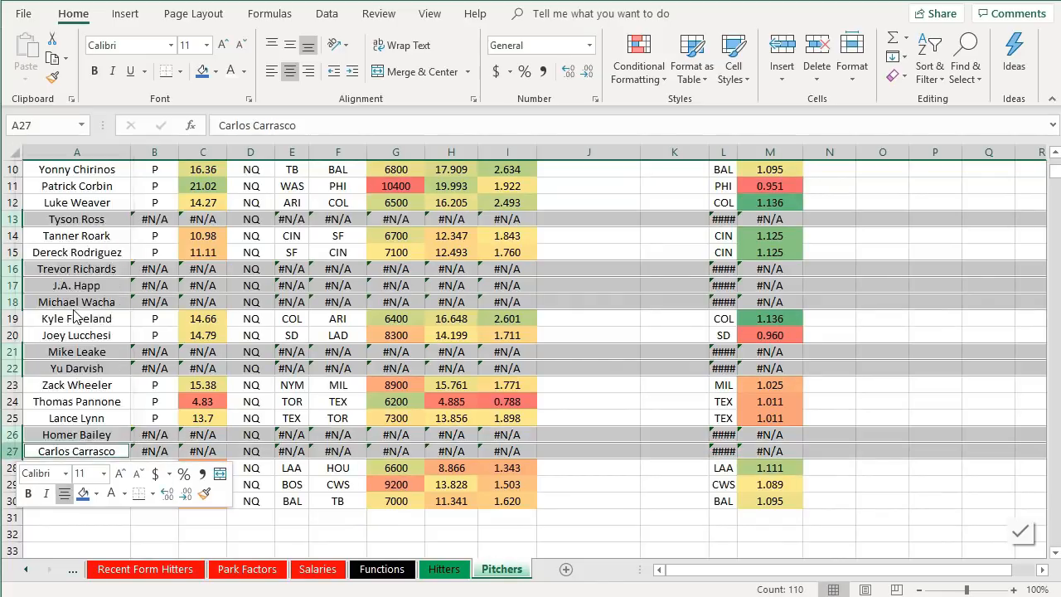
pyautogui.scroll(3, 481, 376)
pyautogui.click(593, 273)
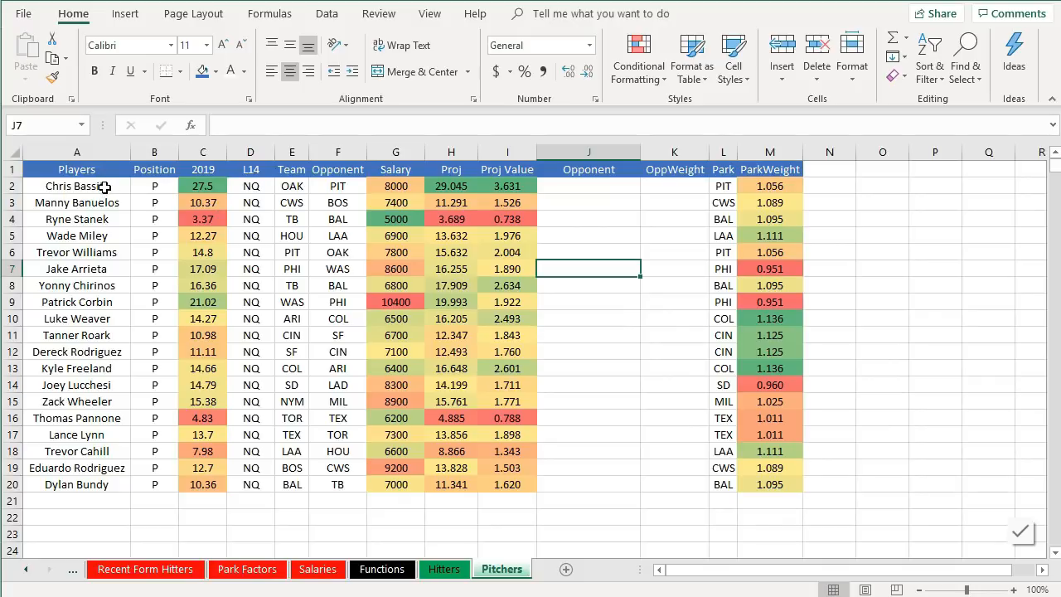
# - Clear the L14 column's formulas for all pitchers and rename its header to L30
pyautogui.click(214, 187)
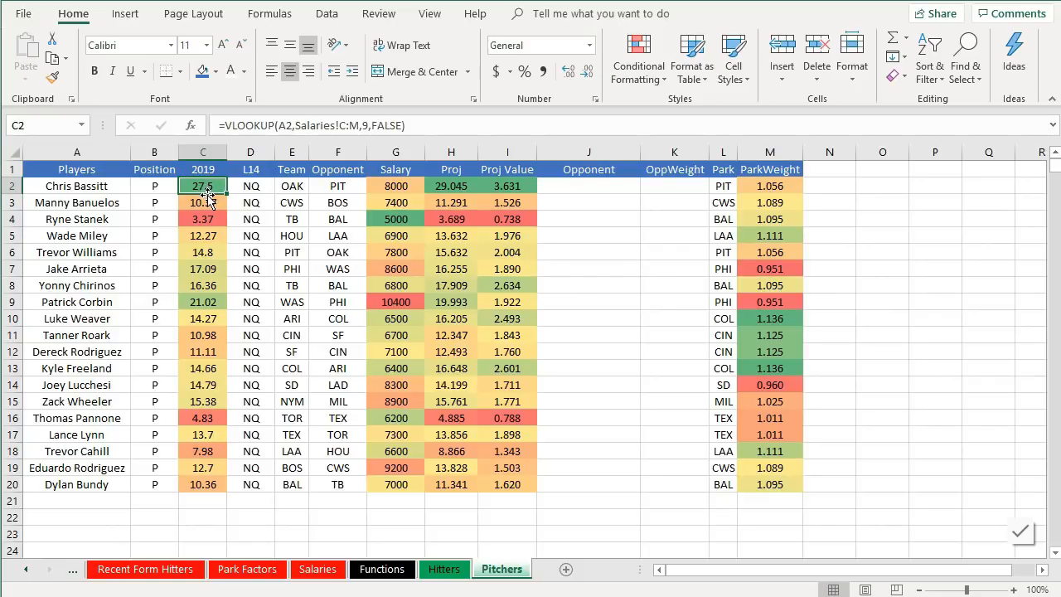
pyautogui.click(252, 185)
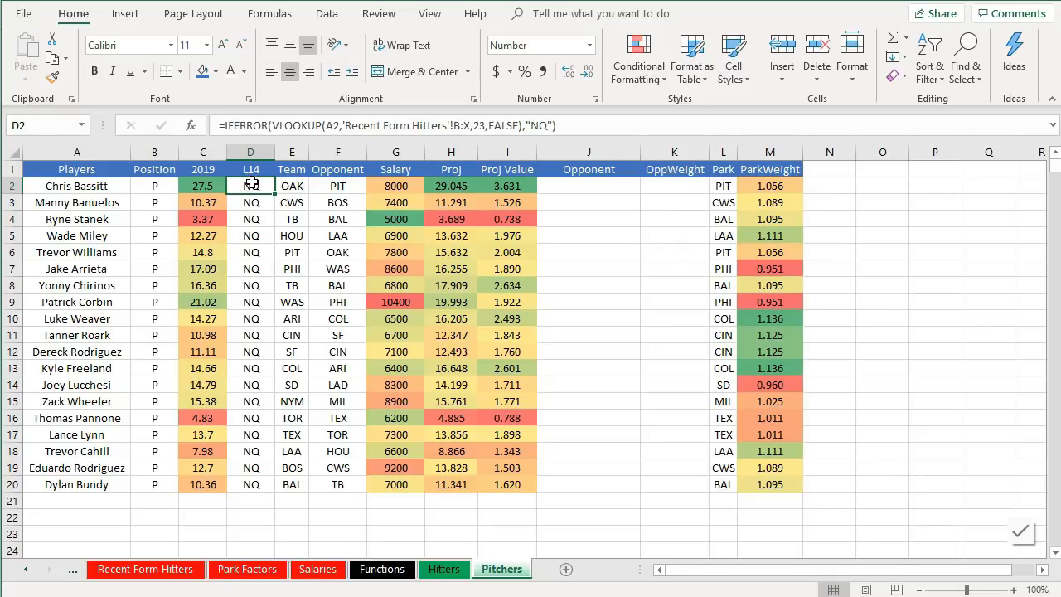
pyautogui.click(266, 168)
pyautogui.moveTo(252, 187); pyautogui.dragTo(260, 488)
pyautogui.rightClick(249, 322)
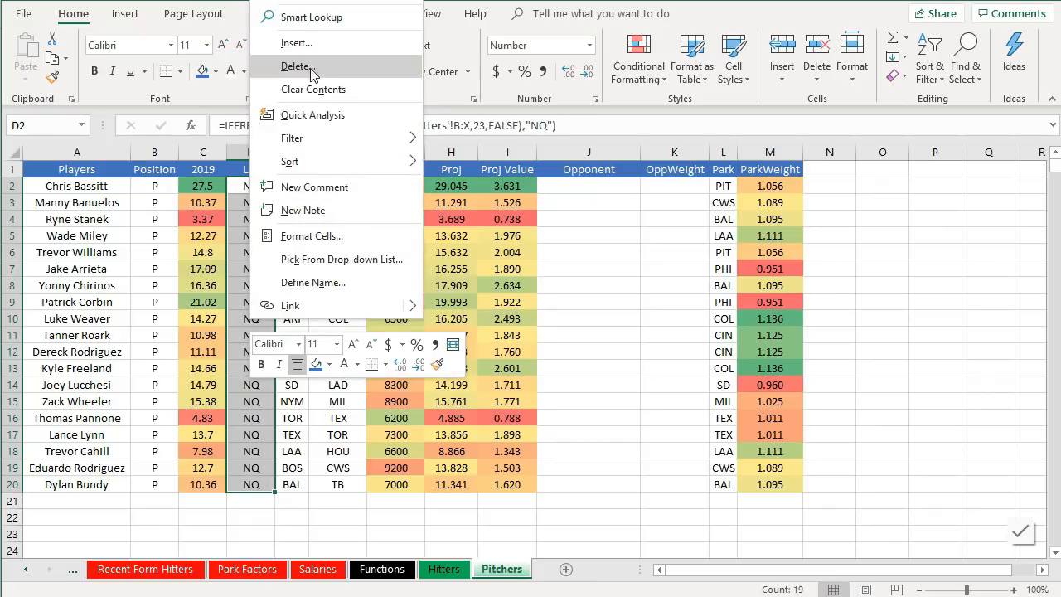
pyautogui.click(314, 89)
pyautogui.click(244, 172)
pyautogui.write('L030')
pyautogui.write('0')
pyautogui.press('Return')
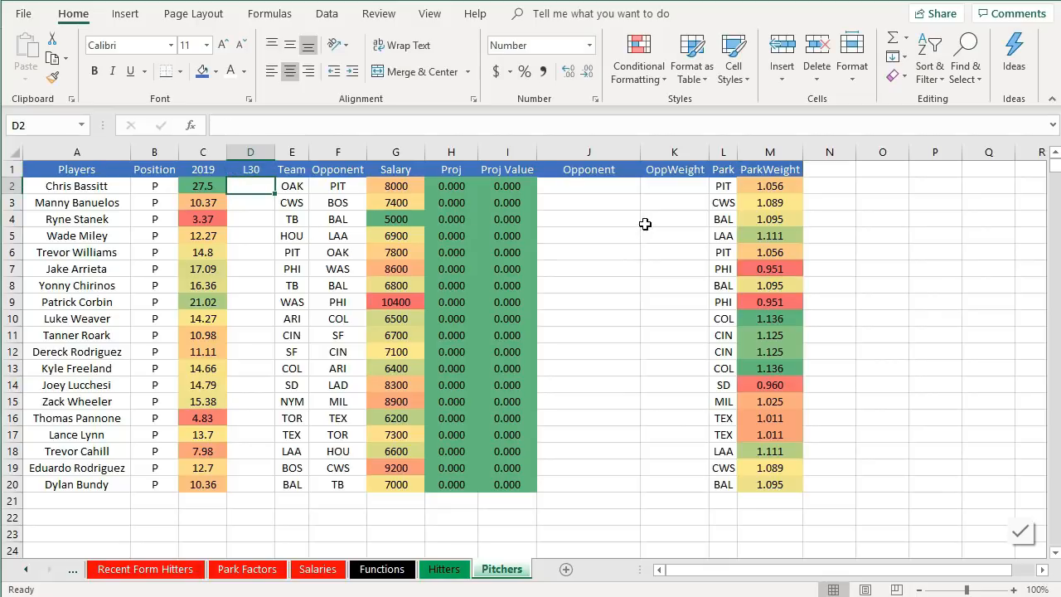
# - Delete the empty Opponent column J from the Pitchers sheet
pyautogui.click(307, 187)
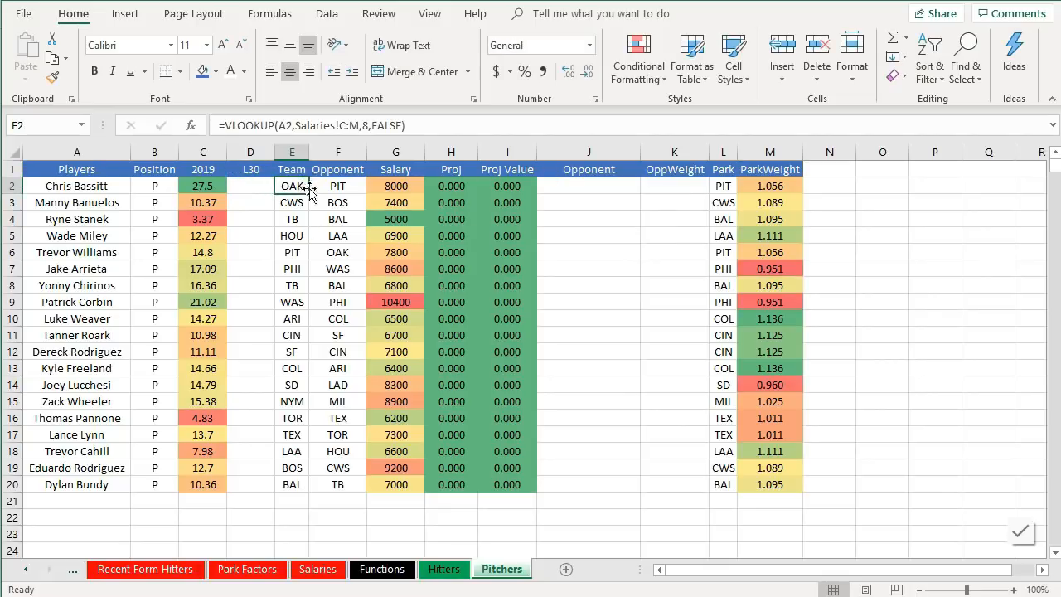
pyautogui.click(326, 190)
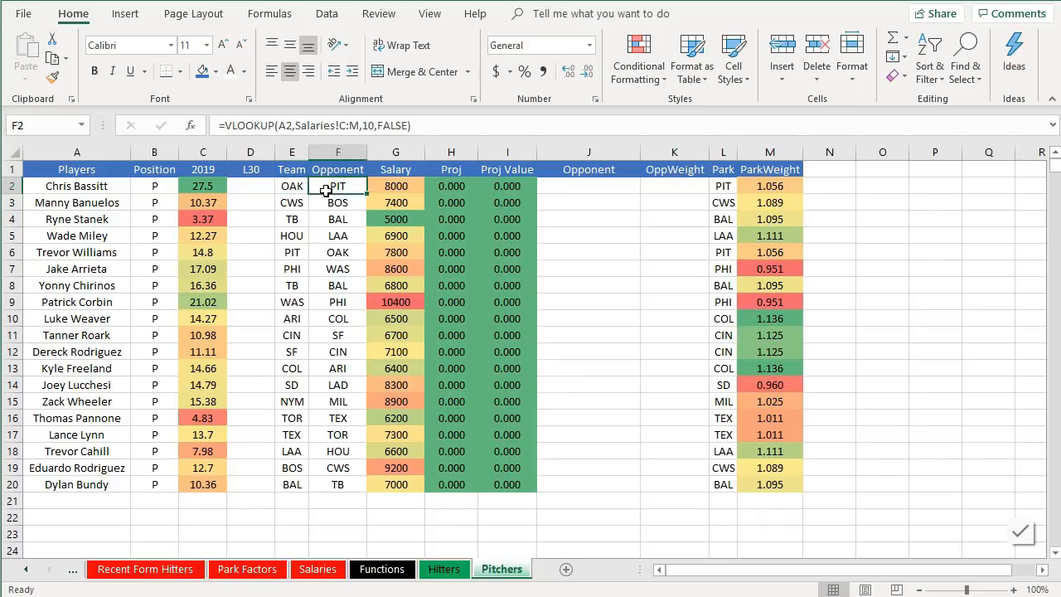
pyautogui.click(730, 187)
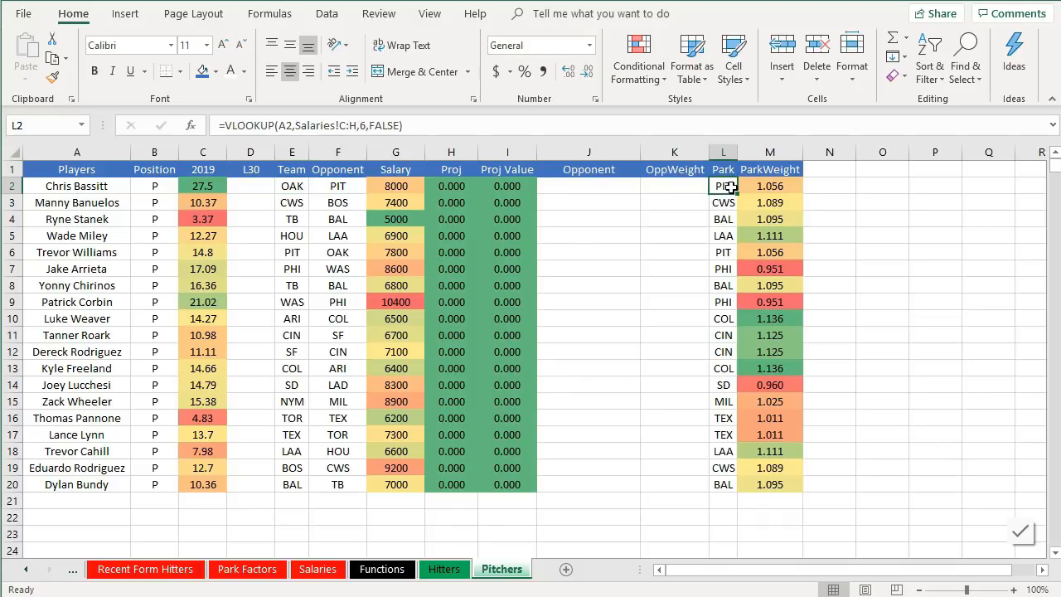
pyautogui.click(612, 151)
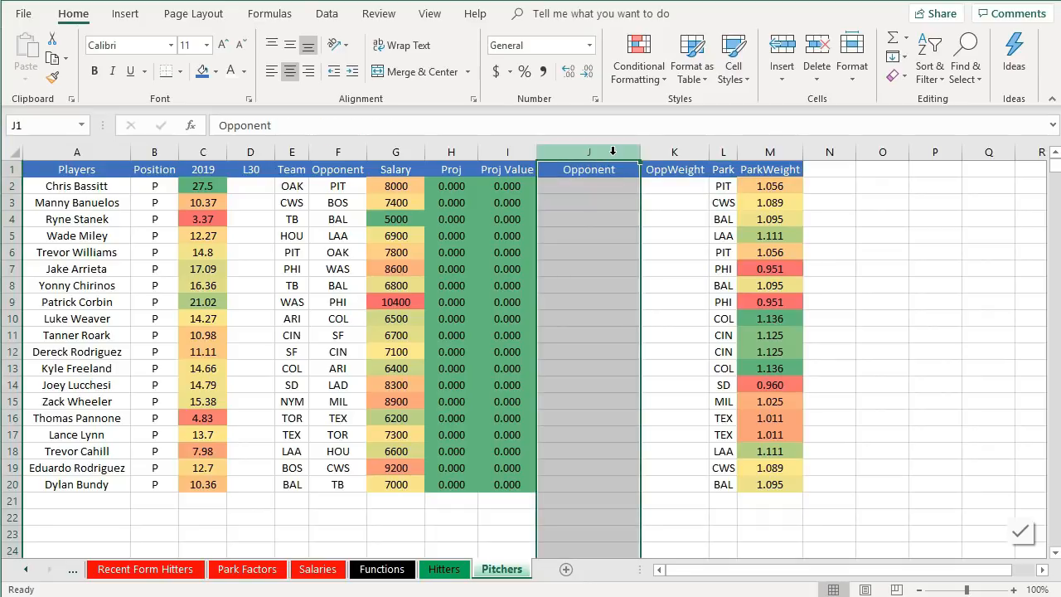
pyautogui.rightClick(613, 151)
pyautogui.click(667, 315)
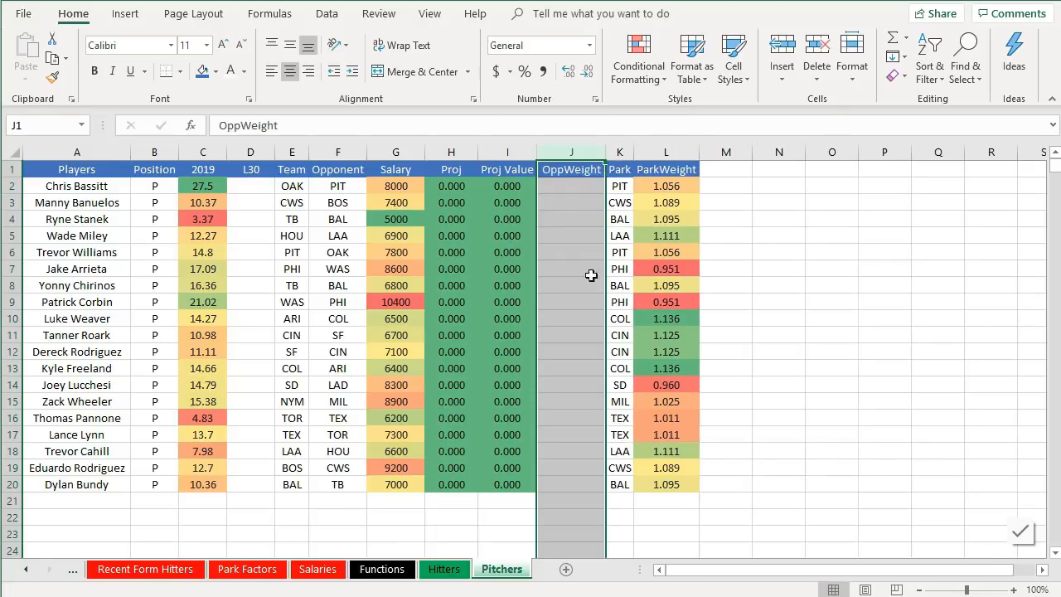
pyautogui.click(580, 265)
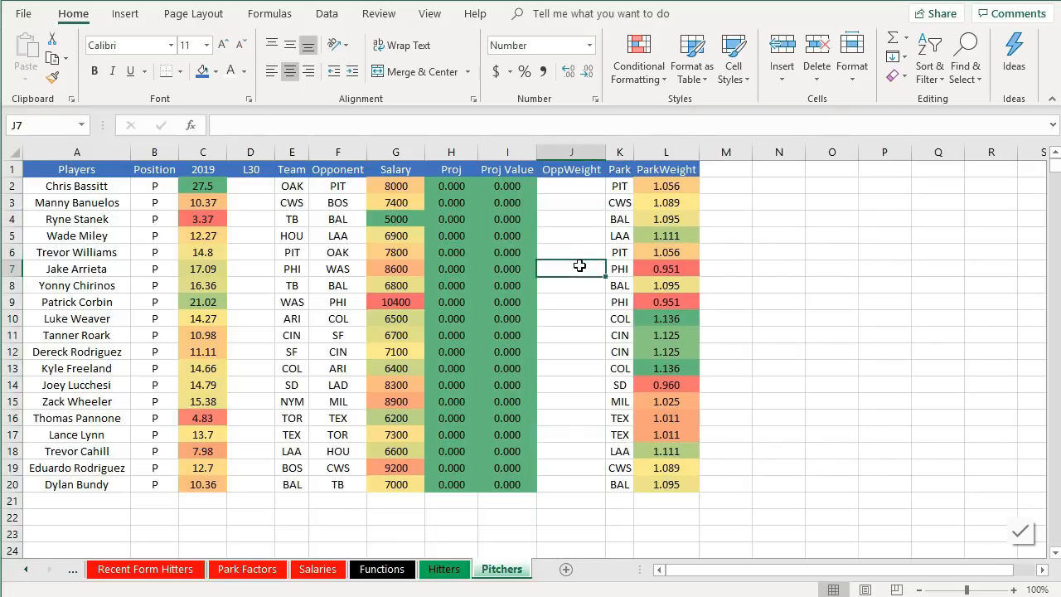
# - Inspect the ParkWeight lookup formula and the Recent Form Pitchers sheet's columns
pyautogui.click(655, 185)
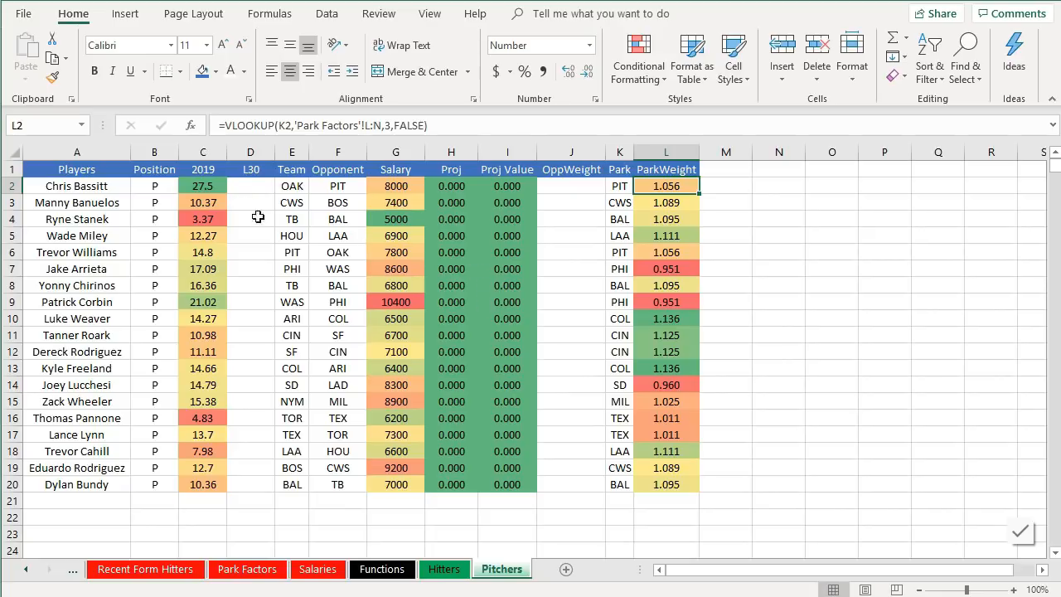
pyautogui.moveTo(244, 202); pyautogui.dragTo(247, 483)
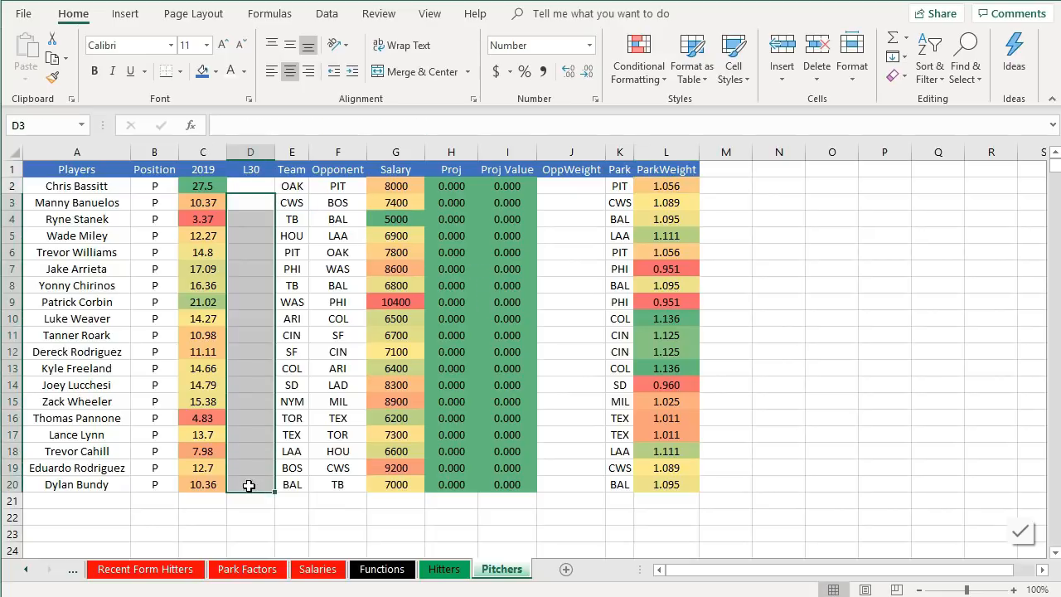
pyautogui.click(74, 570)
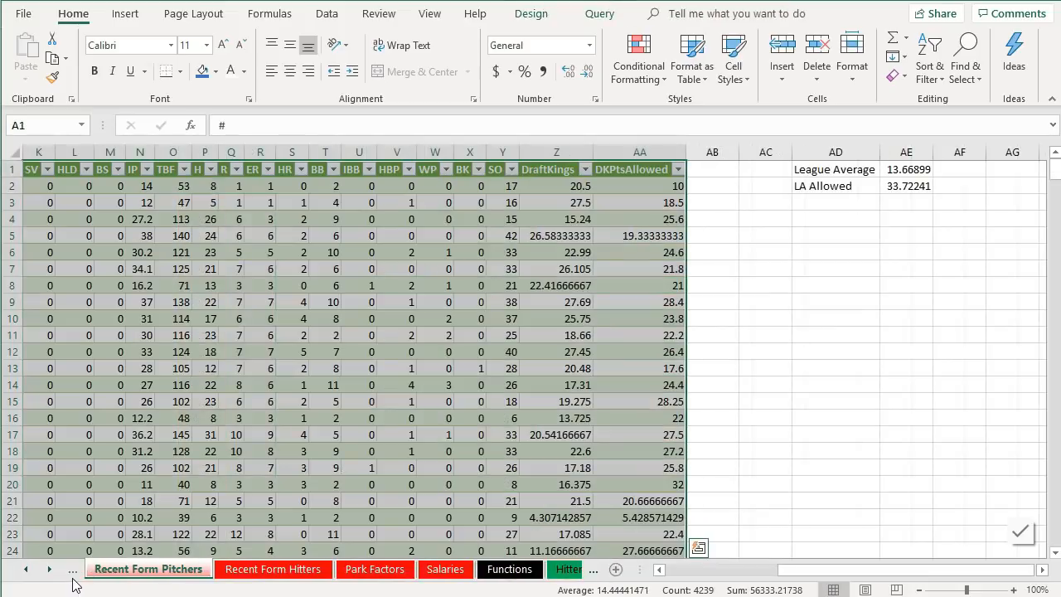
pyautogui.click(205, 418)
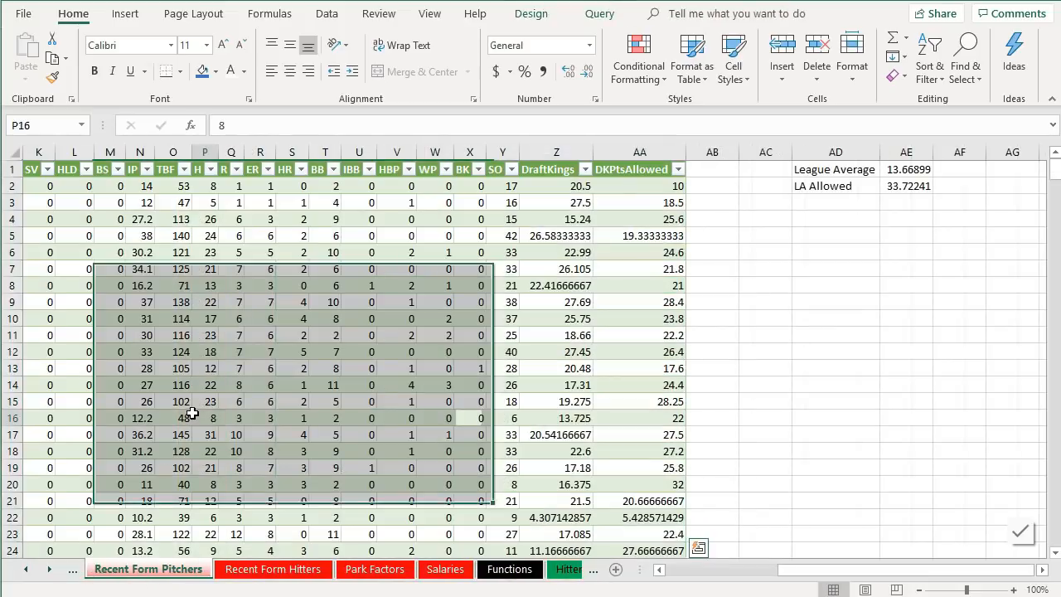
pyautogui.click(695, 580)
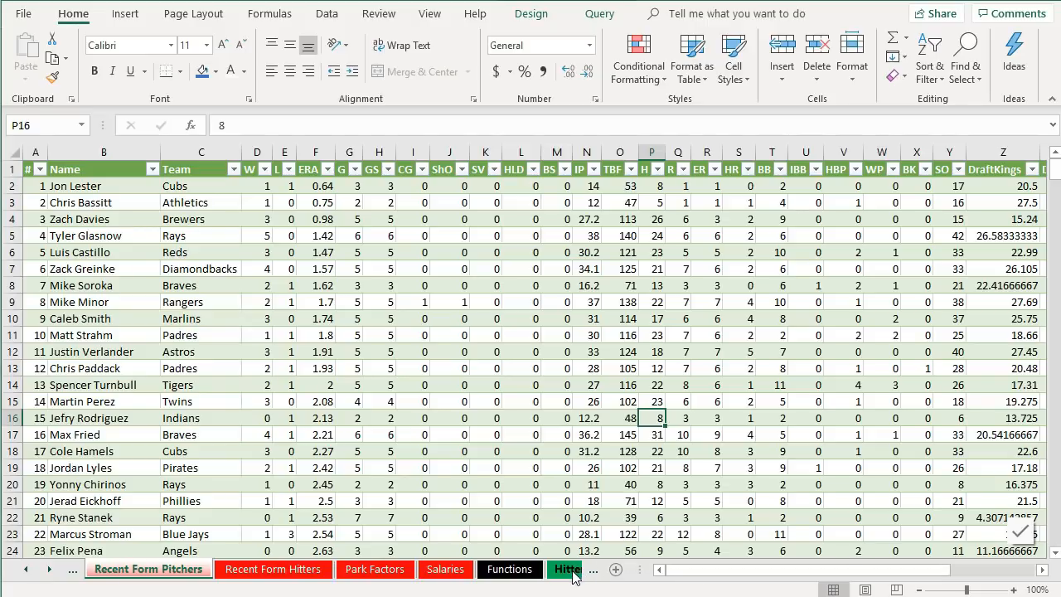
pyautogui.moveTo(704, 580); pyautogui.dragTo(745, 581)
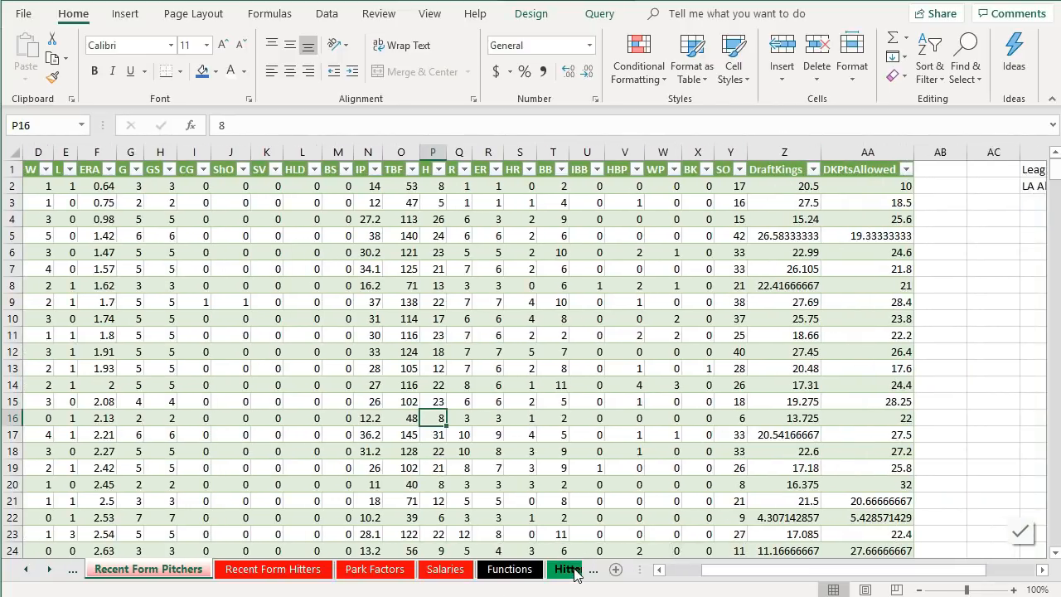
pyautogui.click(570, 569)
pyautogui.click(501, 569)
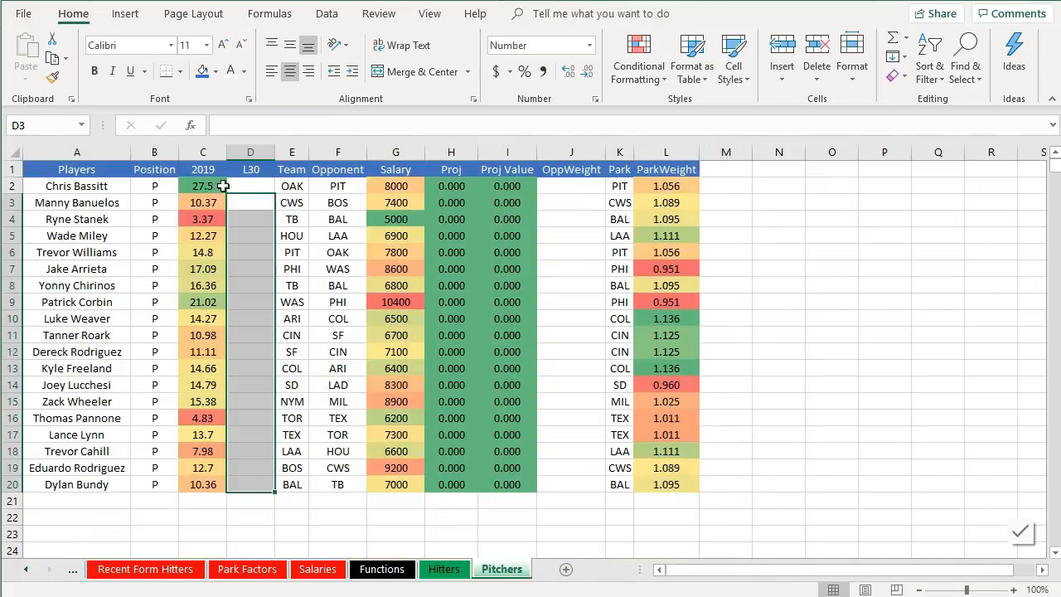
# - Enter in D2 a VLOOKUP of the player name against the Recent Form Pitchers sheet, returning column 25 with exact match
pyautogui.click(246, 189)
pyautogui.write('=vl')
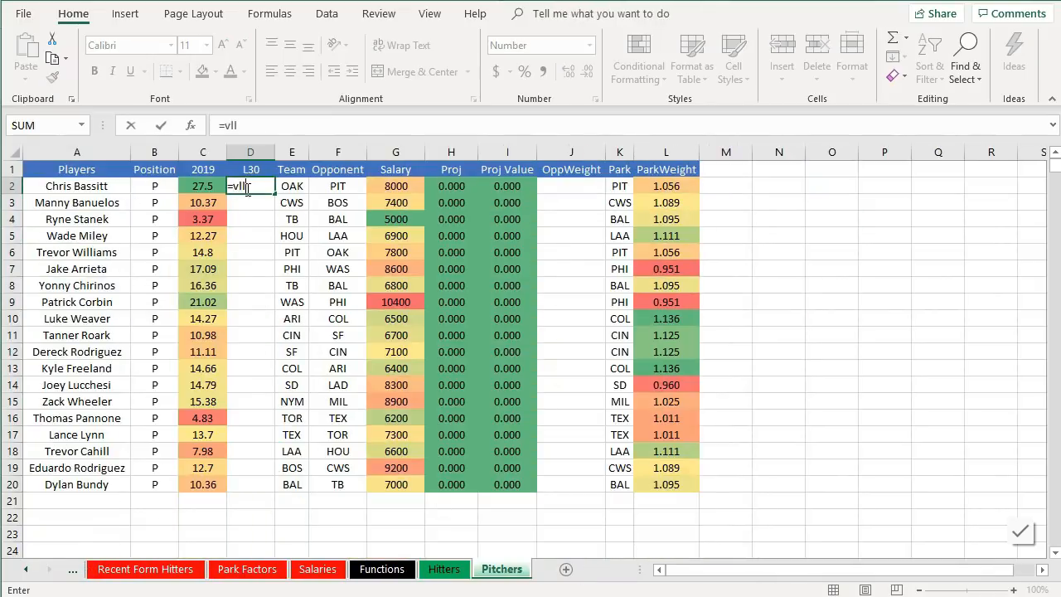
pyautogui.write('o')
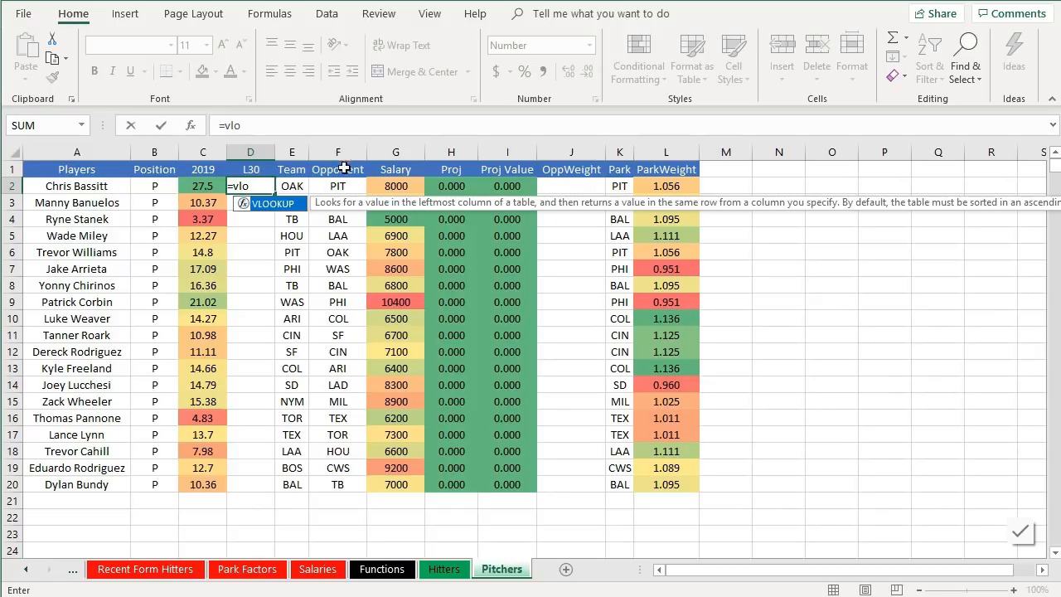
pyautogui.doubleClick(274, 204)
pyautogui.click(85, 190)
pyautogui.write(',')
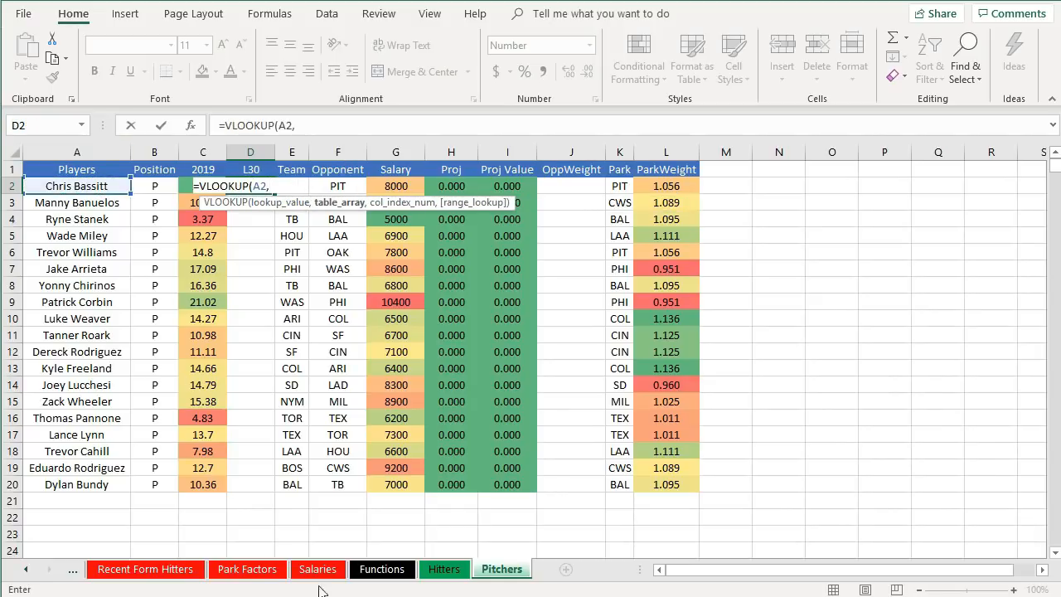
pyautogui.click(73, 570)
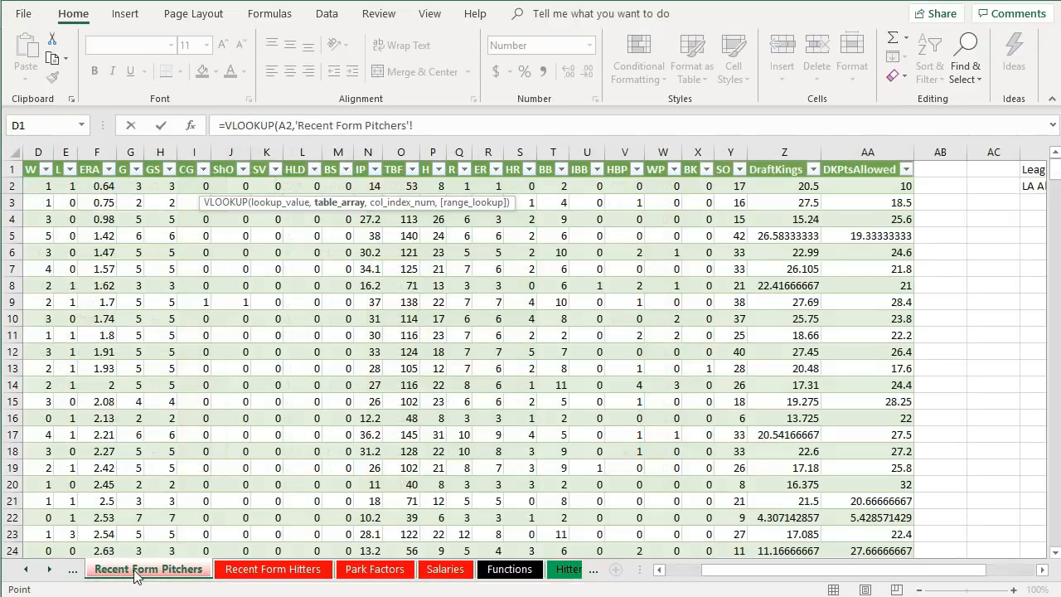
pyautogui.click(693, 578)
pyautogui.moveTo(123, 190); pyautogui.dragTo(1004, 238)
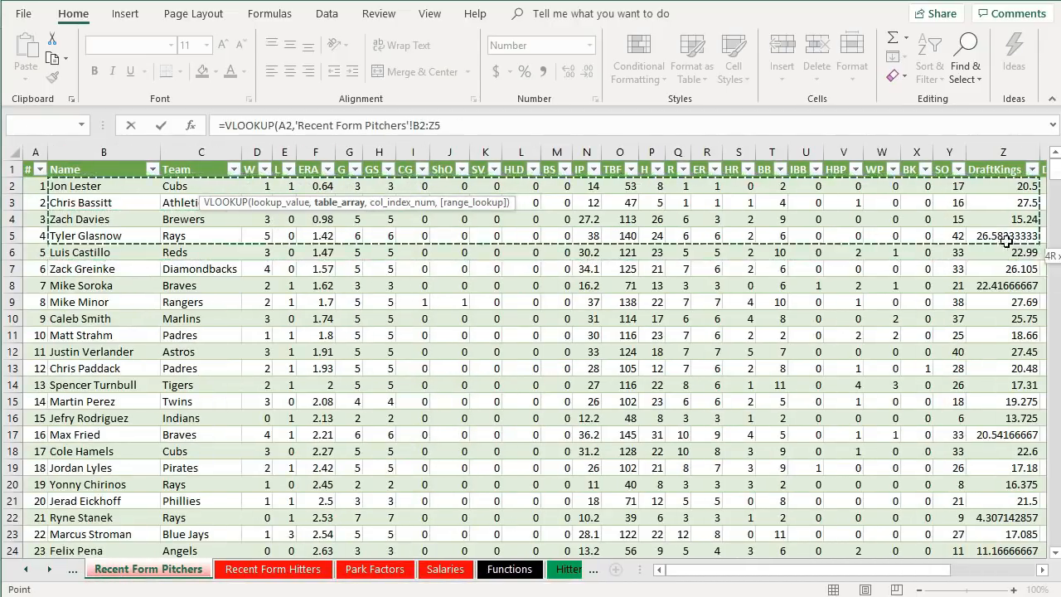
pyautogui.click(463, 122)
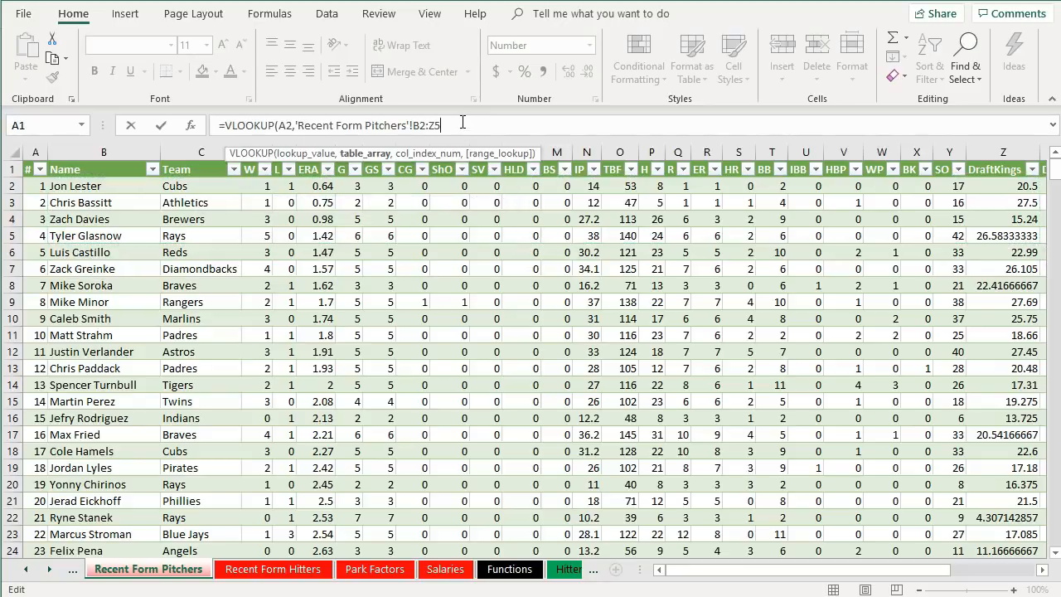
pyautogui.write(',25,False')
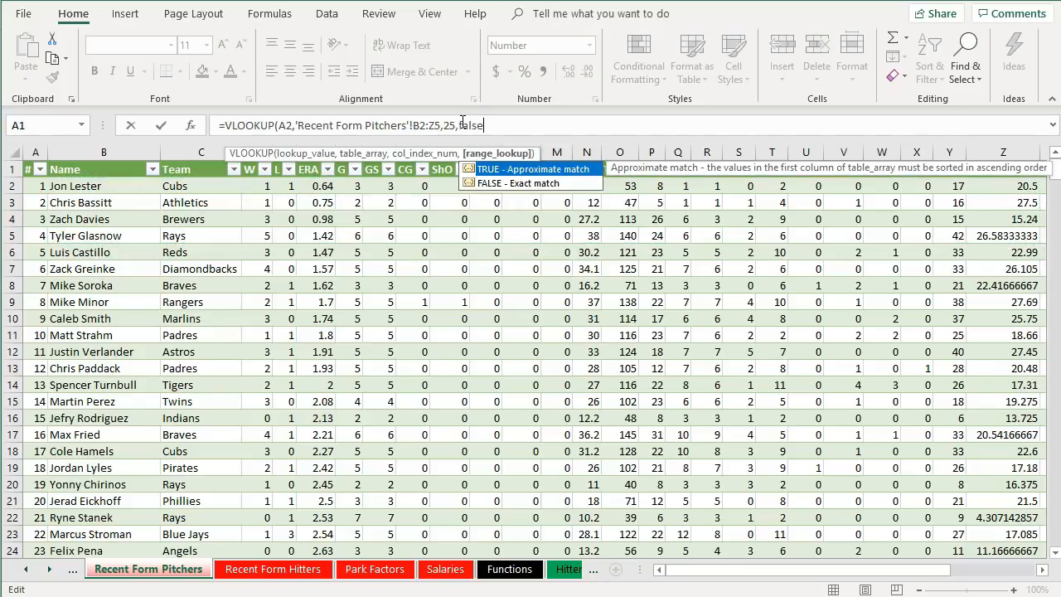
pyautogui.write(')')
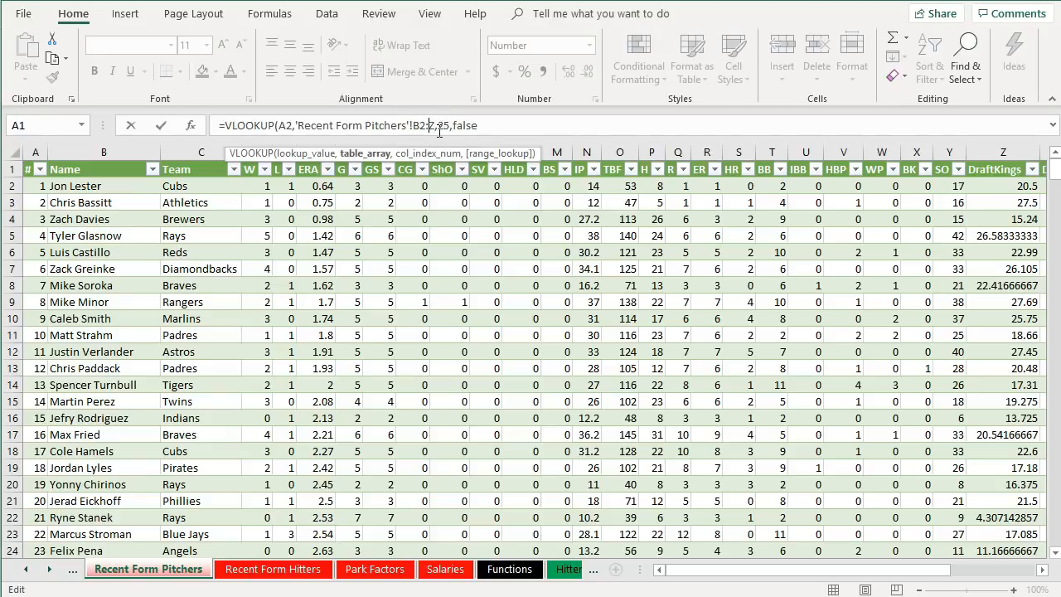
pyautogui.press('Return')
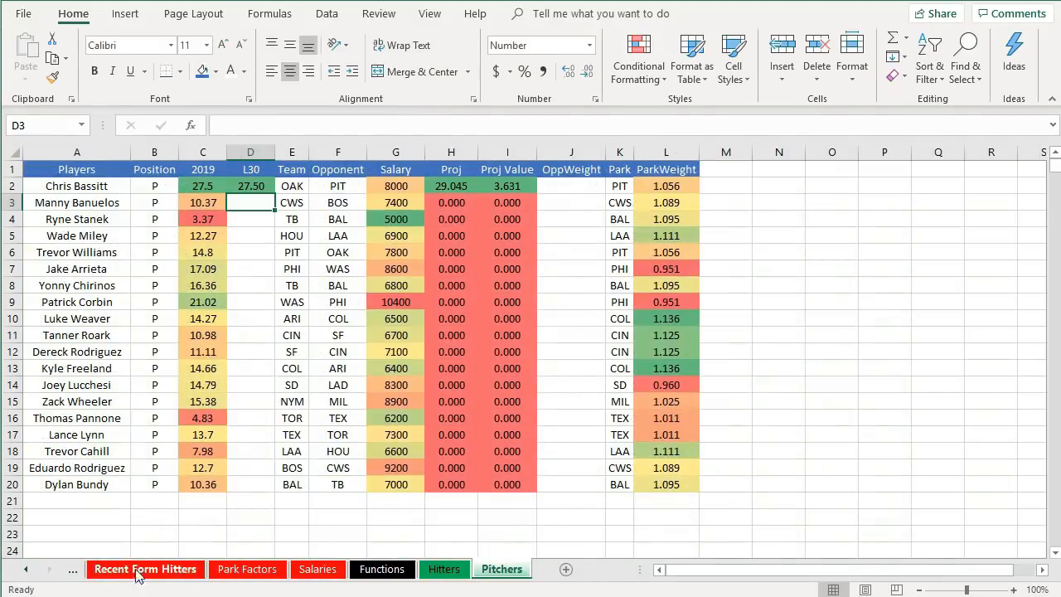
# - Check Chris Bassitt's DraftKings value on Recent Form Pitchers, then fill the L30 formula =VLOOKUP(A2,'Recent Form Pitchers'!B:Z,25,FALSE) down through D20
pyautogui.click(76, 571)
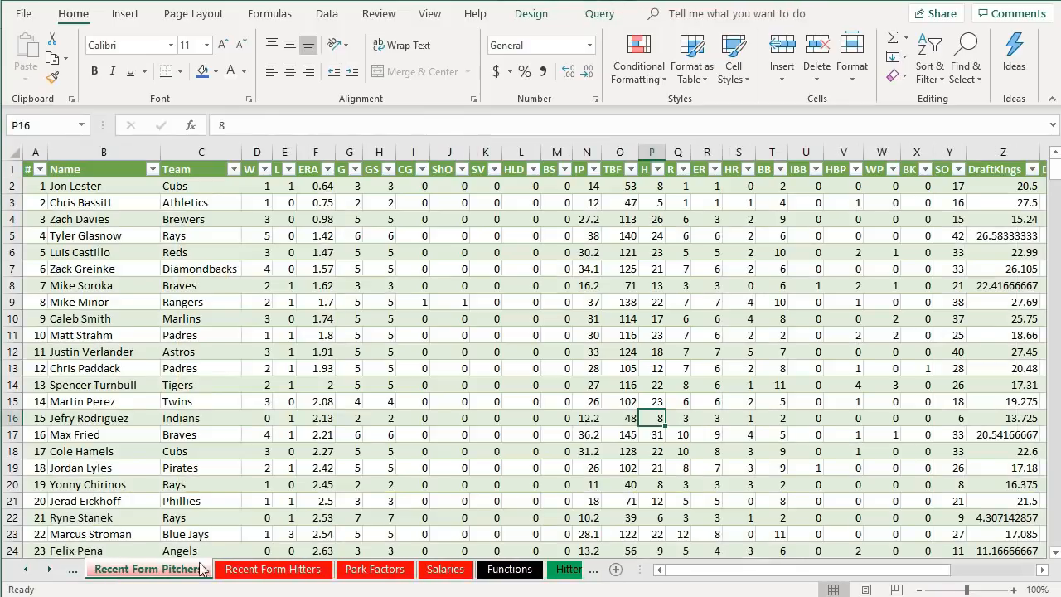
pyautogui.click(131, 205)
pyautogui.click(1003, 209)
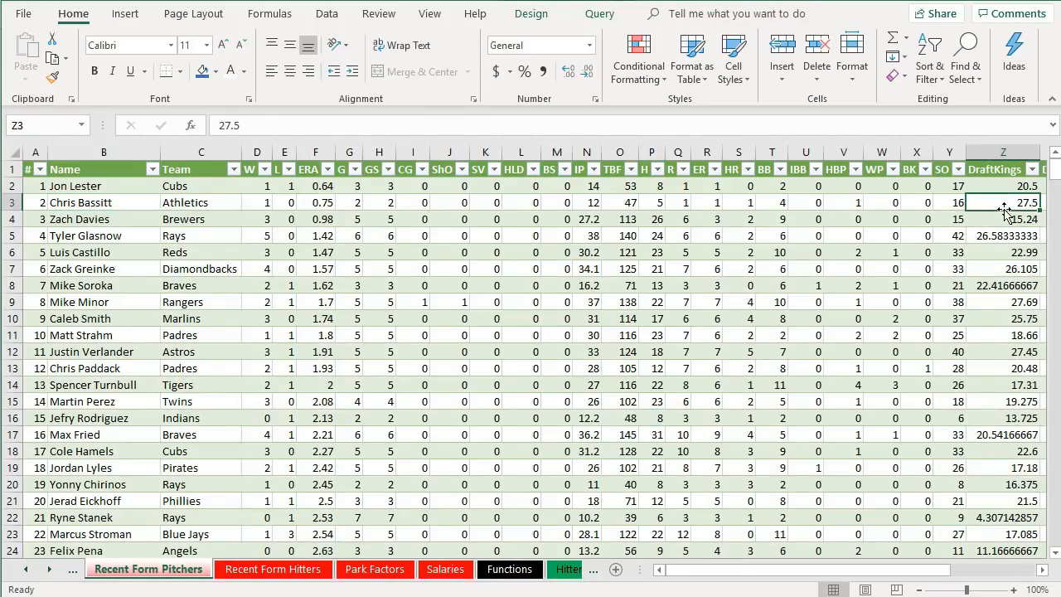
pyautogui.click(567, 573)
pyautogui.click(500, 572)
pyautogui.click(259, 189)
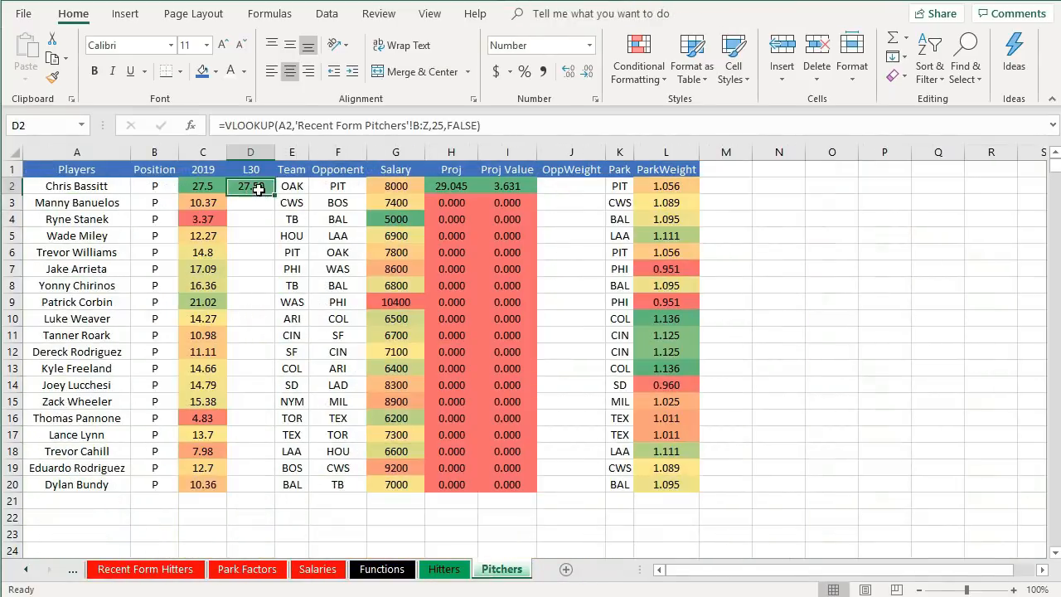
pyautogui.moveTo(275, 193); pyautogui.dragTo(284, 493)
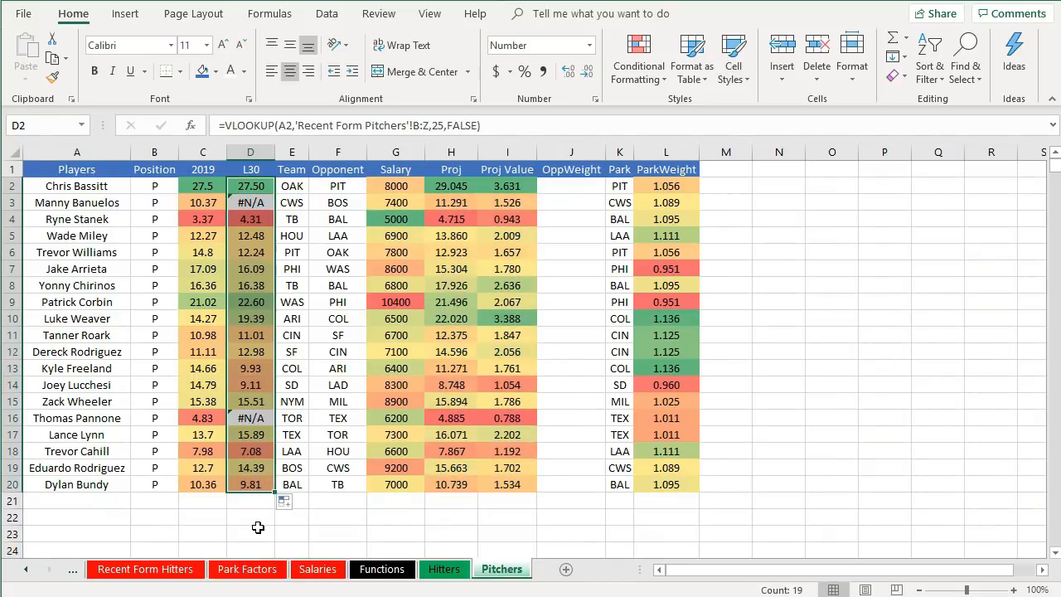
pyautogui.click(257, 519)
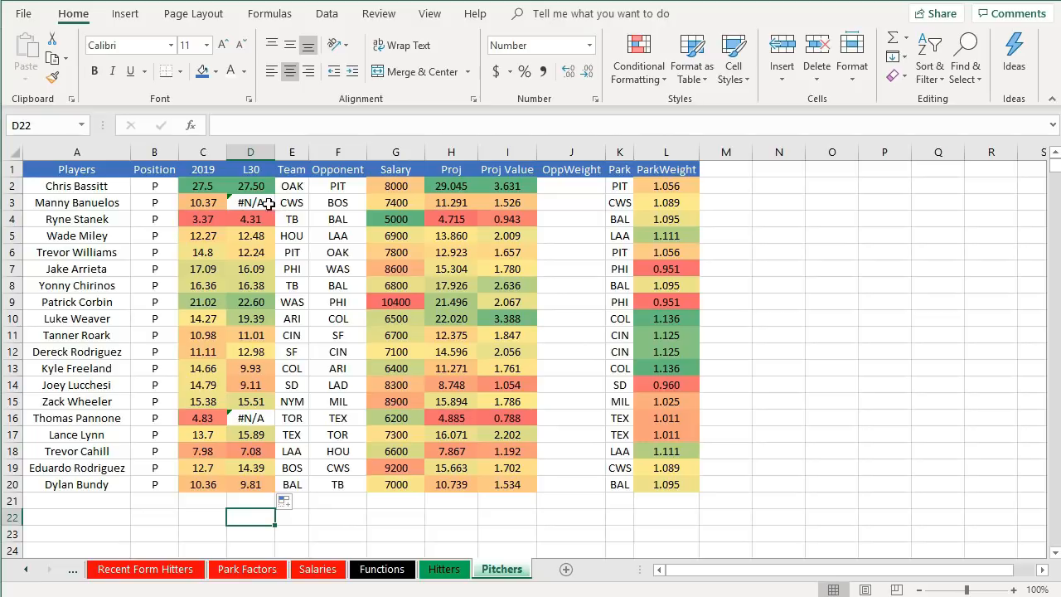
# - Search the Recent Form Pitchers sheet for Banuelos, the surname of a pitcher whose L30 returns #N/A
pyautogui.click(113, 202)
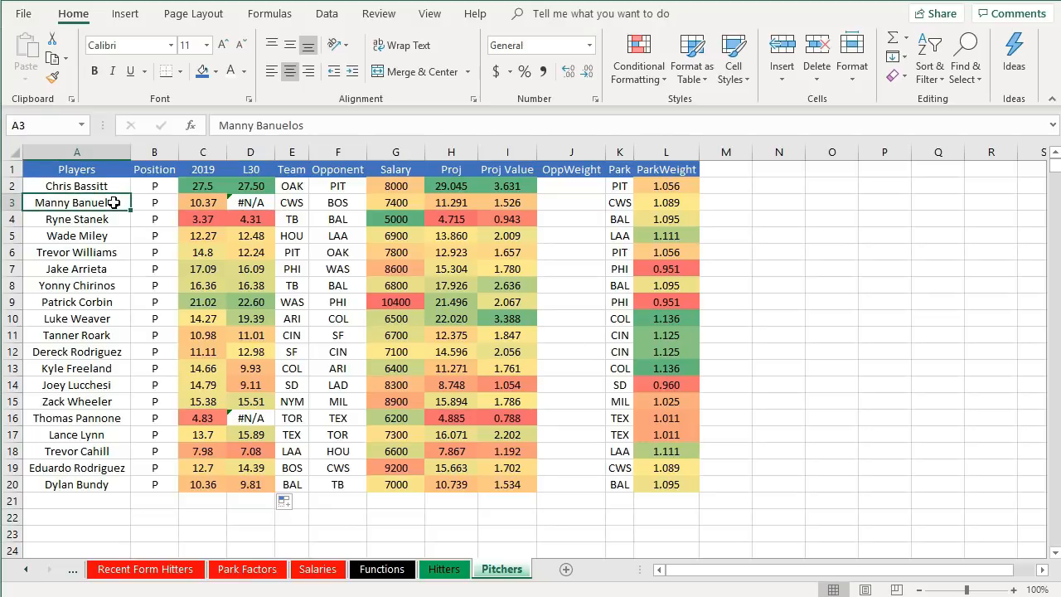
pyautogui.moveTo(320, 127); pyautogui.dragTo(254, 126)
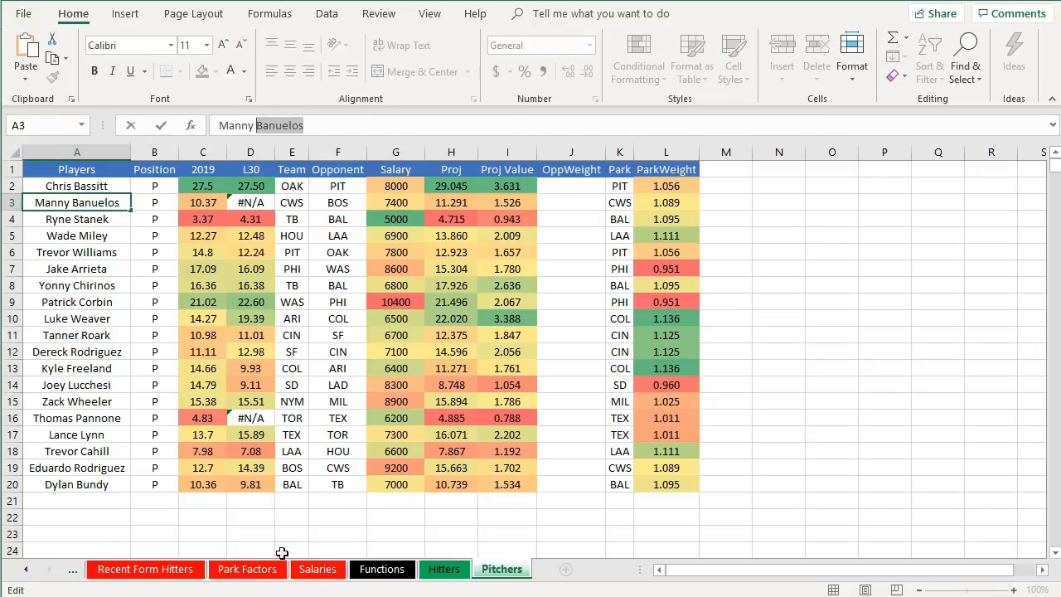
pyautogui.click(74, 570)
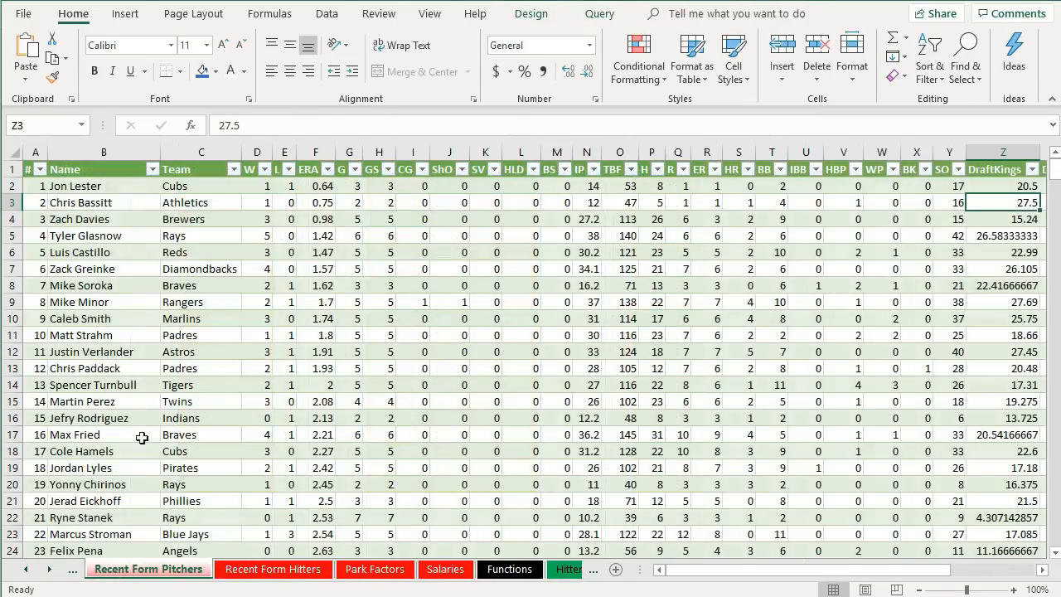
pyautogui.click(145, 269)
pyautogui.hotkey('ctrl', 'g')
pyautogui.press('Escape')
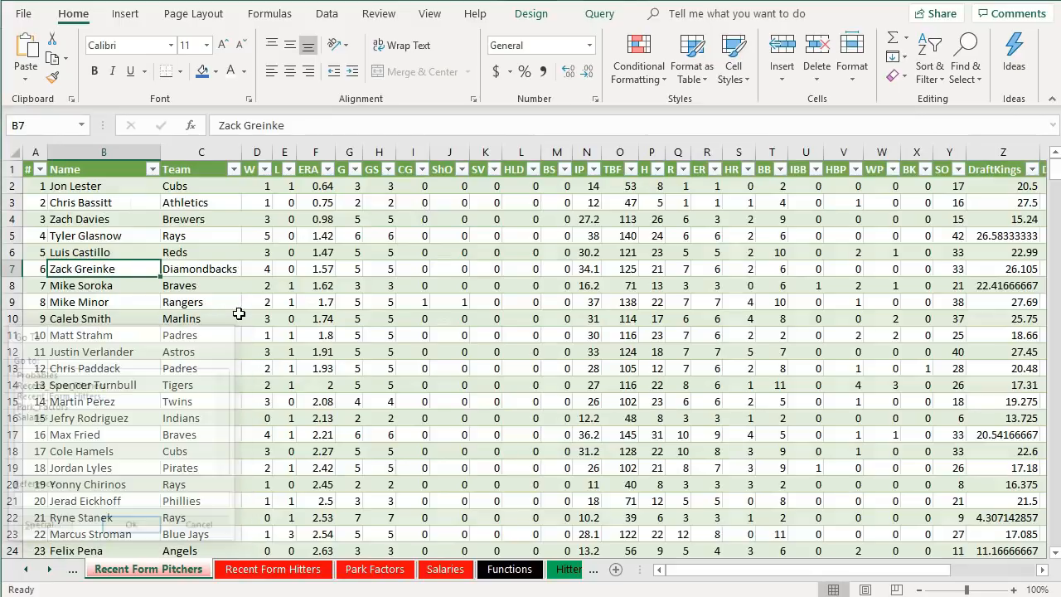
pyautogui.hotkey('ctrl', 'f')
pyautogui.write('Banuelos')
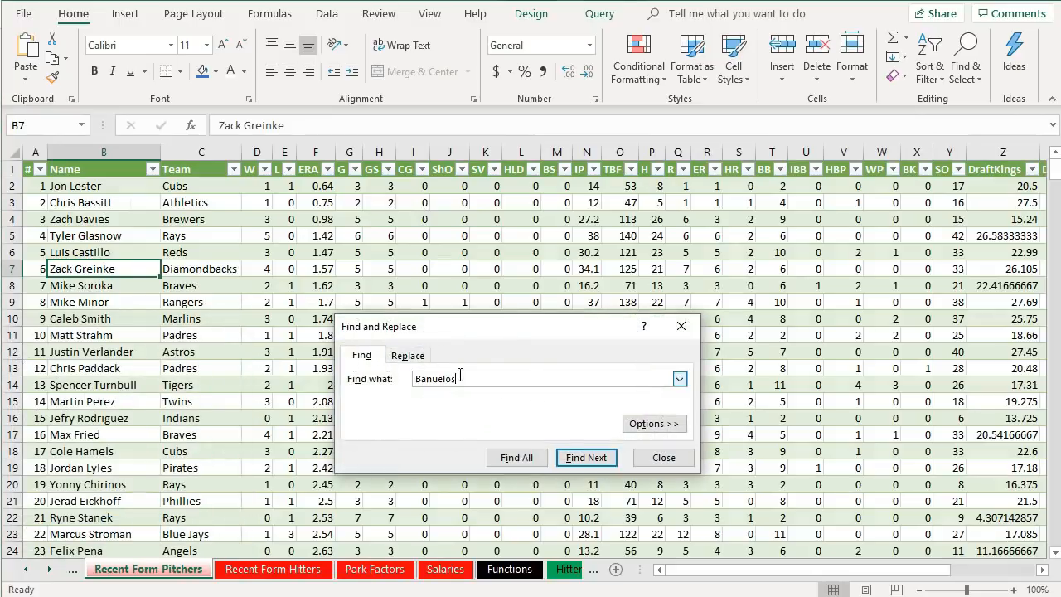
pyautogui.click(599, 457)
pyautogui.click(559, 332)
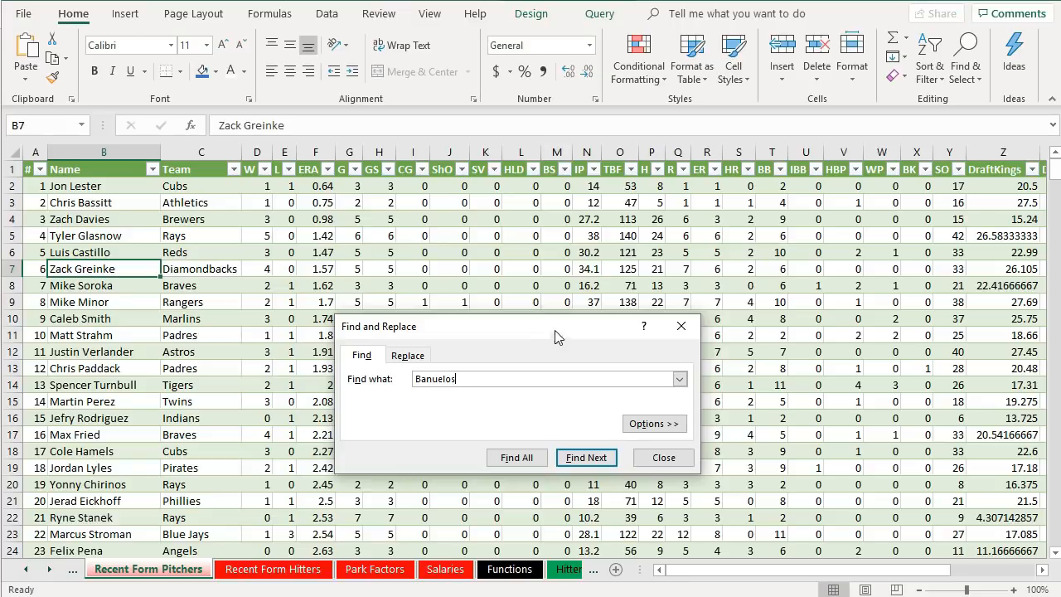
pyautogui.click(667, 461)
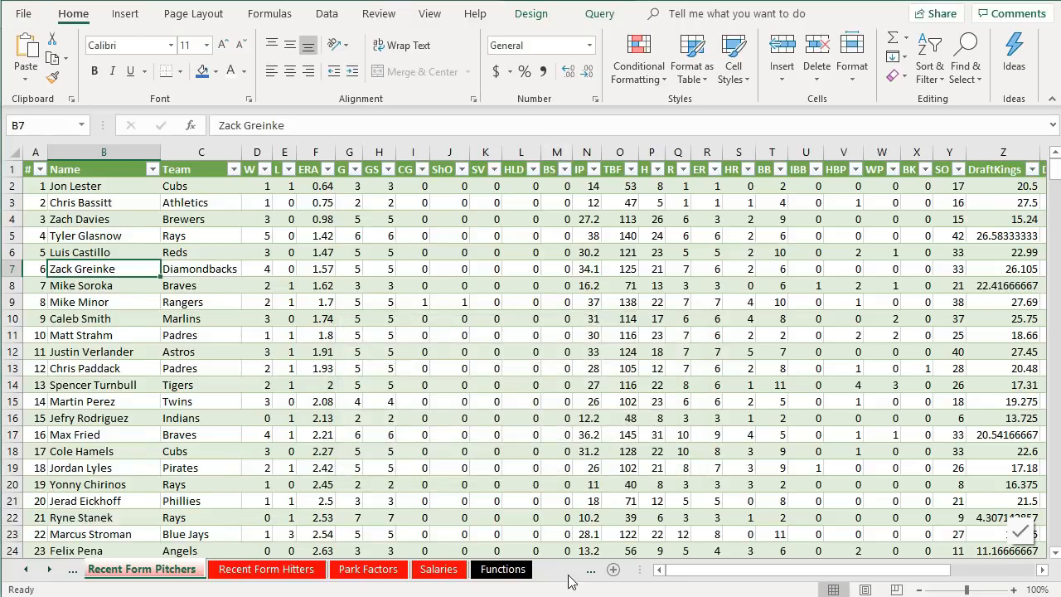
pyautogui.click(569, 570)
pyautogui.click(500, 571)
# - Search the Recent Form Pitchers sheet for Pannone, the other pitcher whose L30 returns #N/A
pyautogui.click(70, 418)
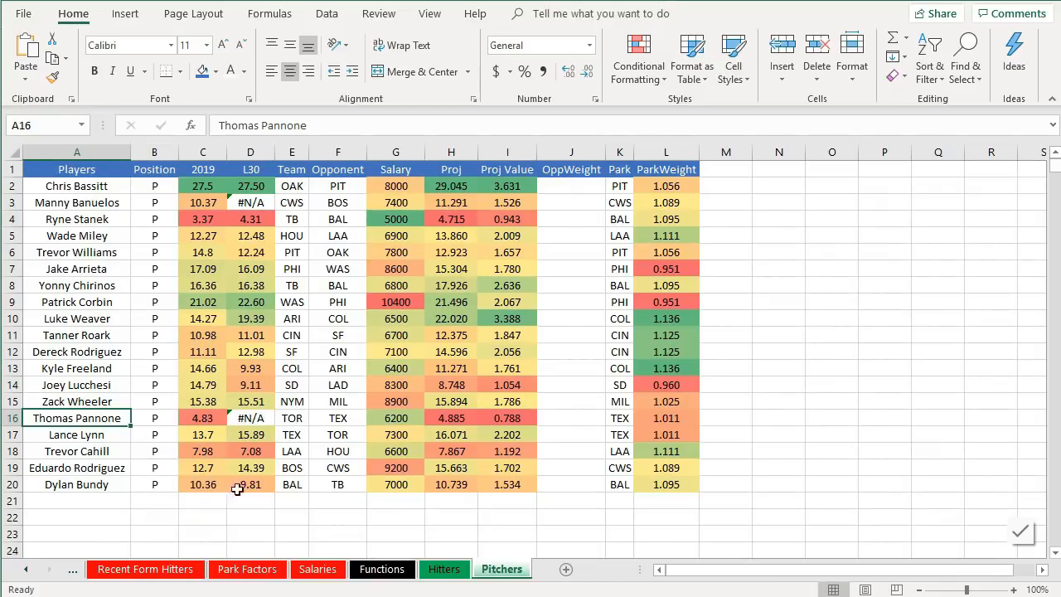
pyautogui.doubleClick(263, 126)
pyautogui.hotkey('ctrl', 'c')
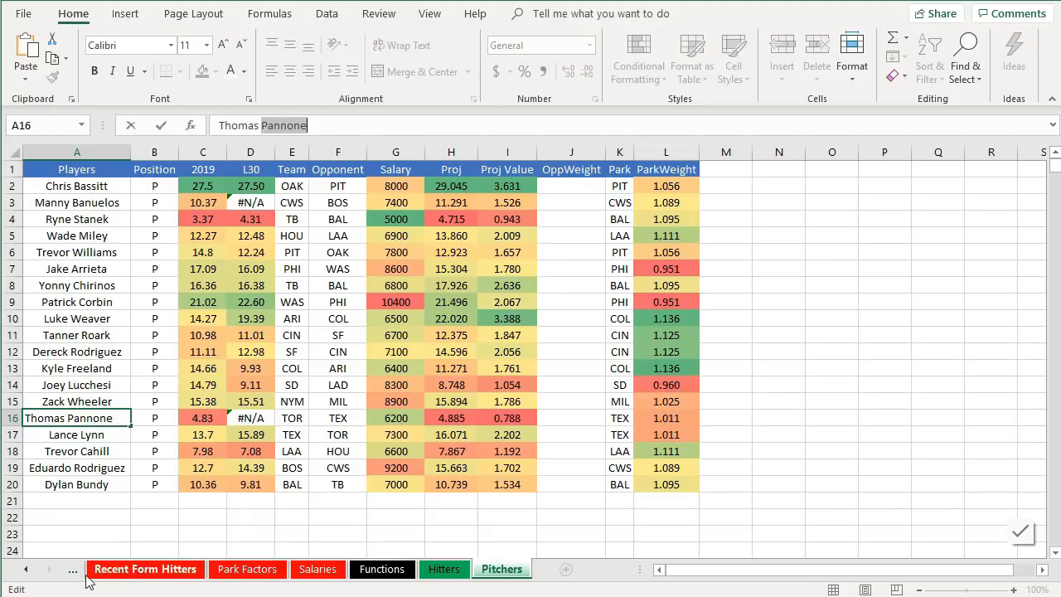
pyautogui.click(87, 575)
pyautogui.hotkey('ctrl', 'f')
pyautogui.hotkey('ctrl', 'v')
pyautogui.click(590, 482)
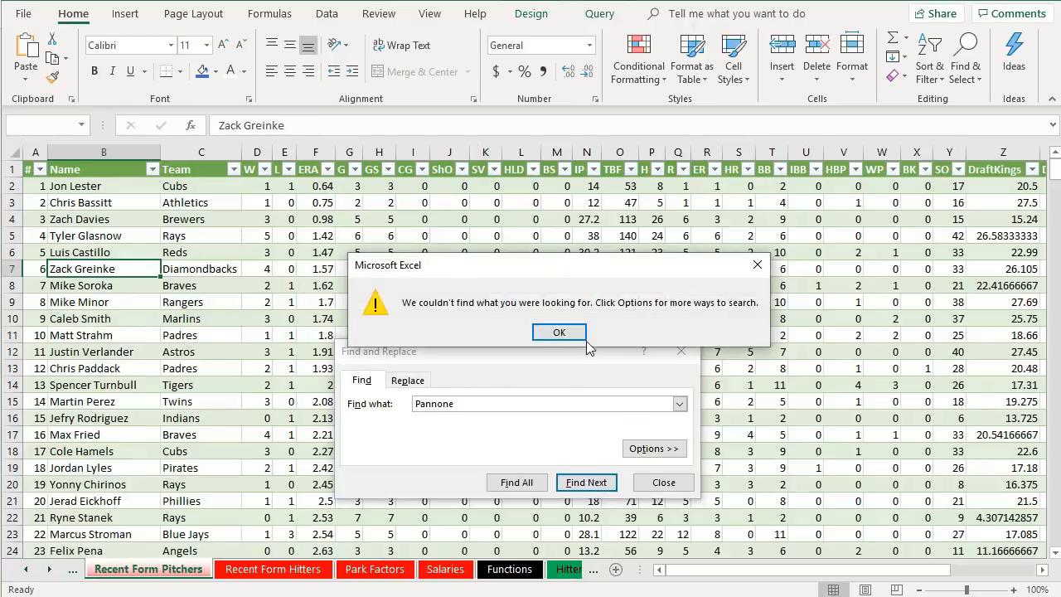
pyautogui.click(583, 335)
pyautogui.click(582, 336)
pyautogui.click(658, 487)
pyautogui.click(568, 570)
pyautogui.click(533, 571)
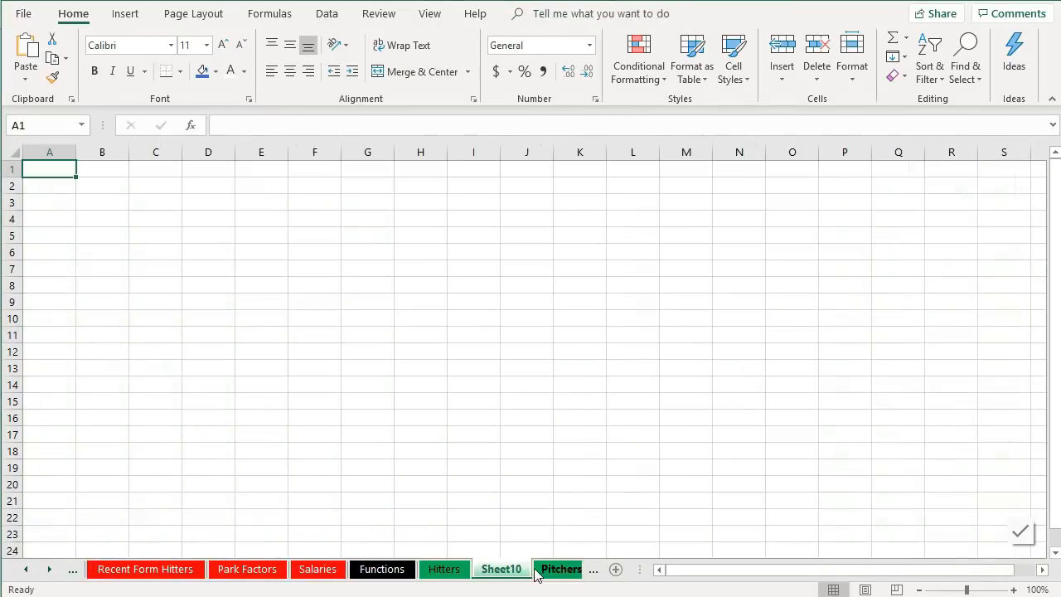
pyautogui.rightClick(517, 572)
pyautogui.click(554, 365)
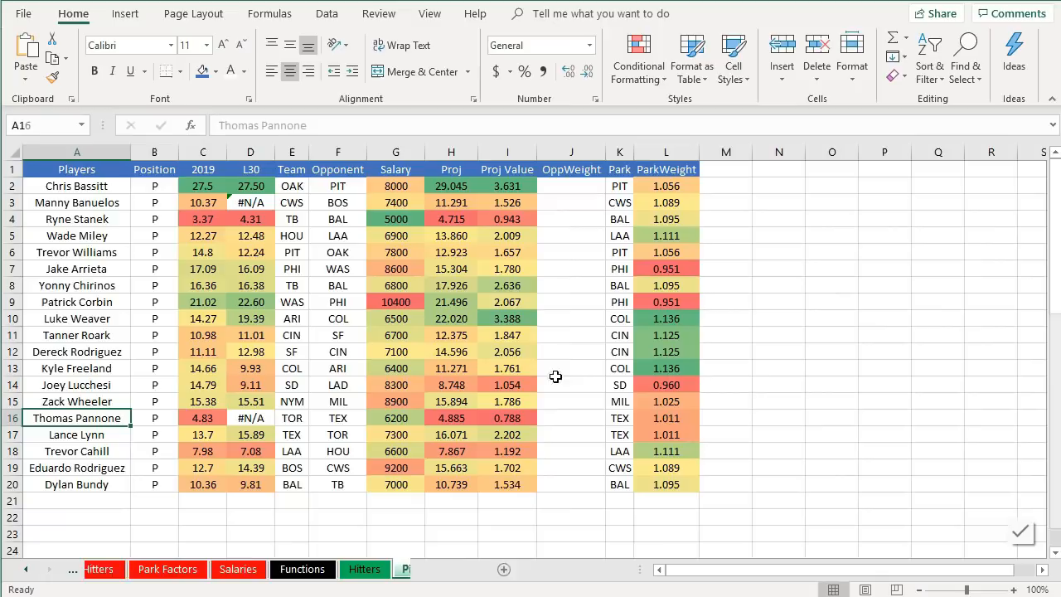
pyautogui.click(93, 290)
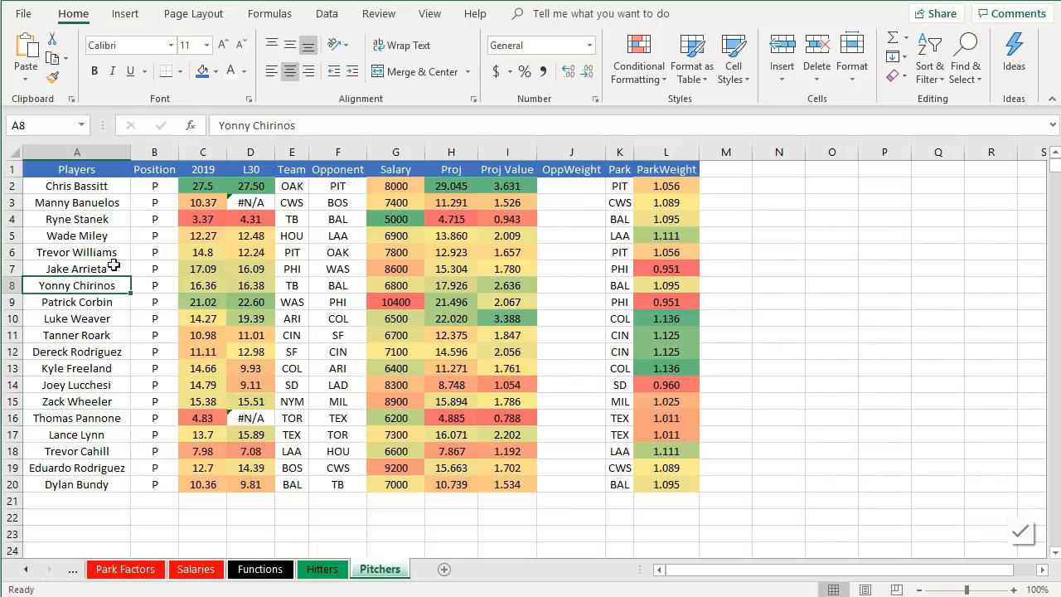
pyautogui.click(254, 191)
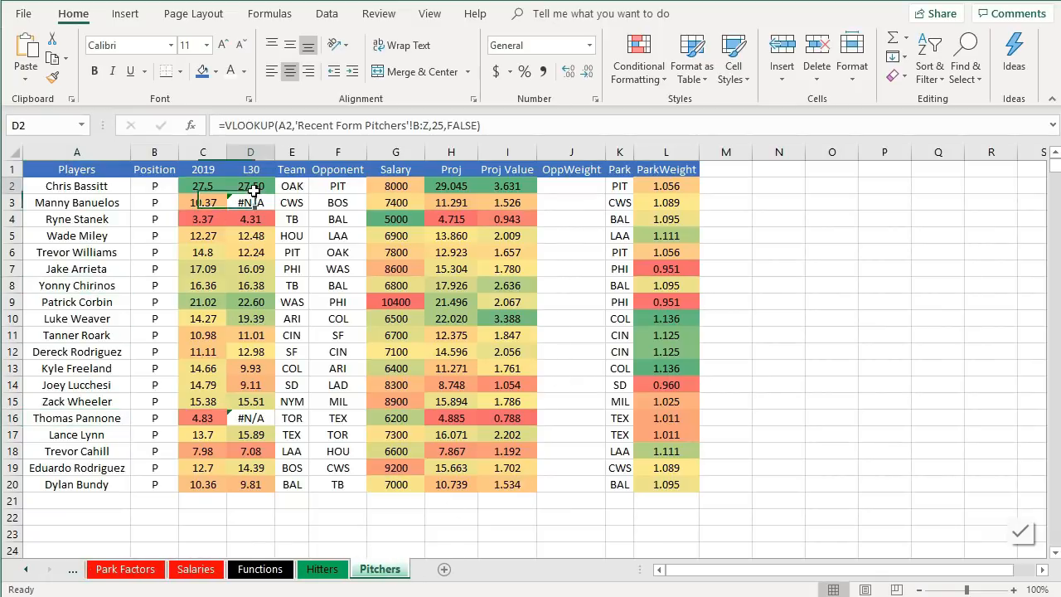
# - Wrap the L30 formula in D2 in IFERROR returning "NQ", accept the correction, and fill it down through D20
pyautogui.click(222, 125)
pyautogui.write('iferro')
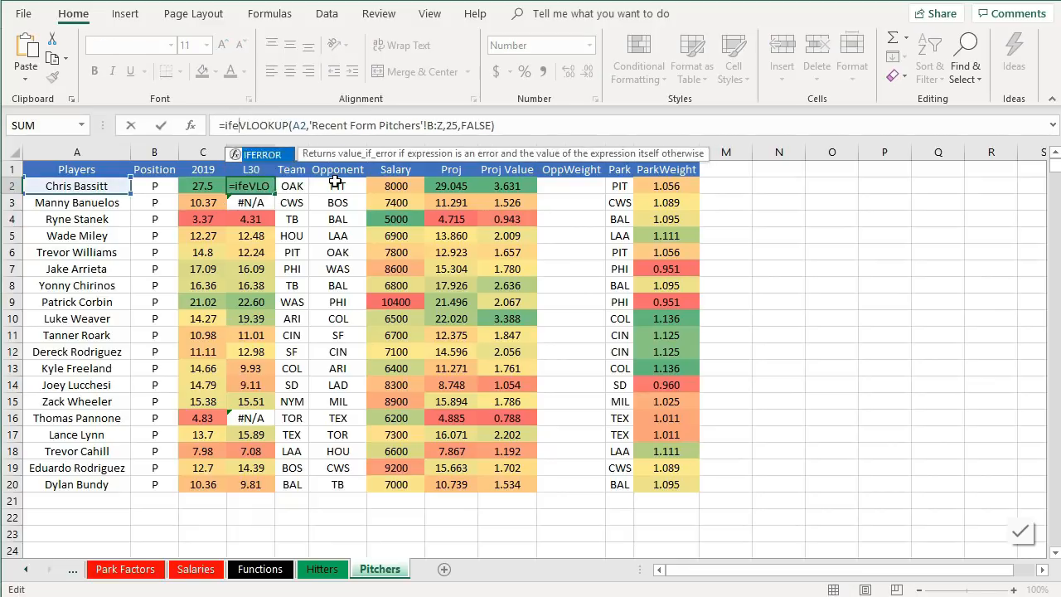
pyautogui.doubleClick(288, 156)
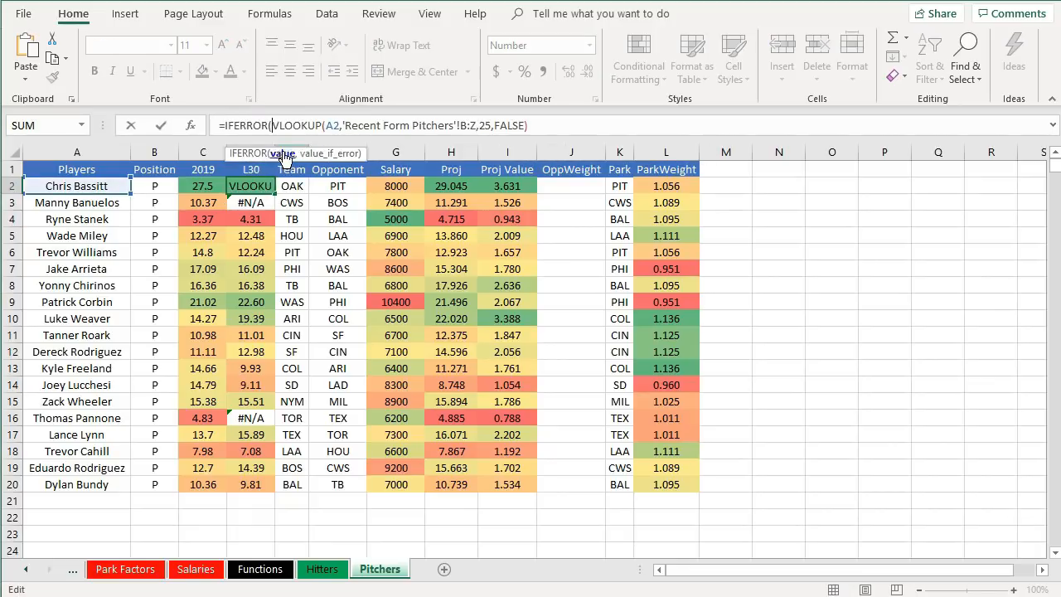
pyautogui.write(',"N')
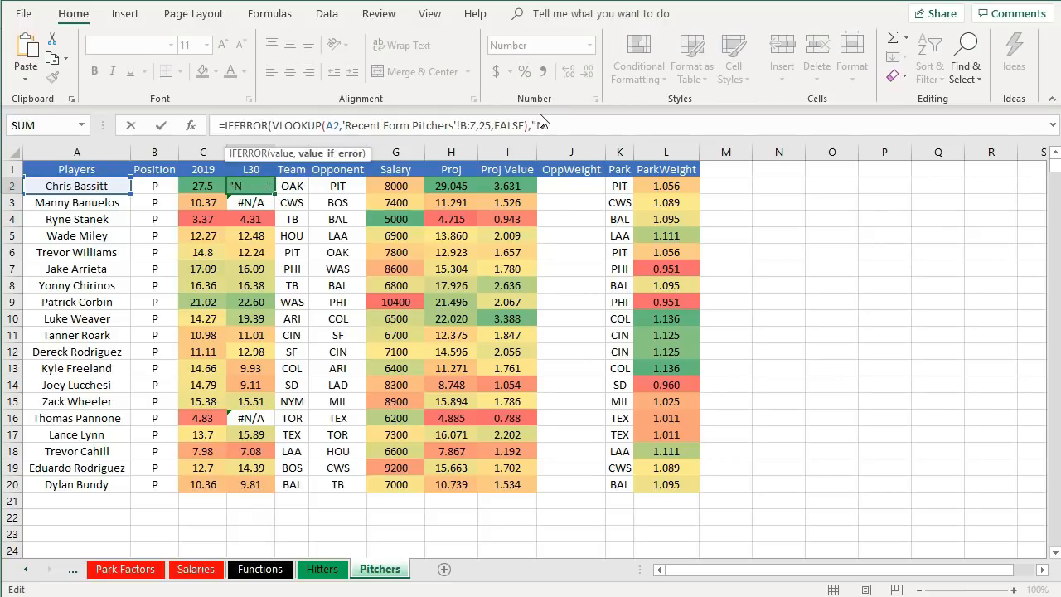
pyautogui.write('Q"')
pyautogui.press('Return')
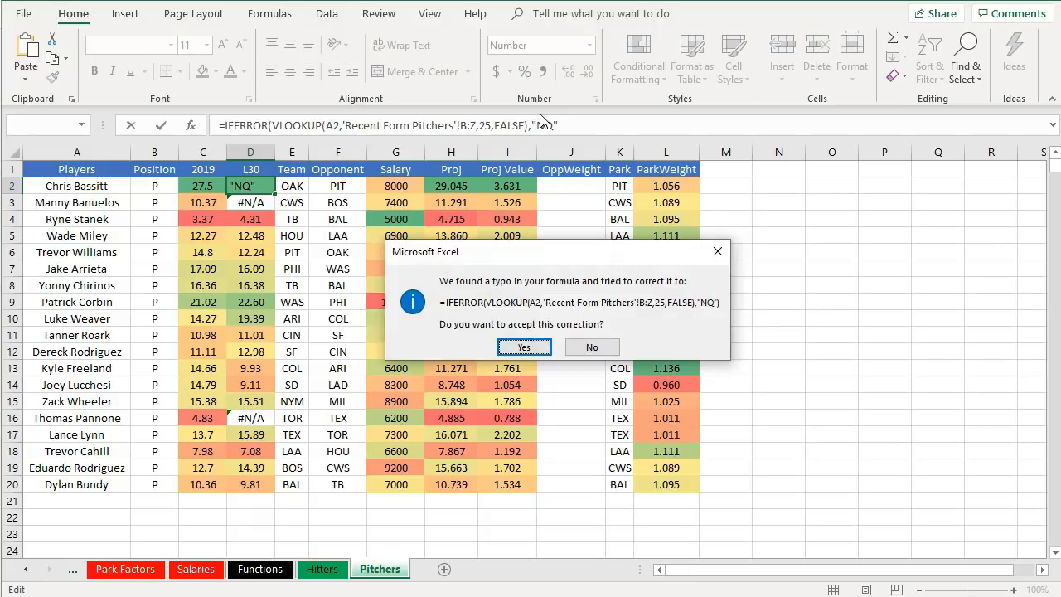
pyautogui.press('Return')
pyautogui.click(271, 189)
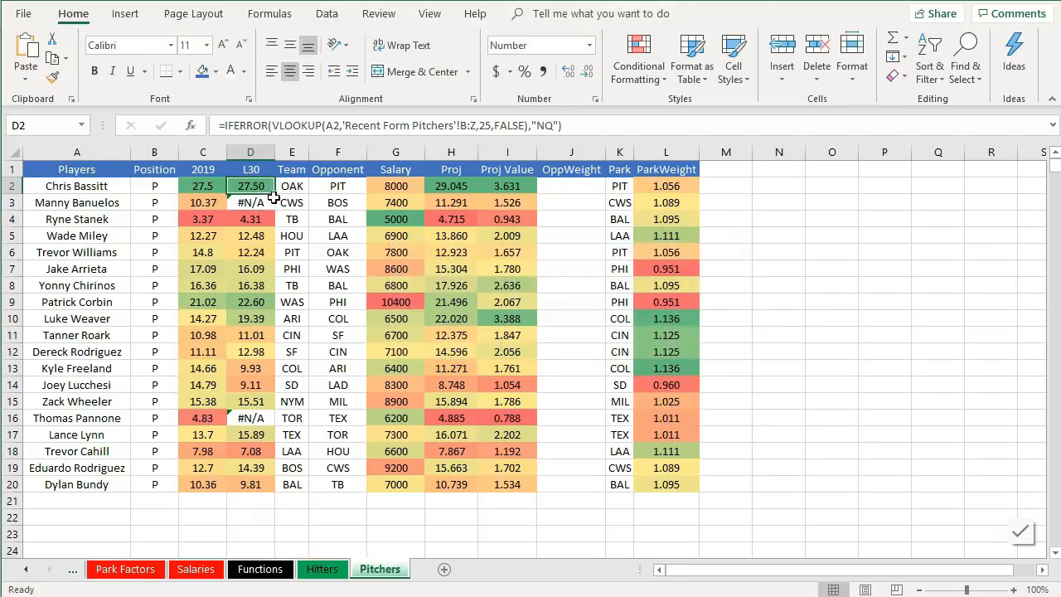
pyautogui.moveTo(277, 195); pyautogui.dragTo(253, 494)
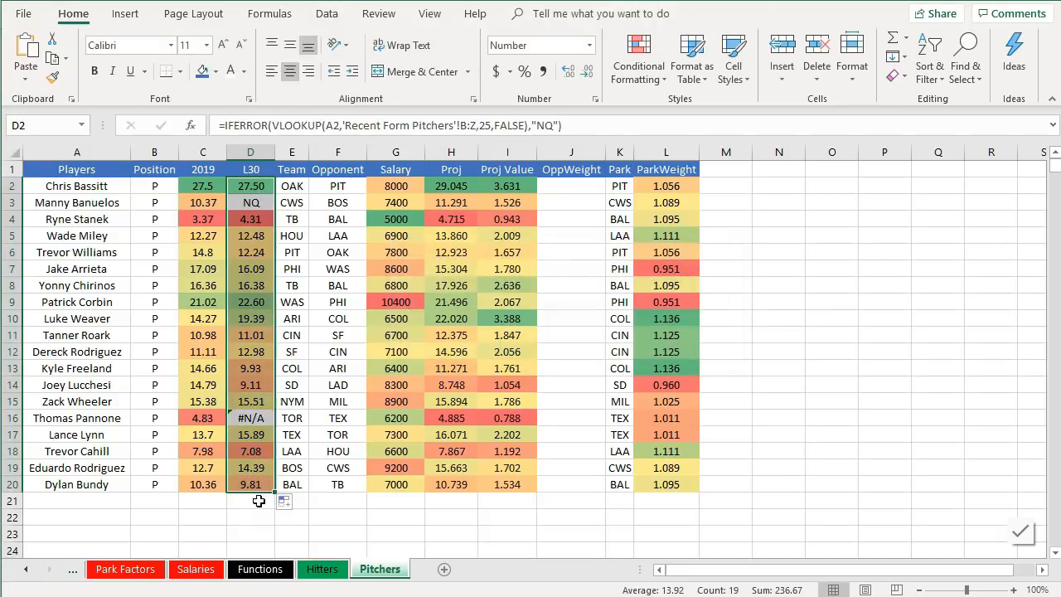
pyautogui.click(271, 539)
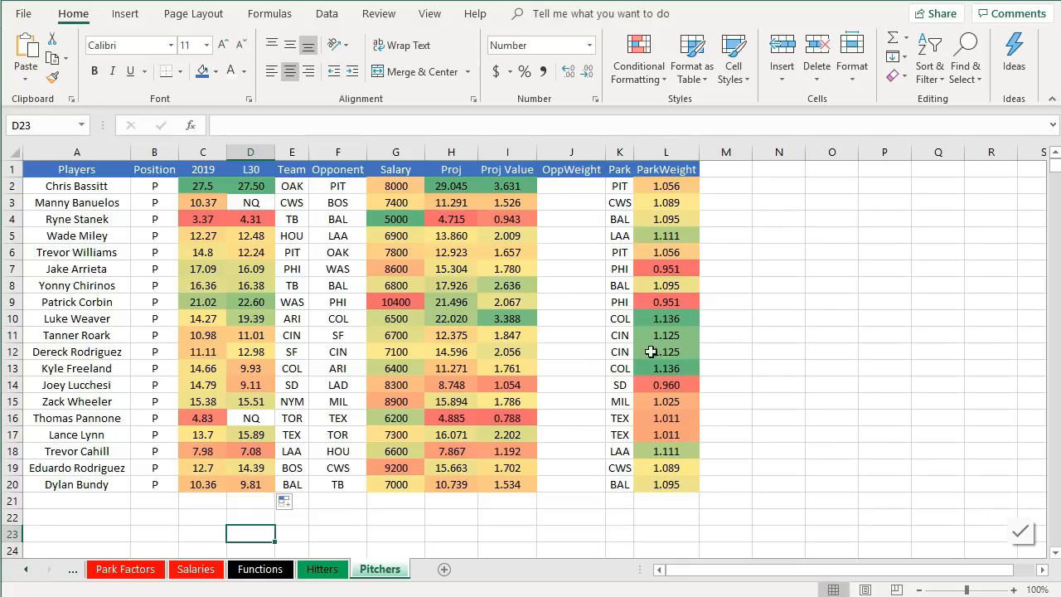
# - Switch to the browser and open FanGraphs 2019 team batting stats with the split set to Last 14 Days
pyautogui.hotkey('alt', 'Tab')
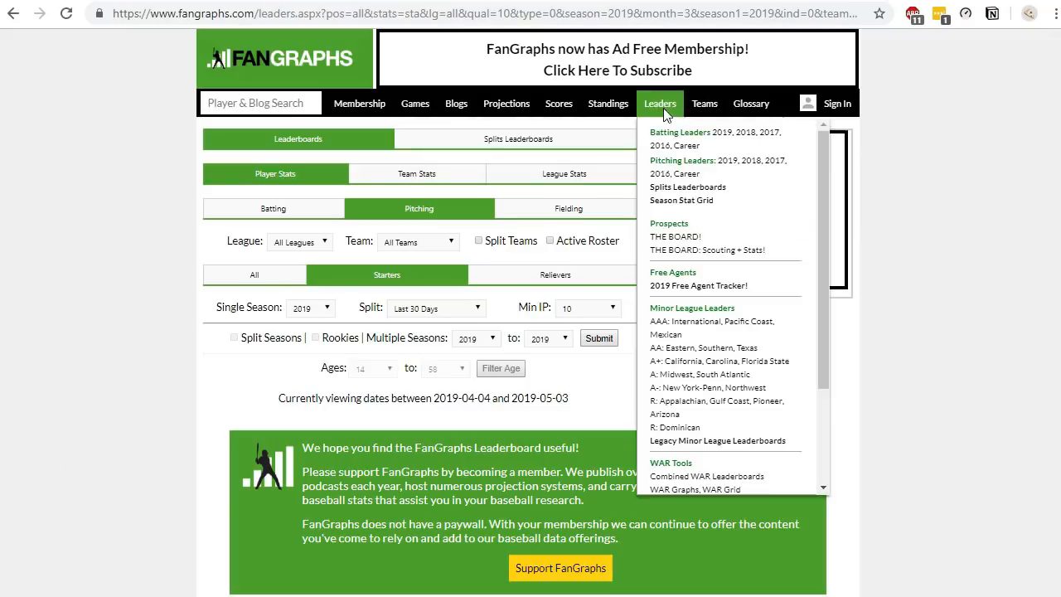
pyautogui.moveTo(699, 115)
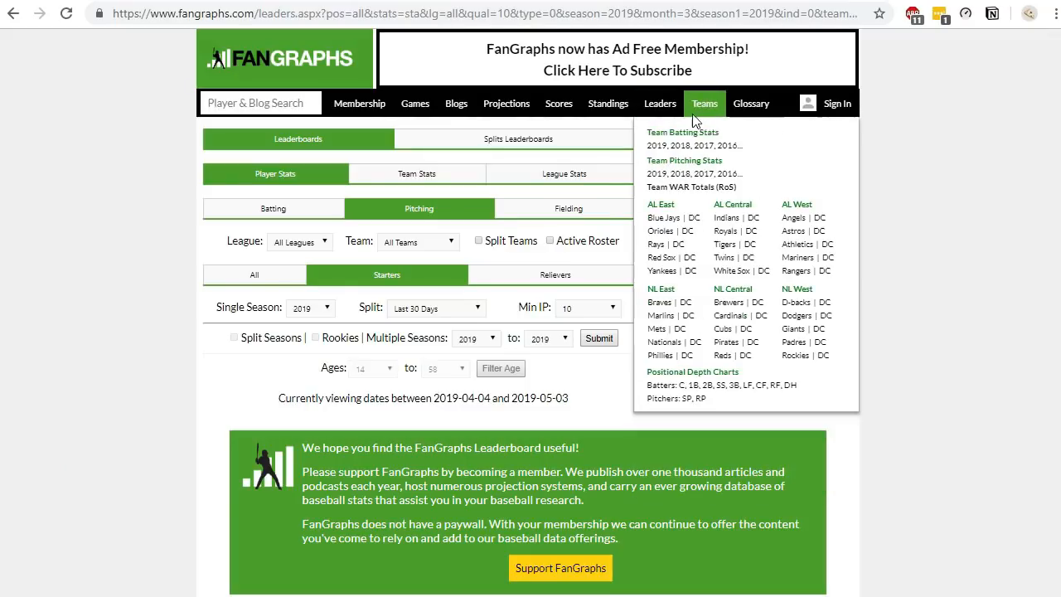
pyautogui.click(663, 146)
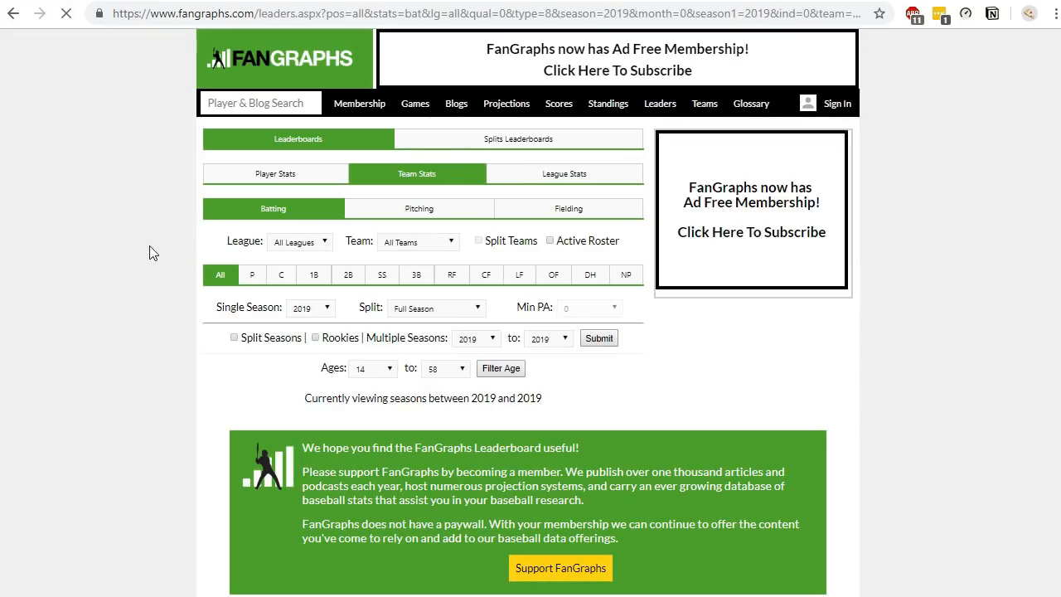
pyautogui.click(442, 309)
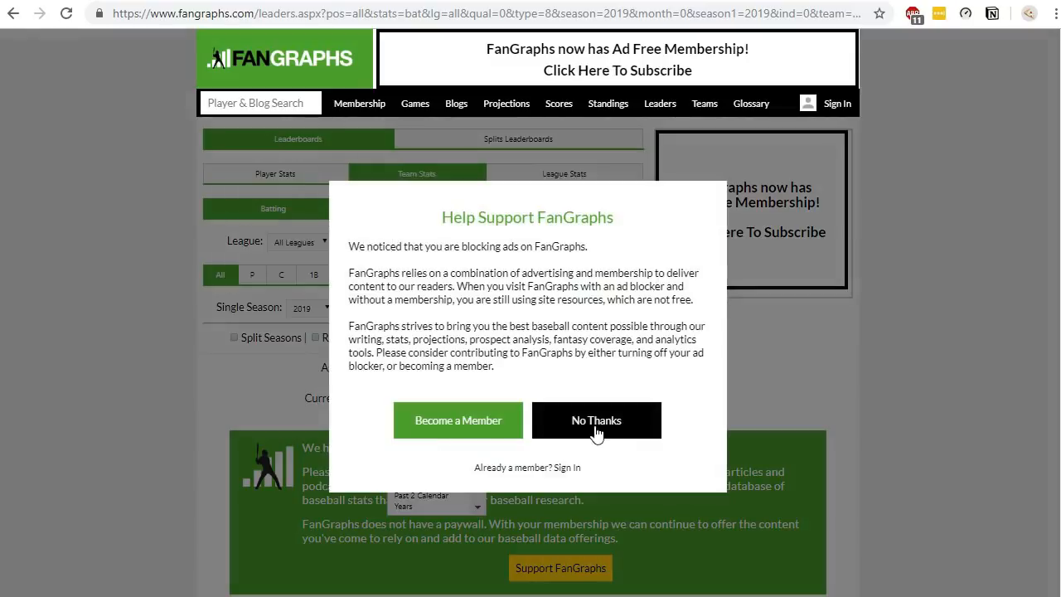
pyautogui.click(596, 421)
pyautogui.click(451, 309)
pyautogui.click(425, 433)
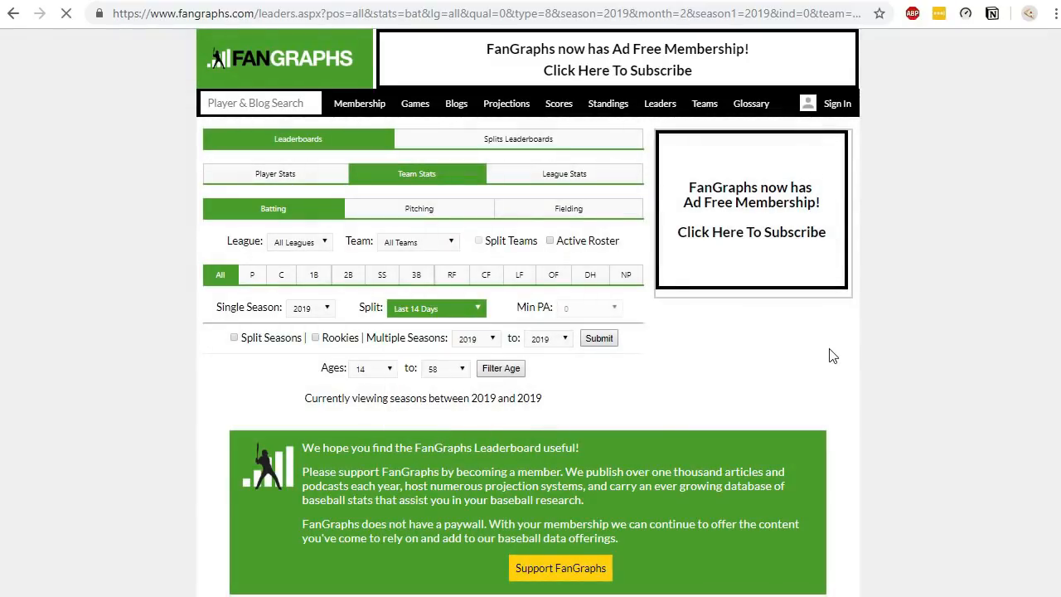
pyautogui.scroll(-1, 386, 253)
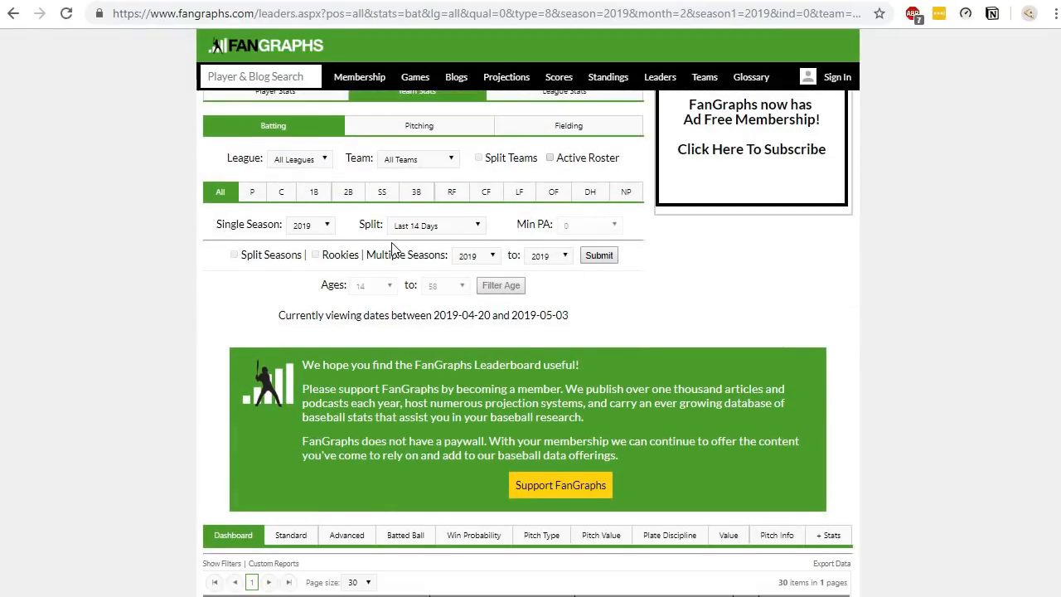
pyautogui.scroll(-4, 497, 253)
pyautogui.scroll(-2, 515, 251)
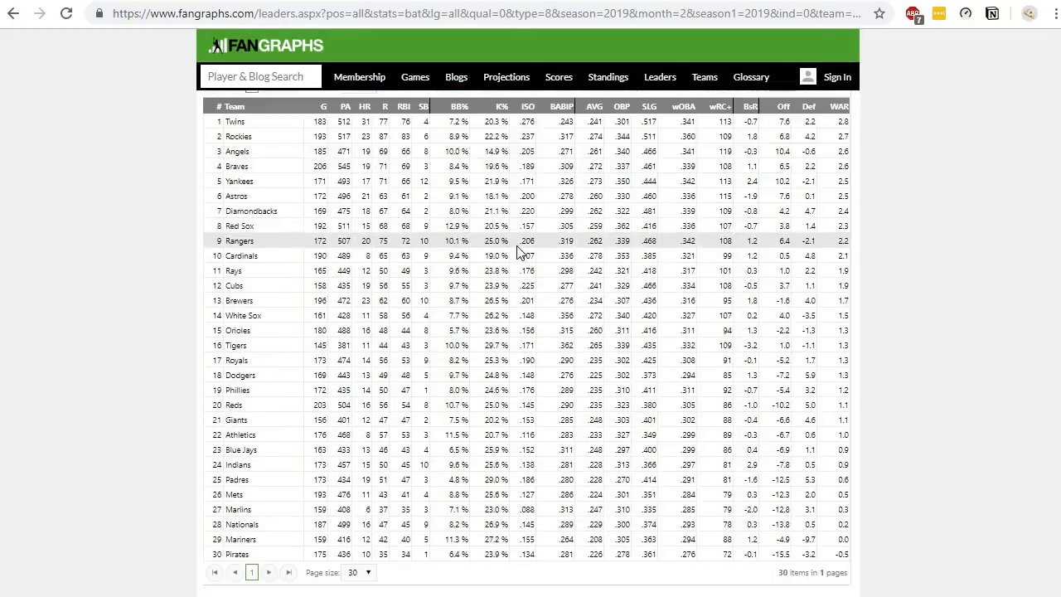
pyautogui.click(596, 420)
pyautogui.scroll(2, 474, 149)
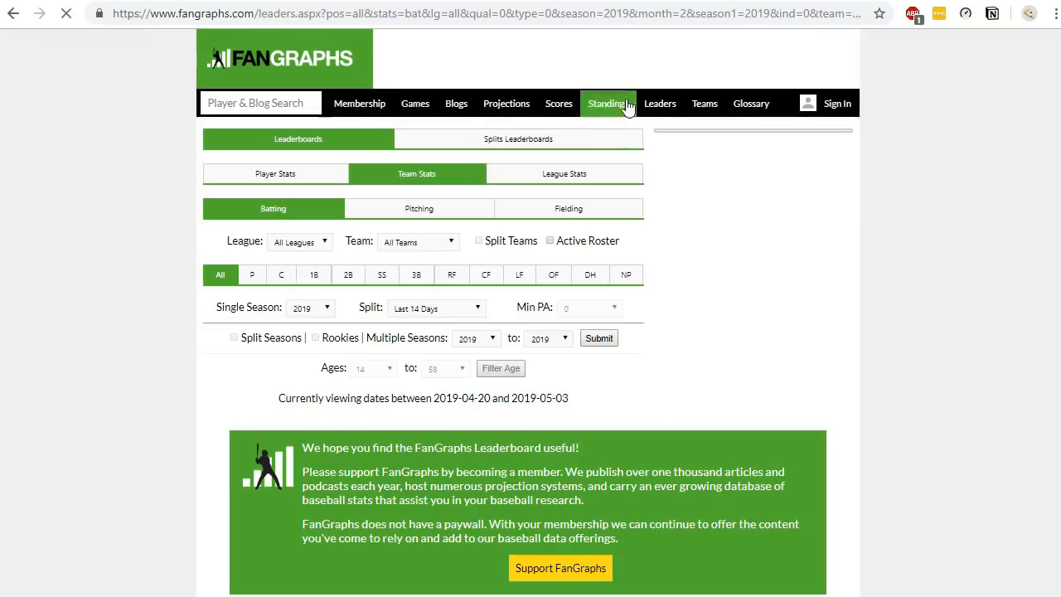
# - Return to the workbook and create a From Web query using the copied FanGraphs team batting URL
pyautogui.click(618, 18)
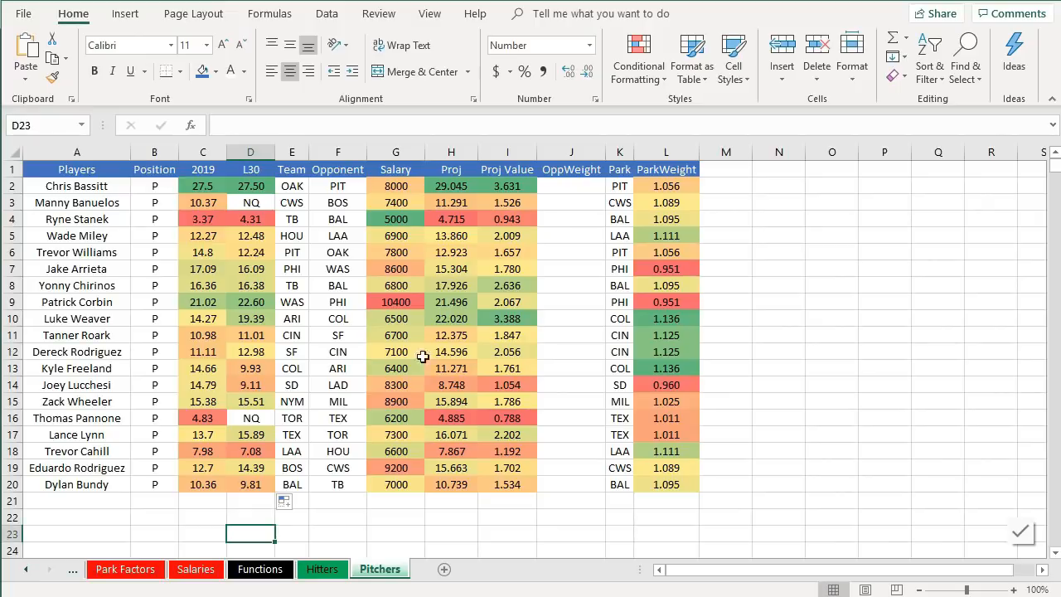
pyautogui.click(74, 570)
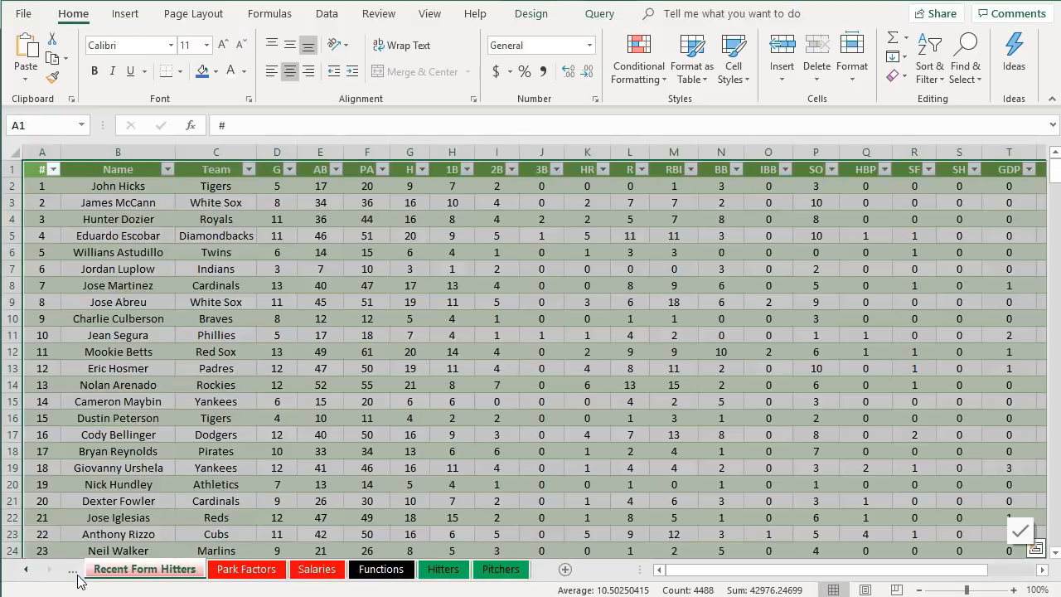
pyautogui.click(75, 571)
pyautogui.click(75, 570)
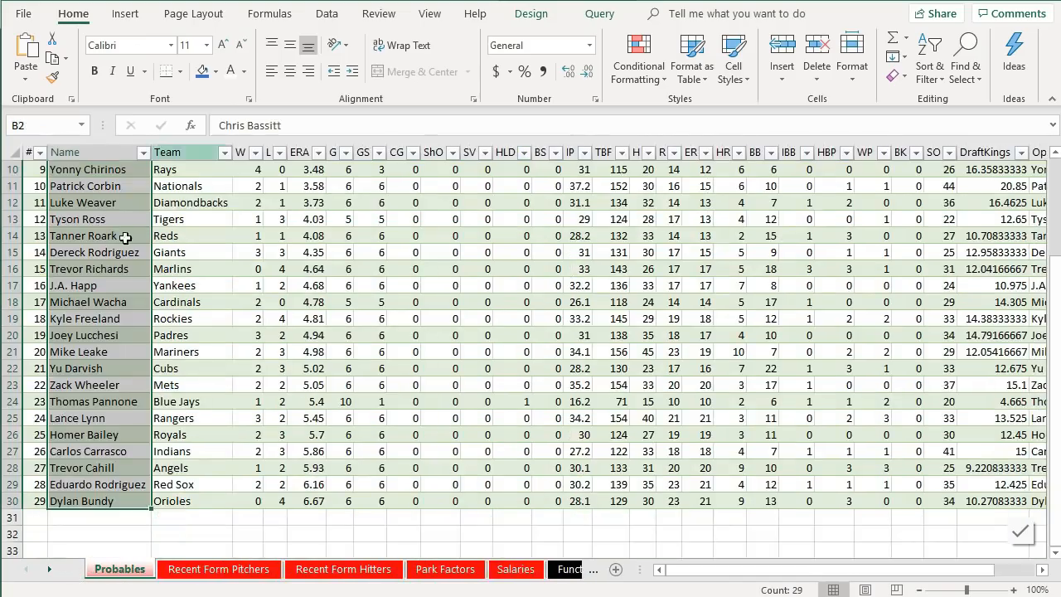
pyautogui.click(326, 14)
pyautogui.click(334, 44)
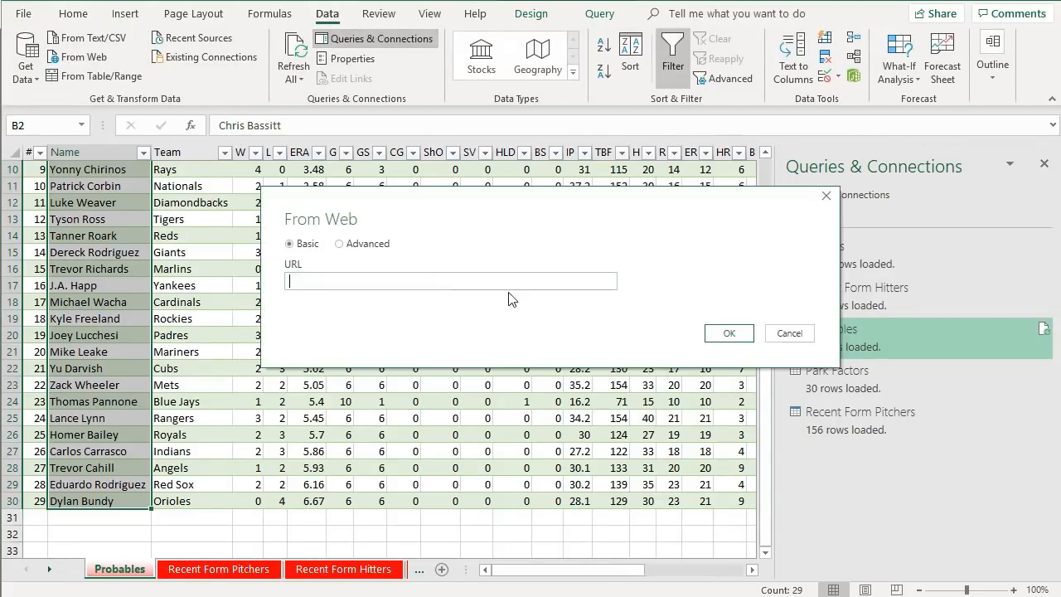
pyautogui.hotkey('ctrl', 'v')
pyautogui.click(726, 334)
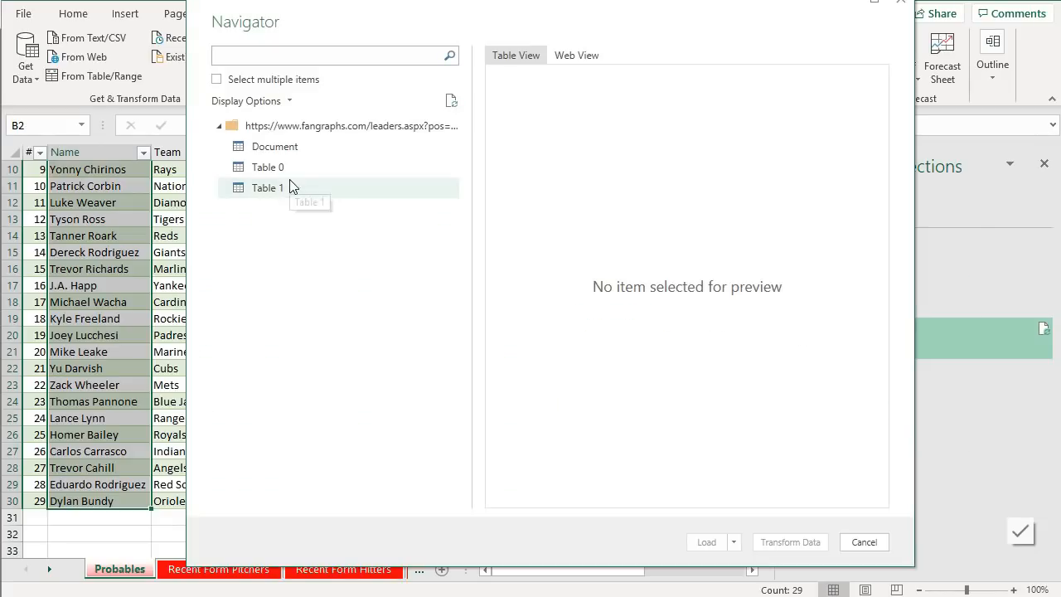
# - Open Table 1 from the page in Power Query and remove its Header column
pyautogui.click(289, 184)
pyautogui.click(792, 541)
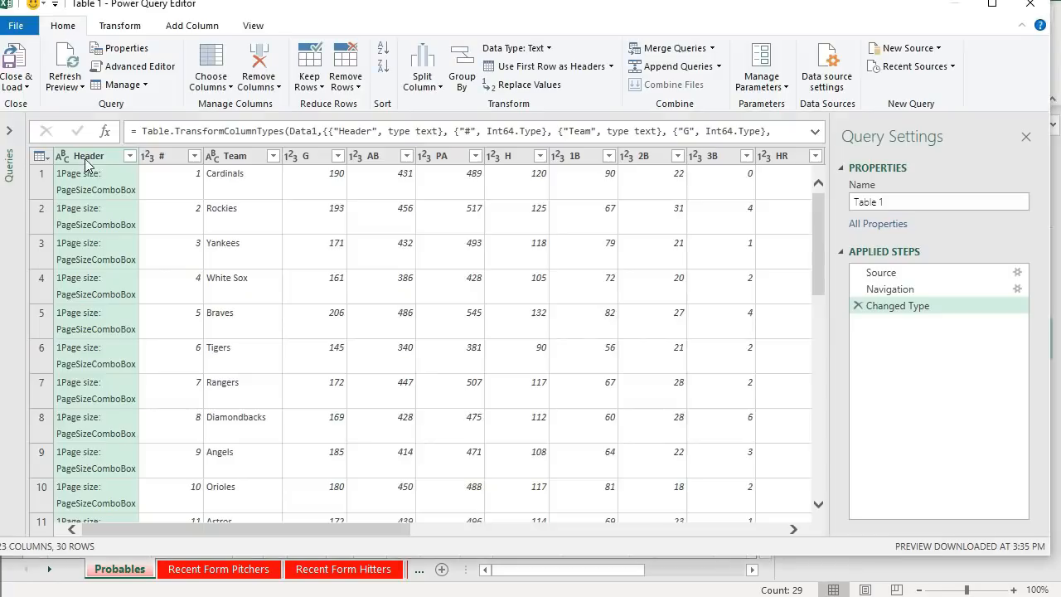
pyautogui.click(257, 59)
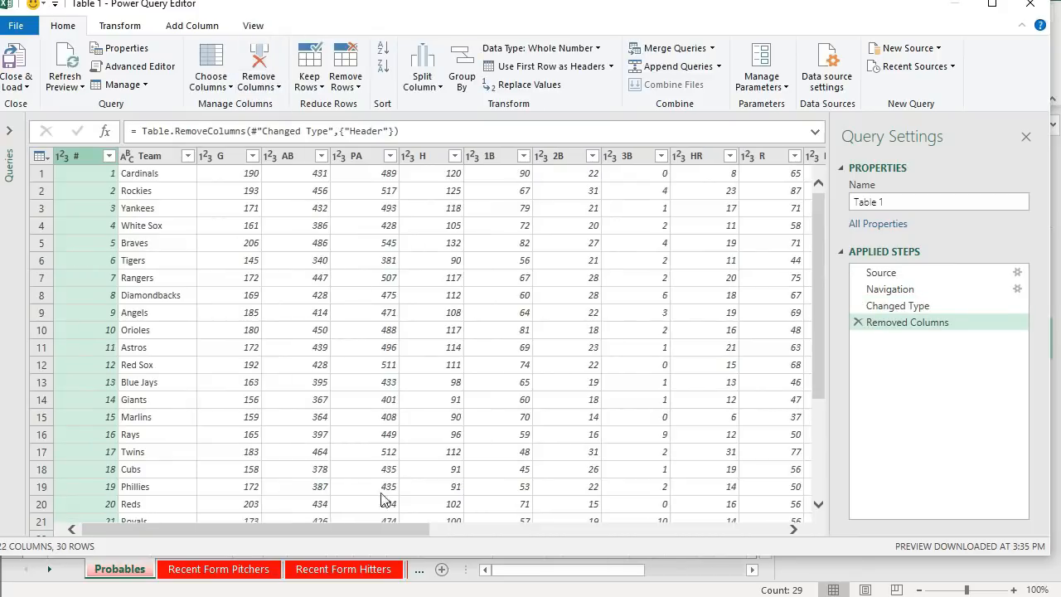
pyautogui.moveTo(340, 529); pyautogui.dragTo(282, 539)
pyautogui.click(9, 130)
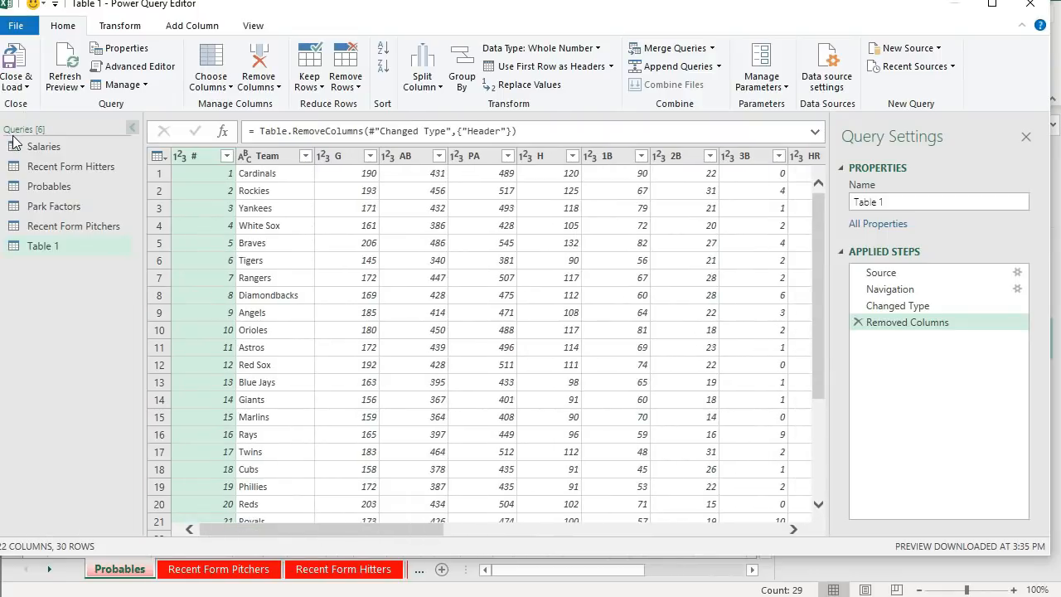
# - Copy the DraftKings formula from the Added Custom step of the Recent Form Hitters query
pyautogui.click(87, 169)
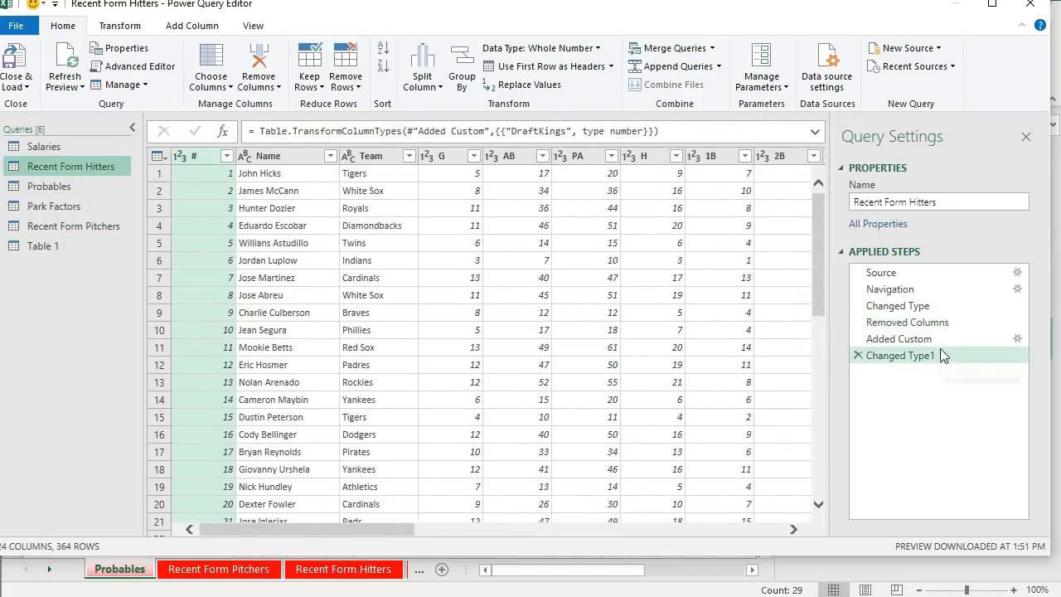
pyautogui.click(934, 340)
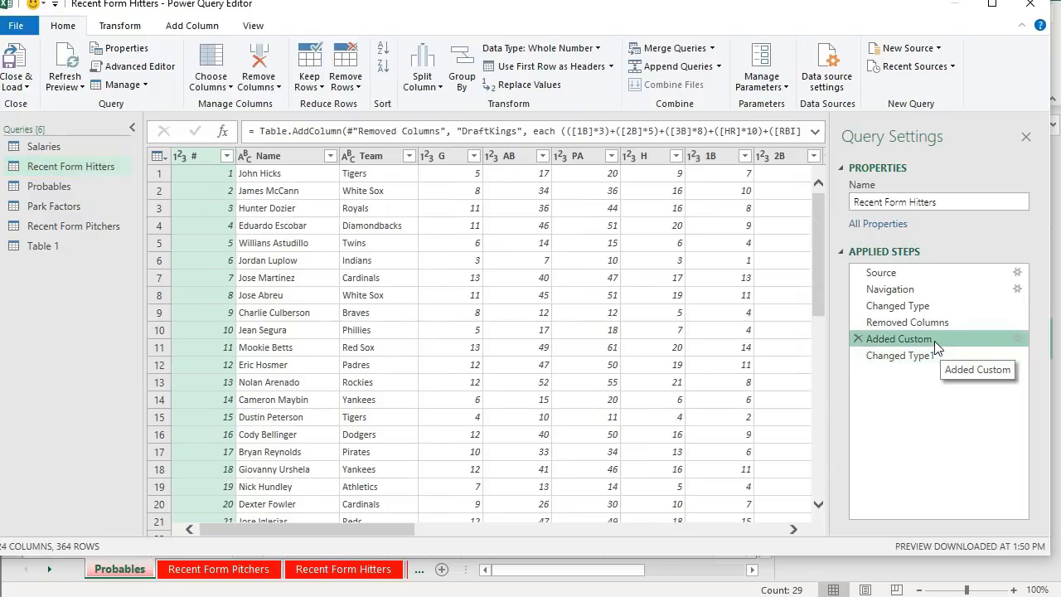
pyautogui.click(1016, 339)
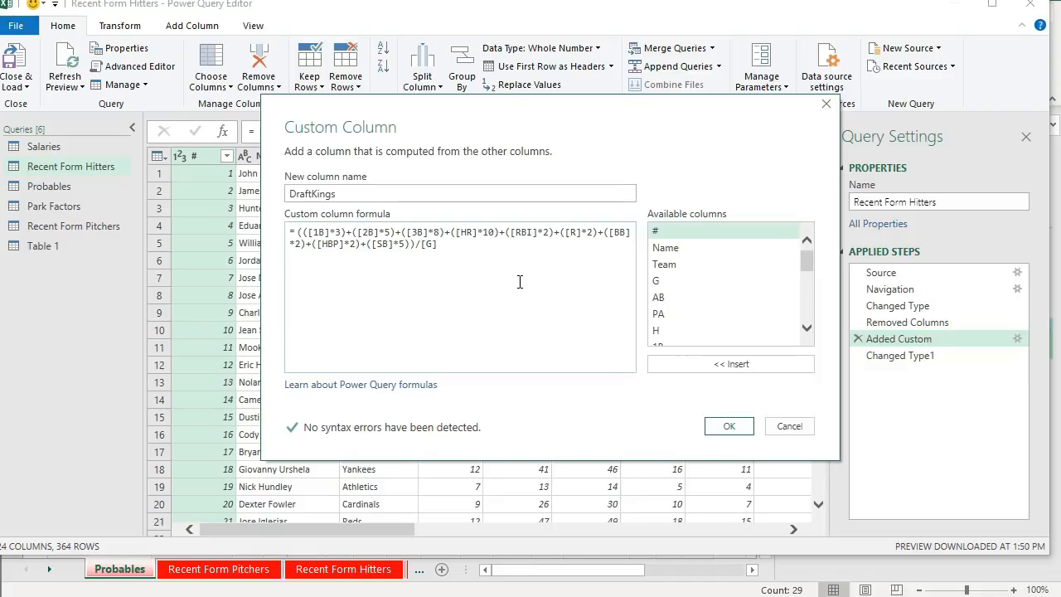
pyautogui.hotkey('ctrl', 'a')
pyautogui.hotkey('ctrl', 'c')
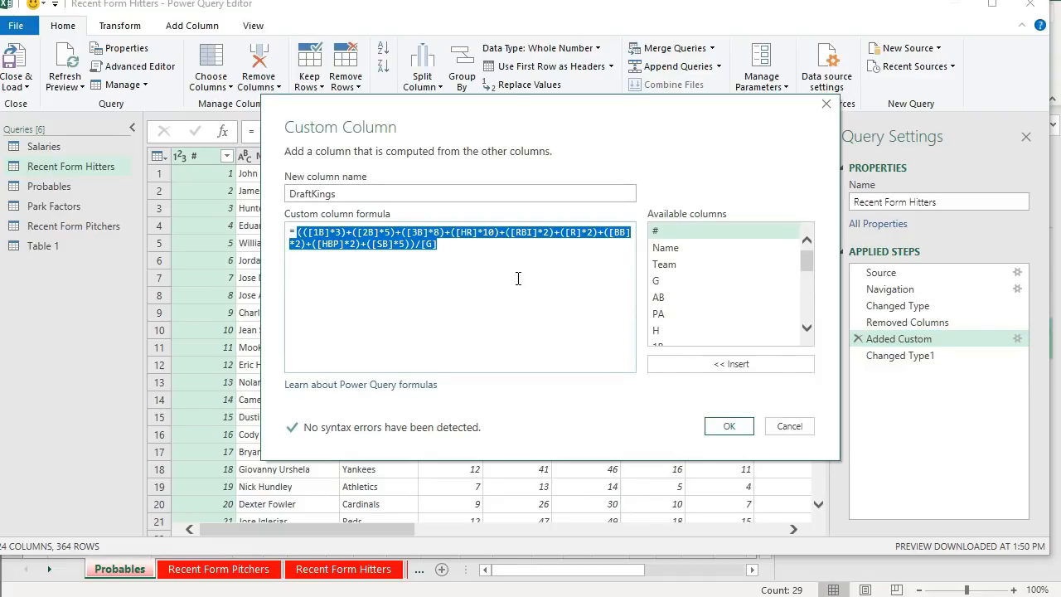
pyautogui.click(789, 427)
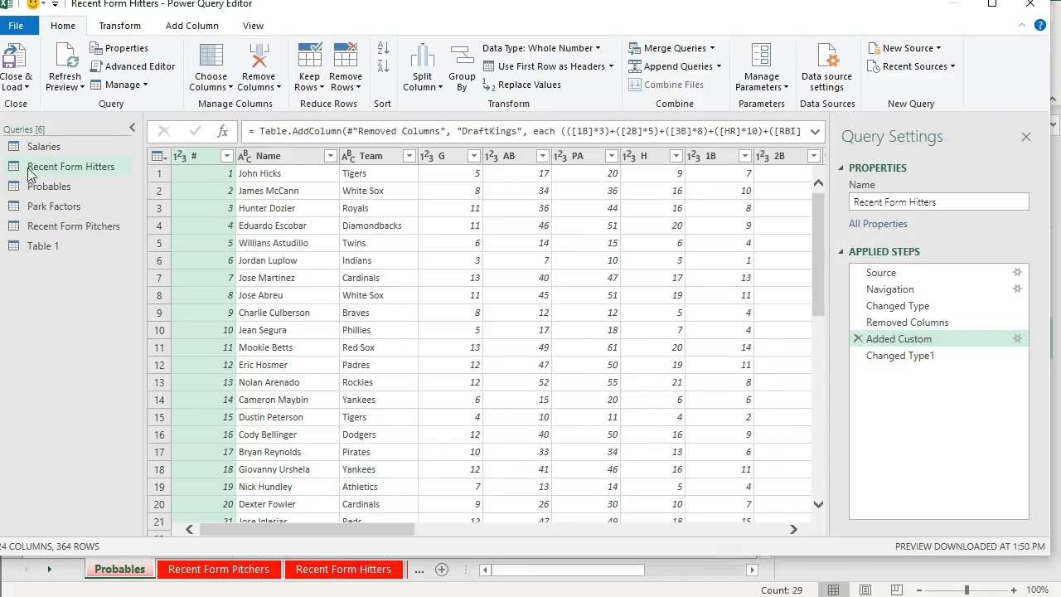
# - Add a custom column named DraftKings to Table 1 using the pasted DraftKings points formula
pyautogui.click(50, 246)
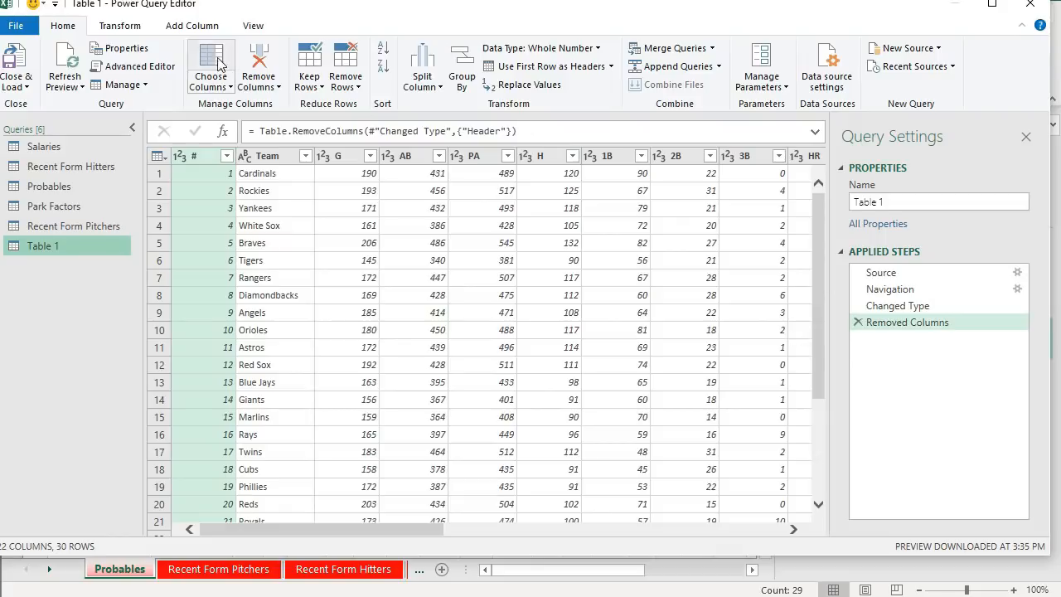
pyautogui.click(191, 25)
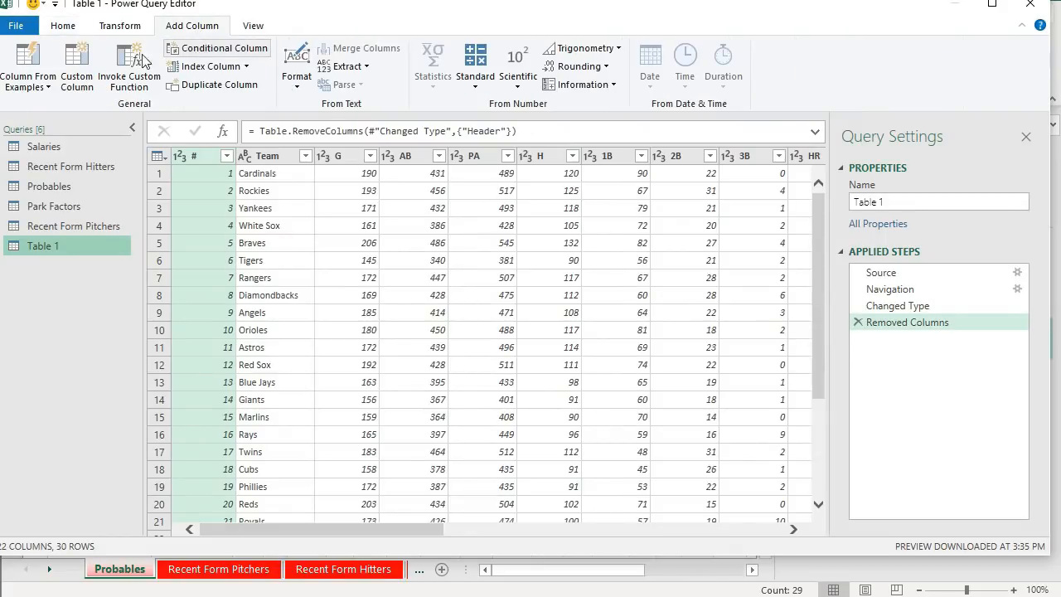
pyautogui.click(88, 71)
pyautogui.hotkey('ctrl', 'v')
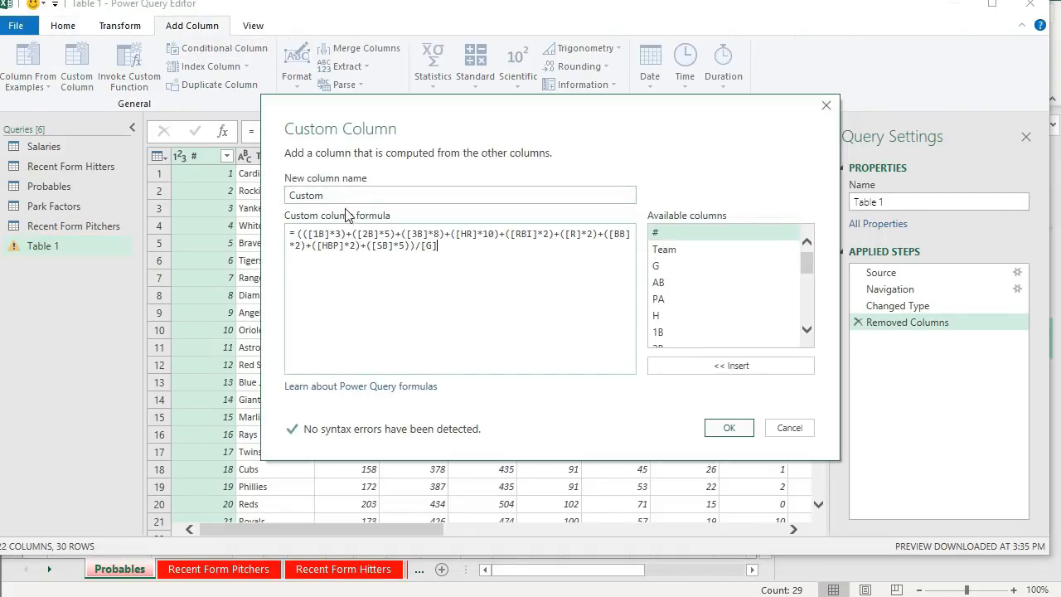
pyautogui.hotkey('shift', 'Tab')
pyautogui.write('DraftKigsn')
pyautogui.click(730, 428)
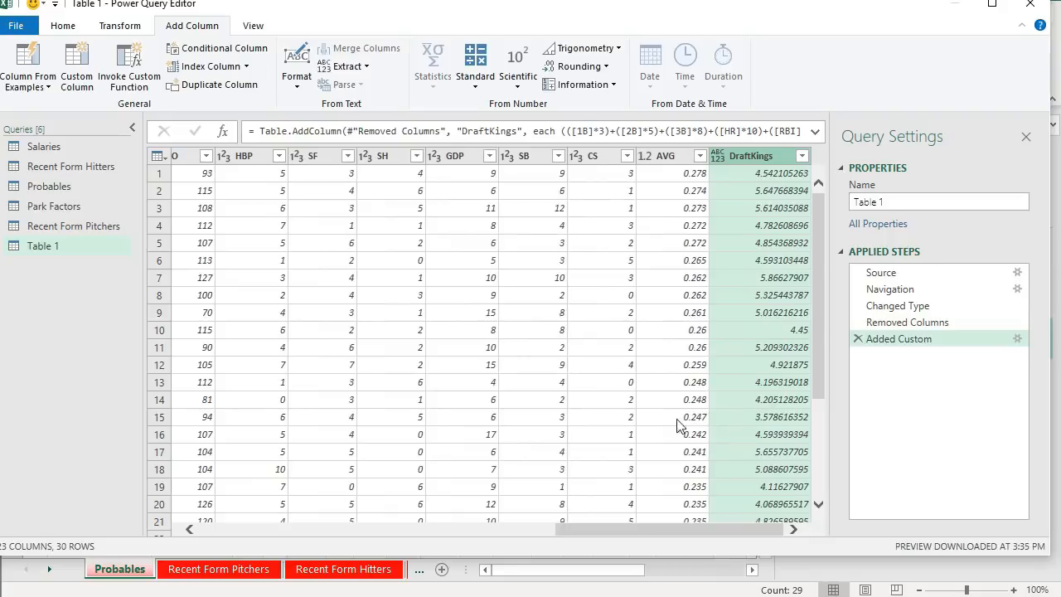
# - Set the DraftKings column's data type to decimal number
pyautogui.moveTo(627, 535); pyautogui.dragTo(219, 511)
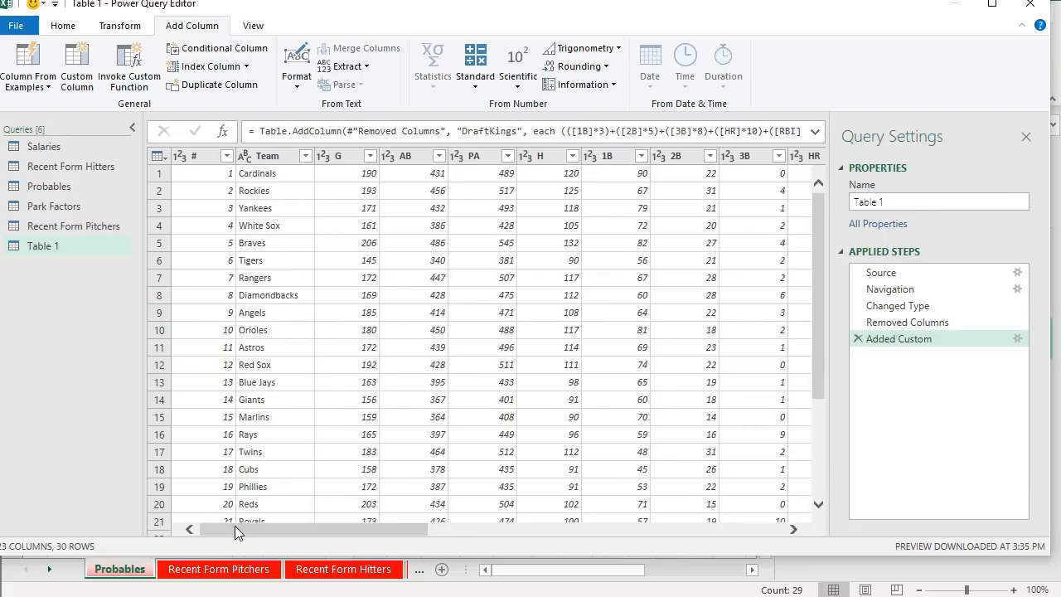
pyautogui.moveTo(232, 527); pyautogui.dragTo(682, 528)
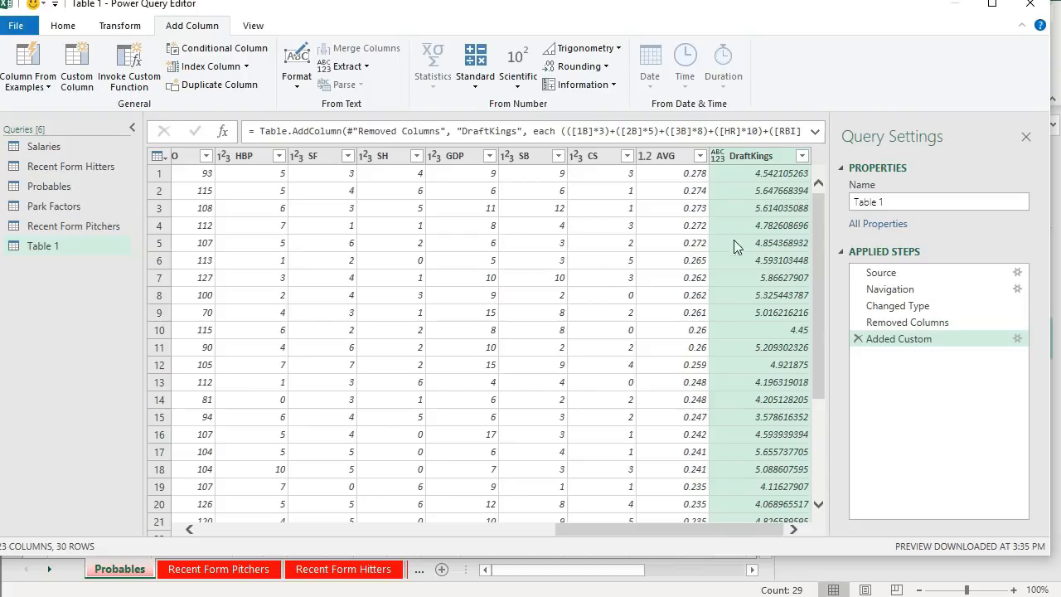
pyautogui.click(718, 156)
pyautogui.click(722, 170)
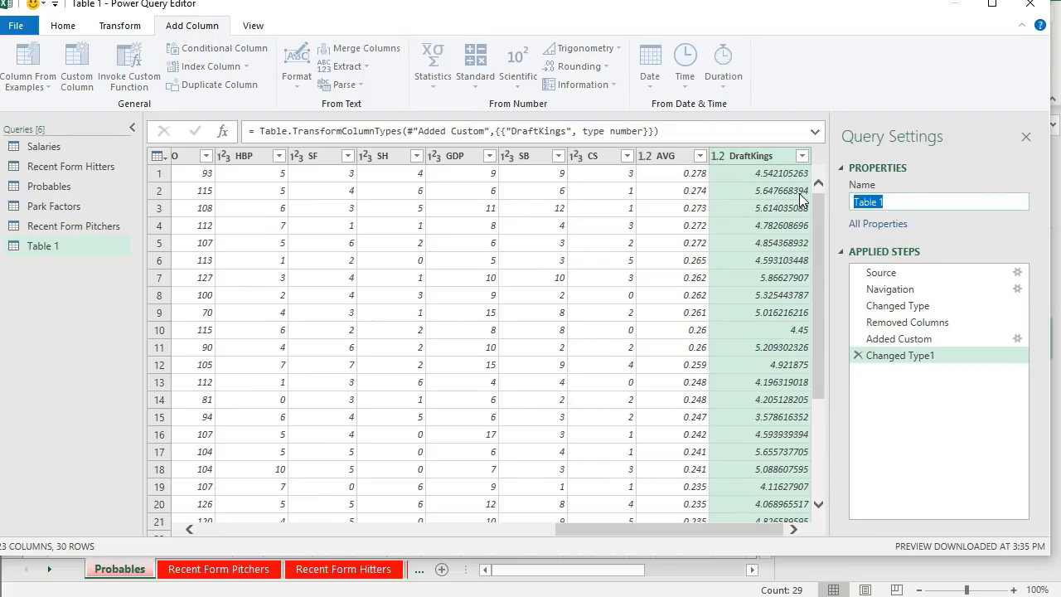
# - Rename the Table 1 query to TeamHitting and close and load it into the workbook
pyautogui.write('TeamHitting')
pyautogui.click(61, 314)
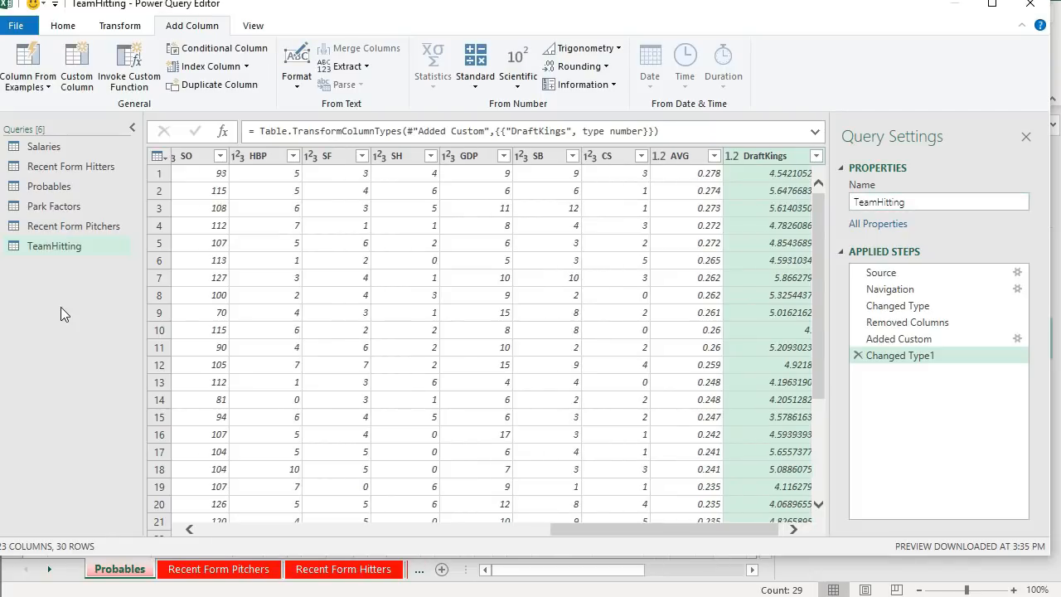
pyautogui.click(63, 25)
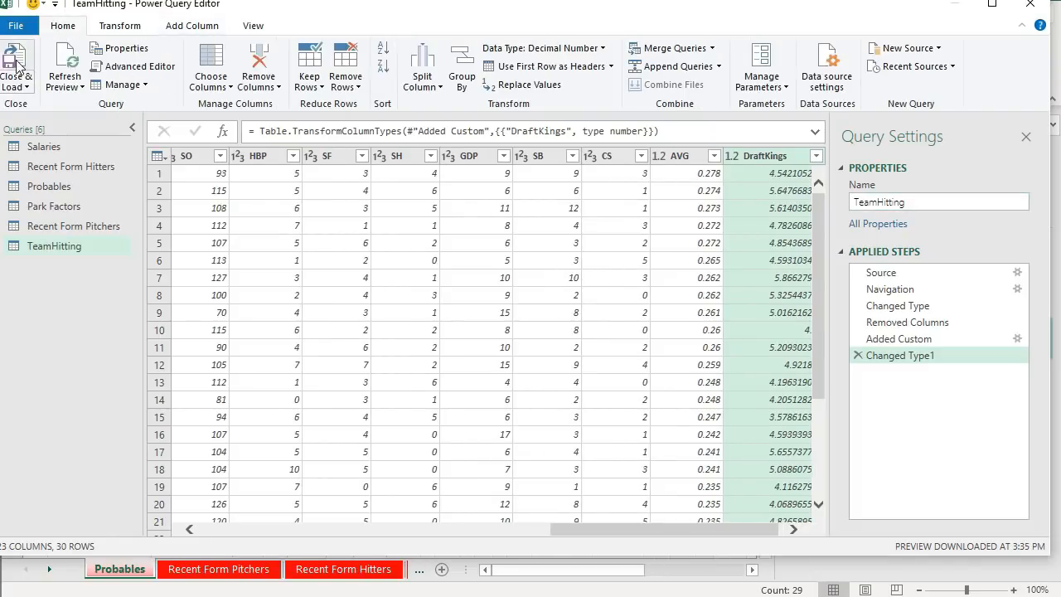
pyautogui.click(18, 65)
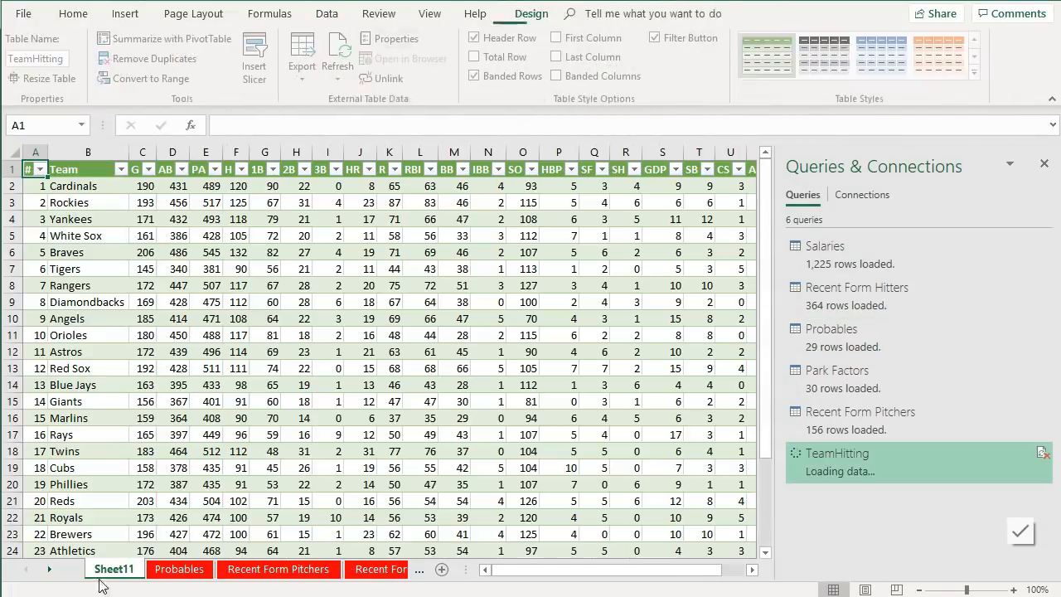
# - Rename the new sheet TeamHitting and give its tab a red color
pyautogui.doubleClick(108, 570)
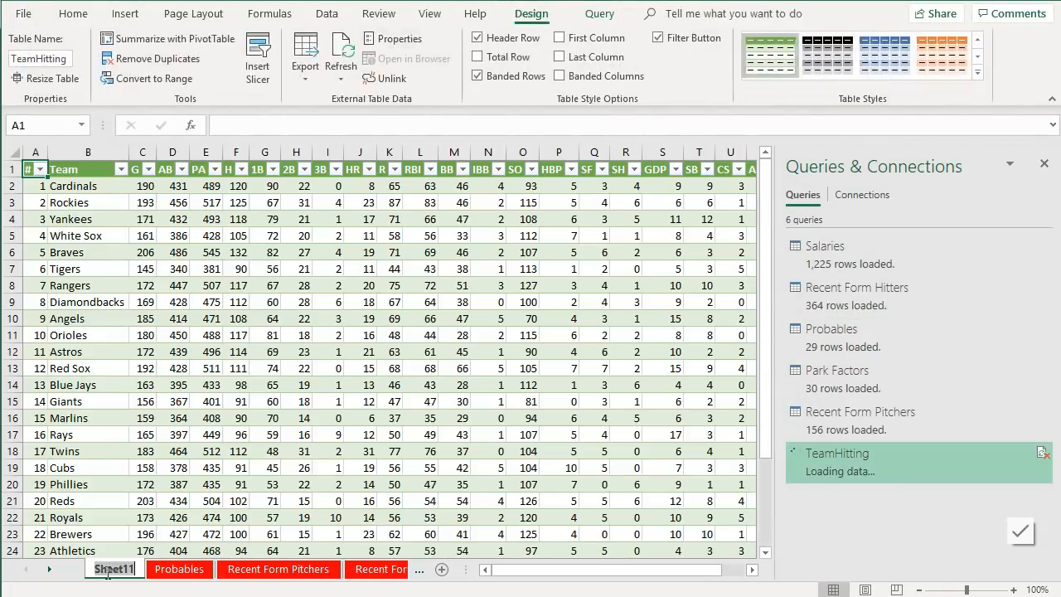
pyautogui.write('Team')
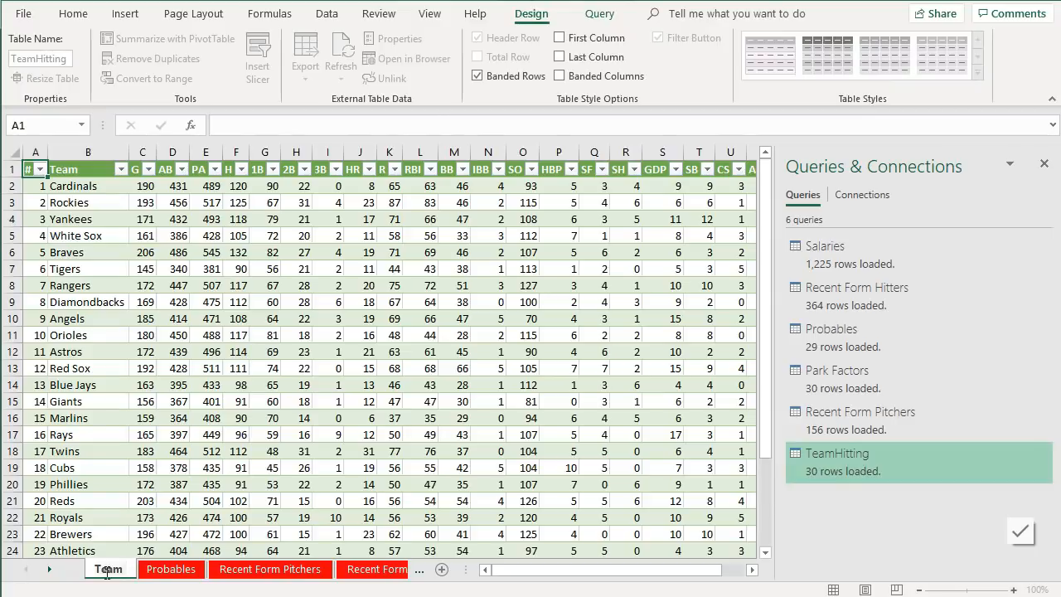
pyautogui.write('Hitting')
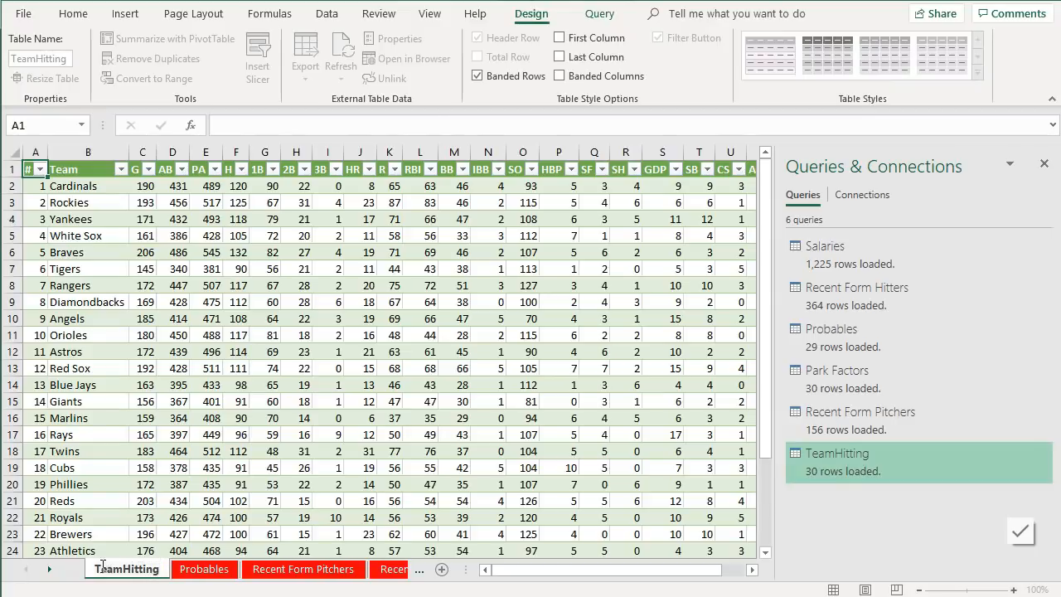
pyautogui.press('Return')
pyautogui.rightClick(124, 575)
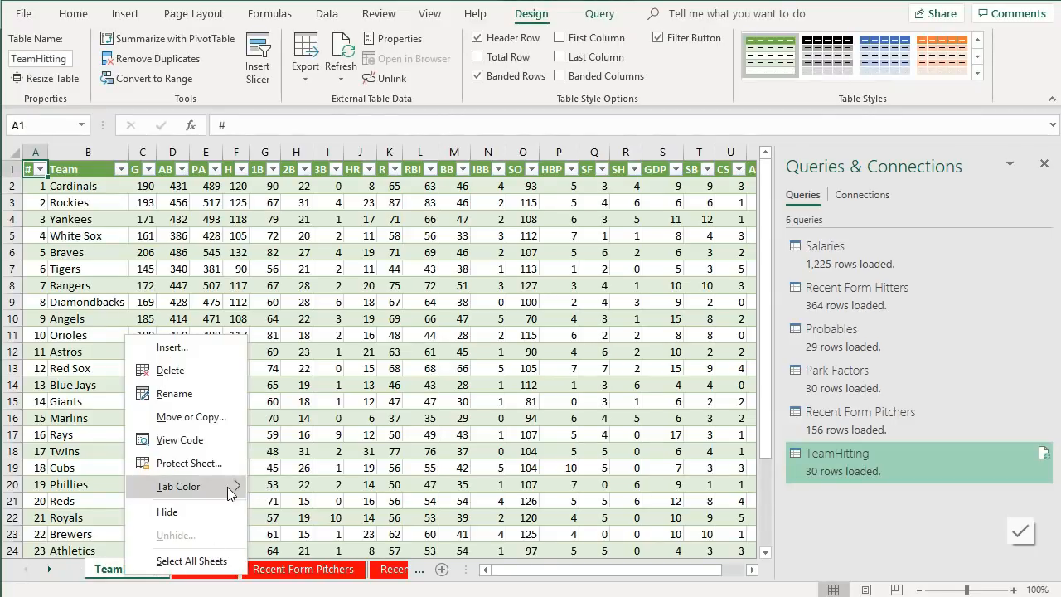
pyautogui.click(280, 559)
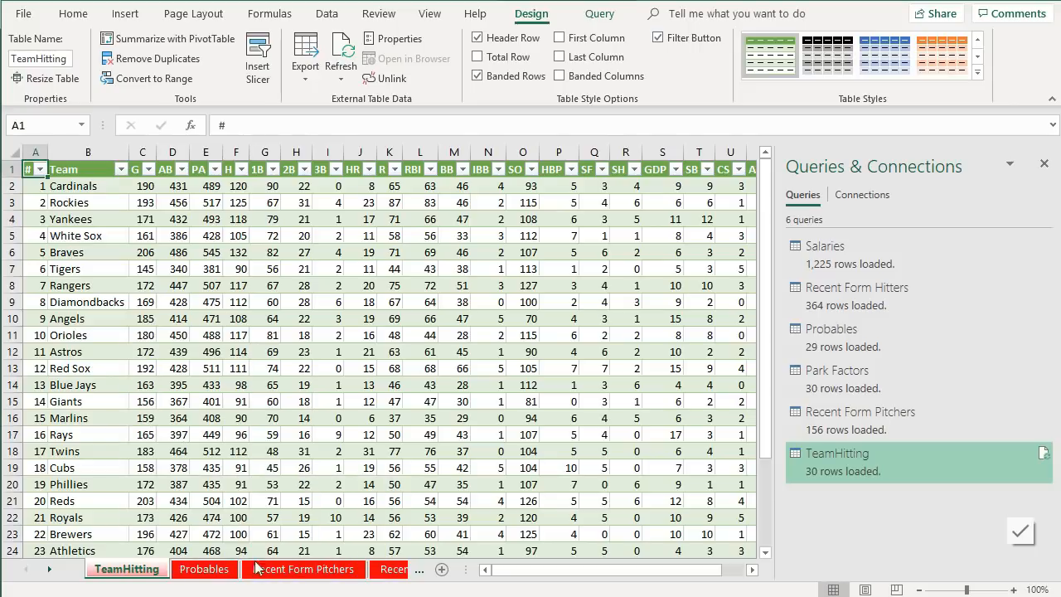
# - Label Y1 League Average and enter =AVERAGE(W:W) in Z1 to average the DraftKings column
pyautogui.click(1010, 164)
pyautogui.click(1045, 163)
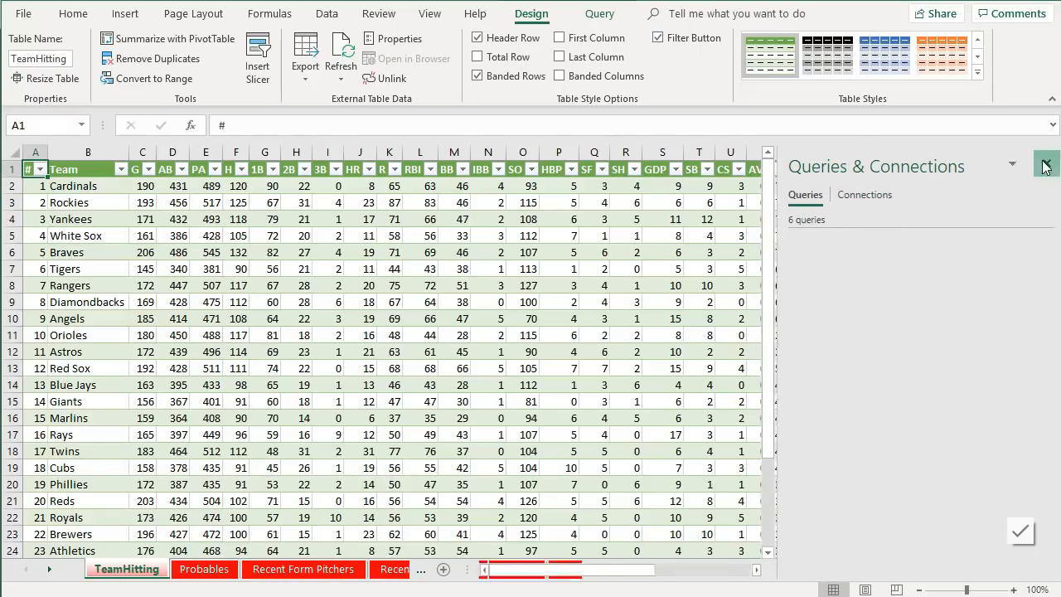
pyautogui.click(836, 255)
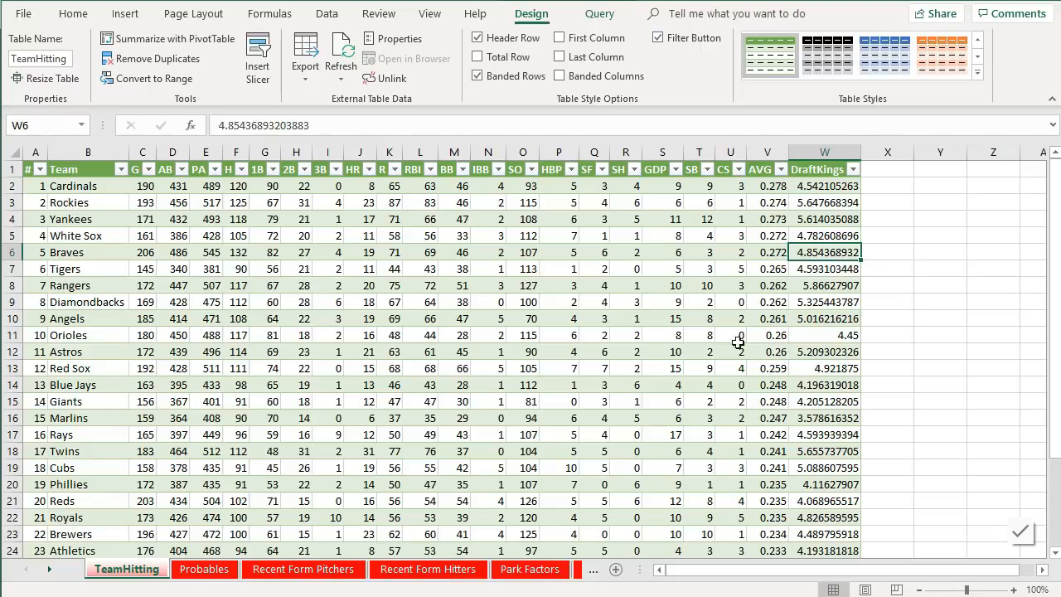
pyautogui.click(929, 168)
pyautogui.write('Lea')
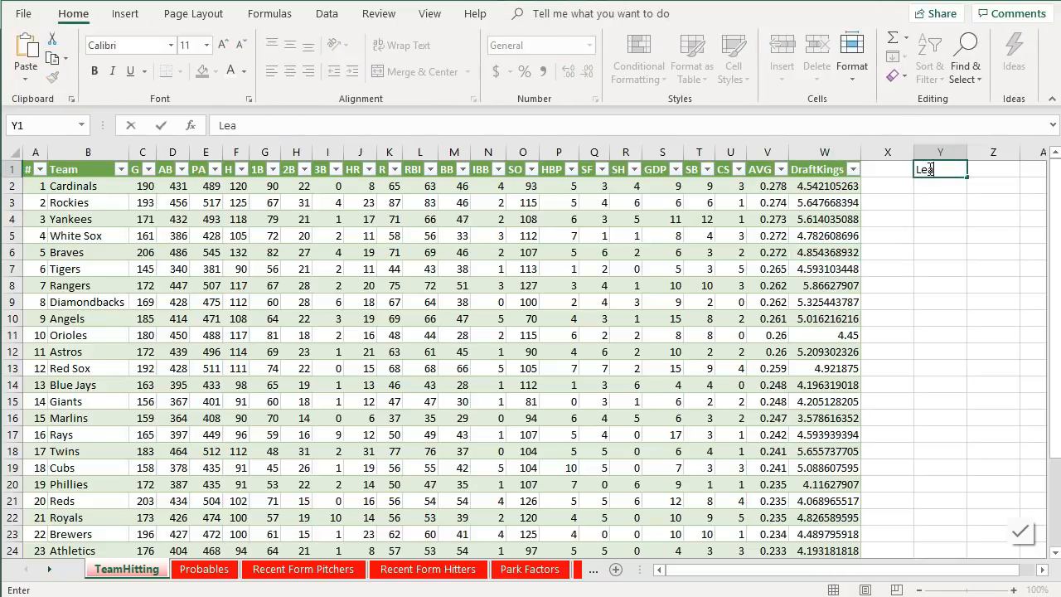
pyautogui.write('gue Average')
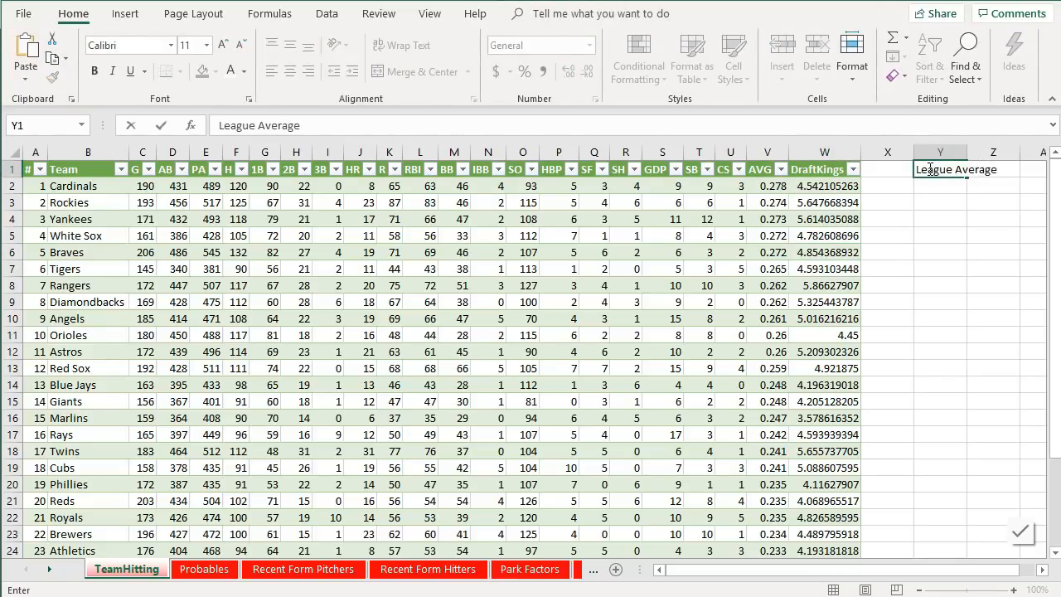
pyautogui.press('Tab')
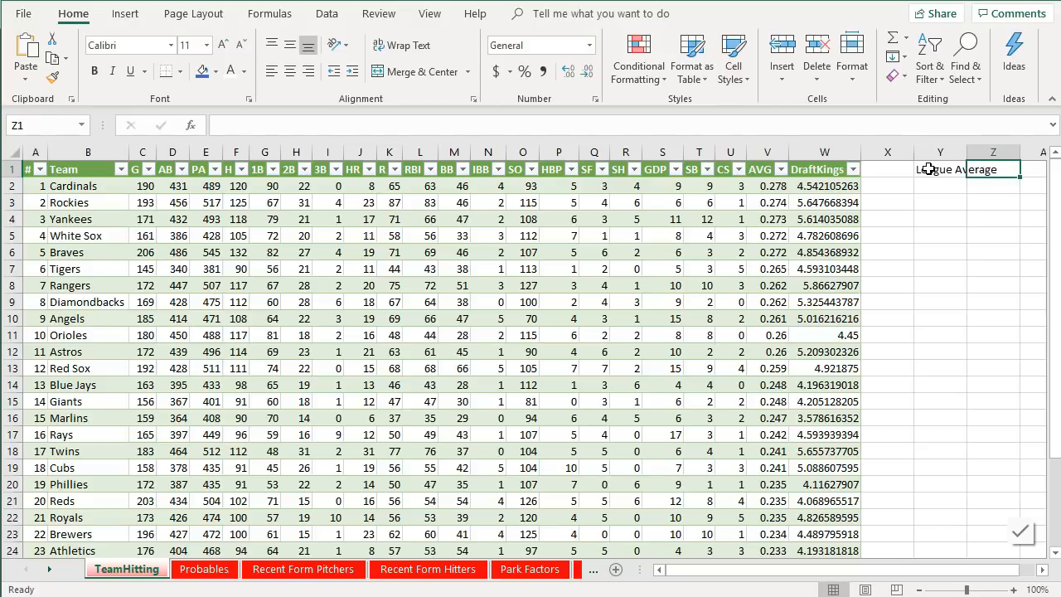
pyautogui.write('=ave')
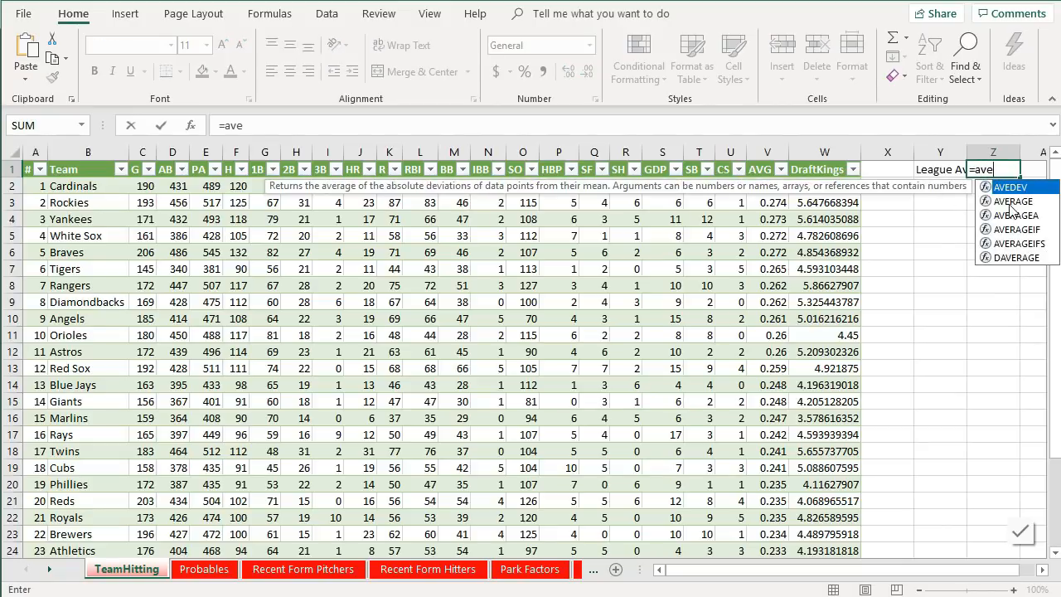
pyautogui.doubleClick(1011, 203)
pyautogui.write('w:w')
pyautogui.press('Return')
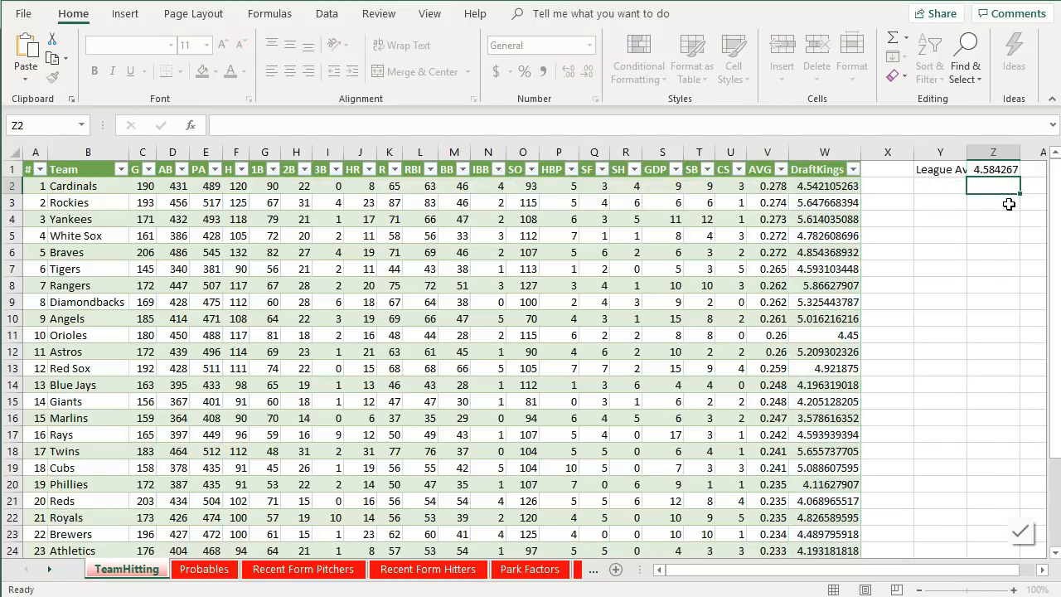
# - Copy the nested IFERROR VLOOKUP formula from the Pitcher cell J2 on the Hitters sheet
pyautogui.click(1001, 170)
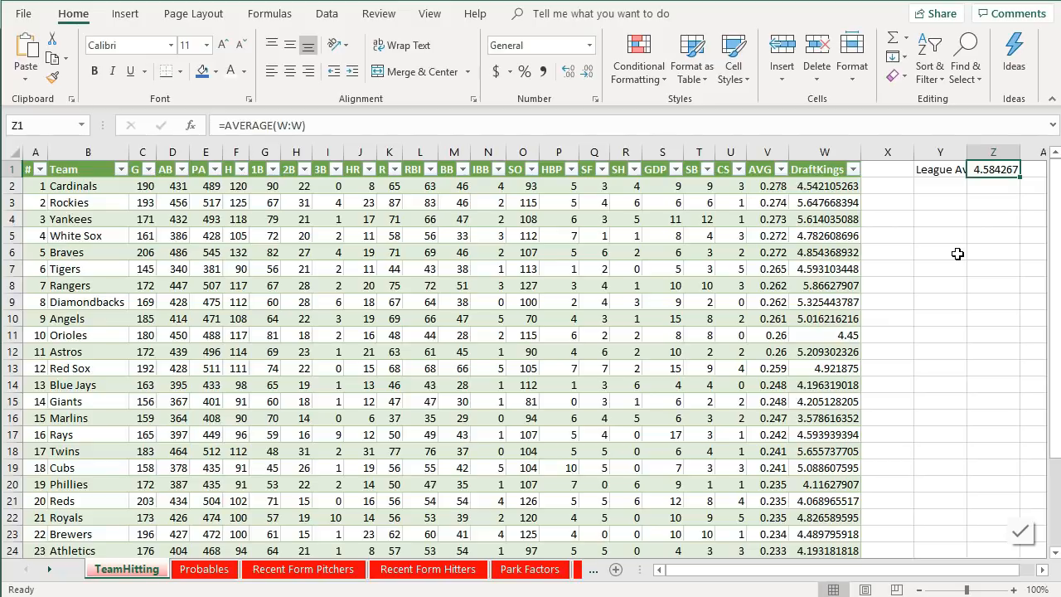
pyautogui.click(578, 570)
pyautogui.click(572, 570)
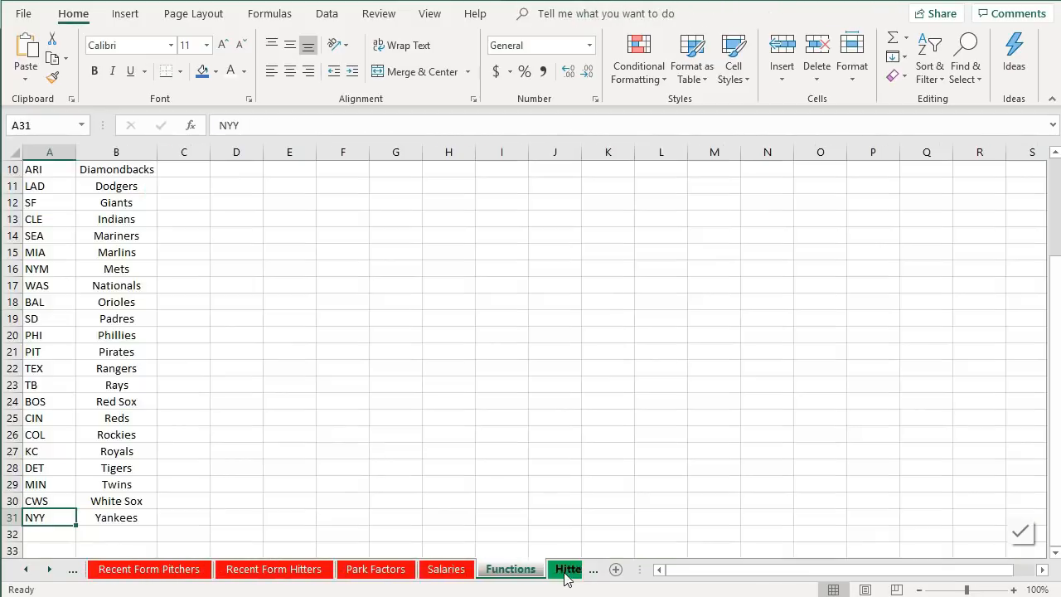
pyautogui.click(570, 571)
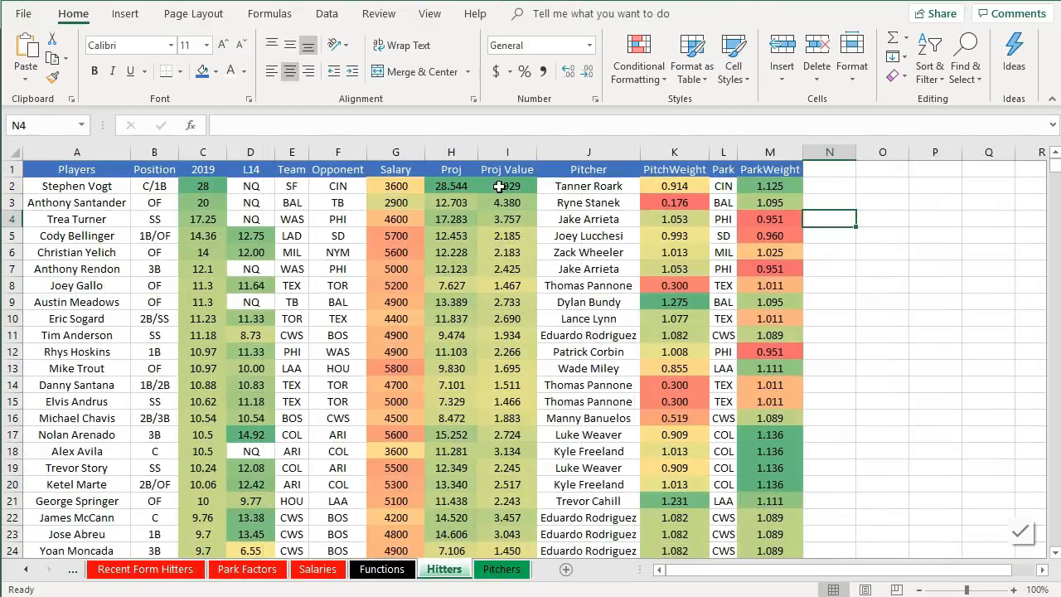
pyautogui.click(656, 187)
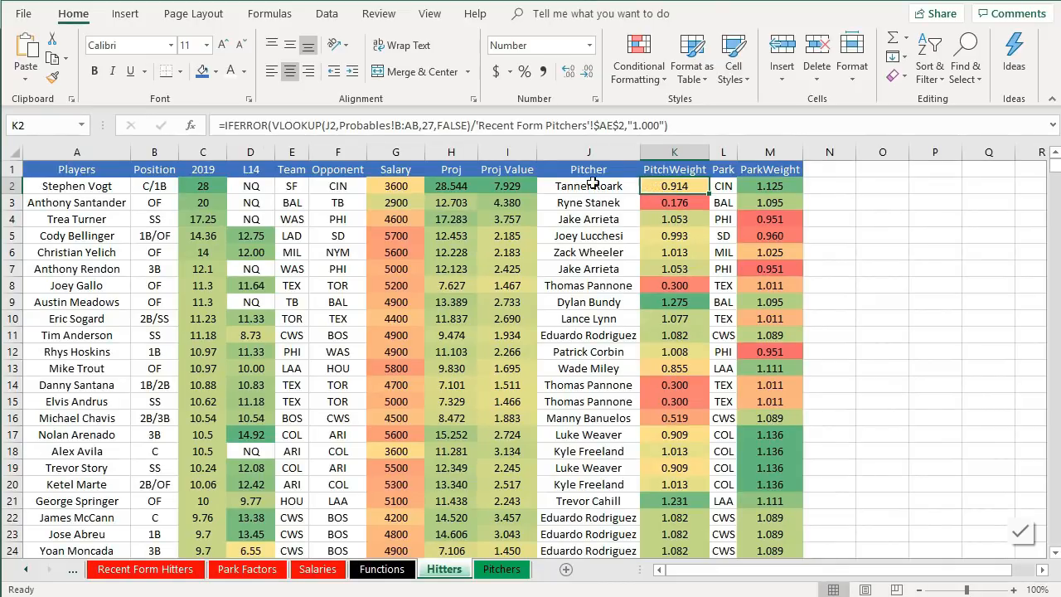
pyautogui.click(218, 184)
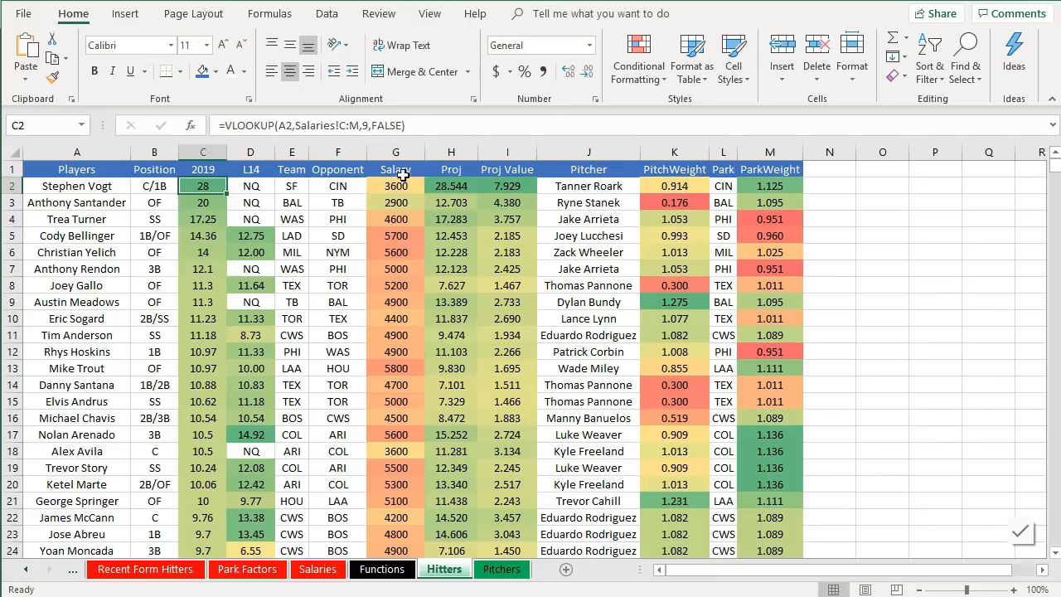
pyautogui.click(589, 186)
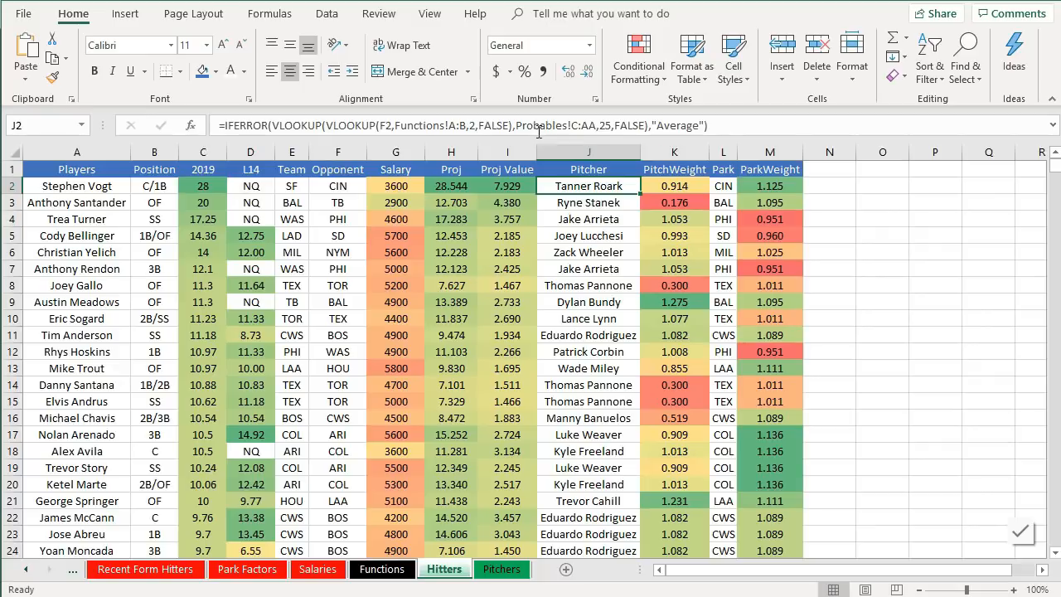
pyautogui.click(508, 125)
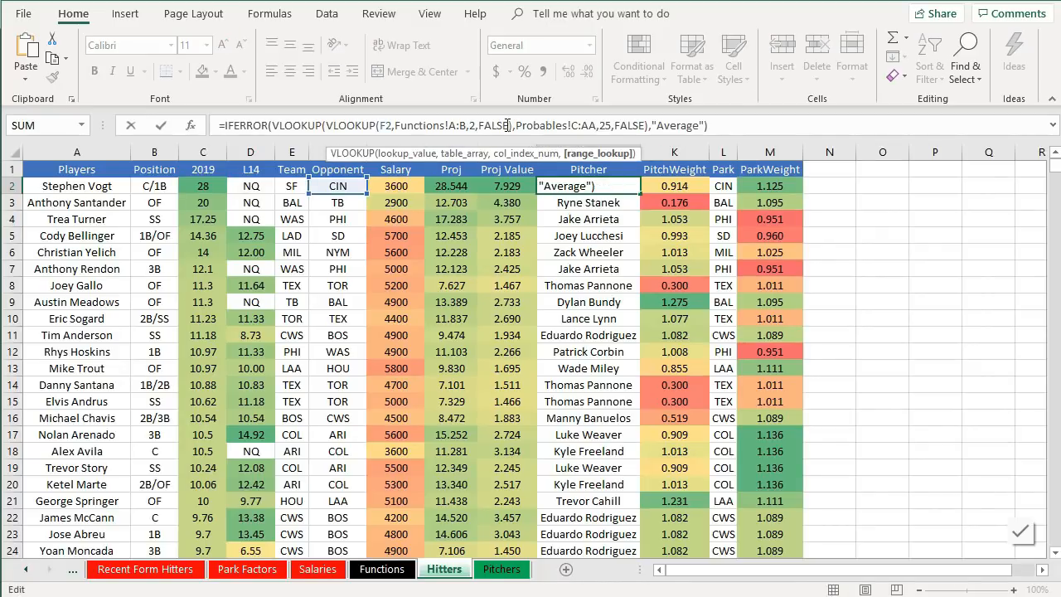
pyautogui.hotkey('ctrl', 'a')
pyautogui.hotkey('ctrl', 'c')
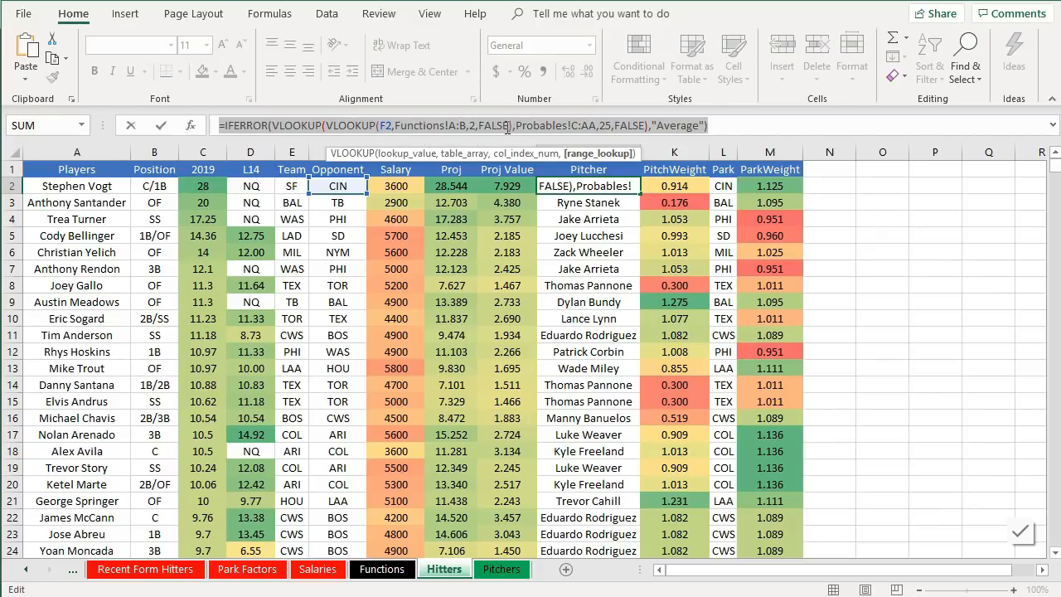
pyautogui.press('Escape')
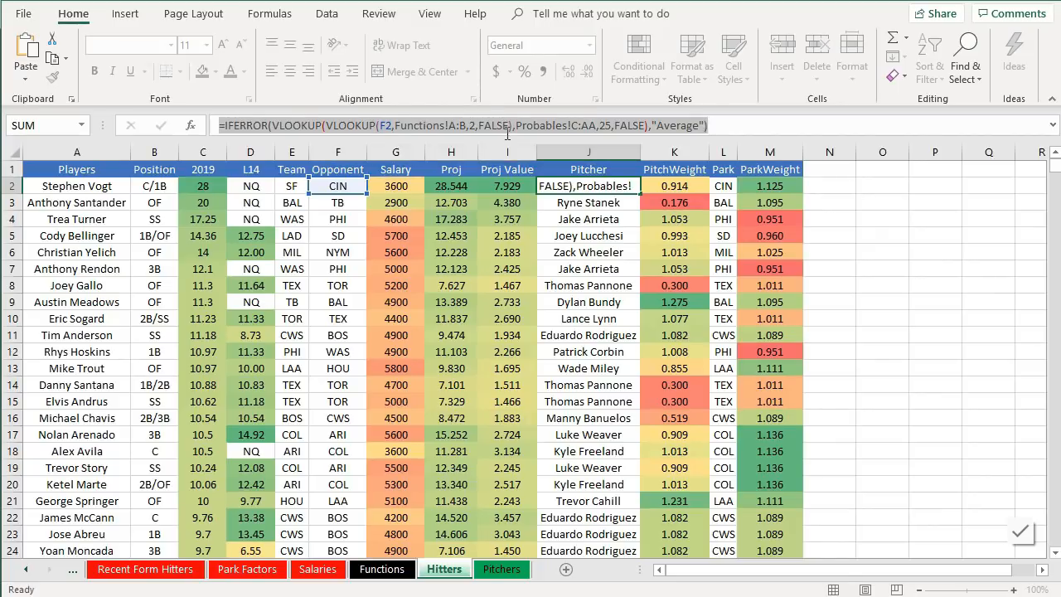
# - Paste the formula into OppWeight cell J2 on the Pitchers sheet, replacing the Probables table reference with TeamHitting
pyautogui.click(504, 569)
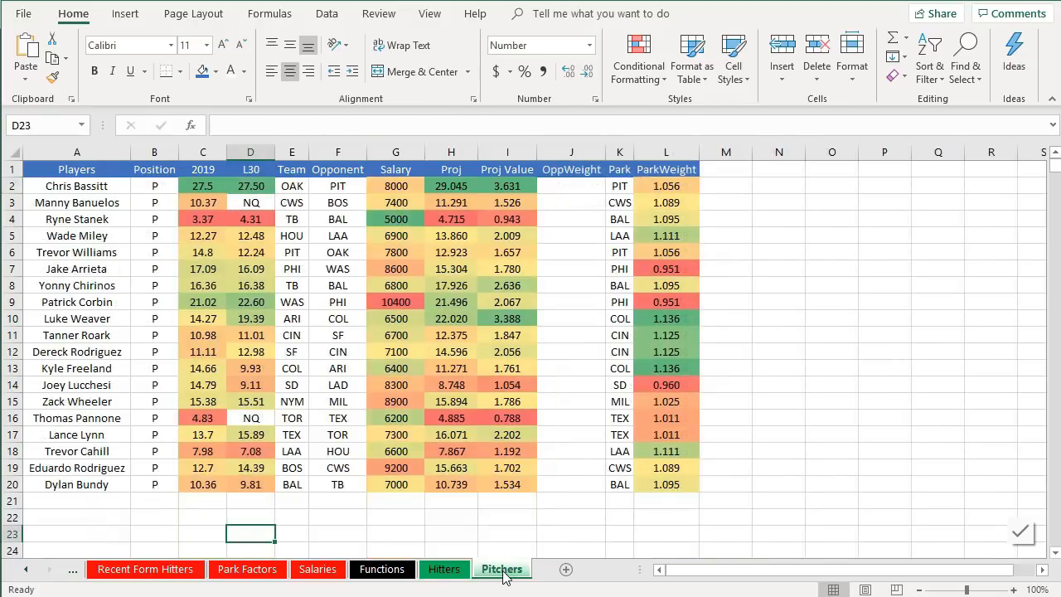
pyautogui.hotkey('ctrl', 'v')
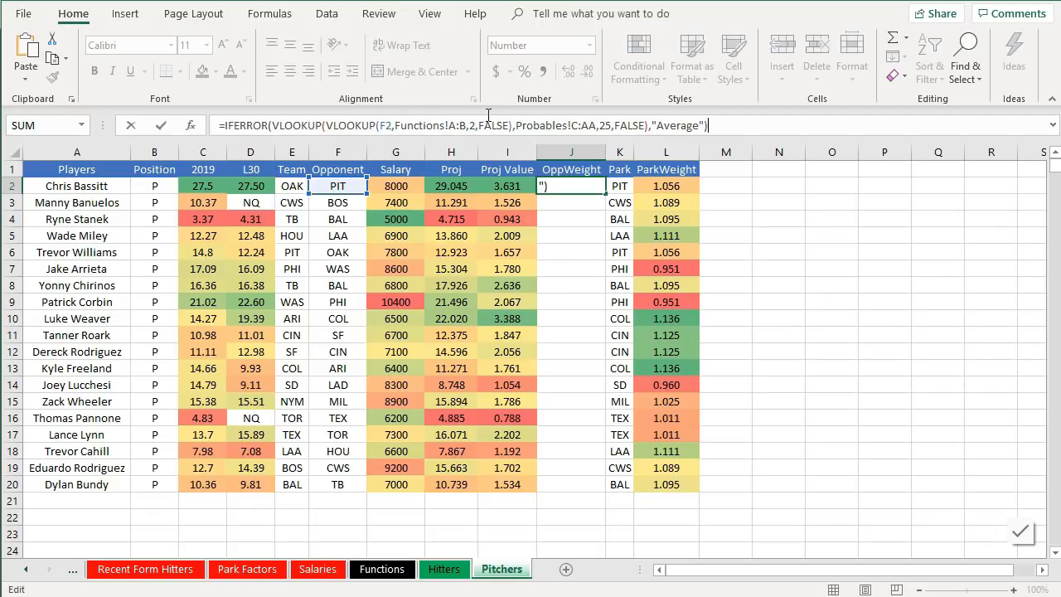
pyautogui.click(522, 122)
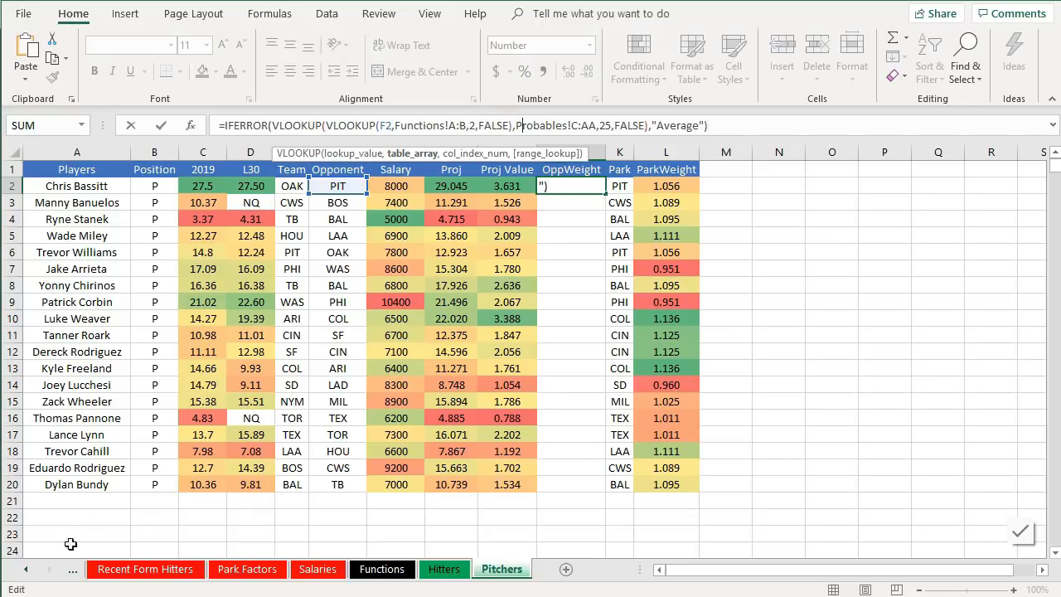
pyautogui.press('Delete')
pyautogui.press('Delete')
pyautogui.press('Delete')
pyautogui.press('Delete')
pyautogui.press('Delete')
pyautogui.press('Delete')
pyautogui.press('Delete')
pyautogui.press('Delete')
pyautogui.press('Delete')
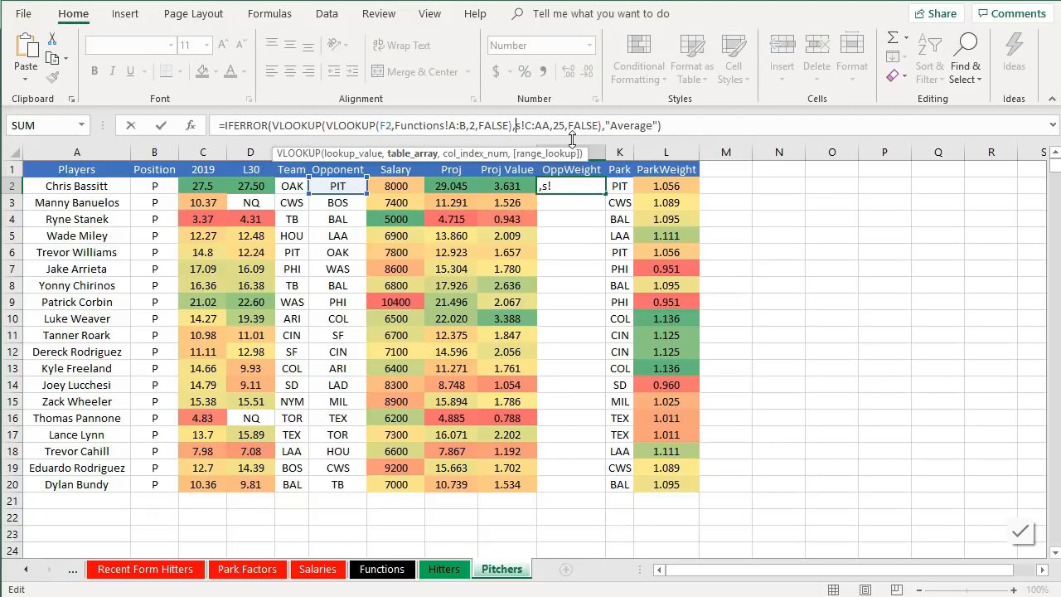
pyautogui.write('TeamH')
pyautogui.write('itting')
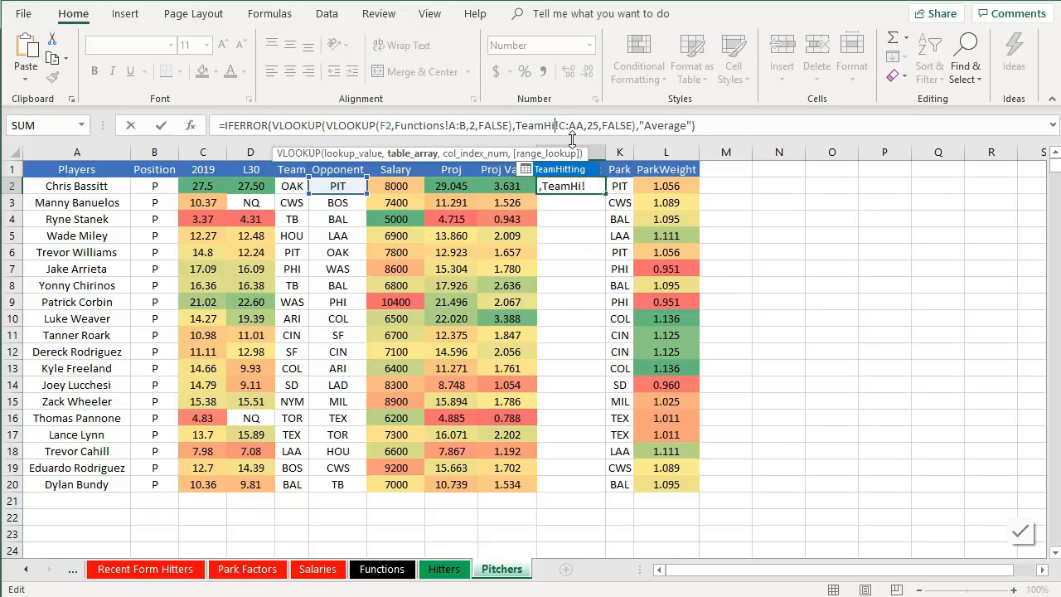
pyautogui.doubleClick(570, 169)
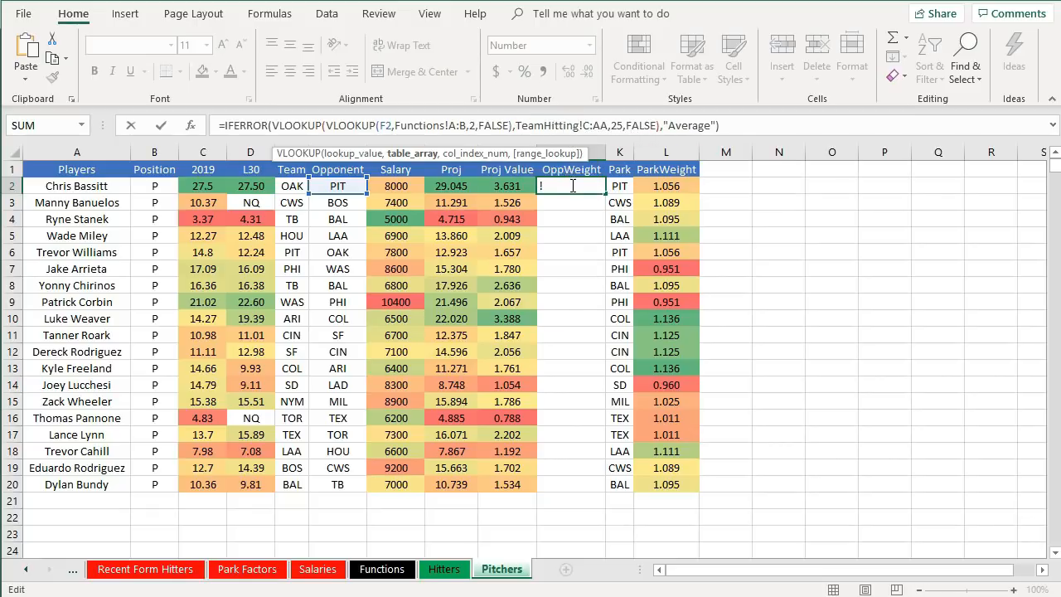
# - Inspect the TeamHitting sheet's column layout and return to the Pitchers sheet
pyautogui.click(69, 576)
pyautogui.click(80, 570)
pyautogui.click(80, 573)
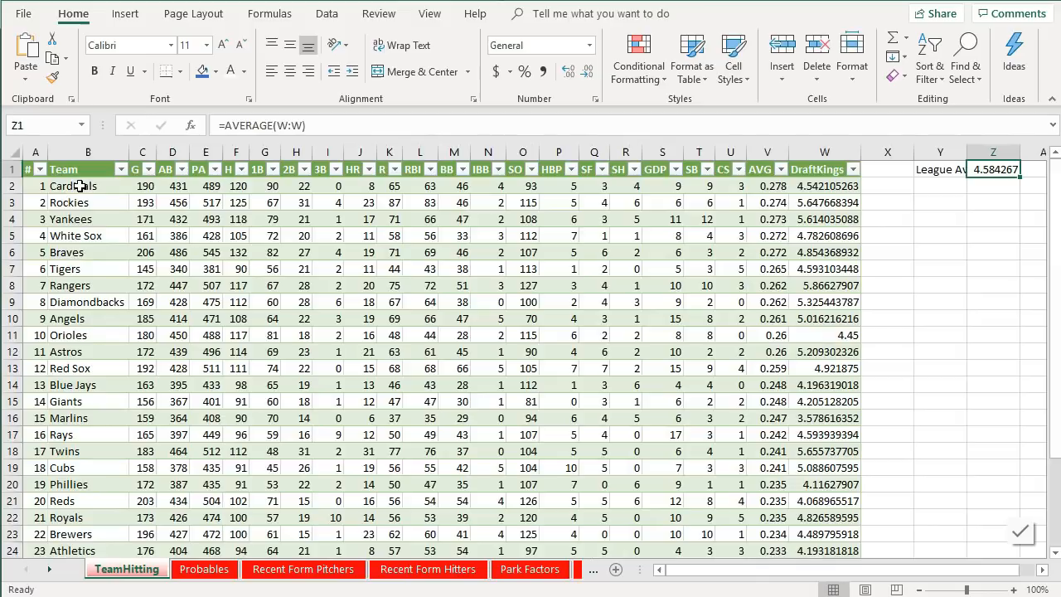
pyautogui.click(593, 569)
pyautogui.click(594, 572)
pyautogui.click(560, 576)
pyautogui.hotkey('ctrl', 'pagedown')
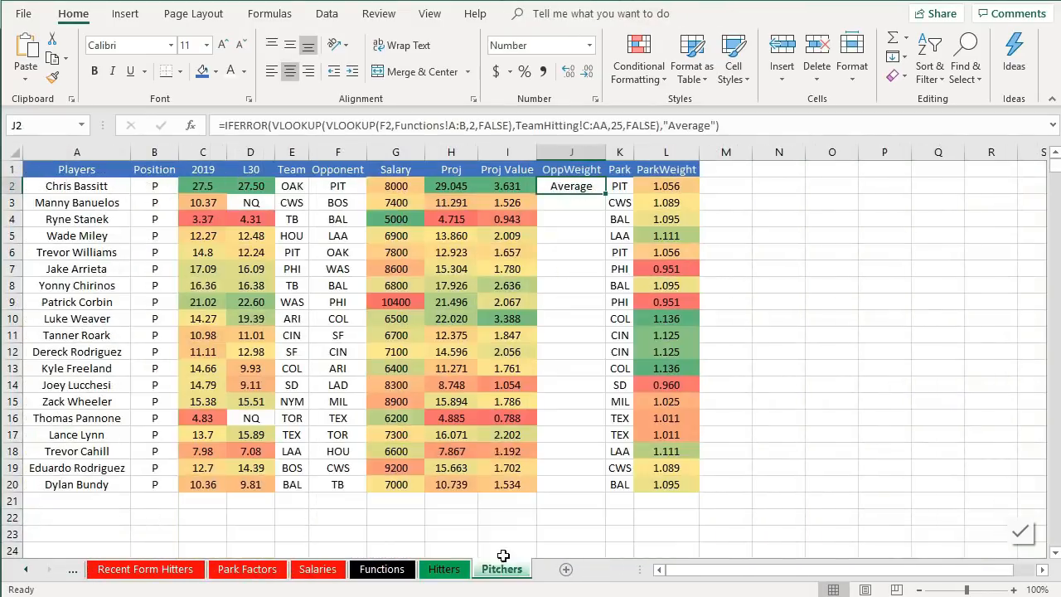
# - Change the OppWeight formula's team-hitting lookup to range TeamHitting!B:W with column index 2
pyautogui.click(587, 125)
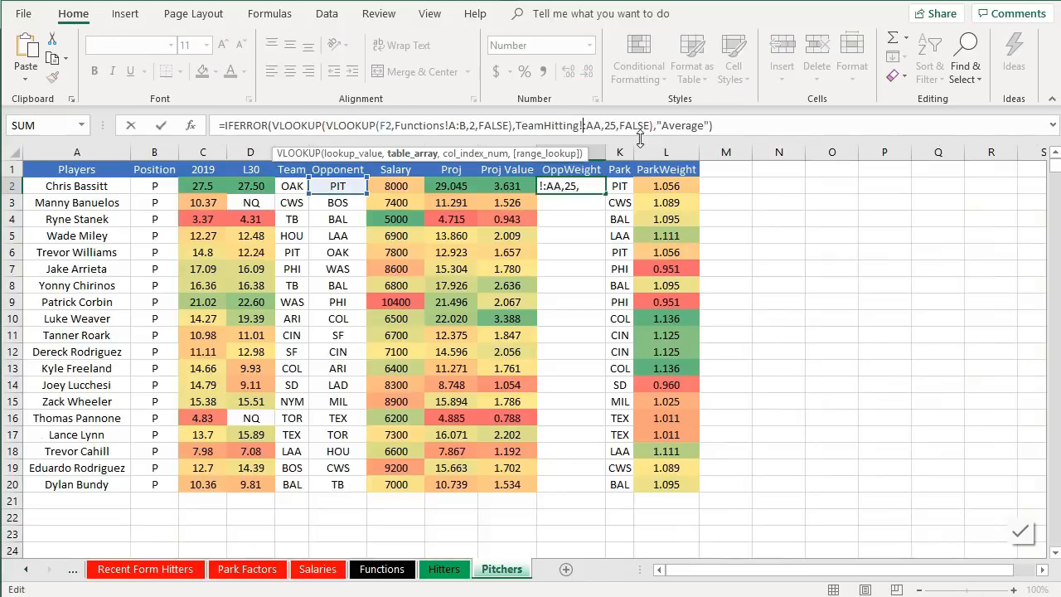
pyautogui.press('Delete')
pyautogui.press('Delete')
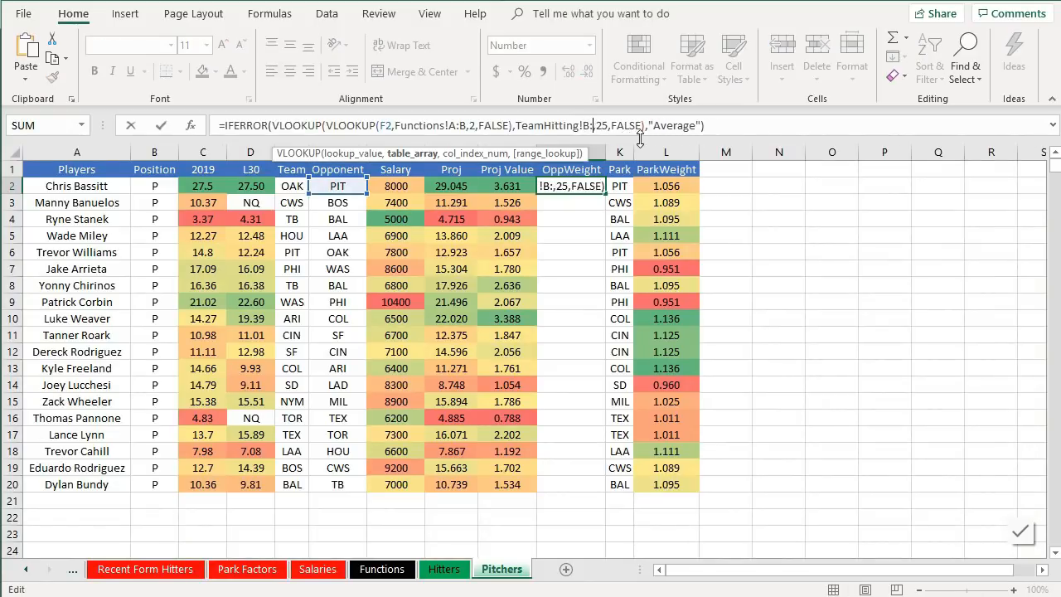
pyautogui.write('W')
pyautogui.press('Right')
pyautogui.press('Right')
pyautogui.press('Delete')
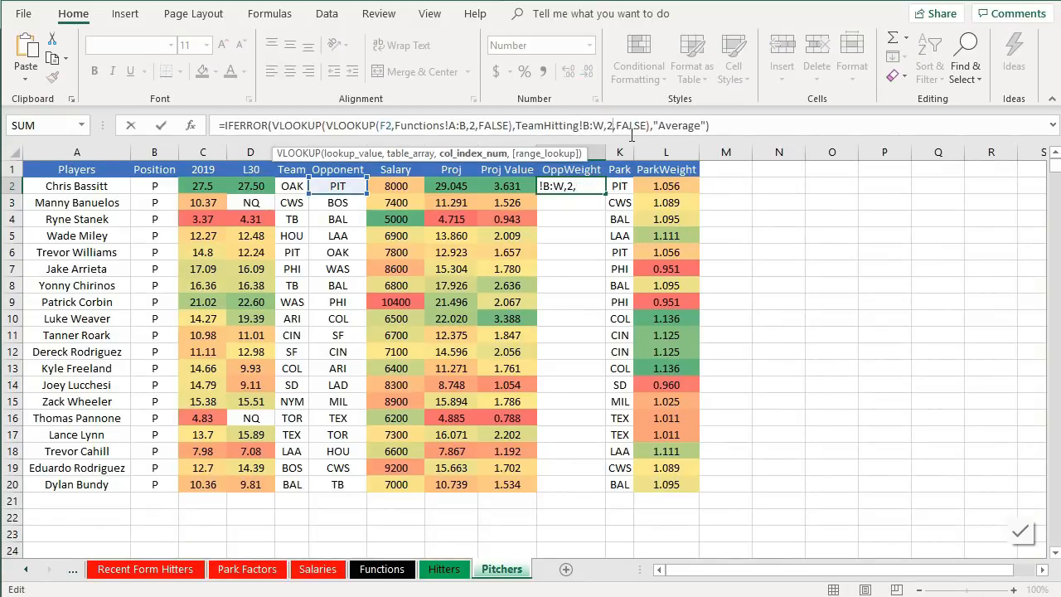
pyautogui.press('Return')
pyautogui.click(585, 184)
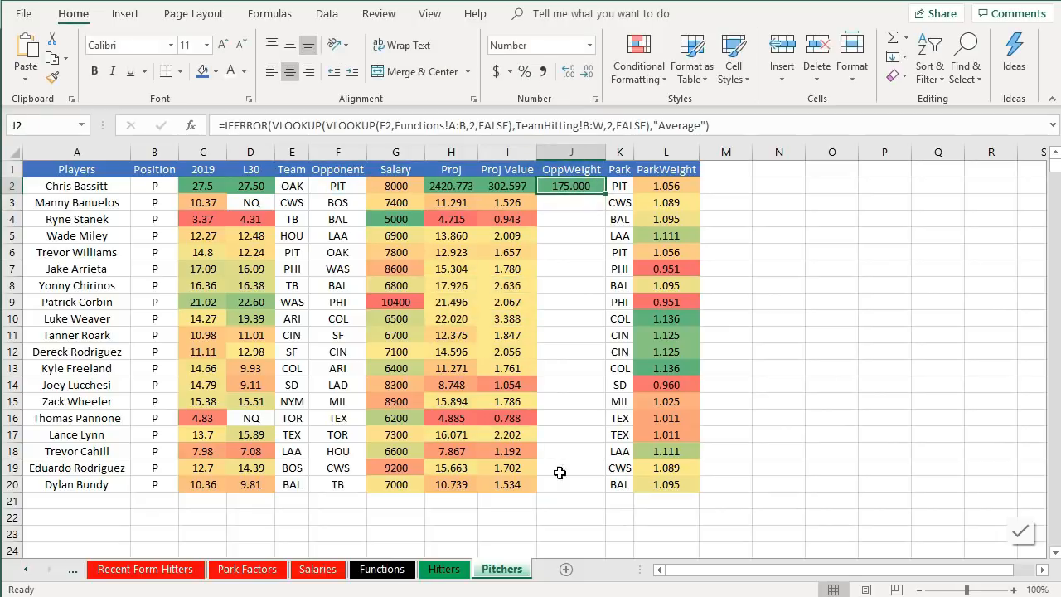
# - Look over the Pirates row on the TeamHitting sheet and return to the Pitchers sheet
pyautogui.click(25, 570)
pyautogui.click(25, 570)
pyautogui.click(24, 571)
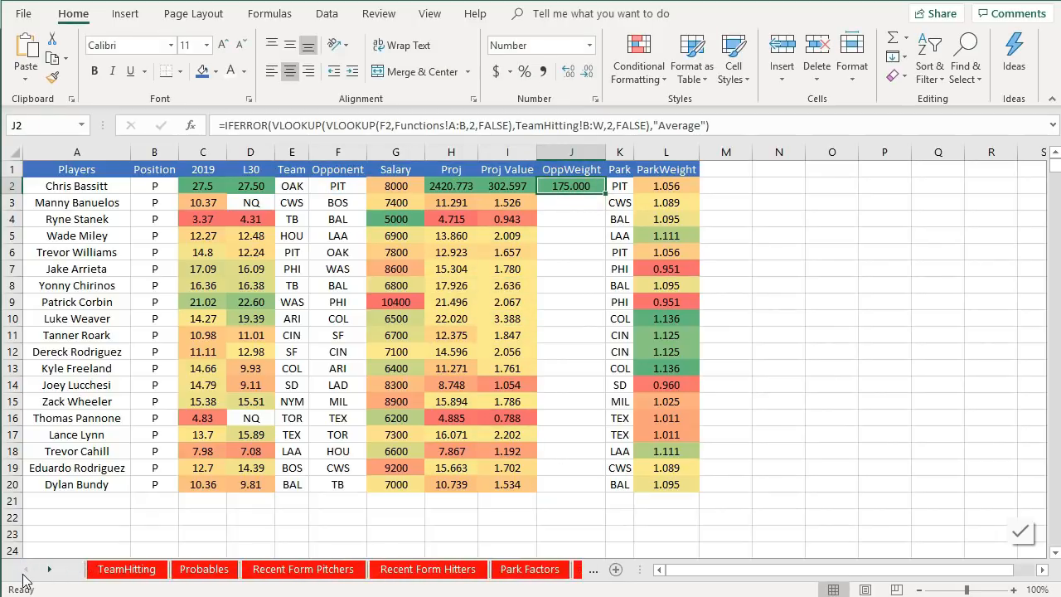
pyautogui.click(125, 572)
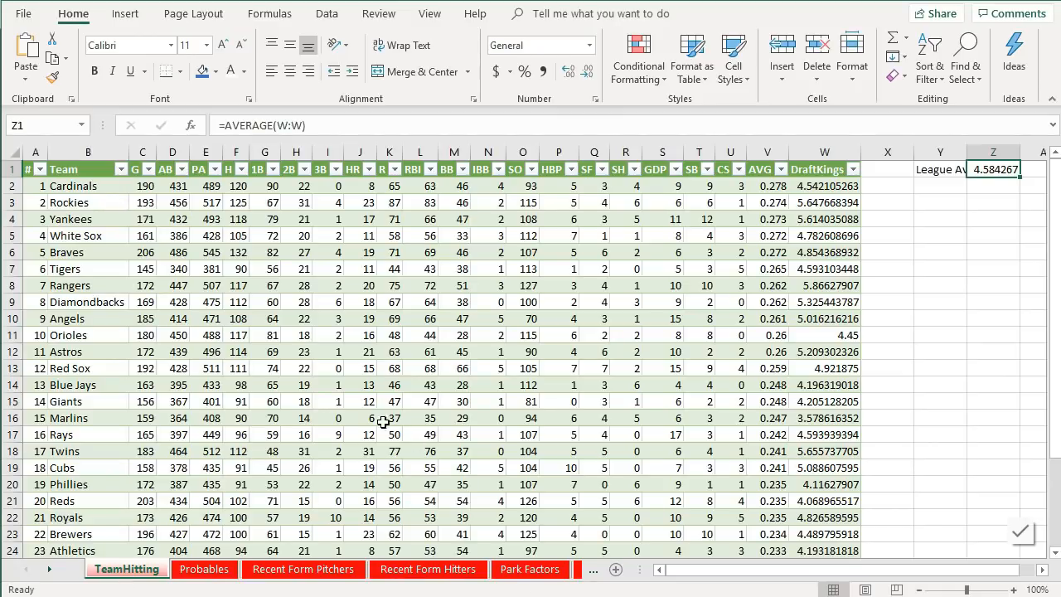
pyautogui.scroll(-2, 151, 370)
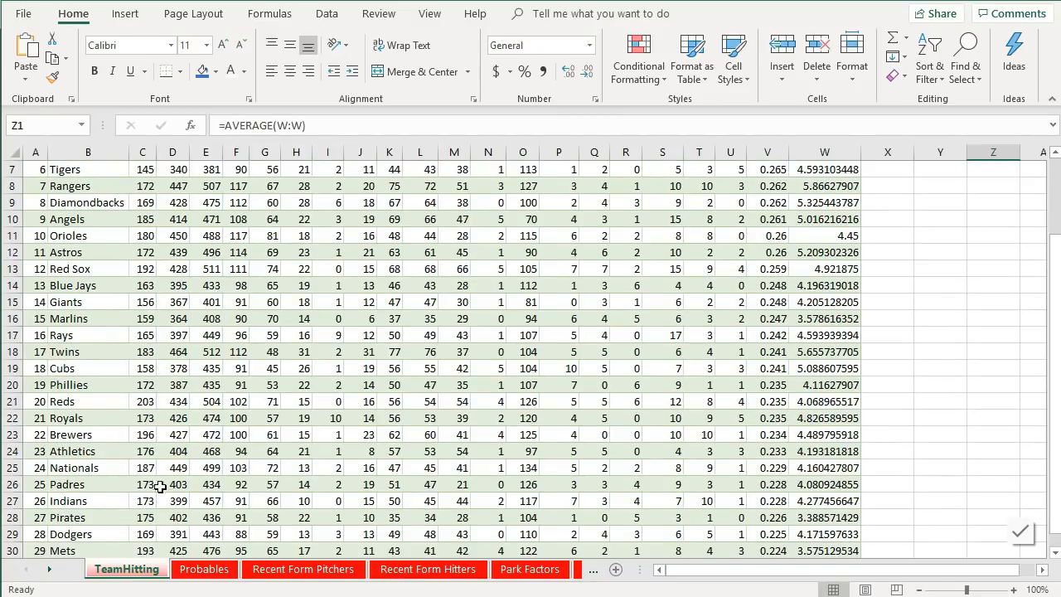
pyautogui.scroll(-1, 154, 470)
pyautogui.scroll(-2, 154, 469)
pyautogui.click(122, 425)
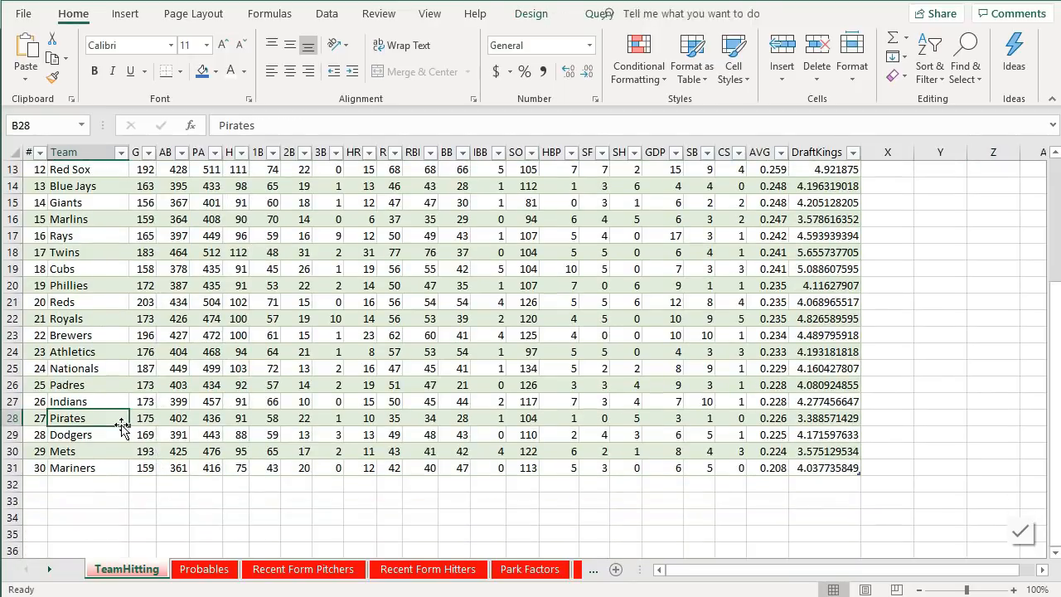
pyautogui.scroll(3, 122, 425)
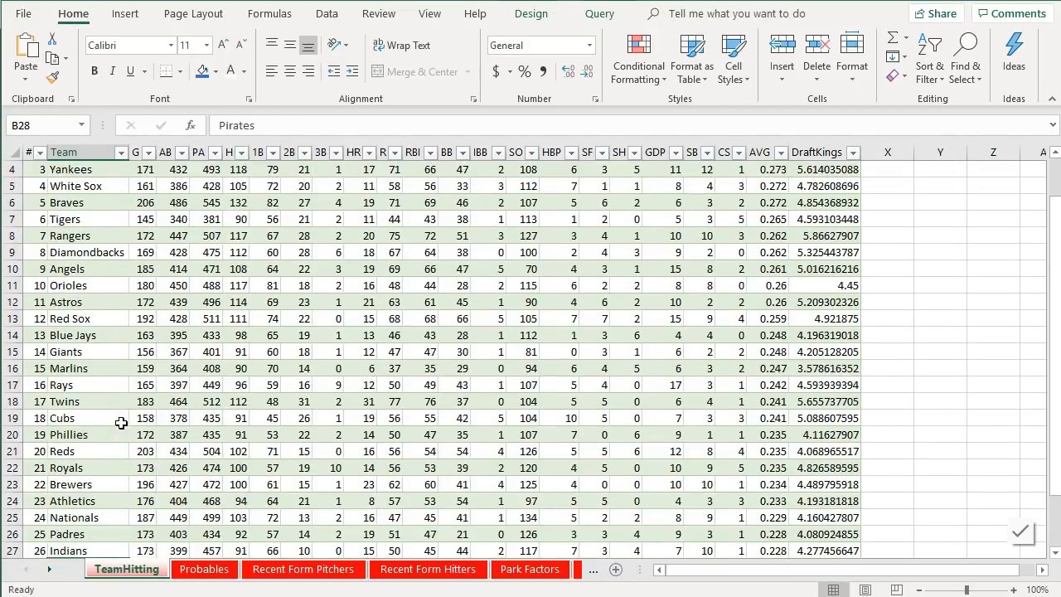
pyautogui.click(598, 572)
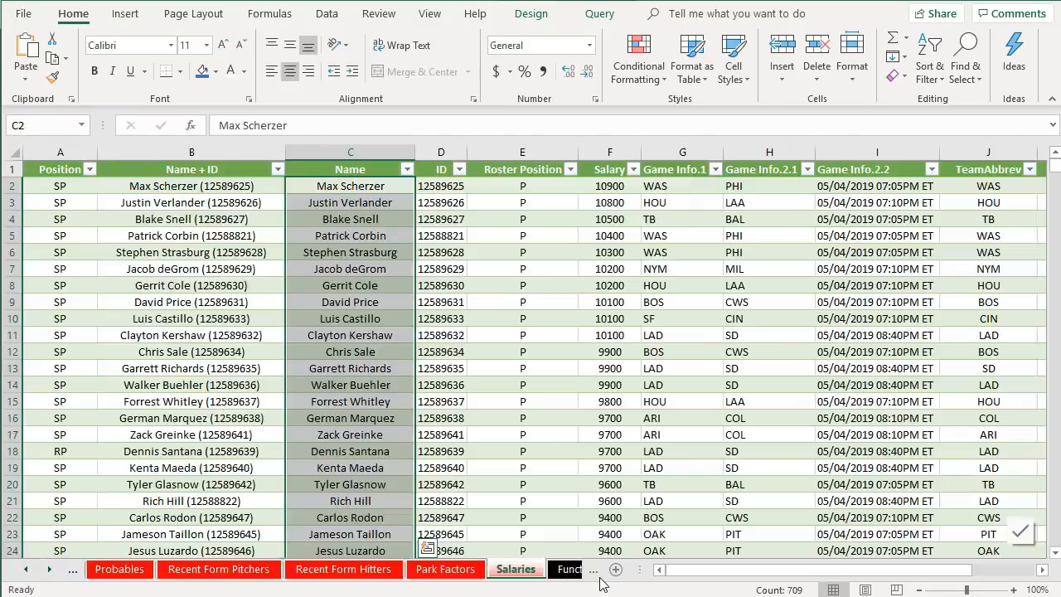
pyautogui.click(599, 572)
pyautogui.click(598, 571)
pyautogui.click(506, 571)
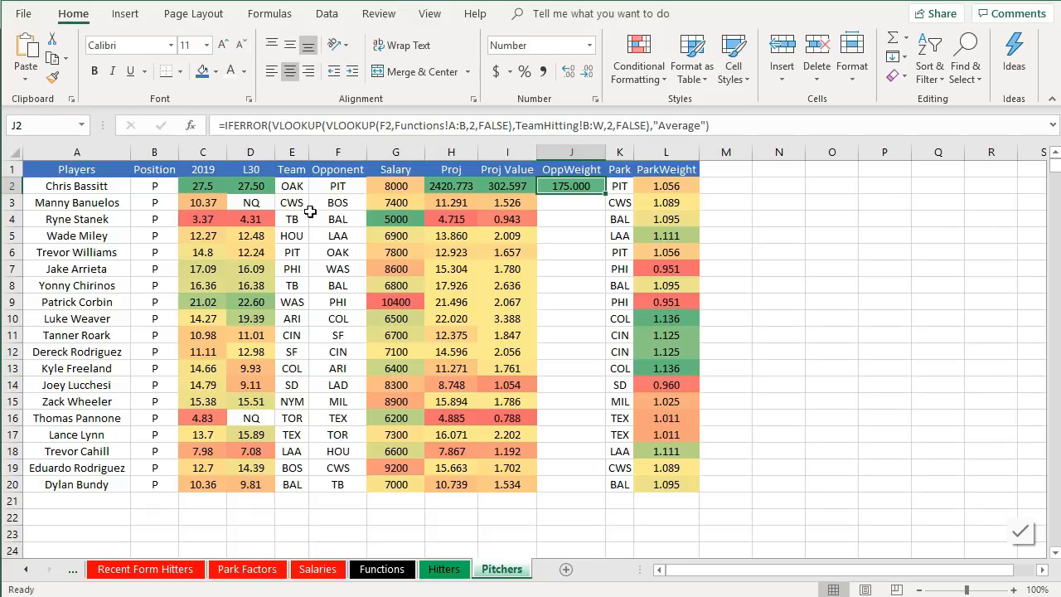
# - Check the PIT team-name mapping on the Functions sheet and go back to the TeamHitting sheet
pyautogui.click(381, 571)
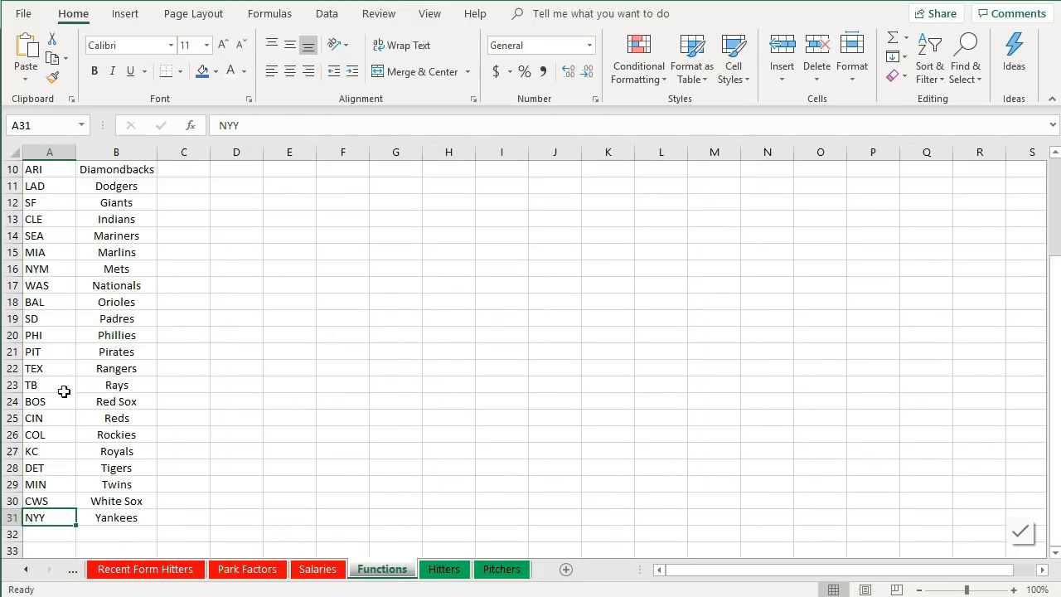
pyautogui.click(34, 355)
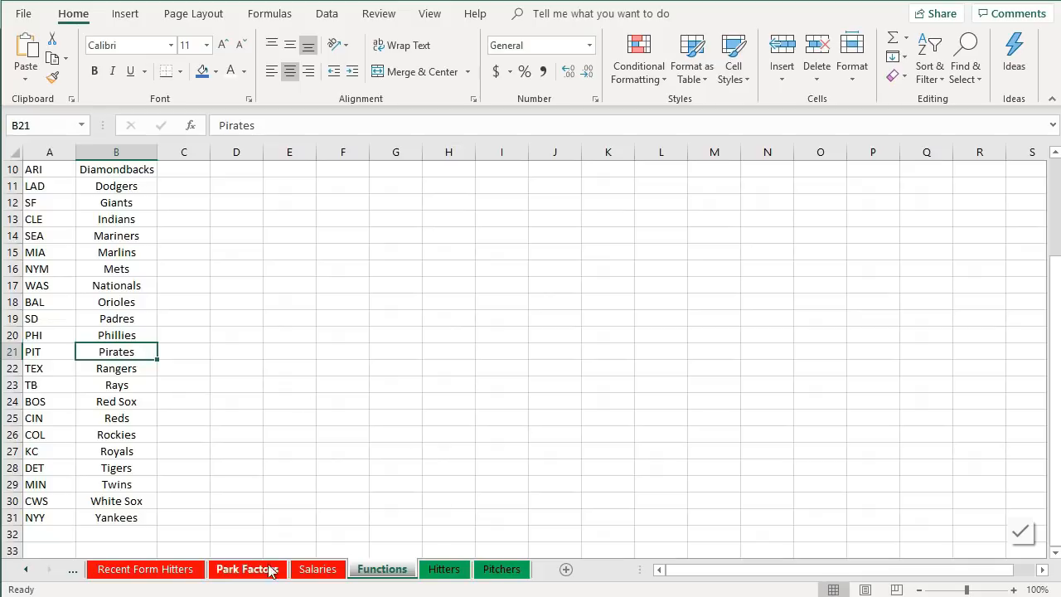
pyautogui.click(78, 574)
pyautogui.click(77, 573)
pyautogui.click(76, 573)
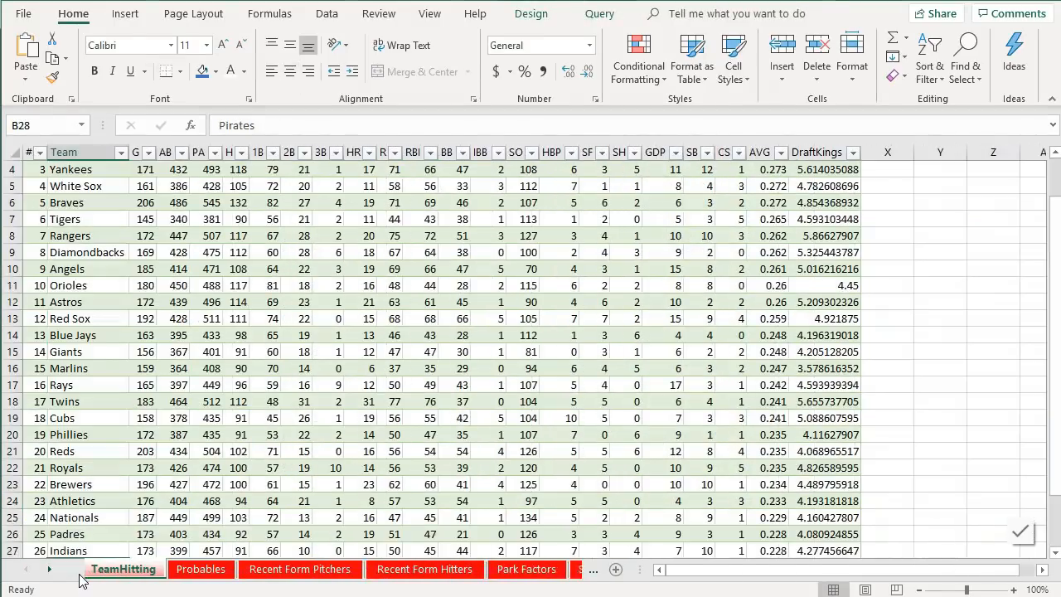
pyautogui.scroll(1, 124, 446)
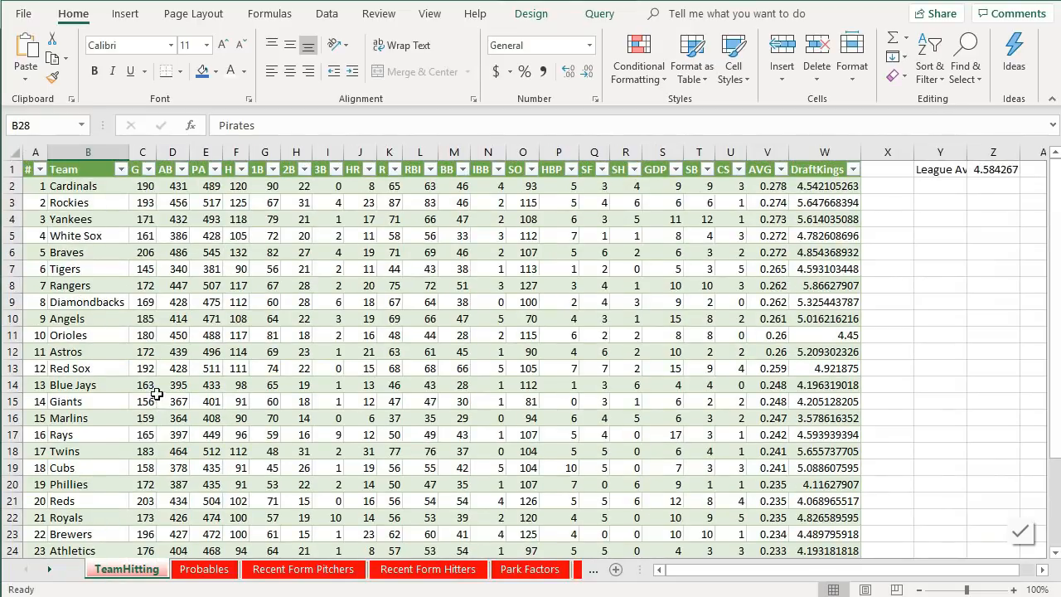
# - Step across the TeamHitting row from the Team column to the DraftKings column to count column positions
pyautogui.click(143, 184)
pyautogui.press('Right')
pyautogui.press('Right')
pyautogui.press('Right')
pyautogui.press('Right')
pyautogui.press('Right')
pyautogui.press('Right')
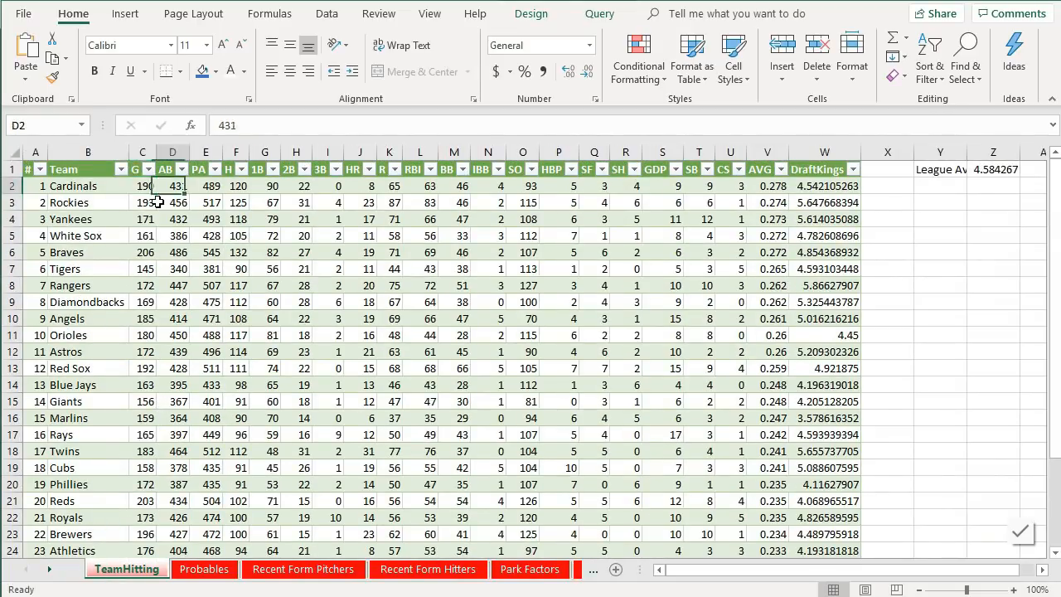
pyautogui.press('Right')
pyautogui.press('Right')
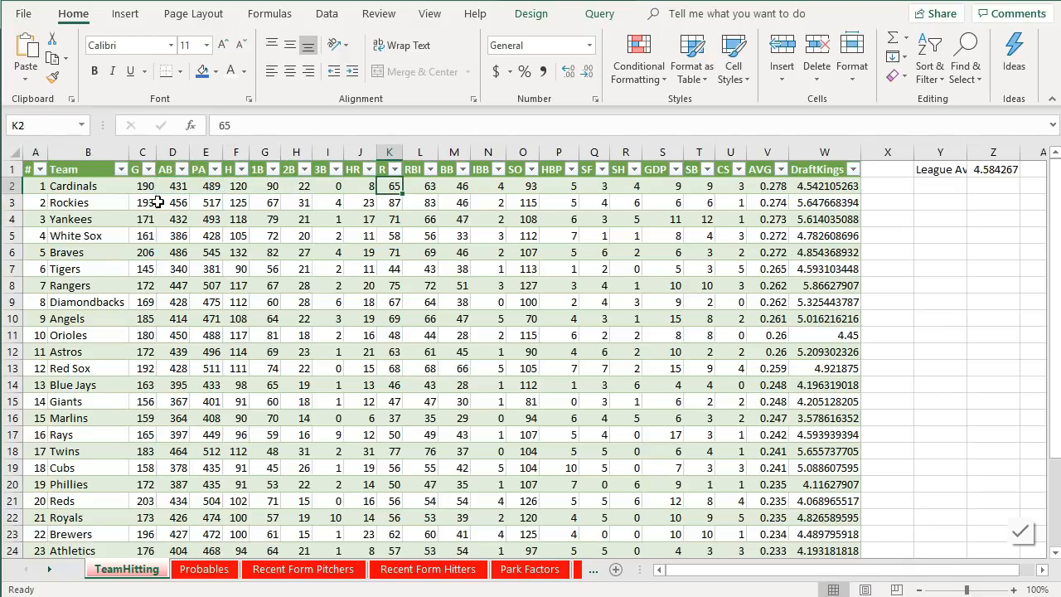
pyautogui.press('Right')
pyautogui.press('Right')
pyautogui.press('Right')
pyautogui.press('Right')
pyautogui.press('Right')
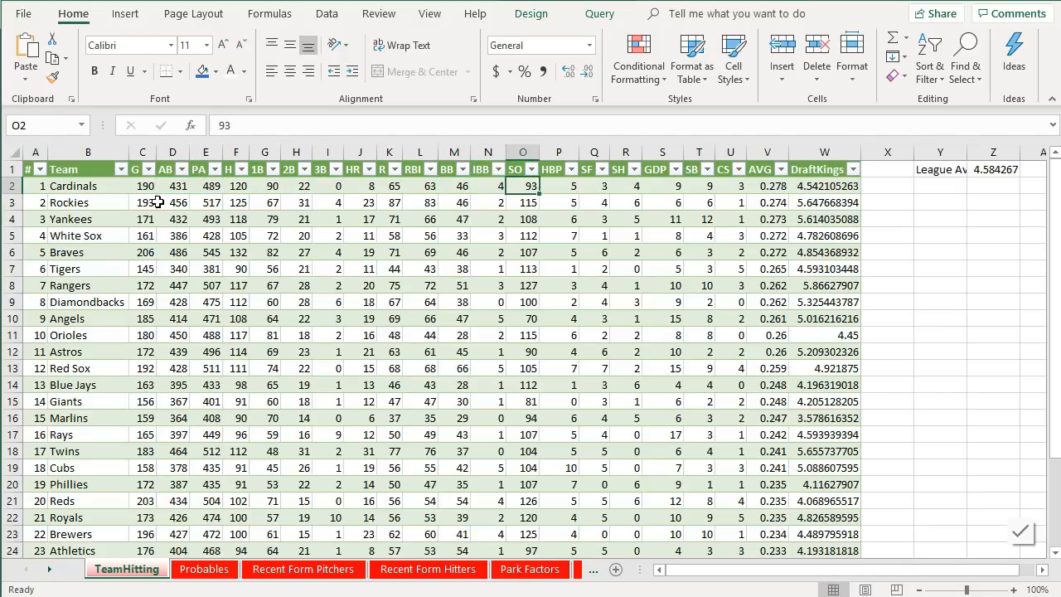
pyautogui.press('Right')
pyautogui.press('Right')
pyautogui.press('Right')
pyautogui.press('Right')
pyautogui.press('Right')
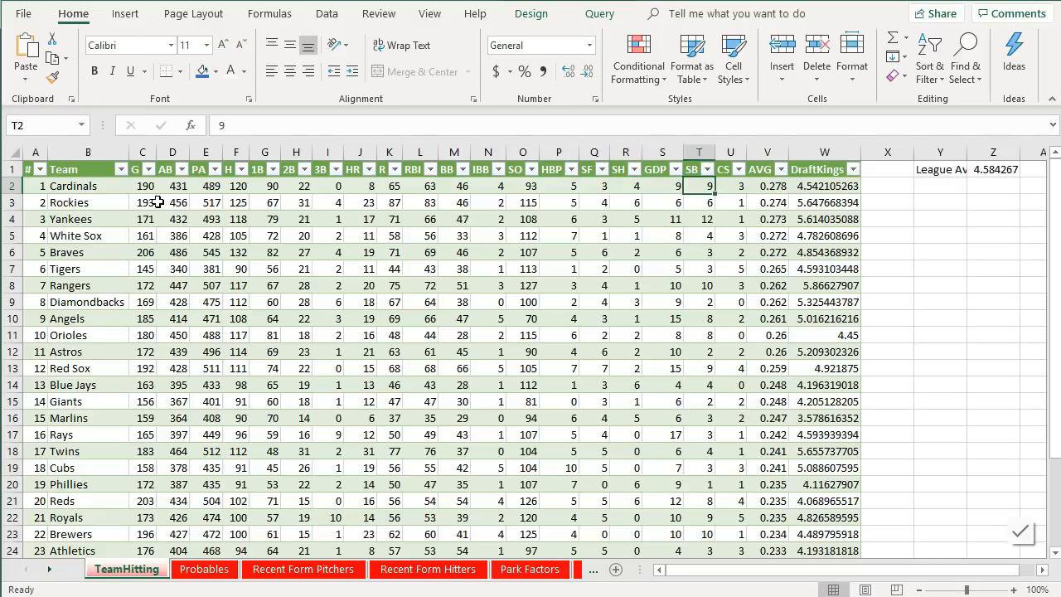
pyautogui.press('Right')
pyautogui.press('Right')
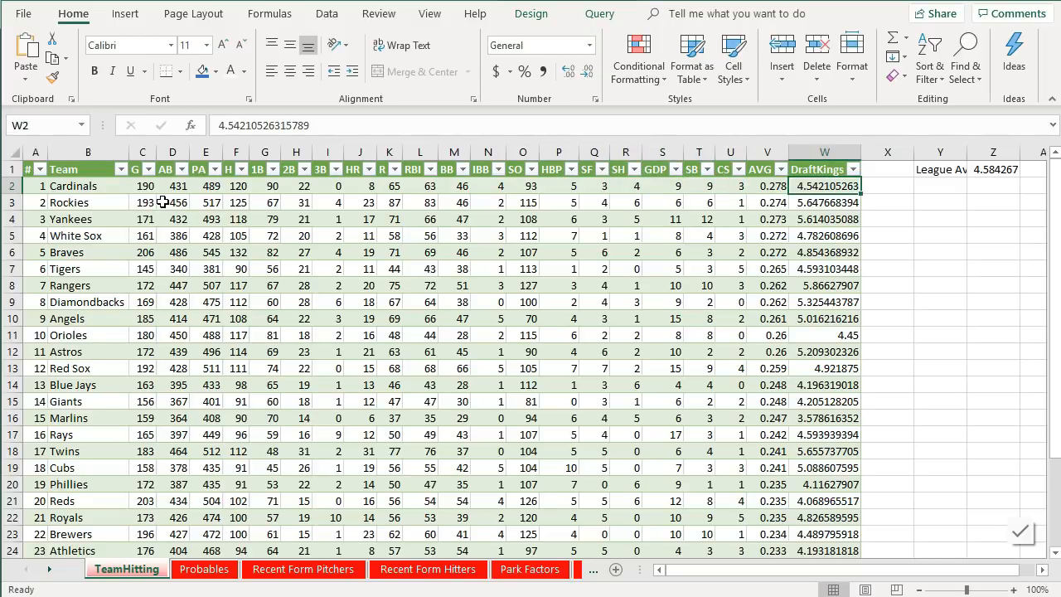
# - Try to change the Functions lookup's column index to 22 in the OppWeight formula, then undo it
pyautogui.click(592, 569)
pyautogui.click(592, 572)
pyautogui.click(594, 578)
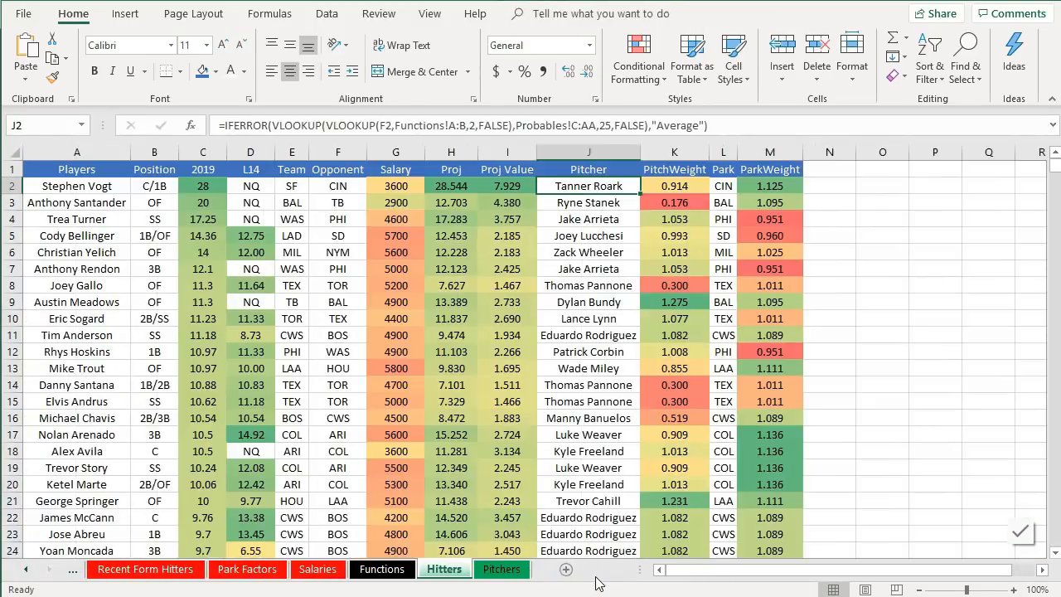
pyautogui.click(501, 571)
pyautogui.click(470, 125)
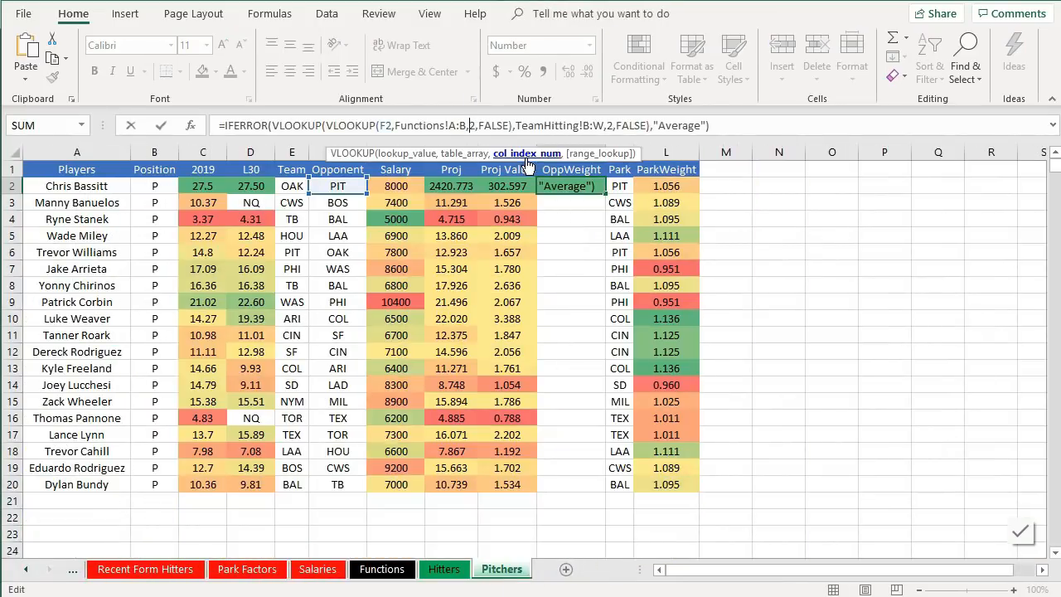
pyautogui.write('2')
pyautogui.press('Return')
pyautogui.click(584, 186)
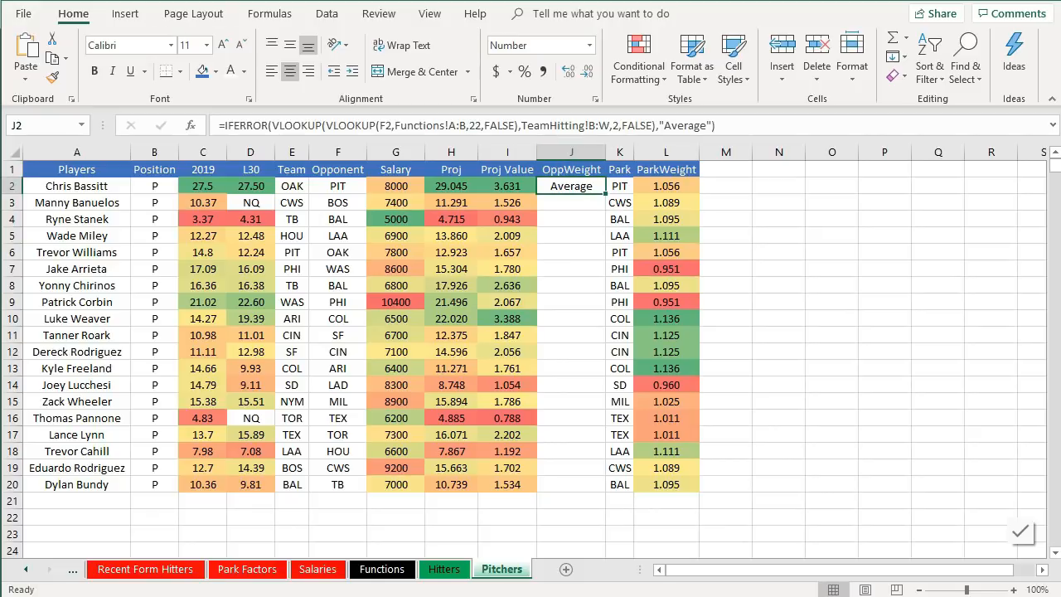
pyautogui.hotkey('ctrl', 'z')
# - Set the TeamHitting lookup's column index to 22 in the OppWeight formula in J2
pyautogui.click(612, 125)
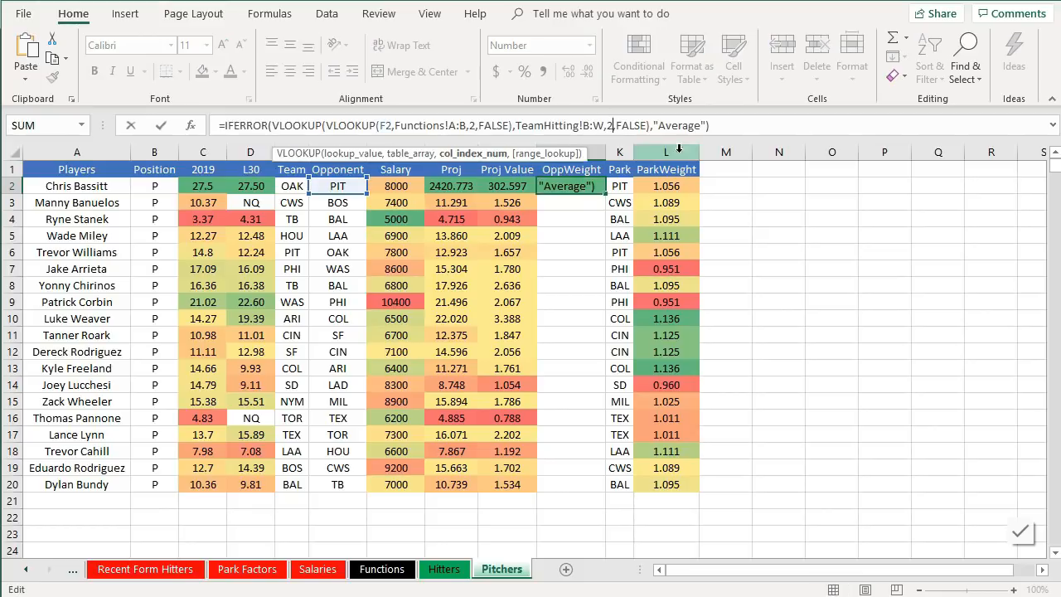
pyautogui.write('2')
pyautogui.press('Return')
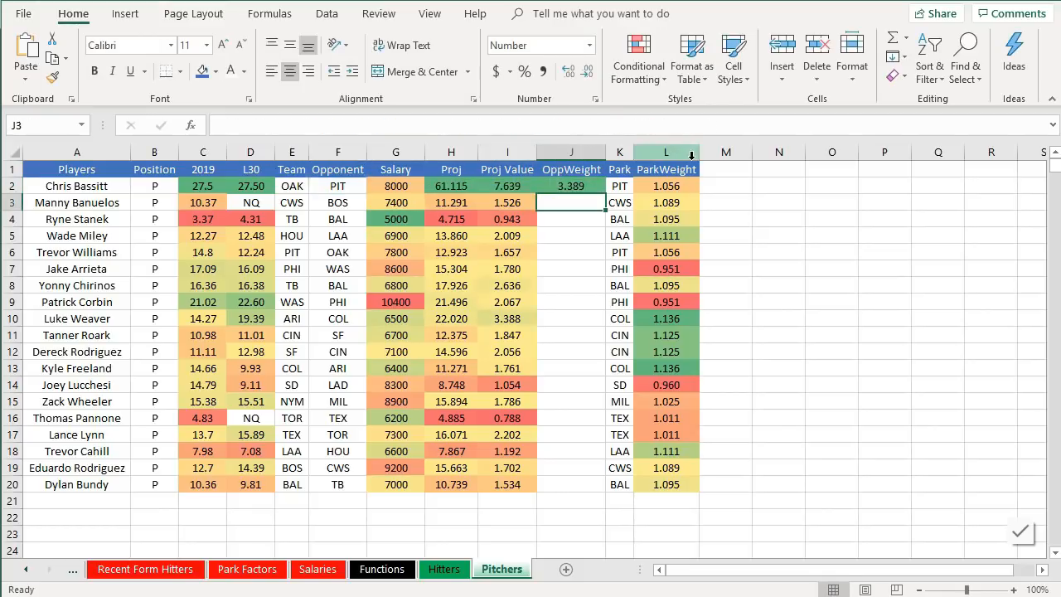
pyautogui.click(587, 190)
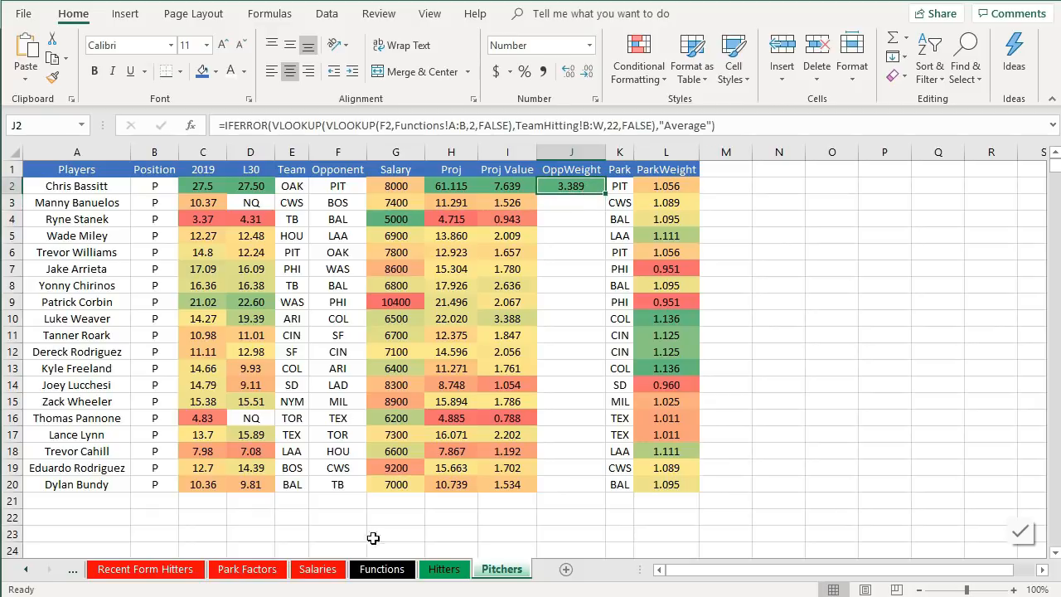
# - Check the Pirates' DraftKings value on the TeamHitting sheet and return to the Pitchers sheet
pyautogui.rightClick(73, 575)
pyautogui.click(72, 575)
pyautogui.click(73, 576)
pyautogui.click(73, 575)
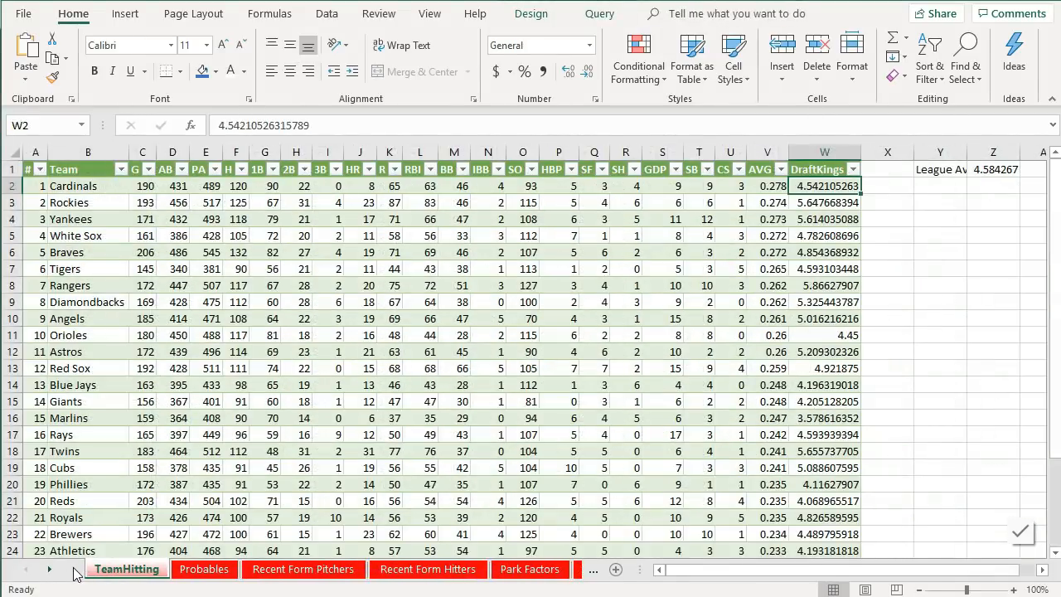
pyautogui.scroll(-3, 87, 419)
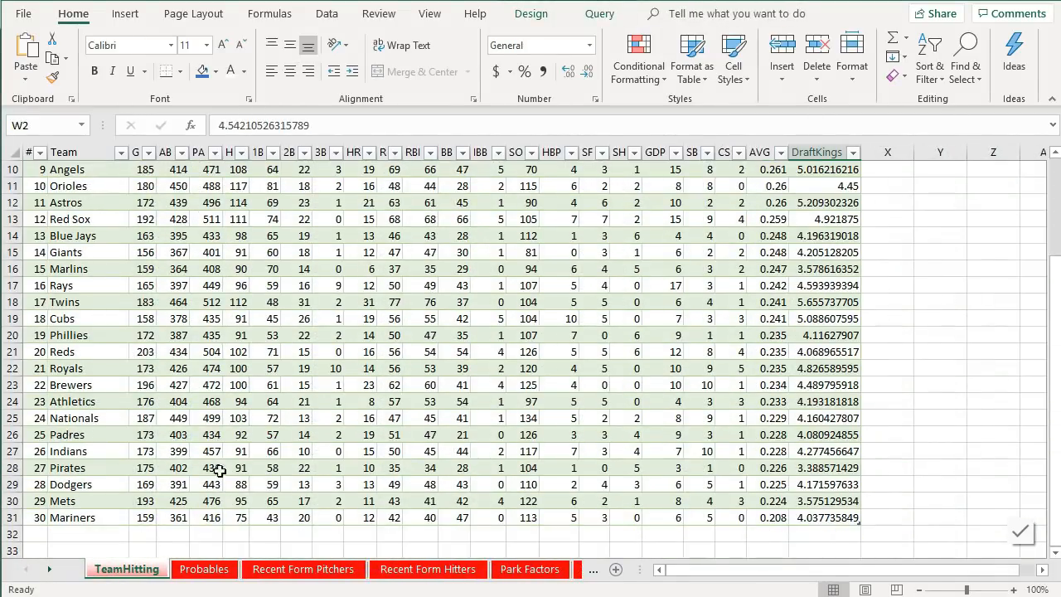
pyautogui.click(834, 469)
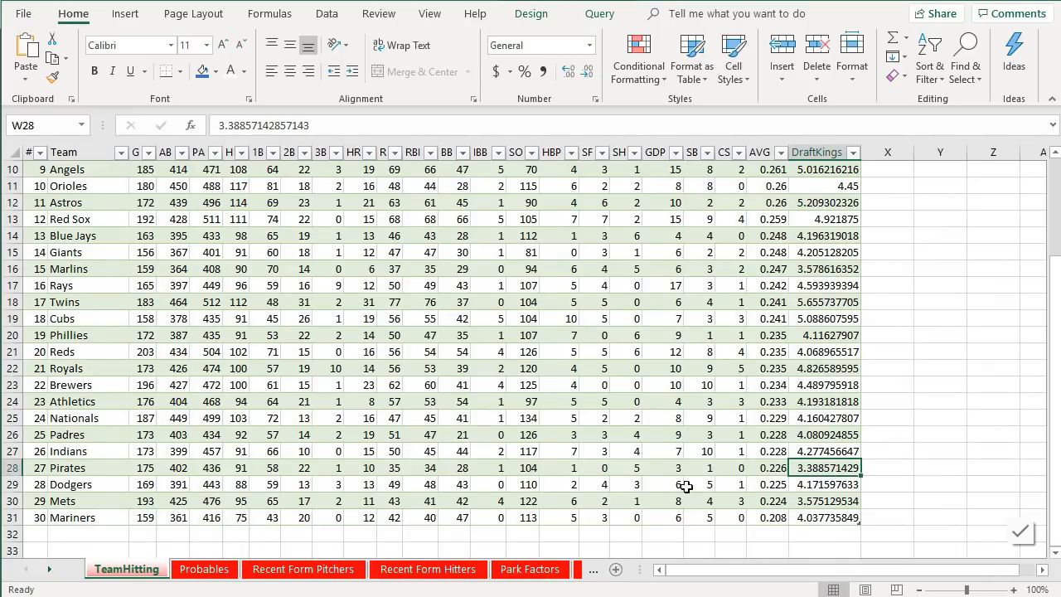
pyautogui.scroll(3, 687, 487)
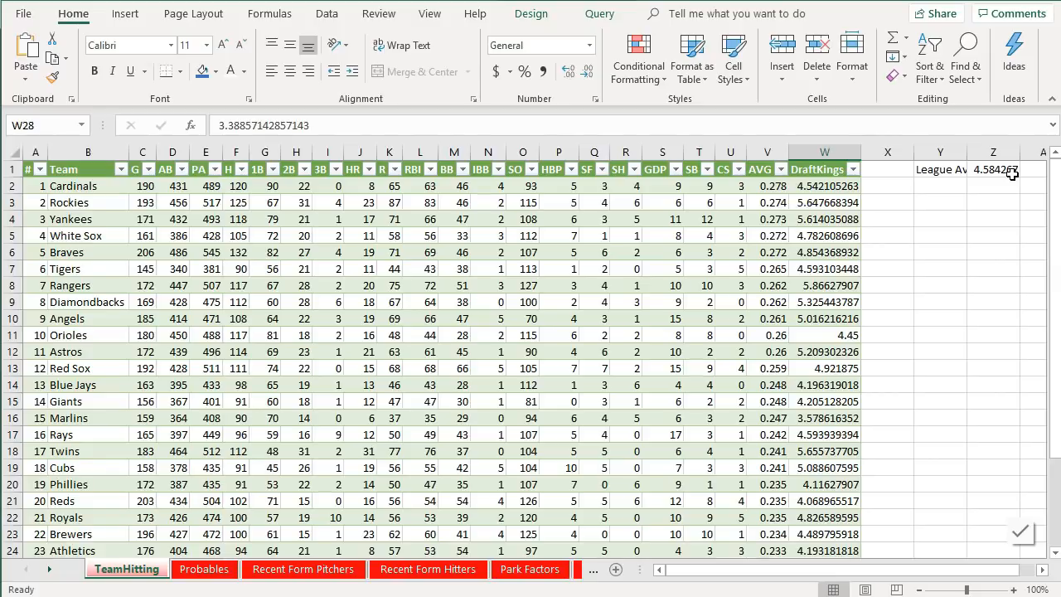
pyautogui.click(593, 569)
pyautogui.click(593, 569)
pyautogui.click(593, 572)
pyautogui.click(521, 572)
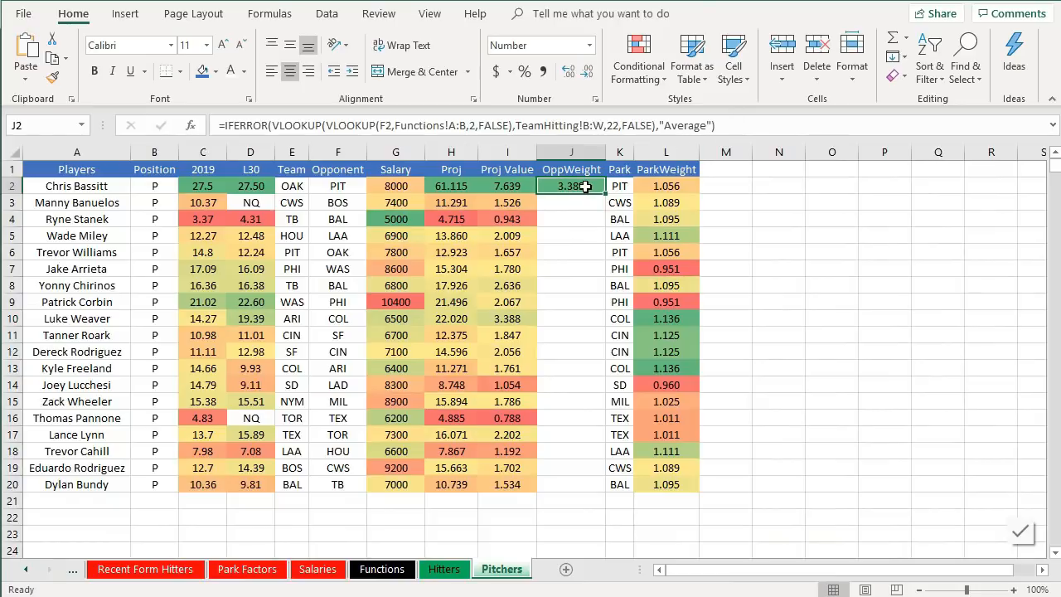
# - Wrap the OppWeight formula in parentheses and divide it by the league average TeamHitting!$Z$1
pyautogui.click(749, 126)
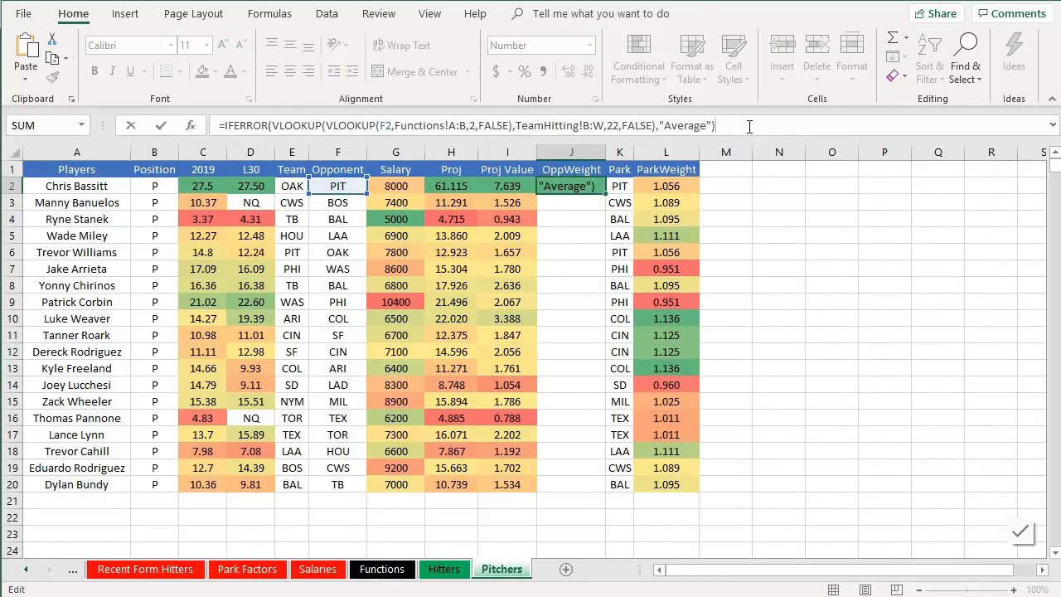
pyautogui.write(')')
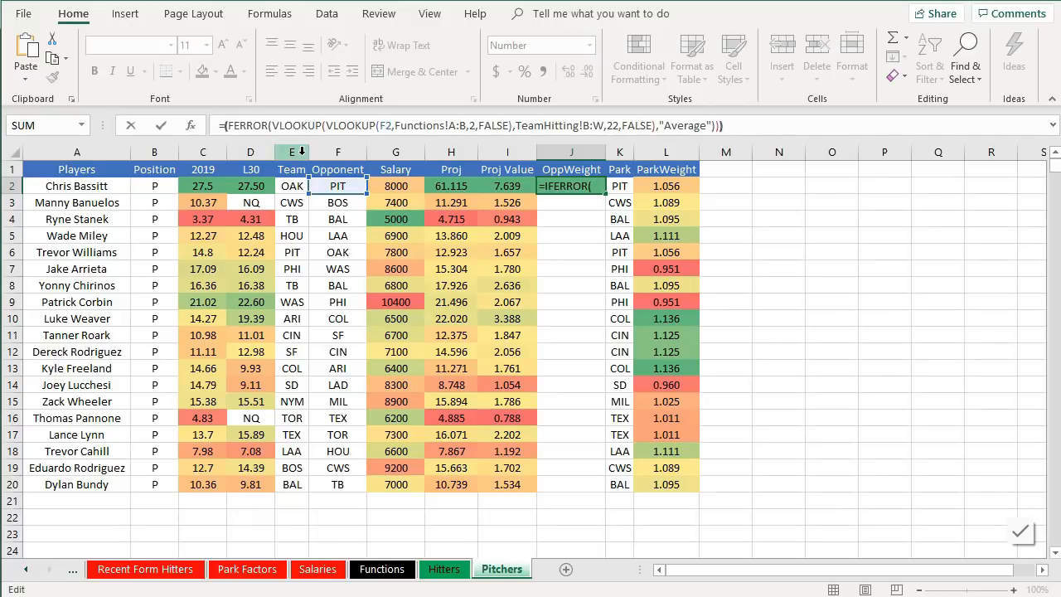
pyautogui.write('(')
pyautogui.click(760, 128)
pyautogui.write('/')
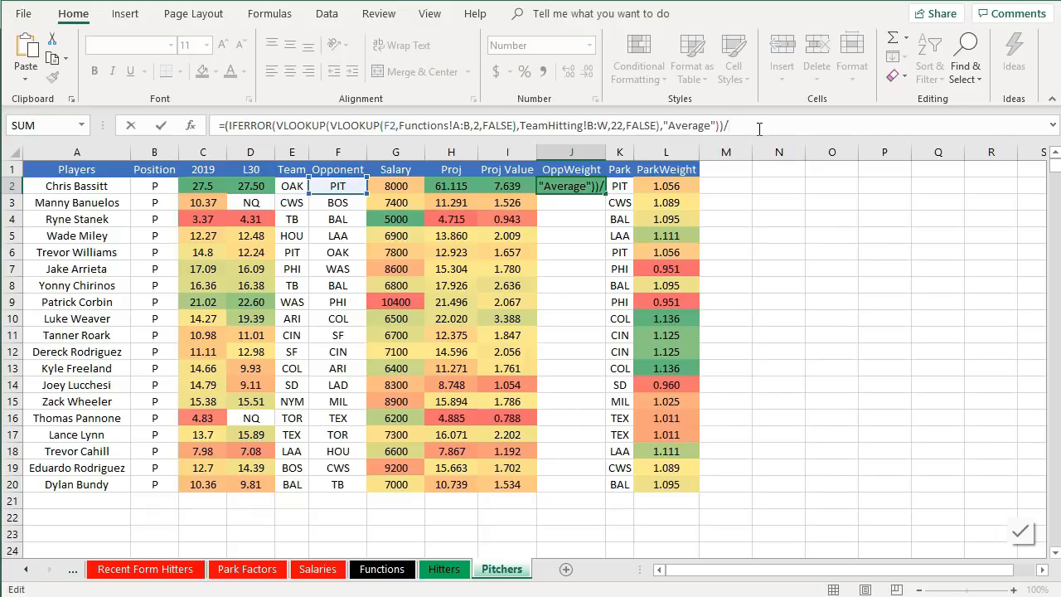
pyautogui.click(28, 571)
pyautogui.click(28, 570)
pyautogui.click(29, 570)
pyautogui.click(112, 572)
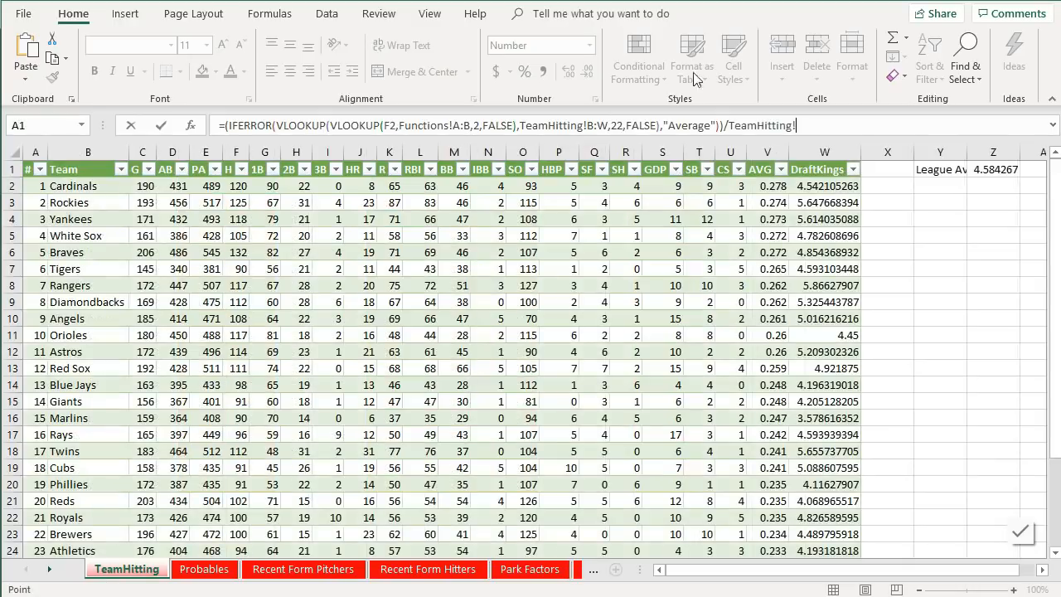
pyautogui.click(987, 169)
pyautogui.click(794, 126)
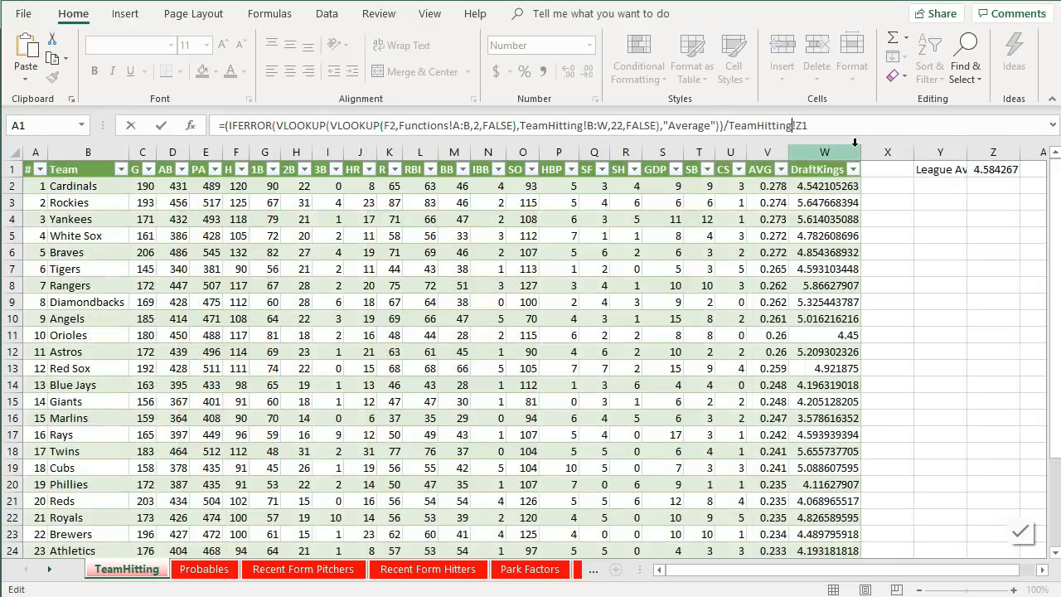
pyautogui.write('$')
pyautogui.press('Right')
pyautogui.write('$')
pyautogui.press('Return')
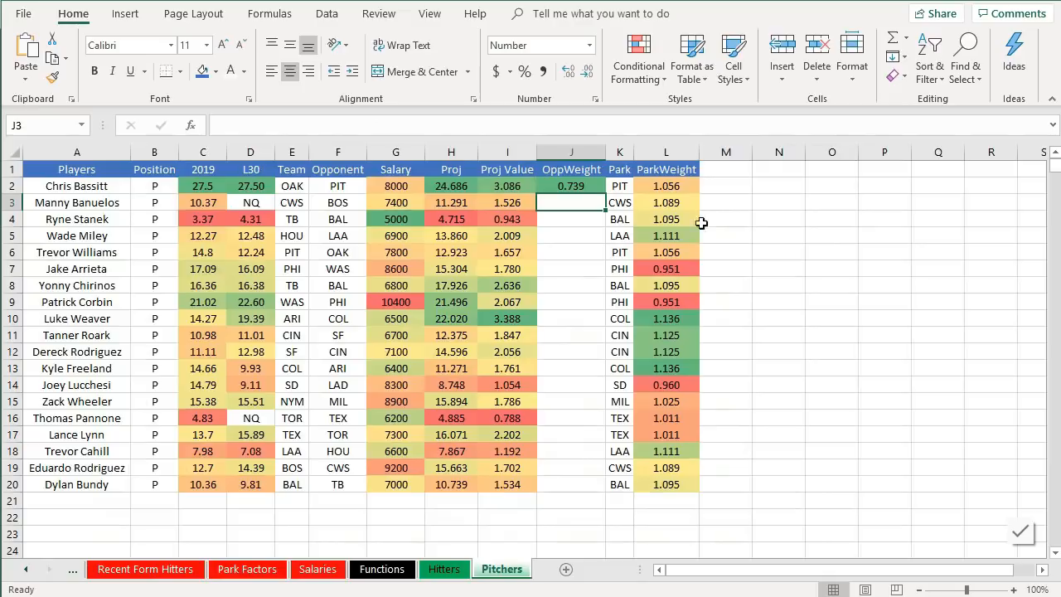
pyautogui.click(597, 189)
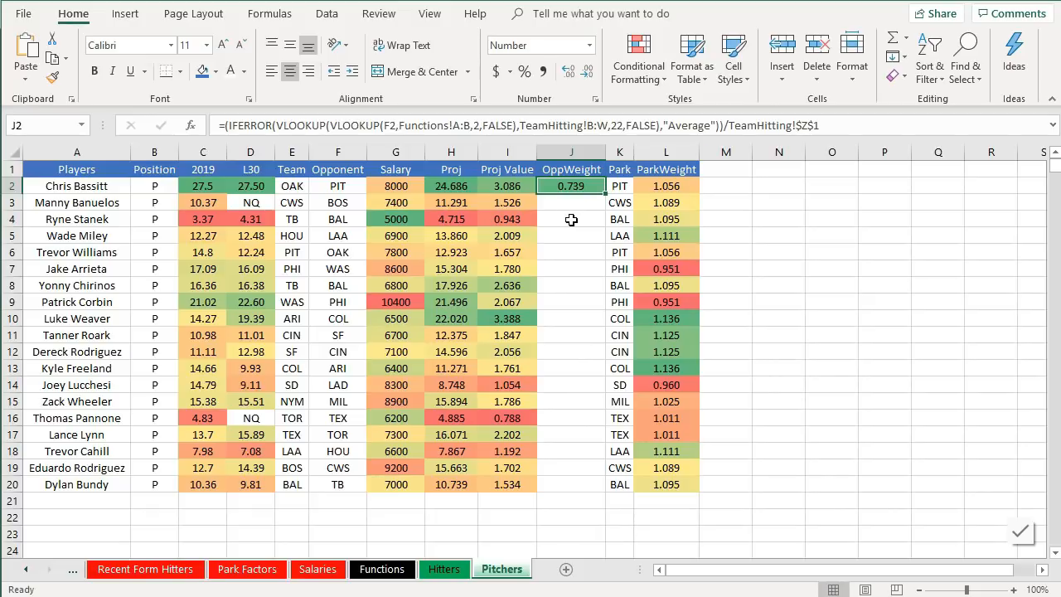
# - Try subtracting the OppWeight ratio from 1 in J2 with extra parentheses, then undo the change
pyautogui.click(222, 125)
pyautogui.write('1-')
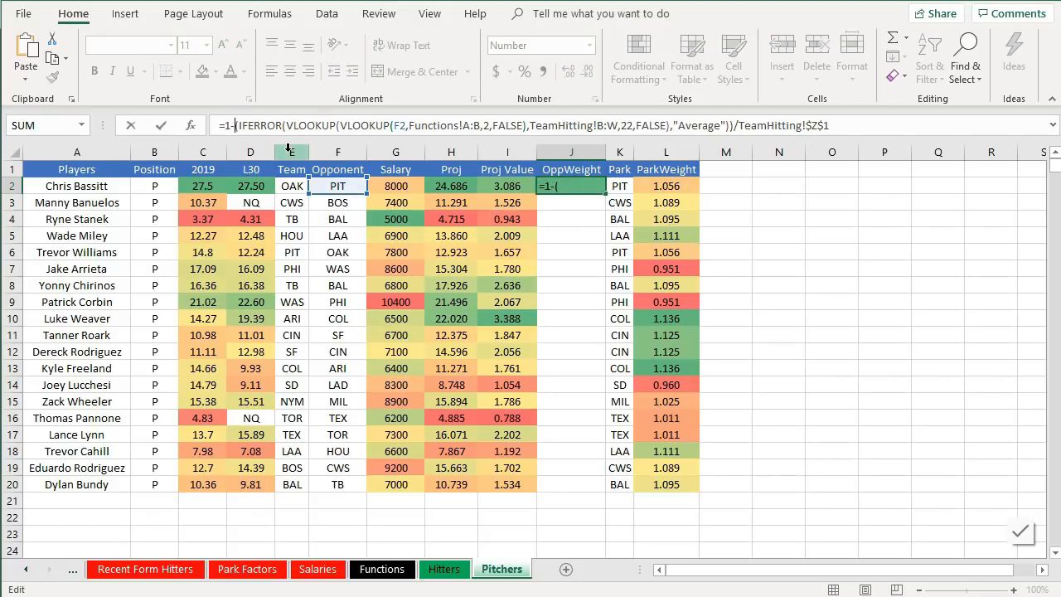
pyautogui.press('Return')
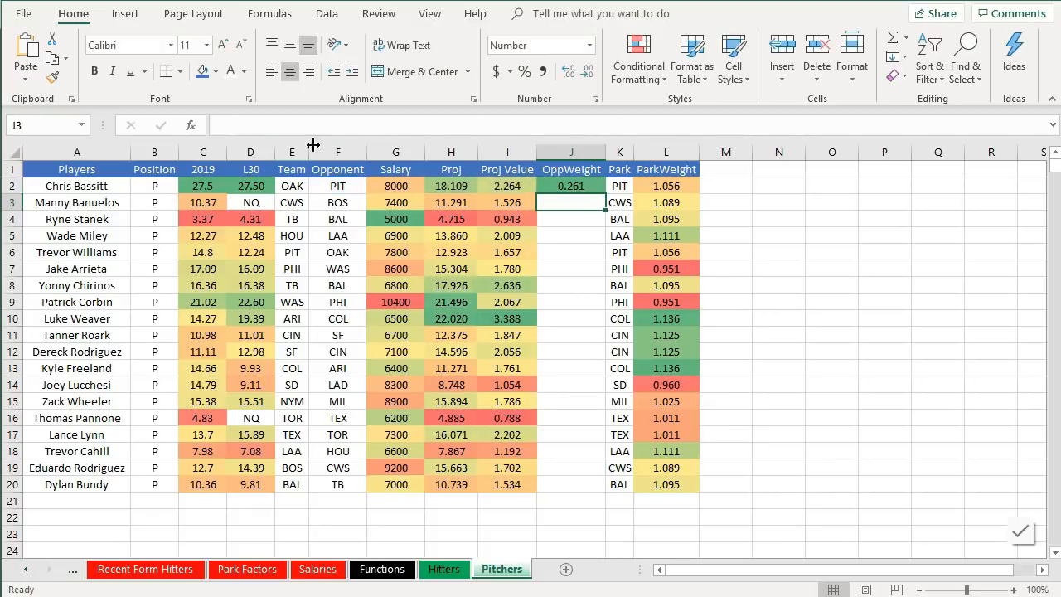
pyautogui.press('Up')
pyautogui.click(238, 126)
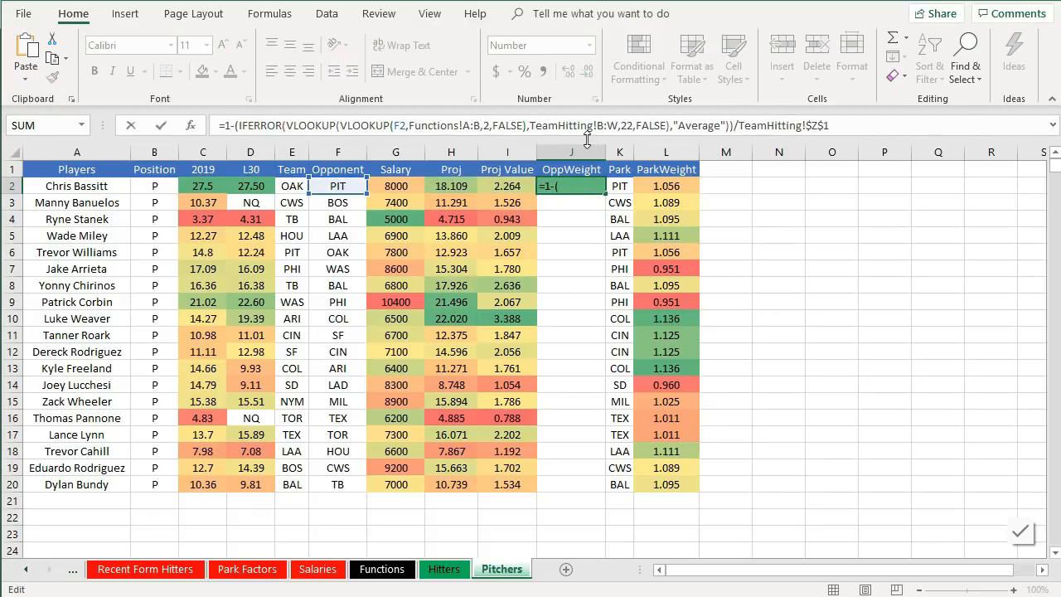
pyautogui.write('(')
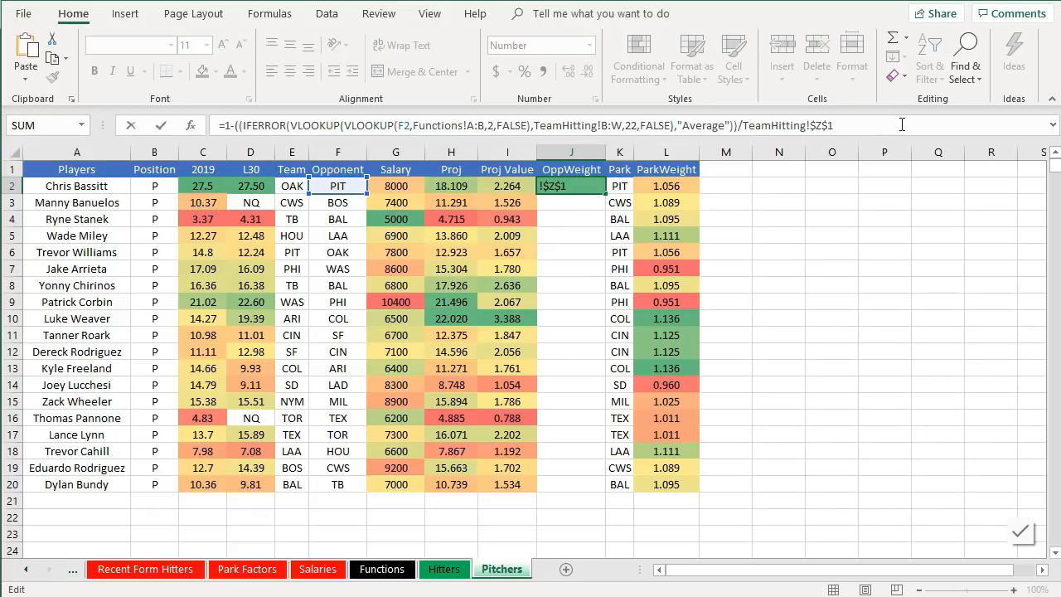
pyautogui.press('Return')
pyautogui.click(579, 189)
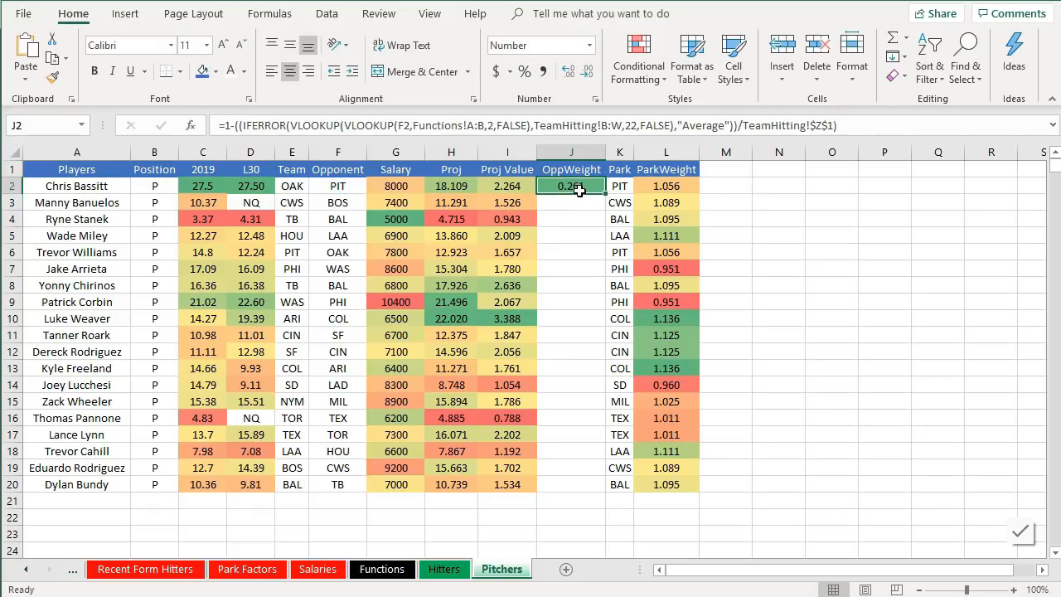
pyautogui.hotkey('ctrl', 'z')
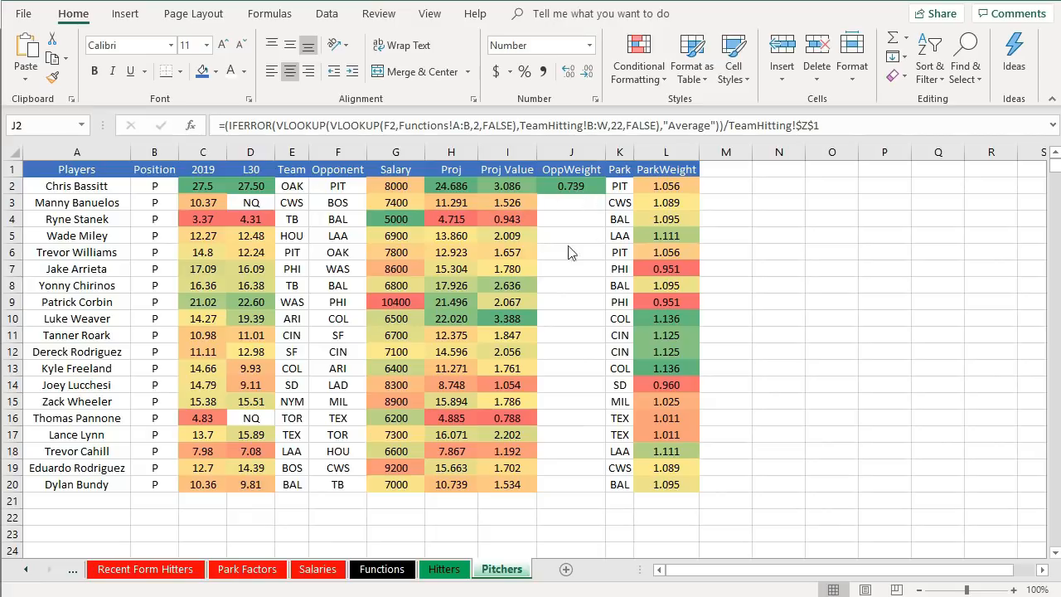
# - Rewrite the OppWeight formula in J2 as 1 minus the parenthesised opponent-hitting ratio
pyautogui.click(230, 125)
pyautogui.click(224, 125)
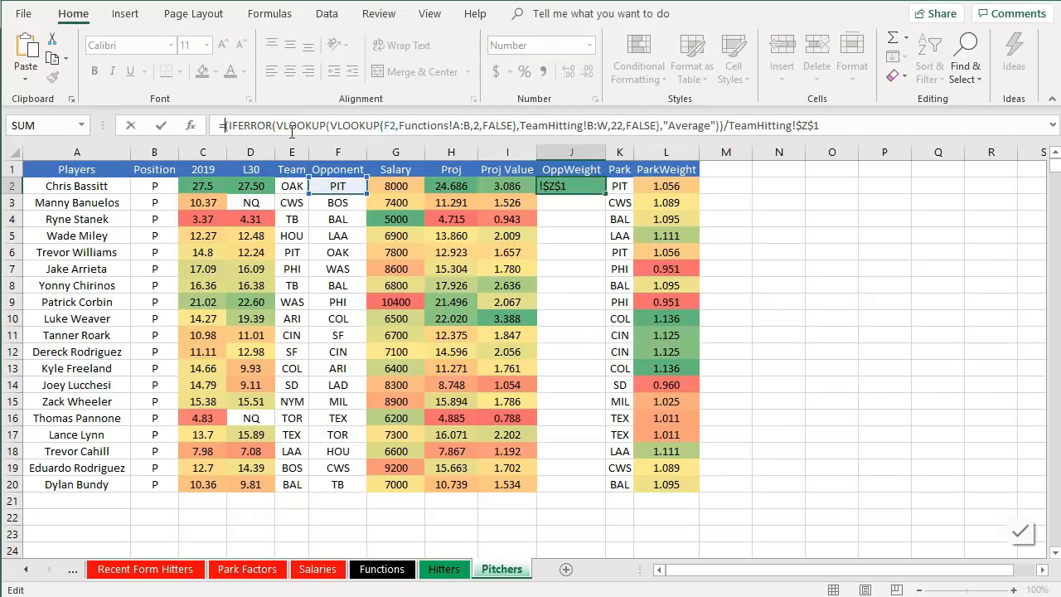
pyautogui.write('1-')
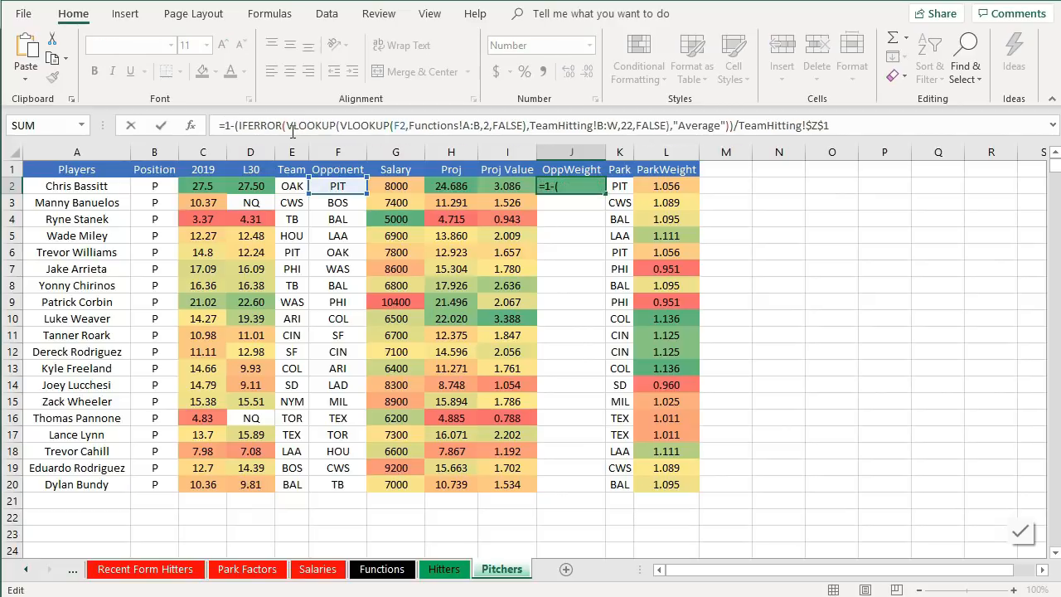
pyautogui.write('(')
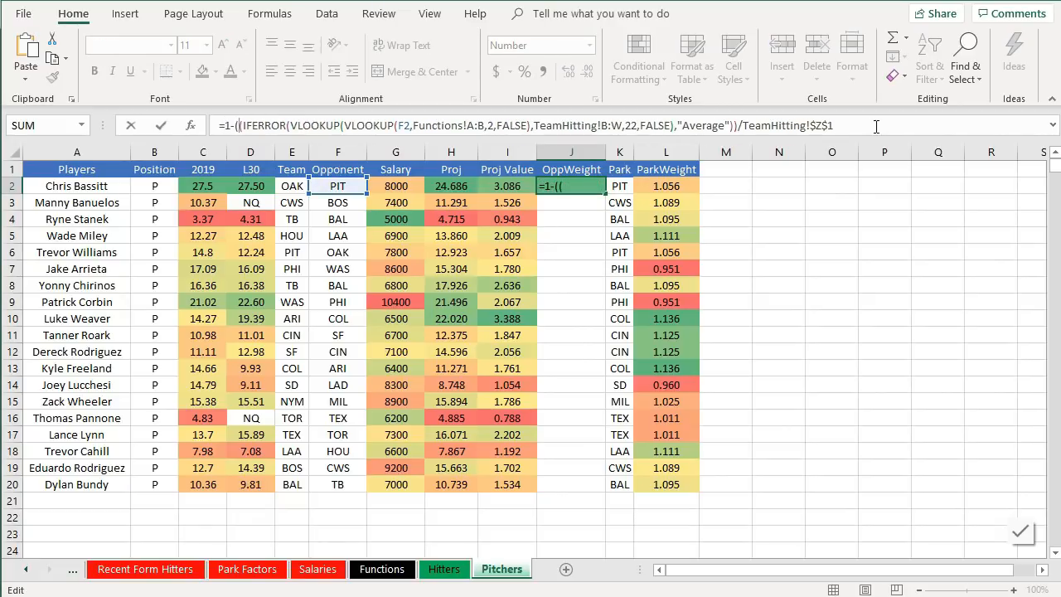
pyautogui.write(')')
pyautogui.press('Return')
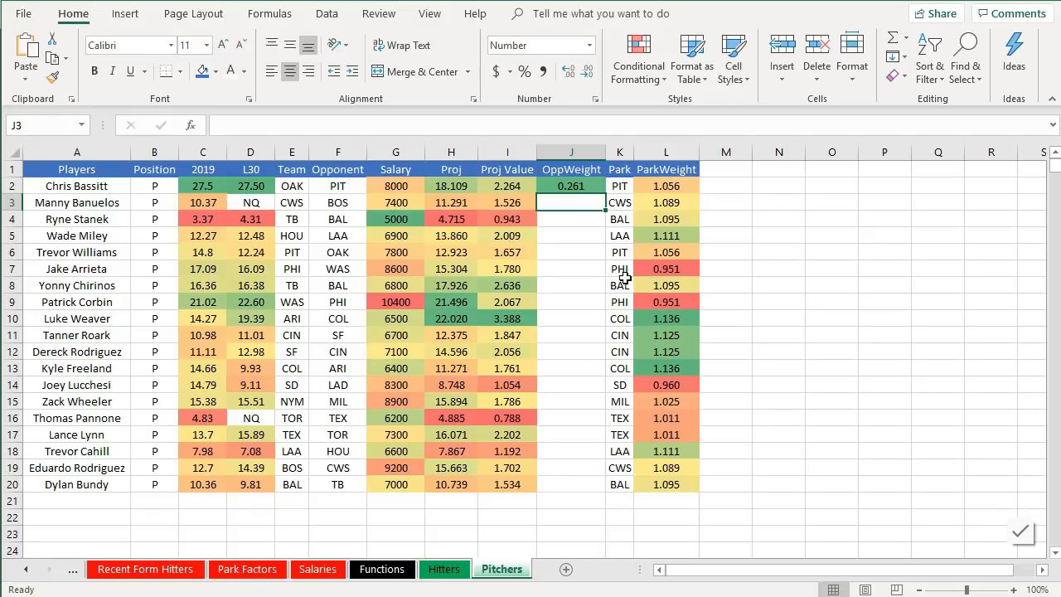
# - Wrap the J2 OppWeight formula in parentheses and add 1 to it
pyautogui.press('Up')
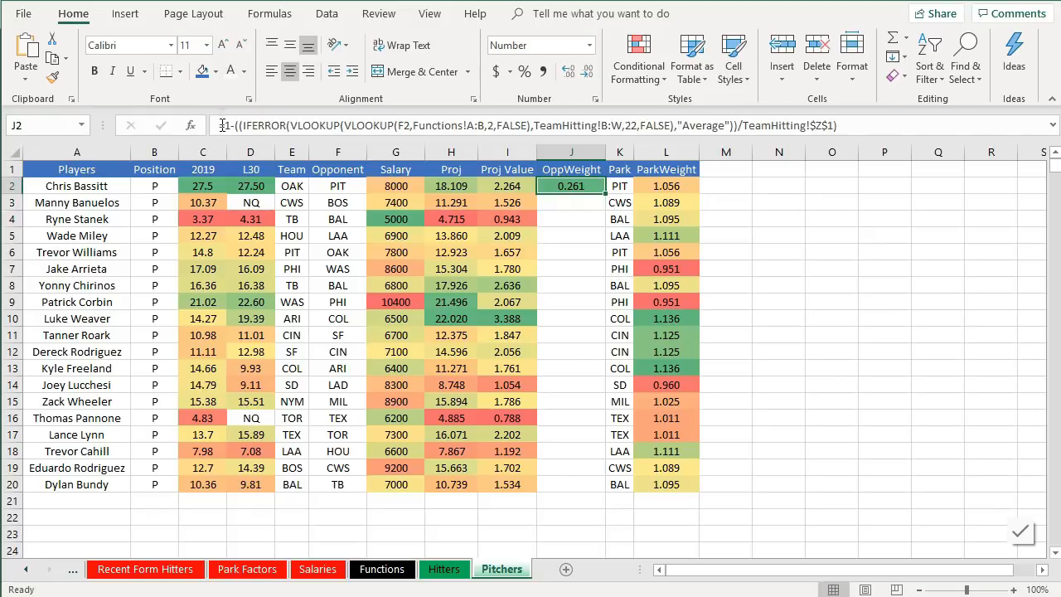
pyautogui.click(224, 126)
pyautogui.write('(')
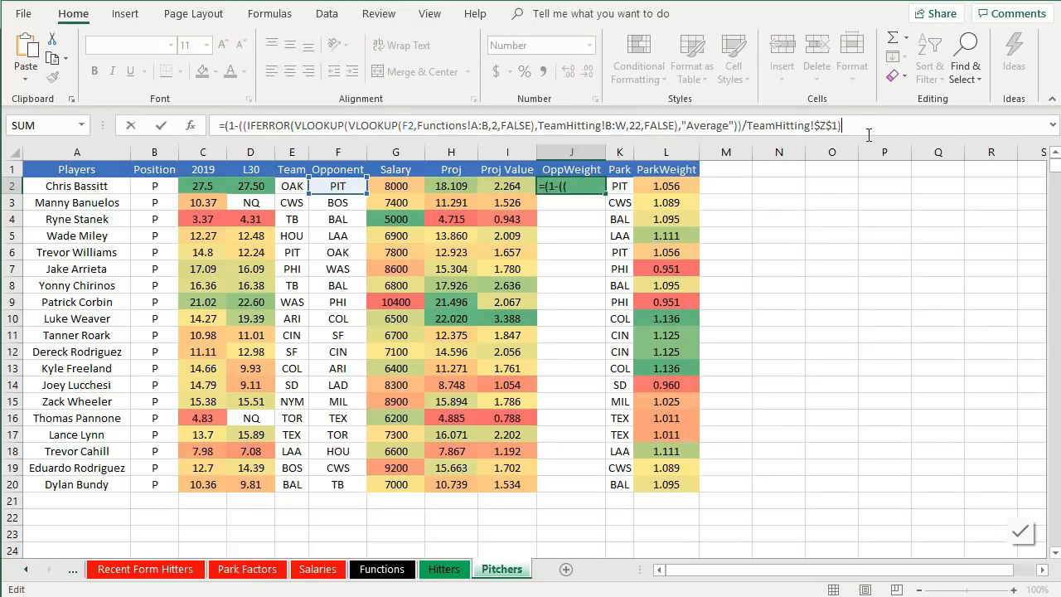
pyautogui.write(')+1')
pyautogui.press('Return')
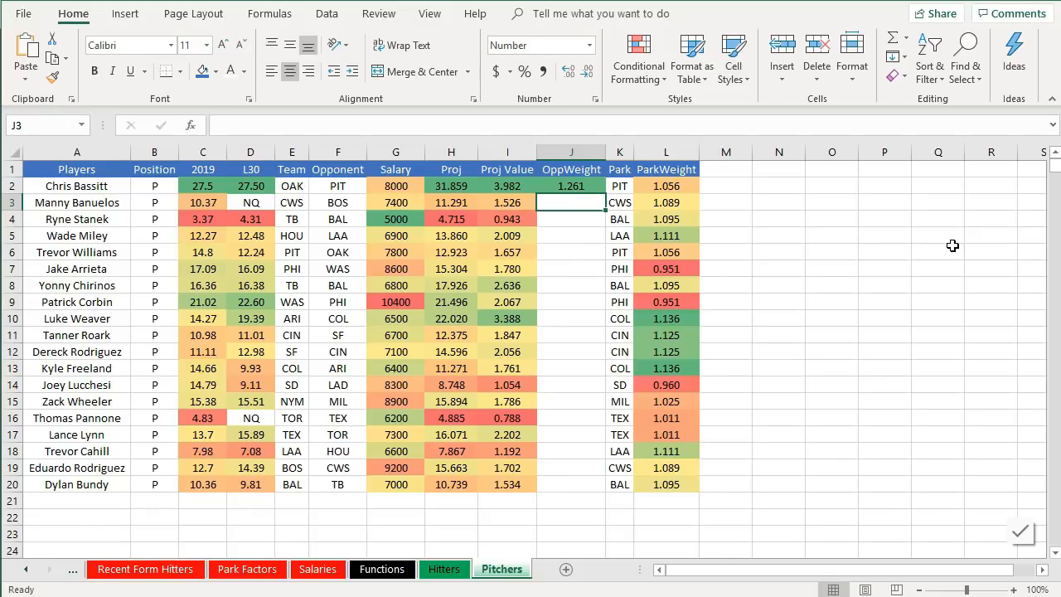
# - Fill the OppWeight formula from J2 down to J20
pyautogui.click(597, 191)
pyautogui.moveTo(606, 194); pyautogui.dragTo(581, 489)
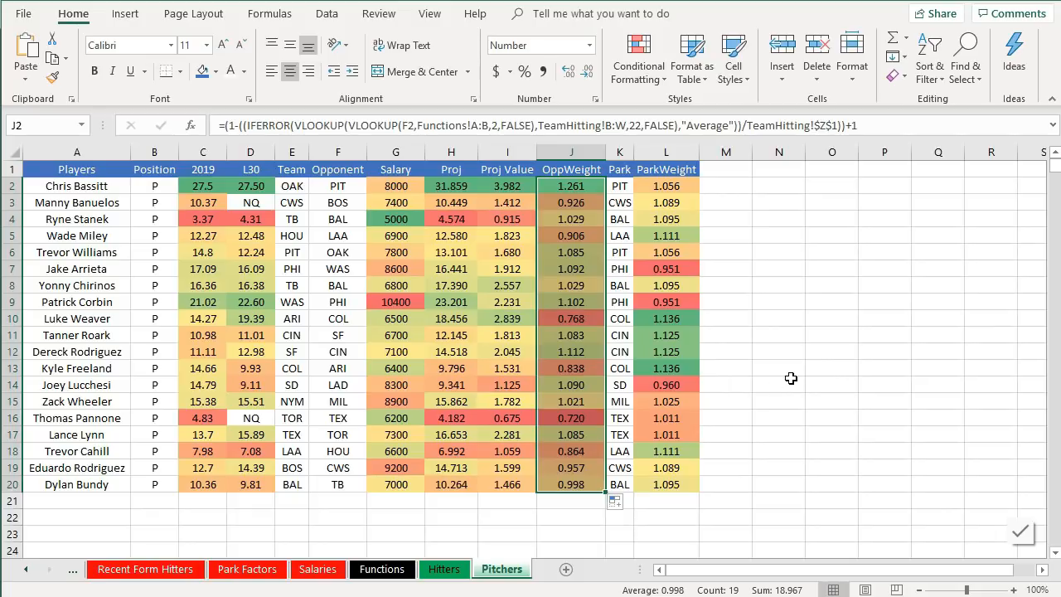
# - Inspect the OppWeight, Park and ParkWeight formulas for several pitchers' rows
pyautogui.click(595, 321)
pyautogui.click(620, 320)
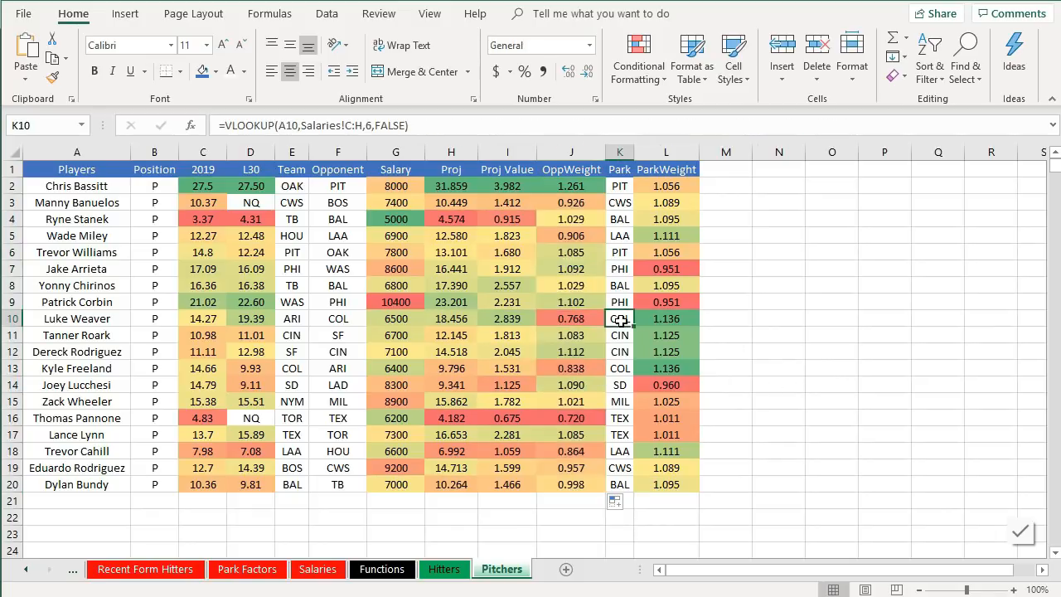
pyautogui.click(592, 319)
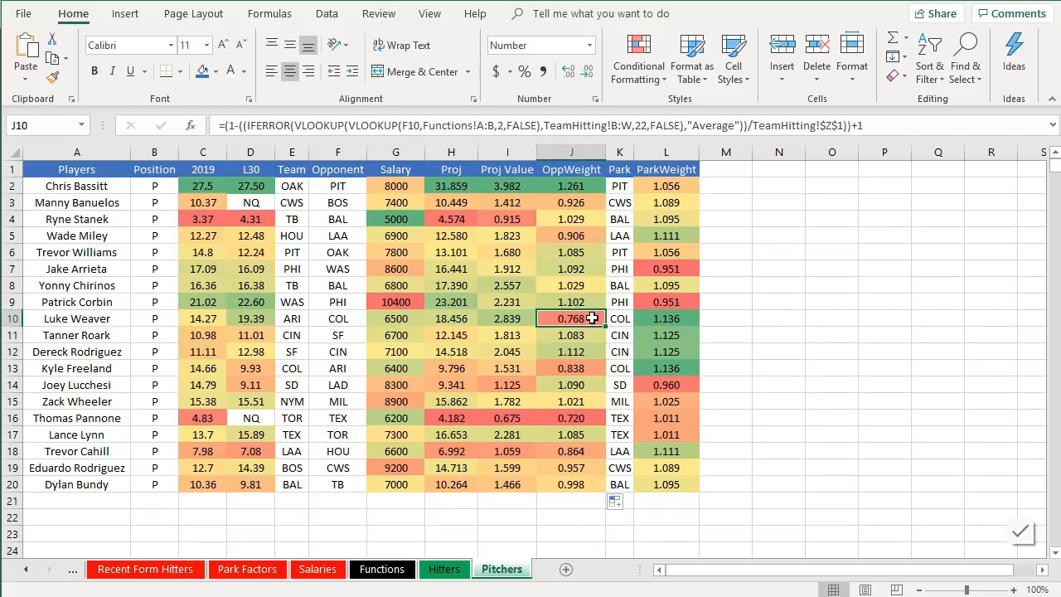
pyautogui.click(592, 421)
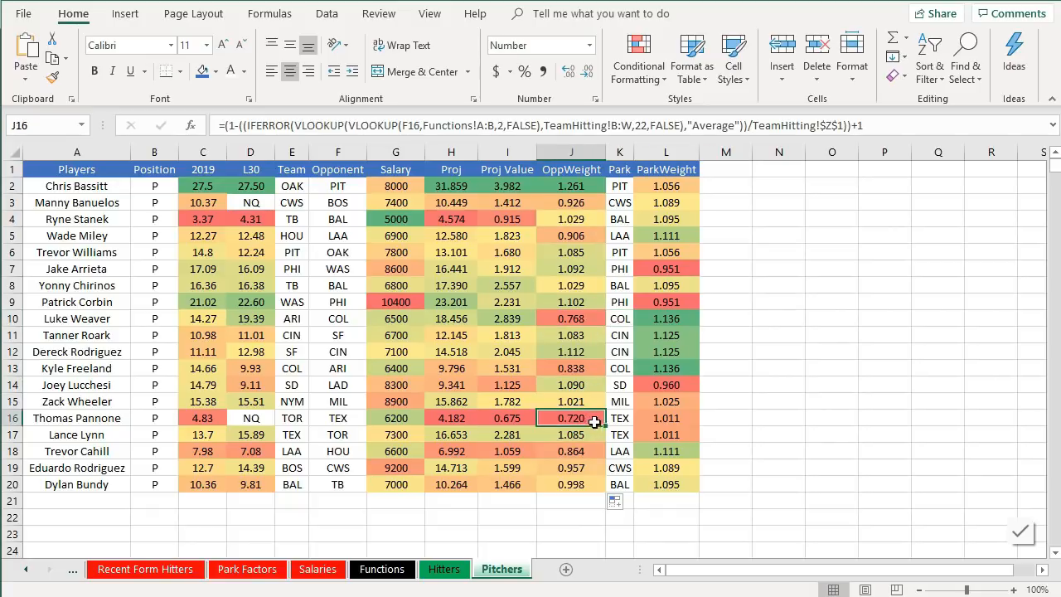
pyautogui.click(623, 421)
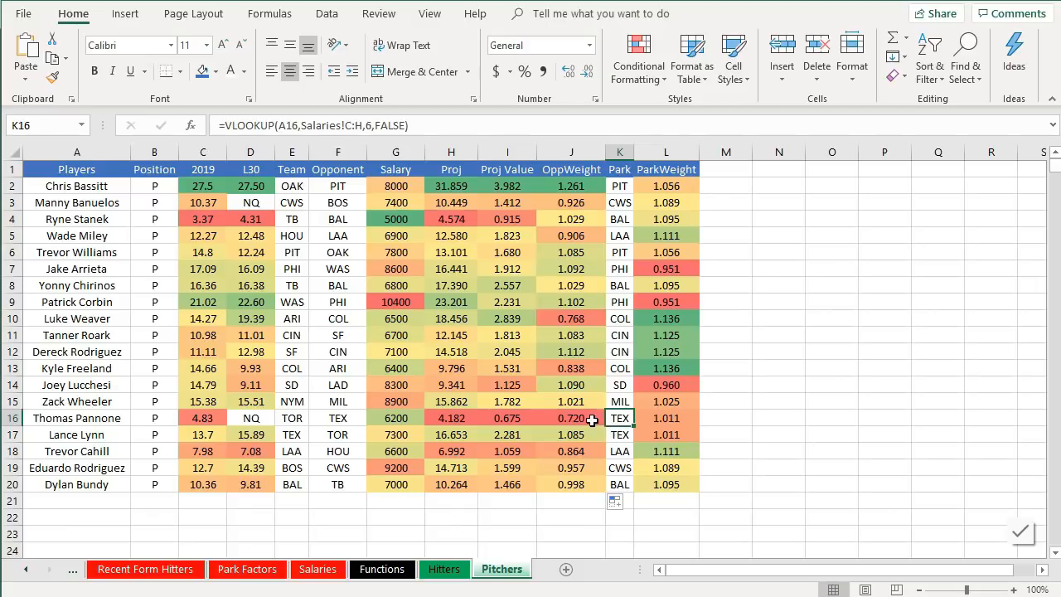
pyautogui.click(592, 421)
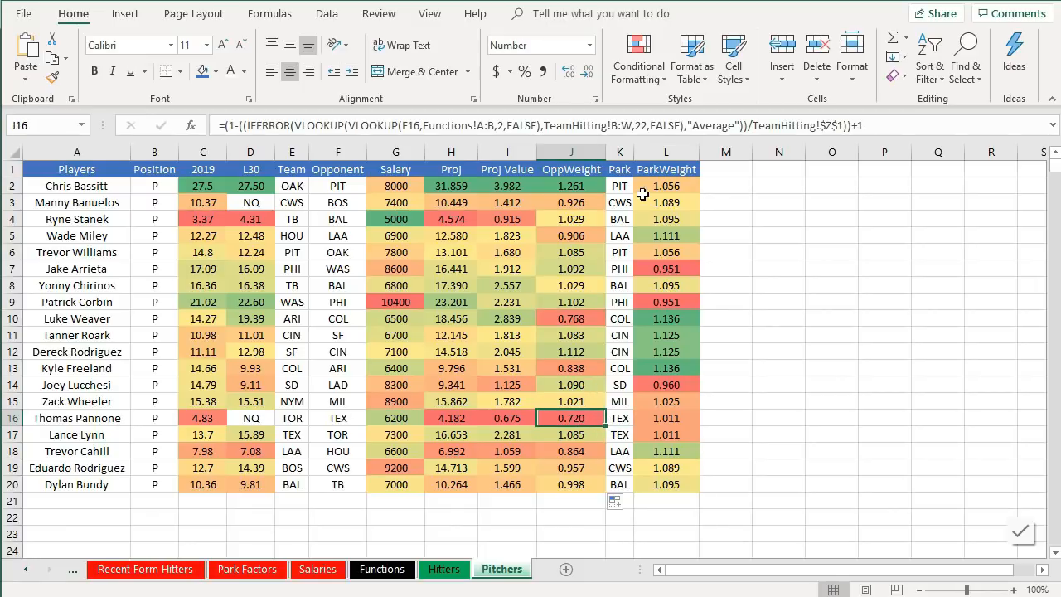
pyautogui.click(678, 190)
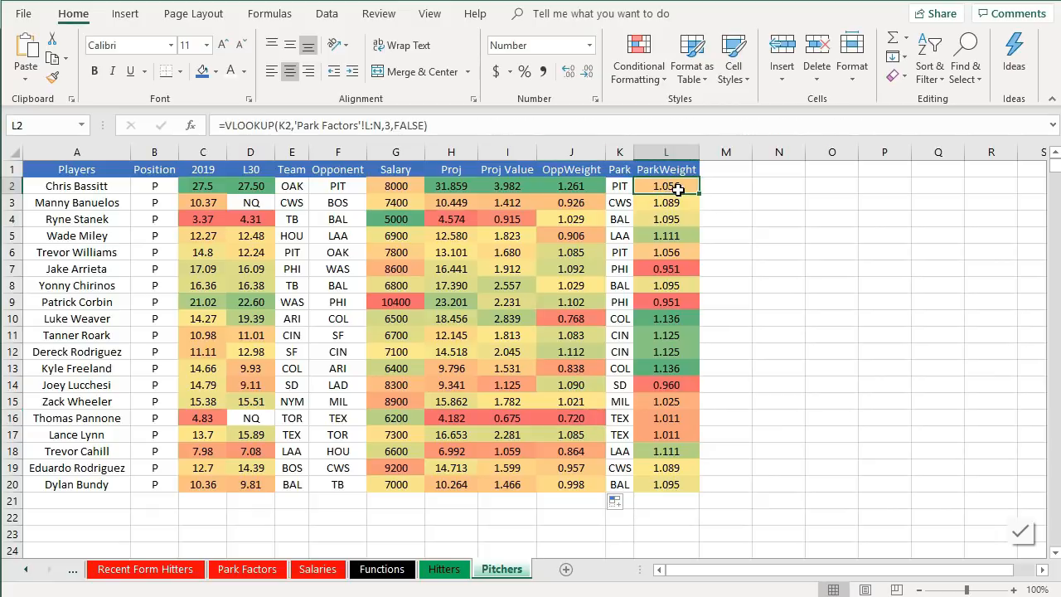
pyautogui.click(627, 203)
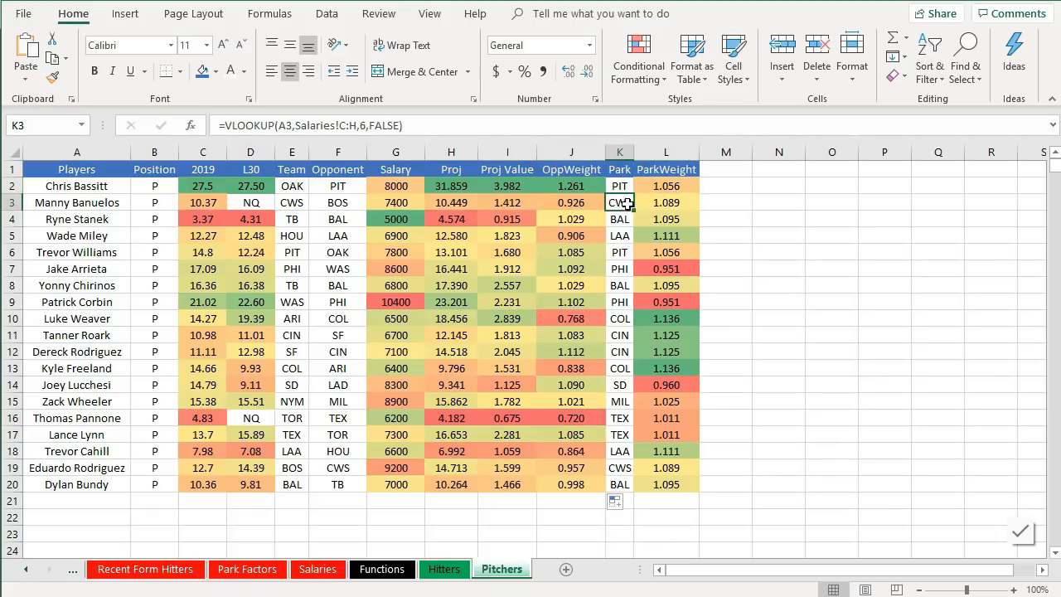
pyautogui.click(680, 190)
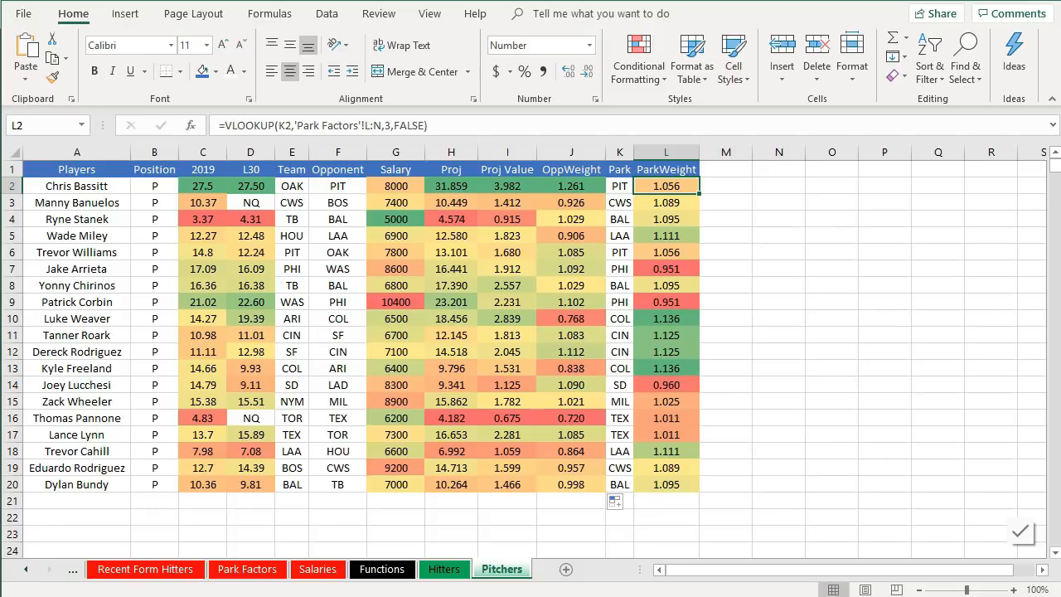
# - Rewrite the ParkWeight formula in L2 as 1 minus the Park Factors lookup, wrapped in parentheses, plus 1
pyautogui.click(224, 125)
pyautogui.write('1-')
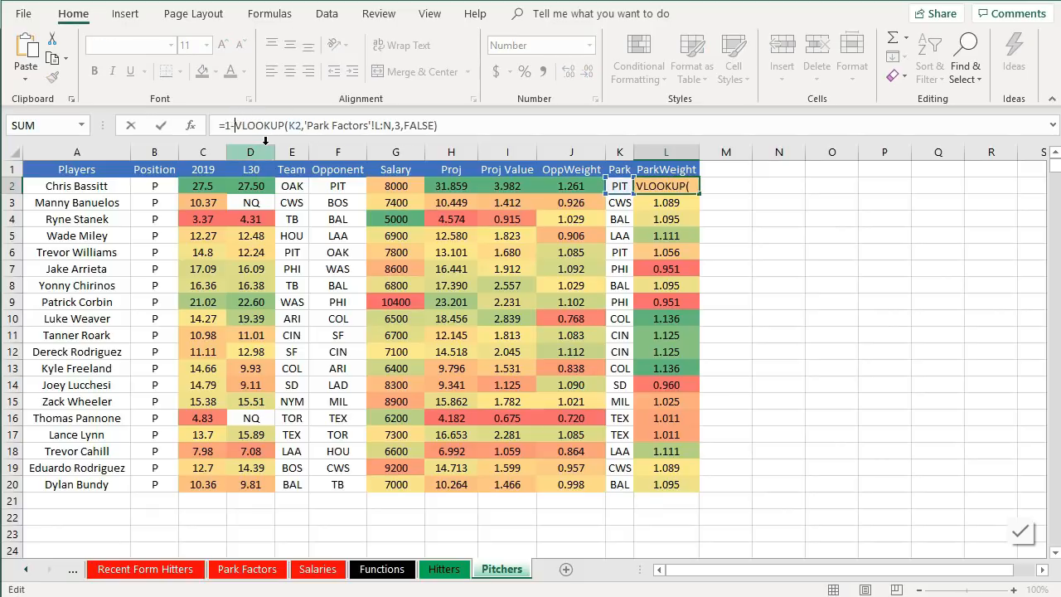
pyautogui.write('(')
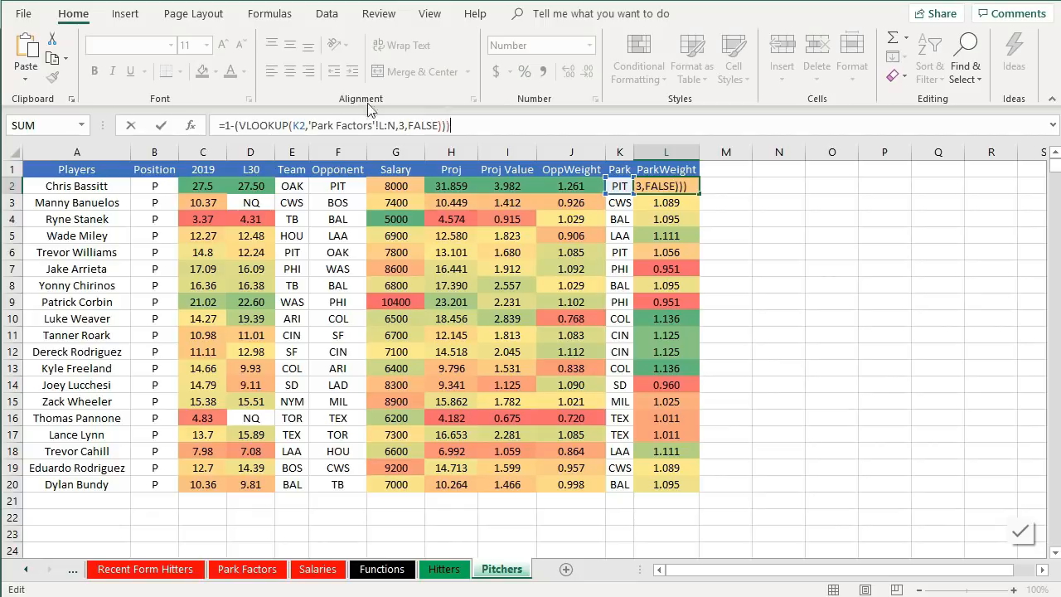
pyautogui.write(')')
pyautogui.click(227, 125)
pyautogui.write('(')
pyautogui.write('+1')
pyautogui.press('Return')
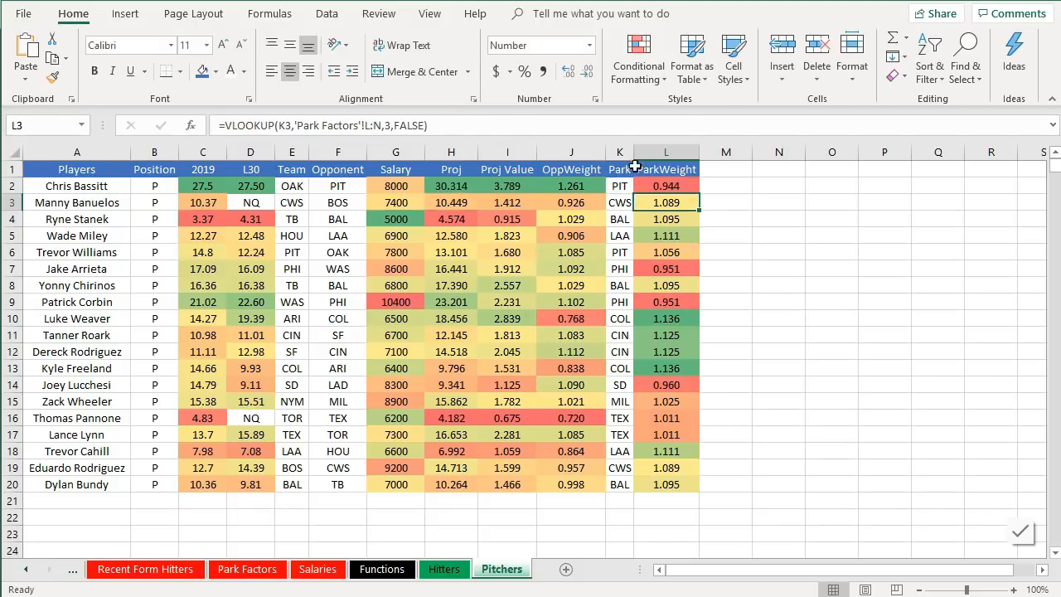
# - Fill the ParkWeight formula from L2 down to L20
pyautogui.click(683, 186)
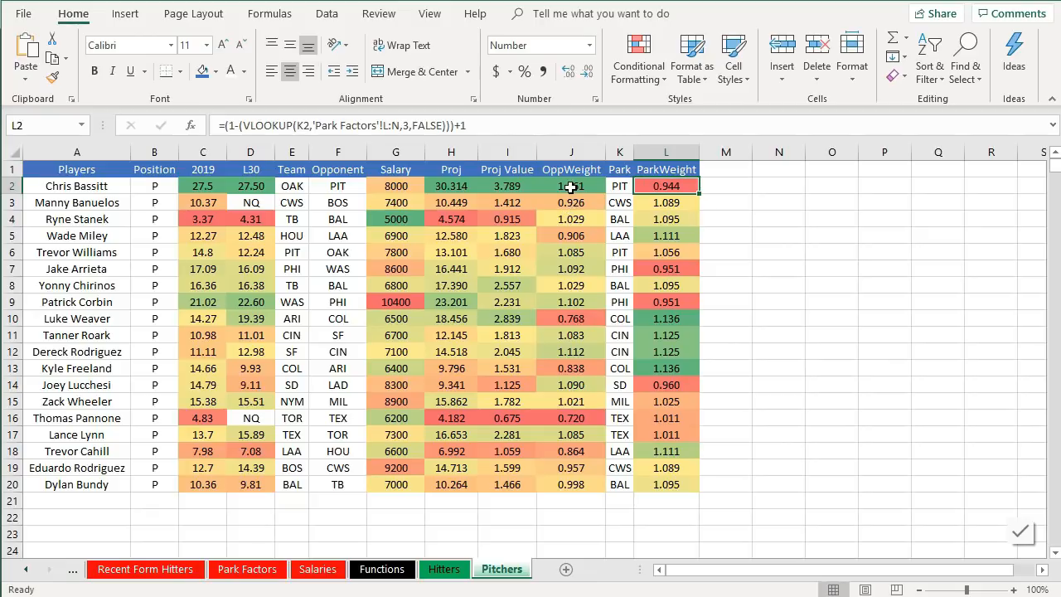
pyautogui.moveTo(699, 194); pyautogui.dragTo(702, 493)
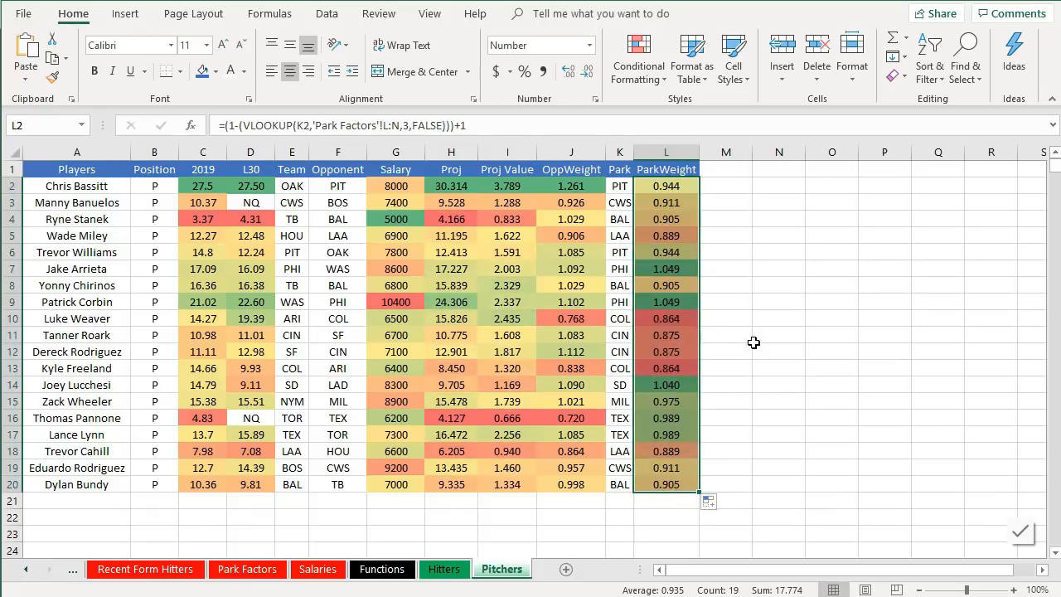
pyautogui.click(753, 343)
# - Insert a multiplication between the AVERAGE(J2,L2) term and C2 in the Proj formula in H2
pyautogui.click(461, 191)
pyautogui.click(462, 125)
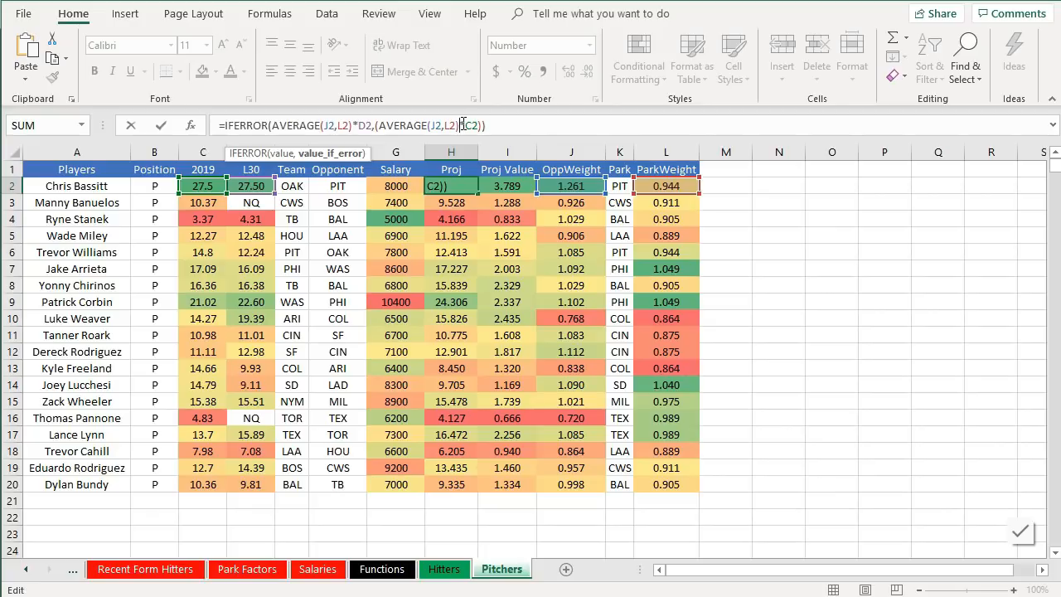
pyautogui.write('*')
pyautogui.hotkey('ctrl', 'Return')
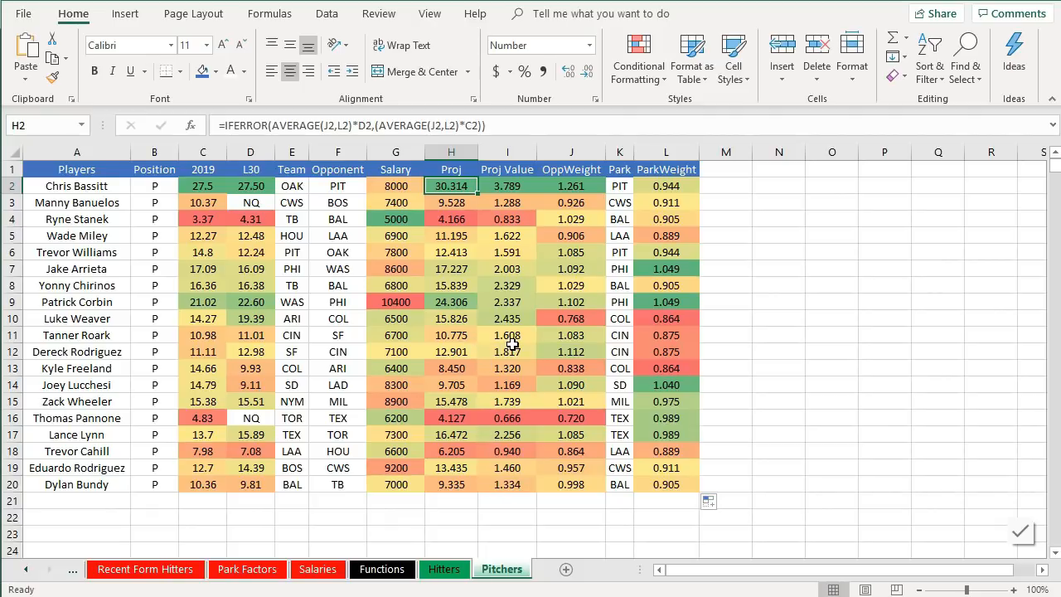
# - Review the Proj, Proj Value, OppWeight and ParkWeight formulas for the first pitcher and Patrick Corbin
pyautogui.click(503, 189)
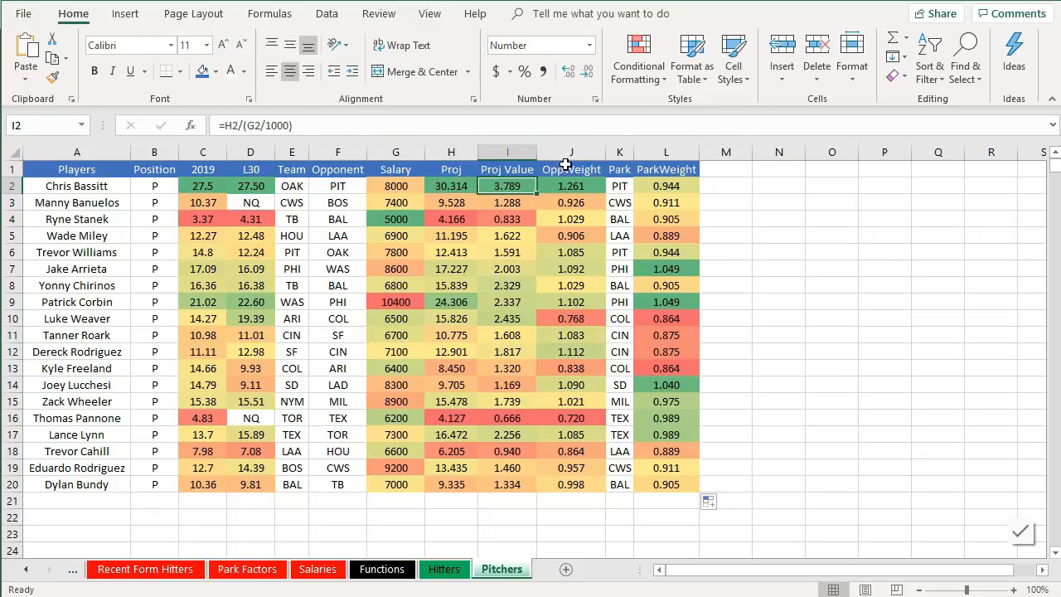
pyautogui.click(585, 195)
pyautogui.click(584, 190)
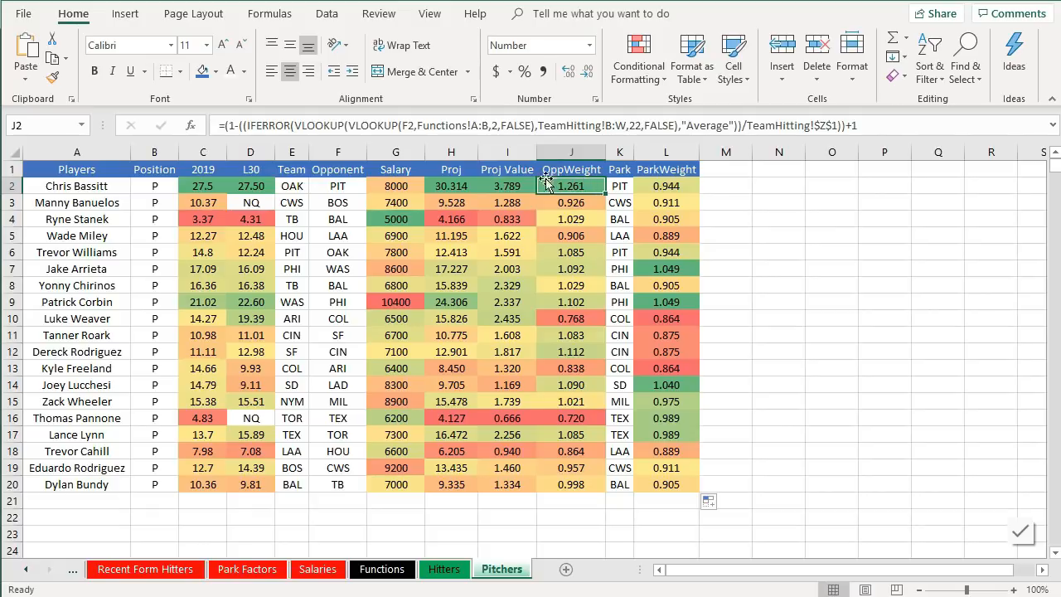
pyautogui.click(457, 302)
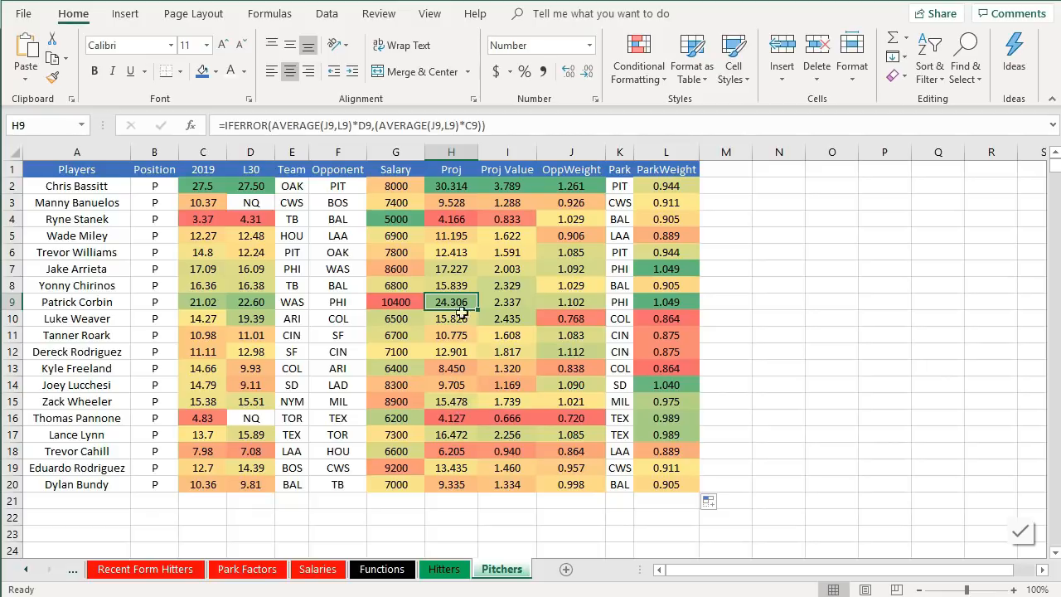
pyautogui.click(504, 302)
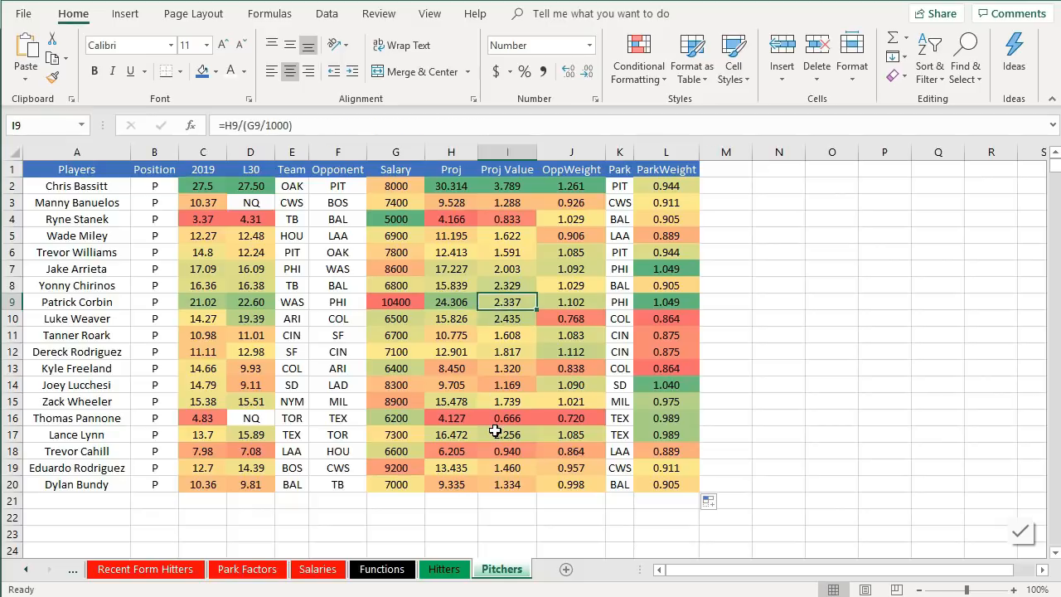
pyautogui.click(601, 302)
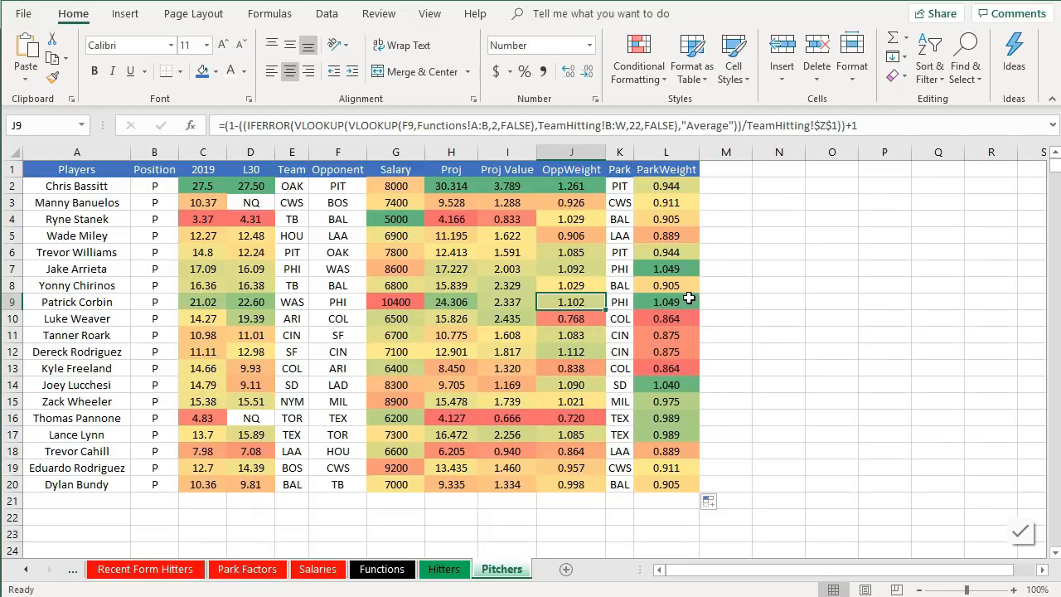
pyautogui.click(685, 303)
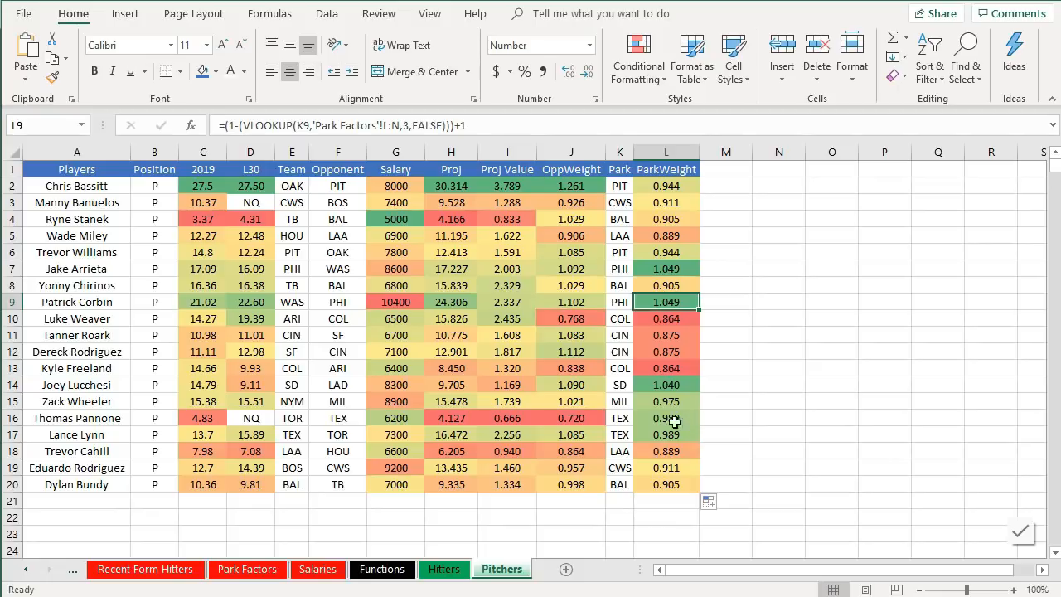
# - Review the OppWeight and ParkWeight formulas in the pitcher rows and the Proj Value column
pyautogui.click(557, 355)
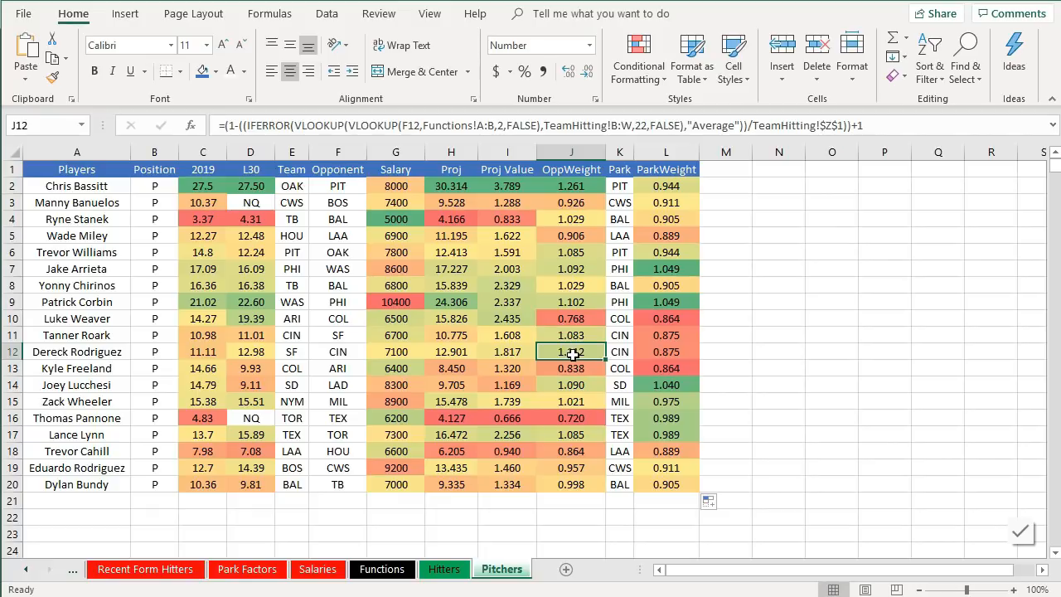
pyautogui.click(691, 355)
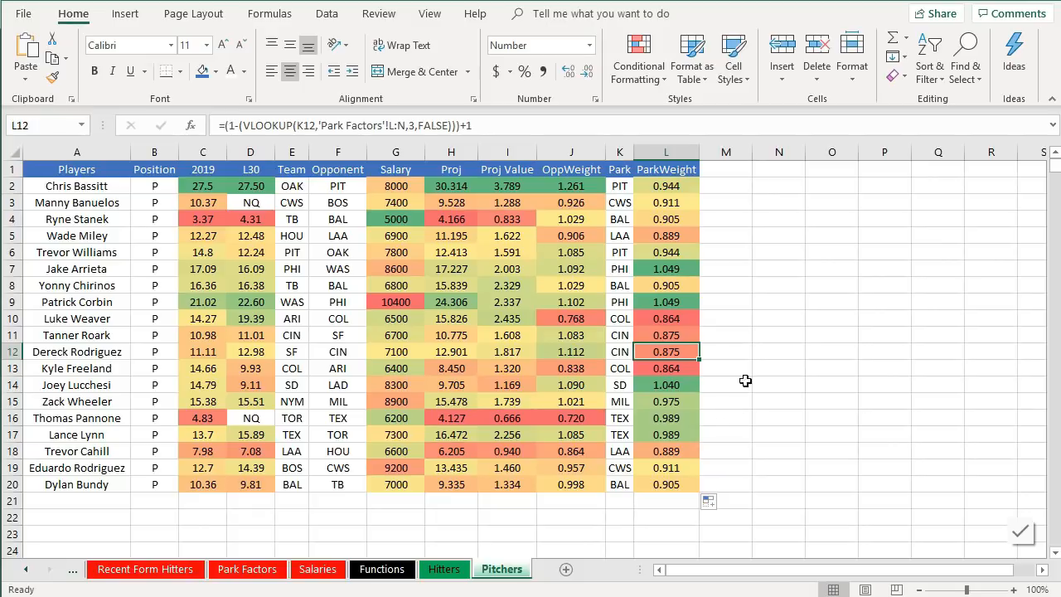
pyautogui.moveTo(447, 188); pyautogui.dragTo(466, 469)
pyautogui.click(498, 401)
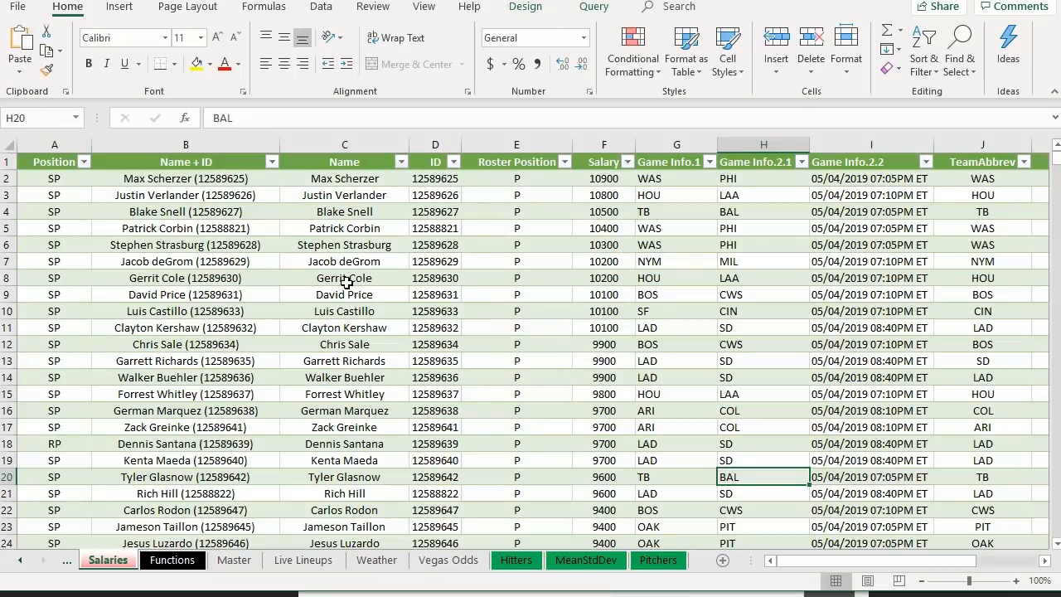
# - Open the Salaries query for editing in Power Query Editor from the Queries & Connections pane
pyautogui.click(173, 397)
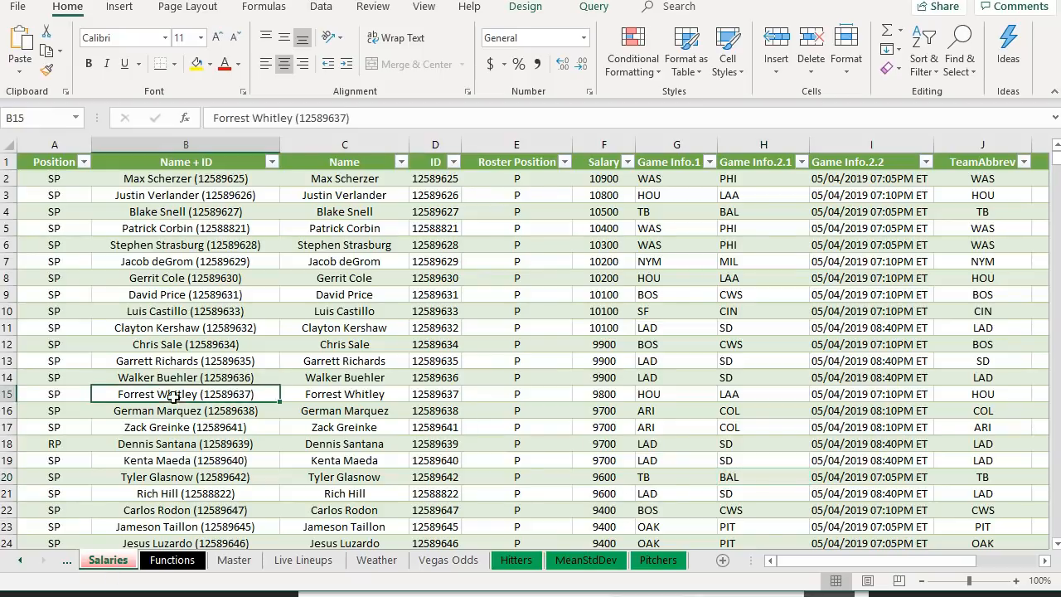
pyautogui.click(219, 192)
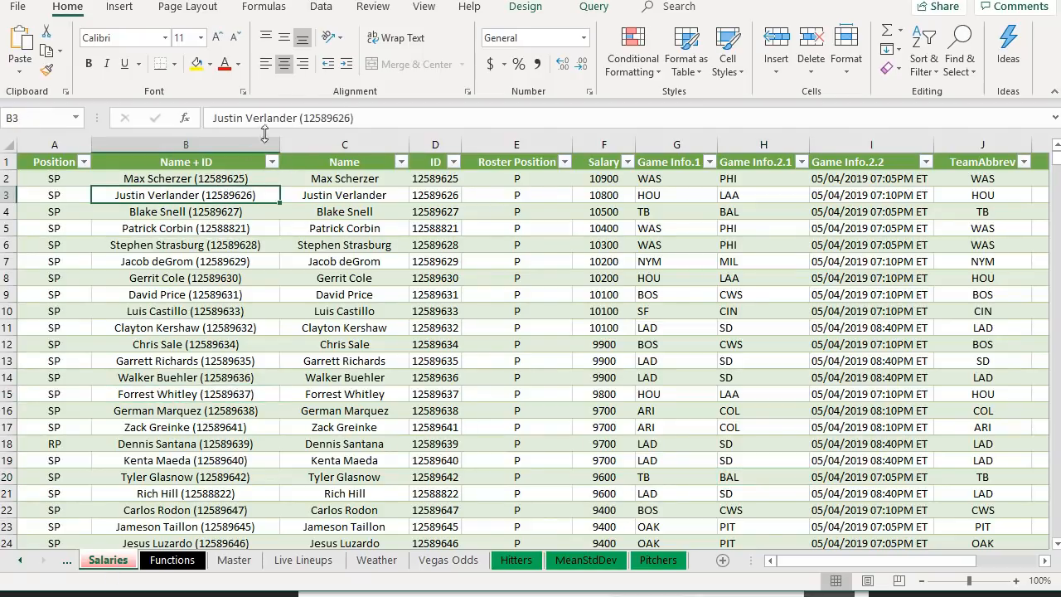
pyautogui.click(319, 8)
pyautogui.click(329, 37)
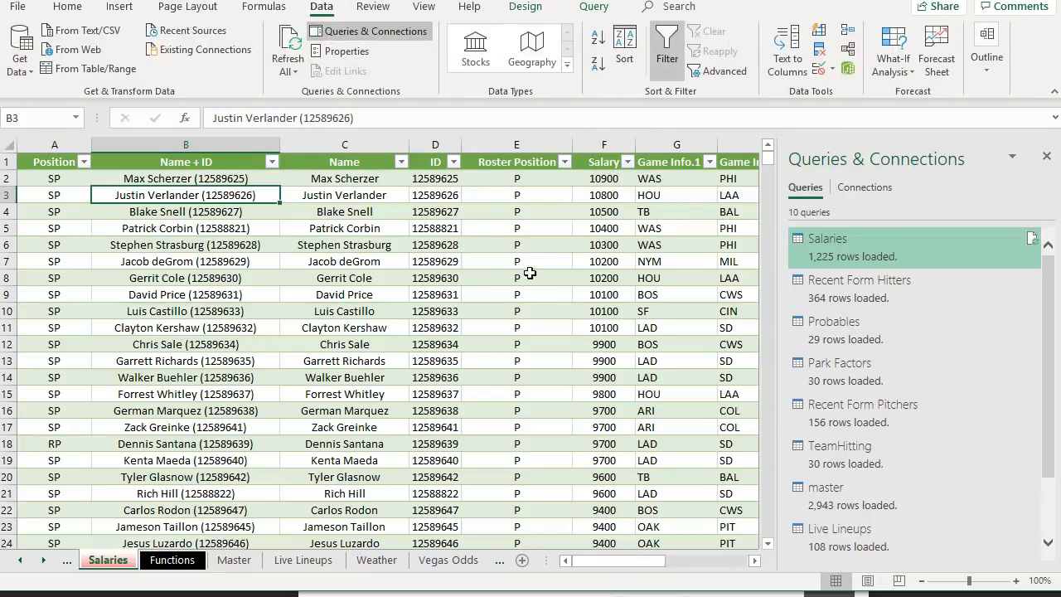
pyautogui.moveTo(901, 249)
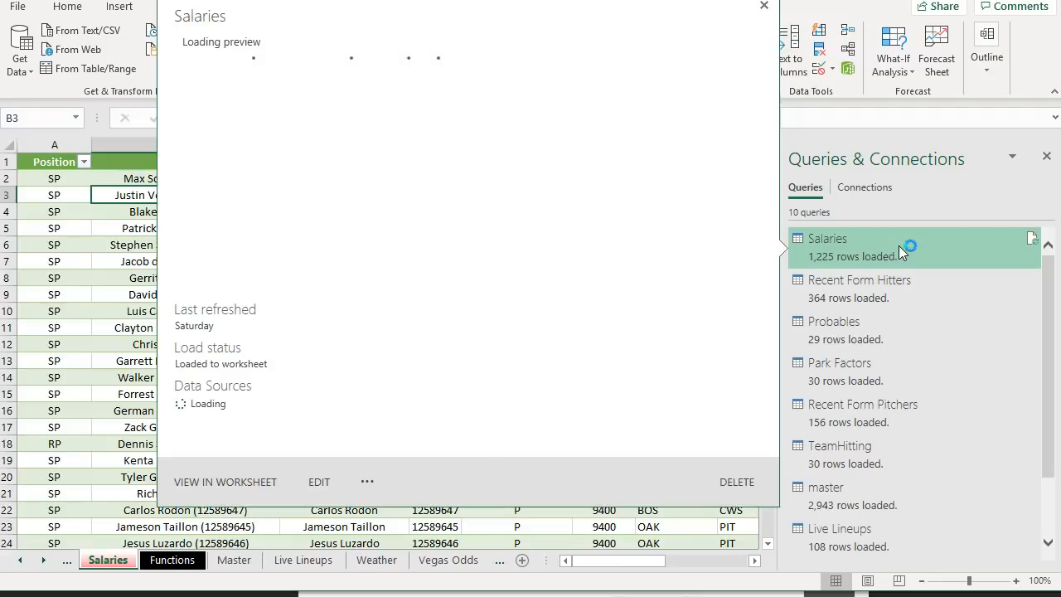
pyautogui.rightClick(898, 245)
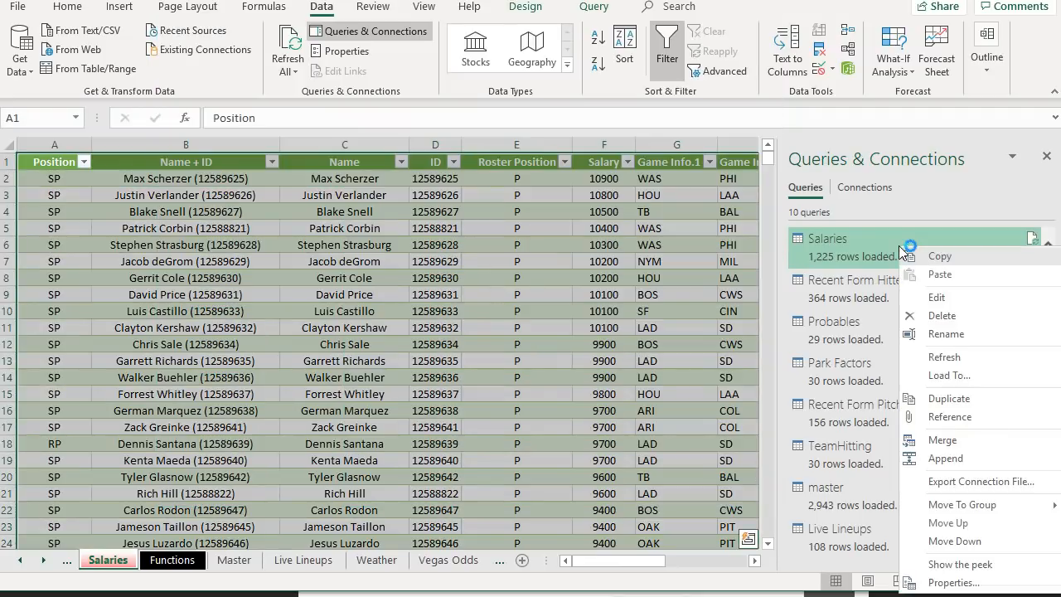
pyautogui.click(942, 296)
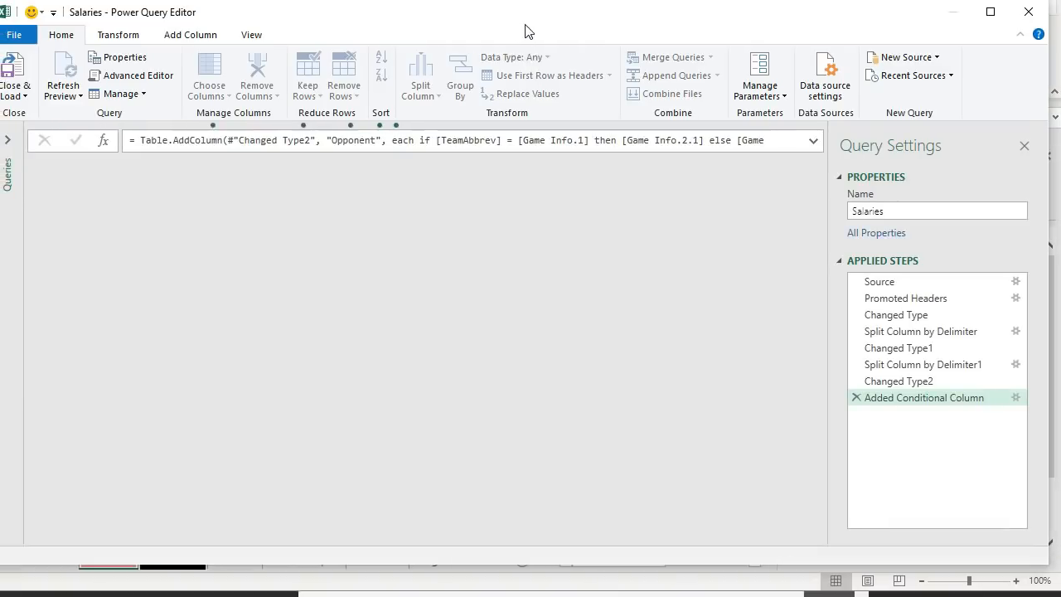
# - Open the settings of the Salaries query's Source step and inspect the DraftKings CSV URL
pyautogui.click(974, 280)
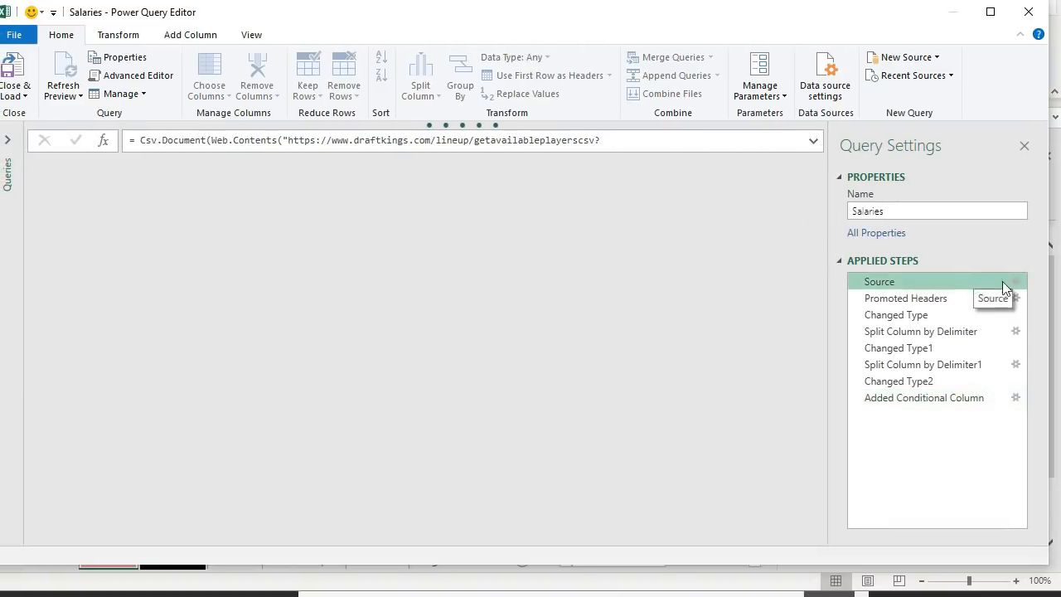
pyautogui.click(1016, 282)
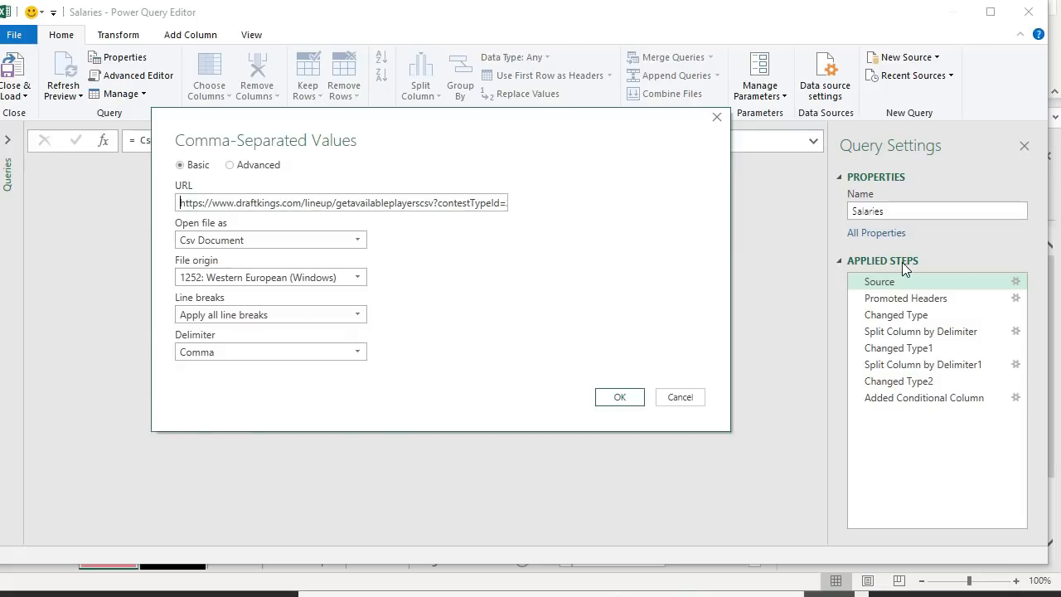
pyautogui.moveTo(439, 203); pyautogui.dragTo(562, 225)
pyautogui.click(487, 204)
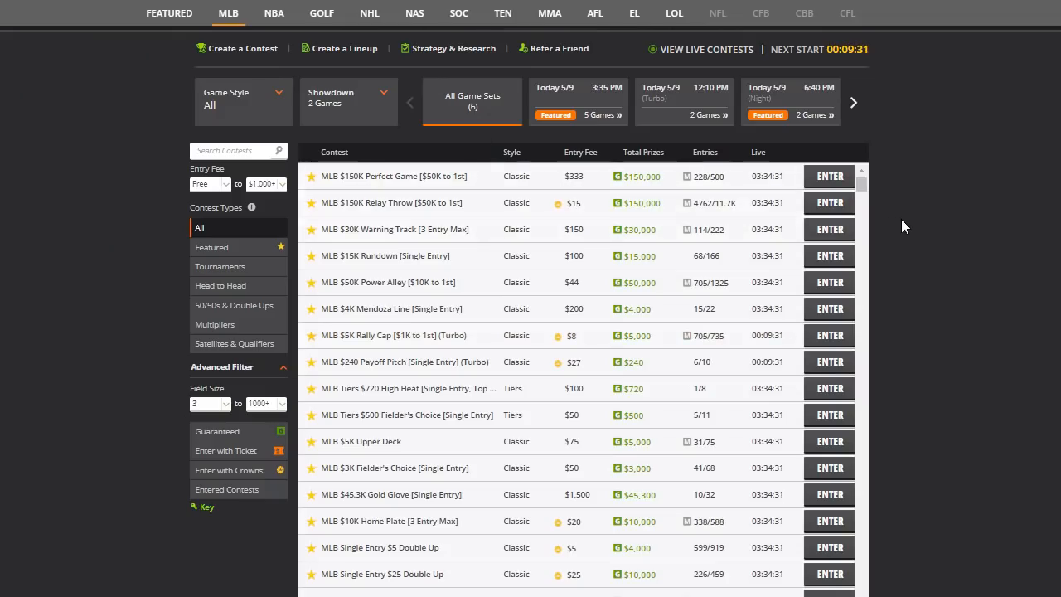
# - On DraftKings, open the Today 5/9 3:35 PM MLB game set and its MLB $150K Perfect Game contest page
pyautogui.click(568, 106)
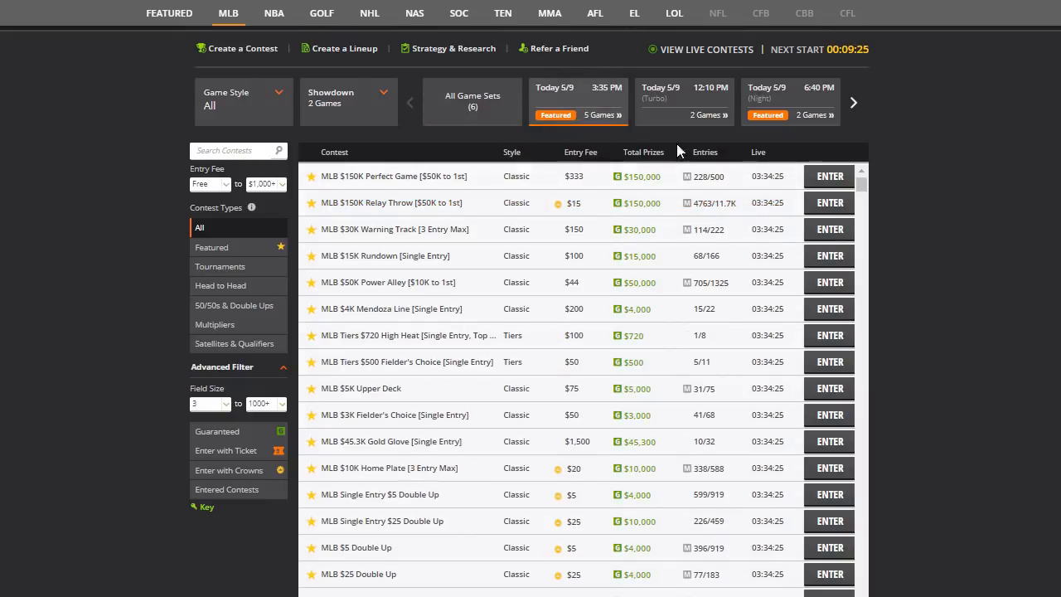
pyautogui.click(817, 174)
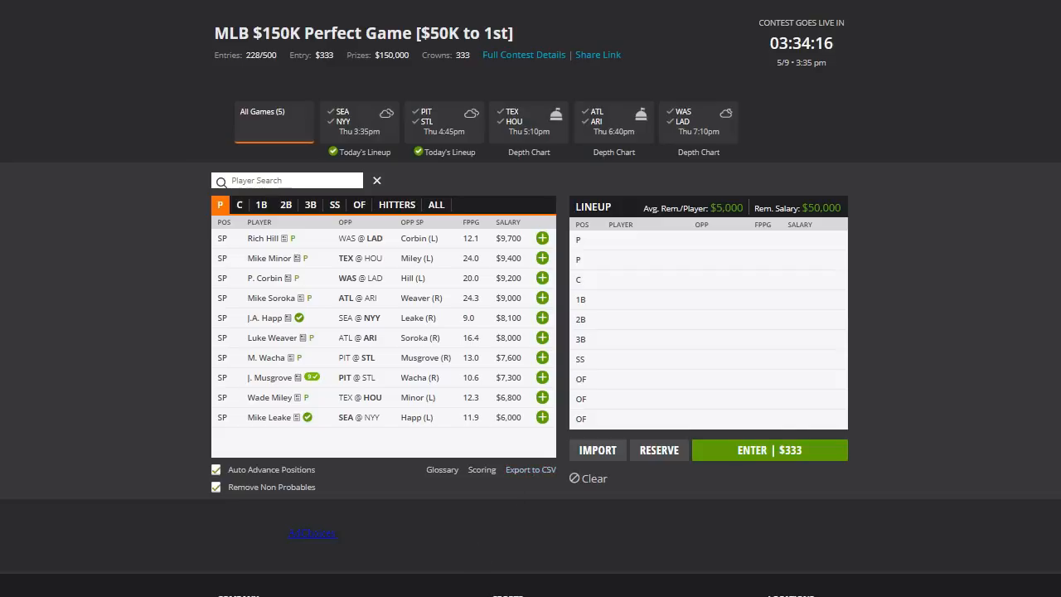
pyautogui.moveTo(473, 594); pyautogui.dragTo(477, 581)
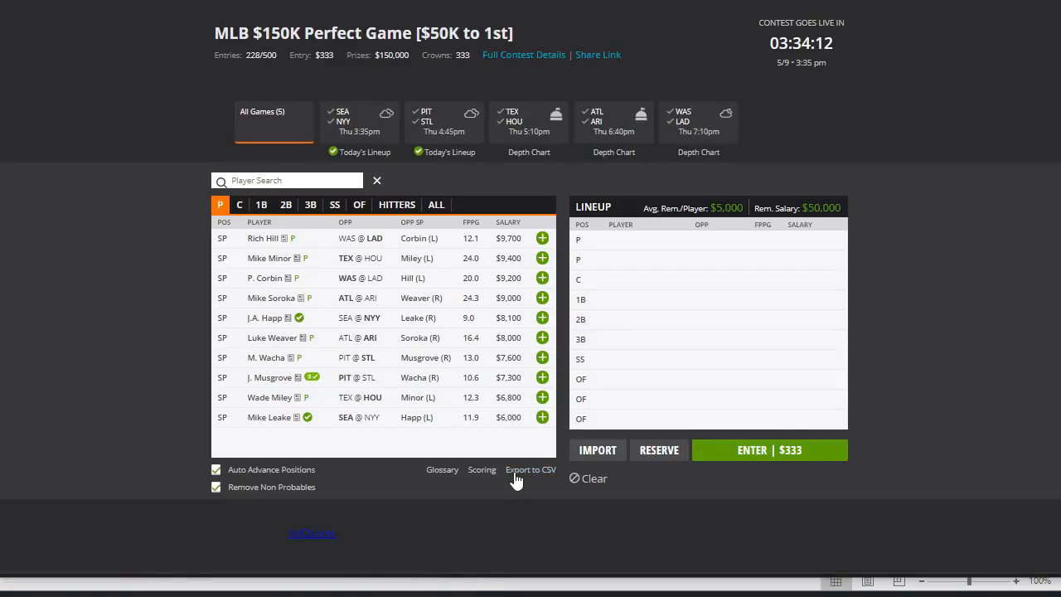
pyautogui.scroll(-2, 813, 464)
pyautogui.scroll(-1, 659, 377)
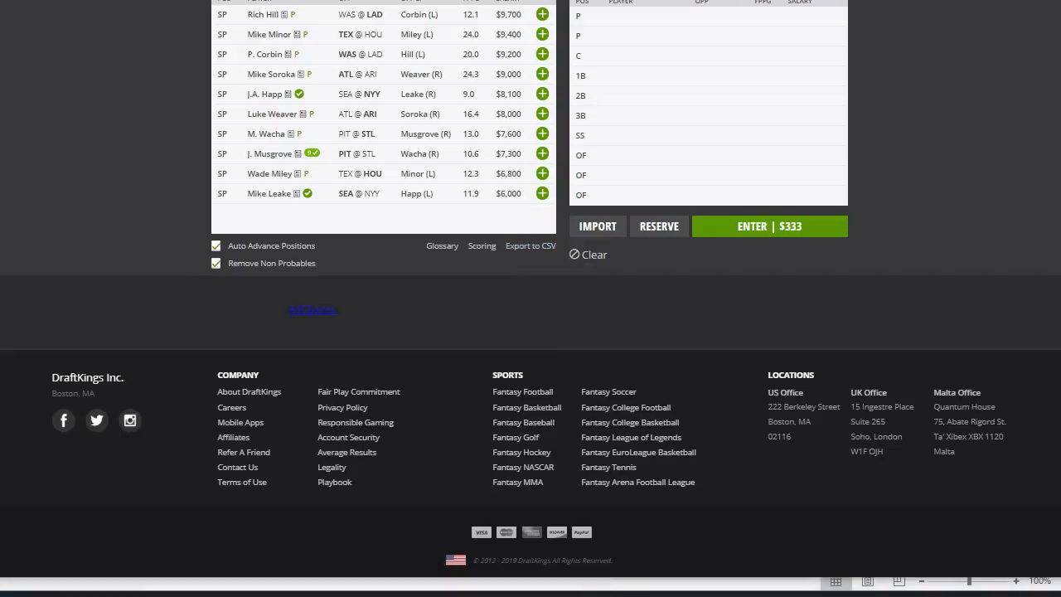
pyautogui.moveTo(439, 596)
# - Set the URL's draftGroupId to 26943 and confirm the Source settings
pyautogui.click(505, 591)
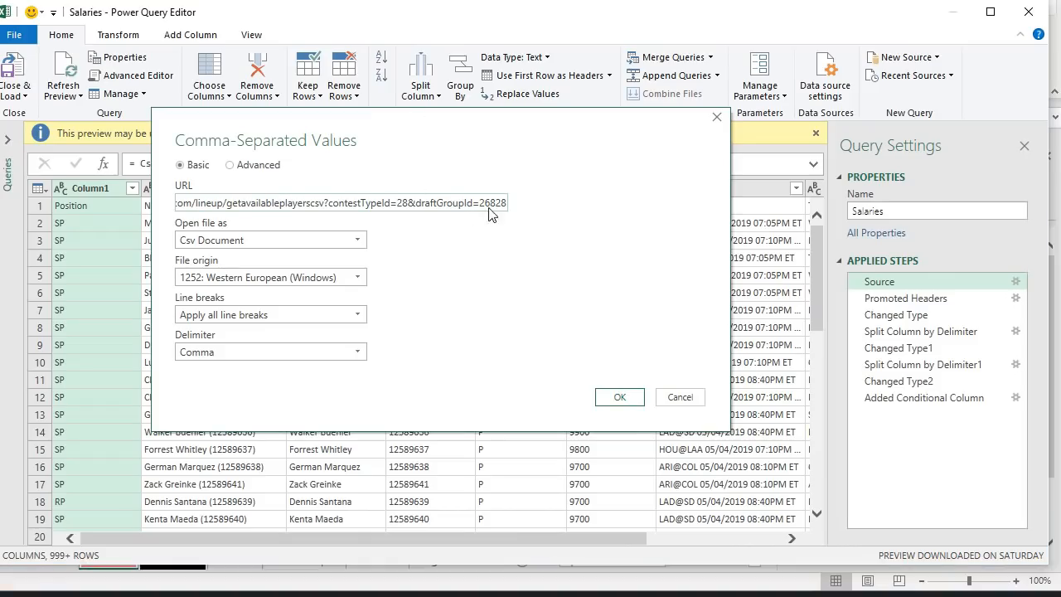
pyautogui.moveTo(490, 203); pyautogui.dragTo(508, 212)
pyautogui.write('943')
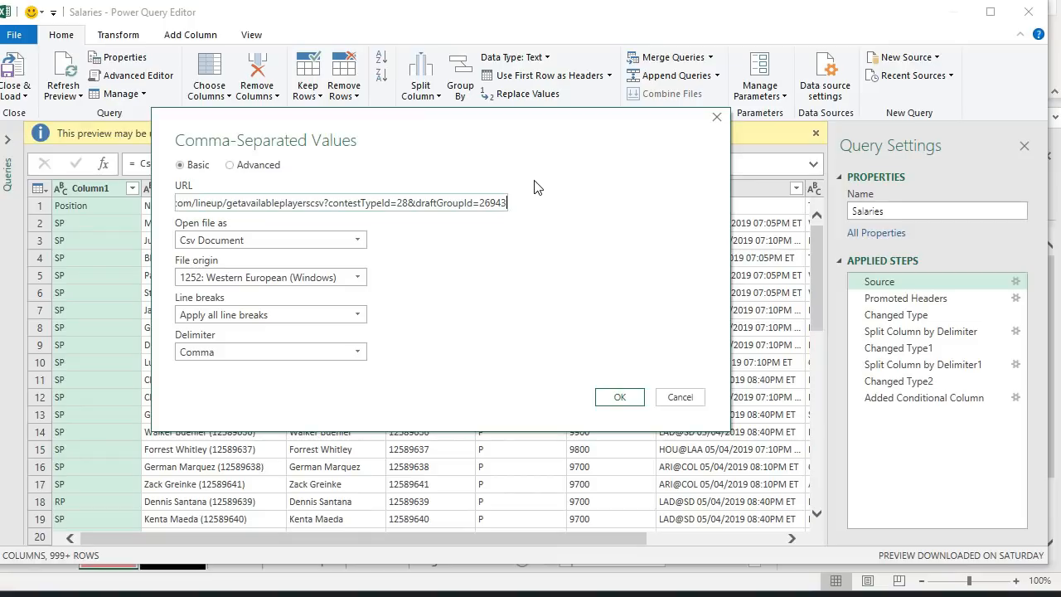
pyautogui.hotkey('alt', 'Tab')
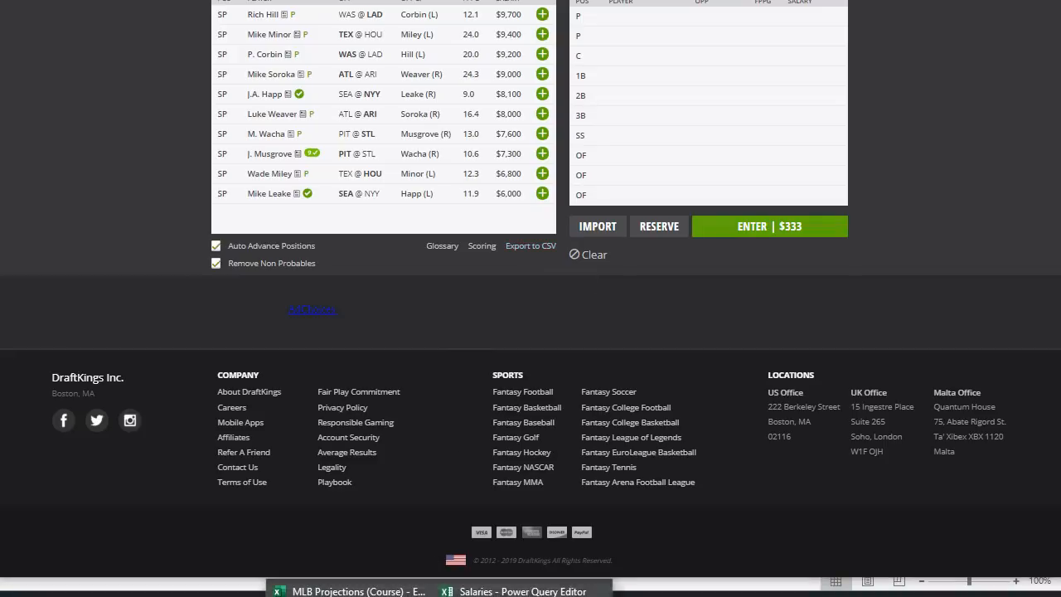
pyautogui.click(729, 586)
pyautogui.click(620, 397)
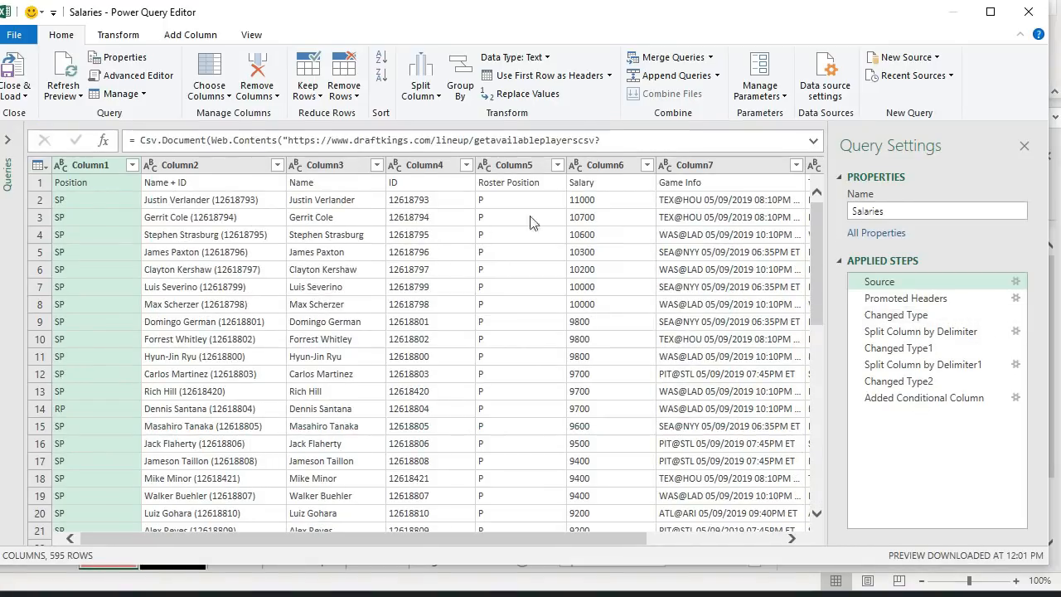
# - Step through the Salaries query's applied steps, then close and load it to the workbook
pyautogui.click(899, 317)
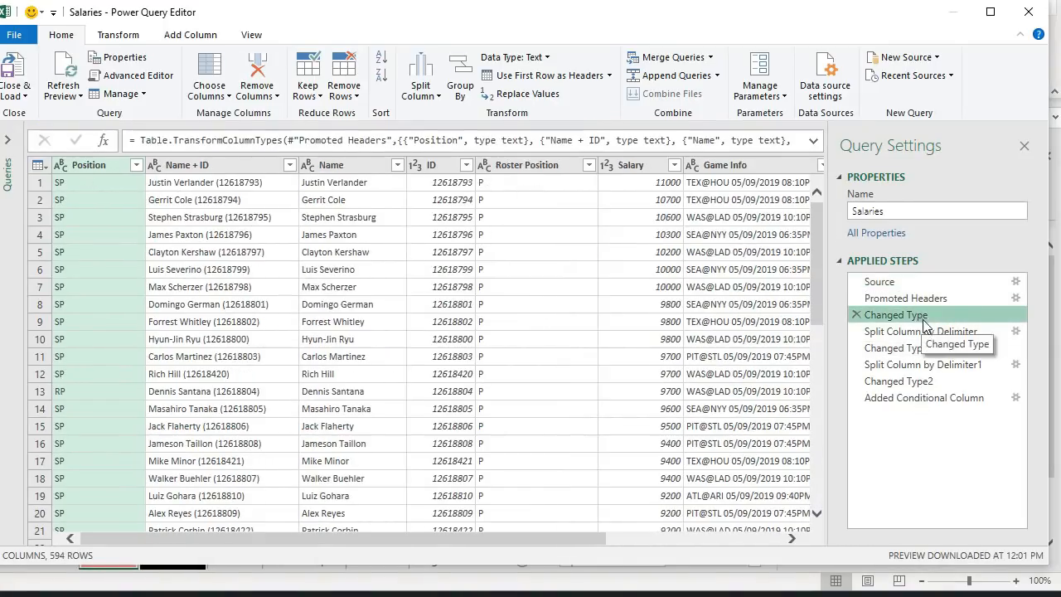
pyautogui.click(916, 331)
pyautogui.click(918, 348)
pyautogui.click(907, 366)
pyautogui.click(907, 381)
pyautogui.click(904, 397)
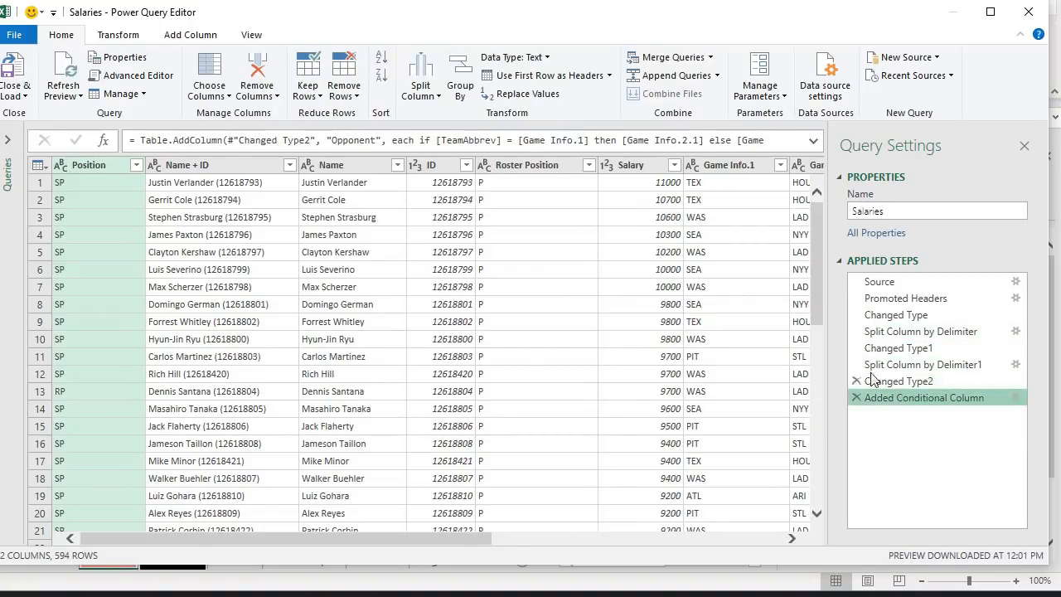
pyautogui.click(17, 71)
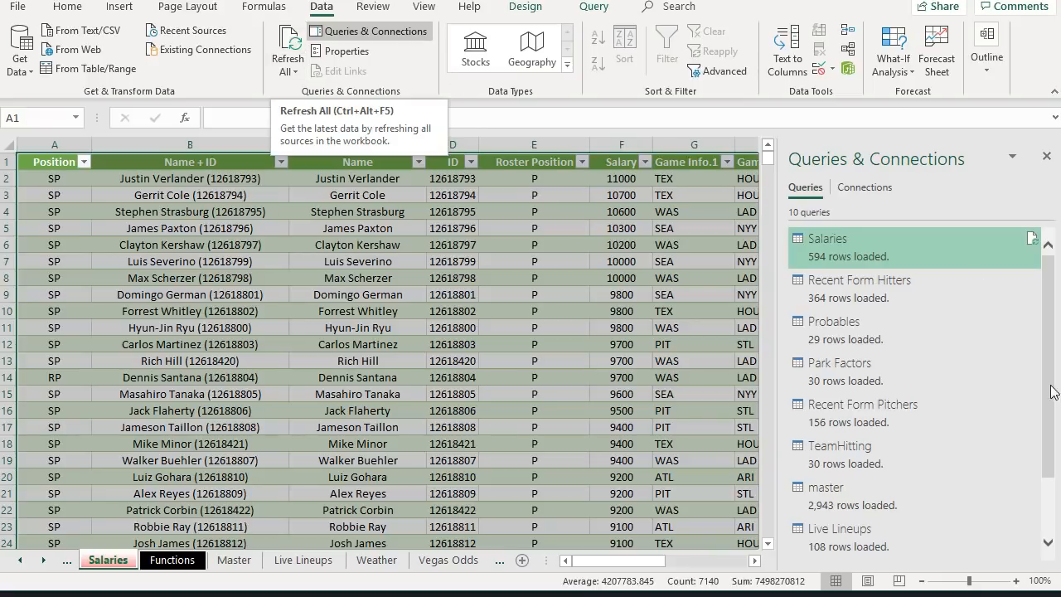
# - Refresh all queries in the workbook
pyautogui.scroll(-2, 939, 303)
pyautogui.scroll(2, 936, 315)
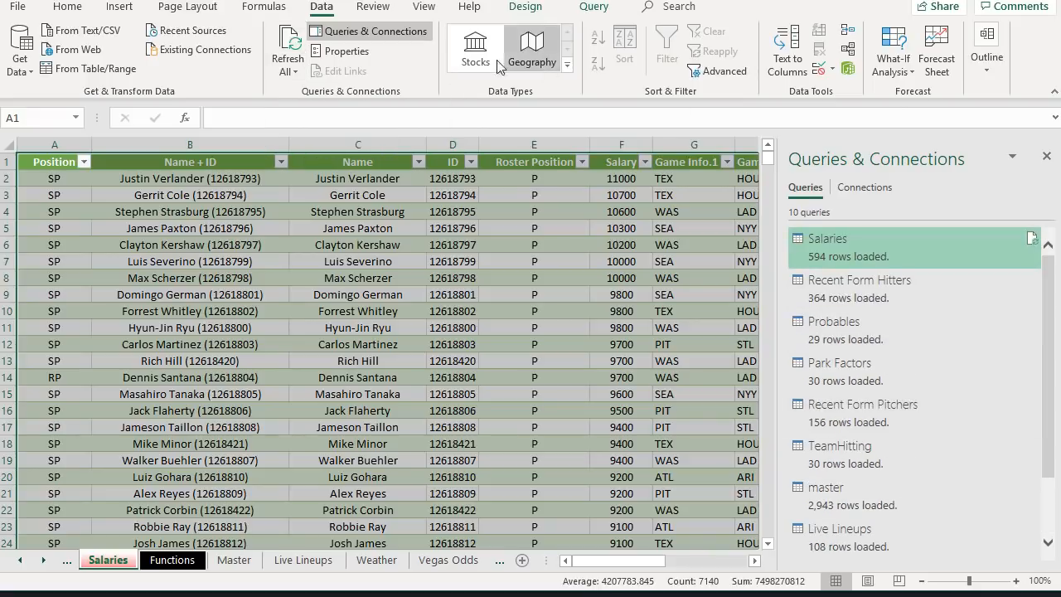
pyautogui.click(289, 42)
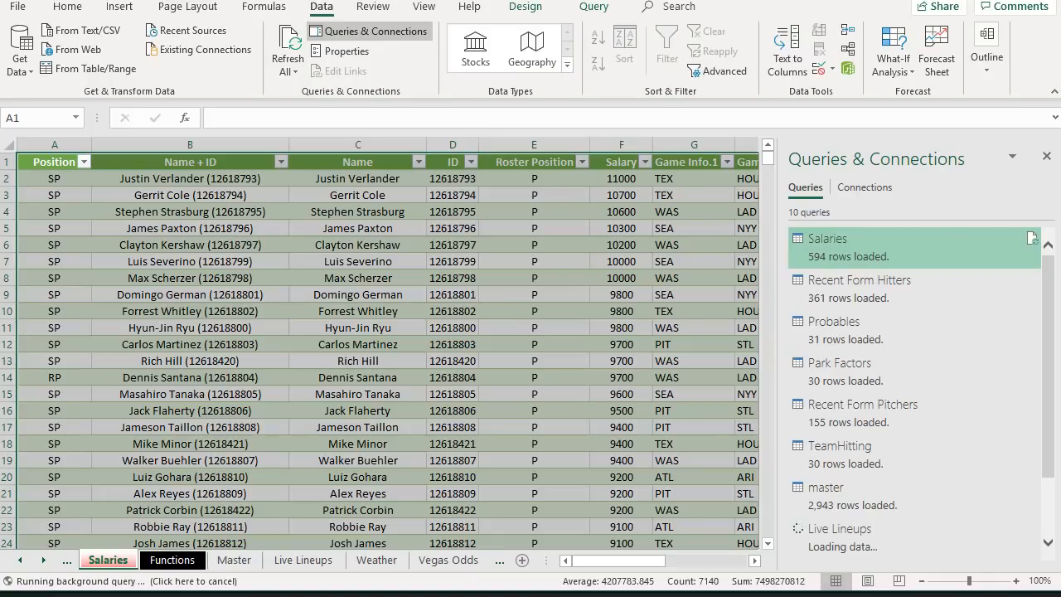
pyautogui.scroll(-2, 1000, 359)
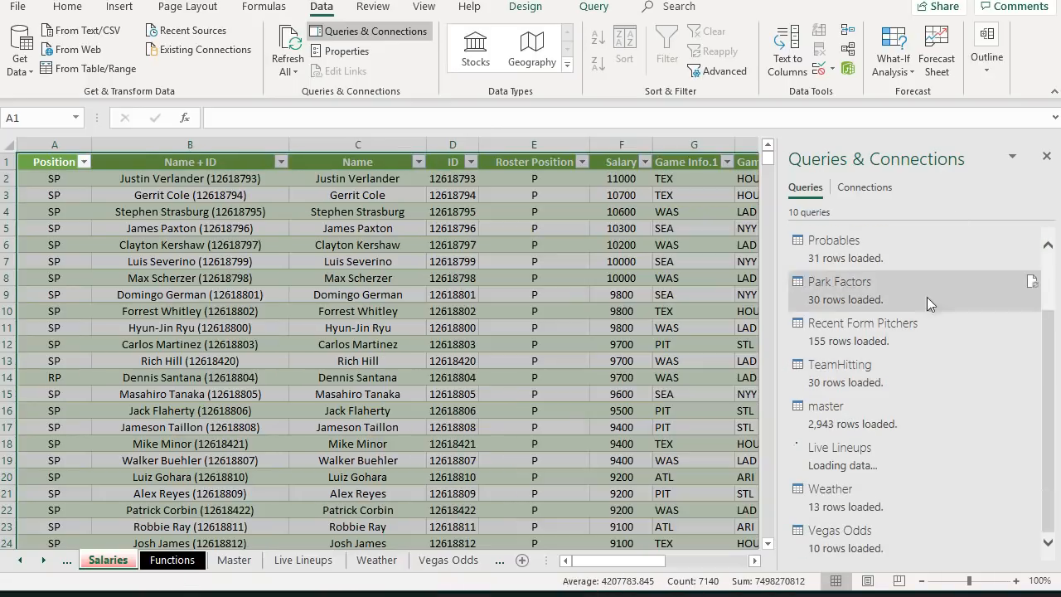
pyautogui.click(410, 366)
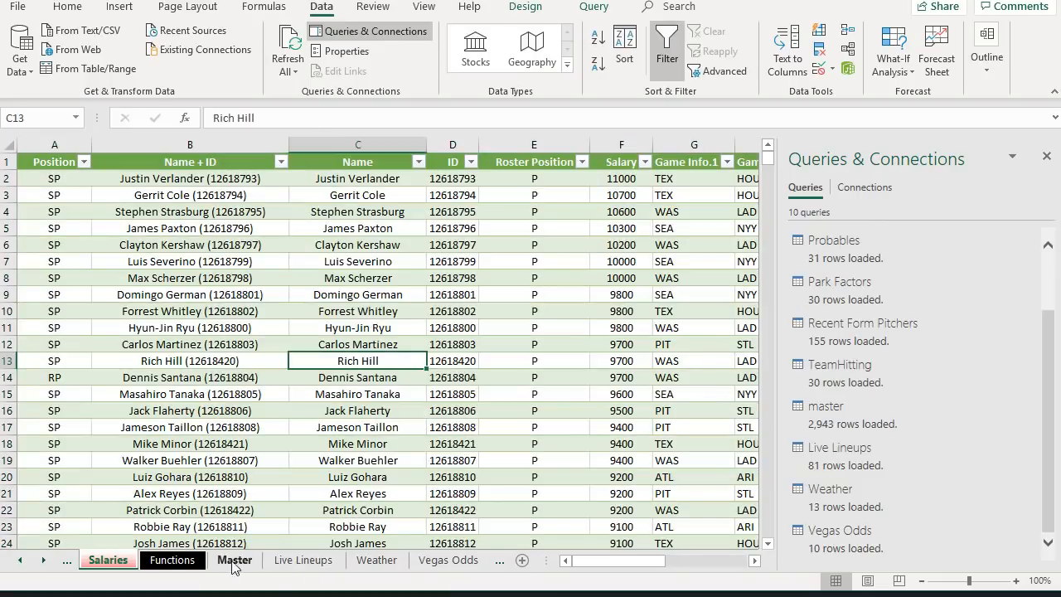
# - Check the refreshed Live Lineups, Vegas Odds and Hitters sheets
pyautogui.click(304, 562)
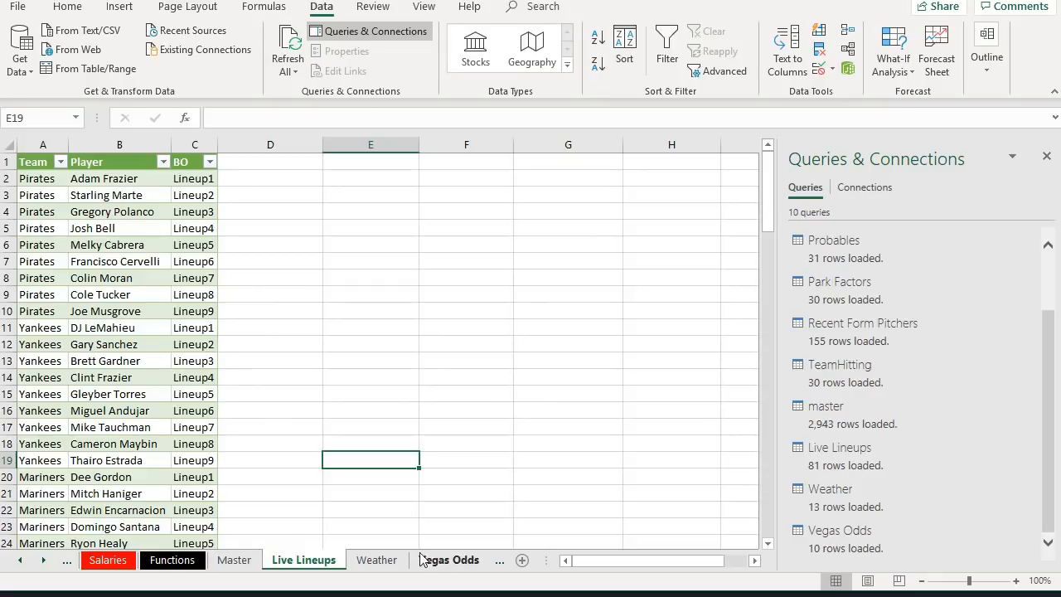
pyautogui.click(449, 560)
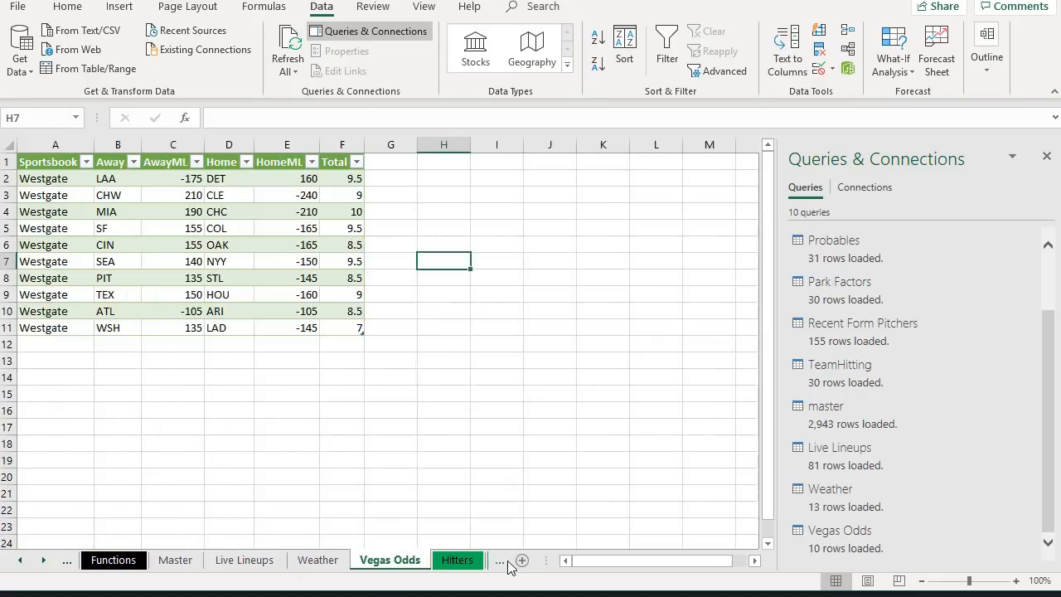
pyautogui.click(458, 560)
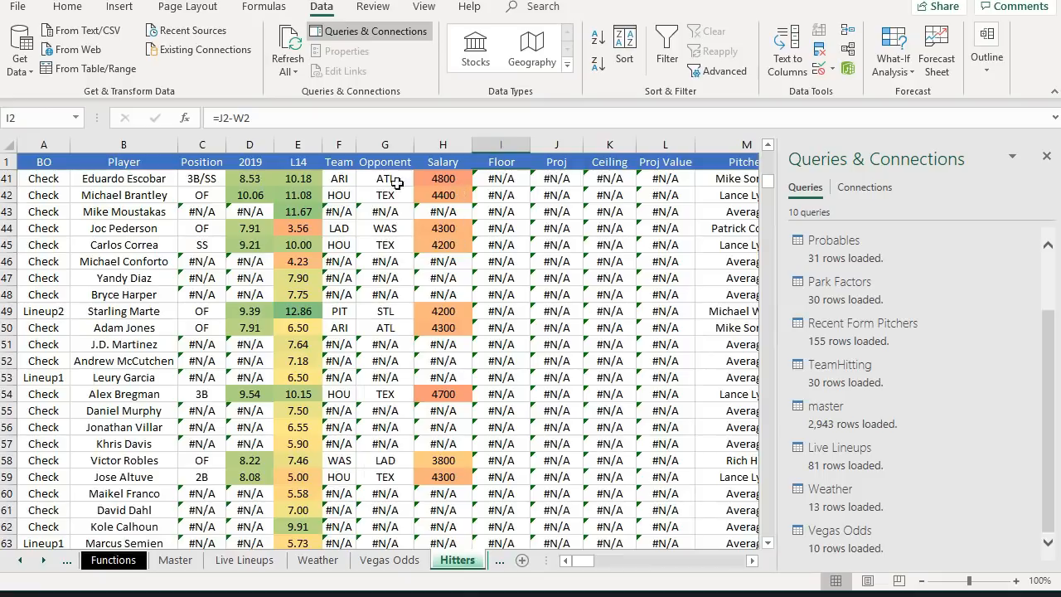
pyautogui.scroll(-17, 408, 180)
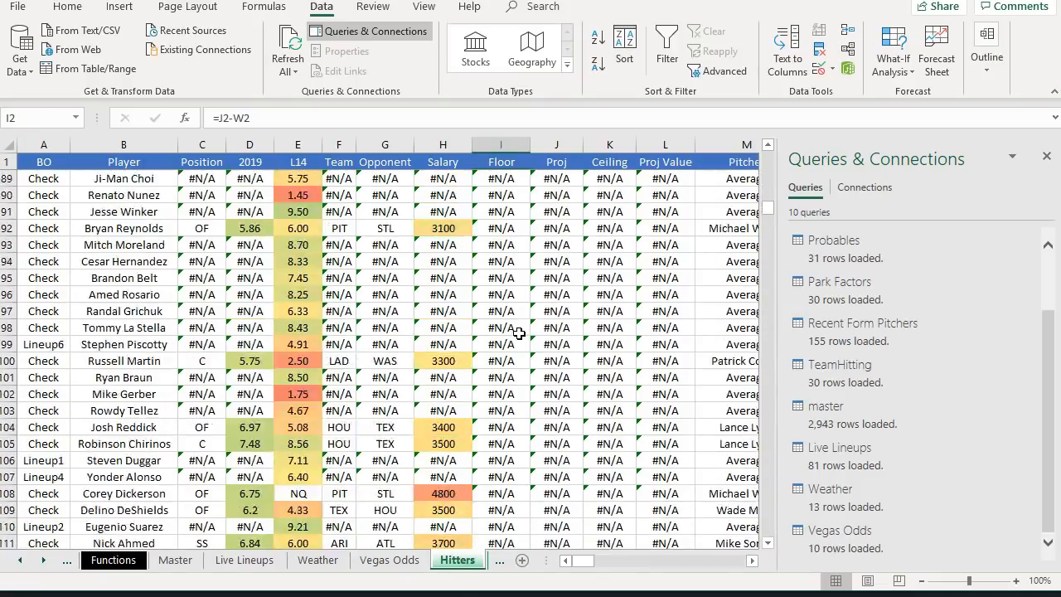
pyautogui.scroll(20, 518, 332)
pyautogui.scroll(10, 517, 332)
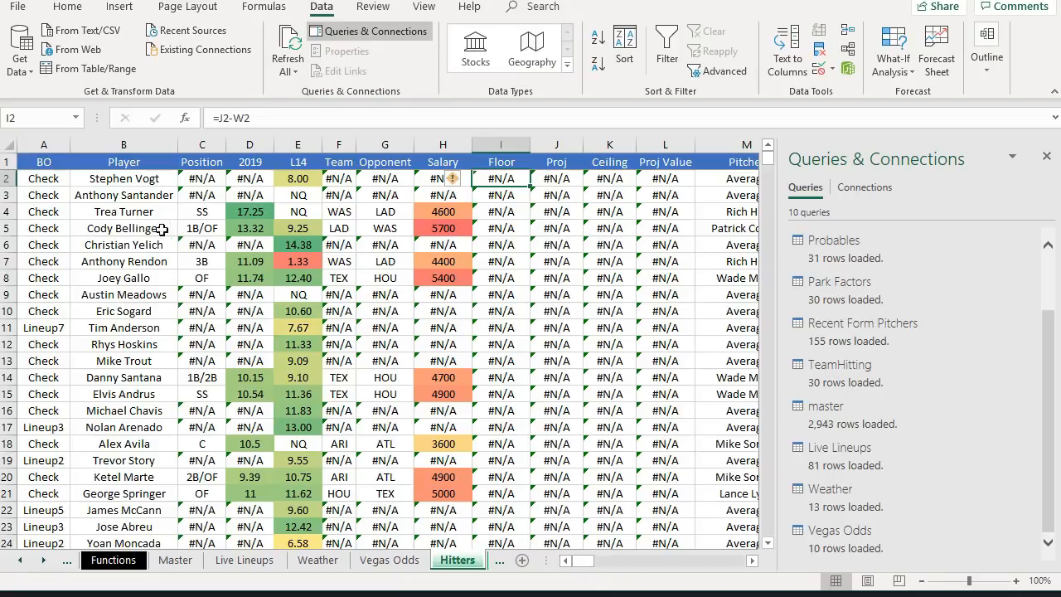
# - Clear the Player column contents on the Hitters sheet from B2 to the last row
pyautogui.click(128, 192)
pyautogui.click(126, 180)
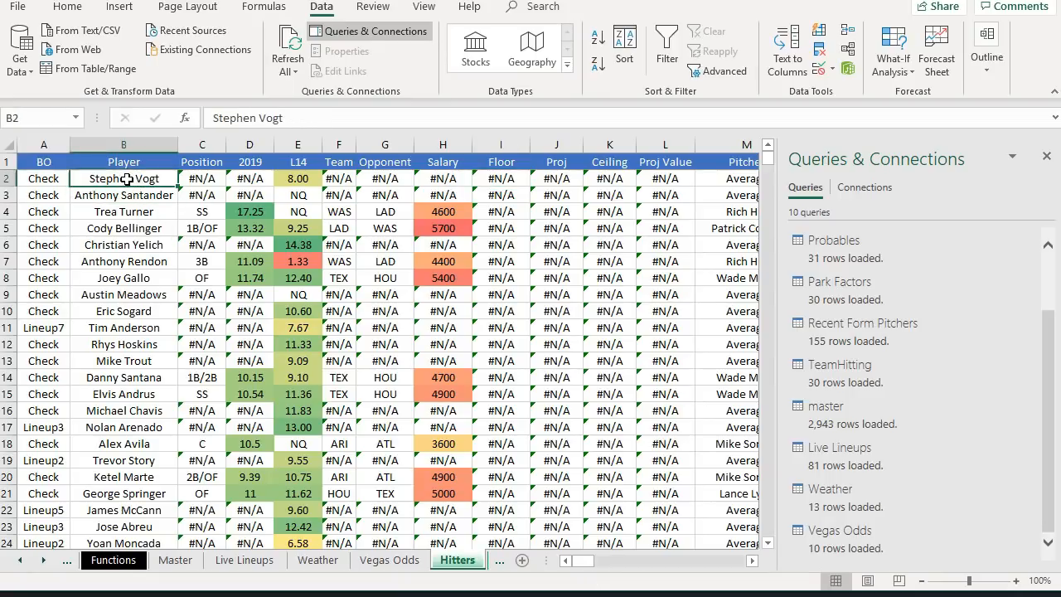
pyautogui.hotkey('ctrl', 'shift', 'Down')
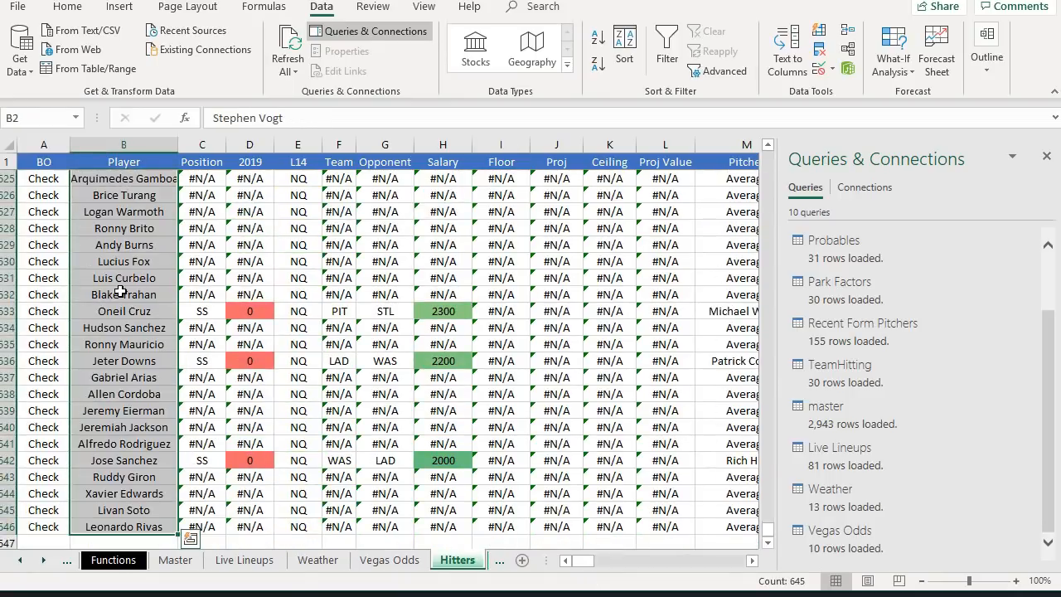
pyautogui.rightClick(121, 292)
pyautogui.click(181, 468)
pyautogui.scroll(-4, 168, 514)
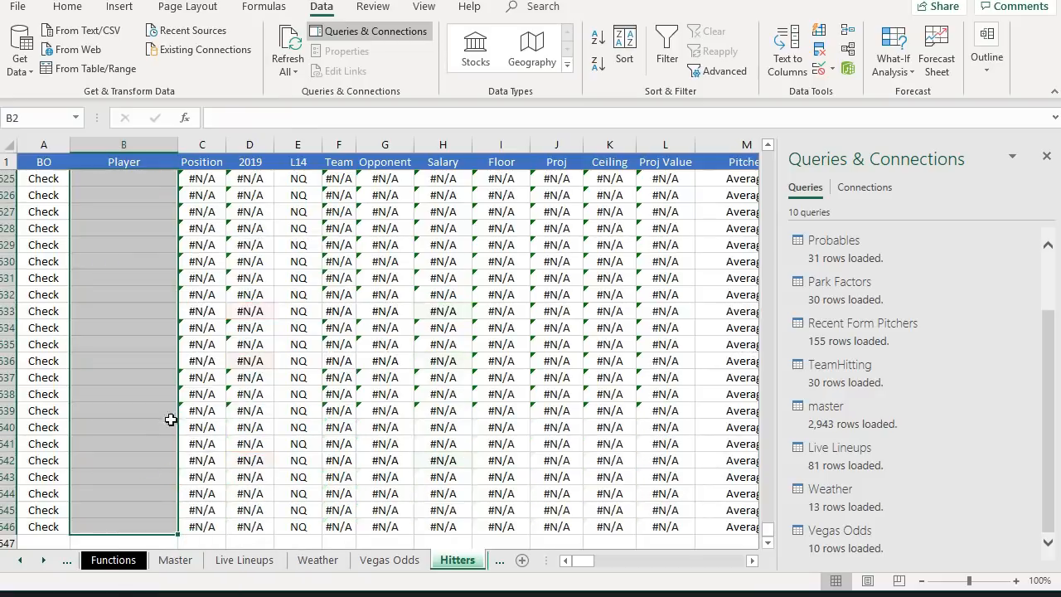
# - Copy the Name column on the Salaries sheet from C2 down to the last player
pyautogui.hotkey('ctrl', 'BackSpace')
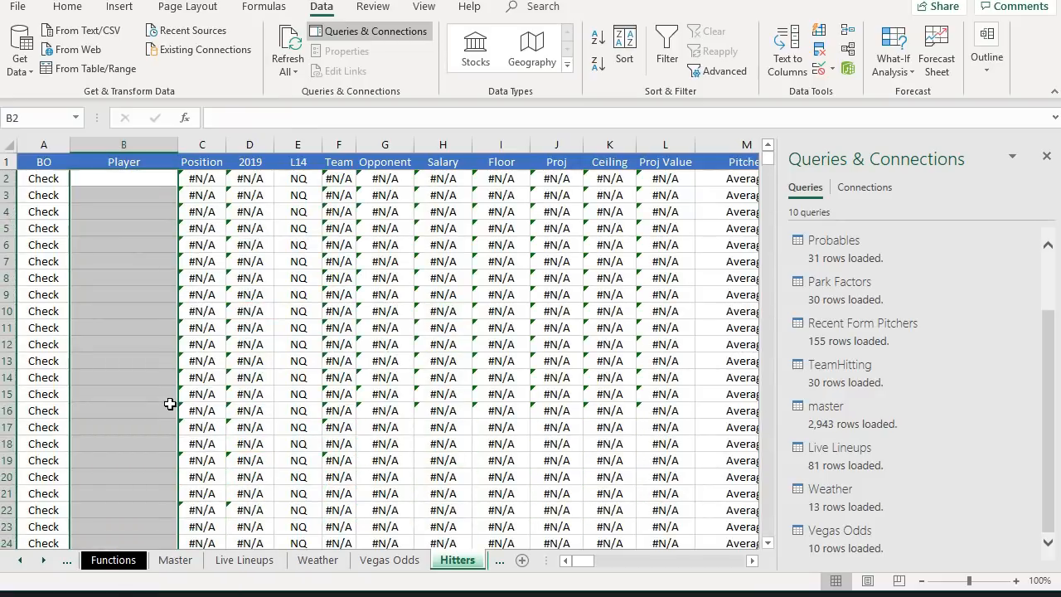
pyautogui.click(500, 562)
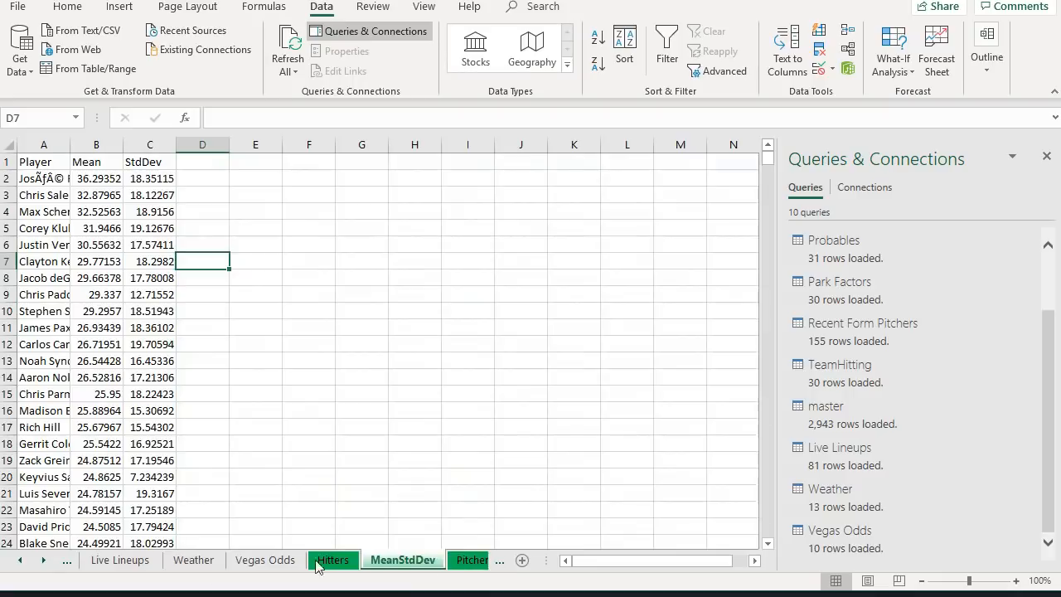
pyautogui.click(23, 562)
pyautogui.click(23, 561)
pyautogui.click(22, 561)
pyautogui.click(23, 562)
pyautogui.click(499, 564)
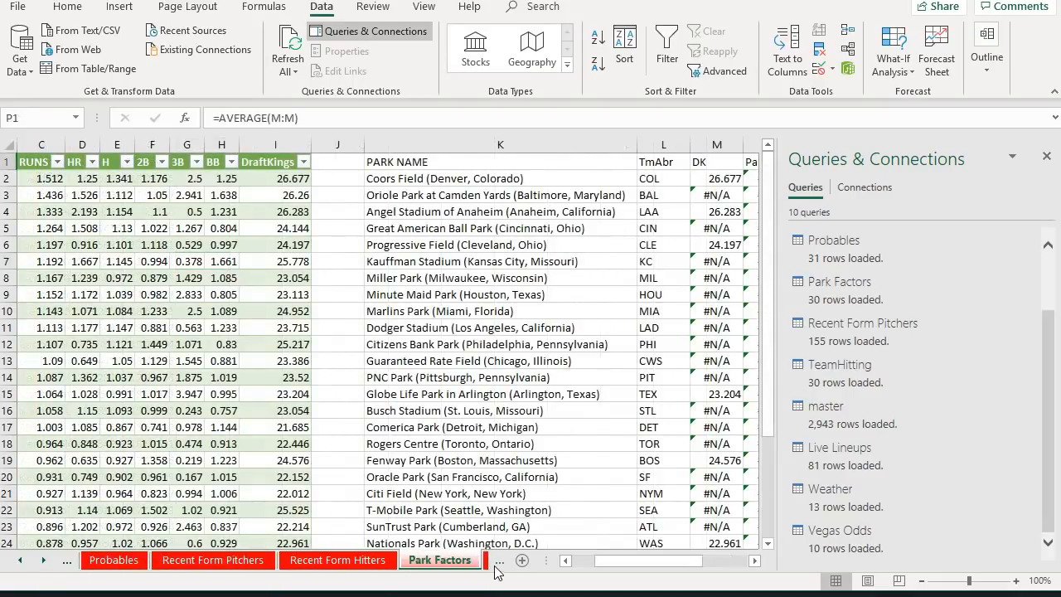
pyautogui.click(501, 564)
pyautogui.click(339, 181)
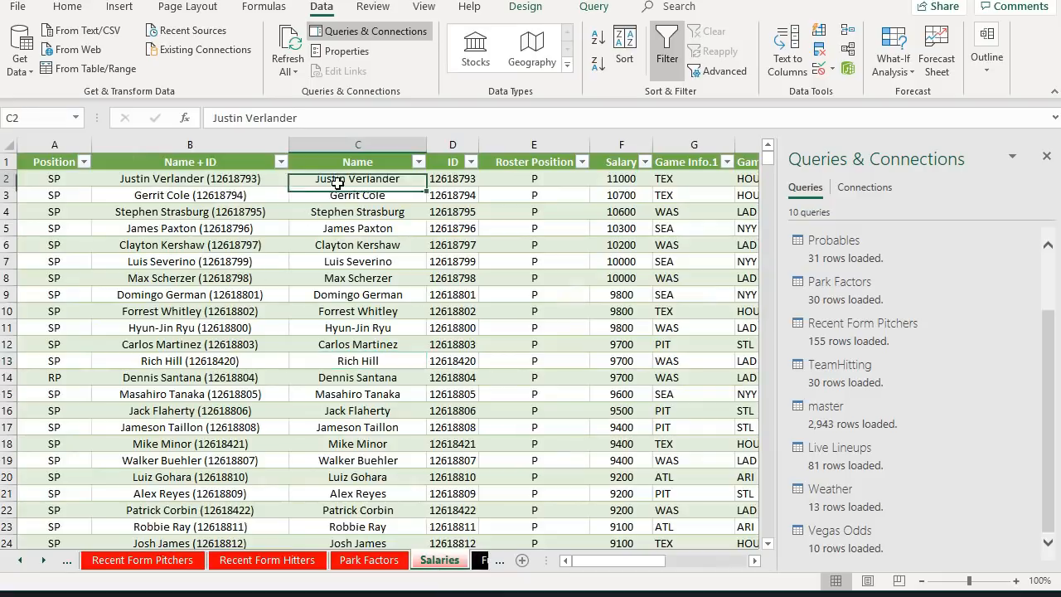
pyautogui.hotkey('ctrl', 'shift', 'Down')
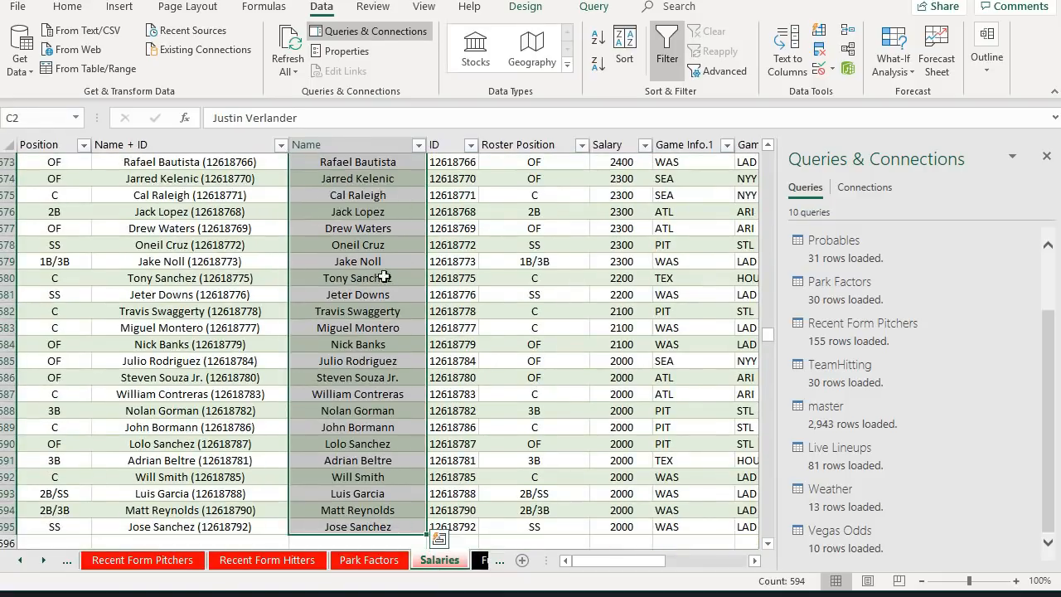
pyautogui.hotkey('ctrl', 'c')
# - Paste the copied player names into the Hitters sheet's Player column starting at B2
pyautogui.click(501, 564)
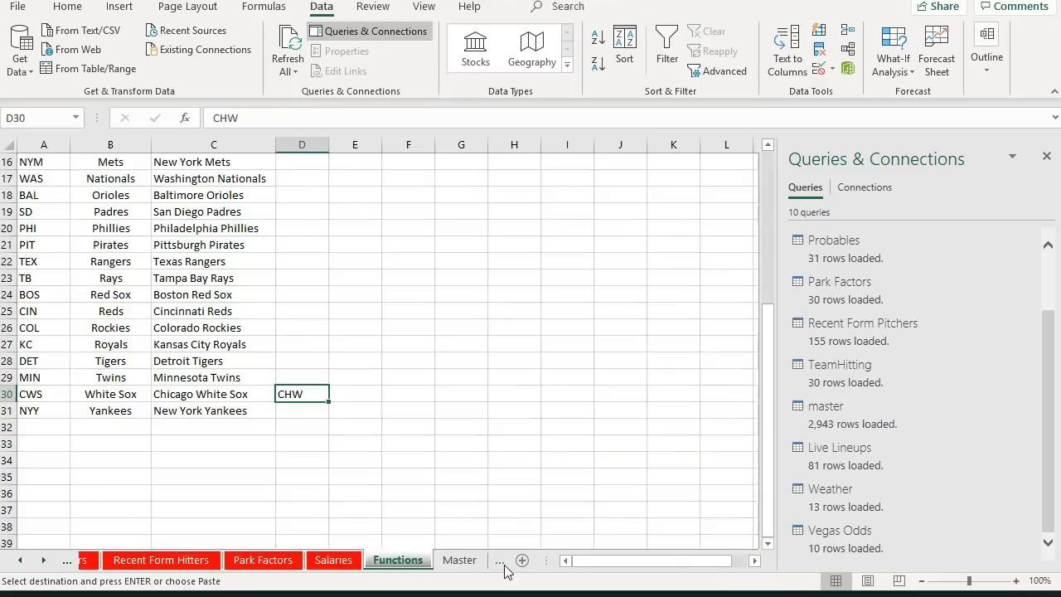
pyautogui.click(501, 567)
pyautogui.click(501, 567)
pyautogui.click(500, 567)
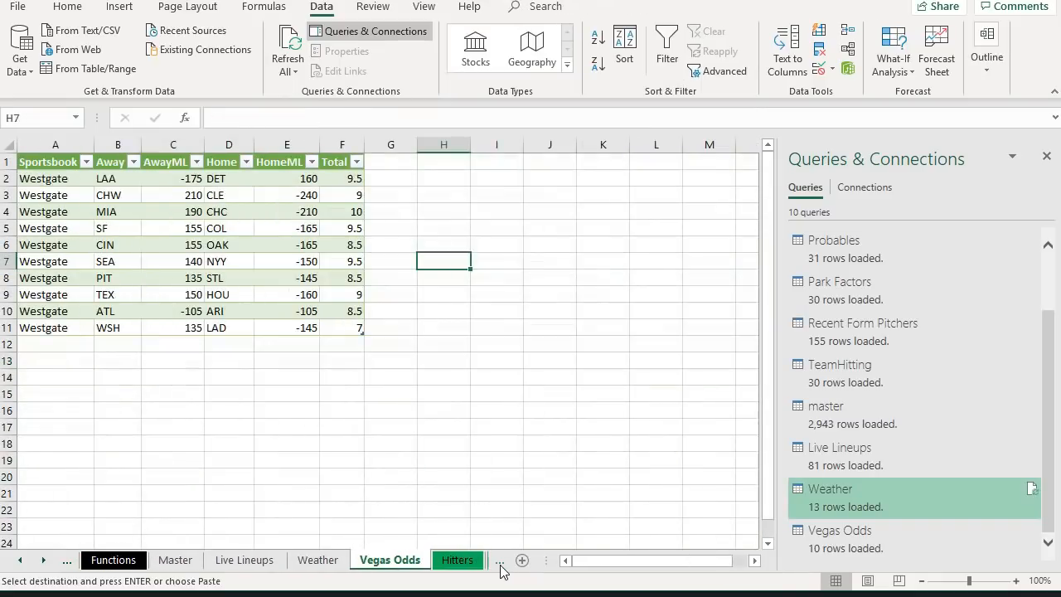
pyautogui.click(457, 561)
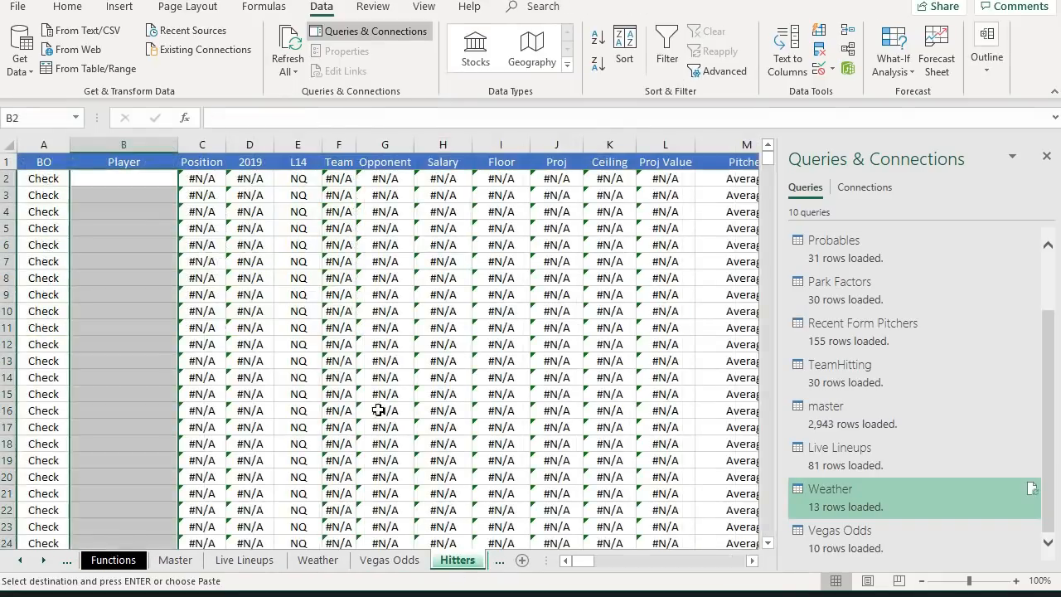
pyautogui.rightClick(124, 177)
pyautogui.click(190, 245)
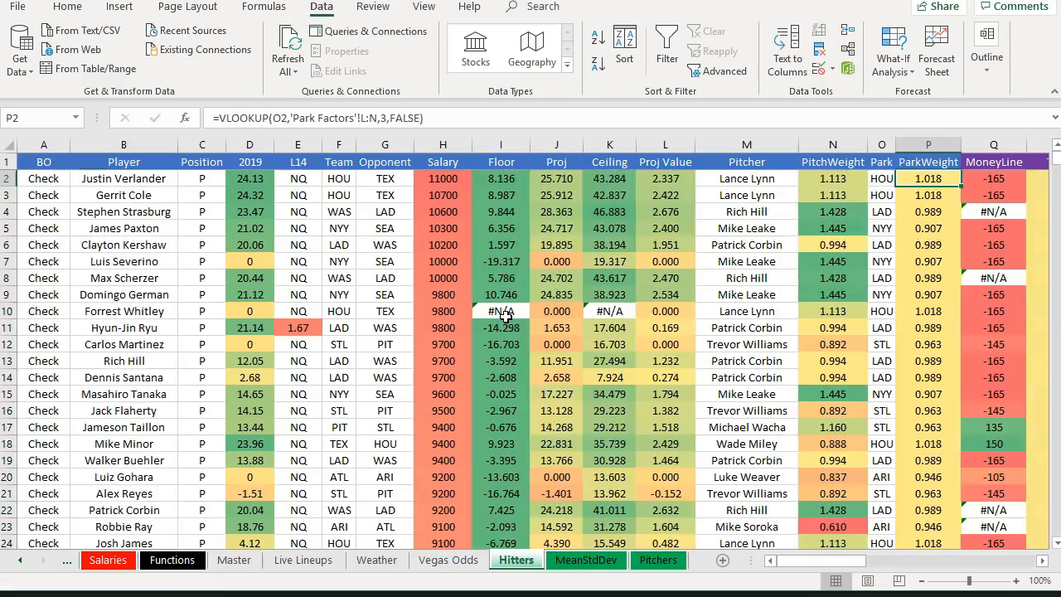
# - Review the updated Hitters projections alongside the Park Factors and Vegas Odds sheets
pyautogui.scroll(-18, 514, 299)
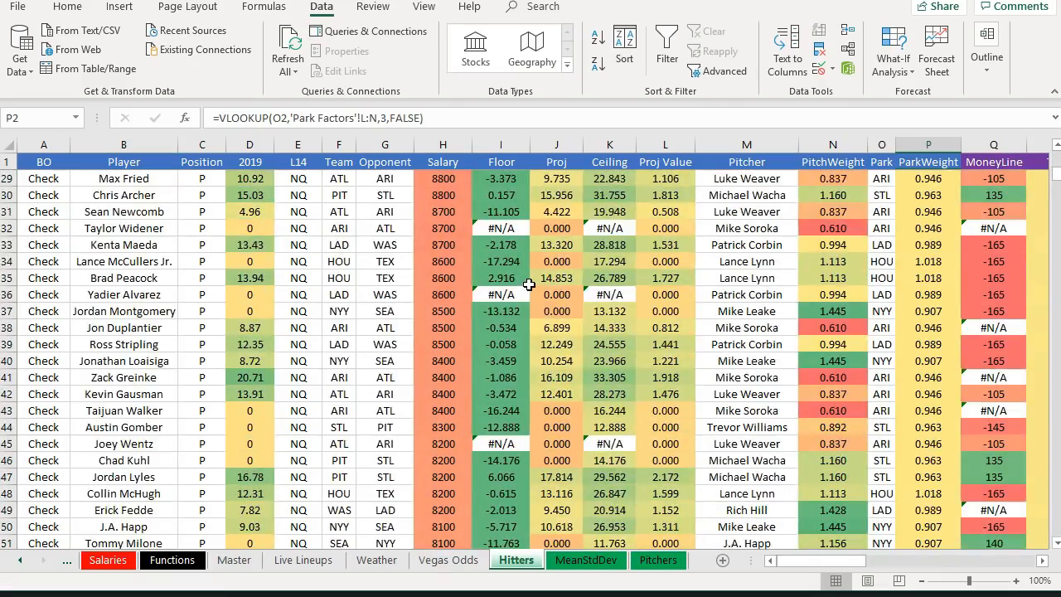
pyautogui.scroll(-20, 529, 284)
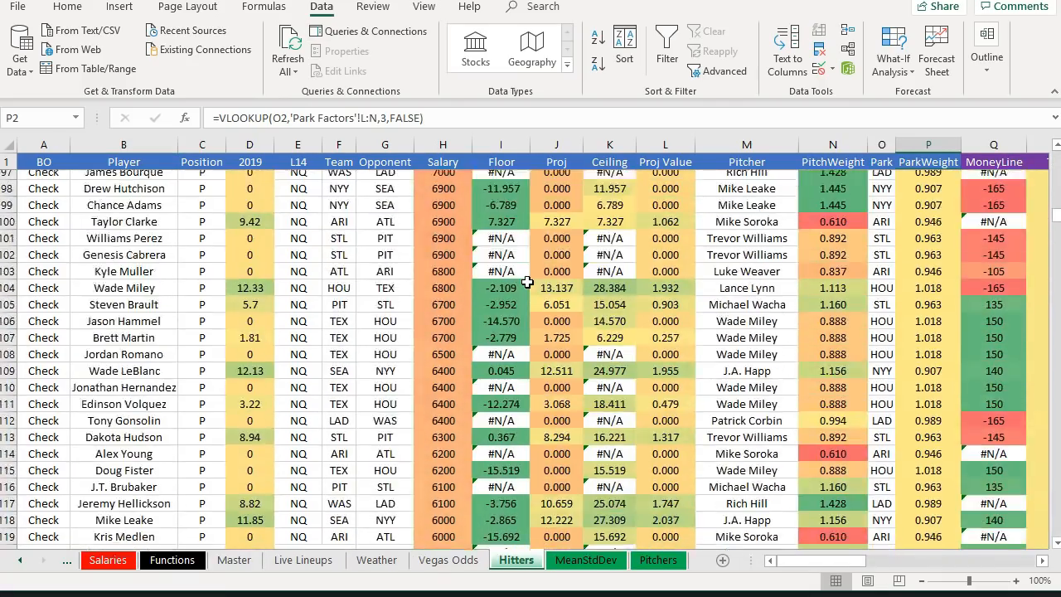
pyautogui.scroll(20, 531, 282)
pyautogui.scroll(17, 531, 282)
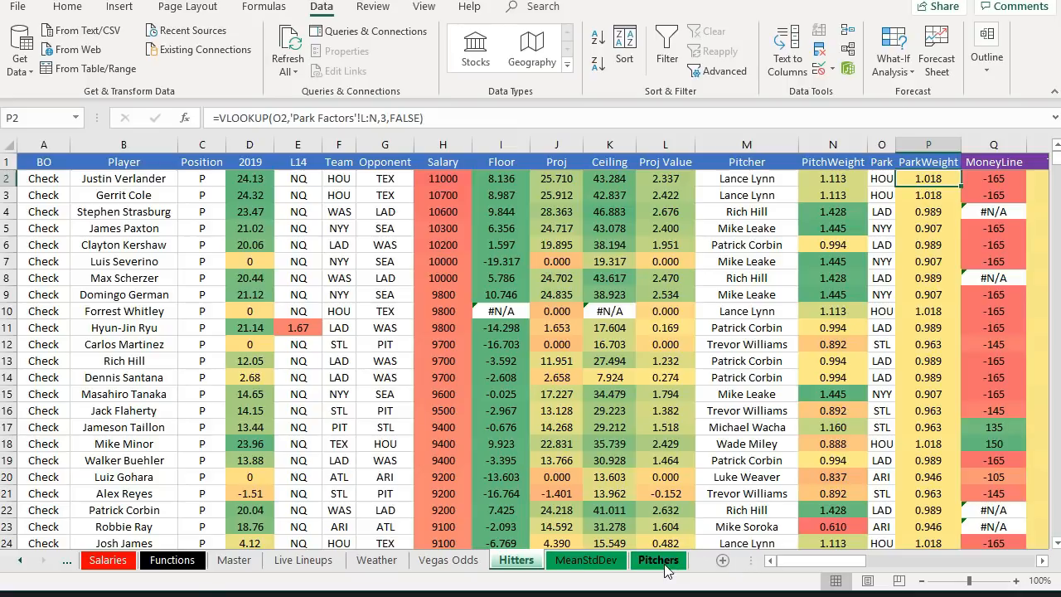
pyautogui.click(19, 562)
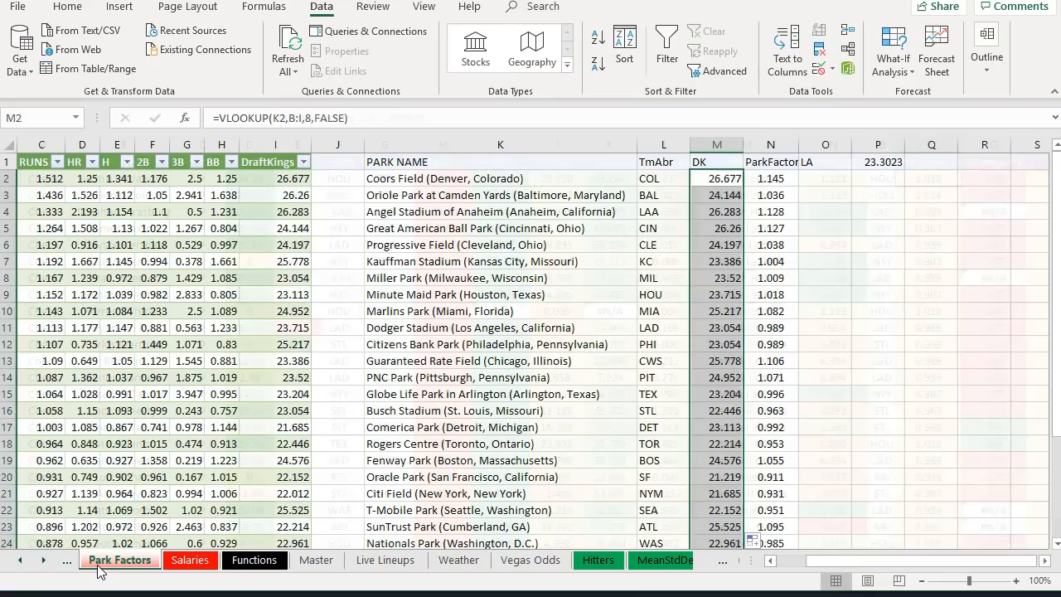
pyautogui.click(104, 561)
pyautogui.click(718, 181)
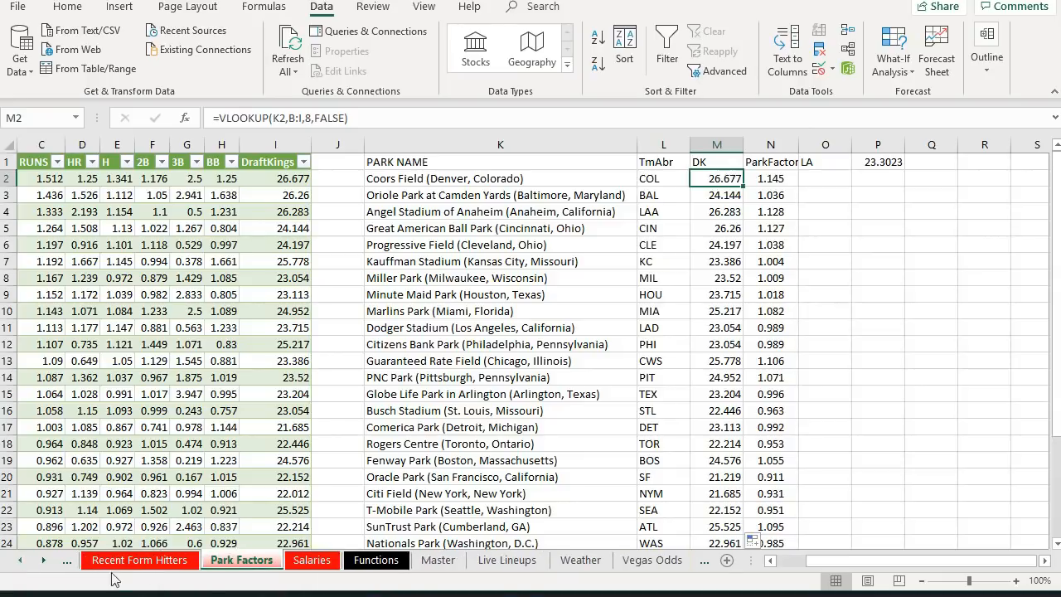
pyautogui.click(707, 564)
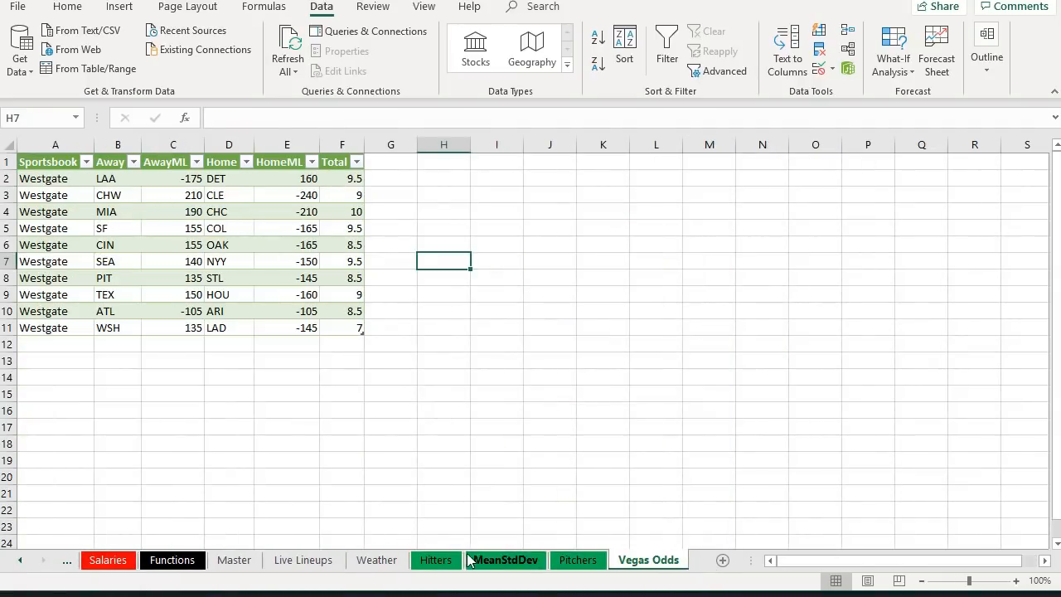
pyautogui.click(442, 560)
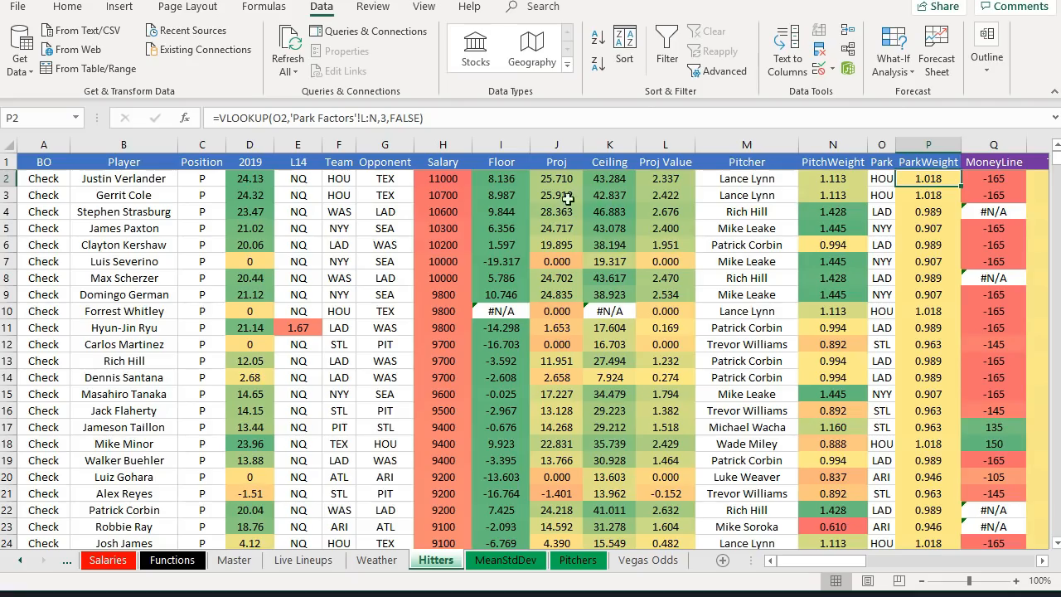
pyautogui.scroll(-6, 478, 211)
pyautogui.scroll(-20, 477, 212)
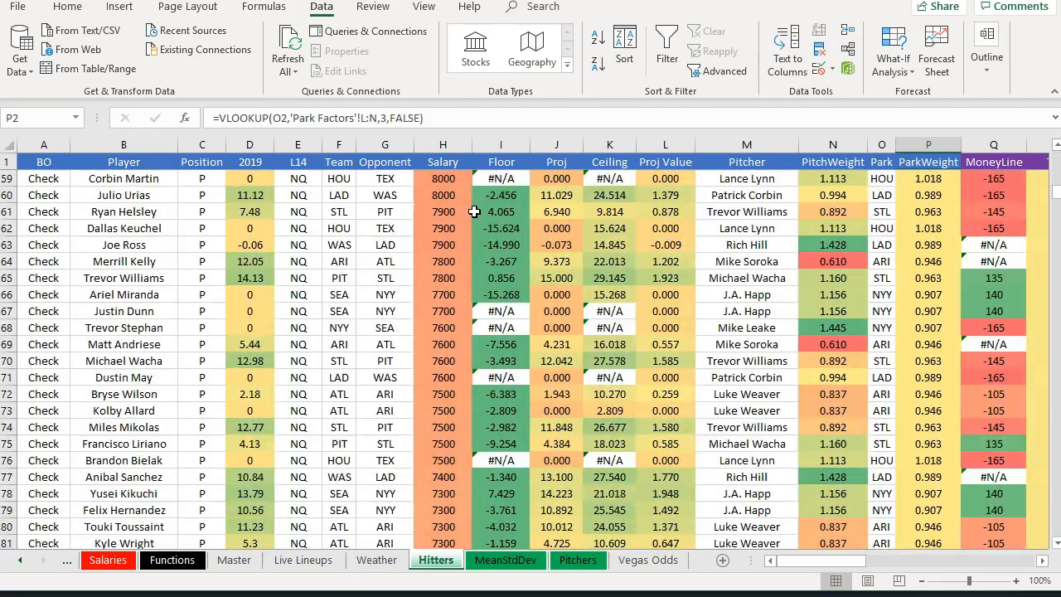
pyautogui.scroll(-20, 315, 316)
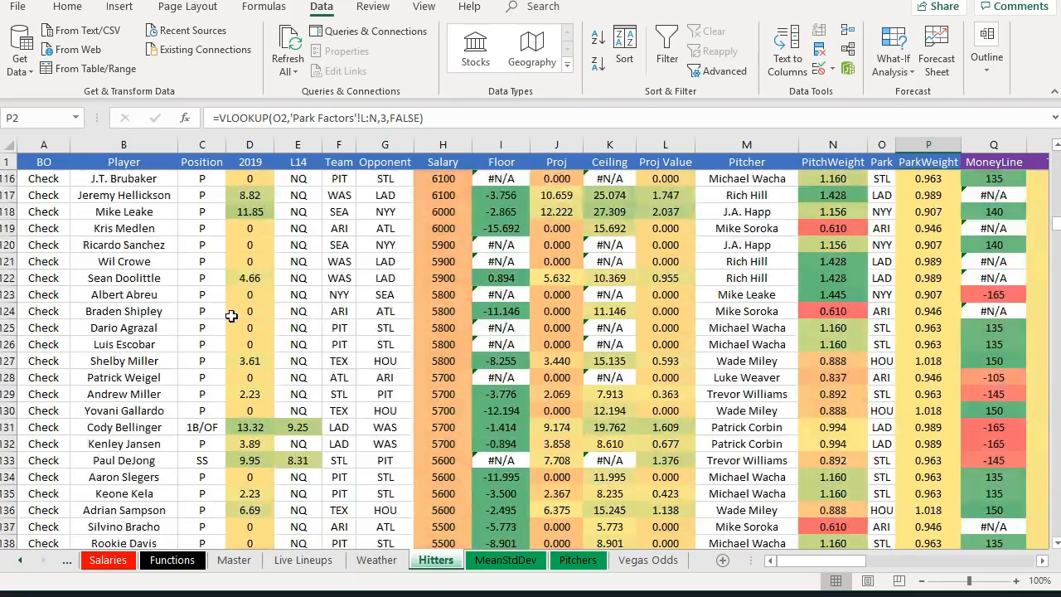
pyautogui.scroll(-15, 319, 307)
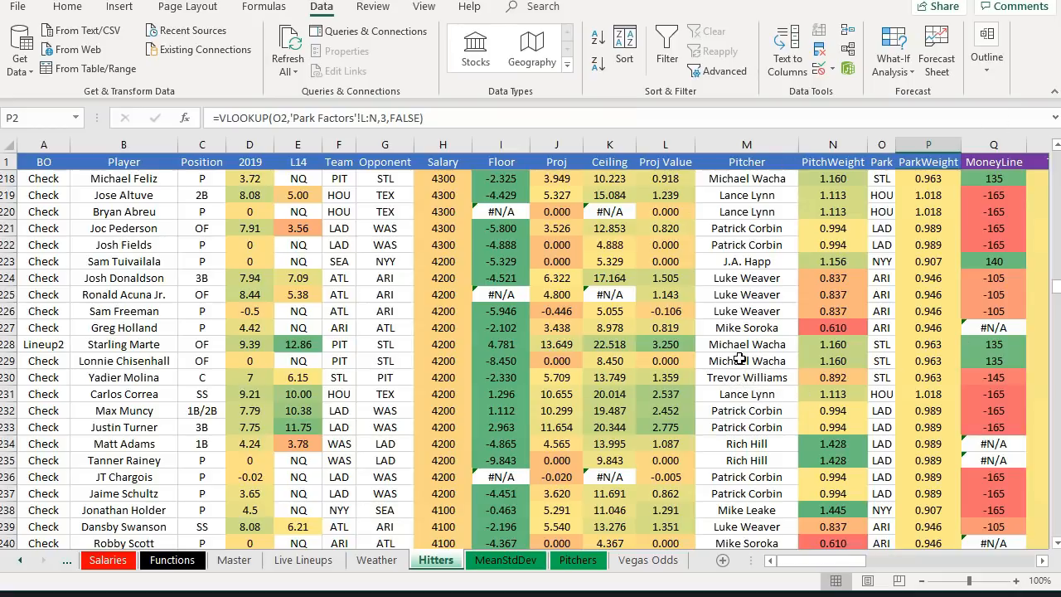
pyautogui.scroll(20, 249, 307)
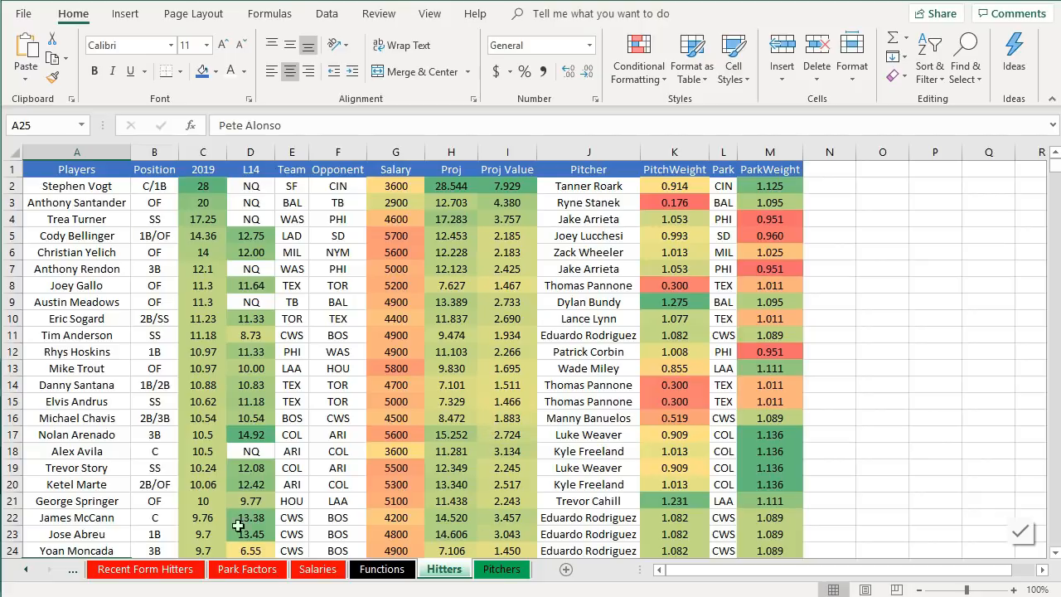
# - Open the Probables query of the other projections workbook in the Power Query Editor
pyautogui.click(71, 575)
pyautogui.click(71, 575)
pyautogui.click(71, 575)
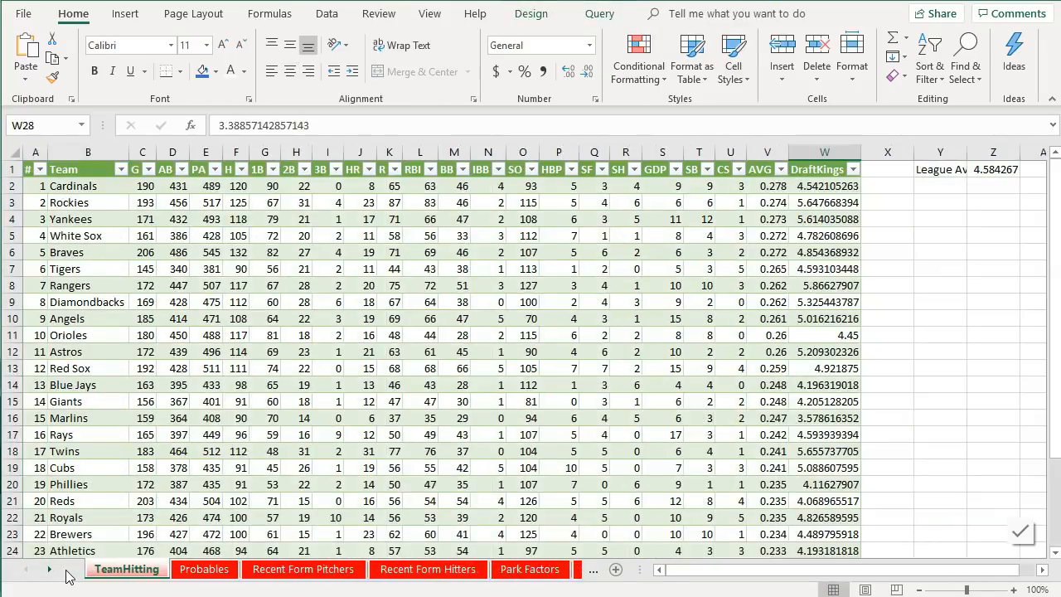
pyautogui.click(182, 572)
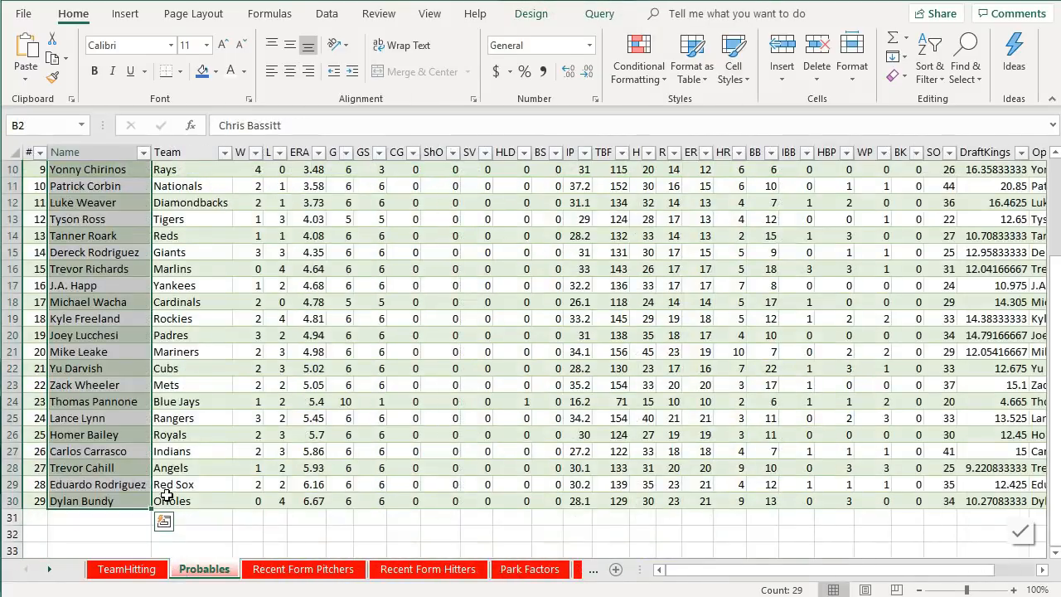
pyautogui.scroll(3, 166, 496)
pyautogui.click(327, 15)
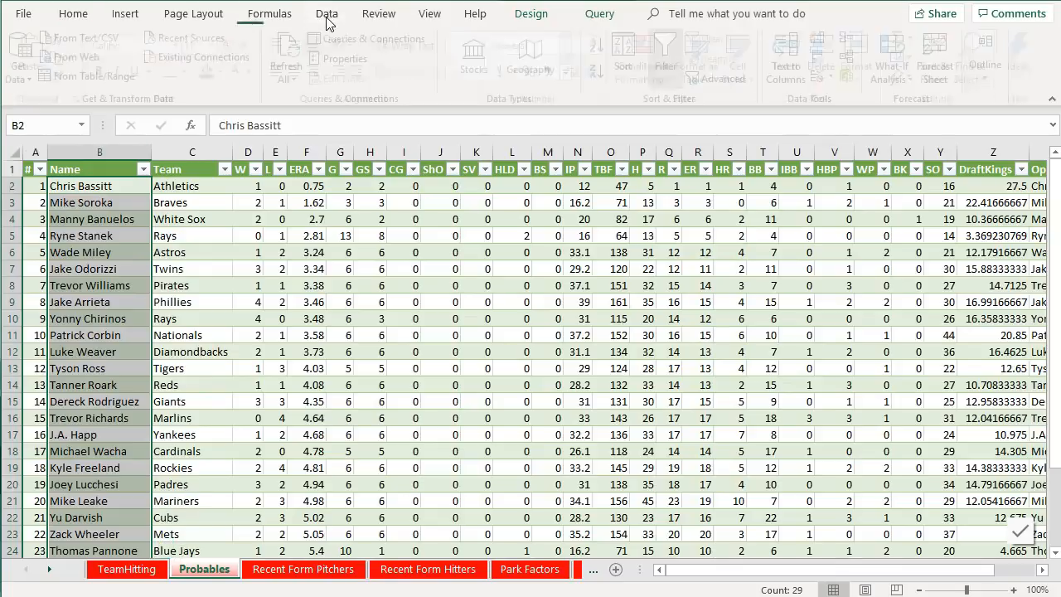
pyautogui.click(332, 39)
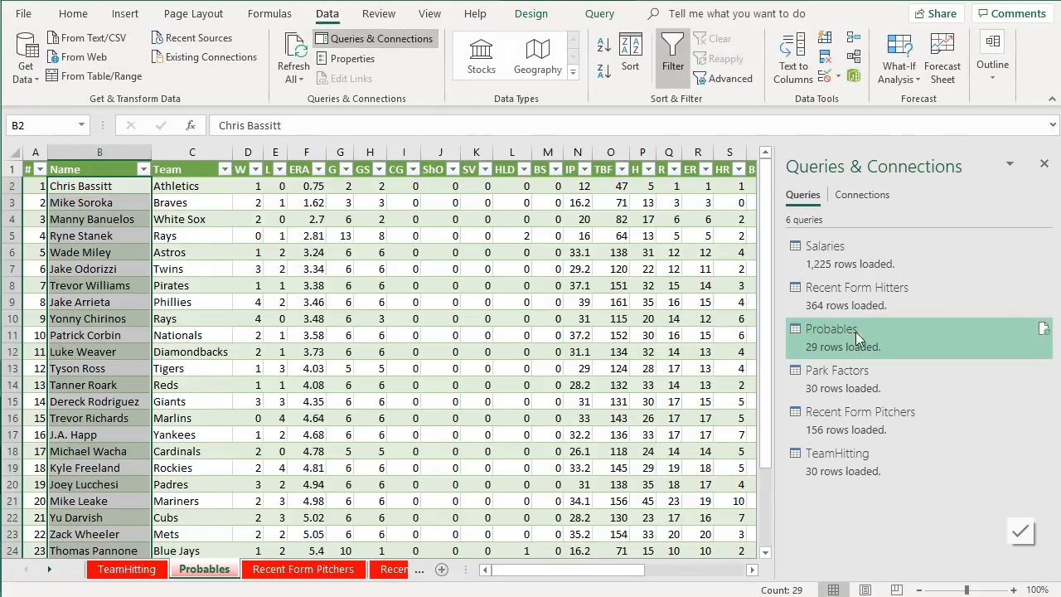
pyautogui.rightClick(858, 335)
pyautogui.click(880, 390)
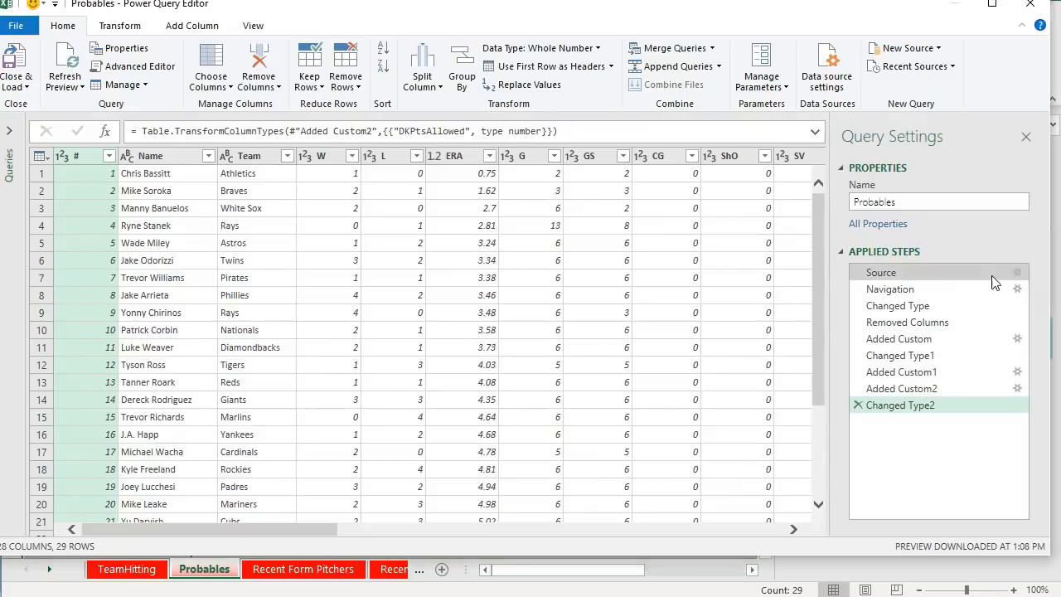
# - Inspect the Probables query's FanGraphs source URL without changing it
pyautogui.click(1014, 274)
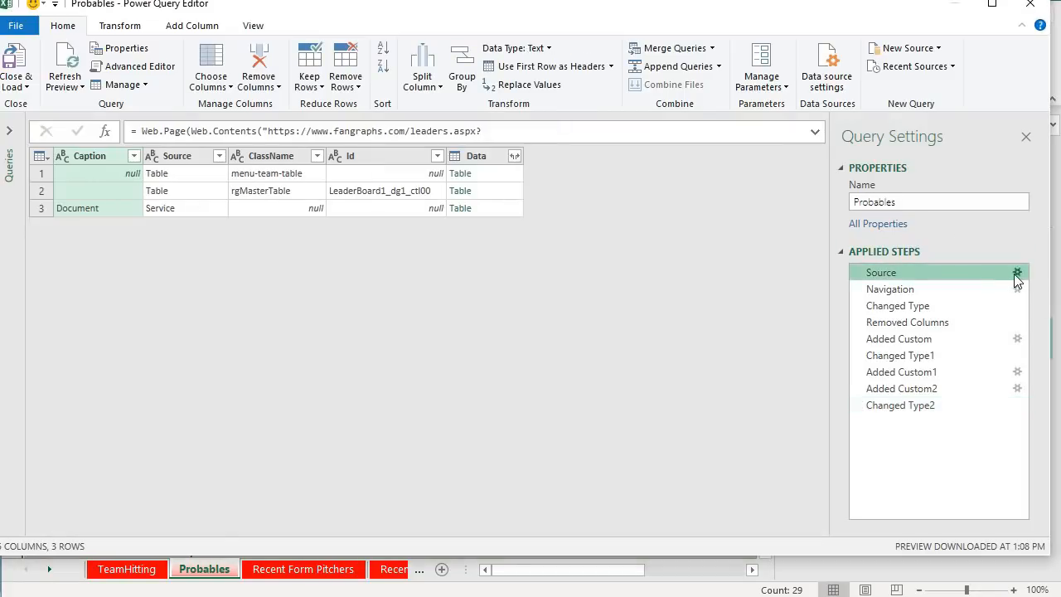
pyautogui.click(1017, 273)
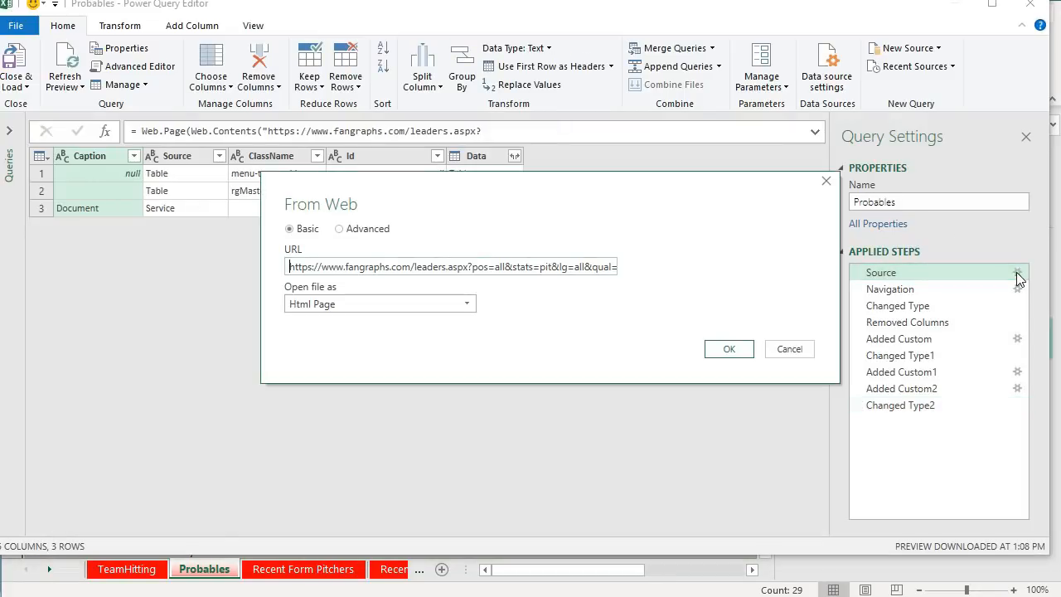
pyautogui.moveTo(575, 267); pyautogui.dragTo(757, 287)
pyautogui.click(550, 268)
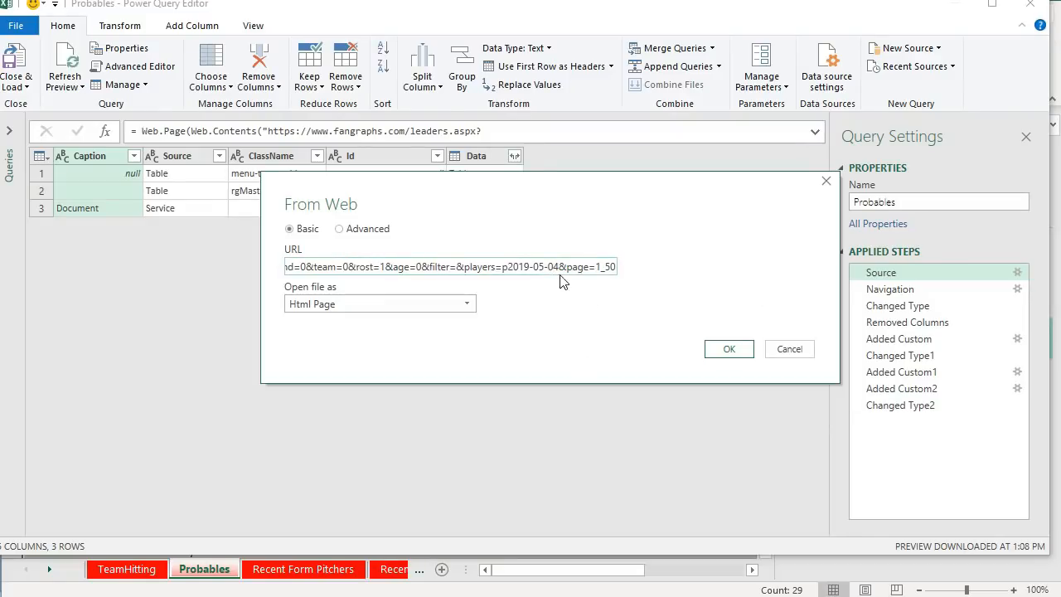
pyautogui.click(788, 349)
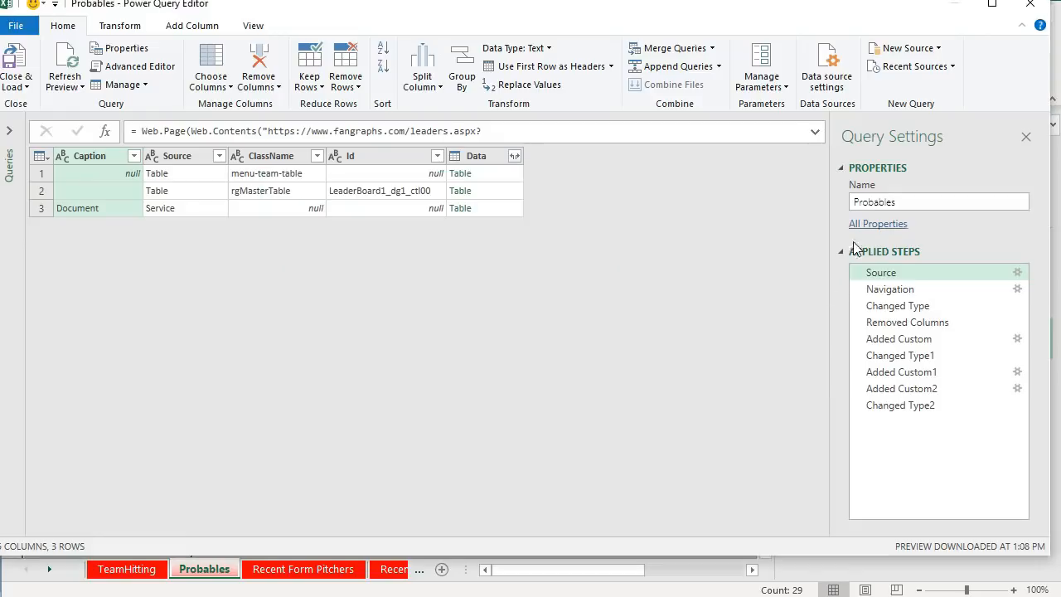
# - Switch to the Salaries query and inspect its DraftKings CSV source URL without changing it
pyautogui.click(9, 131)
pyautogui.click(51, 149)
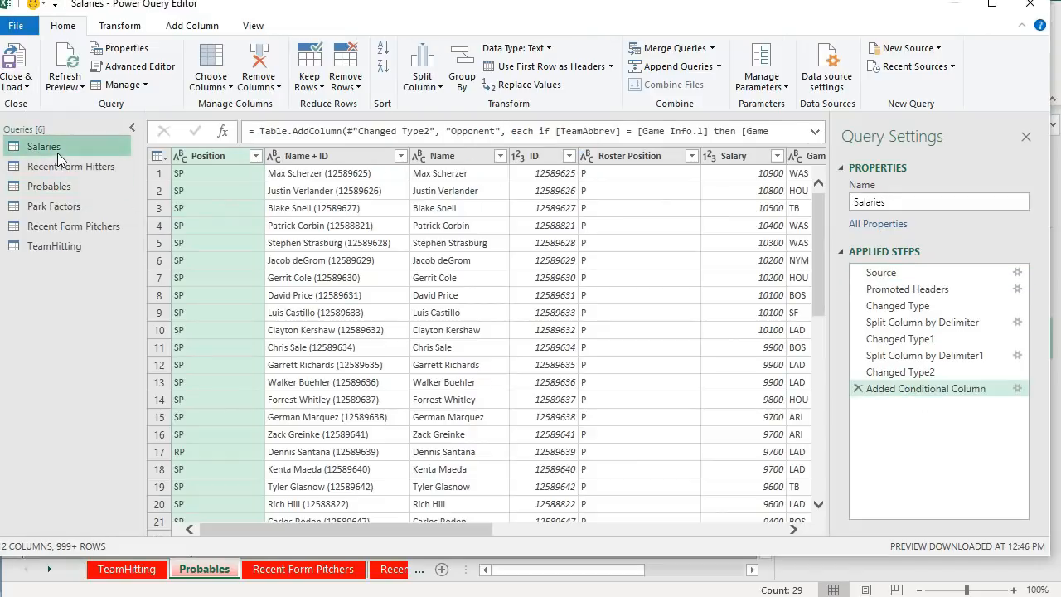
pyautogui.click(1018, 273)
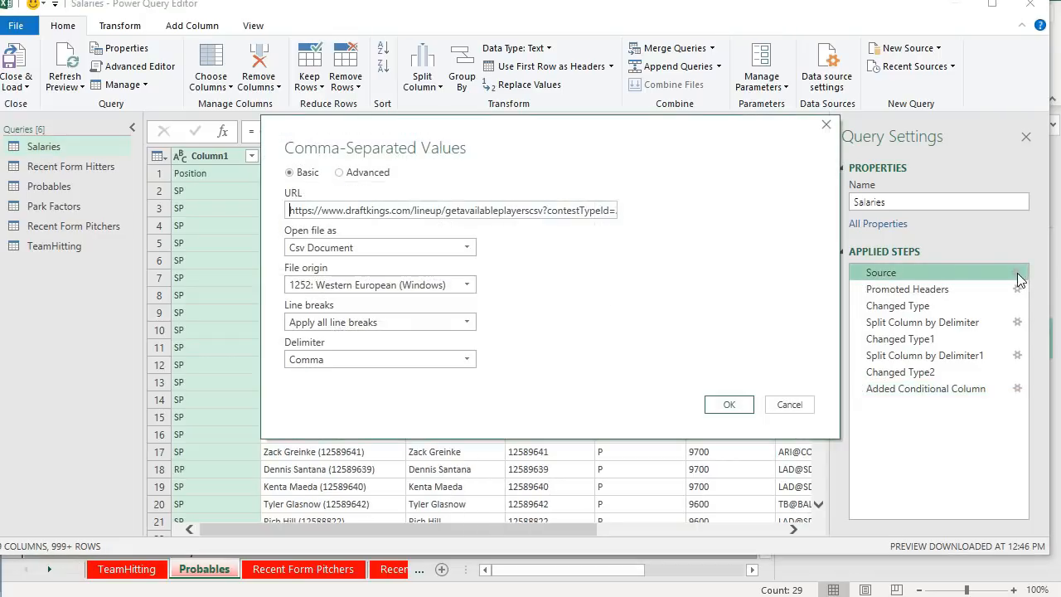
pyautogui.doubleClick(586, 213)
pyautogui.click(570, 218)
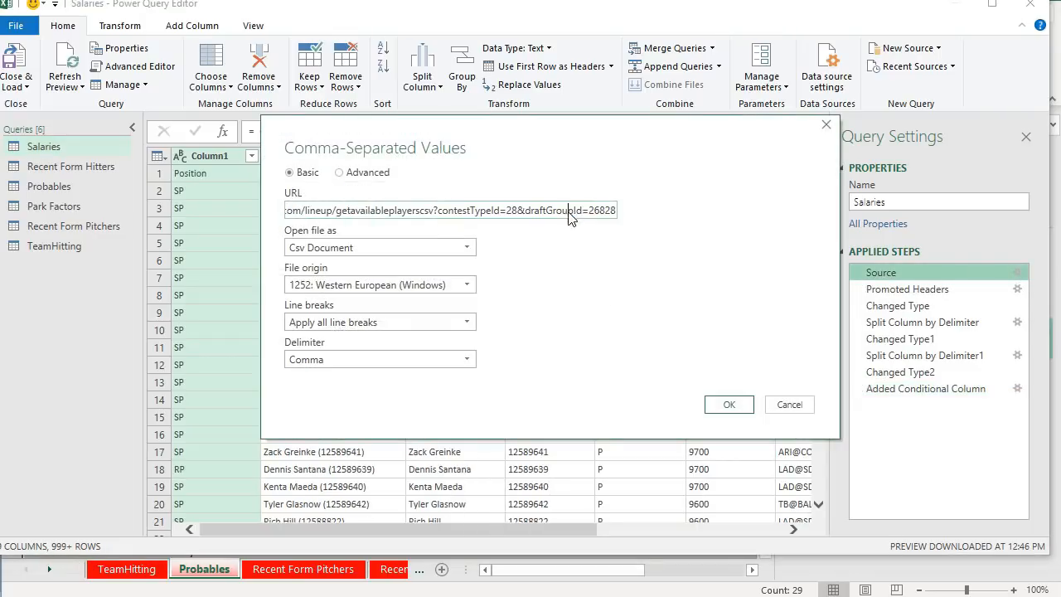
pyautogui.moveTo(590, 212); pyautogui.dragTo(618, 212)
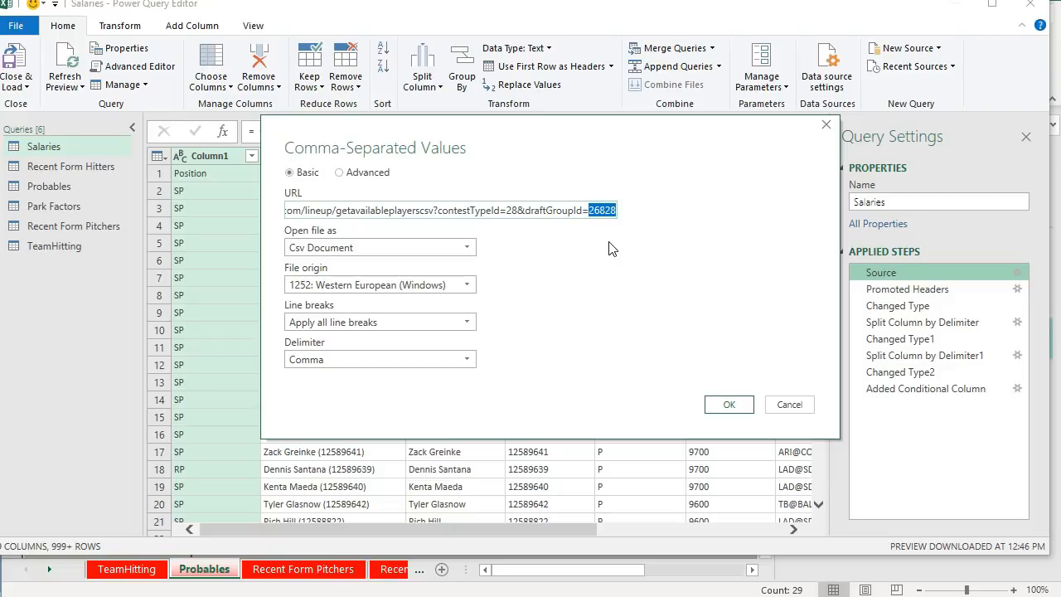
pyautogui.click(780, 407)
# - Close and load the queries to the workbook and refresh its data
pyautogui.click(25, 87)
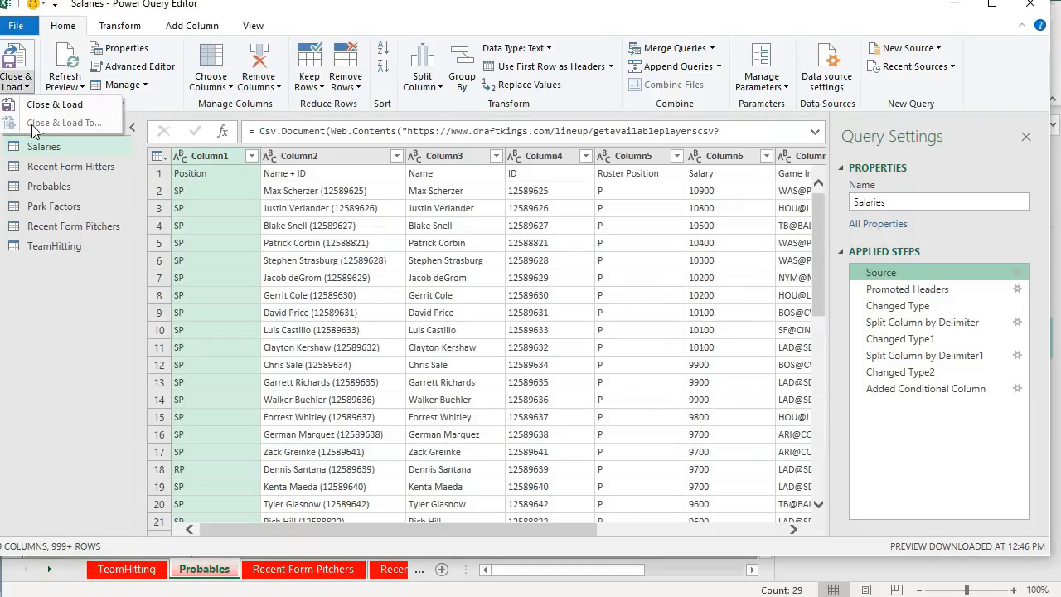
pyautogui.click(55, 105)
pyautogui.click(383, 259)
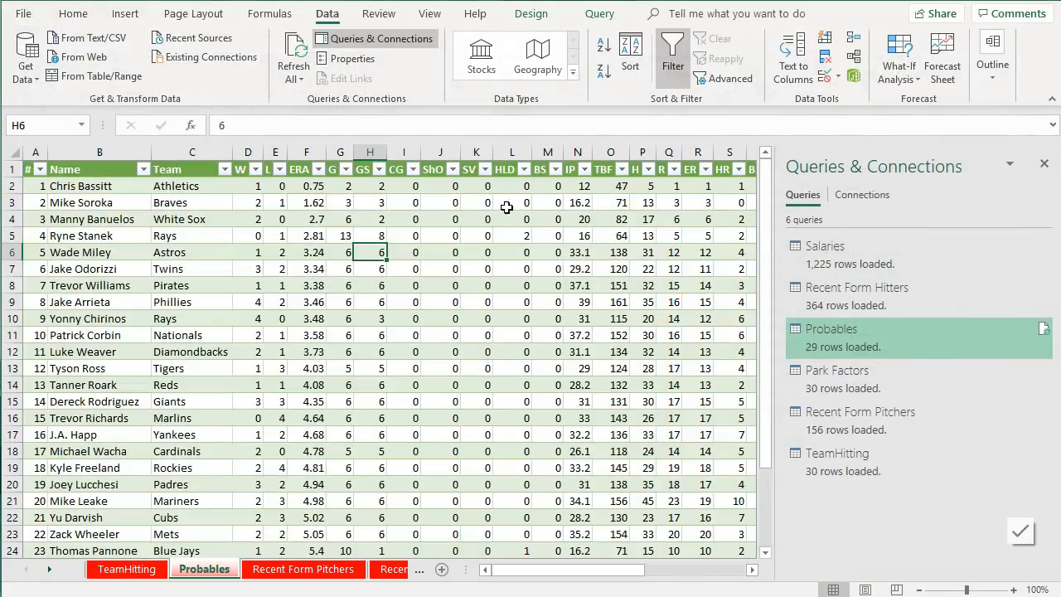
pyautogui.click(295, 52)
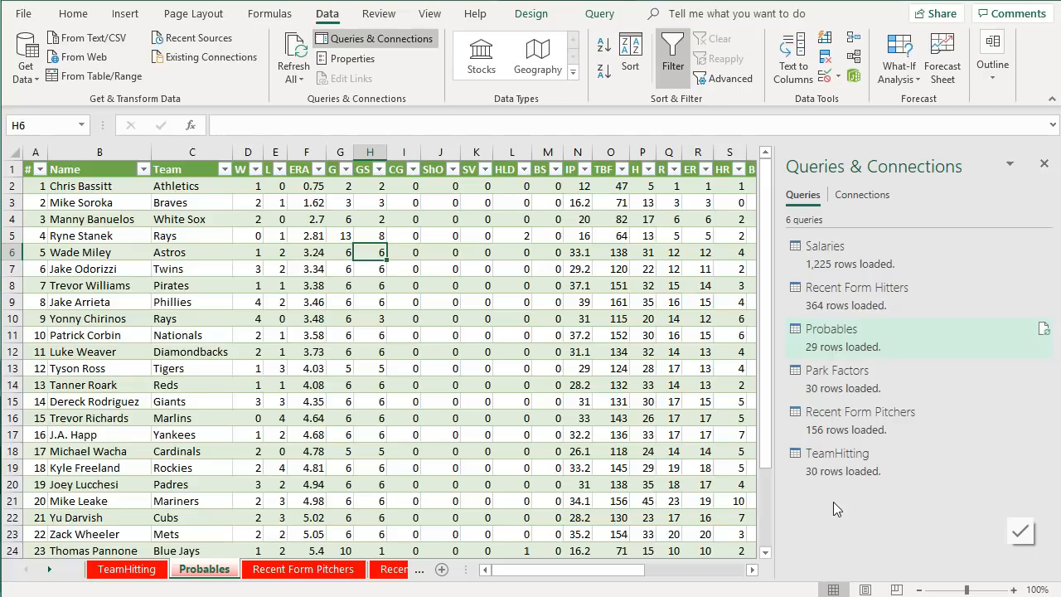
# - Preview the TeamHitting query's loaded data, then open the Hitters sheet and close the queries pane
pyautogui.moveTo(790, 467)
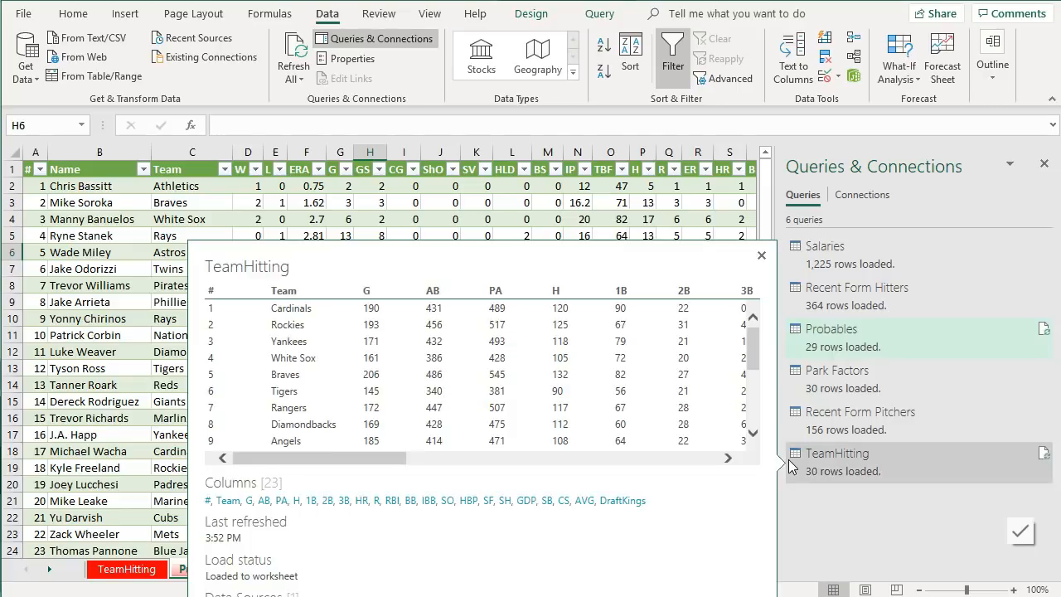
pyautogui.click(662, 219)
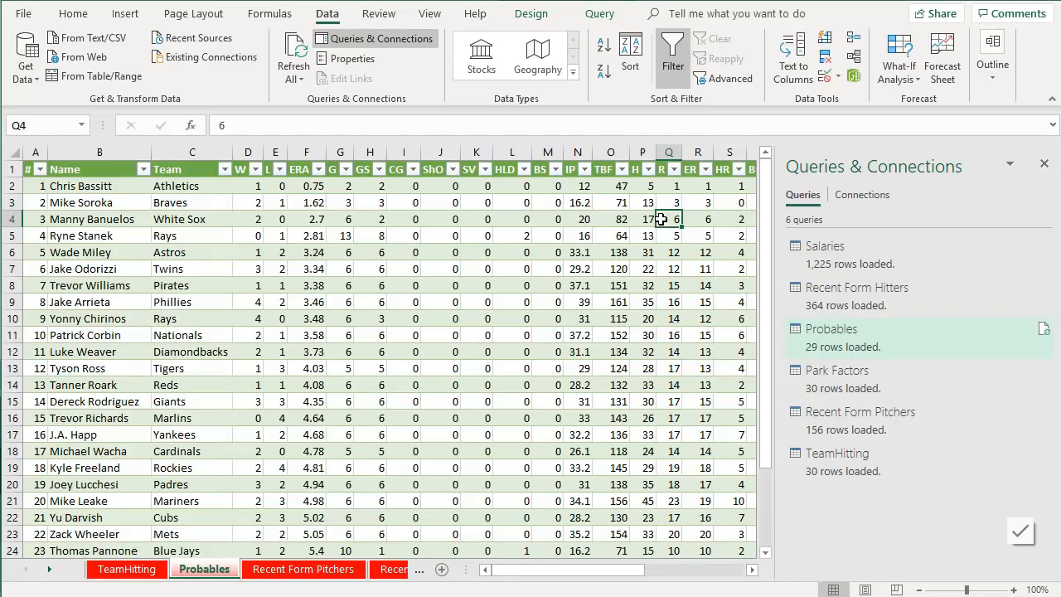
pyautogui.click(420, 569)
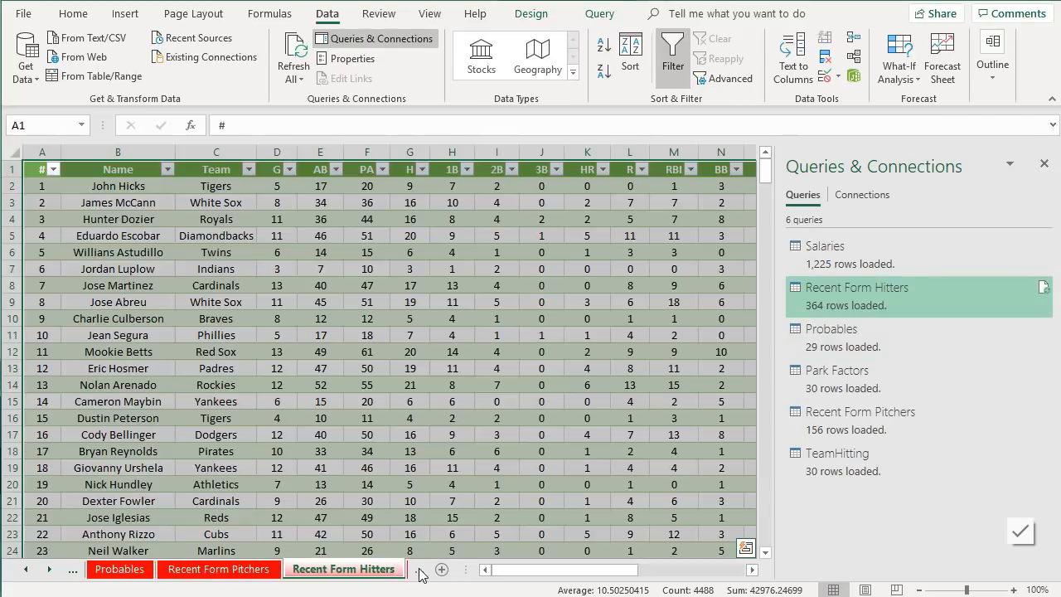
pyautogui.click(419, 570)
pyautogui.click(419, 570)
pyautogui.click(340, 571)
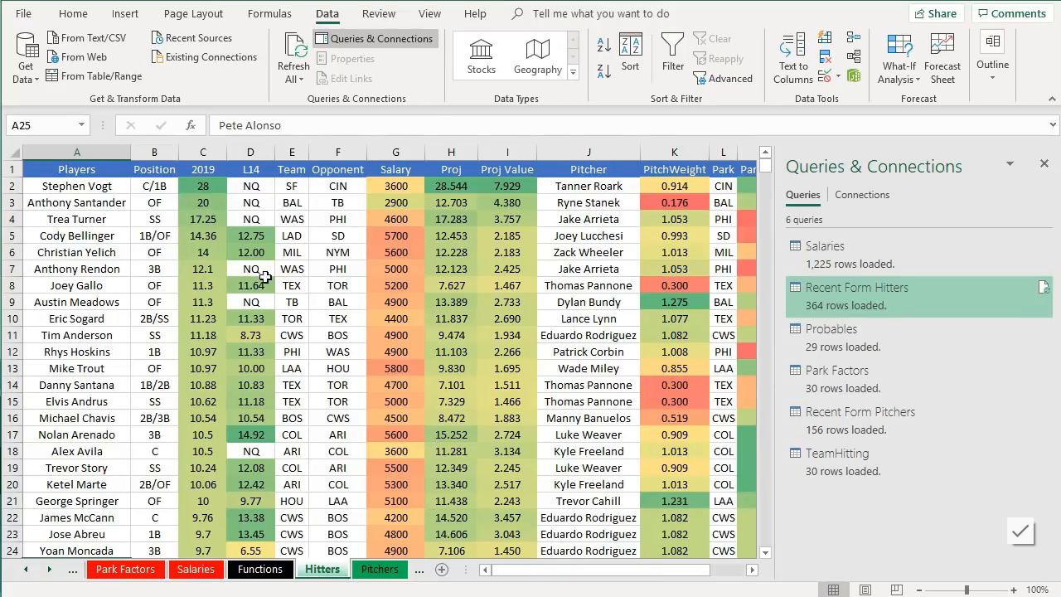
pyautogui.click(1044, 164)
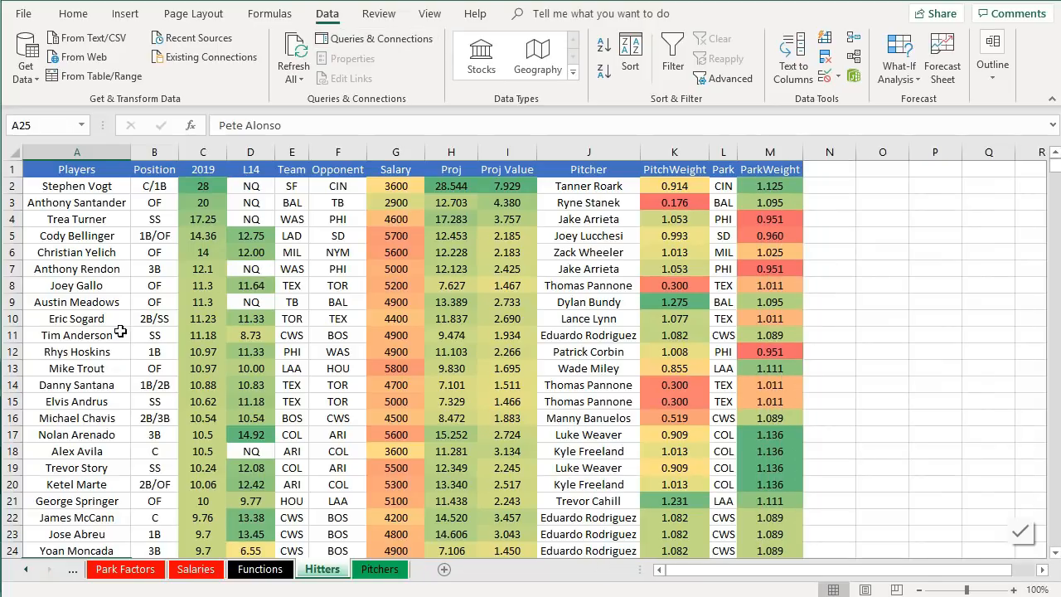
# - Examine the Hitters sheet's Proj and L14 column formulas
pyautogui.scroll(-2, 124, 346)
pyautogui.scroll(-1, 124, 347)
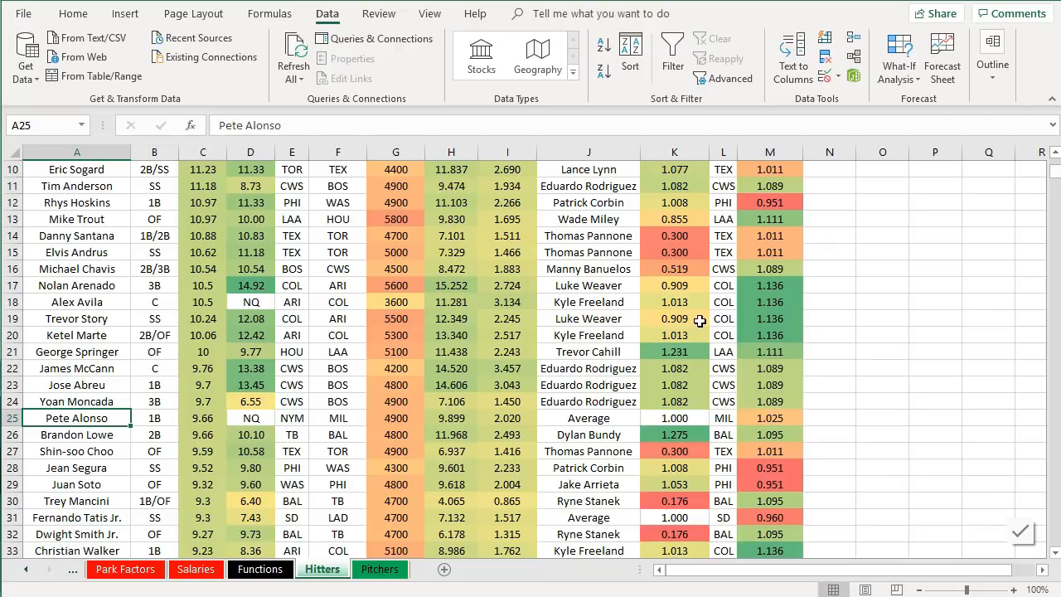
pyautogui.scroll(3, 700, 322)
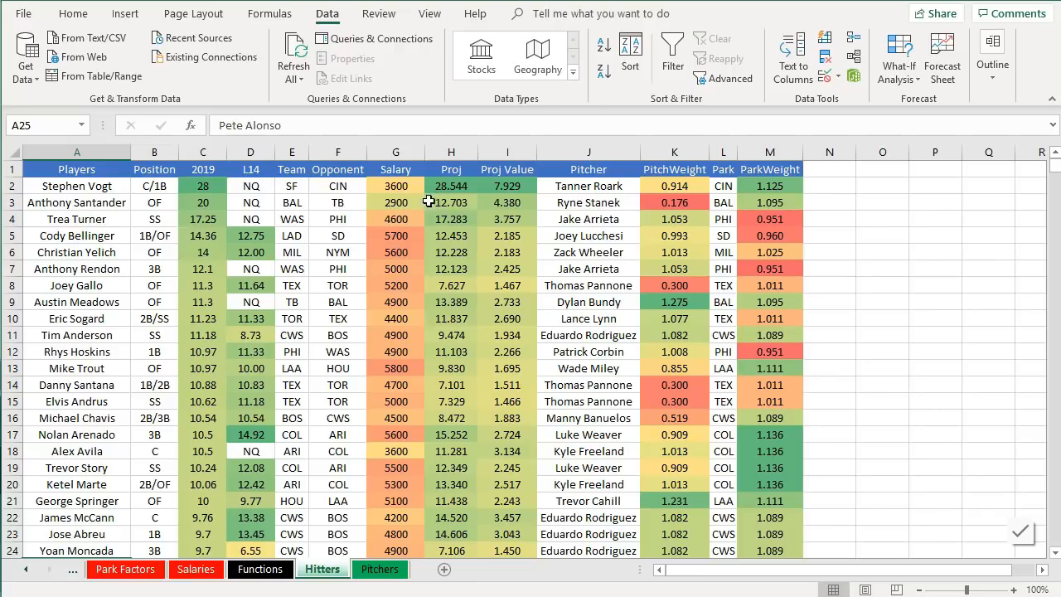
pyautogui.moveTo(465, 187); pyautogui.dragTo(458, 285)
pyautogui.click(456, 284)
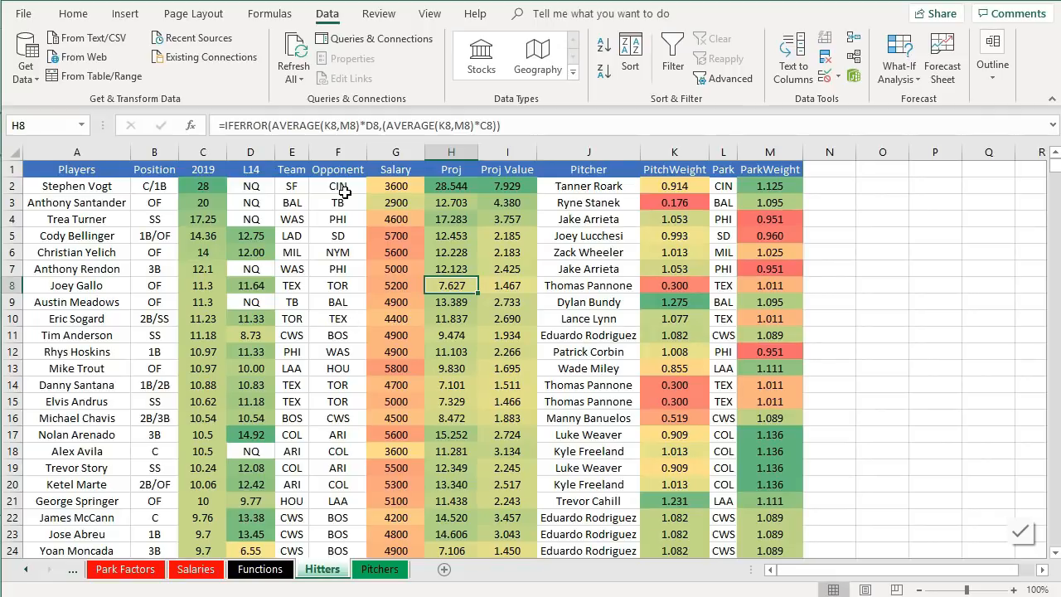
pyautogui.scroll(-7, 345, 192)
pyautogui.scroll(-6, 353, 235)
pyautogui.scroll(2, 358, 241)
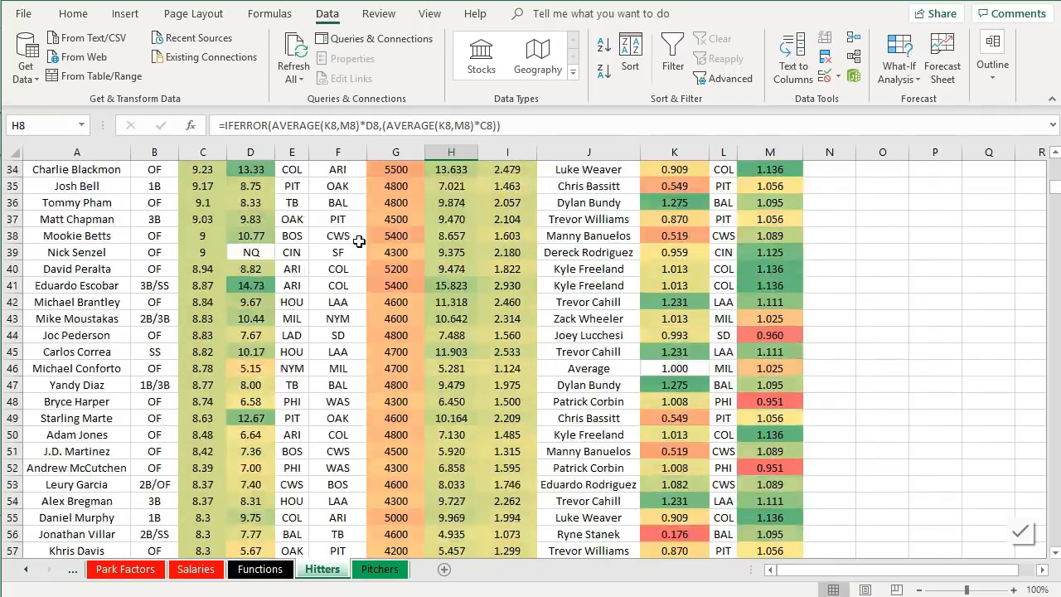
pyautogui.scroll(11, 358, 241)
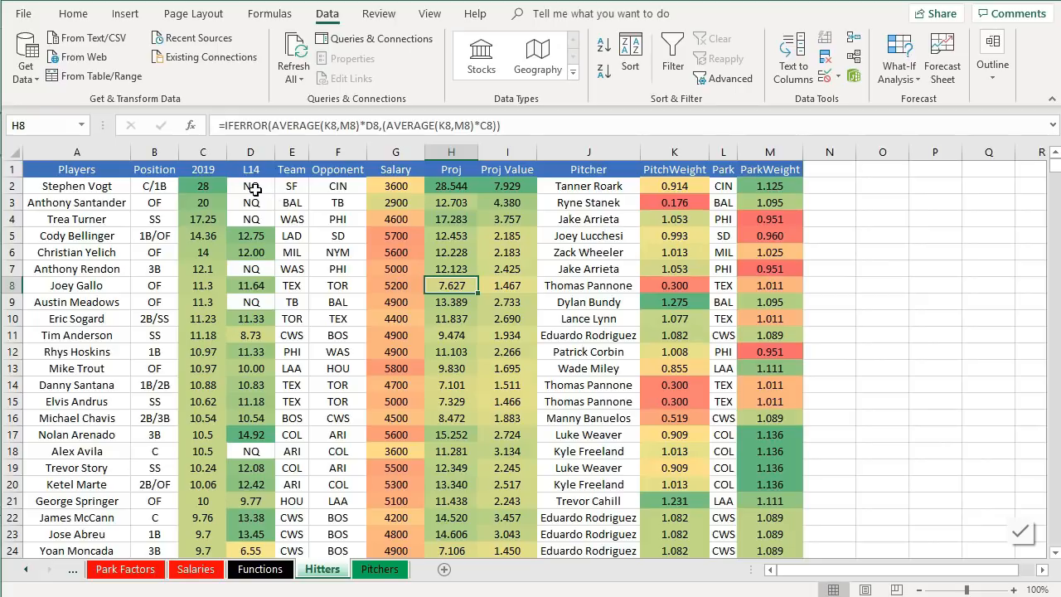
pyautogui.moveTo(254, 189); pyautogui.dragTo(264, 408)
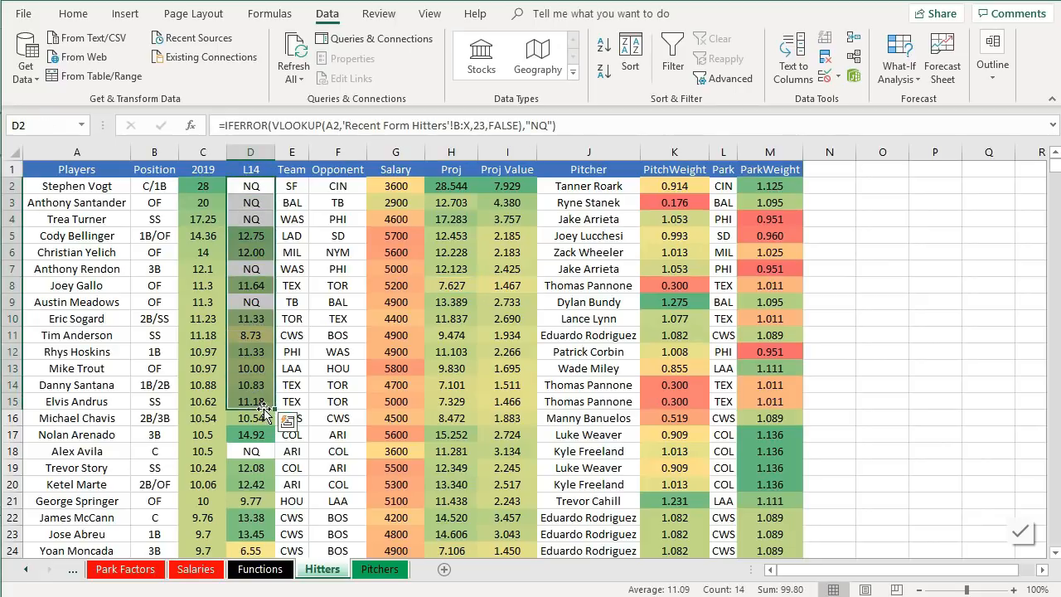
pyautogui.click(258, 383)
# - Inspect the 2019, Proj and L14 formulas for Pete Alonso's row on the Hitters sheet
pyautogui.click(199, 190)
pyautogui.moveTo(197, 191); pyautogui.dragTo(202, 451)
pyautogui.click(201, 449)
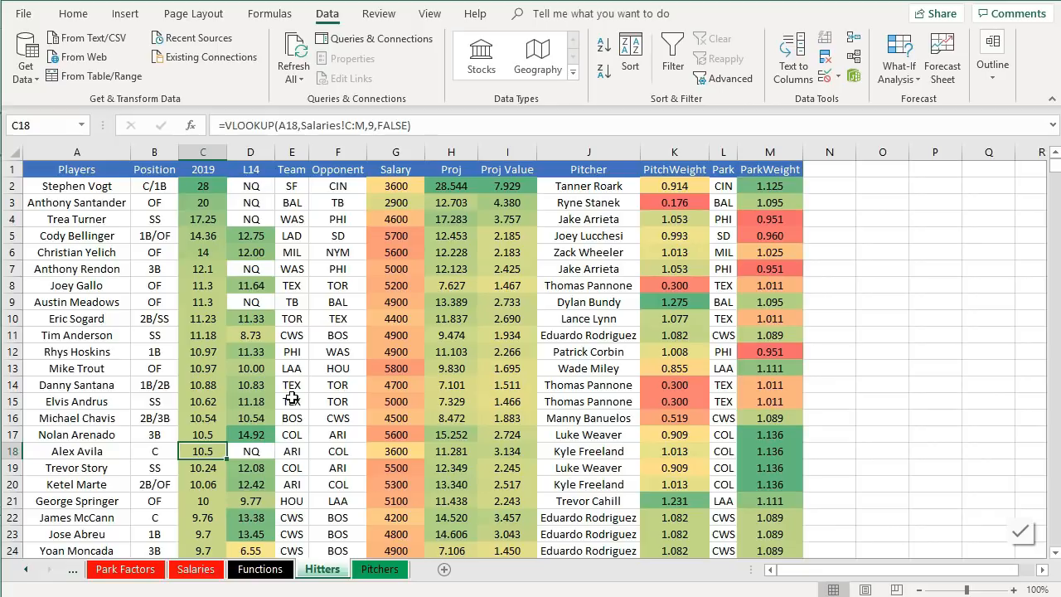
pyautogui.scroll(-3, 323, 405)
pyautogui.scroll(-1, 323, 405)
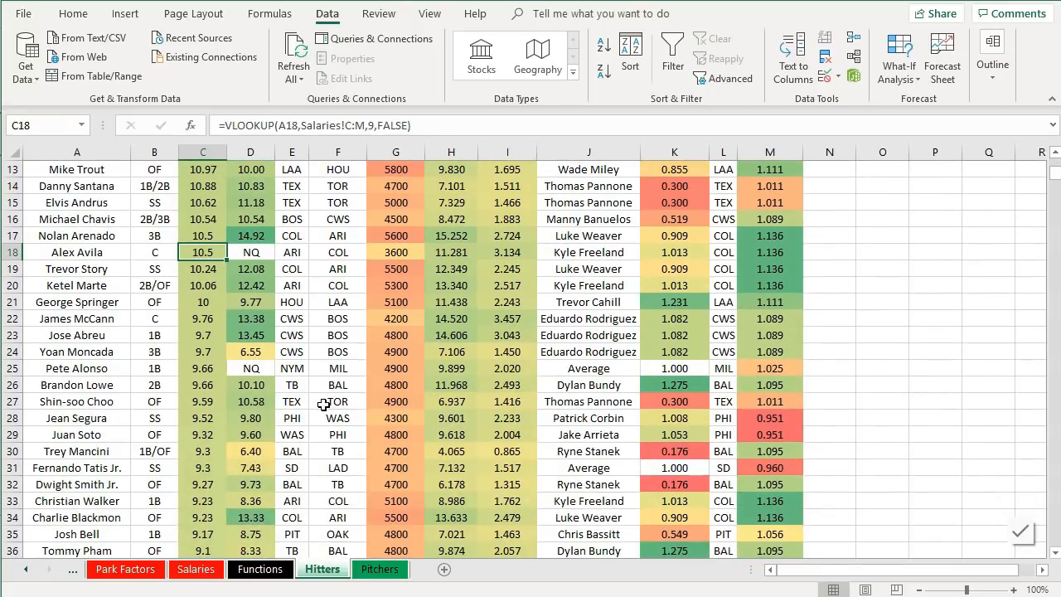
pyautogui.click(451, 369)
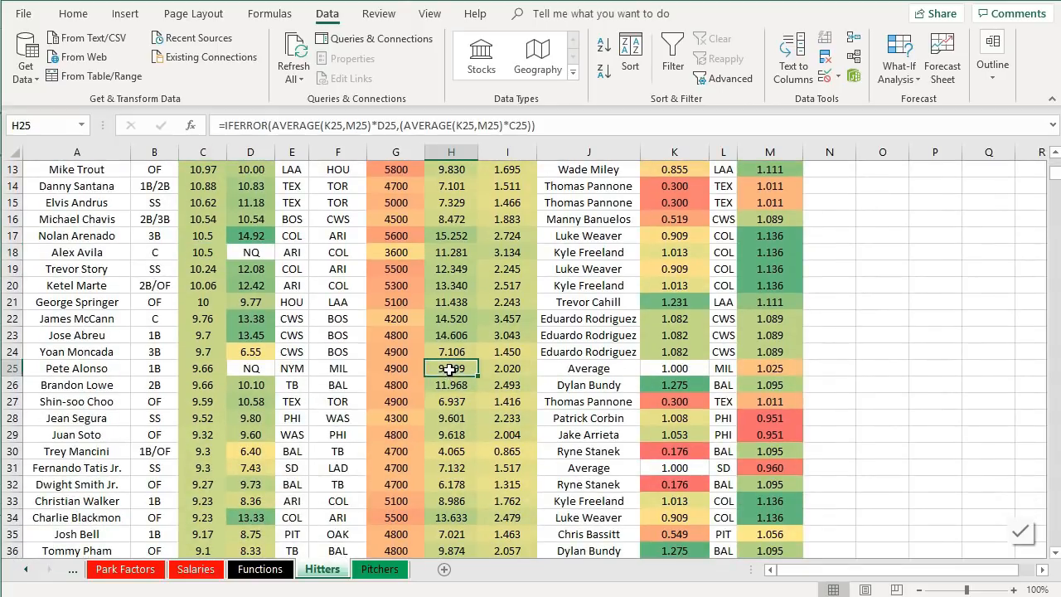
pyautogui.click(58, 371)
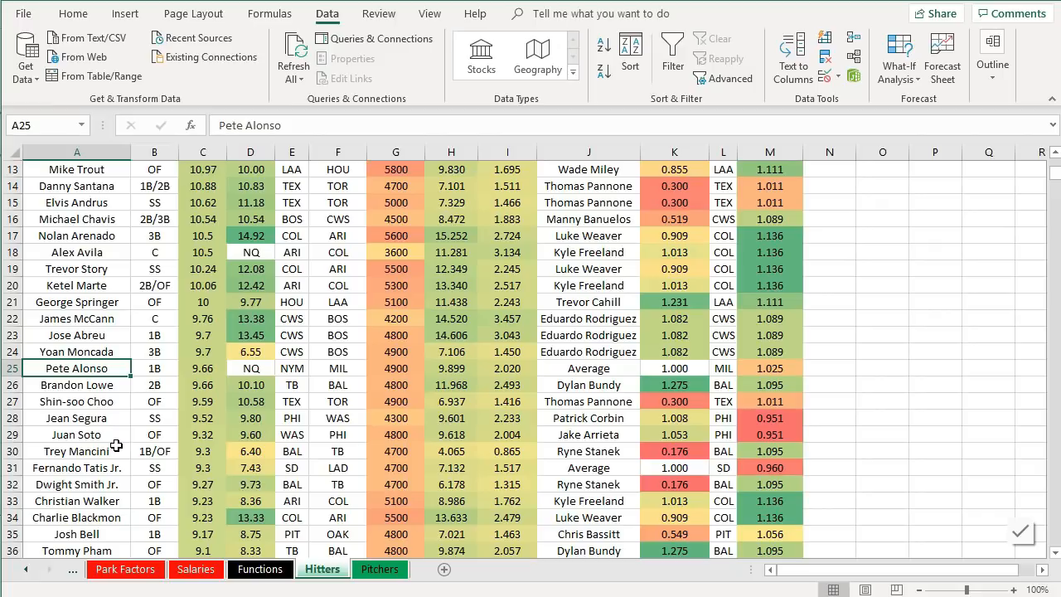
pyautogui.click(251, 372)
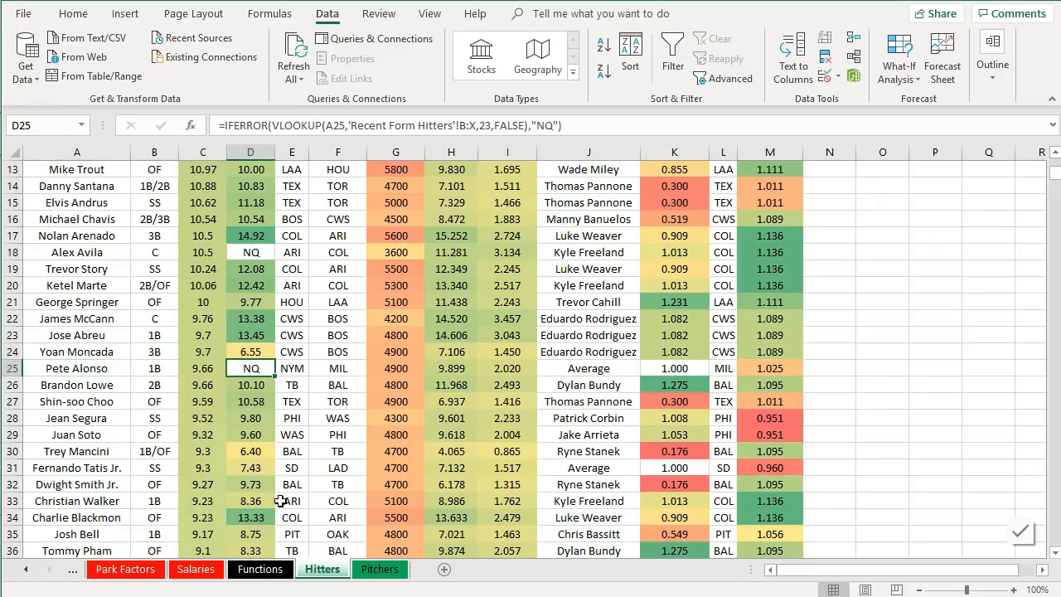
# - Search the Recent Form Hitters sheet for alonso
pyautogui.click(33, 575)
pyautogui.click(33, 575)
pyautogui.click(33, 575)
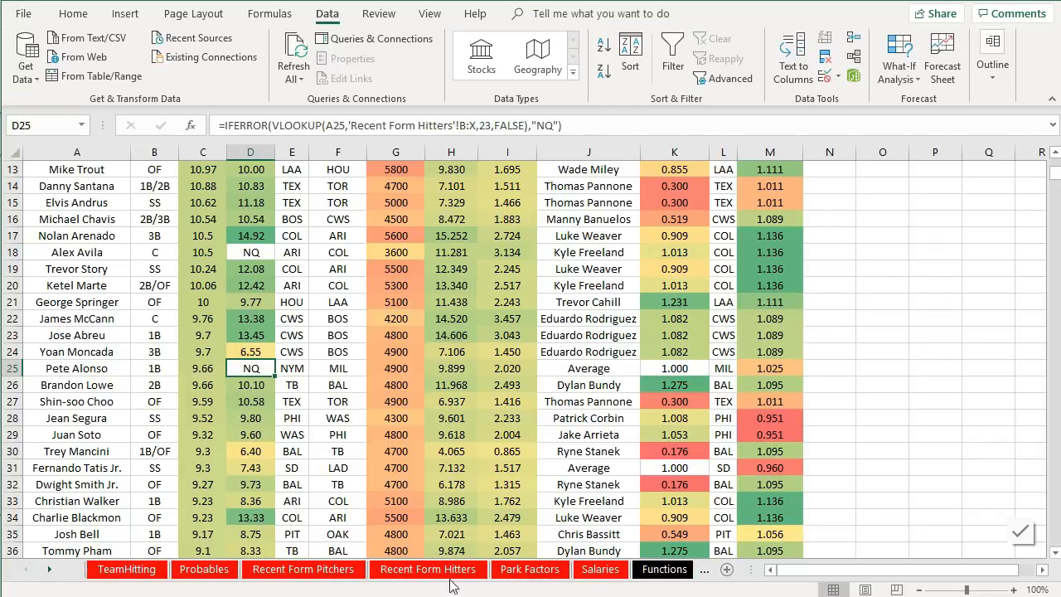
pyautogui.click(404, 573)
pyautogui.click(410, 417)
pyautogui.hotkey('ctrl', 'f')
pyautogui.write('alonso')
pyautogui.press('Return')
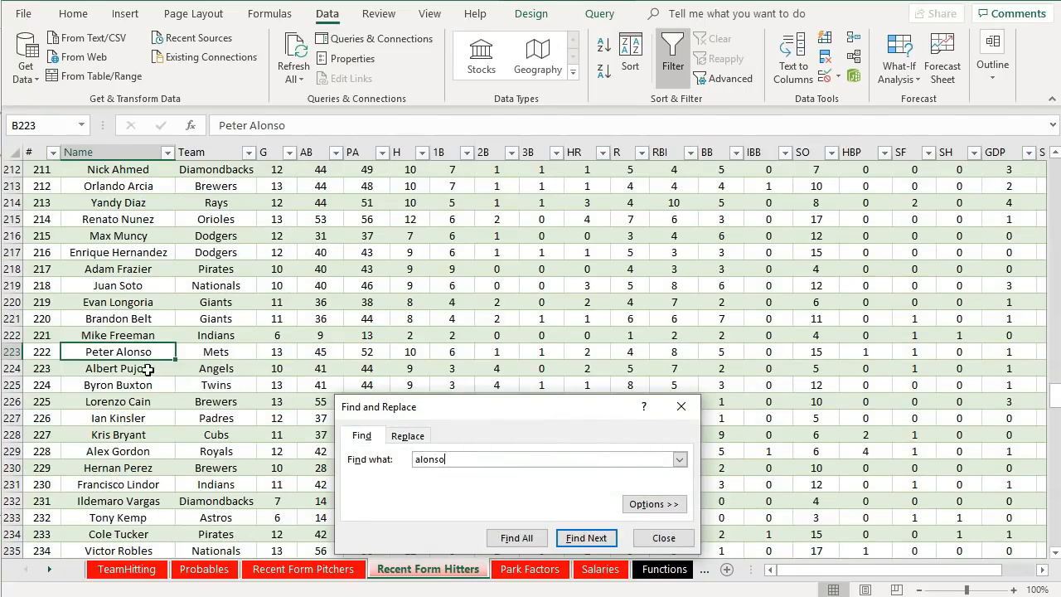
pyautogui.click(654, 540)
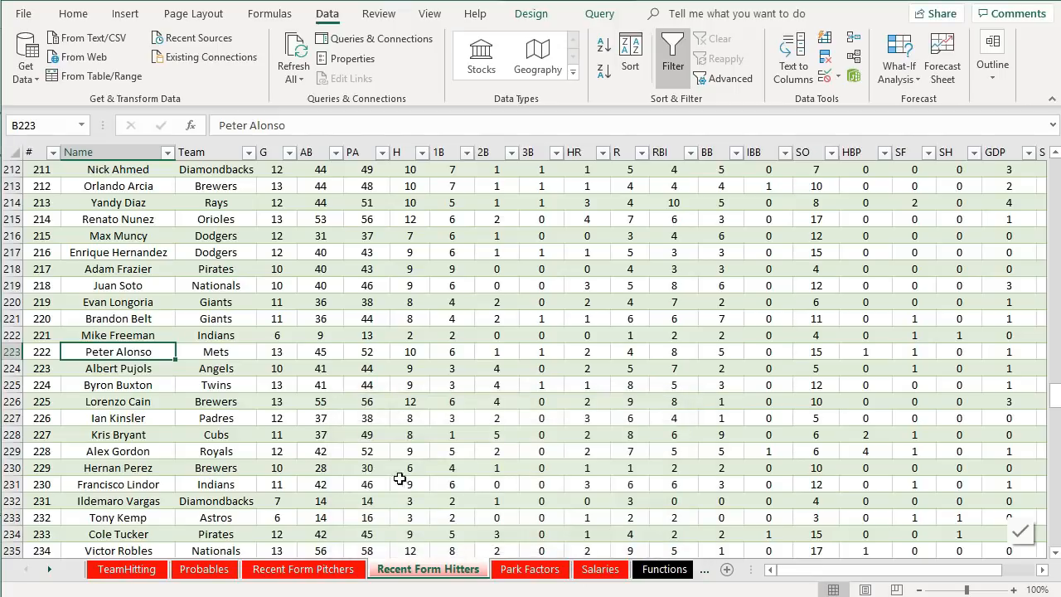
# - Return to the Hitters sheet and freeze its top row
pyautogui.click(667, 570)
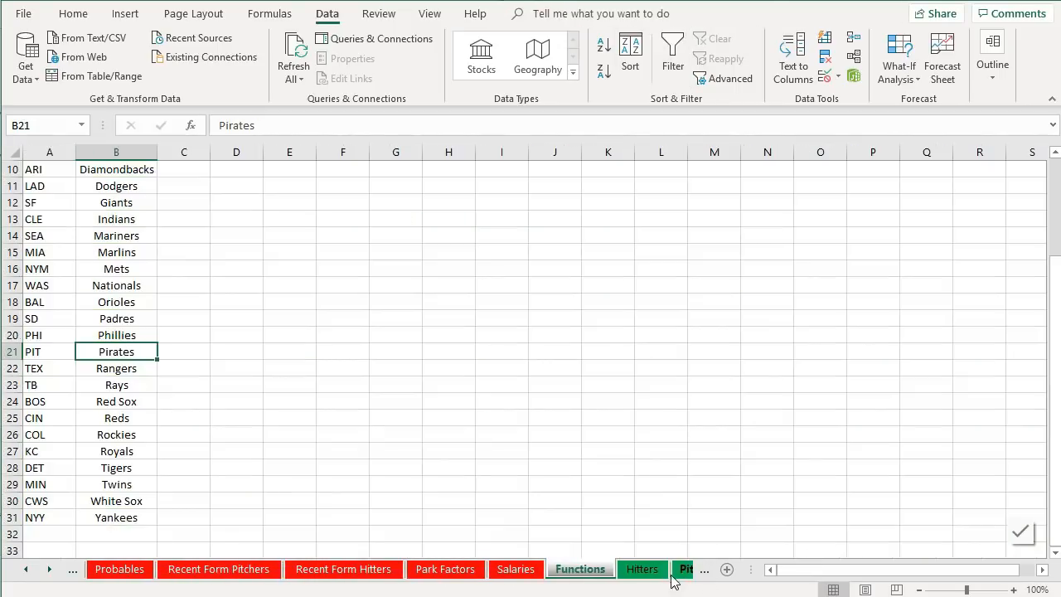
pyautogui.click(659, 574)
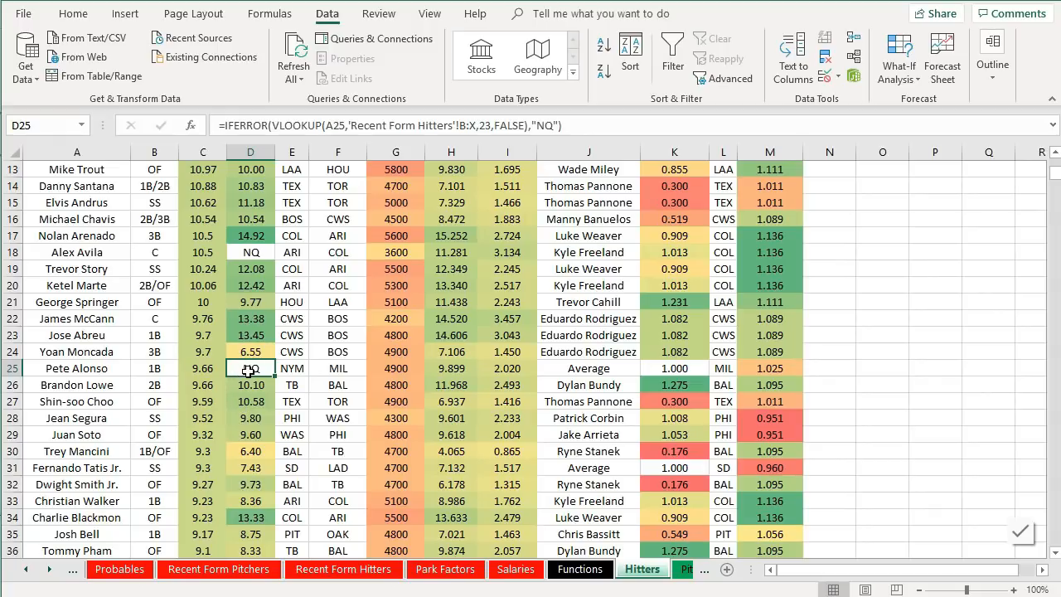
pyautogui.scroll(4, 212, 346)
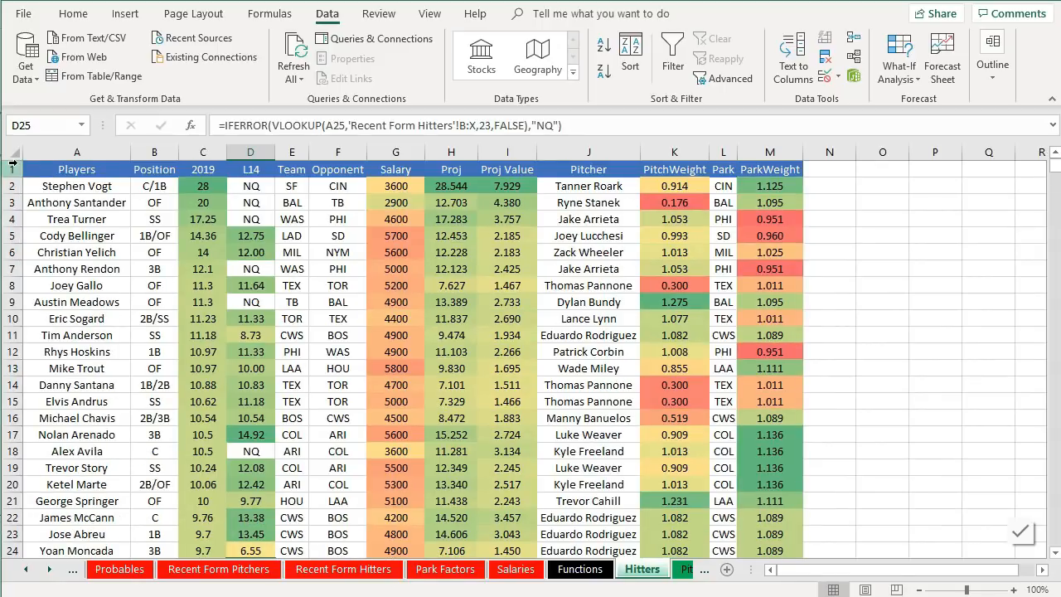
pyautogui.click(12, 164)
pyautogui.click(423, 15)
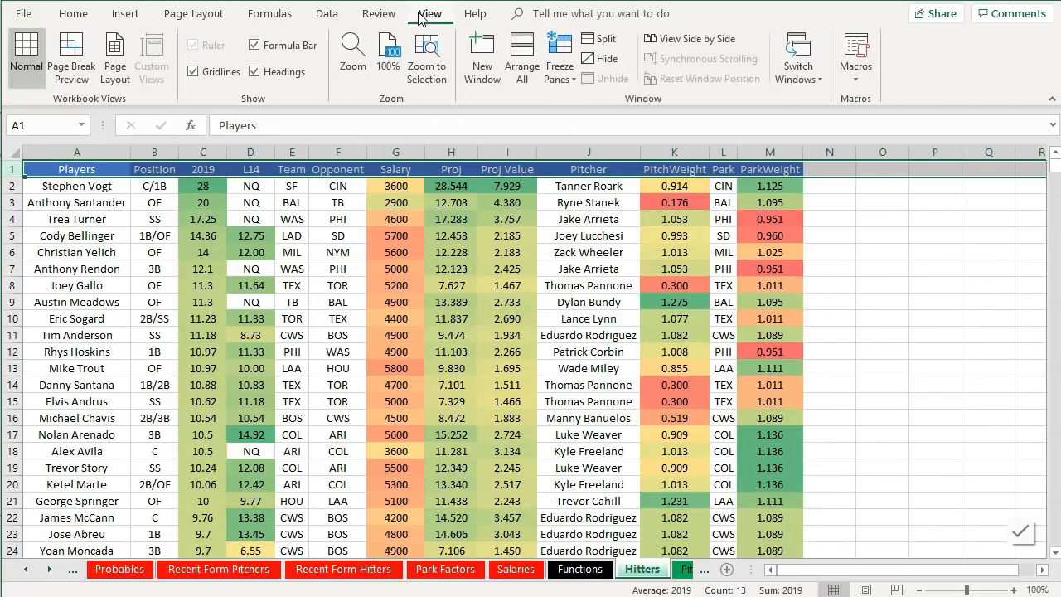
pyautogui.click(561, 65)
pyautogui.click(578, 113)
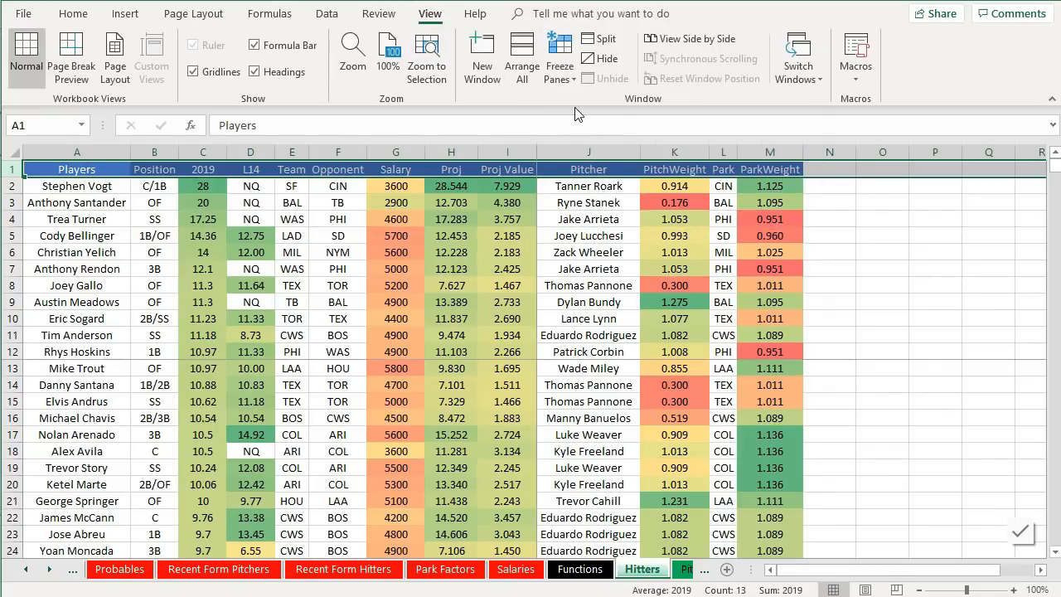
pyautogui.click(561, 67)
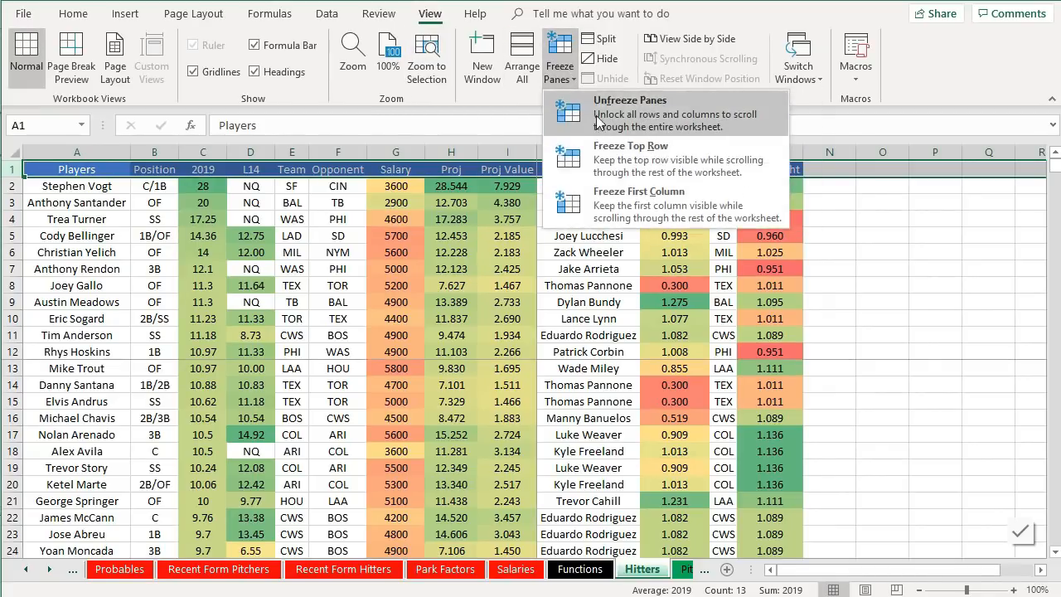
pyautogui.click(617, 158)
# - Examine the Opponent, Proj and Proj Value formulas for the hitters around Pete Alonso's row
pyautogui.scroll(-5, 331, 273)
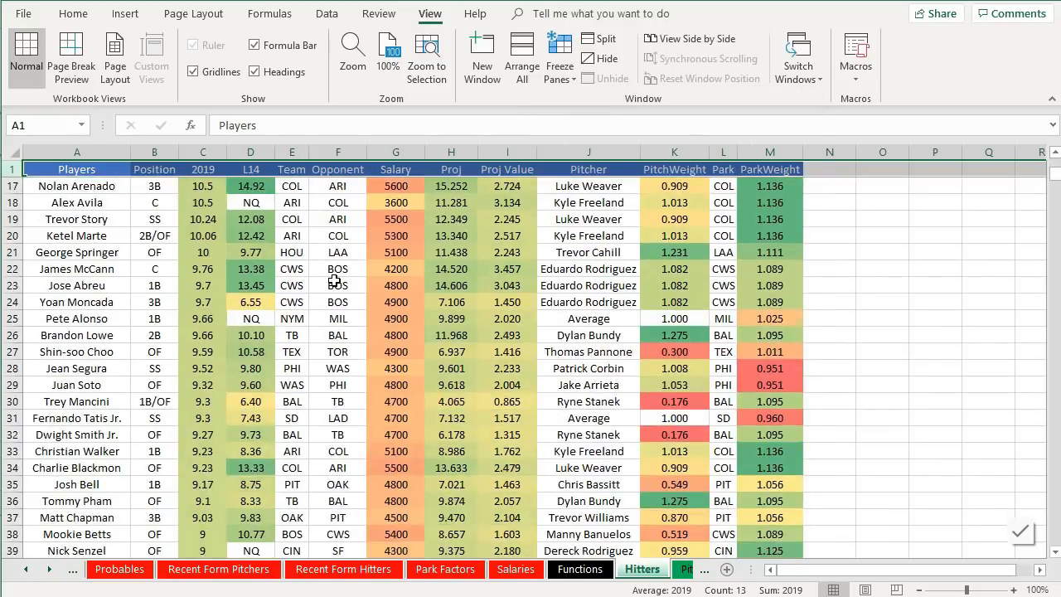
pyautogui.scroll(-2, 334, 280)
pyautogui.click(335, 282)
pyautogui.scroll(1, 190, 248)
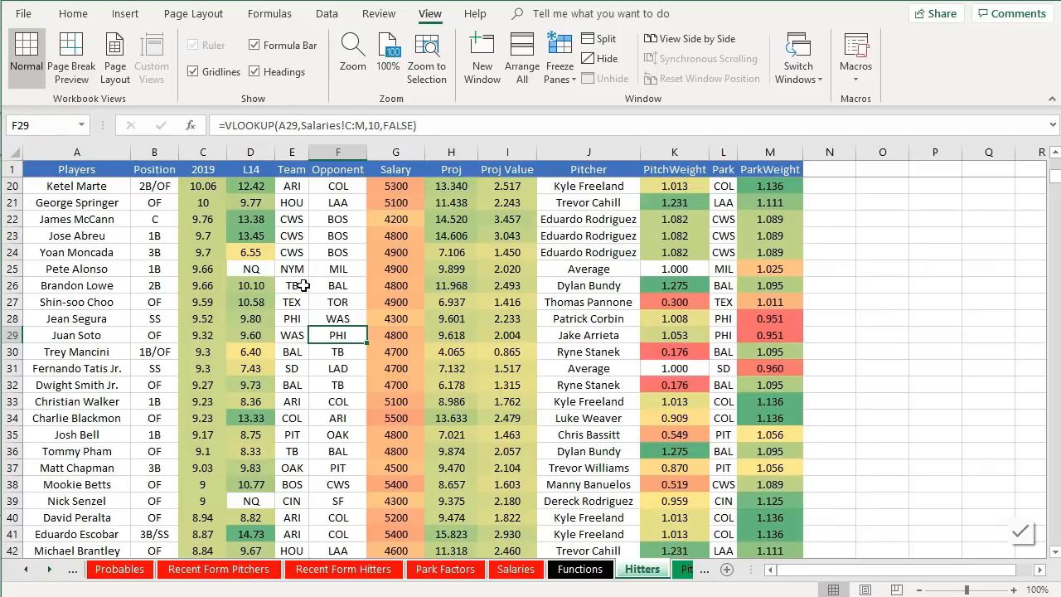
pyautogui.click(452, 275)
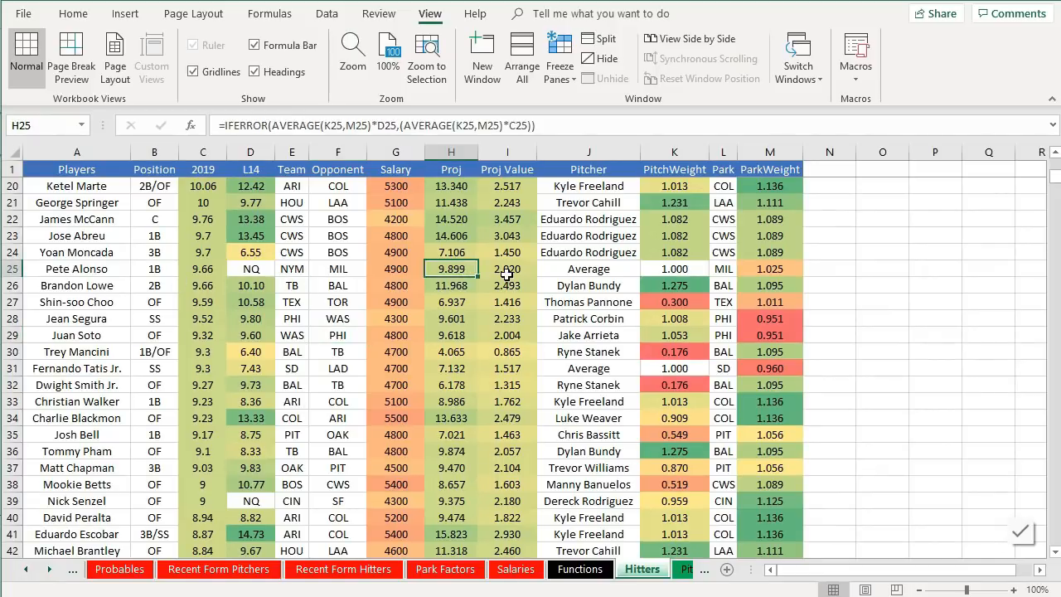
pyautogui.click(506, 273)
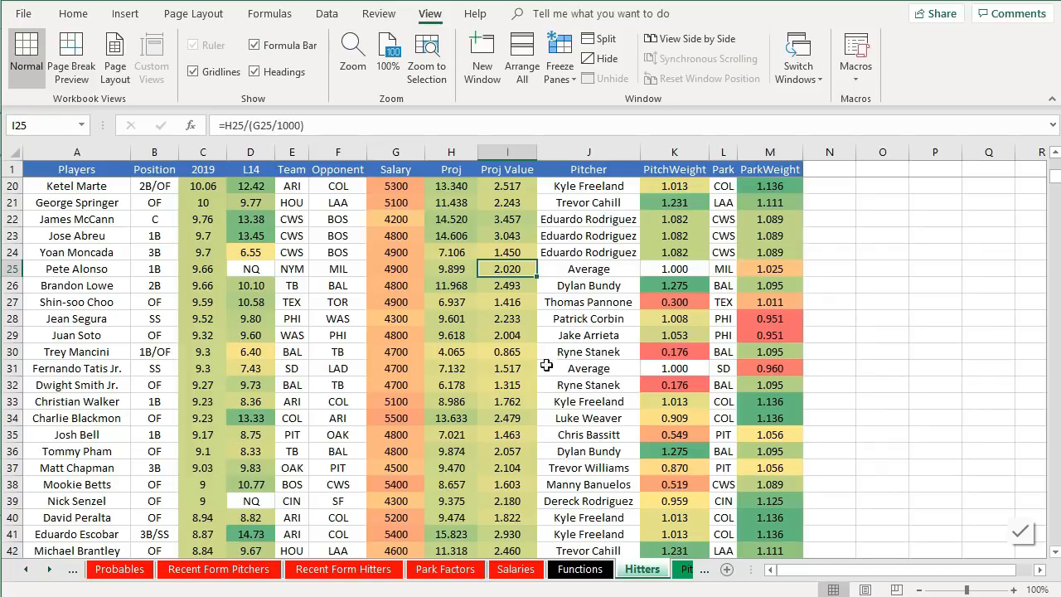
# - Switch to the browser, download the 2019 MLB player names and IDs map as CSV and open it
pyautogui.hotkey('alt', 'Tab')
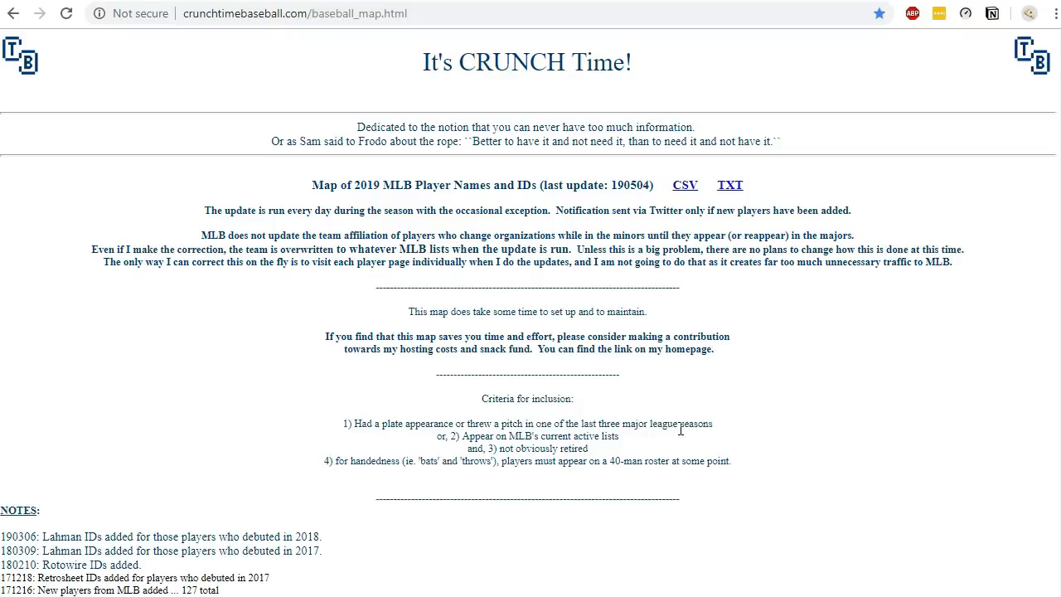
pyautogui.click(681, 186)
pyautogui.click(133, 584)
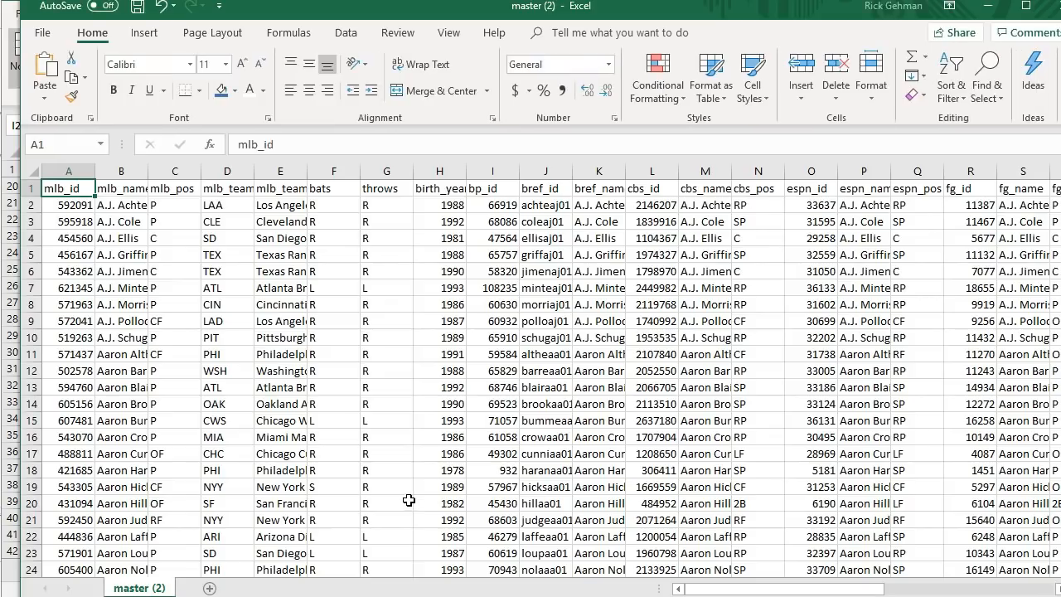
# - Inspect the player ID map's team, position and site ID columns
pyautogui.click(300, 284)
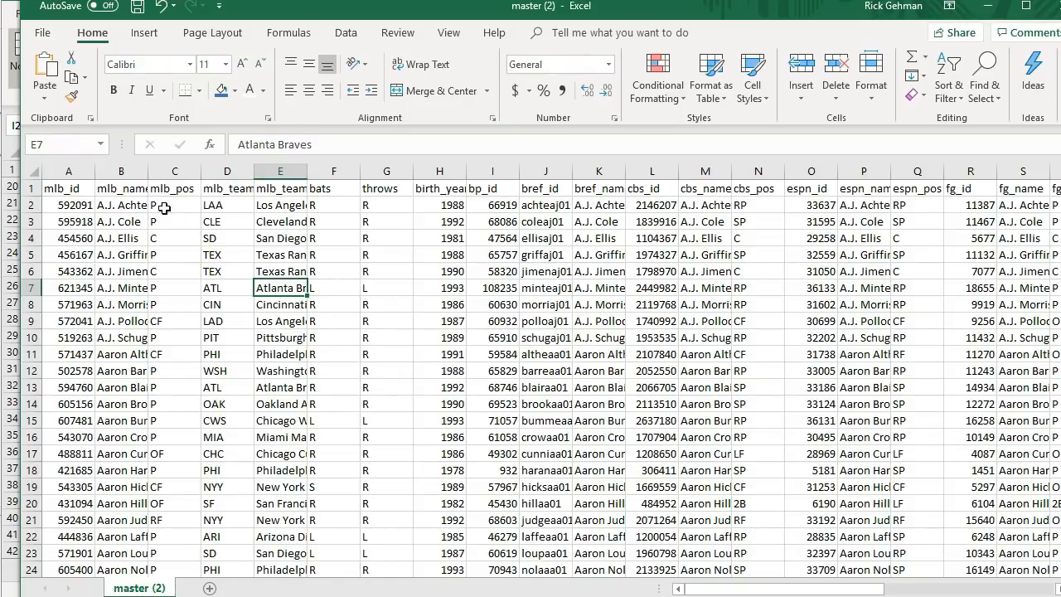
pyautogui.click(91, 205)
pyautogui.click(149, 211)
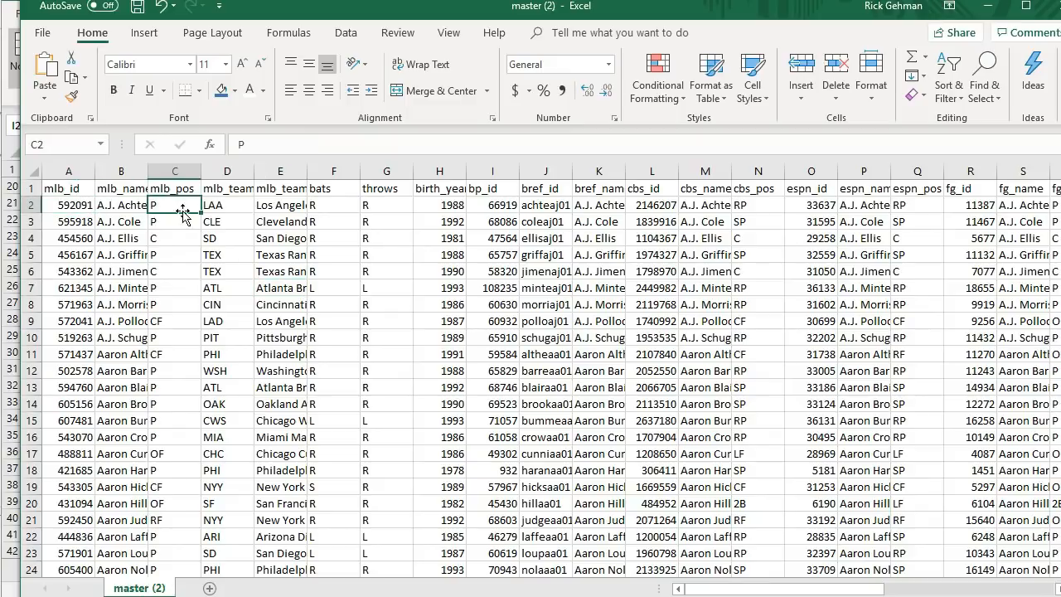
pyautogui.click(212, 217)
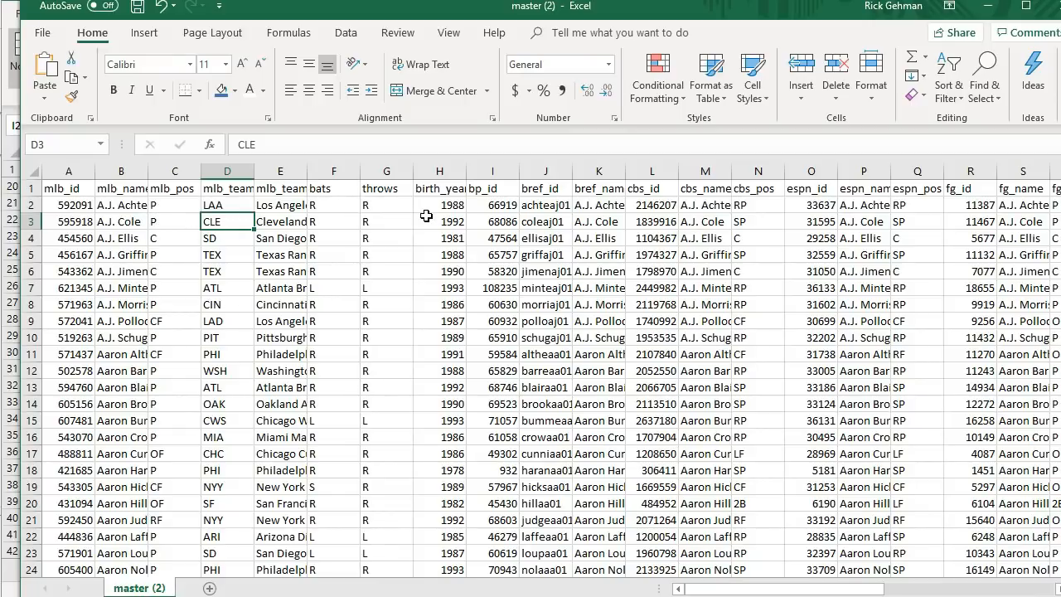
pyautogui.click(514, 209)
pyautogui.click(529, 193)
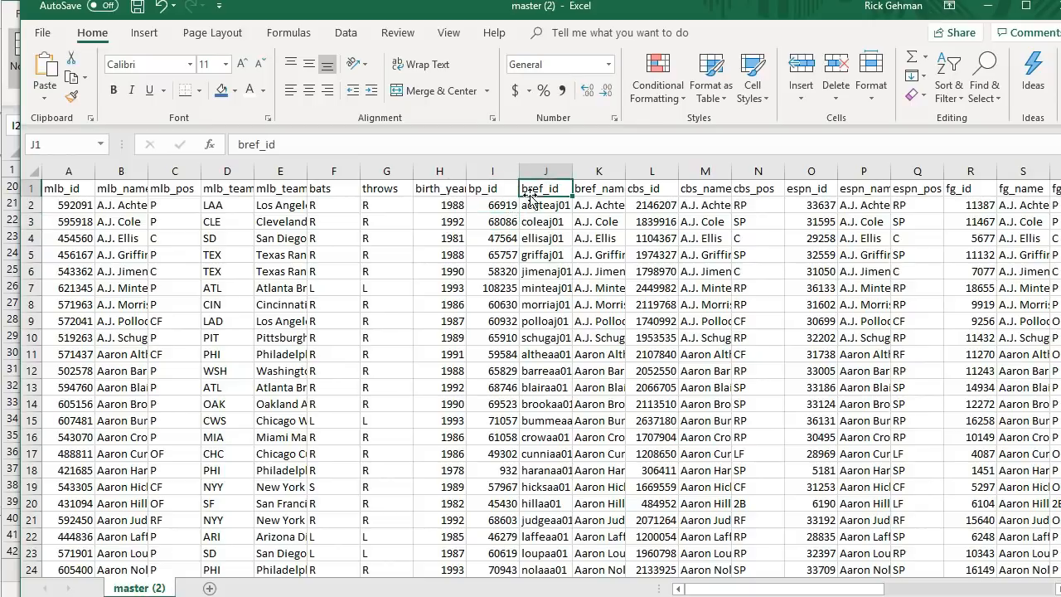
# - Browse across the remaining site ID columns of the downloaded player ID map
pyautogui.click(613, 271)
pyautogui.click(645, 238)
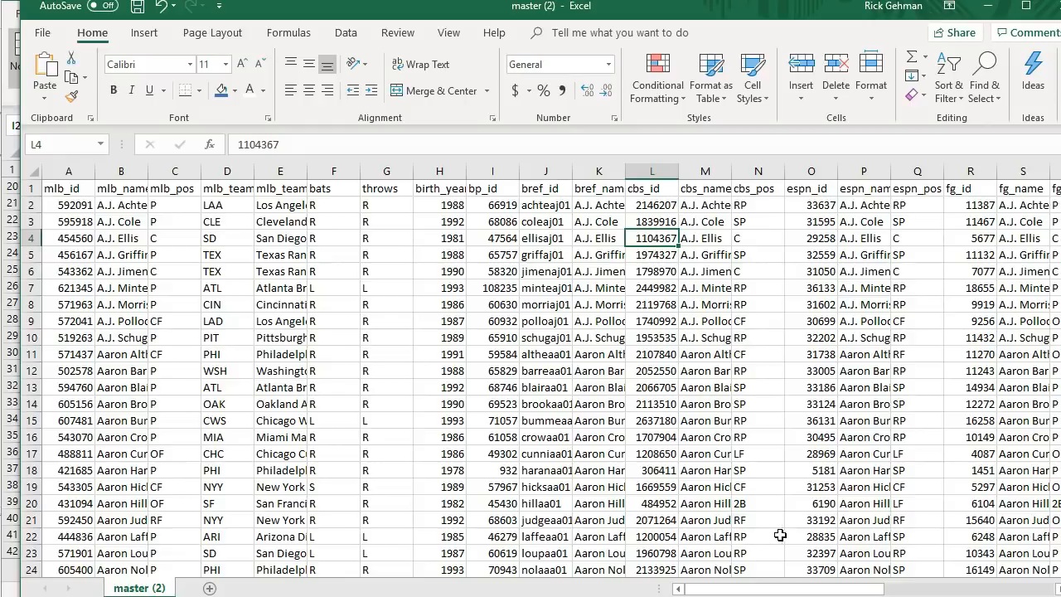
pyautogui.moveTo(754, 590); pyautogui.dragTo(925, 576)
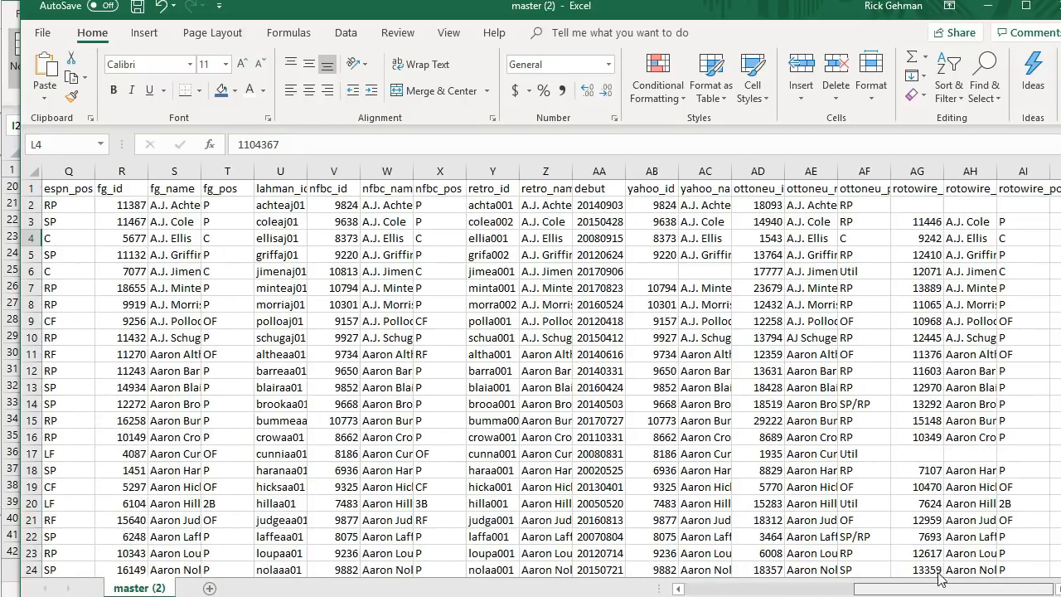
pyautogui.moveTo(957, 566); pyautogui.dragTo(662, 508)
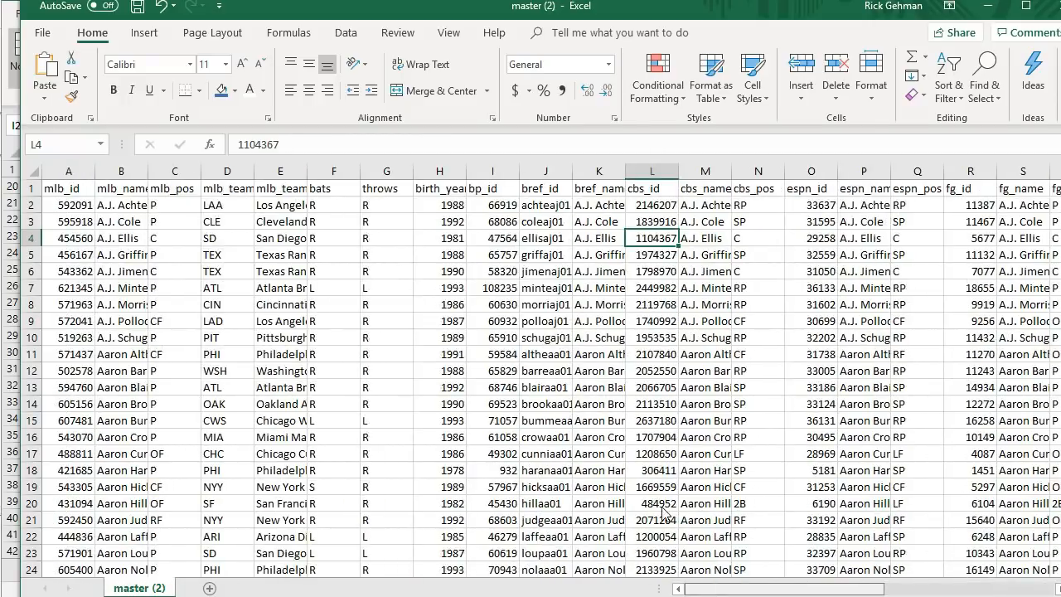
pyautogui.moveTo(860, 594); pyautogui.dragTo(726, 541)
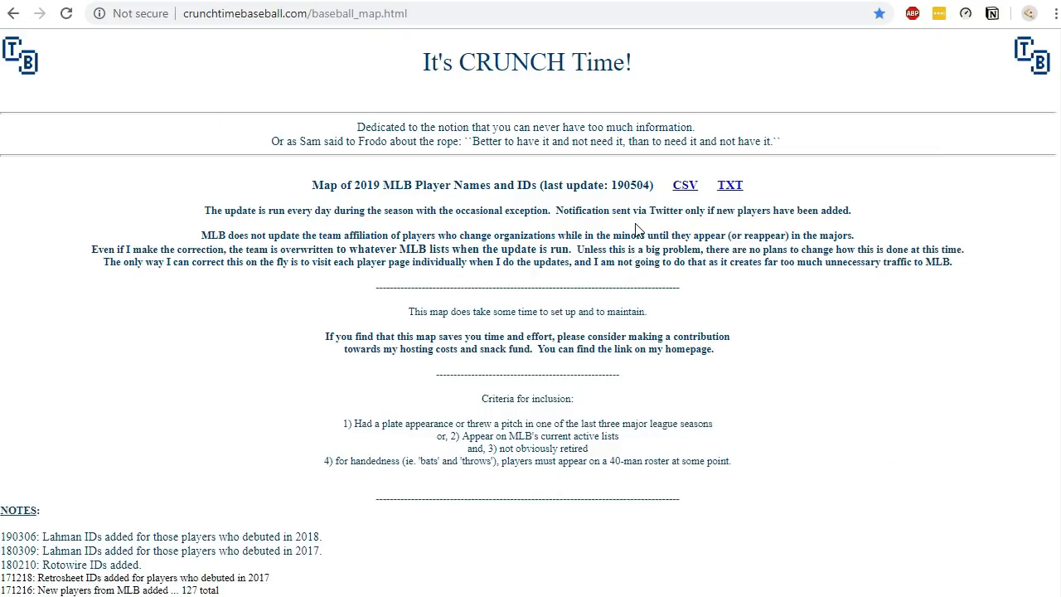
# - Copy the CSV link address and import master.csv into the workbook as a From Web query
pyautogui.rightClick(683, 194)
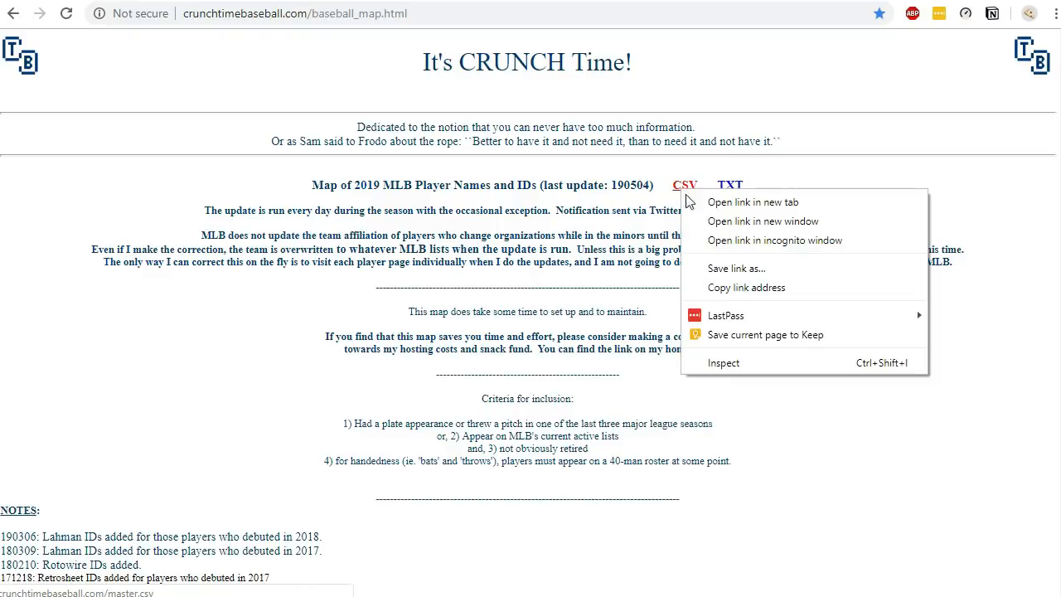
pyautogui.click(709, 287)
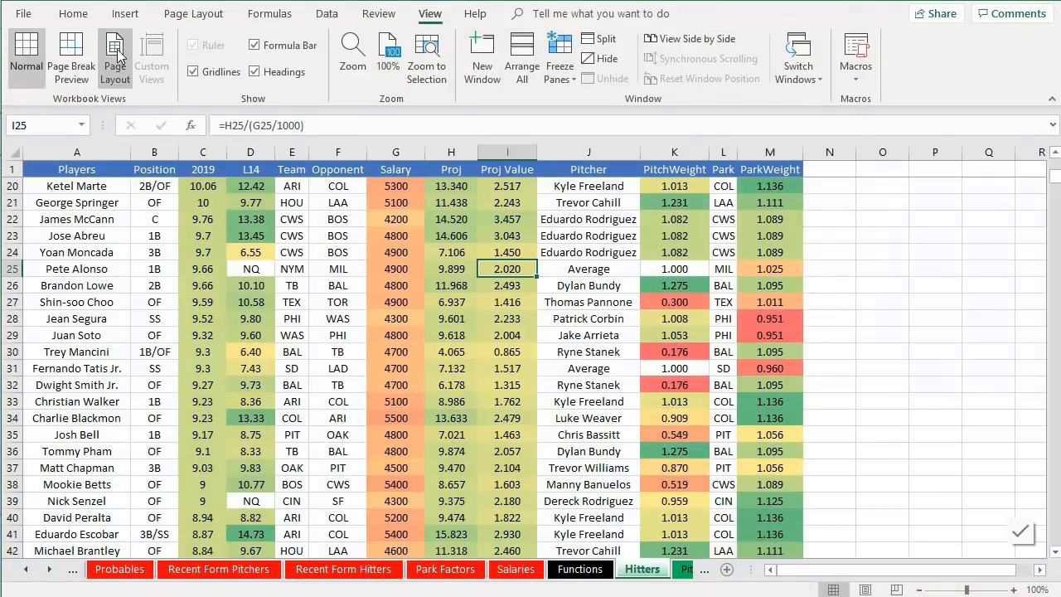
pyautogui.click(73, 13)
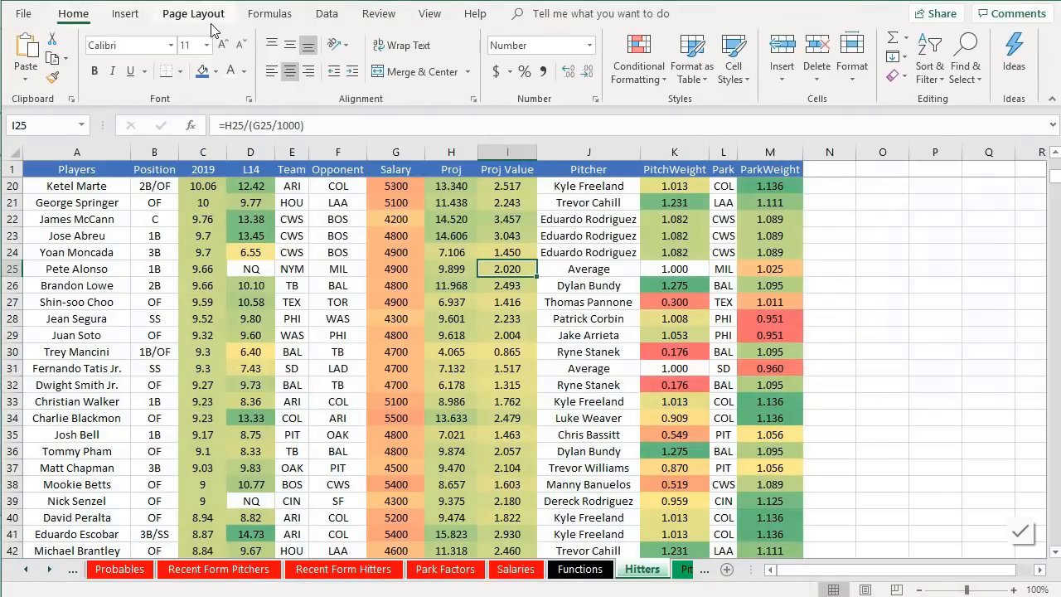
pyautogui.click(327, 14)
pyautogui.click(331, 45)
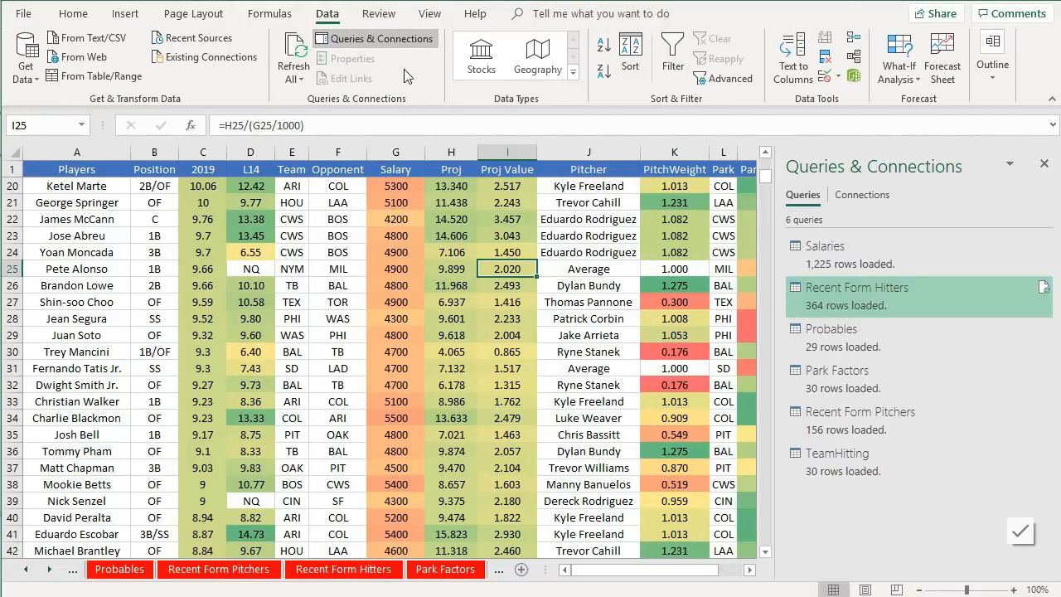
pyautogui.click(84, 57)
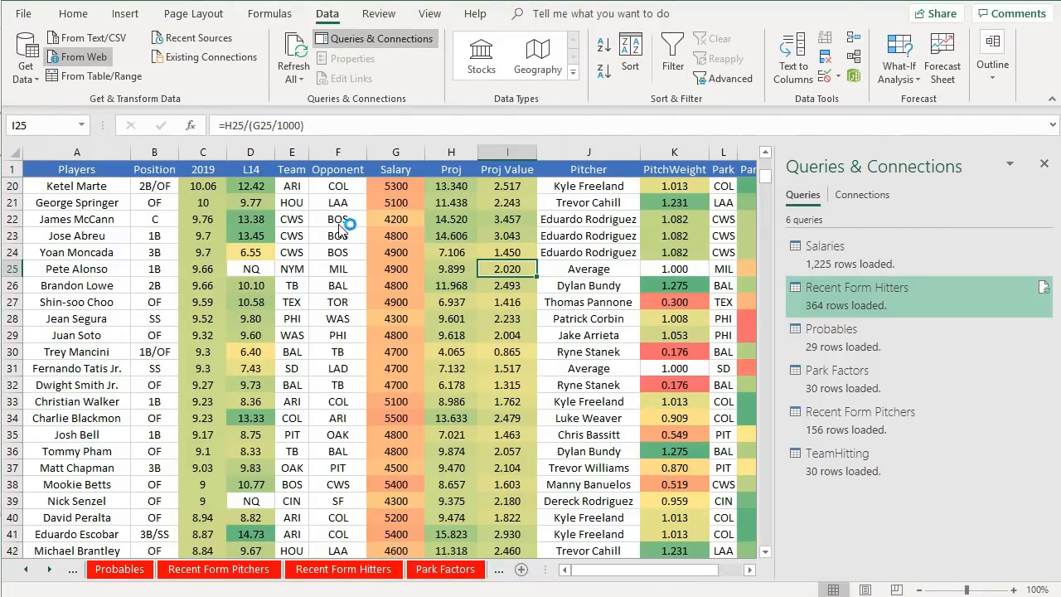
pyautogui.hotkey('ctrl', 'v')
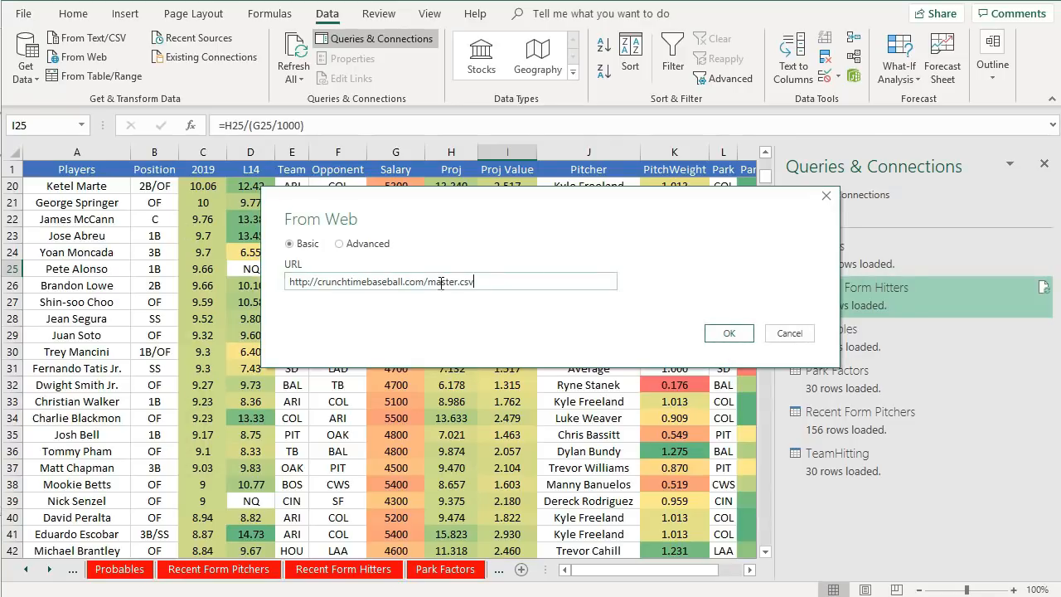
pyautogui.click(730, 335)
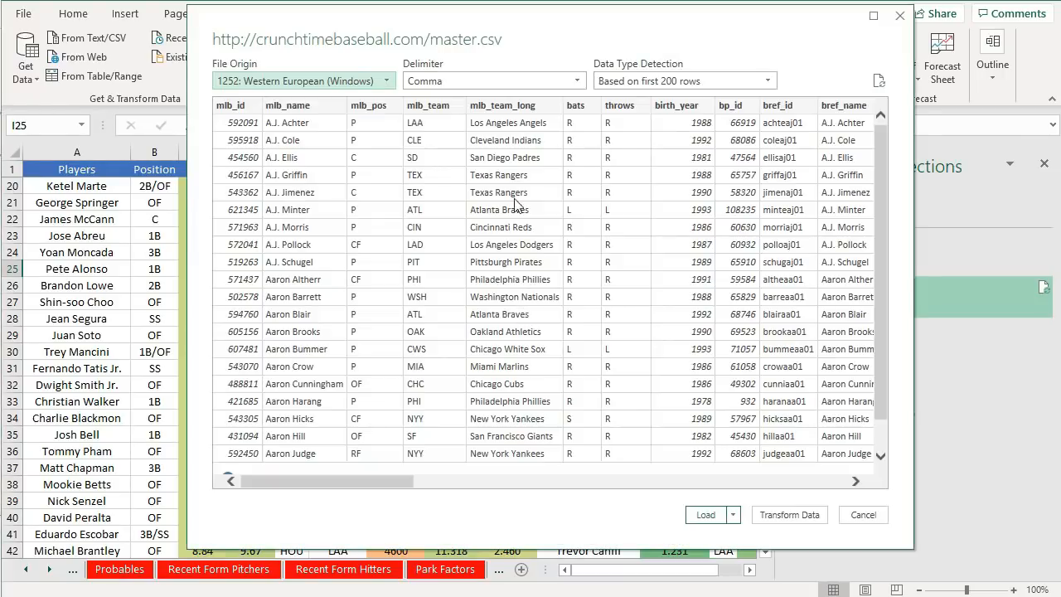
pyautogui.moveTo(385, 479)
pyautogui.mouseDown()
pyautogui.moveTo(829, 485)
pyautogui.moveTo(388, 481)
pyautogui.mouseUp()
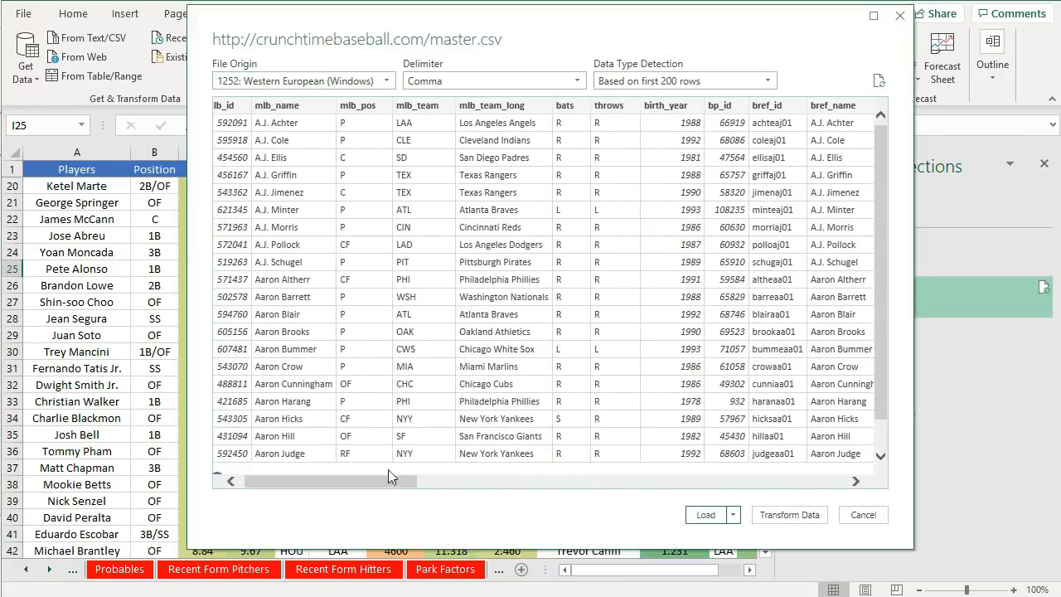
pyautogui.click(706, 515)
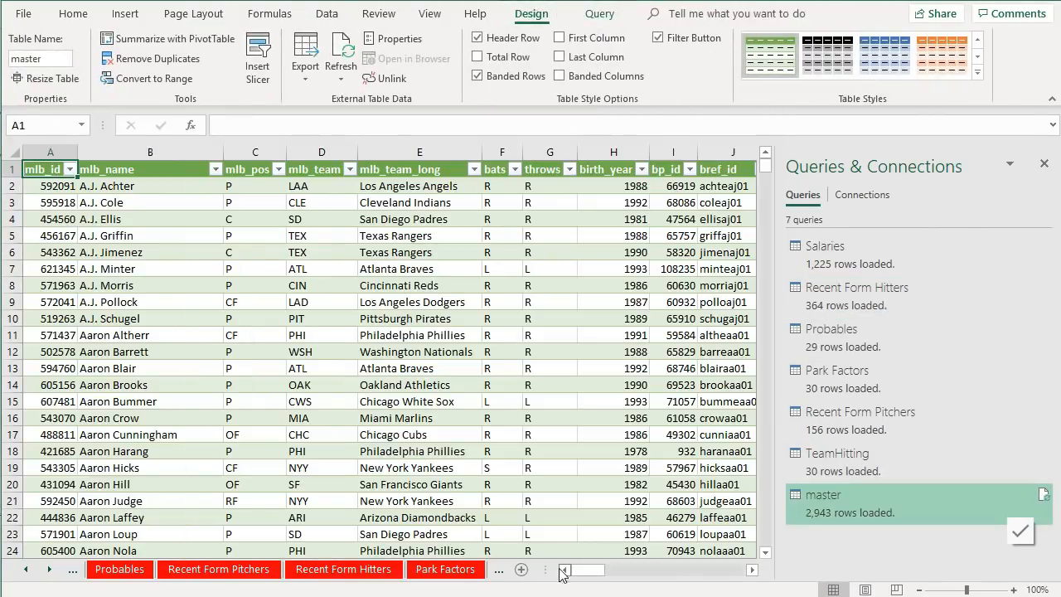
# - Rename the new sheet holding the imported player ID table to Master
pyautogui.click(498, 569)
pyautogui.click(499, 569)
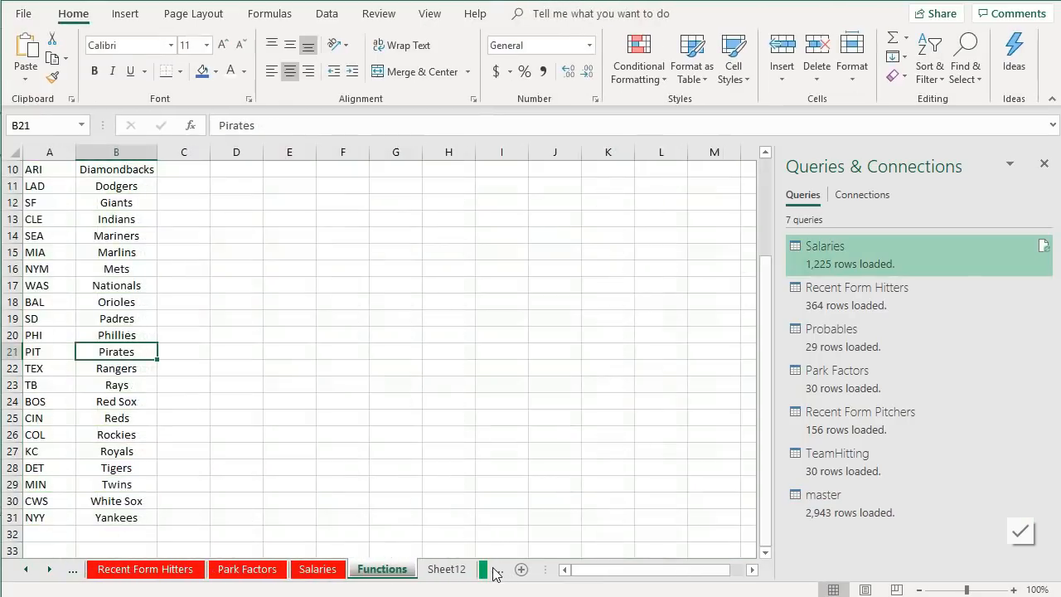
pyautogui.click(425, 576)
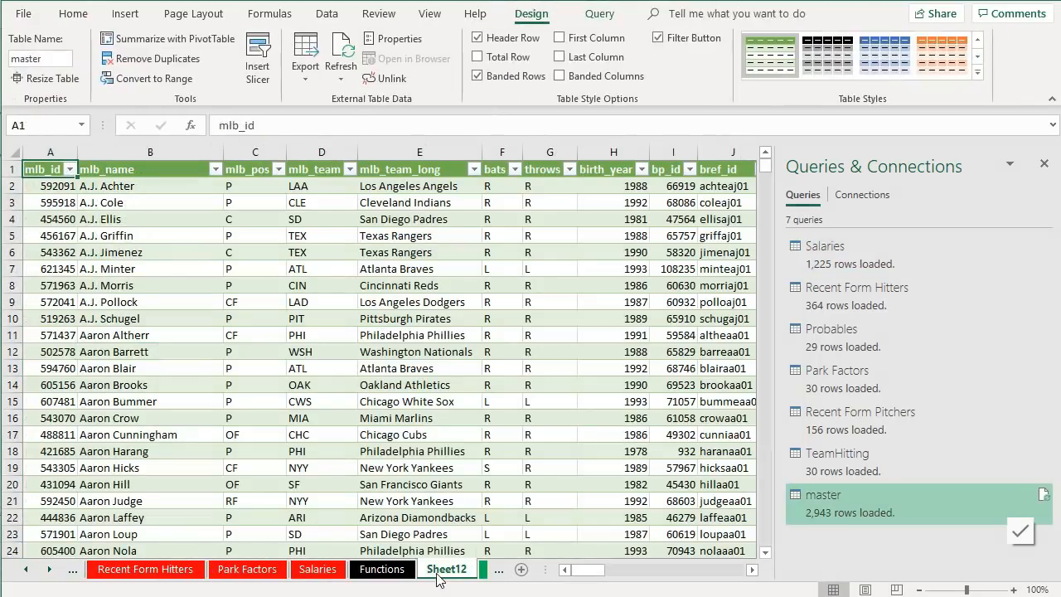
pyautogui.doubleClick(437, 573)
pyautogui.write('Masters')
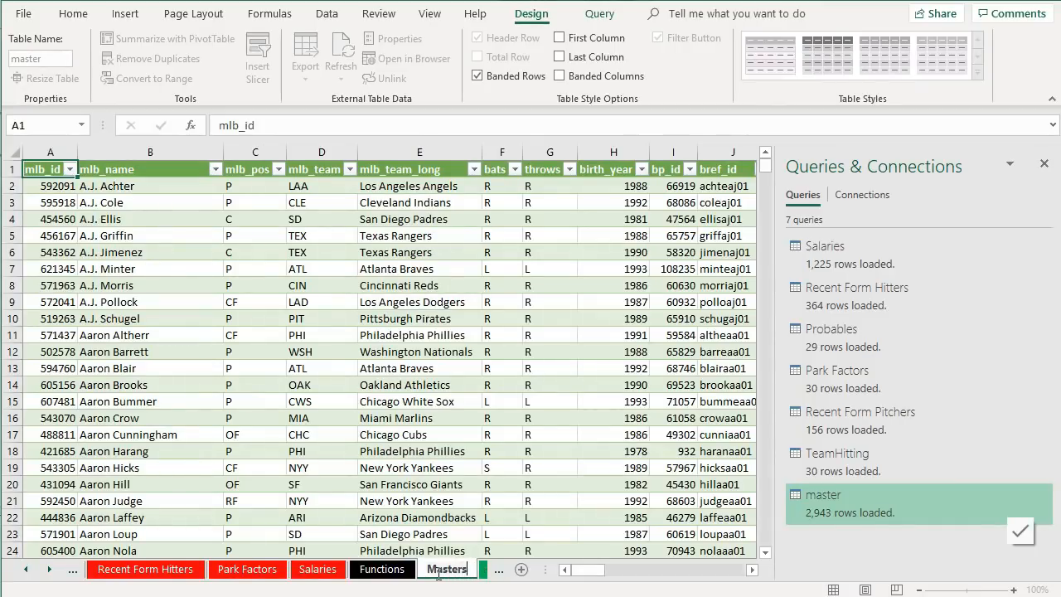
pyautogui.press('Return')
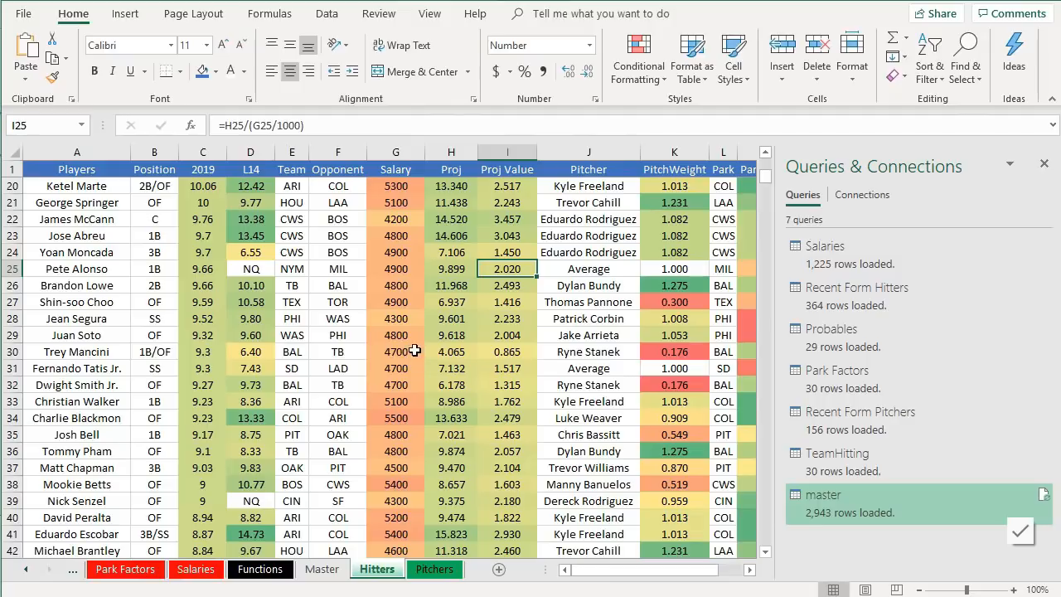
# - Review the L14 lookup formula on the Hitters sheet alongside the Master sheet, then close the queries pane
pyautogui.scroll(2, 170, 393)
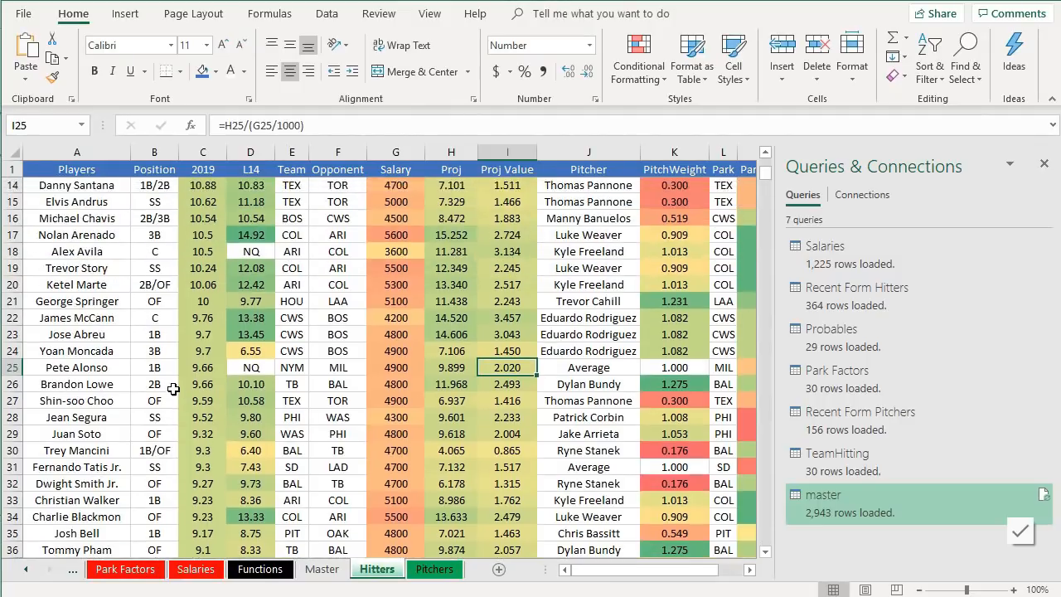
pyautogui.scroll(-1, 170, 393)
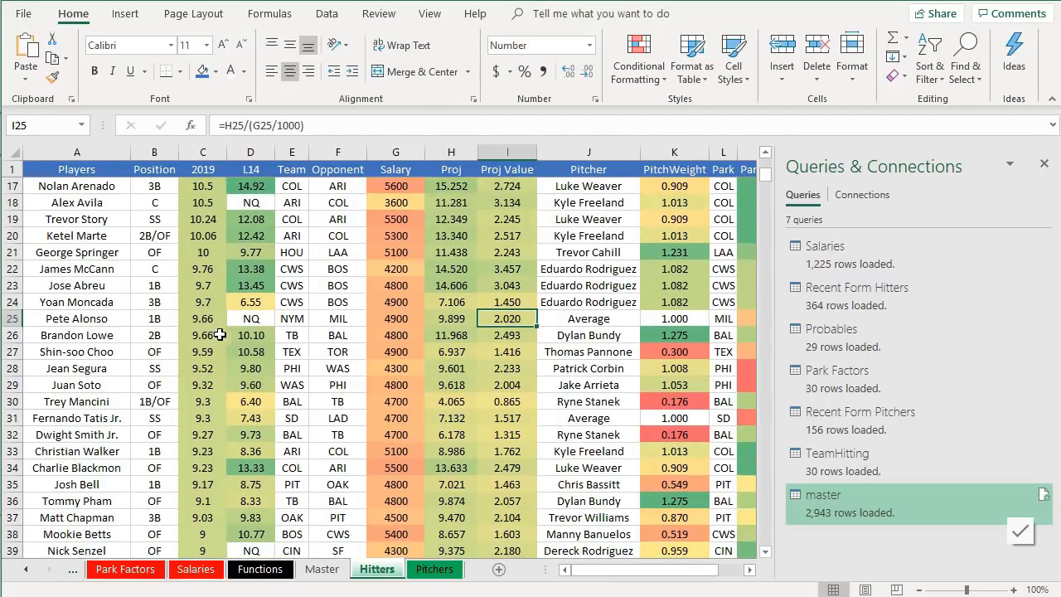
pyautogui.click(252, 319)
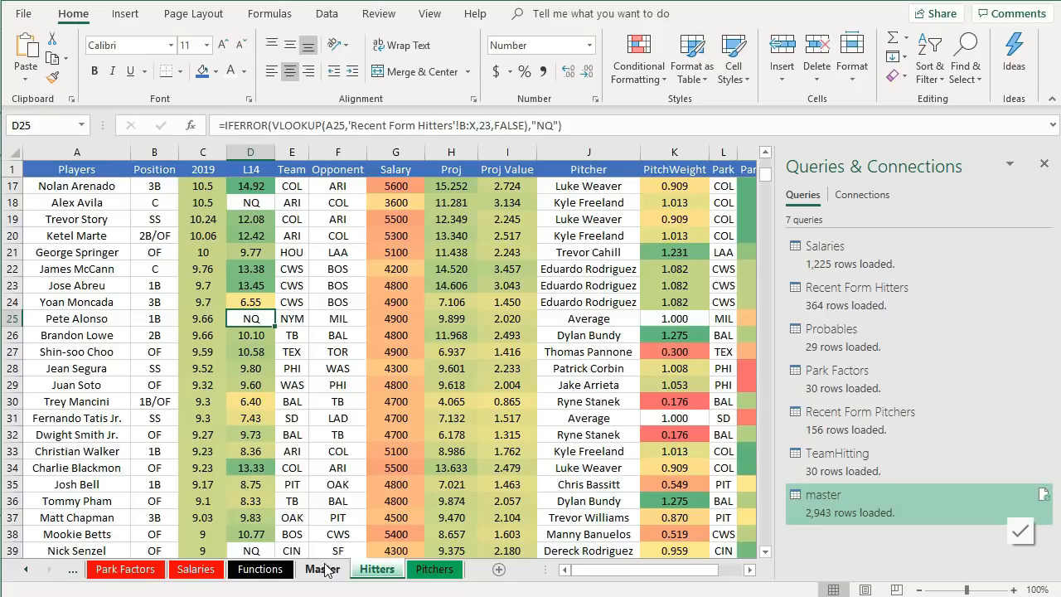
pyautogui.click(323, 568)
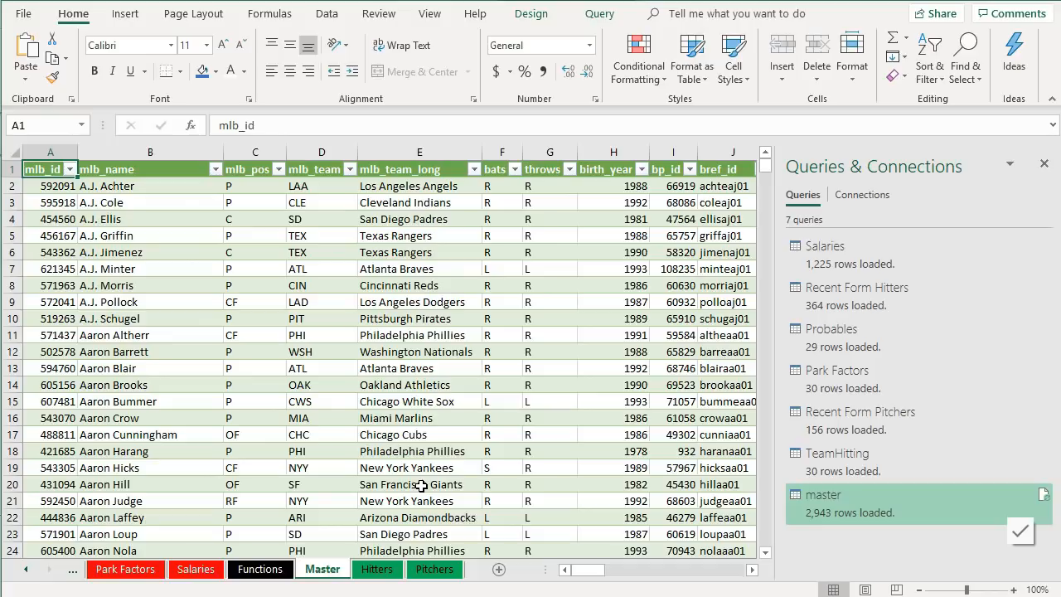
pyautogui.click(376, 570)
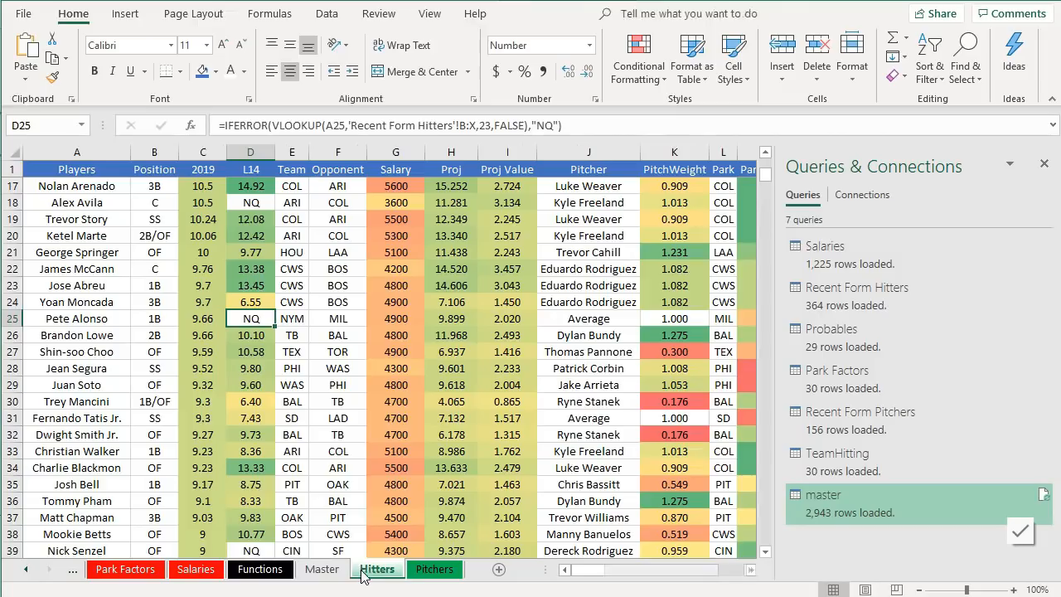
pyautogui.click(1044, 163)
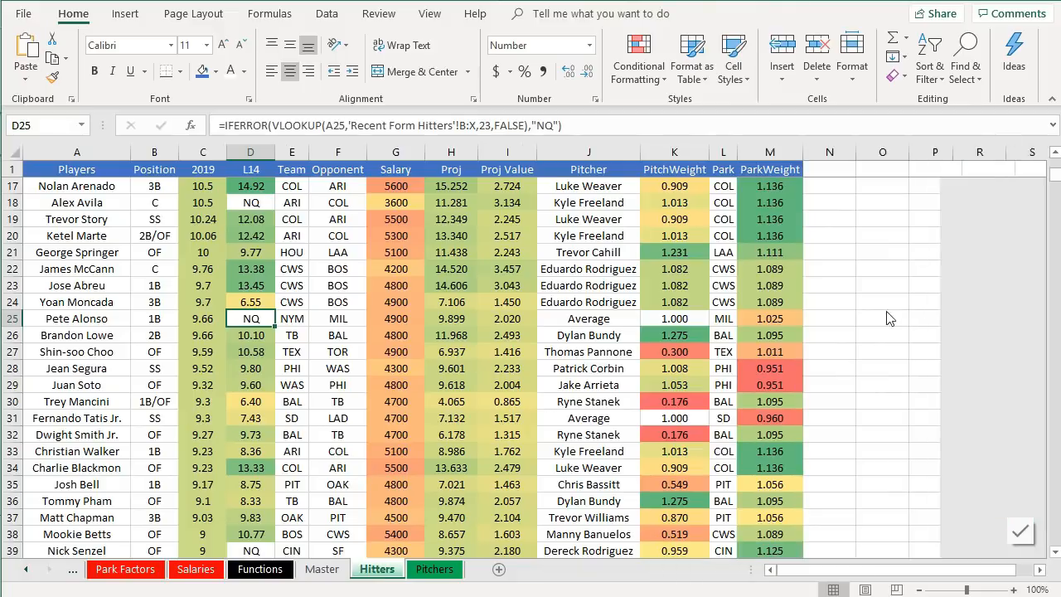